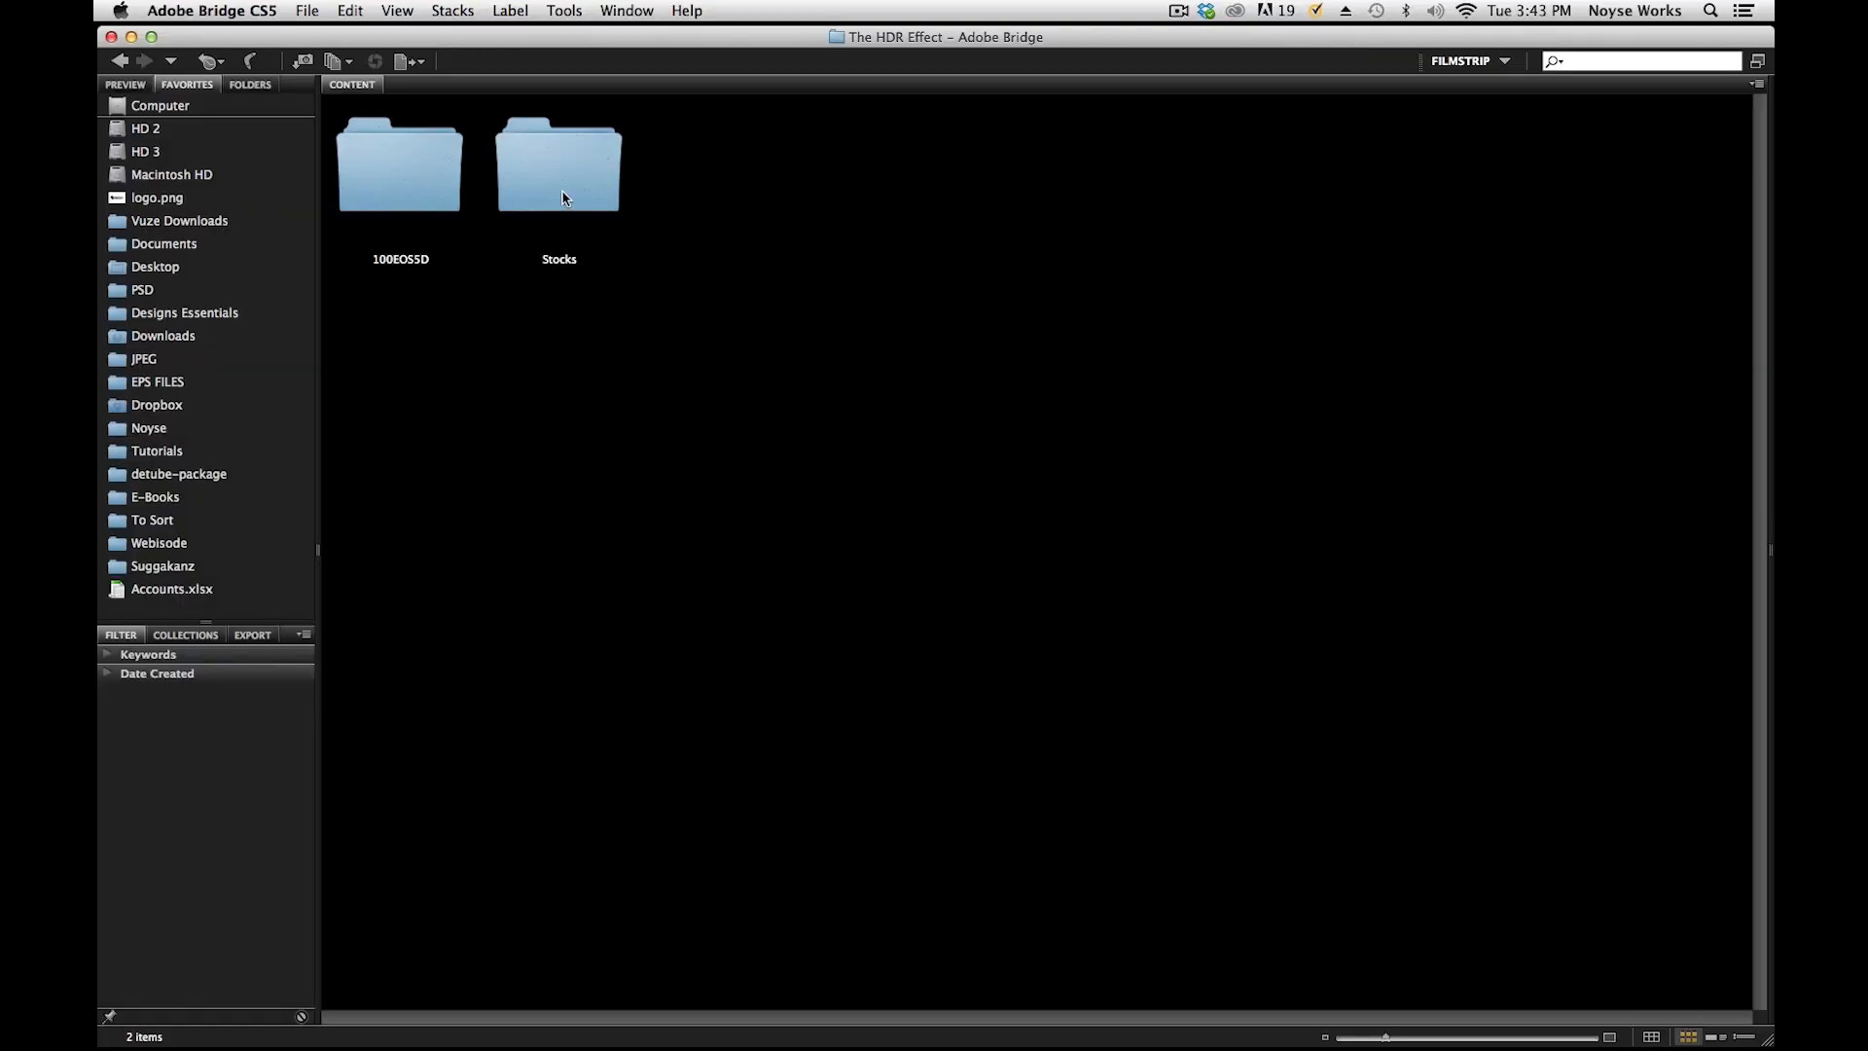
Open the raw photo IMG_0785.CR2 from the Stocks folder in Camera Raw.
{"action": "double_click", "coordinate": [563, 197]}
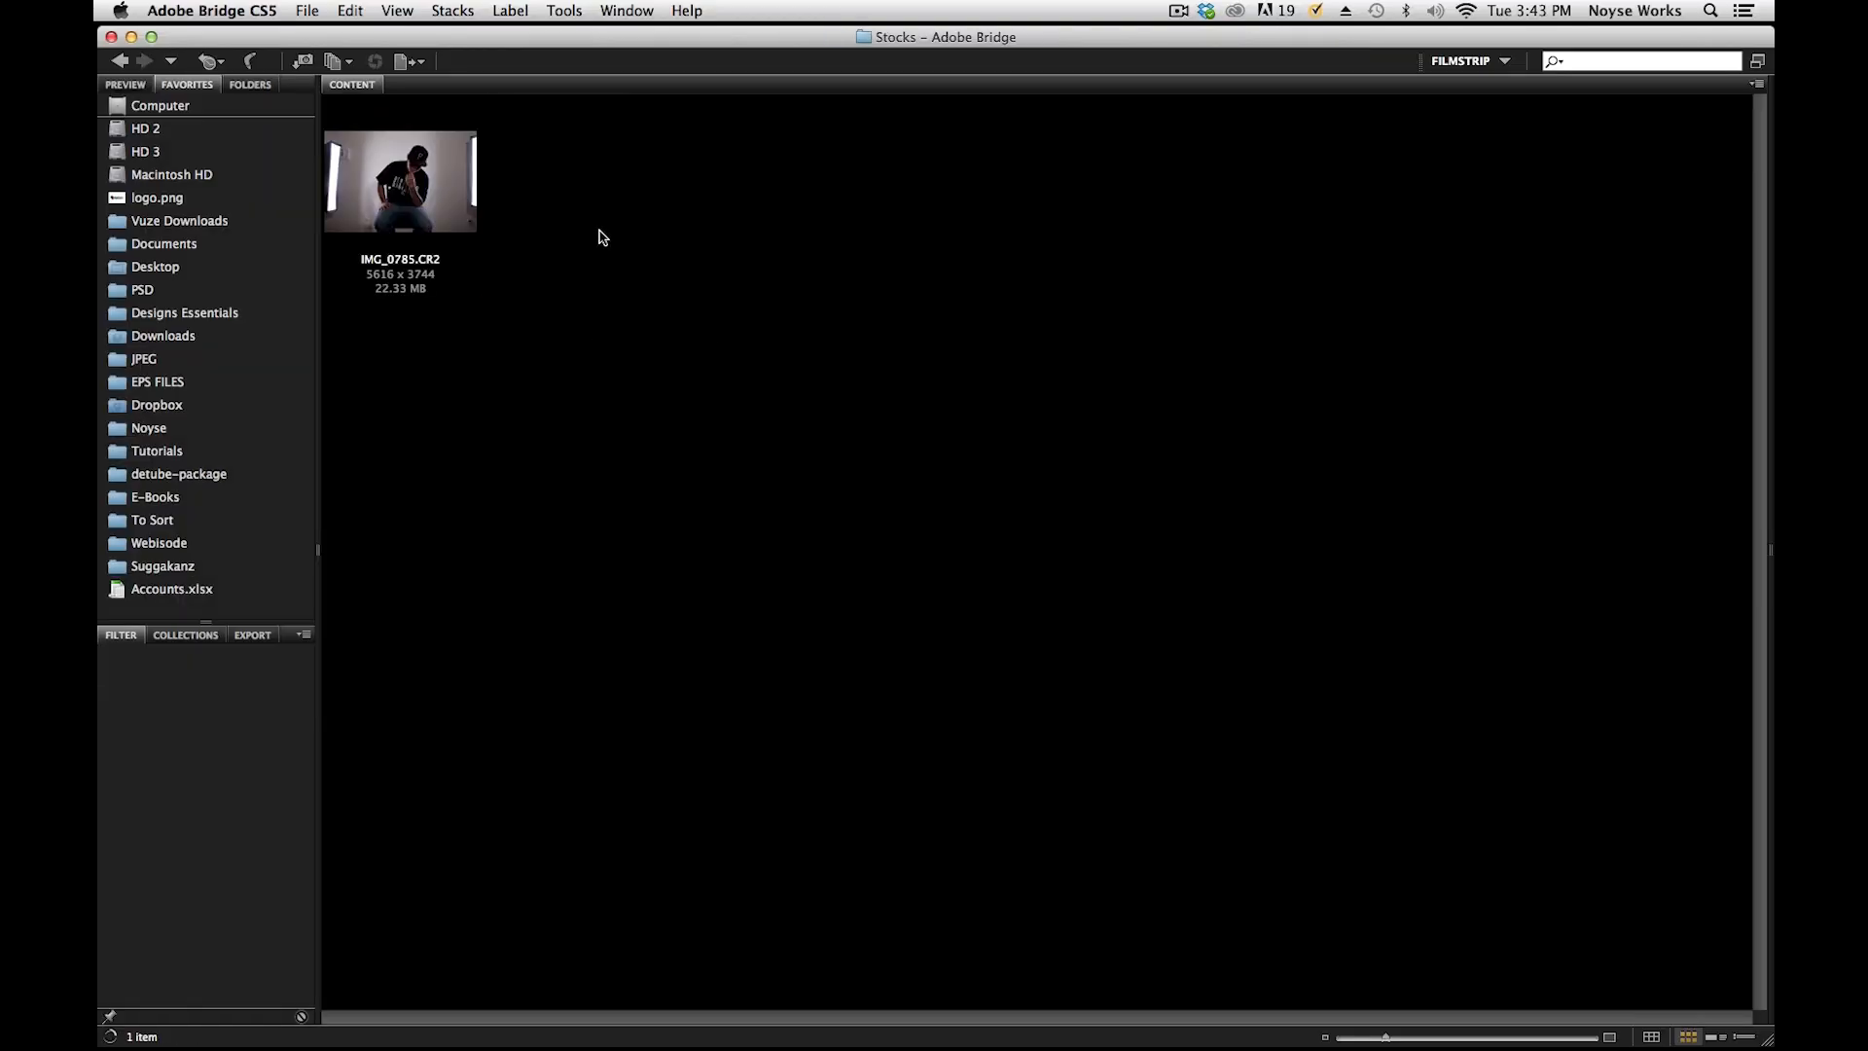
{"action": "left_click", "coordinate": [700, 622]}
{"action": "double_click", "coordinate": [453, 211]}
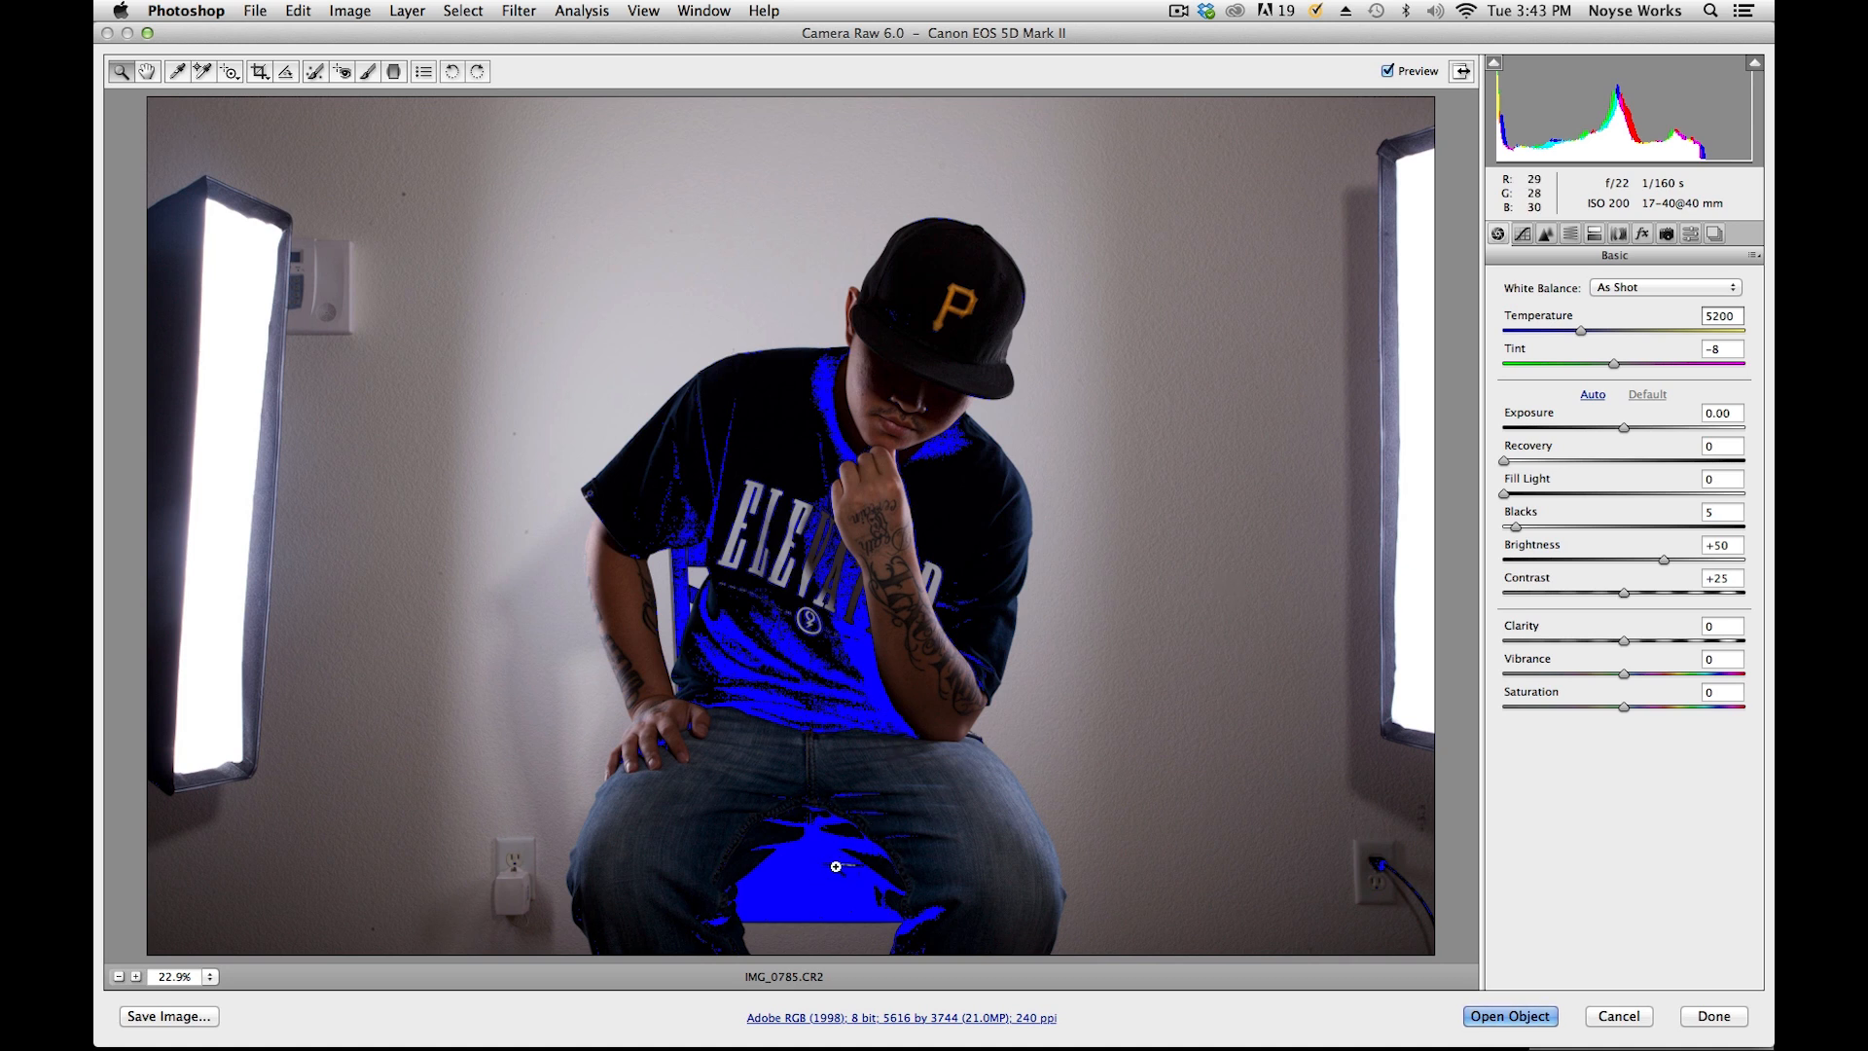
Set Blacks to 0 and Recovery to 100, then open the photo in Photoshop as a smart object in full-screen mode.
{"action": "left_click_drag", "start_coordinate": [1521, 532], "coordinate": [1497, 530]}
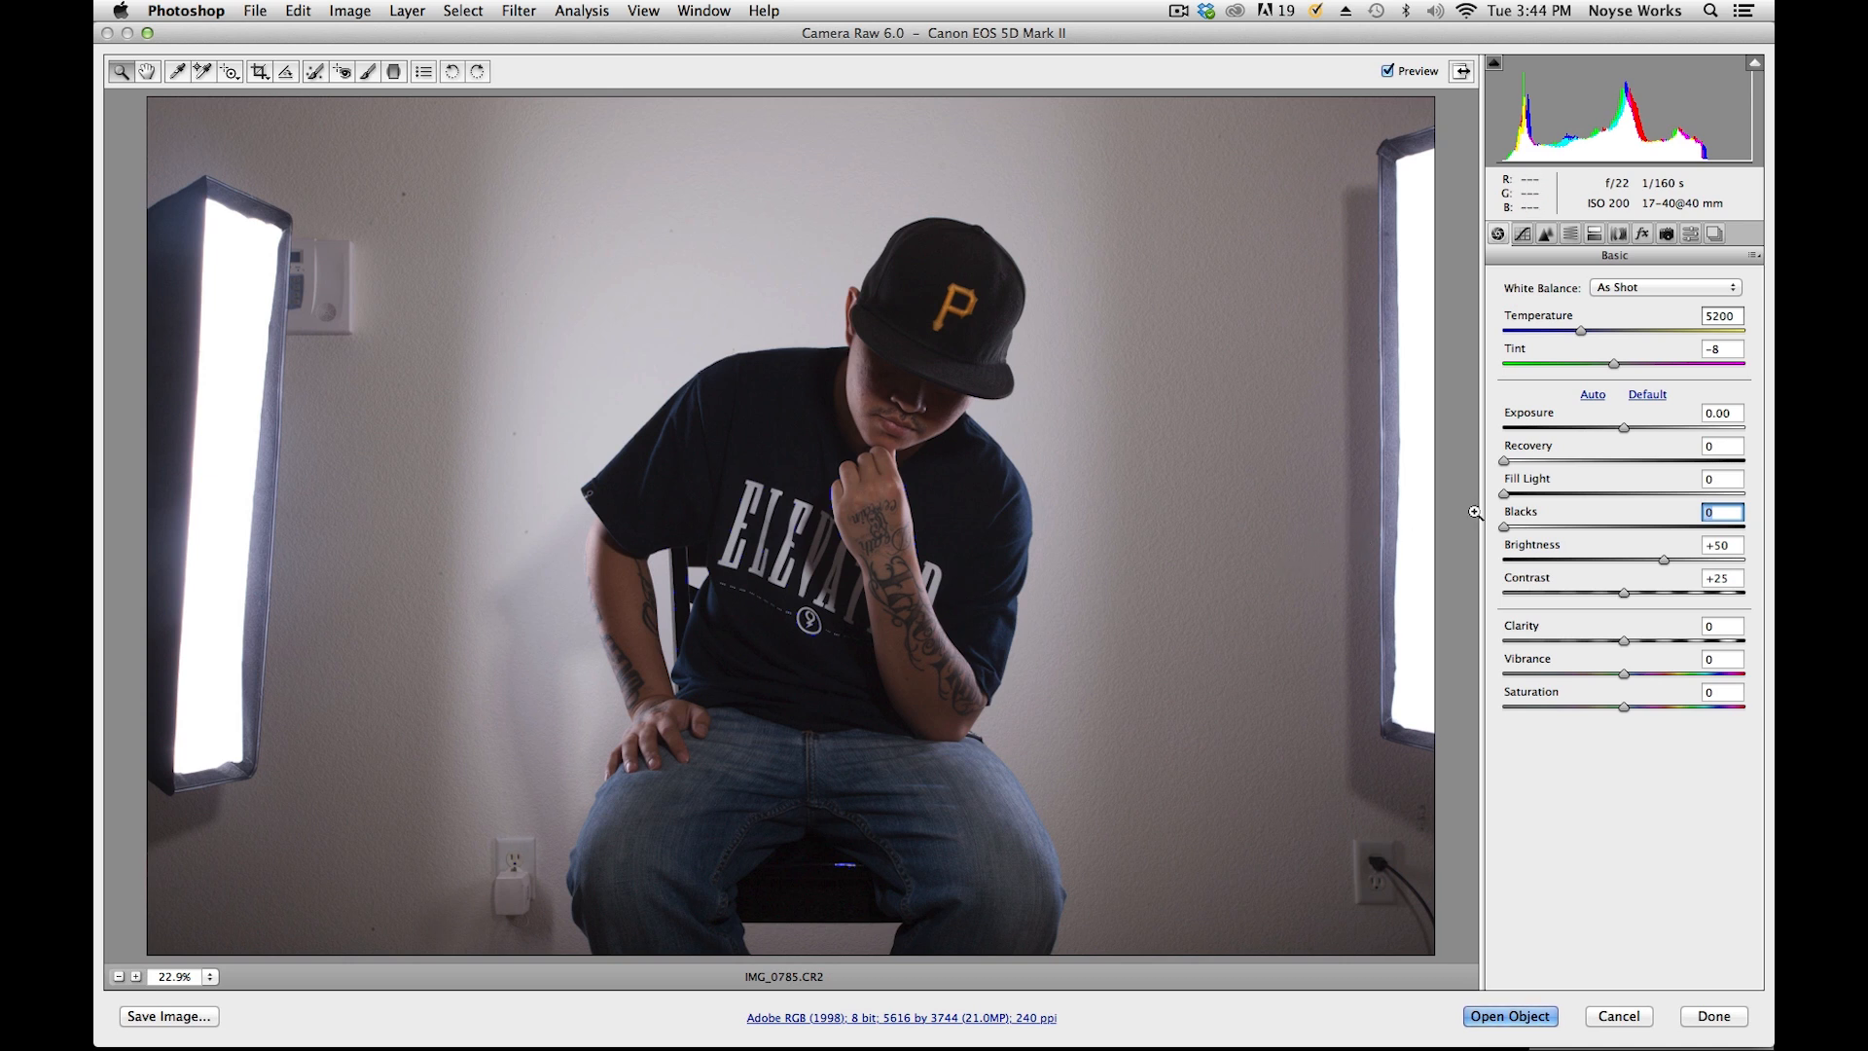
{"action": "left_click_drag", "start_coordinate": [1506, 461], "coordinate": [1745, 463]}
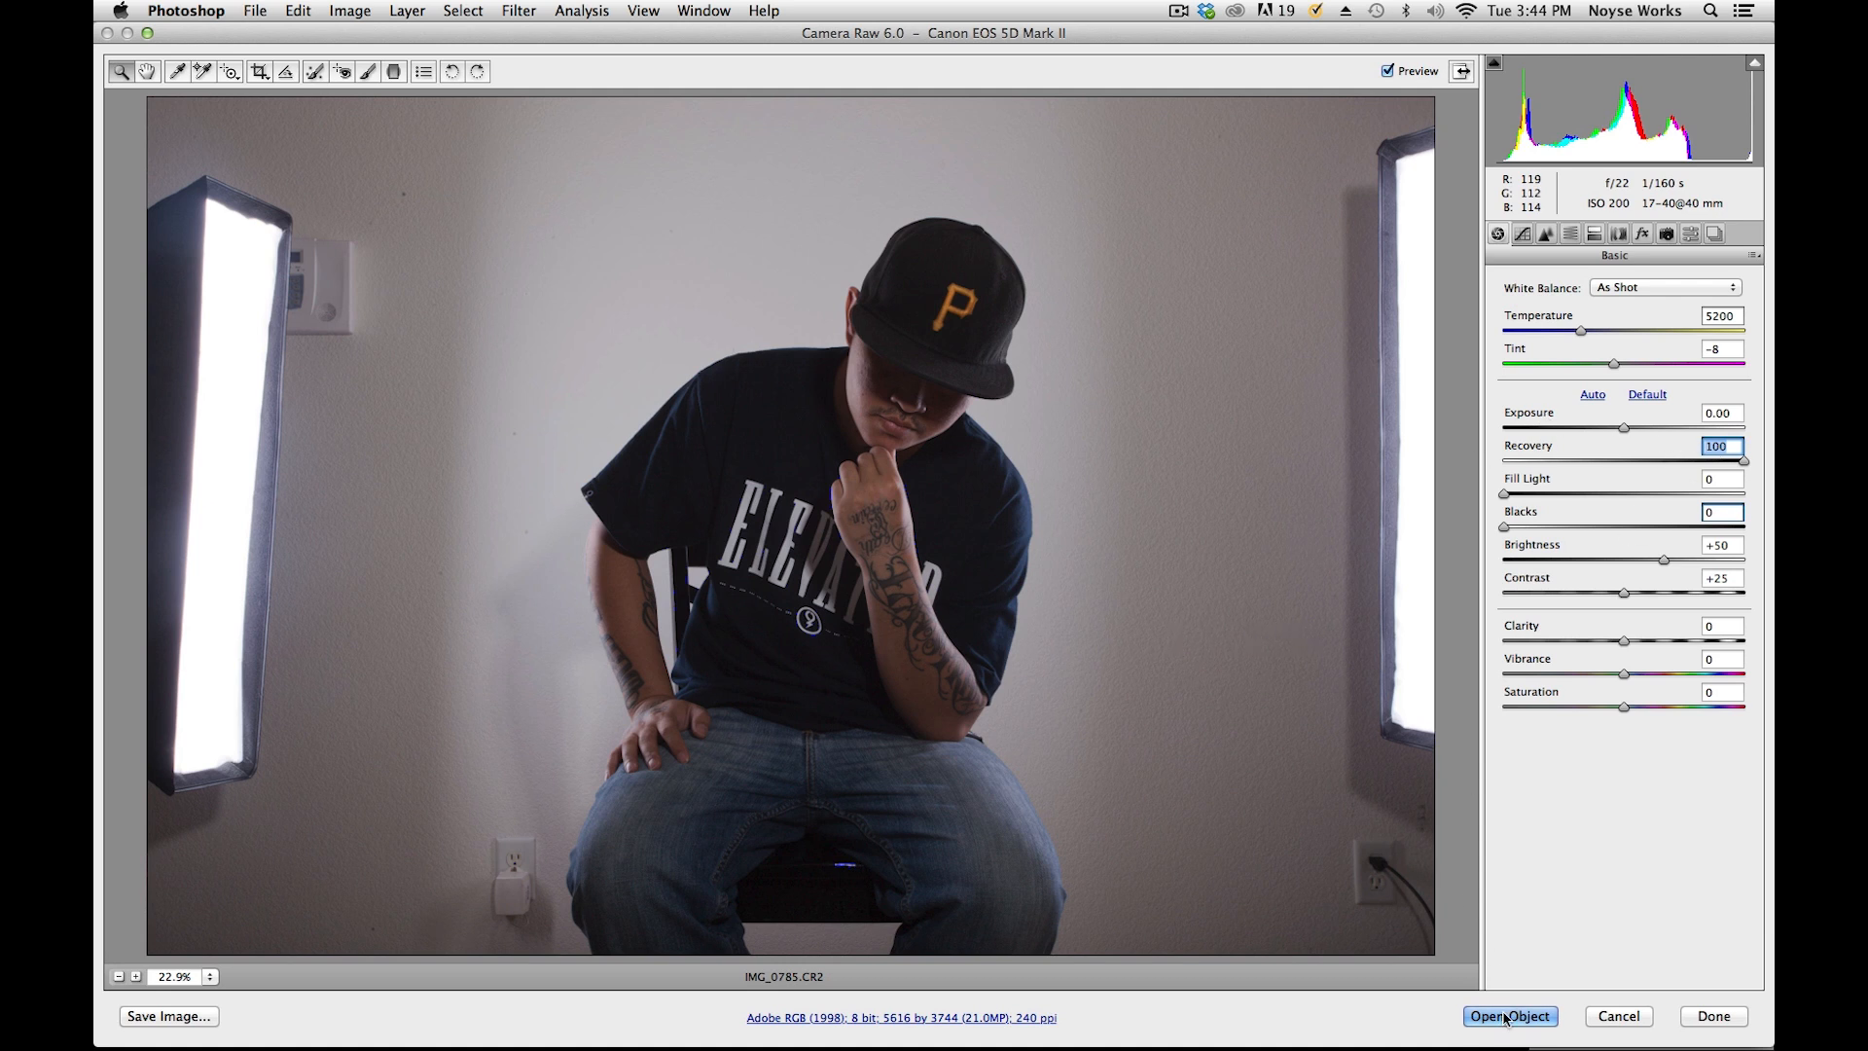
{"action": "left_click", "coordinate": [1537, 1017]}
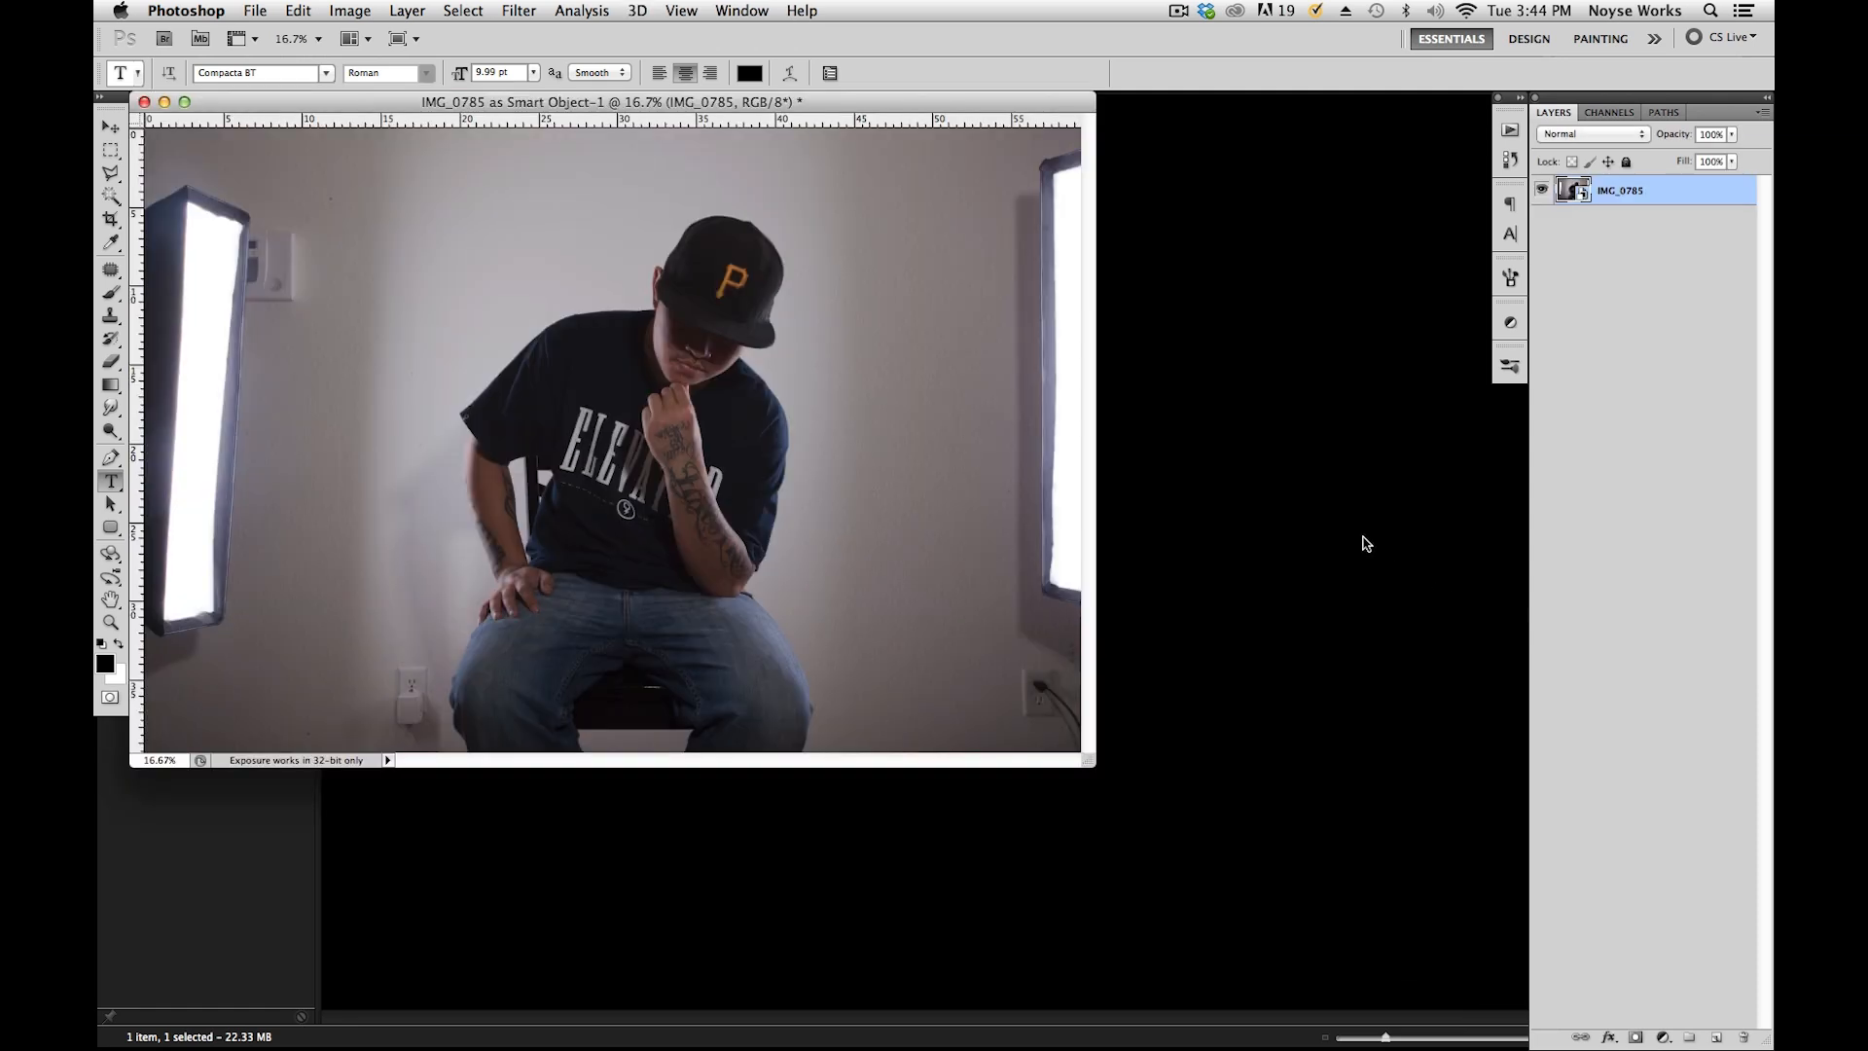
{"action": "key", "text": "f"}
{"action": "key", "text": "space"}
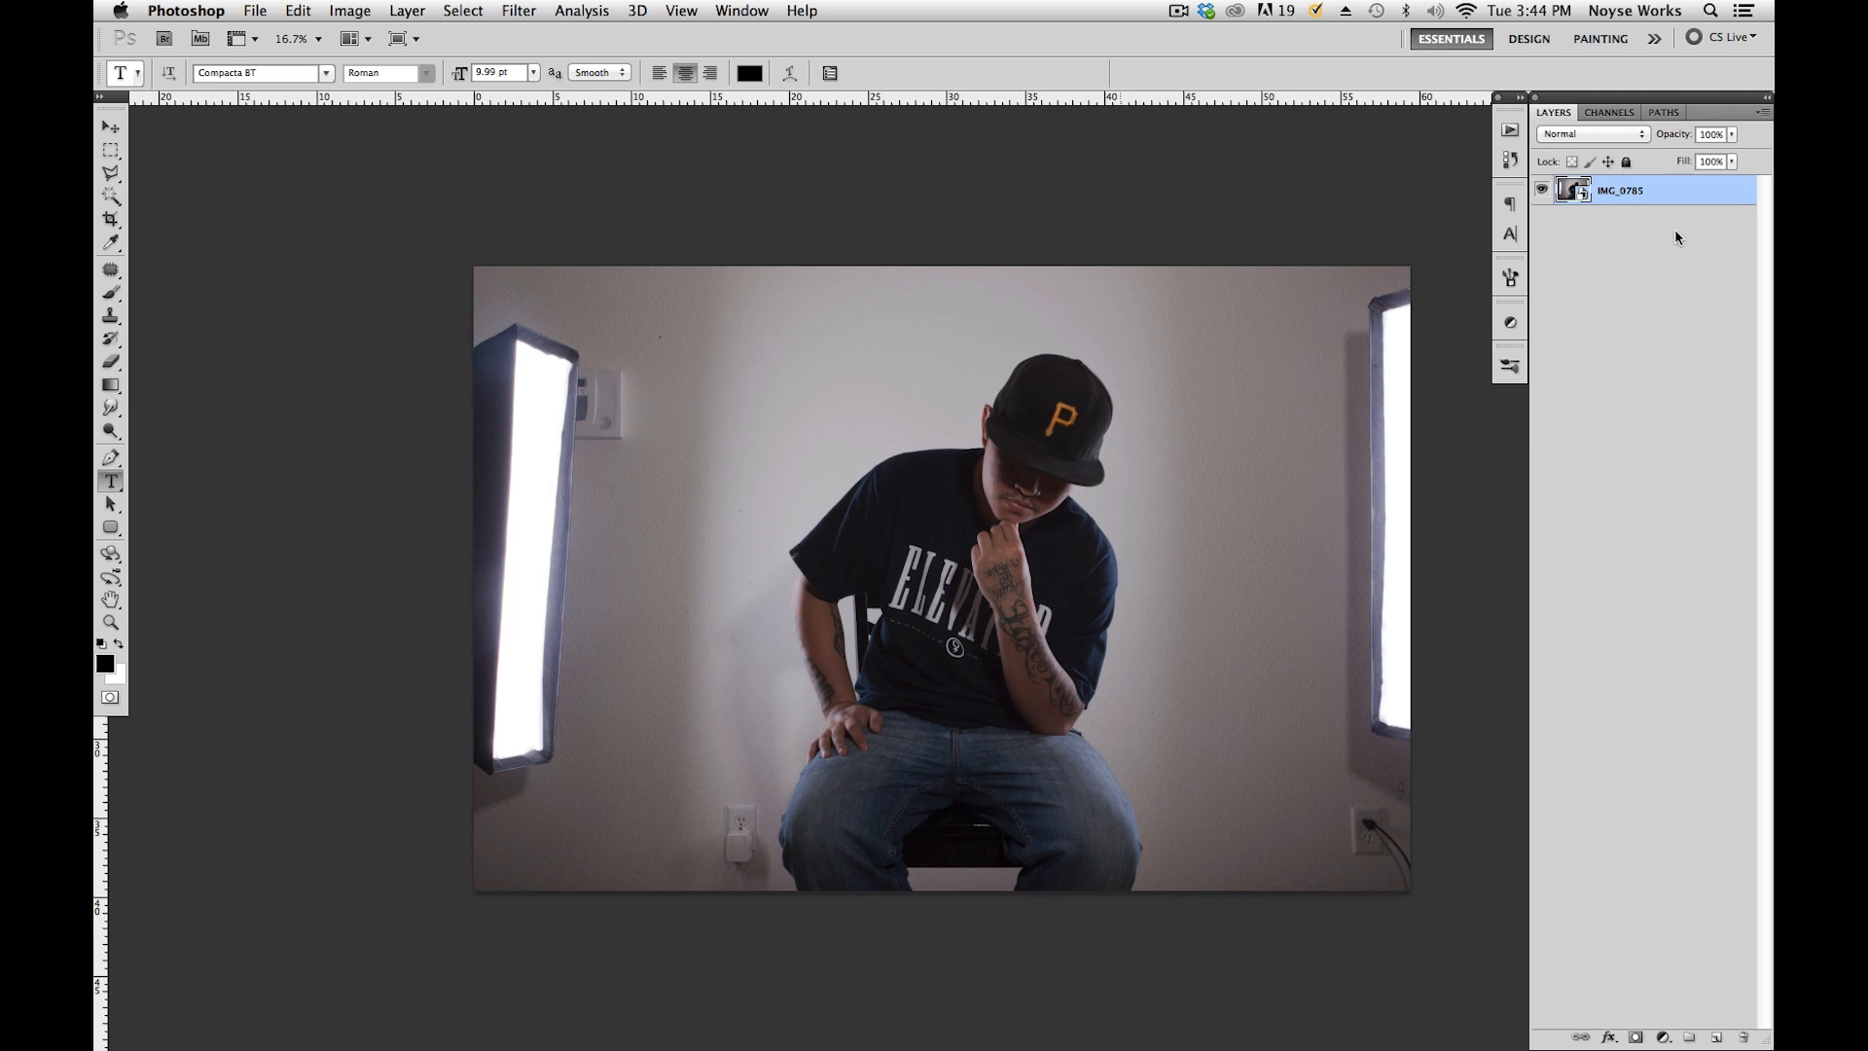
Duplicate the IMG_0785 layer as "IMG_0785 copy" and rasterize the duplicate.
{"action": "left_click", "coordinate": [1665, 196], "text": "ctrl"}
{"action": "left_click", "coordinate": [1607, 256]}
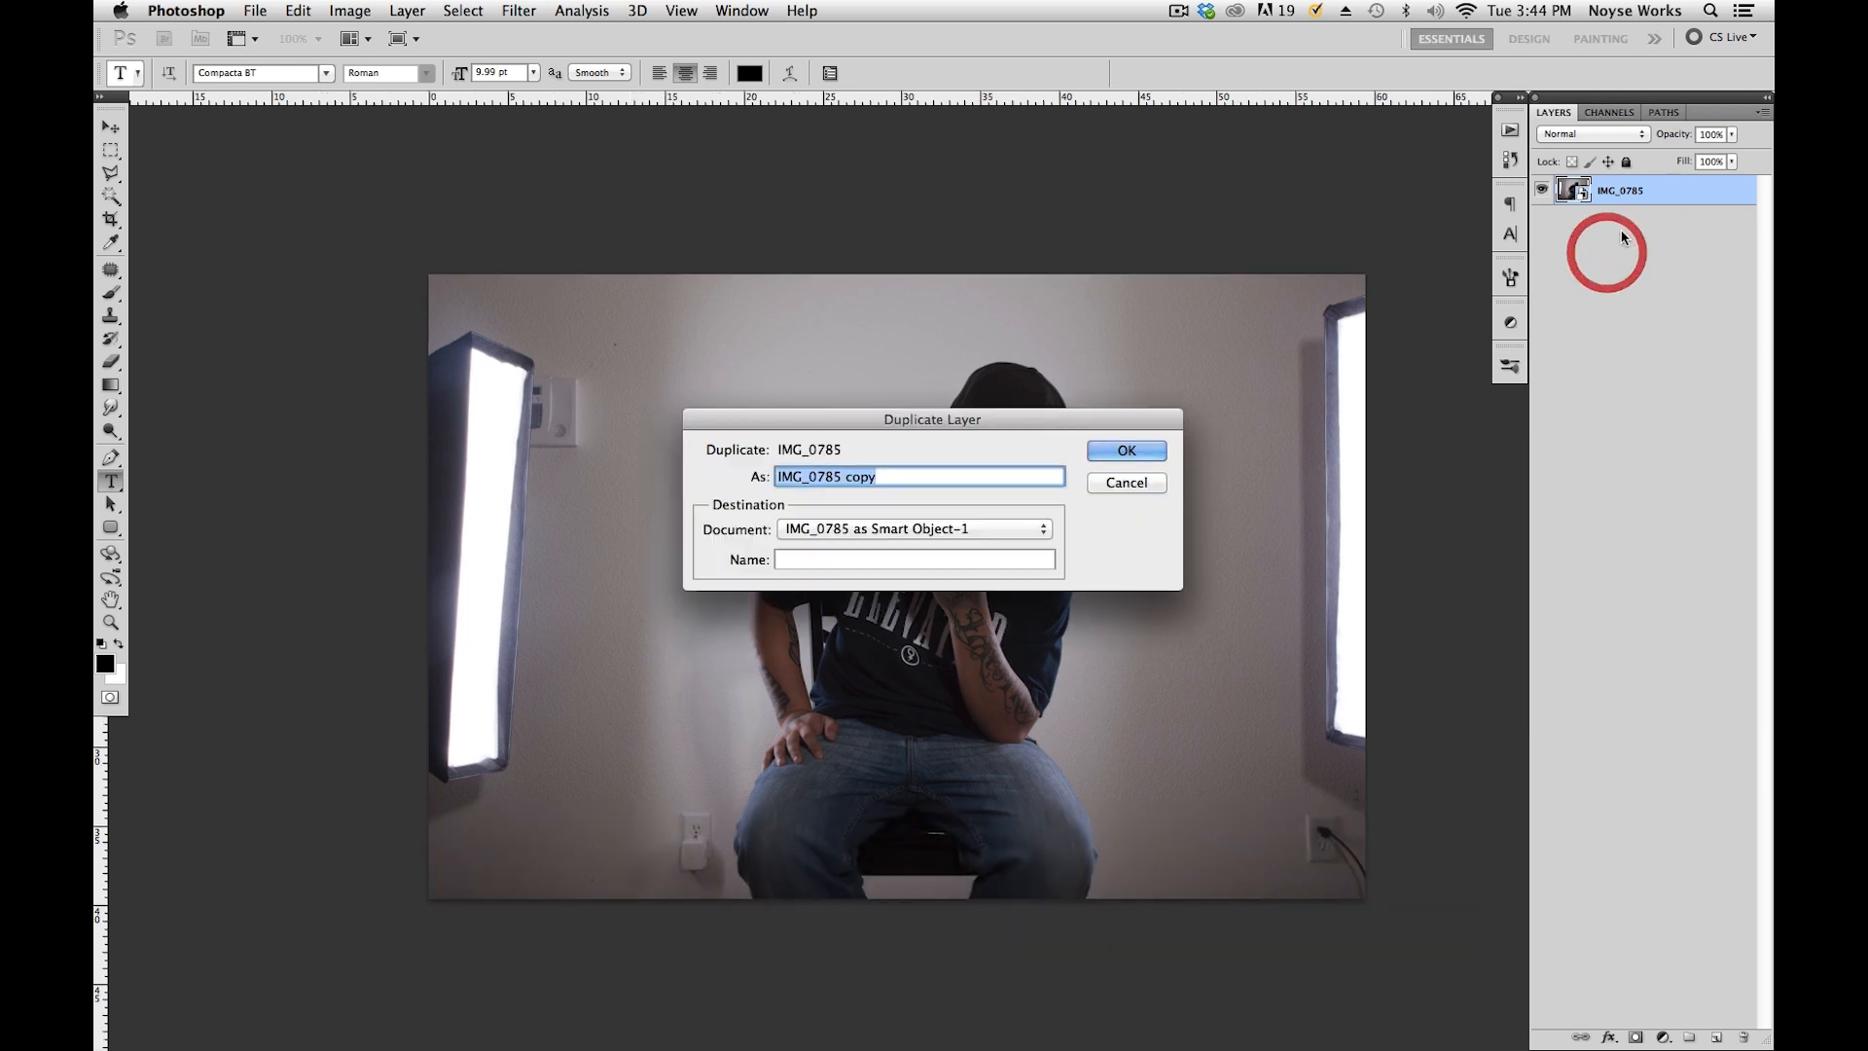
{"action": "left_click", "coordinate": [1153, 453]}
{"action": "left_click", "coordinate": [1644, 195], "text": "ctrl"}
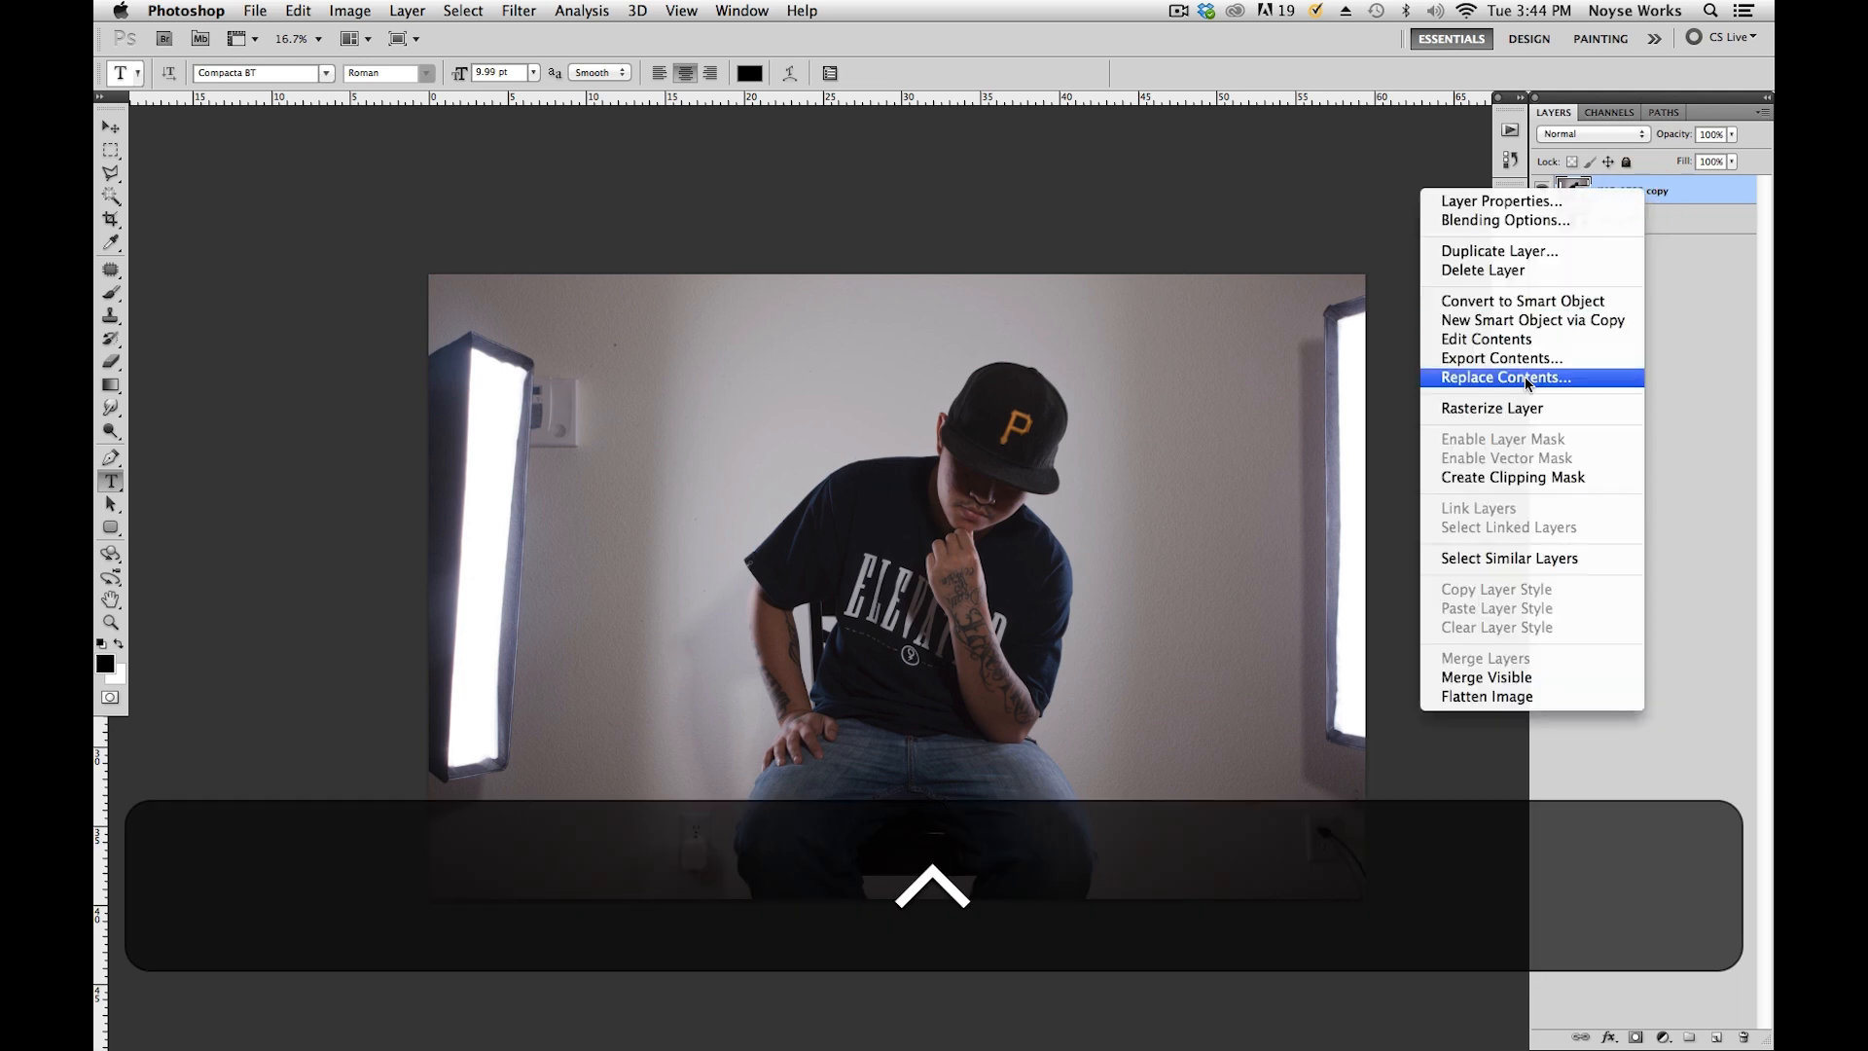
{"action": "left_click", "coordinate": [1510, 409]}
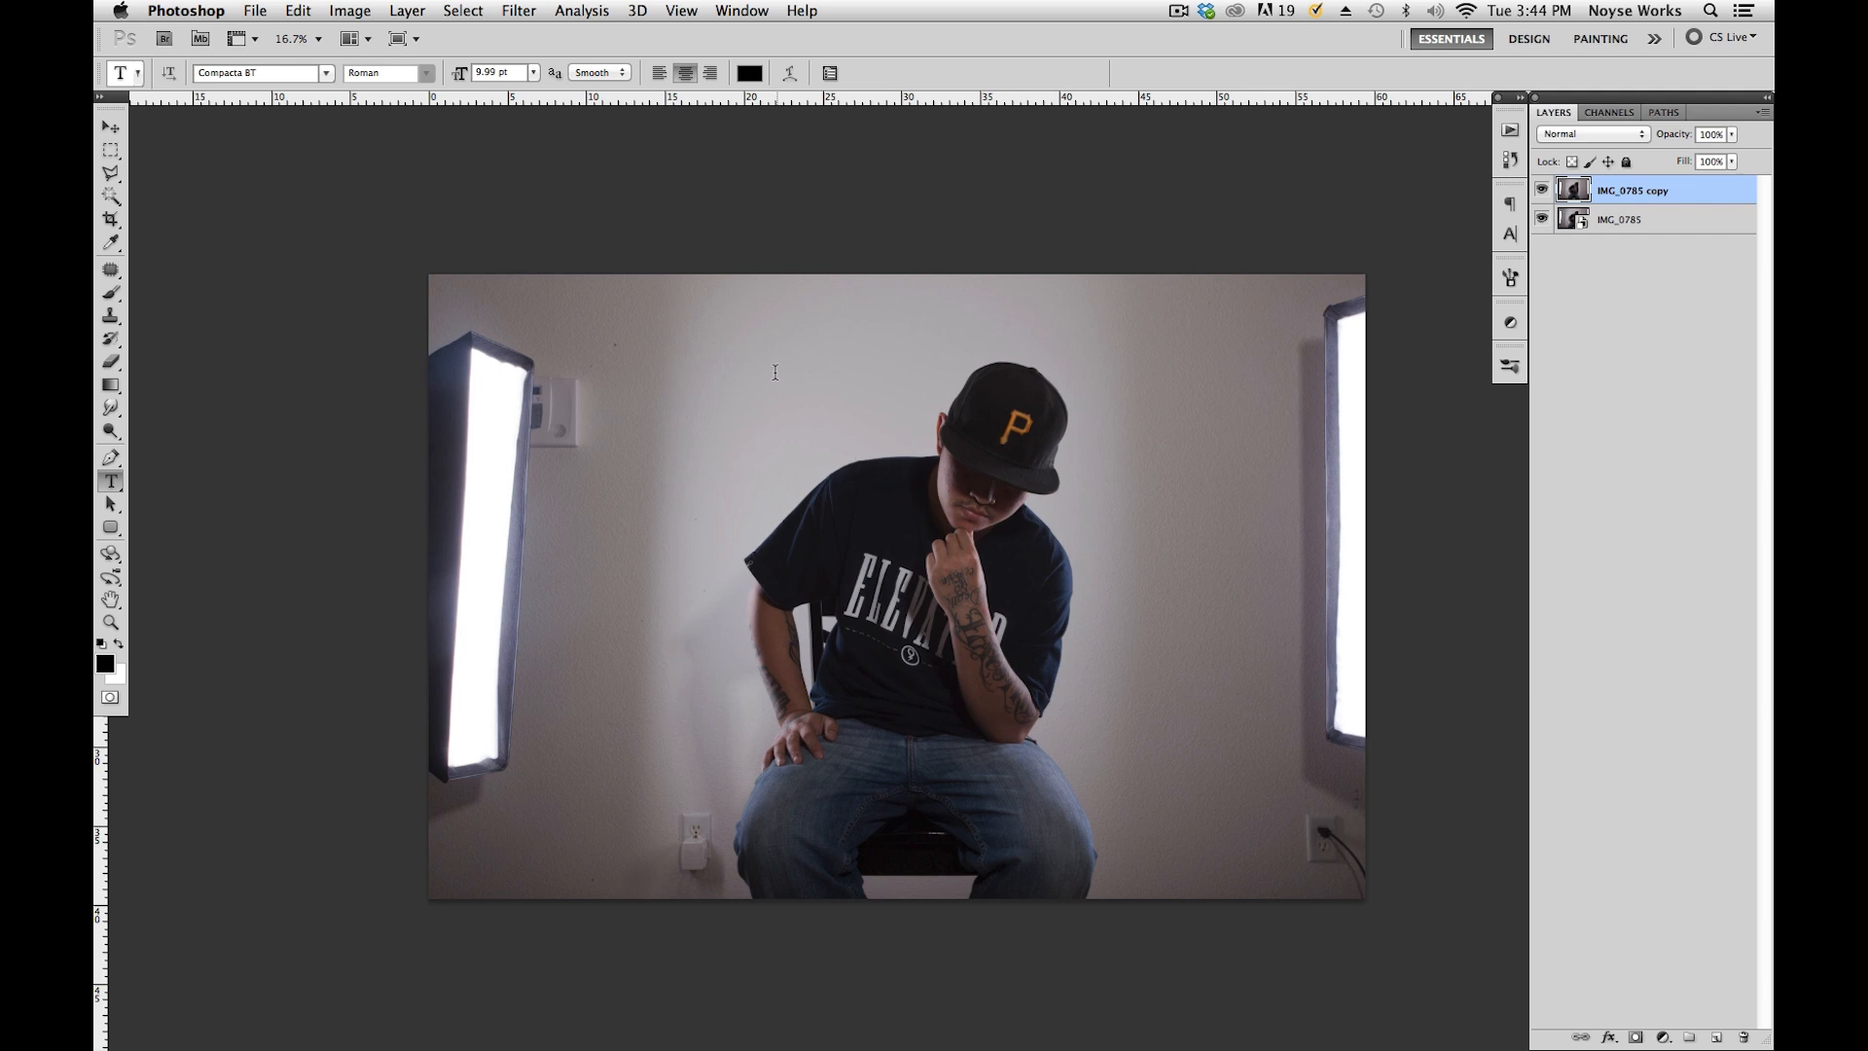
Apply the Topaz Detail 2 filter to the copy layer using the Interior Strong Detail preset.
{"action": "left_click", "coordinate": [522, 17]}
{"action": "left_click", "coordinate": [522, 20]}
{"action": "left_click", "coordinate": [522, 20]}
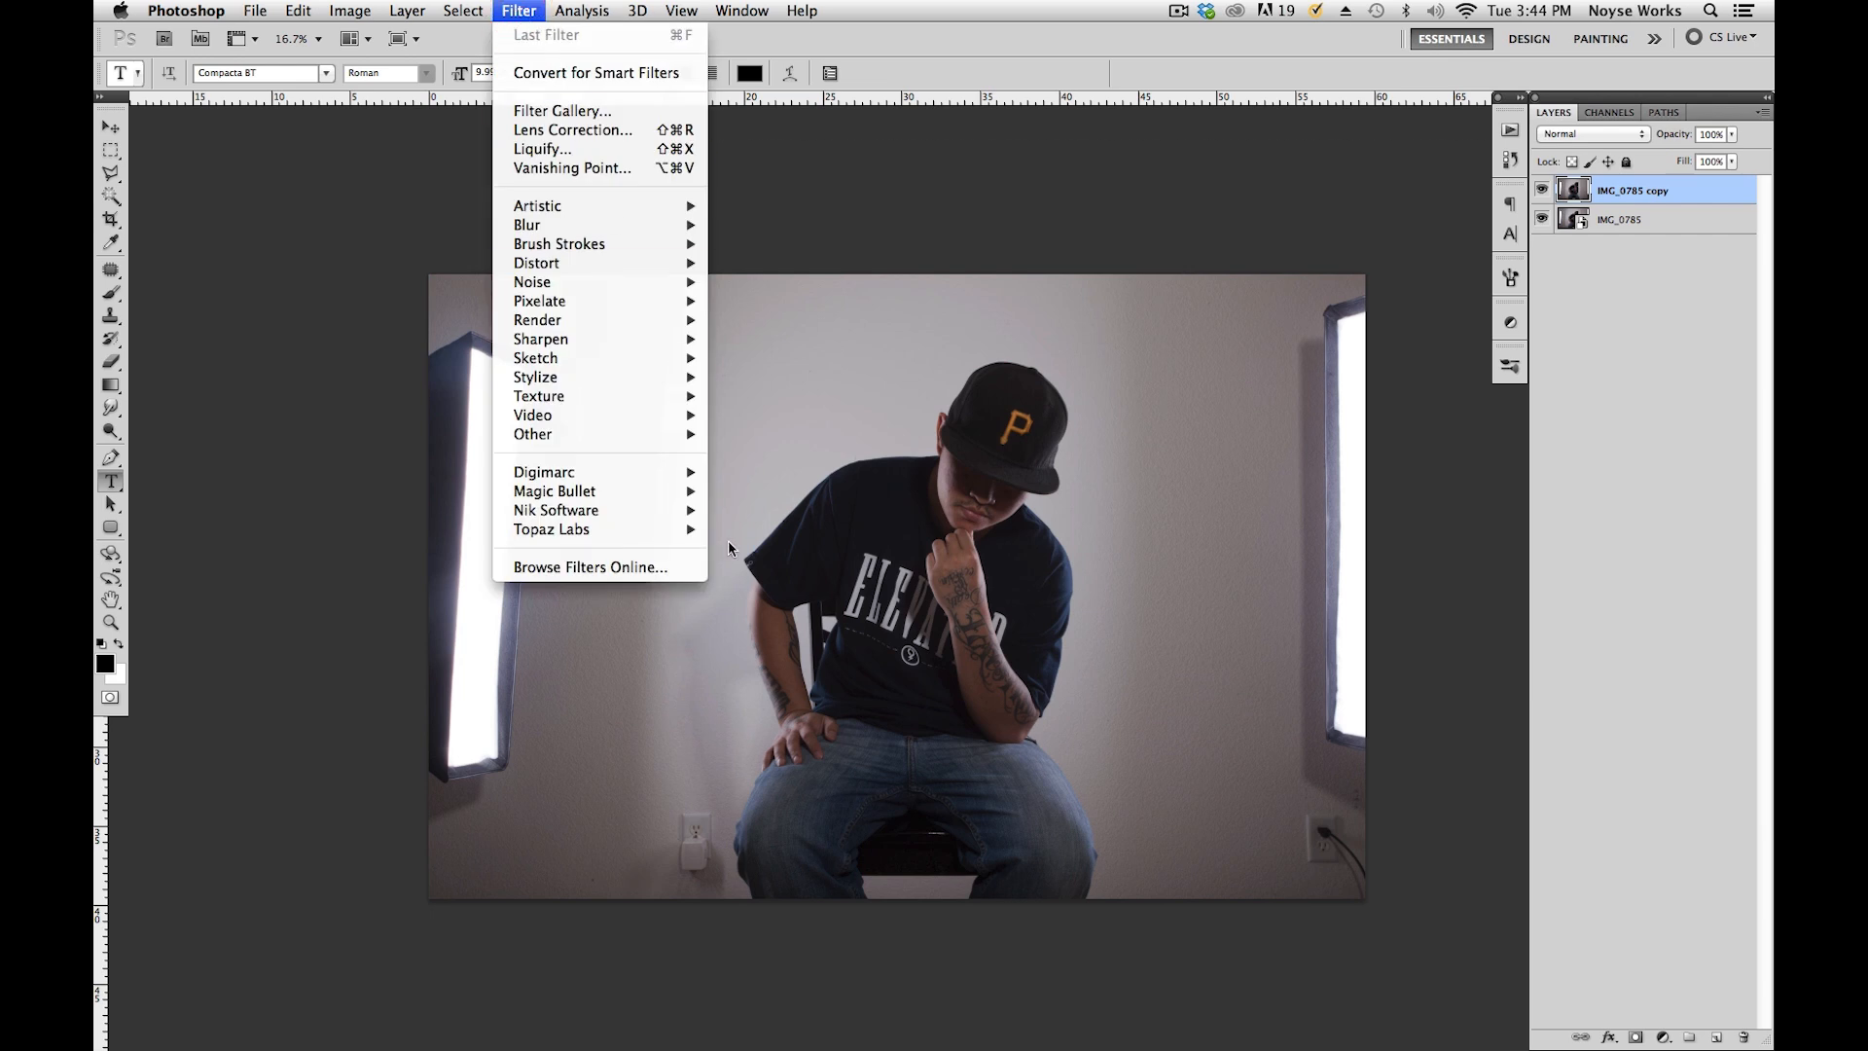
{"action": "mouse_move", "coordinate": [658, 537]}
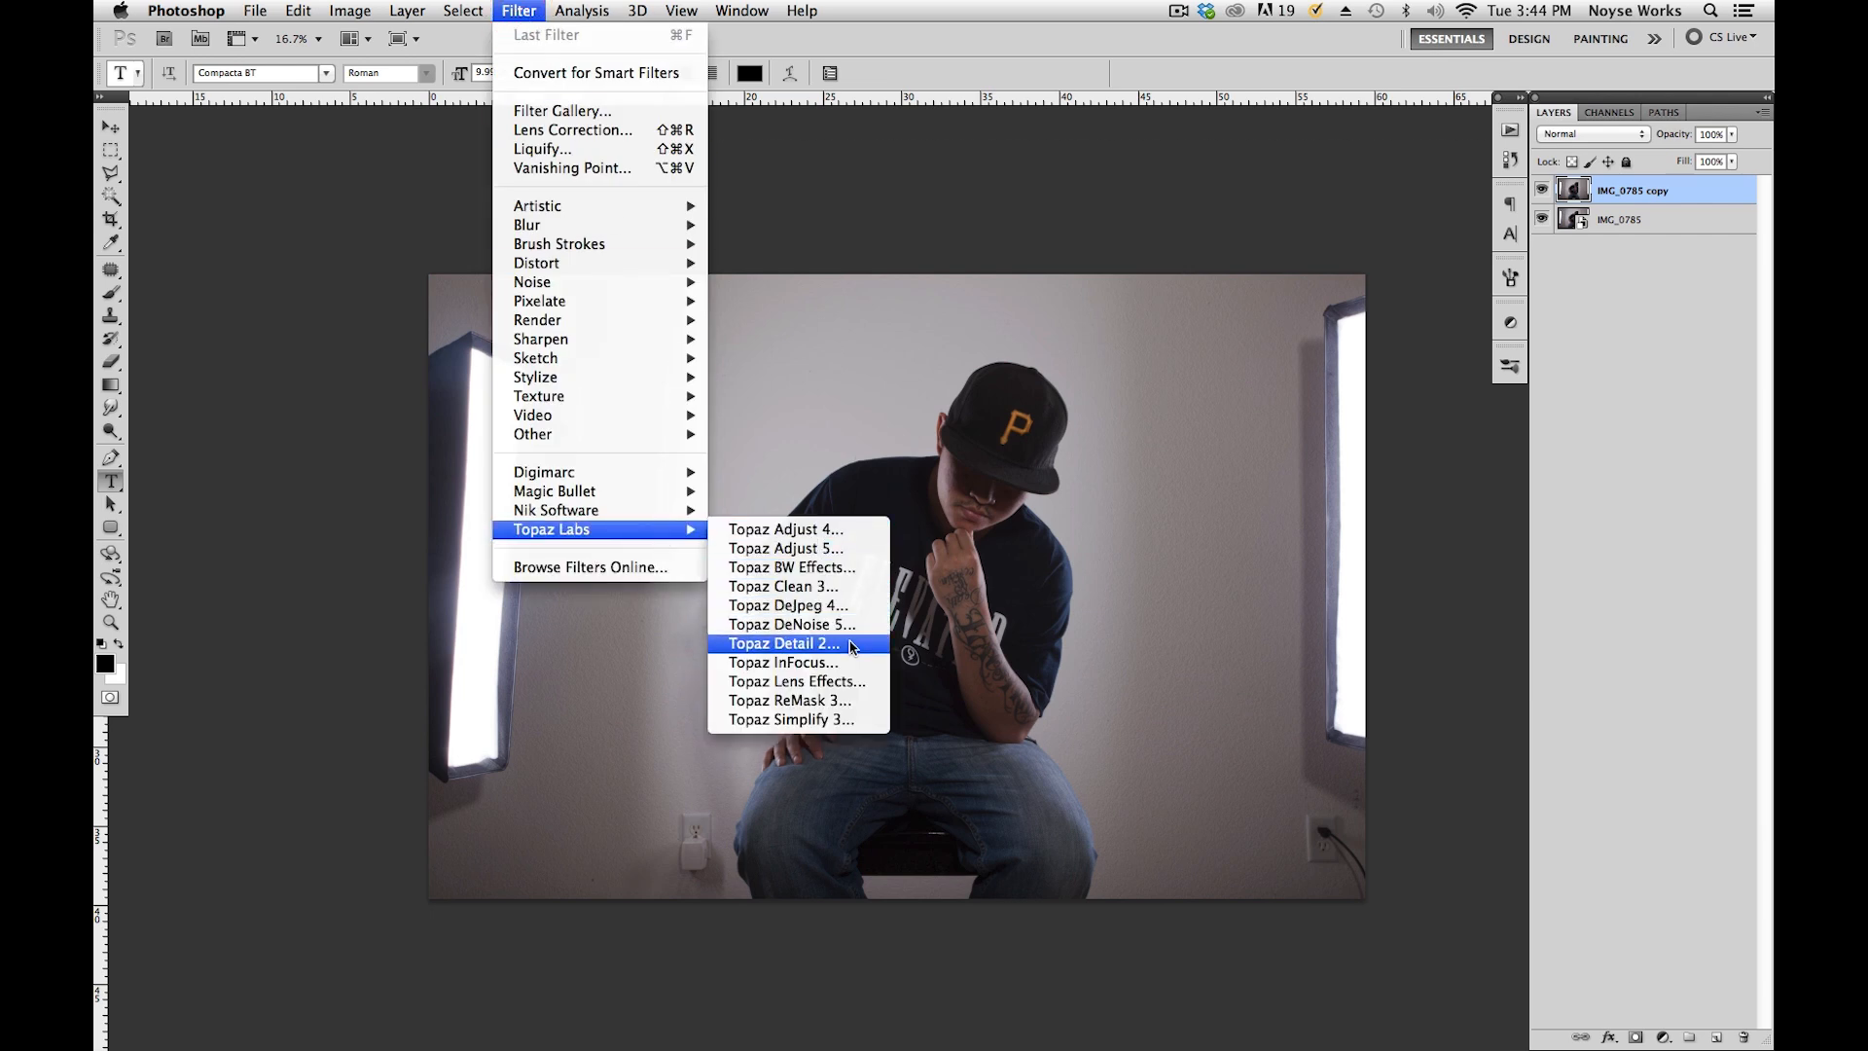
{"action": "left_click", "coordinate": [851, 645]}
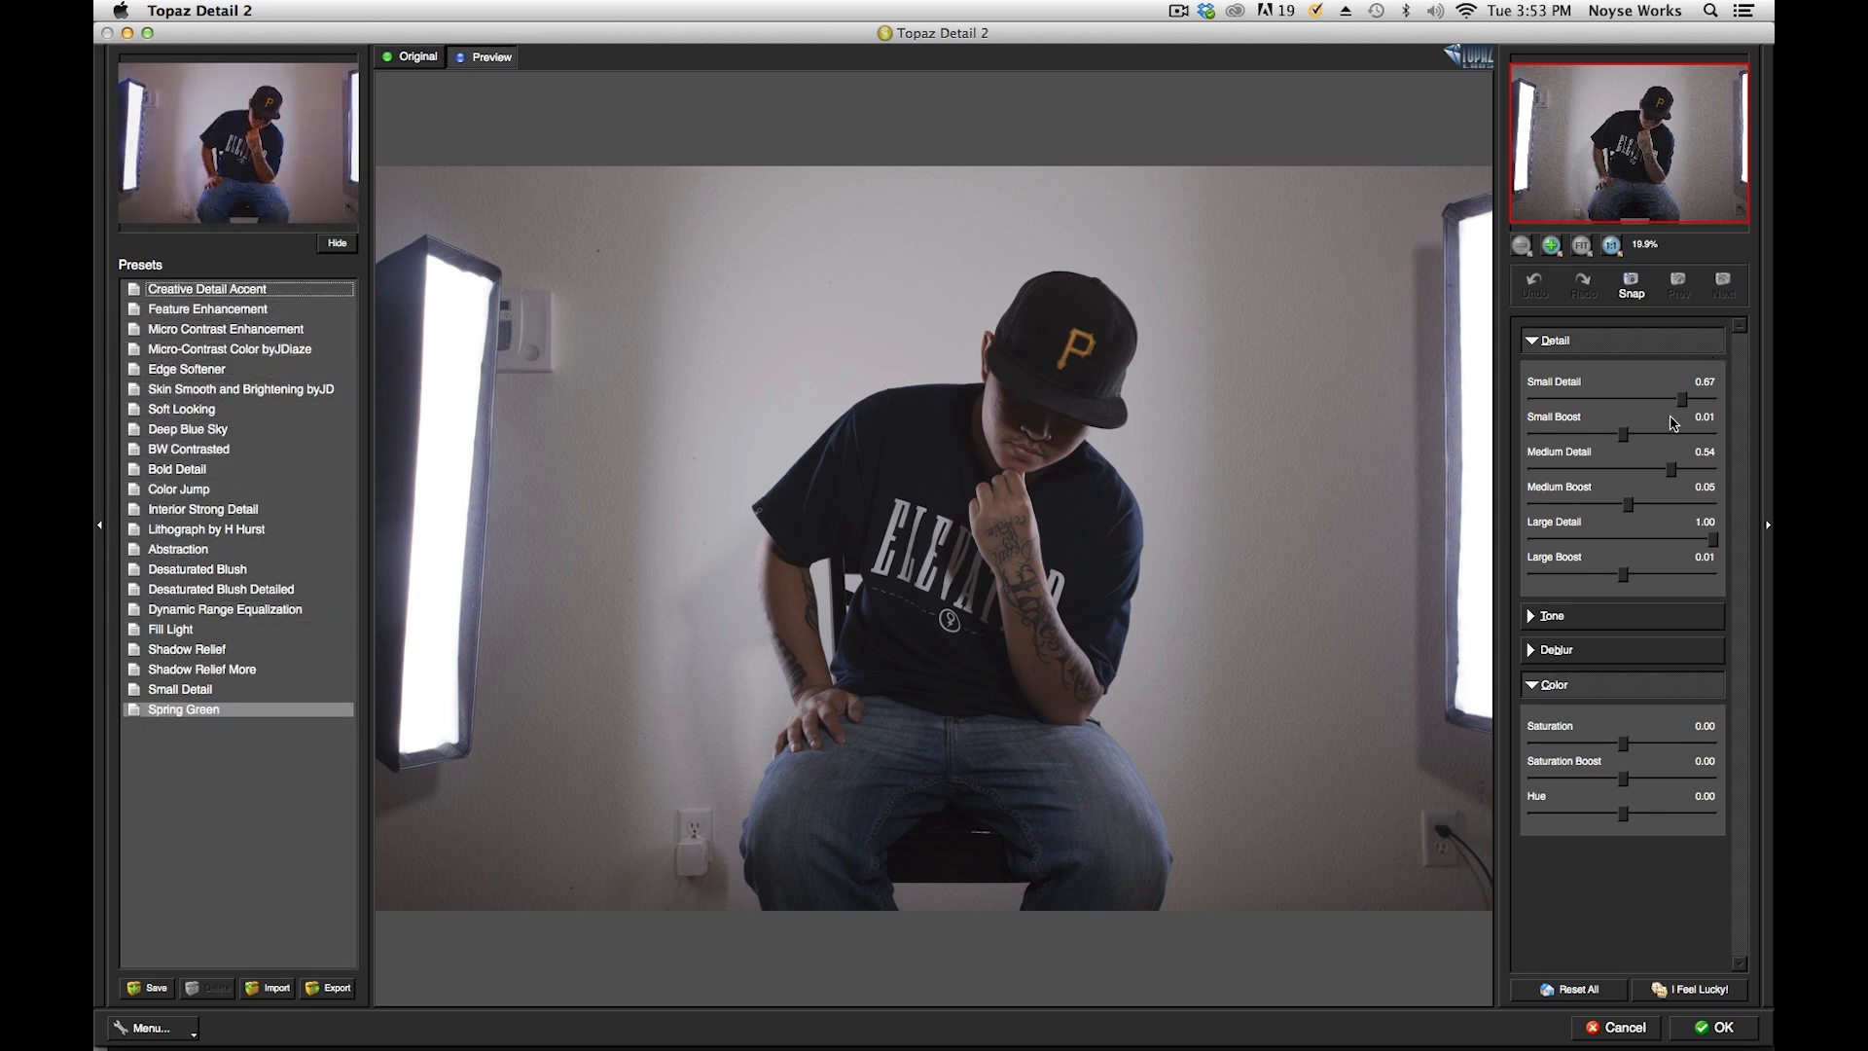
{"action": "left_click_drag", "start_coordinate": [1684, 404], "coordinate": [1648, 433]}
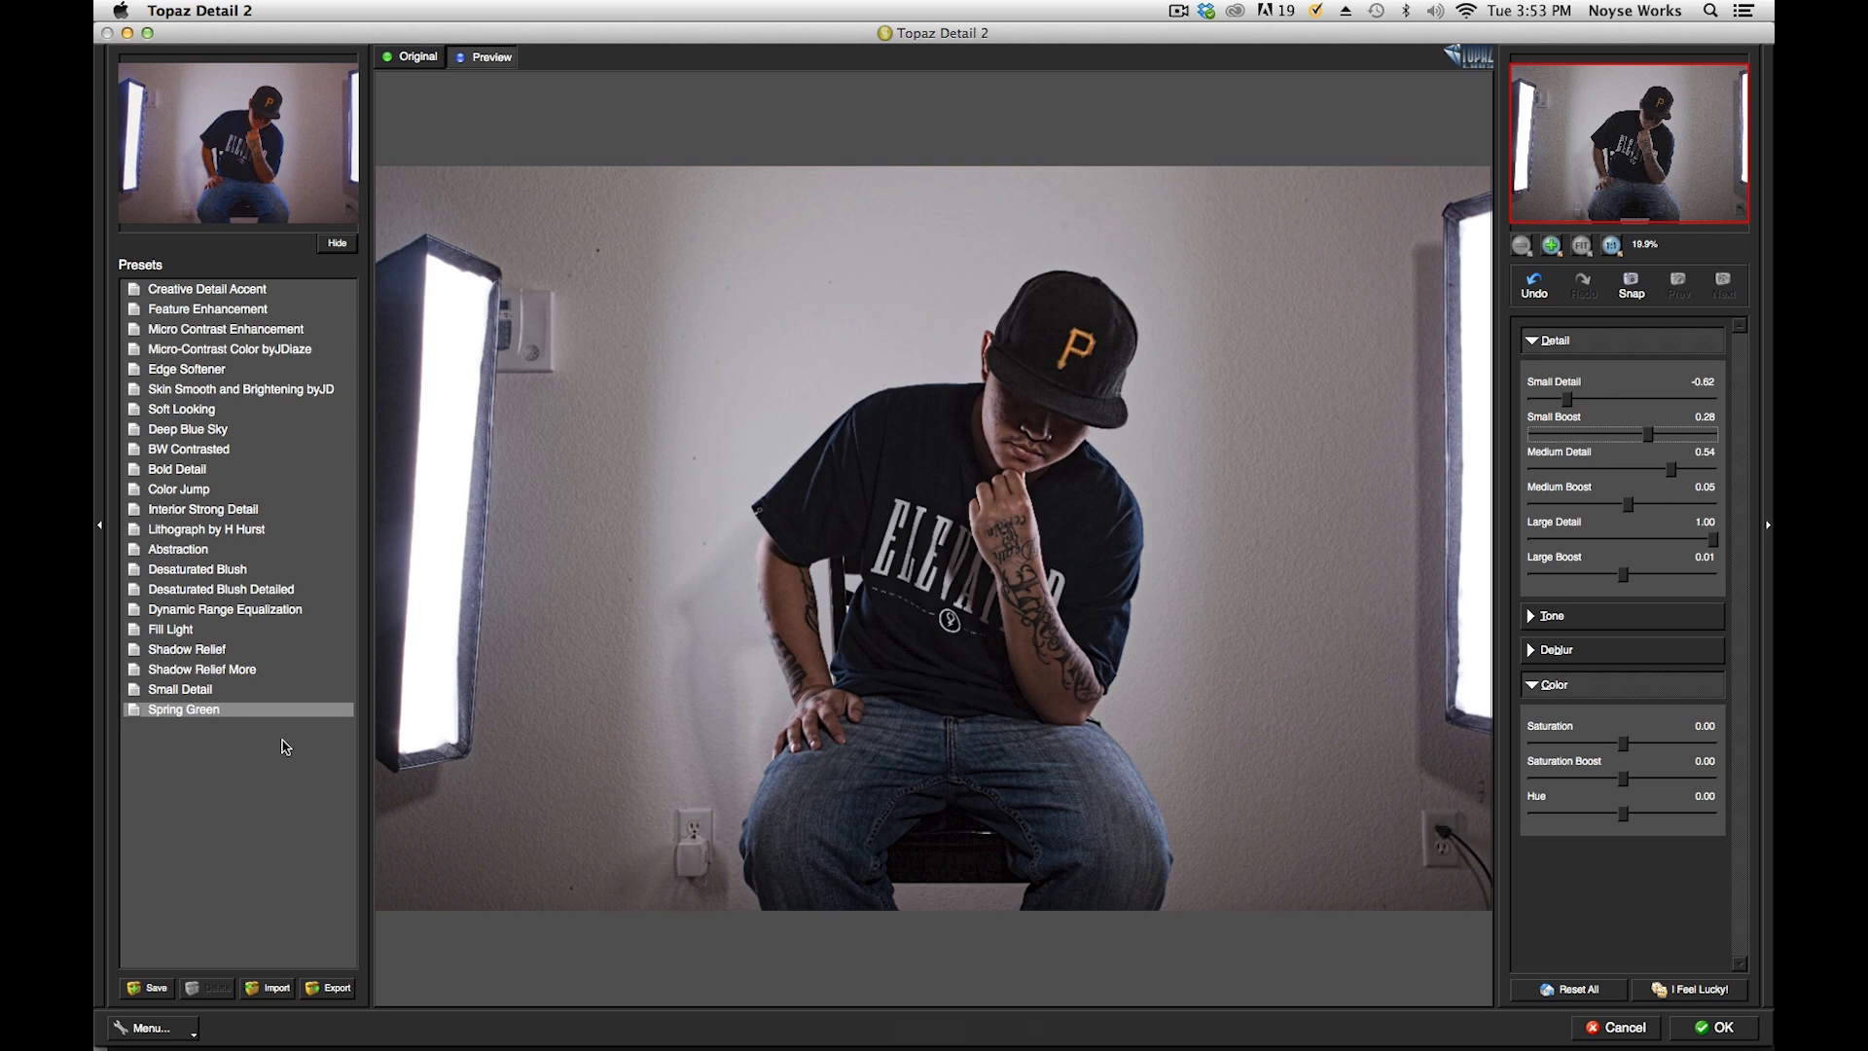
{"action": "left_click", "coordinate": [276, 513]}
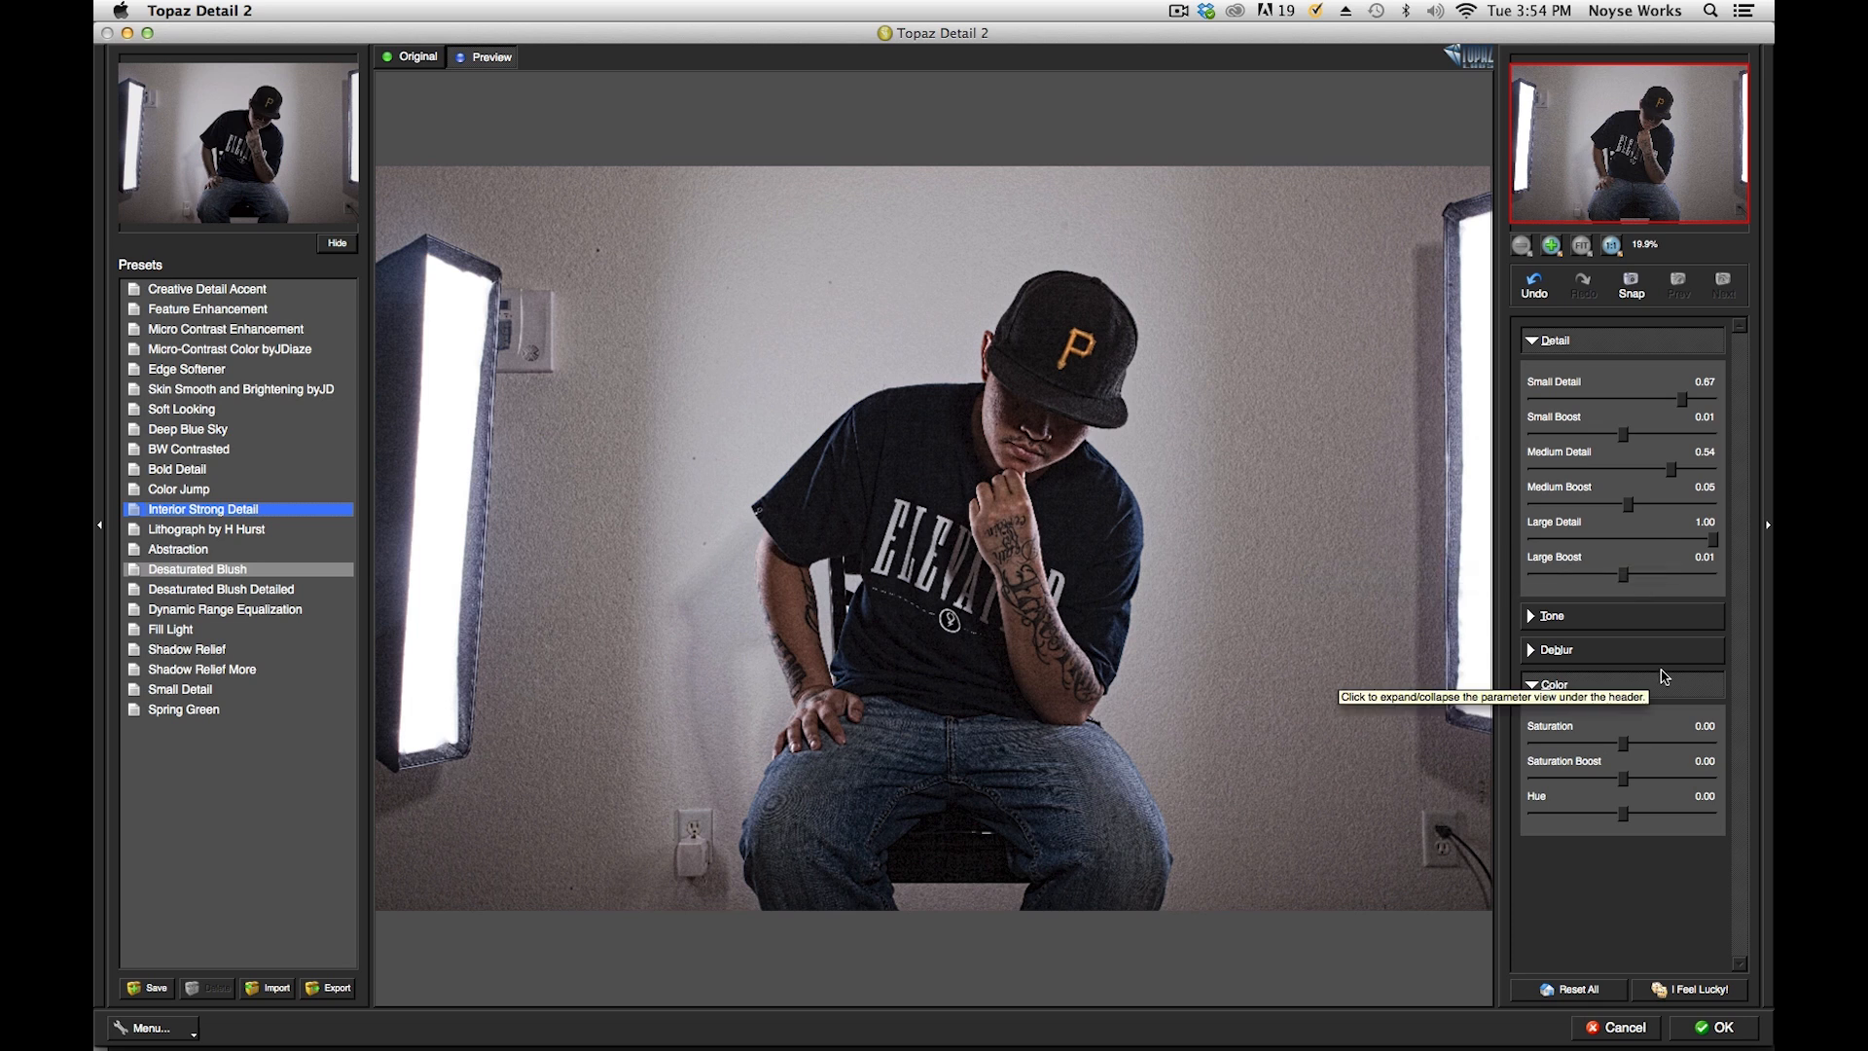
{"action": "left_click", "coordinate": [1707, 1024]}
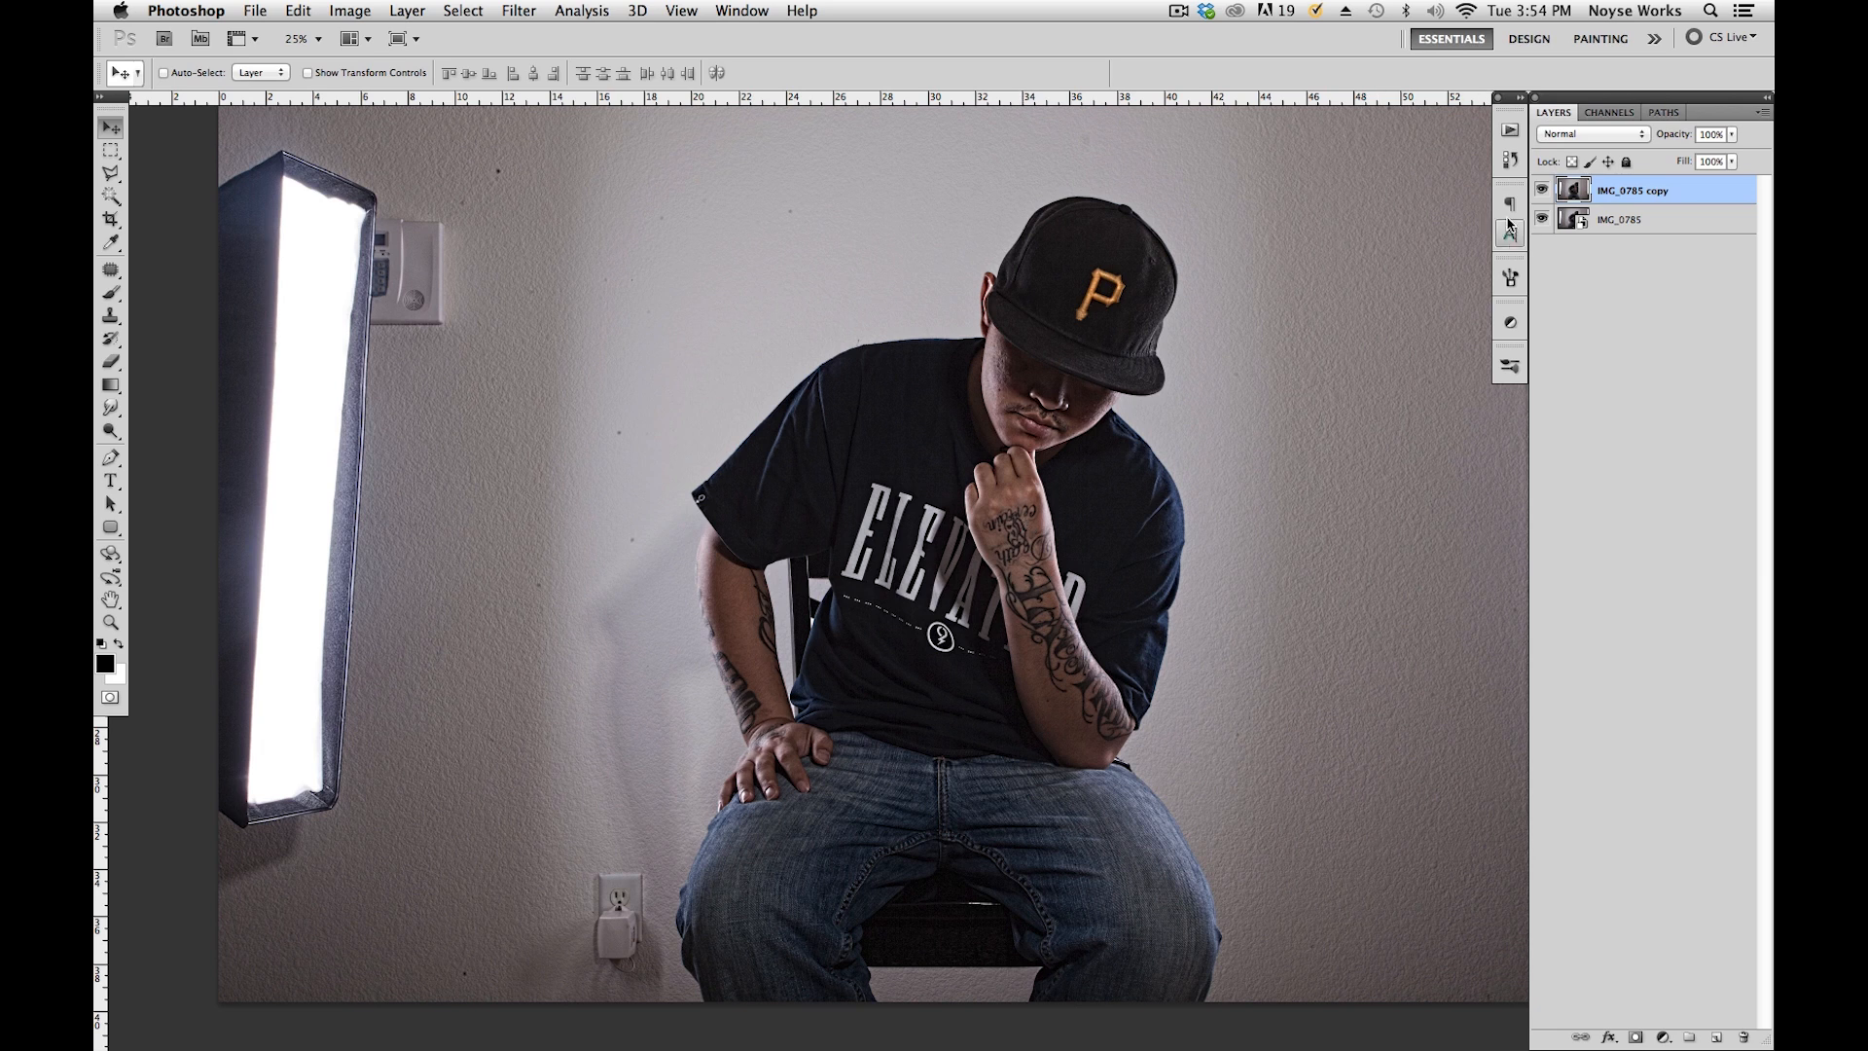
Compare the photo with and without the filtered copy layer and inspect the subject's detail up close.
{"action": "left_click", "coordinate": [1543, 191]}
{"action": "left_click", "coordinate": [1542, 192]}
{"action": "left_click", "coordinate": [1542, 192]}
{"action": "left_click", "coordinate": [1542, 192]}
{"action": "left_click", "coordinate": [1542, 191]}
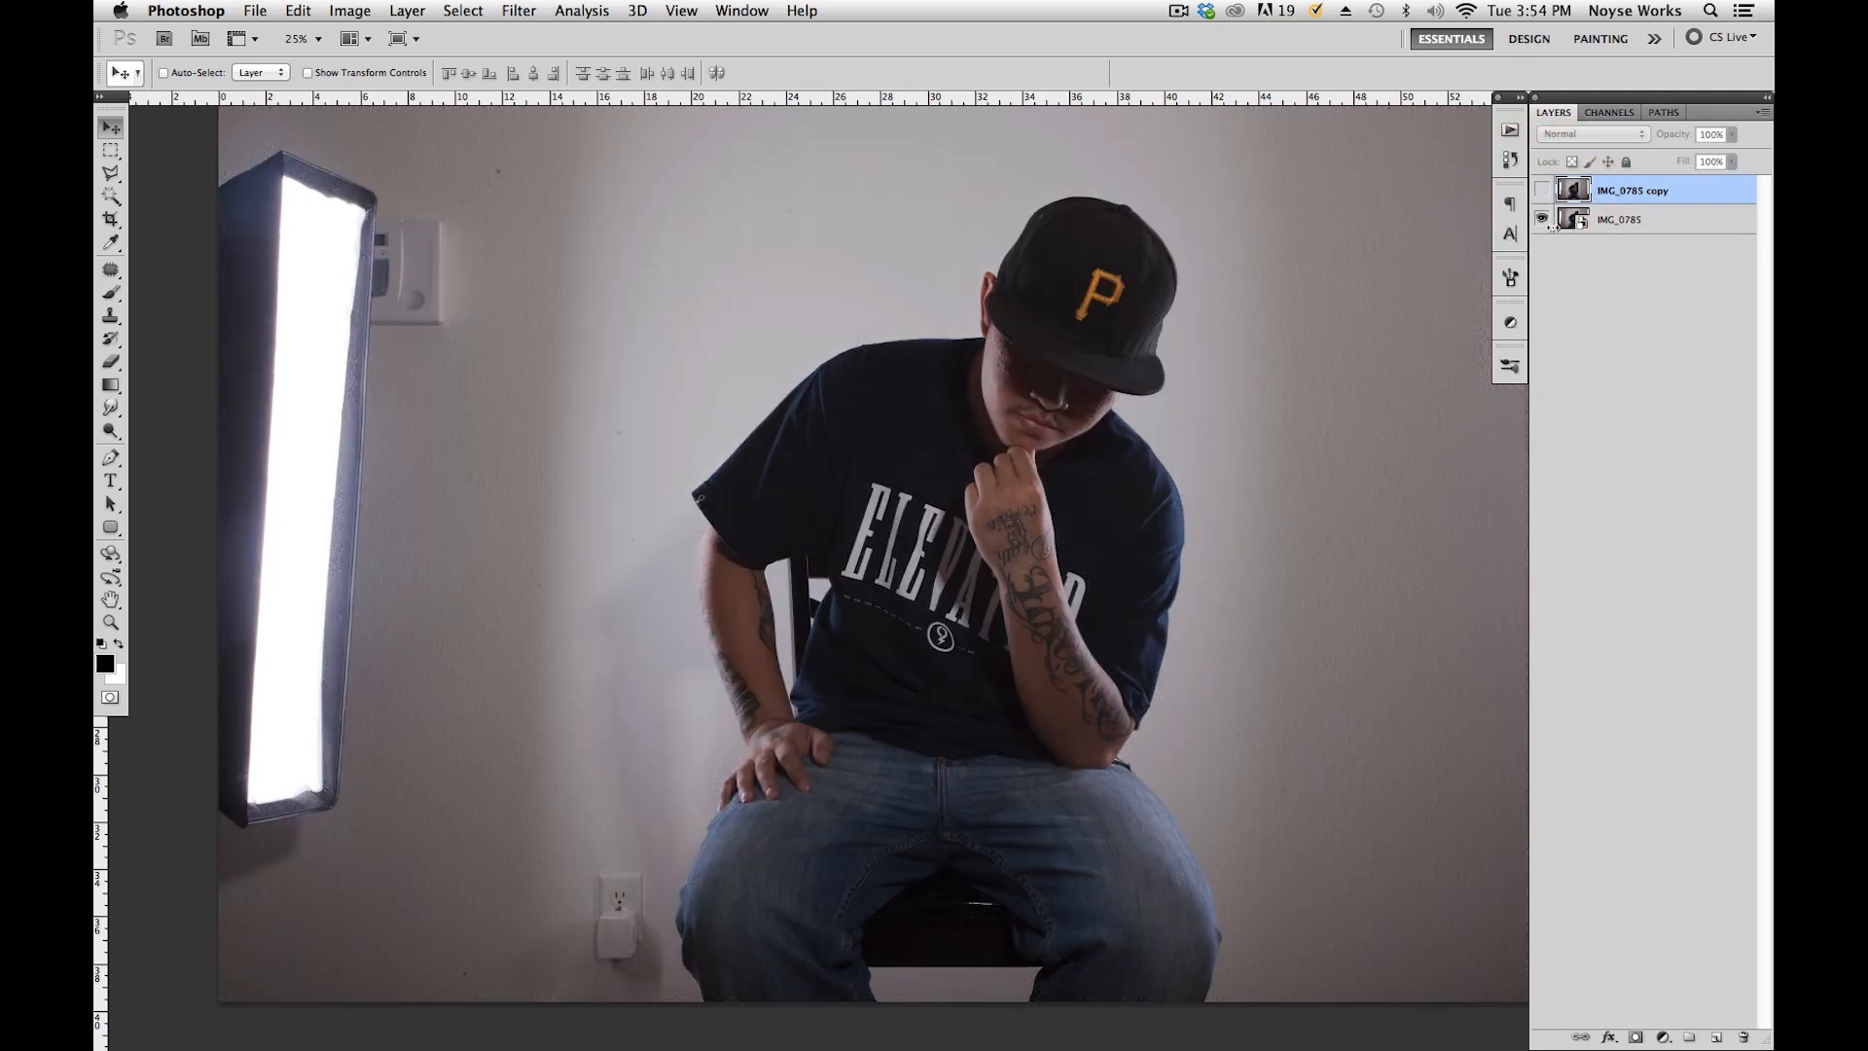
{"action": "left_click", "coordinate": [1542, 192]}
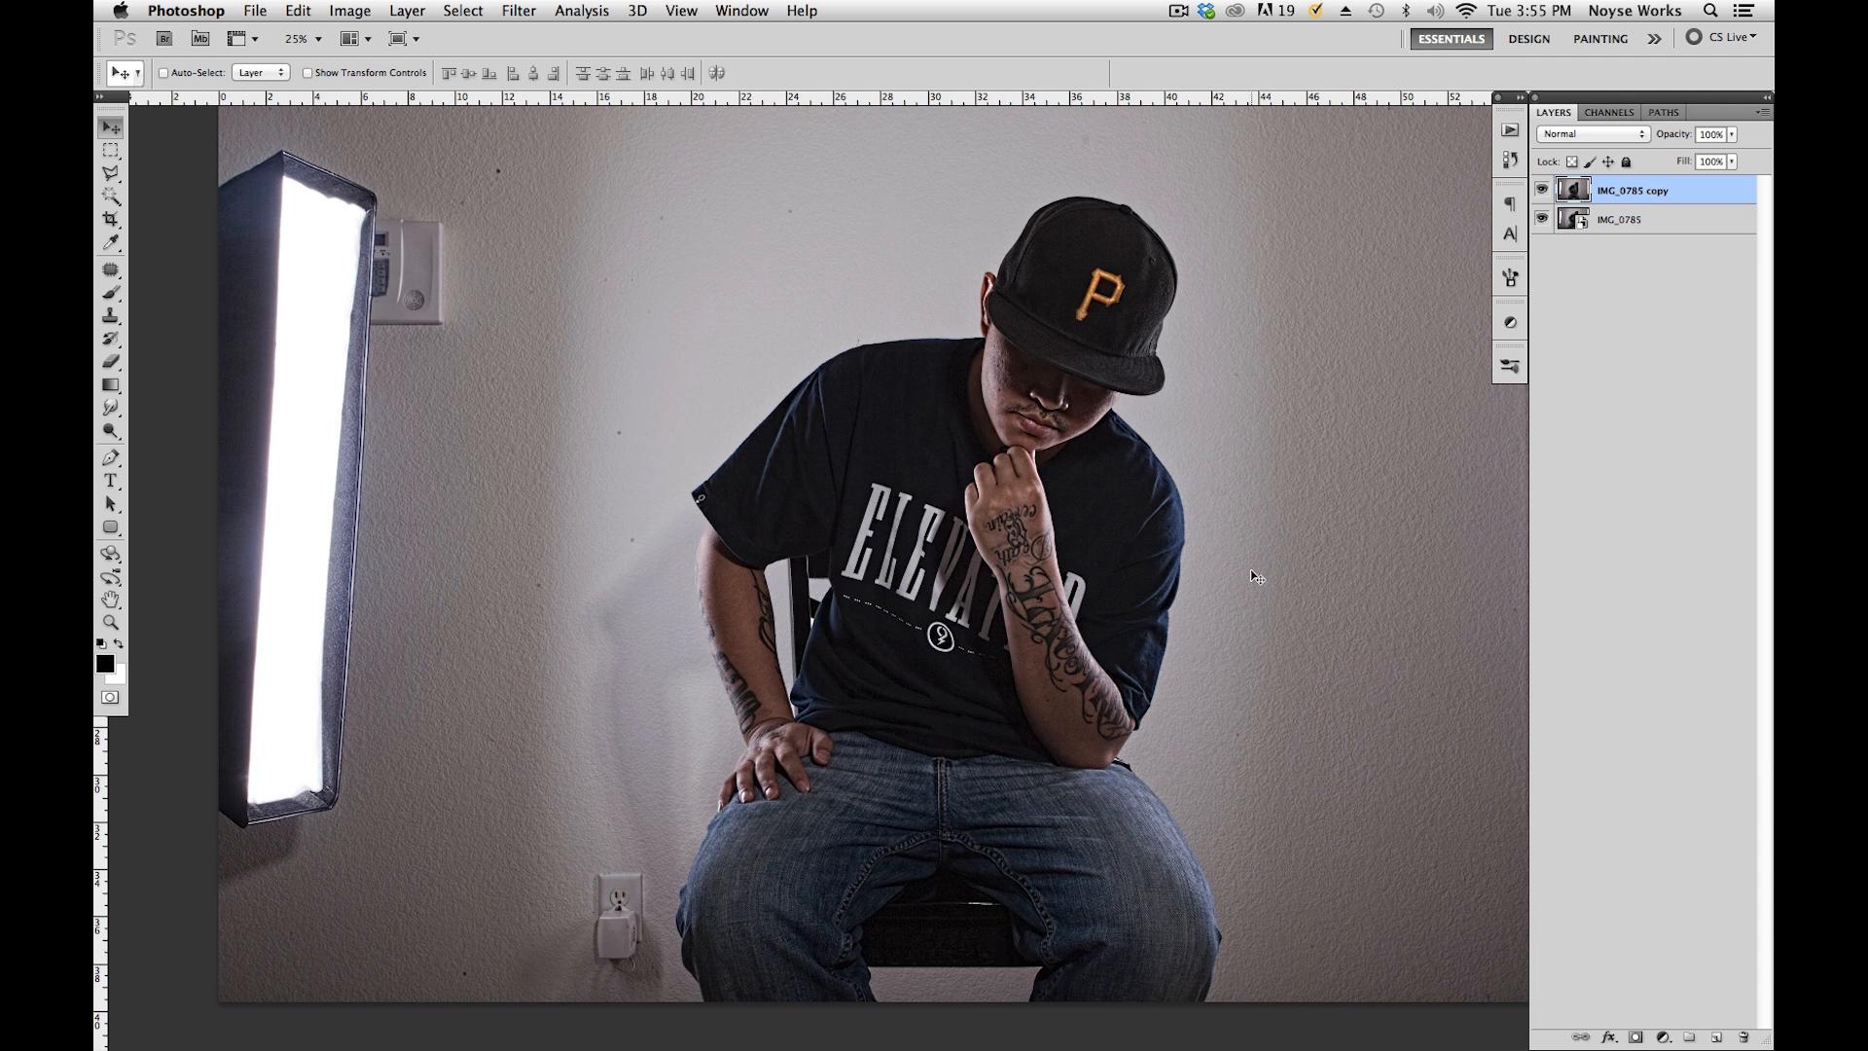
{"action": "key", "text": "super+equal"}
{"action": "key", "text": "super+equal"}
{"action": "key", "text": "super+space"}
{"action": "left_click_drag", "start_coordinate": [1343, 512], "coordinate": [1225, 636]}
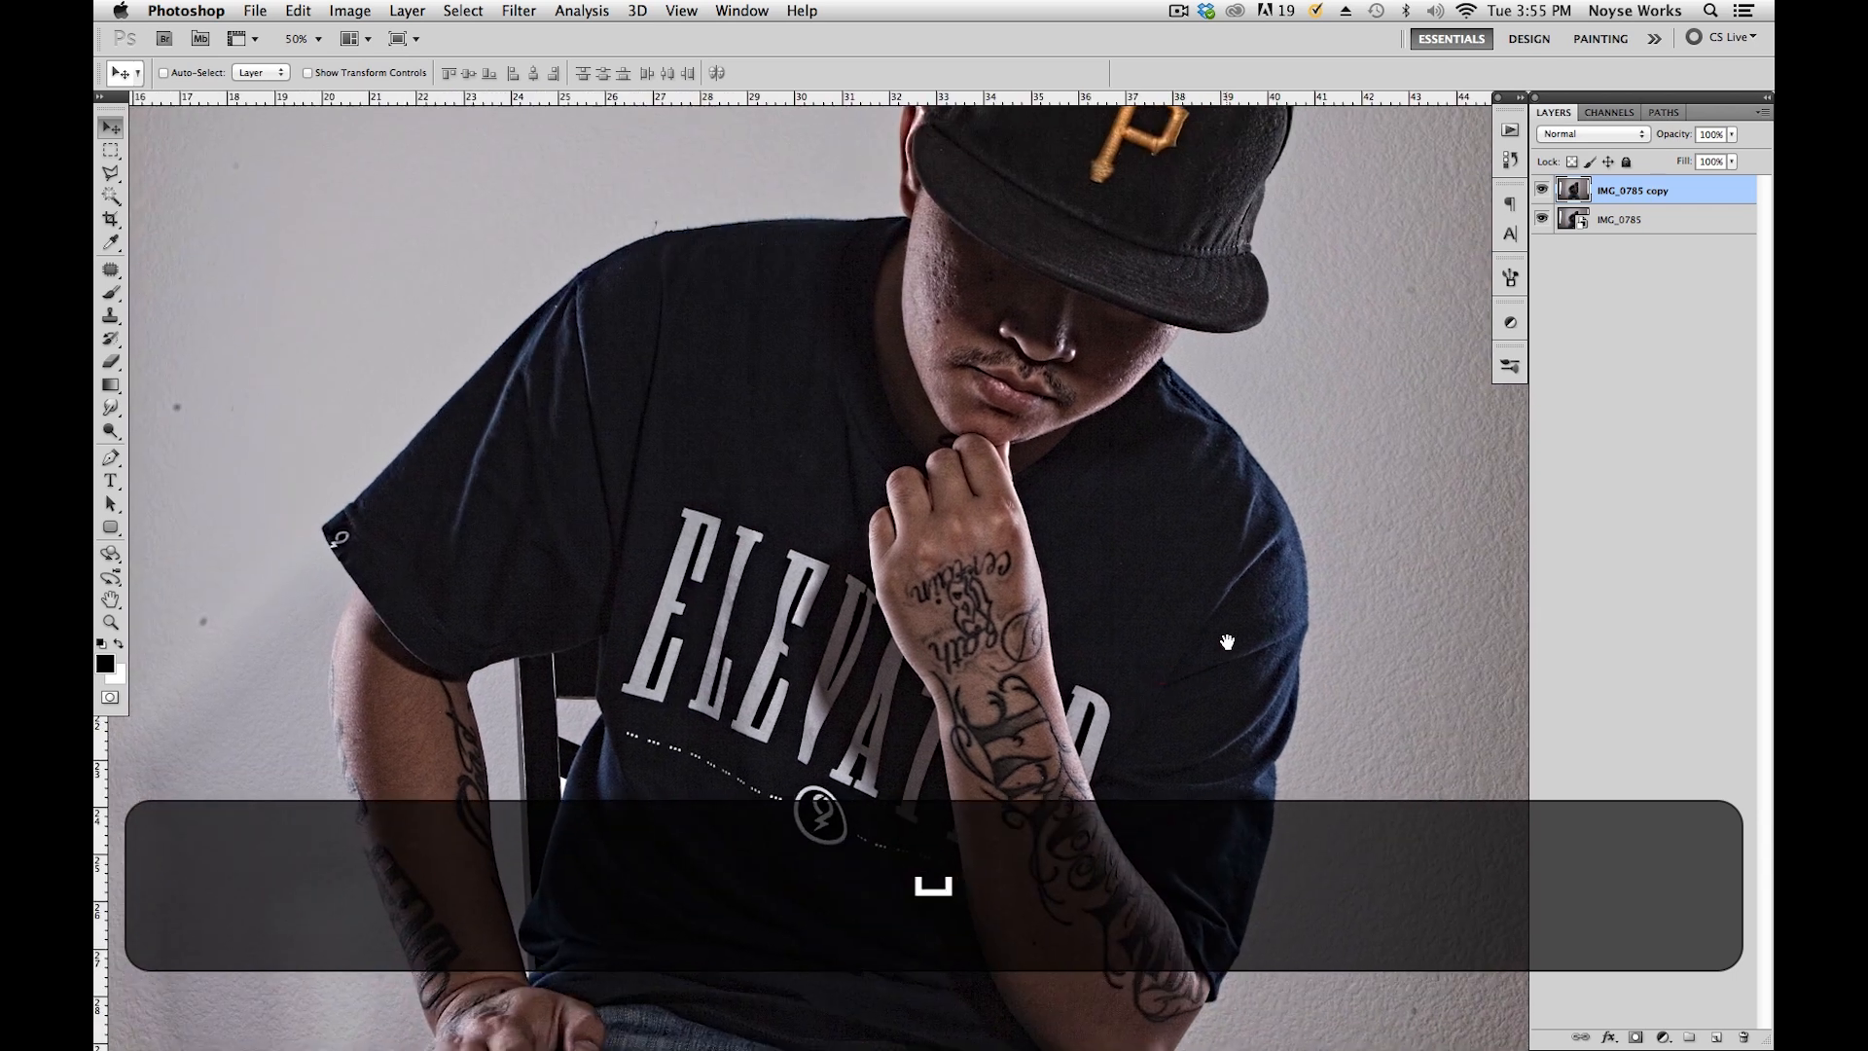
{"action": "left_click_drag", "start_coordinate": [1300, 510], "coordinate": [1307, 599]}
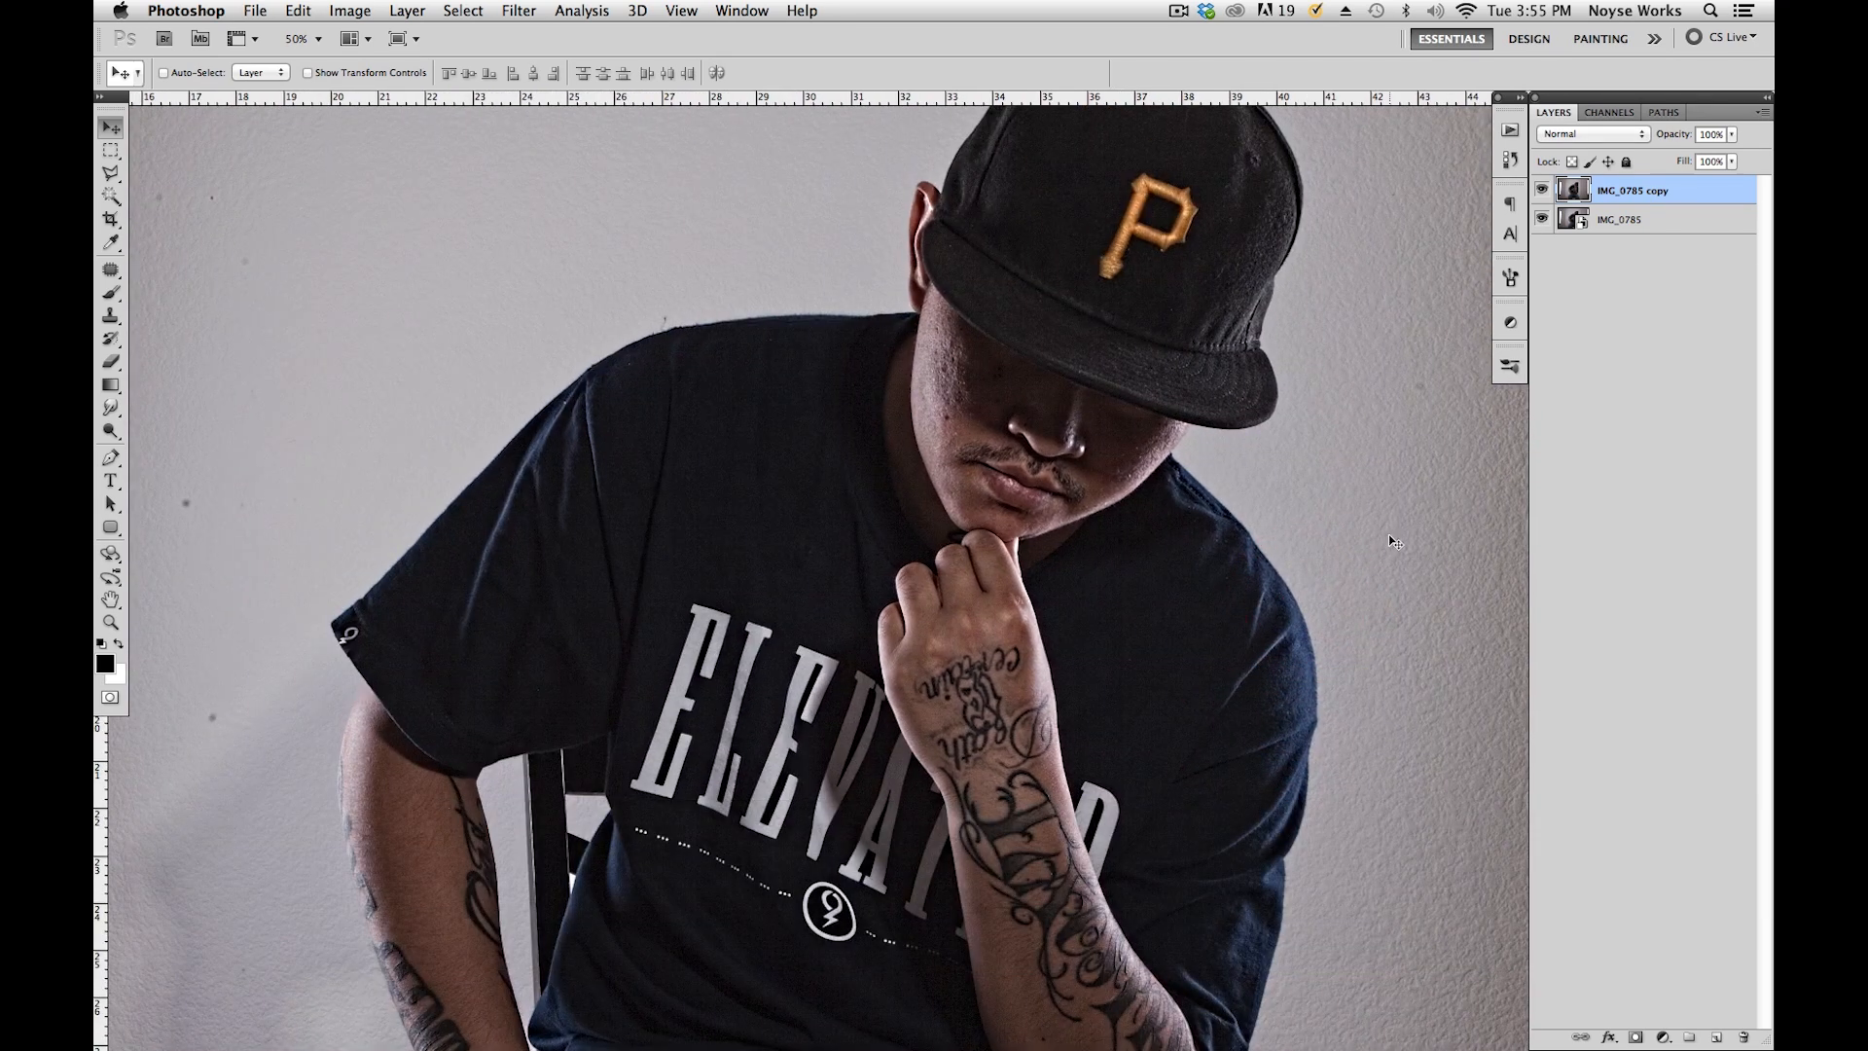
{"action": "scroll", "coordinate": [1388, 534], "scroll_direction": "up", "scroll_amount": 5}
Save the document as main.psd in The HDR Effect folder.
{"action": "key", "text": "alt+shift+super+s"}
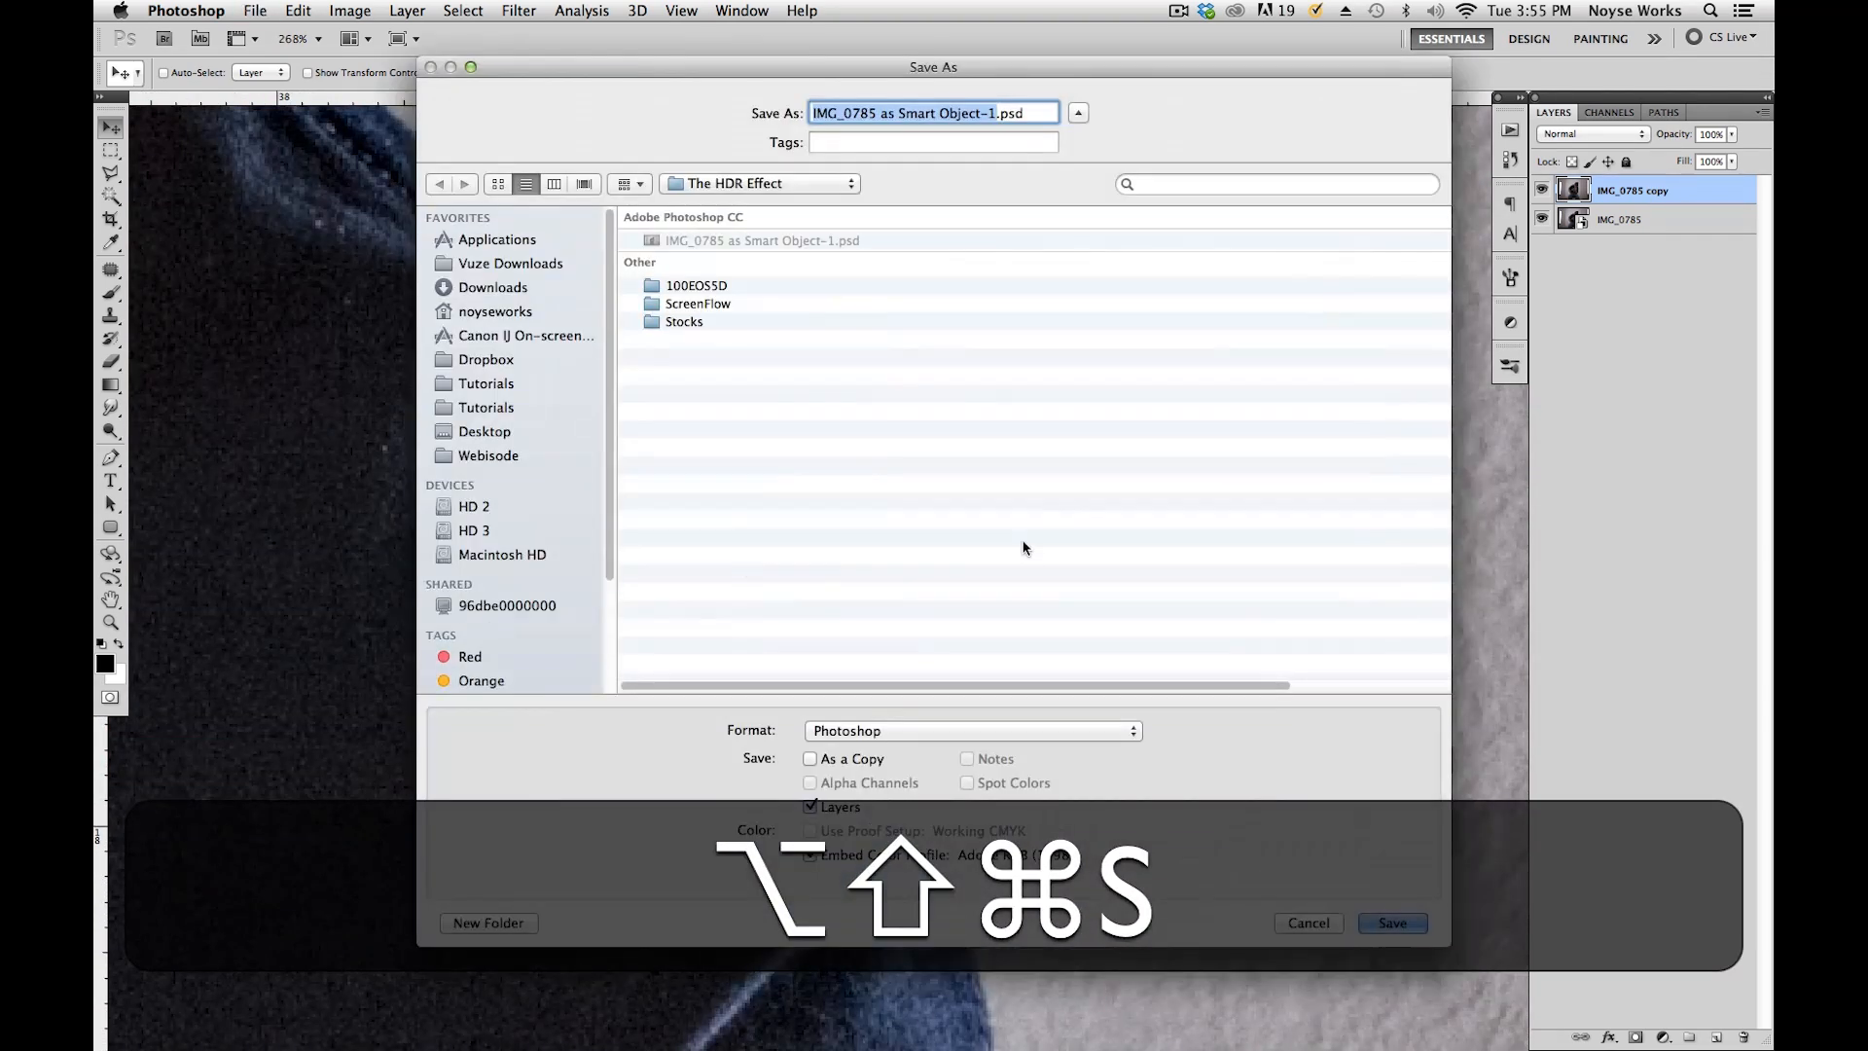
{"action": "type", "text": "main"}
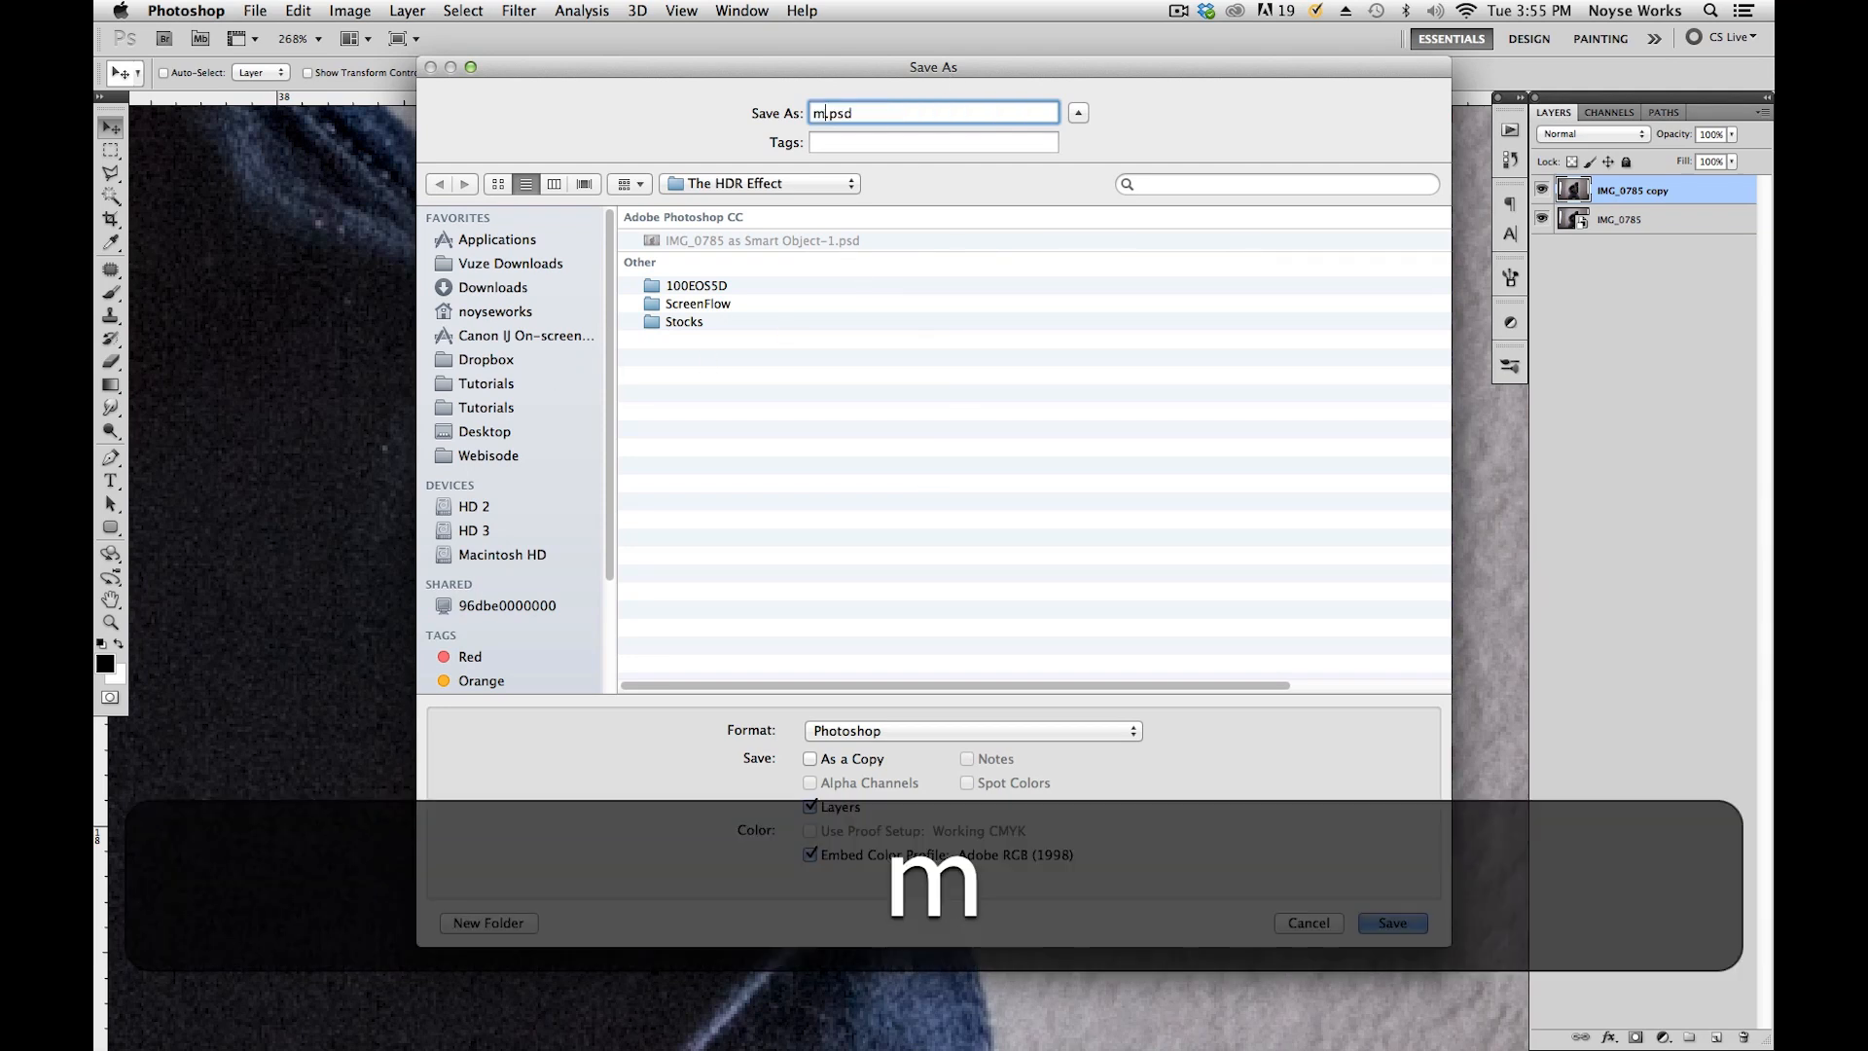
{"action": "key", "text": "Return"}
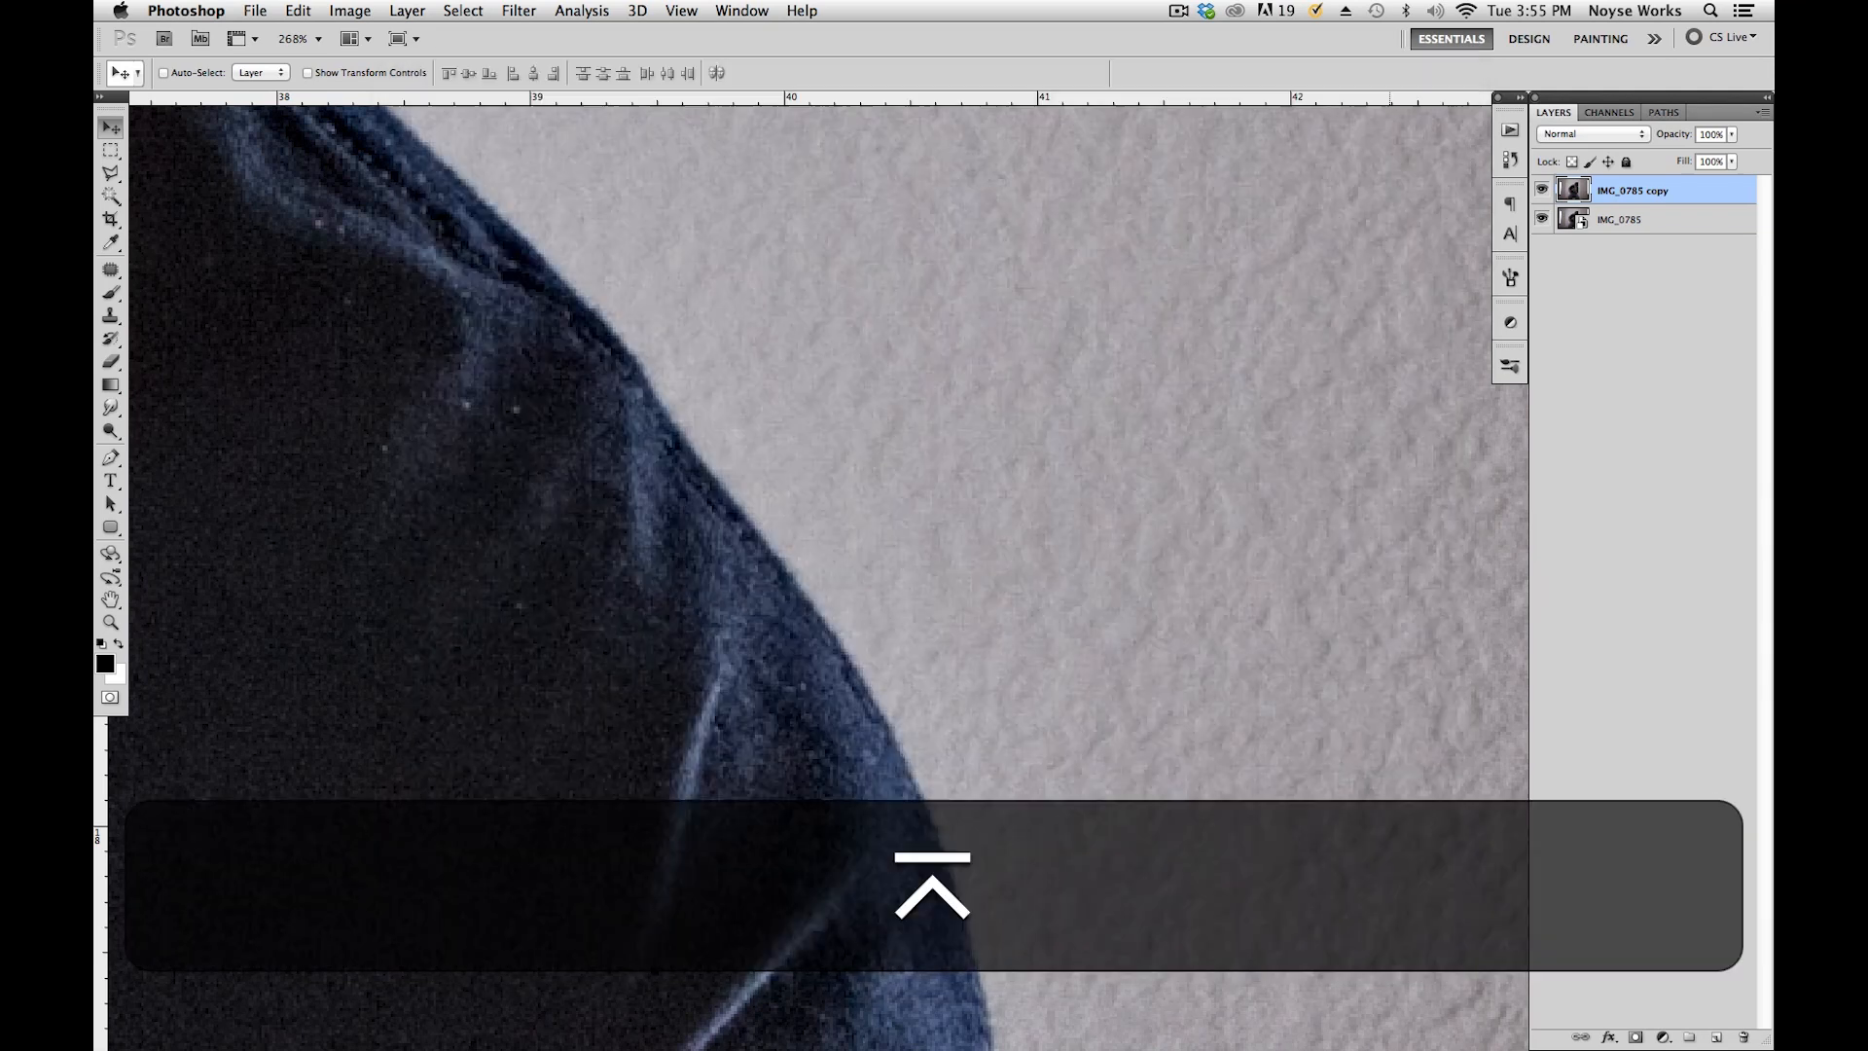
Start a Pen tool path with an anchor point where the sleeve hem meets the shirt body, beside the chair back.
{"action": "key", "text": "super+minus"}
{"action": "key", "text": "super+minus"}
{"action": "key", "text": "super+minus"}
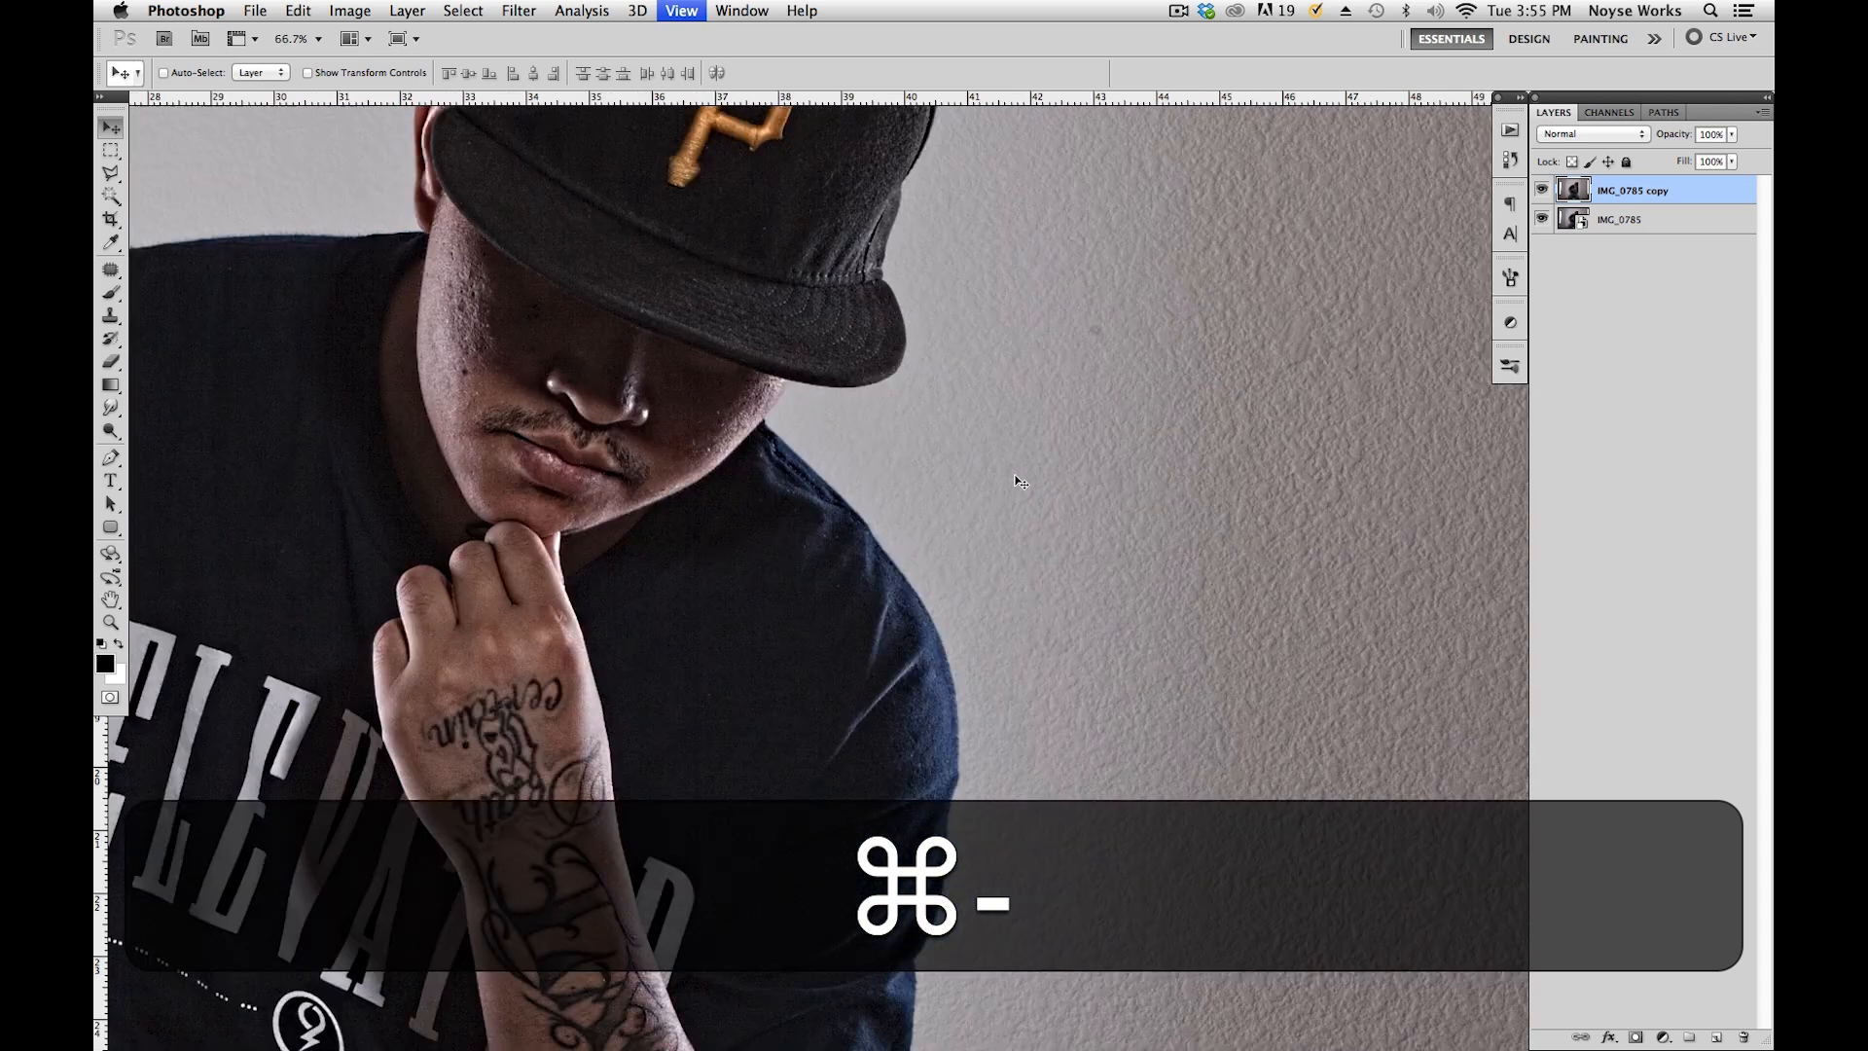
{"action": "key", "text": "space"}
{"action": "left_click_drag", "start_coordinate": [922, 563], "coordinate": [1269, 589]}
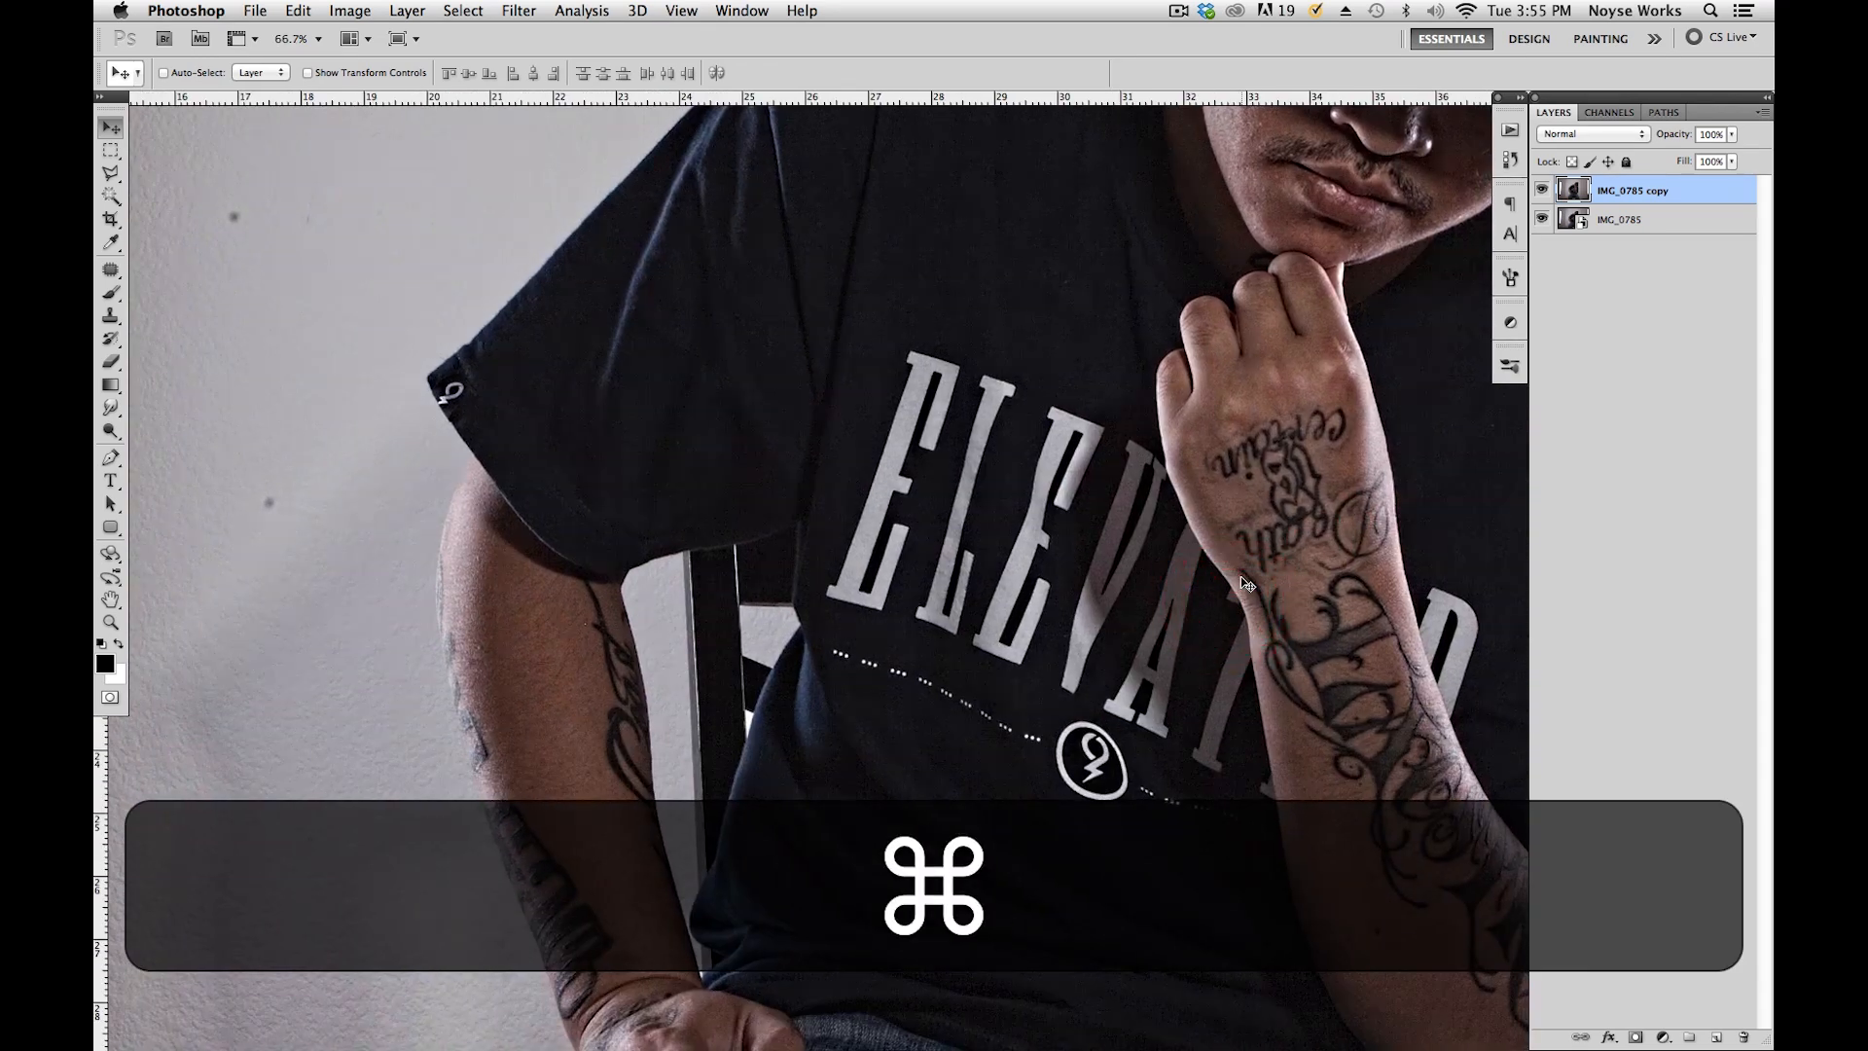
{"action": "key", "text": "super+equal"}
{"action": "key", "text": "super+equal"}
{"action": "key", "text": "space"}
{"action": "left_click_drag", "start_coordinate": [1030, 613], "coordinate": [1205, 580]}
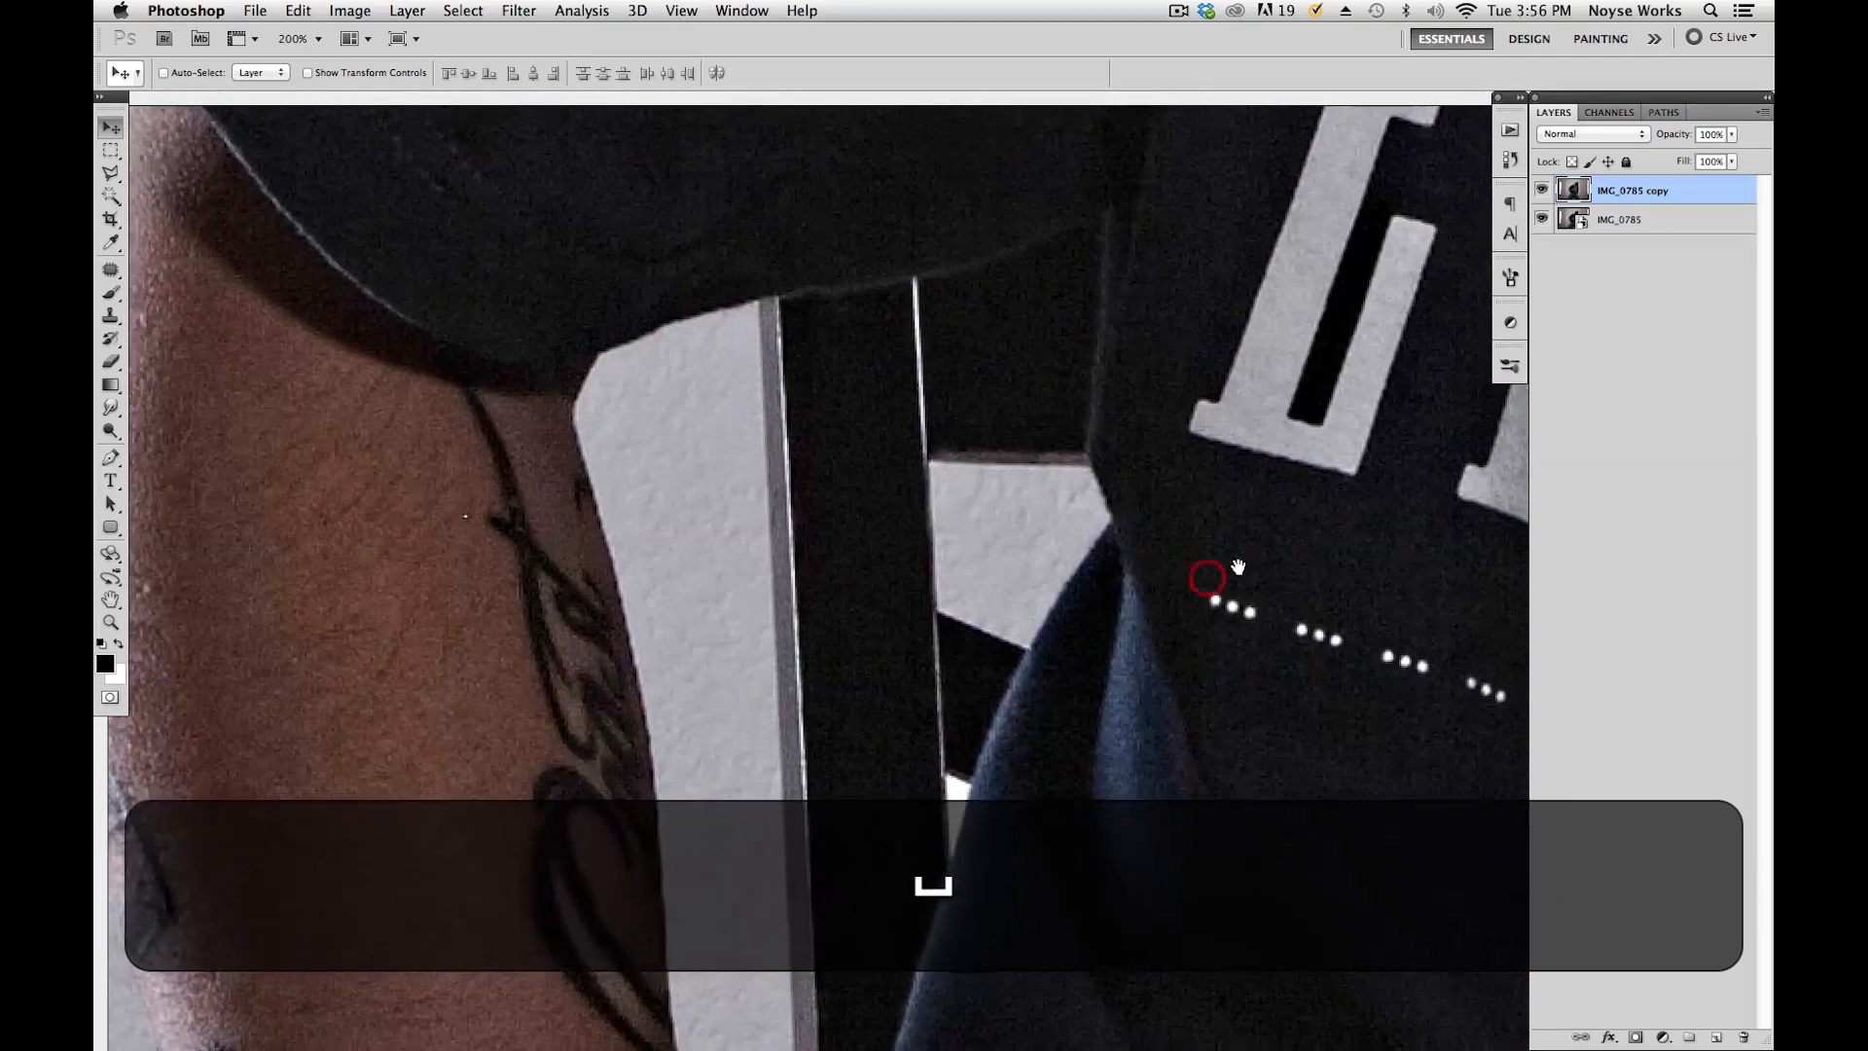
{"action": "left_click_drag", "start_coordinate": [1276, 471], "coordinate": [1263, 593]}
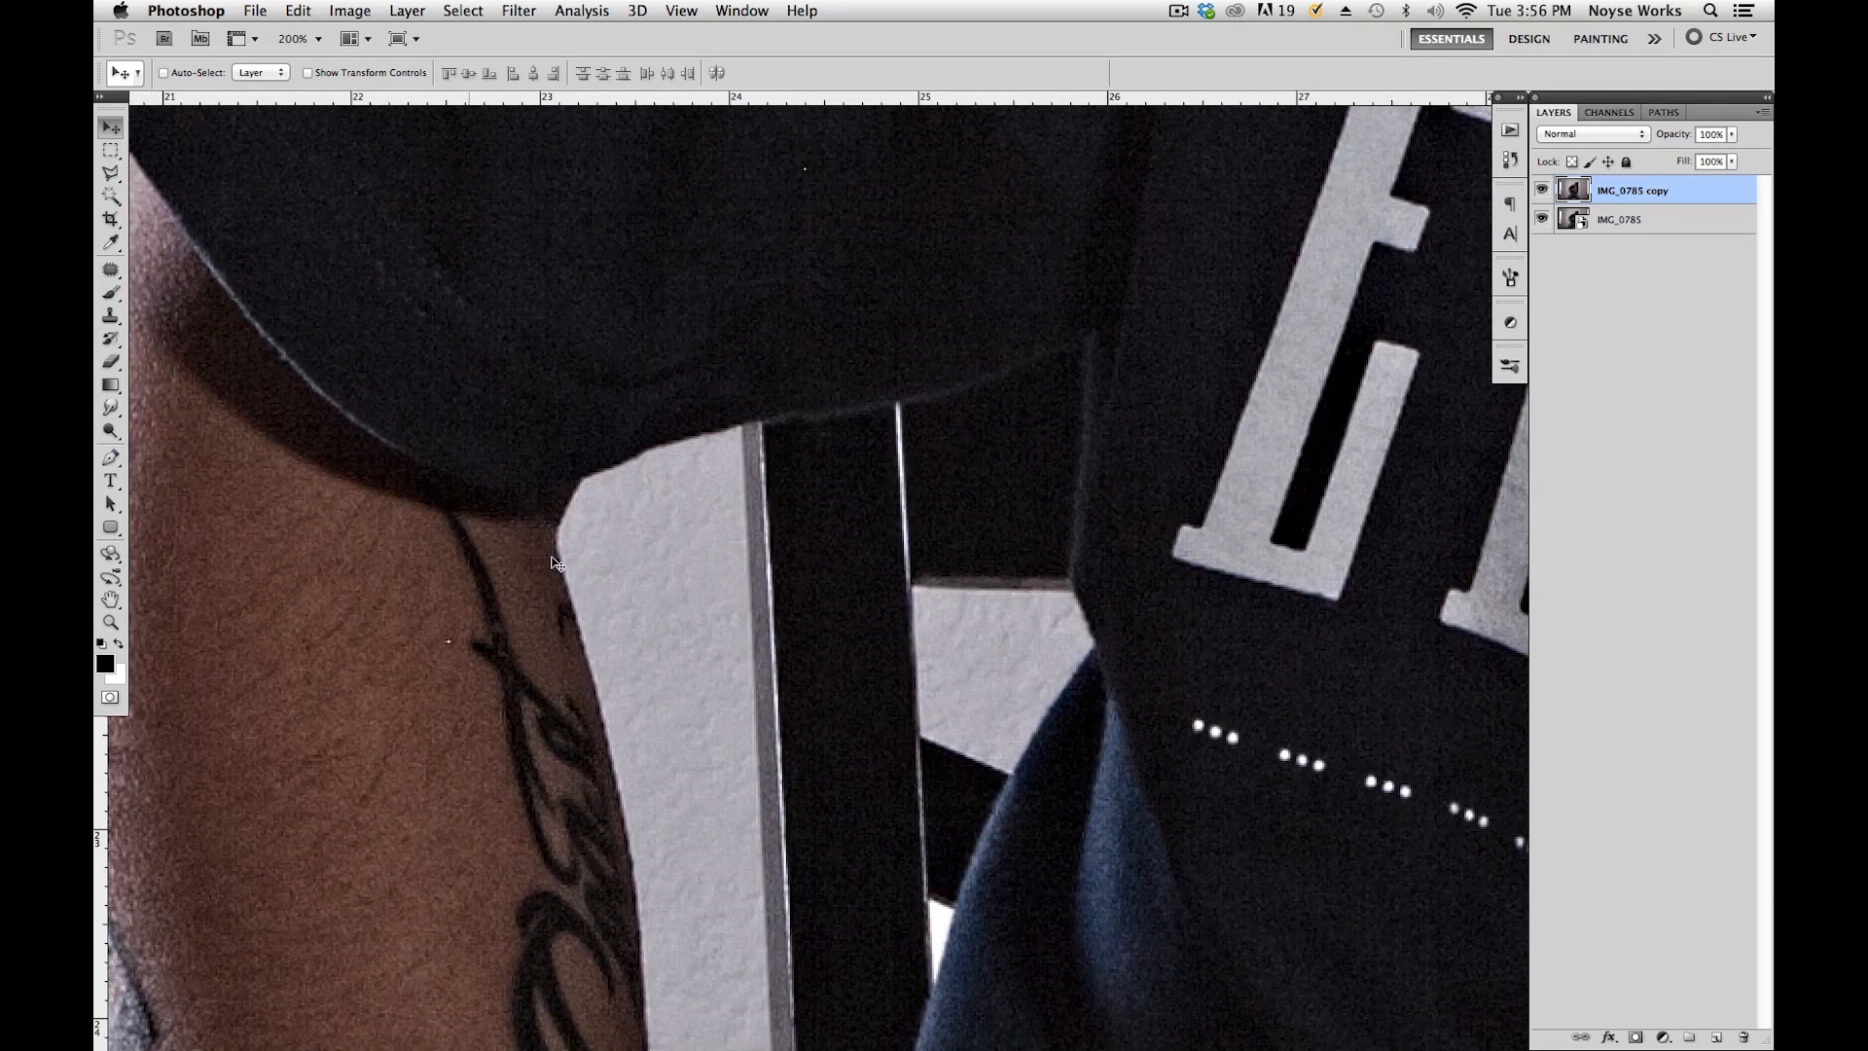
{"action": "key", "text": "p"}
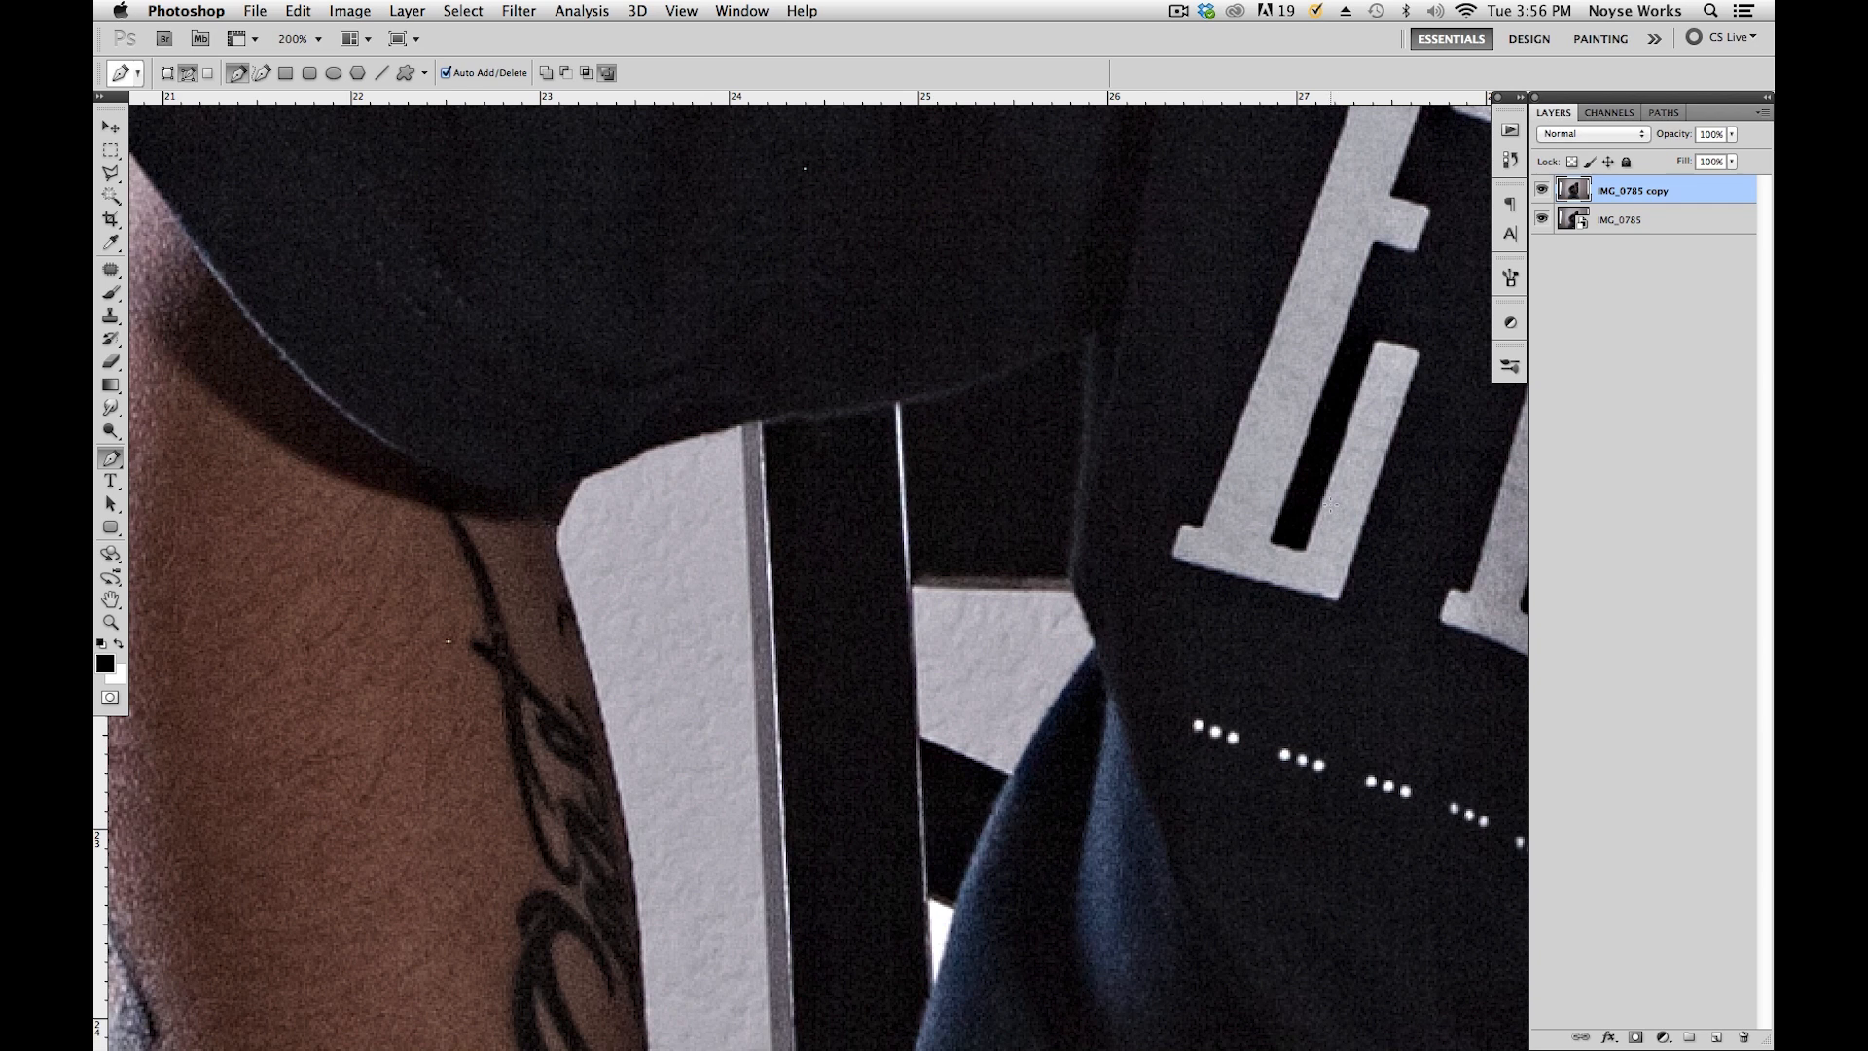
{"action": "key", "text": "space"}
{"action": "left_click_drag", "start_coordinate": [1322, 561], "coordinate": [1354, 678]}
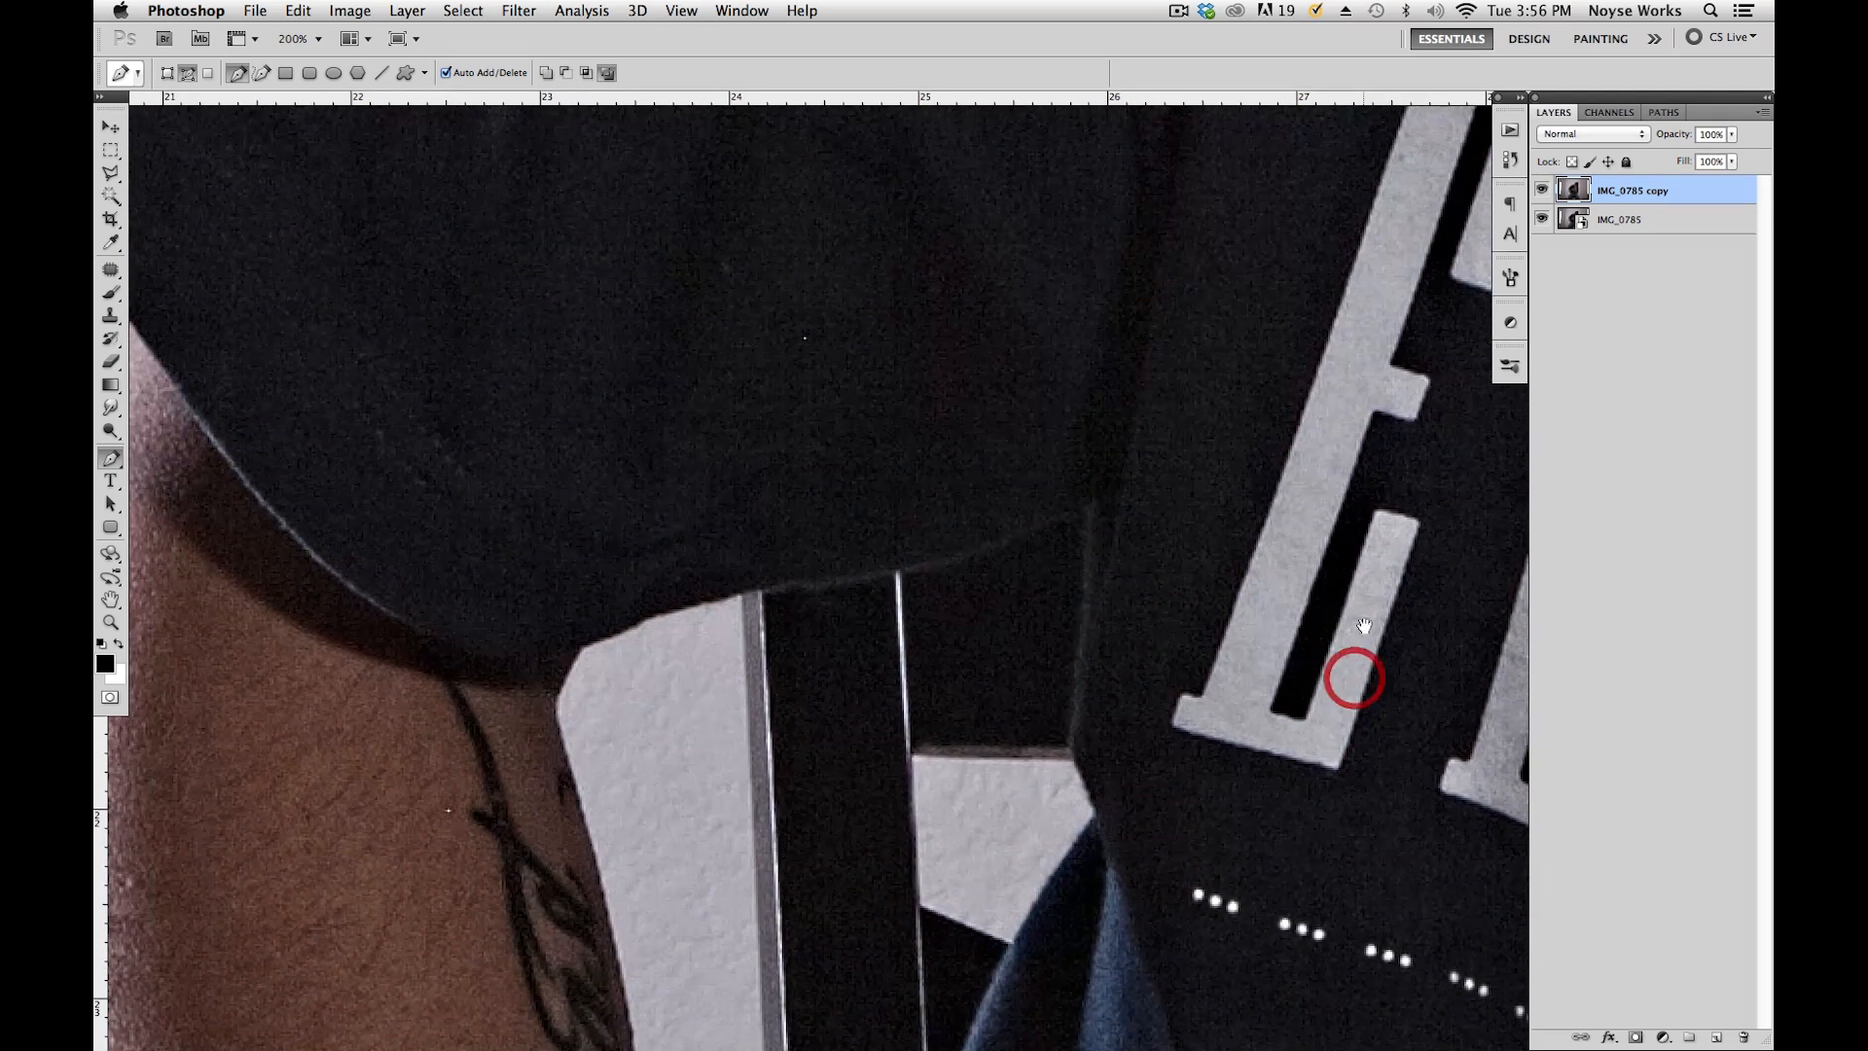
{"action": "left_click", "coordinate": [1089, 504]}
Examine the edges of the sleeve, arm, shirt and chair around the path's starting anchor.
{"action": "key", "text": "space"}
{"action": "left_click_drag", "start_coordinate": [1262, 685], "coordinate": [1242, 586]}
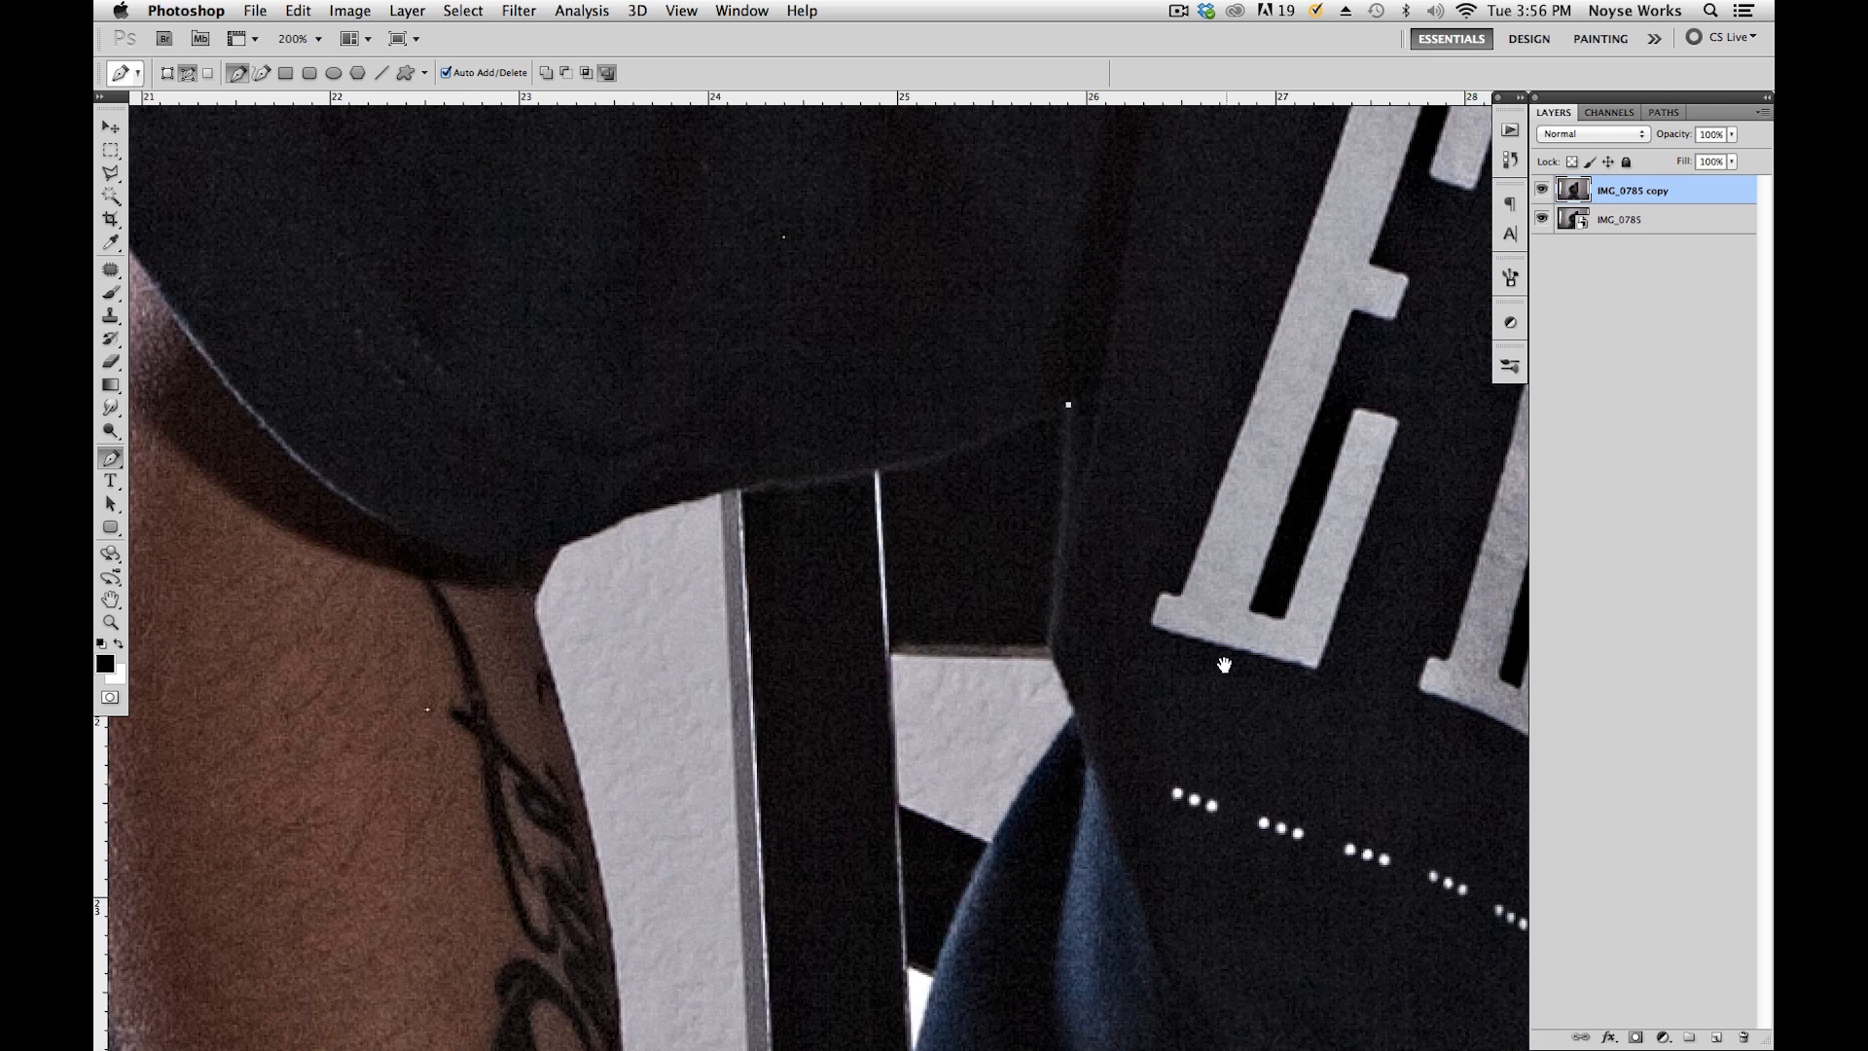
{"action": "key", "text": "space"}
{"action": "left_click_drag", "start_coordinate": [1228, 777], "coordinate": [1203, 399]}
{"action": "left_click_drag", "start_coordinate": [1203, 244], "coordinate": [1192, 740]}
{"action": "left_click_drag", "start_coordinate": [1213, 205], "coordinate": [1243, 625]}
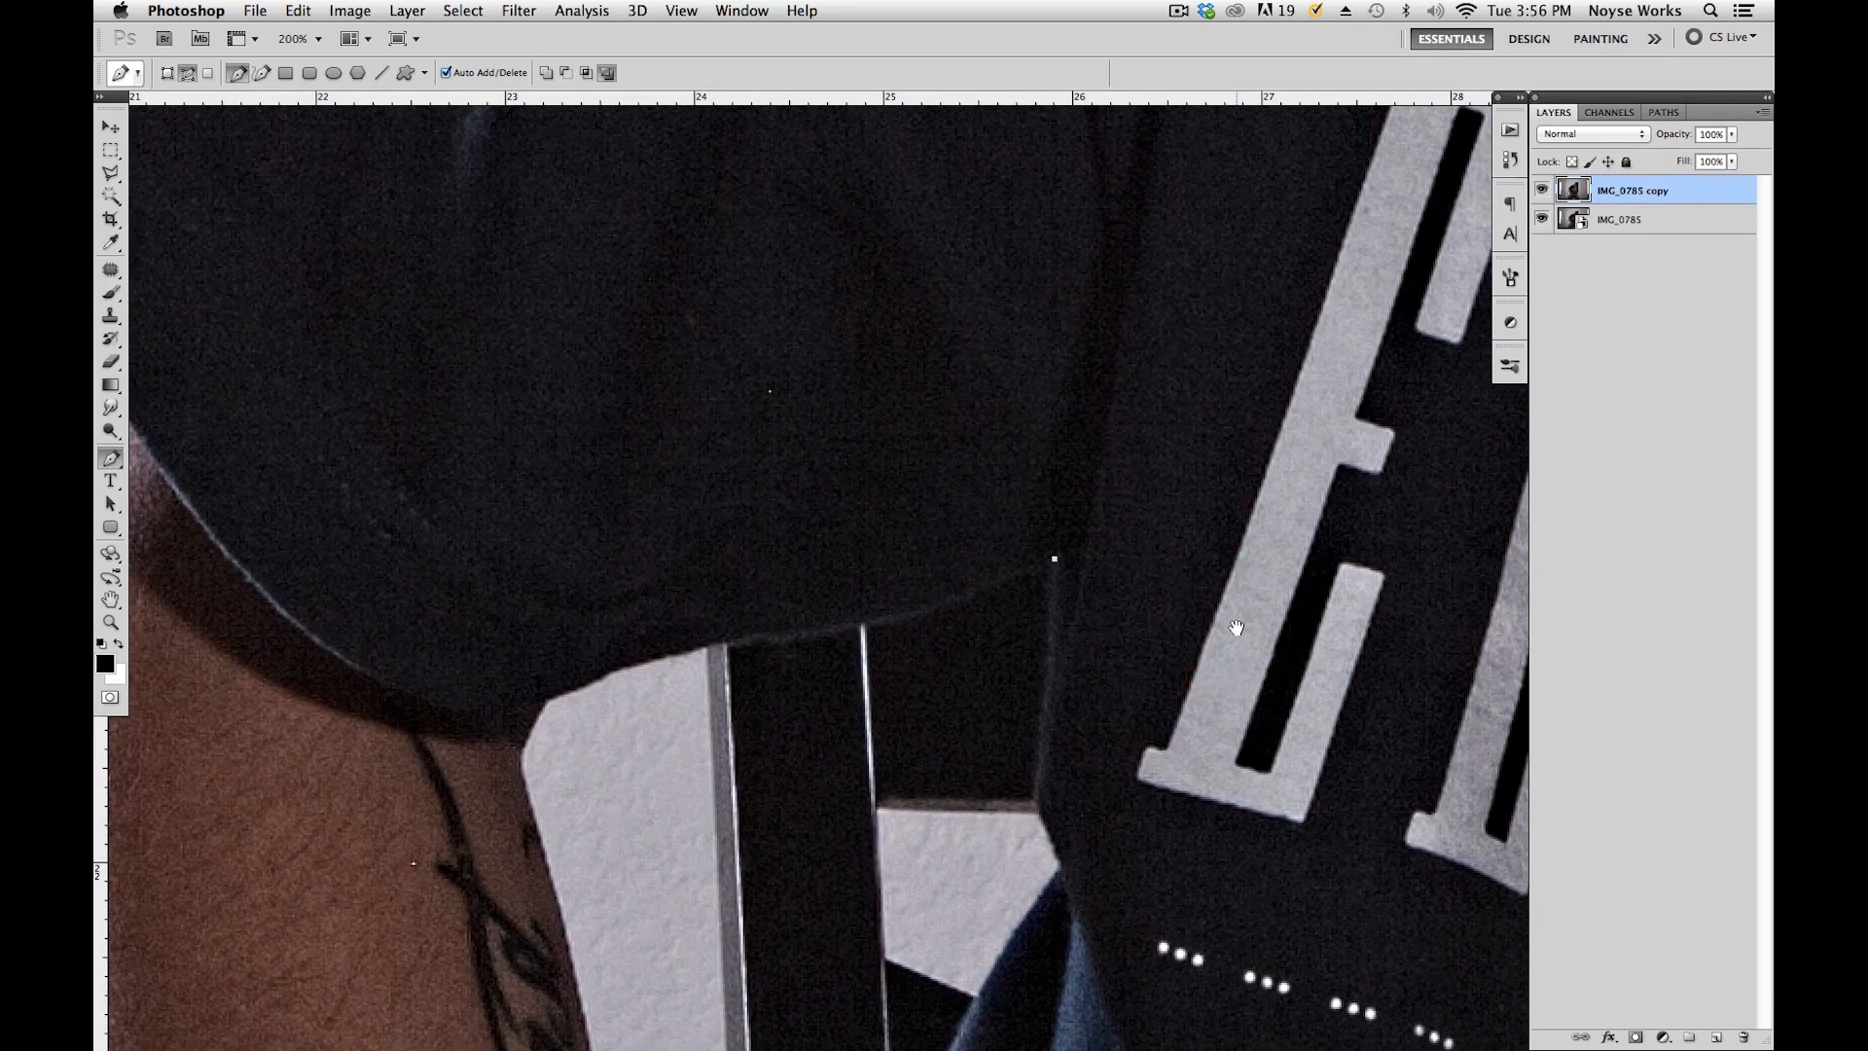
{"action": "key", "text": "space"}
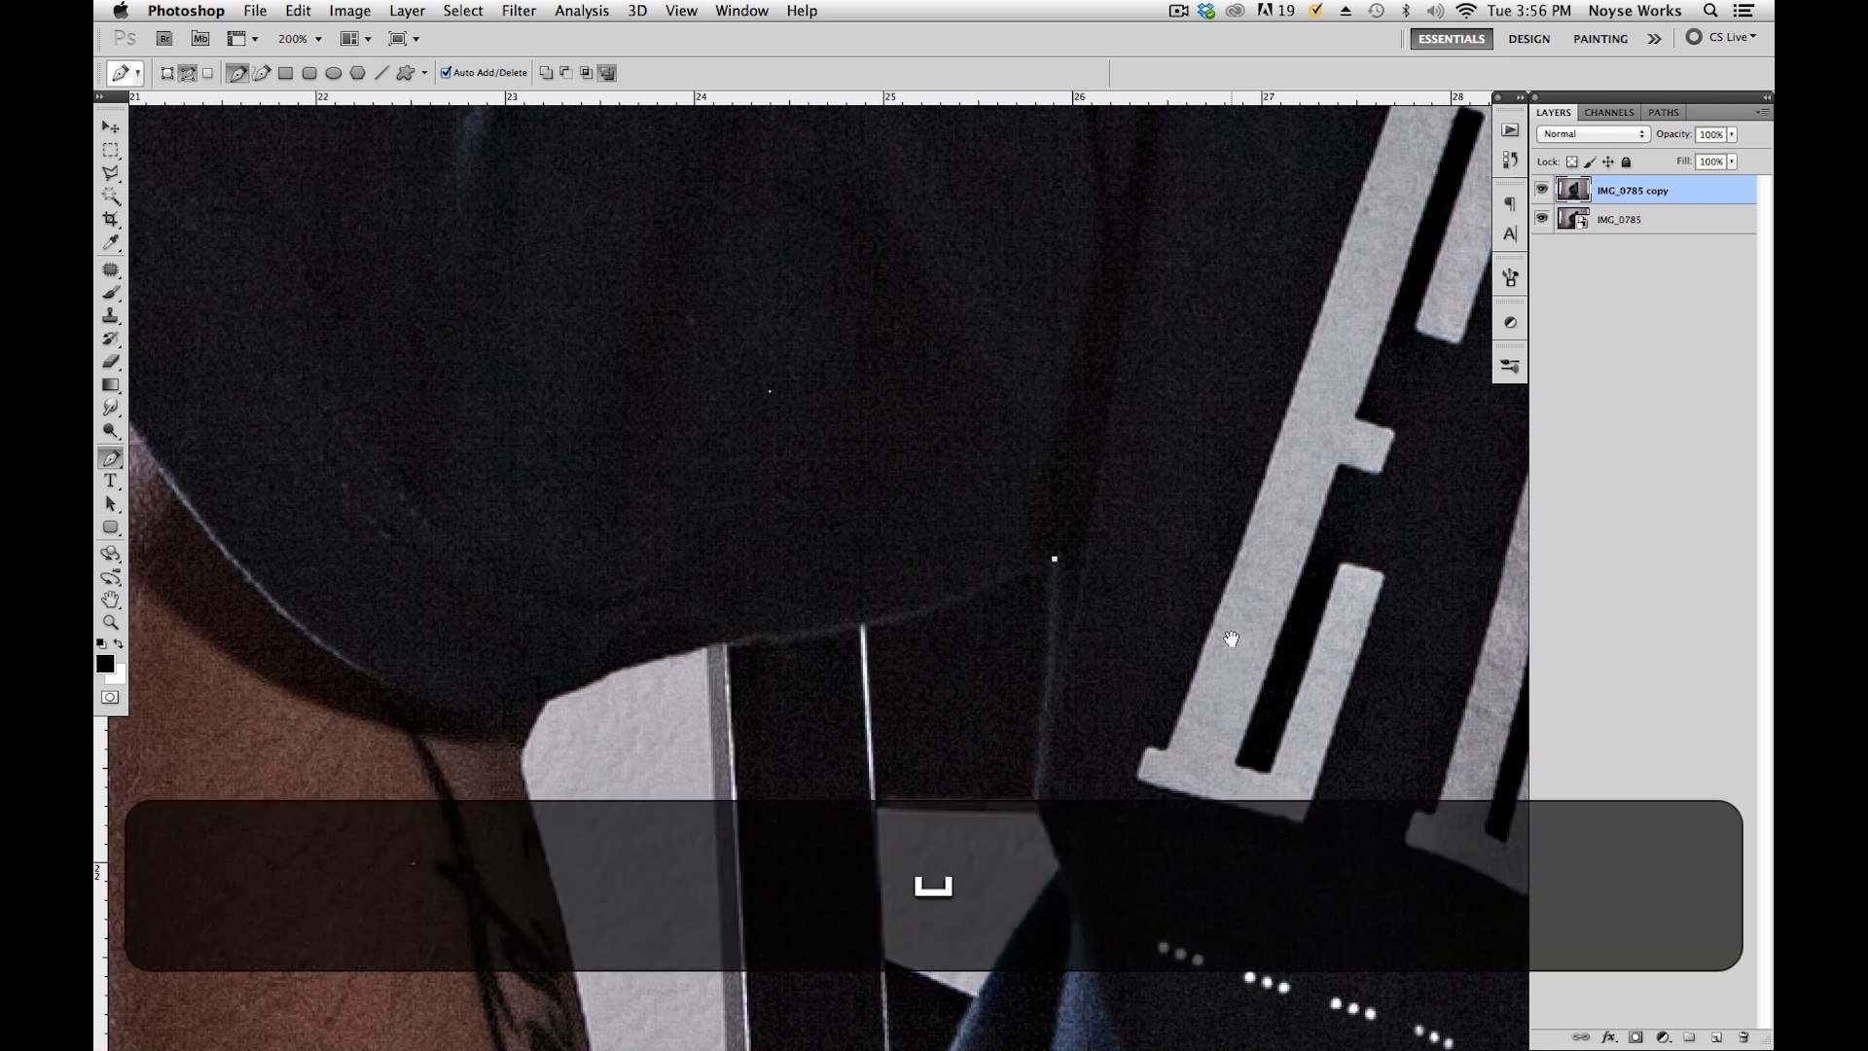
{"action": "key", "text": "space"}
{"action": "left_click_drag", "start_coordinate": [1238, 619], "coordinate": [1235, 525]}
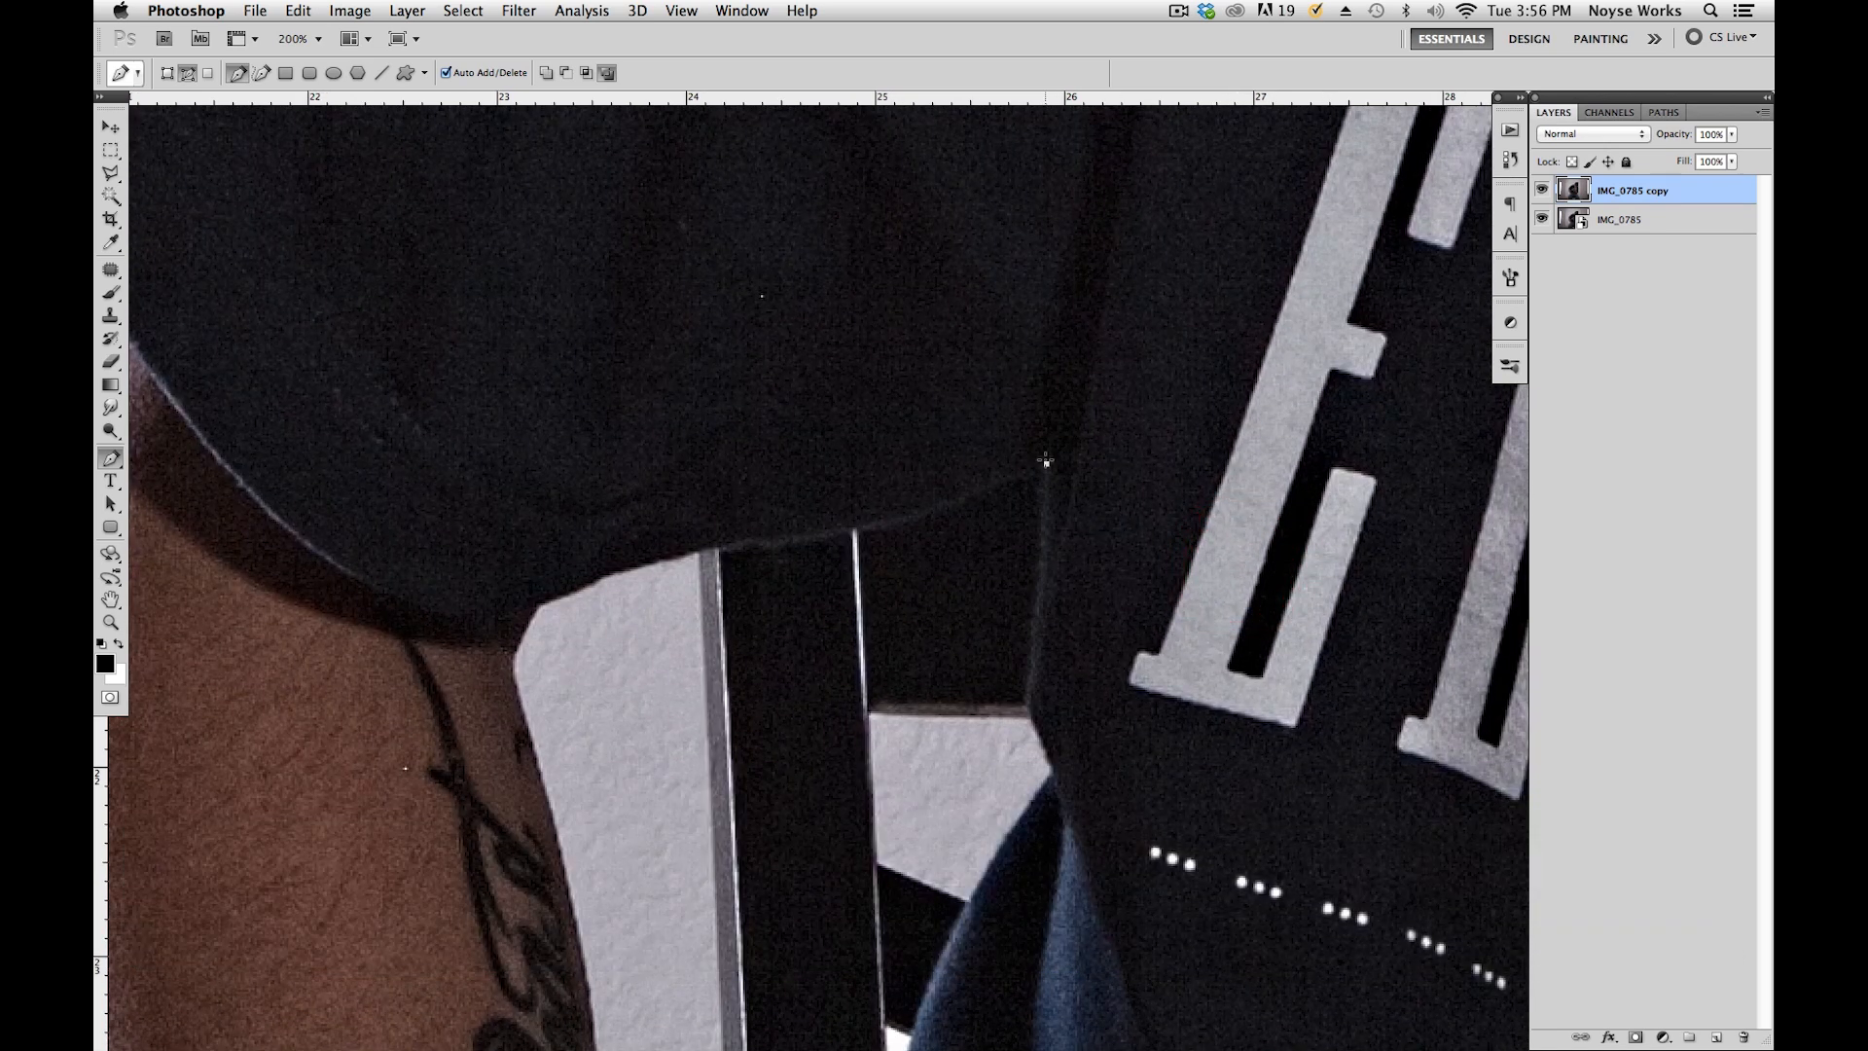
{"action": "key", "text": "space"}
{"action": "left_click_drag", "start_coordinate": [1228, 693], "coordinate": [1214, 429]}
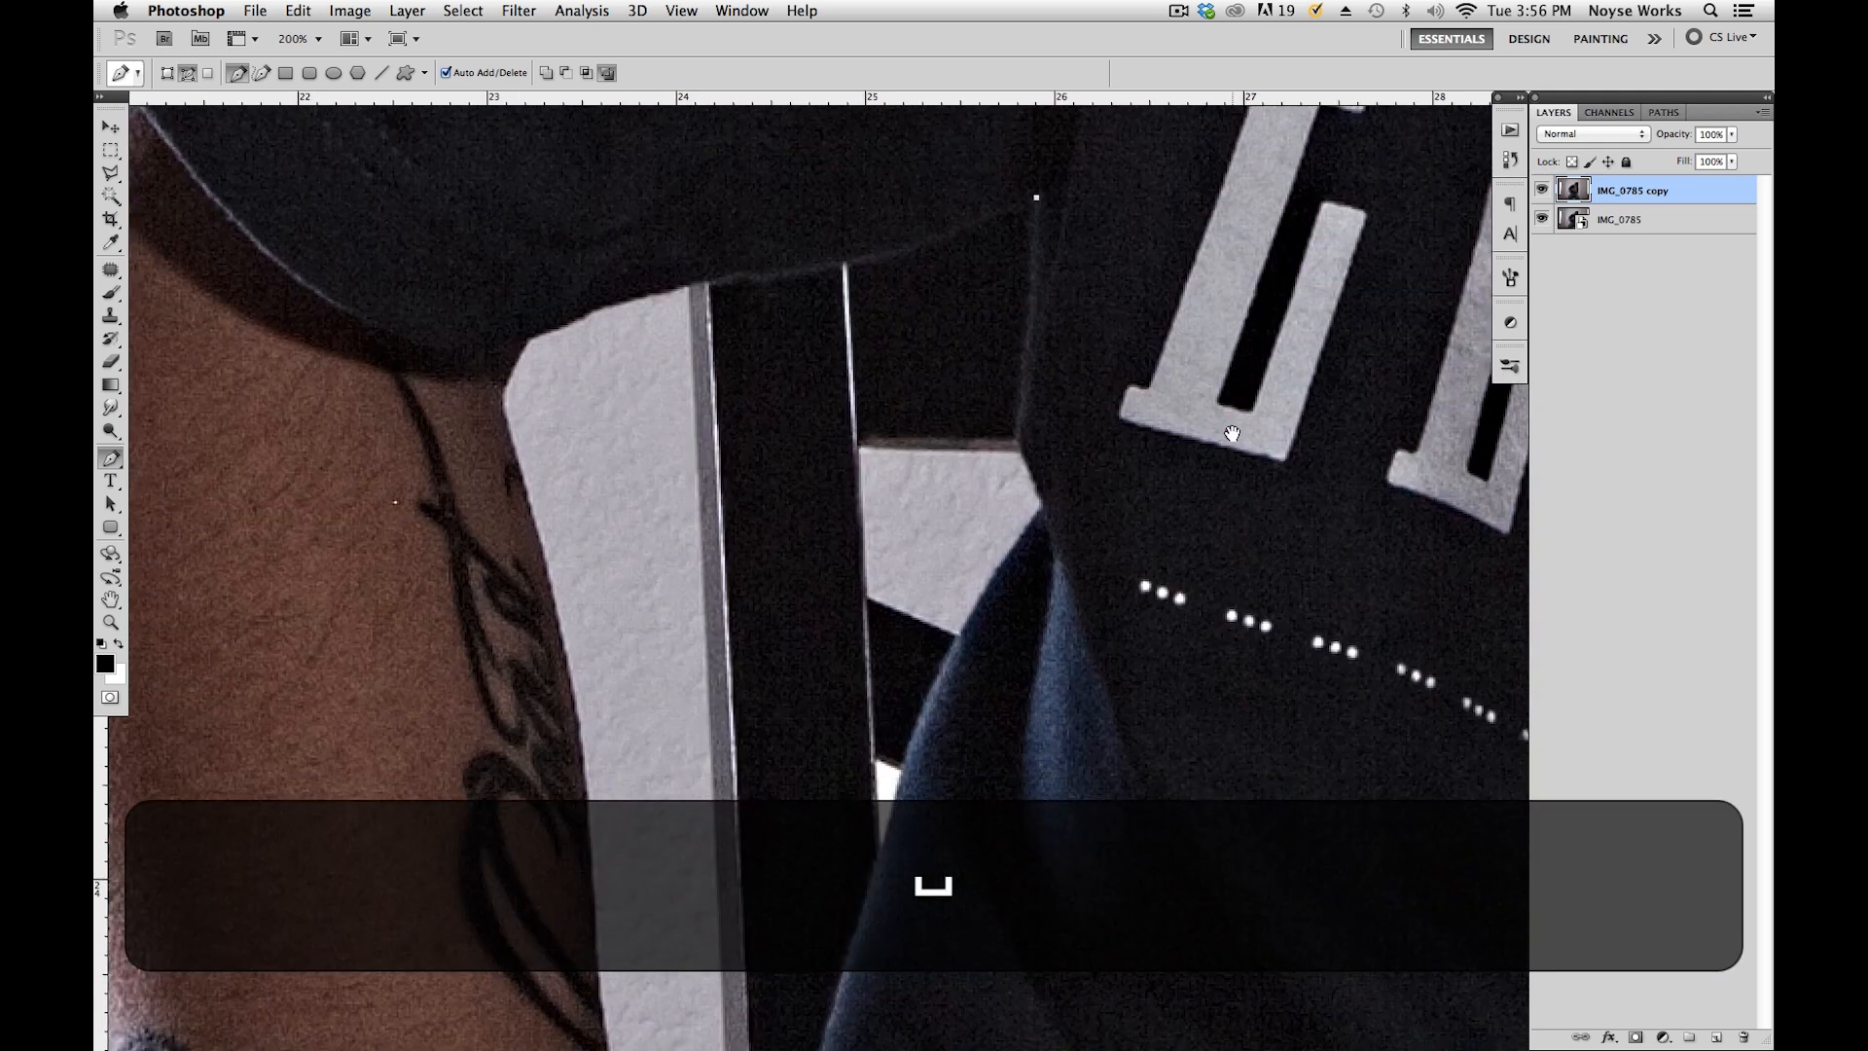
{"action": "key", "text": "space"}
{"action": "left_click_drag", "start_coordinate": [985, 810], "coordinate": [1138, 421]}
{"action": "left_click_drag", "start_coordinate": [1038, 571], "coordinate": [974, 826]}
{"action": "key", "text": "space"}
{"action": "left_click_drag", "start_coordinate": [957, 477], "coordinate": [976, 750]}
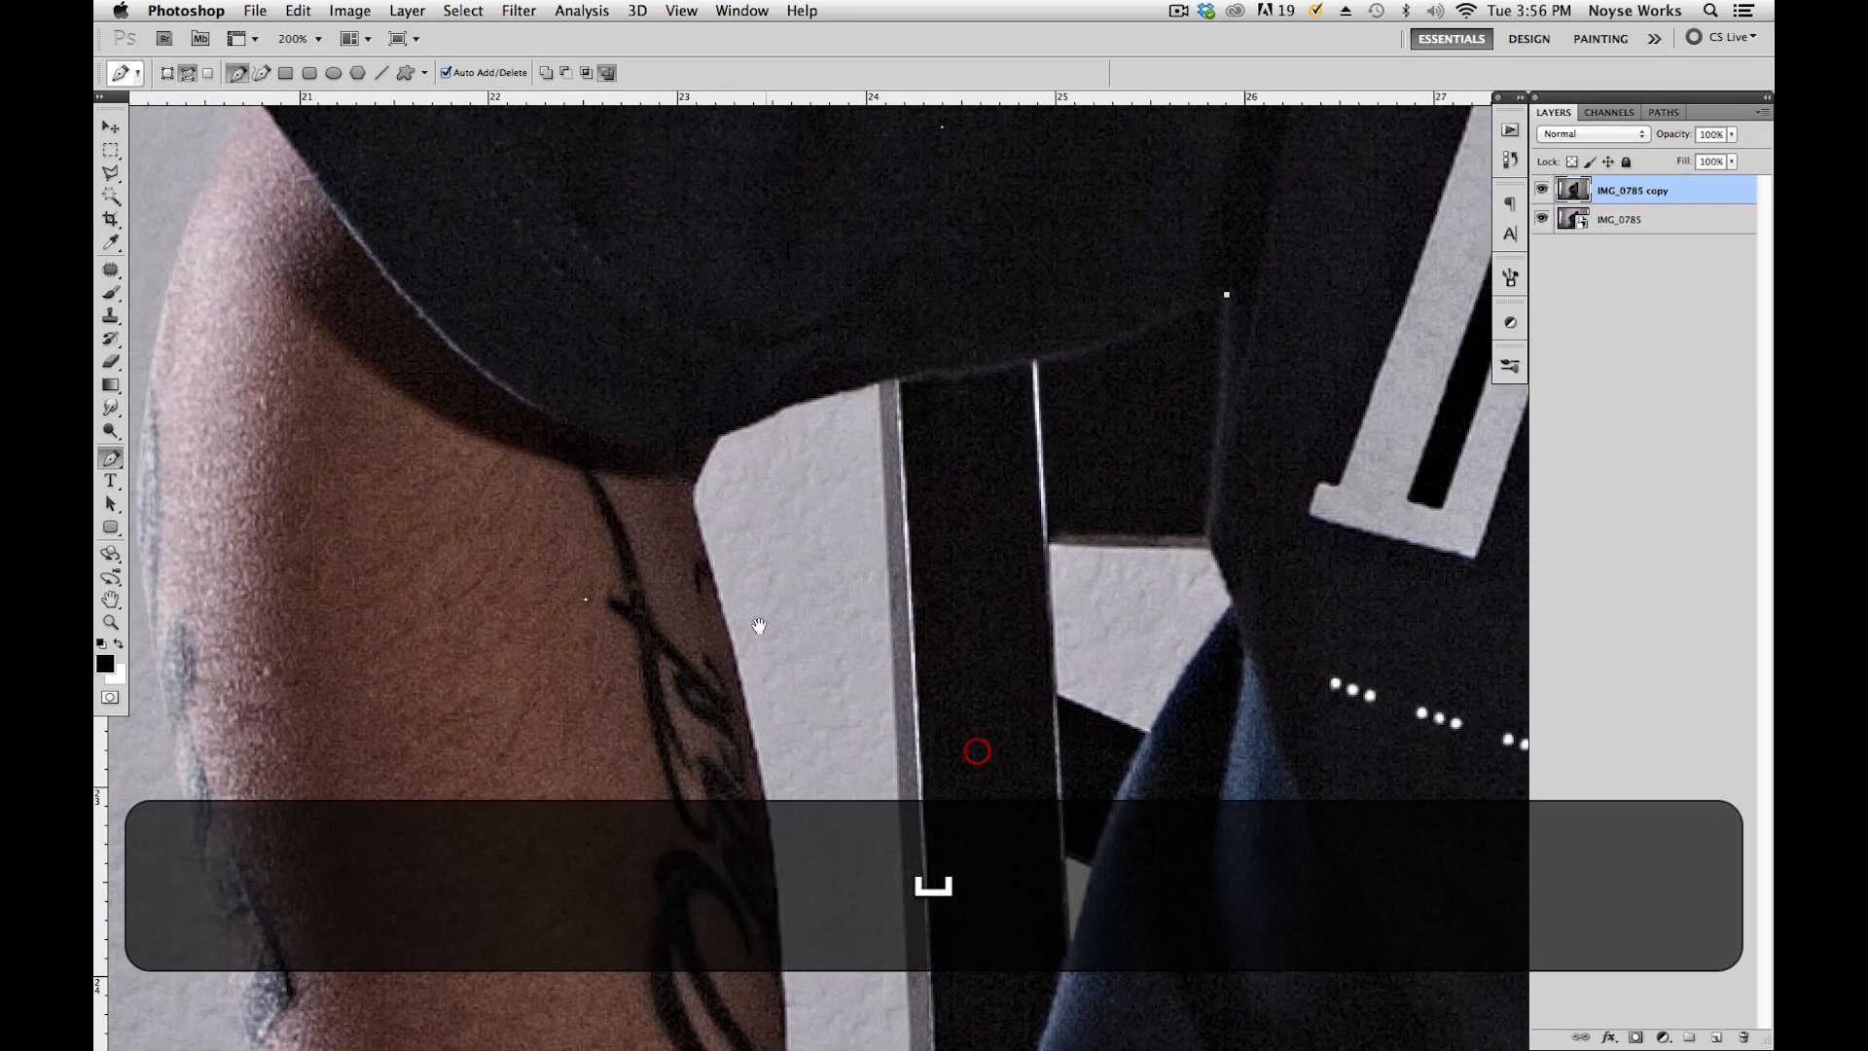
{"action": "key", "text": "space"}
{"action": "left_click_drag", "start_coordinate": [1225, 295], "coordinate": [1118, 366]}
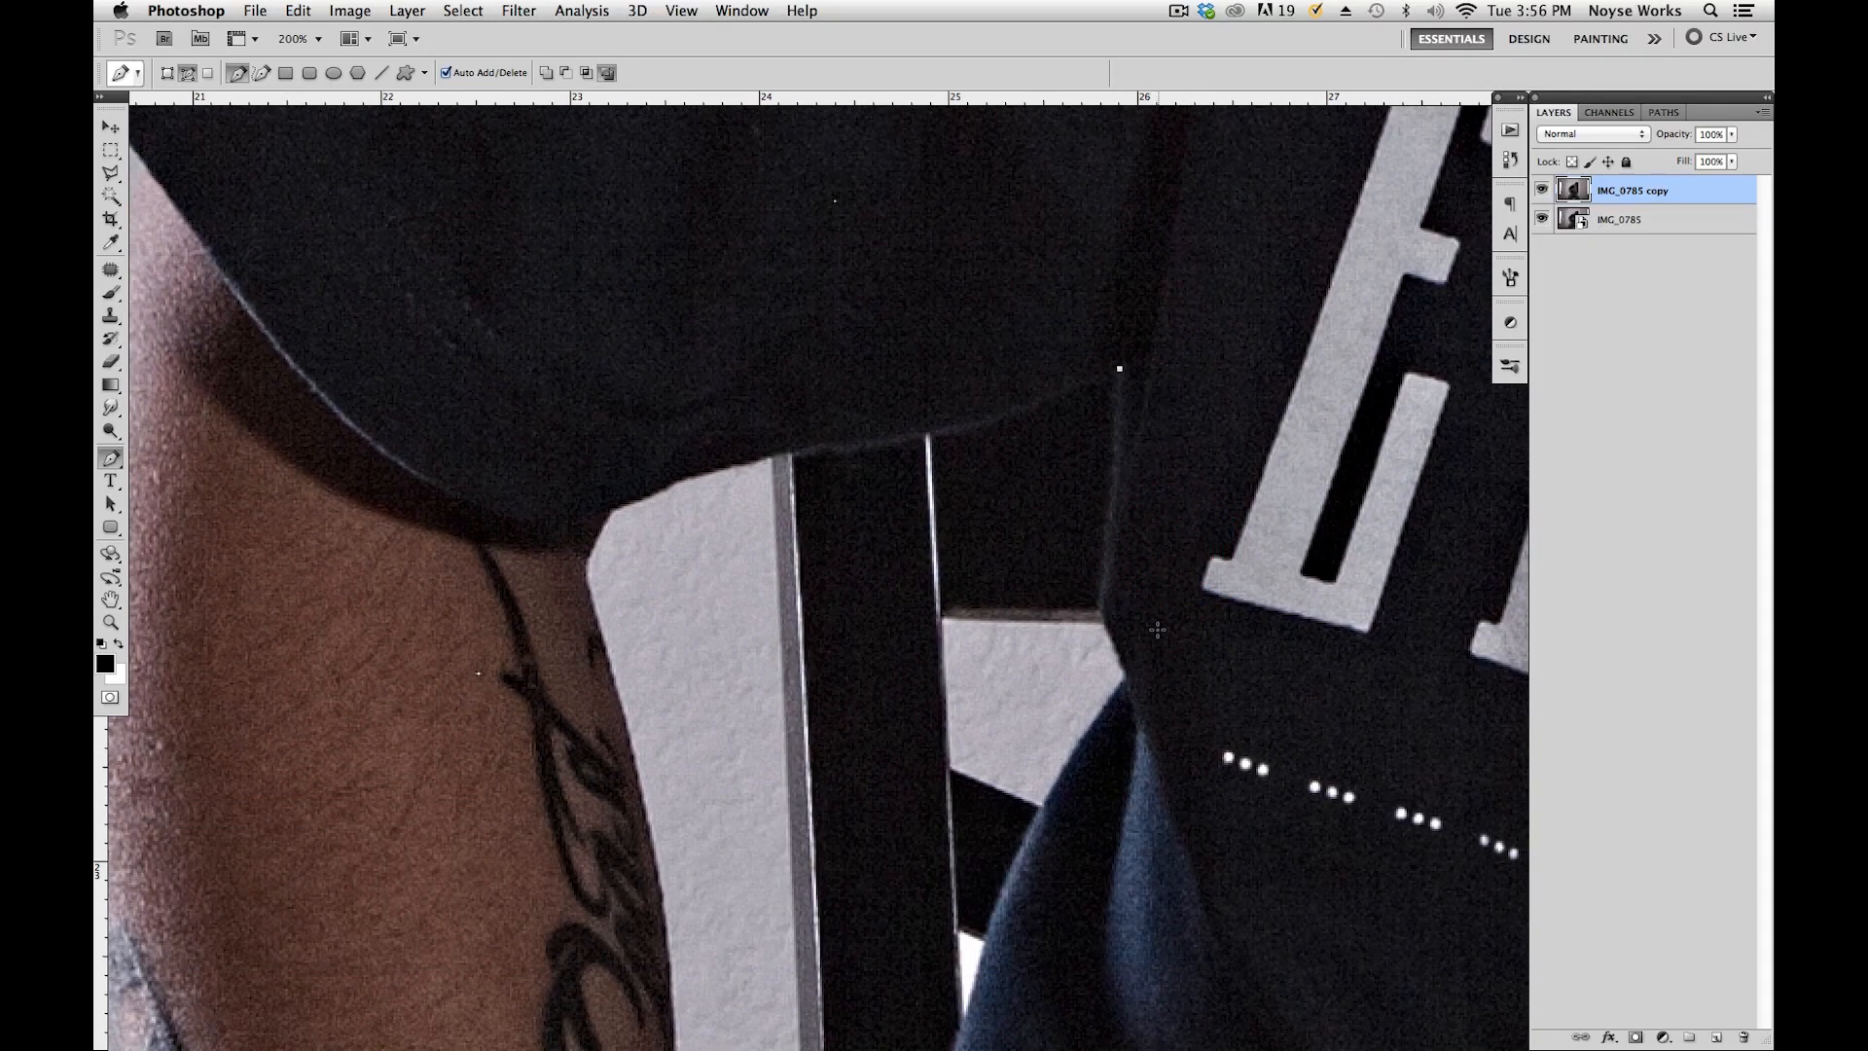
{"action": "left_click", "coordinate": [1097, 611]}
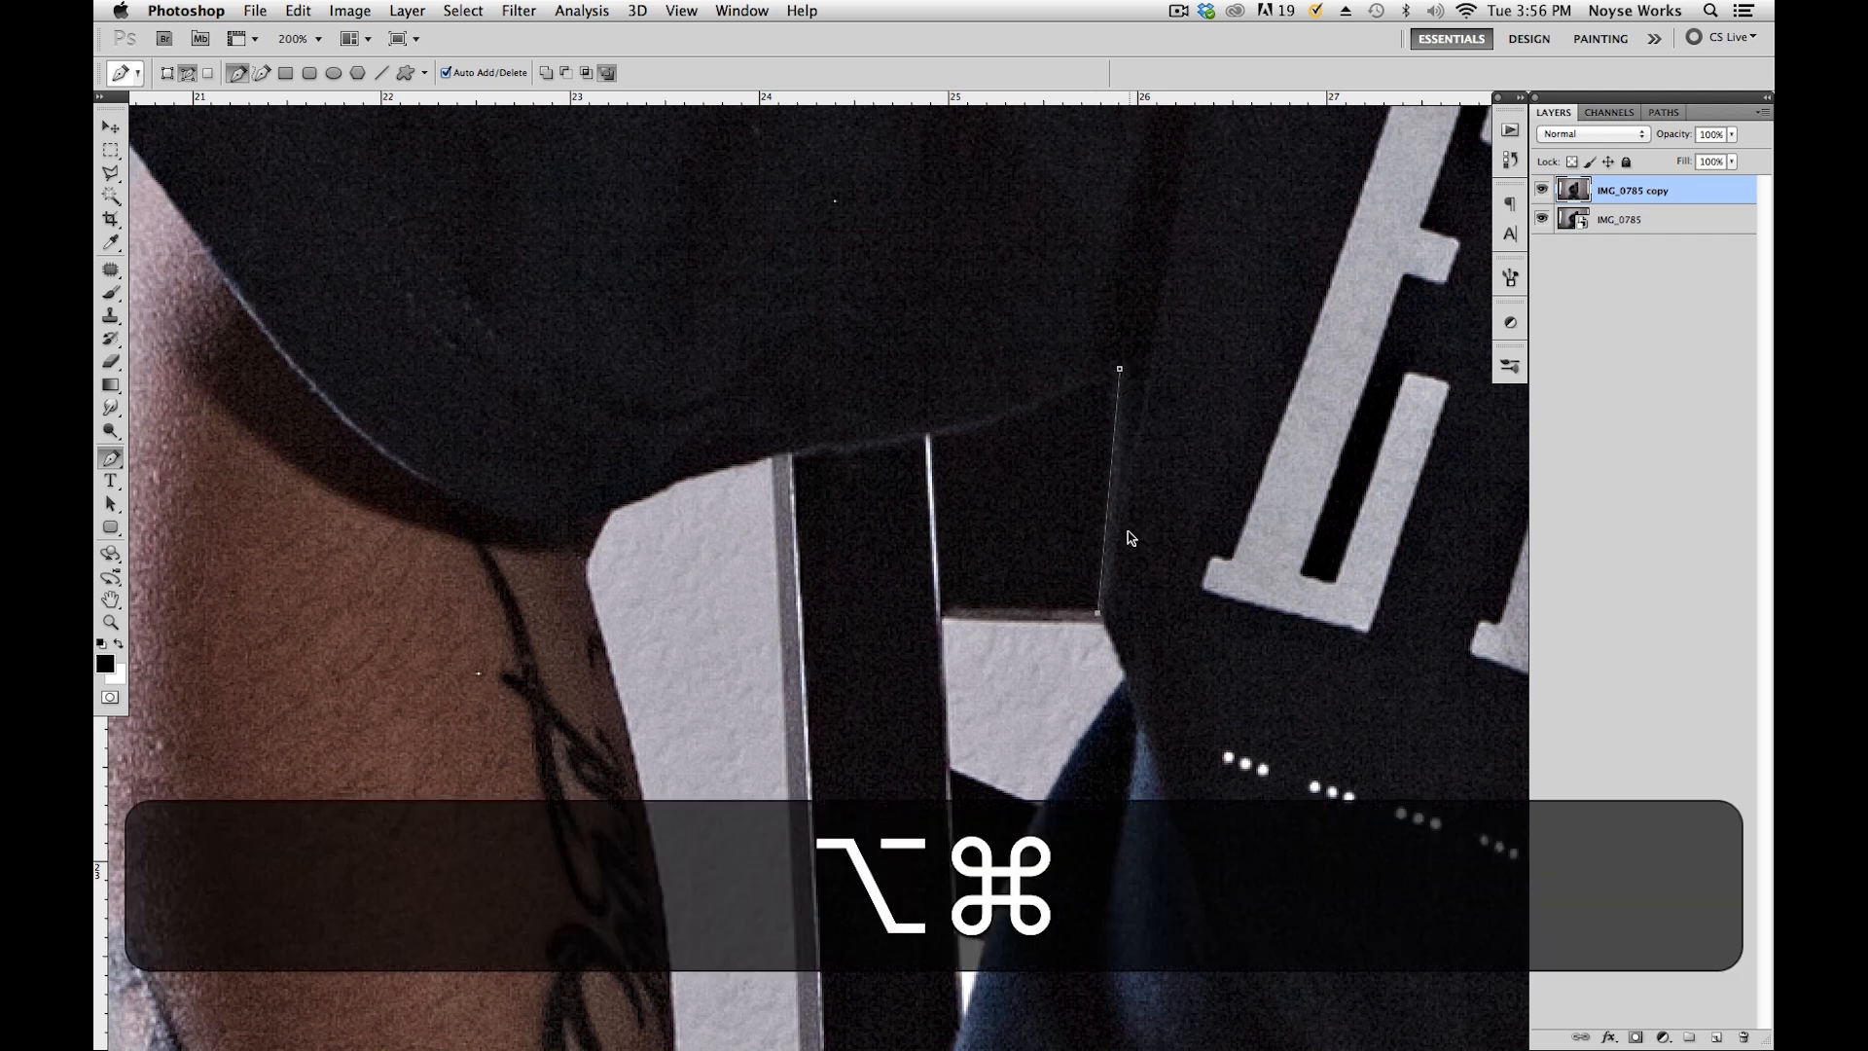
{"action": "key", "text": "alt+super+z"}
{"action": "left_click", "coordinate": [1098, 611]}
{"action": "left_click_drag", "start_coordinate": [1097, 611], "coordinate": [1087, 697]}
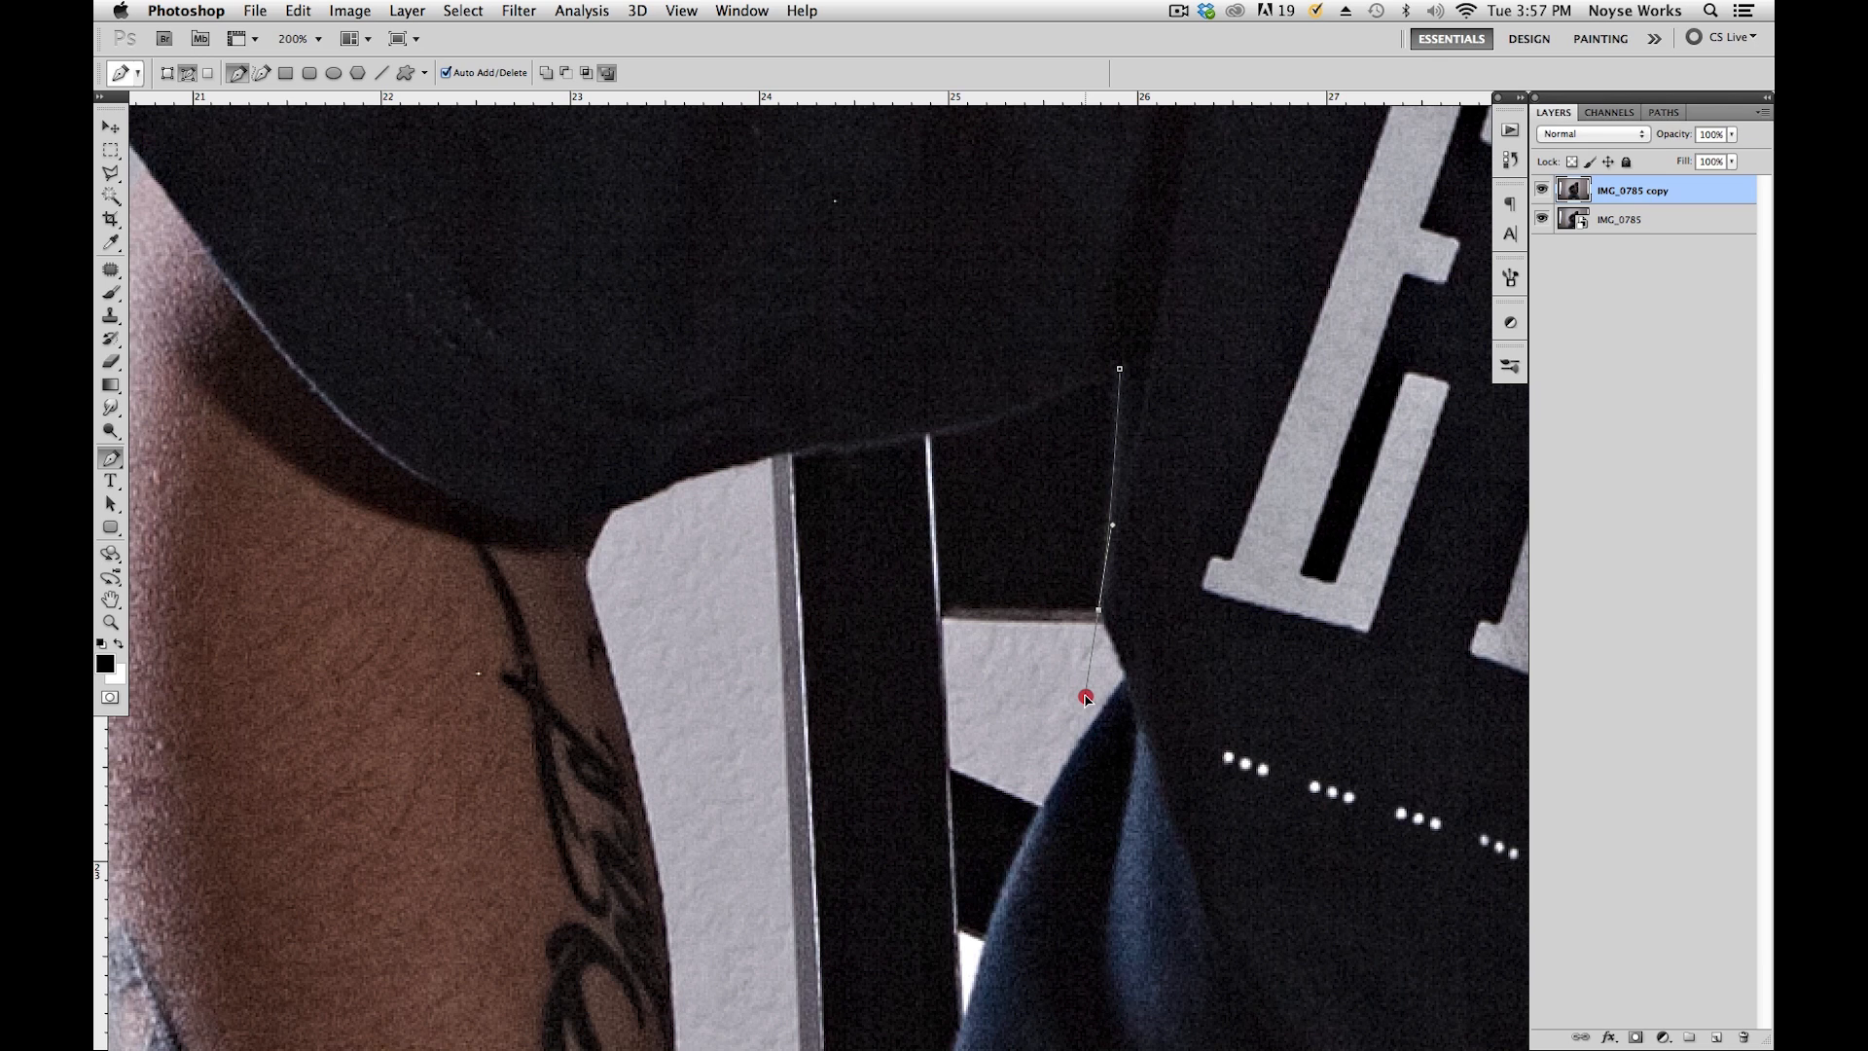
{"action": "key", "text": "alt"}
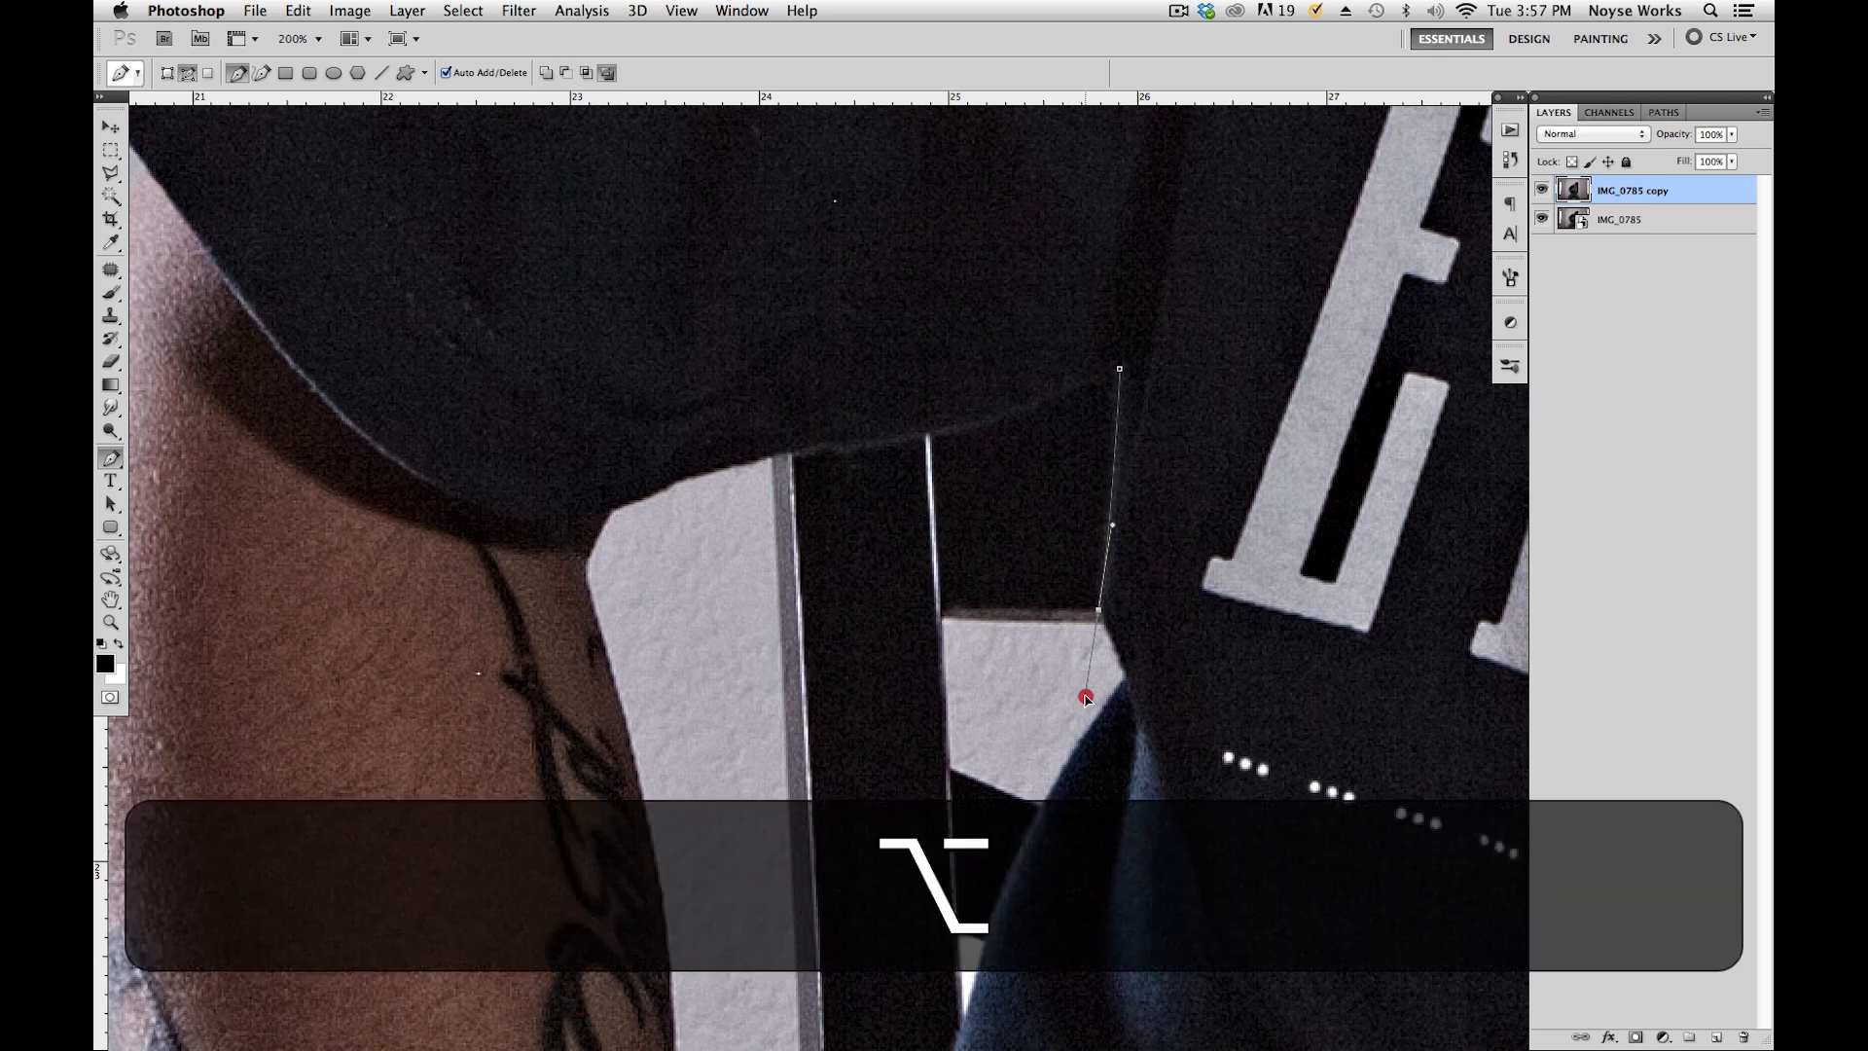
{"action": "mouse_move", "coordinate": [1102, 665]}
{"action": "left_mouse_down"}
{"action": "mouse_move", "coordinate": [1119, 627]}
{"action": "mouse_move", "coordinate": [1059, 663]}
{"action": "left_mouse_up"}
{"action": "left_click", "coordinate": [1099, 611], "text": "alt"}
{"action": "left_click", "coordinate": [1104, 624], "text": "alt"}
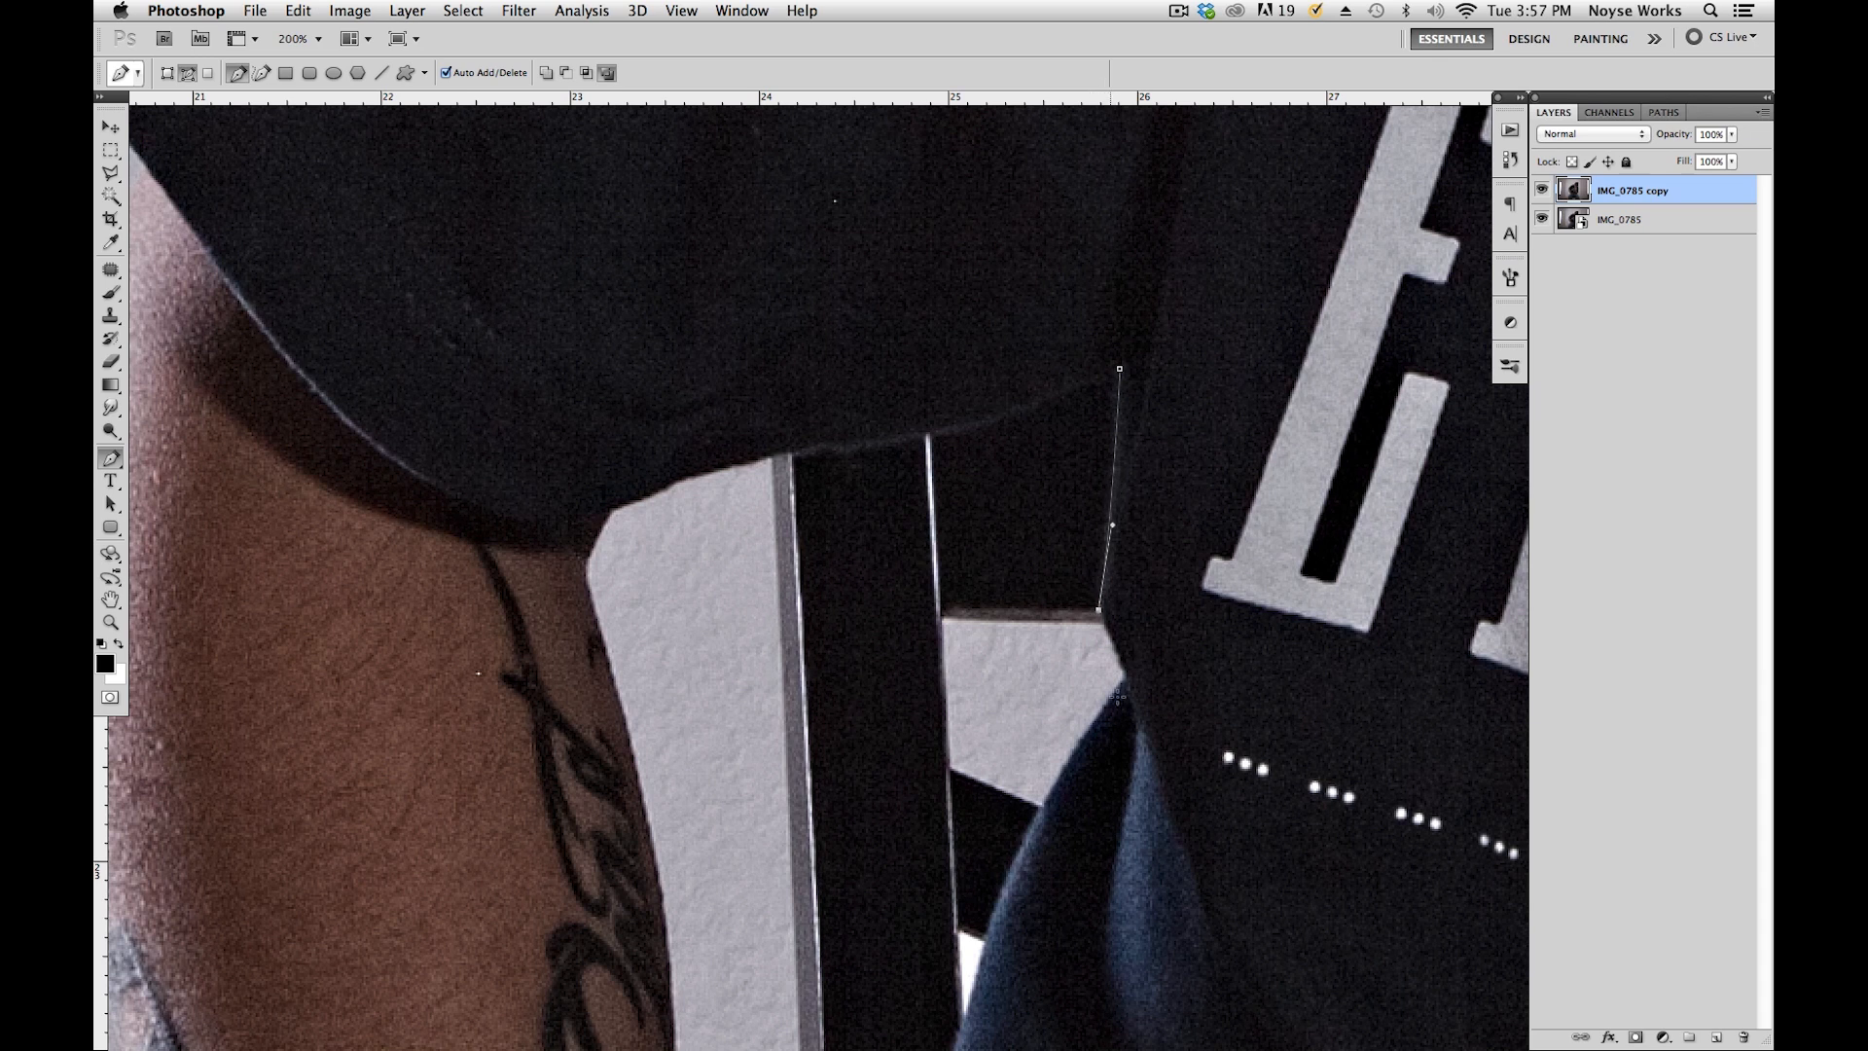
{"action": "key", "text": "alt+super+z"}
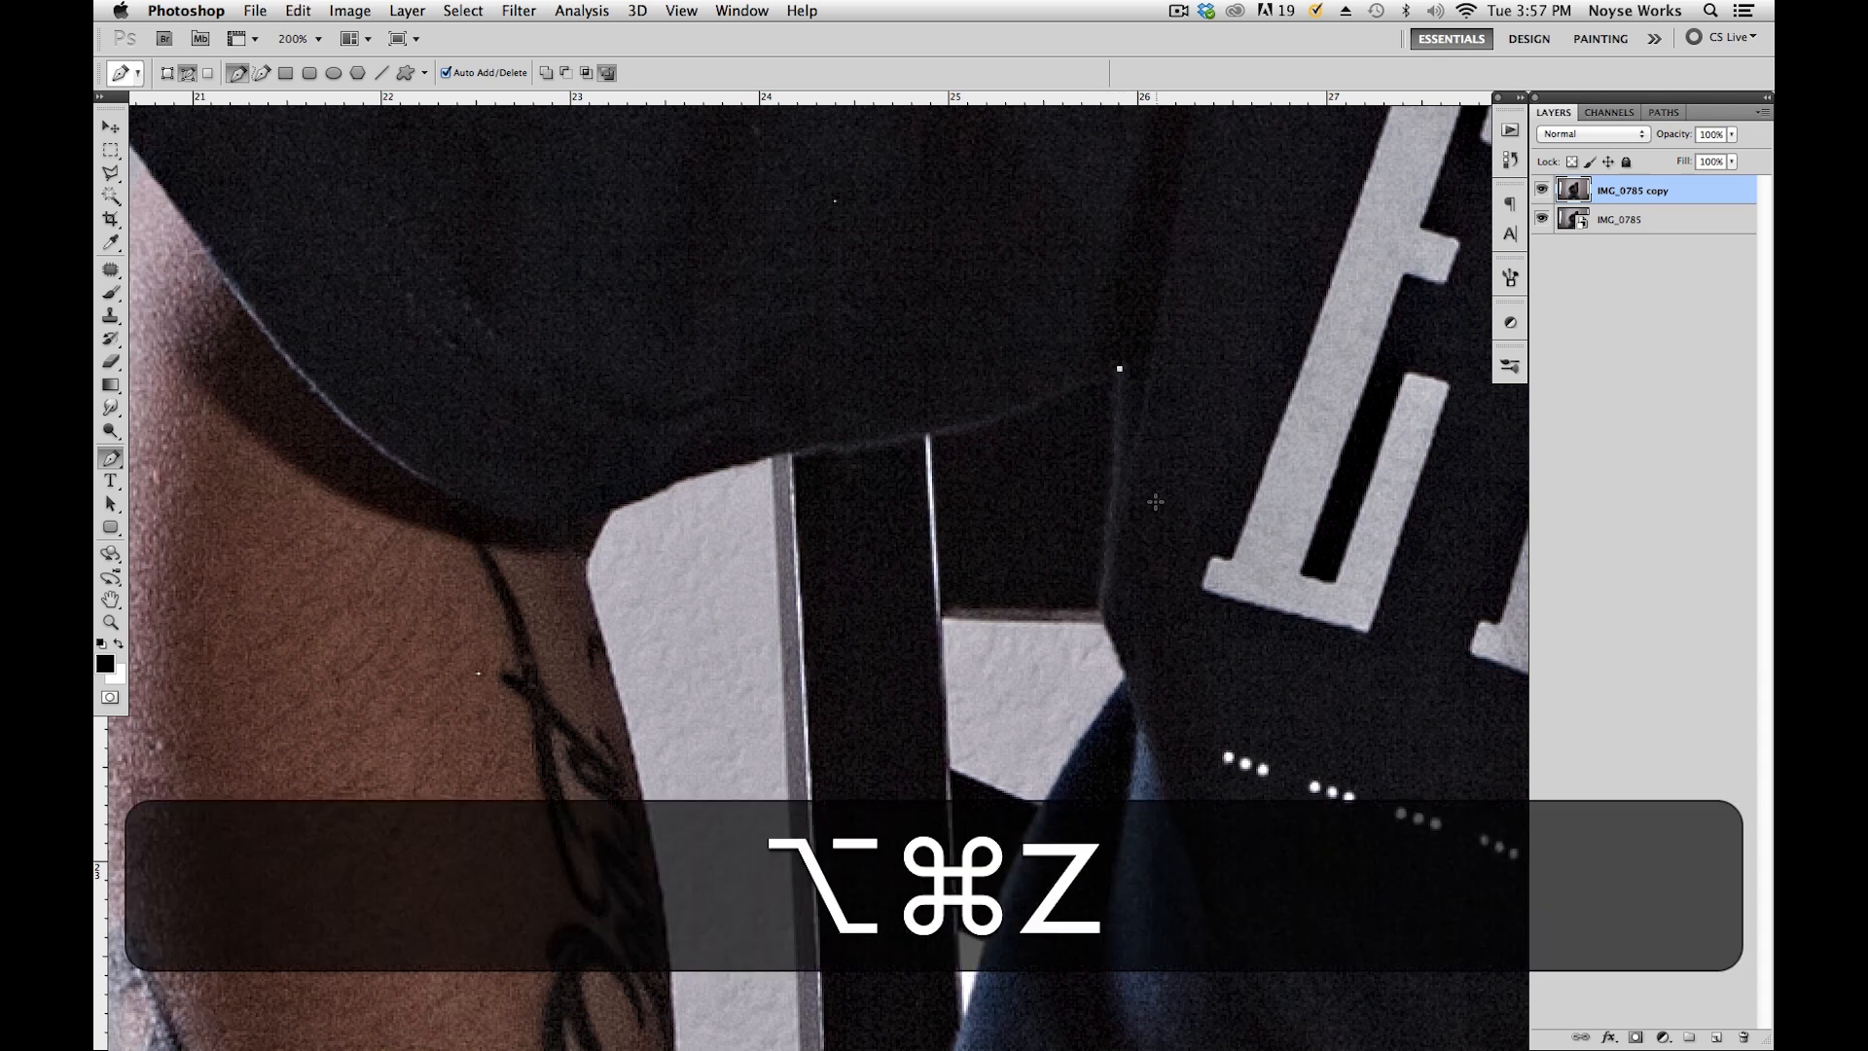
Trace the shirt's side edge with a curved anchor at the chair rail and an anchor at the fold below, redirecting the handle.
{"action": "left_click_drag", "start_coordinate": [1098, 613], "coordinate": [1086, 686]}
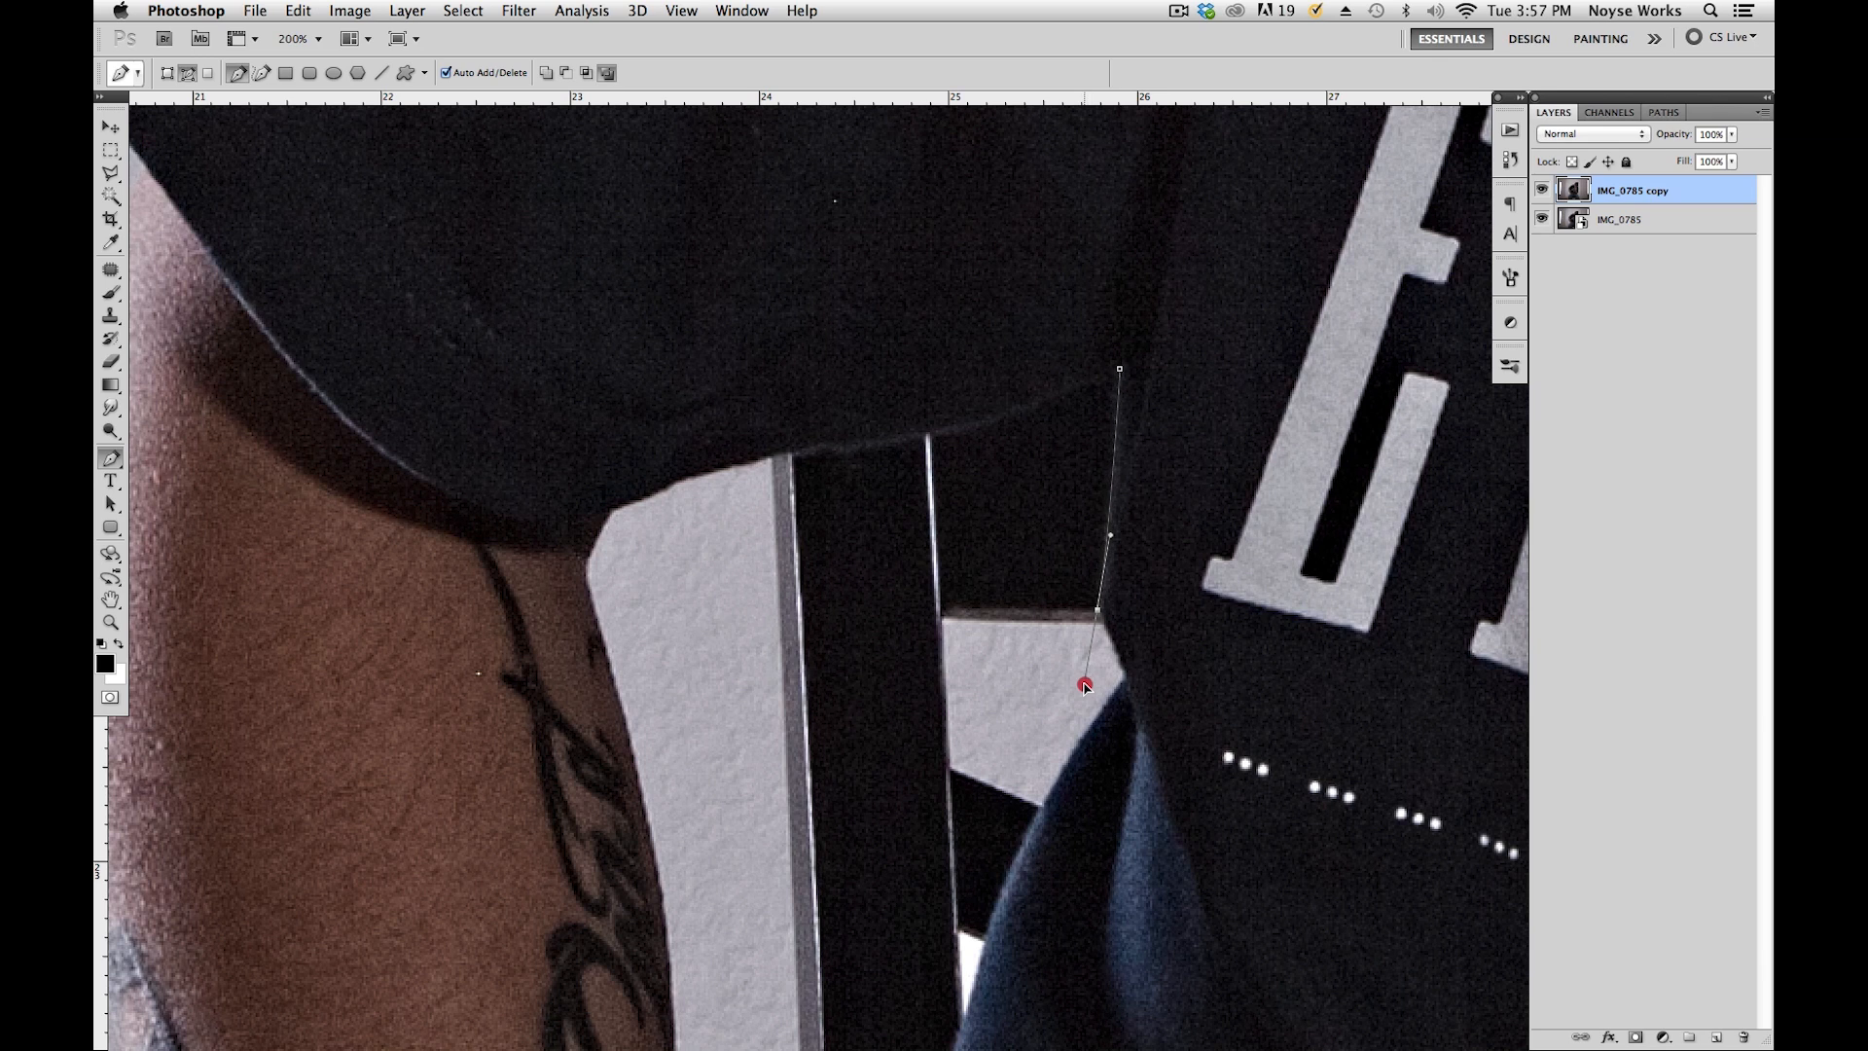
{"action": "left_click_drag", "start_coordinate": [1085, 686], "coordinate": [1085, 684]}
{"action": "left_click", "coordinate": [1125, 674]}
{"action": "left_click_drag", "start_coordinate": [1084, 685], "coordinate": [1117, 649]}
Extend the path down the blue-lit shirt edge with a curved anchor and align its outgoing handle with the edge.
{"action": "key", "text": "space"}
{"action": "left_click_drag", "start_coordinate": [1244, 1006], "coordinate": [1231, 534]}
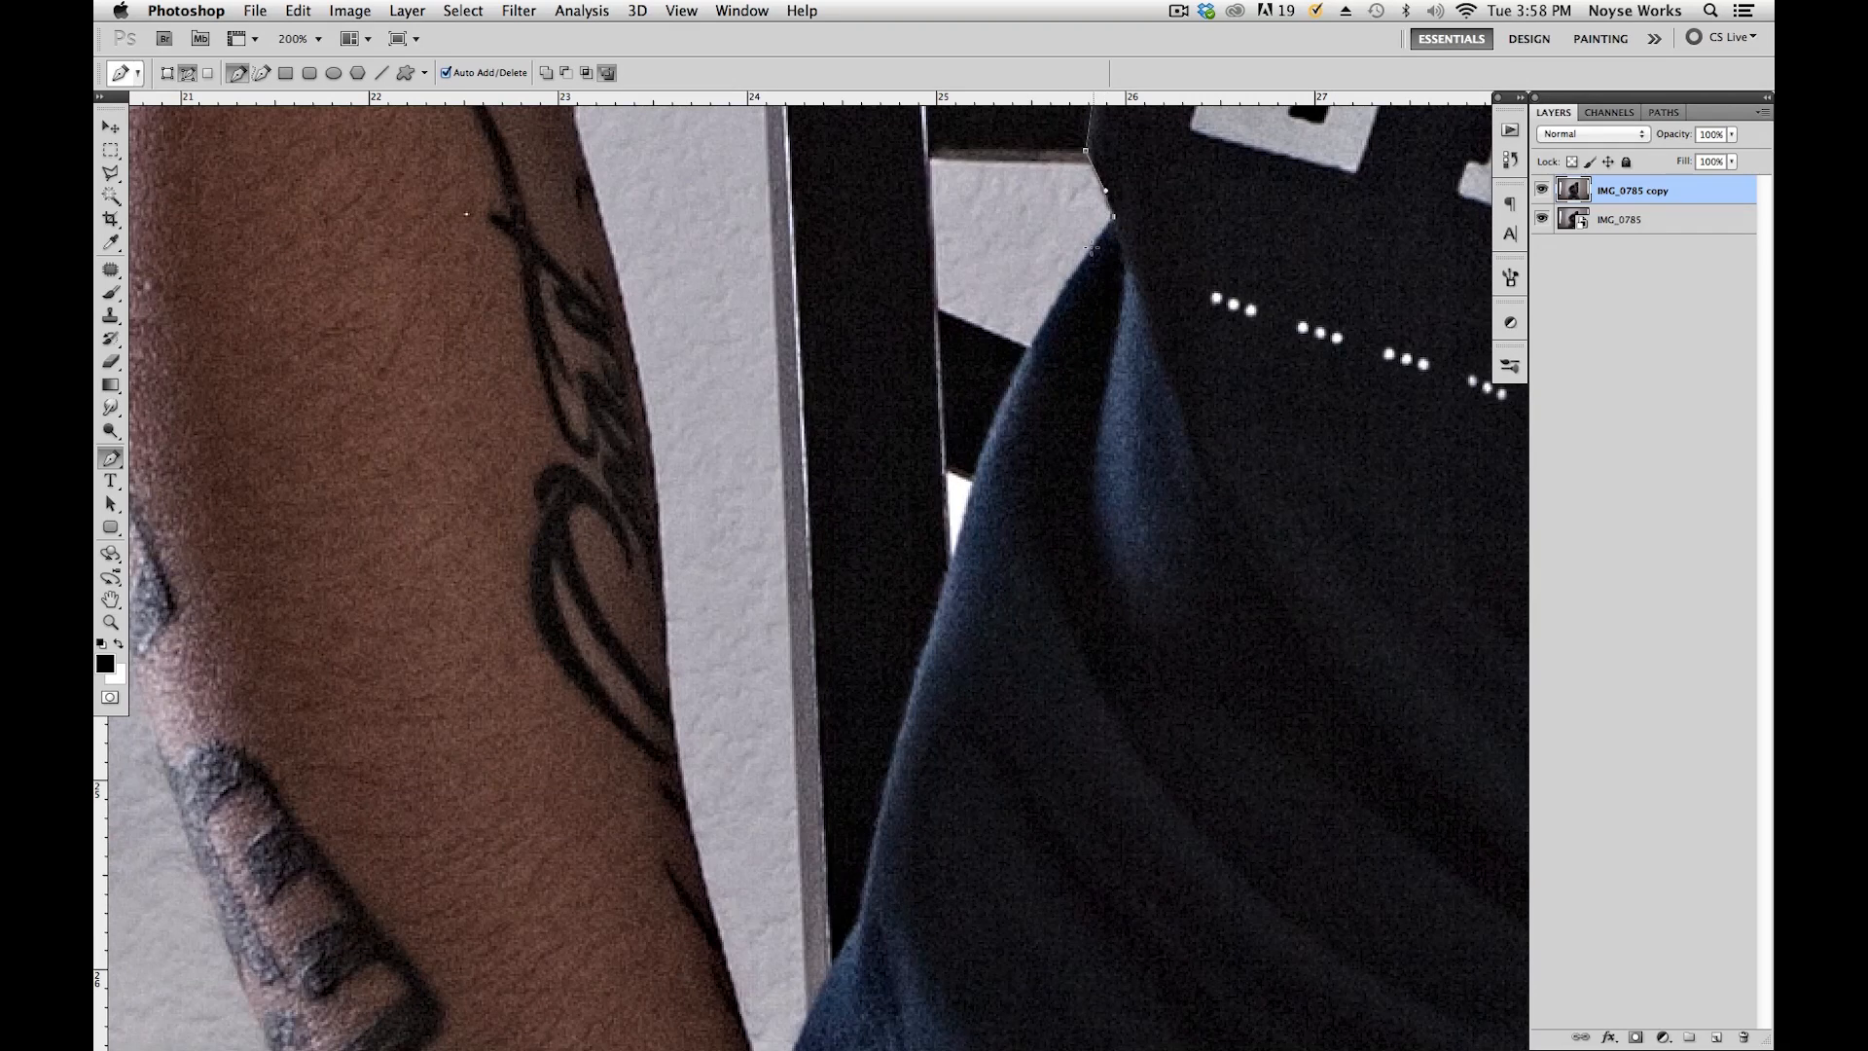
{"action": "key", "text": "space"}
{"action": "left_click_drag", "start_coordinate": [1058, 522], "coordinate": [1042, 598]}
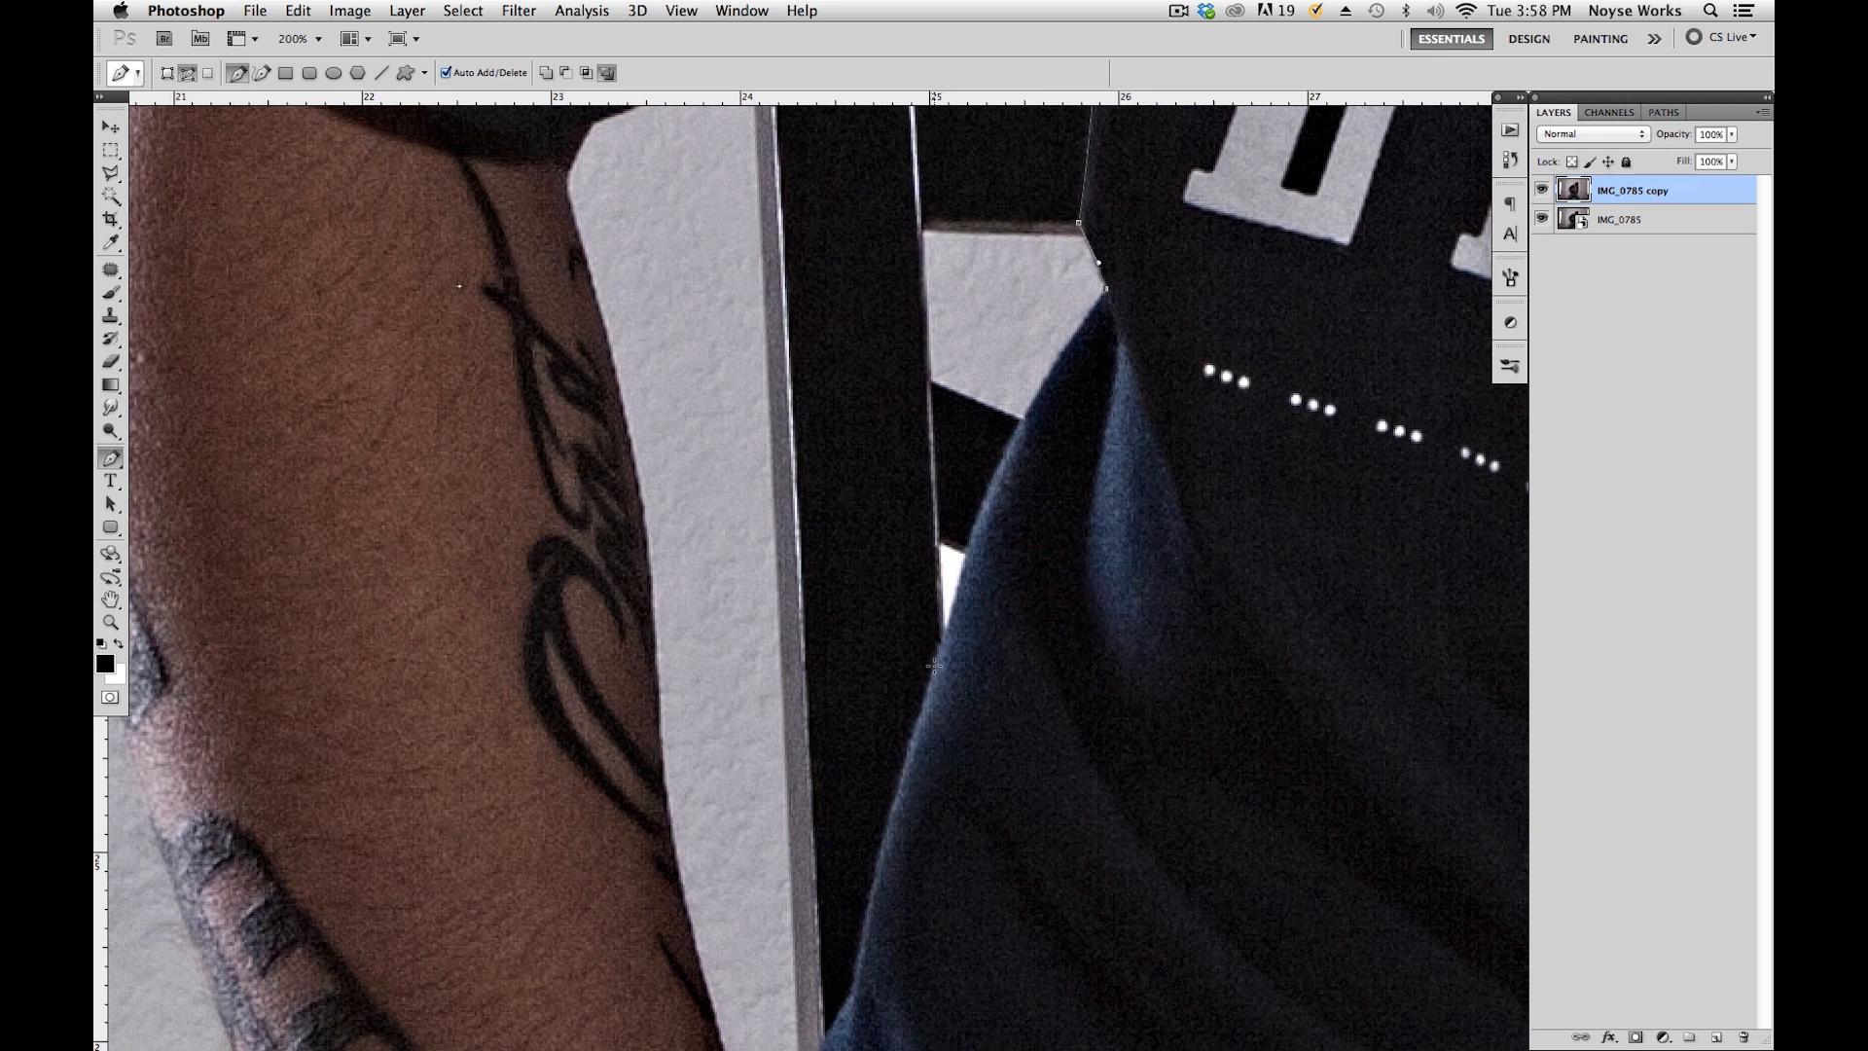
{"action": "left_click_drag", "start_coordinate": [934, 665], "coordinate": [887, 899]}
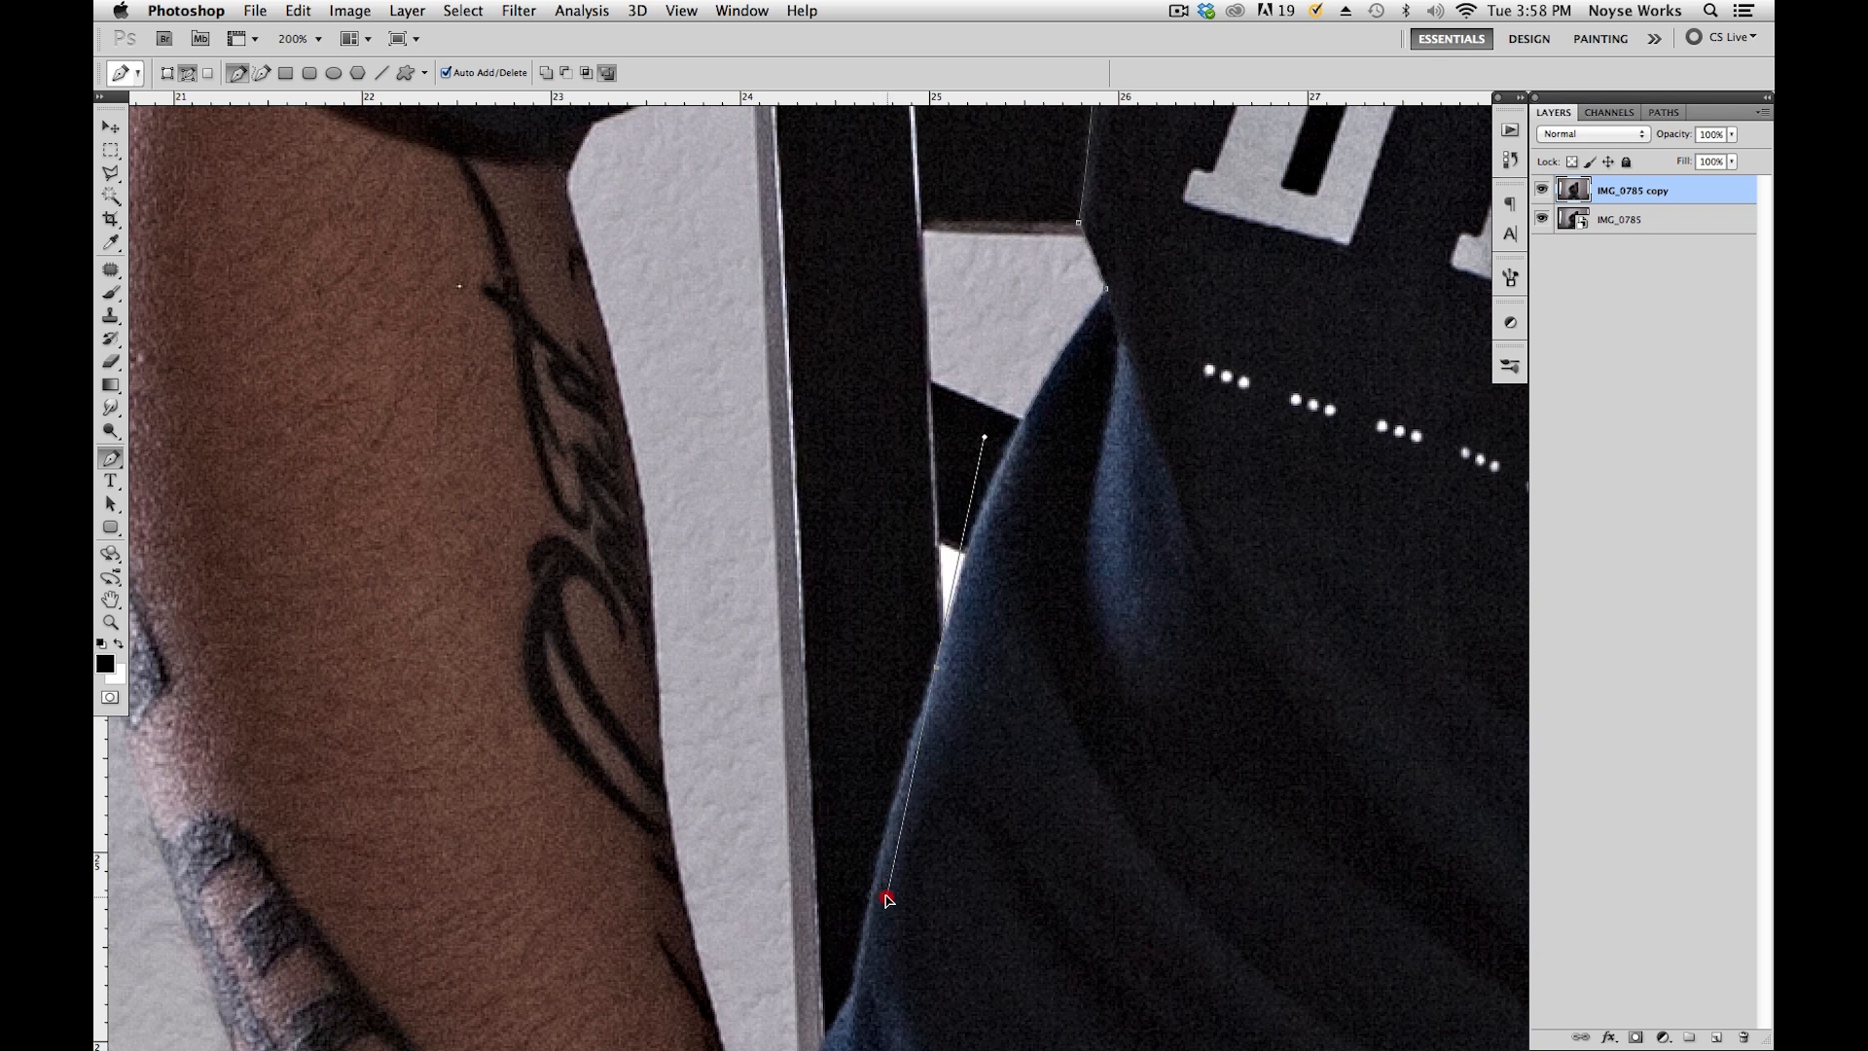
{"action": "left_click_drag", "start_coordinate": [885, 896], "coordinate": [904, 790]}
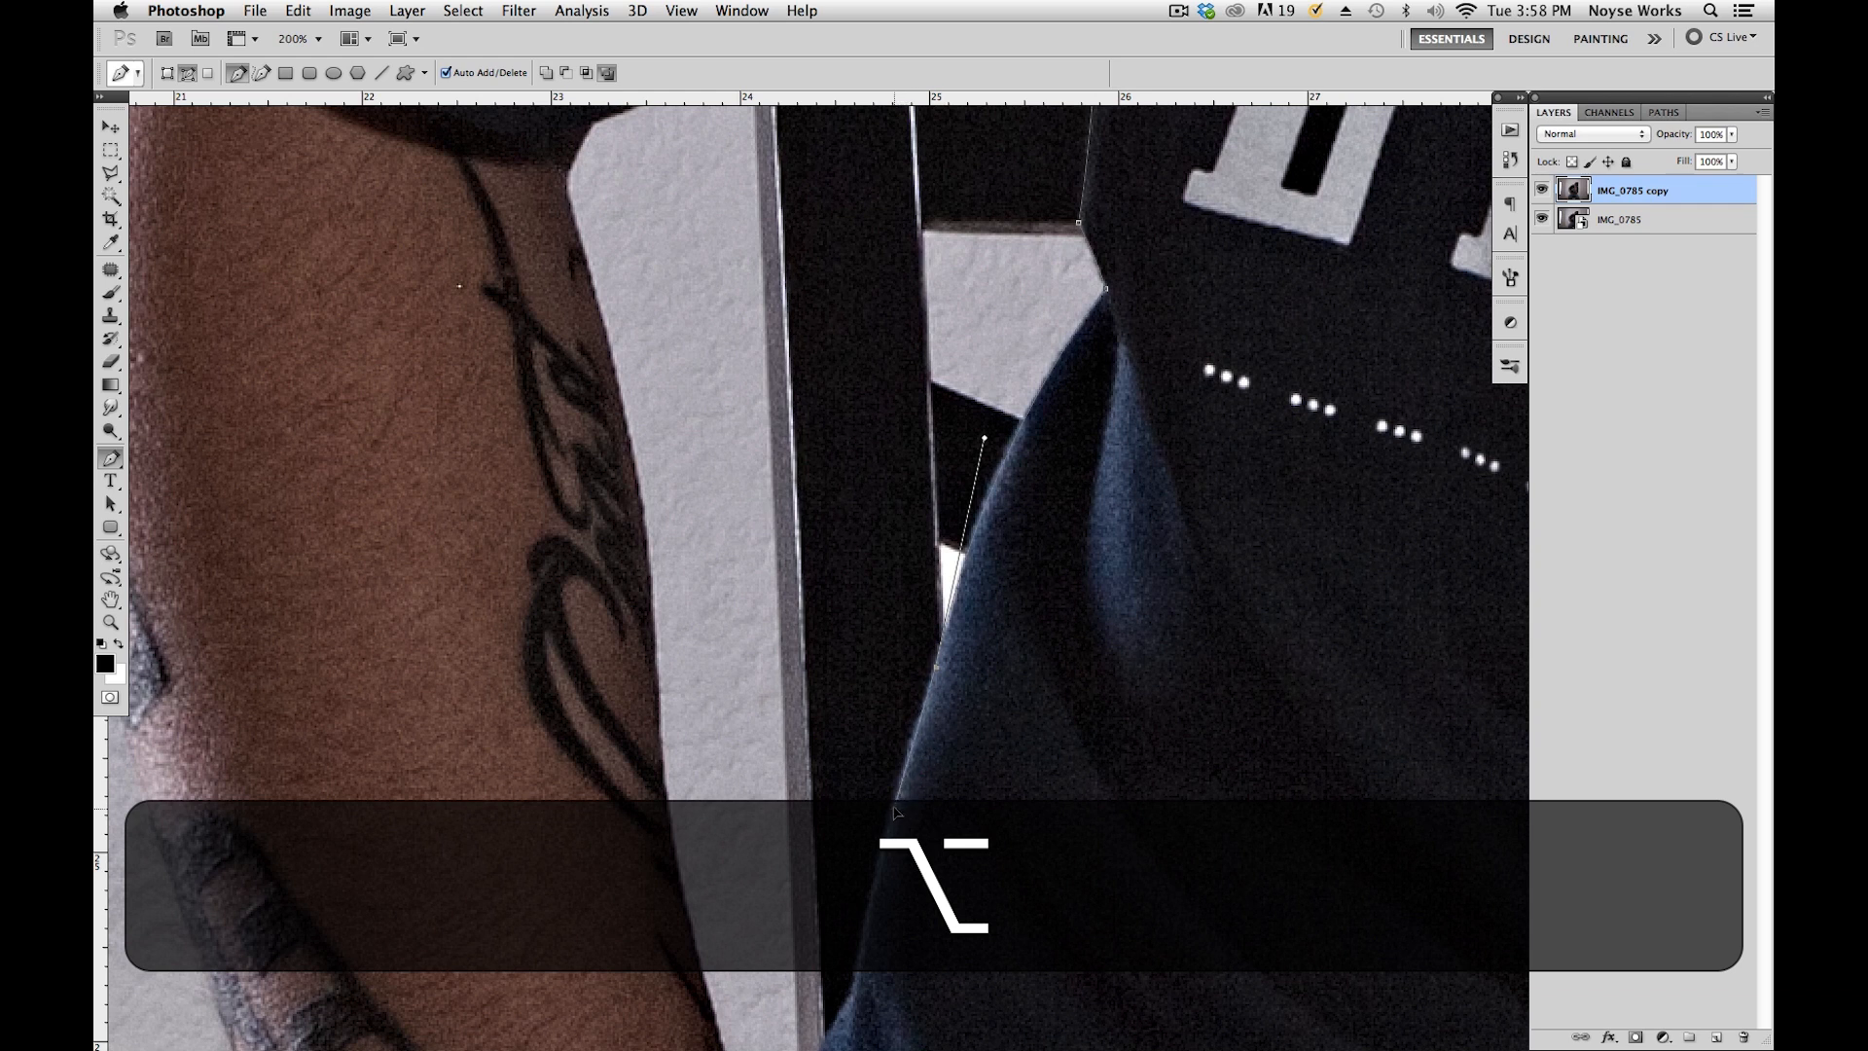
Continue the path around the shirt's lower bulge and fold to where the shirt meets the wrist.
{"action": "left_click_drag", "start_coordinate": [1061, 982], "coordinate": [1047, 634]}
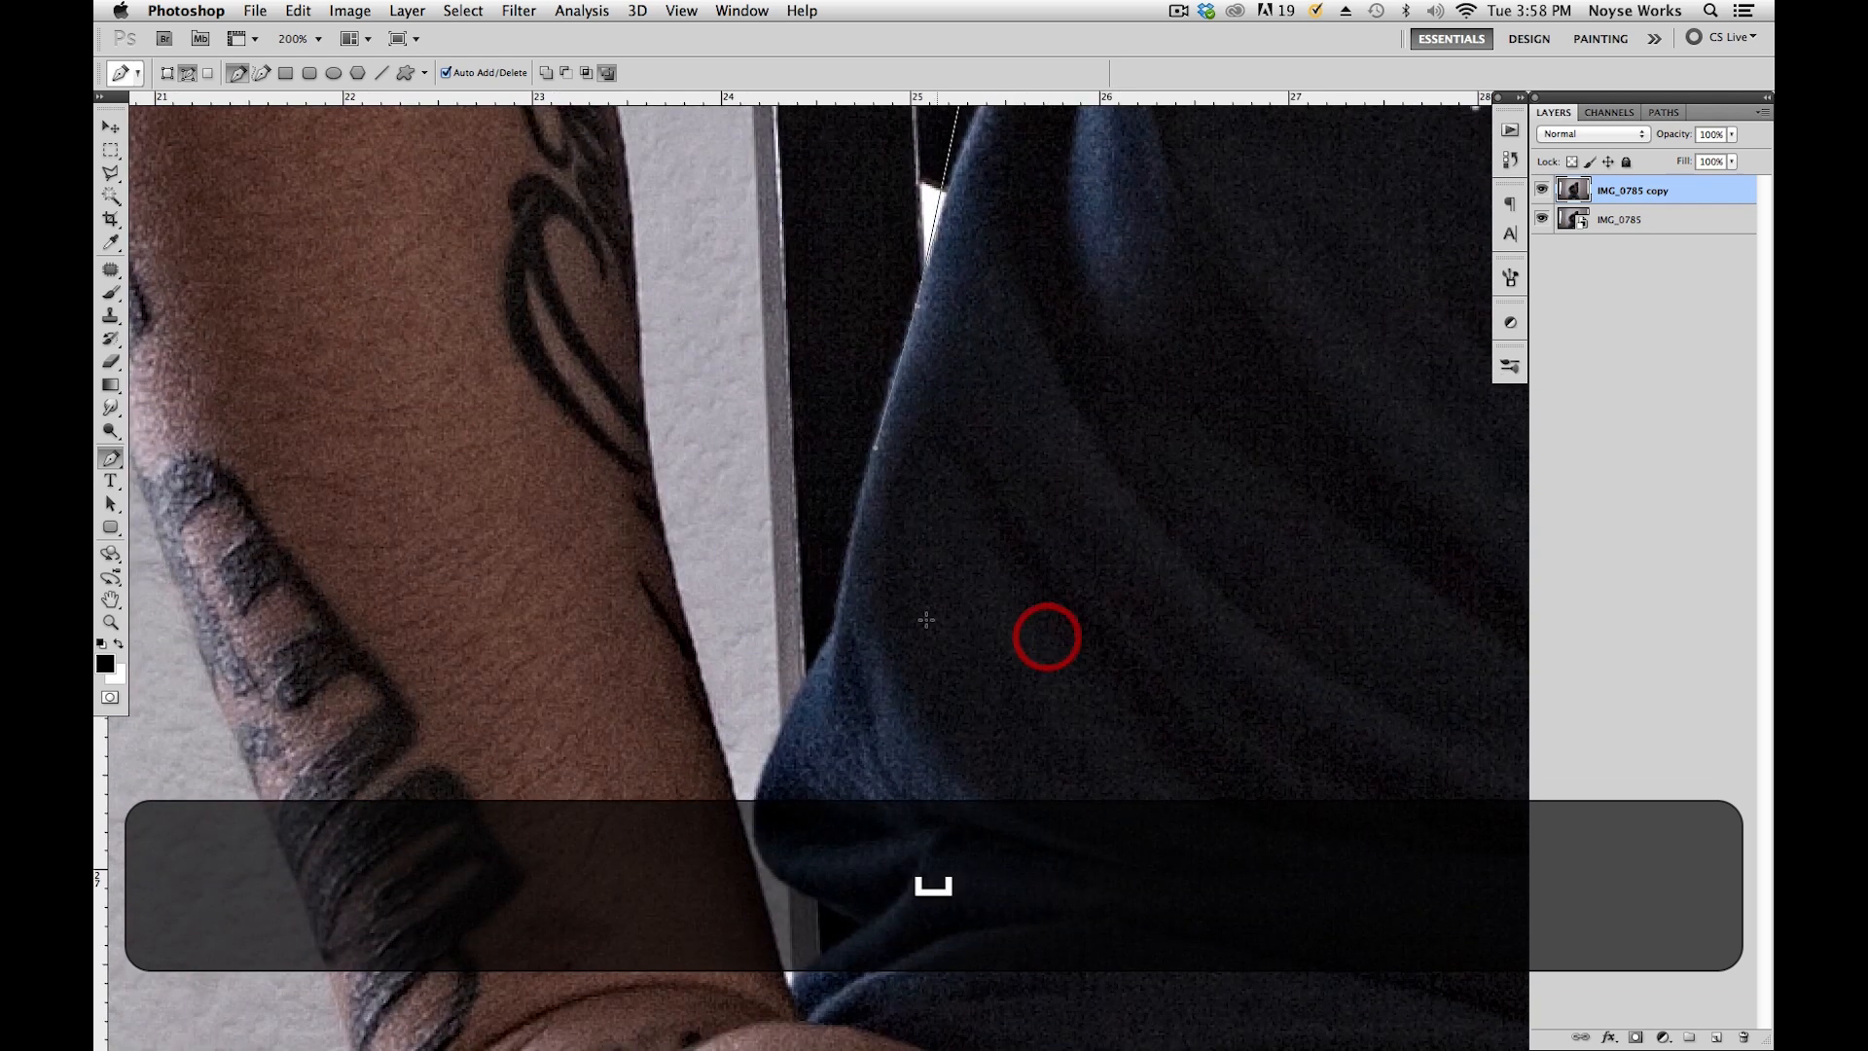
{"action": "left_click", "coordinate": [838, 622]}
{"action": "left_click", "coordinate": [813, 771]}
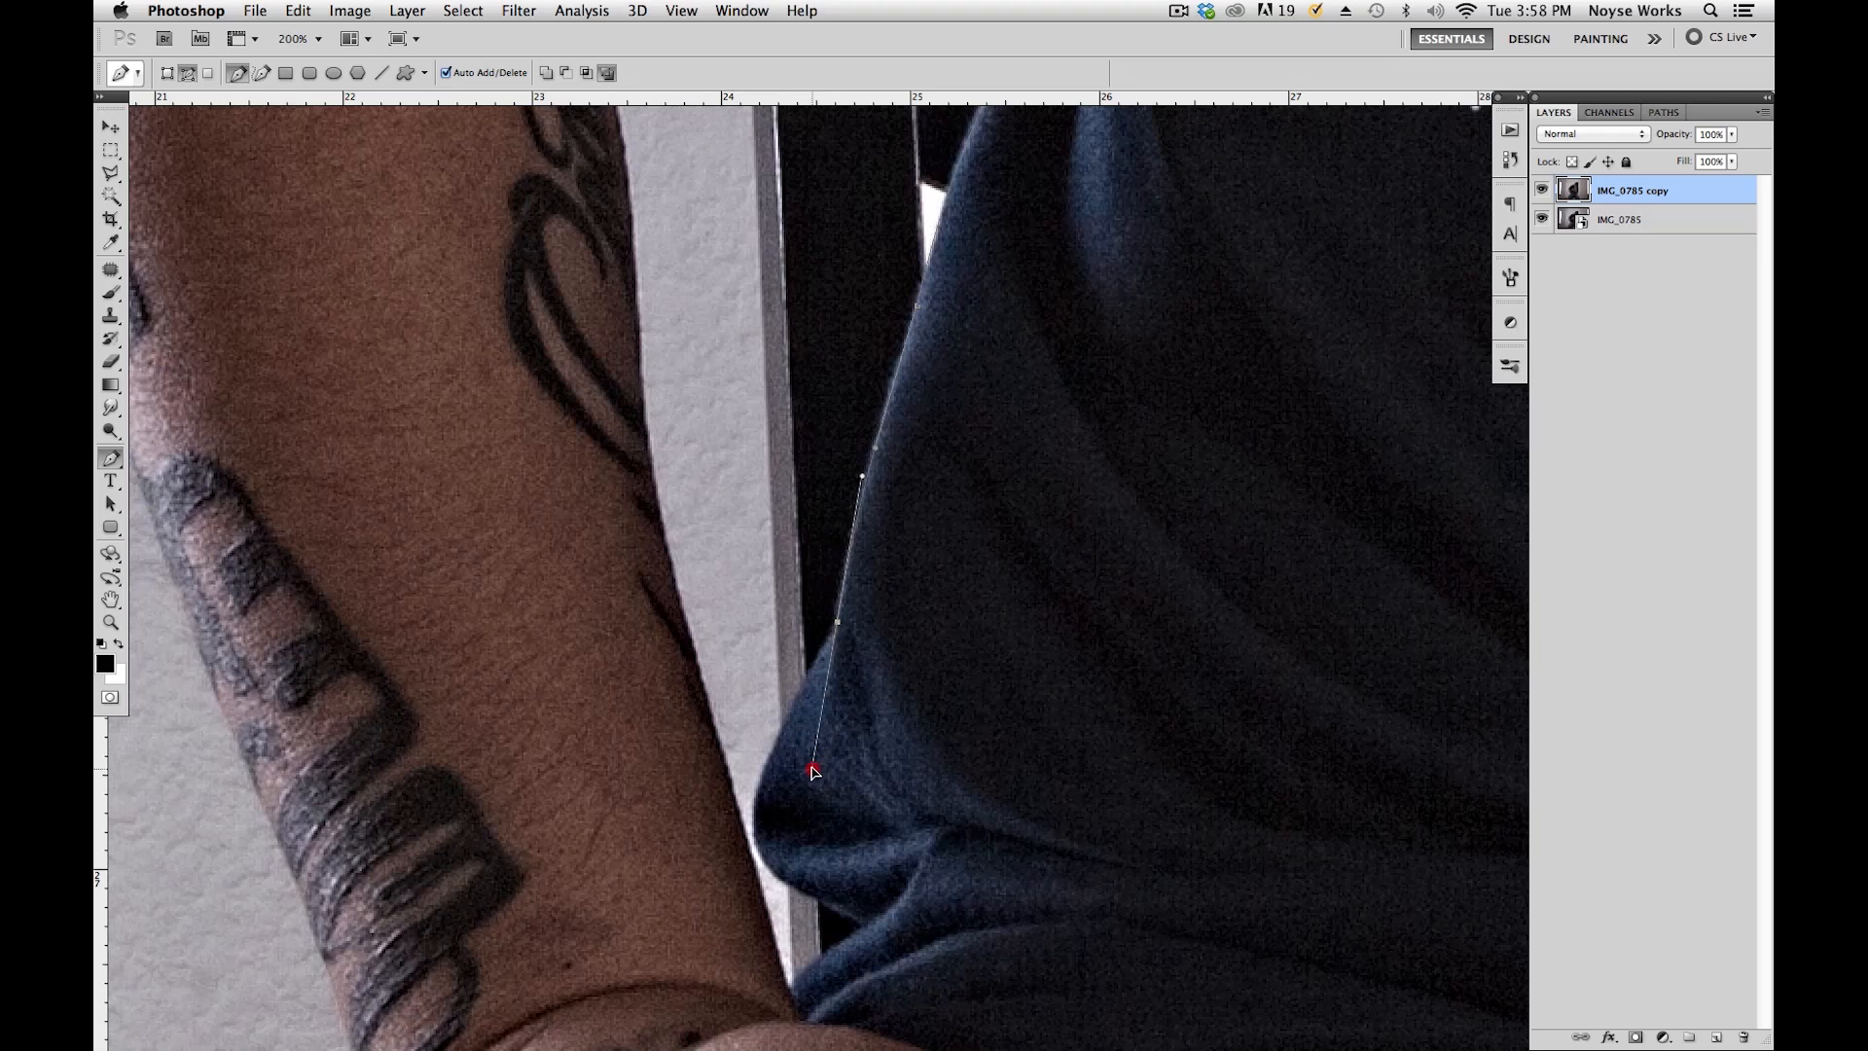
{"action": "left_click_drag", "start_coordinate": [813, 770], "coordinate": [1005, 565]}
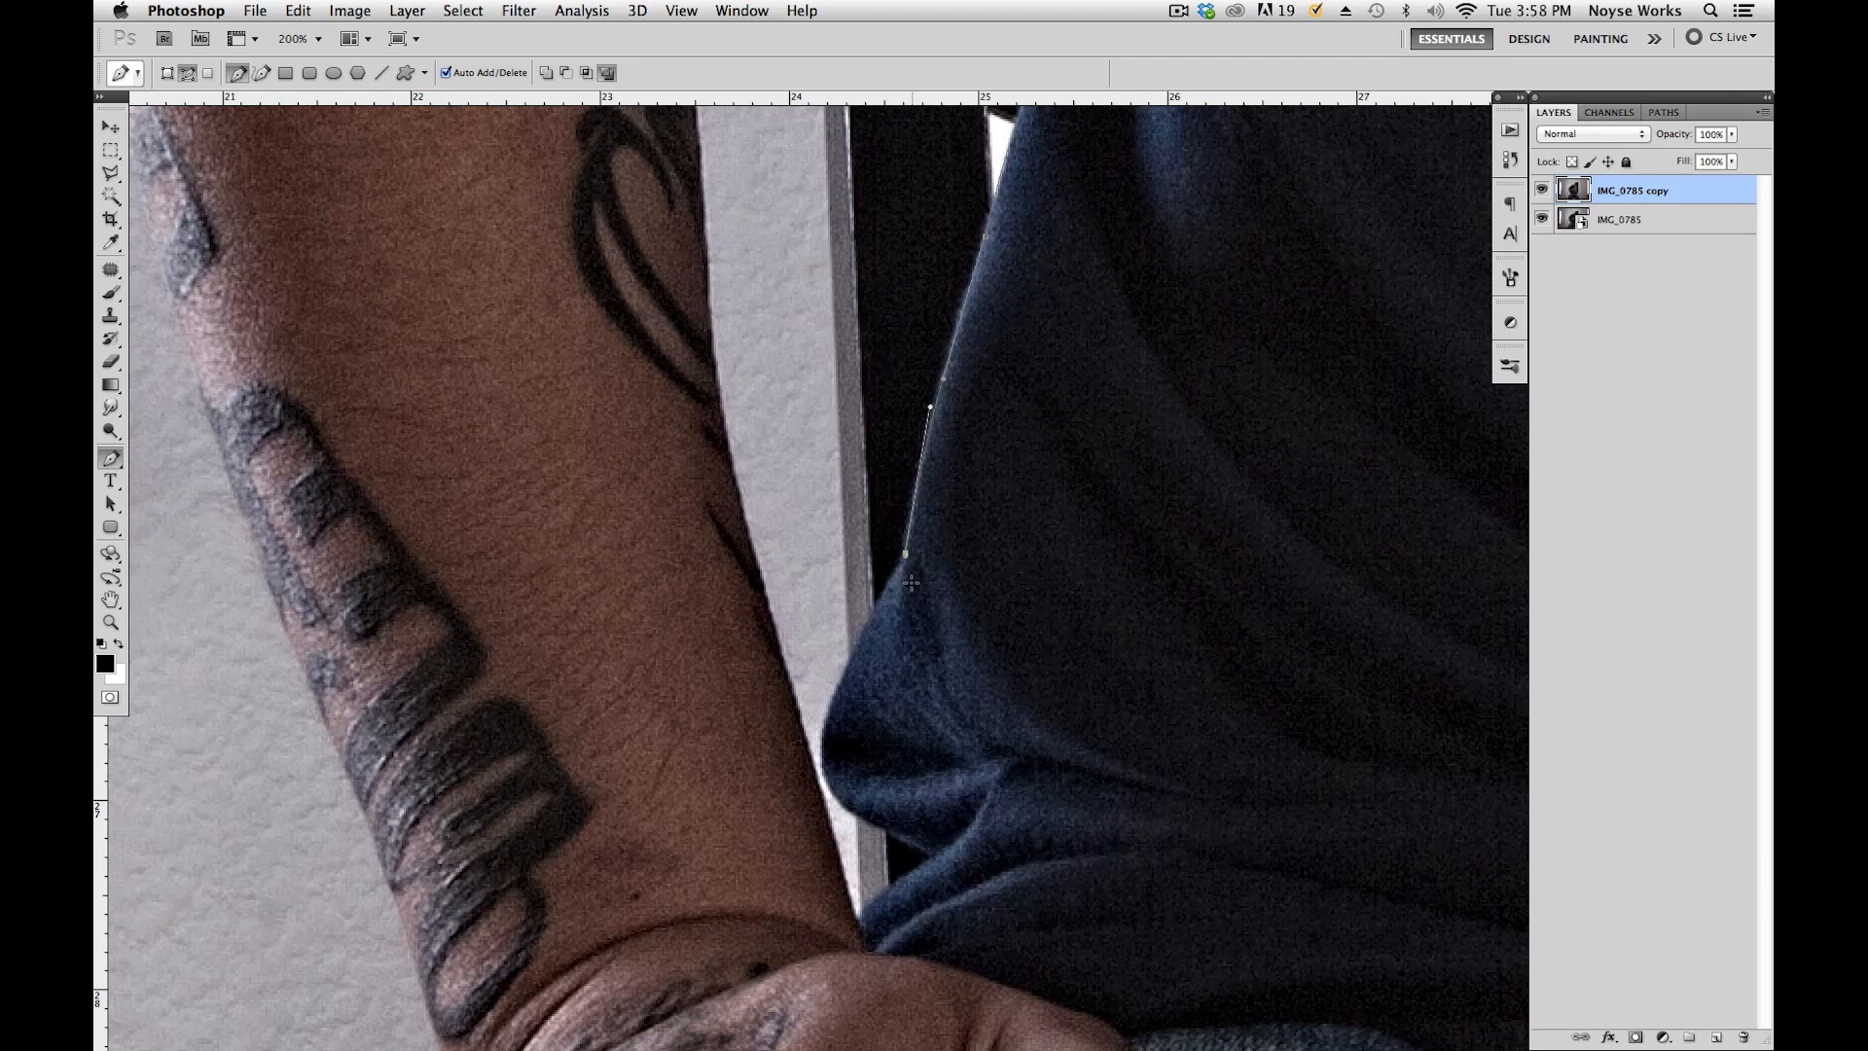
{"action": "left_click_drag", "start_coordinate": [960, 816], "coordinate": [967, 654]}
{"action": "left_click_drag", "start_coordinate": [834, 614], "coordinate": [867, 668]}
{"action": "left_click", "coordinate": [937, 690]}
{"action": "left_click_drag", "start_coordinate": [864, 755], "coordinate": [862, 755]}
Trace the inner edge of the tattooed forearm up from the wrist to the sleeve hem.
{"action": "left_click_drag", "start_coordinate": [1017, 408], "coordinate": [1001, 619]}
{"action": "left_click_drag", "start_coordinate": [748, 606], "coordinate": [710, 442]}
{"action": "left_click_drag", "start_coordinate": [770, 116], "coordinate": [823, 534]}
{"action": "left_click_drag", "start_coordinate": [743, 633], "coordinate": [721, 516]}
{"action": "key", "text": "super+z"}
{"action": "left_click_drag", "start_coordinate": [951, 823], "coordinate": [842, 487]}
{"action": "left_click_drag", "start_coordinate": [647, 443], "coordinate": [643, 345]}
{"action": "left_click_drag", "start_coordinate": [684, 107], "coordinate": [686, 382]}
{"action": "left_click_drag", "start_coordinate": [754, 221], "coordinate": [691, 521]}
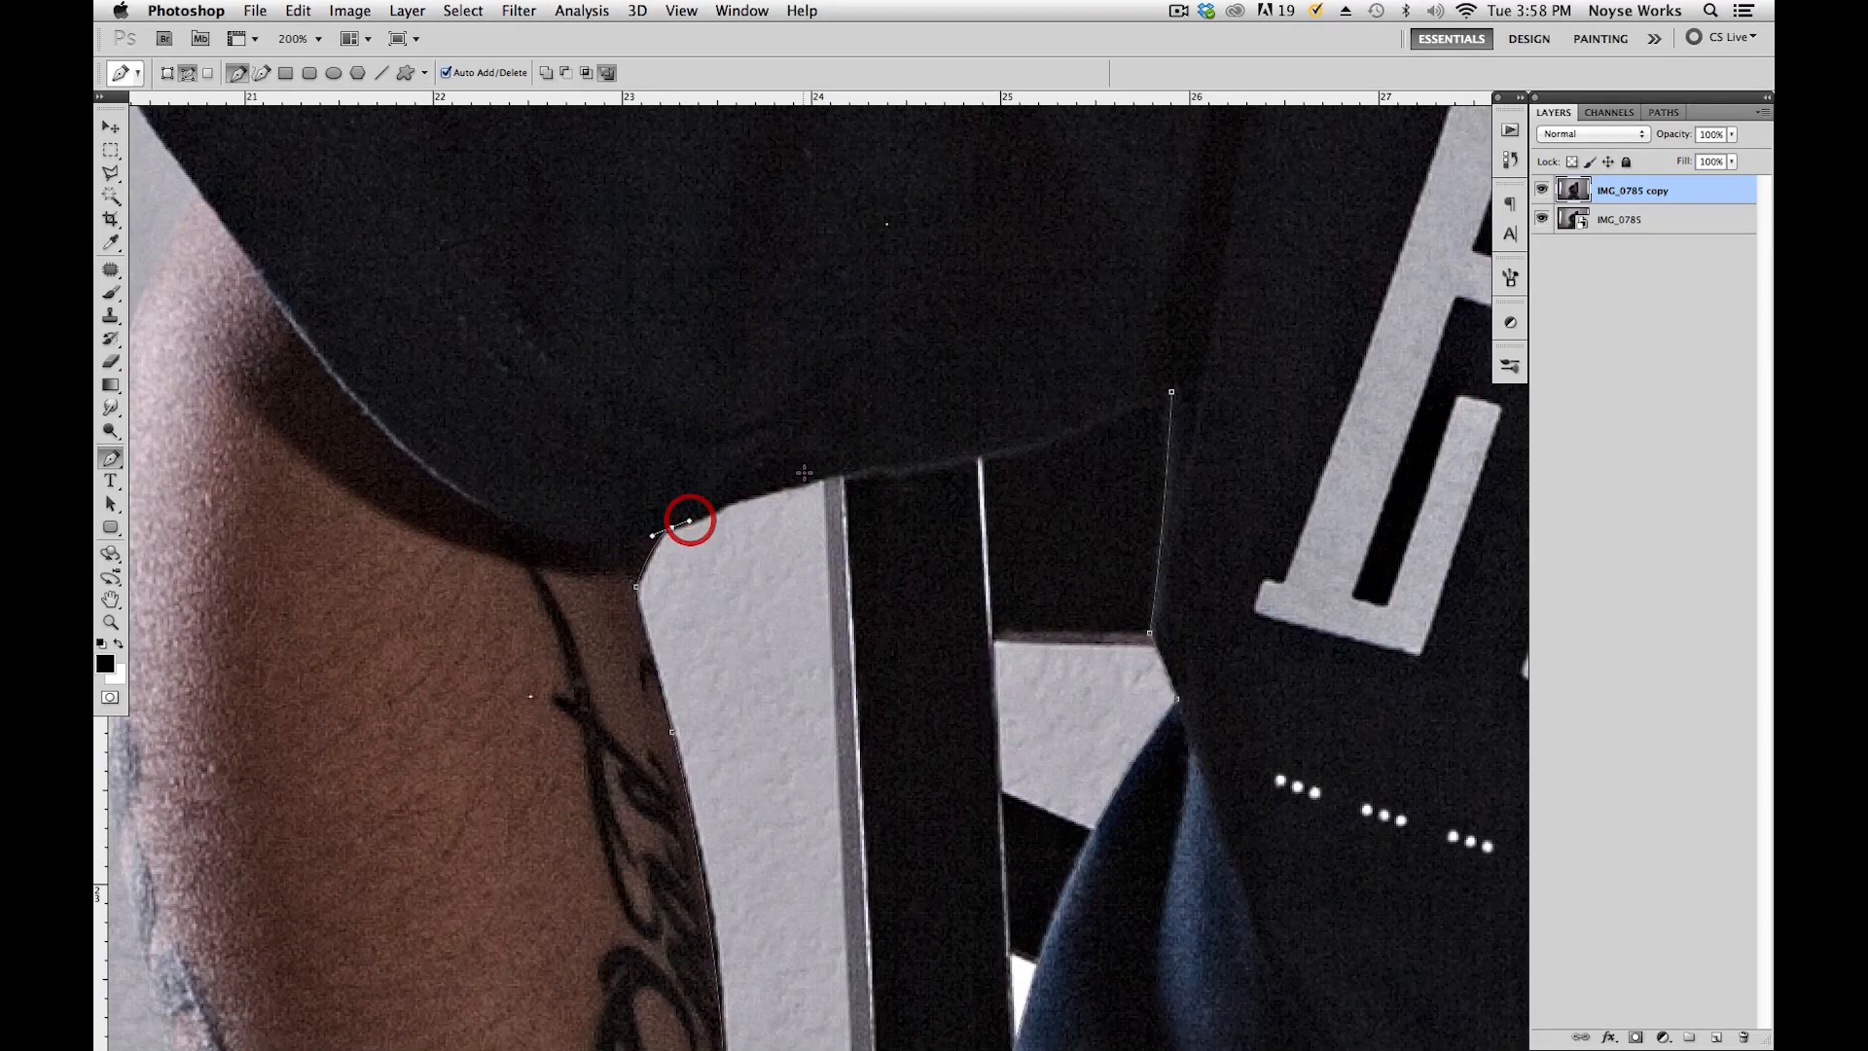
Follow the sleeve hem across the chair back and close the path at its starting anchor on the shirt body.
{"action": "left_click_drag", "start_coordinate": [818, 475], "coordinate": [843, 471]}
{"action": "left_click_drag", "start_coordinate": [916, 463], "coordinate": [925, 459]}
{"action": "left_click", "coordinate": [1171, 392]}
{"action": "left_click_drag", "start_coordinate": [1404, 681], "coordinate": [1226, 534]}
{"action": "key", "text": "alt+super+z"}
{"action": "left_click_drag", "start_coordinate": [1180, 447], "coordinate": [1183, 546]}
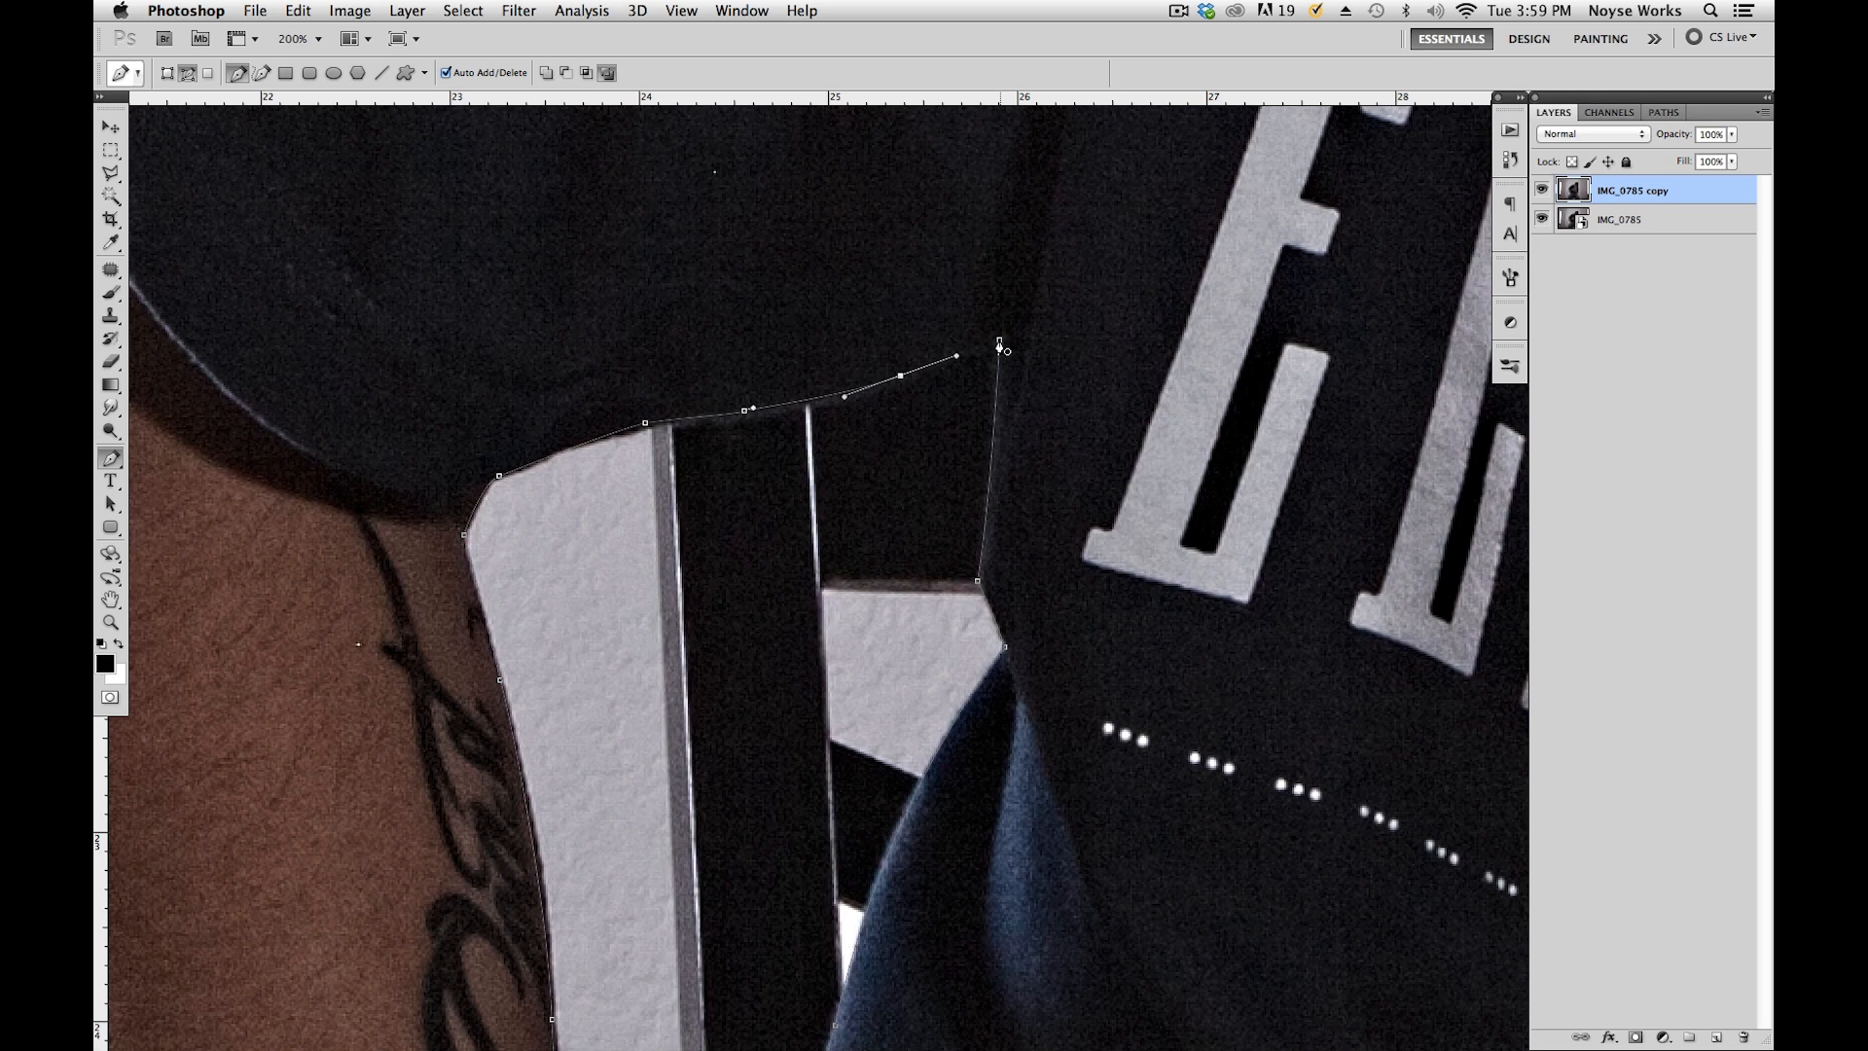
{"action": "left_click", "coordinate": [999, 344]}
Start a second path at the photo's lower edge and trace up the jeans' inner leg beside the strip of wall.
{"action": "left_click_drag", "start_coordinate": [1230, 806], "coordinate": [1080, 492]}
{"action": "left_click_drag", "start_coordinate": [1303, 962], "coordinate": [1204, 598]}
{"action": "left_click_drag", "start_coordinate": [1089, 292], "coordinate": [1221, 547]}
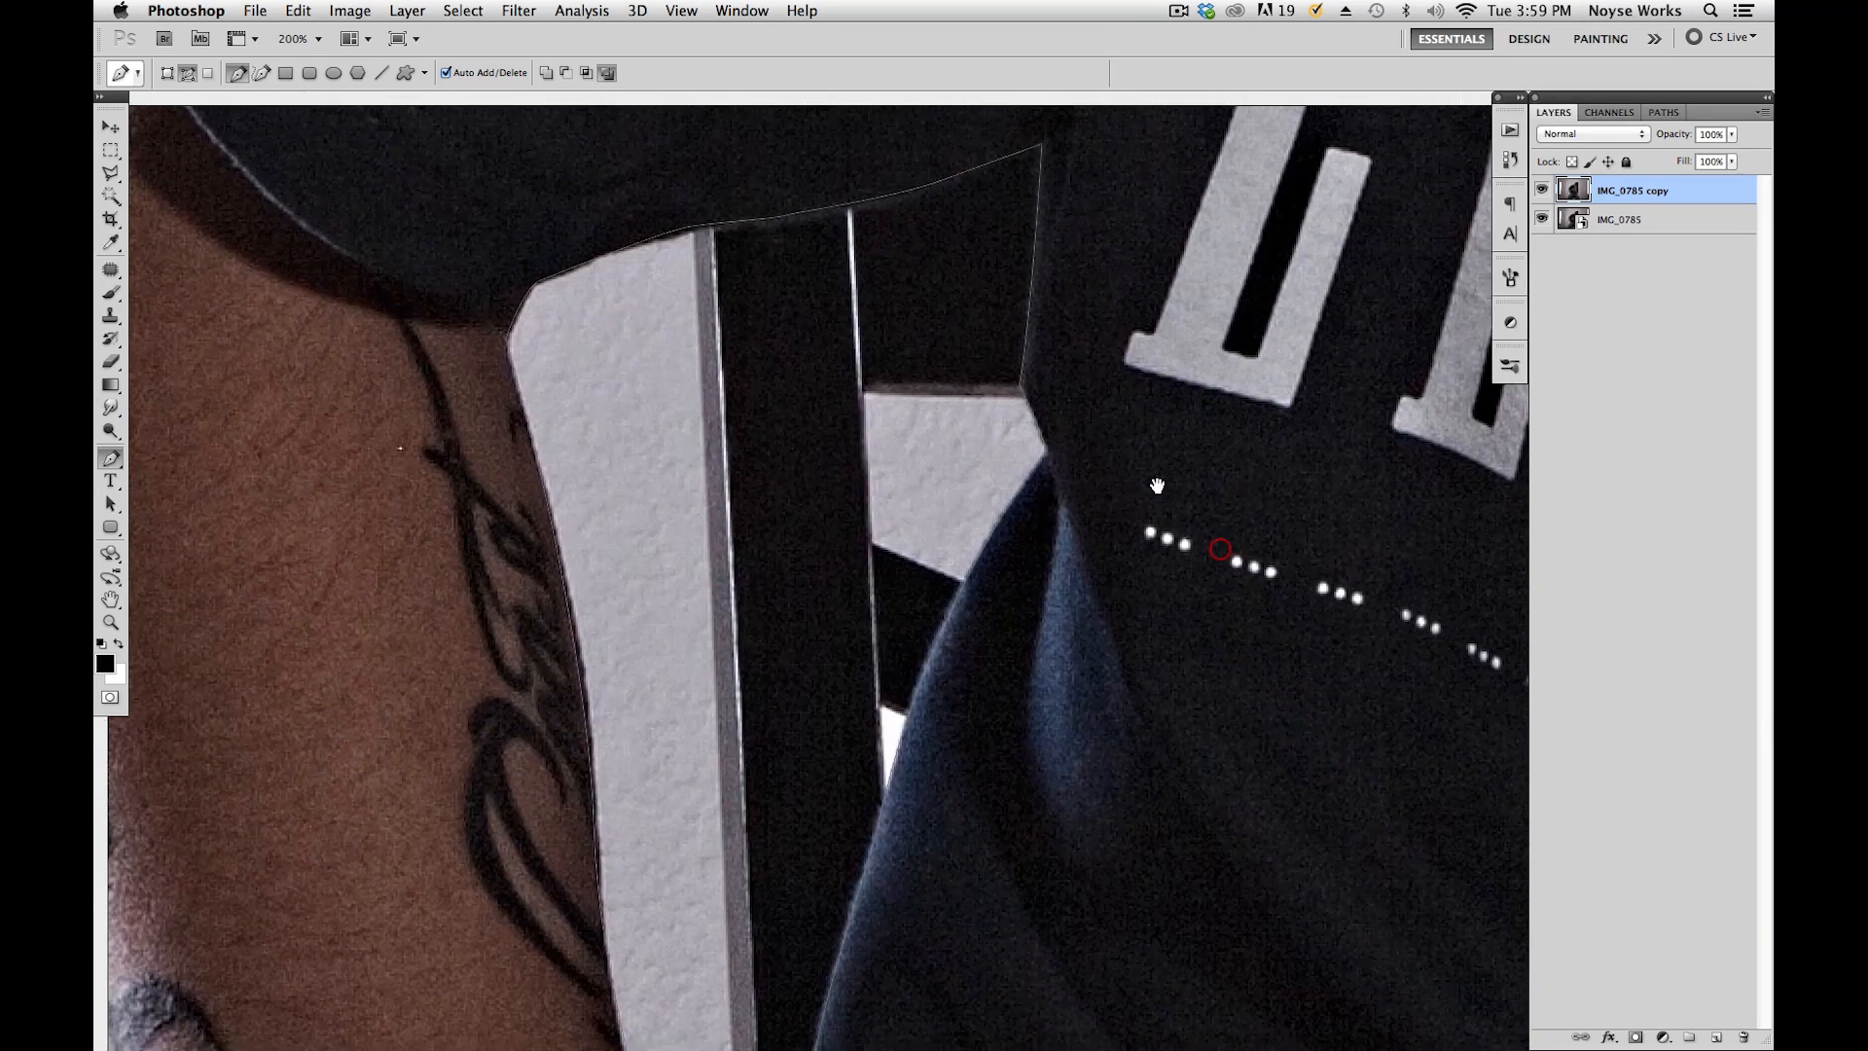
{"action": "left_click_drag", "start_coordinate": [1065, 795], "coordinate": [1023, 538]}
{"action": "left_click_drag", "start_coordinate": [1110, 625], "coordinate": [1069, 195]}
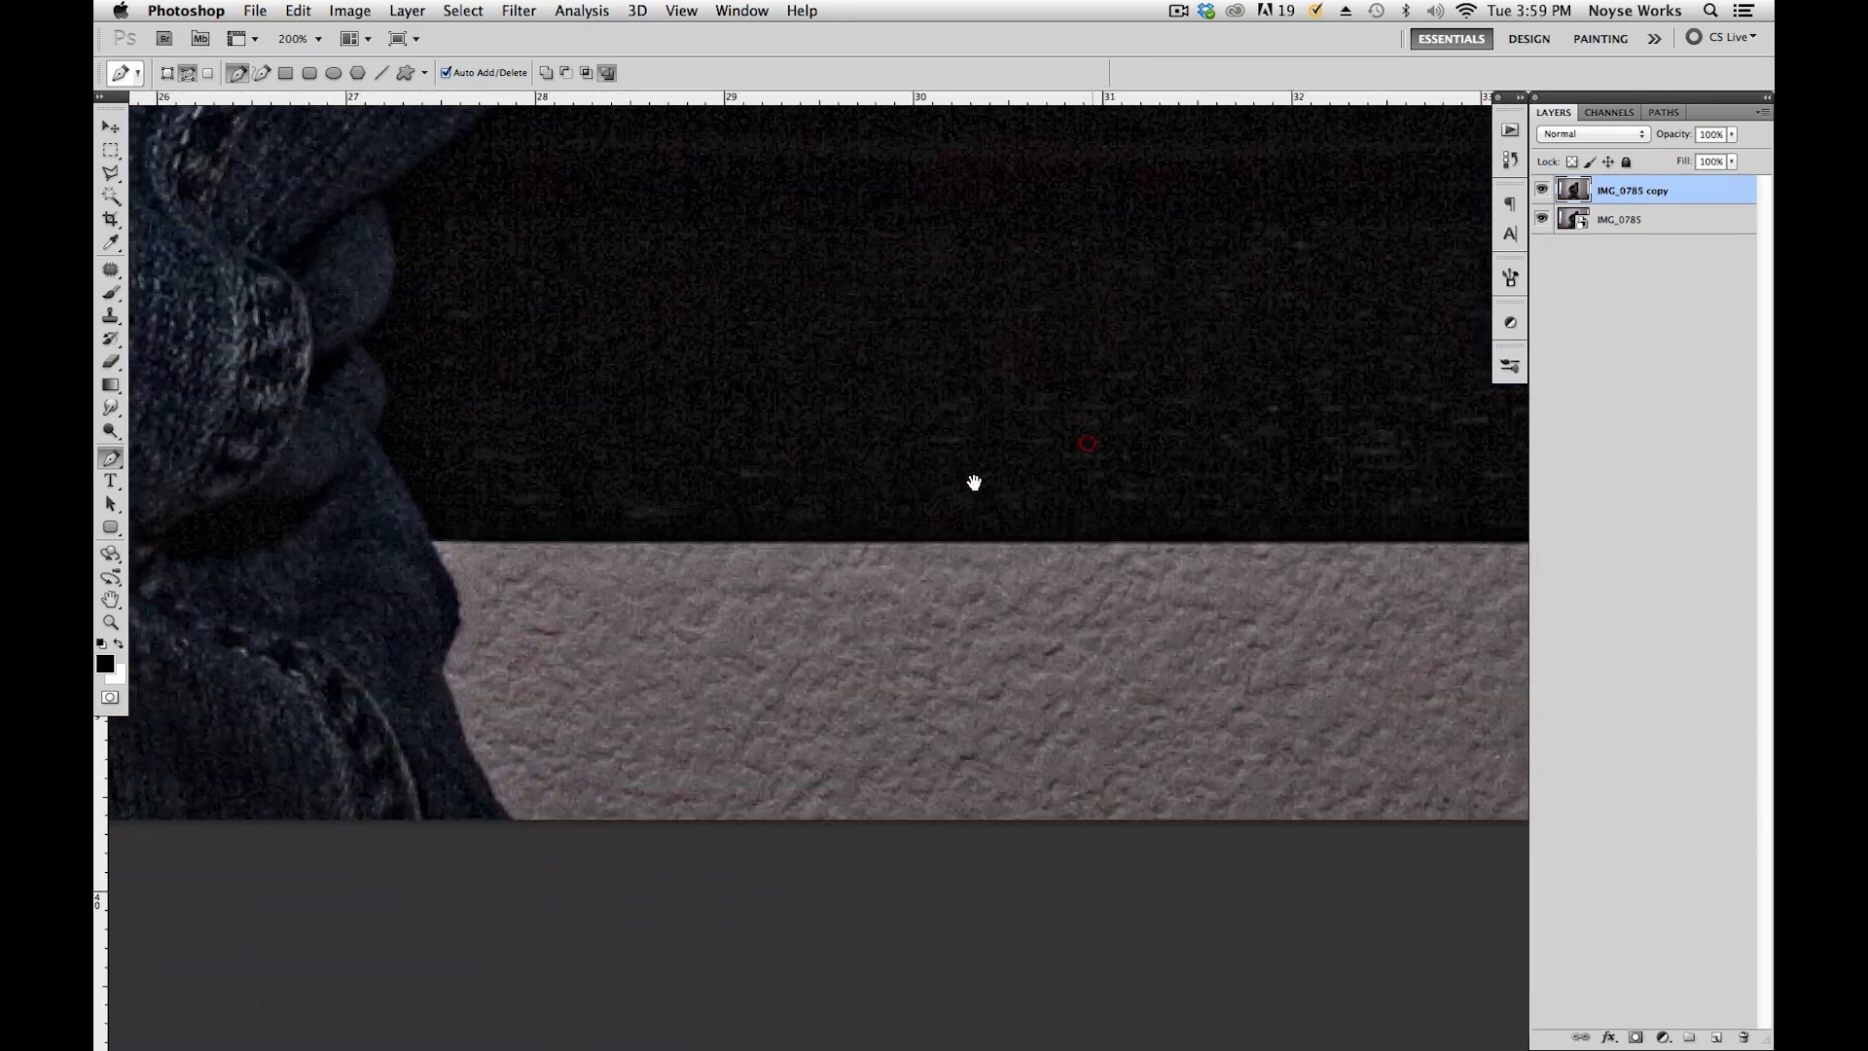
{"action": "left_click_drag", "start_coordinate": [985, 417], "coordinate": [1031, 505]}
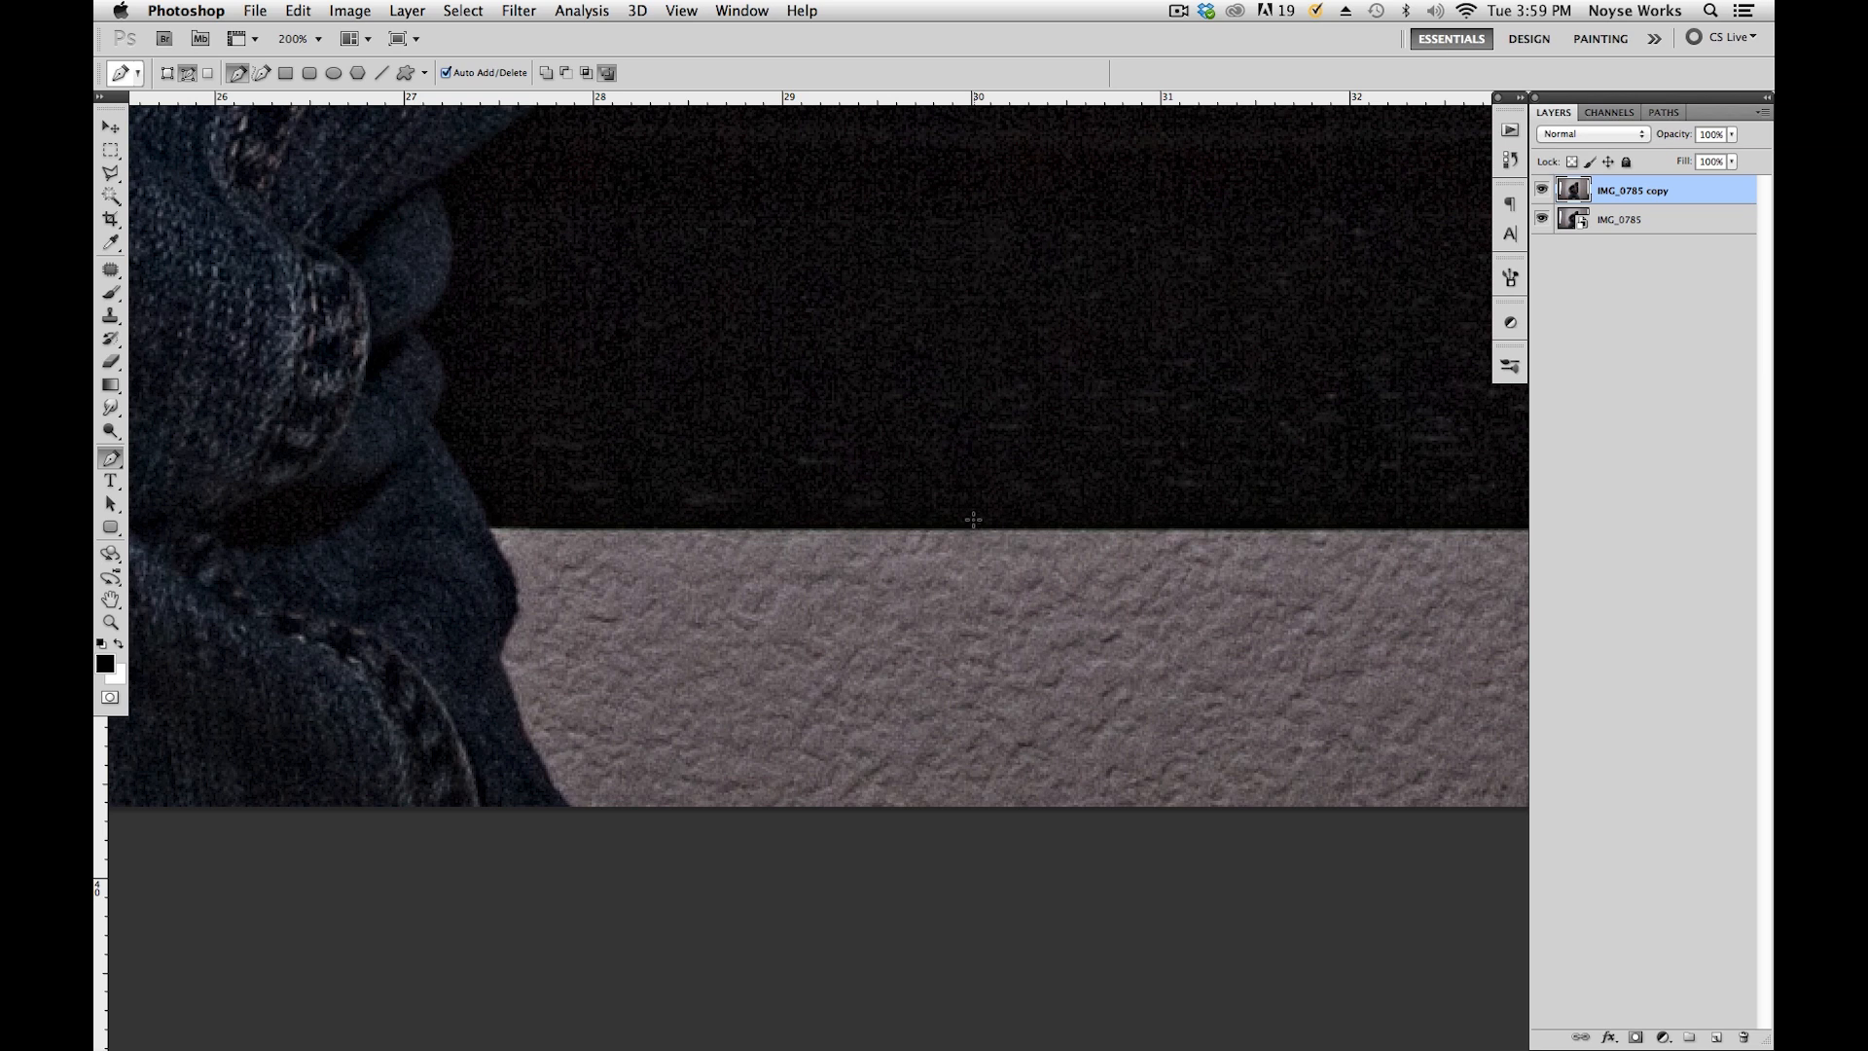
{"action": "key", "text": "space"}
{"action": "left_click_drag", "start_coordinate": [815, 451], "coordinate": [1070, 359]}
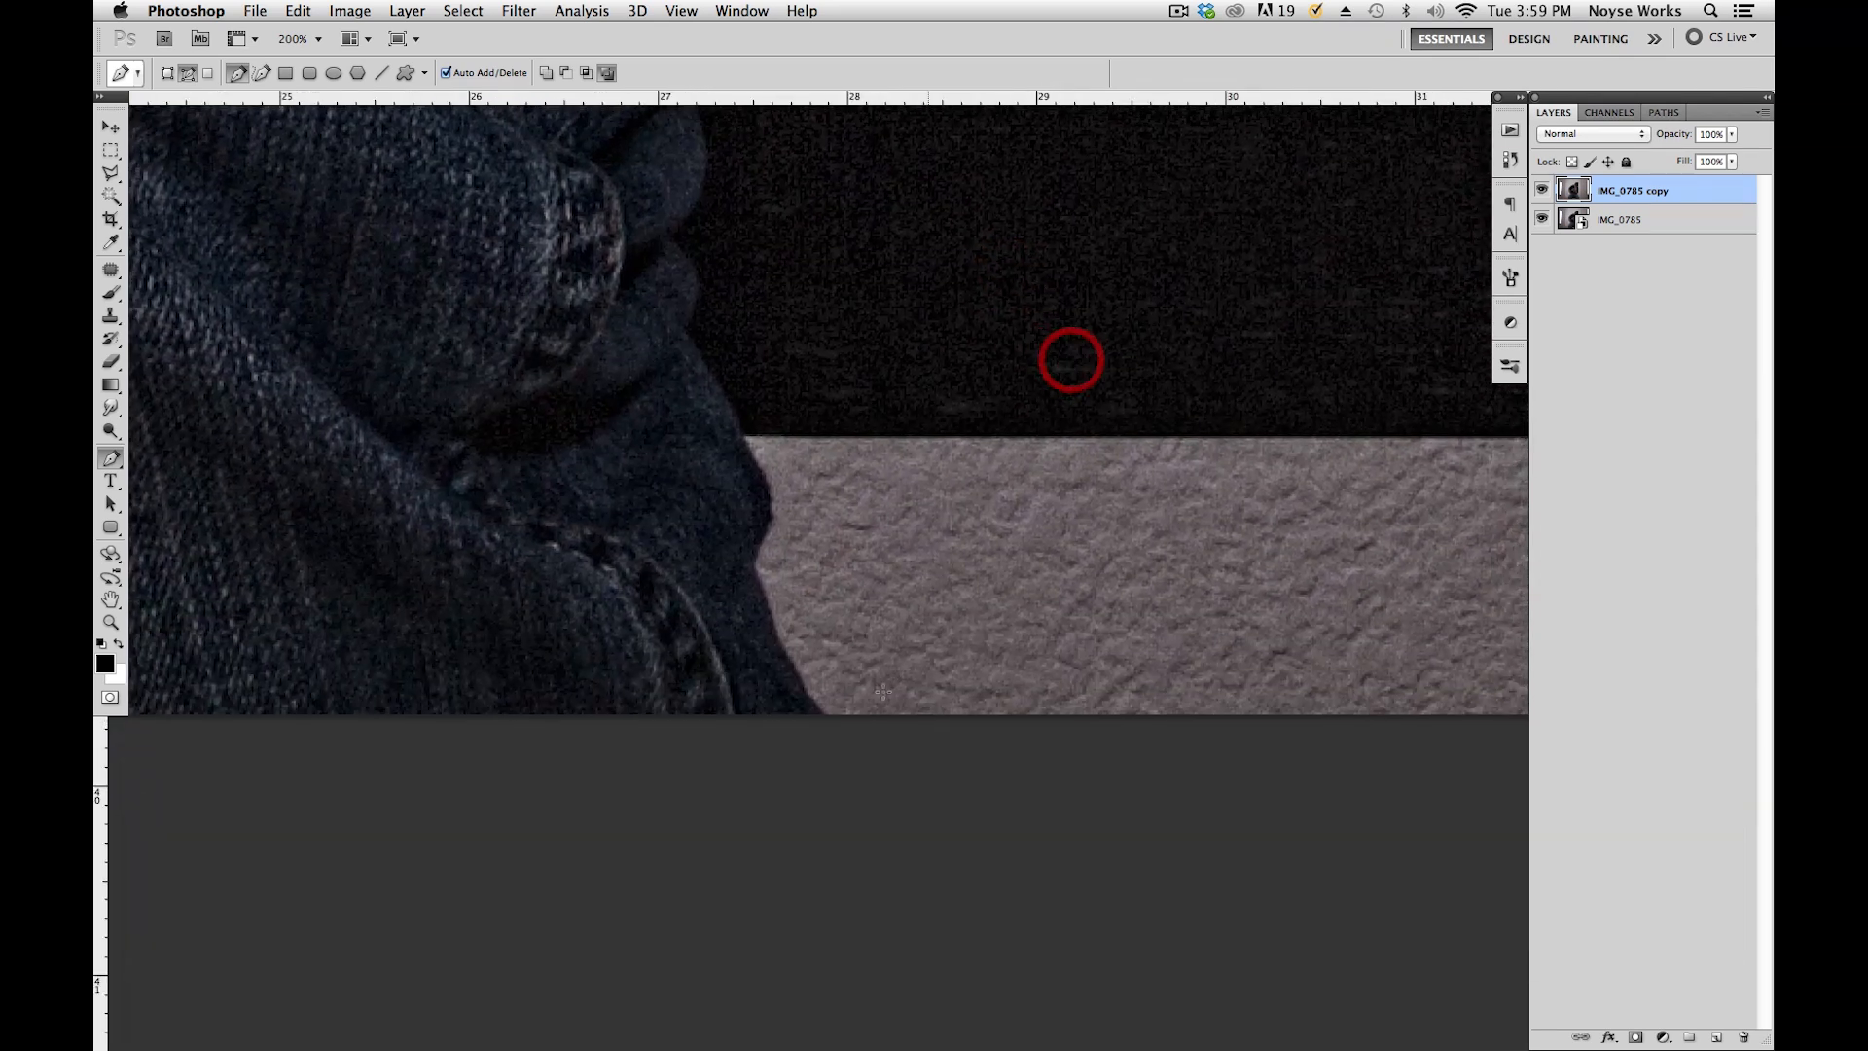
{"action": "left_click", "coordinate": [754, 562]}
{"action": "left_click_drag", "start_coordinate": [758, 539], "coordinate": [761, 526]}
Continue the path up the inner leg around the denim folds bordering the black chair seat.
{"action": "key", "text": "space"}
{"action": "left_click_drag", "start_coordinate": [791, 361], "coordinate": [843, 580]}
{"action": "left_click_drag", "start_coordinate": [802, 676], "coordinate": [758, 594]}
{"action": "left_click", "coordinate": [735, 541]}
{"action": "left_click_drag", "start_coordinate": [748, 491], "coordinate": [734, 469]}
{"action": "left_click", "coordinate": [710, 446]}
{"action": "key", "text": "space"}
{"action": "left_click_drag", "start_coordinate": [779, 364], "coordinate": [746, 535]}
{"action": "left_click", "coordinate": [730, 496]}
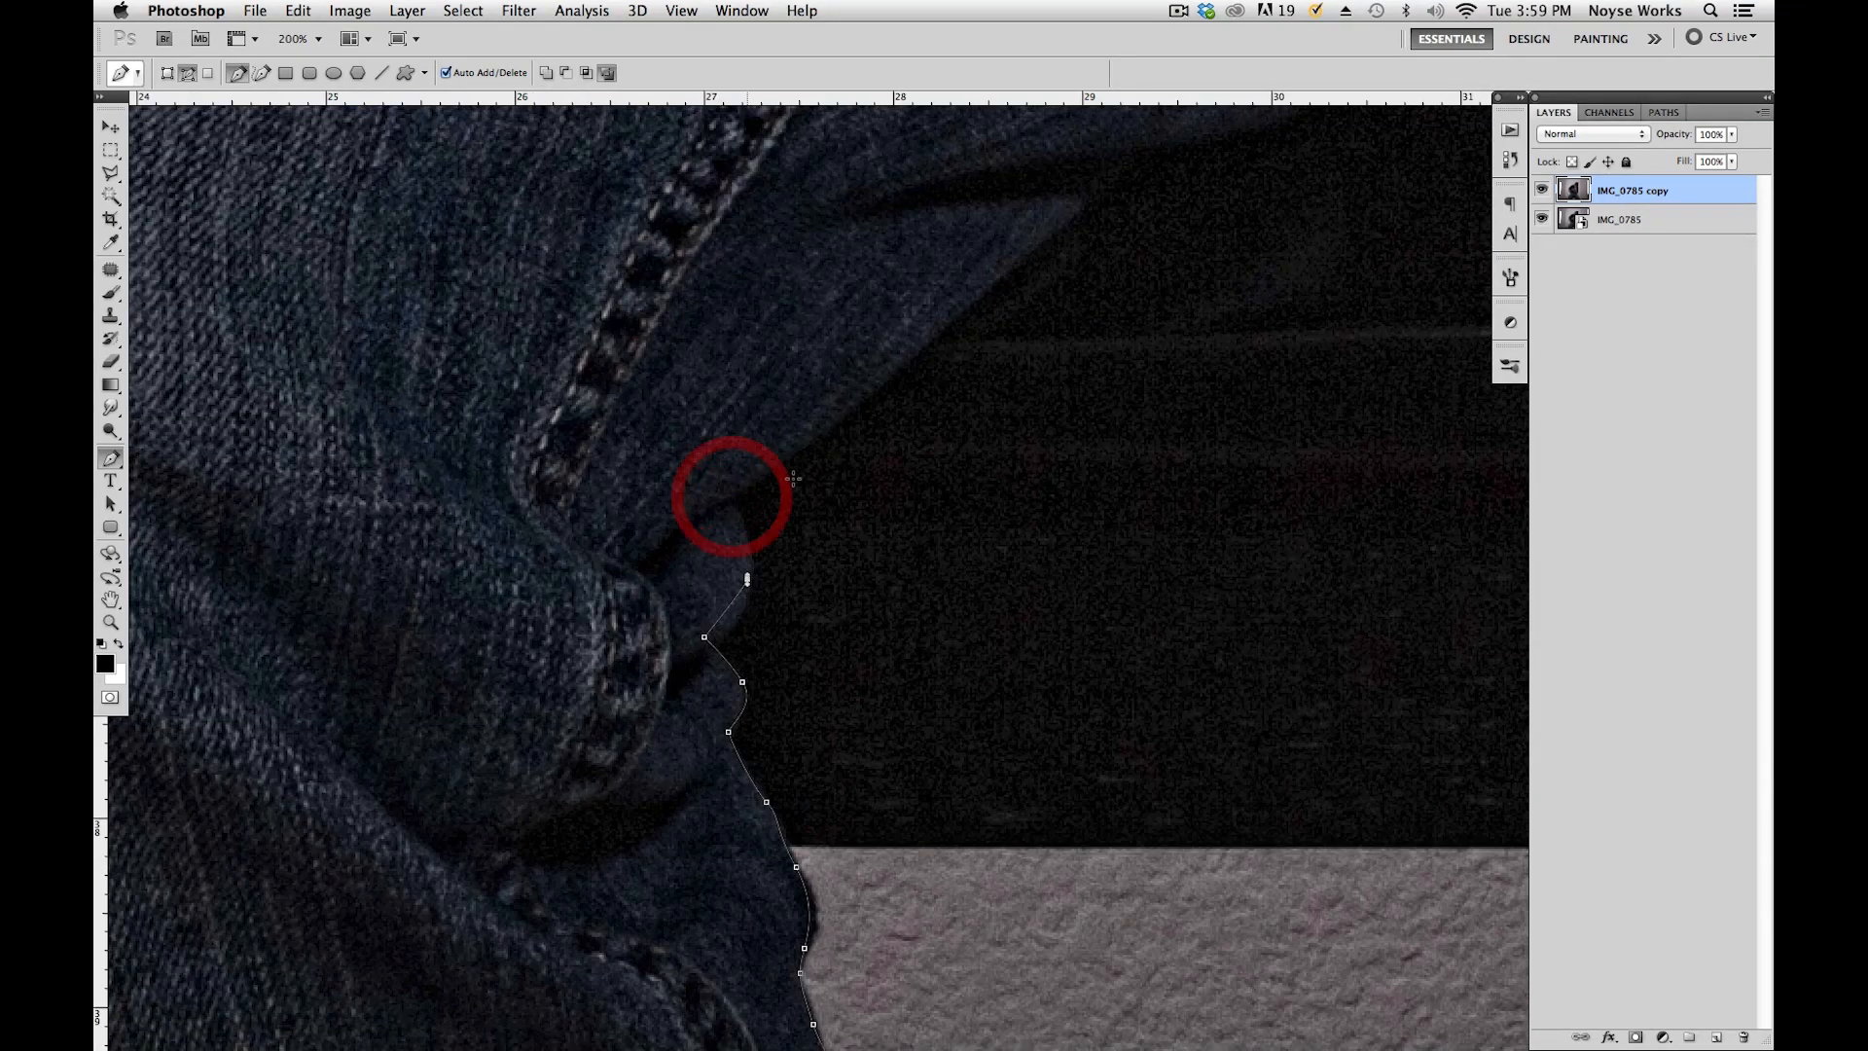
Trace the dark underside of the thigh from the denim folds up to the crotch seam.
{"action": "key", "text": "space"}
{"action": "left_click", "coordinate": [876, 571]}
{"action": "left_click", "coordinate": [854, 525]}
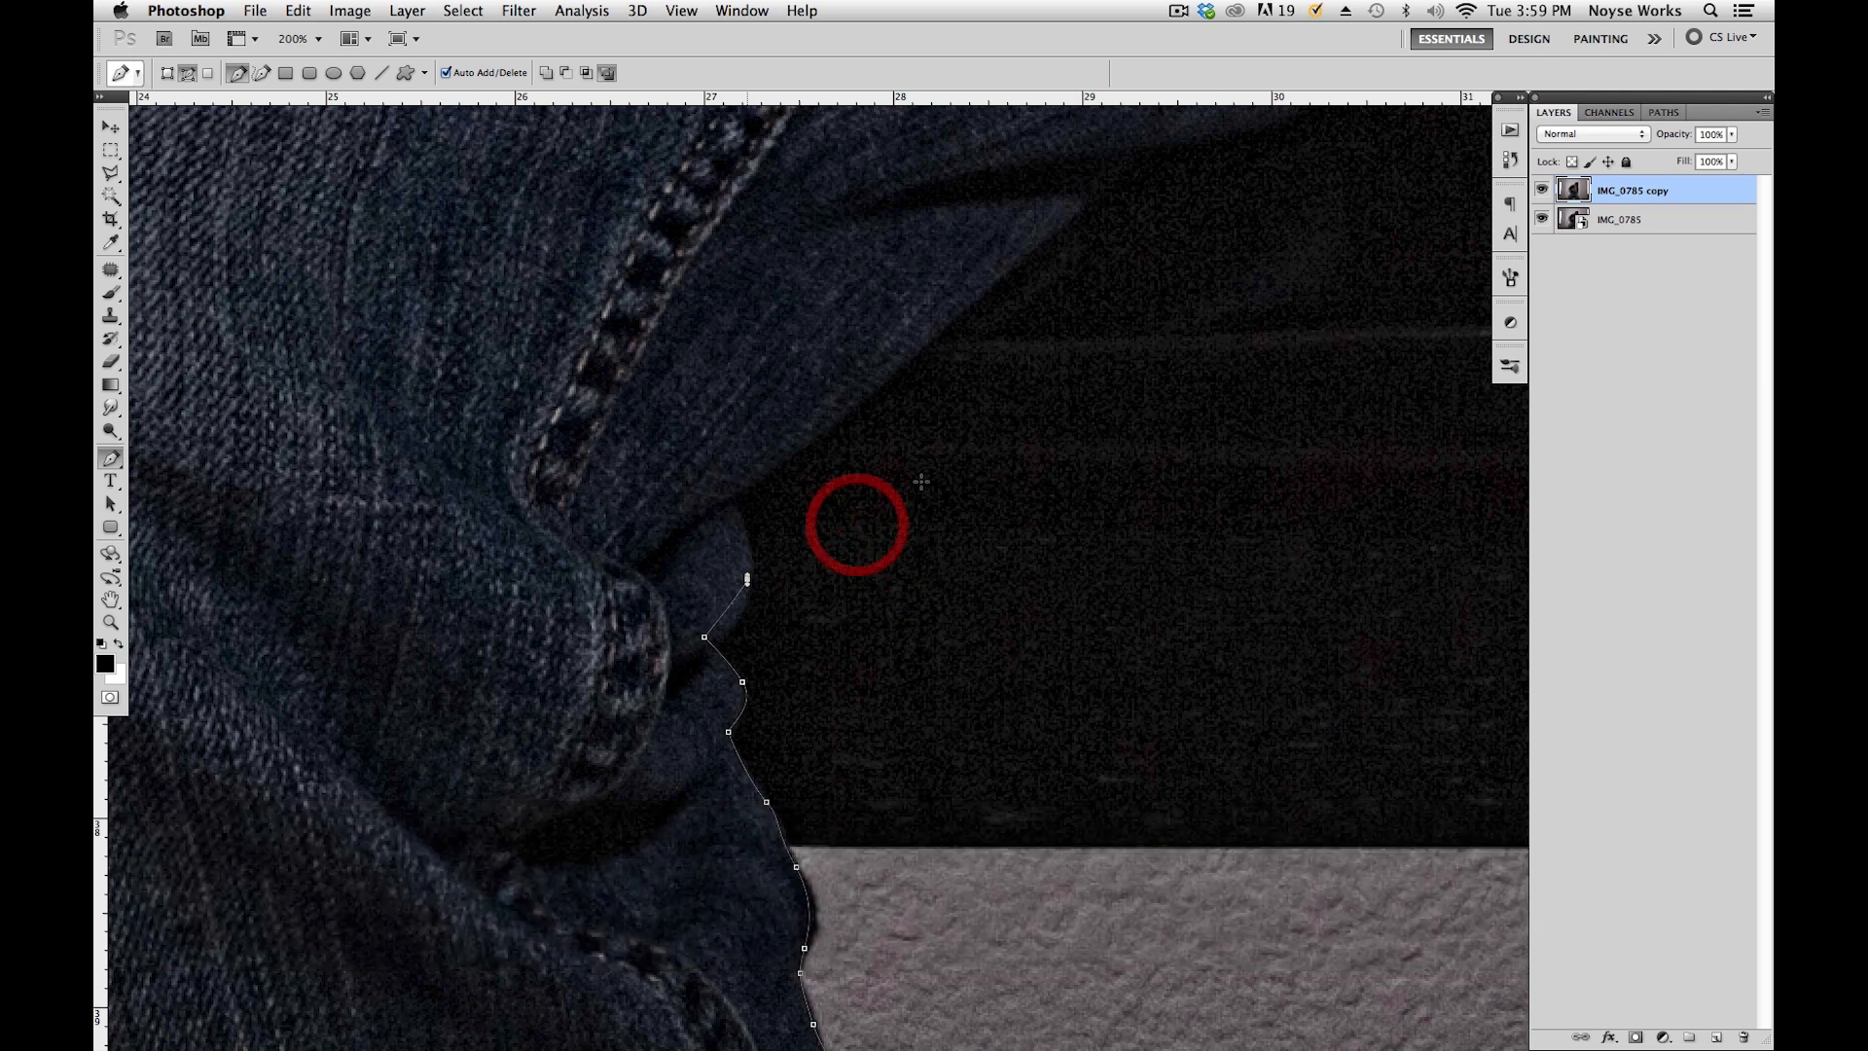
{"action": "key", "text": "space"}
{"action": "left_click_drag", "start_coordinate": [995, 438], "coordinate": [991, 505]}
{"action": "left_click_drag", "start_coordinate": [851, 490], "coordinate": [886, 467]}
{"action": "left_click", "coordinate": [896, 460]}
Extend the path from the crotch seam down along the underside of the opposite thigh.
{"action": "key", "text": "space"}
{"action": "left_click_drag", "start_coordinate": [1243, 647], "coordinate": [1260, 659]}
{"action": "left_click_drag", "start_coordinate": [1260, 659], "coordinate": [1047, 562]}
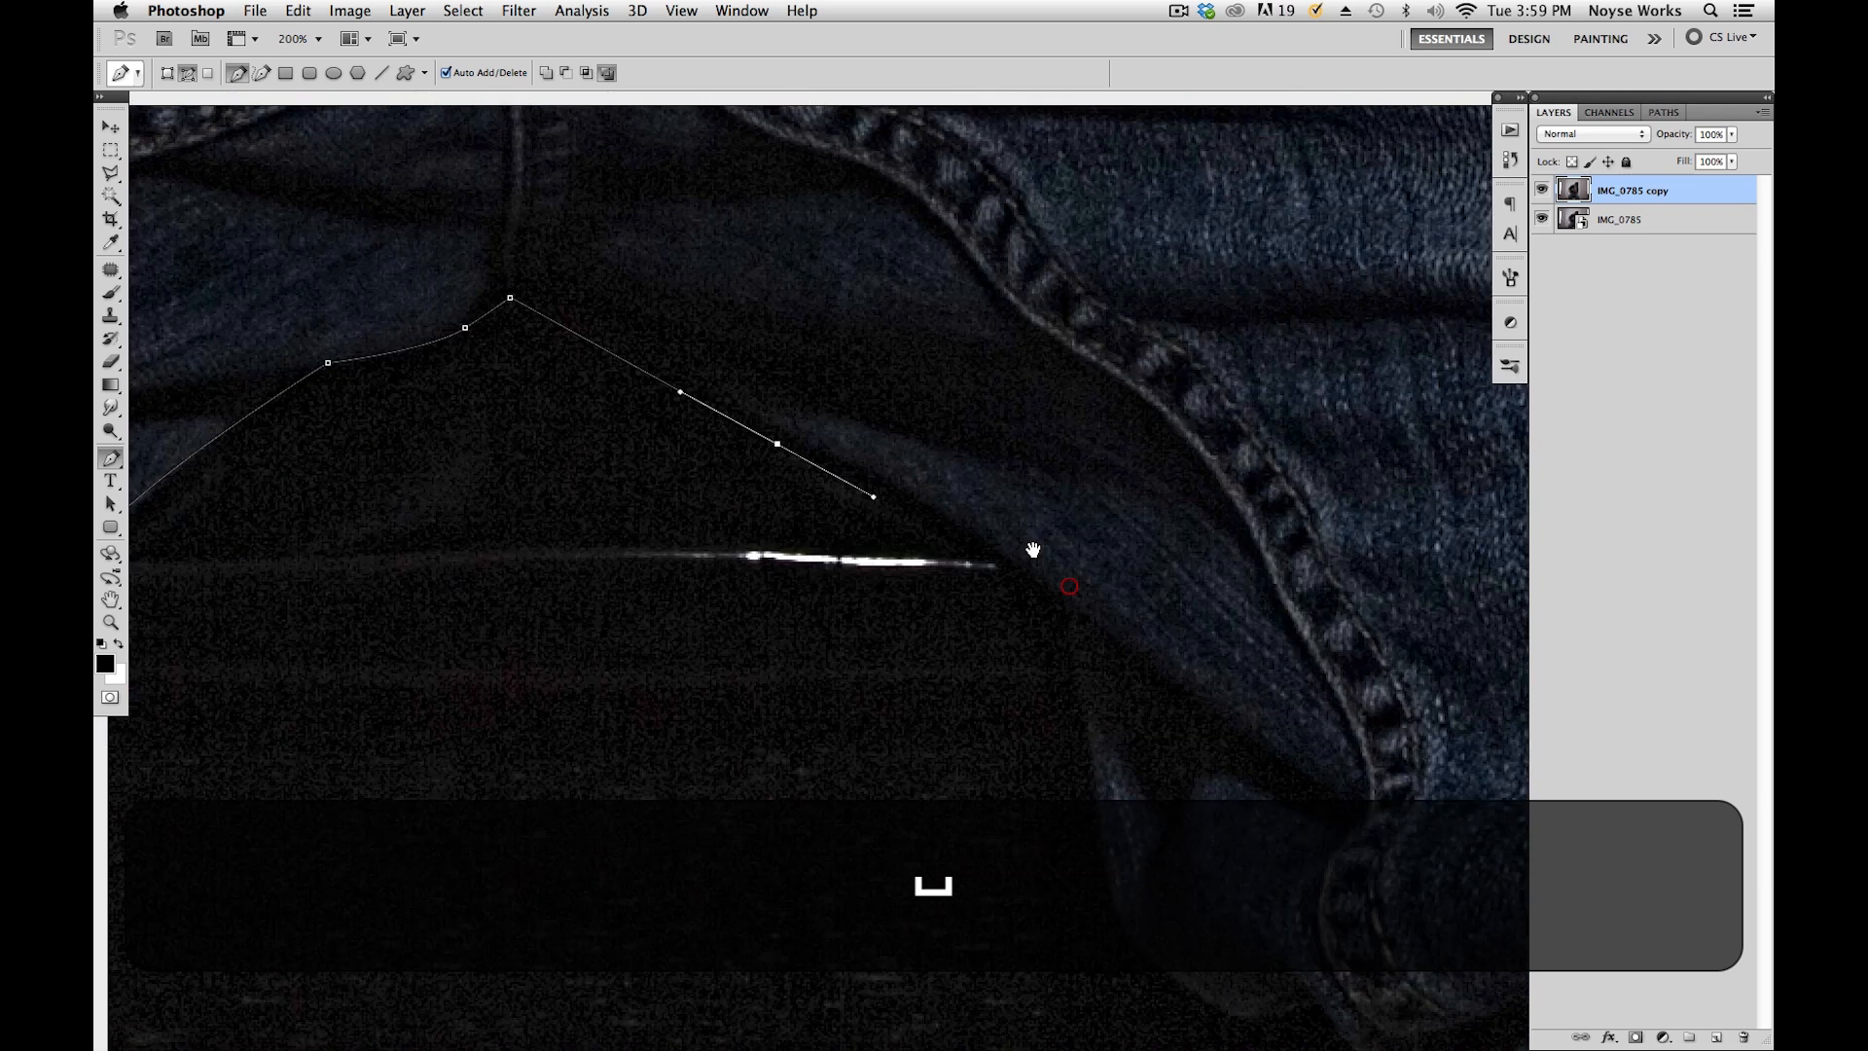
{"action": "left_click", "coordinate": [860, 513]}
{"action": "key", "text": "space"}
{"action": "left_click_drag", "start_coordinate": [1037, 664], "coordinate": [896, 426]}
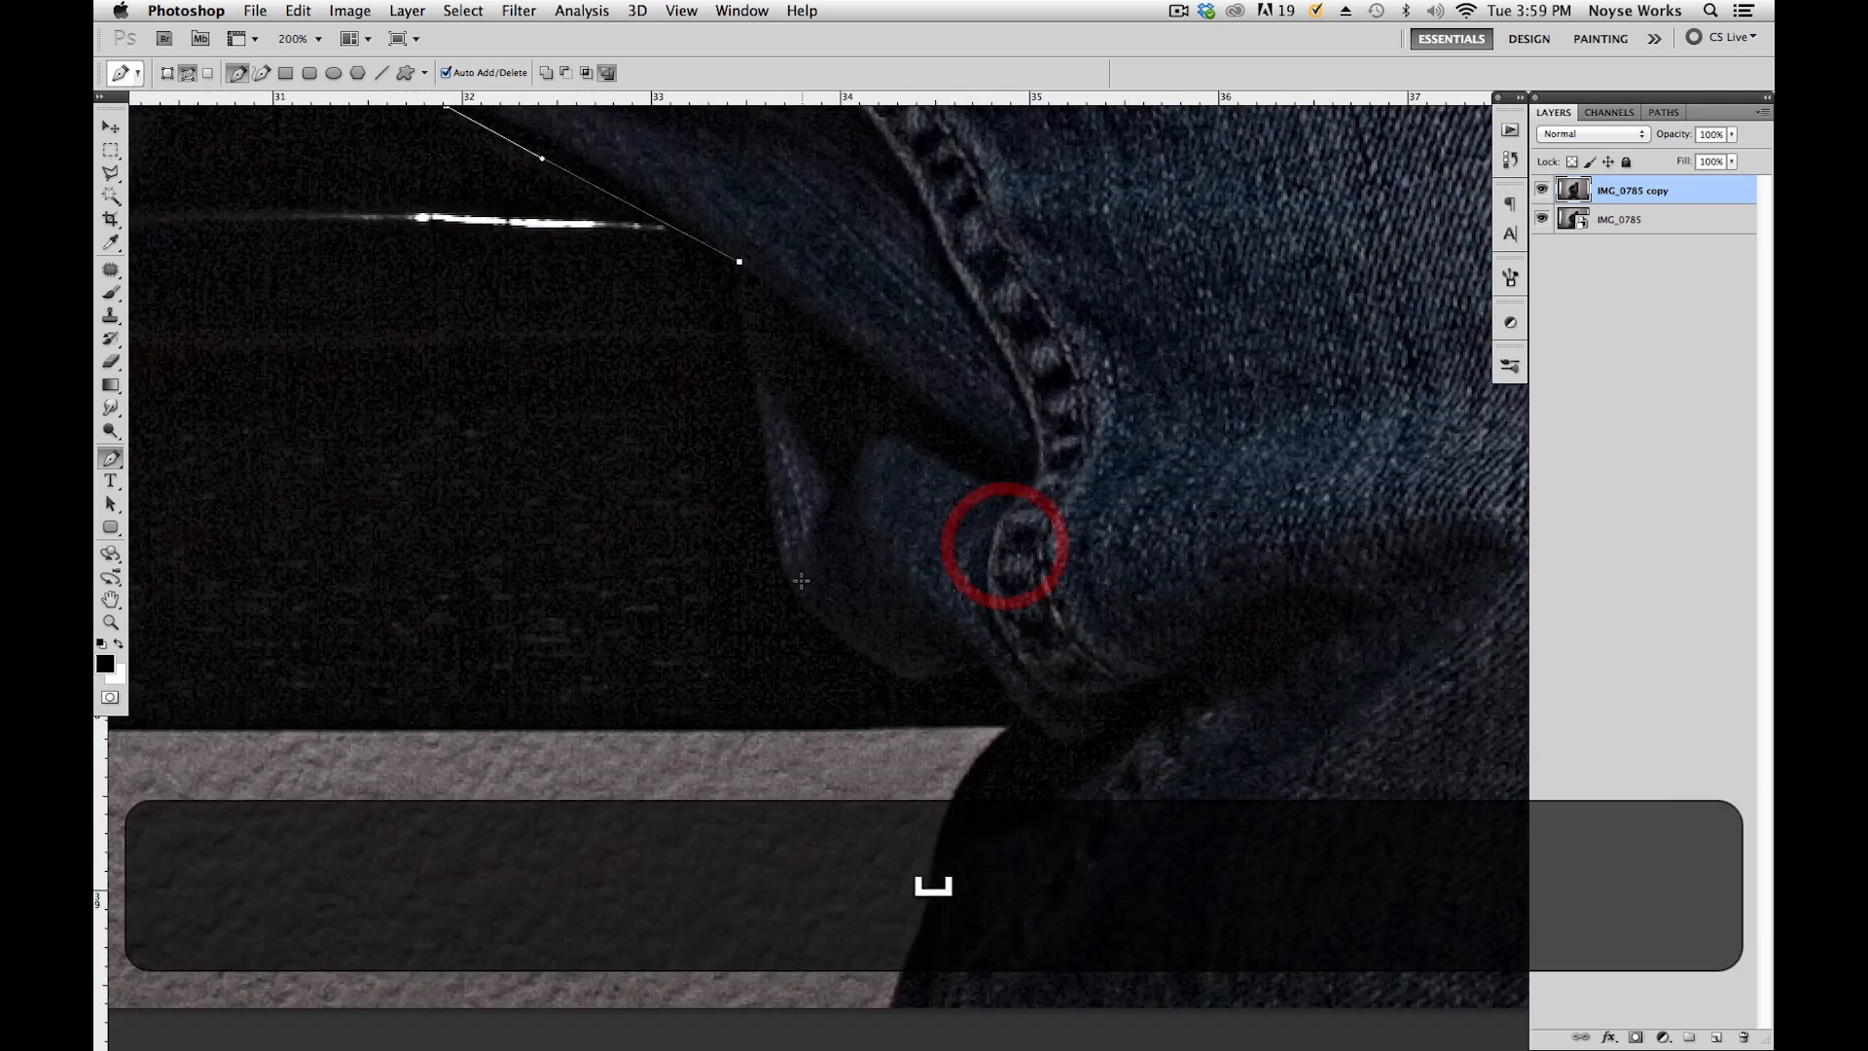
Trace around the loose denim fold of the opposite leg to where the seat meets the wall strip.
{"action": "left_click_drag", "start_coordinate": [789, 581], "coordinate": [821, 617]}
{"action": "left_click_drag", "start_coordinate": [905, 677], "coordinate": [995, 670]}
{"action": "left_click", "coordinate": [1024, 713]}
{"action": "key", "text": "space"}
{"action": "left_click_drag", "start_coordinate": [1119, 773], "coordinate": [1071, 659]}
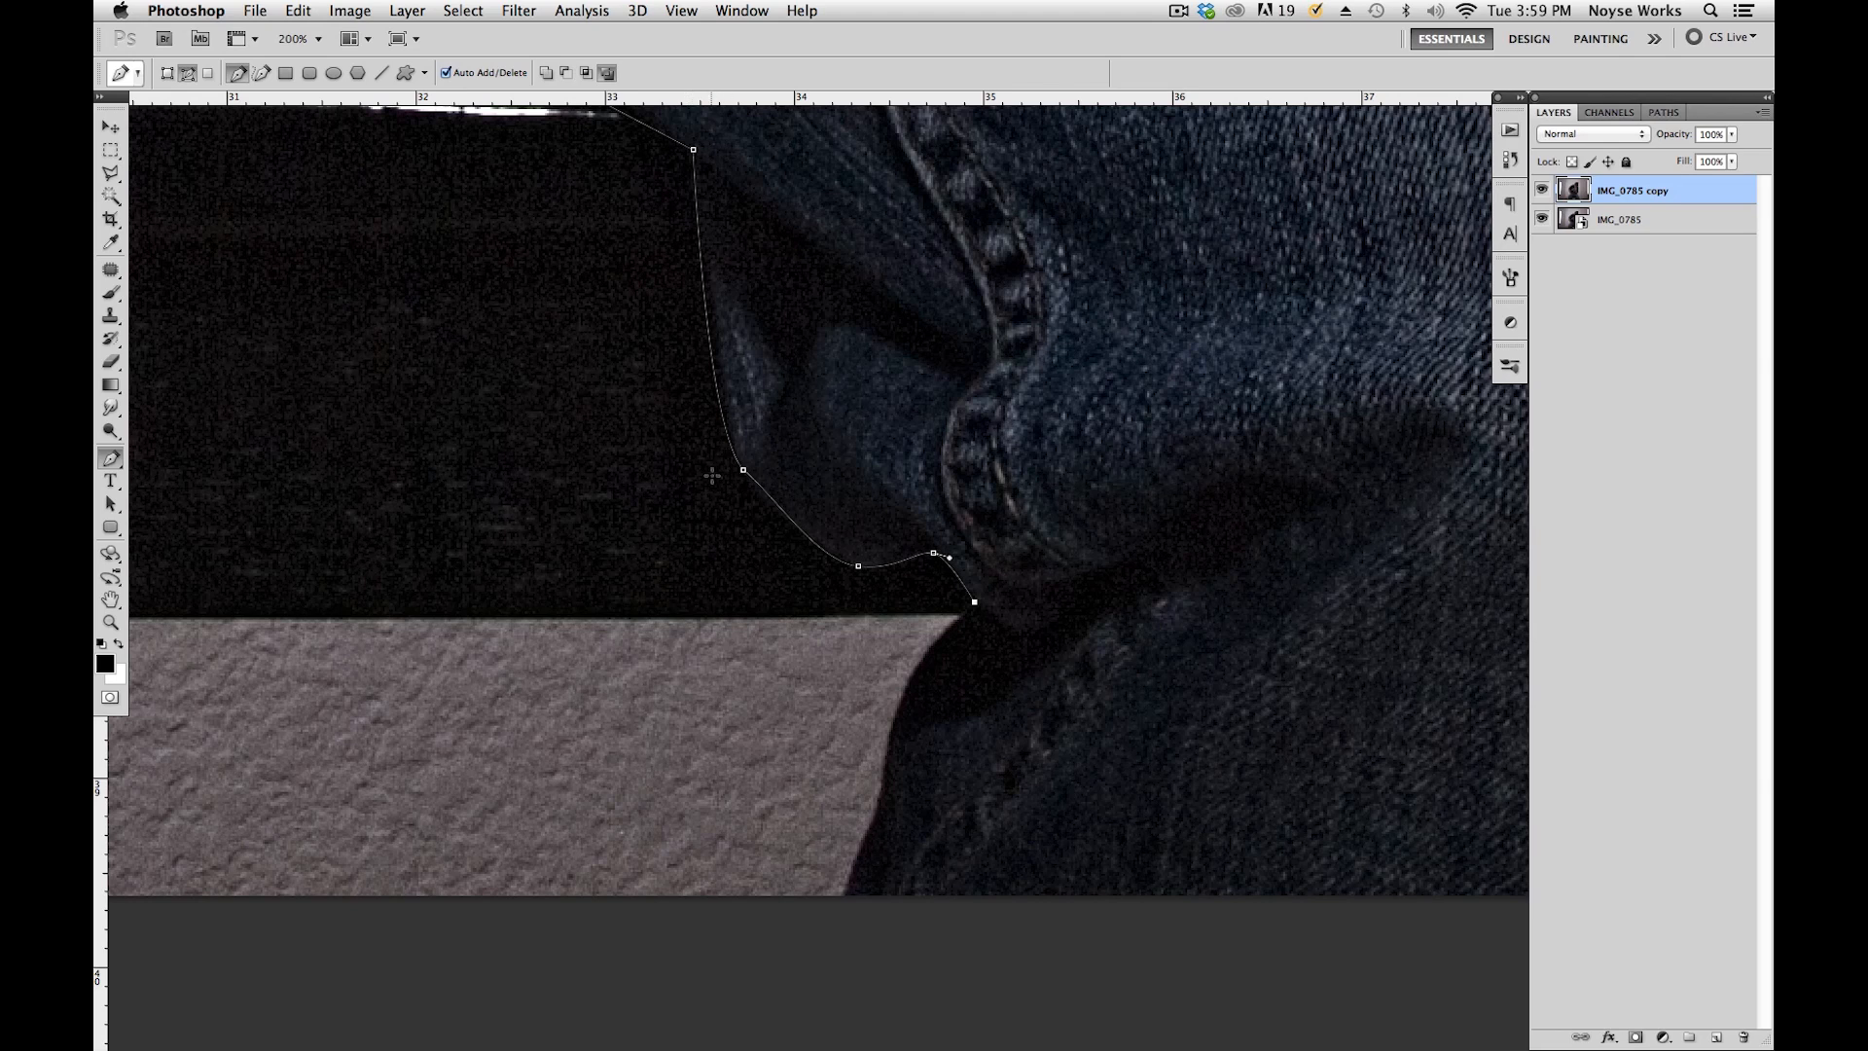
Trace the opposite leg's dark inner edge down to the photo's lower edge.
{"action": "key", "text": "space"}
{"action": "left_click_drag", "start_coordinate": [937, 721], "coordinate": [935, 543]}
{"action": "left_click_drag", "start_coordinate": [915, 615], "coordinate": [911, 634]}
{"action": "left_click_drag", "start_coordinate": [884, 708], "coordinate": [877, 741]}
Close the between-the-legs path below the photo's lower edge at its starting anchor.
{"action": "key", "text": "space"}
{"action": "left_click_drag", "start_coordinate": [887, 570], "coordinate": [988, 753]}
{"action": "left_click", "coordinate": [1042, 636]}
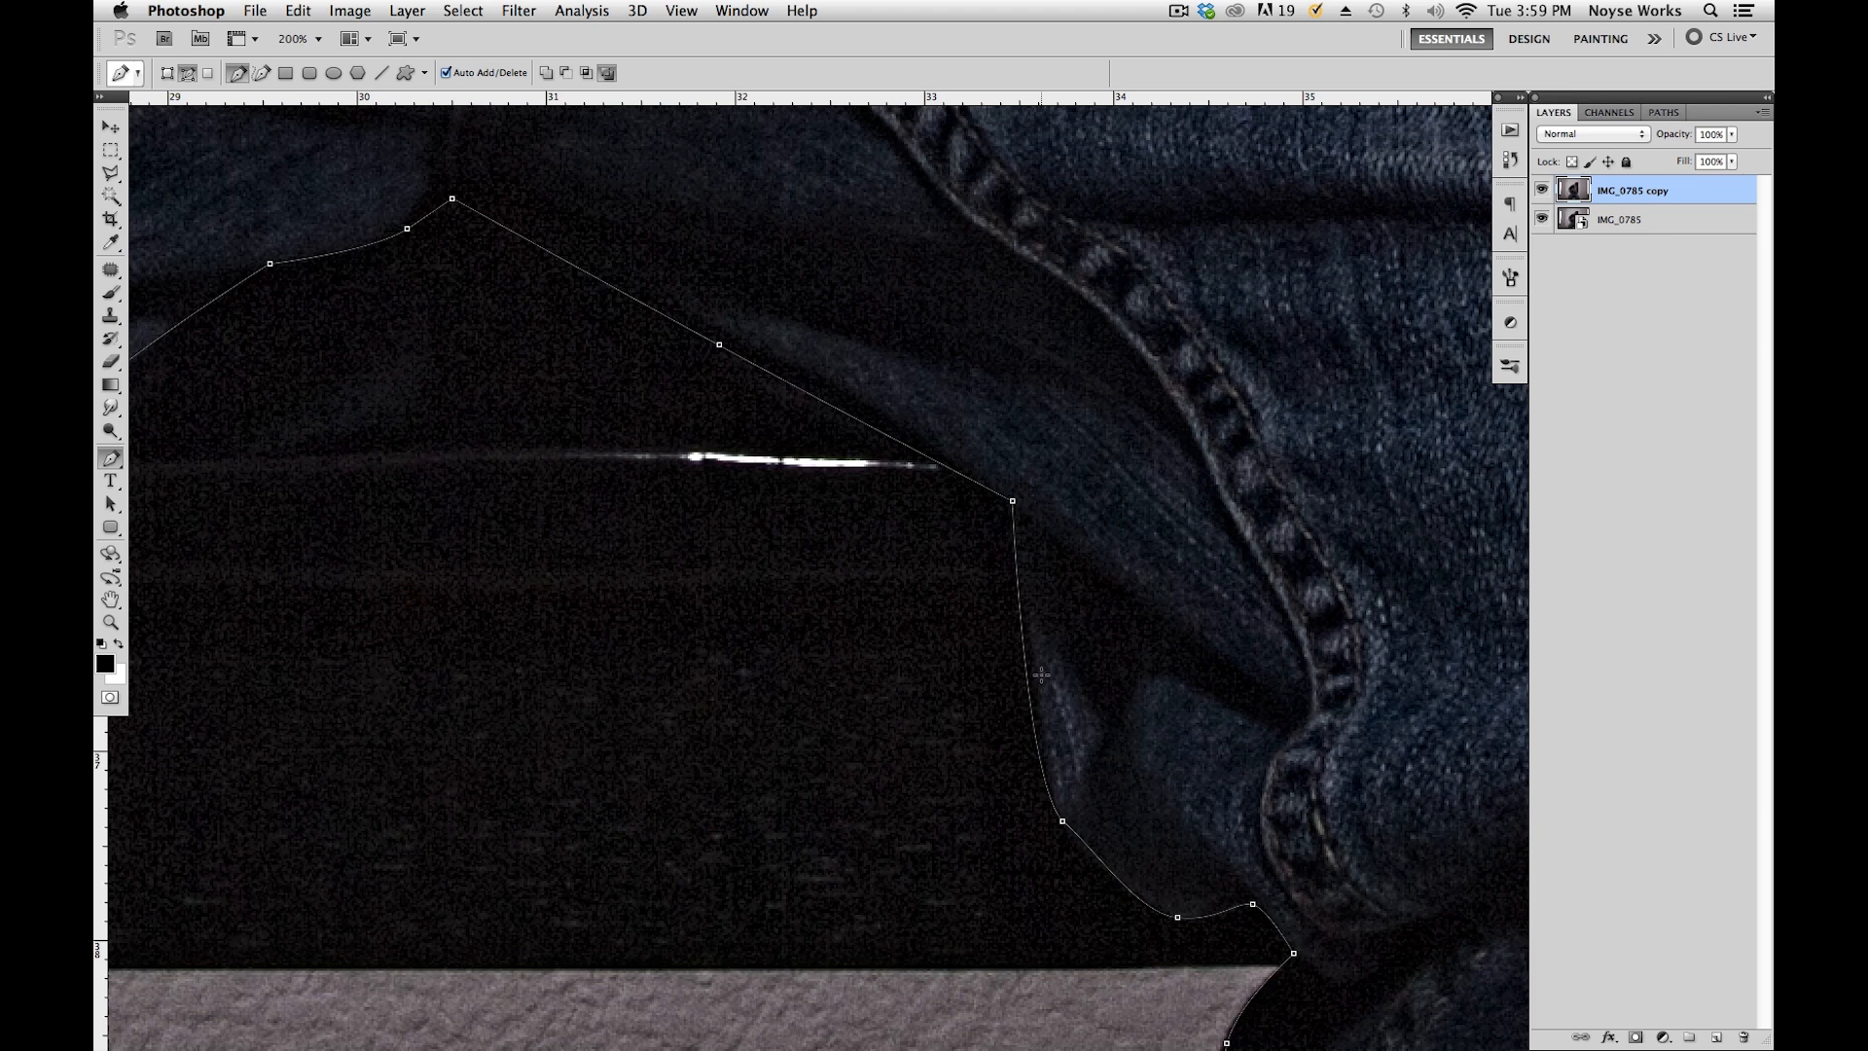
{"action": "key", "text": "space"}
{"action": "left_click_drag", "start_coordinate": [1043, 708], "coordinate": [1021, 555]}
{"action": "left_click_drag", "start_coordinate": [792, 610], "coordinate": [1022, 572]}
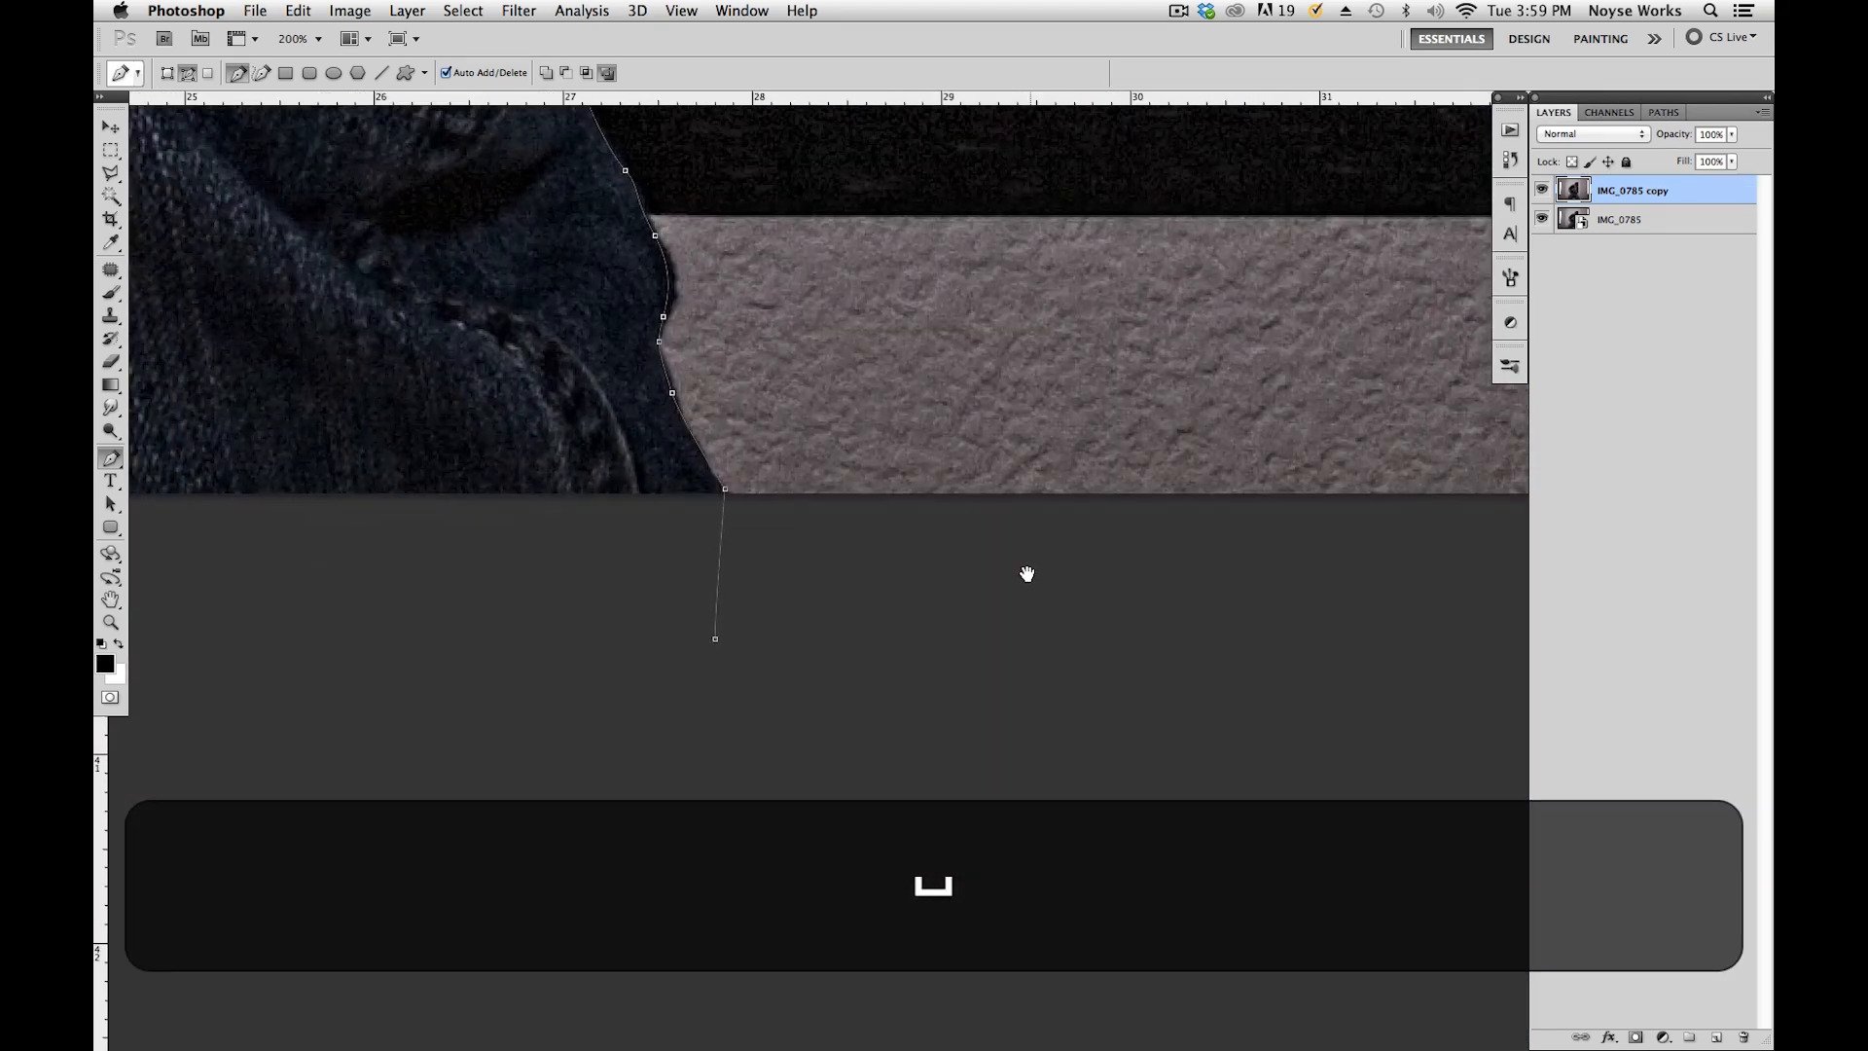
{"action": "key", "text": "space"}
{"action": "left_click_drag", "start_coordinate": [897, 555], "coordinate": [901, 542]}
Examine the traced paths across the whole figure.
{"action": "key", "text": "super+minus"}
{"action": "key", "text": "super+minus"}
{"action": "key", "text": "super+minus"}
{"action": "key", "text": "super+minus"}
{"action": "key", "text": "super+minus"}
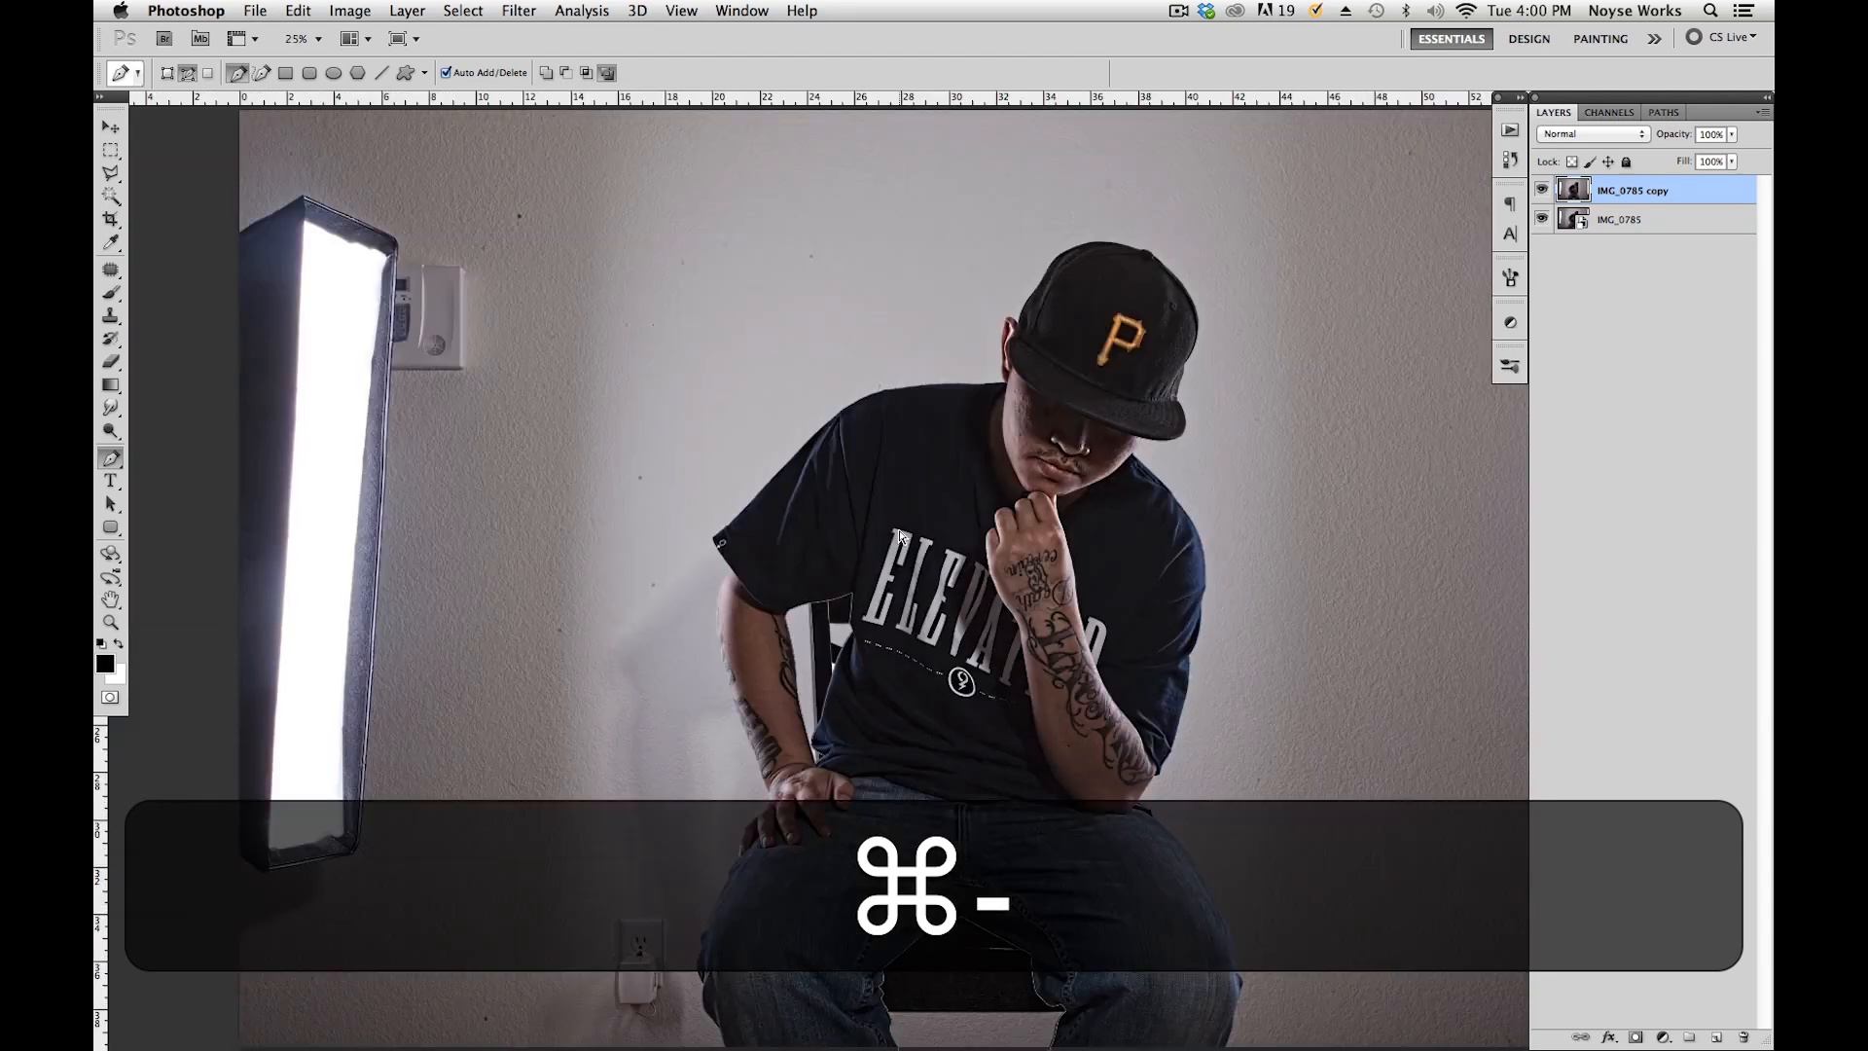
{"action": "key", "text": "super+equal"}
{"action": "key", "text": "super+minus"}
{"action": "key", "text": "super+space"}
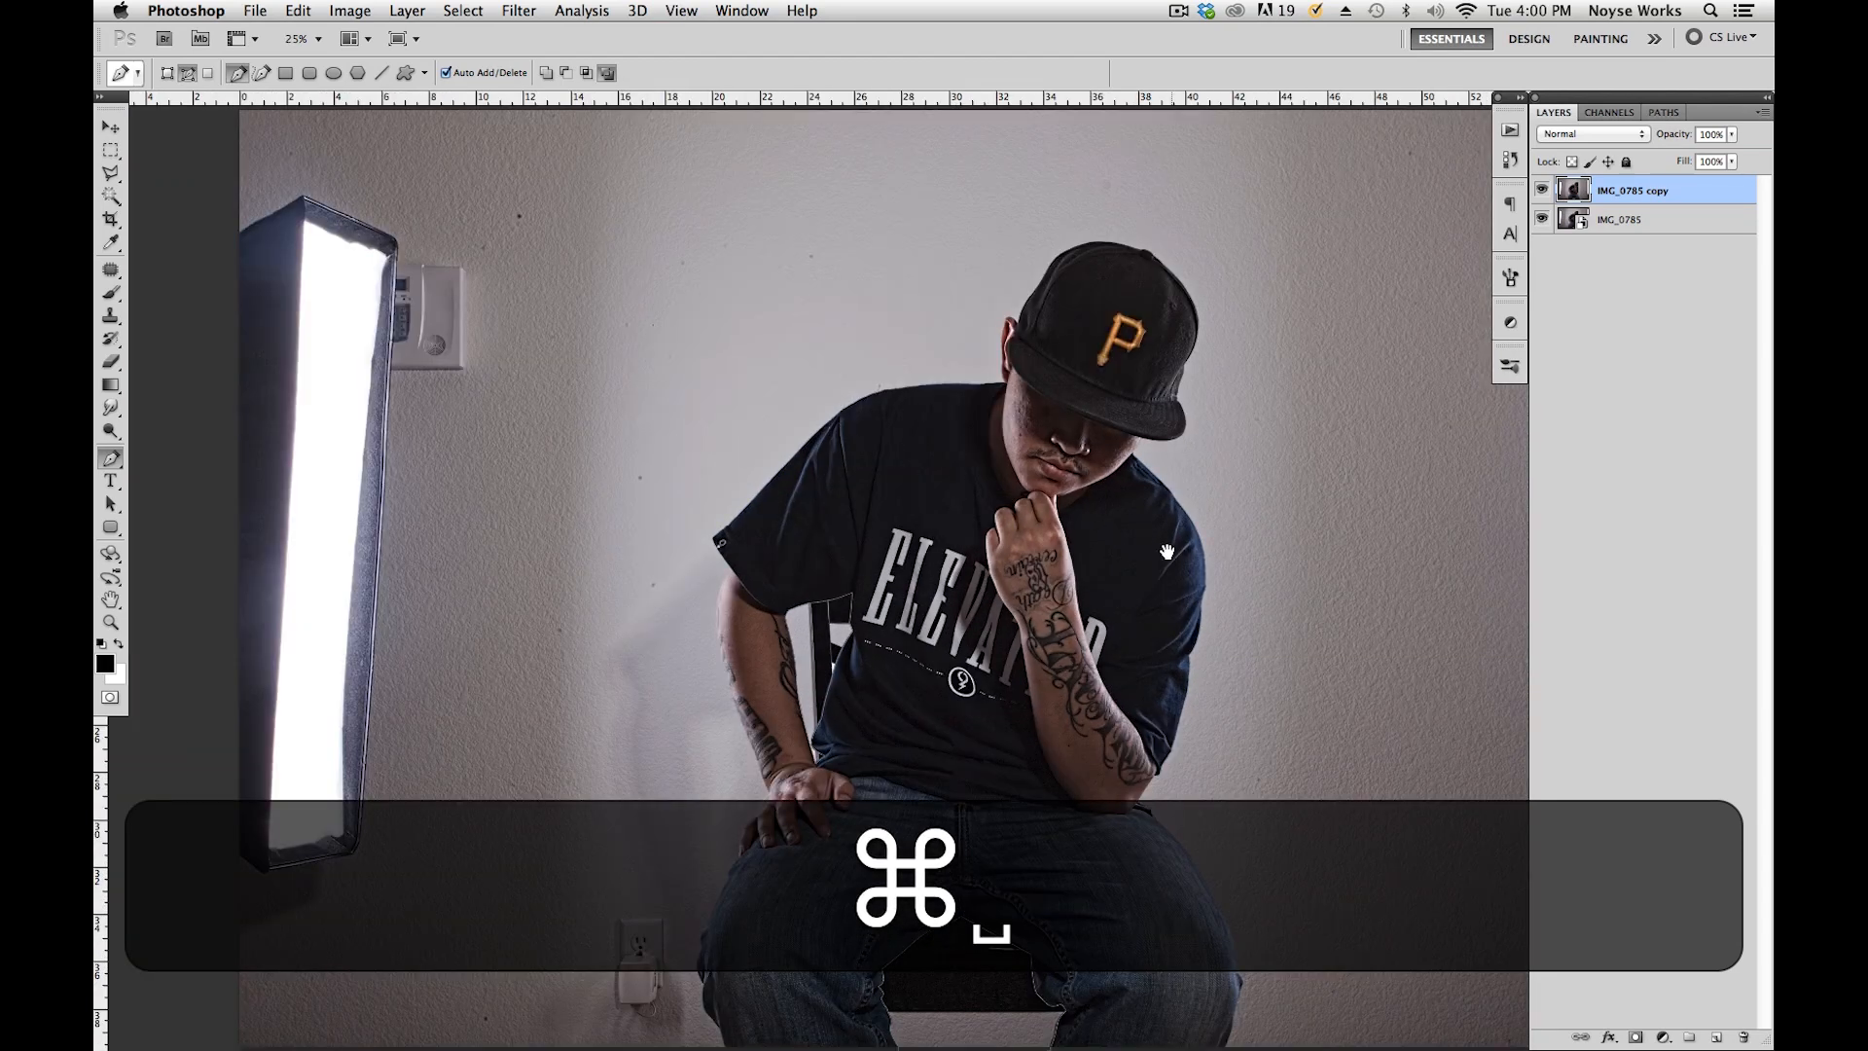
{"action": "left_click_drag", "start_coordinate": [1252, 695], "coordinate": [1206, 505]}
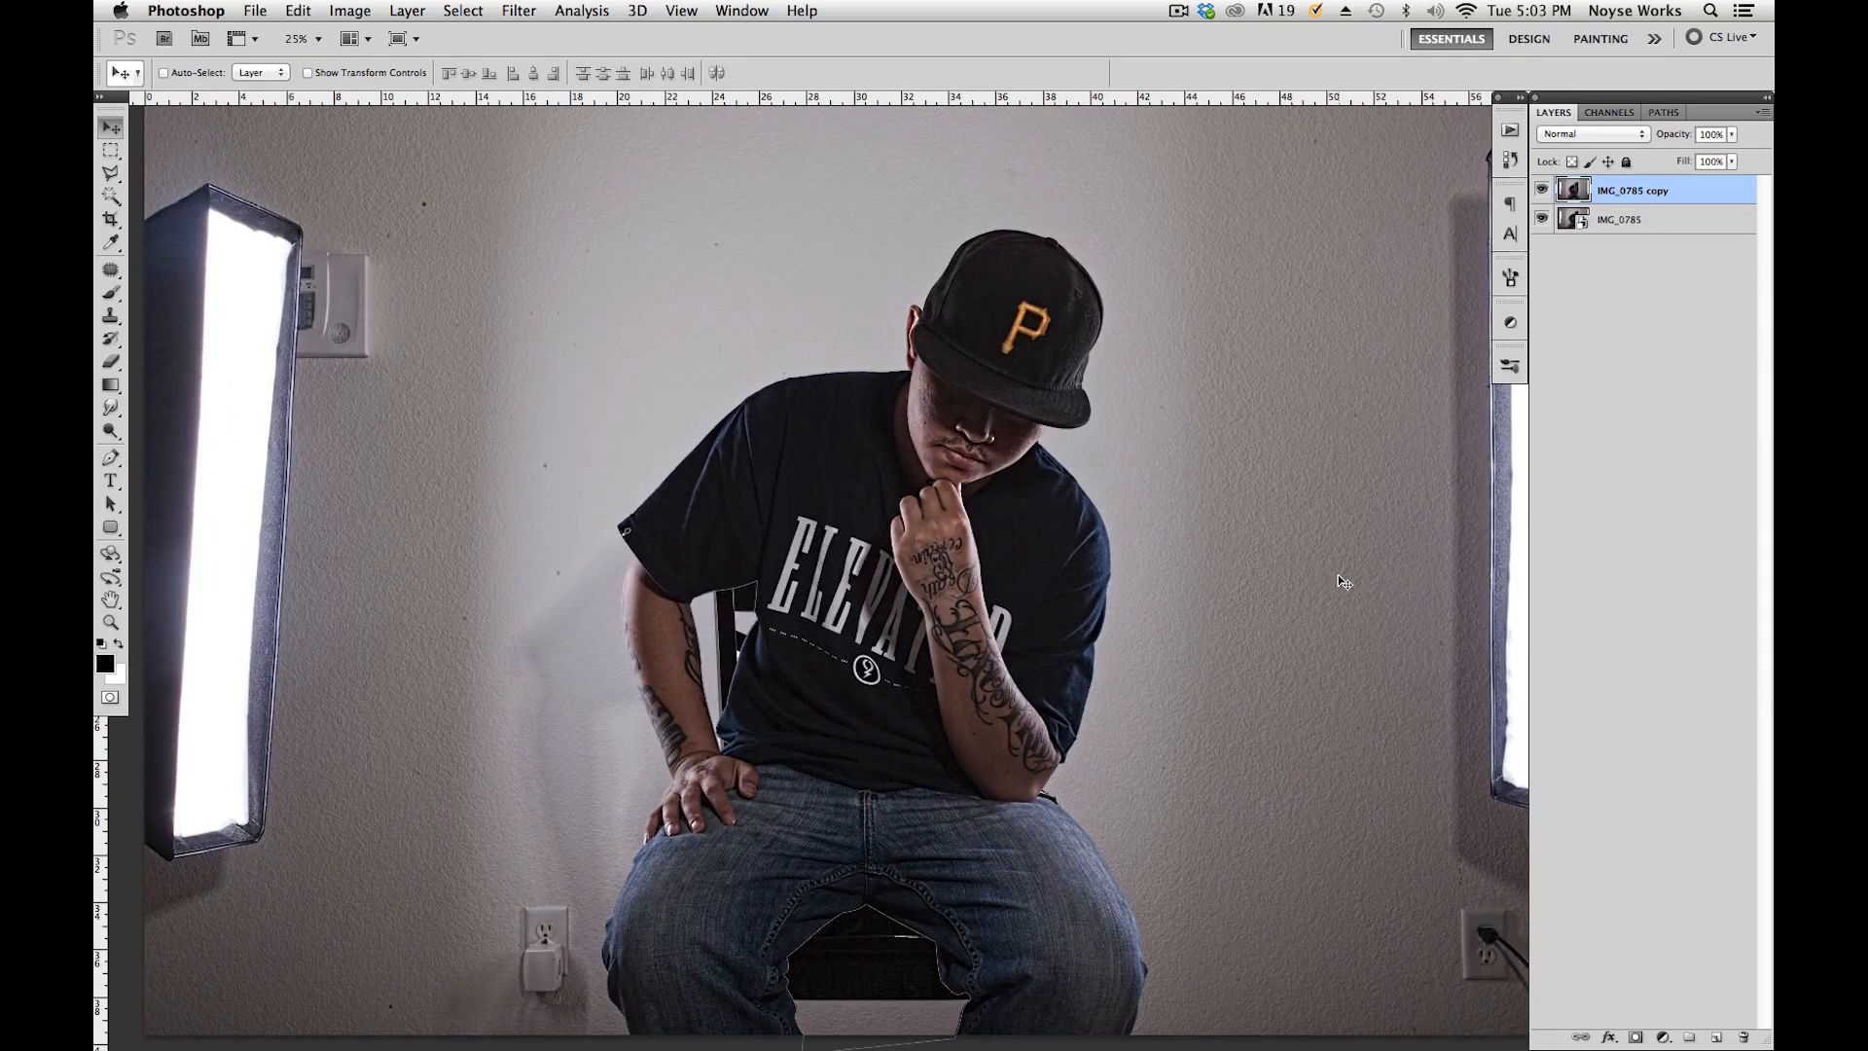
Trace the outer edge of the ear with the Pen tool from the lobe up to where it meets the cap.
{"action": "key", "text": "p"}
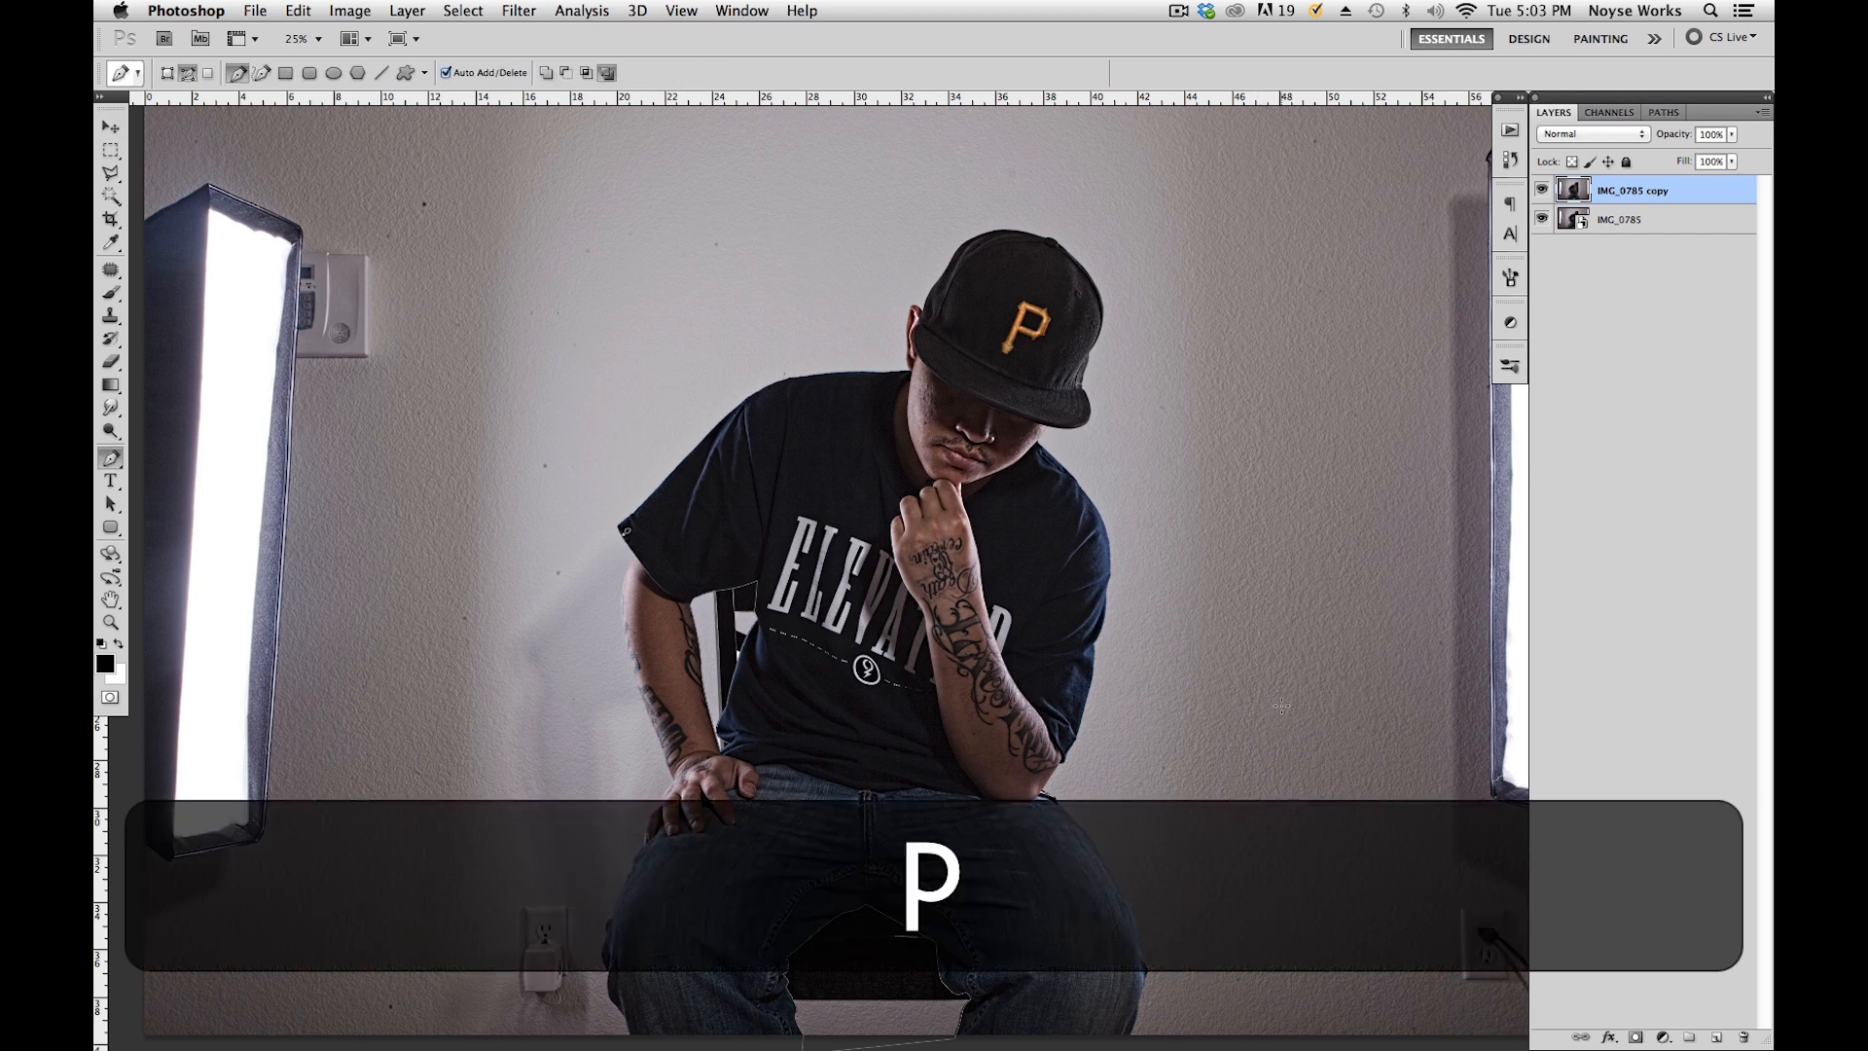
{"action": "key", "text": "super+equal"}
{"action": "key", "text": "super+equal"}
{"action": "key", "text": "super+equal"}
{"action": "key", "text": "super+equal"}
{"action": "key", "text": "super+equal"}
{"action": "key", "text": "super+equal"}
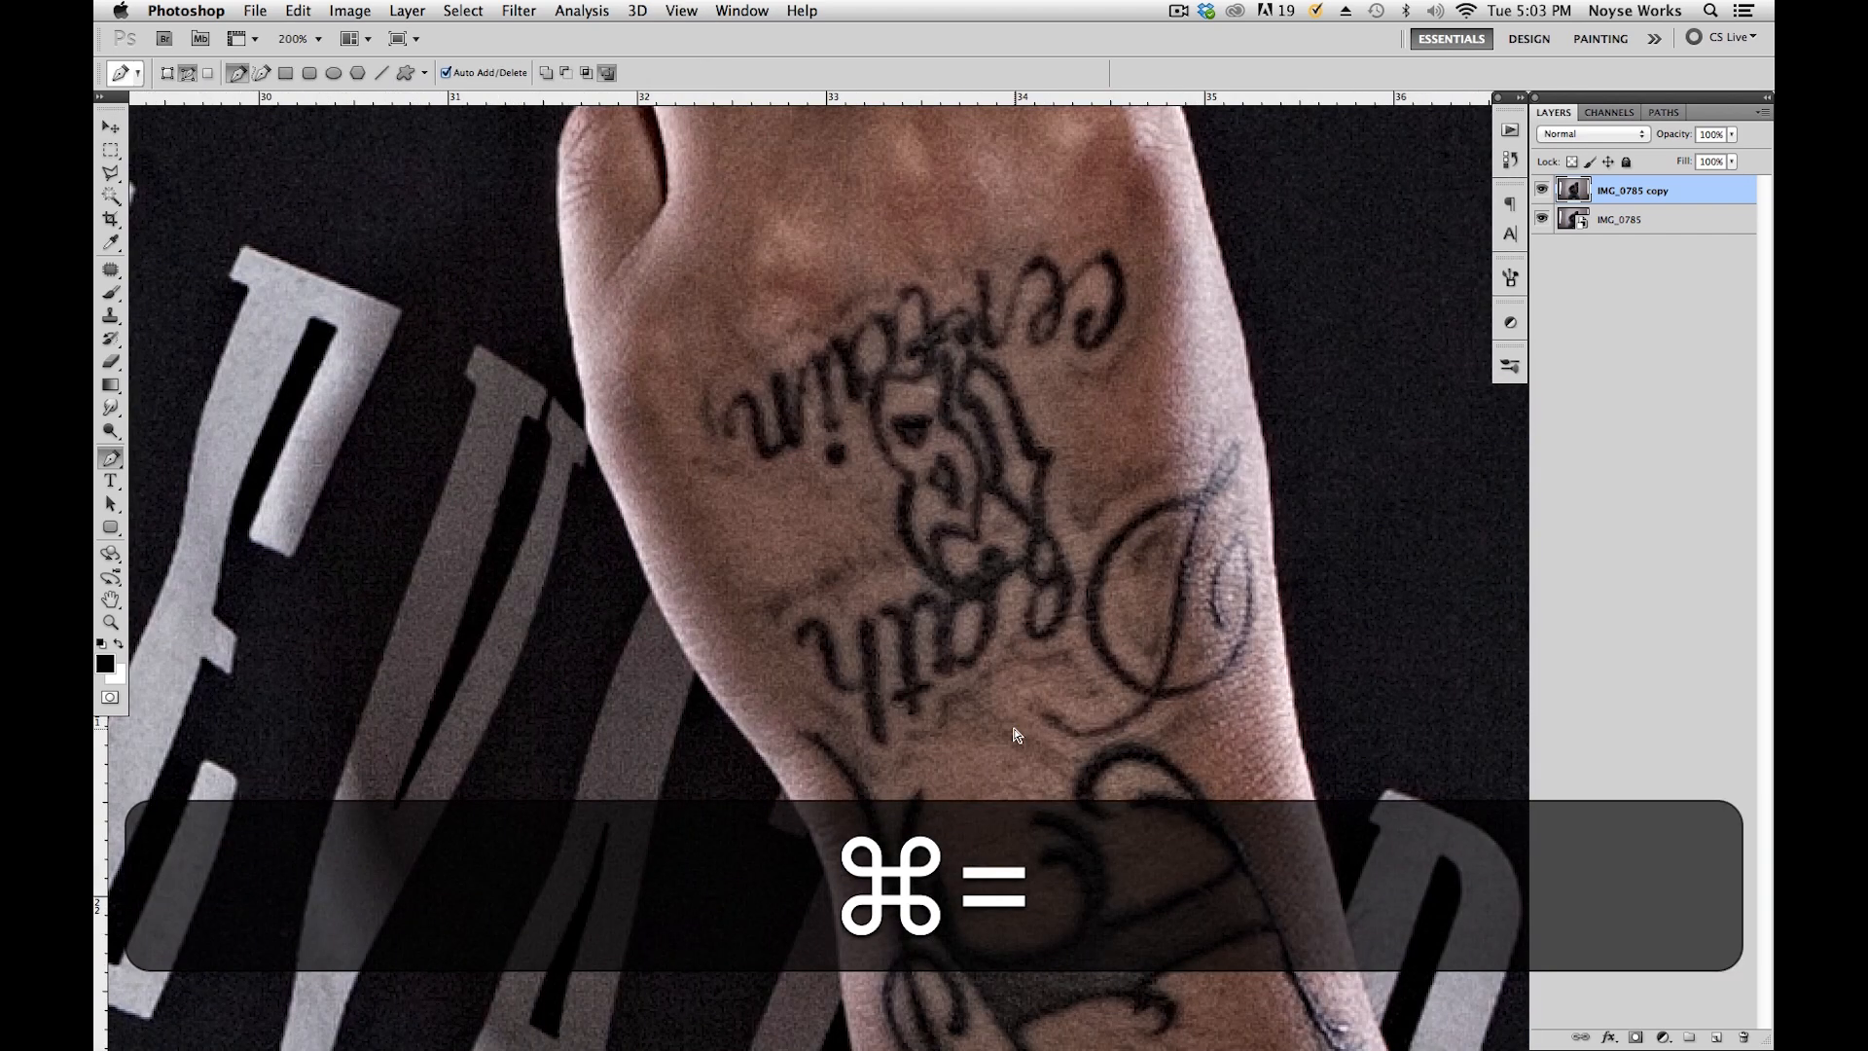
{"action": "key", "text": "super+space"}
{"action": "left_click_drag", "start_coordinate": [1274, 146], "coordinate": [1226, 1012]}
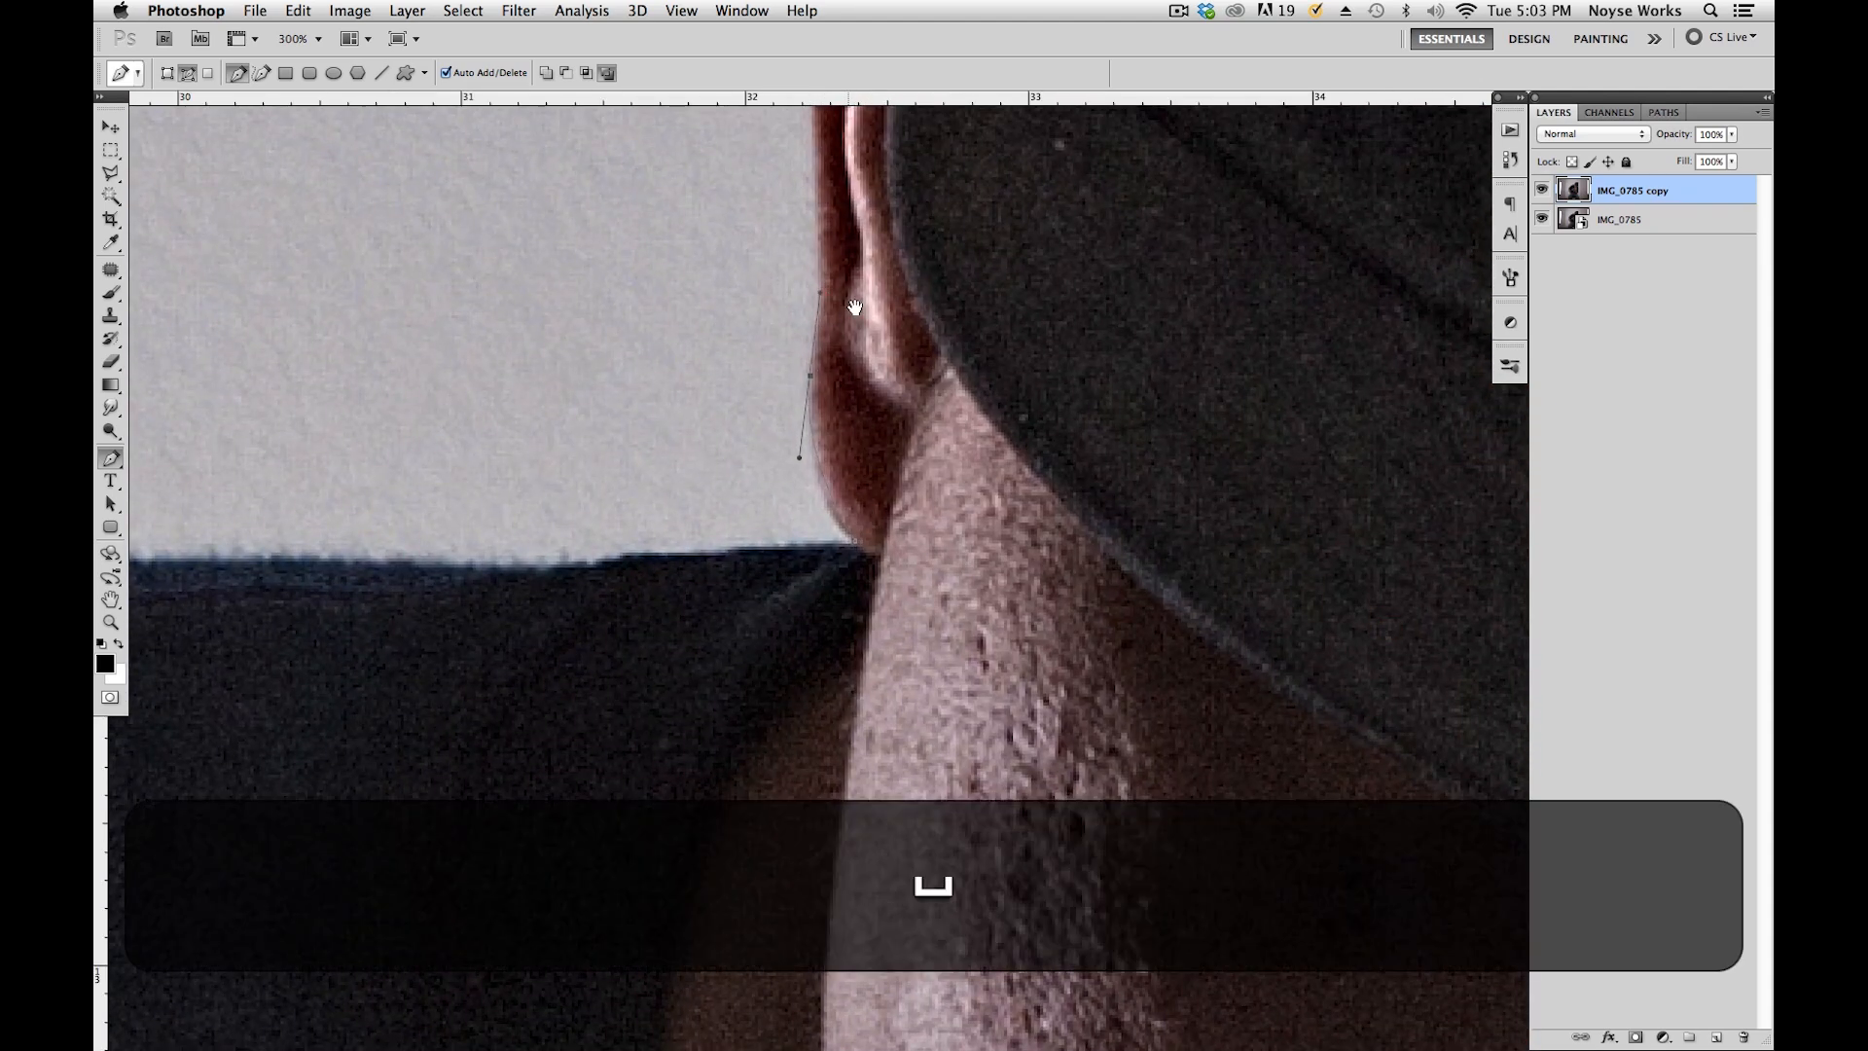
{"action": "left_click_drag", "start_coordinate": [823, 300], "coordinate": [817, 776]}
{"action": "left_click", "coordinate": [796, 611]}
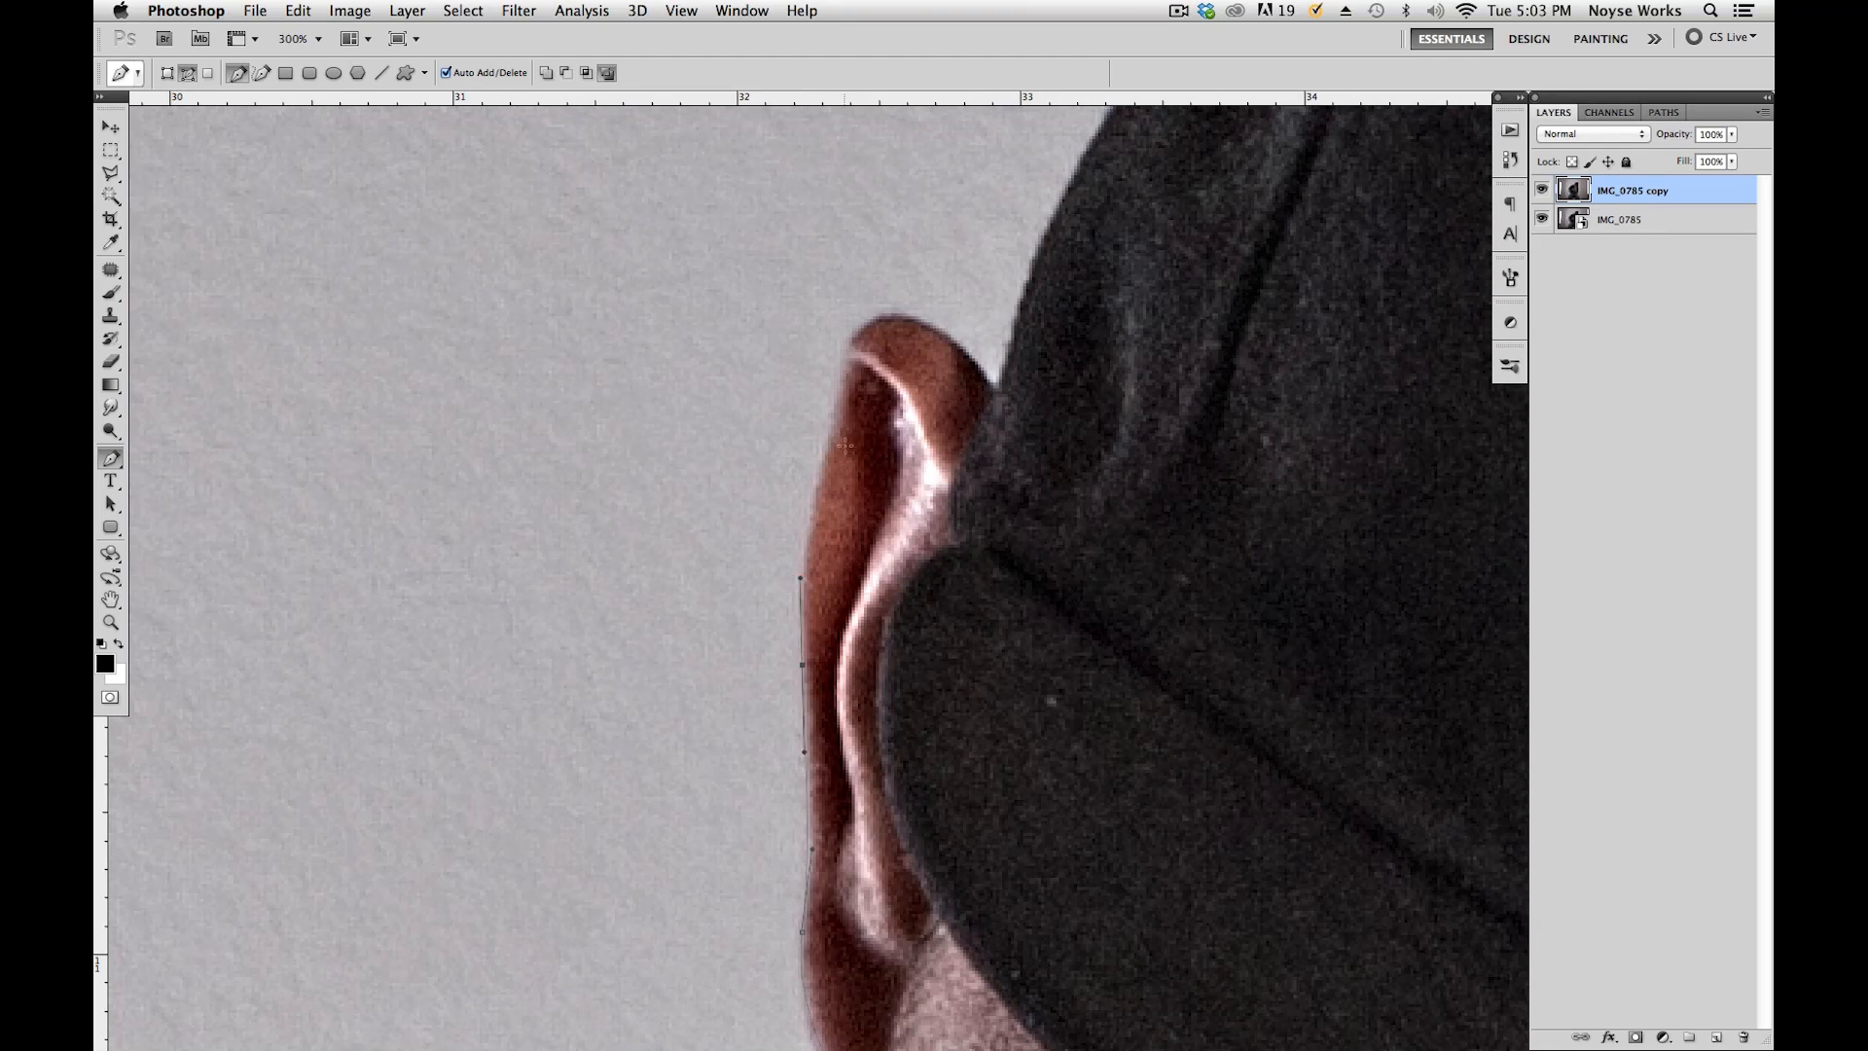
{"action": "left_click_drag", "start_coordinate": [994, 390], "coordinate": [651, 728]}
Trace the cap's outline from the ear up over the crown to the button with curved anchors.
{"action": "left_click", "coordinate": [688, 597]}
{"action": "left_click", "coordinate": [724, 541]}
{"action": "left_click", "coordinate": [765, 478]}
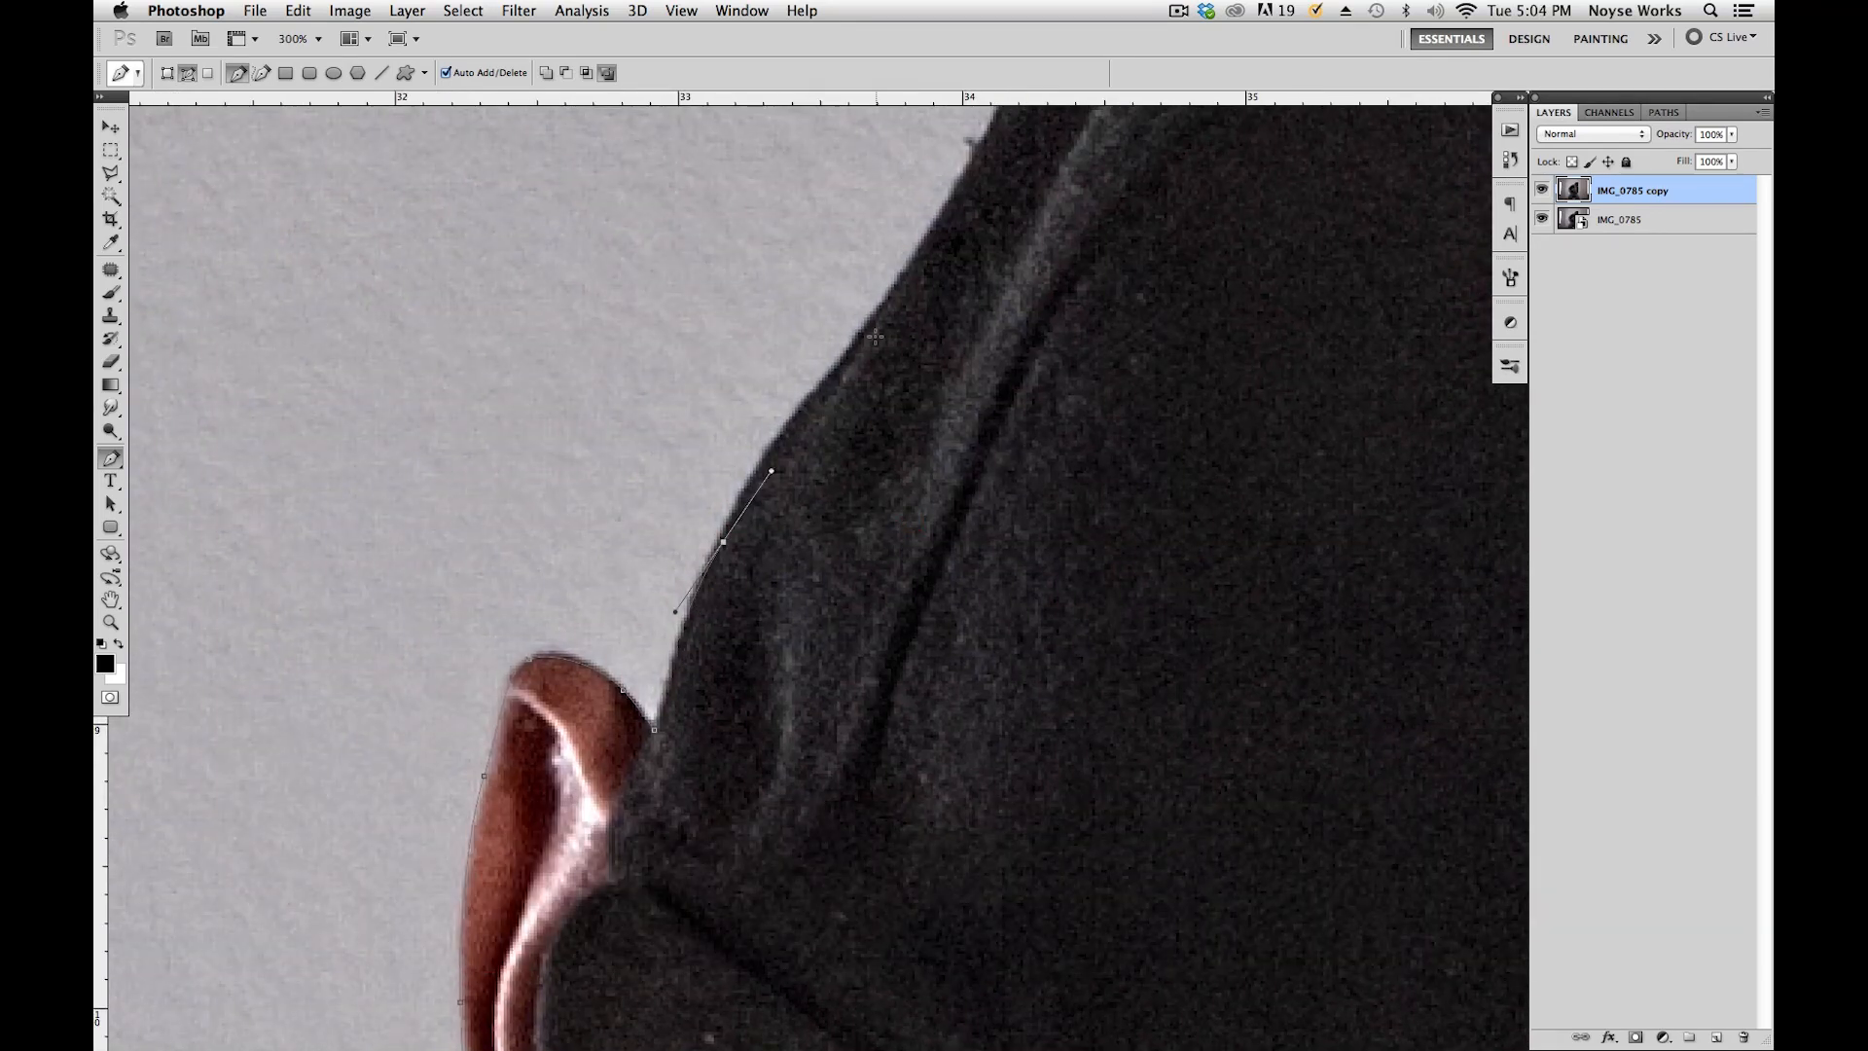
{"action": "left_click_drag", "start_coordinate": [918, 269], "coordinate": [665, 699]}
{"action": "left_click_drag", "start_coordinate": [819, 430], "coordinate": [854, 375]}
{"action": "left_click_drag", "start_coordinate": [1173, 217], "coordinate": [1326, 179]}
{"action": "left_click_drag", "start_coordinate": [1459, 203], "coordinate": [1015, 324]}
{"action": "left_click_drag", "start_coordinate": [1235, 340], "coordinate": [1391, 392]}
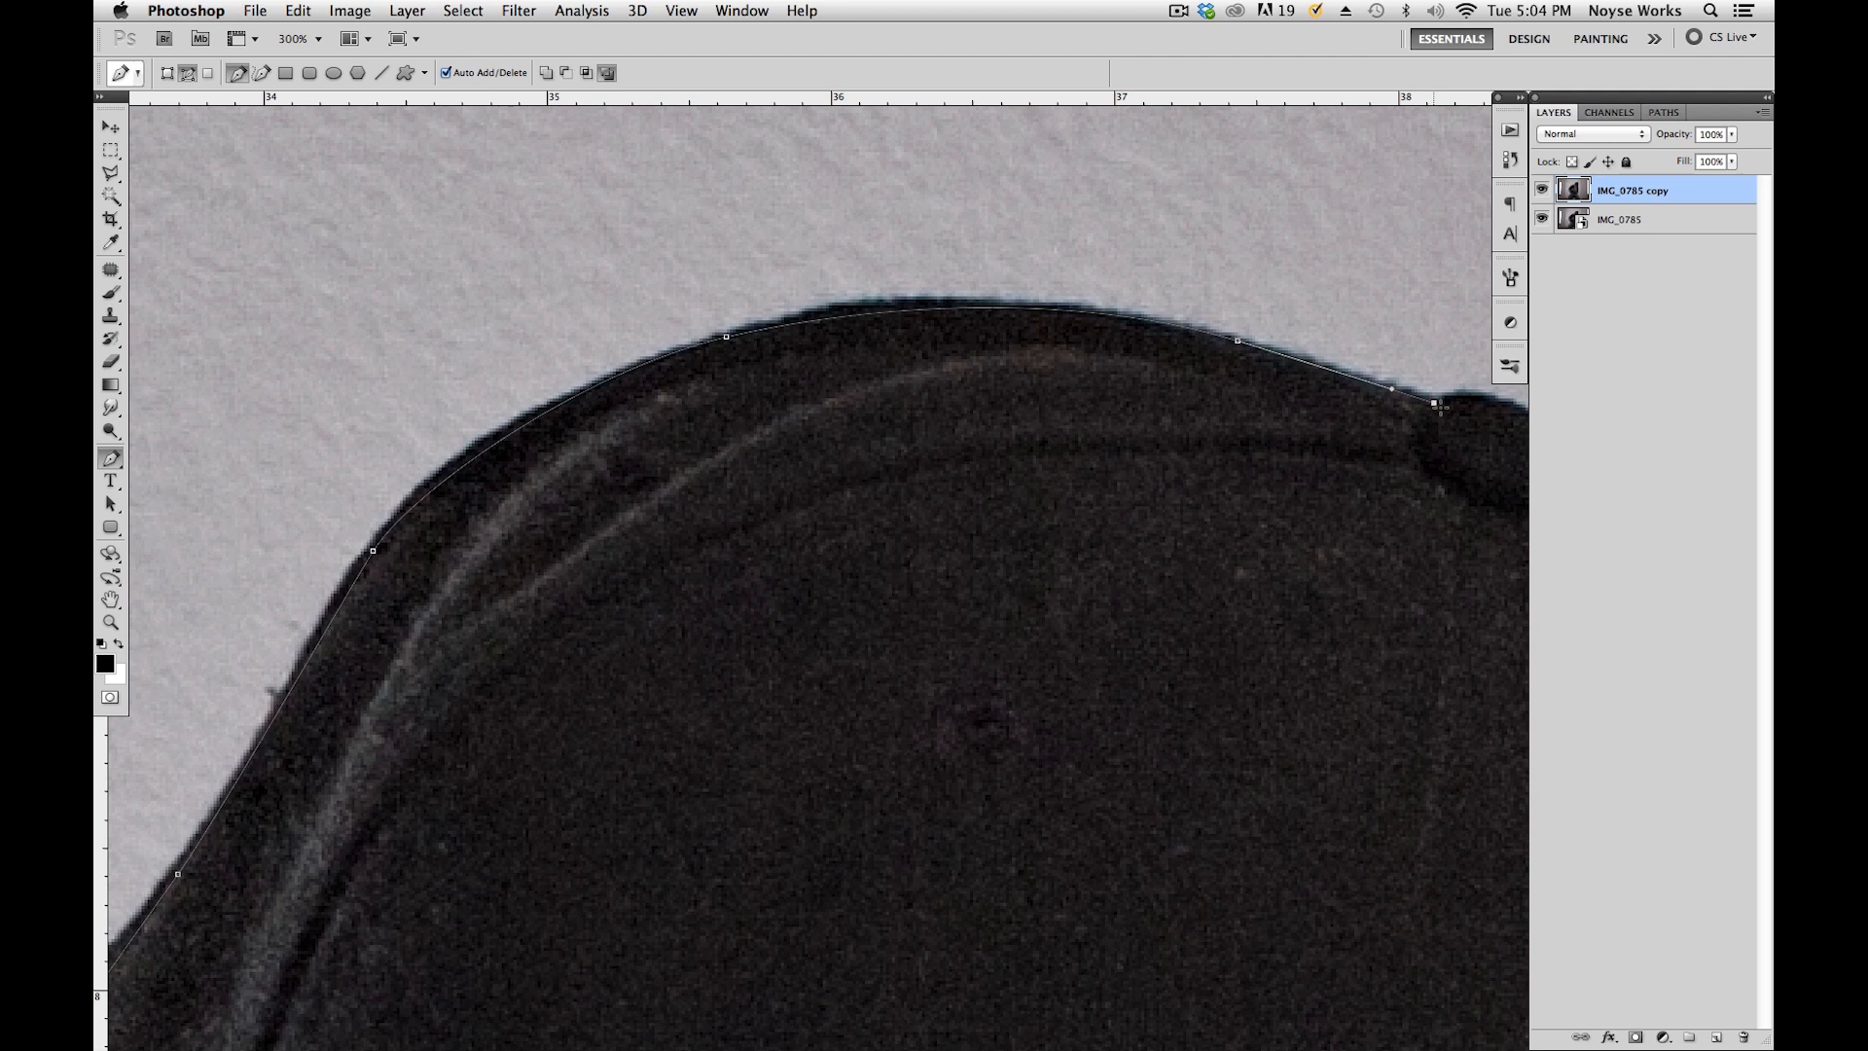
Trace the cap's outline from the button down its front to where the crown meets the brim.
{"action": "left_click_drag", "start_coordinate": [1480, 446], "coordinate": [1163, 417]}
{"action": "left_click_drag", "start_coordinate": [919, 478], "coordinate": [884, 447]}
{"action": "left_click_drag", "start_coordinate": [1159, 786], "coordinate": [1168, 695]}
{"action": "left_click_drag", "start_coordinate": [1103, 567], "coordinate": [999, 92]}
{"action": "left_click_drag", "start_coordinate": [1134, 597], "coordinate": [1114, 786]}
{"action": "left_click_drag", "start_coordinate": [1179, 938], "coordinate": [1207, 558]}
{"action": "left_click", "coordinate": [992, 613]}
{"action": "left_click_drag", "start_coordinate": [1010, 893], "coordinate": [1028, 574]}
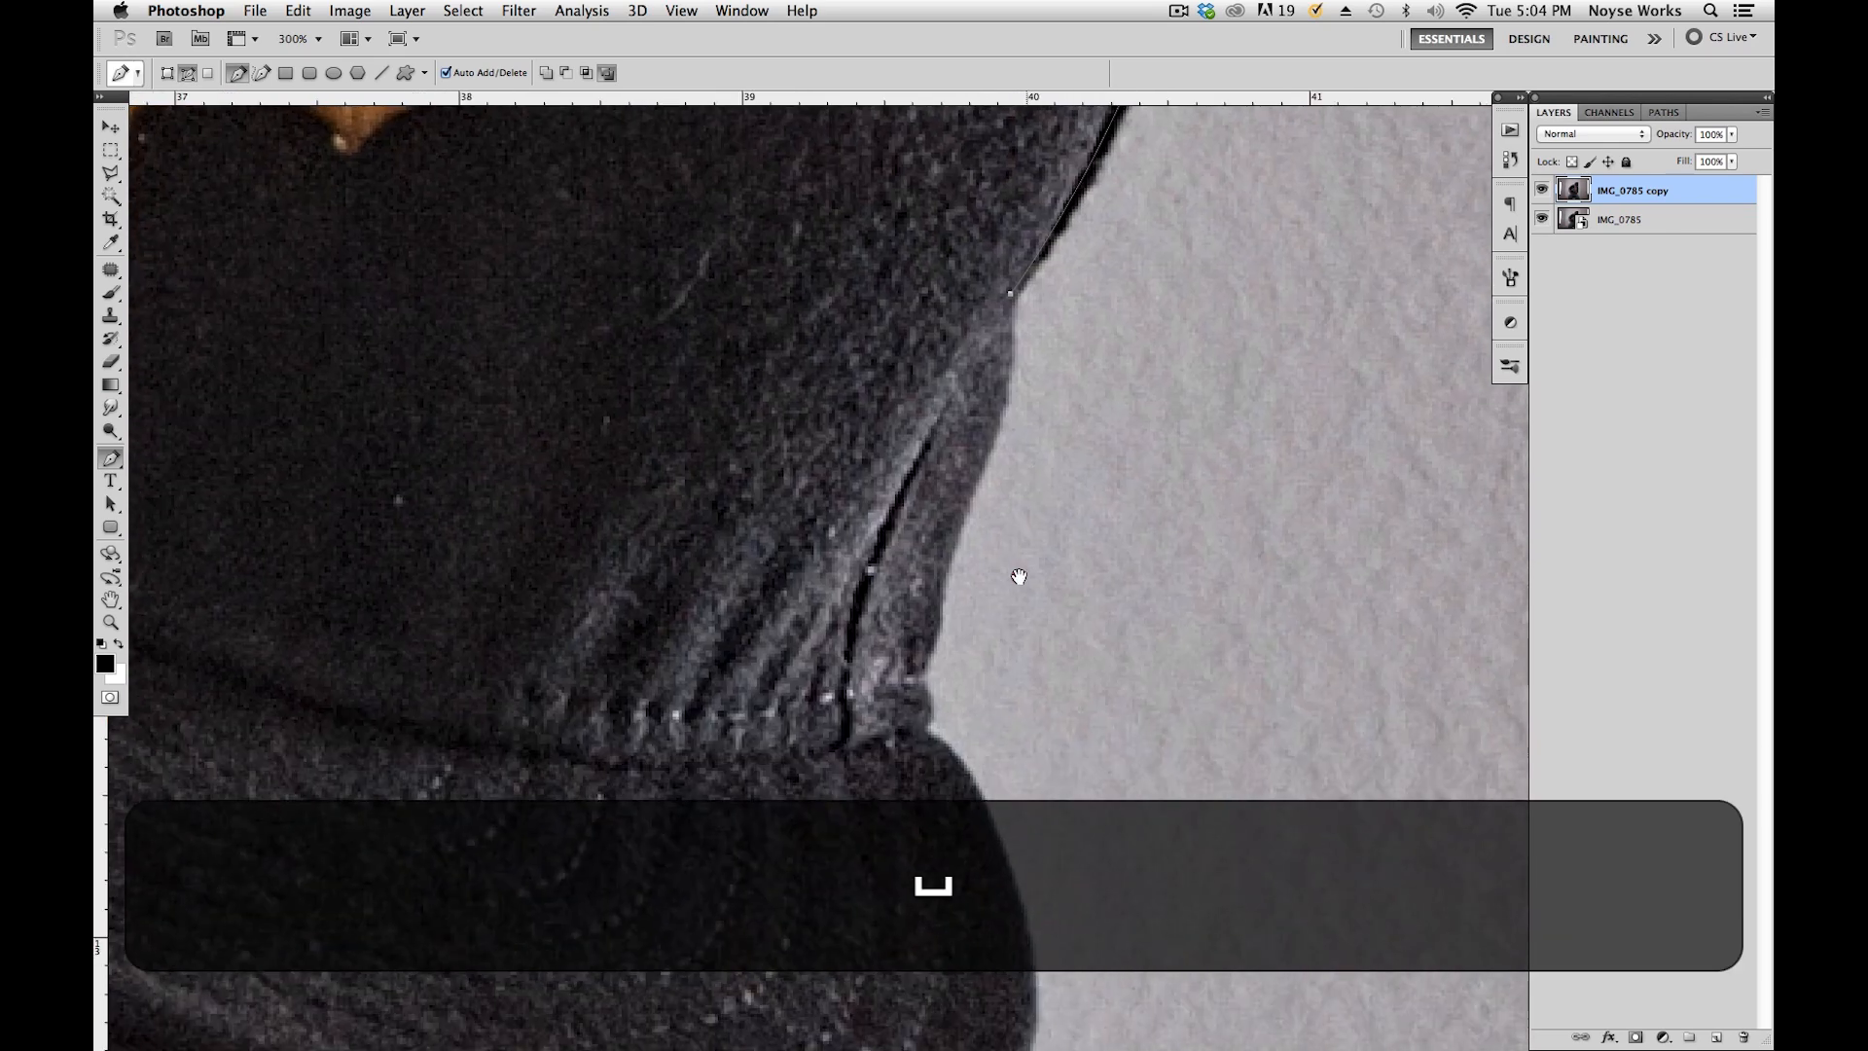
{"action": "left_click_drag", "start_coordinate": [988, 451], "coordinate": [958, 512]}
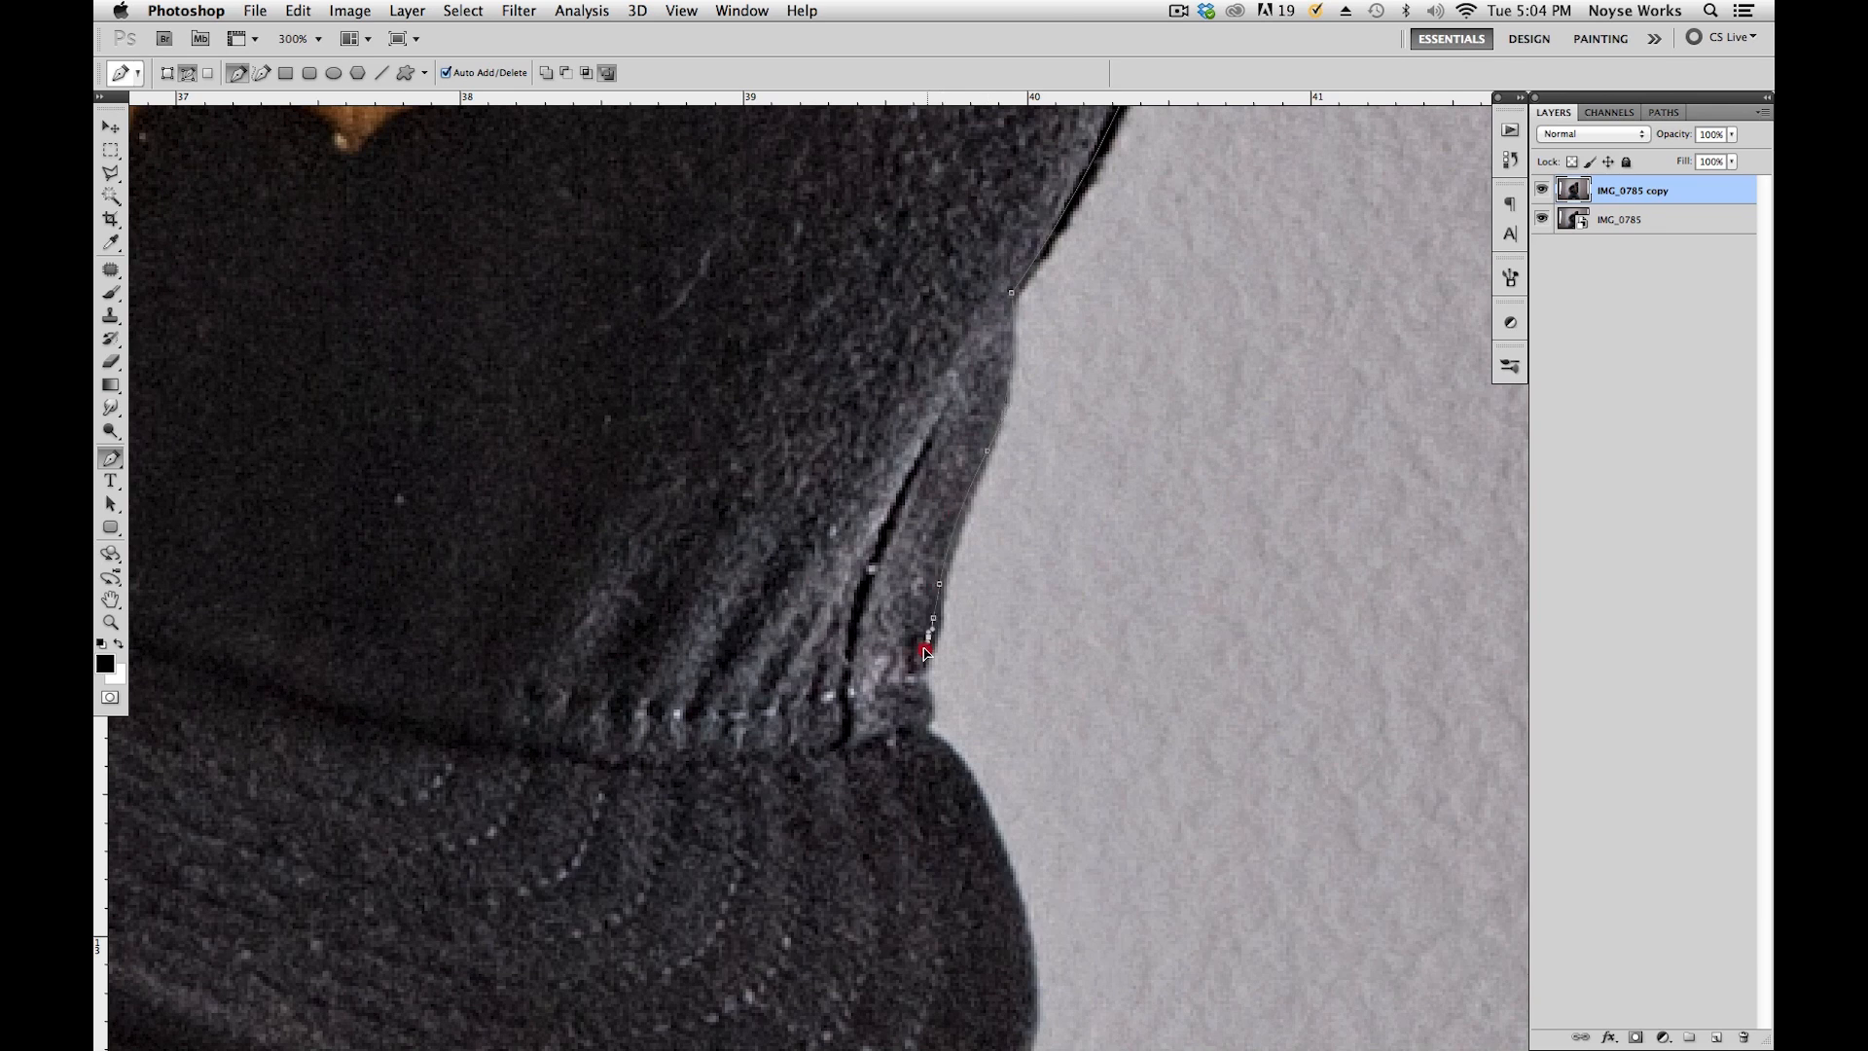
{"action": "left_click_drag", "start_coordinate": [925, 727], "coordinate": [943, 676]}
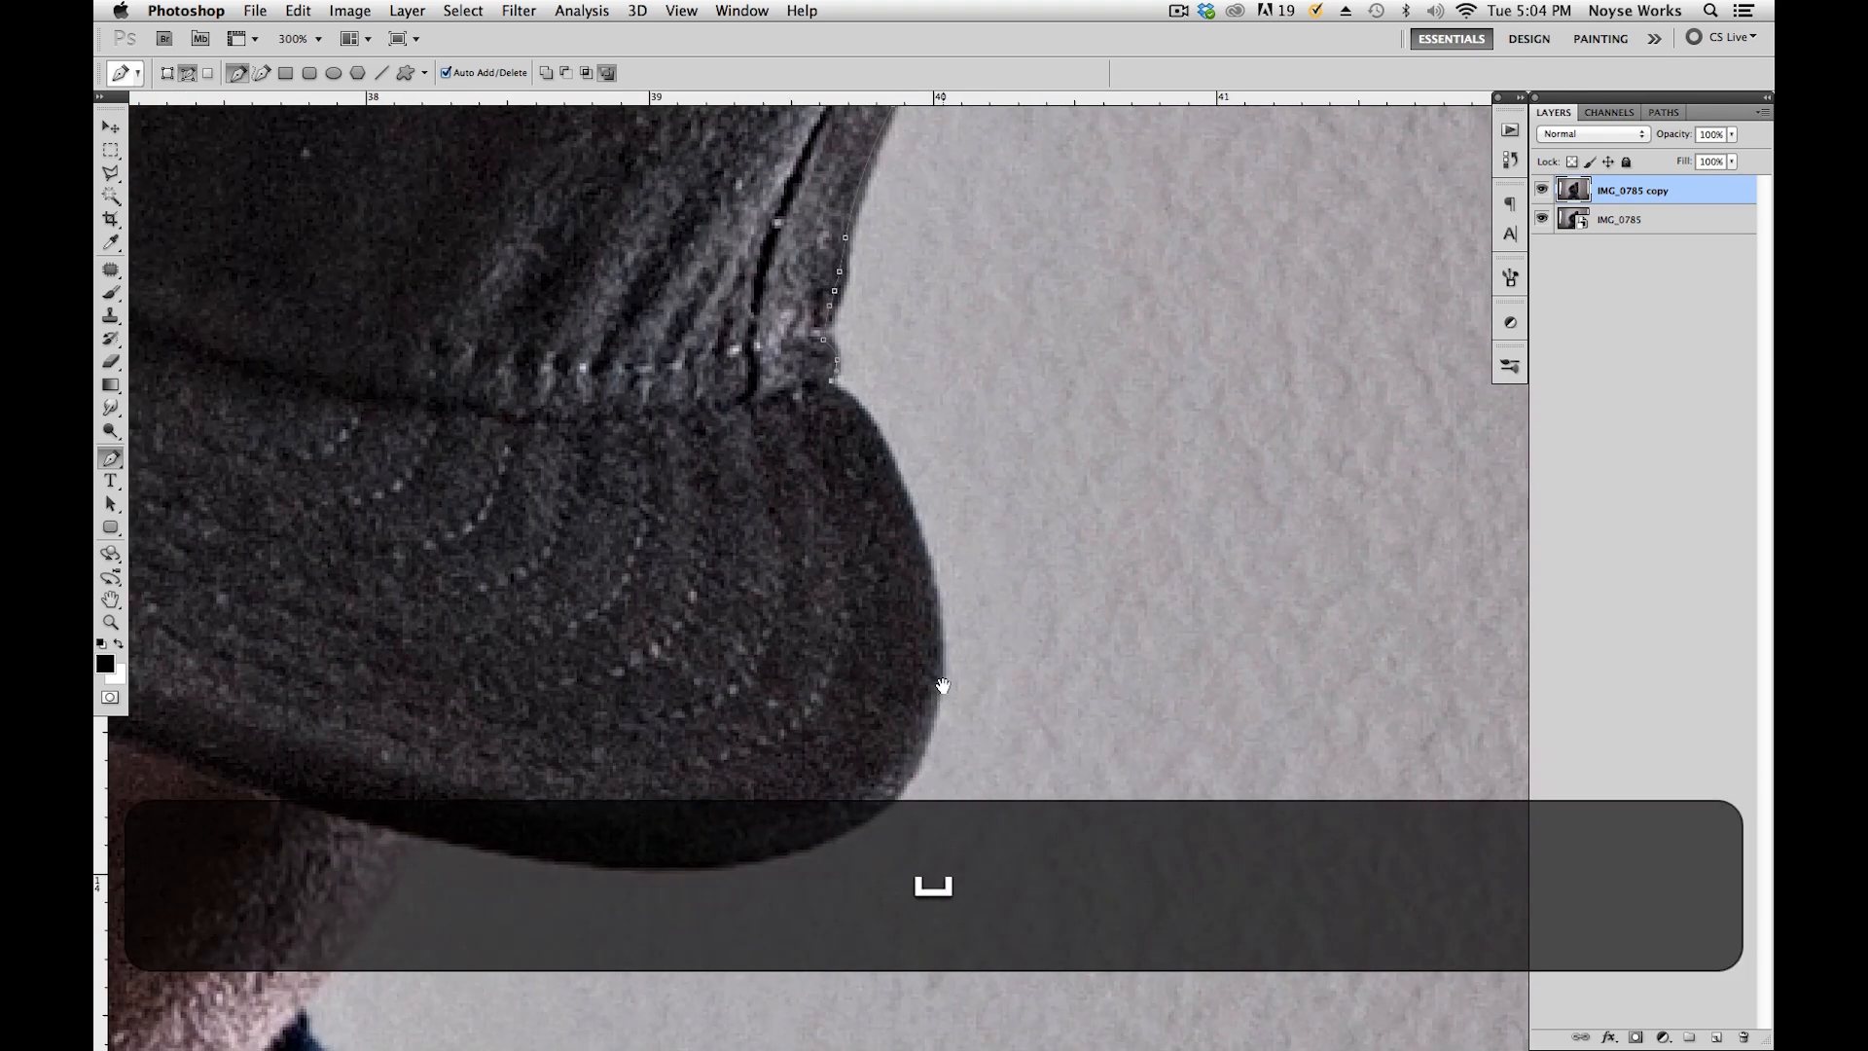
Trace around the cap's brim to the face and down the cheek to the shirt collar.
{"action": "left_click_drag", "start_coordinate": [838, 832], "coordinate": [681, 914]}
{"action": "left_click_drag", "start_coordinate": [885, 673], "coordinate": [1039, 613]}
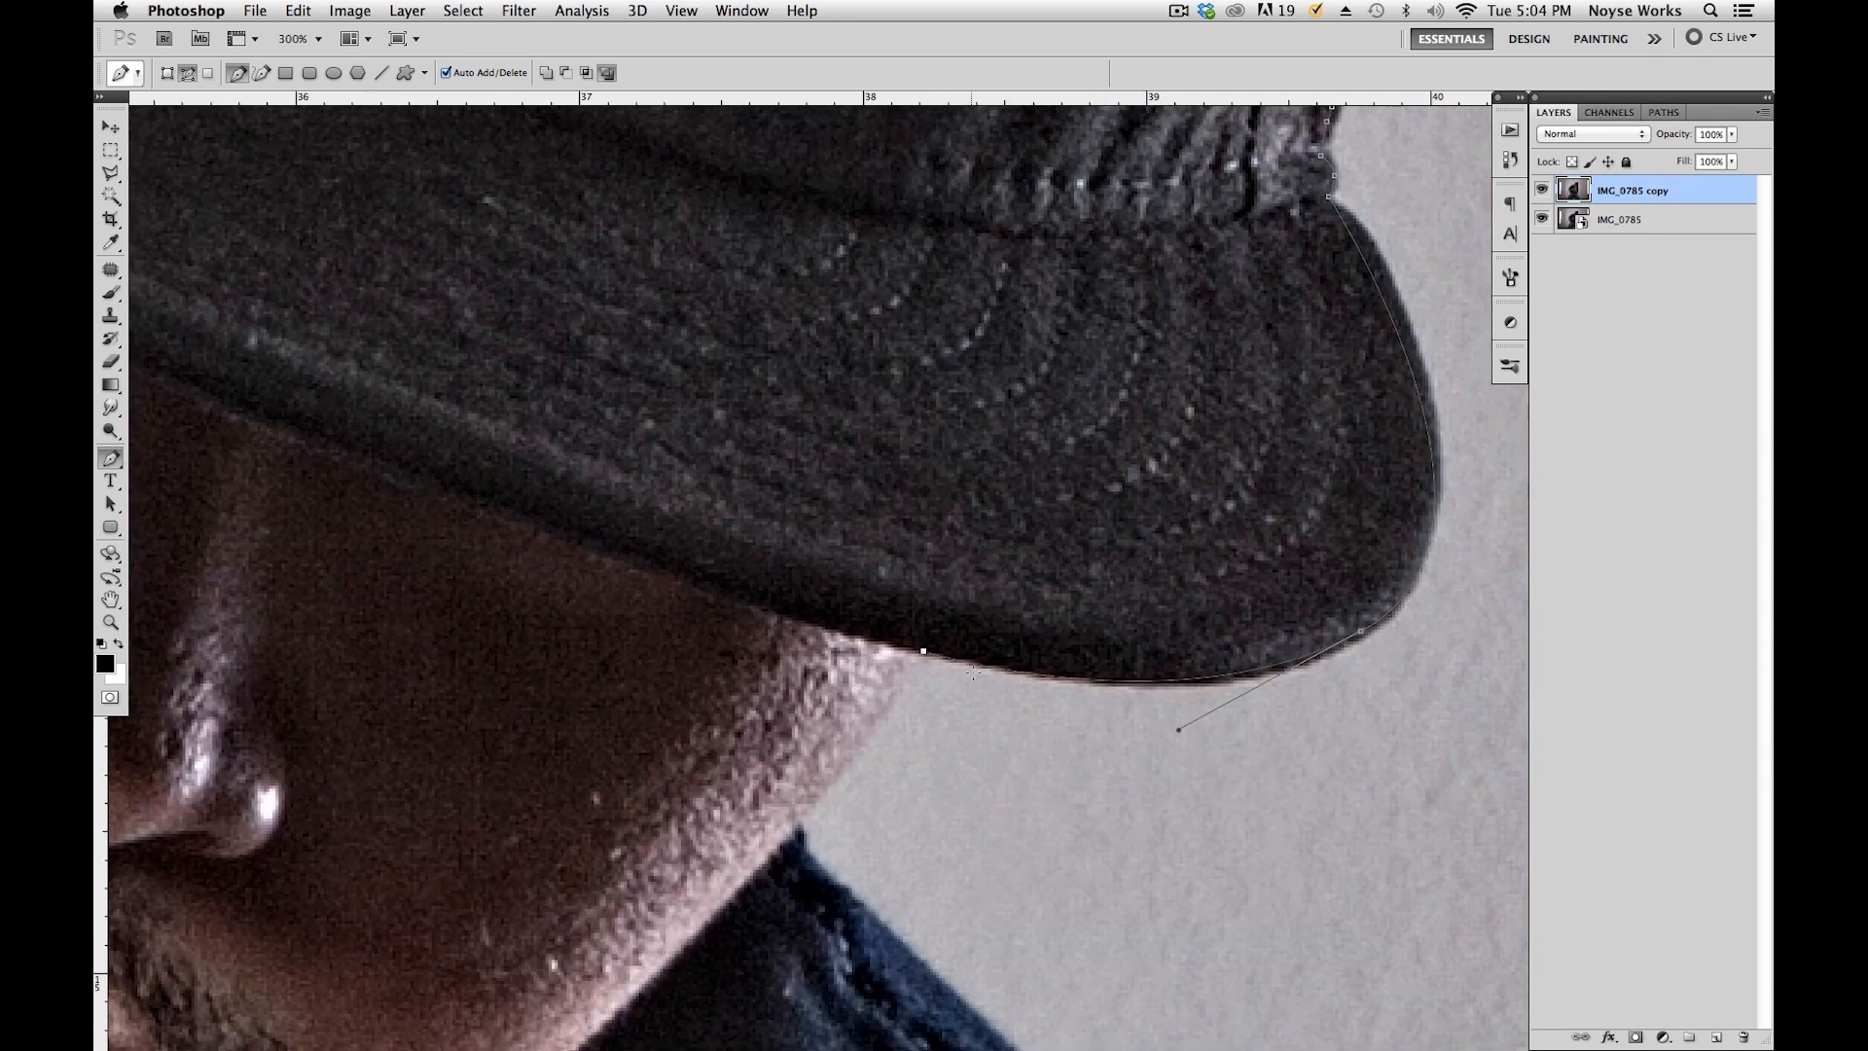
{"action": "left_click_drag", "start_coordinate": [973, 673], "coordinate": [1068, 546]}
{"action": "left_click_drag", "start_coordinate": [880, 603], "coordinate": [869, 620]}
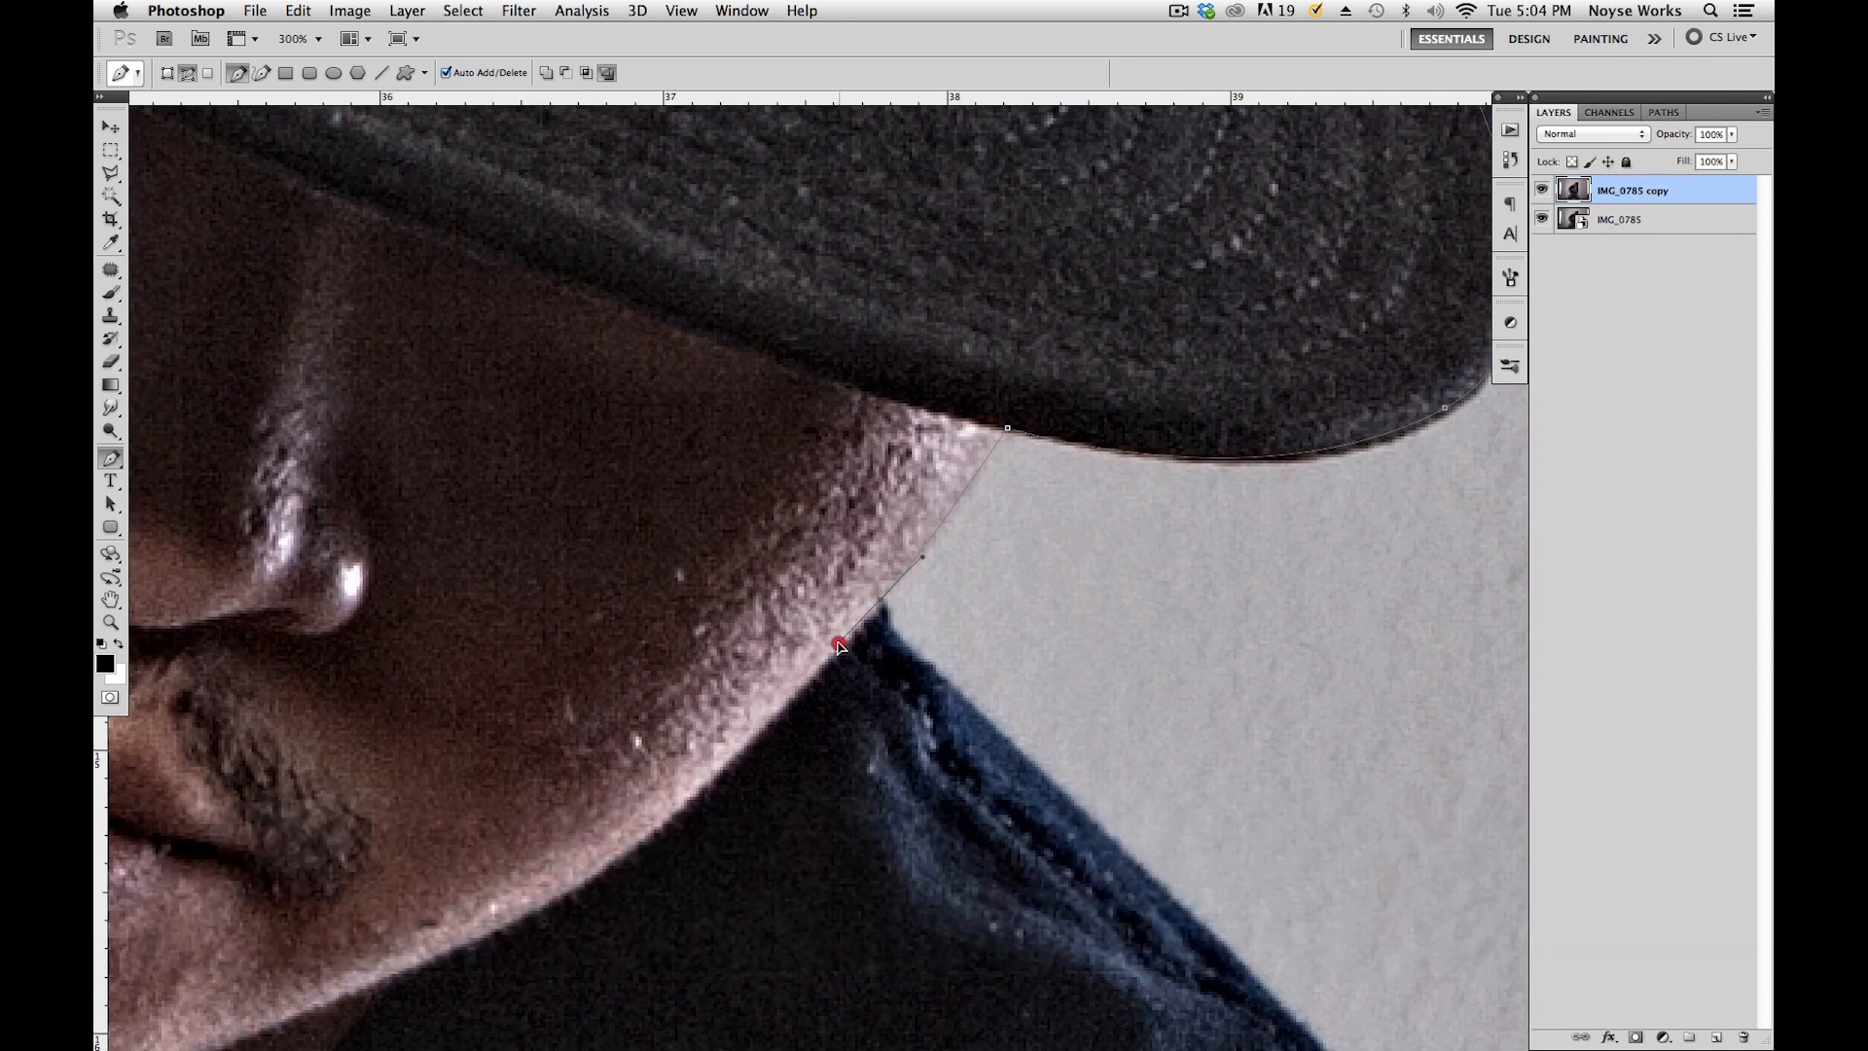
{"action": "key", "text": "alt"}
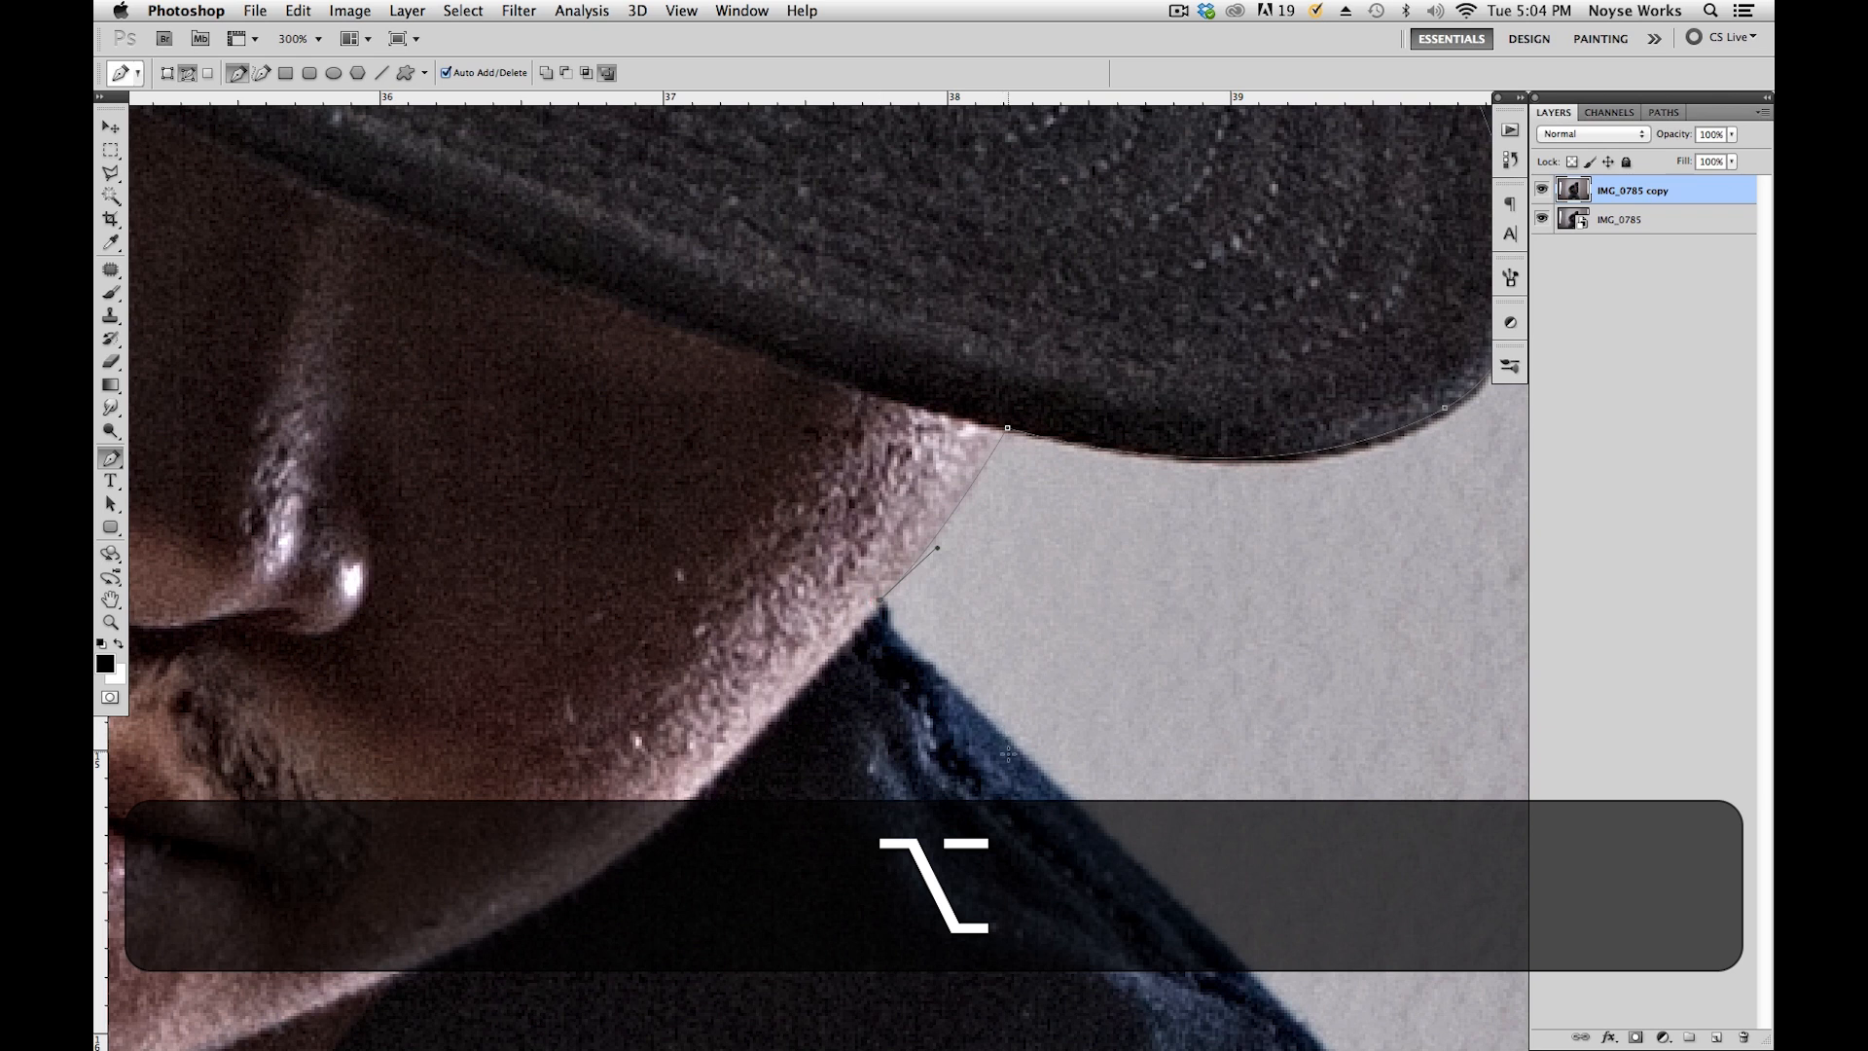
{"action": "left_click", "coordinate": [893, 639], "text": "alt"}
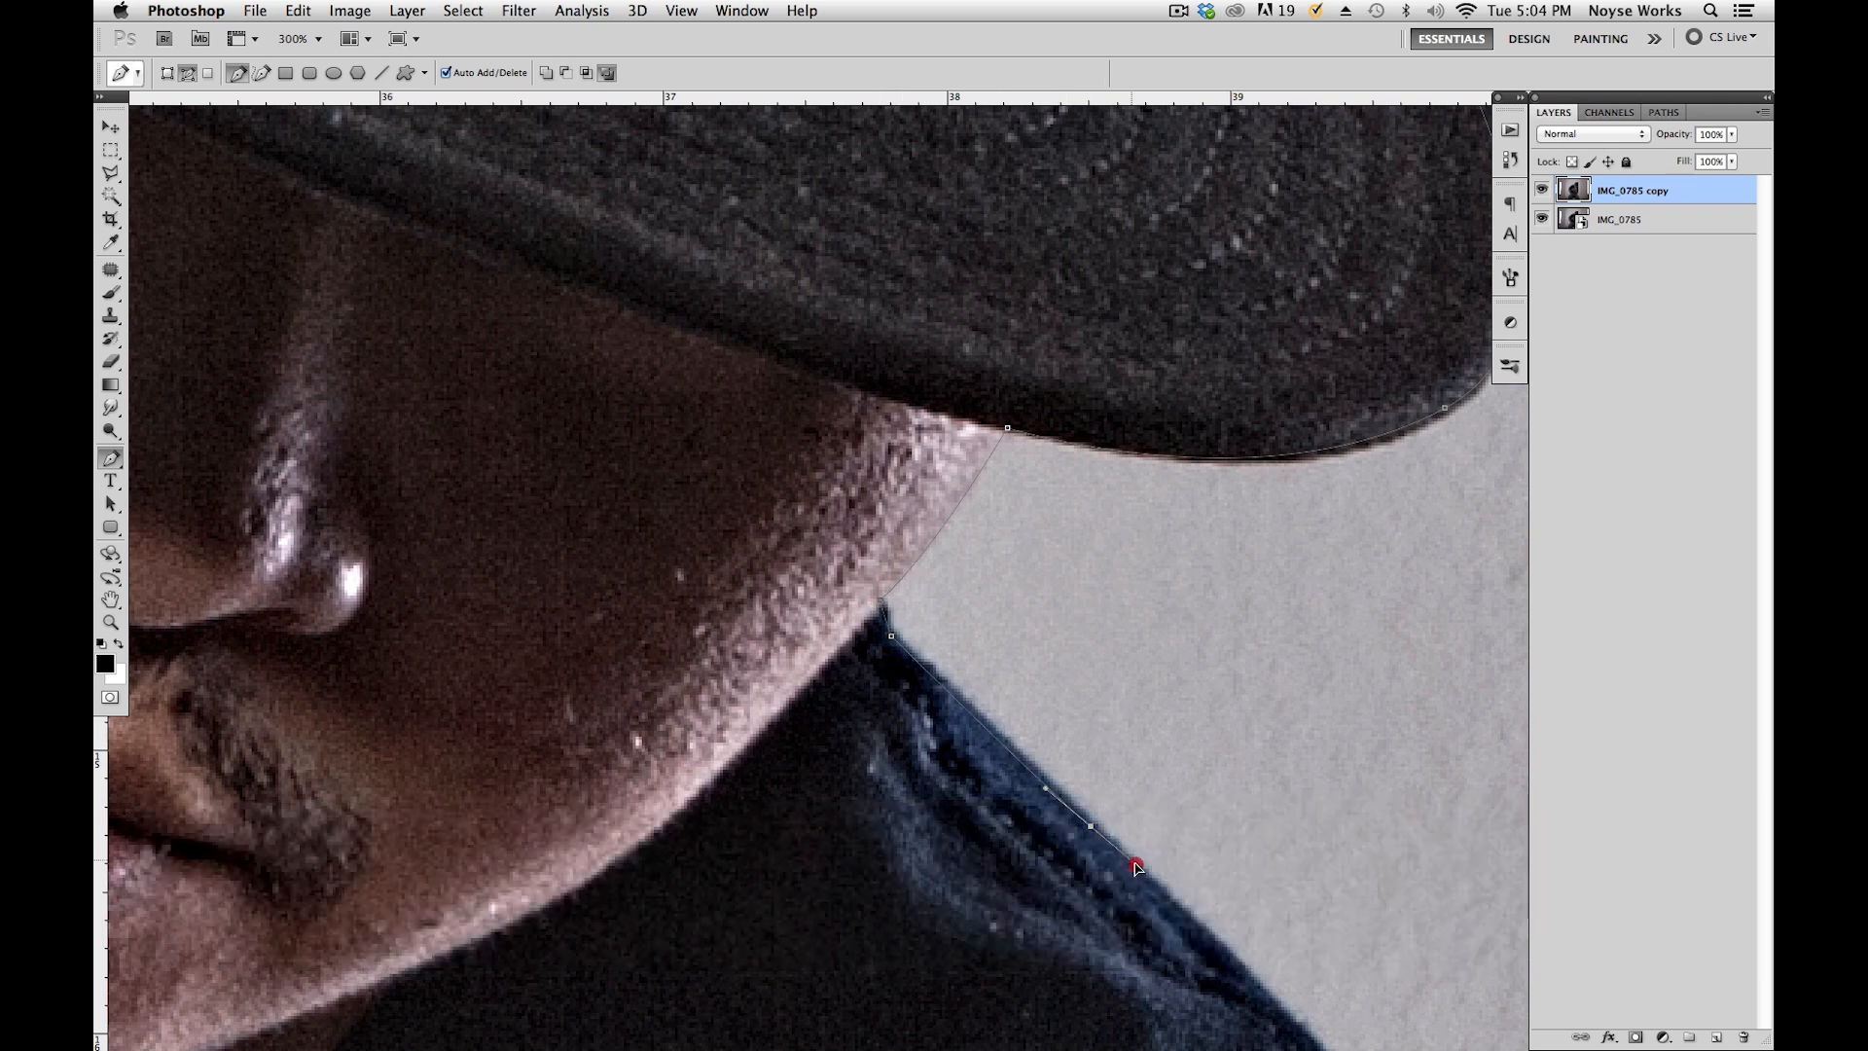
Continue the path from the collar along the shoulder seam onto the rounded shoulder with curved anchors.
{"action": "left_click_drag", "start_coordinate": [1137, 866], "coordinate": [737, 417]}
{"action": "left_click_drag", "start_coordinate": [932, 619], "coordinate": [963, 662]}
{"action": "left_click_drag", "start_coordinate": [1019, 753], "coordinate": [1035, 768]}
{"action": "left_click_drag", "start_coordinate": [993, 637], "coordinate": [803, 245]}
{"action": "left_click_drag", "start_coordinate": [1032, 639], "coordinate": [1069, 720]}
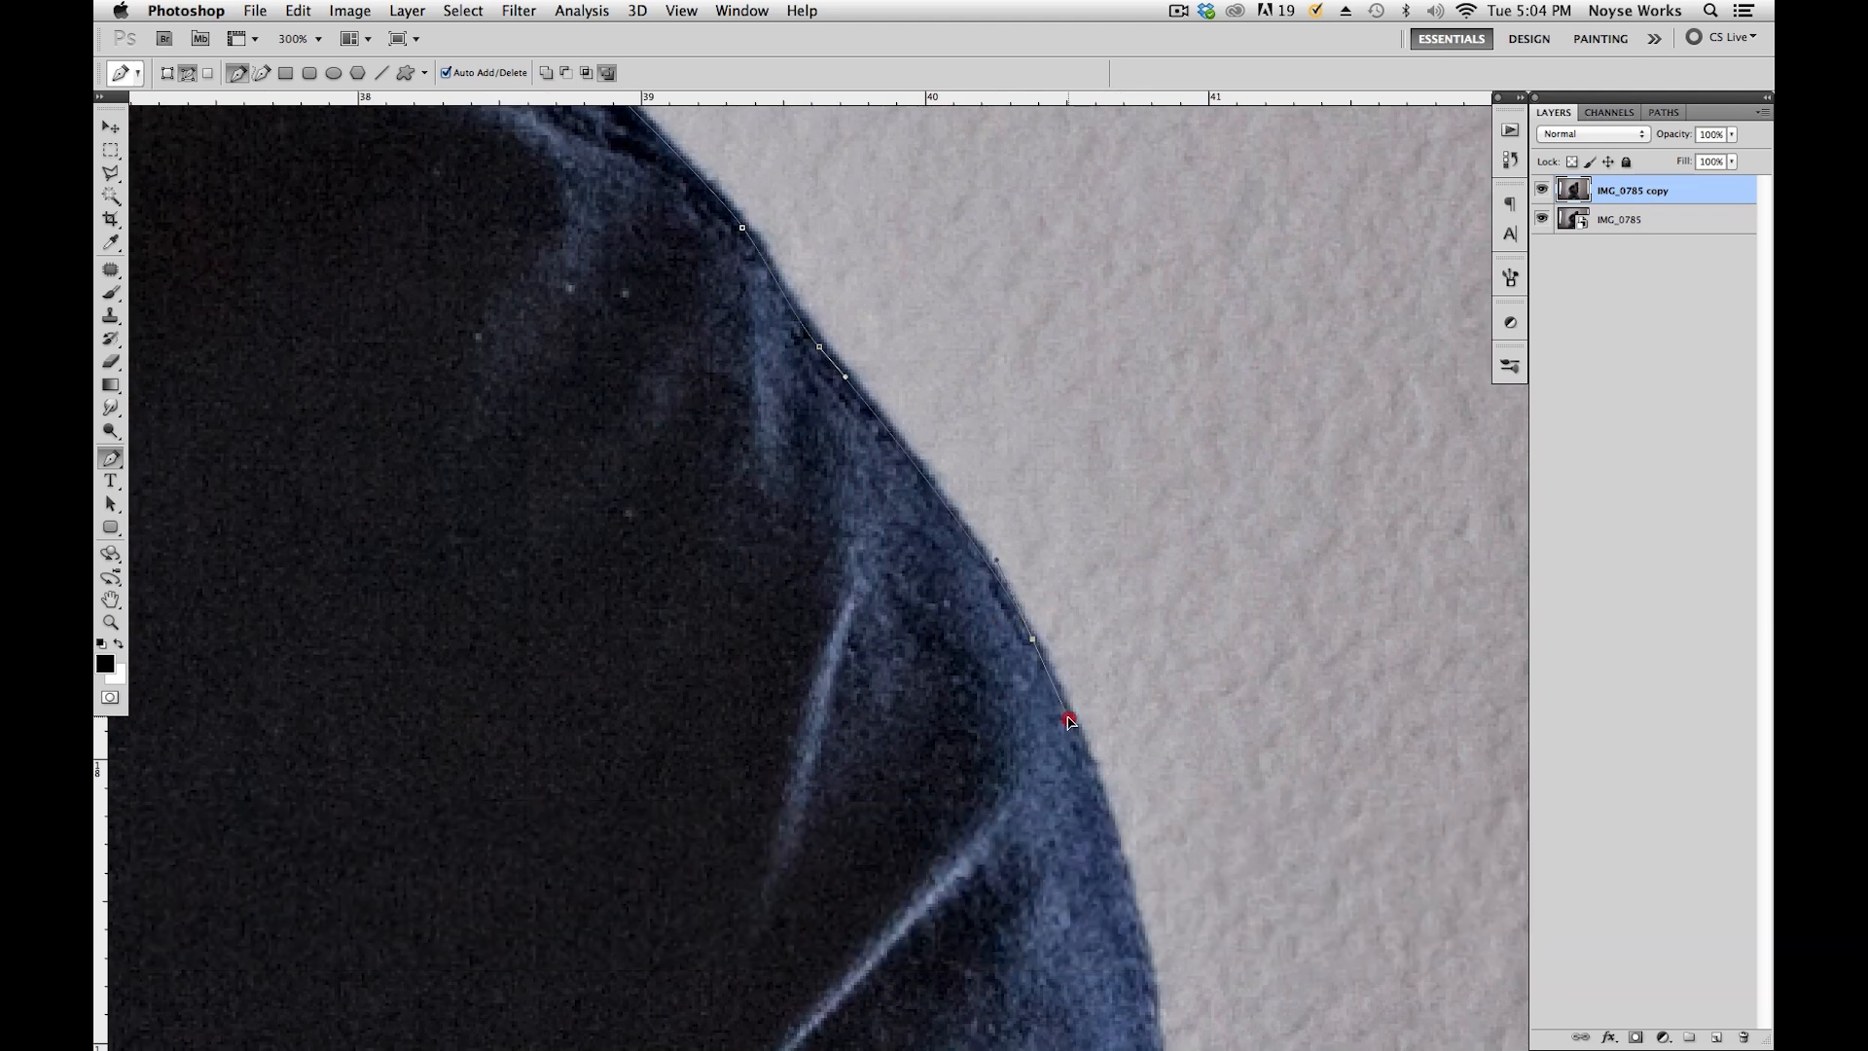
{"action": "left_click_drag", "start_coordinate": [1189, 765], "coordinate": [1092, 409]}
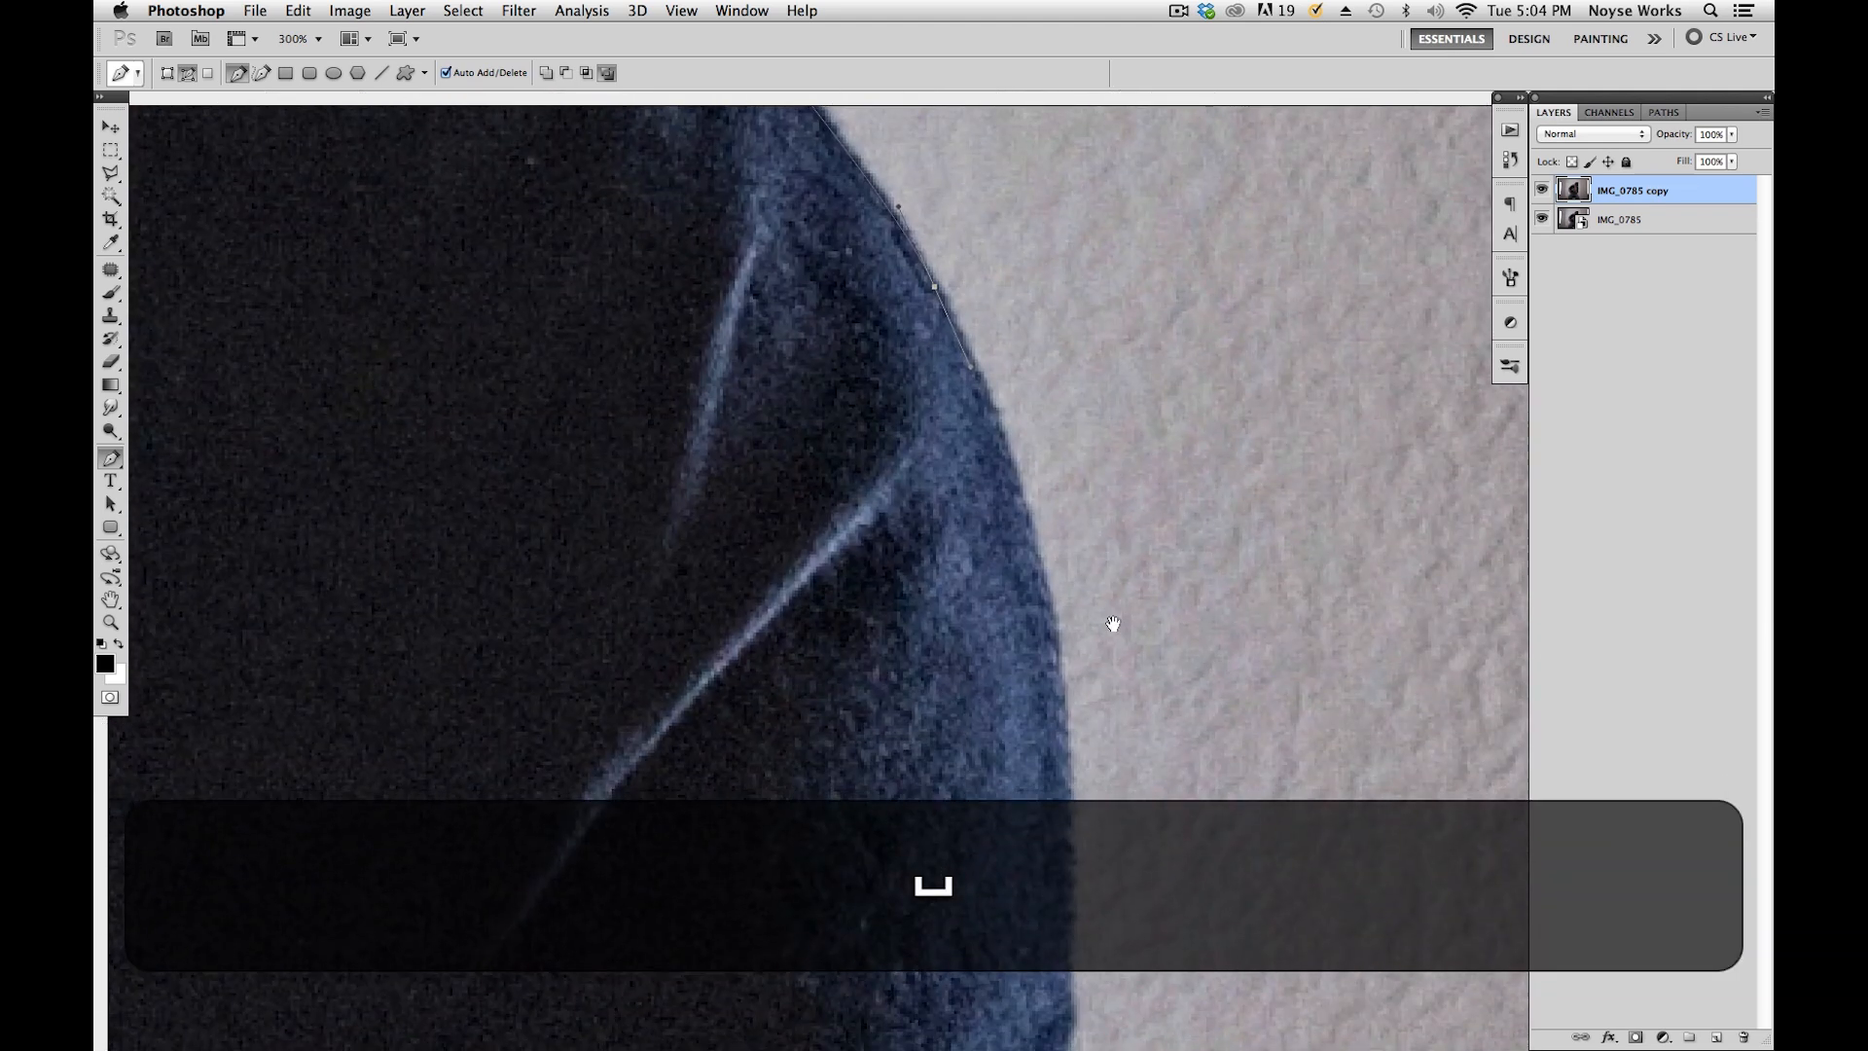
Trace the outer edge of the sleeve from the shoulder curve past the fold beneath it.
{"action": "left_click_drag", "start_coordinate": [1073, 791], "coordinate": [1072, 948]}
{"action": "left_click_drag", "start_coordinate": [1134, 807], "coordinate": [1097, 334]}
{"action": "left_click_drag", "start_coordinate": [1025, 557], "coordinate": [993, 641]}
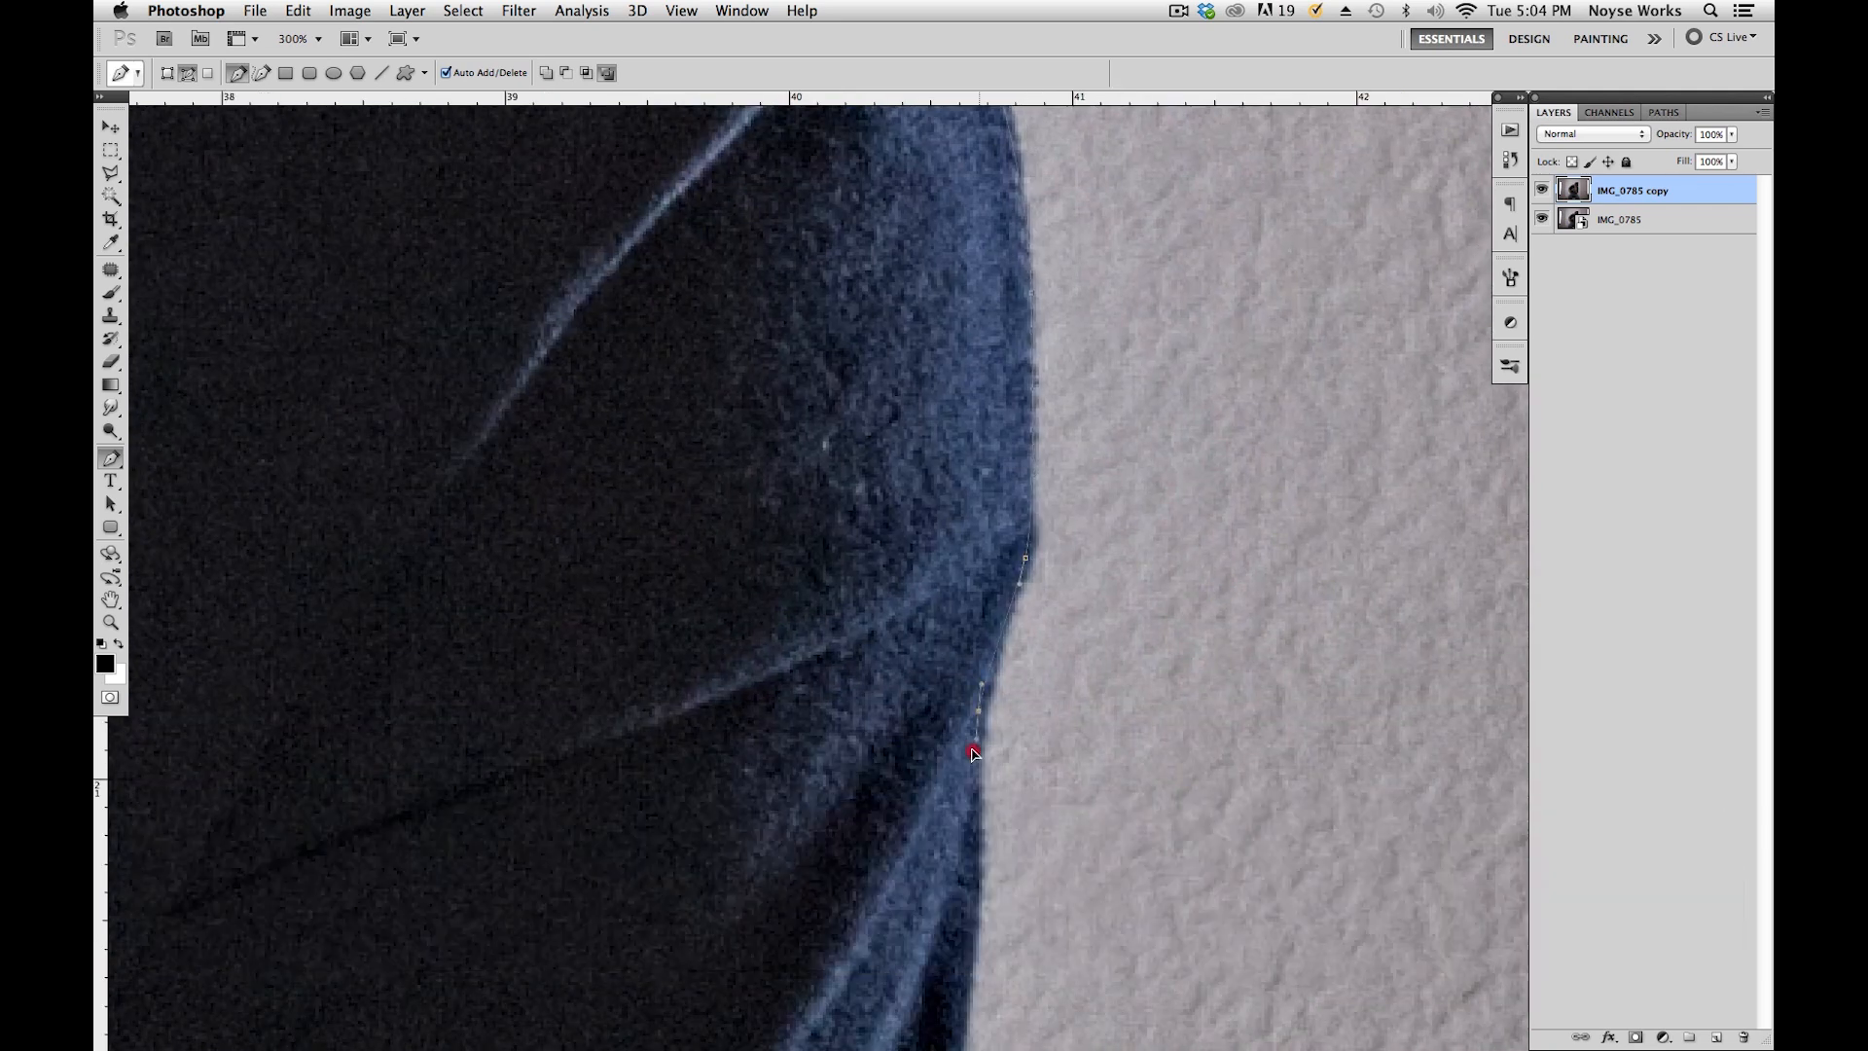
{"action": "left_click_drag", "start_coordinate": [973, 752], "coordinate": [973, 754]}
{"action": "left_click_drag", "start_coordinate": [1014, 998], "coordinate": [1040, 635]}
{"action": "left_click_drag", "start_coordinate": [956, 808], "coordinate": [920, 907]}
Continue the path down the straighter outer edge of the T-shirt sleeve.
{"action": "left_click_drag", "start_coordinate": [977, 990], "coordinate": [1147, 608]}
{"action": "left_click", "coordinate": [1025, 619]}
{"action": "left_click_drag", "start_coordinate": [1082, 845], "coordinate": [1084, 449]}
{"action": "left_click_drag", "start_coordinate": [1007, 669], "coordinate": [980, 798]}
{"action": "left_click_drag", "start_coordinate": [1035, 1006], "coordinate": [1153, 546]}
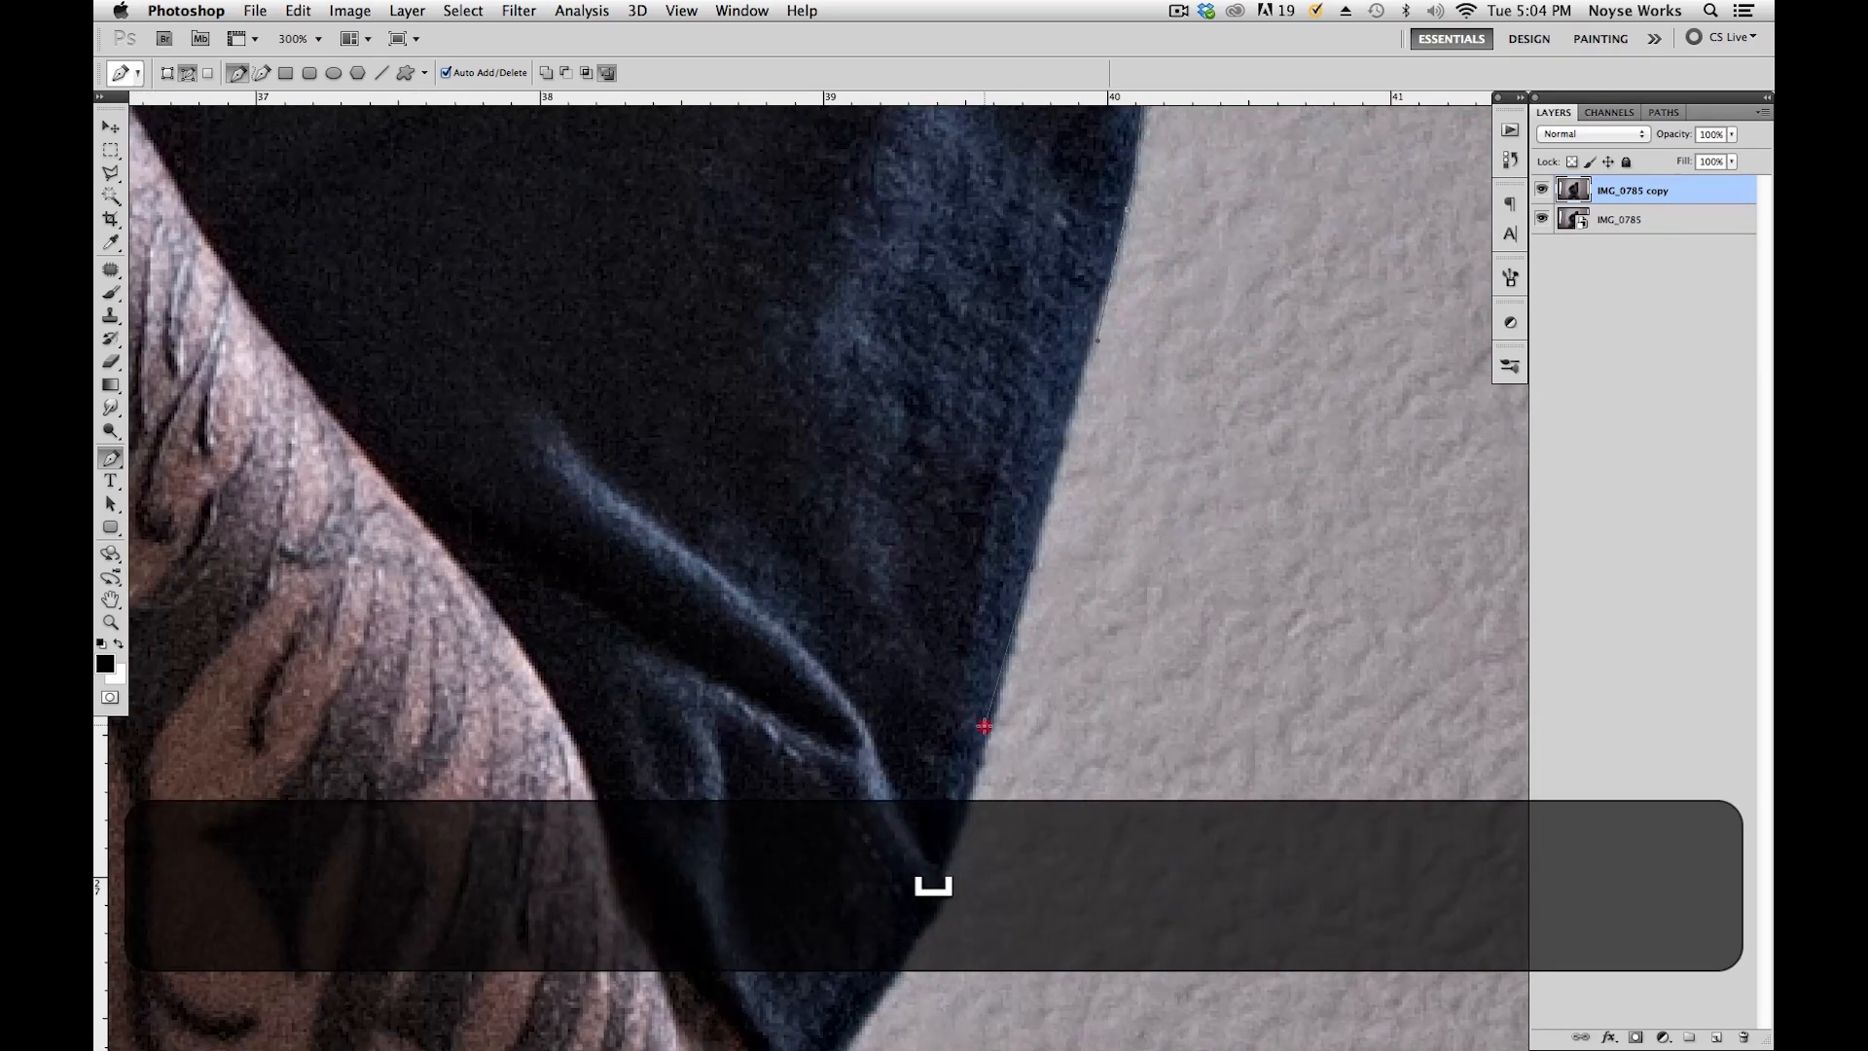
Trace the sleeve's lower corner and folded edge down to its hem beside the tattooed arm.
{"action": "left_click_drag", "start_coordinate": [984, 725], "coordinate": [948, 839]}
{"action": "left_click", "coordinate": [937, 894]}
{"action": "left_click_drag", "start_coordinate": [924, 1046], "coordinate": [1067, 646]}
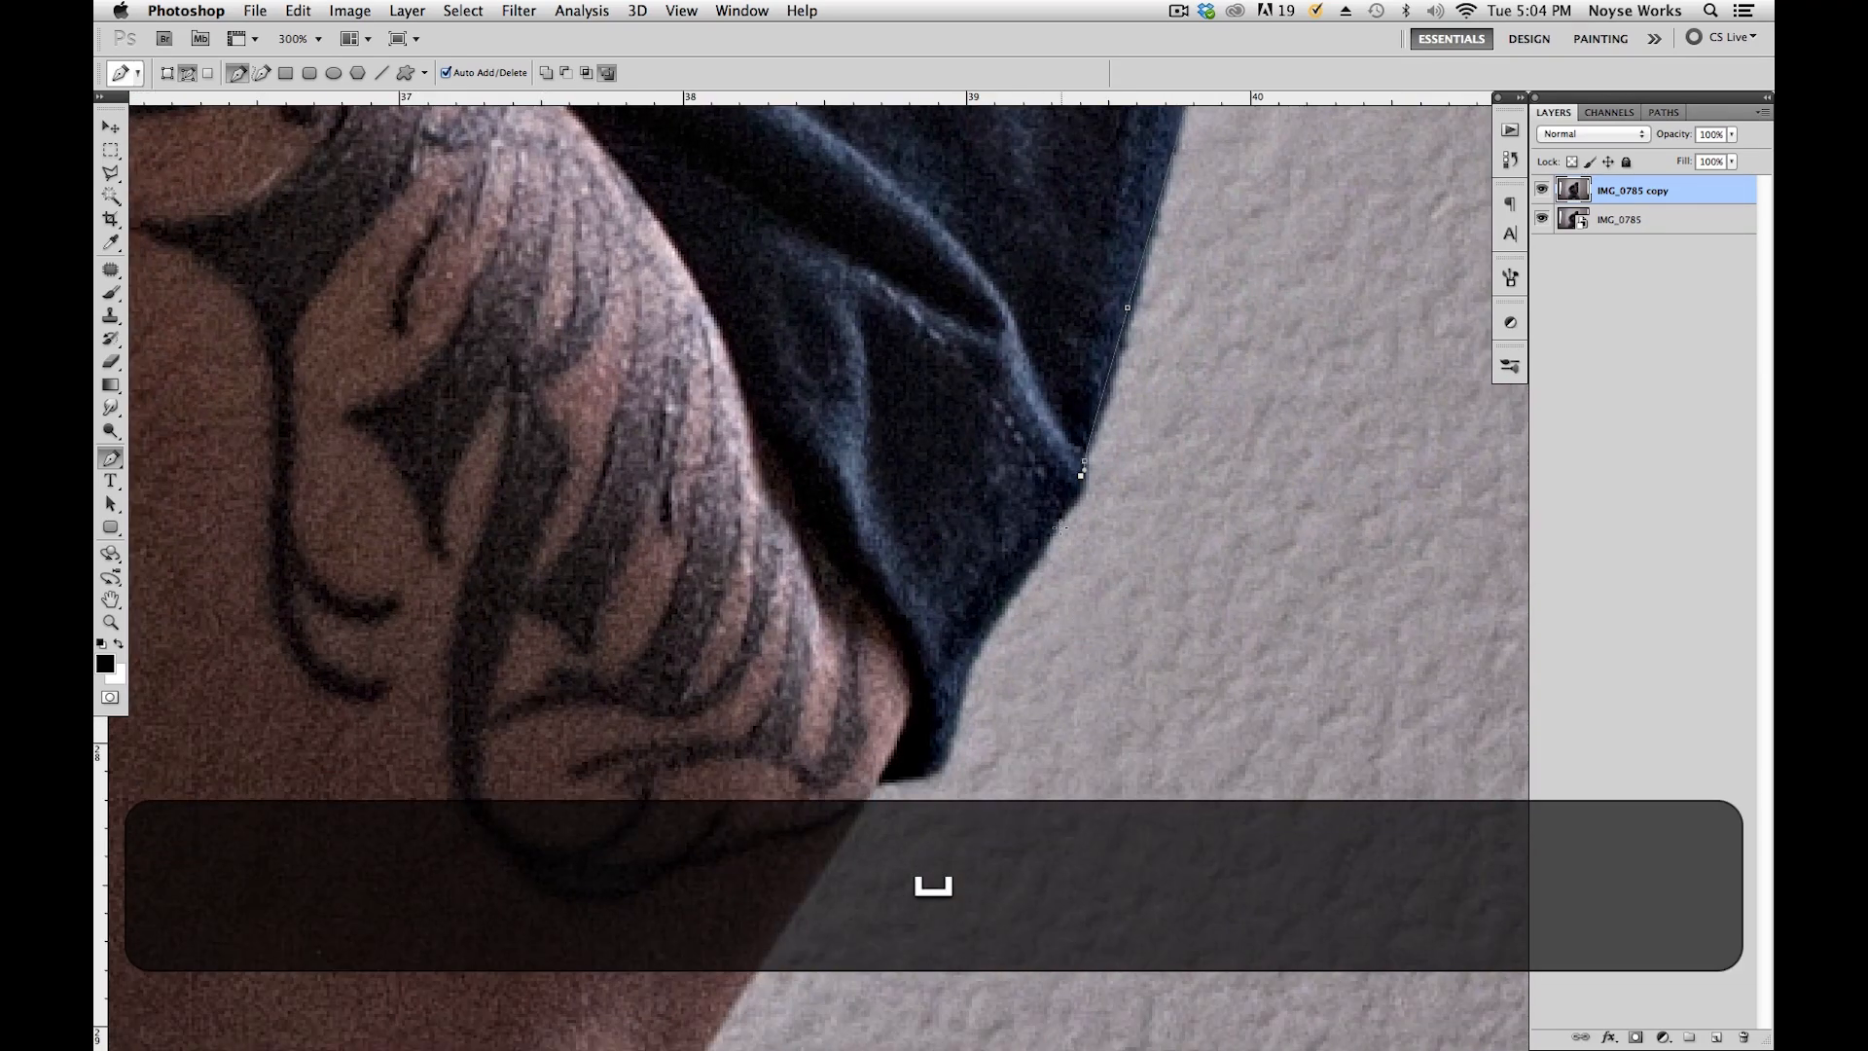
{"action": "left_click_drag", "start_coordinate": [1052, 528], "coordinate": [1046, 540]}
{"action": "left_click", "coordinate": [1036, 557]}
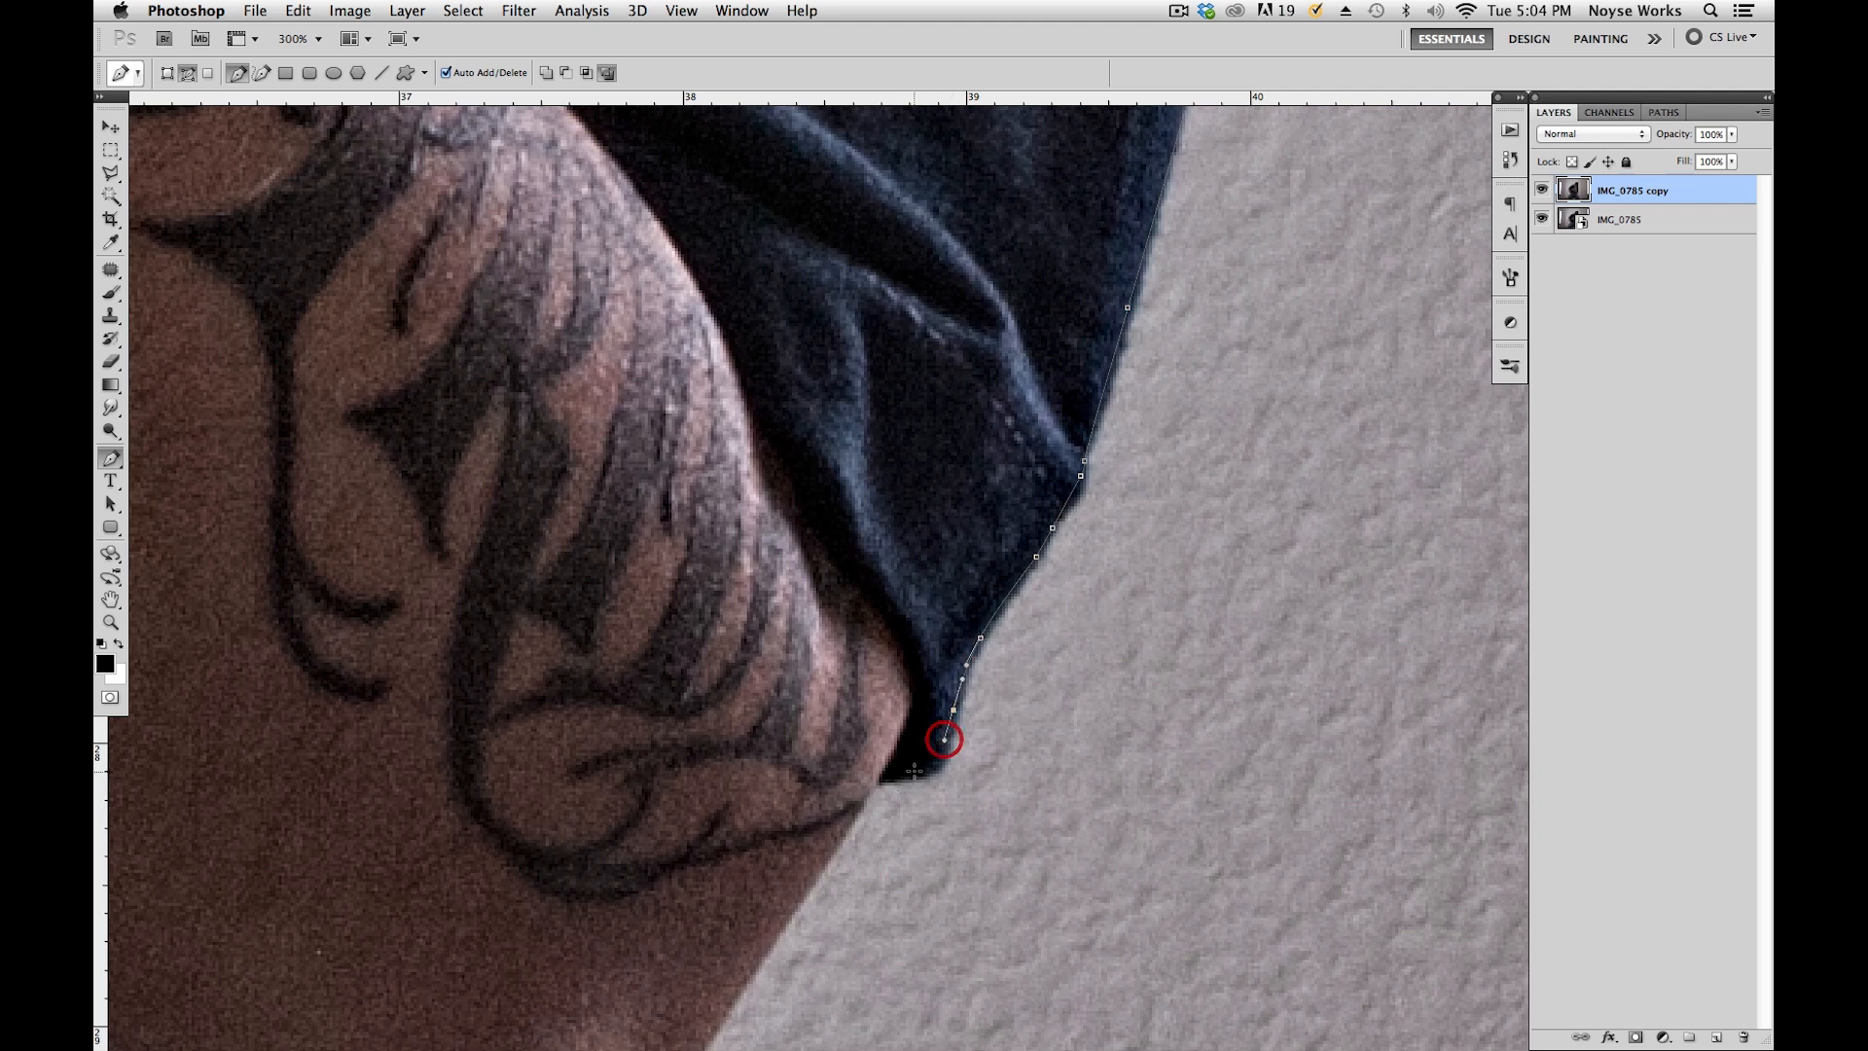
Trace the arm down to the elbow, the black edge behind it and the outer thigh of the jeans.
{"action": "left_click_drag", "start_coordinate": [914, 973], "coordinate": [1118, 584]}
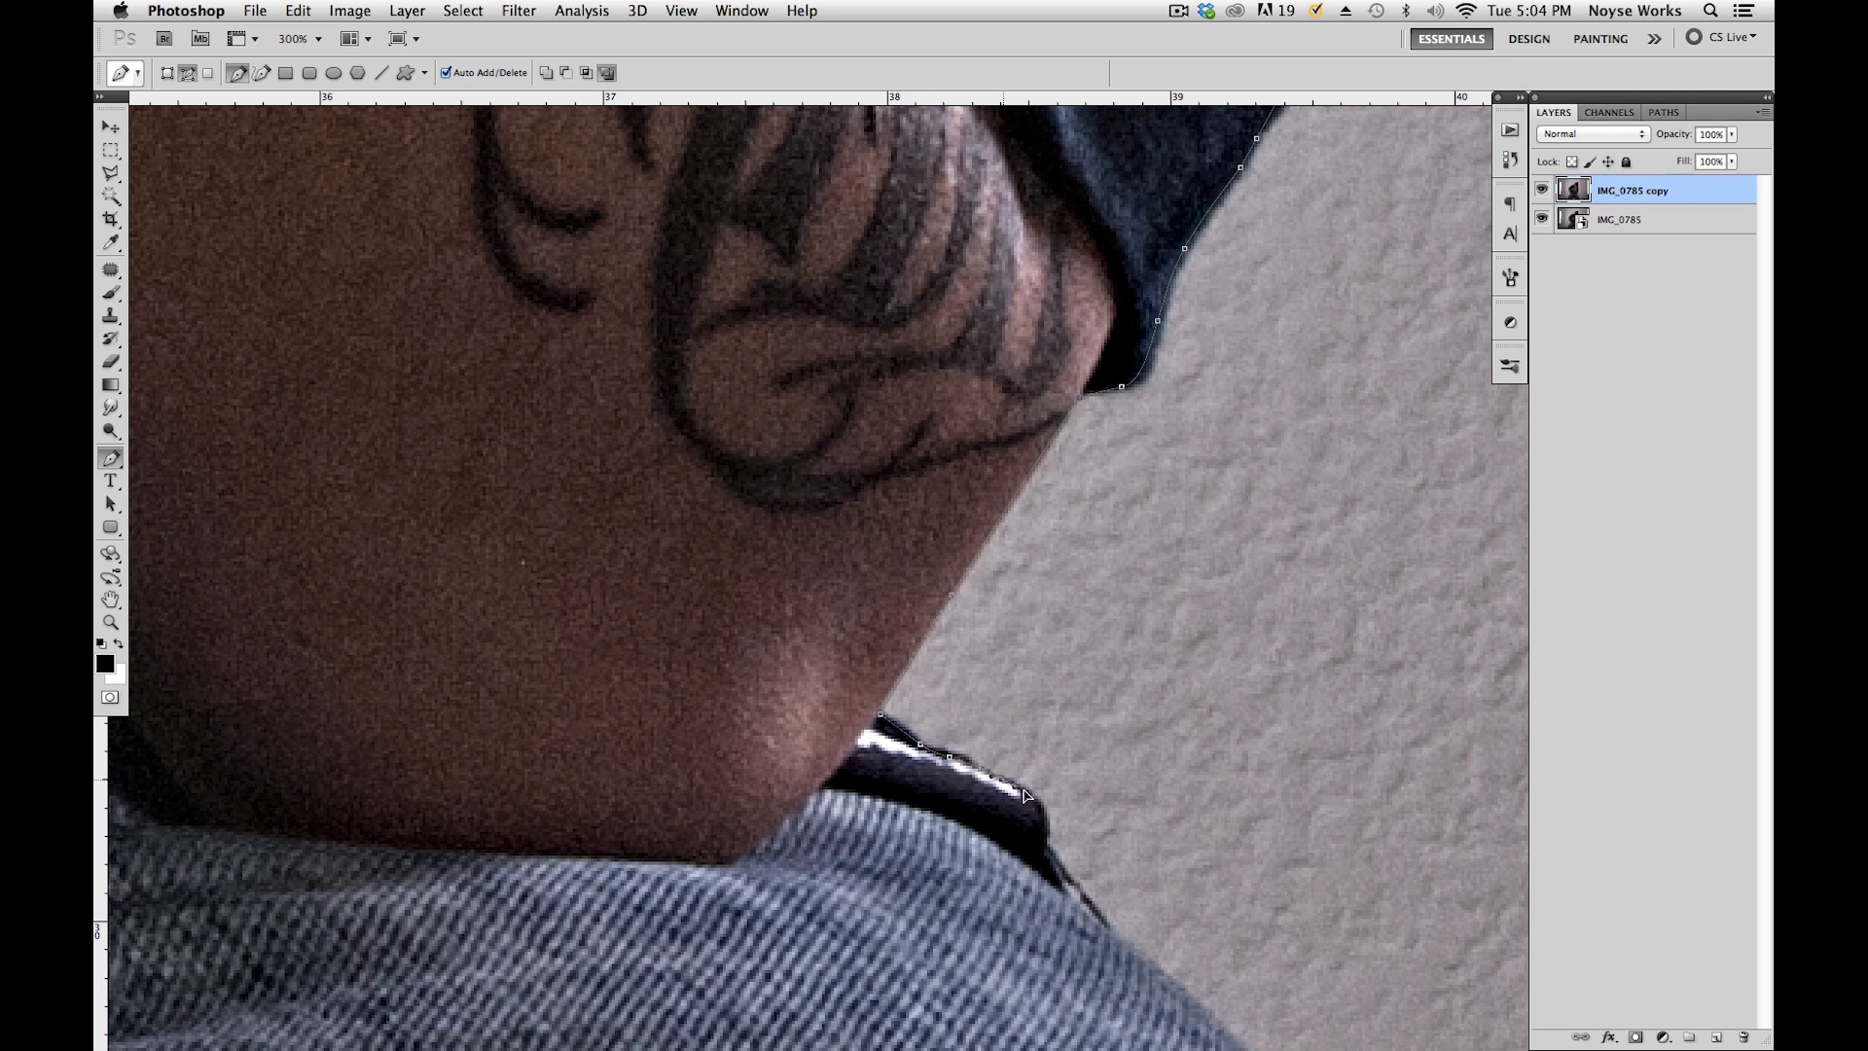
{"action": "left_click_drag", "start_coordinate": [1178, 1013], "coordinate": [1012, 674]}
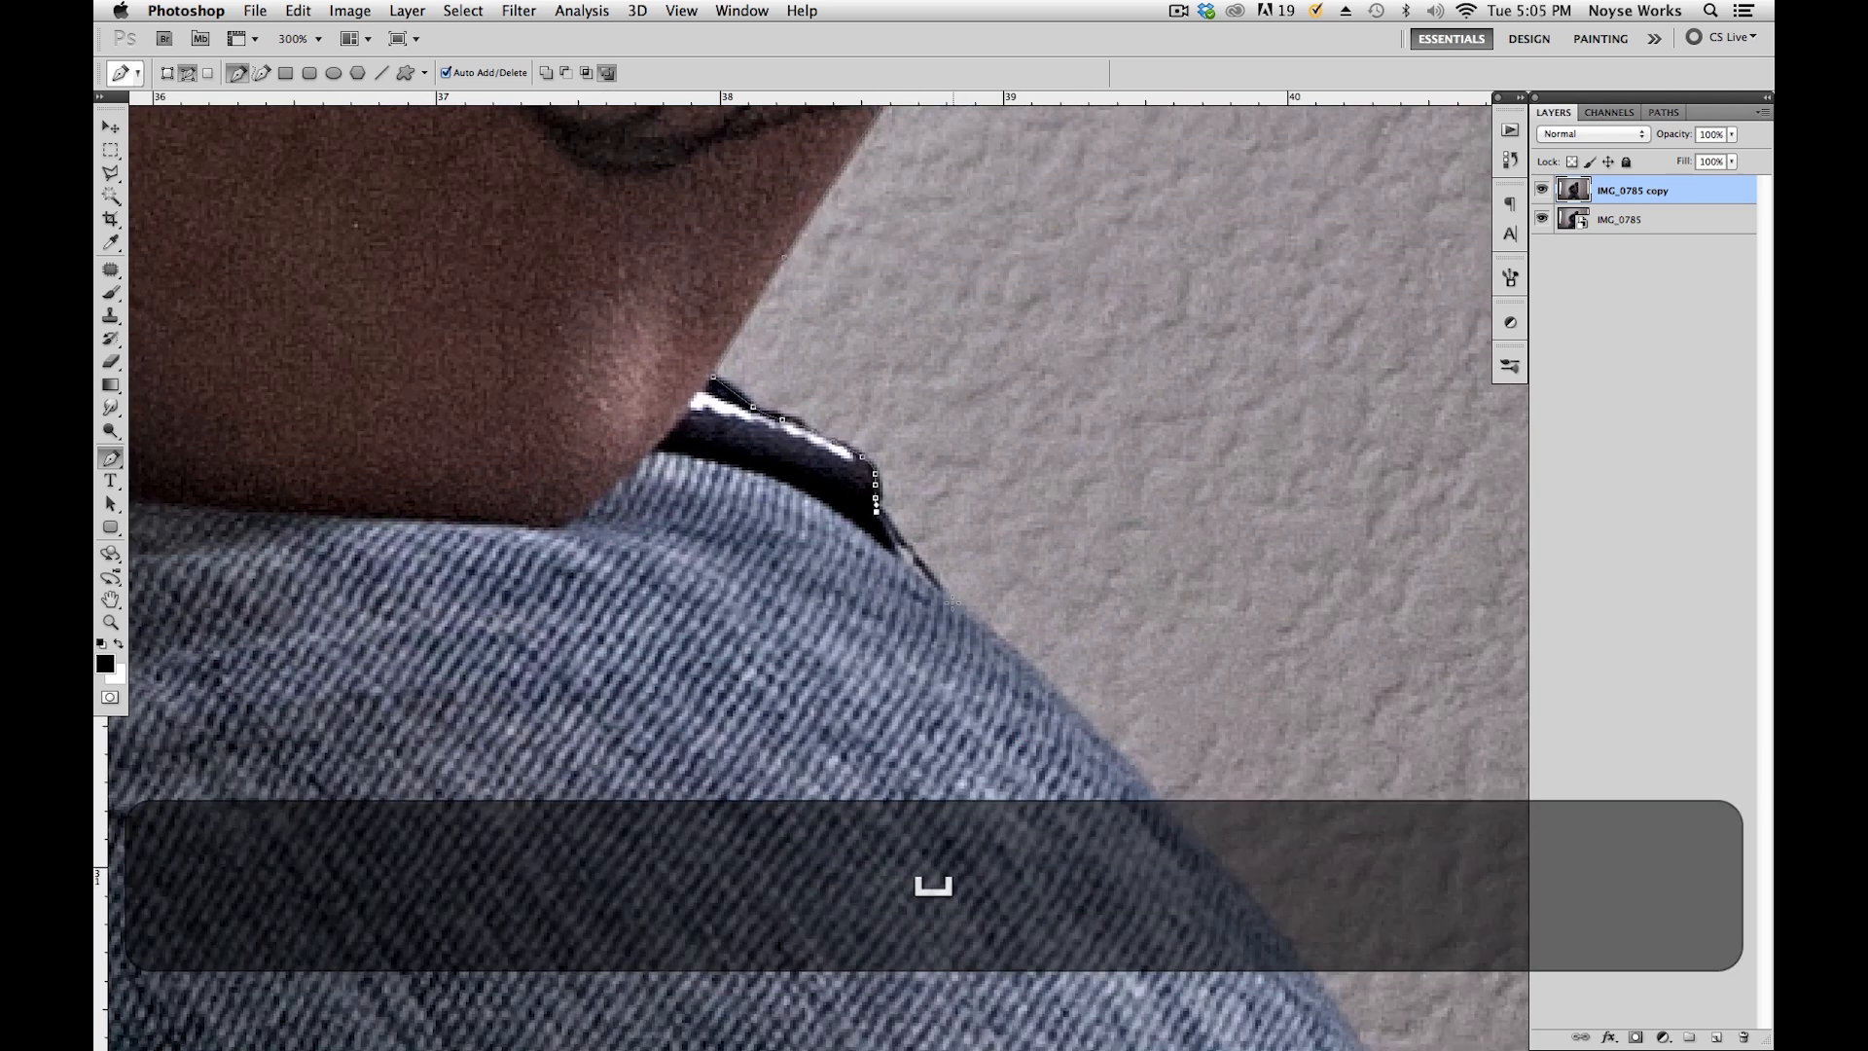
{"action": "left_click_drag", "start_coordinate": [1299, 968], "coordinate": [1213, 554]}
{"action": "left_click_drag", "start_coordinate": [1333, 809], "coordinate": [1210, 617]}
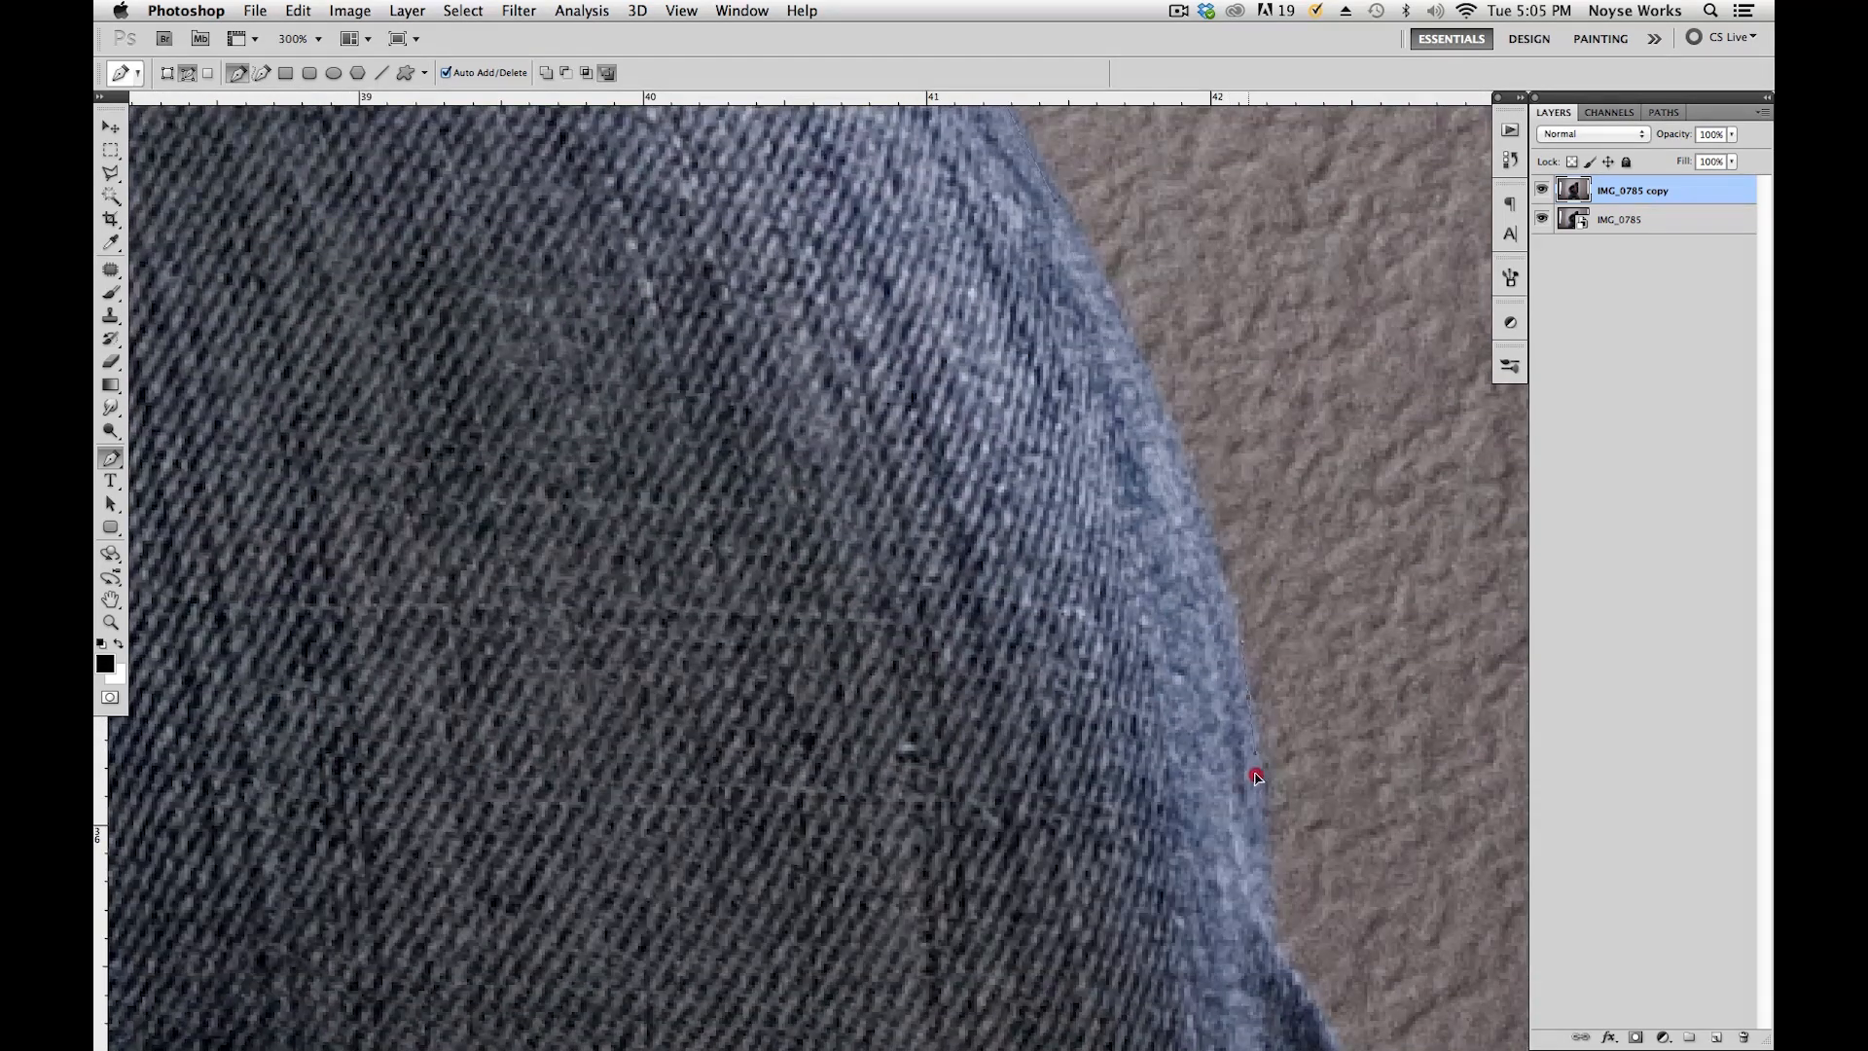
{"action": "left_click_drag", "start_coordinate": [1267, 918], "coordinate": [1201, 587]}
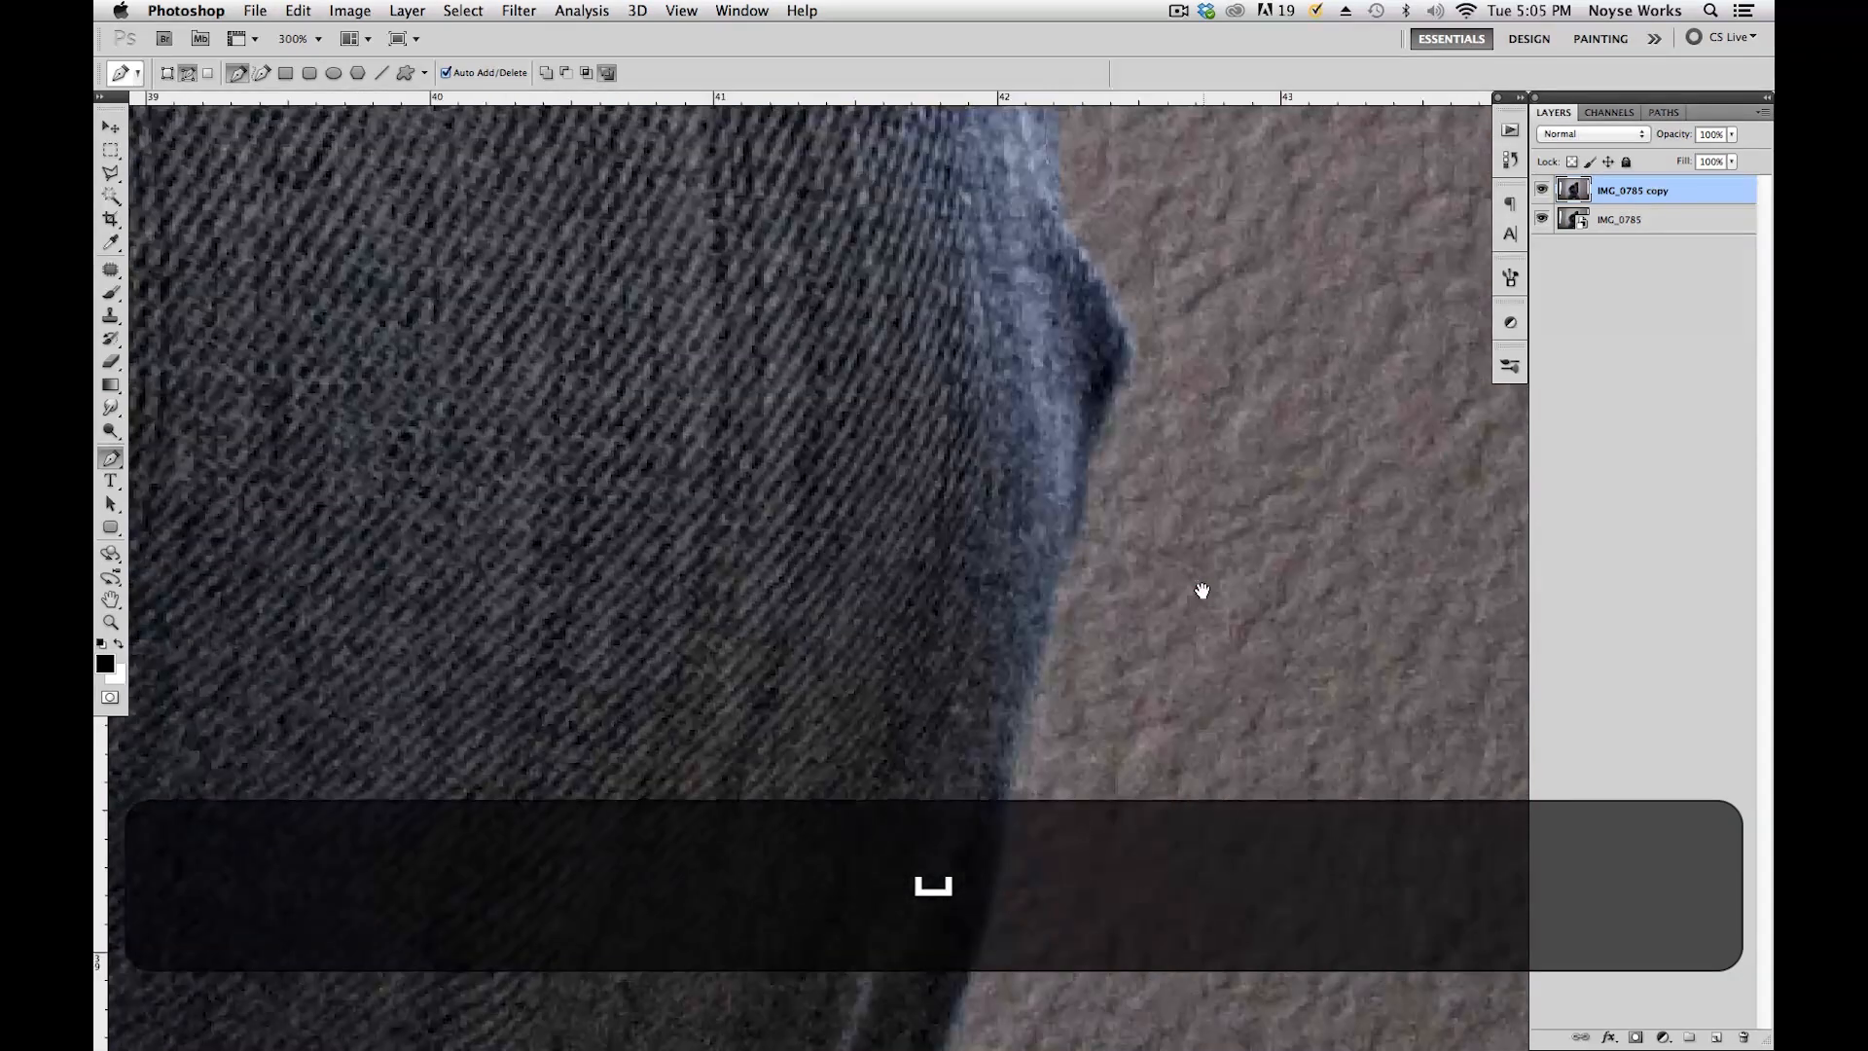
Trace around the small denim fold and down the outer leg to the photo's lower edge.
{"action": "left_click", "coordinate": [1121, 370]}
{"action": "left_click_drag", "start_coordinate": [1038, 628], "coordinate": [1026, 661]}
{"action": "left_click_drag", "start_coordinate": [1107, 621], "coordinate": [1179, 256]}
{"action": "left_click_drag", "start_coordinate": [1056, 568], "coordinate": [1028, 633]}
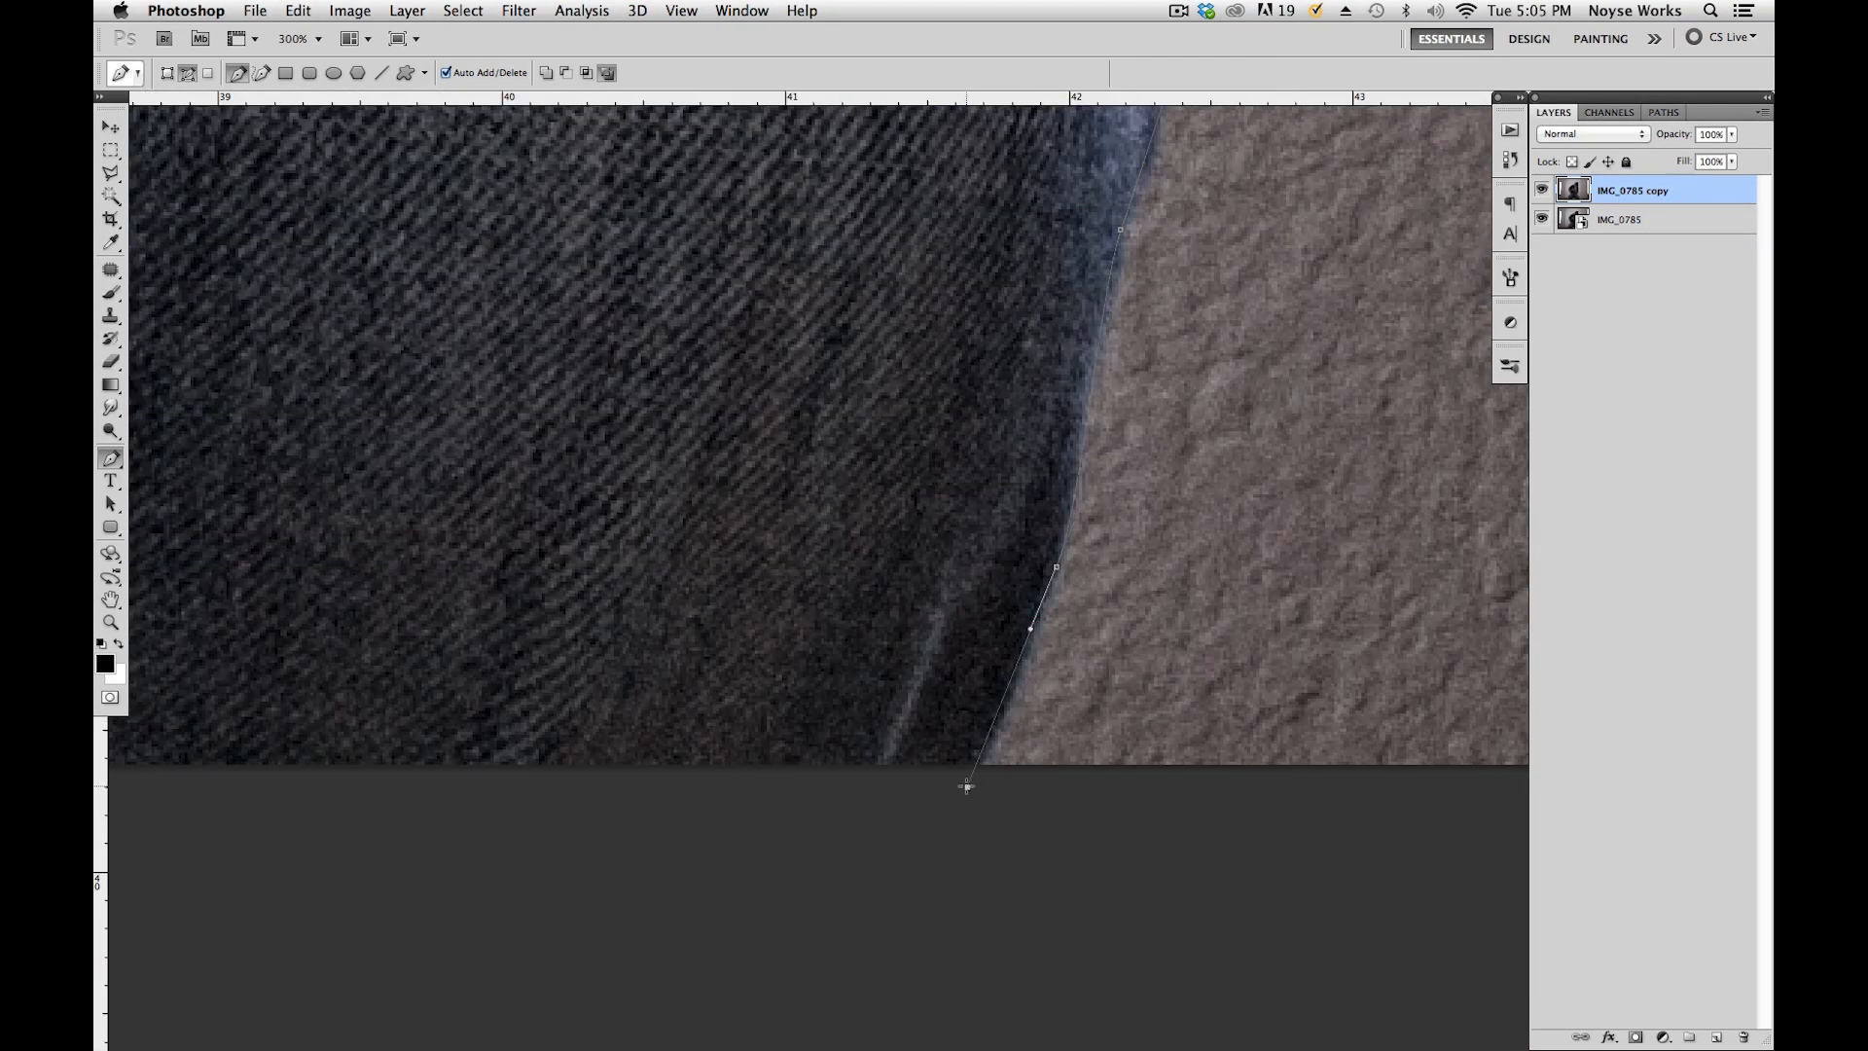
Carry the path beneath the photo's lower edge to the outer edge of the opposite trouser leg.
{"action": "left_click_drag", "start_coordinate": [370, 647], "coordinate": [921, 634]}
{"action": "left_click_drag", "start_coordinate": [244, 675], "coordinate": [1001, 655]}
{"action": "left_click_drag", "start_coordinate": [898, 836], "coordinate": [1030, 571]}
{"action": "key", "text": "super+minus"}
{"action": "key", "text": "super+minus"}
{"action": "key", "text": "super+minus"}
{"action": "left_click", "coordinate": [886, 741]}
{"action": "left_click", "coordinate": [617, 676]}
{"action": "left_click_drag", "start_coordinate": [746, 584], "coordinate": [1174, 910]}
{"action": "key", "text": "super+equal"}
{"action": "key", "text": "super+equal"}
{"action": "key", "text": "super+equal"}
{"action": "left_click_drag", "start_coordinate": [640, 973], "coordinate": [1117, 287]}
{"action": "left_click", "coordinate": [893, 631]}
{"action": "left_click", "coordinate": [909, 520]}
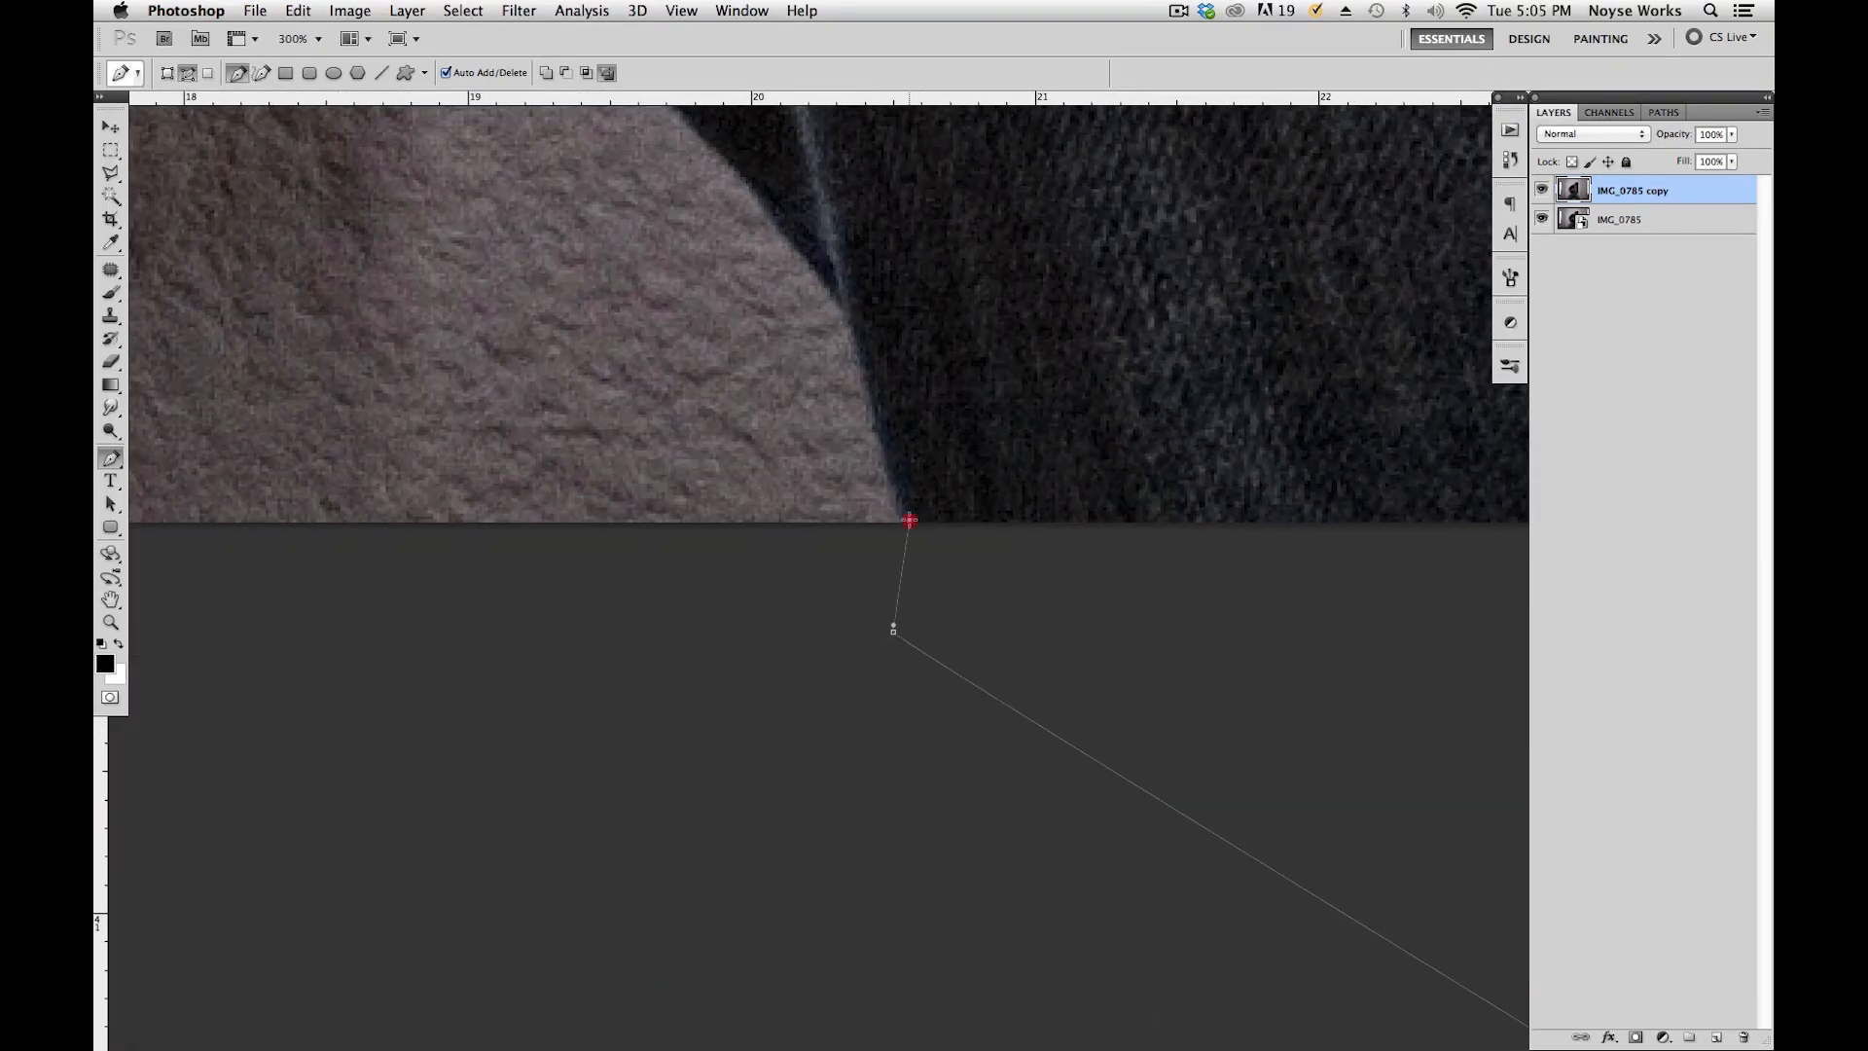
Trace the opposite leg's outer edge upward from the photo's lower edge to the denim fold.
{"action": "left_click_drag", "start_coordinate": [1009, 311], "coordinate": [984, 534]}
{"action": "left_click_drag", "start_coordinate": [840, 591], "coordinate": [829, 539]}
{"action": "left_click", "coordinate": [823, 524]}
{"action": "left_click_drag", "start_coordinate": [831, 386], "coordinate": [1030, 751]}
{"action": "left_click_drag", "start_coordinate": [905, 744], "coordinate": [896, 734]}
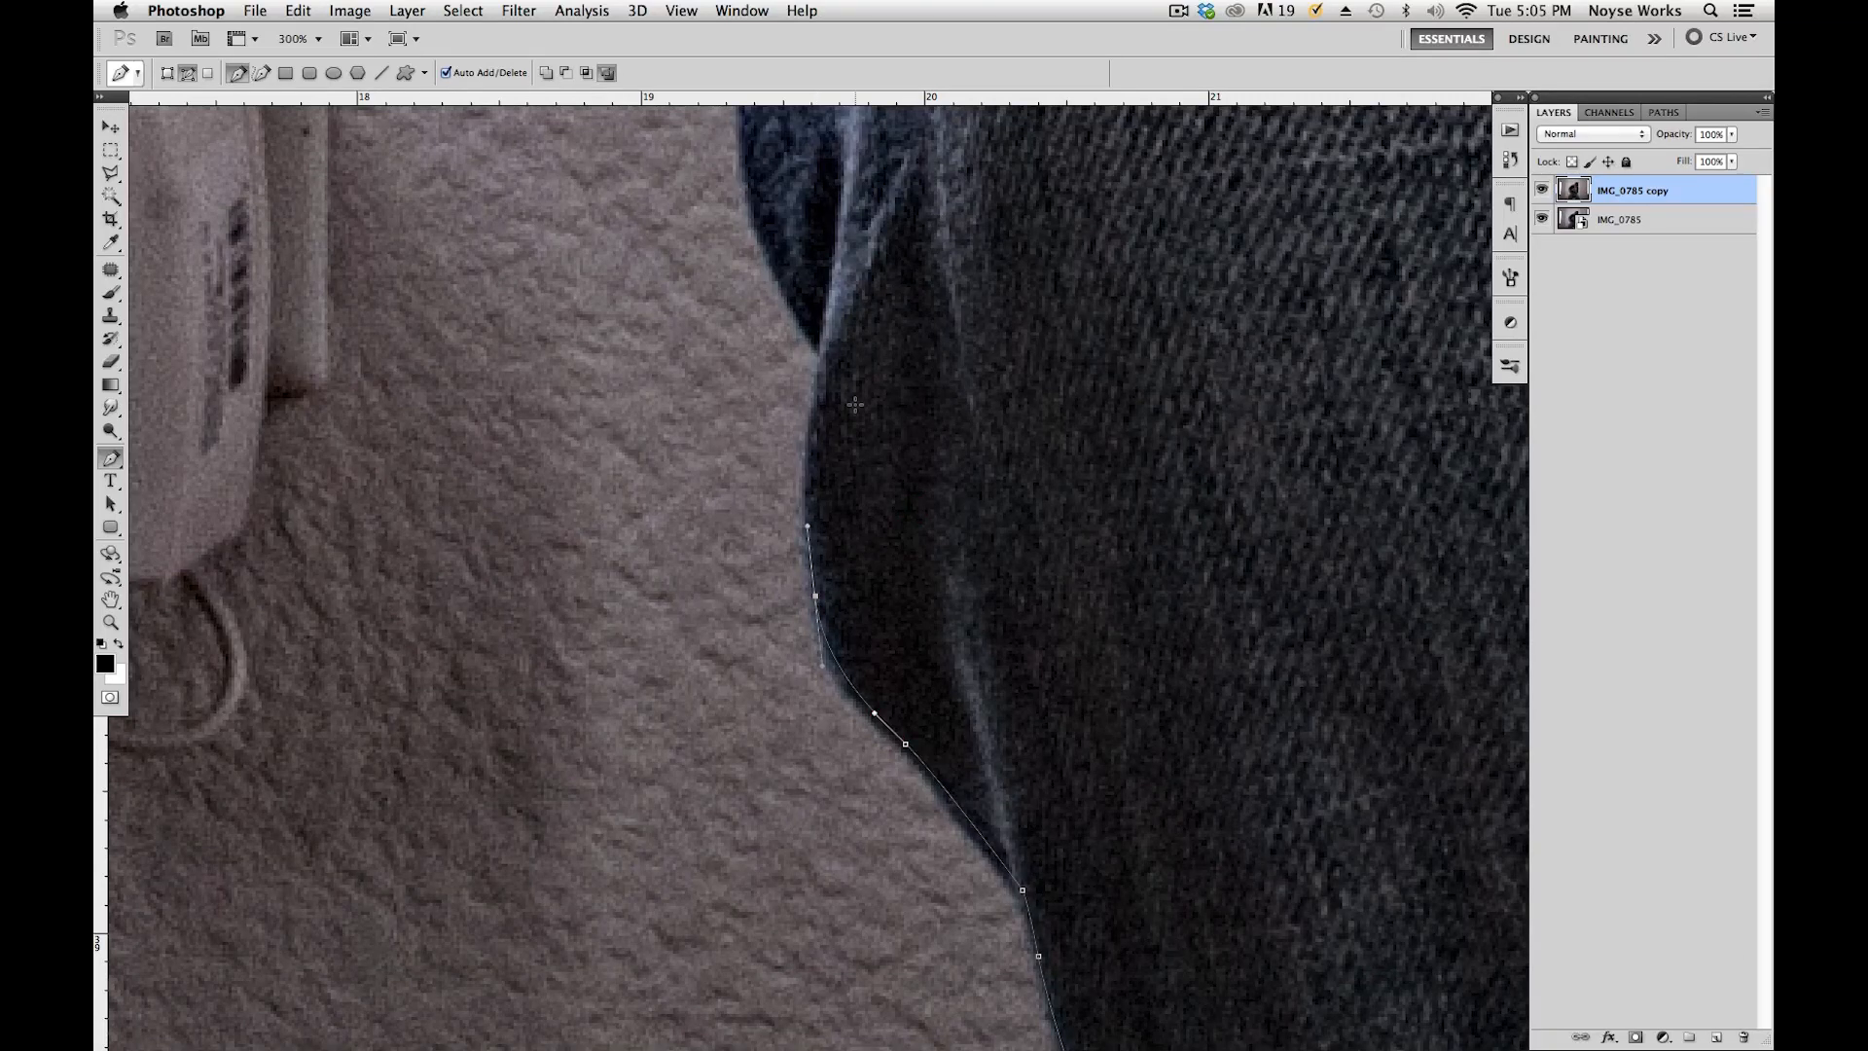
{"action": "left_click", "coordinate": [825, 359]}
{"action": "left_click_drag", "start_coordinate": [817, 387], "coordinate": [838, 425]}
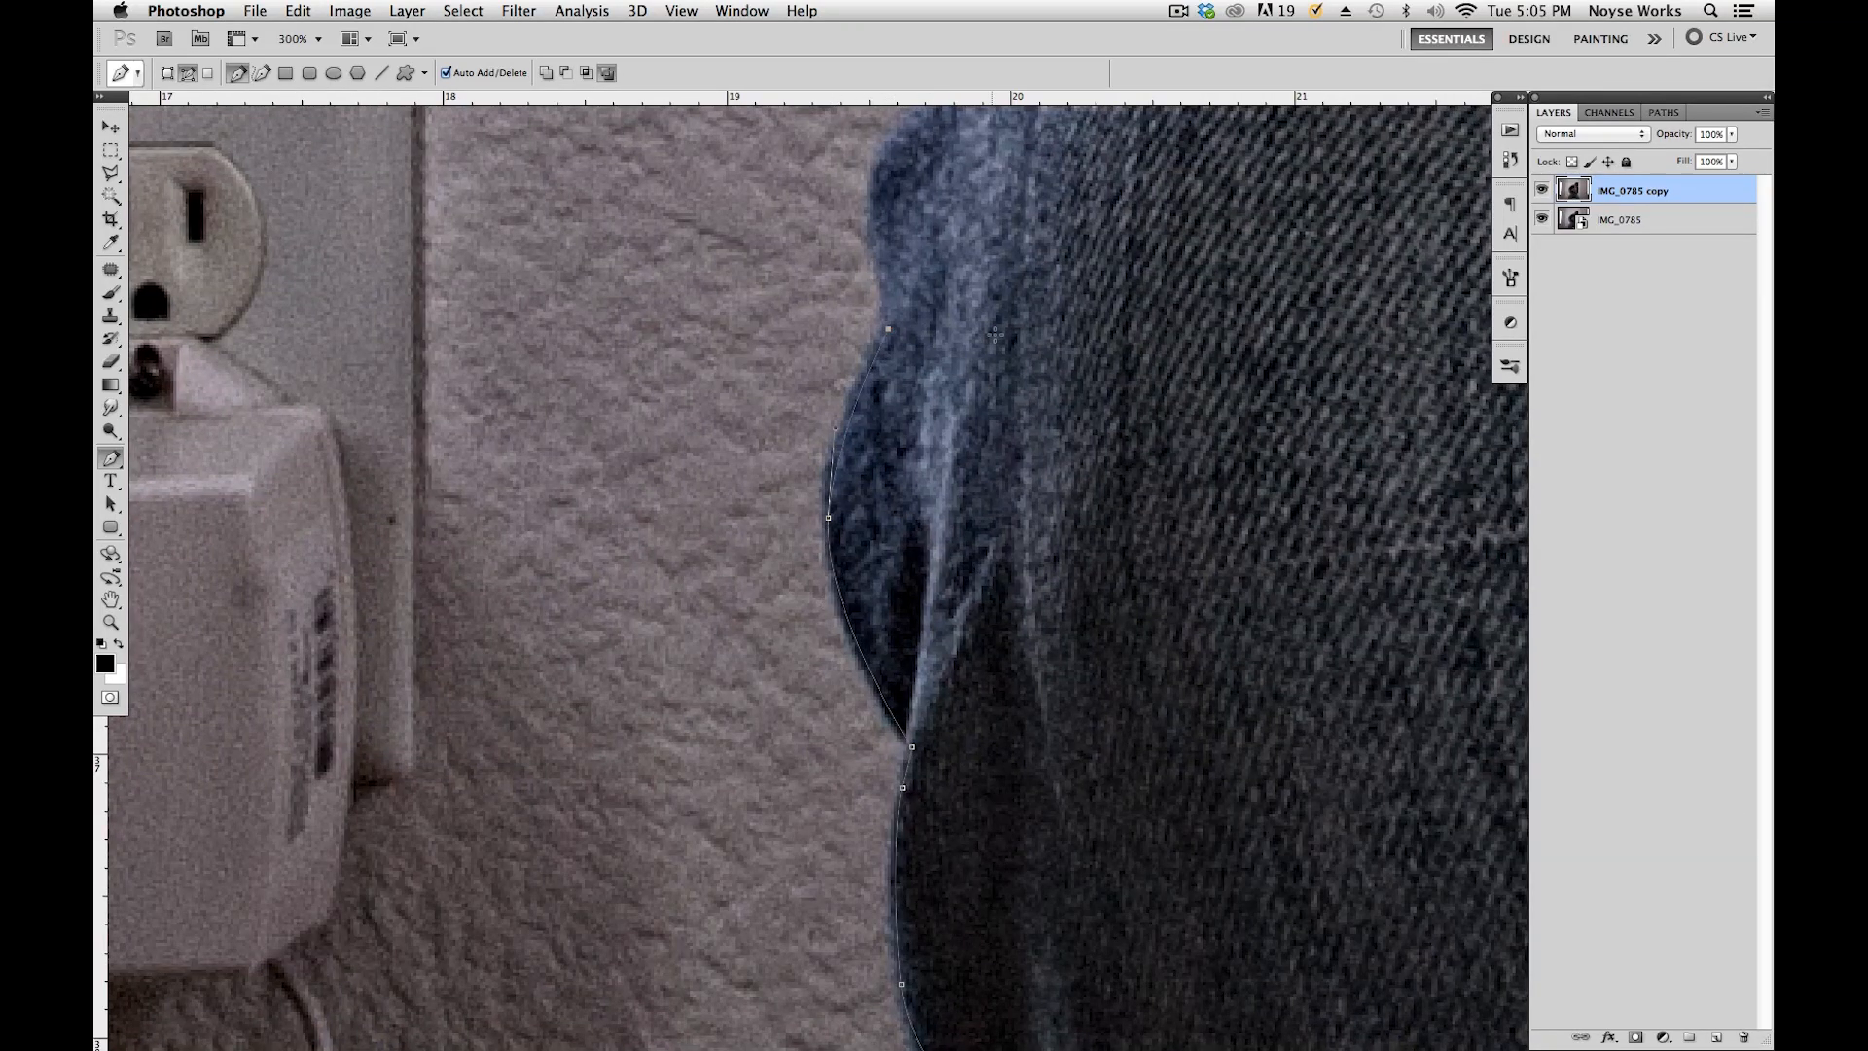
Trace the folds and outer thigh of the jeans up to the fingertip resting on the knee.
{"action": "left_click_drag", "start_coordinate": [1140, 349], "coordinate": [989, 671]}
{"action": "left_click", "coordinate": [734, 477]}
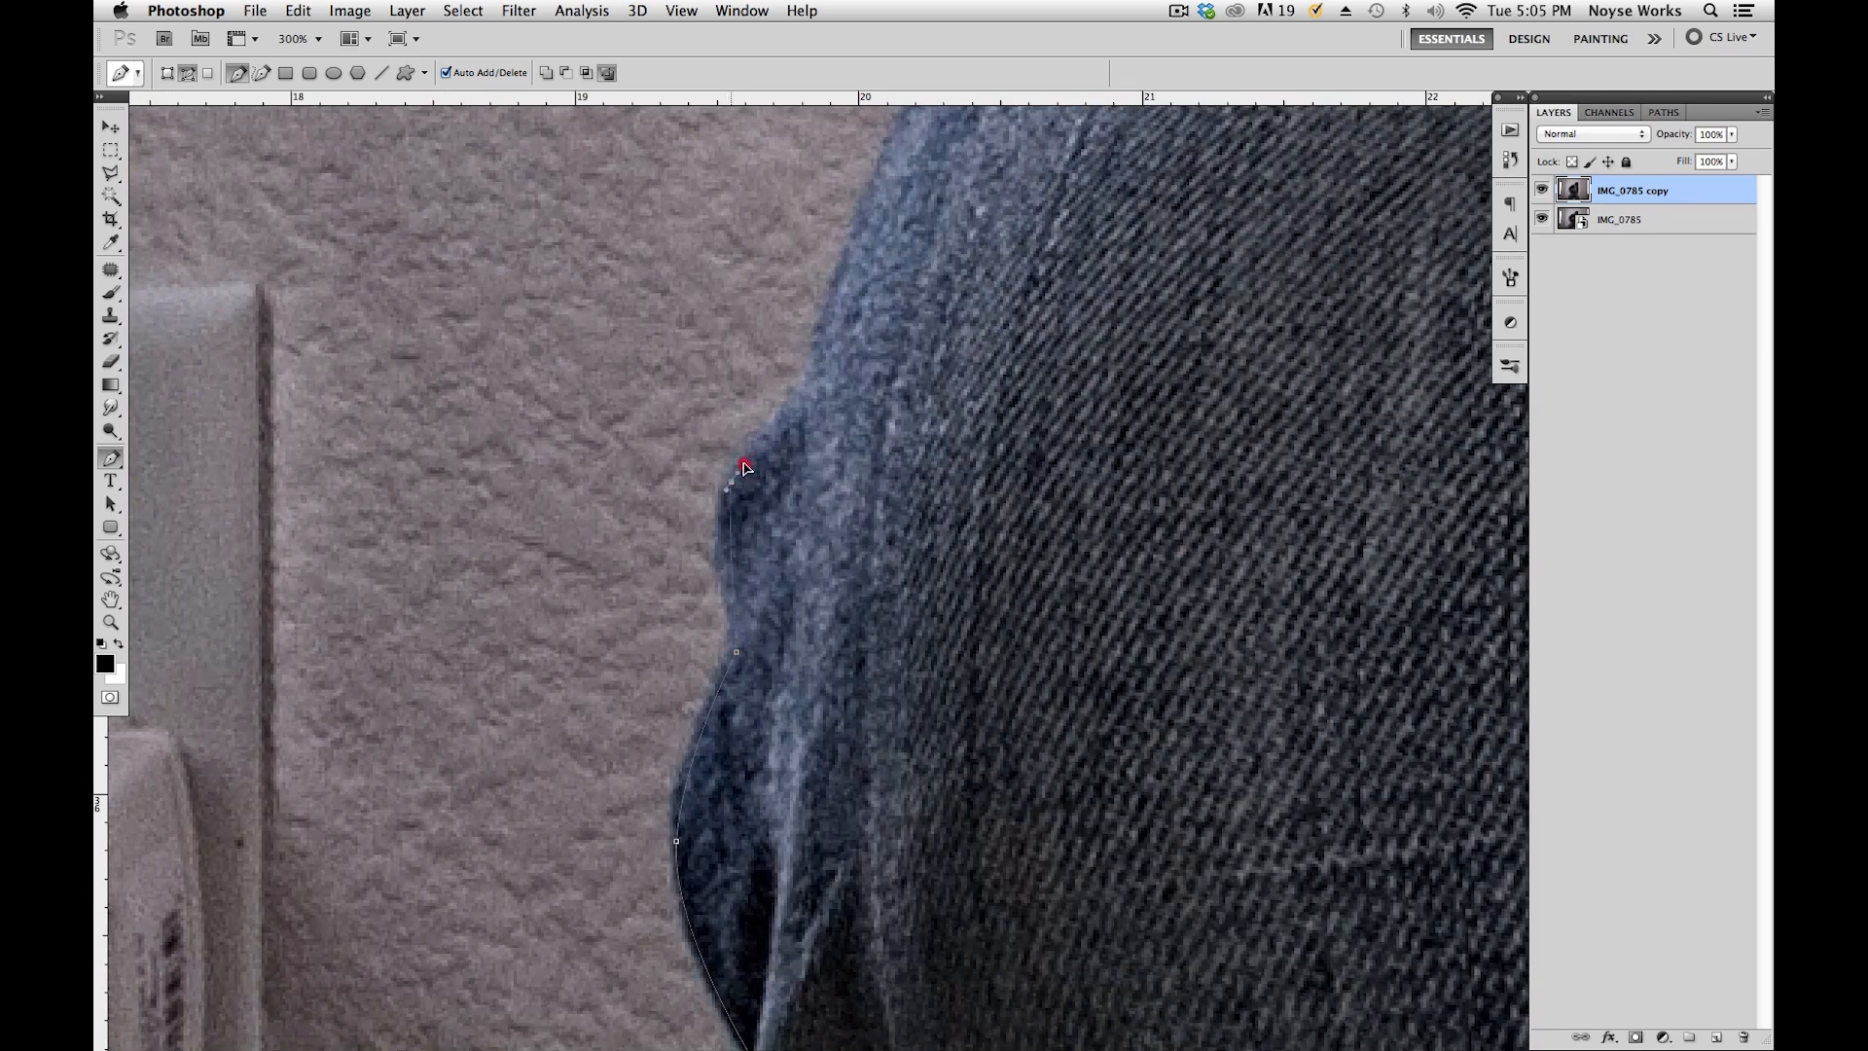
{"action": "left_click", "coordinate": [804, 395]}
{"action": "left_click_drag", "start_coordinate": [982, 175], "coordinate": [880, 467]}
{"action": "left_click_drag", "start_coordinate": [749, 461], "coordinate": [800, 340]}
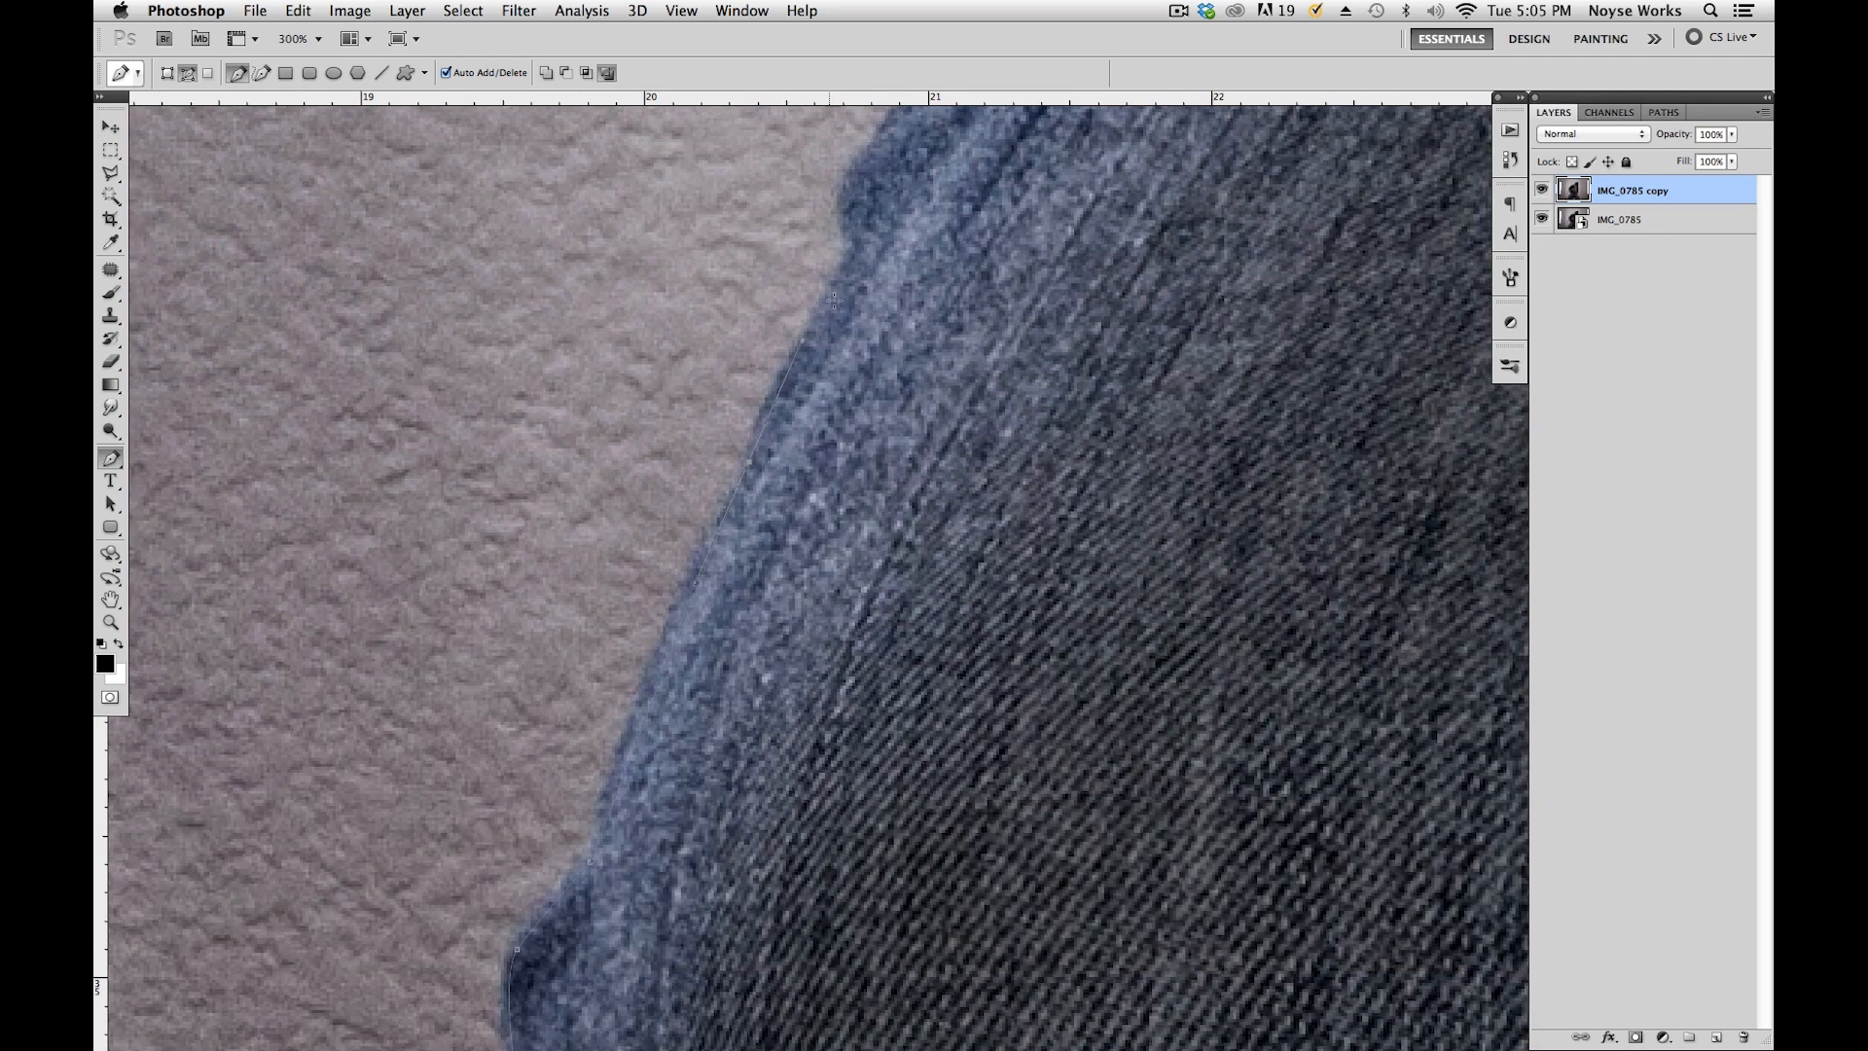
{"action": "left_click_drag", "start_coordinate": [849, 246], "coordinate": [682, 441]}
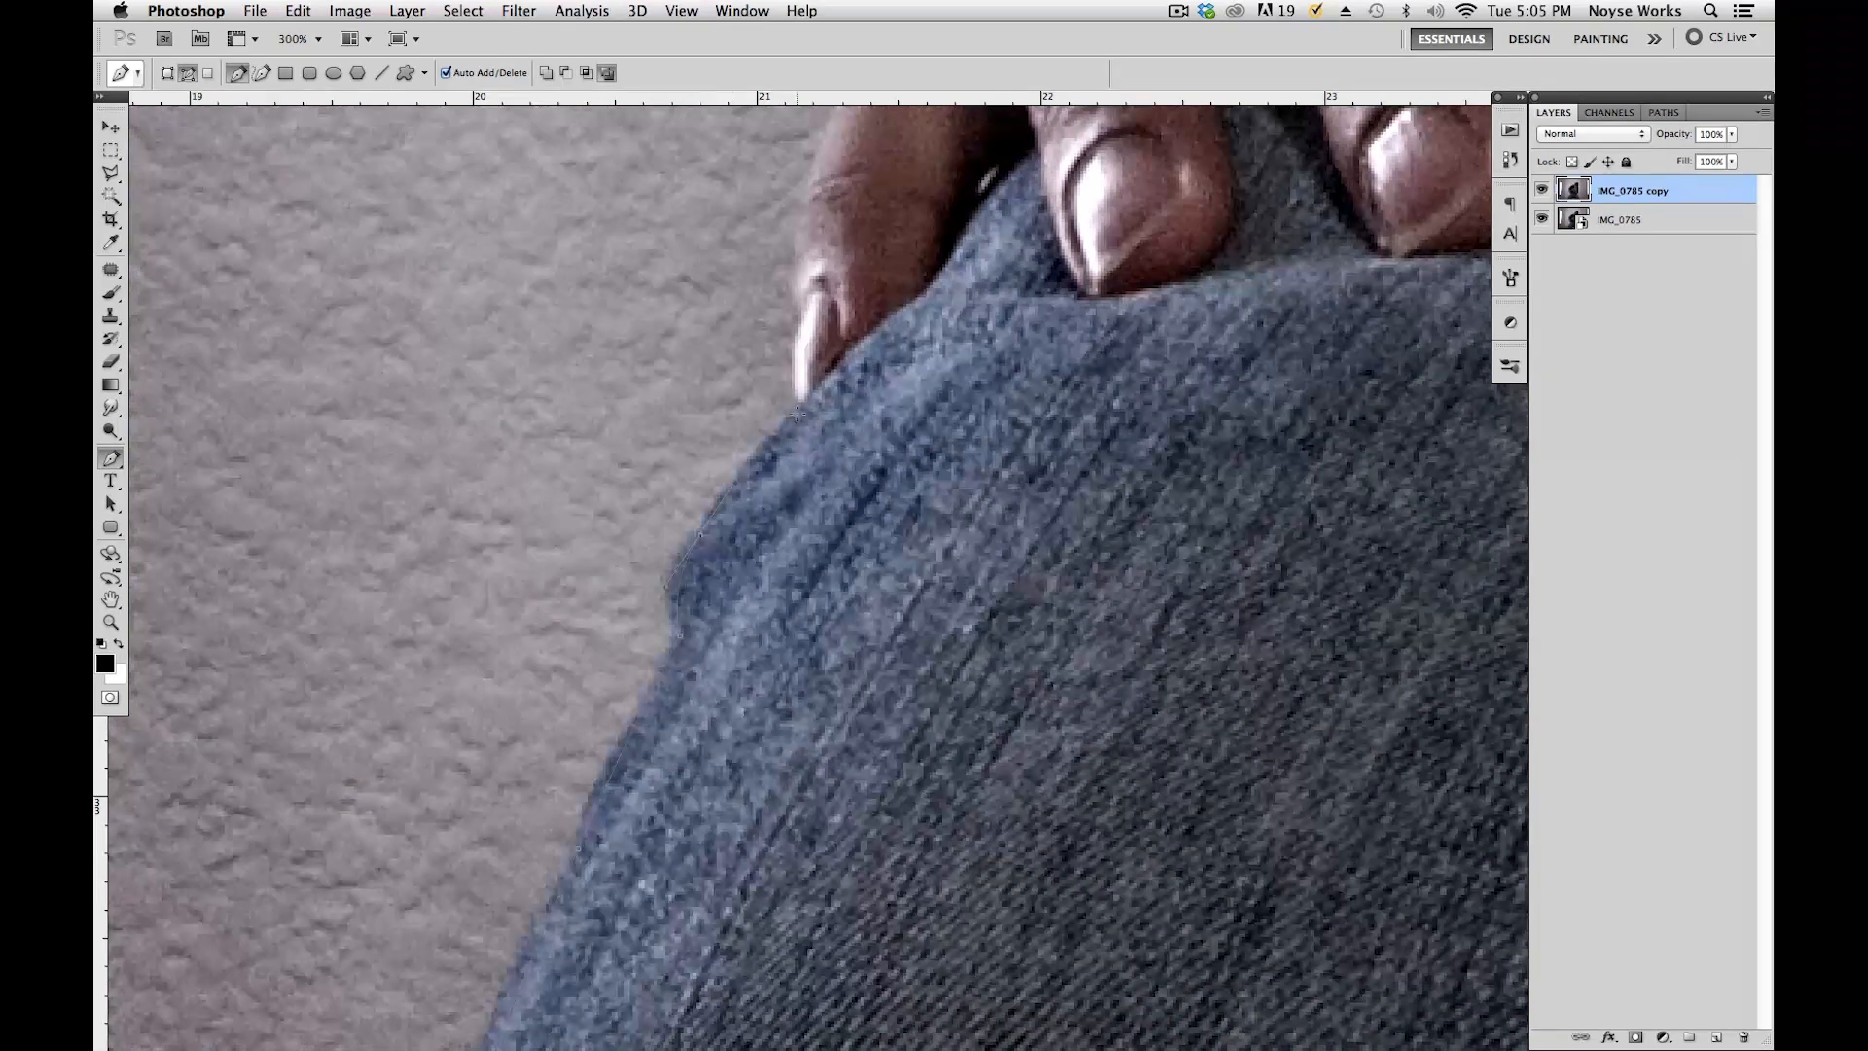
{"action": "left_click_drag", "start_coordinate": [884, 216], "coordinate": [759, 542]}
Trace the little finger from its nail up over the back of the hand to the wrist.
{"action": "left_click", "coordinate": [678, 631]}
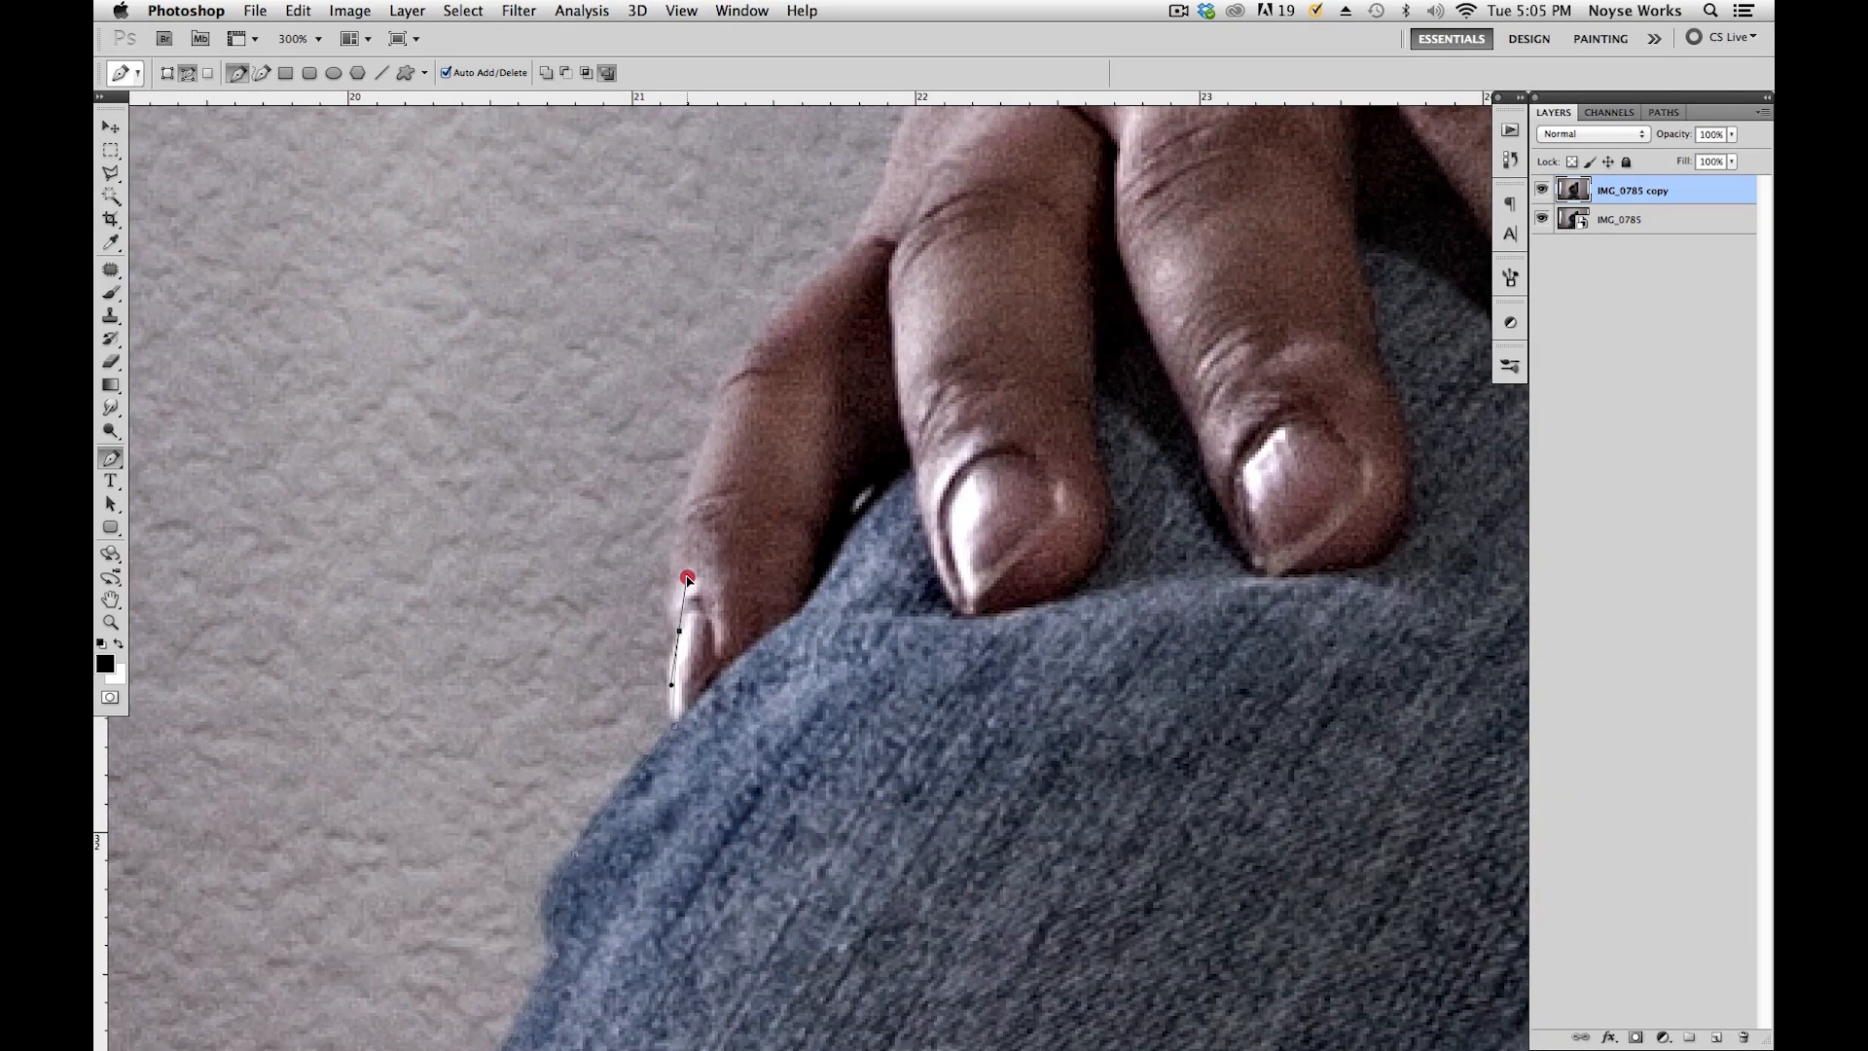
{"action": "left_click_drag", "start_coordinate": [752, 342], "coordinate": [782, 310]}
{"action": "left_click_drag", "start_coordinate": [933, 173], "coordinate": [746, 429]}
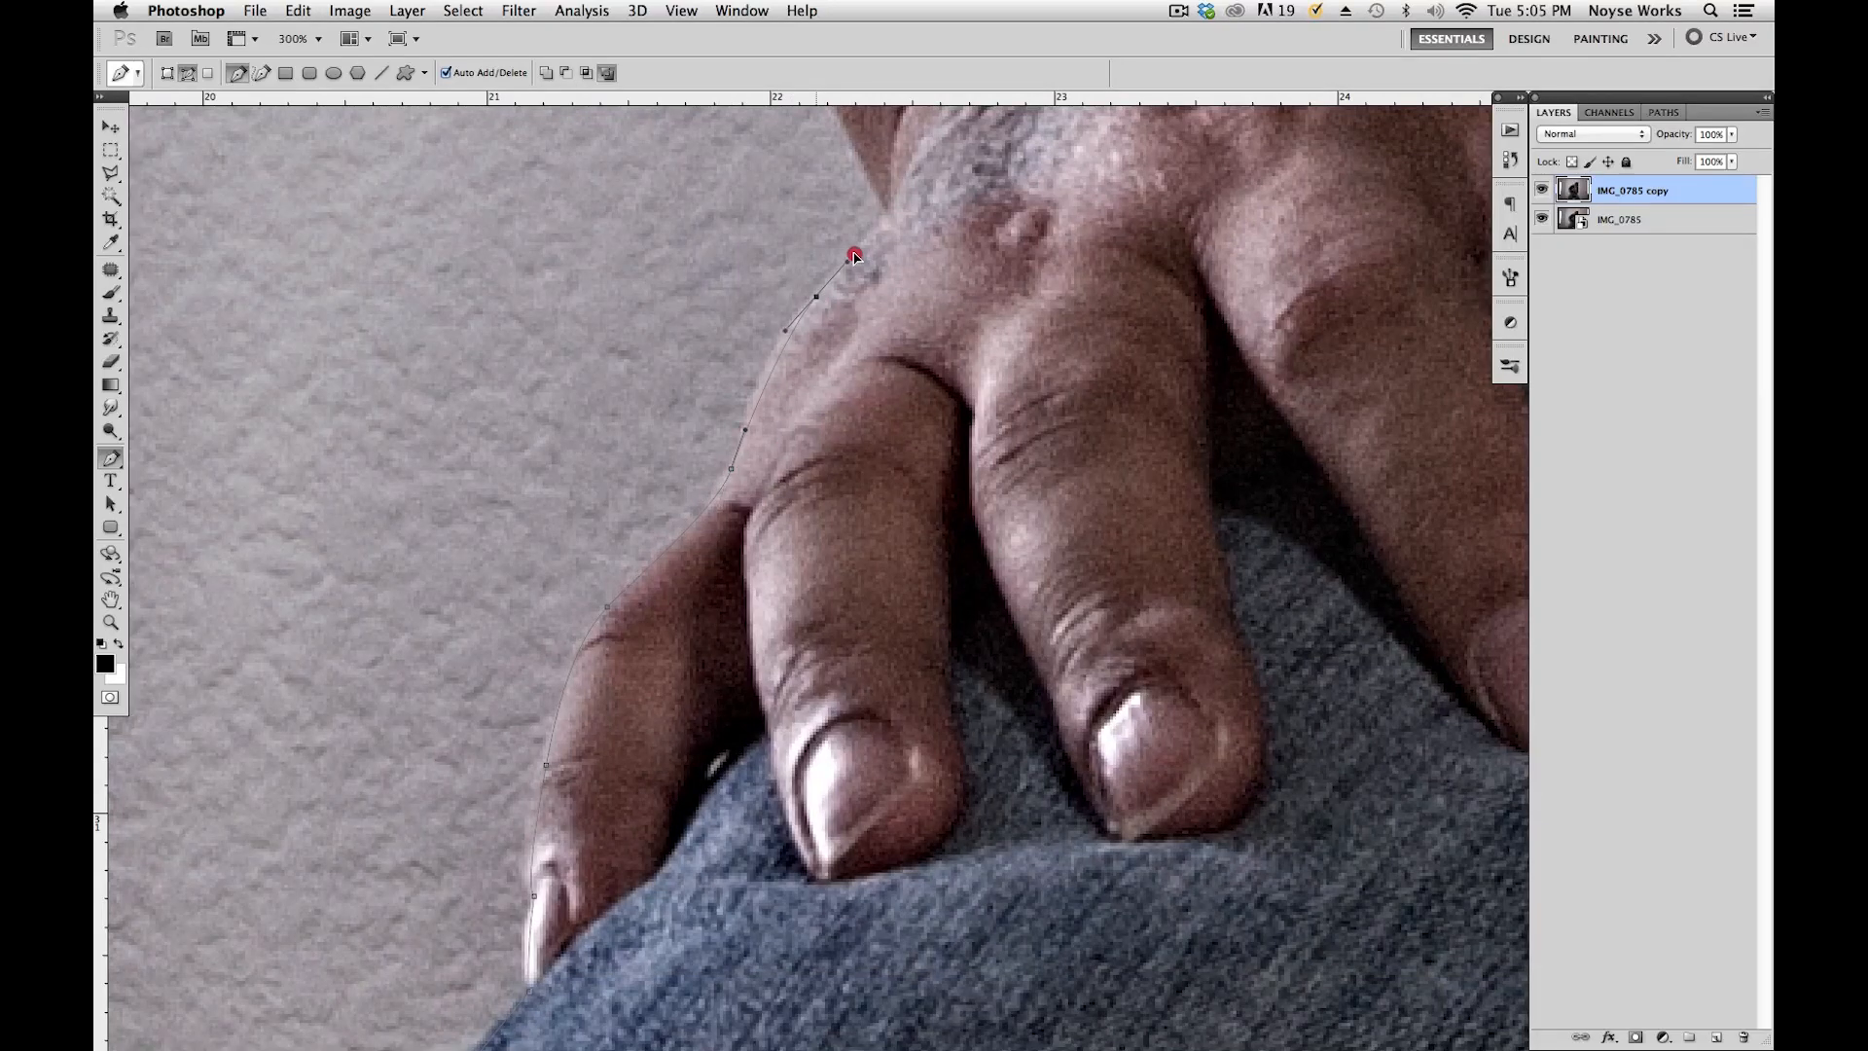
{"action": "left_click", "coordinate": [890, 215]}
Trace the outer edge of the tattooed forearm and upper arm from the wrist to the sleeve hem.
{"action": "left_click_drag", "start_coordinate": [890, 219], "coordinate": [863, 480]}
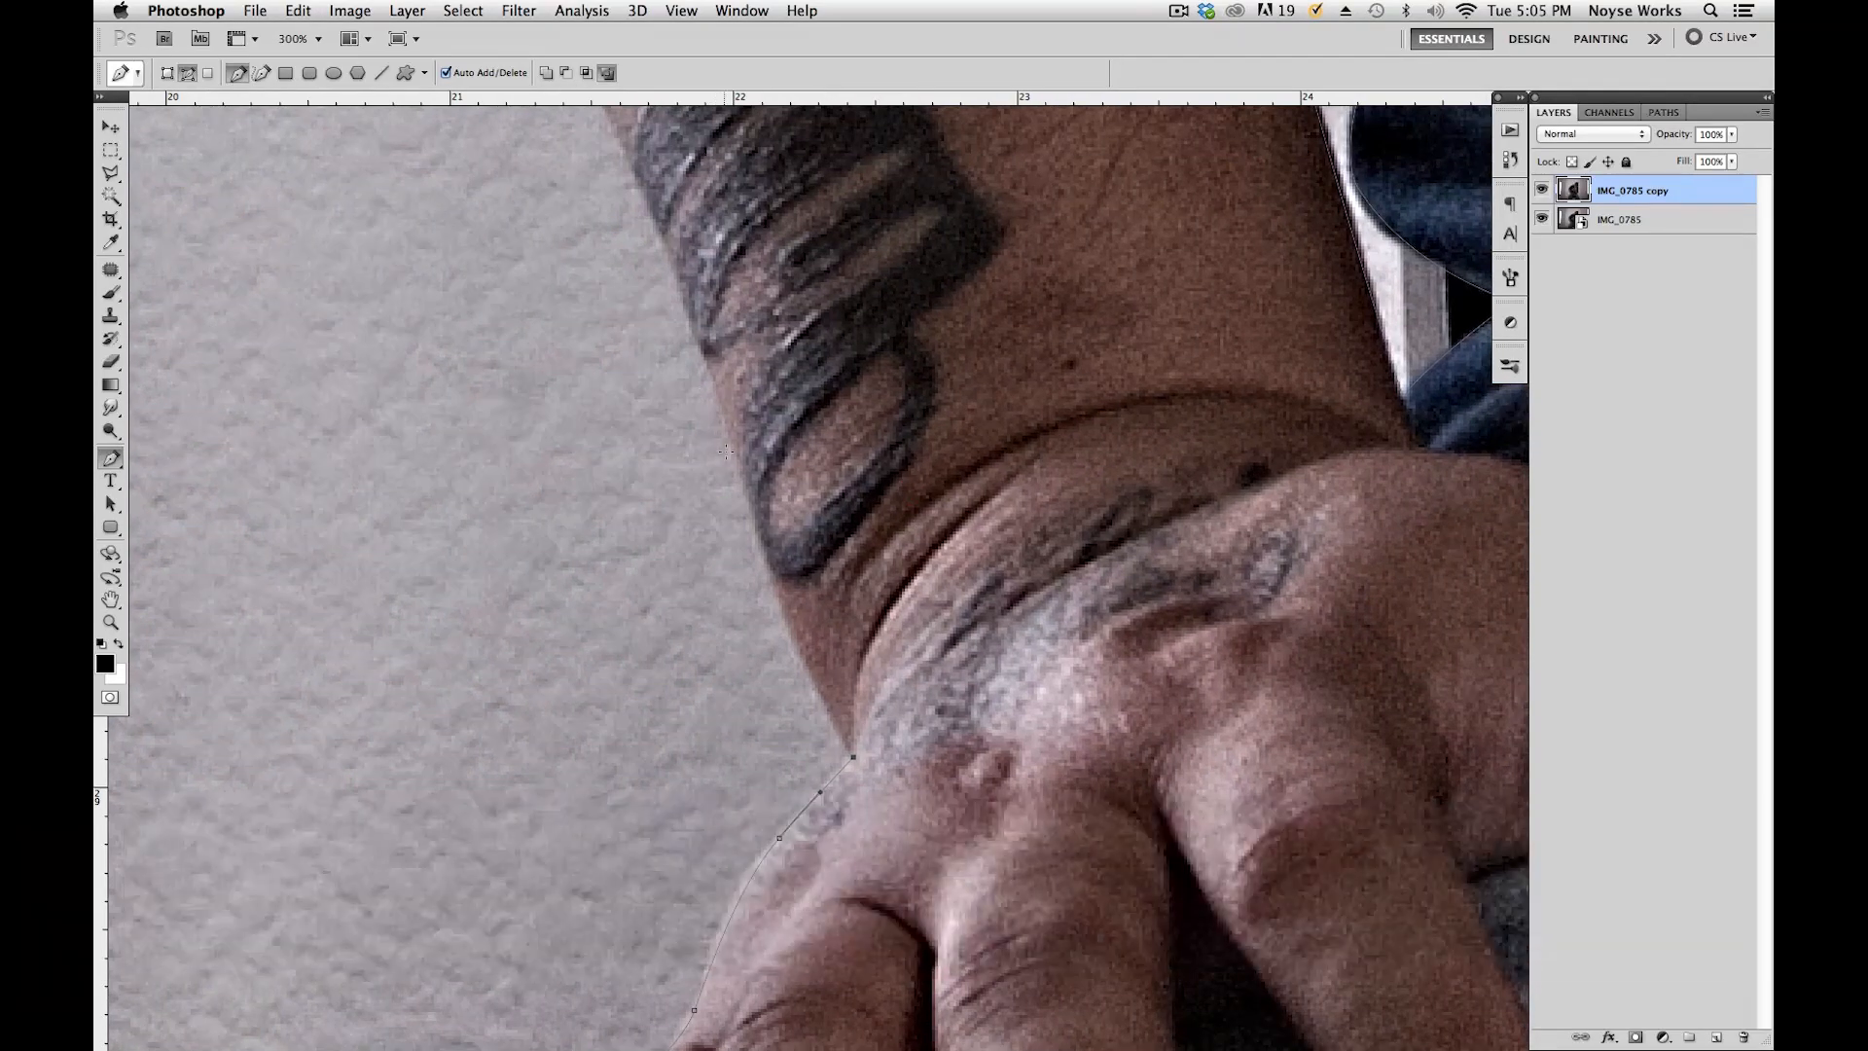
{"action": "left_click_drag", "start_coordinate": [788, 195], "coordinate": [896, 475]}
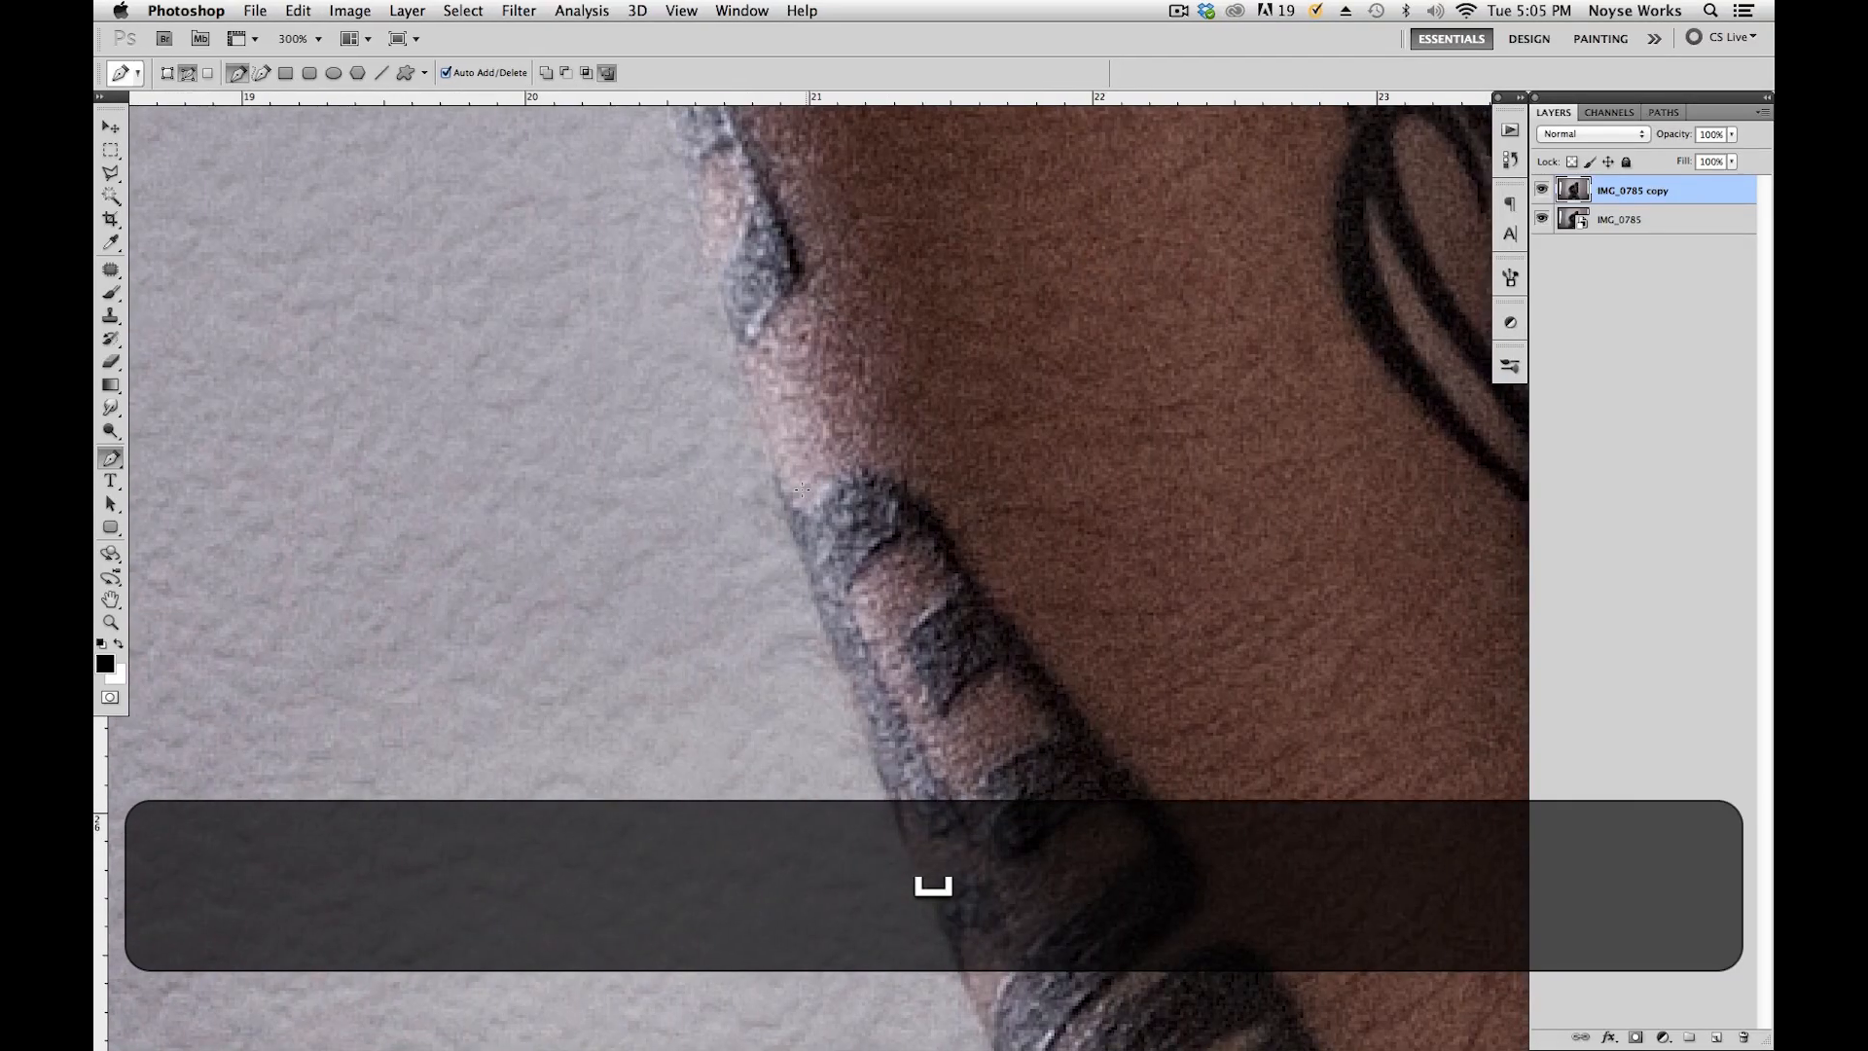
{"action": "left_click_drag", "start_coordinate": [787, 494], "coordinate": [716, 348]}
{"action": "left_click_drag", "start_coordinate": [720, 224], "coordinate": [829, 305]}
{"action": "left_click_drag", "start_coordinate": [907, 363], "coordinate": [787, 816]}
{"action": "left_click_drag", "start_coordinate": [821, 401], "coordinate": [846, 344]}
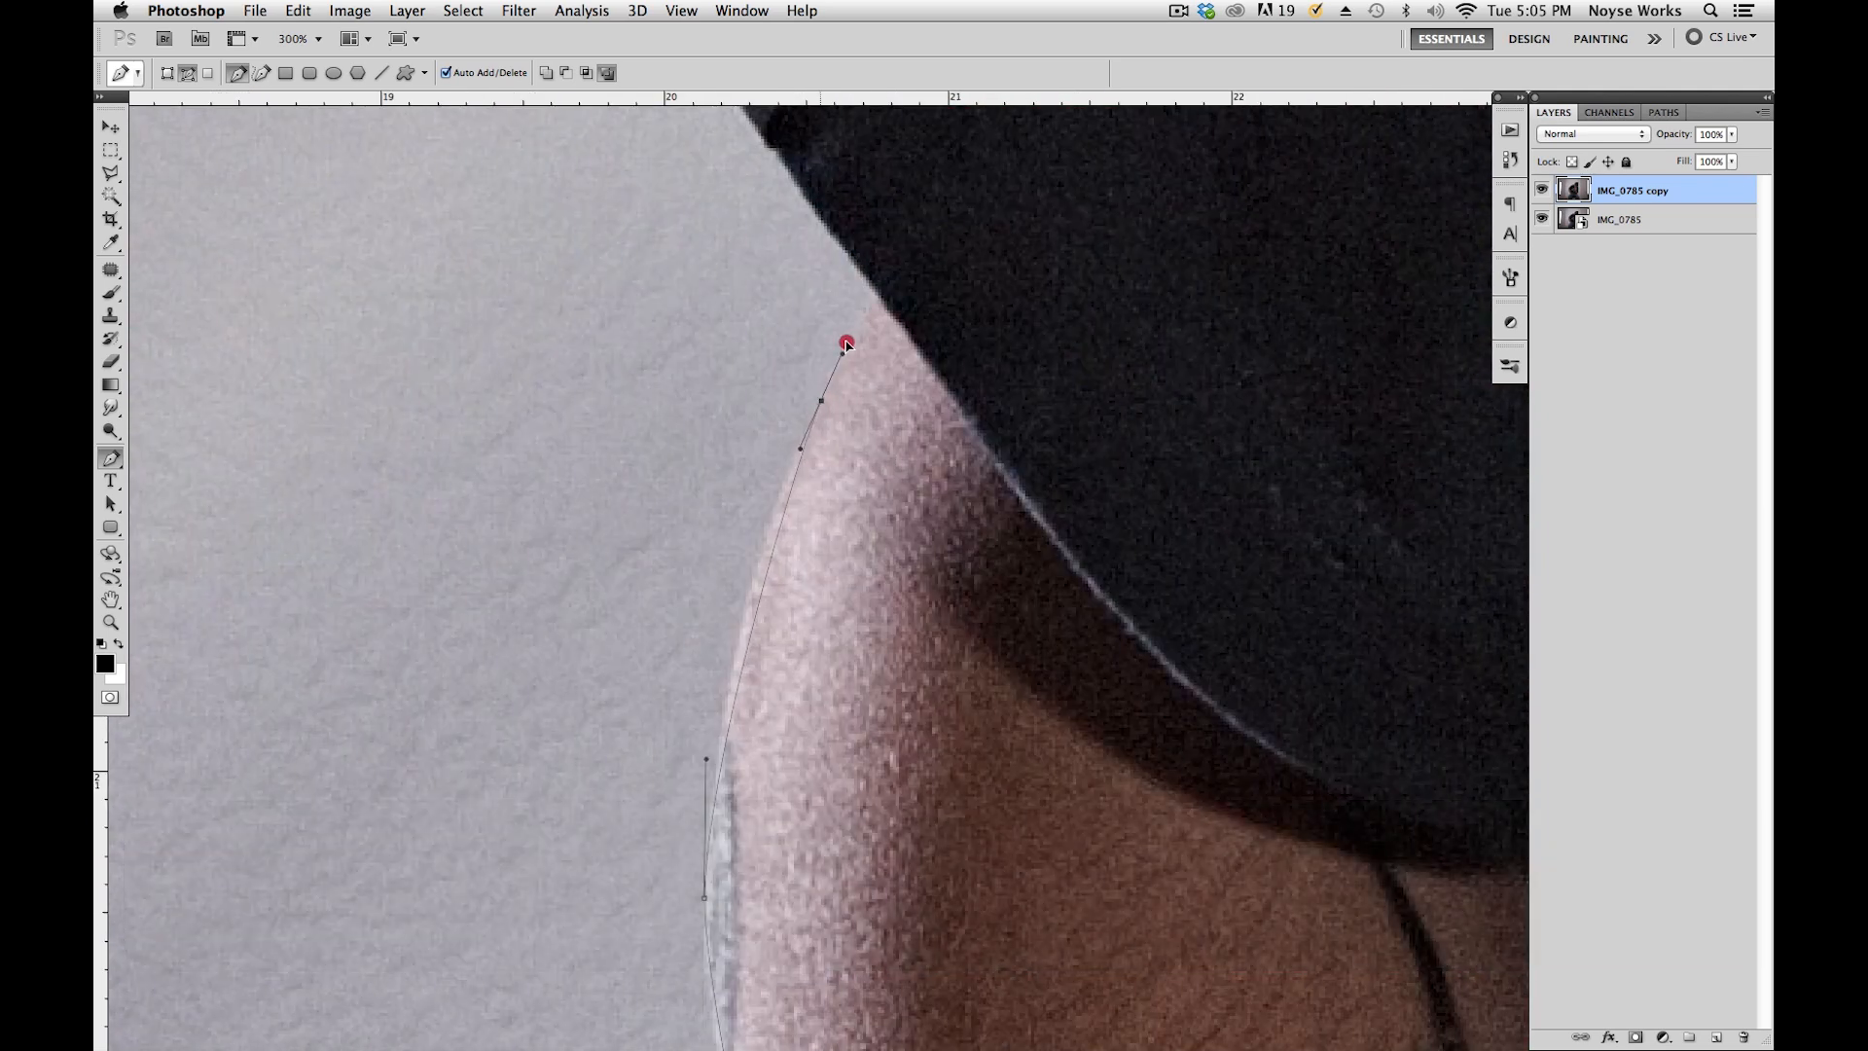
{"action": "left_click", "coordinate": [883, 298]}
Trace the sleeve hem around its pointed corner and up the sleeve's upper edge toward the shoulder.
{"action": "left_click_drag", "start_coordinate": [916, 165], "coordinate": [913, 458]}
{"action": "left_click_drag", "start_coordinate": [765, 665], "coordinate": [749, 647]}
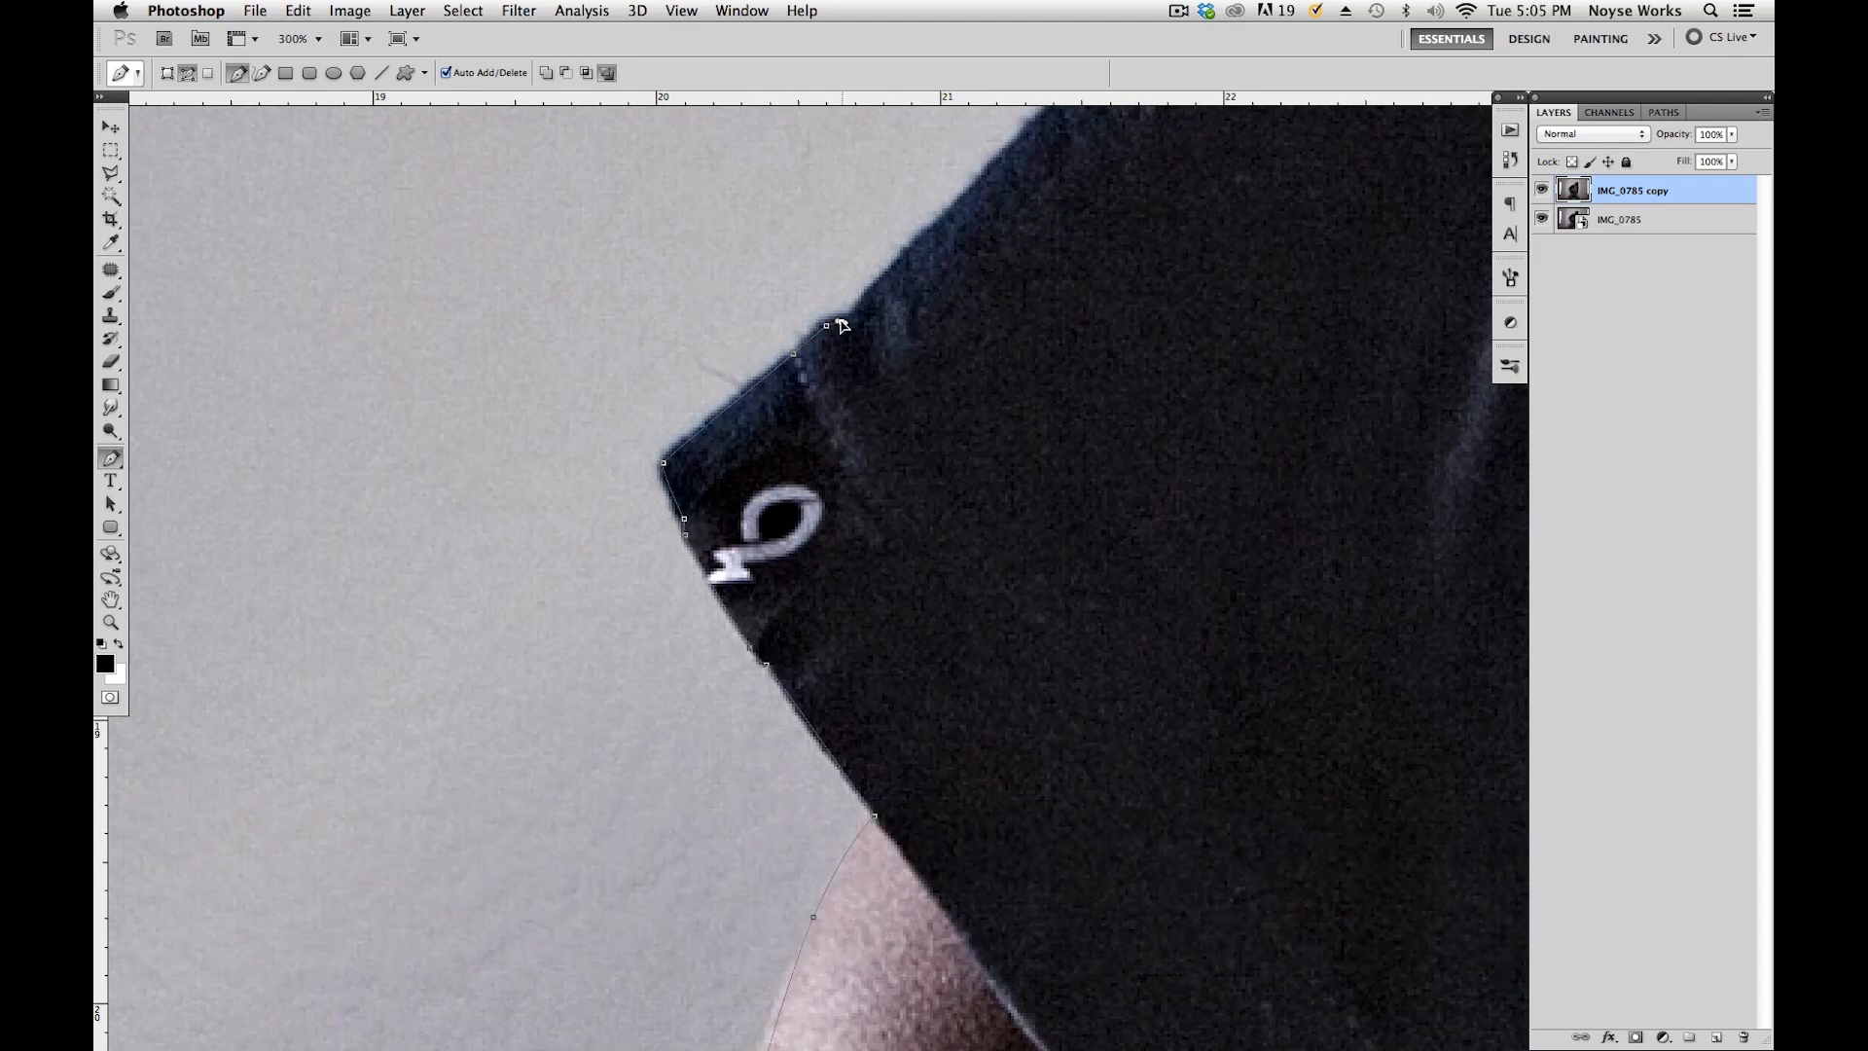
{"action": "left_click_drag", "start_coordinate": [929, 284], "coordinate": [813, 513]}
{"action": "left_click_drag", "start_coordinate": [826, 420], "coordinate": [984, 419]}
{"action": "left_click_drag", "start_coordinate": [961, 419], "coordinate": [1098, 302]}
{"action": "left_click_drag", "start_coordinate": [1348, 109], "coordinate": [950, 454]}
{"action": "left_click_drag", "start_coordinate": [859, 518], "coordinate": [893, 491]}
Trace the top of the shoulder to the neck to complete the outline around the subject.
{"action": "left_click_drag", "start_coordinate": [1237, 311], "coordinate": [688, 404]}
{"action": "left_click_drag", "start_coordinate": [1026, 298], "coordinate": [1189, 282]}
{"action": "left_click_drag", "start_coordinate": [1170, 324], "coordinate": [526, 335]}
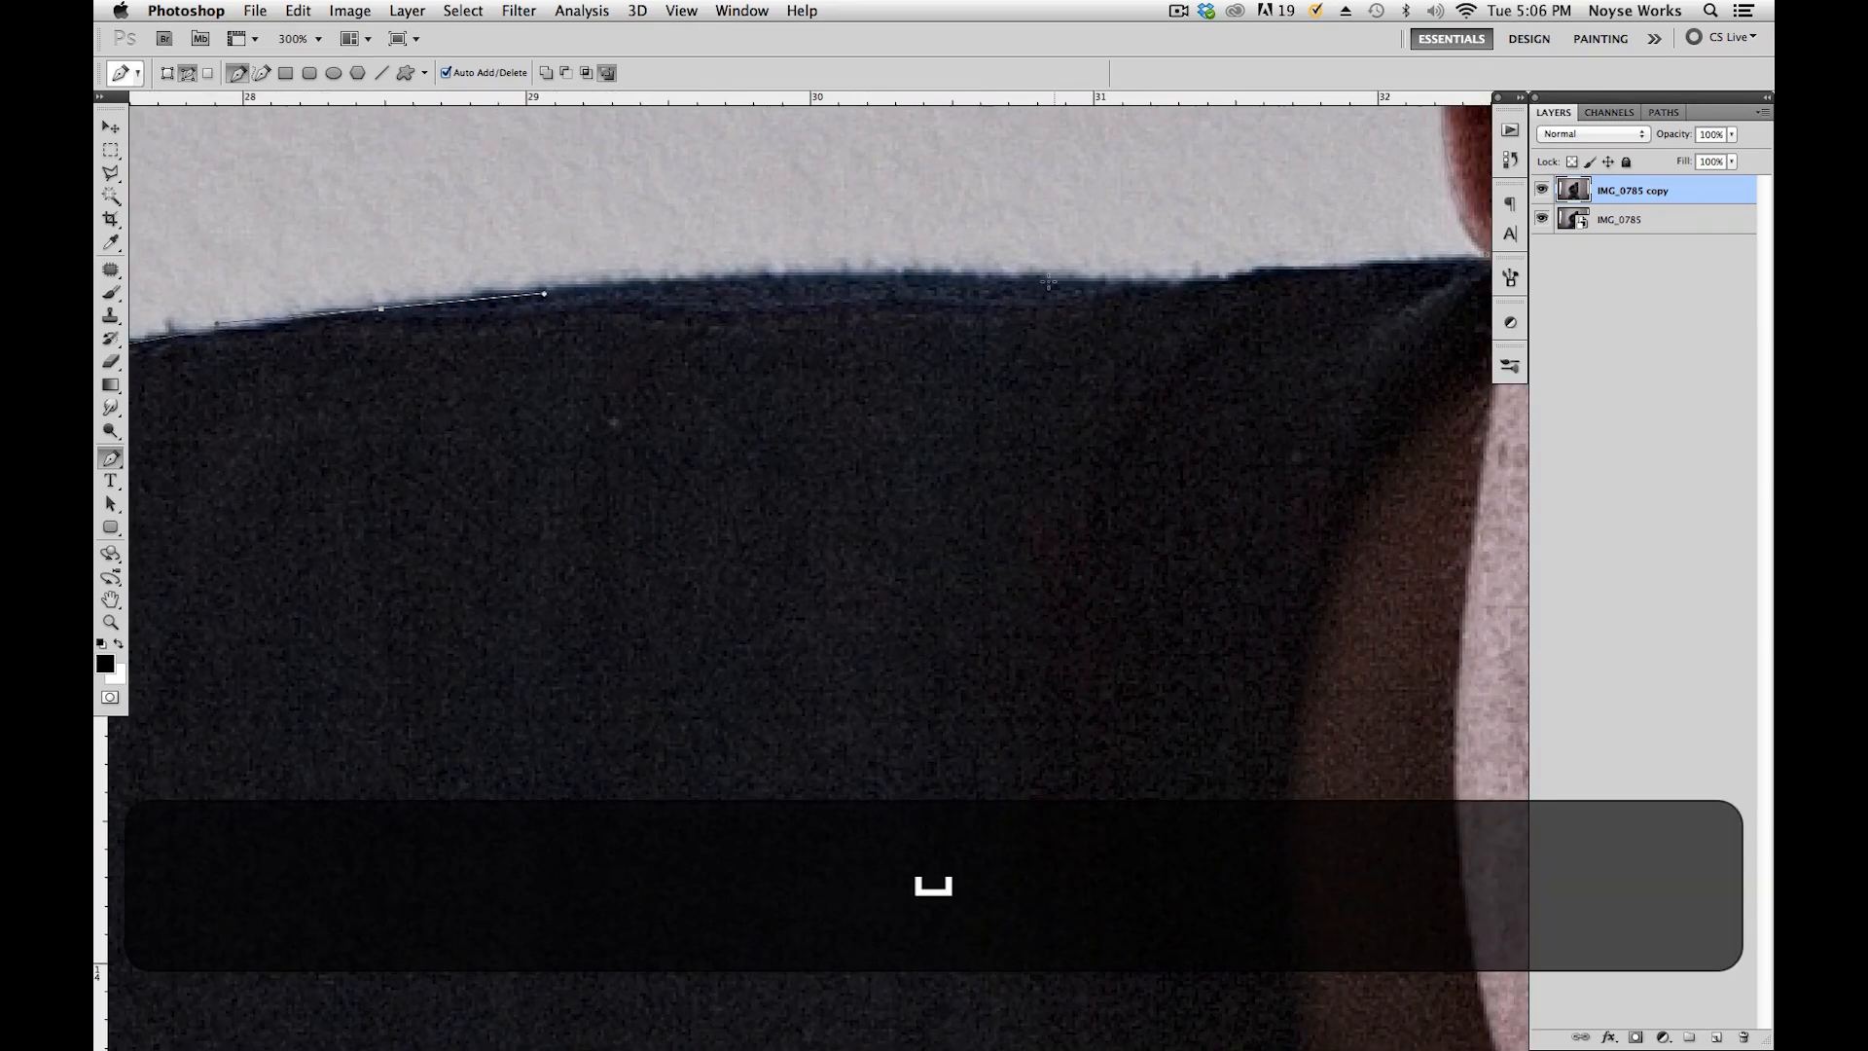
{"action": "left_click_drag", "start_coordinate": [1032, 275], "coordinate": [1151, 283]}
{"action": "left_click_drag", "start_coordinate": [1330, 268], "coordinate": [1120, 356]}
Convert the traced paths into a new anti-aliased selection with a feather radius of 0 pixels.
{"action": "key", "text": "super+minus"}
{"action": "key", "text": "super+minus"}
{"action": "key", "text": "super+minus"}
{"action": "key", "text": "super+minus"}
{"action": "key", "text": "super+minus"}
{"action": "key", "text": "super+minus"}
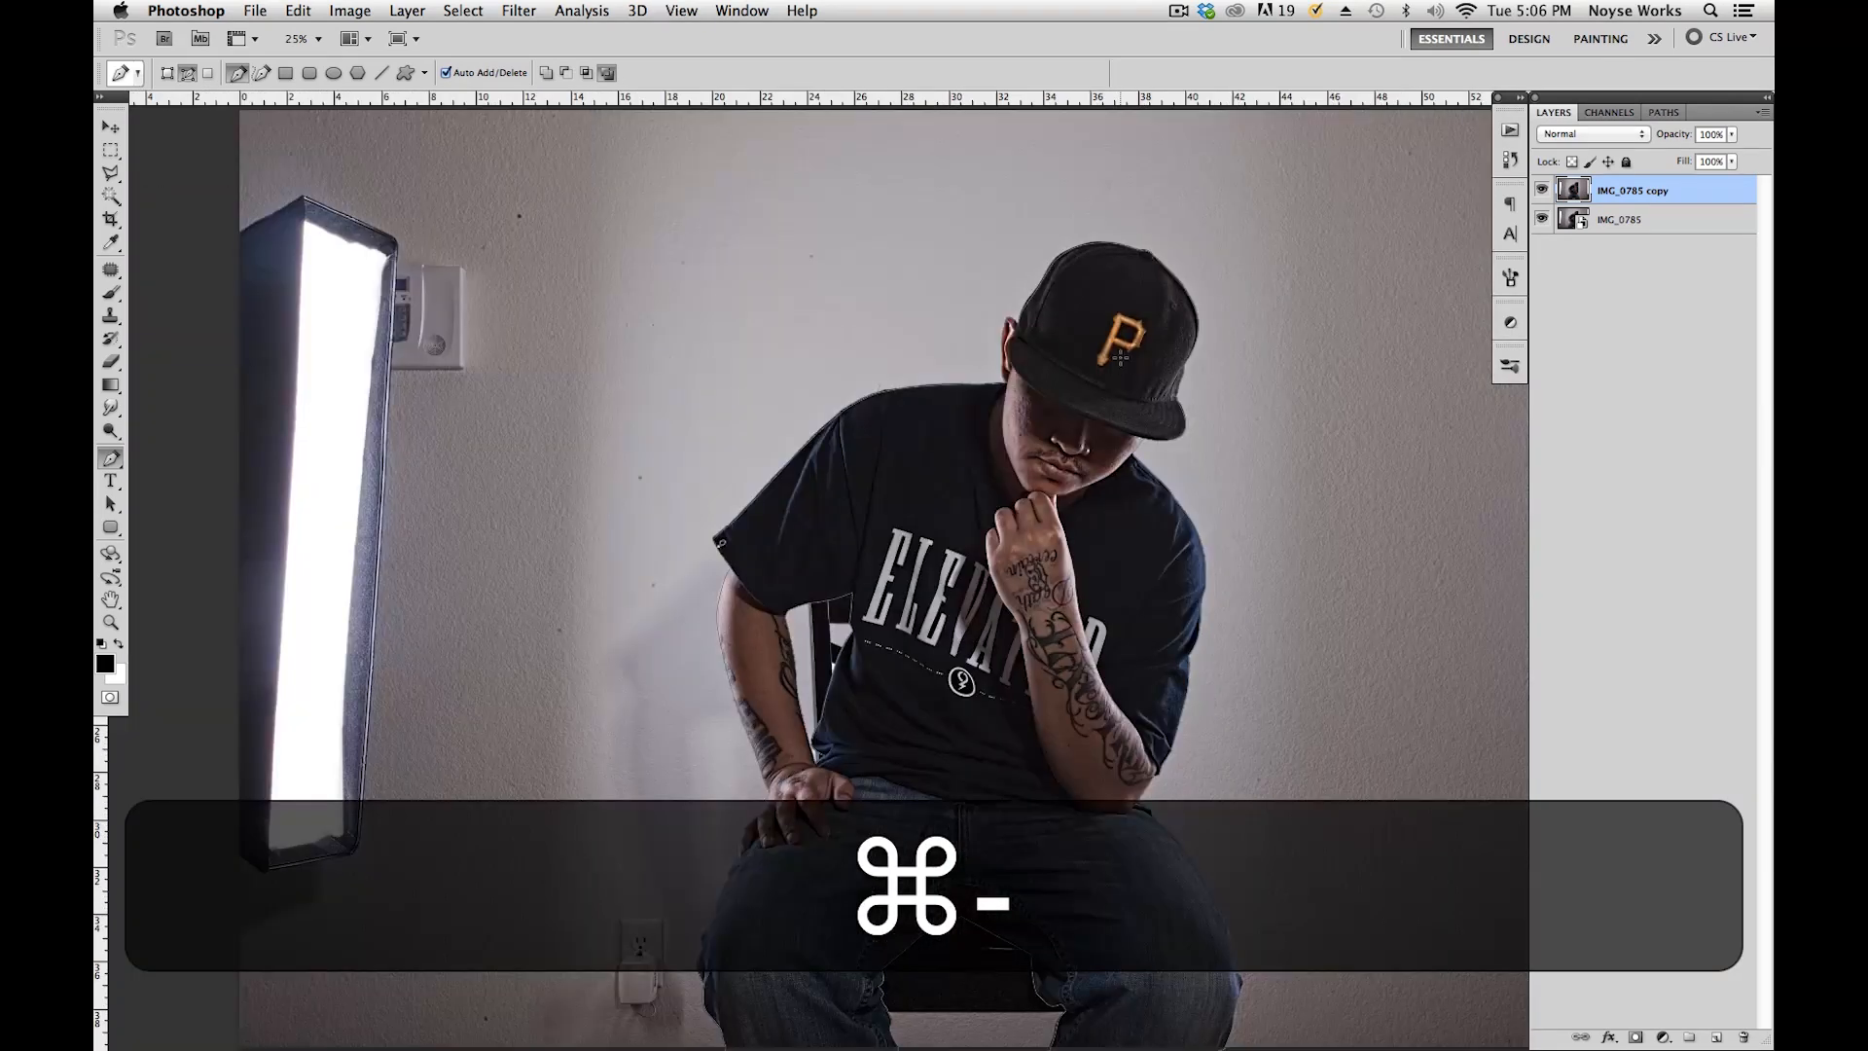
{"action": "left_click_drag", "start_coordinate": [1240, 655], "coordinate": [1138, 482]}
{"action": "left_click", "coordinate": [1058, 593]}
{"action": "key", "text": "super+minus"}
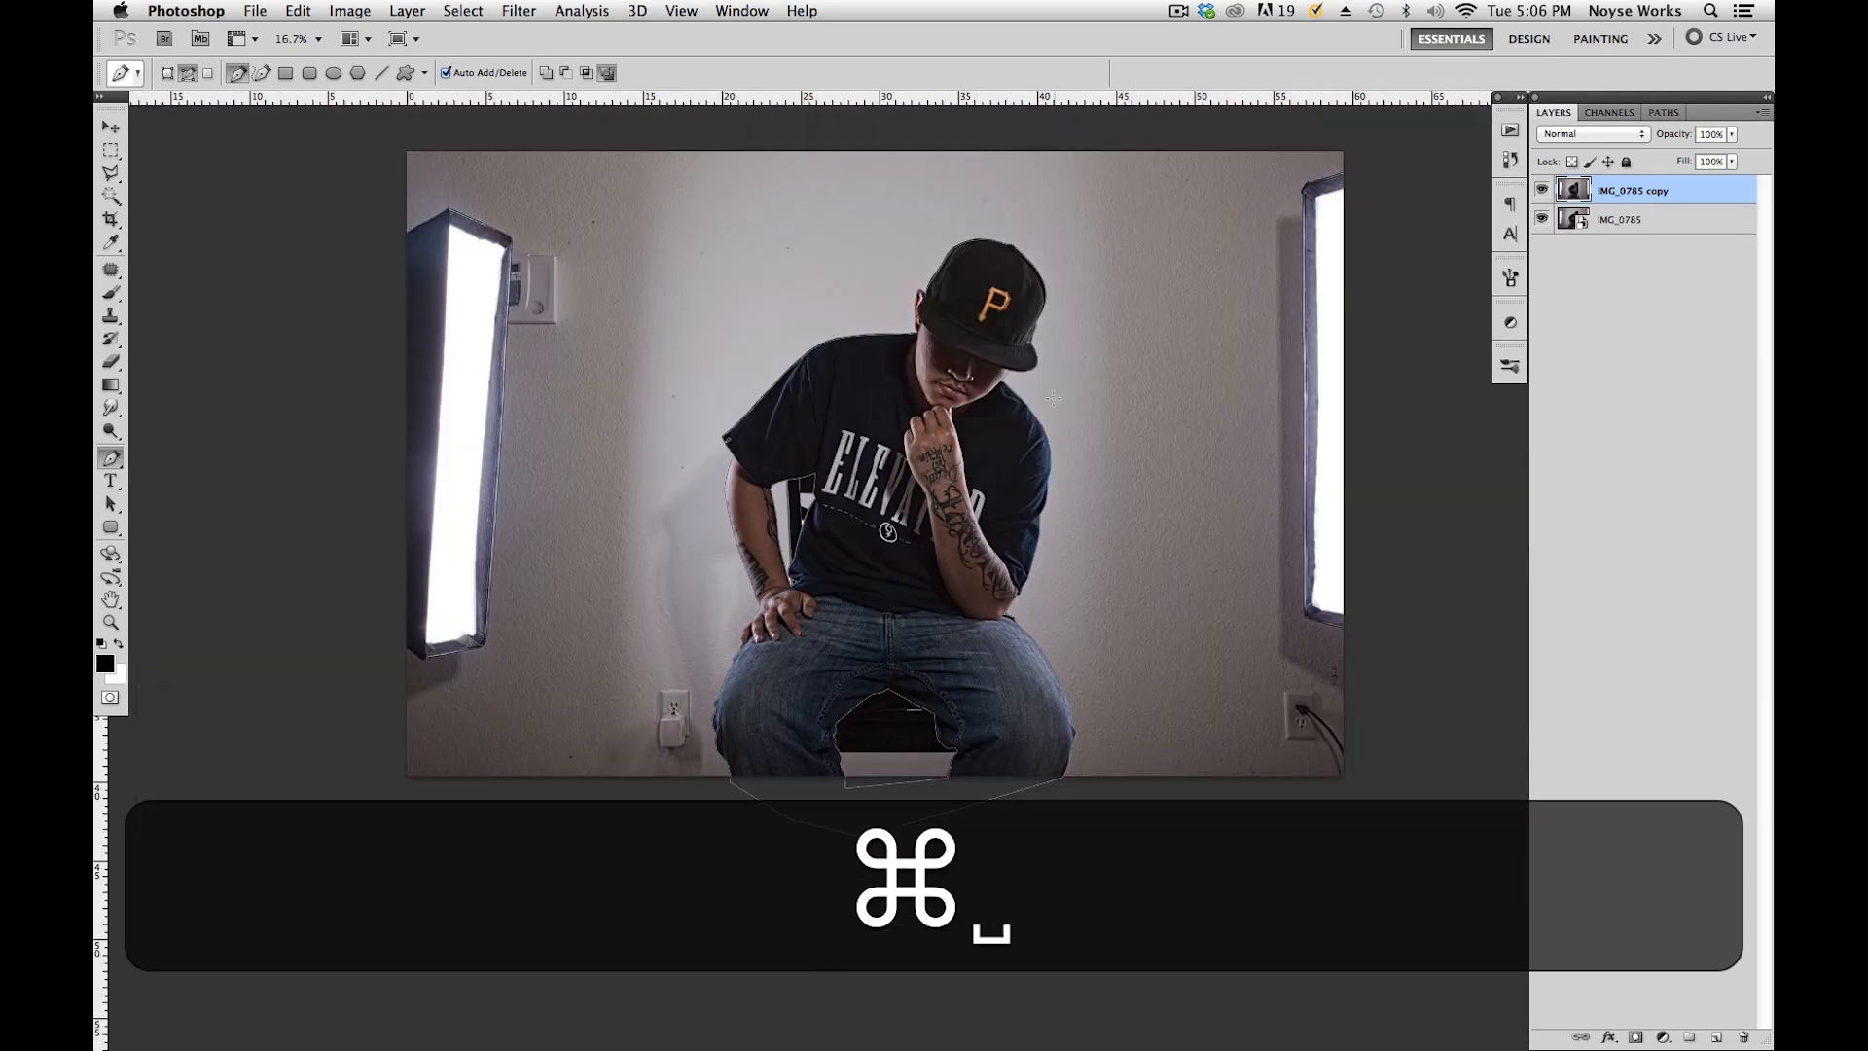
{"action": "left_click", "coordinate": [905, 530], "text": "ctrl"}
{"action": "left_click", "coordinate": [1002, 618]}
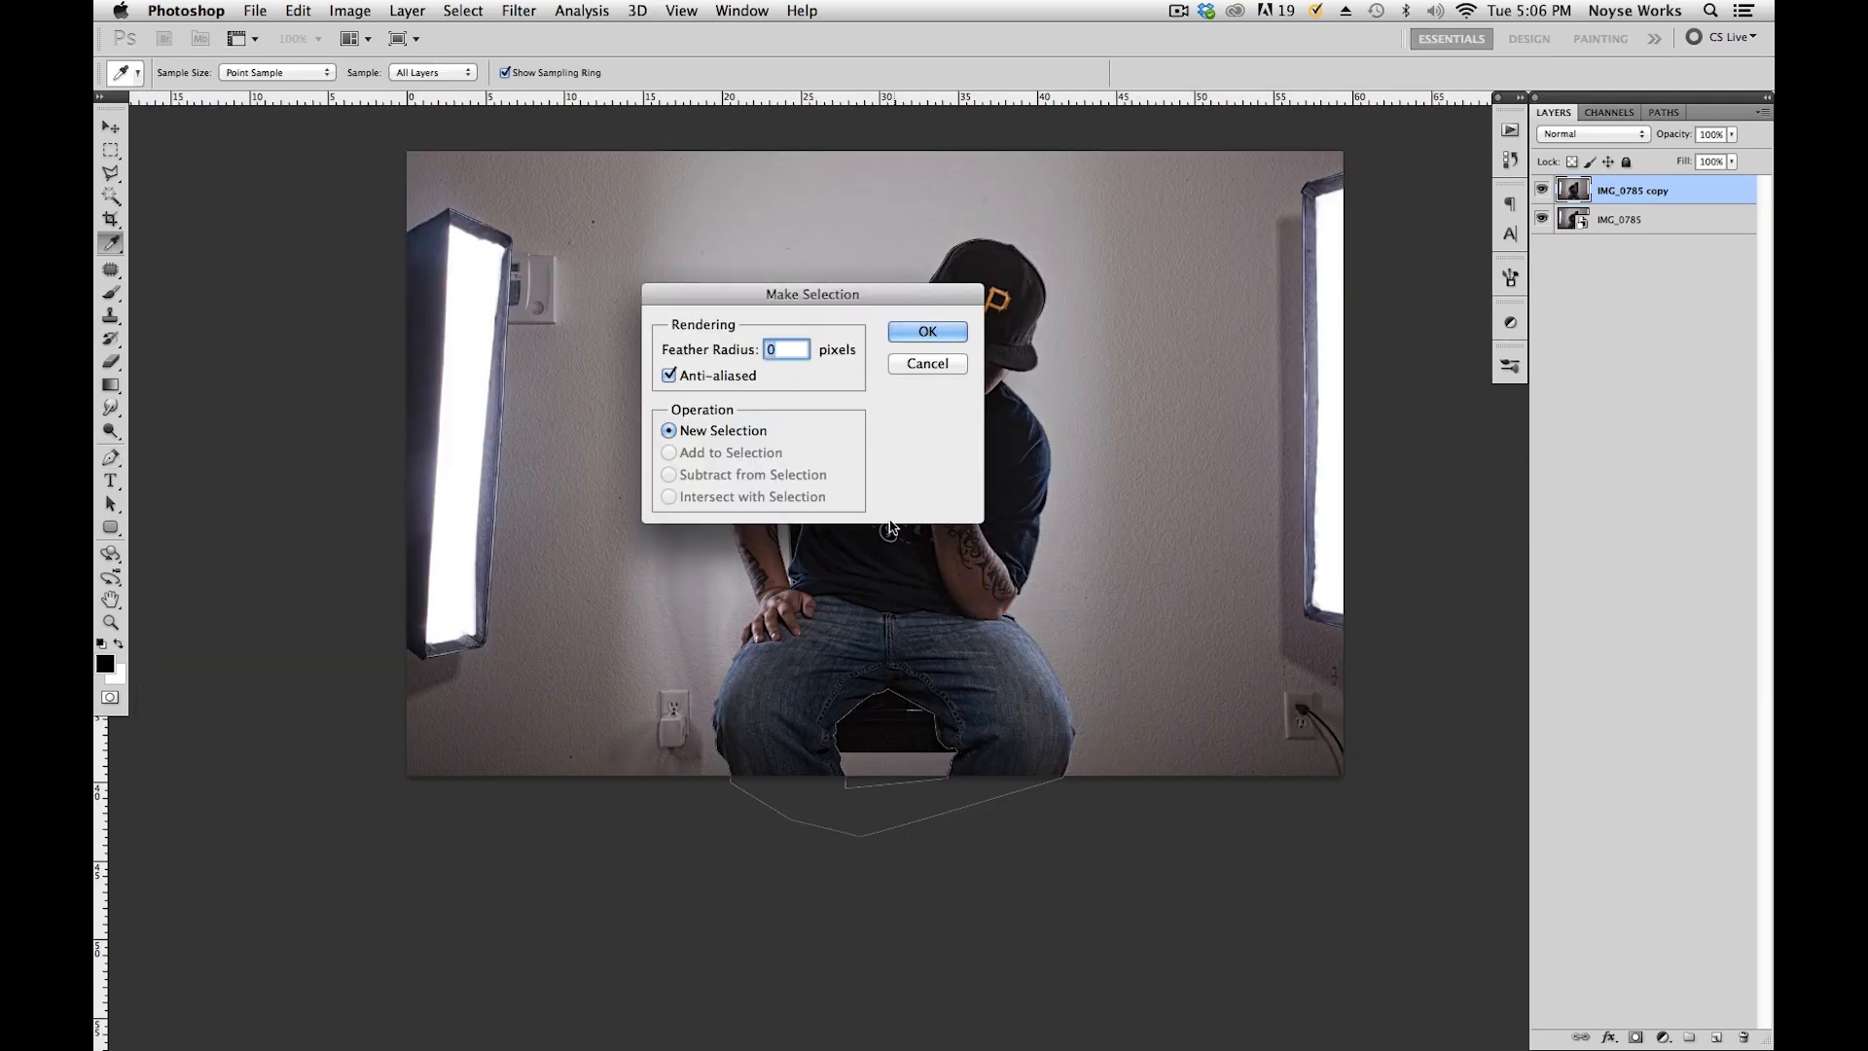
{"action": "left_click", "coordinate": [926, 333]}
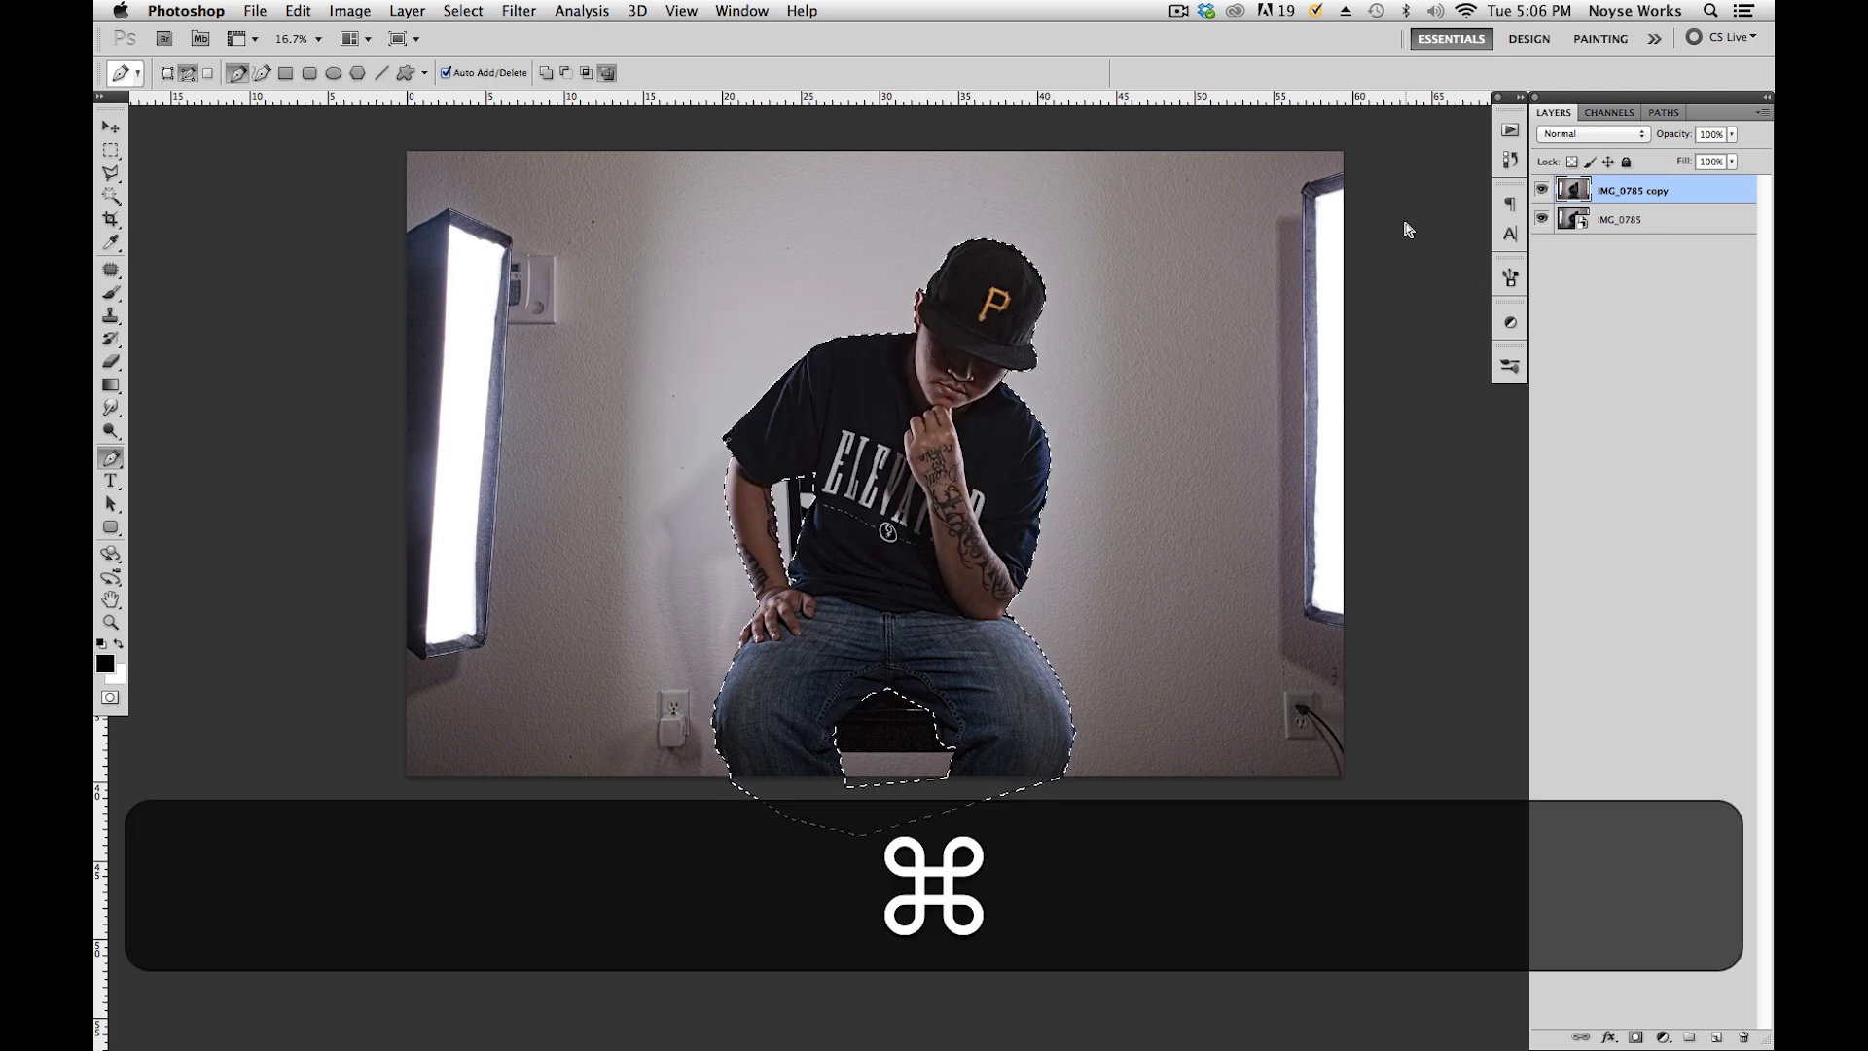
Copy the selected subject to a new layer, hide both original photo layers, and save the document.
{"action": "key", "text": "super+j"}
{"action": "left_click", "coordinate": [1541, 219]}
{"action": "left_click", "coordinate": [1541, 248]}
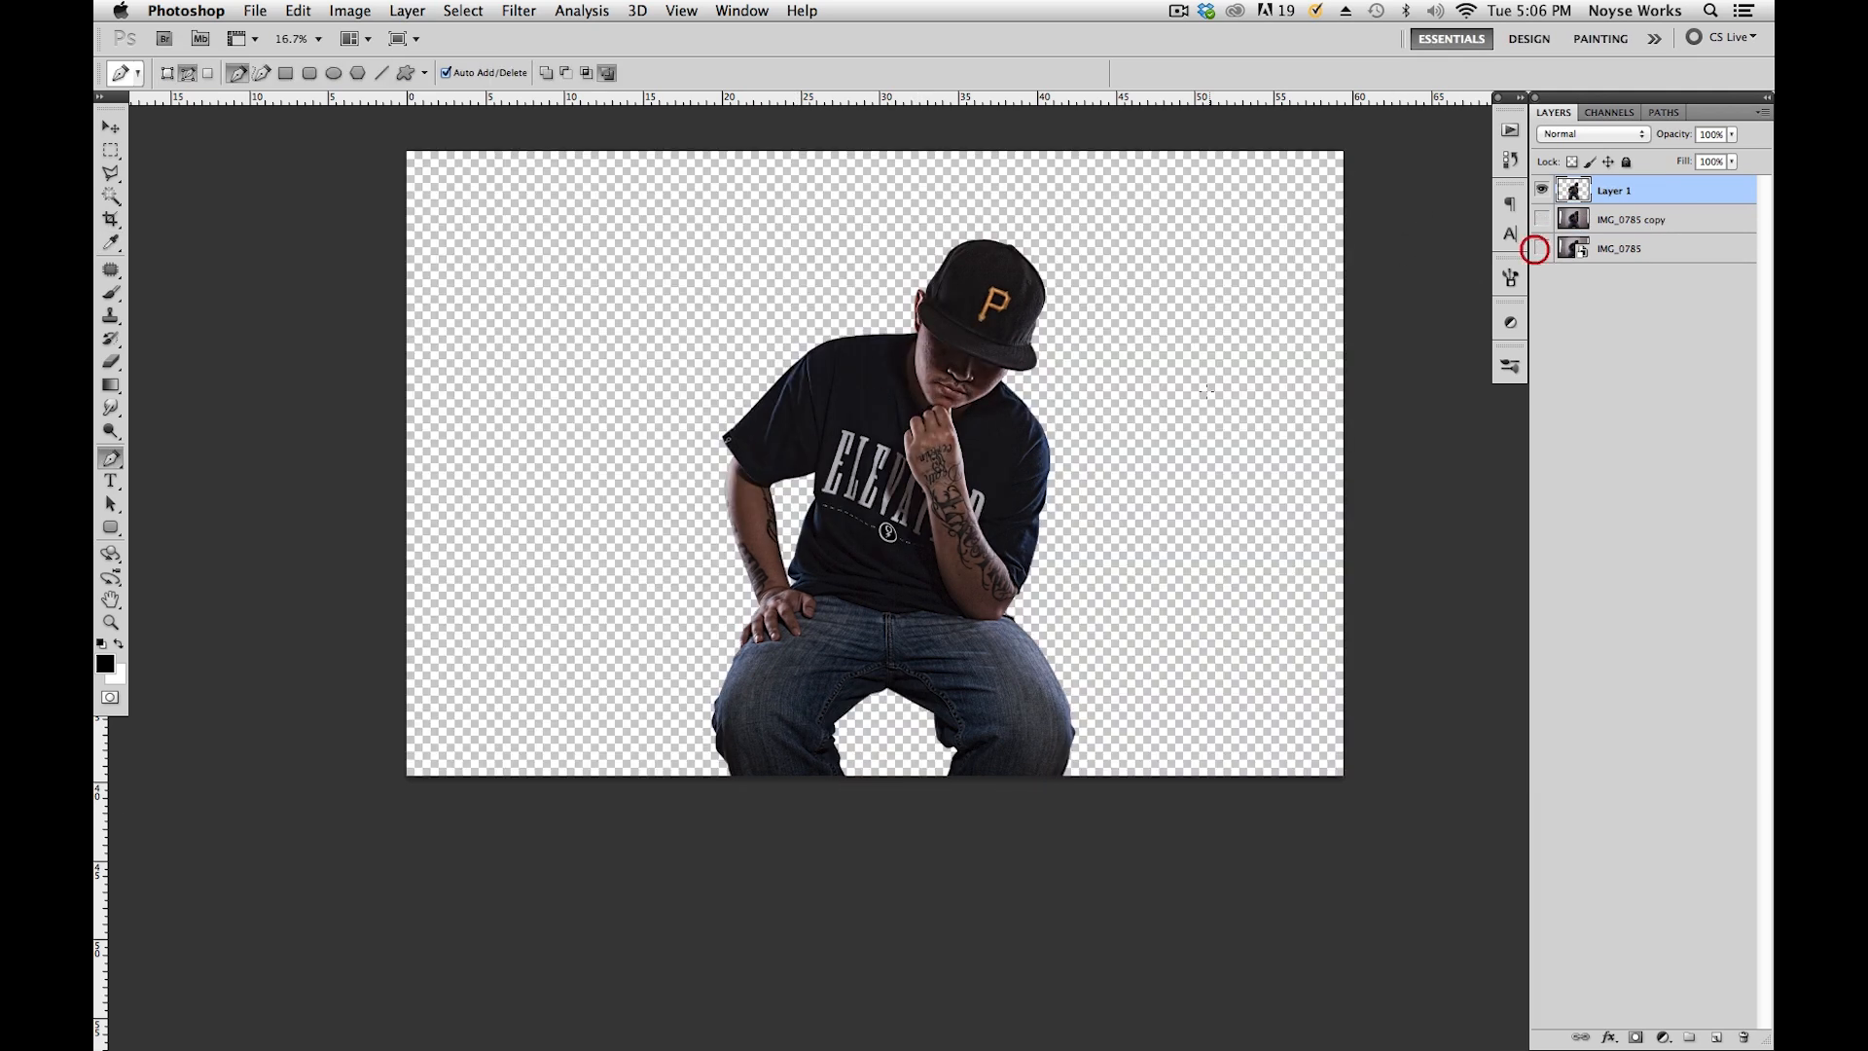
{"action": "key", "text": "super+s"}
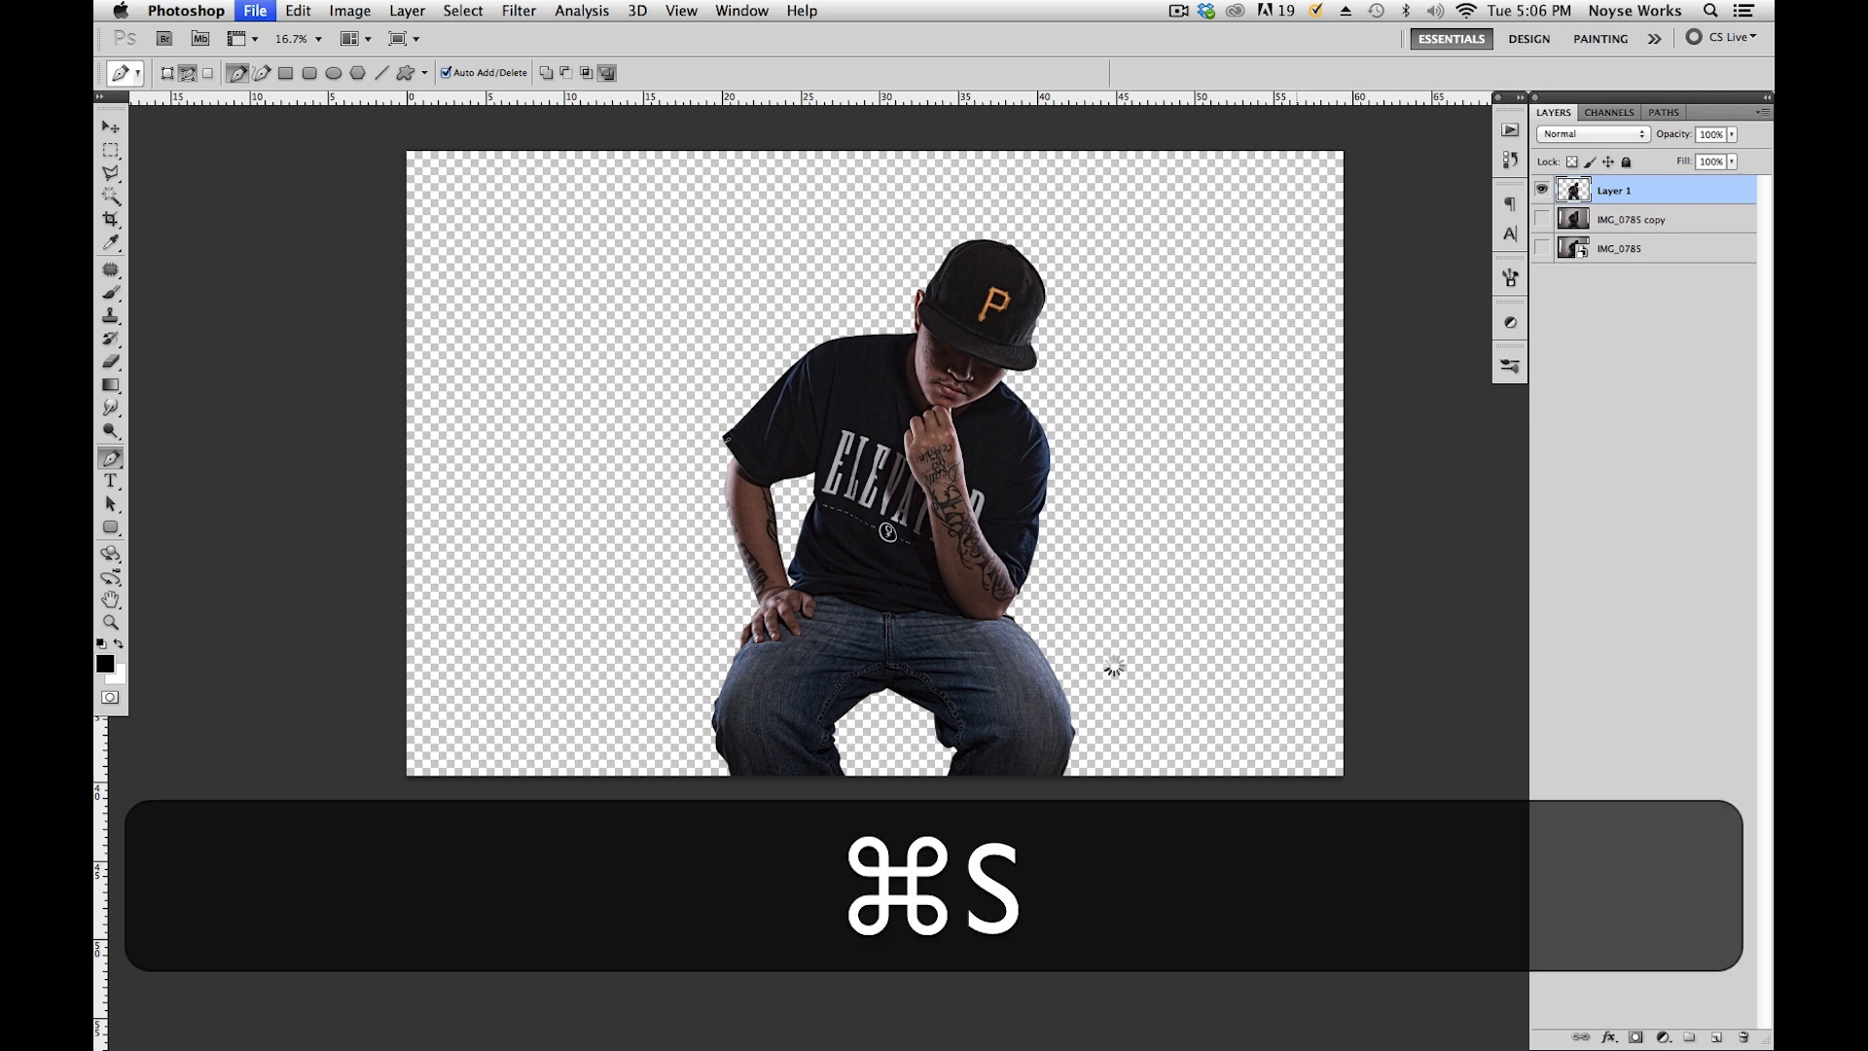
{"action": "key", "text": "v"}
{"action": "left_click_drag", "start_coordinate": [1130, 654], "coordinate": [1255, 651]}
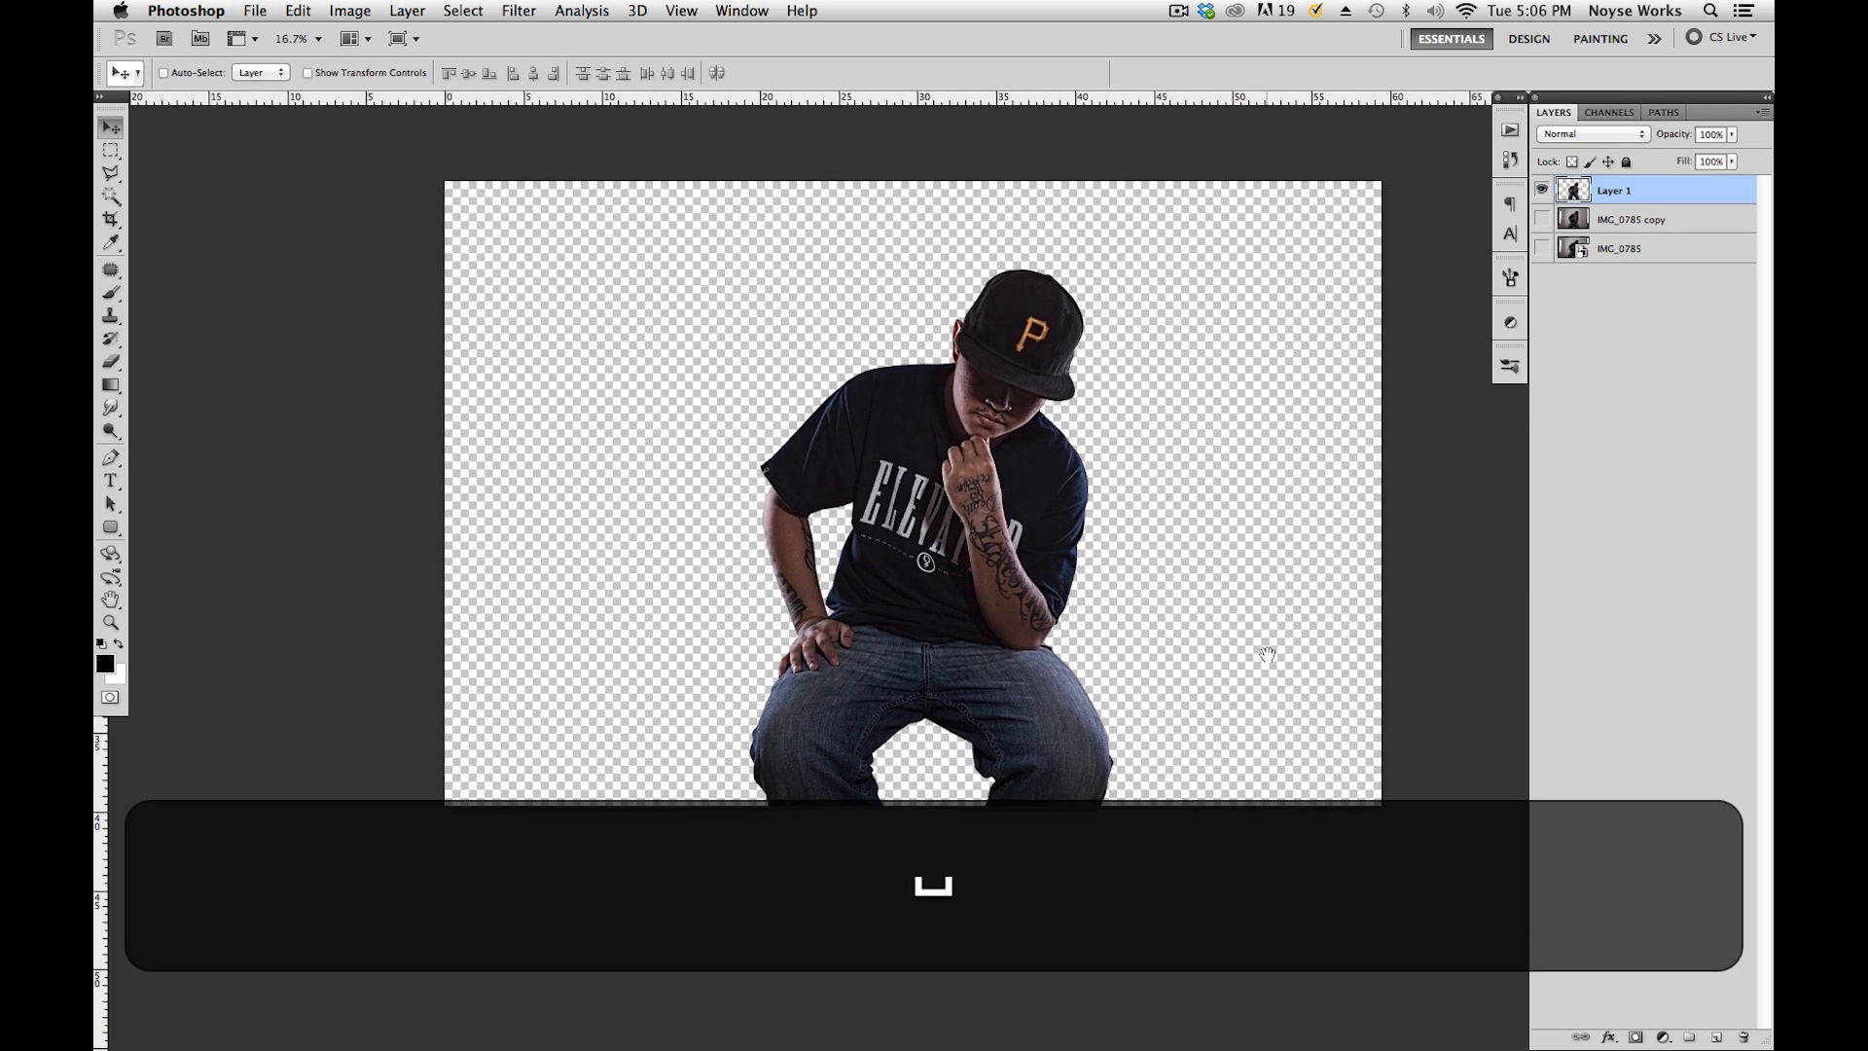
{"action": "key", "text": "super+s"}
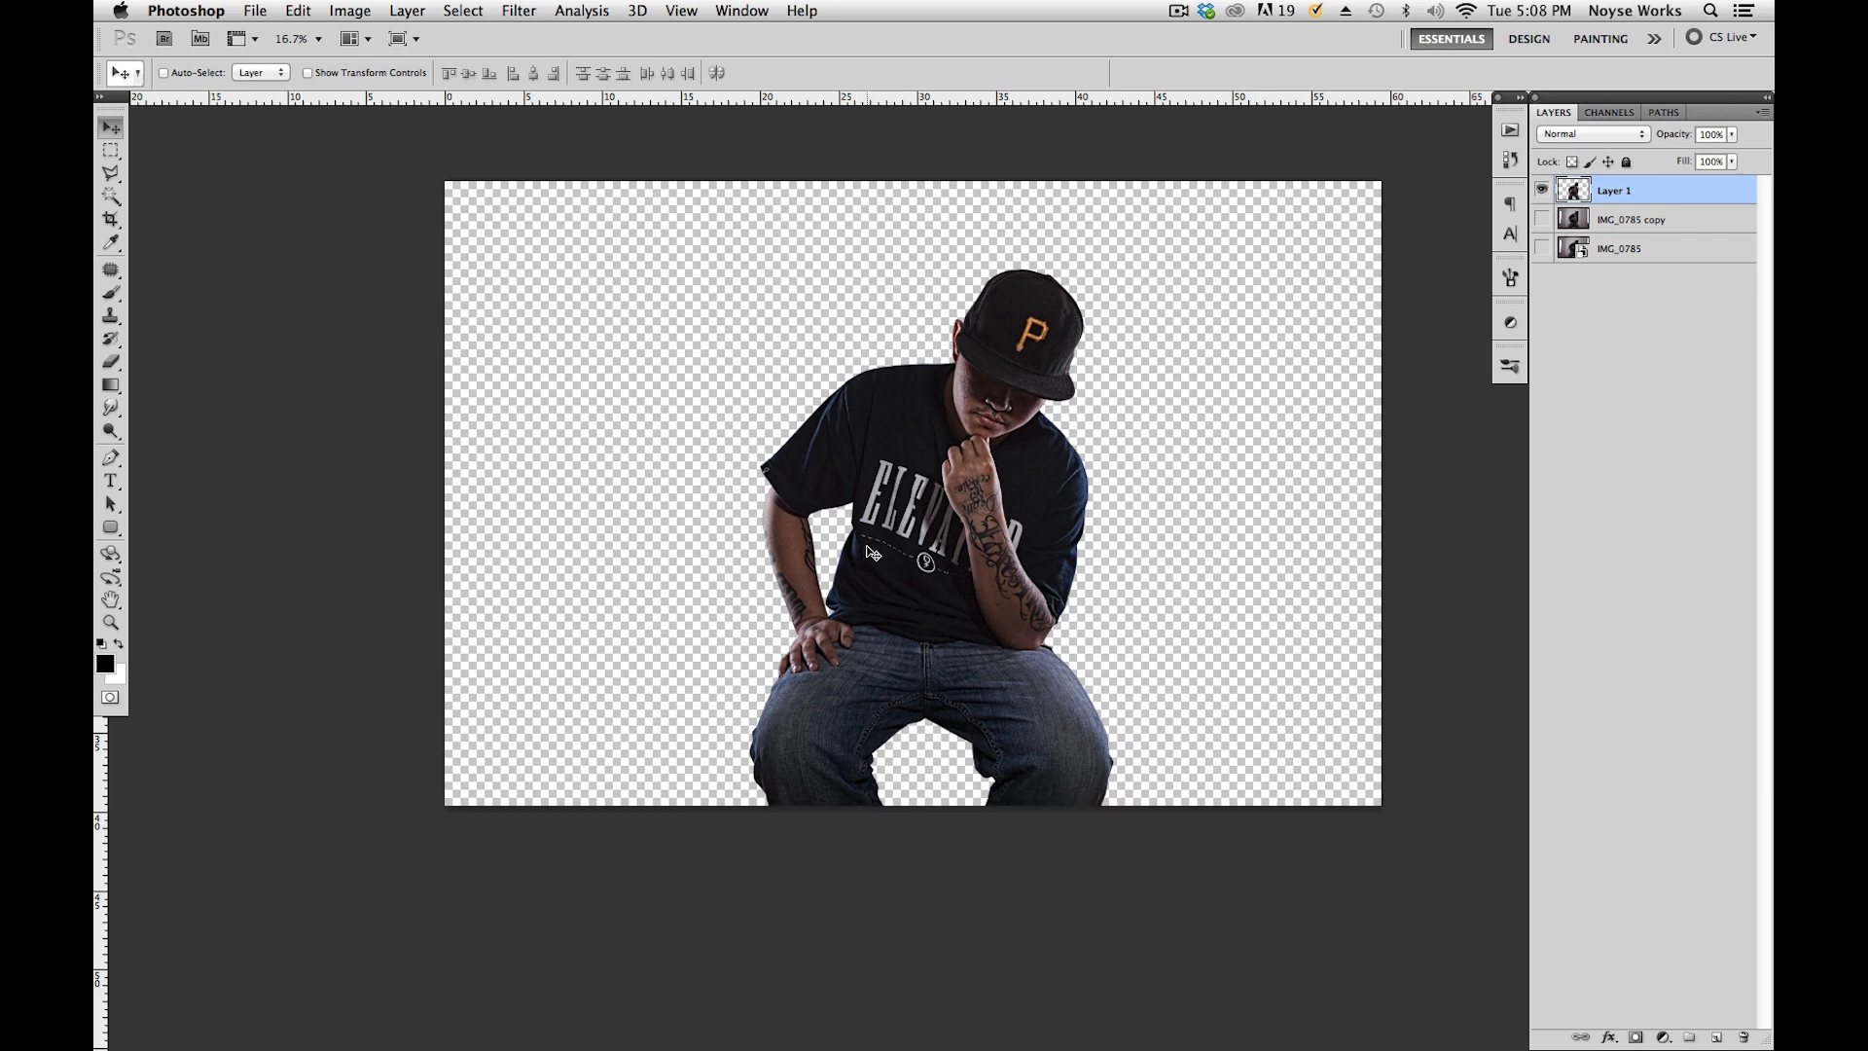
Create a new white document 5 inches wide and 5 inches high at 300 pixels/inch.
{"action": "left_click", "coordinate": [253, 14]}
{"action": "left_click", "coordinate": [375, 743]}
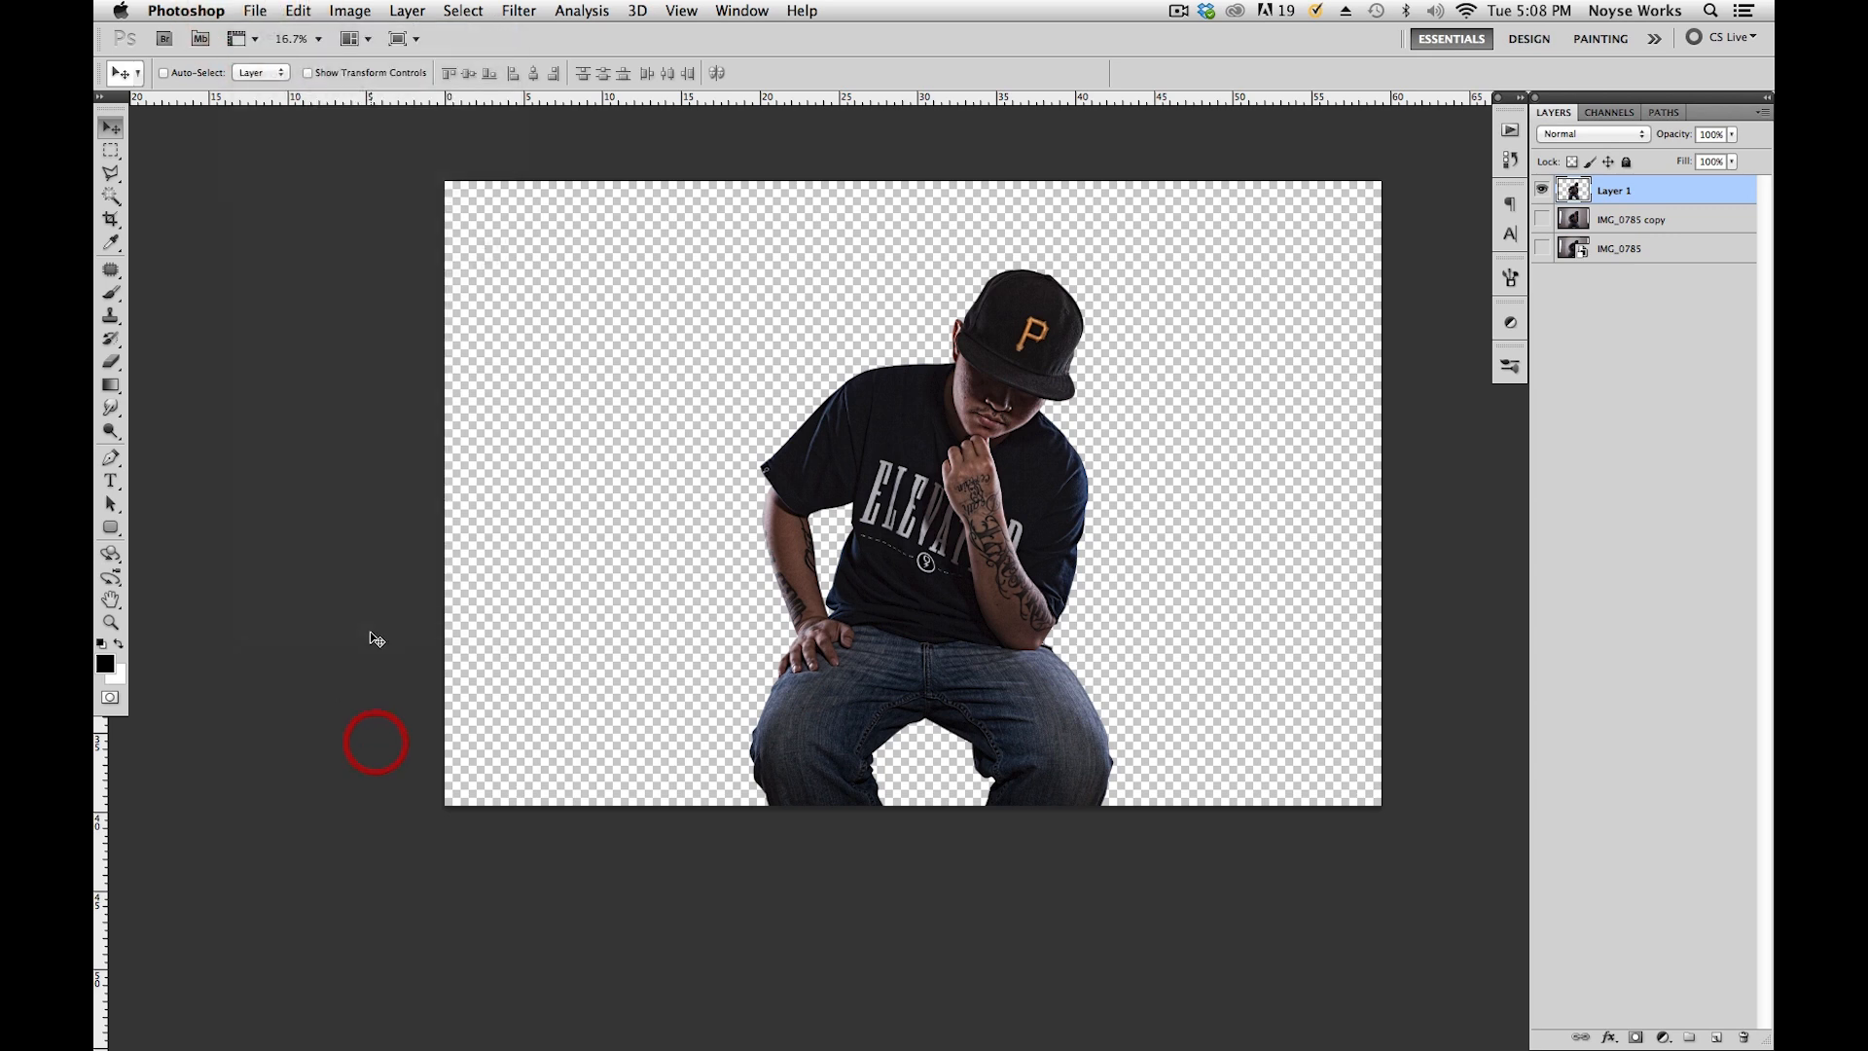
{"action": "key", "text": "super+n"}
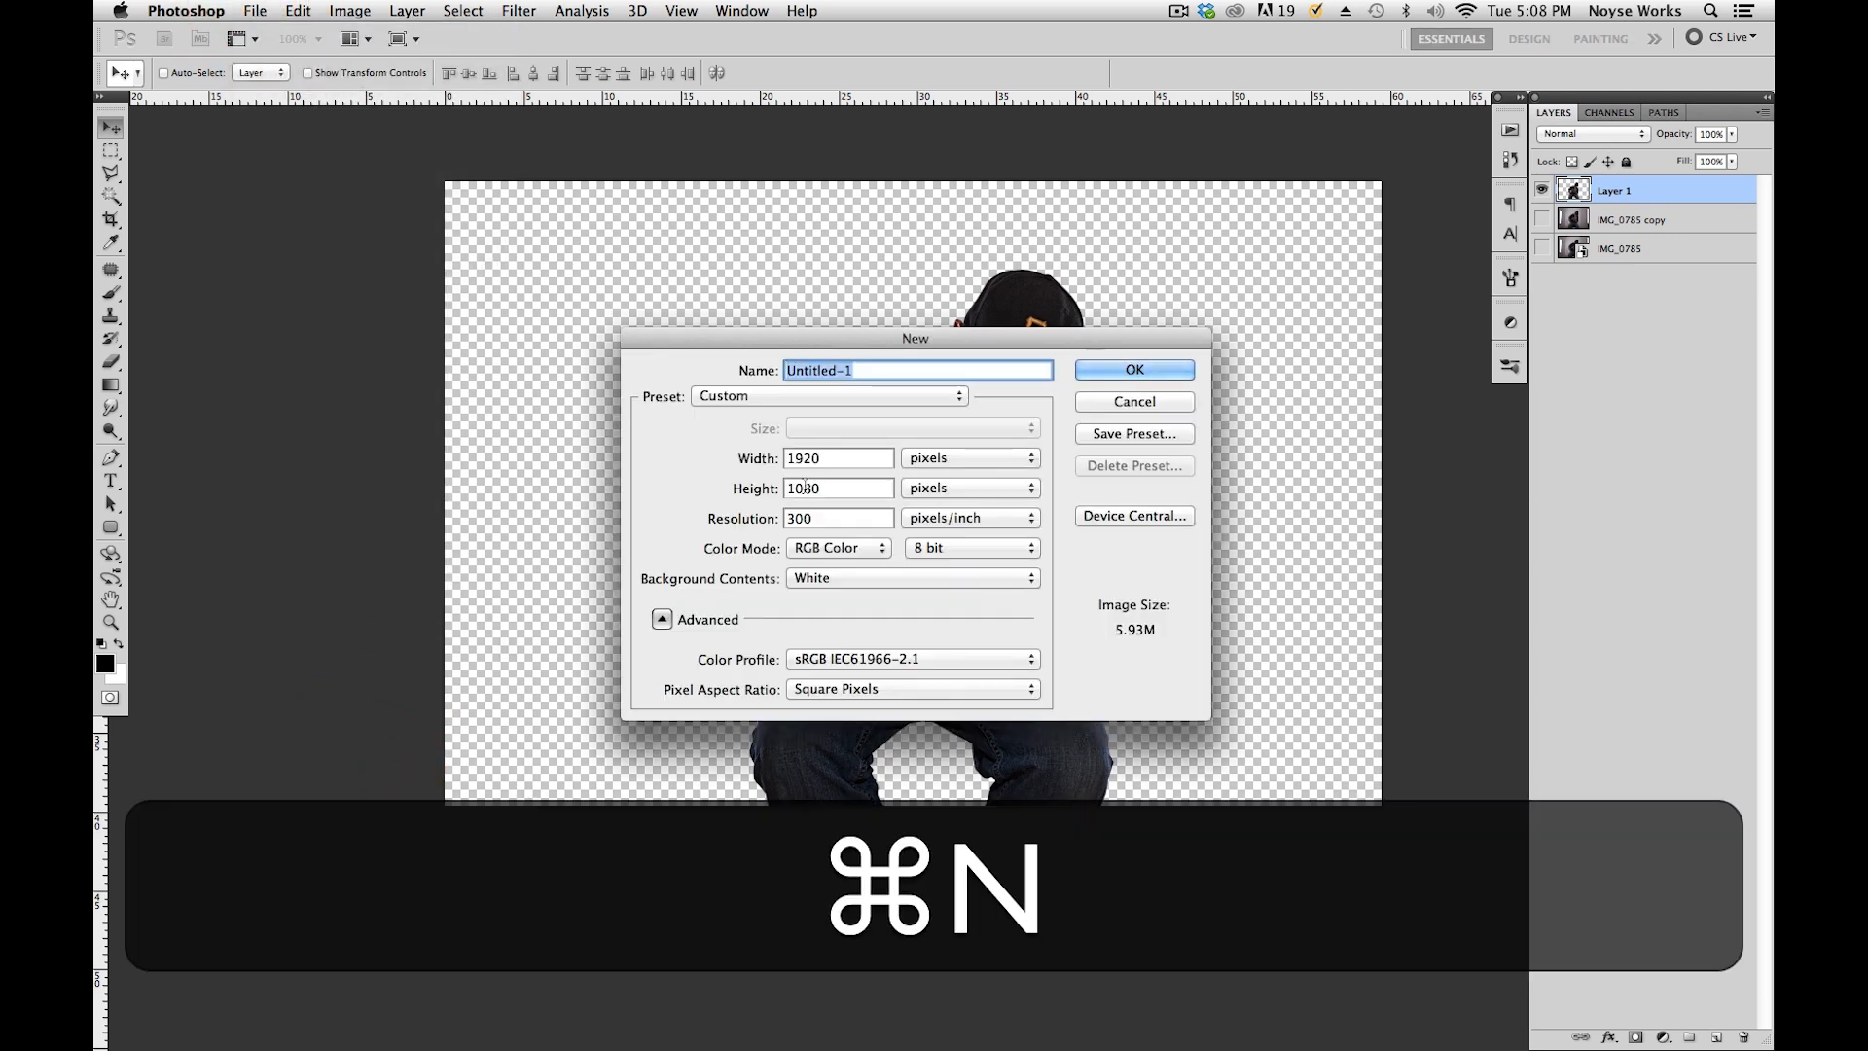
{"action": "left_click", "coordinate": [932, 457]}
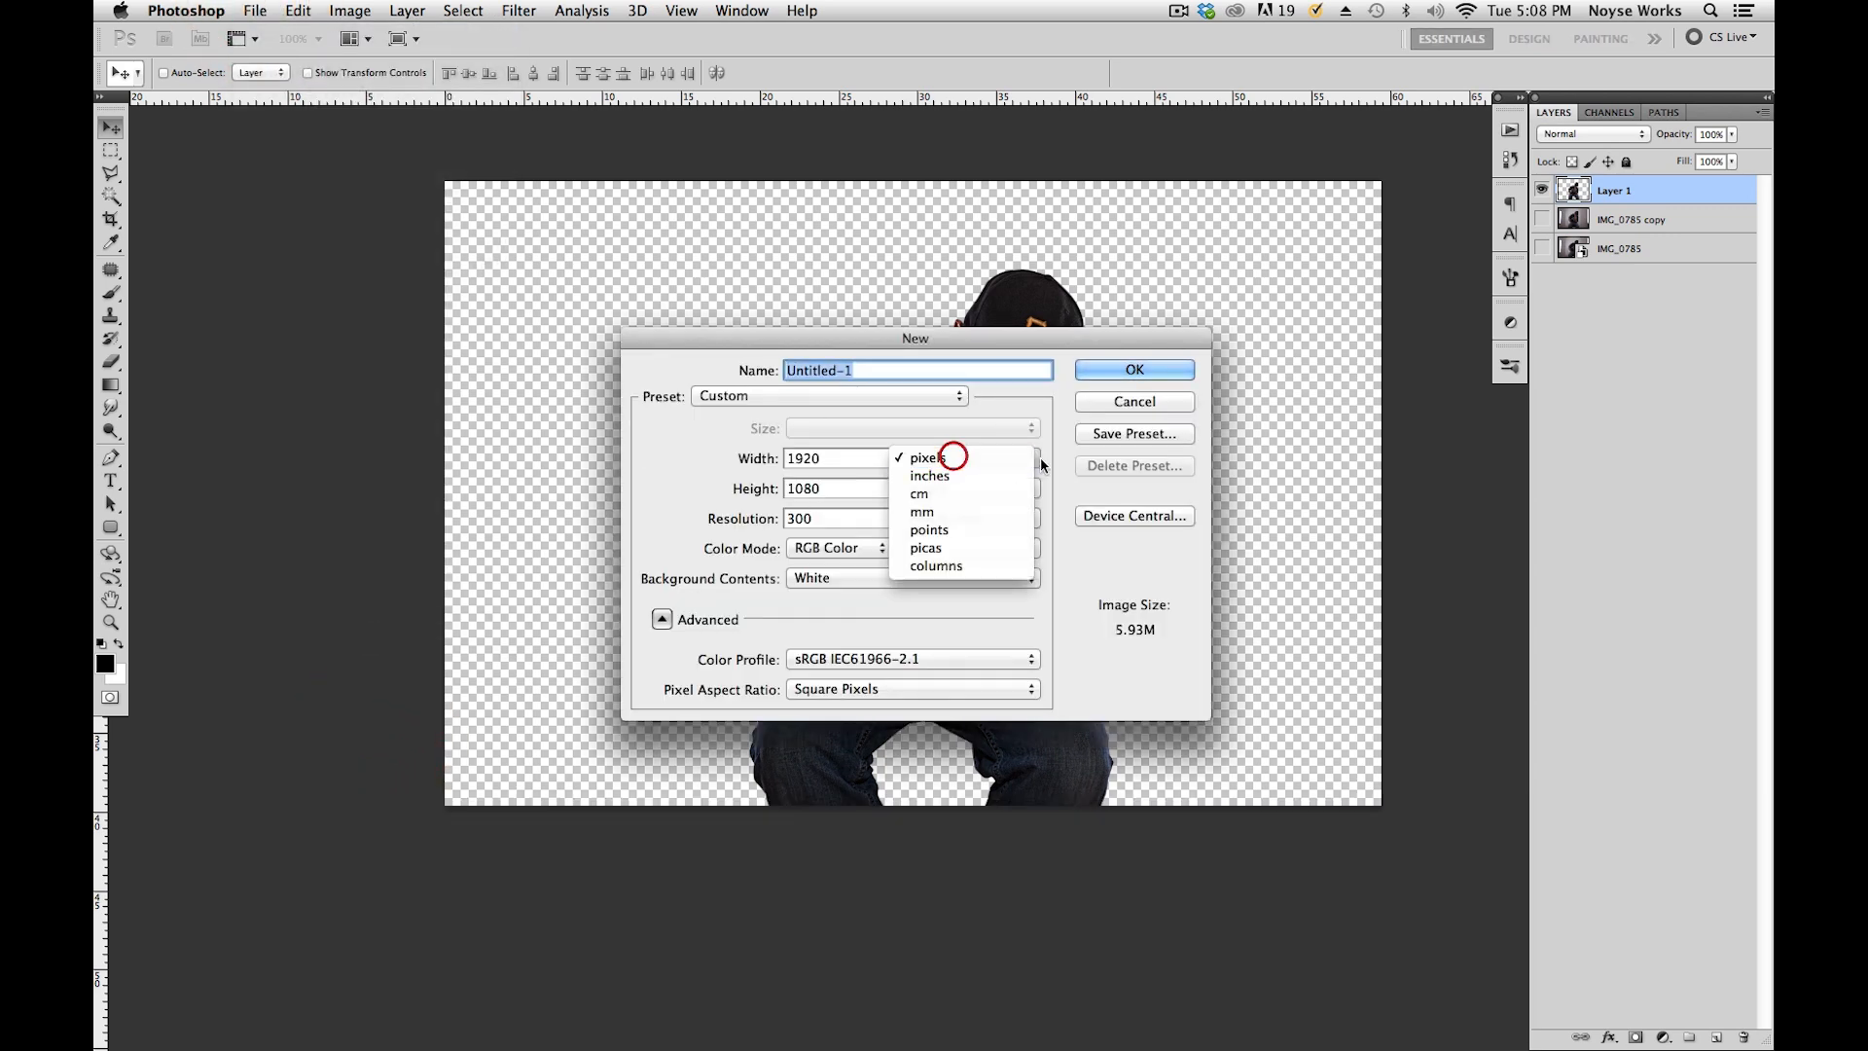
{"action": "left_click", "coordinate": [951, 477]}
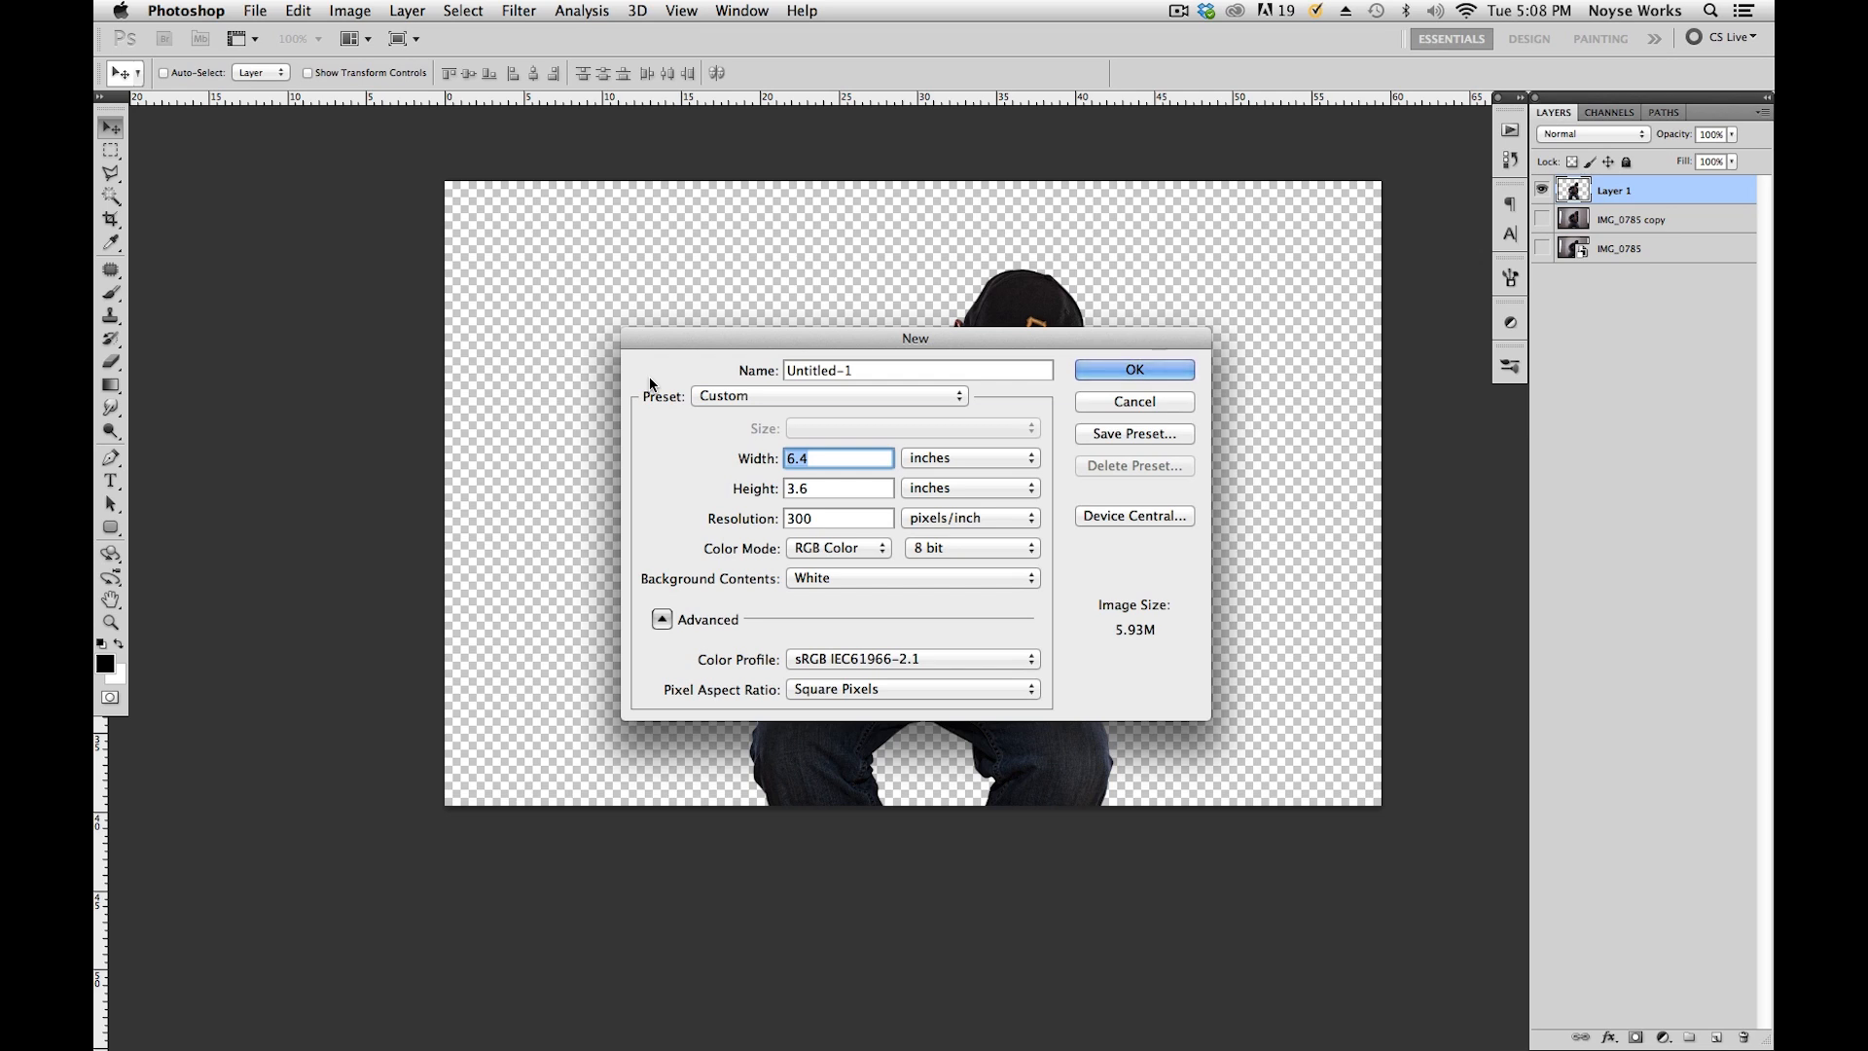
{"action": "type", "text": "5"}
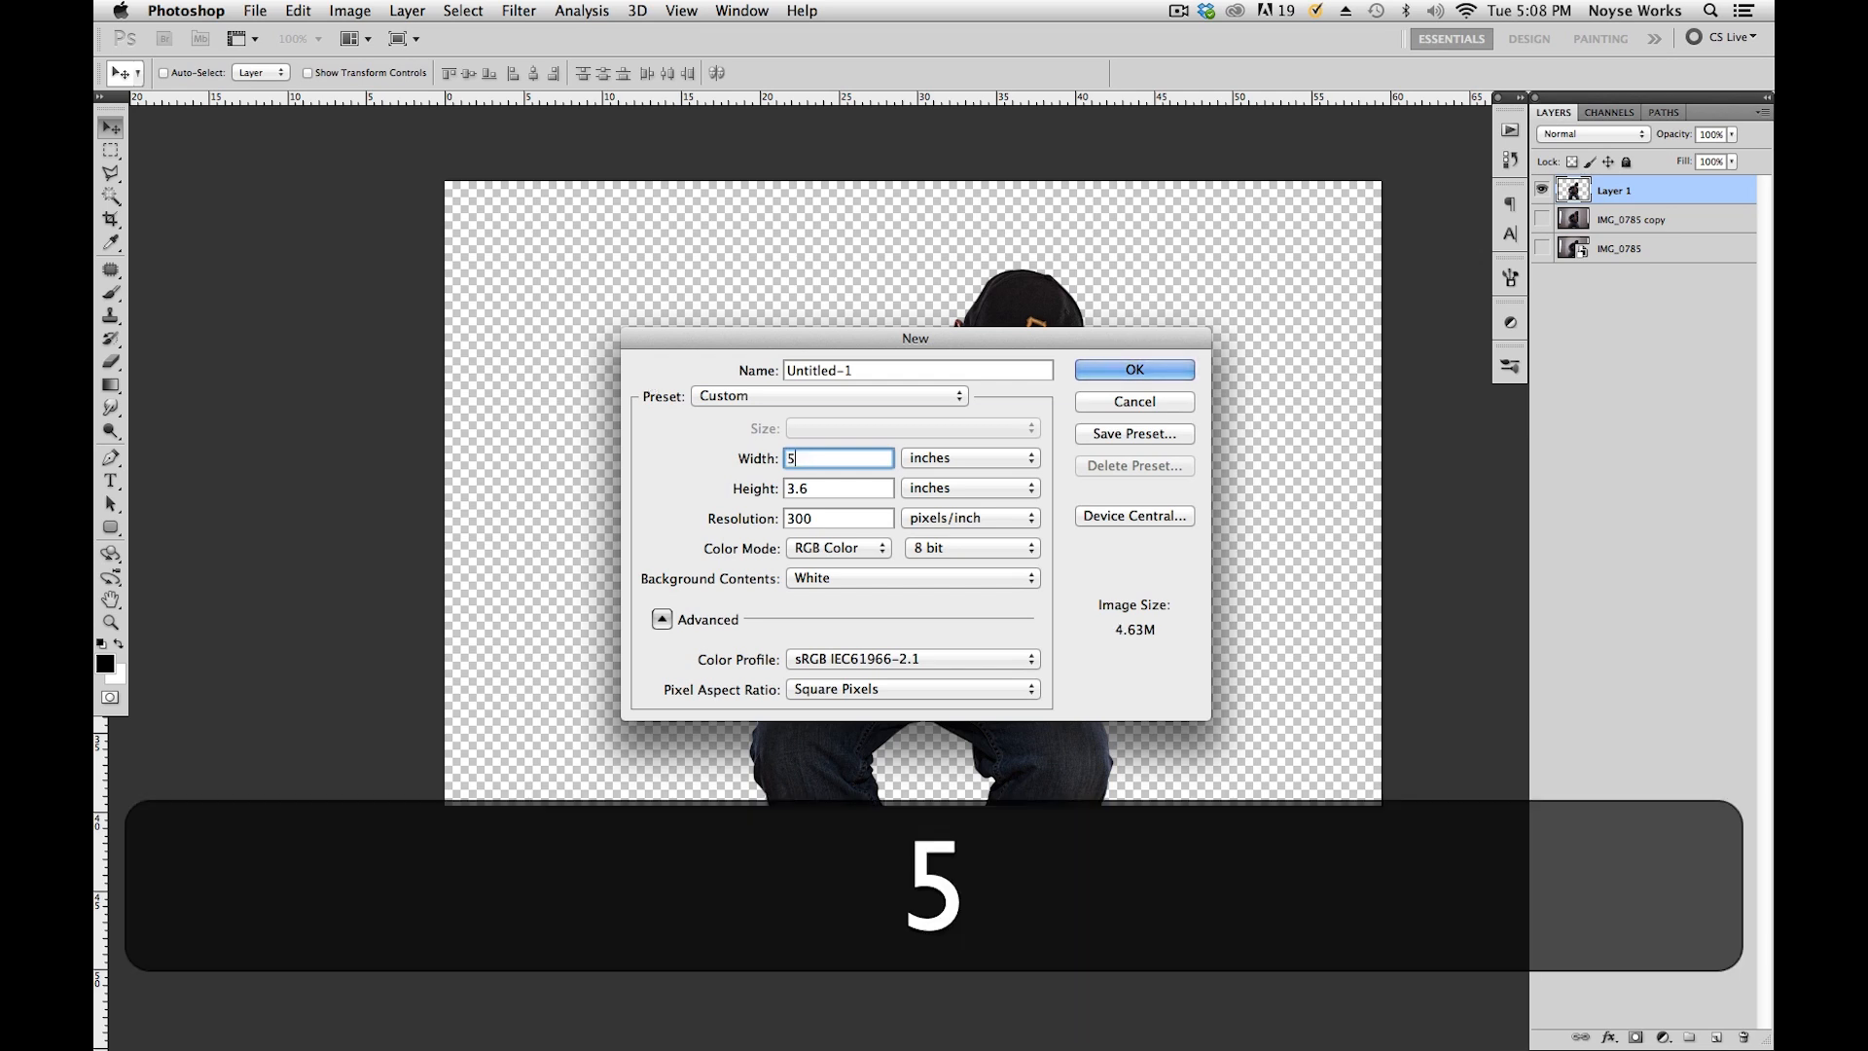
{"action": "key", "text": "Tab"}
{"action": "type", "text": "5"}
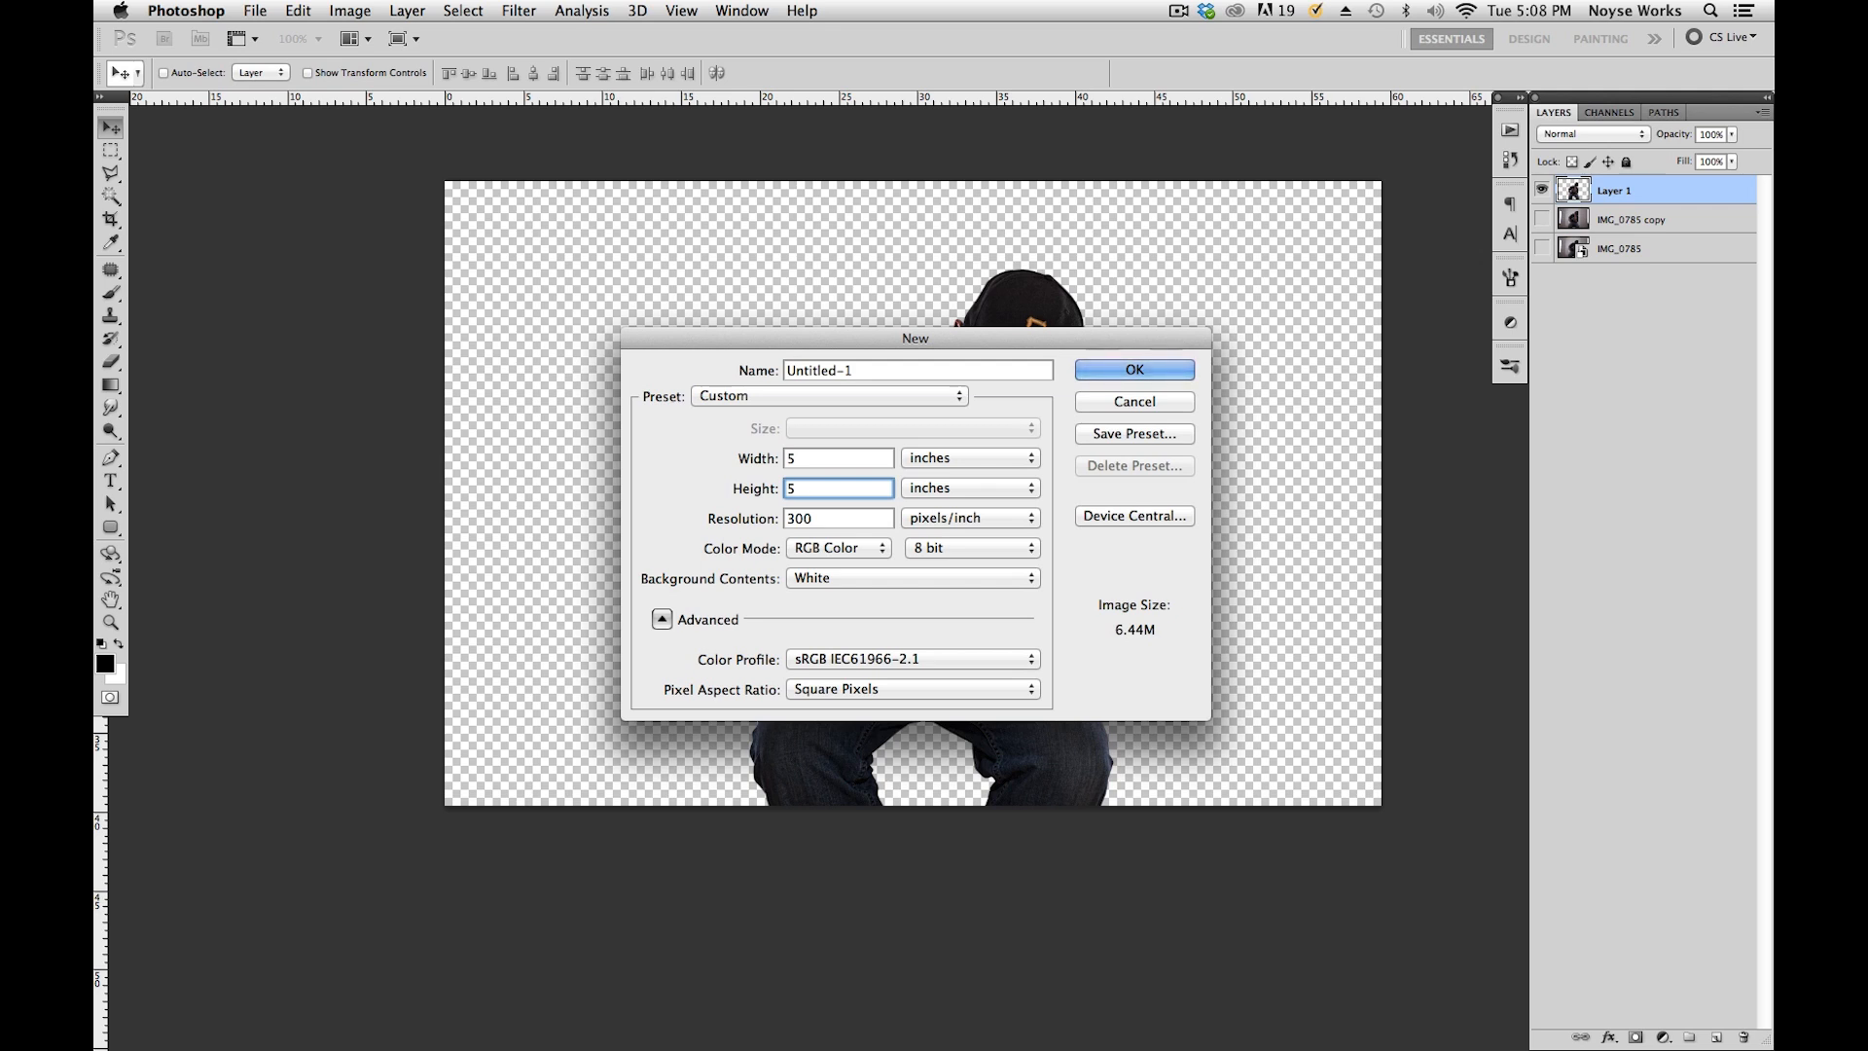
{"action": "key", "text": "Tab"}
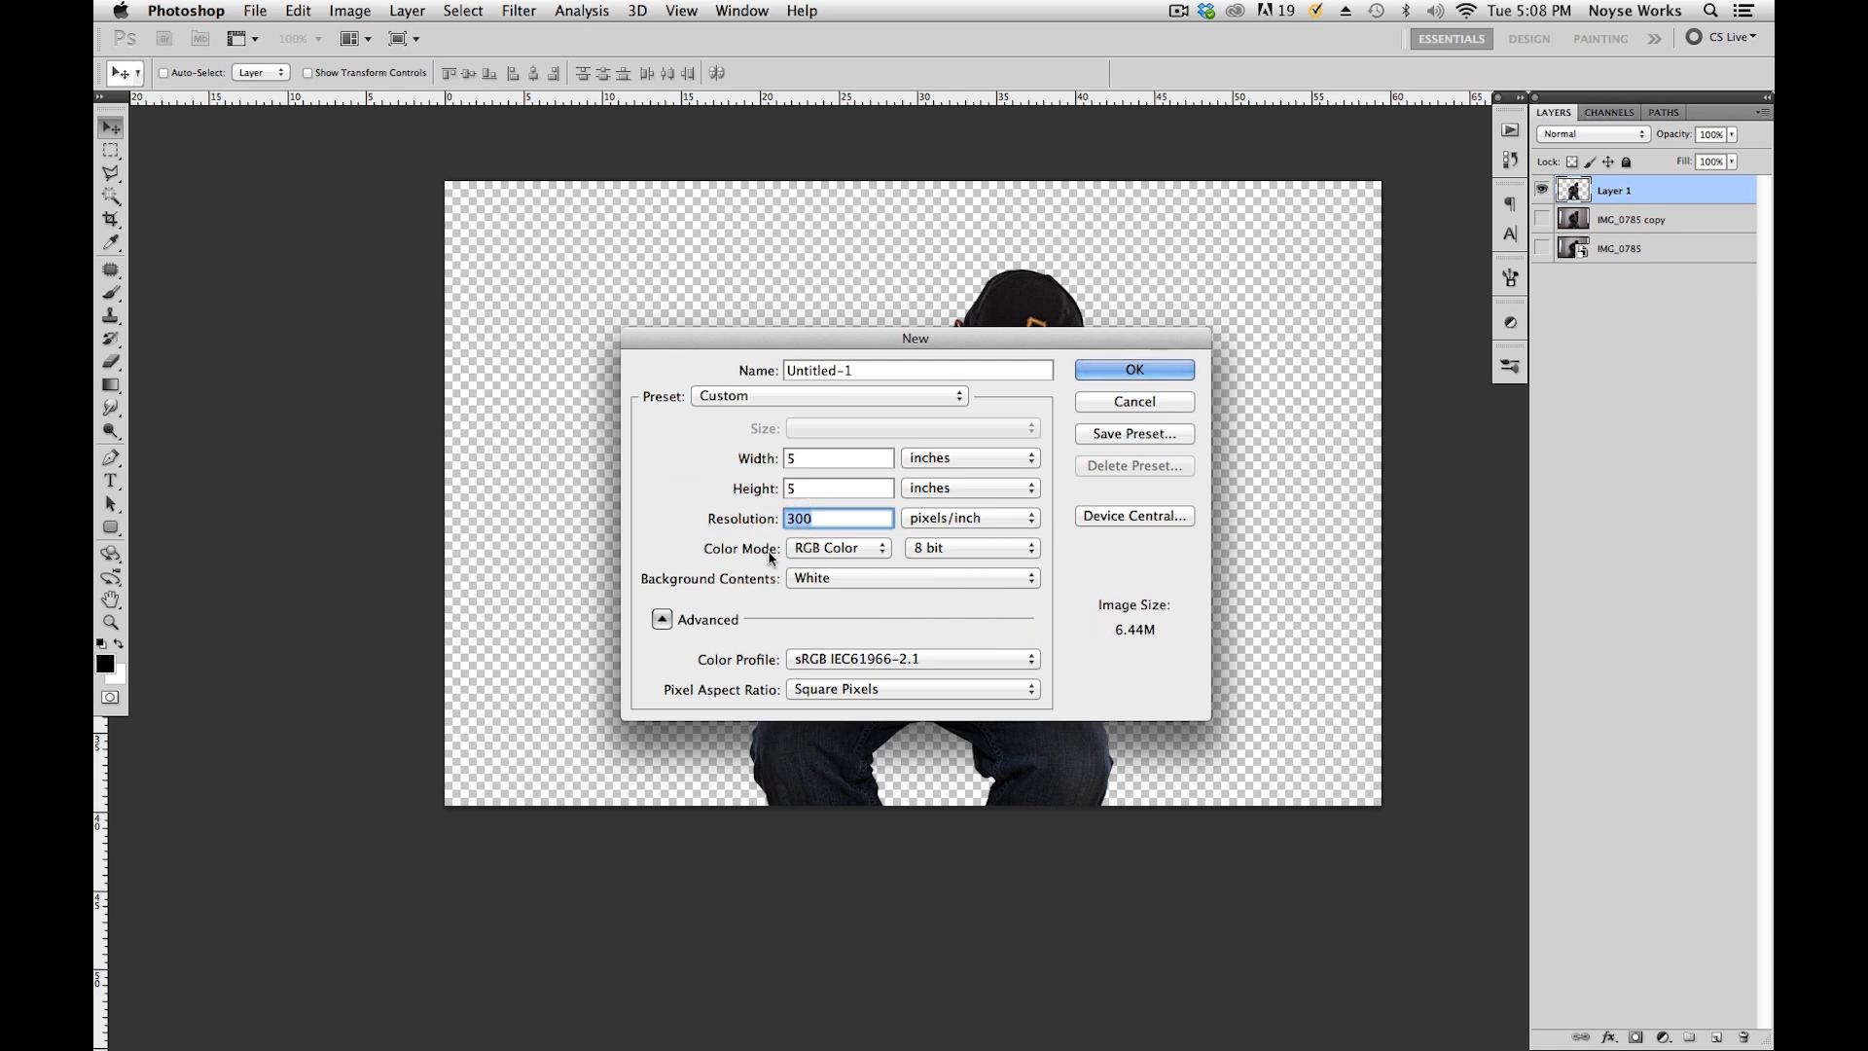
{"action": "left_click", "coordinate": [1144, 370]}
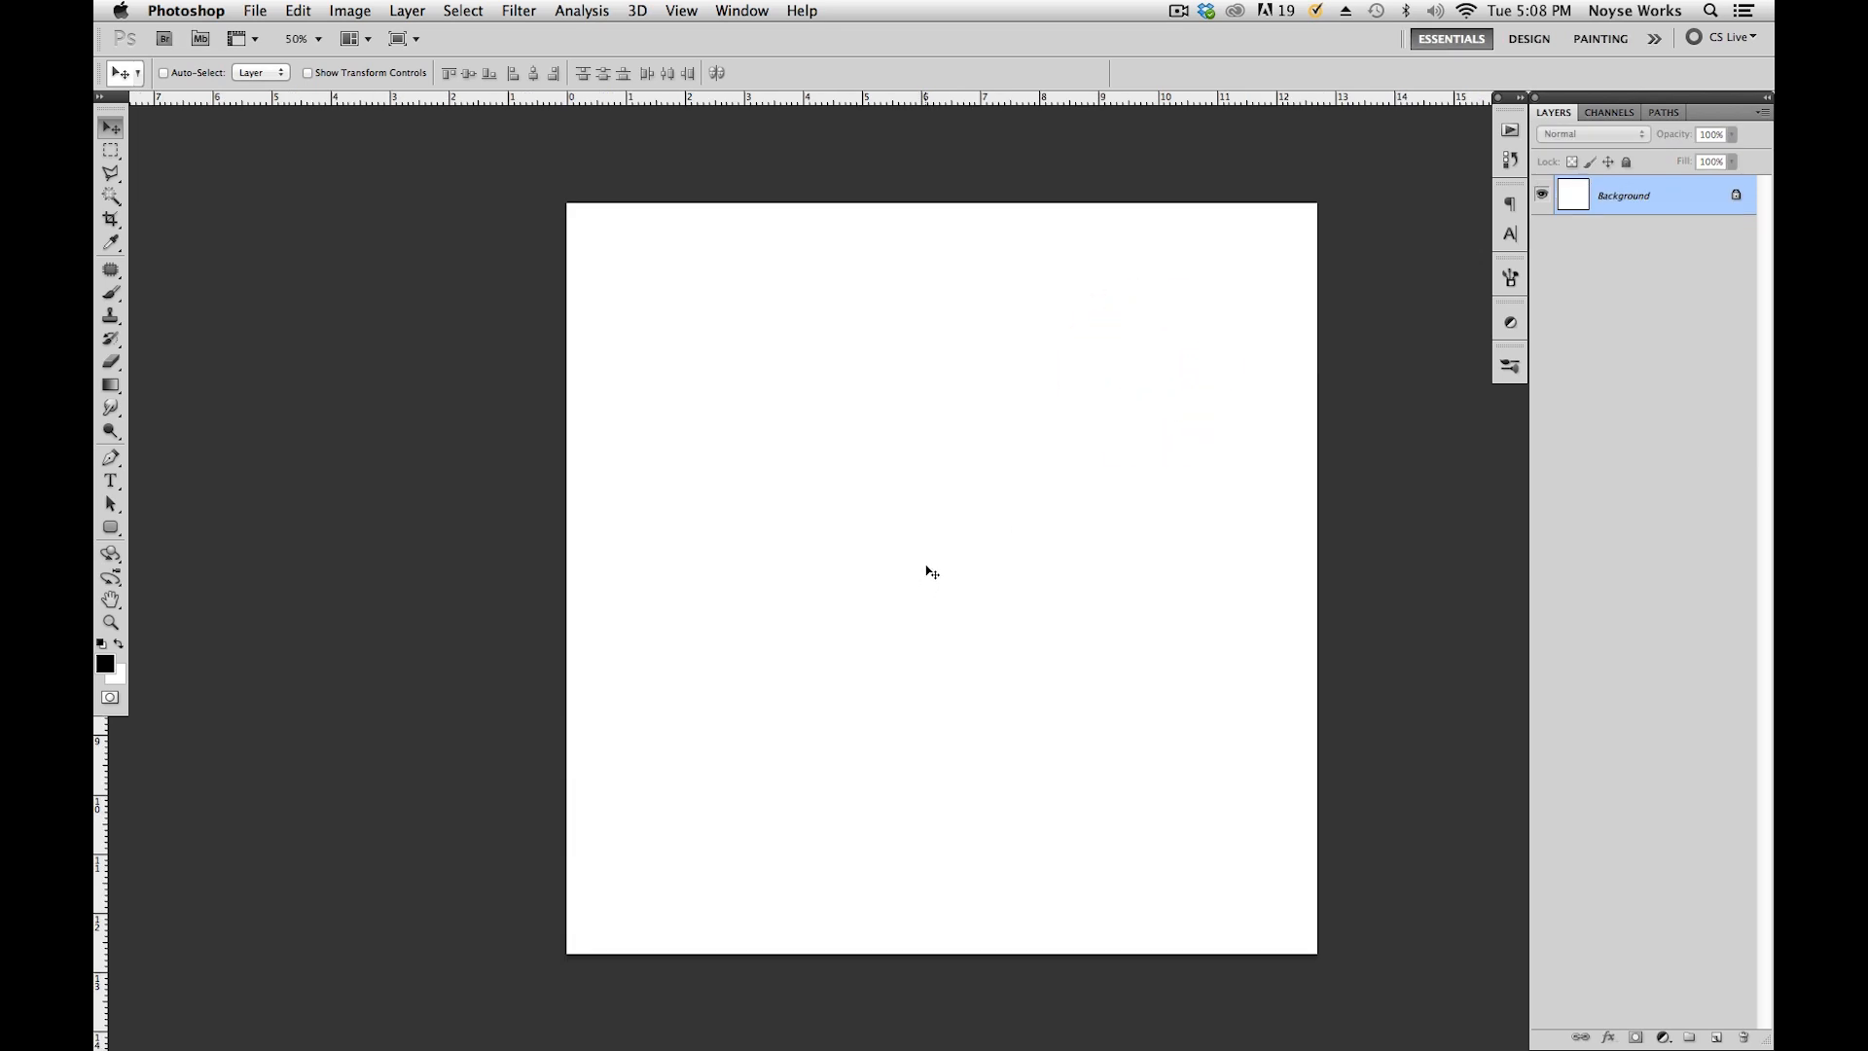
Duplicate the subject cutout, Layer 1, from main.psd into the Untitled-1 document.
{"action": "key", "text": "space"}
{"action": "left_click_drag", "start_coordinate": [1180, 617], "coordinate": [1171, 611]}
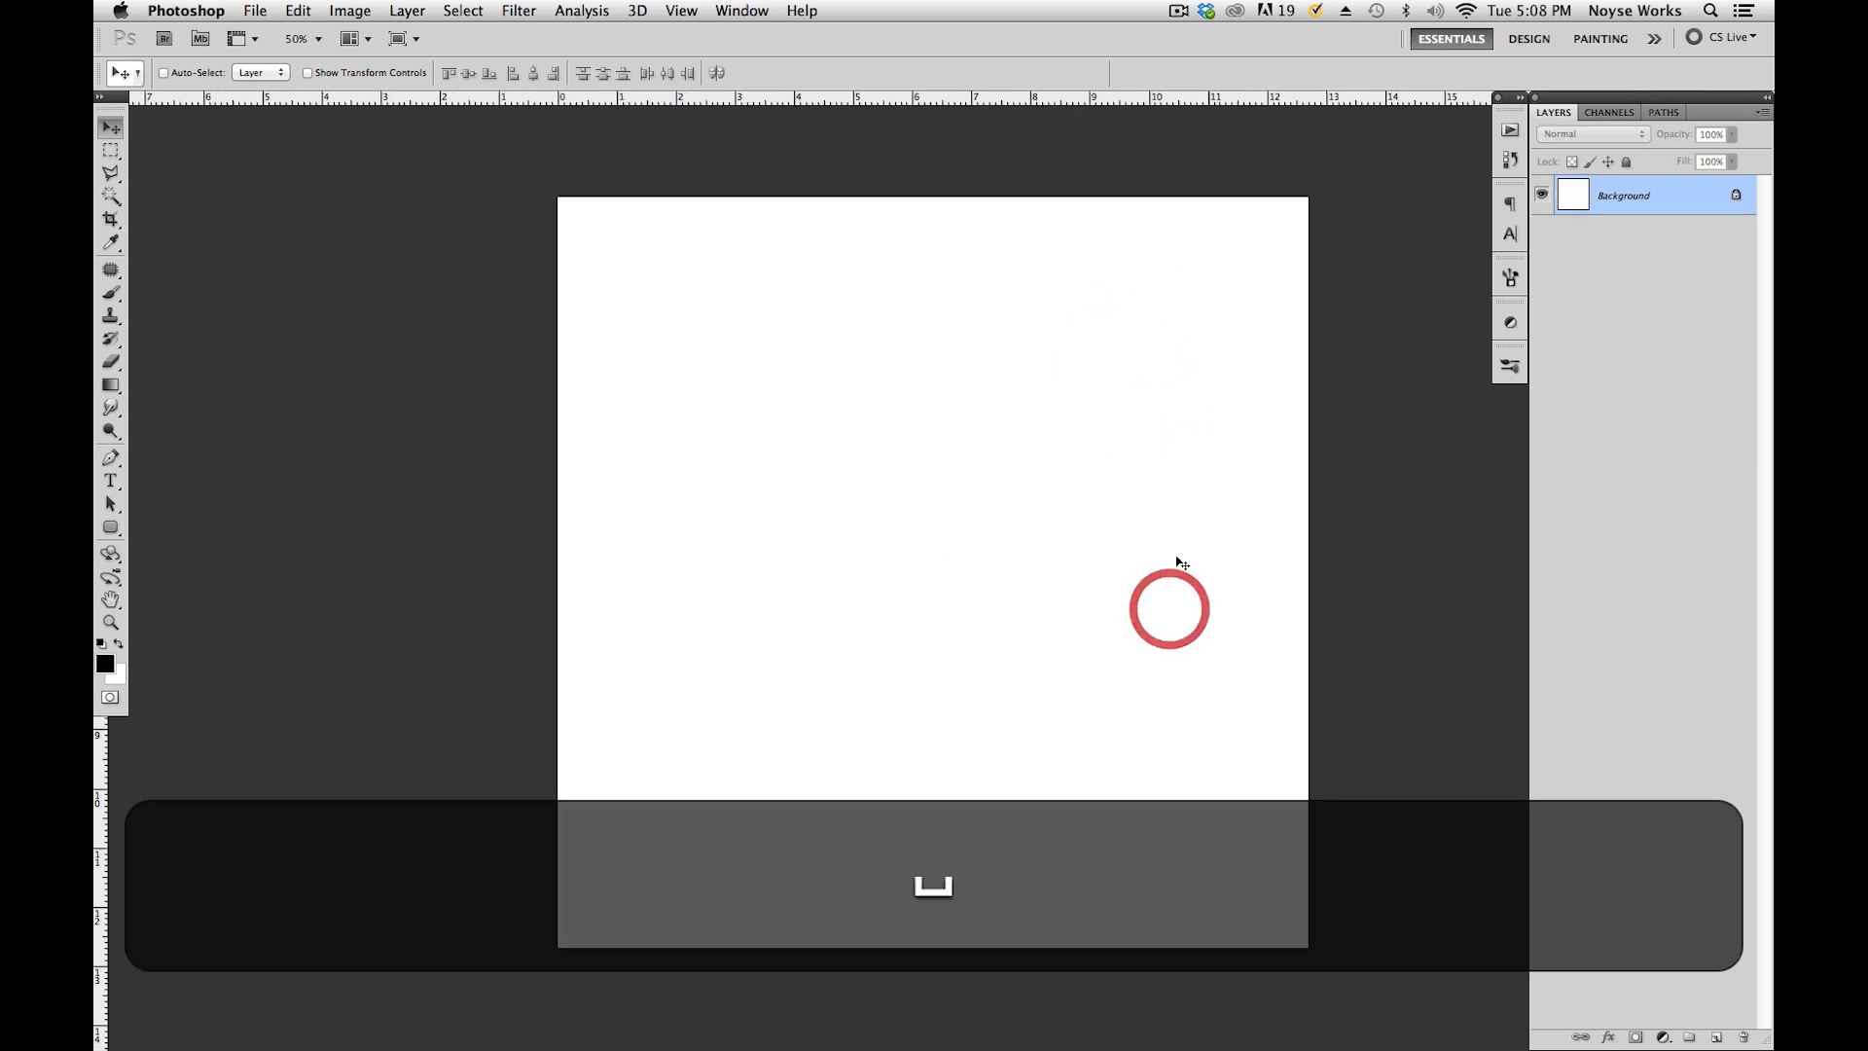
{"action": "left_click", "coordinate": [747, 11]}
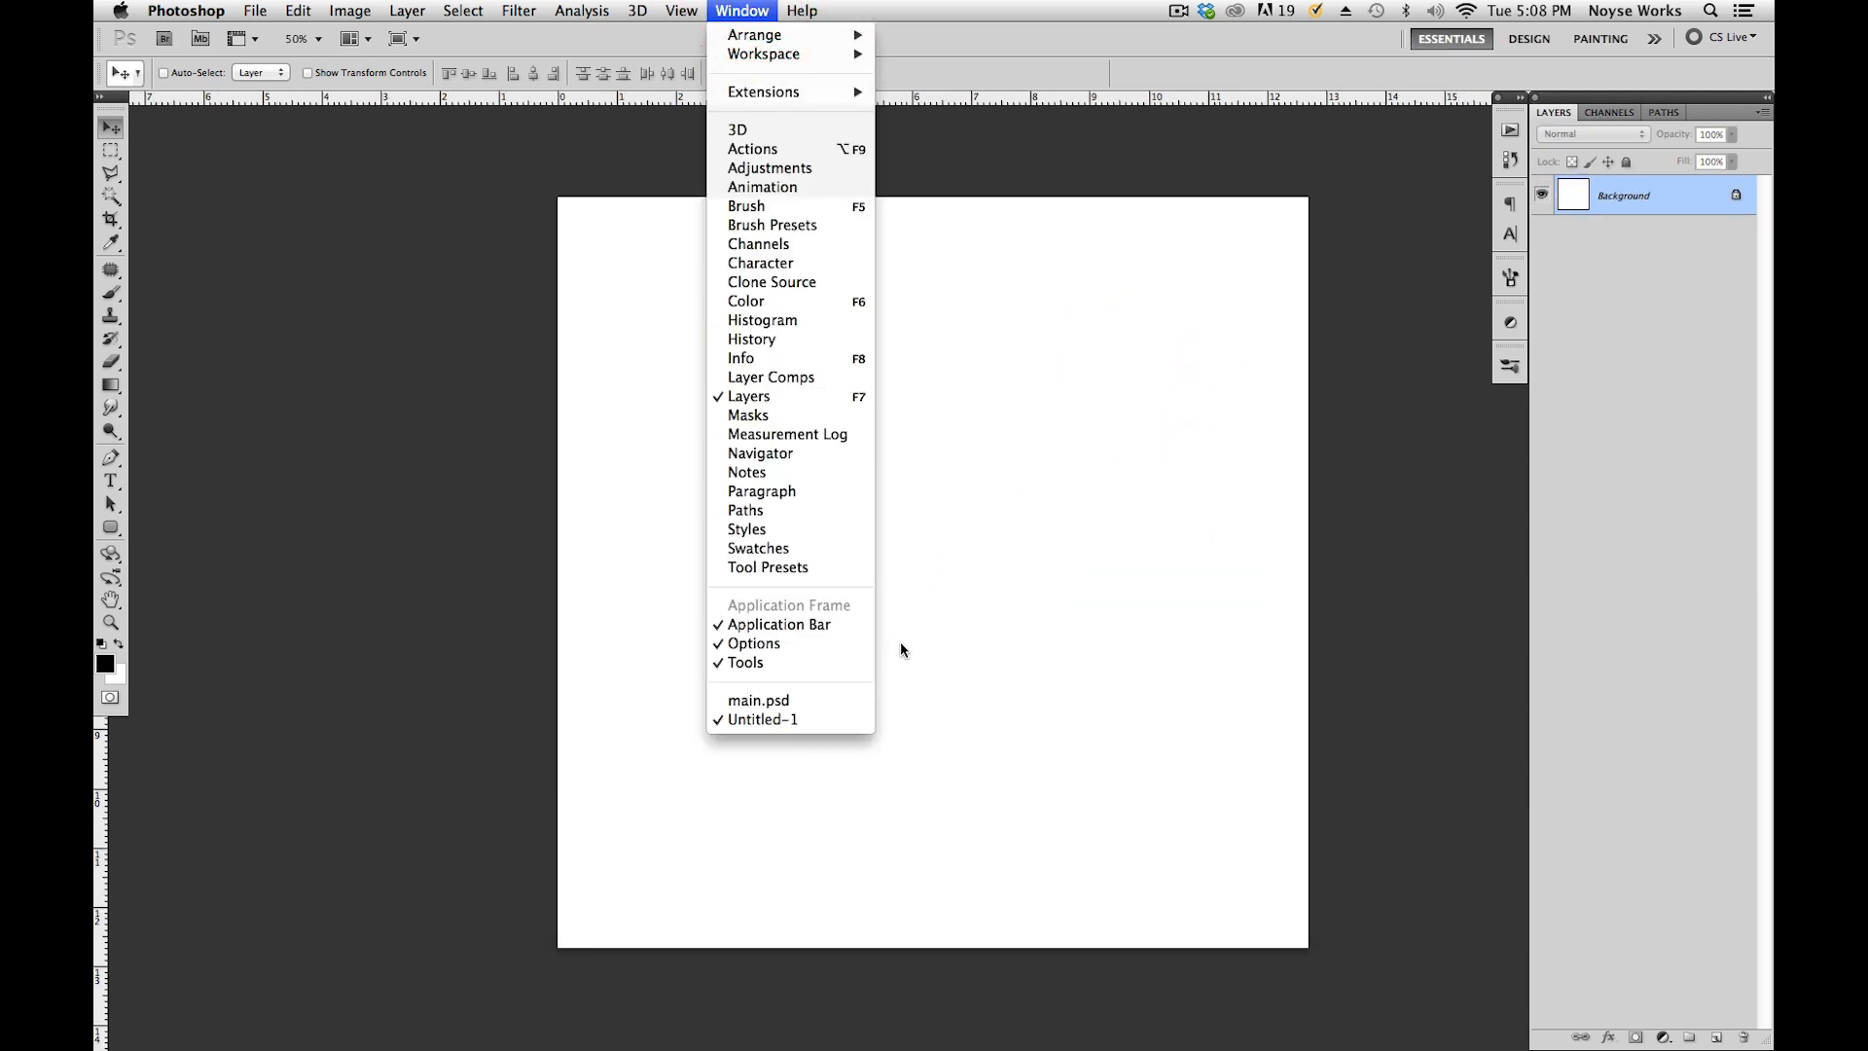
{"action": "left_click", "coordinate": [842, 701]}
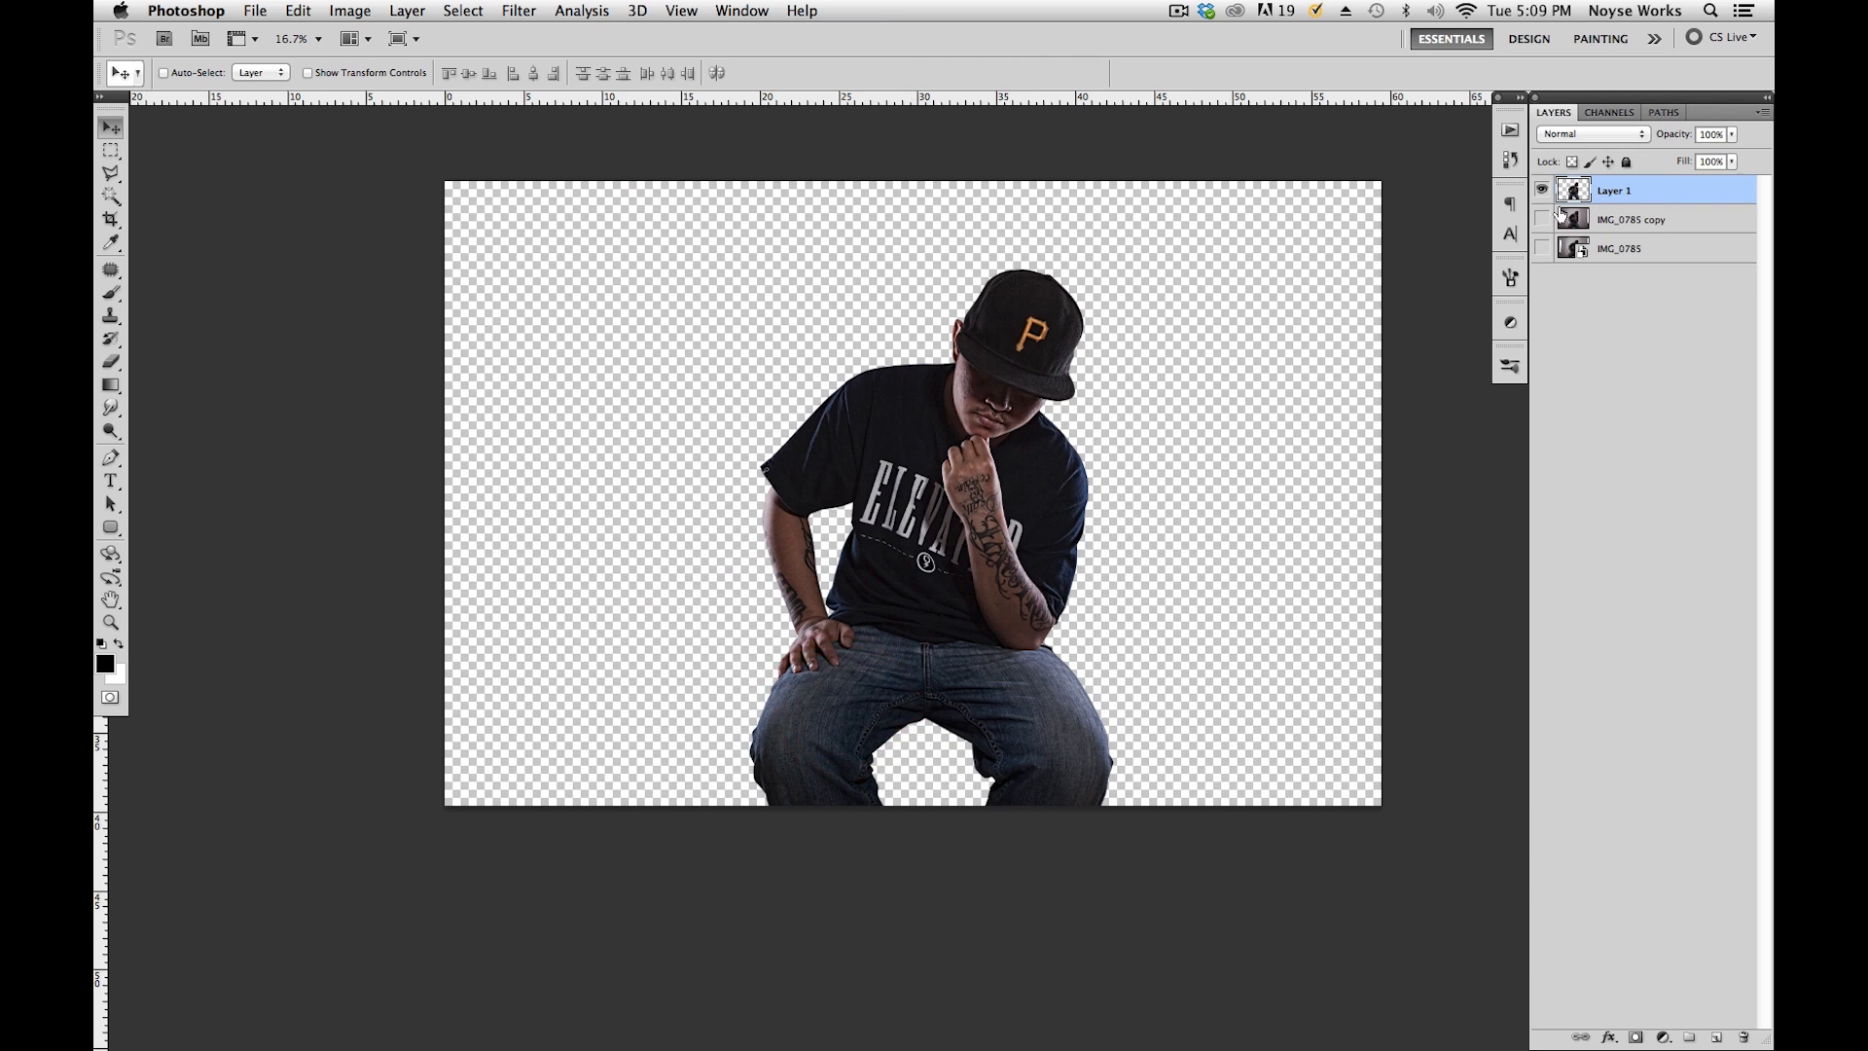
{"action": "left_click", "coordinate": [743, 11]}
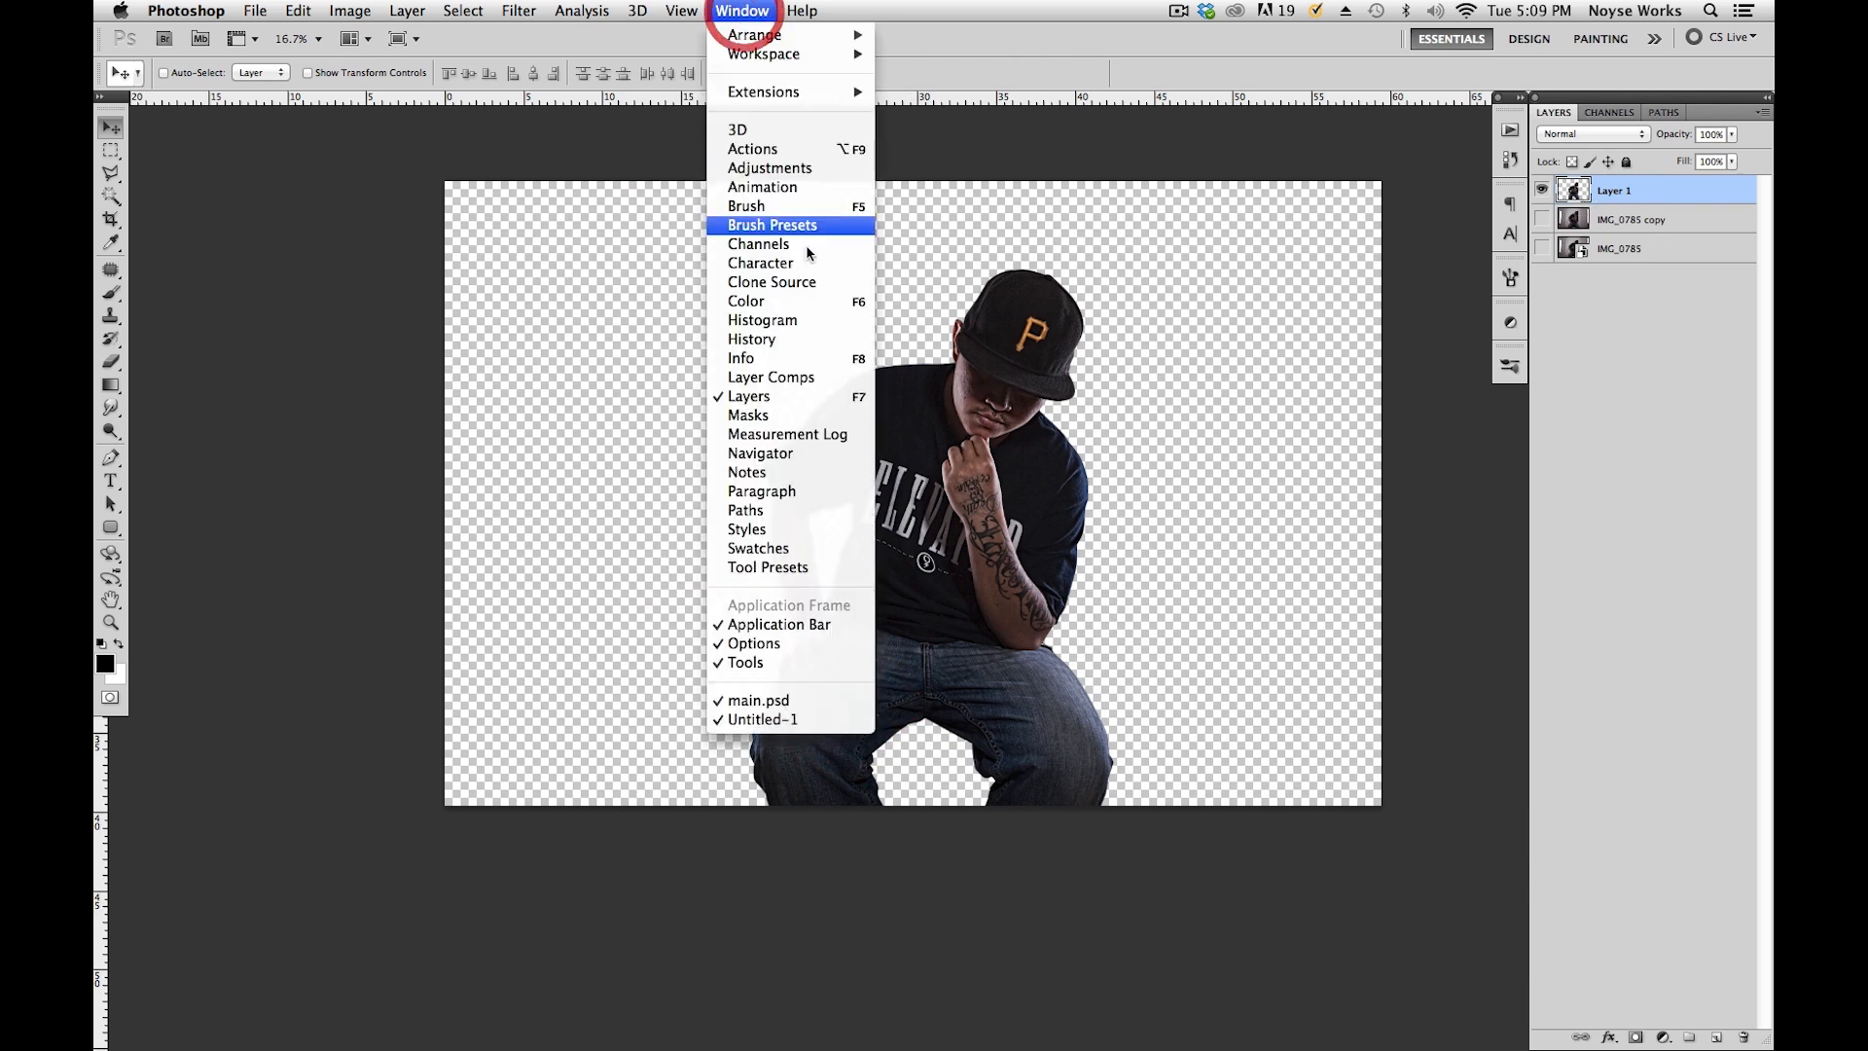
{"action": "left_click", "coordinate": [776, 699]}
{"action": "key", "text": "ctrl"}
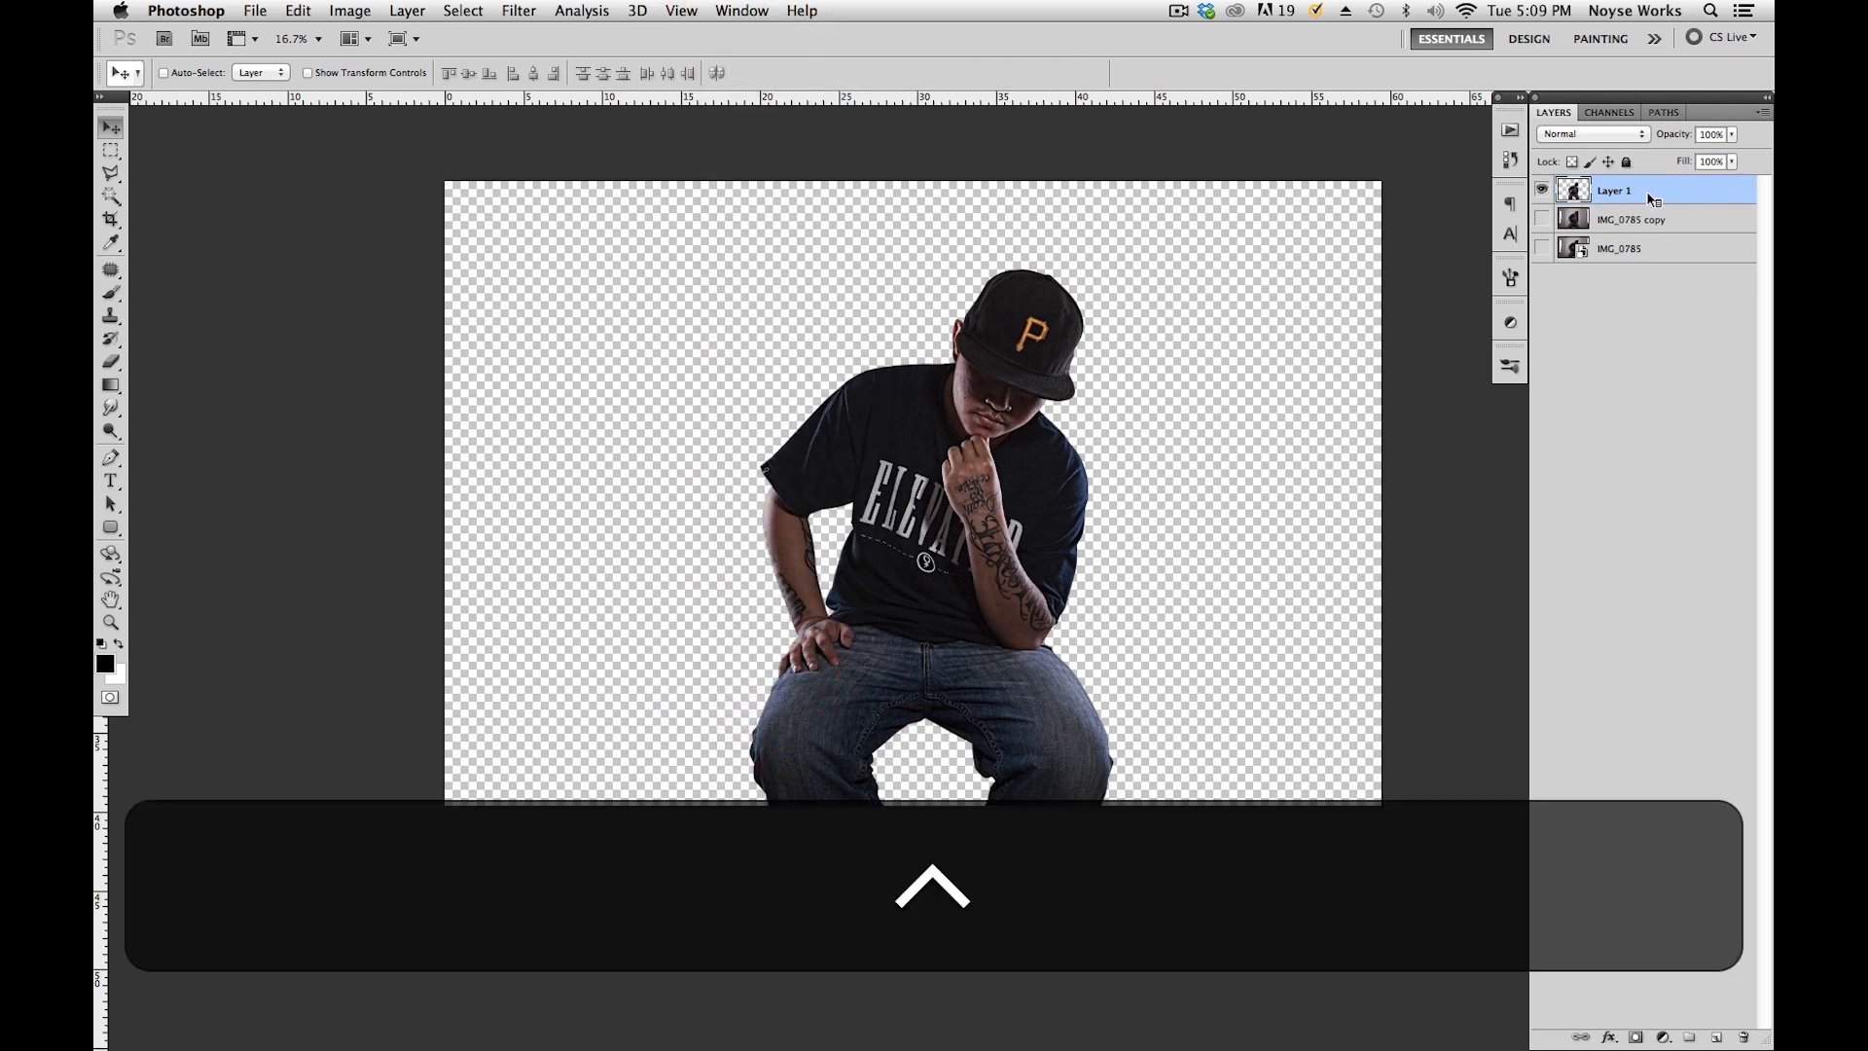
{"action": "left_click", "coordinate": [1651, 200], "text": "ctrl"}
{"action": "left_click", "coordinate": [1556, 266]}
{"action": "left_click", "coordinate": [959, 530]}
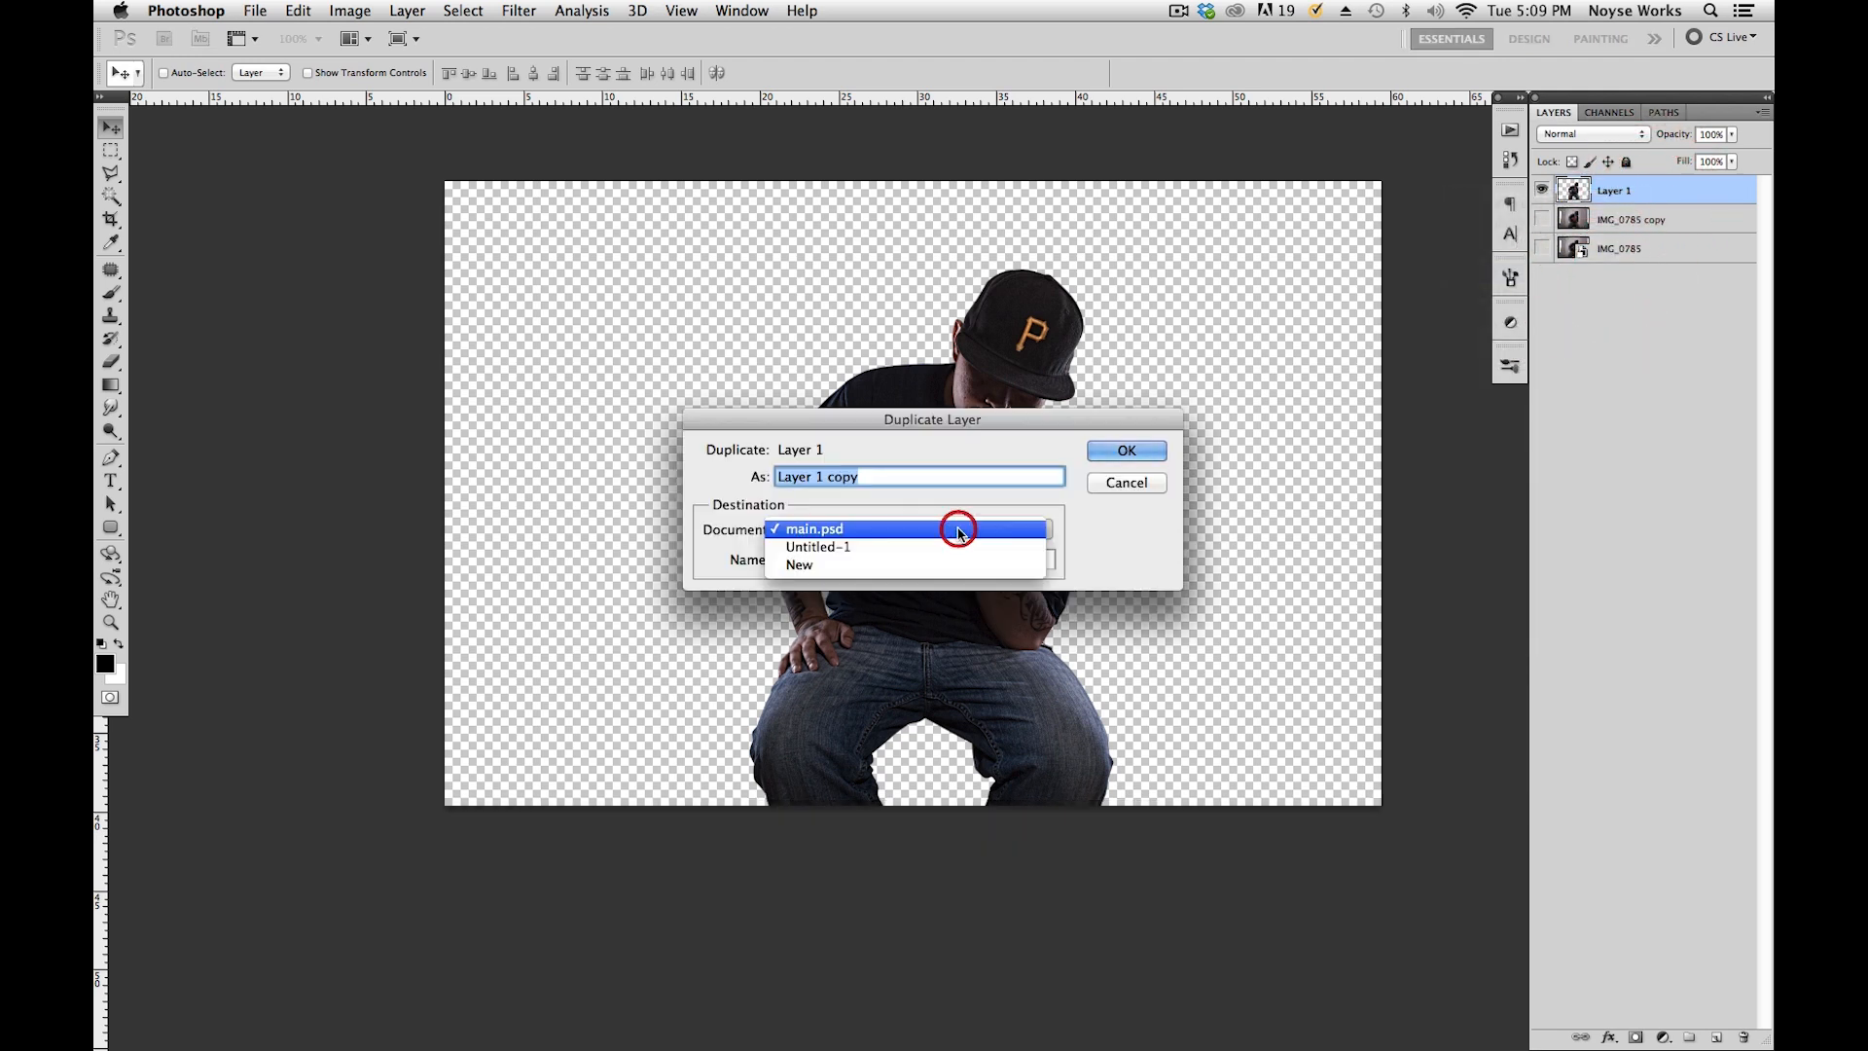
{"action": "left_click", "coordinate": [967, 548]}
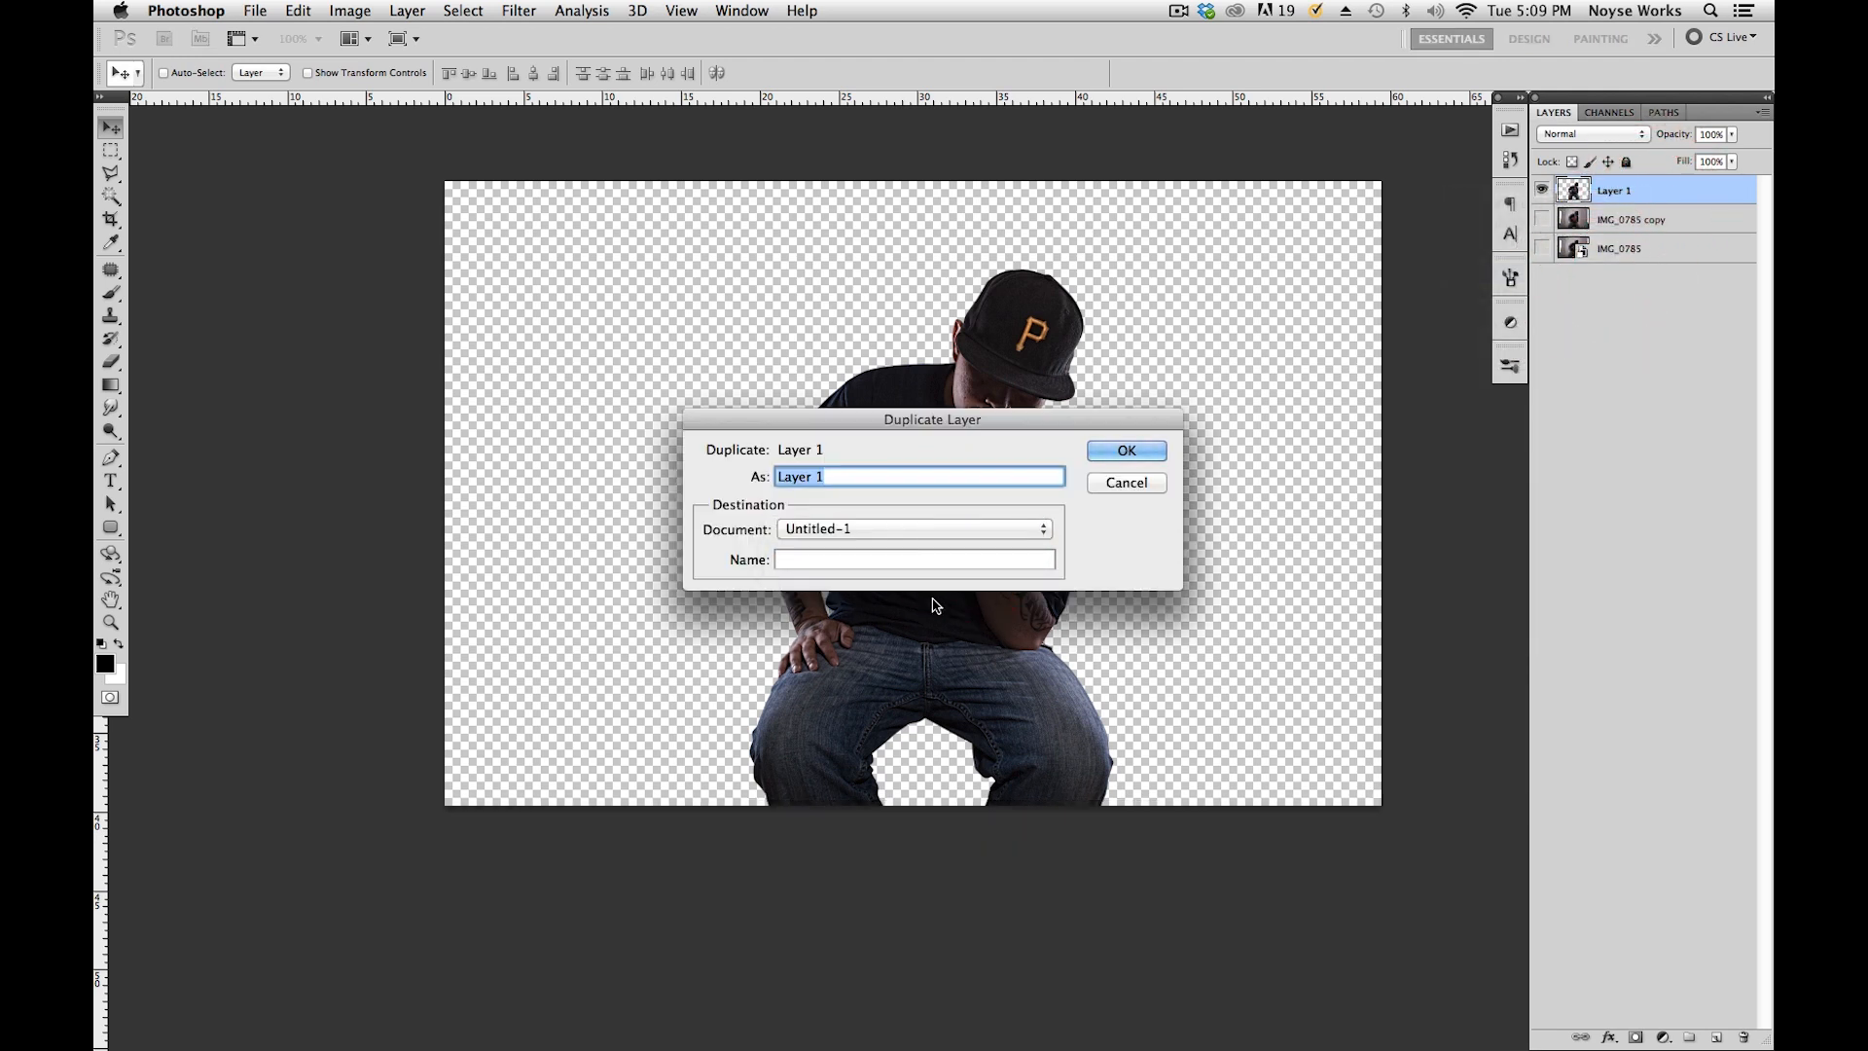
{"action": "left_click", "coordinate": [1106, 454]}
Close main.psd and save the new square document in Photoshop format as cover.
{"action": "key", "text": "super+w"}
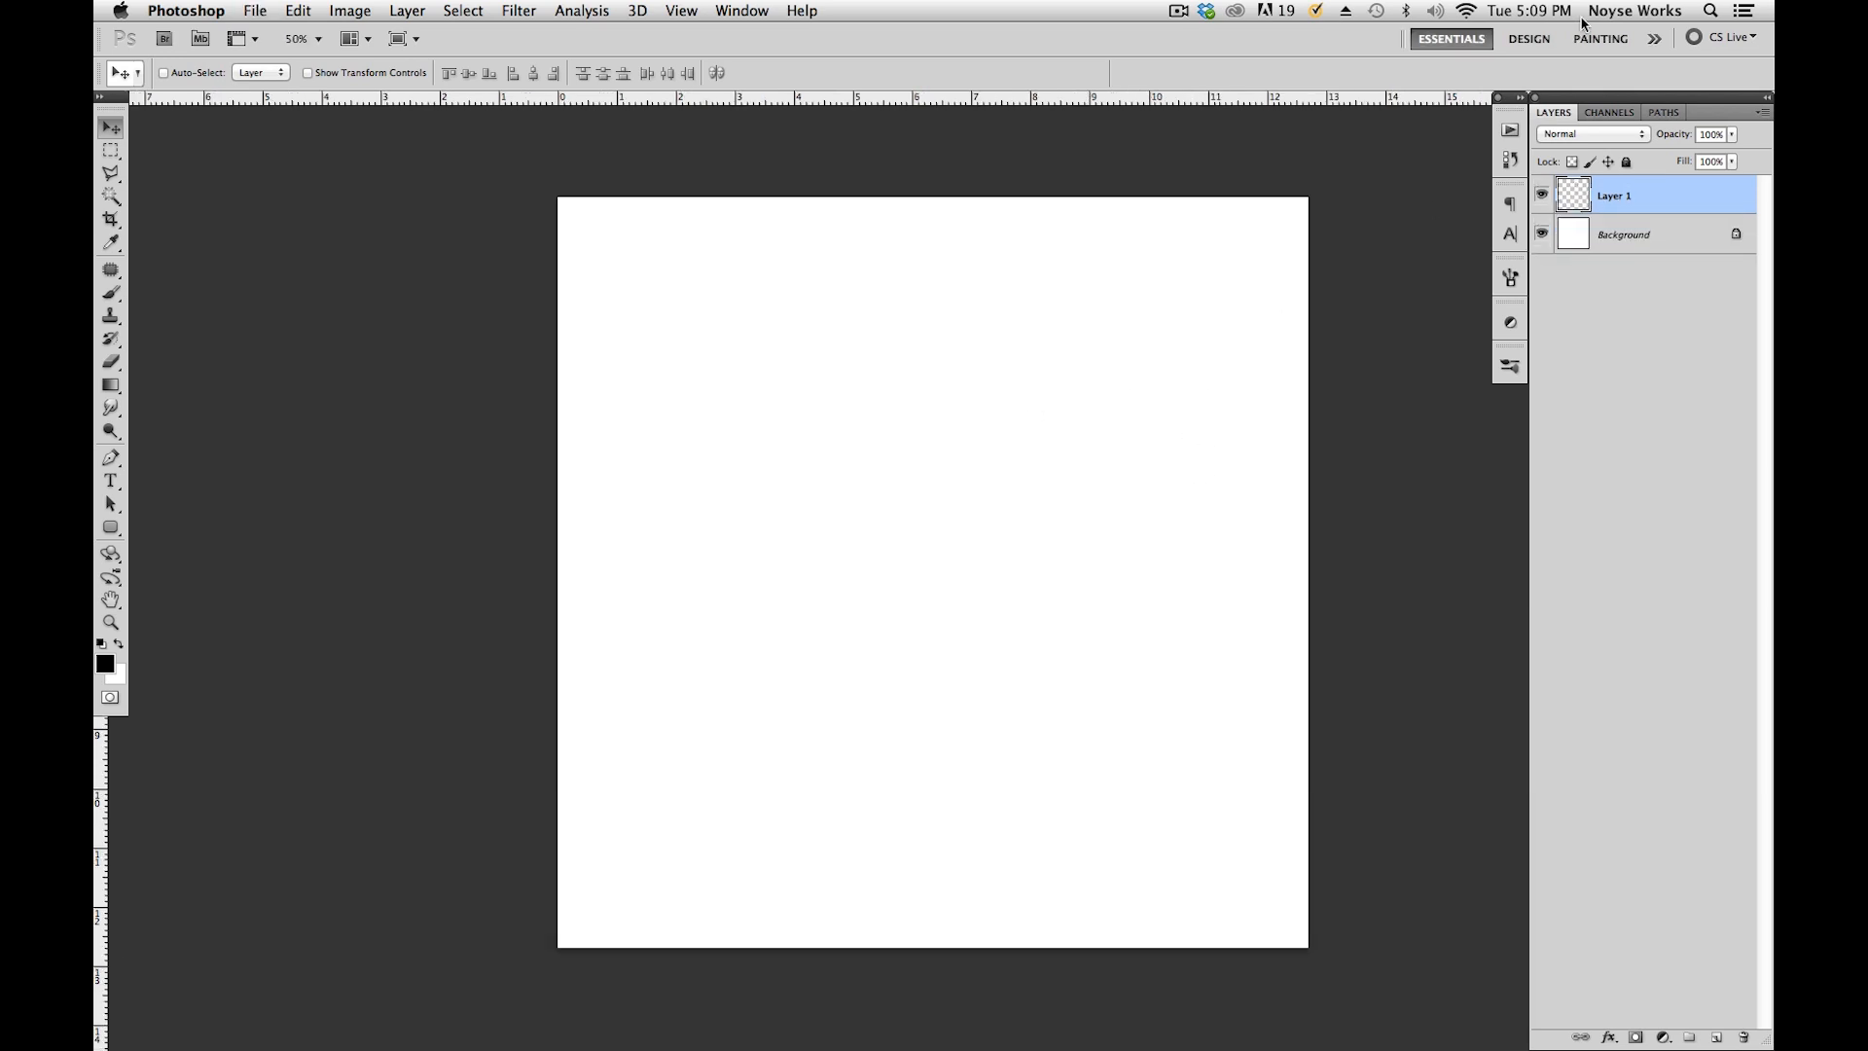
{"action": "key", "text": "super+s"}
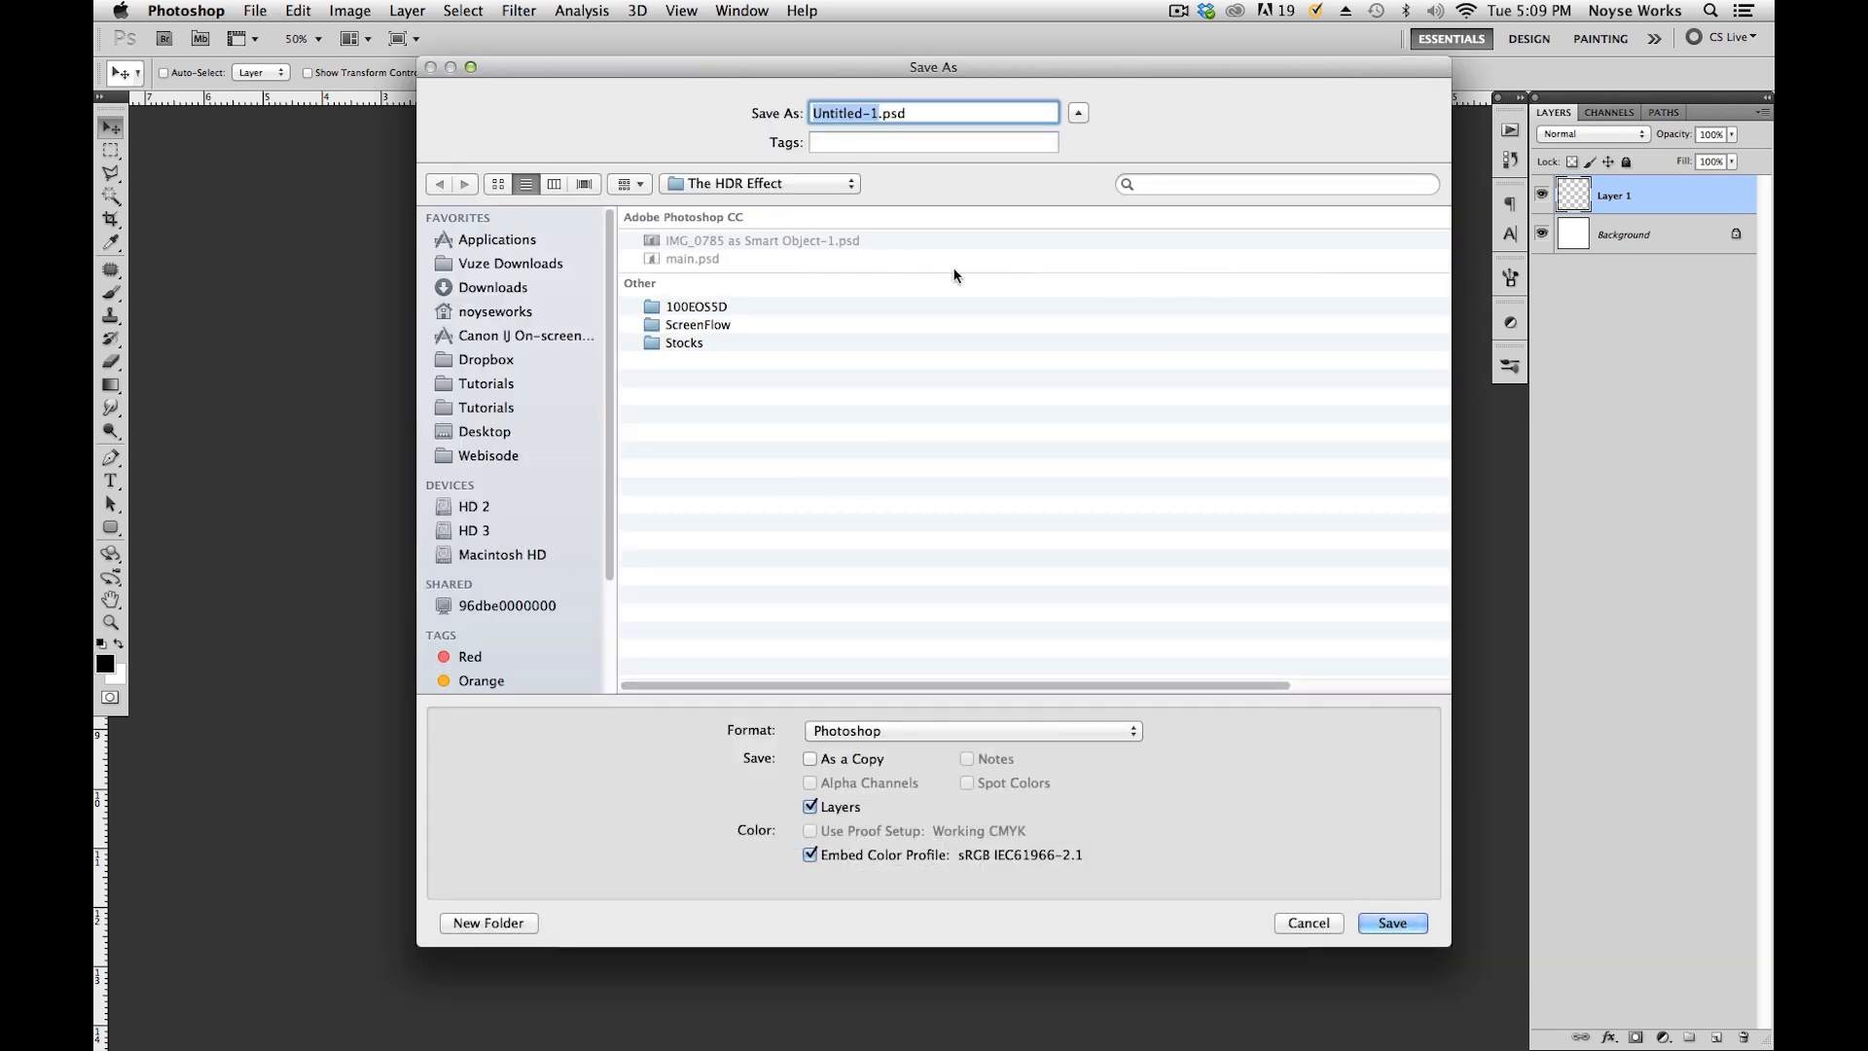
{"action": "type", "text": "cover"}
{"action": "key", "text": "Return"}
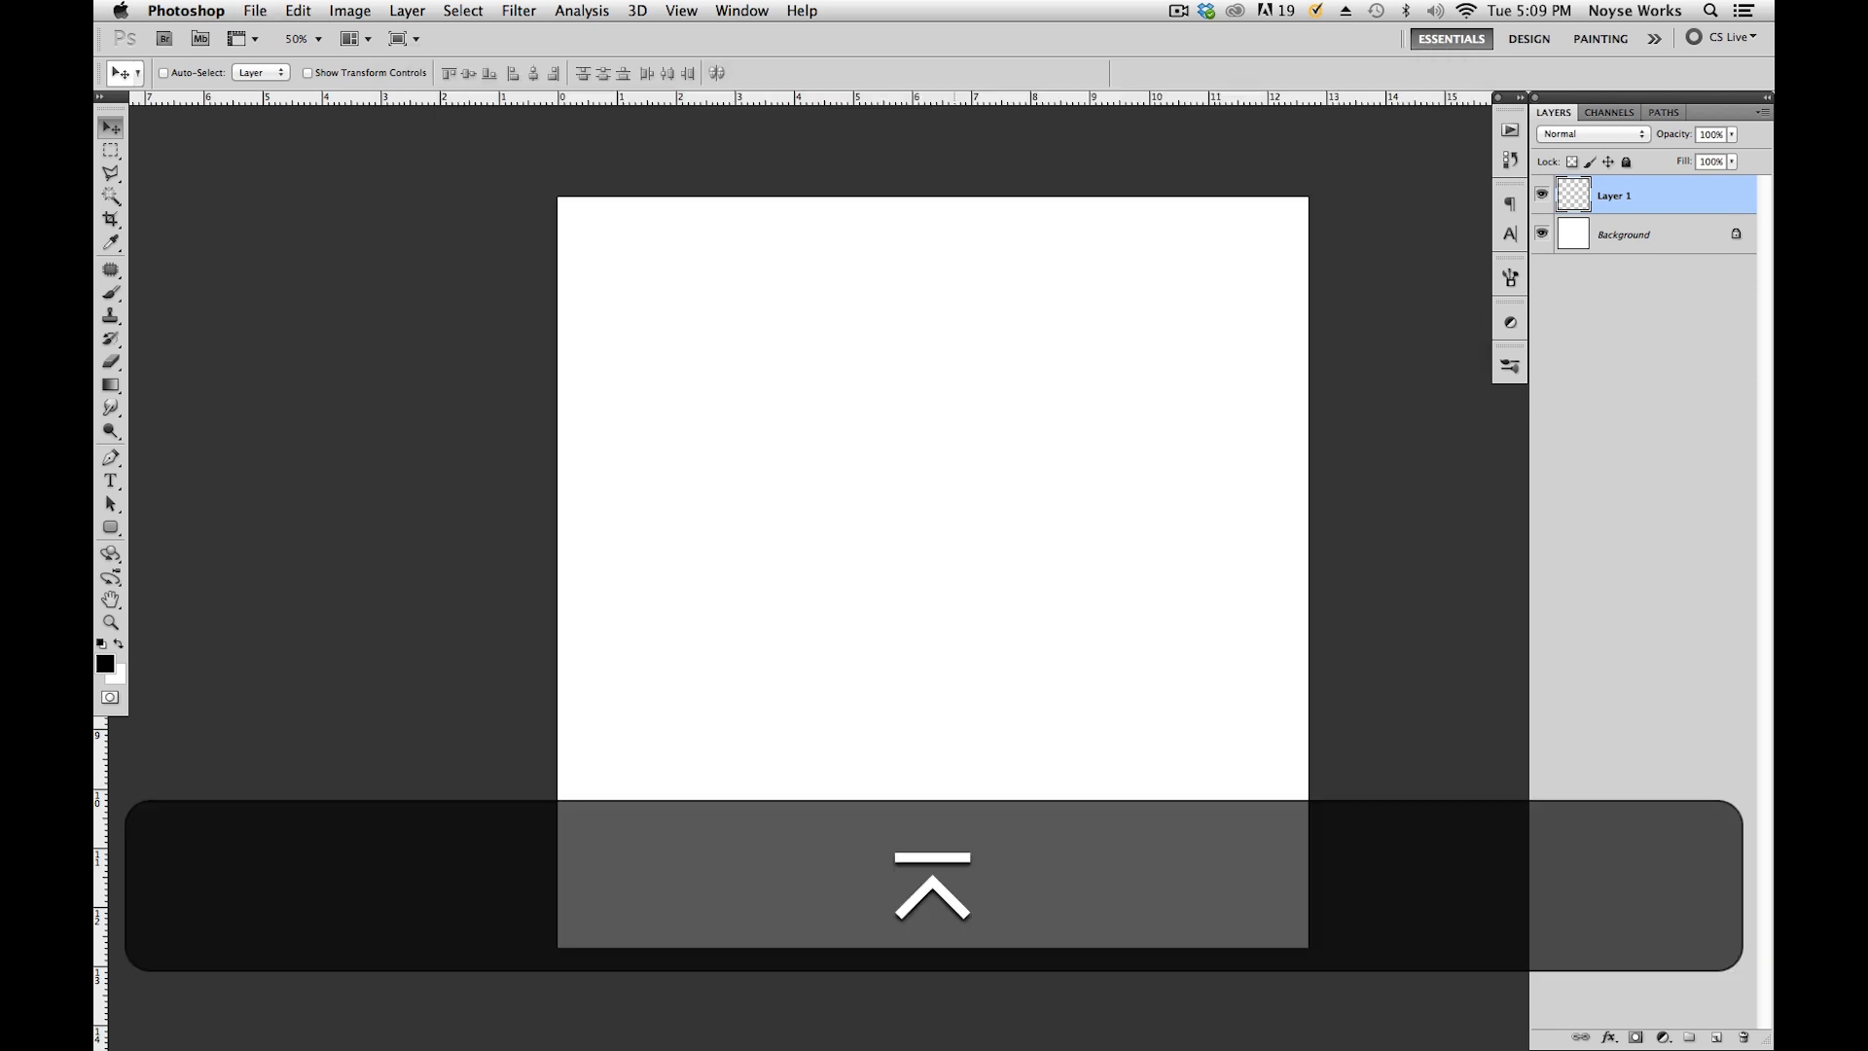
Scale the subject layer down proportionally and position it so his cap and knees fit the square canvas, with his legs at the lower edge.
{"action": "left_click", "coordinate": [1664, 194]}
{"action": "key", "text": "super+minus"}
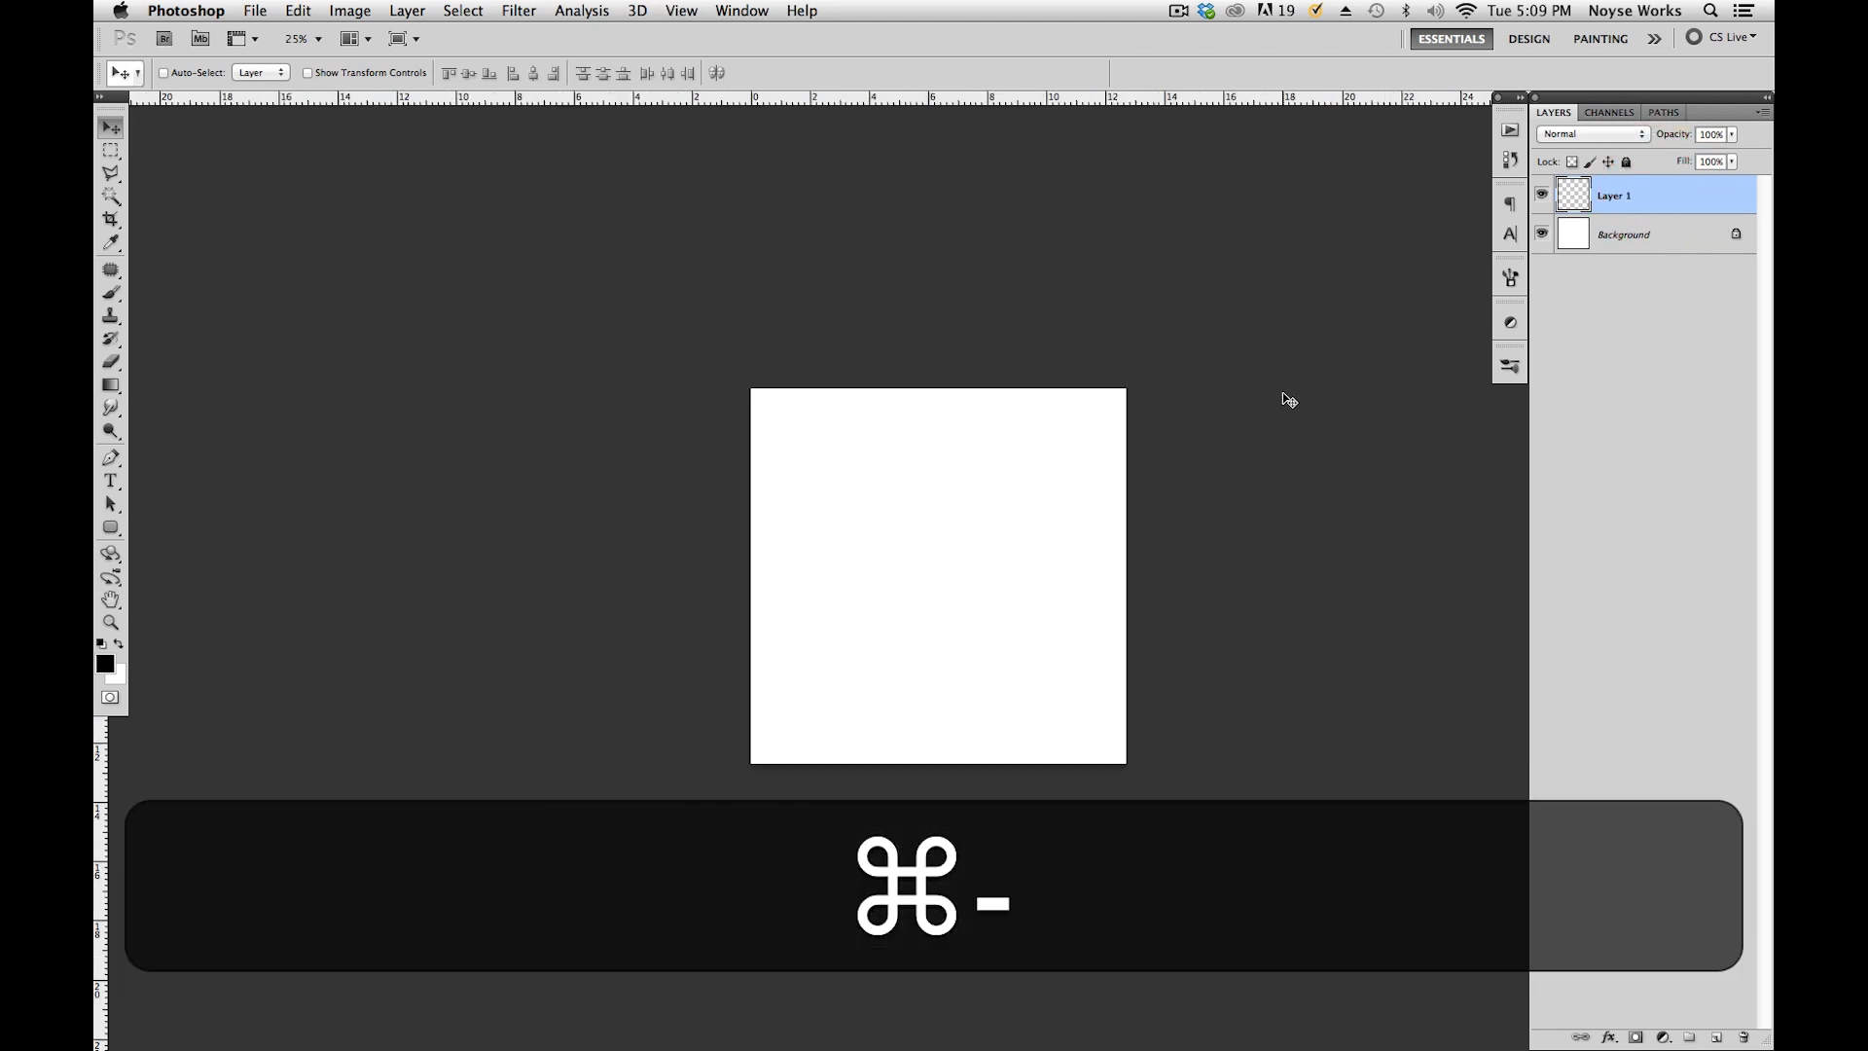
{"action": "key", "text": "super+t"}
{"action": "left_click_drag", "start_coordinate": [1342, 661], "coordinate": [872, 514]}
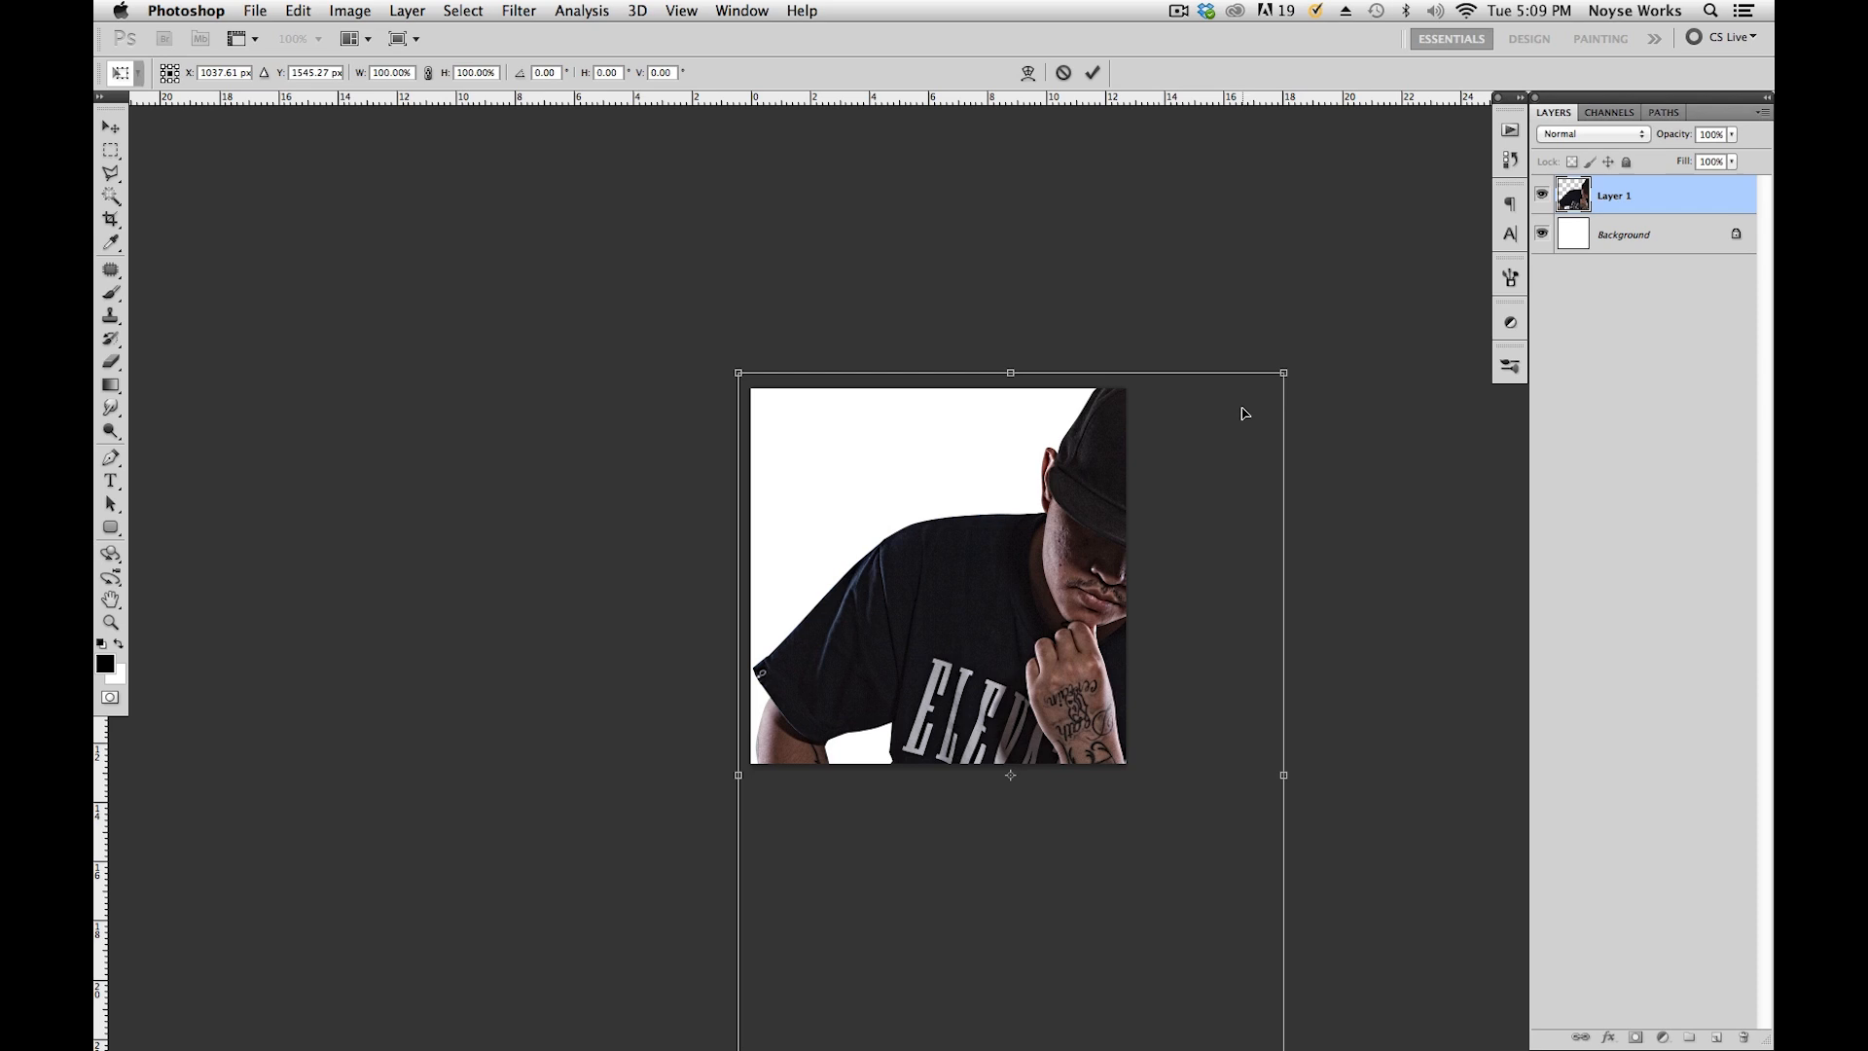
{"action": "key", "text": "shift+alt"}
{"action": "left_click_drag", "start_coordinate": [1285, 372], "coordinate": [1123, 568]}
{"action": "left_click_drag", "start_coordinate": [1079, 670], "coordinate": [1012, 496]}
{"action": "left_click_drag", "start_coordinate": [1081, 399], "coordinate": [1065, 425]}
{"action": "mouse_move", "coordinate": [1024, 549]}
{"action": "left_mouse_down"}
{"action": "mouse_move", "coordinate": [1025, 533]}
{"action": "mouse_move", "coordinate": [1027, 567]}
{"action": "mouse_move", "coordinate": [1032, 536]}
{"action": "left_mouse_up"}
{"action": "key", "text": "shift"}
{"action": "left_click_drag", "start_coordinate": [1071, 410], "coordinate": [1064, 421]}
{"action": "key", "text": "Return"}
Save the cover document with the resized subject.
{"action": "left_click_drag", "start_coordinate": [992, 608], "coordinate": [983, 623]}
{"action": "key", "text": "super+equal"}
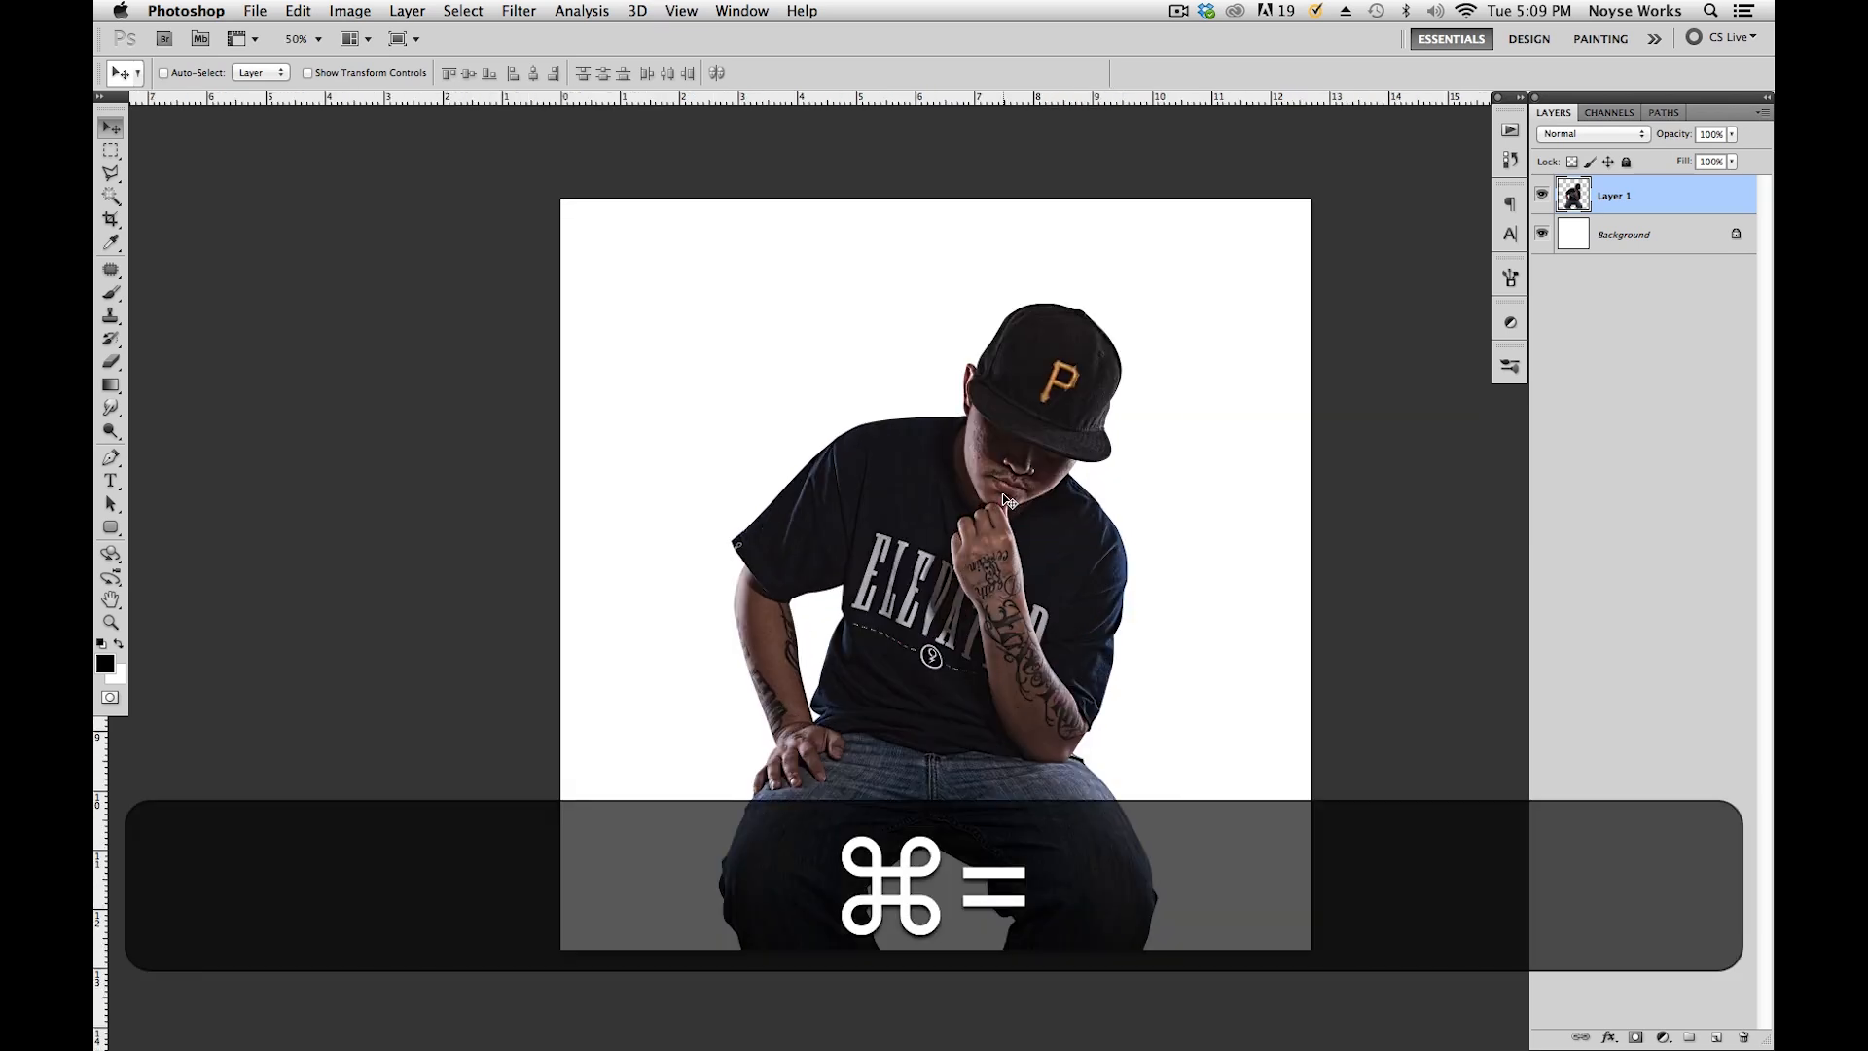
{"action": "left_click_drag", "start_coordinate": [1132, 558], "coordinate": [1123, 538]}
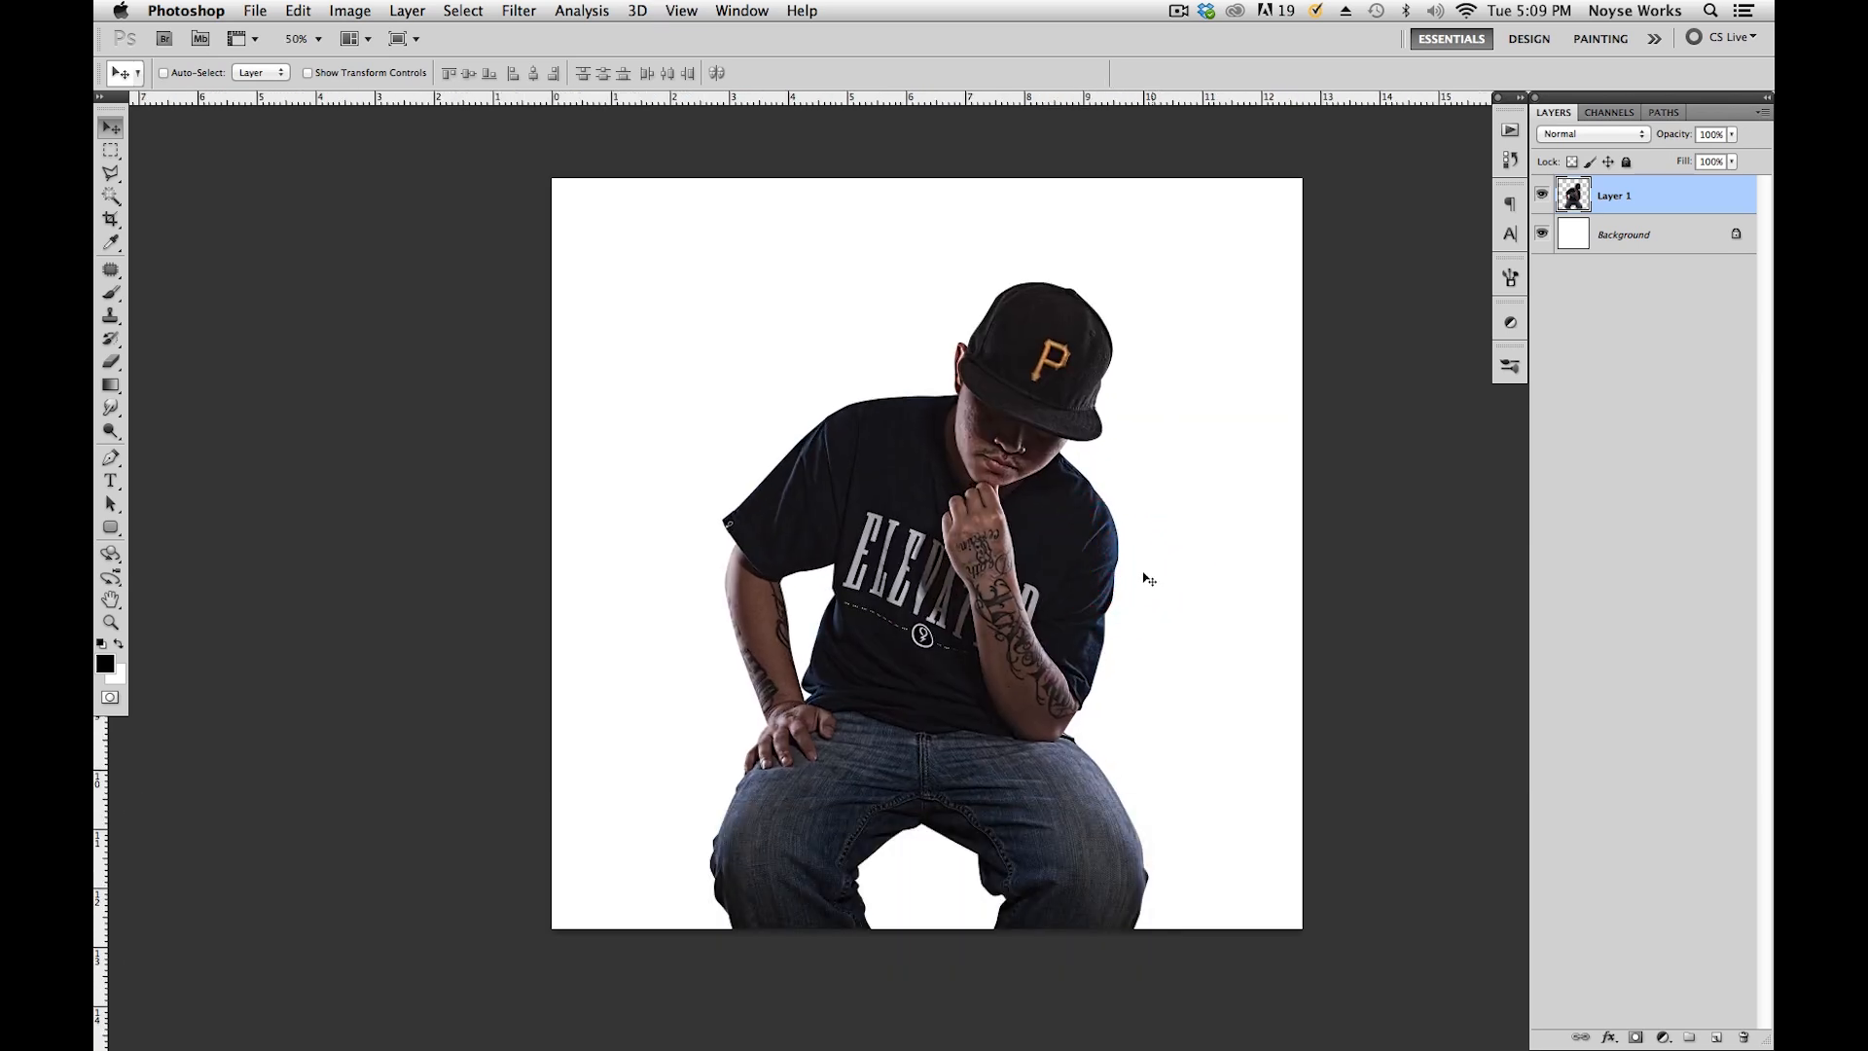
{"action": "key", "text": "super+s"}
{"action": "left_click_drag", "start_coordinate": [1161, 537], "coordinate": [1196, 602]}
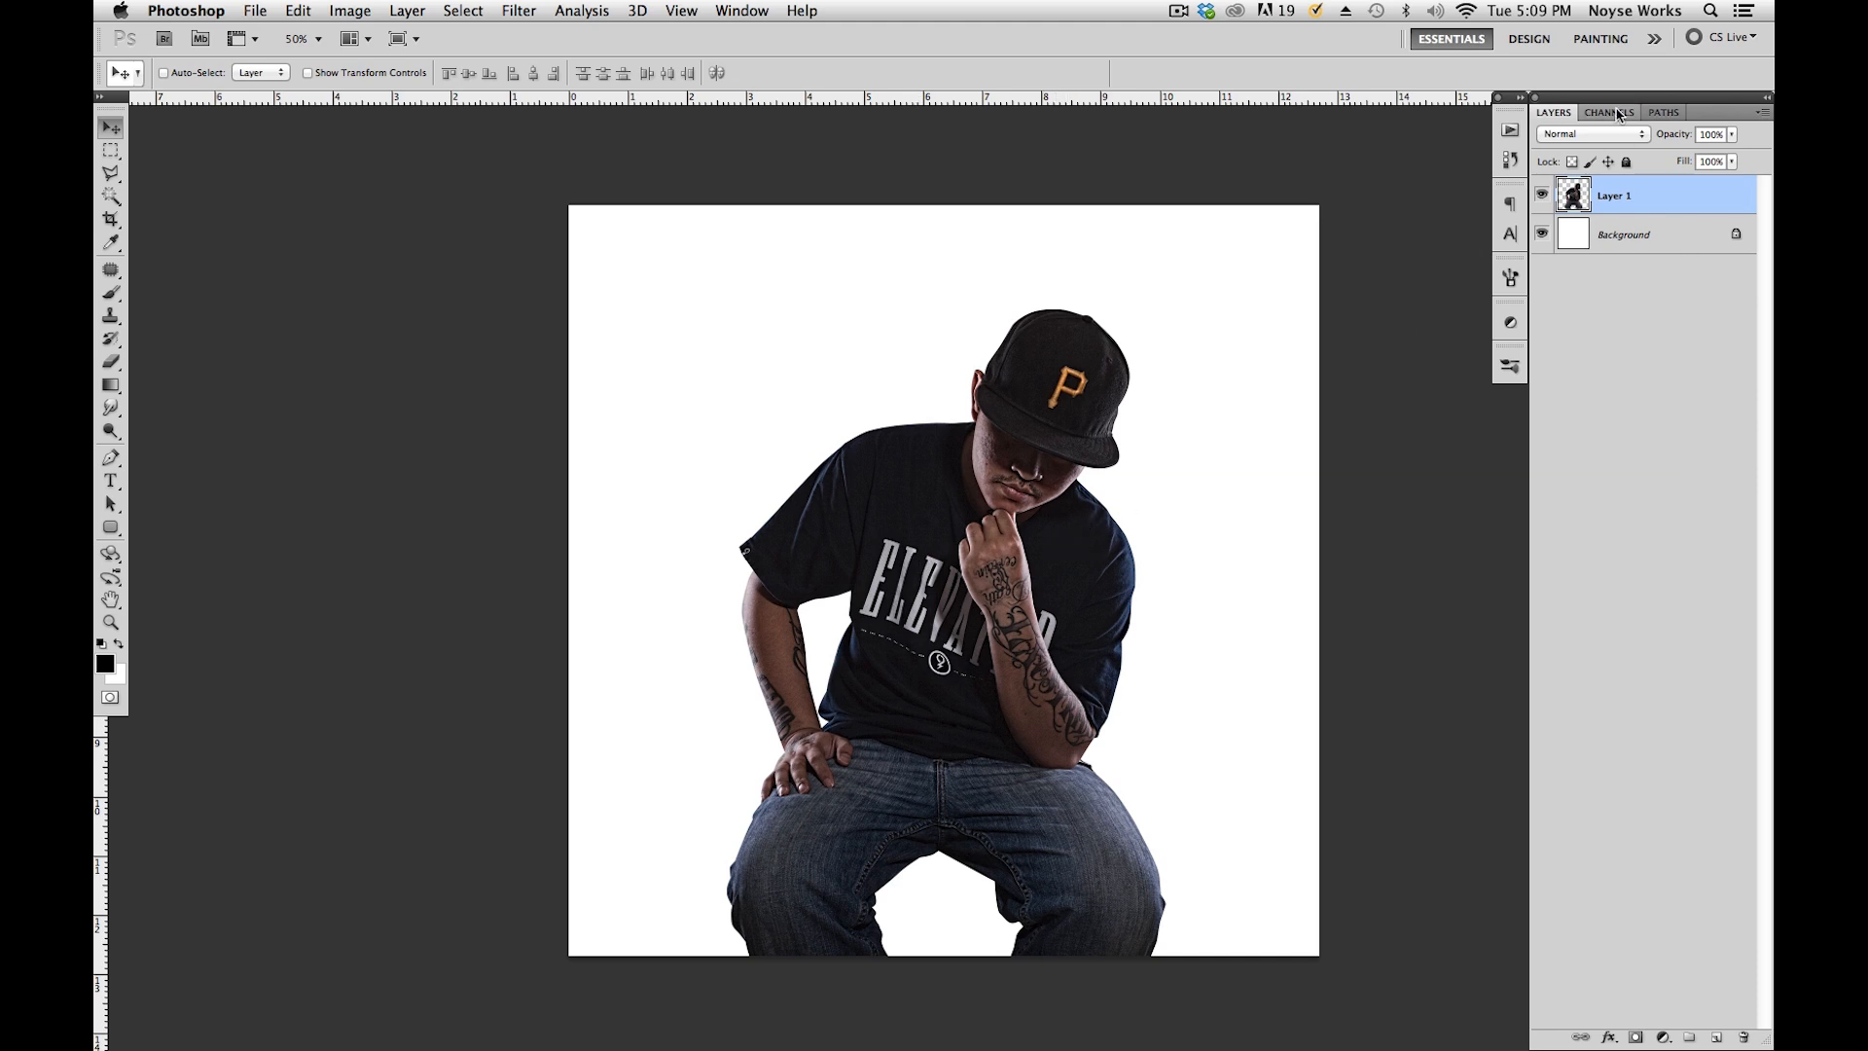
Duplicate the subject layer, hide the original Layer 1, and rename that original master.
{"action": "key", "text": "super+j"}
{"action": "left_click", "coordinate": [1542, 233]}
{"action": "left_click", "coordinate": [1606, 235]}
{"action": "double_click", "coordinate": [1605, 235]}
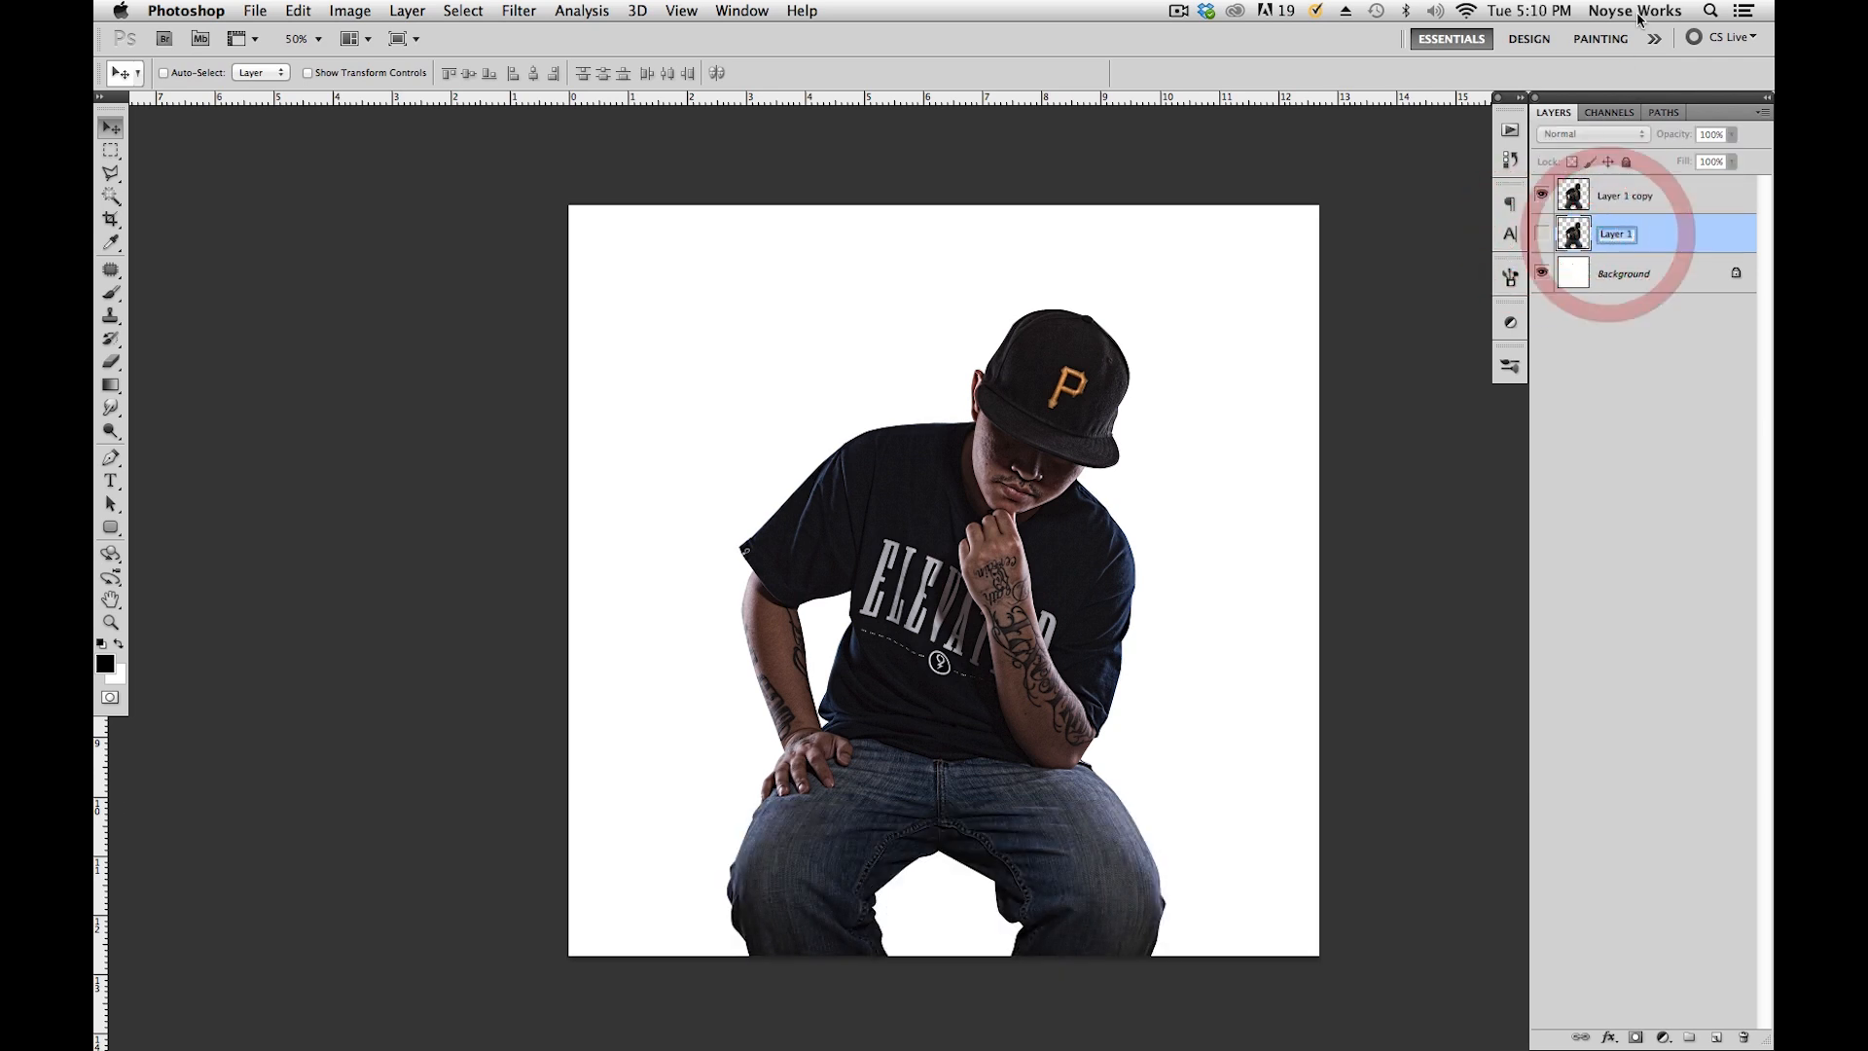
{"action": "type", "text": "master"}
{"action": "key", "text": "Return"}
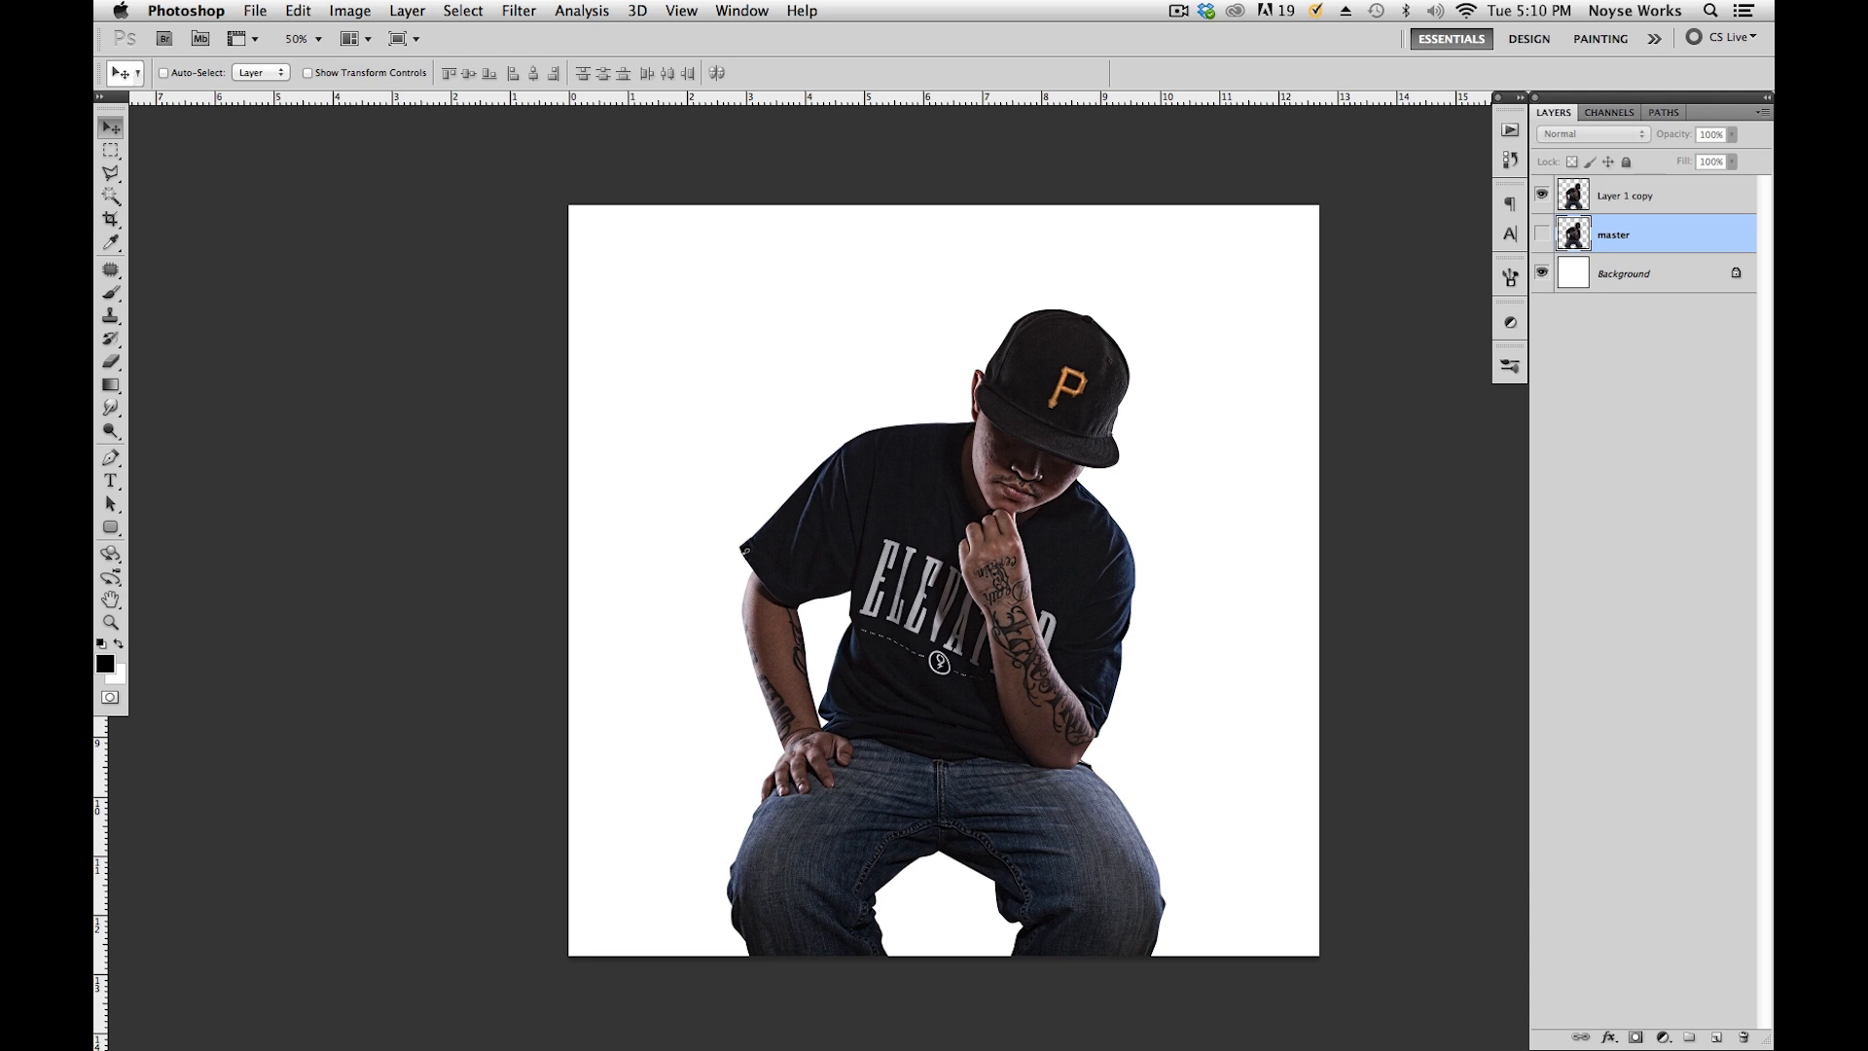
{"action": "left_click", "coordinate": [1716, 192]}
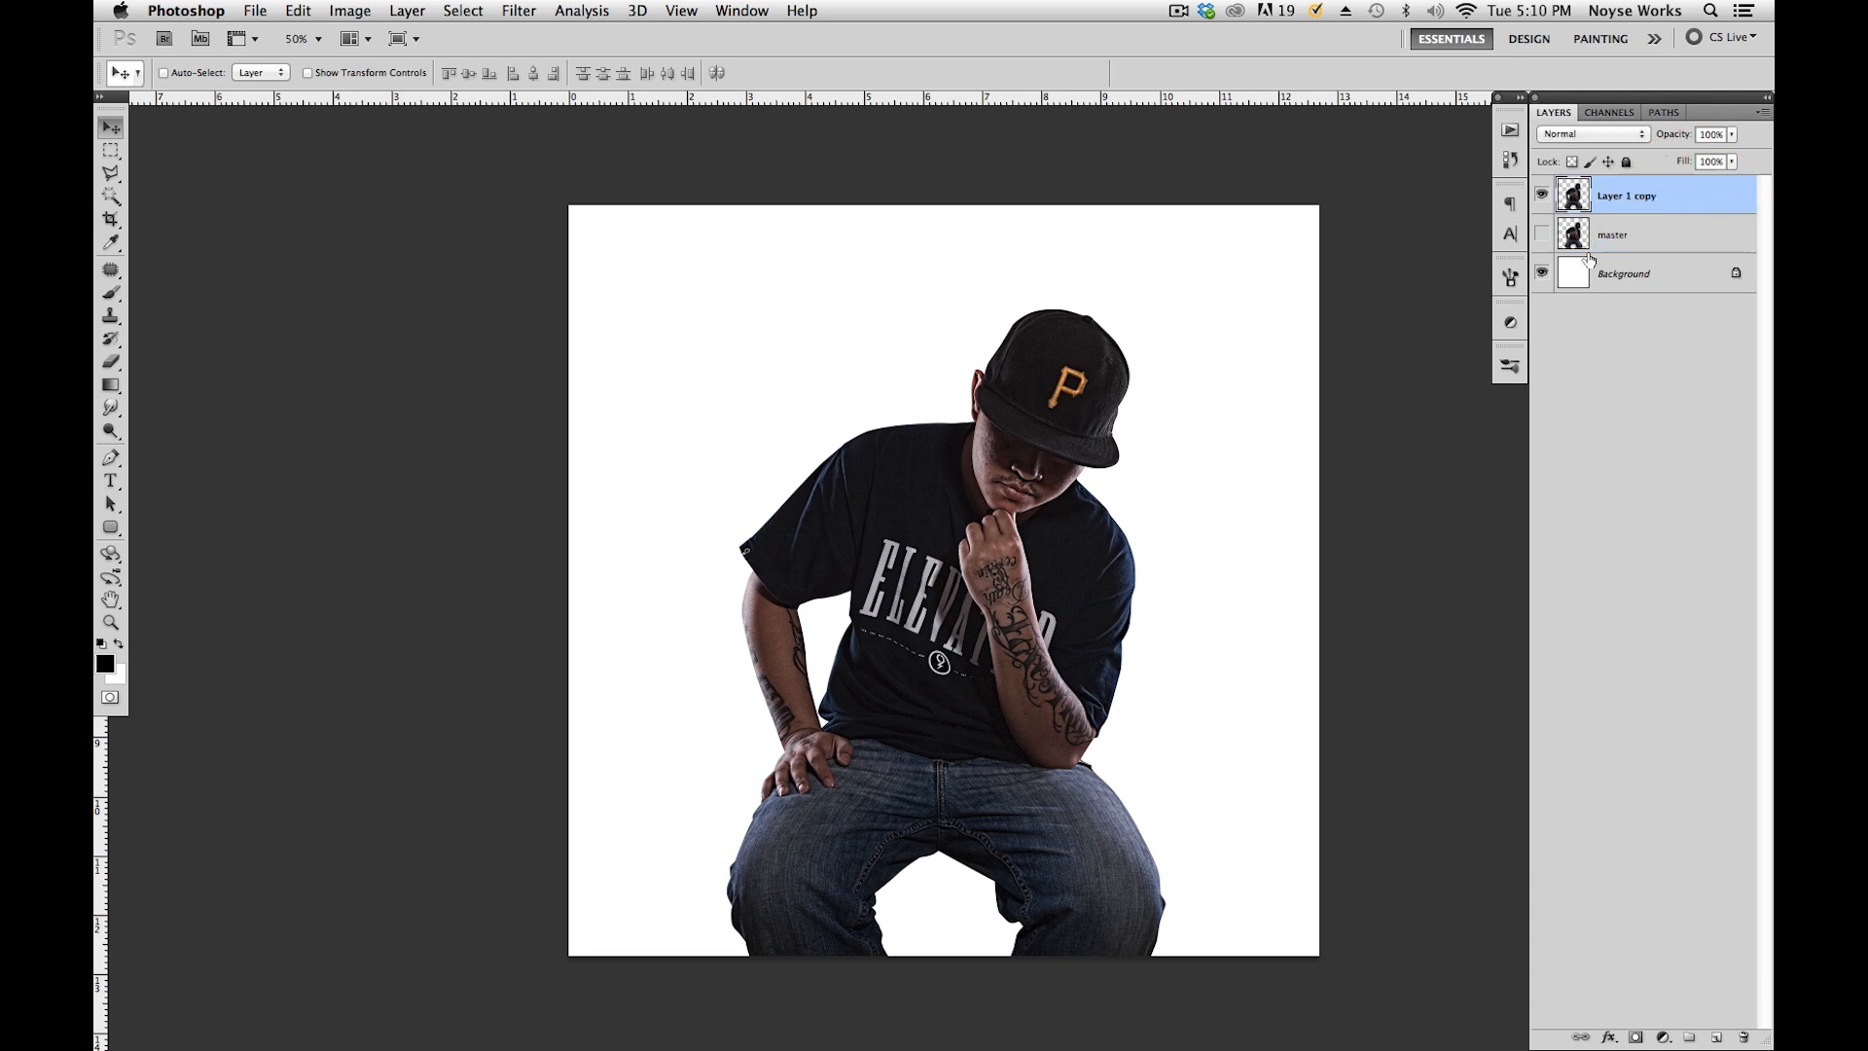
{"action": "left_click", "coordinate": [1646, 236]}
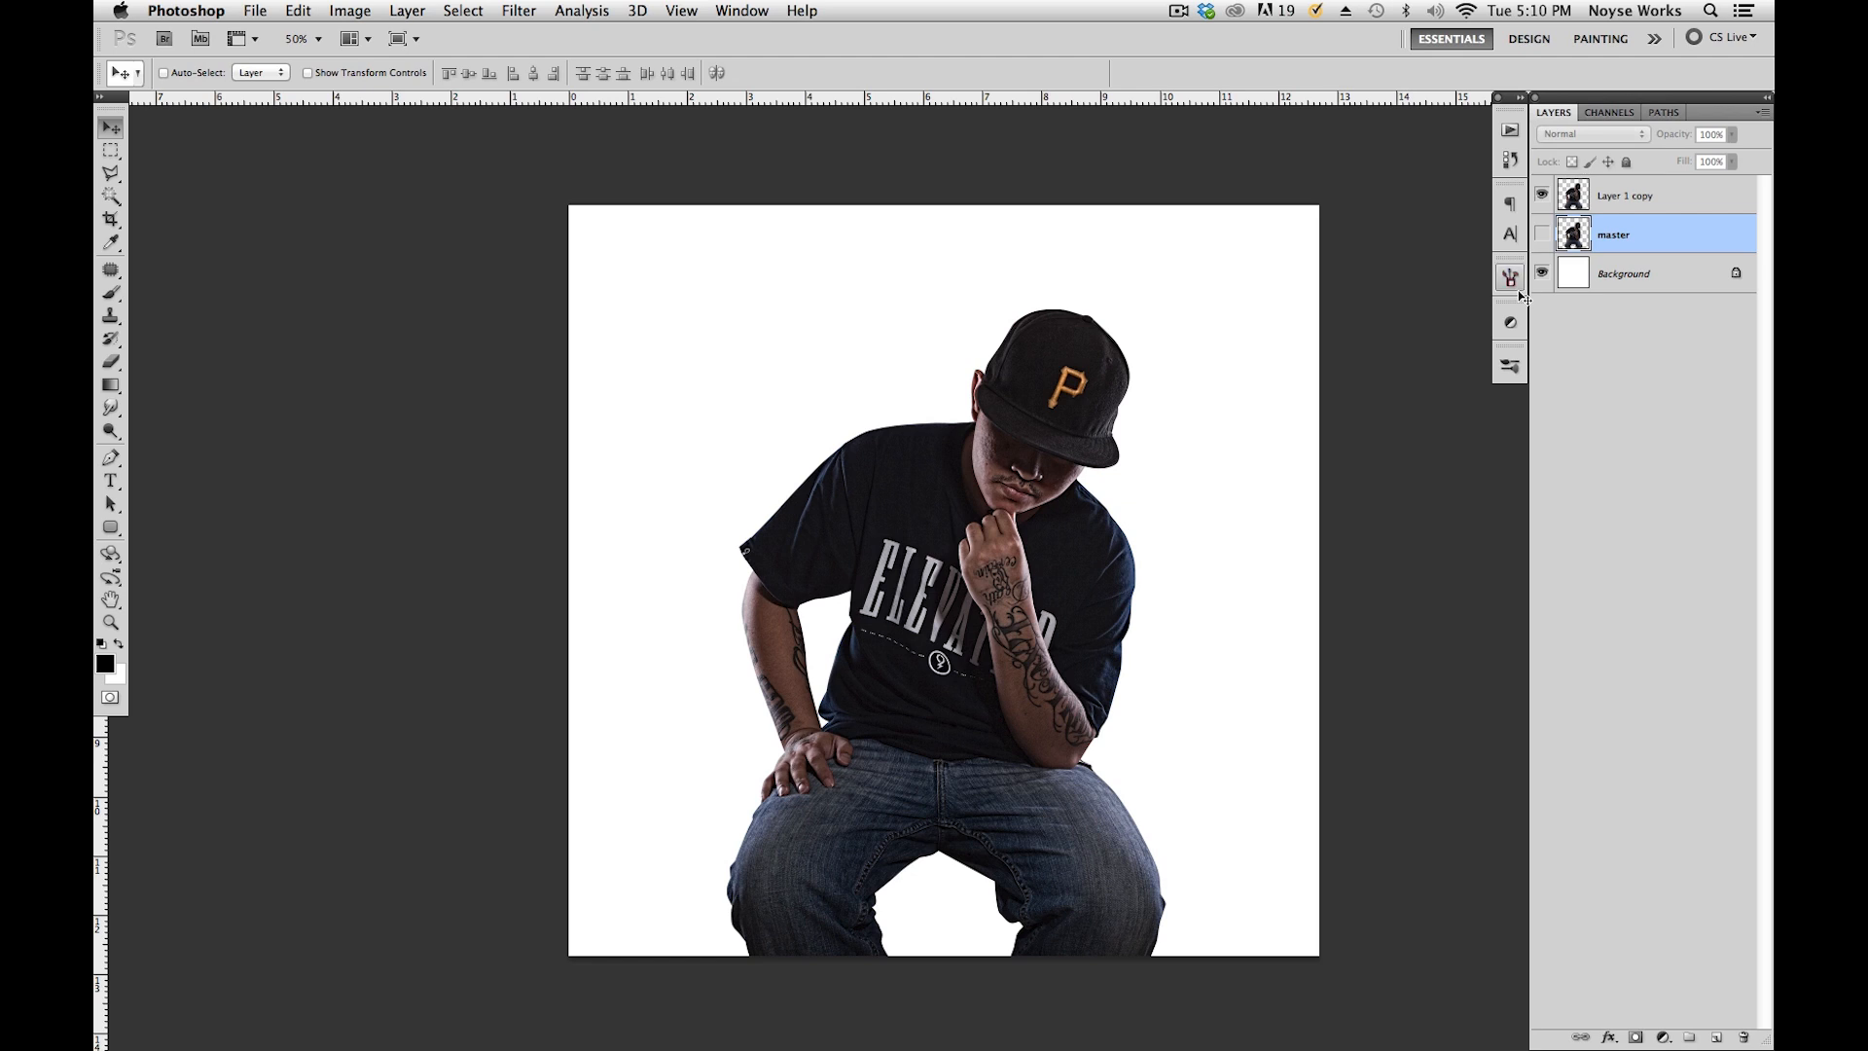
{"action": "key", "text": "alt+super+a"}
{"action": "right_click", "coordinate": [1651, 240]}
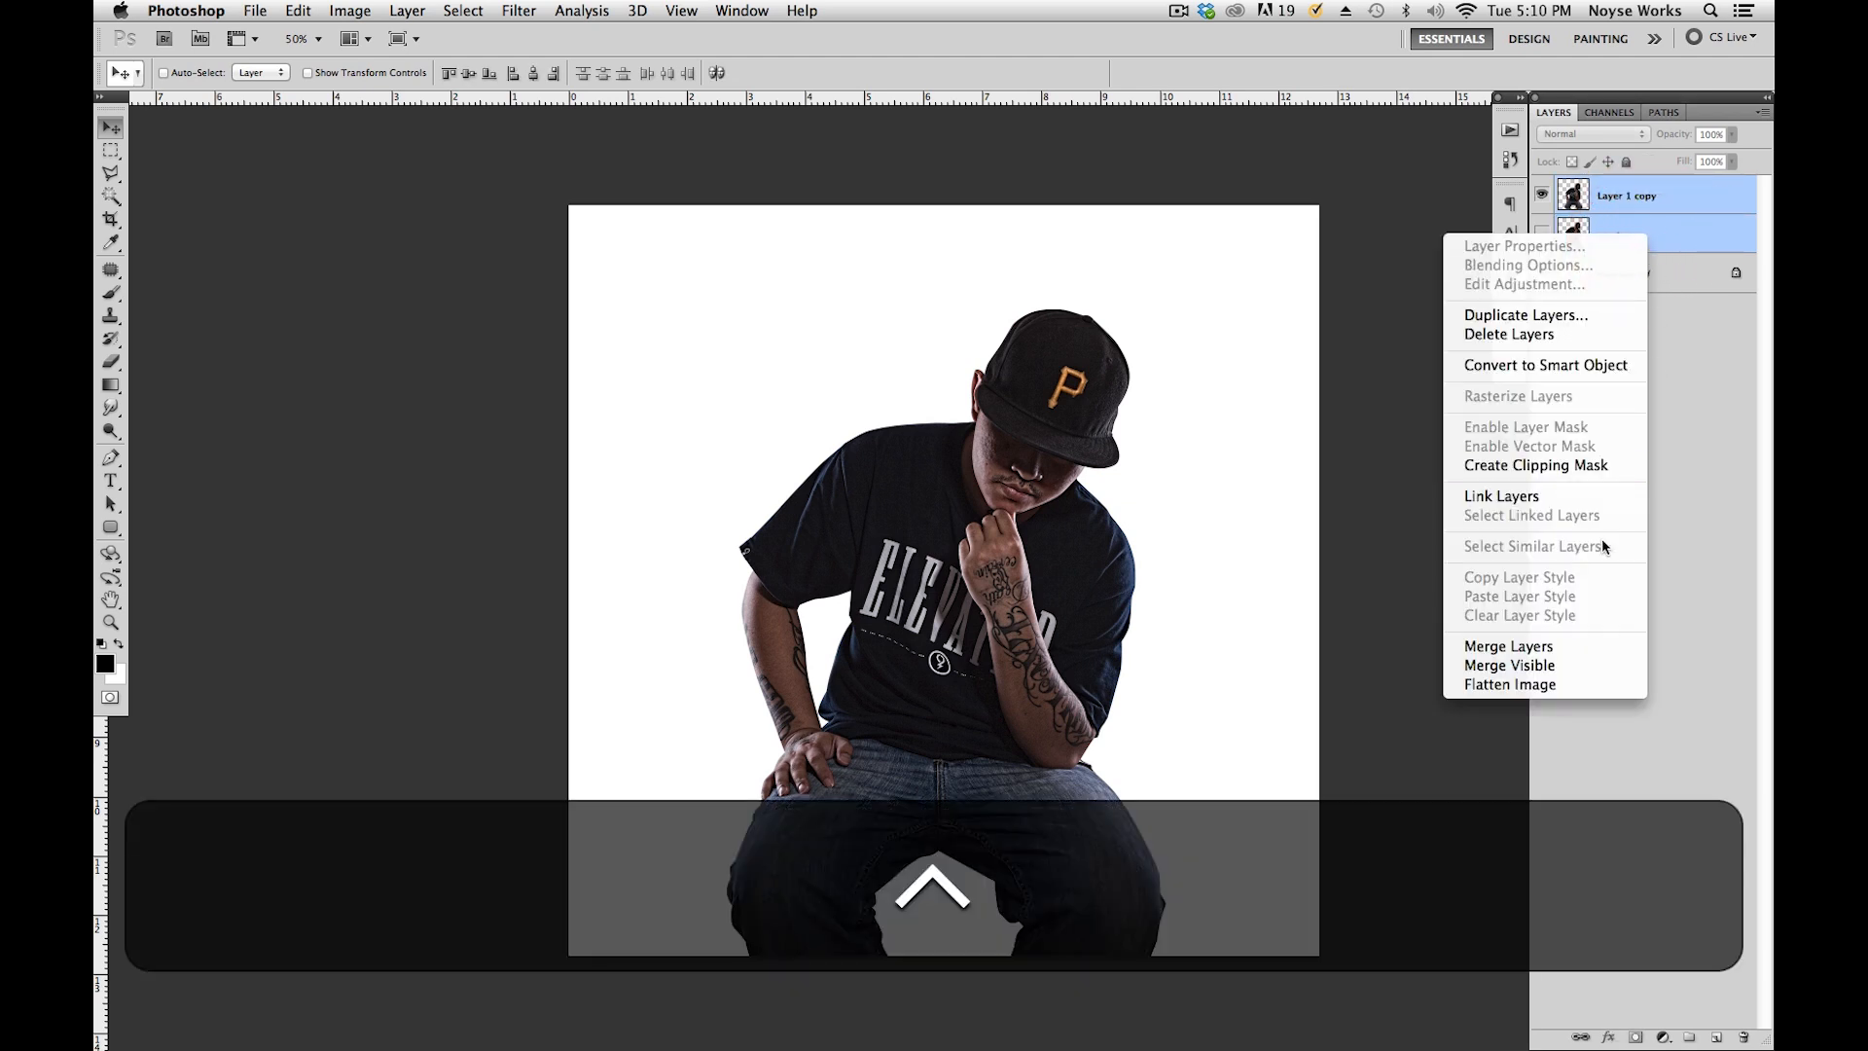
{"action": "left_click", "coordinate": [1726, 451]}
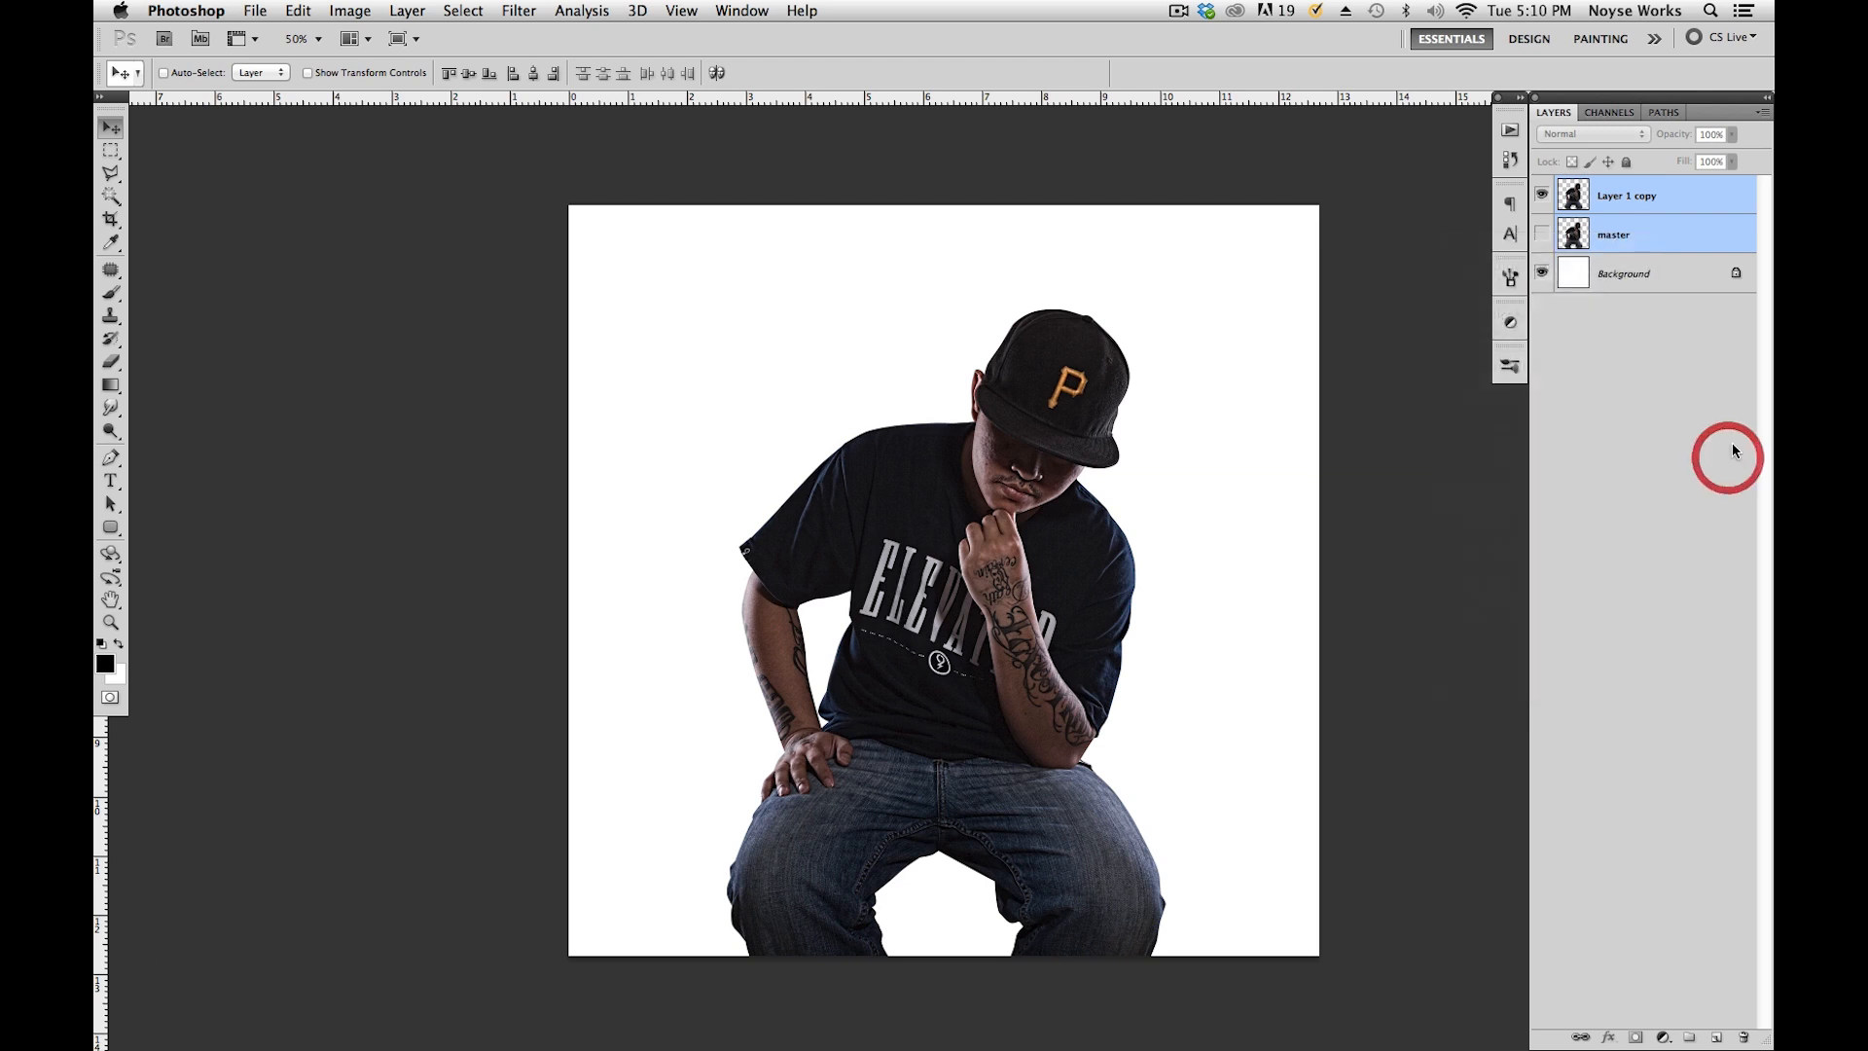
Create a layer group and move both Layer 1 copy and master into it.
{"action": "left_click", "coordinate": [1690, 1038]}
{"action": "left_click", "coordinate": [1648, 223]}
{"action": "left_click", "coordinate": [1649, 254], "text": "shift"}
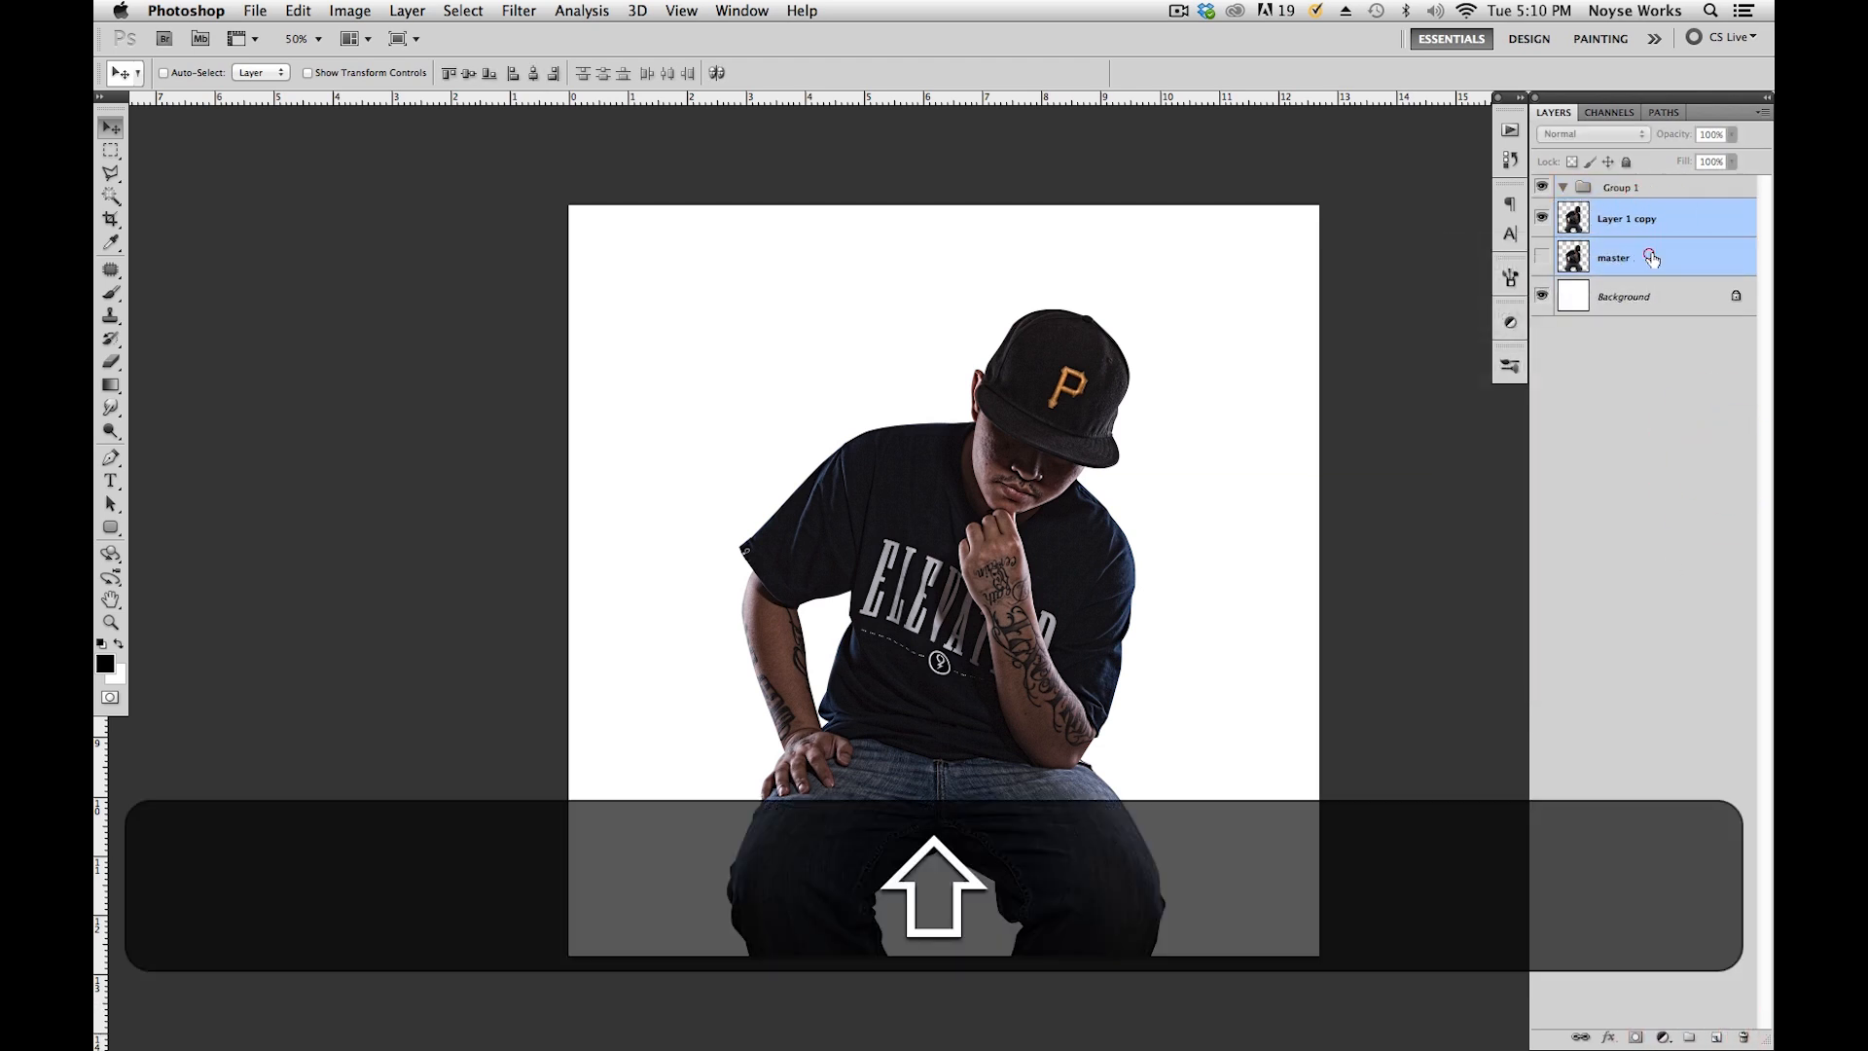
{"action": "left_click_drag", "start_coordinate": [1643, 230], "coordinate": [1646, 189]}
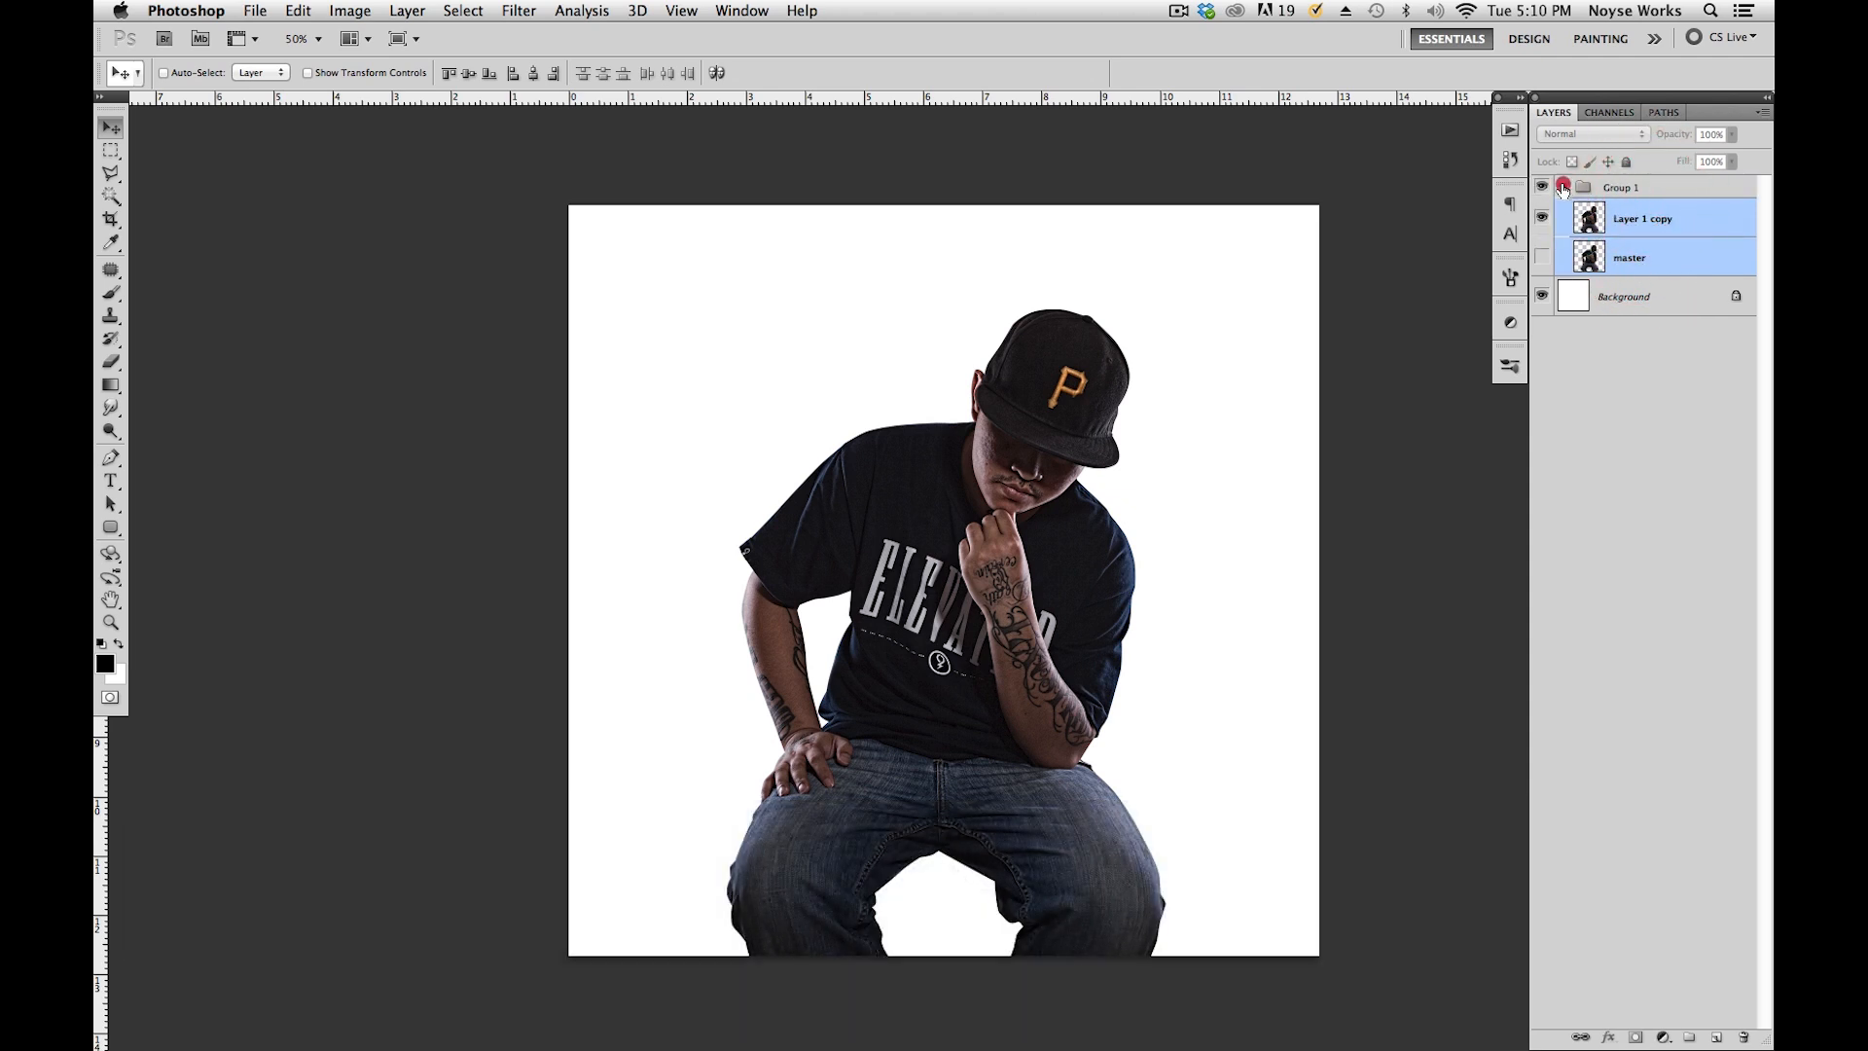
Select the layer group holding the subject layers and save the cover document.
{"action": "left_click", "coordinate": [1564, 187]}
{"action": "left_click", "coordinate": [1564, 187]}
{"action": "left_click", "coordinate": [1640, 219]}
{"action": "left_click", "coordinate": [1642, 192], "text": "shift"}
{"action": "key", "text": "super+s"}
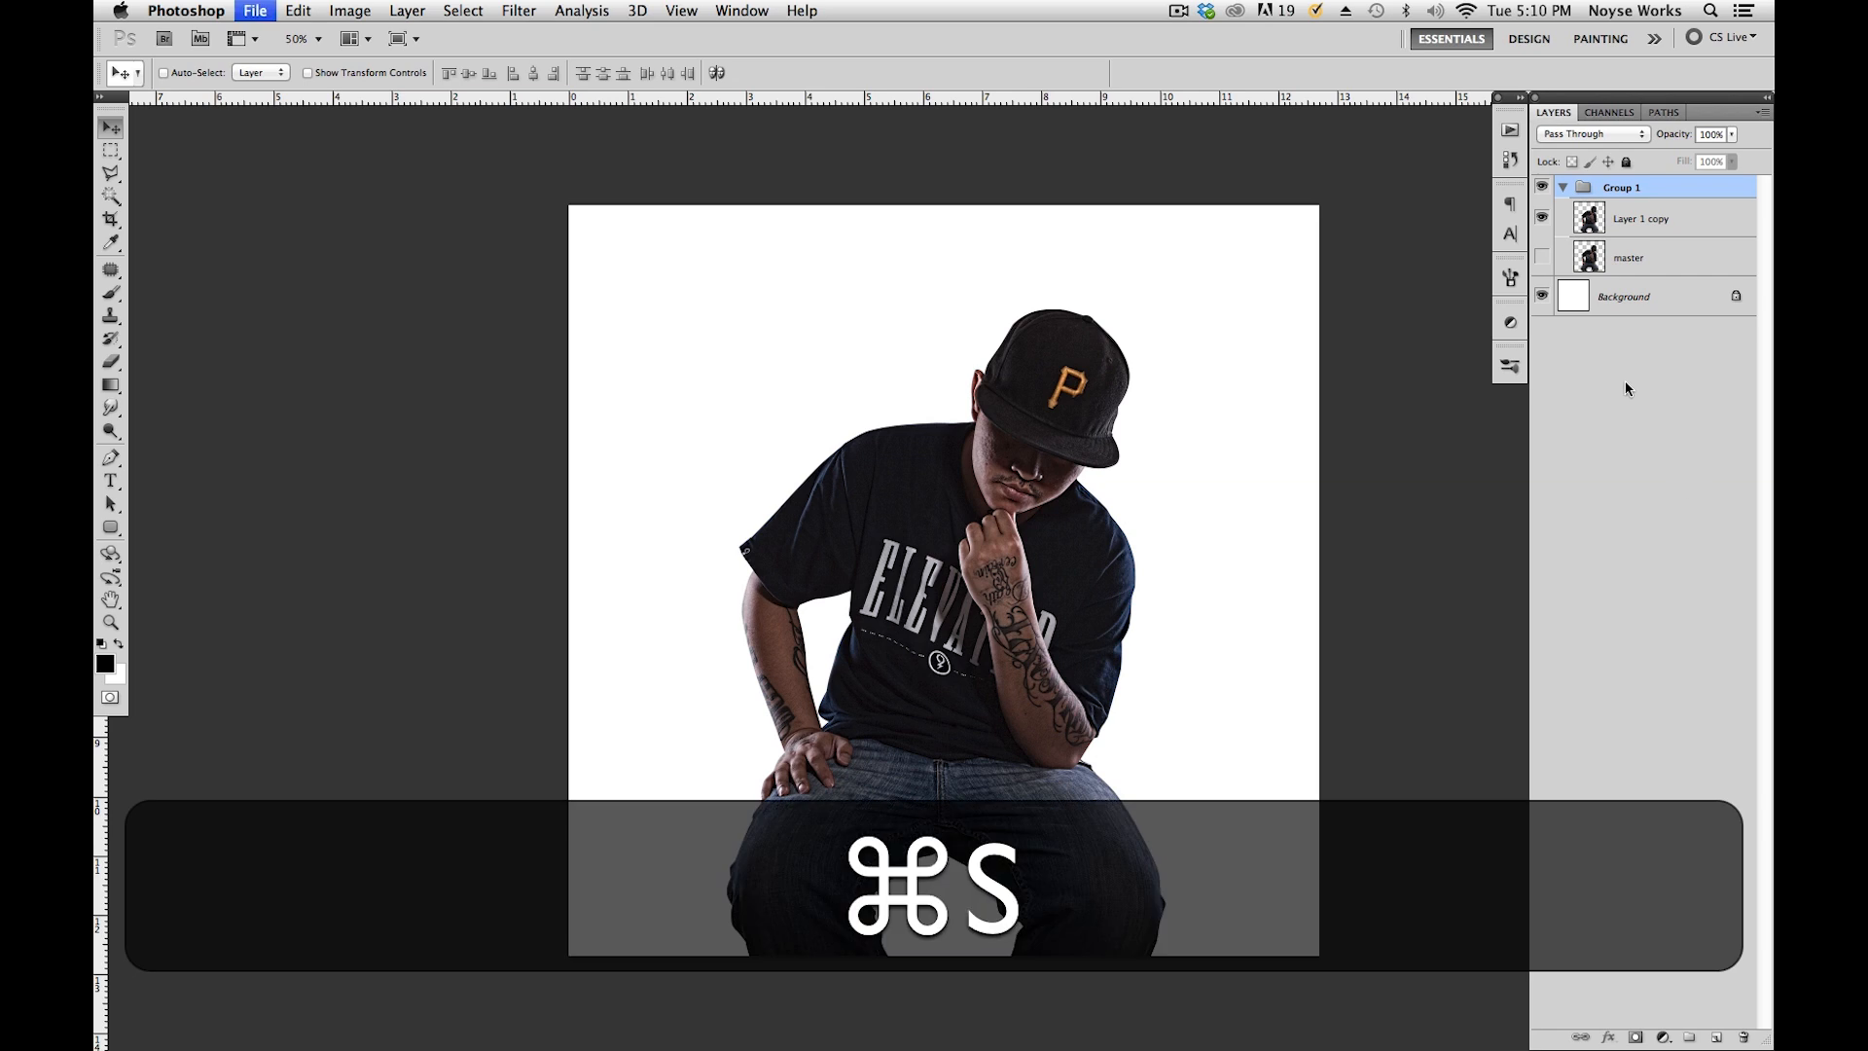
Add a Hue/Saturation adjustment layer above Layer 1 copy and clip it to that layer.
{"action": "key", "text": "space"}
{"action": "left_click_drag", "start_coordinate": [1260, 552], "coordinate": [1516, 450]}
{"action": "left_click", "coordinate": [1634, 219]}
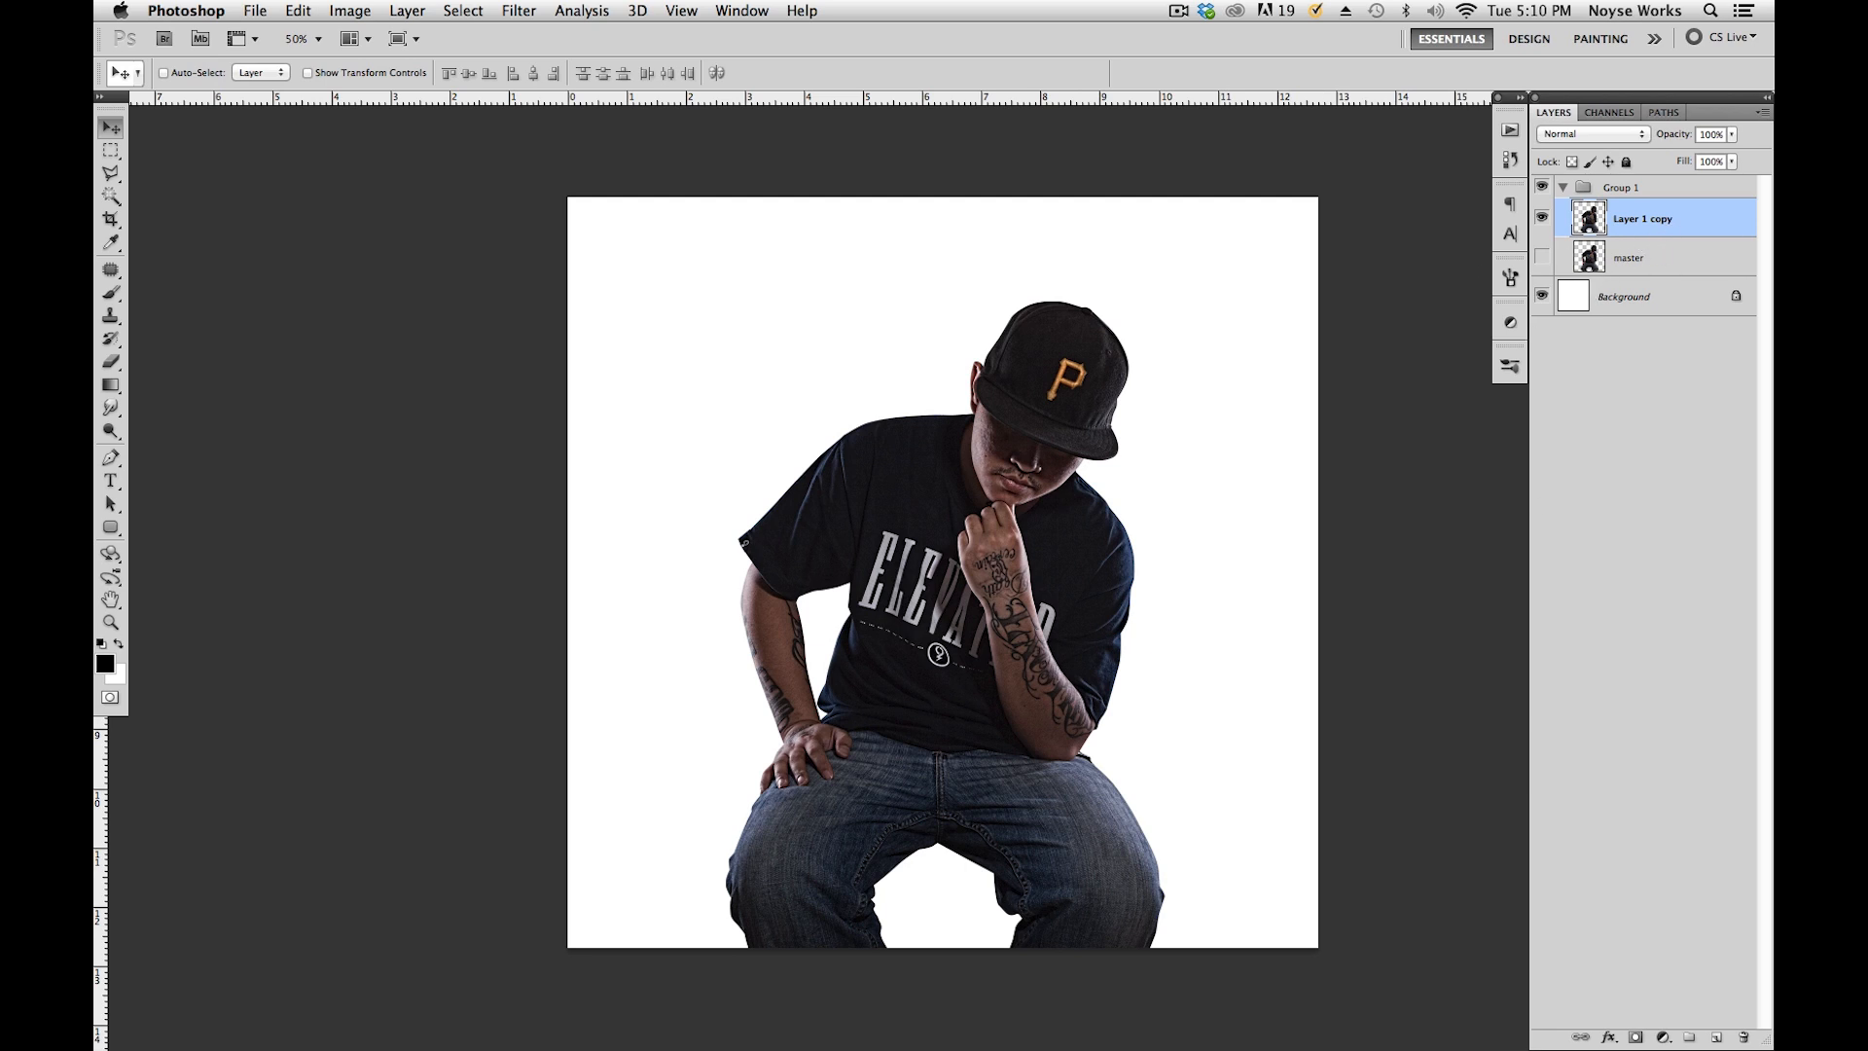
{"action": "left_click", "coordinate": [1663, 1037]}
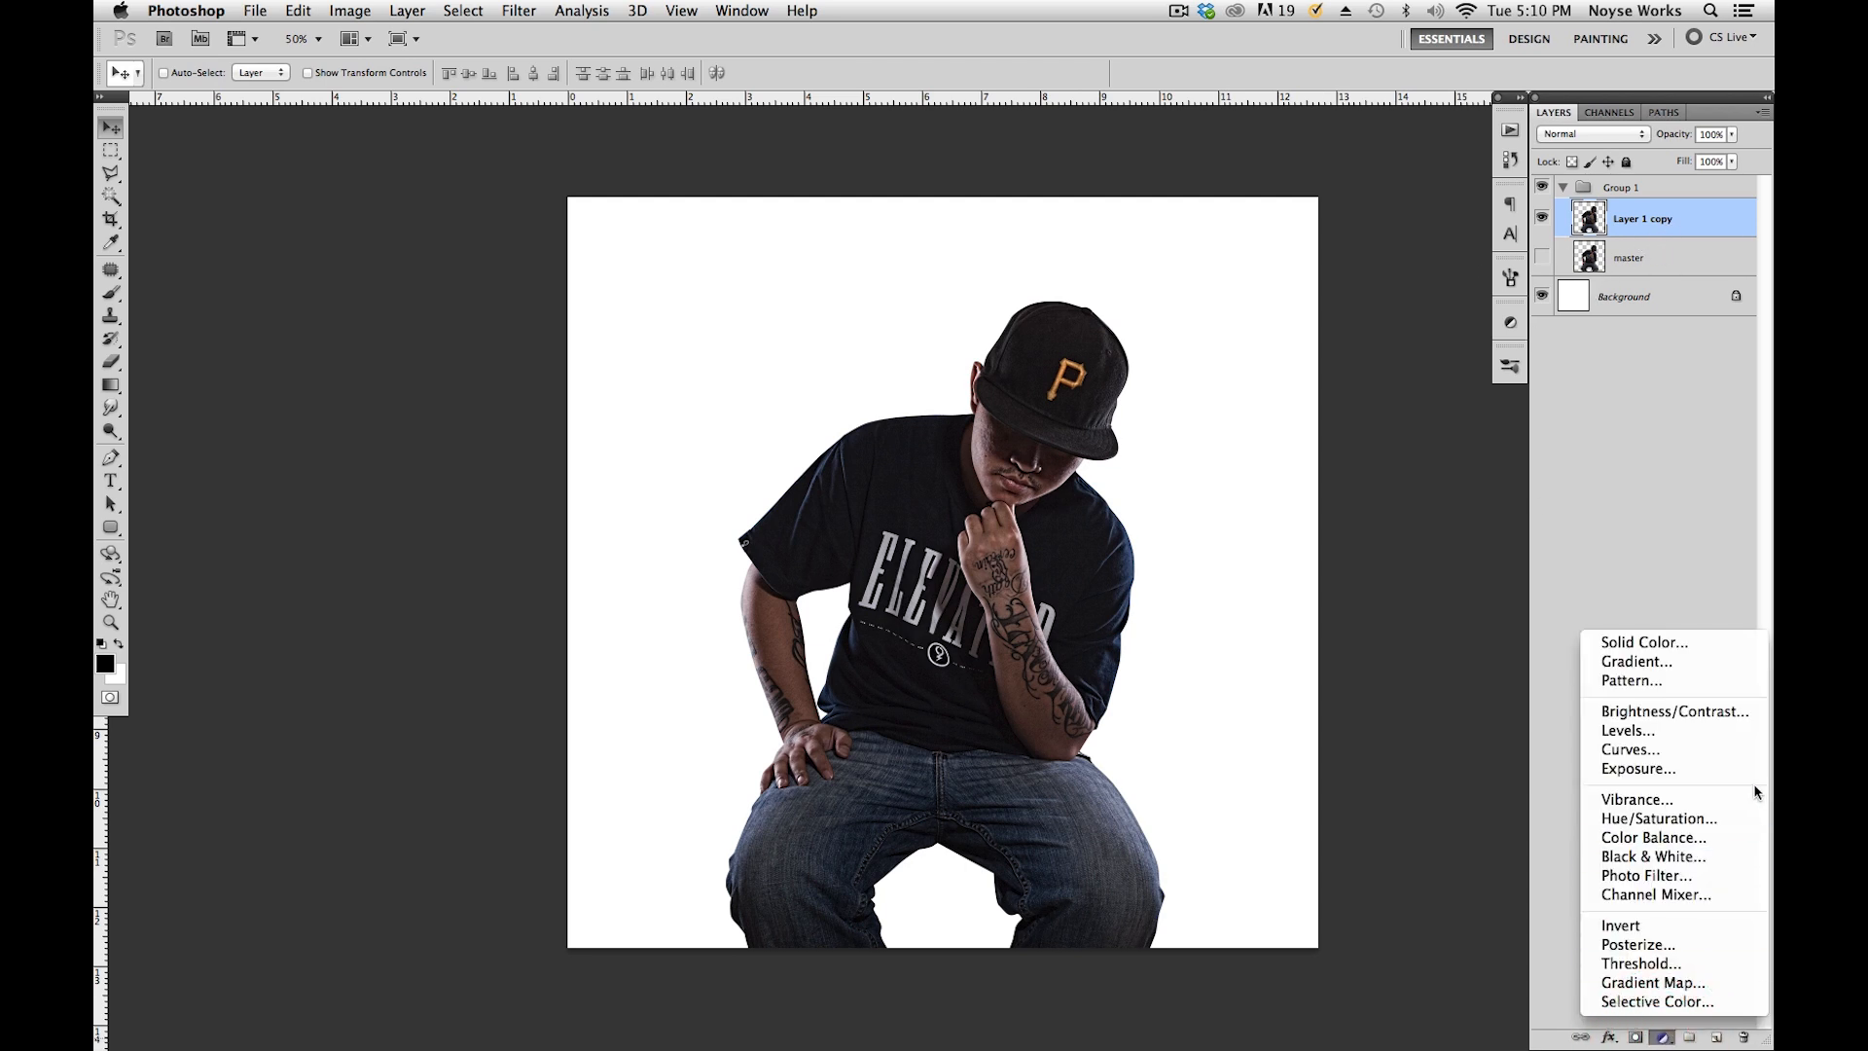
{"action": "left_click", "coordinate": [1684, 816]}
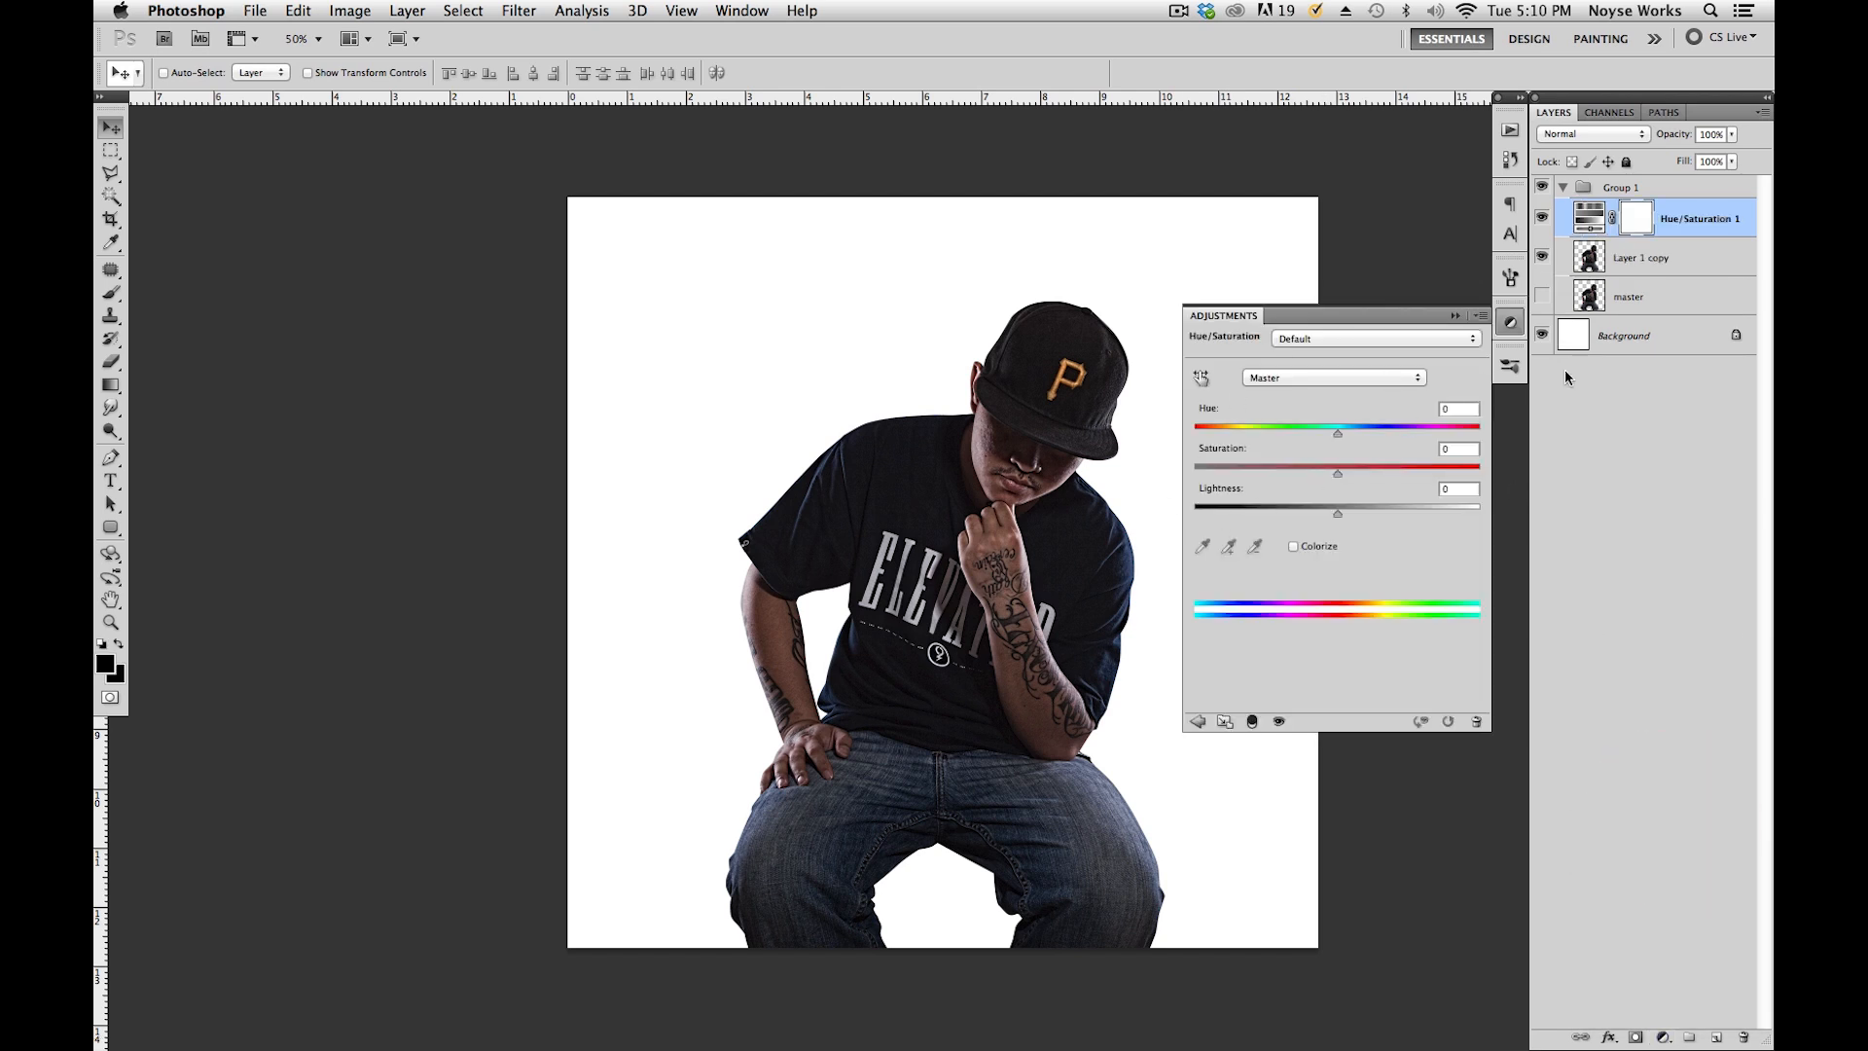
{"action": "left_click", "coordinate": [1254, 722]}
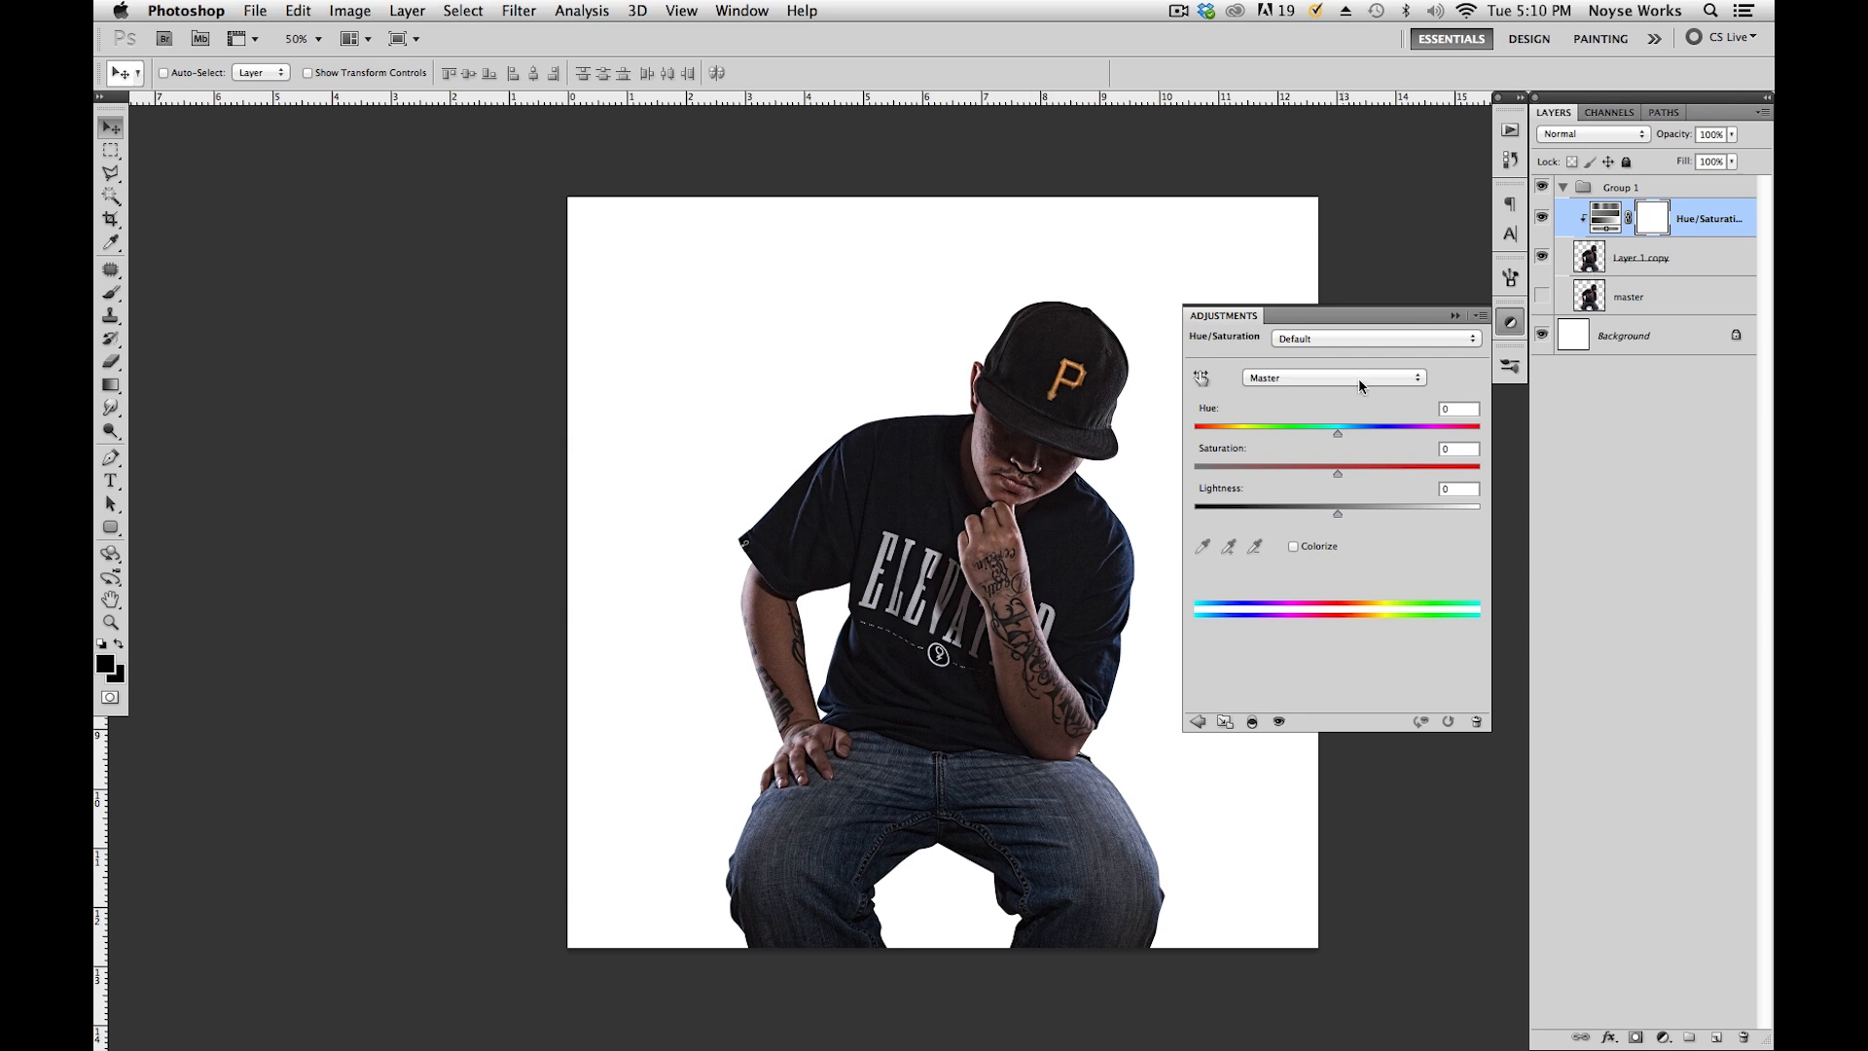
Set the saturation of the Blues to -100 in the clipped Hue/Saturation adjustment.
{"action": "left_click", "coordinate": [1309, 378]}
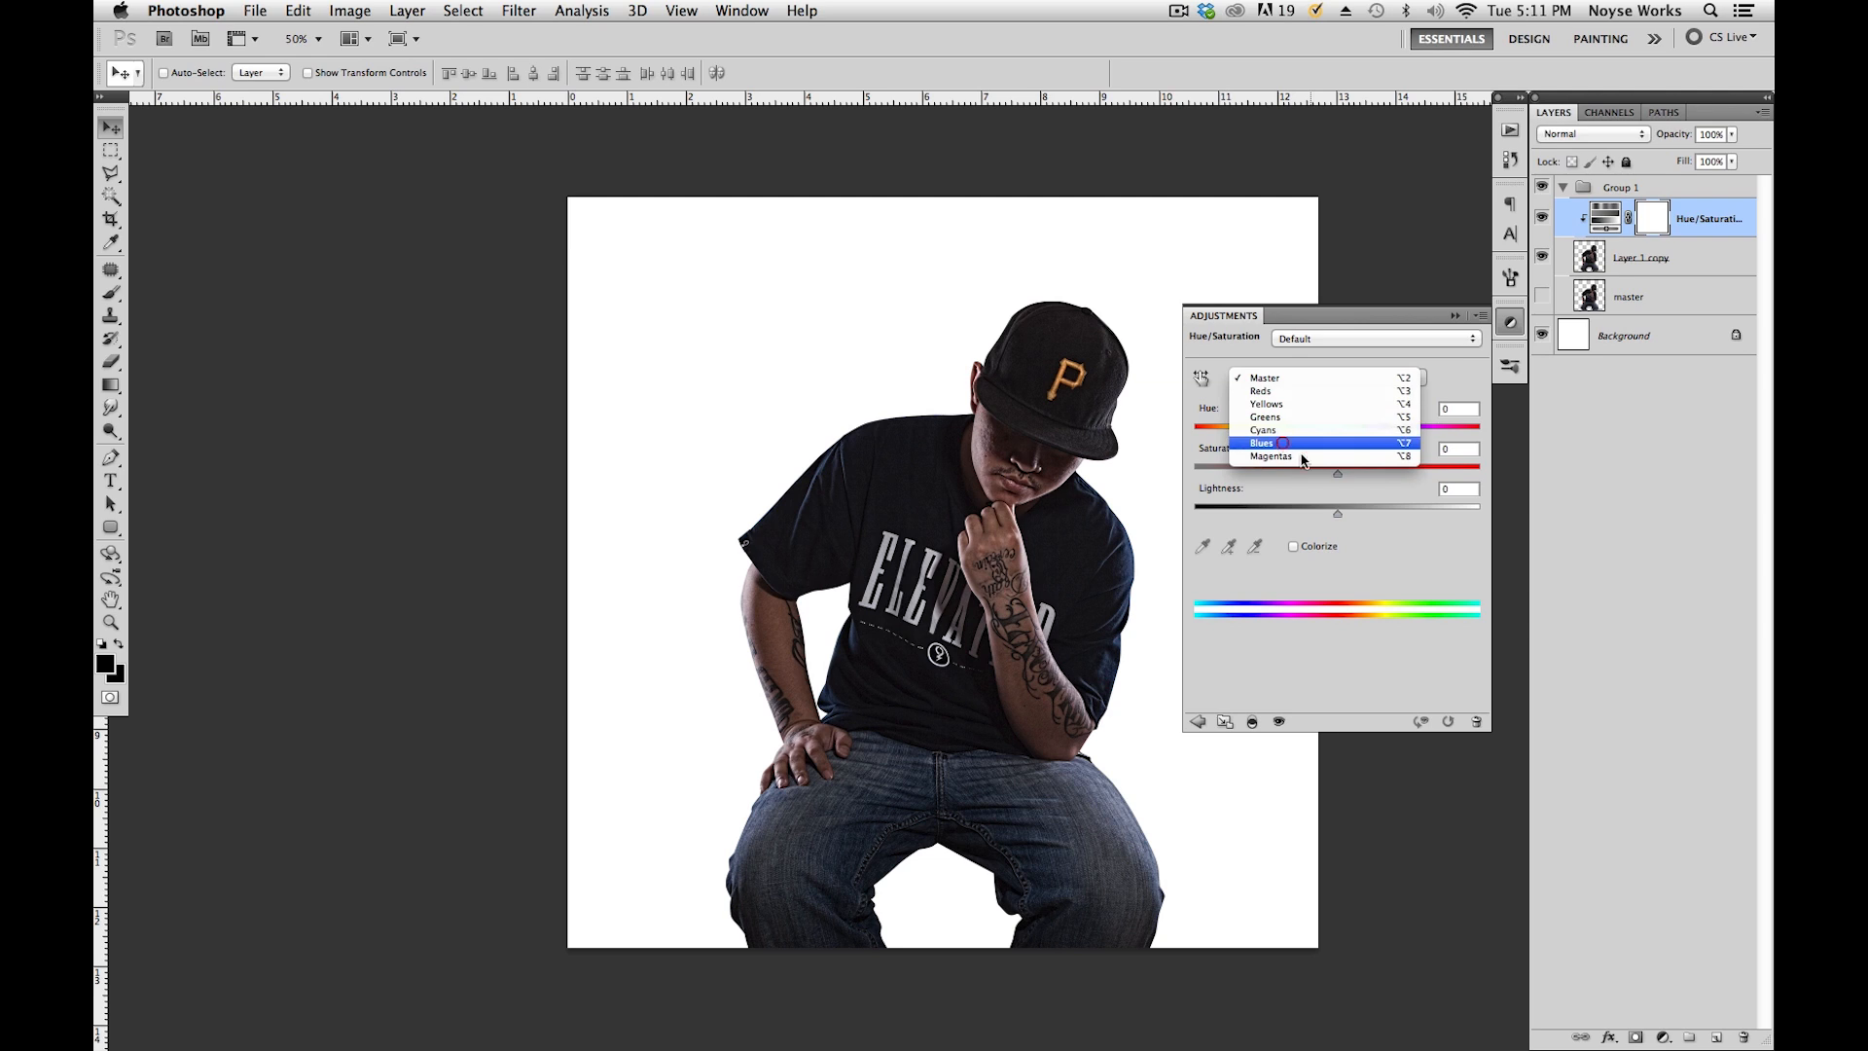
{"action": "left_click", "coordinate": [1301, 445]}
{"action": "left_click_drag", "start_coordinate": [1337, 473], "coordinate": [1158, 482]}
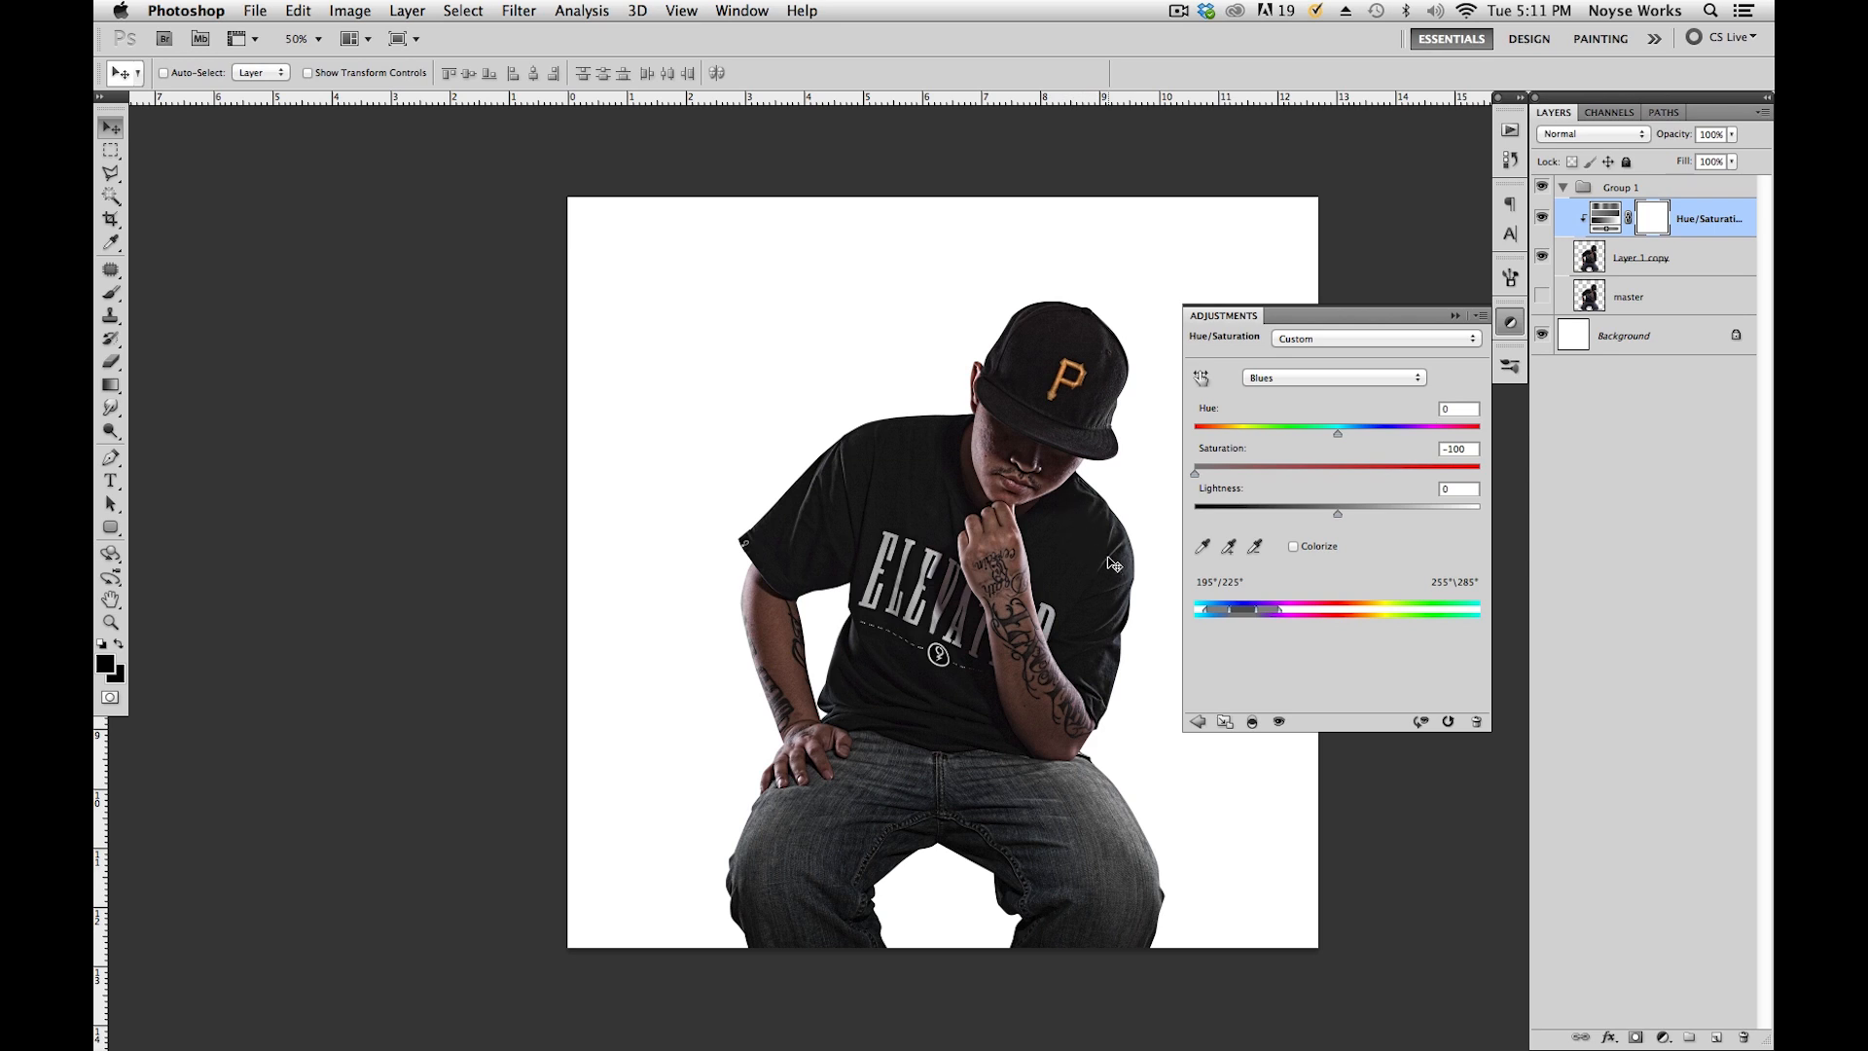
{"action": "left_click", "coordinate": [1516, 319]}
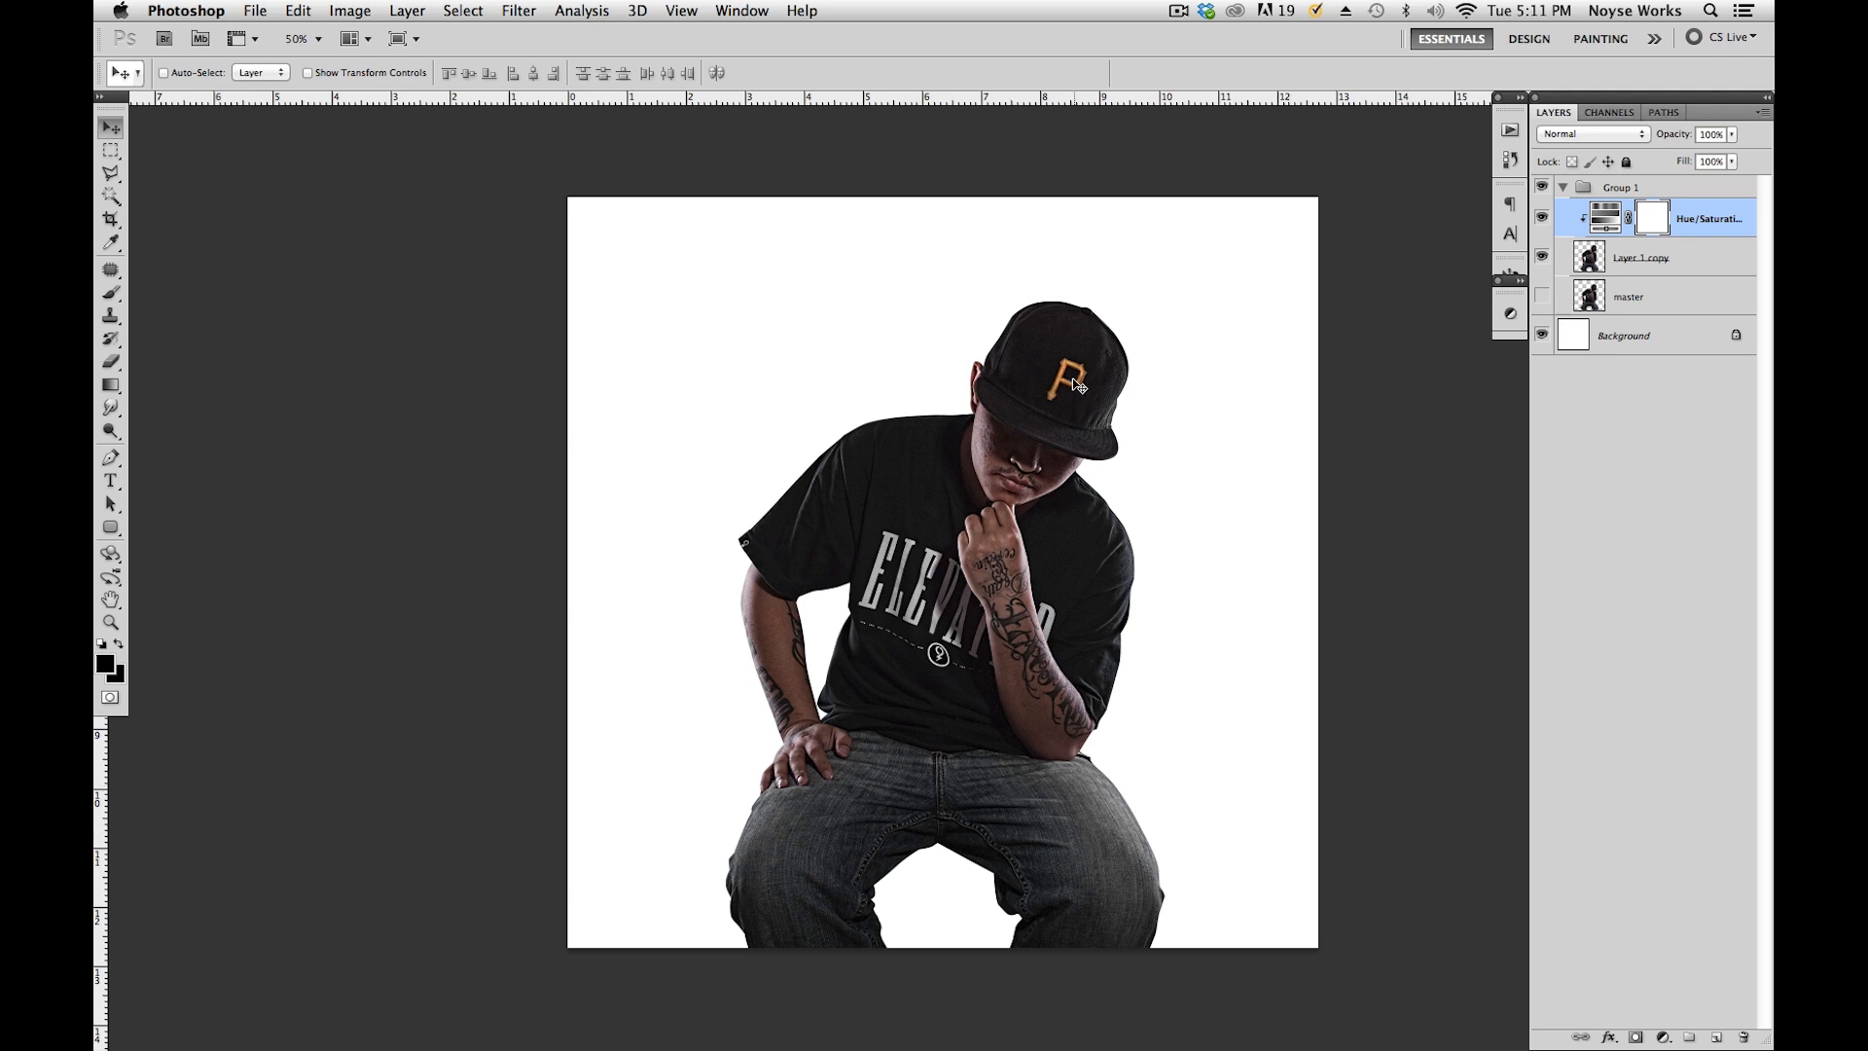
Add a second Hue/Saturation adjustment layer above the first and clip it to Layer 1 copy.
{"action": "left_click", "coordinate": [1663, 1037]}
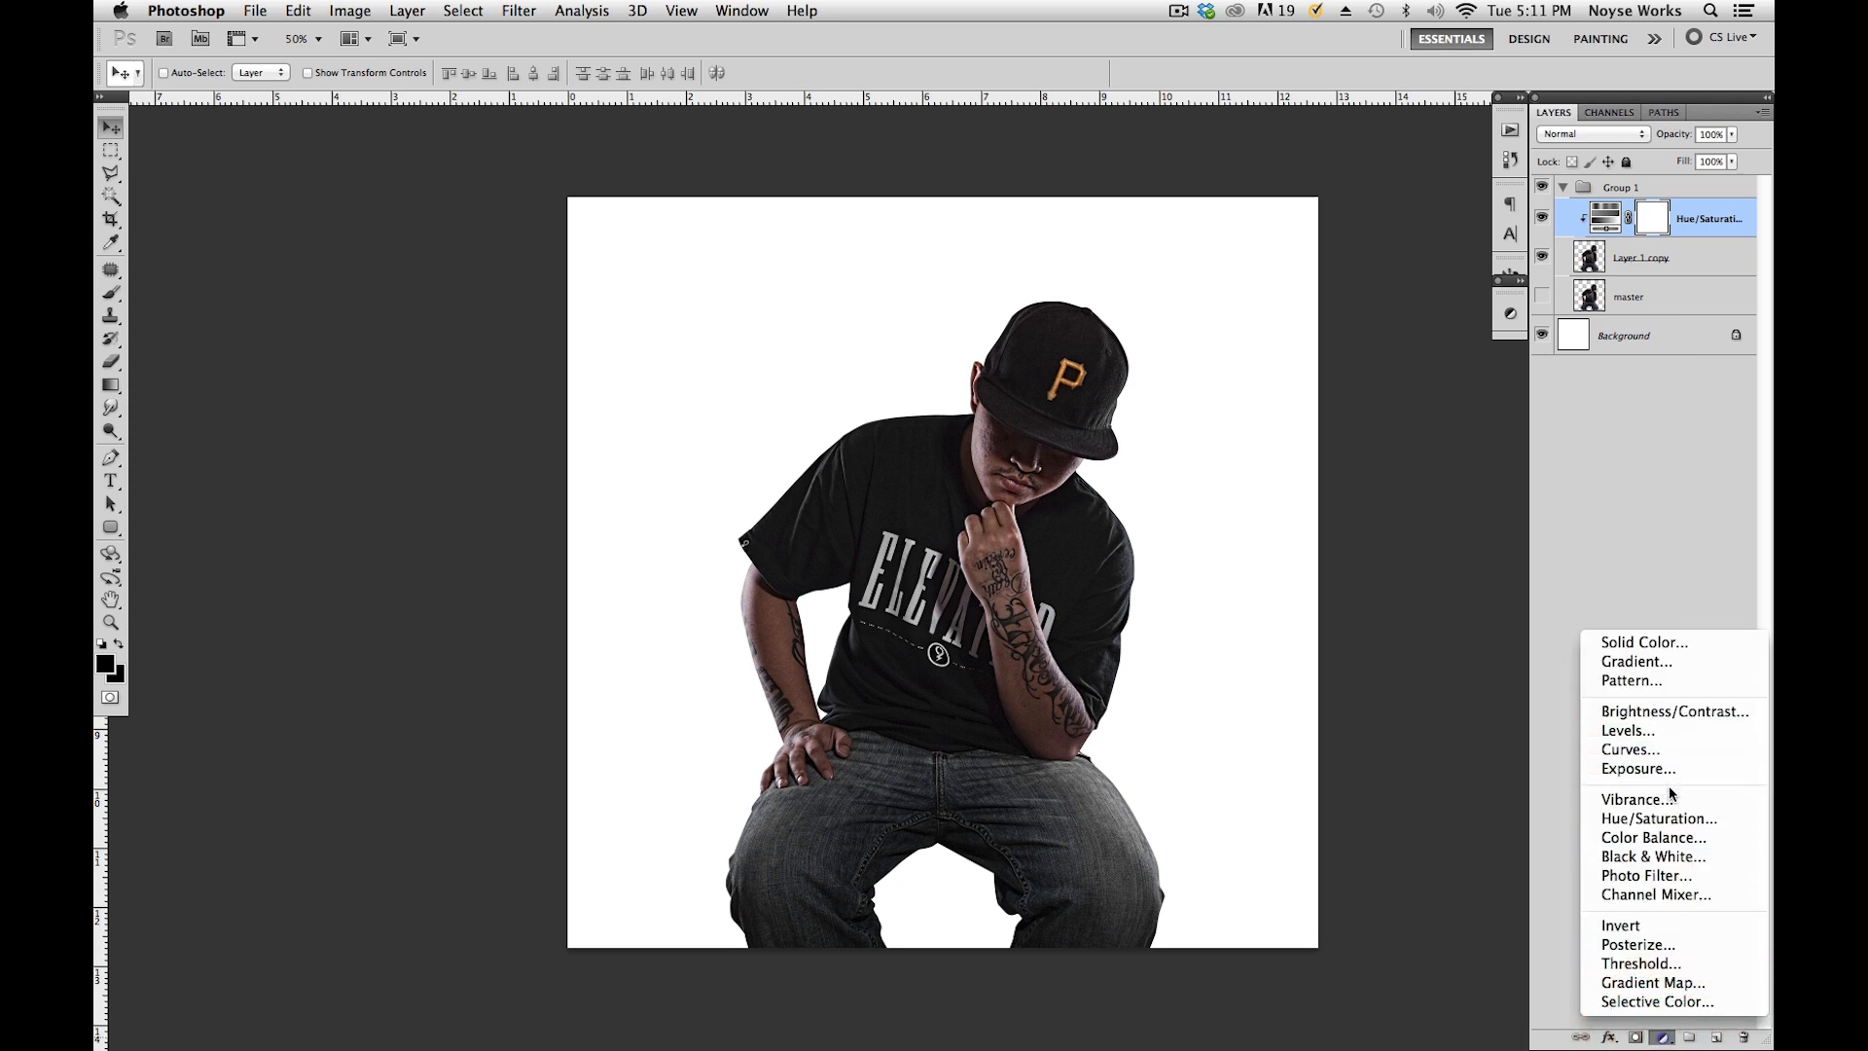
{"action": "left_click", "coordinate": [1671, 822]}
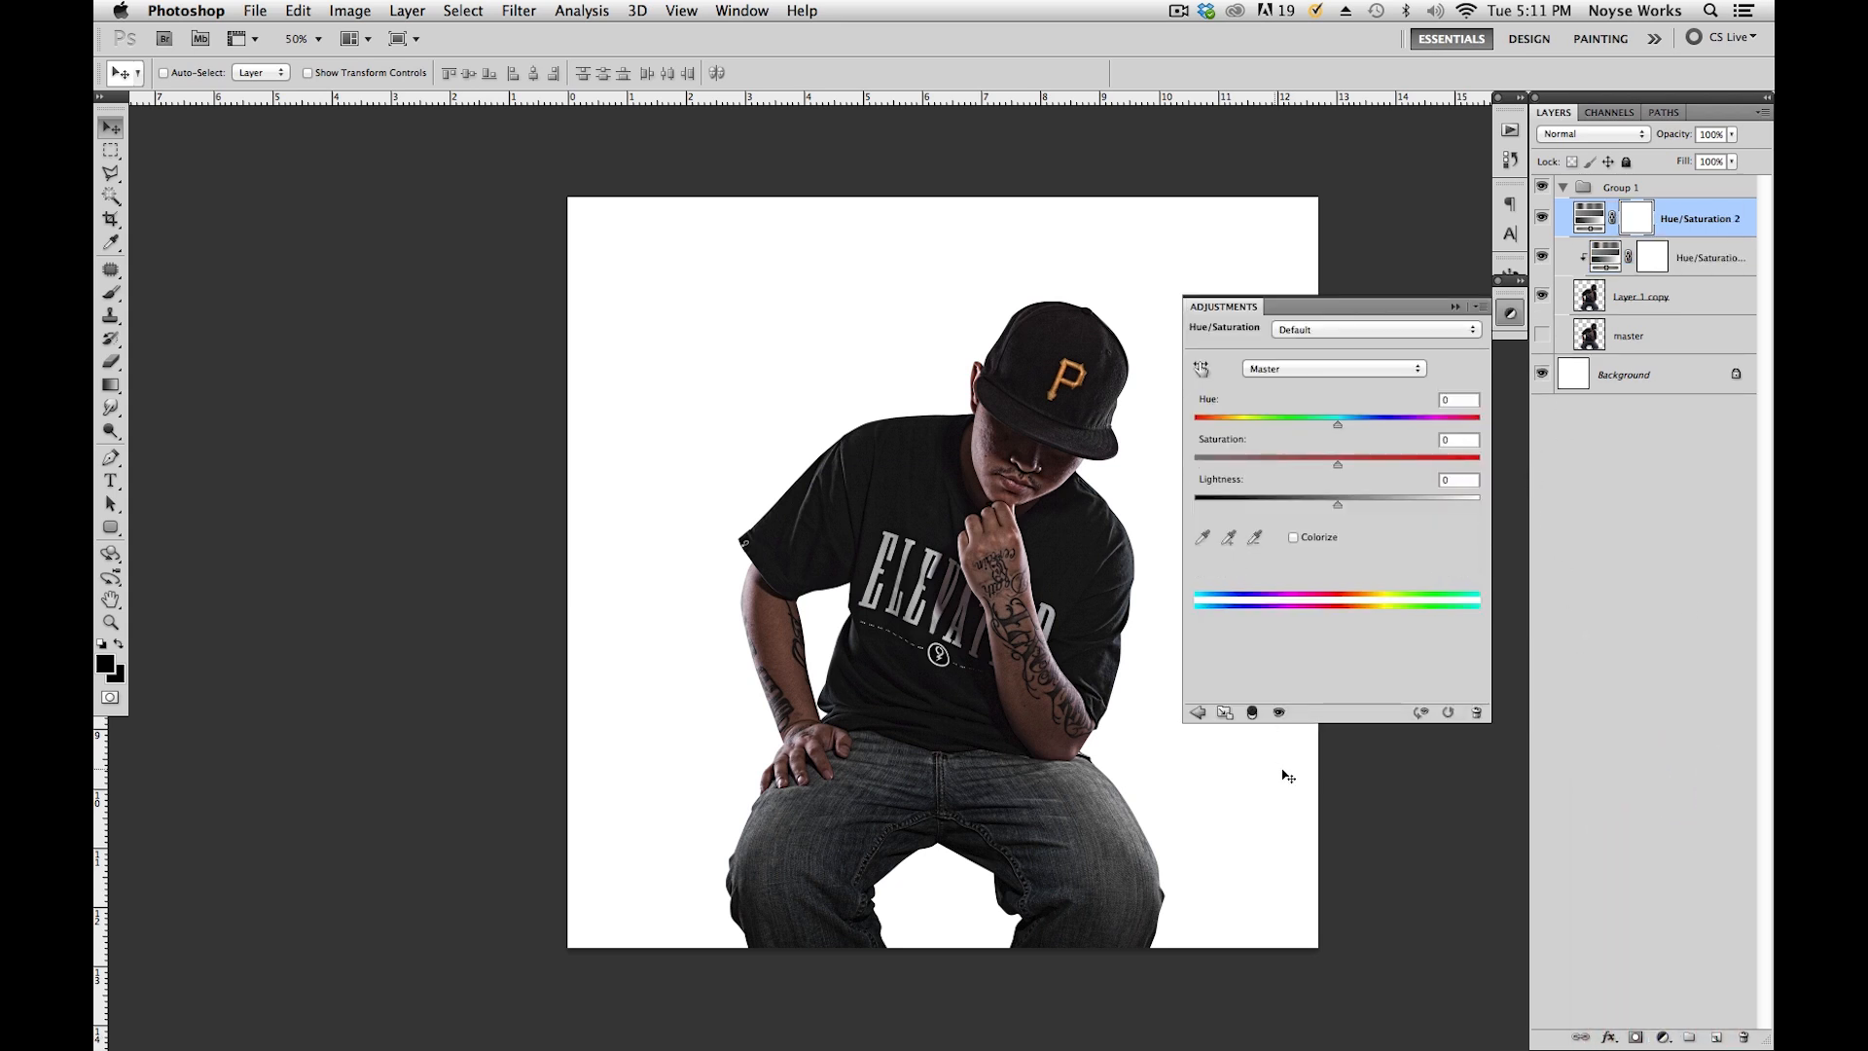
{"action": "left_click", "coordinate": [1252, 715]}
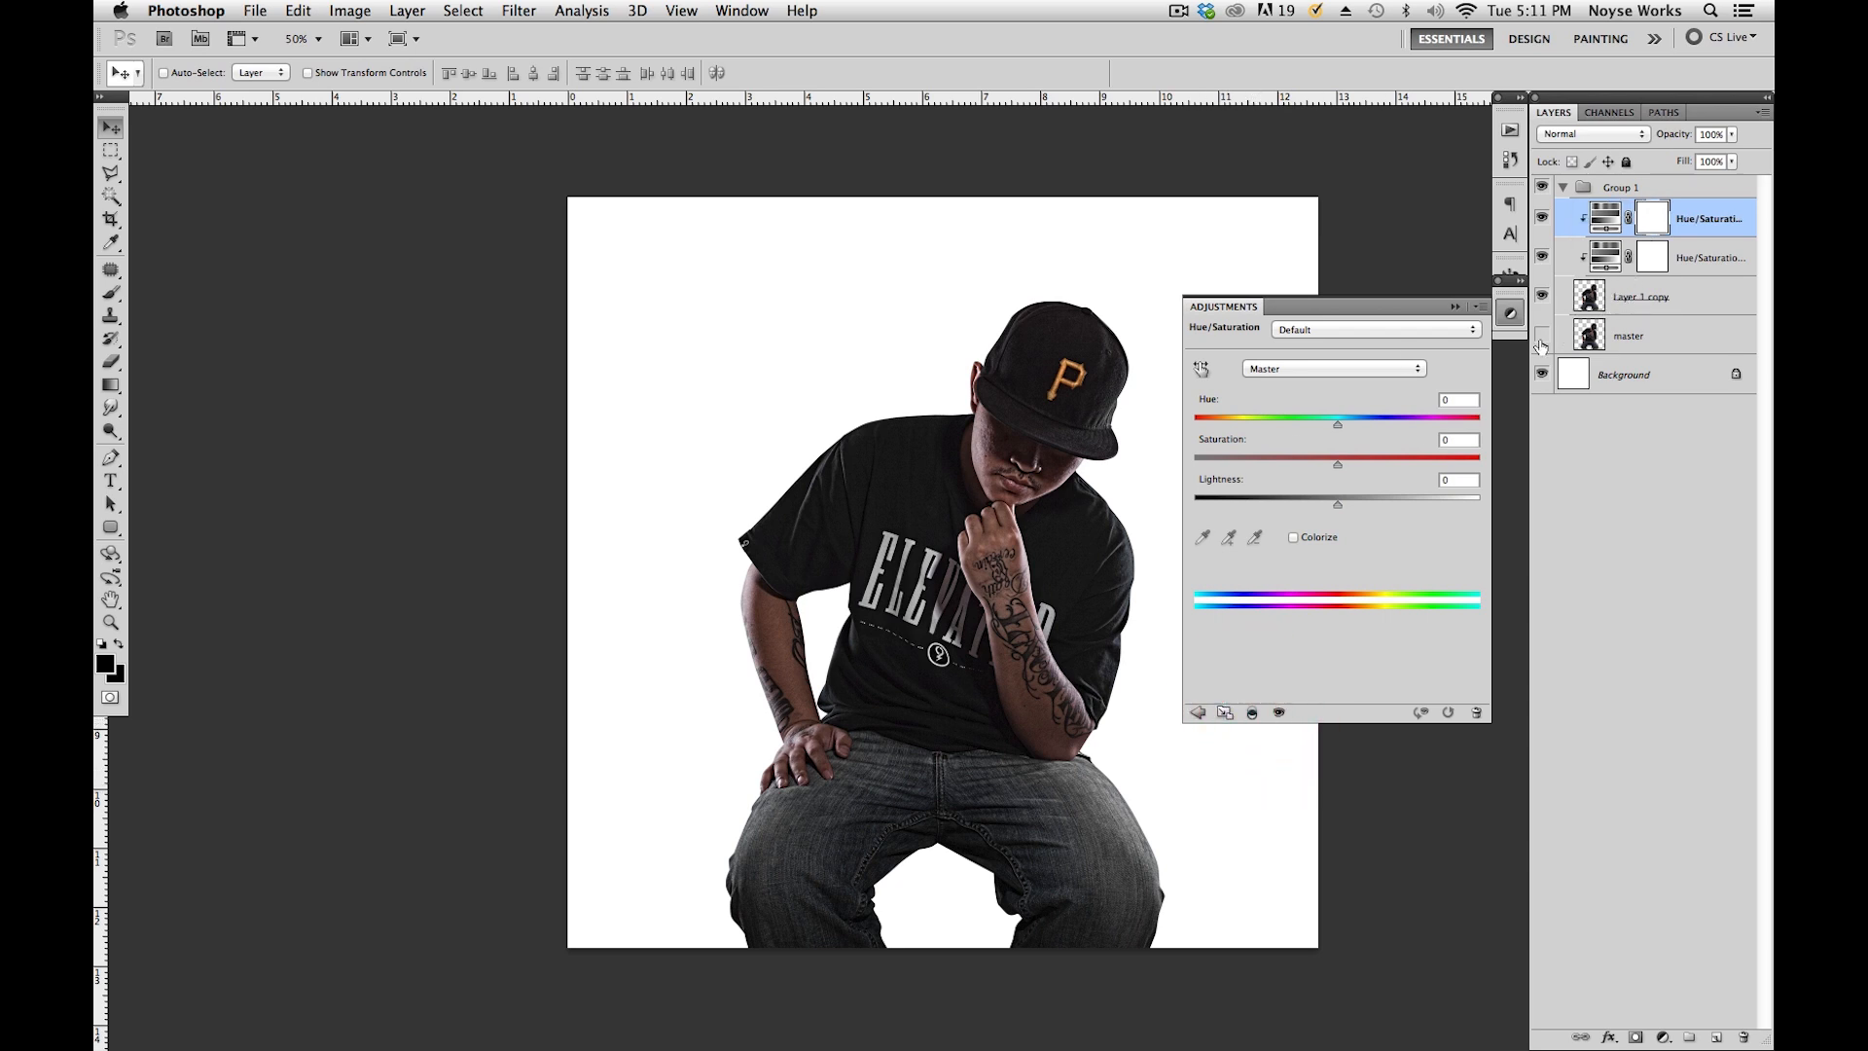
Set the saturation of the Yellows, Reds and Master ranges to -100 in the second Hue/Saturation adjustment.
{"action": "left_click", "coordinate": [1321, 365]}
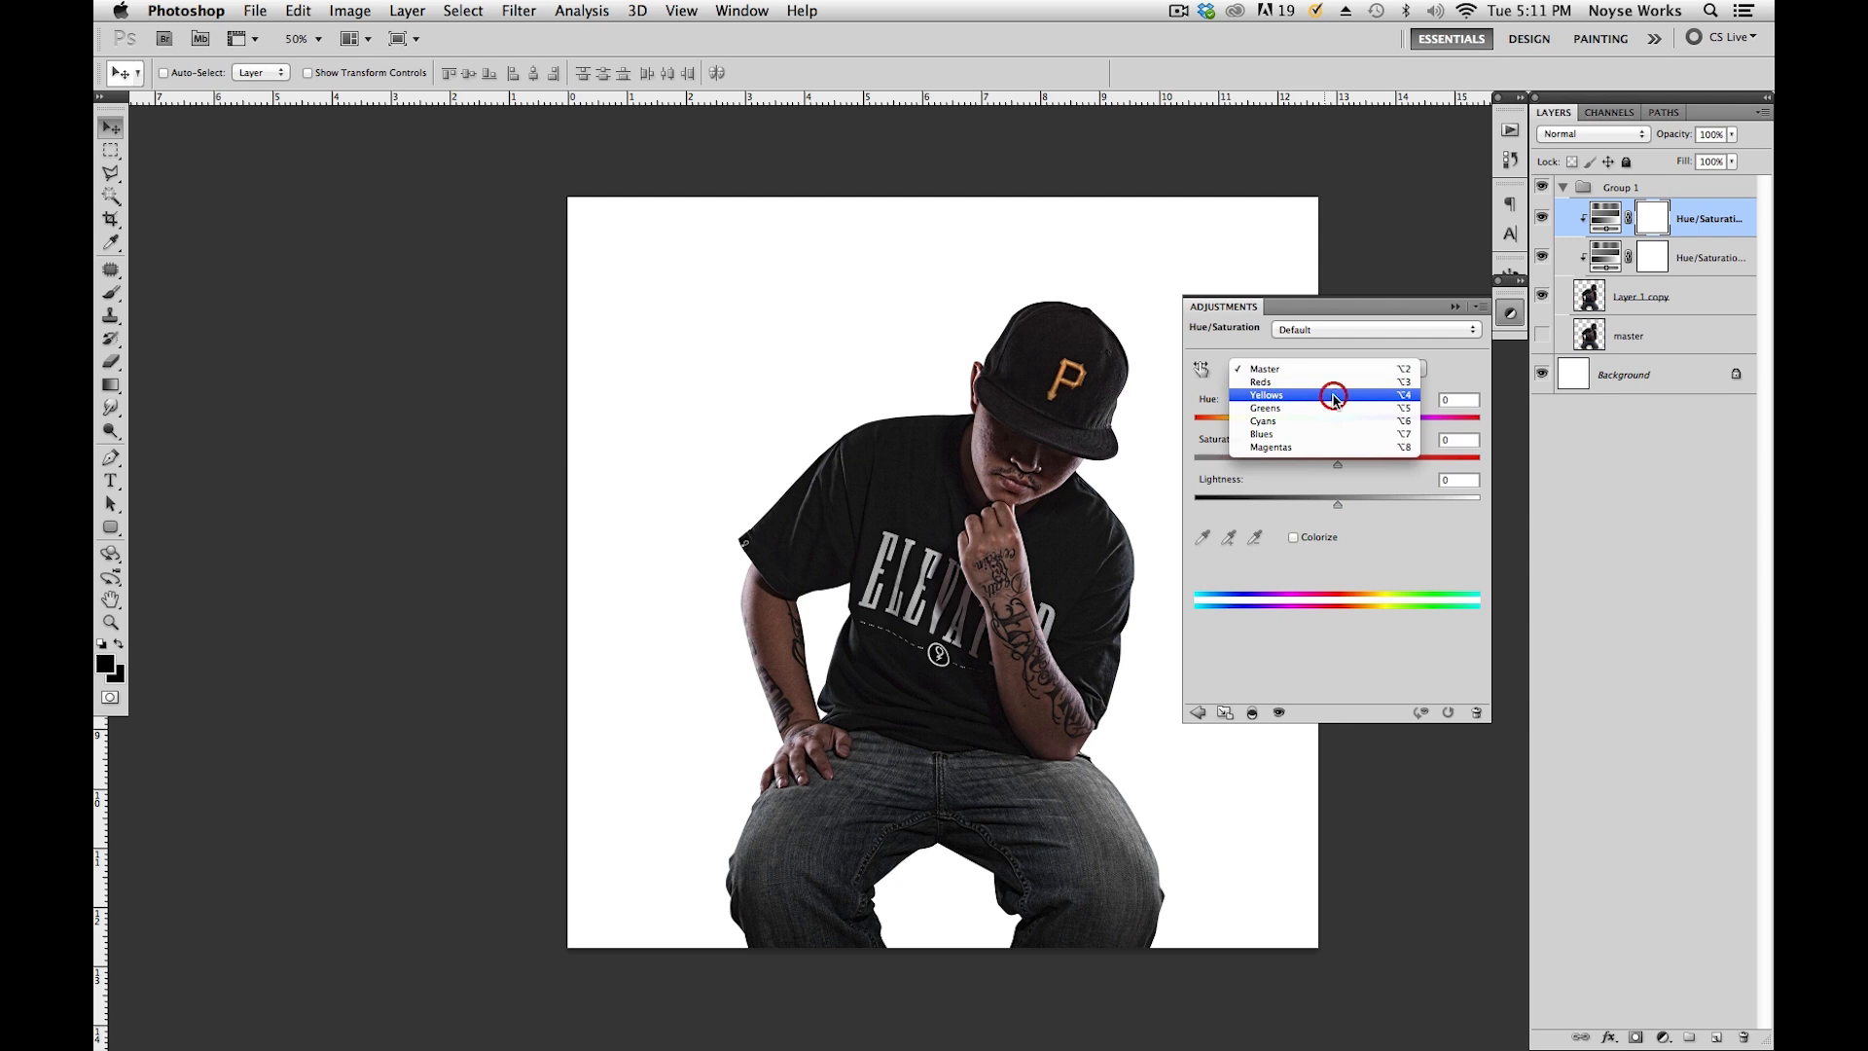
{"action": "left_click", "coordinate": [1313, 399]}
{"action": "left_click_drag", "start_coordinate": [1337, 464], "coordinate": [1163, 465]}
{"action": "left_click", "coordinate": [1297, 369]}
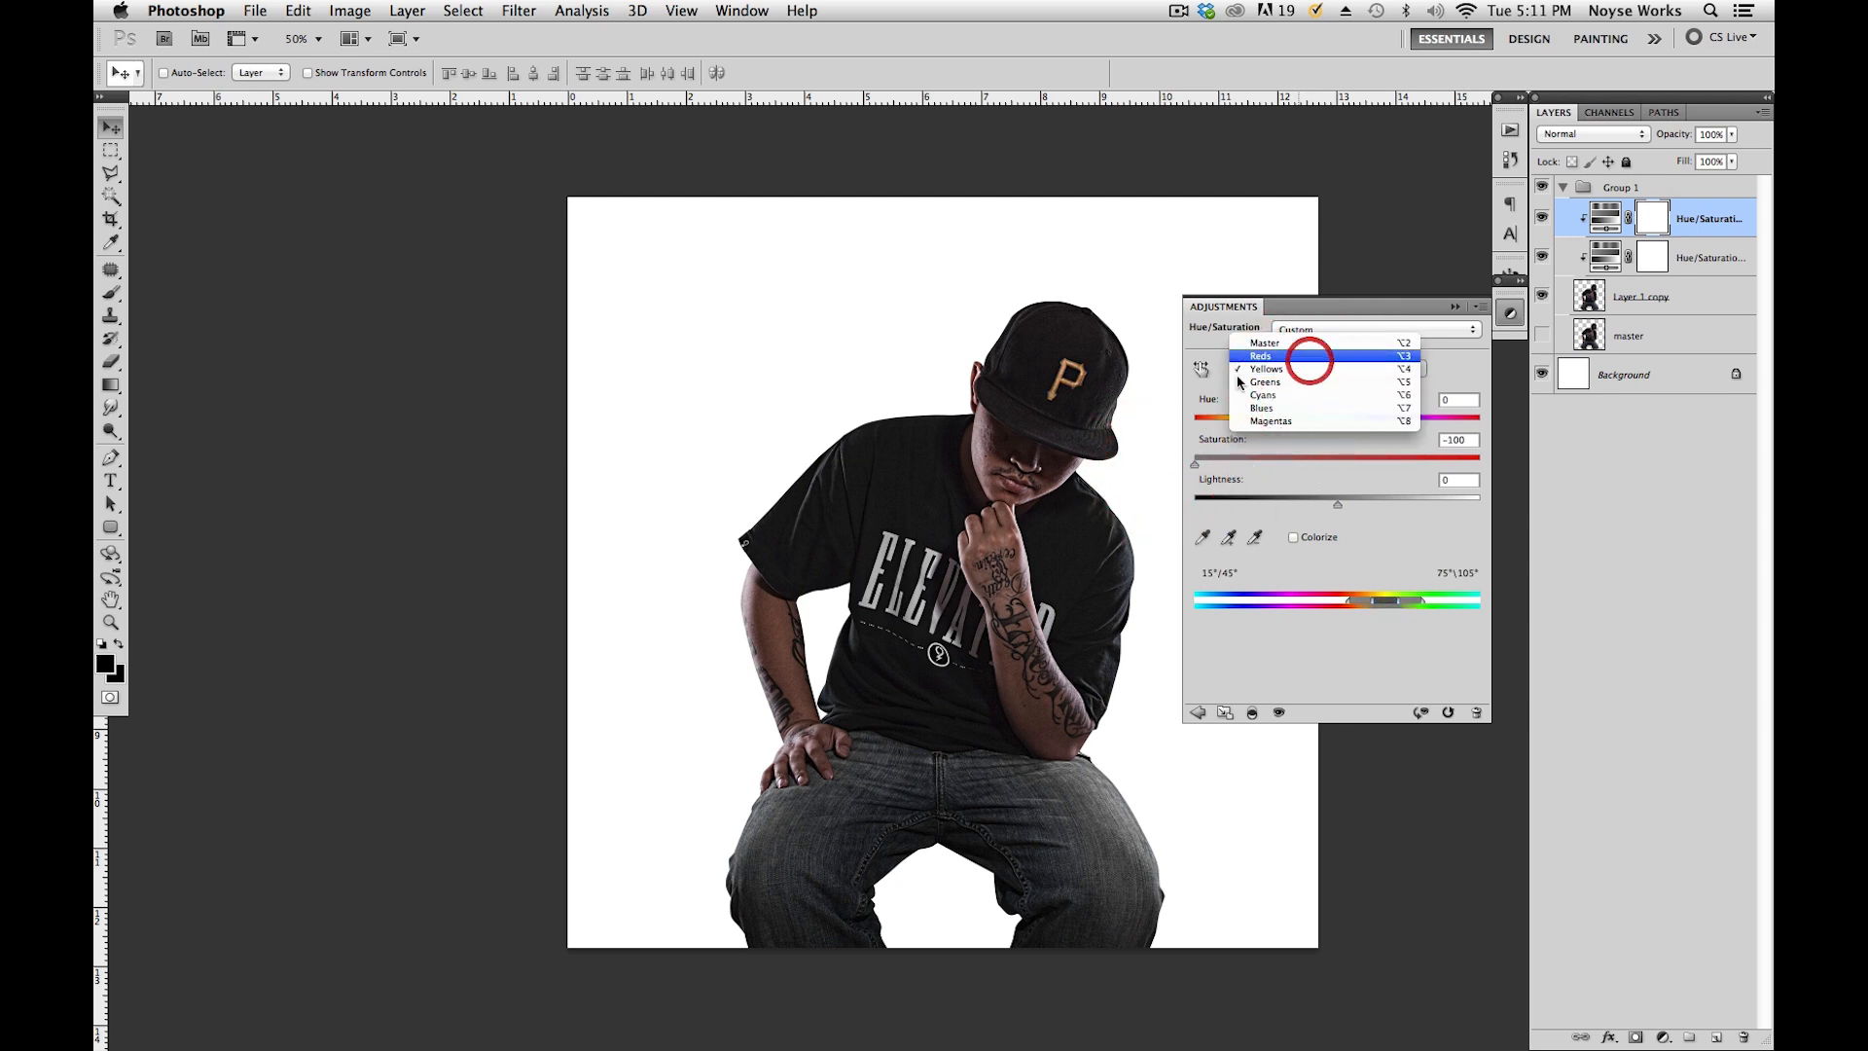
{"action": "left_click", "coordinate": [1303, 353]}
{"action": "left_click_drag", "start_coordinate": [1332, 468], "coordinate": [1153, 465]}
{"action": "left_click", "coordinate": [1416, 379]}
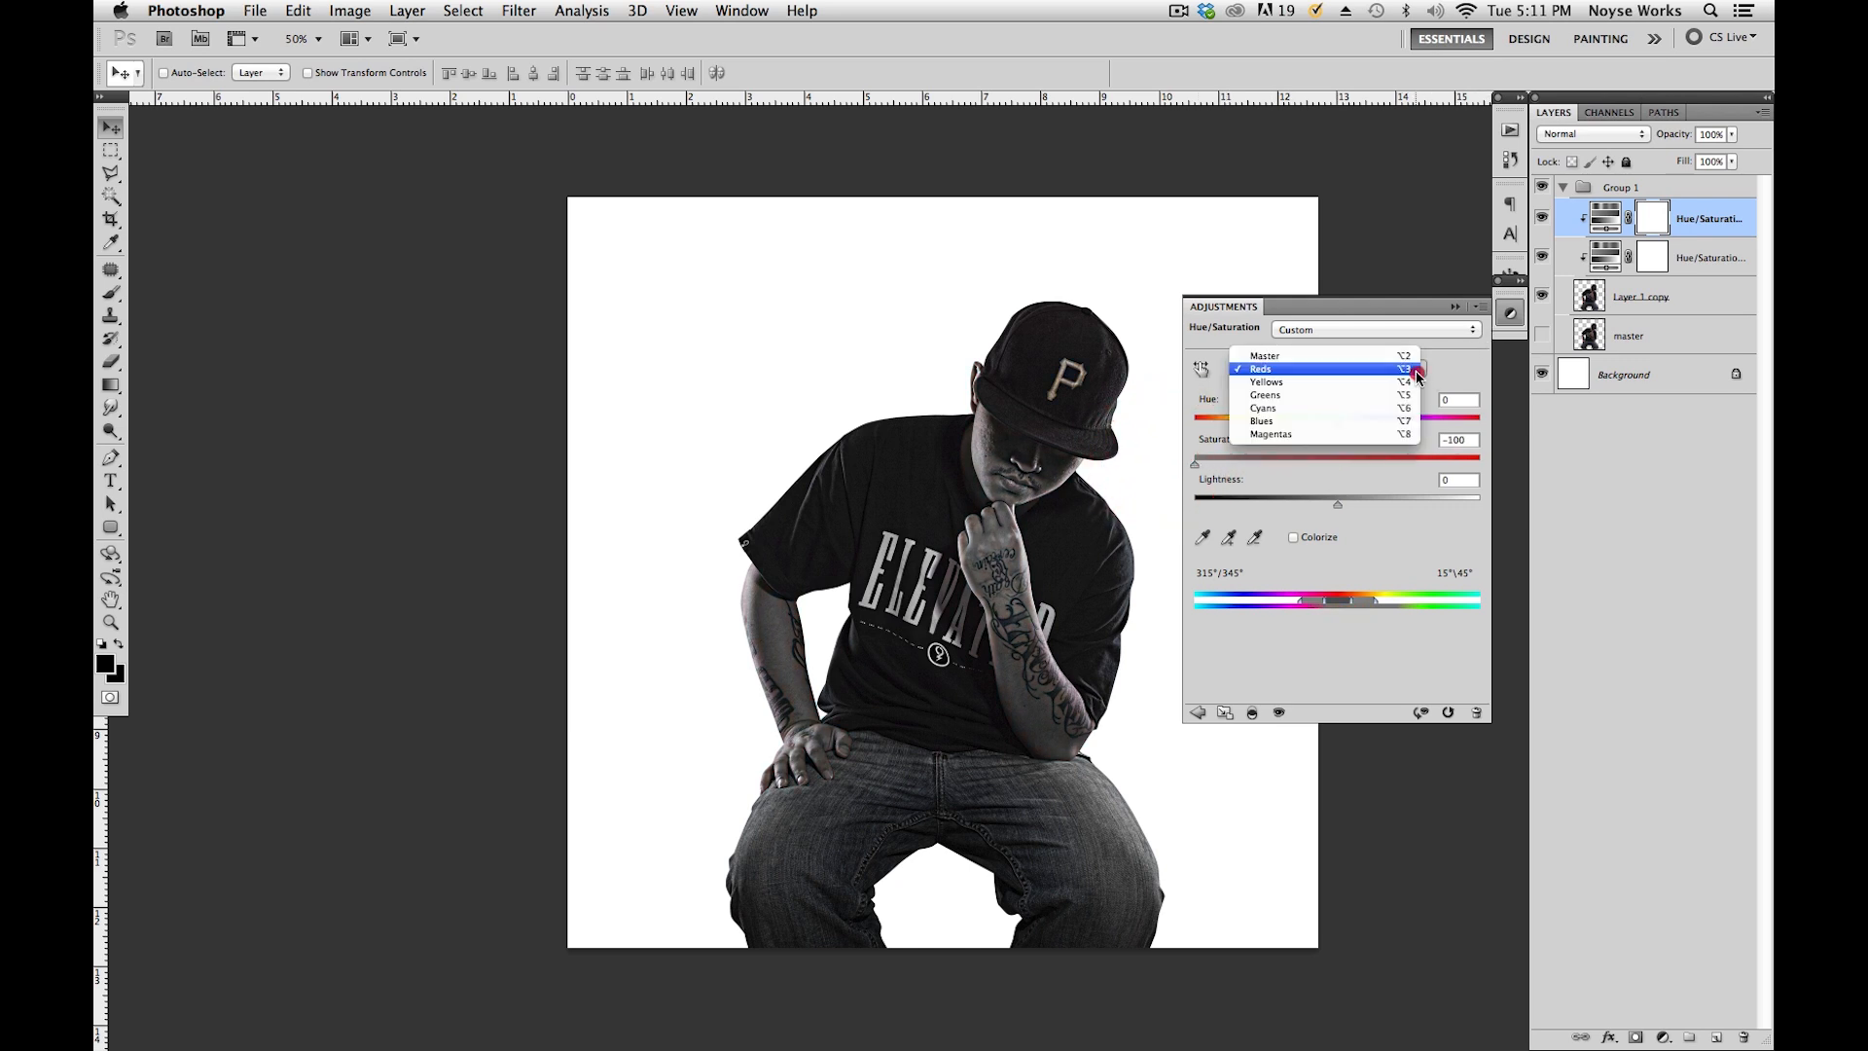
{"action": "left_click", "coordinate": [1416, 352]}
{"action": "left_click", "coordinate": [1164, 476]}
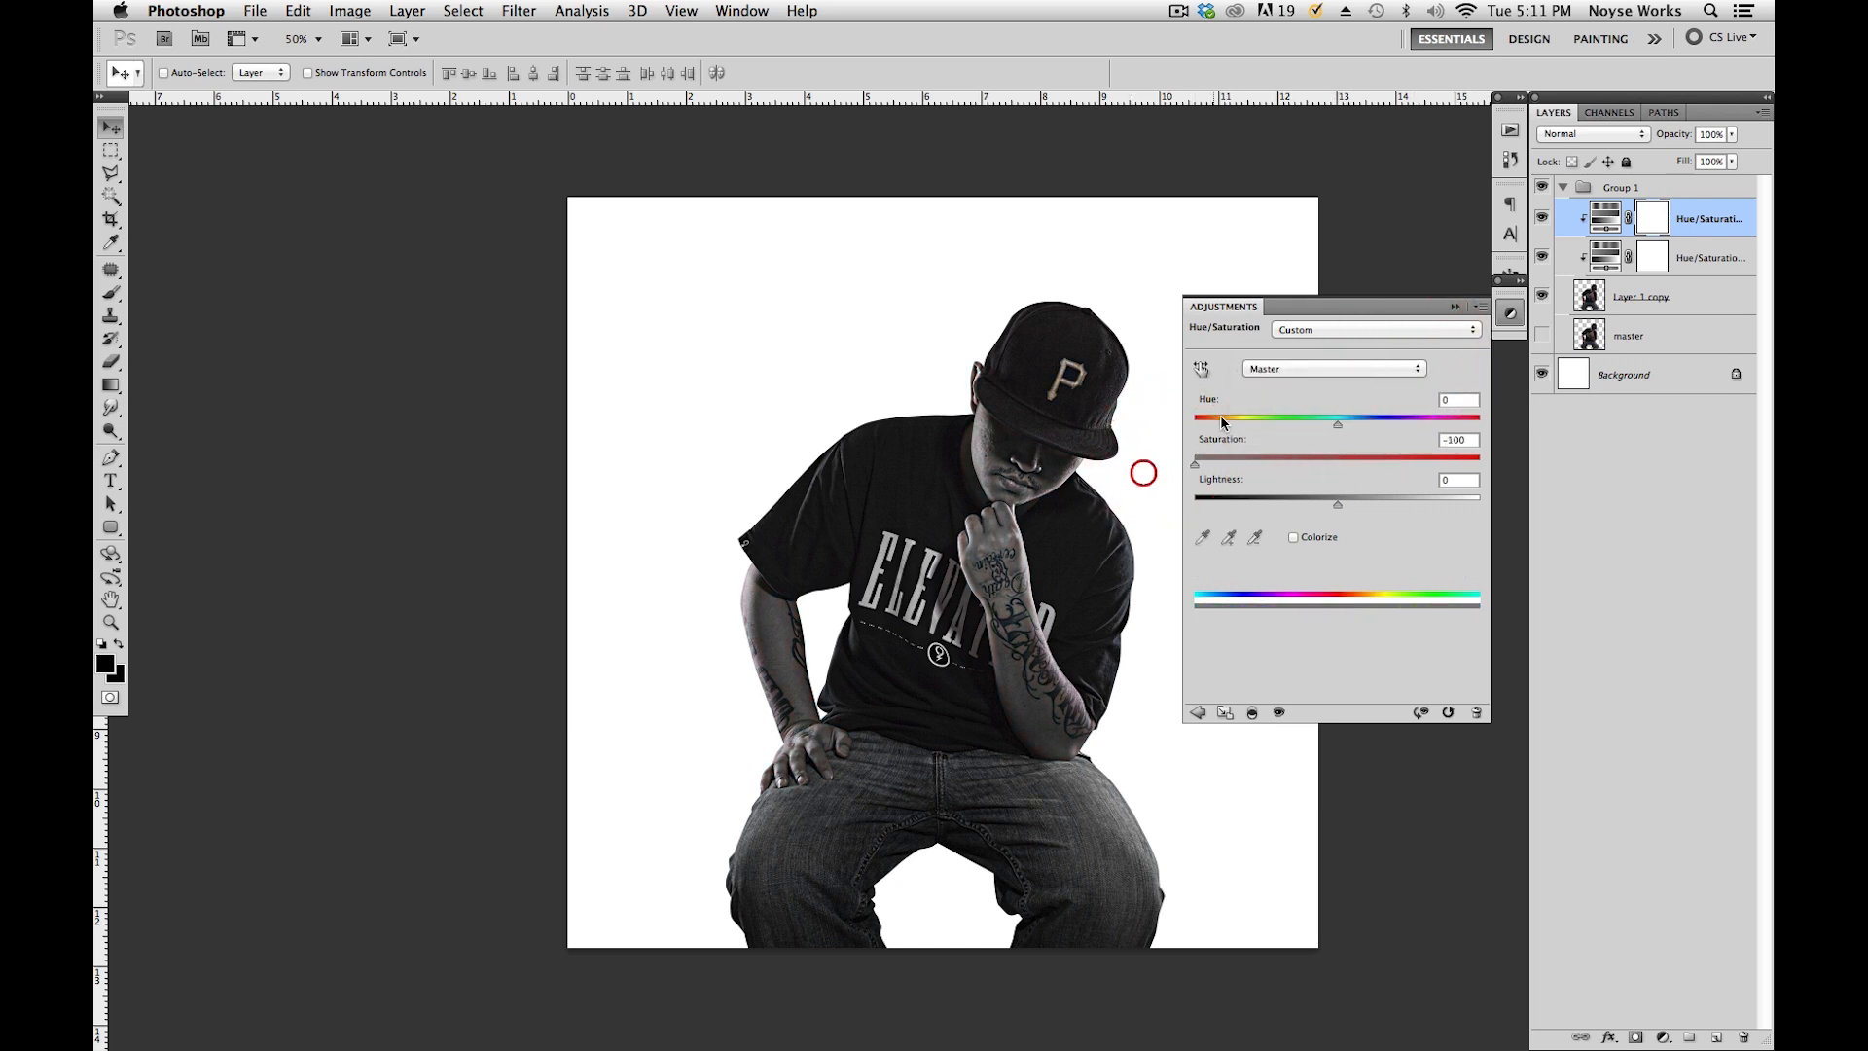
{"action": "left_click", "coordinate": [1510, 314]}
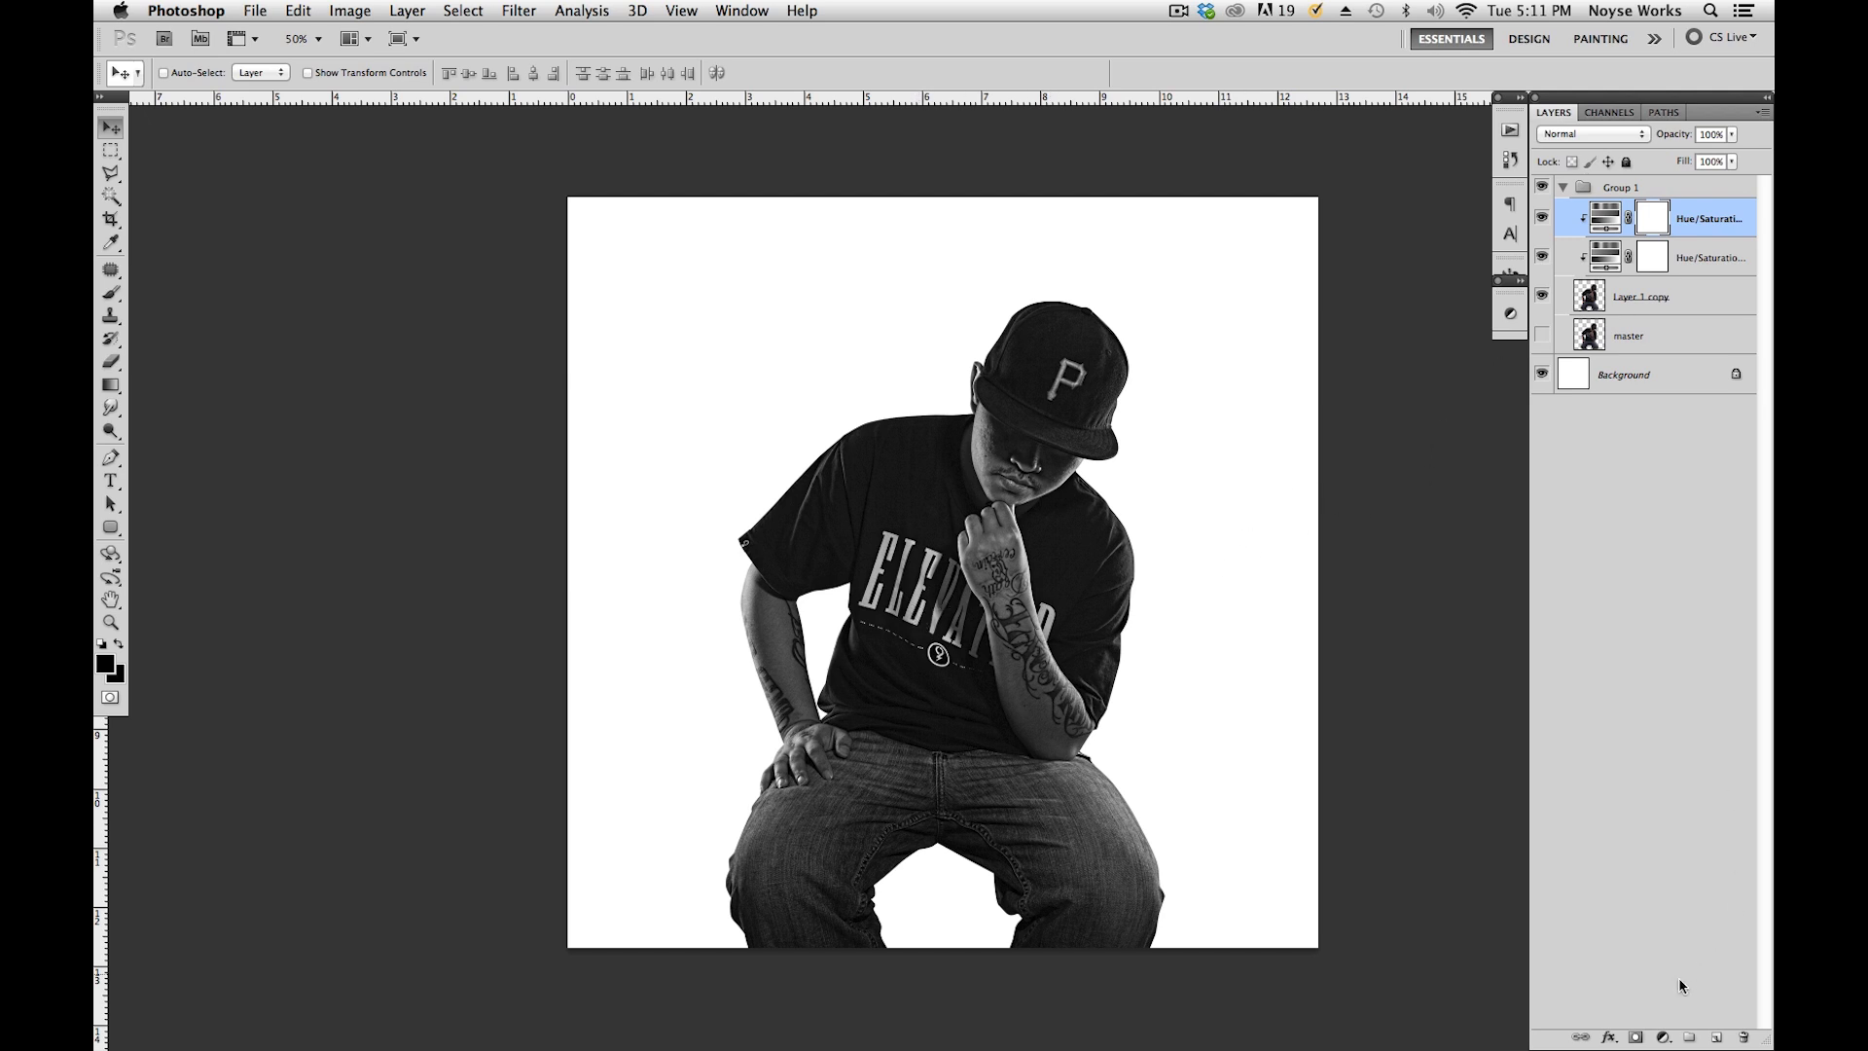
Add a Levels adjustment clipped to Layer 1 copy, with the midtone input at 2.15 and the white input at 119.
{"action": "left_click", "coordinate": [1663, 1033]}
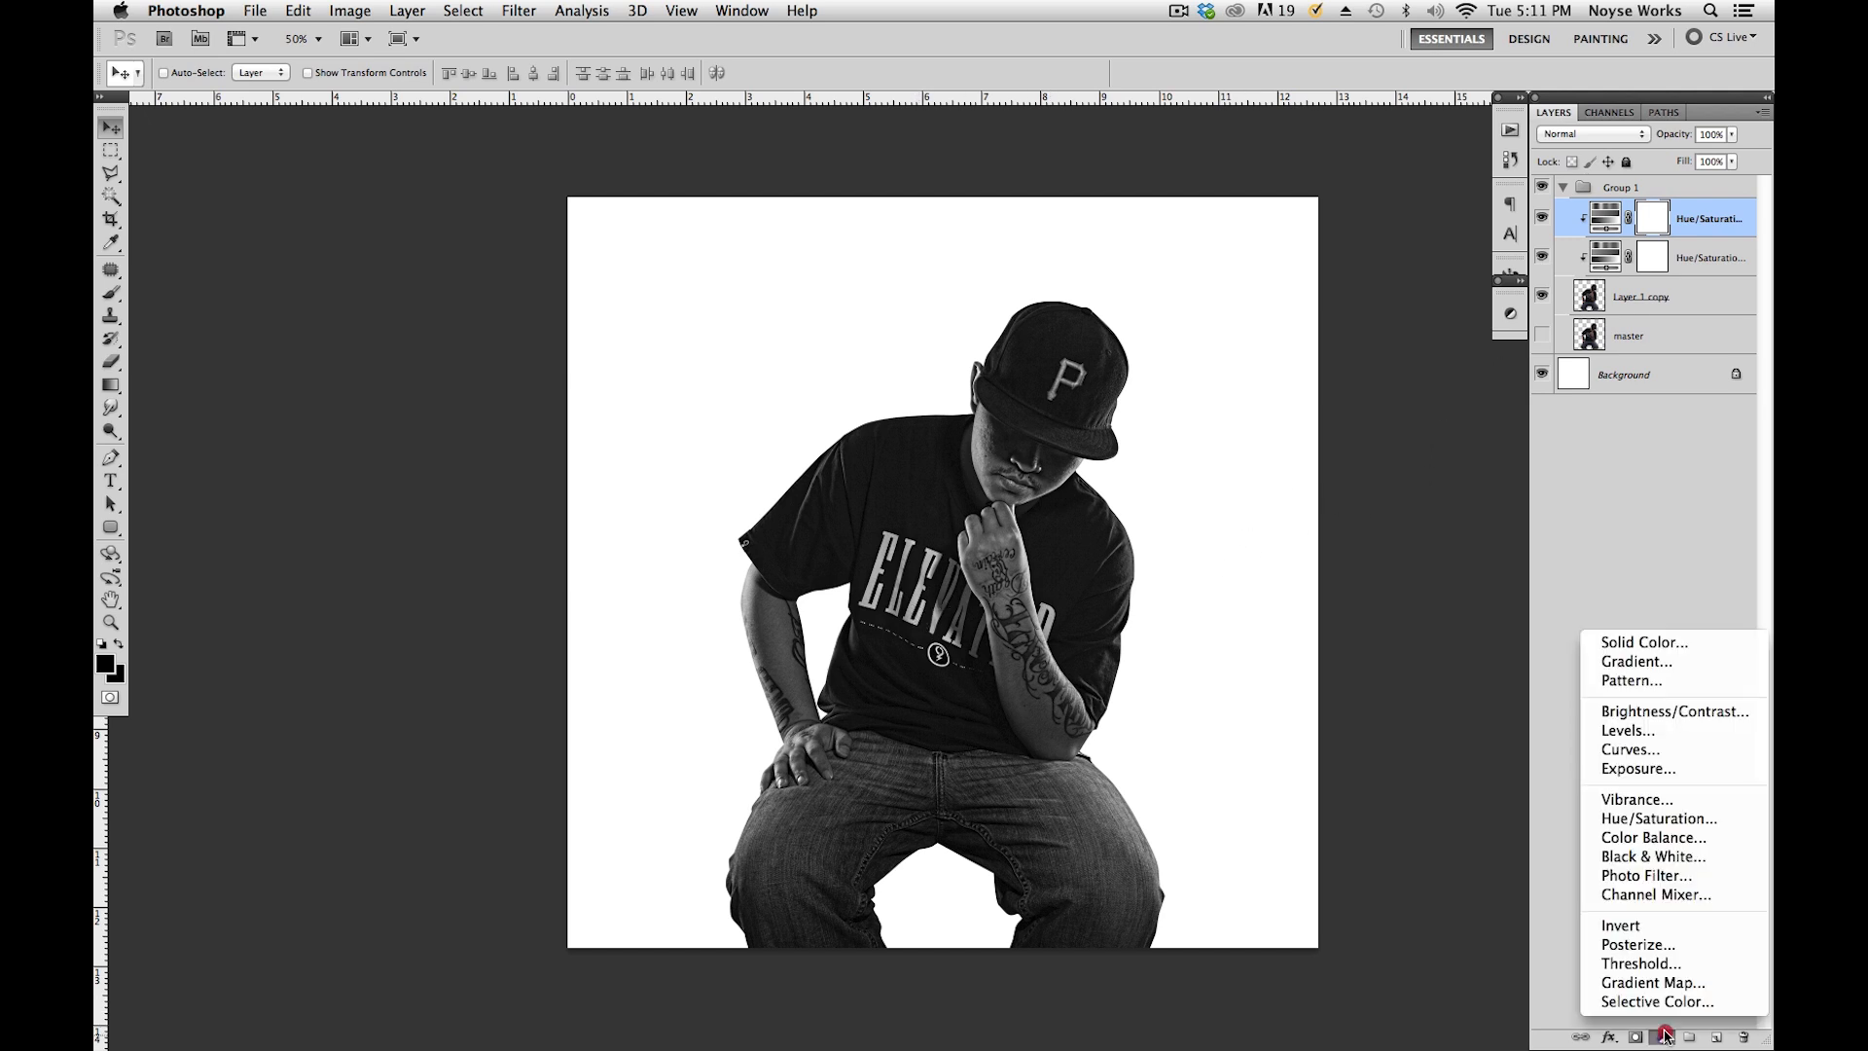
{"action": "left_click", "coordinate": [1680, 732]}
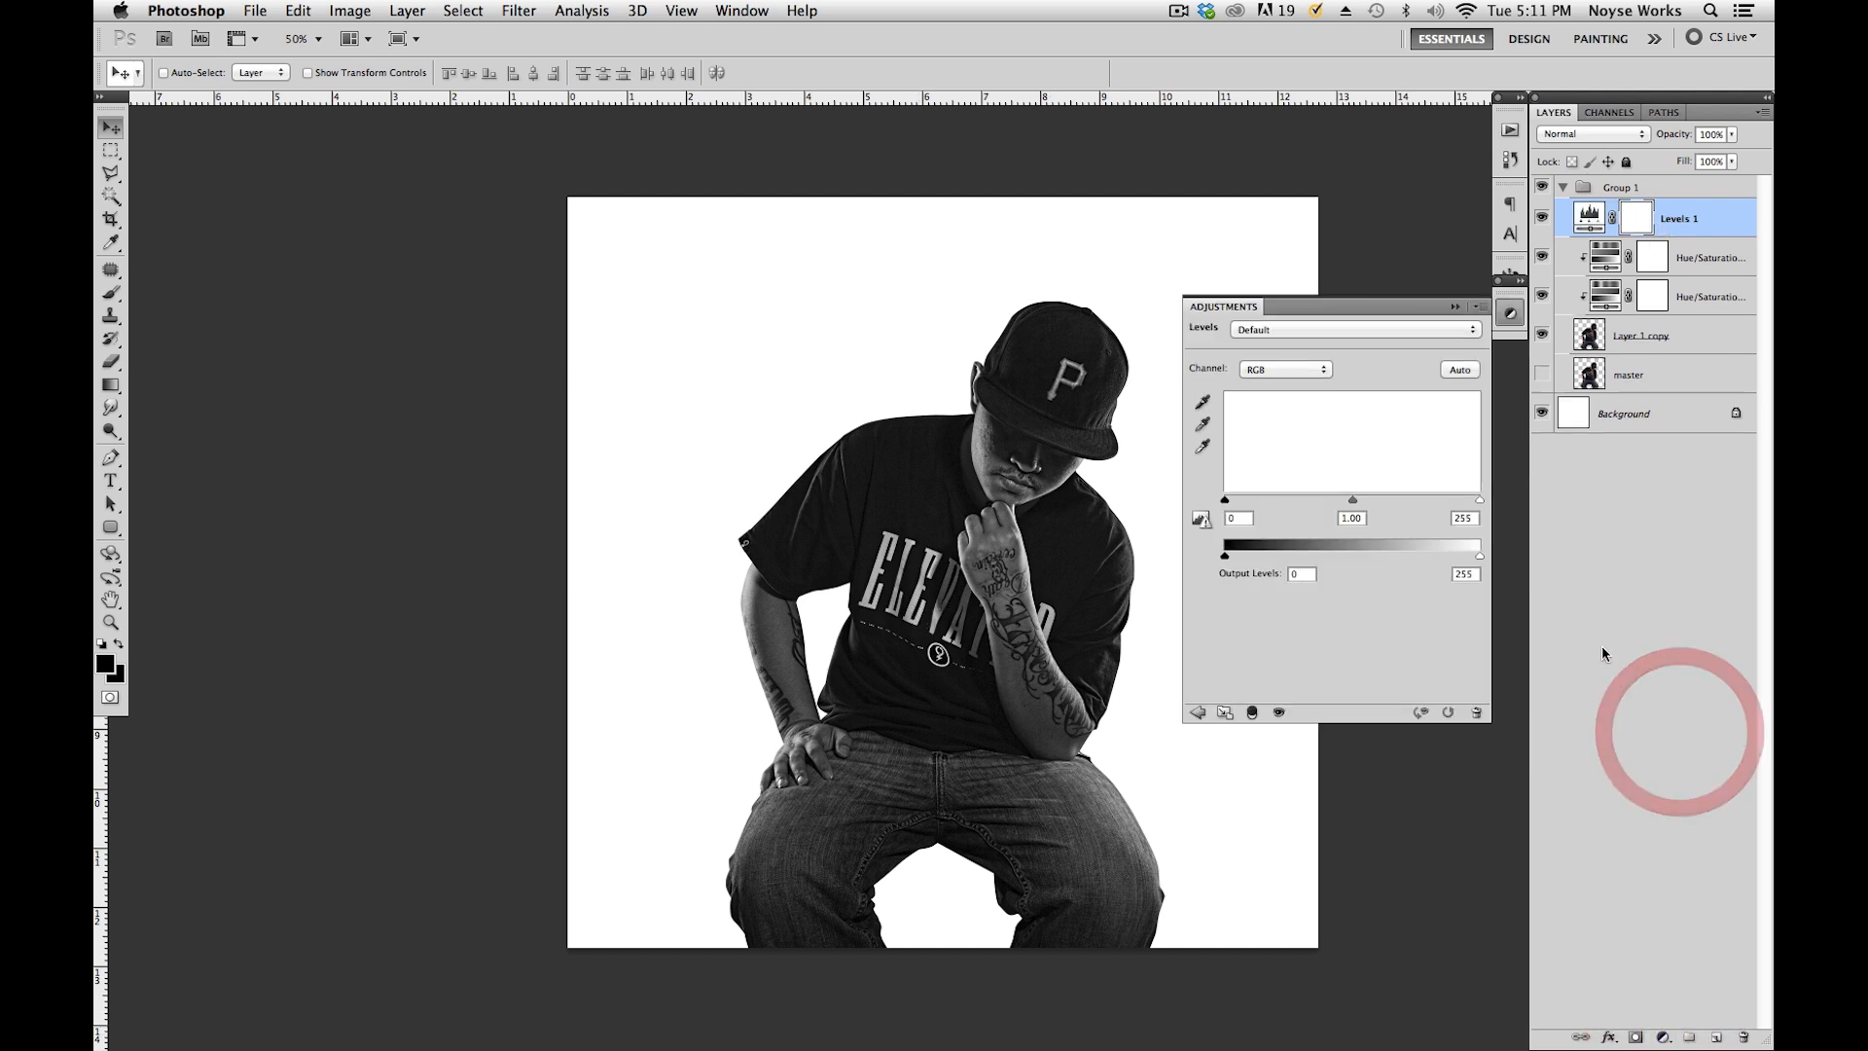
{"action": "left_click", "coordinate": [1253, 714]}
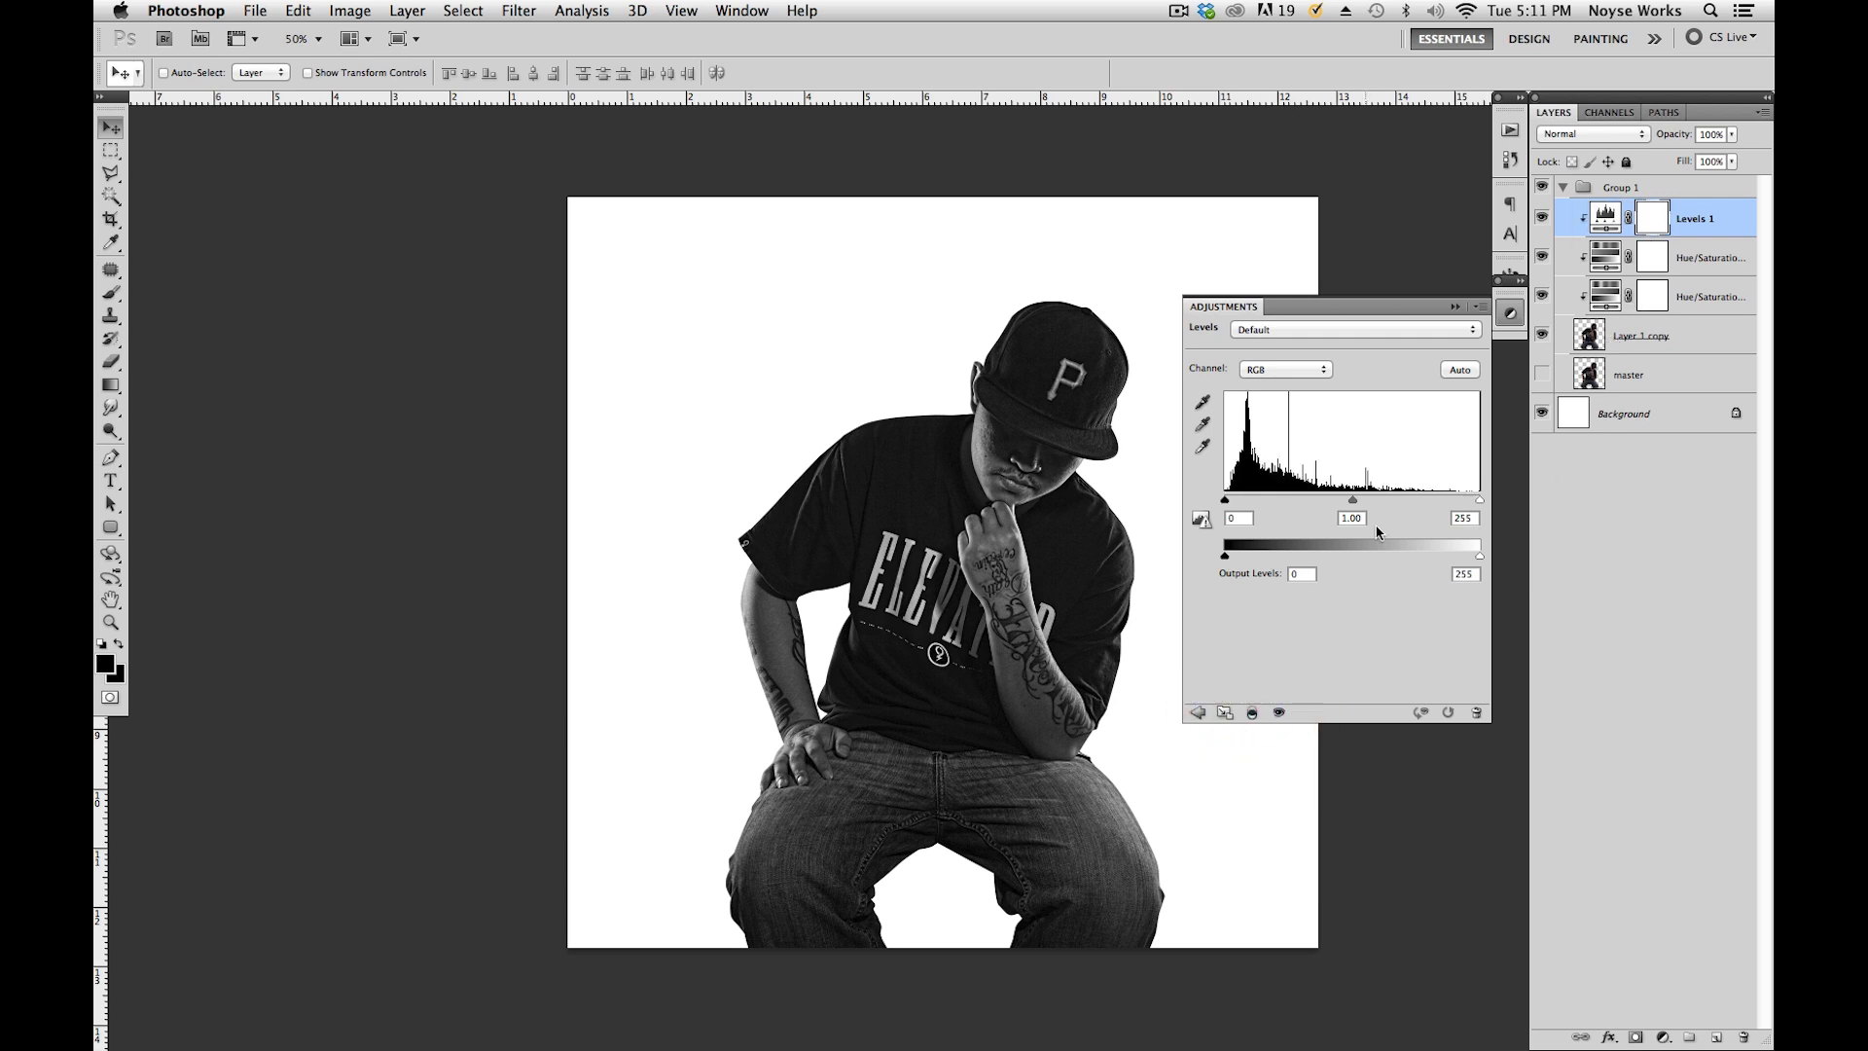
{"action": "left_click_drag", "start_coordinate": [1352, 499], "coordinate": [1283, 500]}
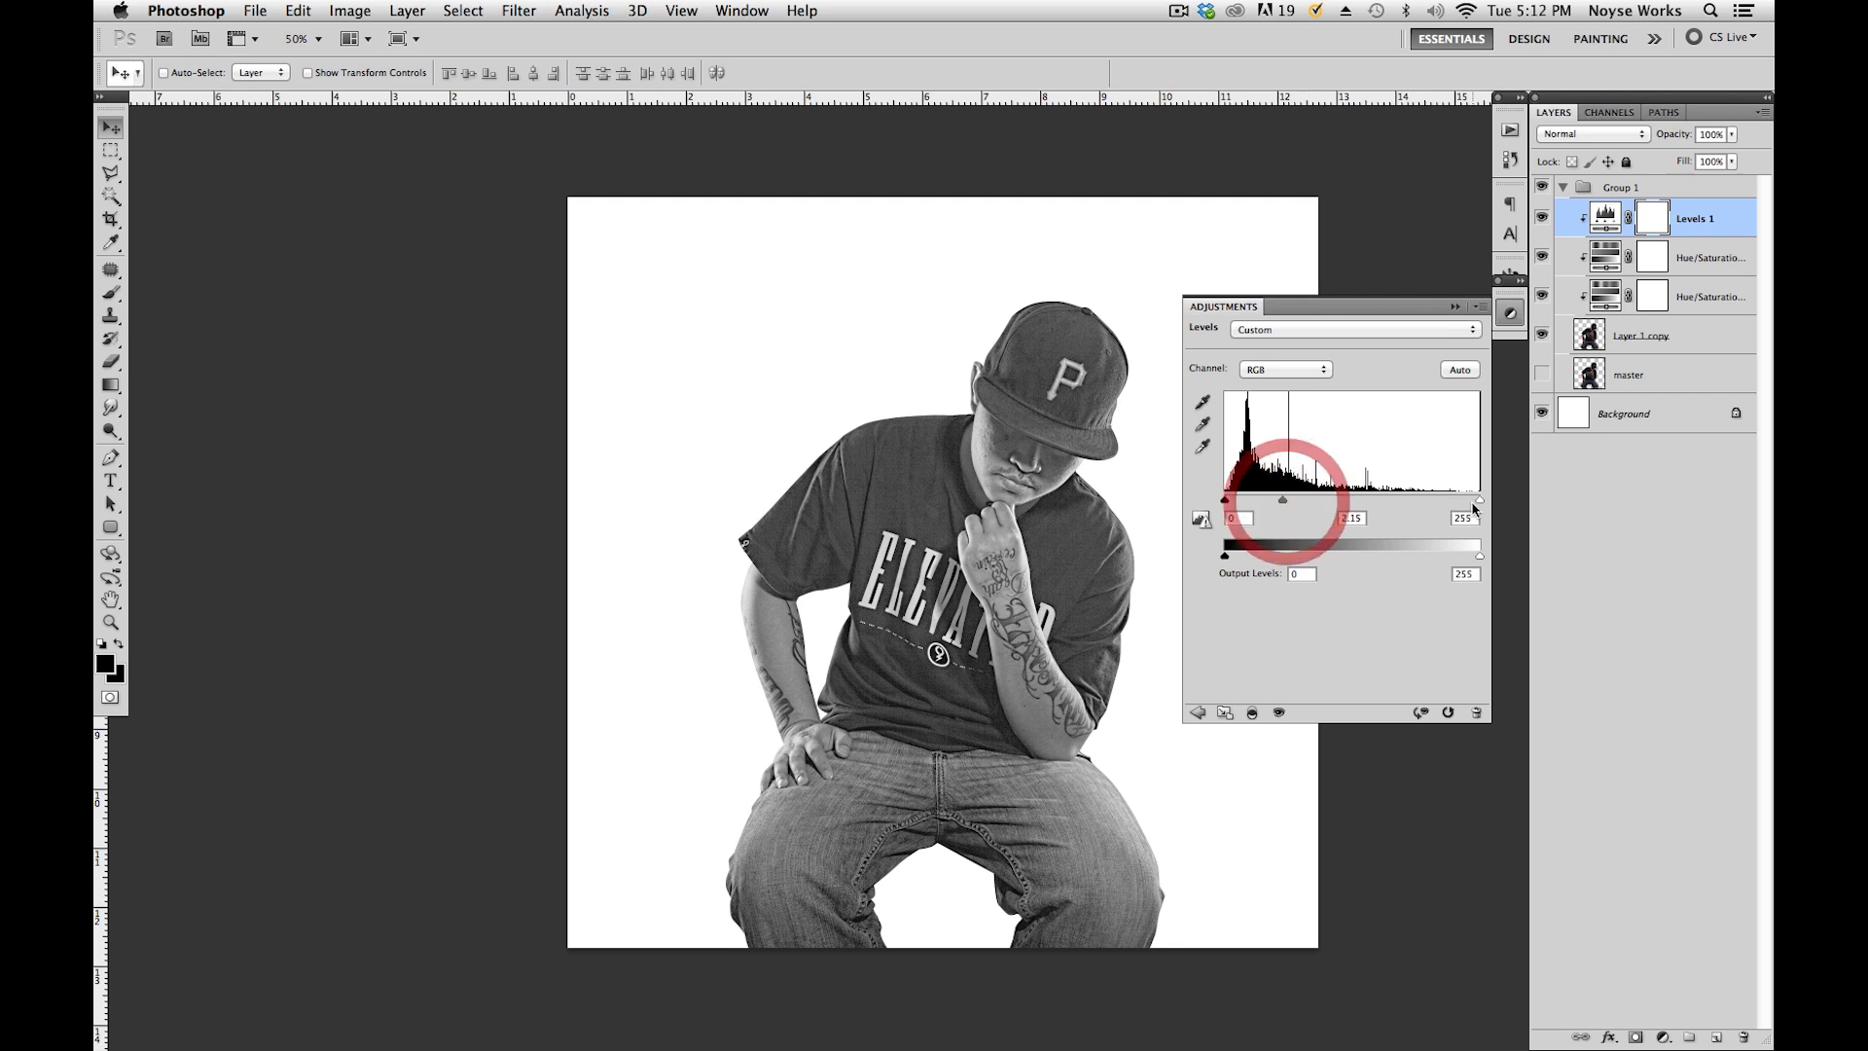
{"action": "left_click_drag", "start_coordinate": [1479, 500], "coordinate": [1344, 504]}
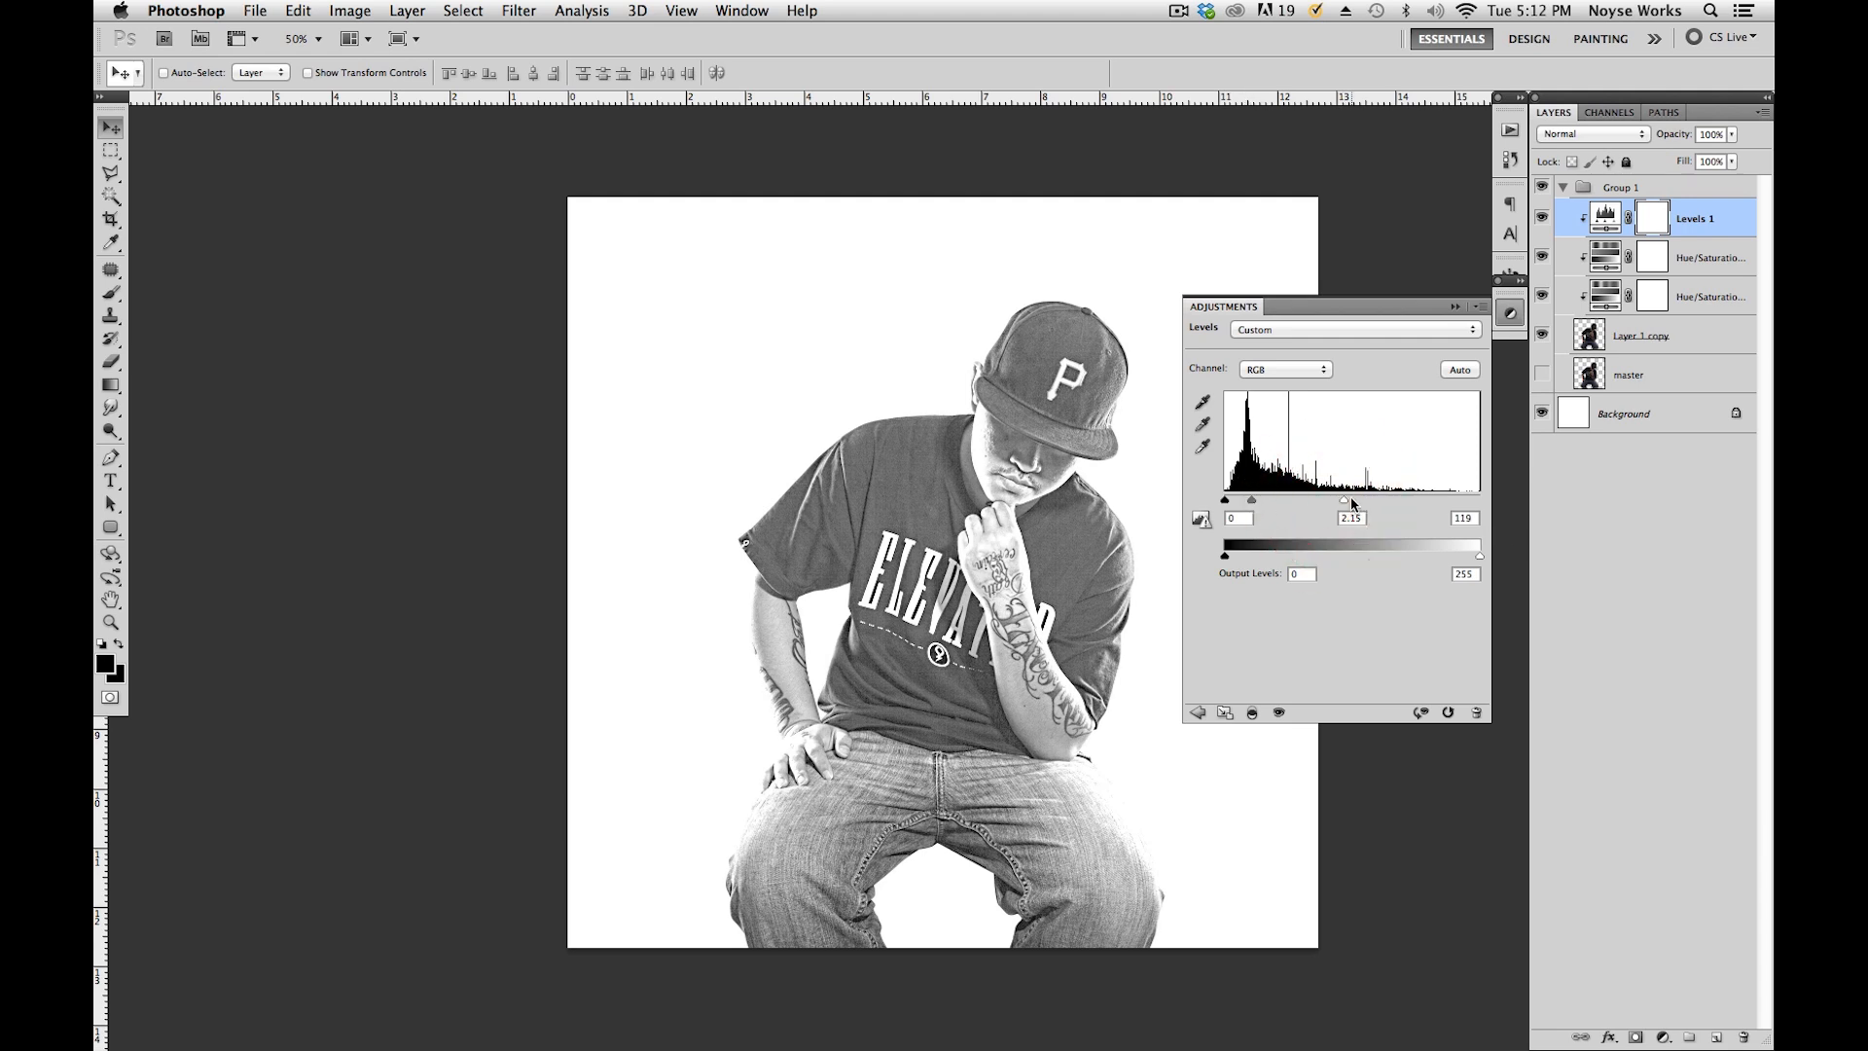
{"action": "left_click", "coordinate": [1510, 313]}
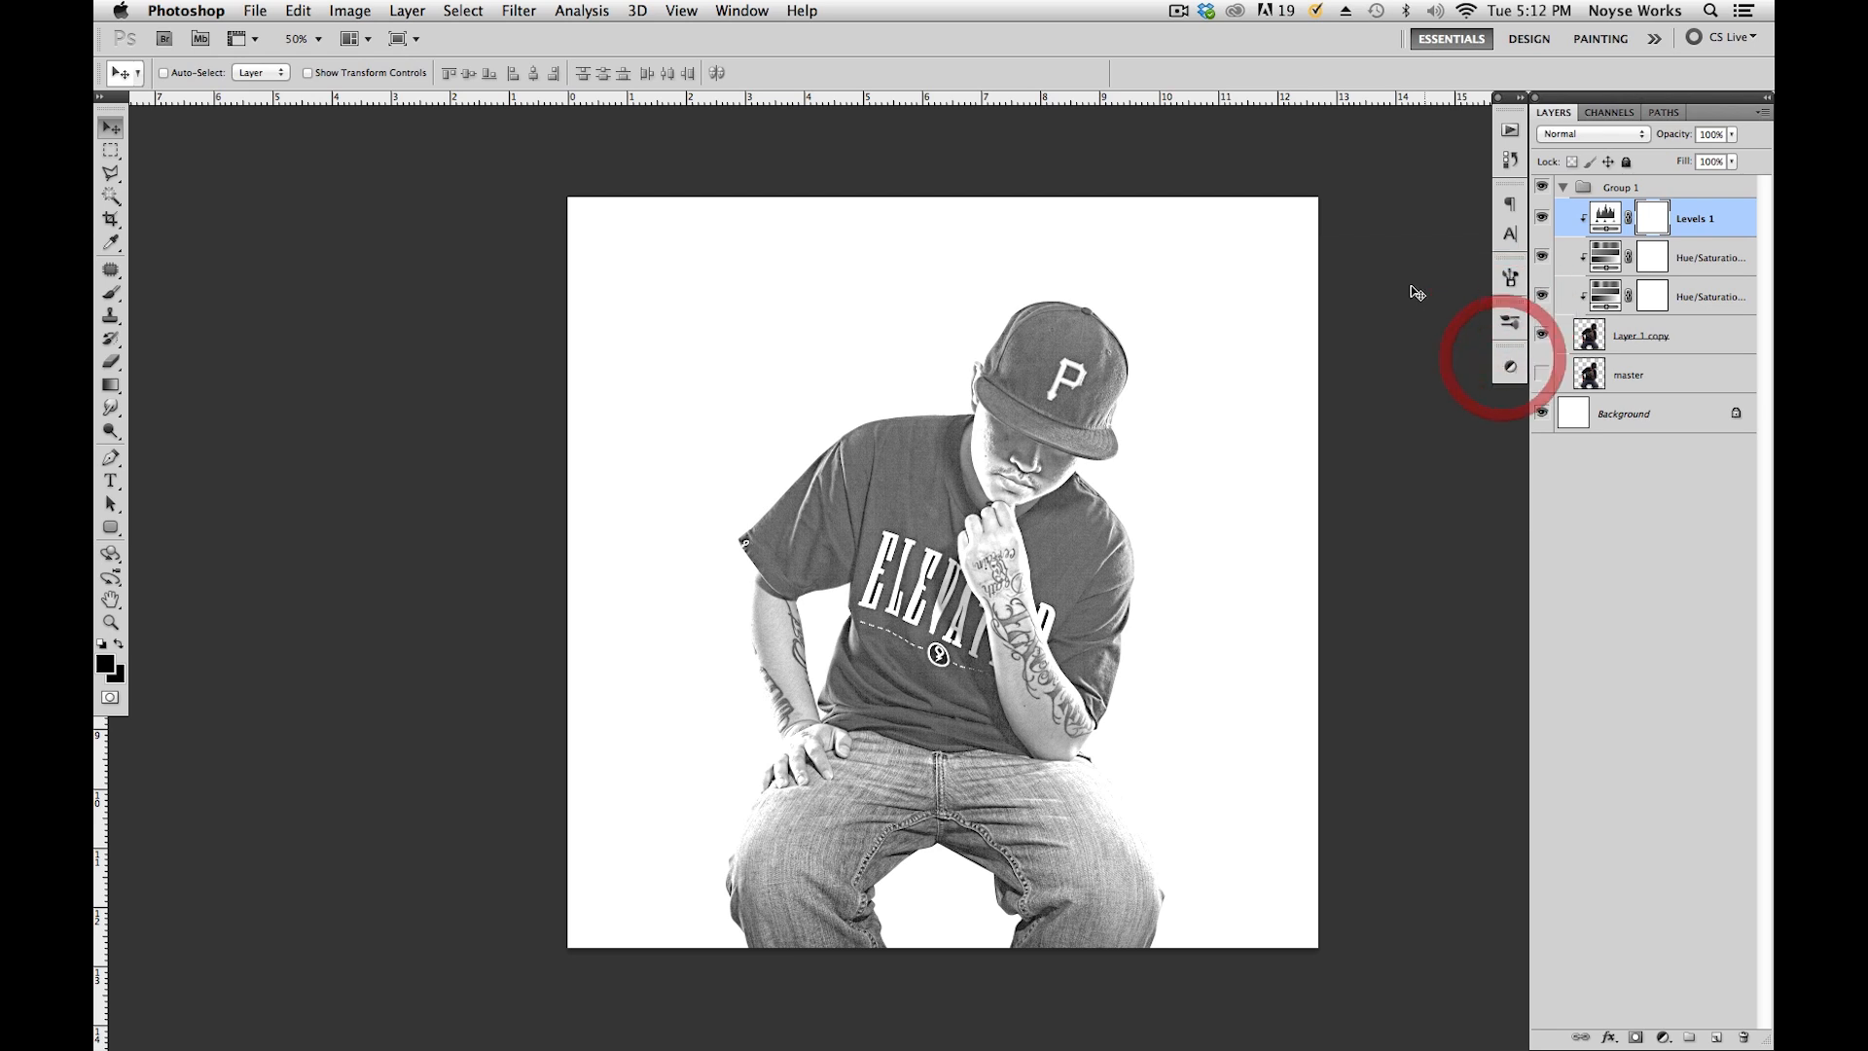
Invert the Levels 1 layer mask to black, keeping the mask selected.
{"action": "left_click", "coordinate": [1653, 220]}
{"action": "left_click", "coordinate": [1653, 222]}
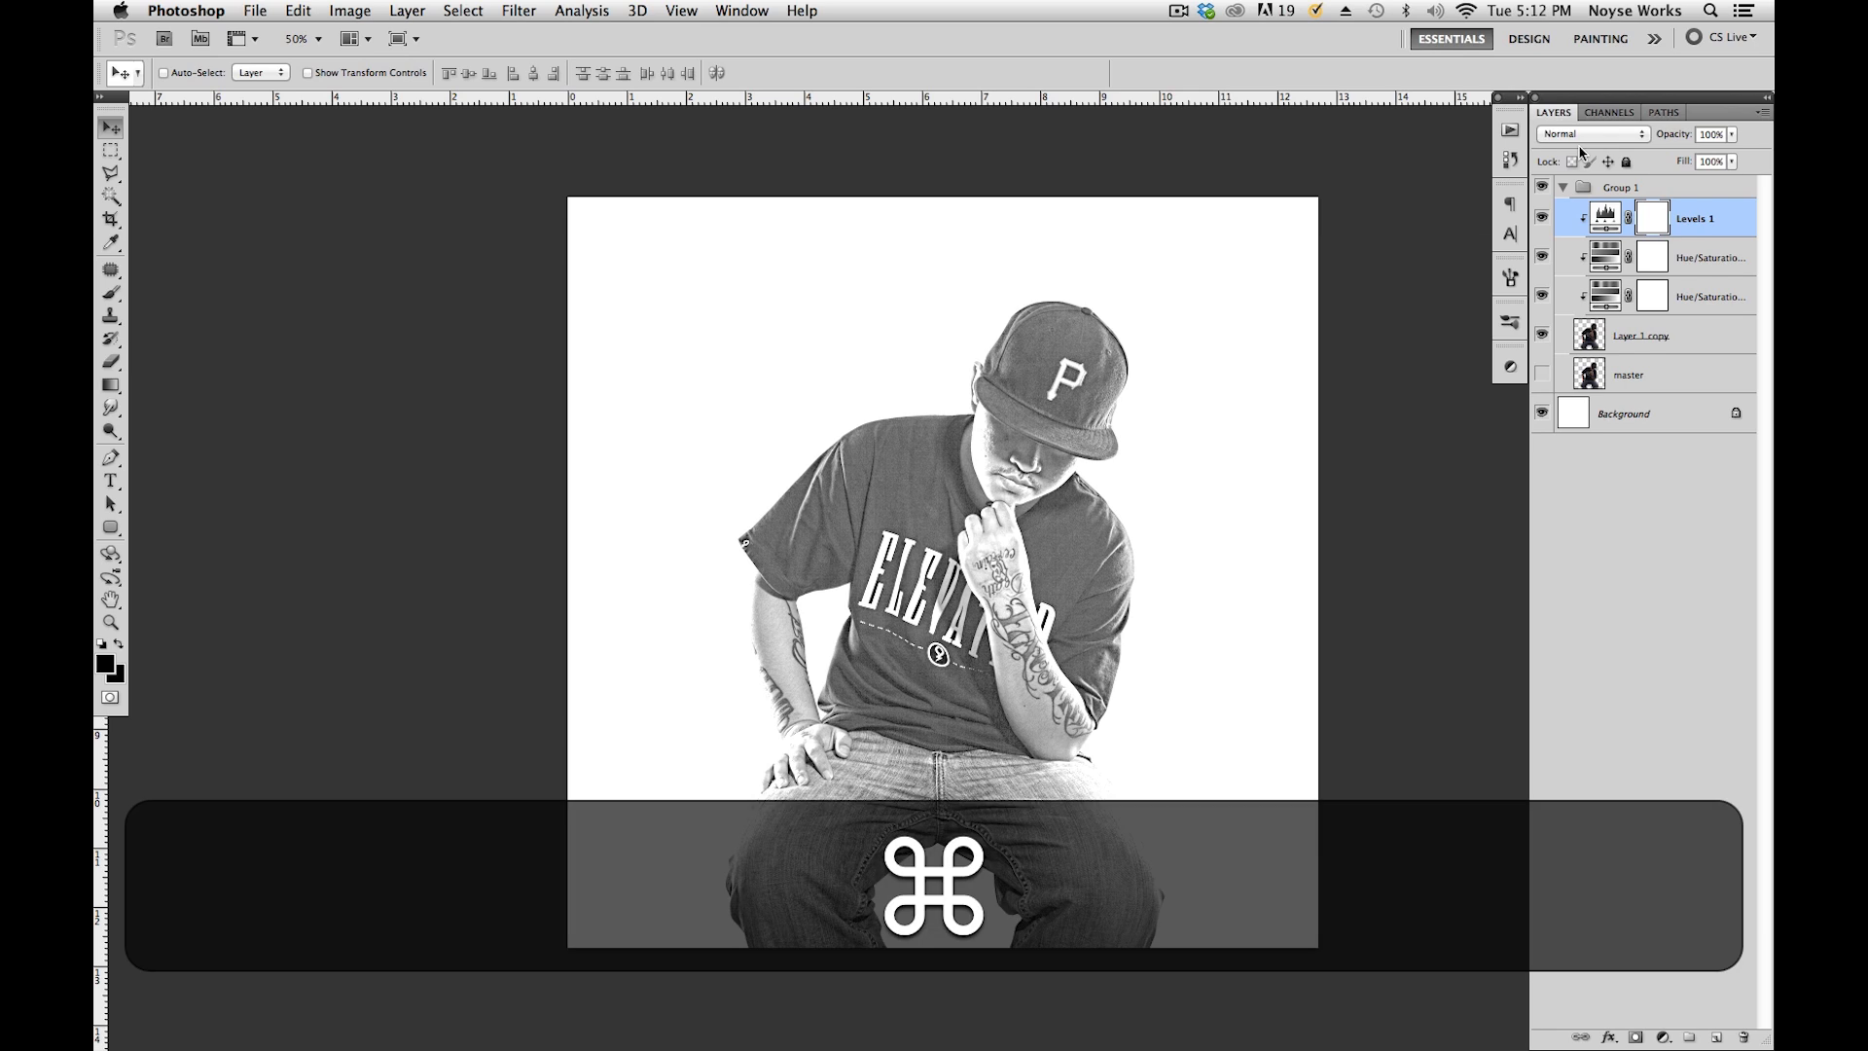
{"action": "key", "text": "super+i"}
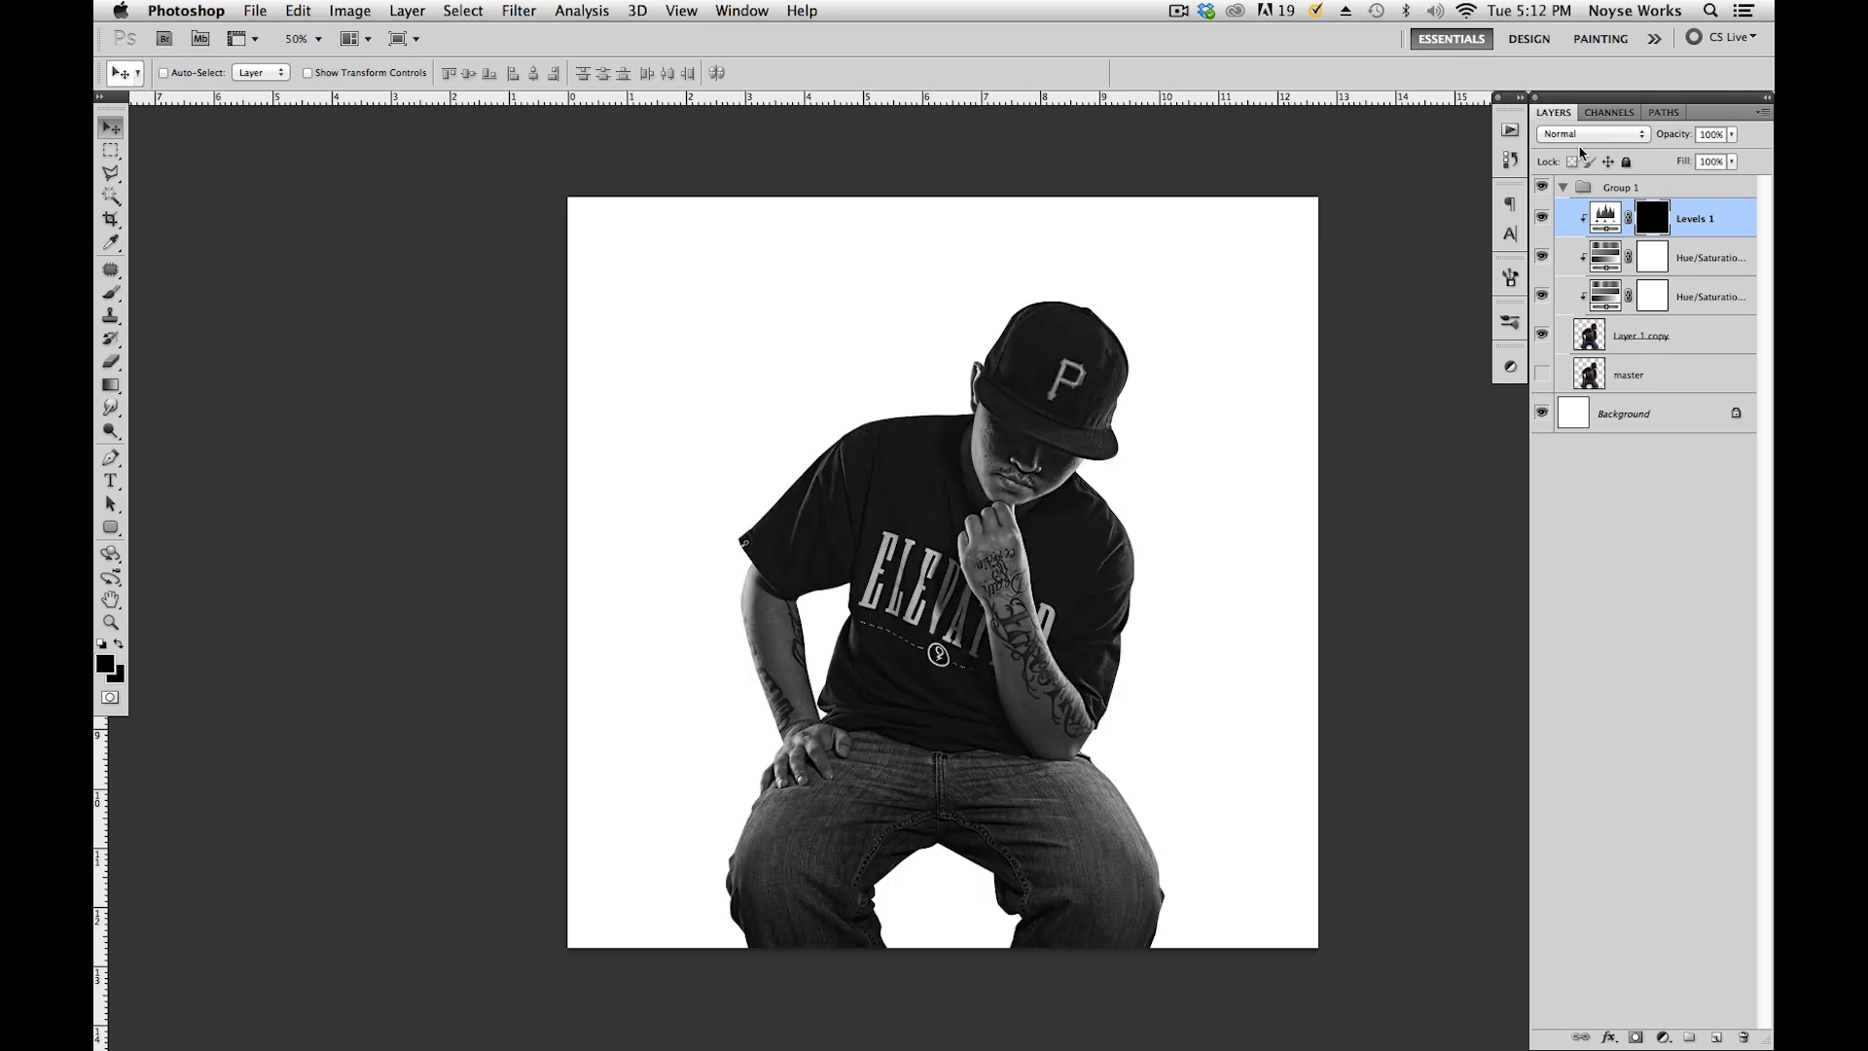
{"action": "left_click", "coordinate": [1650, 219]}
Set the foreground color to white for painting on the Levels mask around the cap.
{"action": "key", "text": "super+="}
{"action": "key", "text": "super+="}
{"action": "key", "text": "super+="}
{"action": "left_click_drag", "start_coordinate": [1381, 263], "coordinate": [1222, 467]}
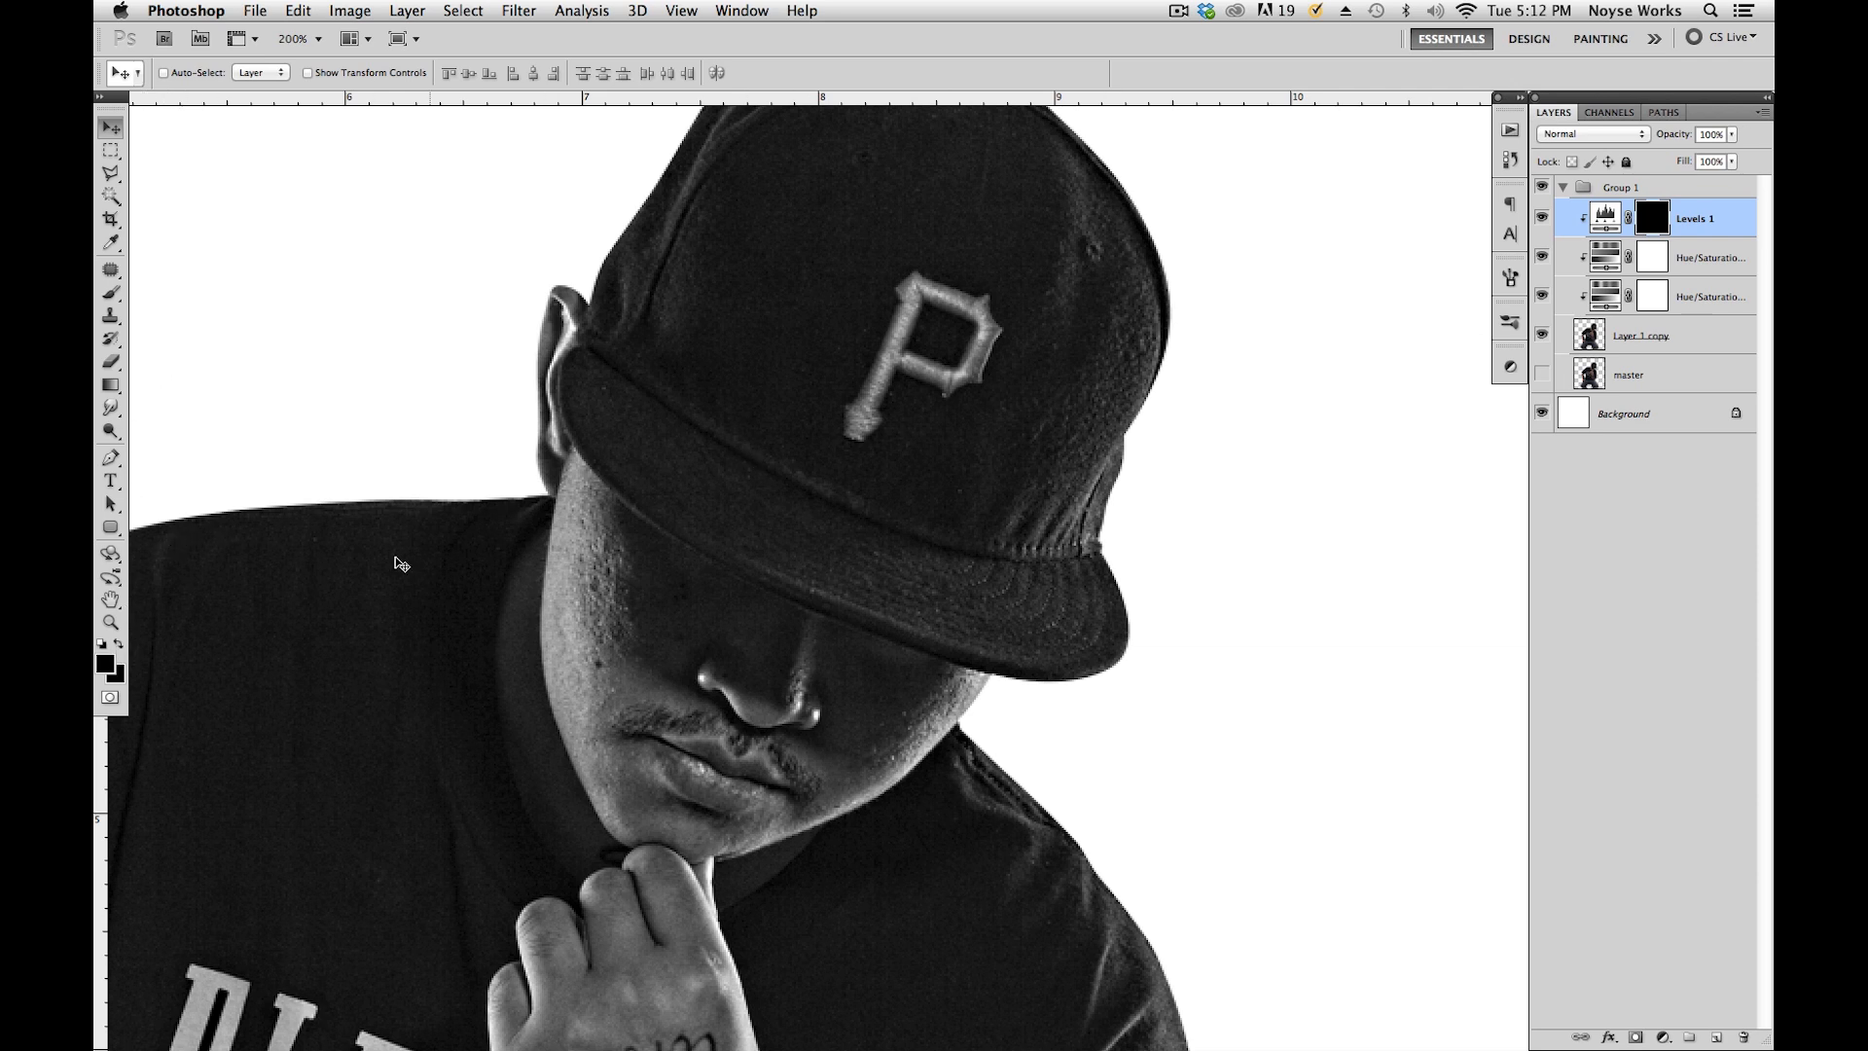
{"action": "left_click", "coordinate": [107, 668]}
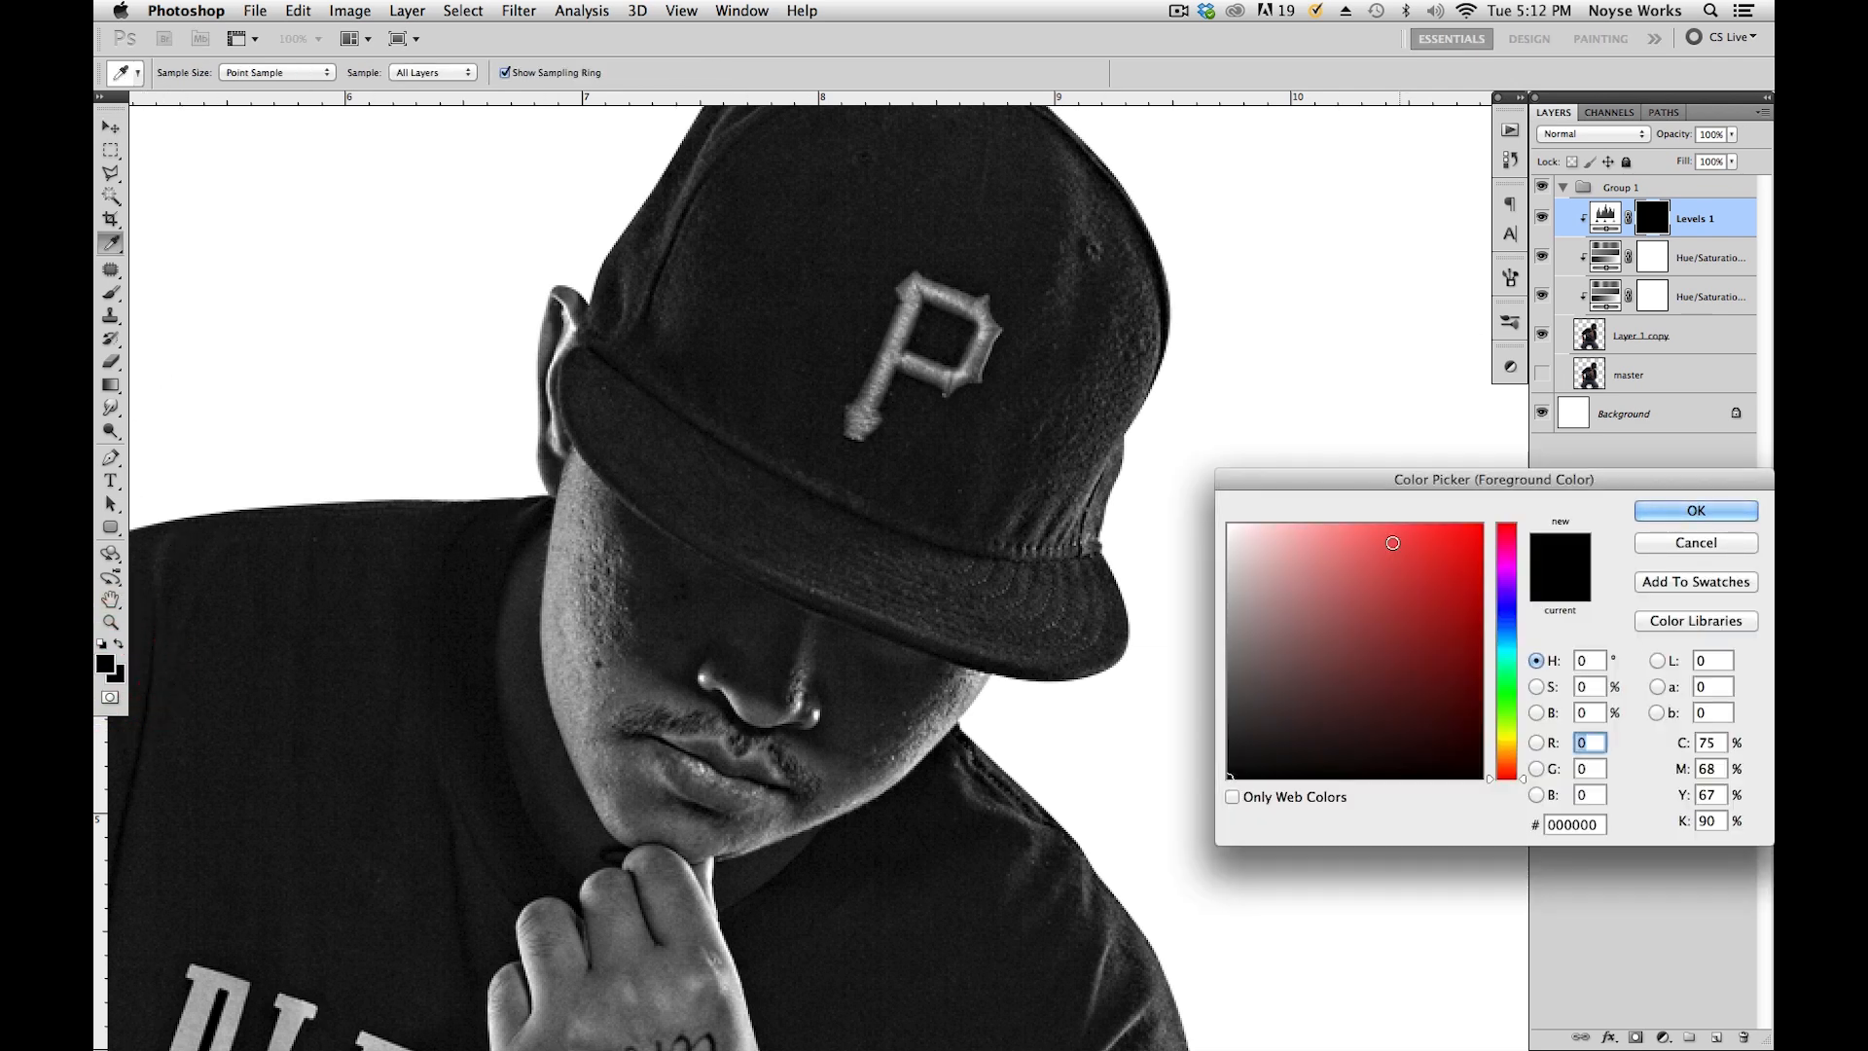
{"action": "left_click", "coordinate": [1232, 525]}
{"action": "left_click", "coordinate": [1659, 510]}
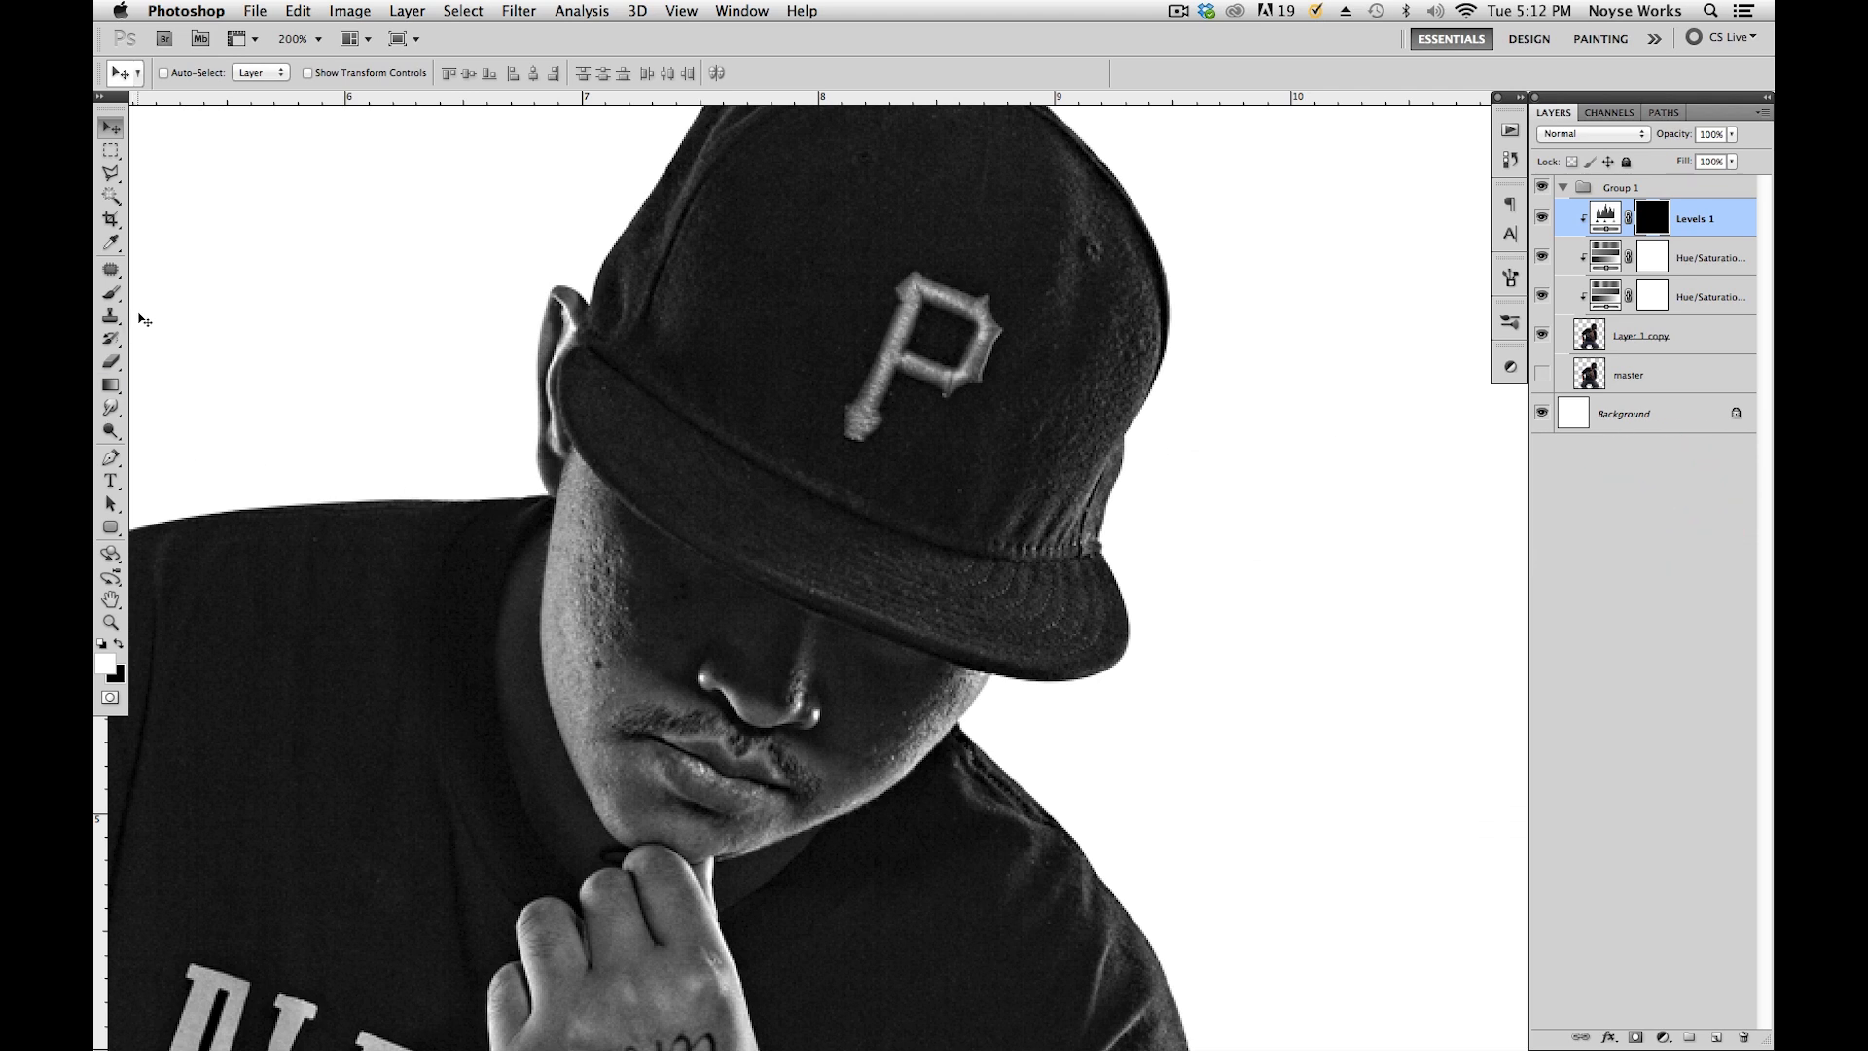
Choose the Brush tool and reduce its size to 21 px.
{"action": "key", "text": "b"}
{"action": "key", "text": "bracketleft"}
{"action": "key", "text": "bracketleft"}
{"action": "key", "text": "bracketleft"}
{"action": "key", "text": "bracketleft"}
{"action": "key", "text": "bracketleft"}
{"action": "key", "text": "bracketleft"}
{"action": "key", "text": "bracketleft"}
{"action": "key", "text": "bracketleft"}
{"action": "key", "text": "bracketleft"}
{"action": "key", "text": "bracketleft"}
{"action": "left_click", "coordinate": [189, 81]}
{"action": "left_click", "coordinate": [189, 82]}
{"action": "left_click", "coordinate": [190, 86]}
{"action": "left_click_drag", "start_coordinate": [195, 125], "coordinate": [140, 125]}
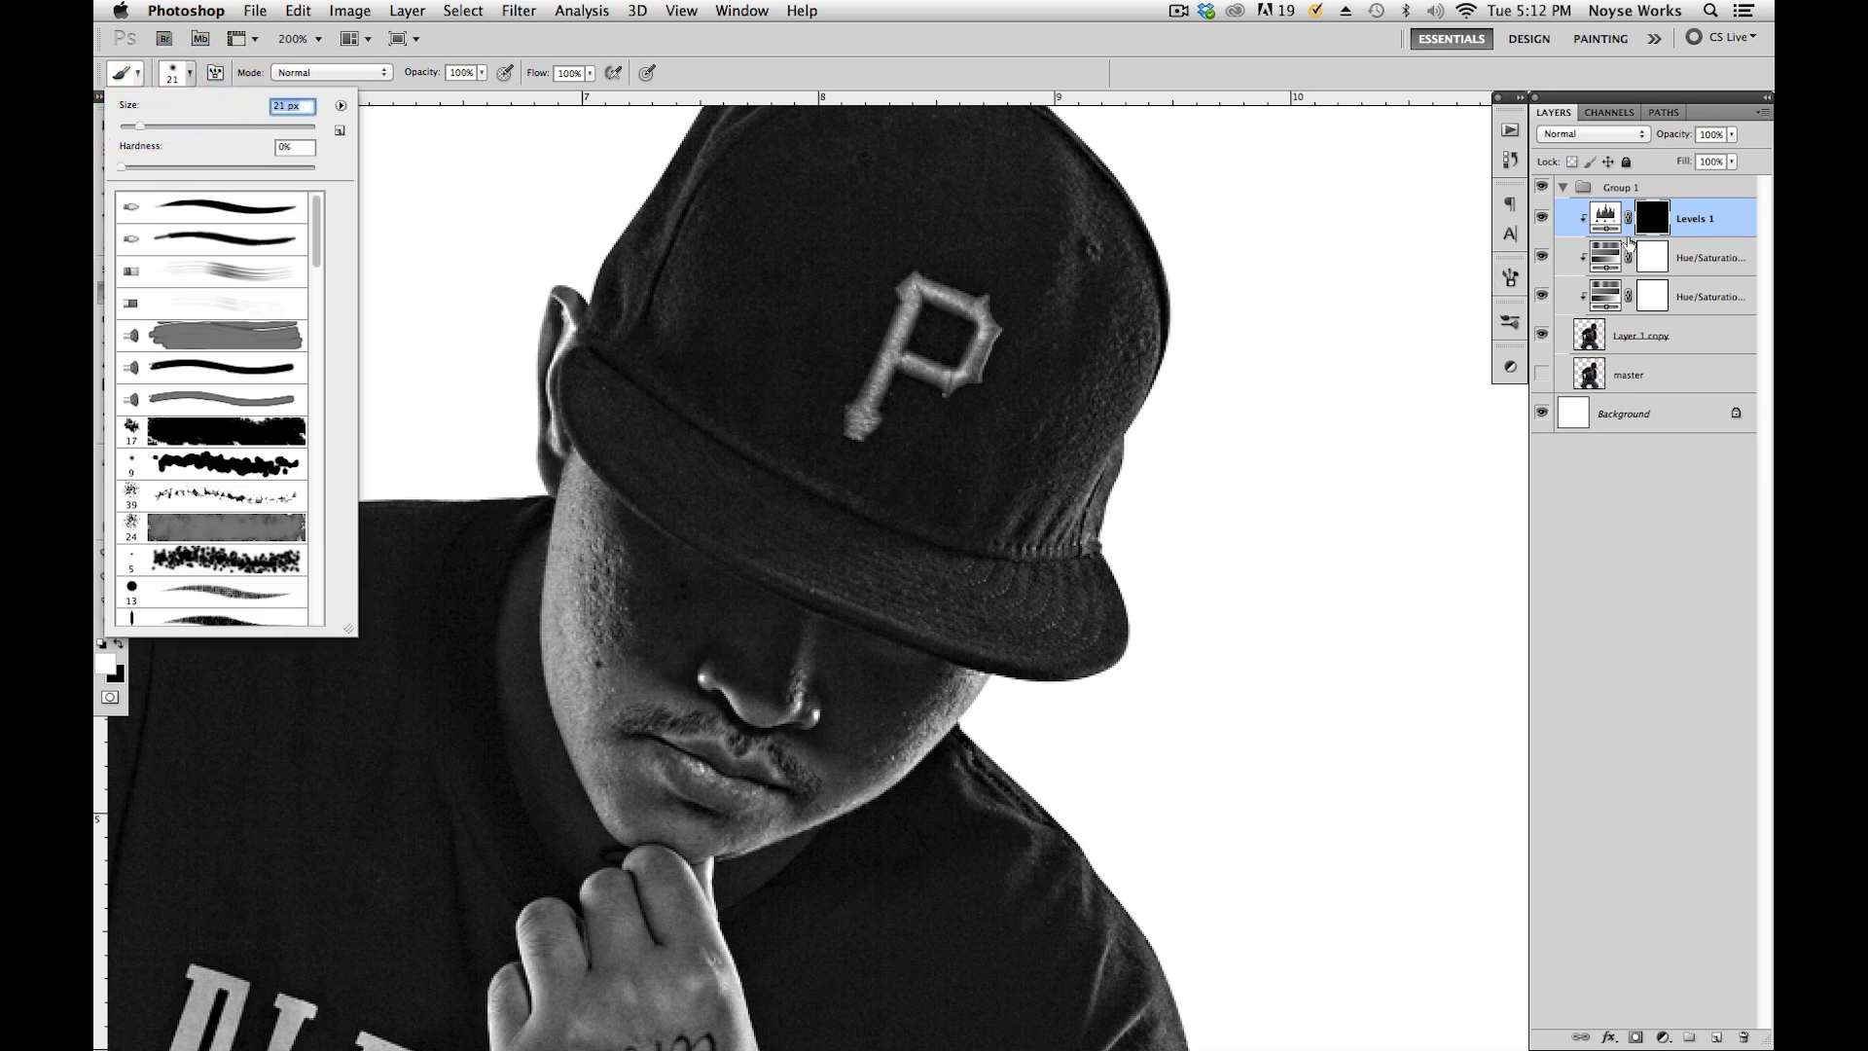
{"action": "left_click", "coordinate": [980, 321]}
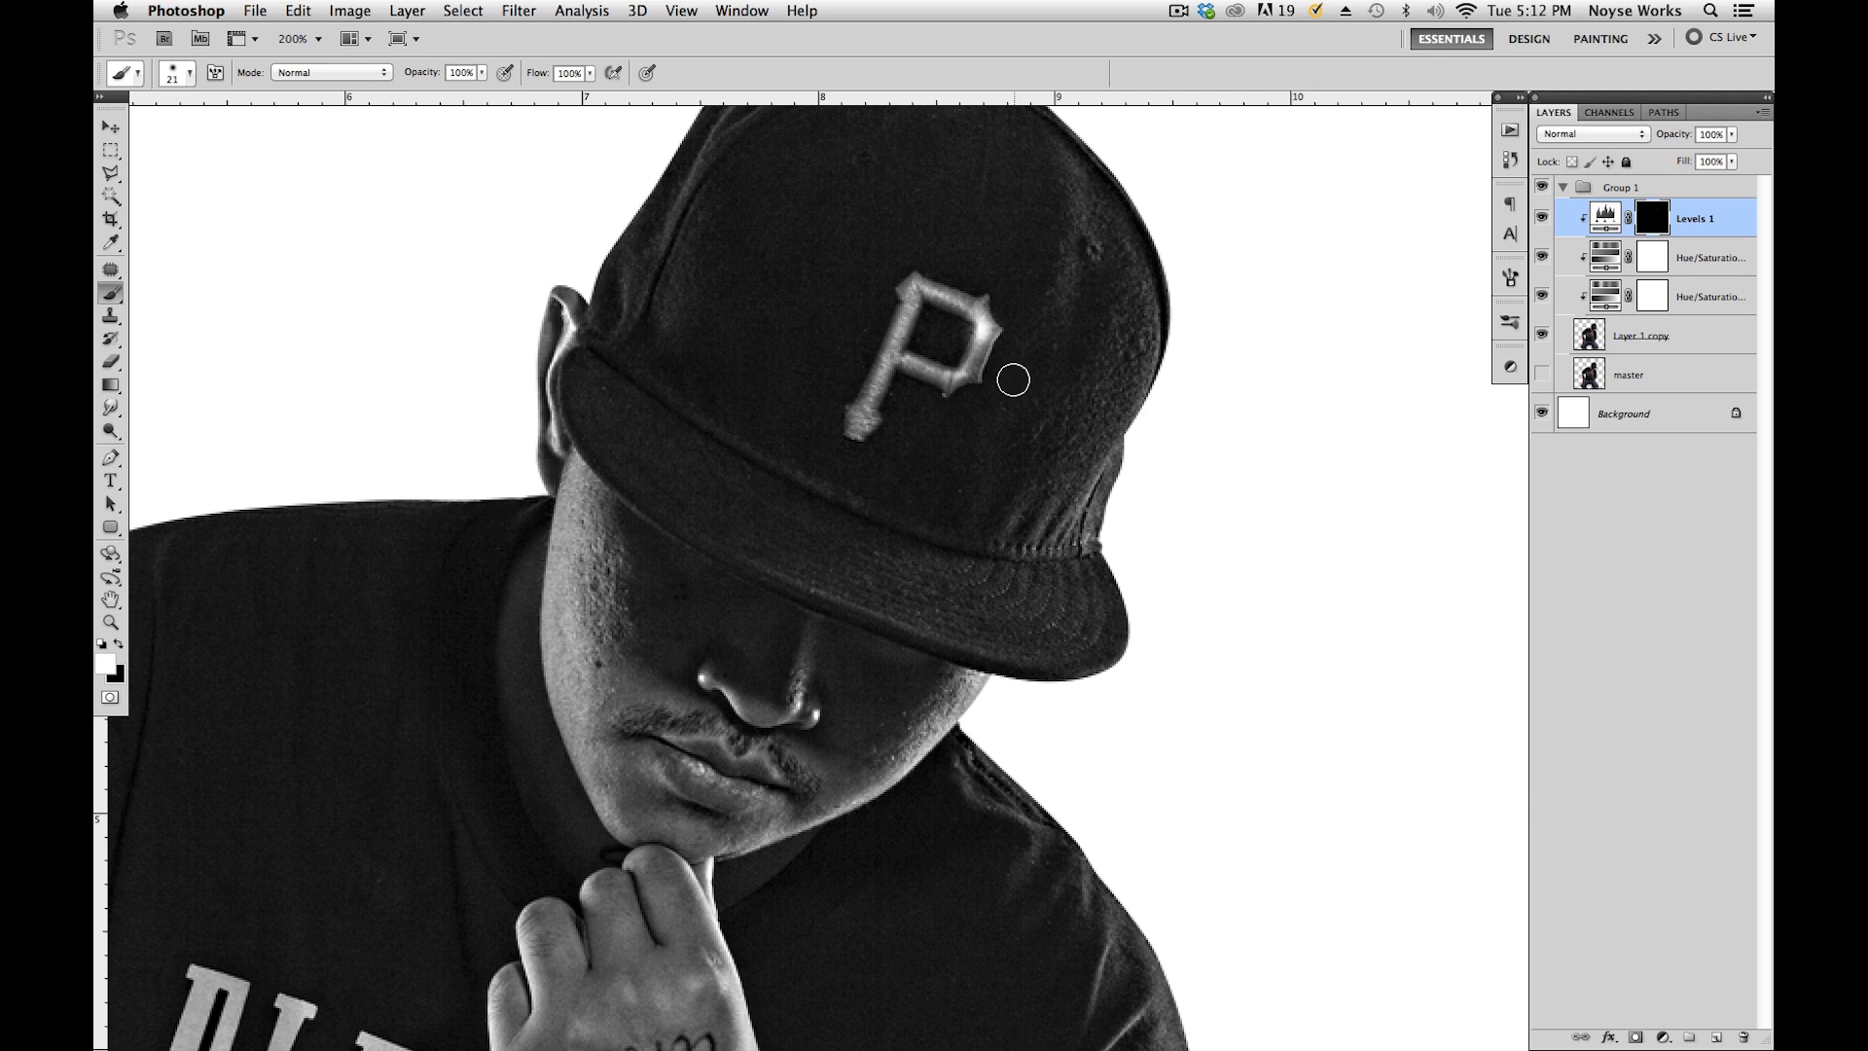
Undo the last brush dab, reduce the brush size to 10, and paint white over the cap's P logo on the Levels mask.
{"action": "key", "text": "super+z"}
{"action": "key", "text": "bracketleft"}
{"action": "mouse_move", "coordinate": [914, 290]}
{"action": "left_mouse_down"}
{"action": "mouse_move", "coordinate": [856, 421]}
{"action": "mouse_move", "coordinate": [909, 362]}
{"action": "mouse_move", "coordinate": [942, 380]}
{"action": "mouse_move", "coordinate": [903, 365]}
{"action": "mouse_move", "coordinate": [943, 381]}
{"action": "mouse_move", "coordinate": [978, 355]}
{"action": "mouse_move", "coordinate": [993, 326]}
{"action": "mouse_move", "coordinate": [928, 290]}
{"action": "left_mouse_up"}
{"action": "left_click", "coordinate": [987, 336]}
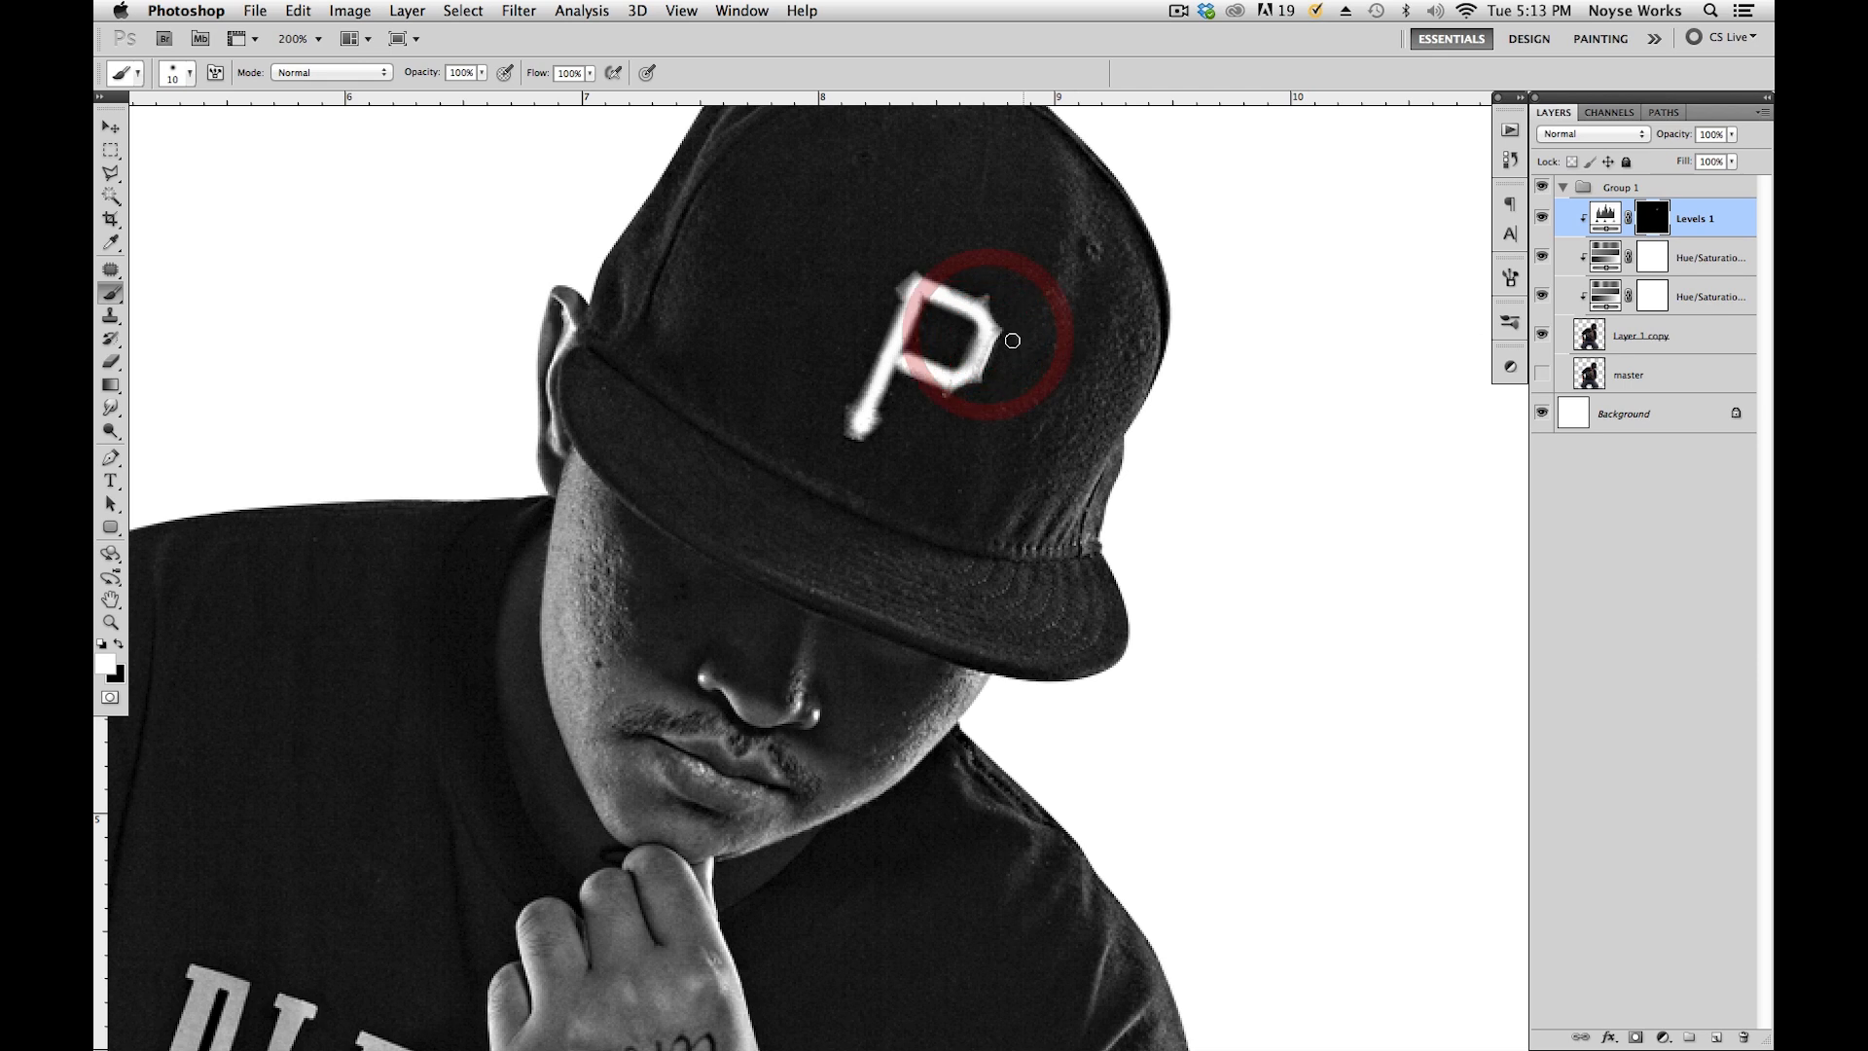
Toggle the visibility of the Levels 1 layer to compare the cap logo with and without the brightening.
{"action": "left_click", "coordinate": [1541, 219]}
{"action": "left_click", "coordinate": [1542, 221]}
{"action": "left_click", "coordinate": [1543, 223]}
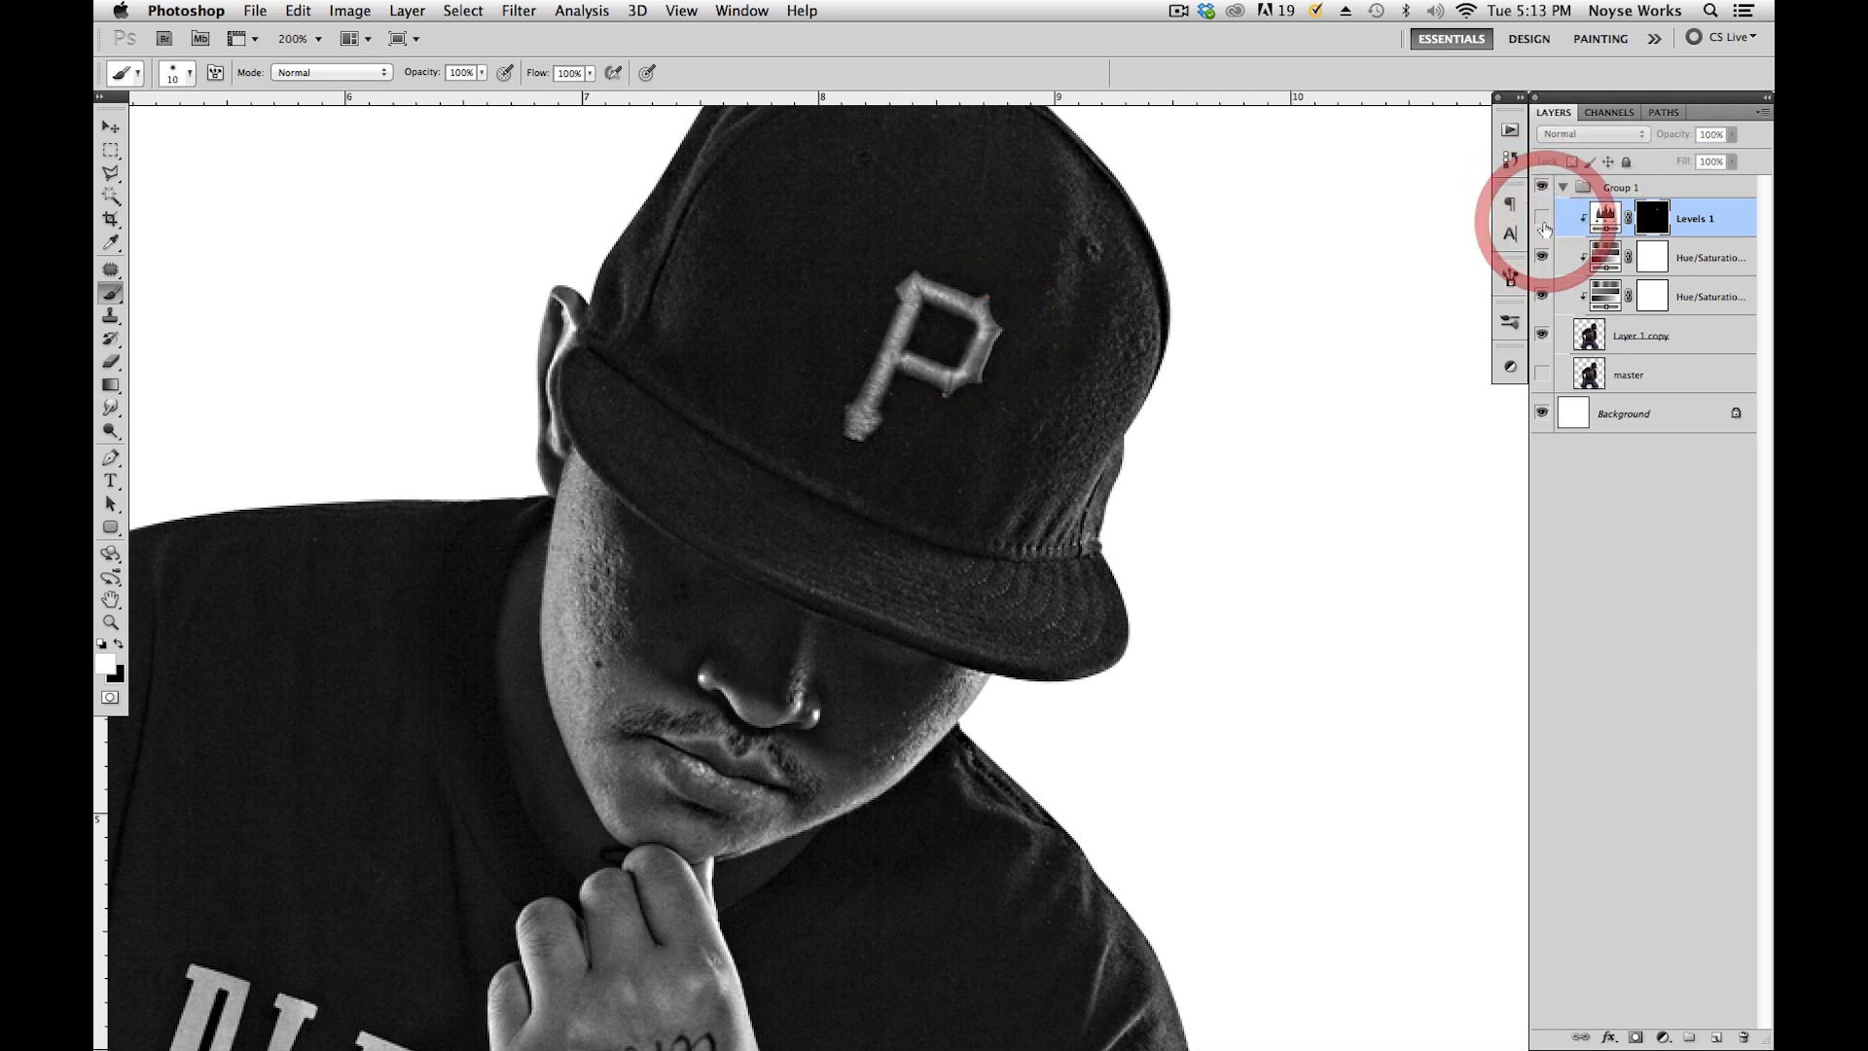
{"action": "left_click", "coordinate": [1542, 222]}
Select the Levels 1 adjustment itself instead of its mask and lower the layer's opacity to 61%.
{"action": "left_click", "coordinate": [1606, 216]}
{"action": "key", "text": "x"}
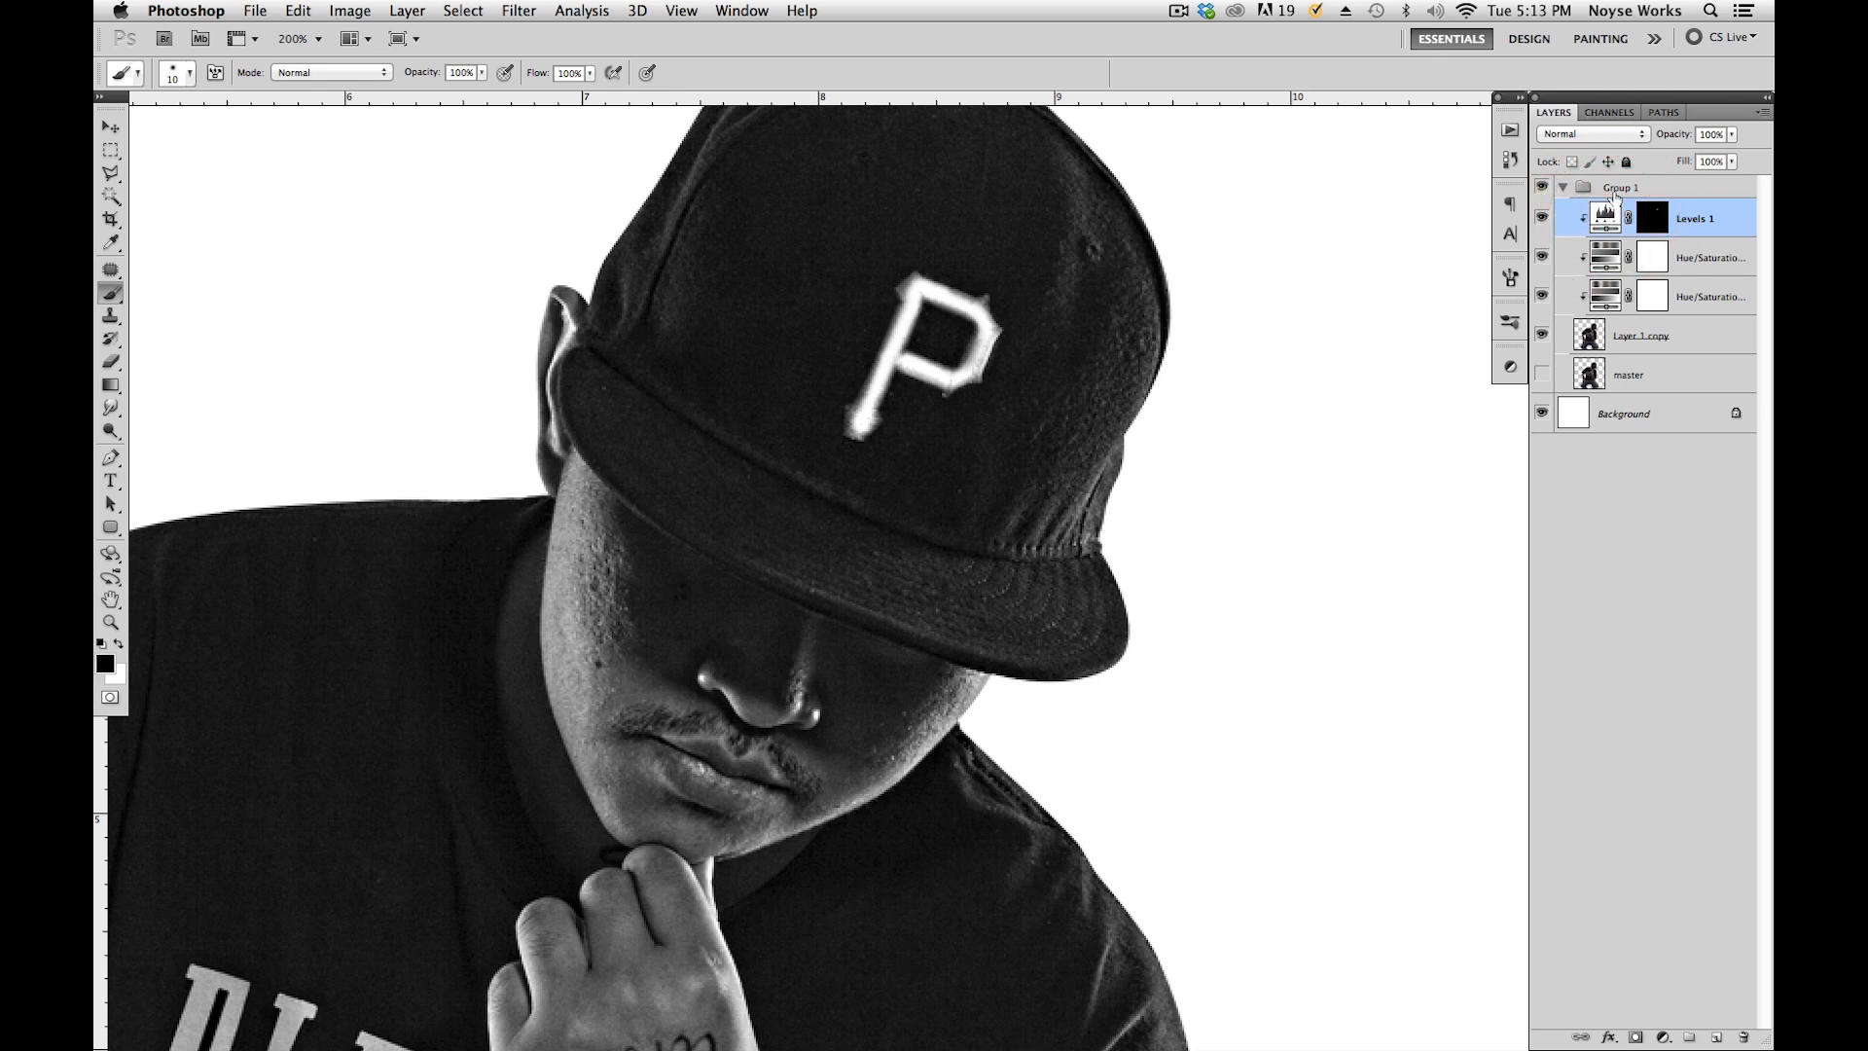
{"action": "left_click_drag", "start_coordinate": [1733, 142], "coordinate": [1695, 153]}
{"action": "key", "text": "space"}
{"action": "left_click_drag", "start_coordinate": [1004, 778], "coordinate": [1115, 700]}
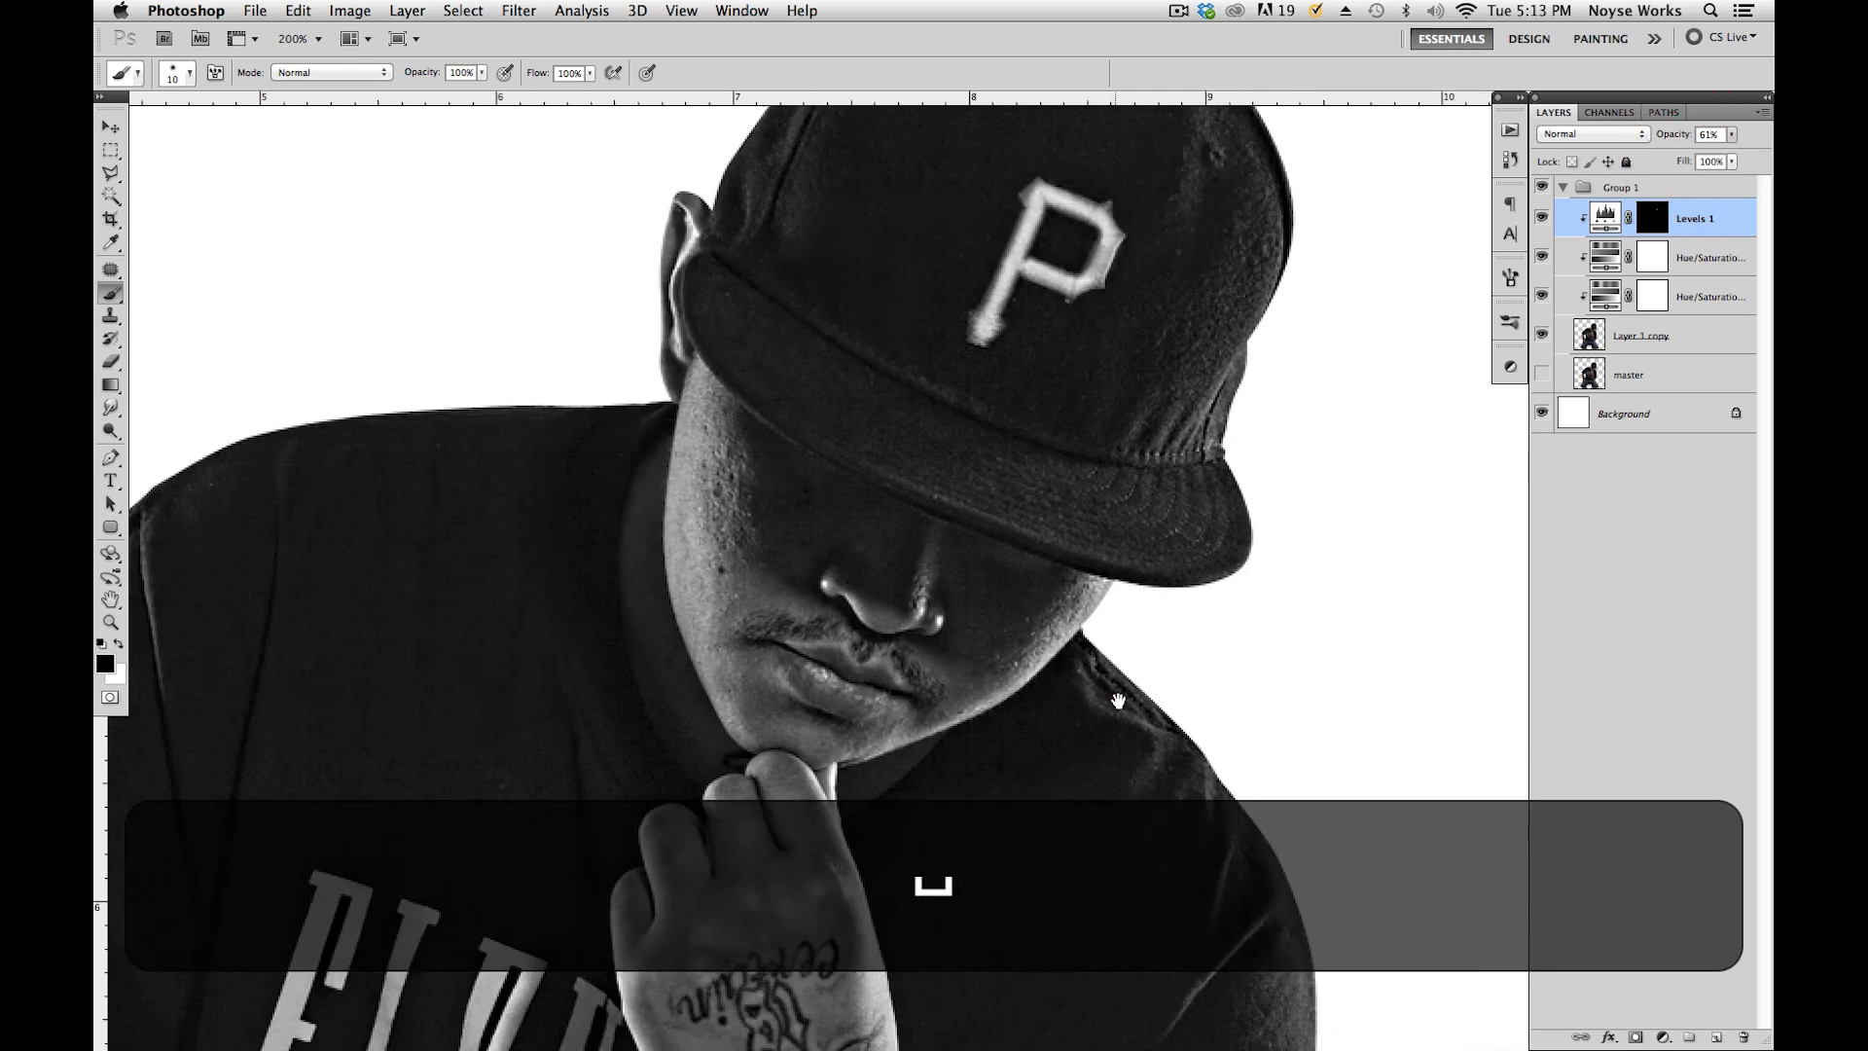
Save the cover document with the brightened cap logo.
{"action": "key", "text": "super+minus"}
{"action": "key", "text": "super+minus"}
{"action": "key", "text": "super+s"}
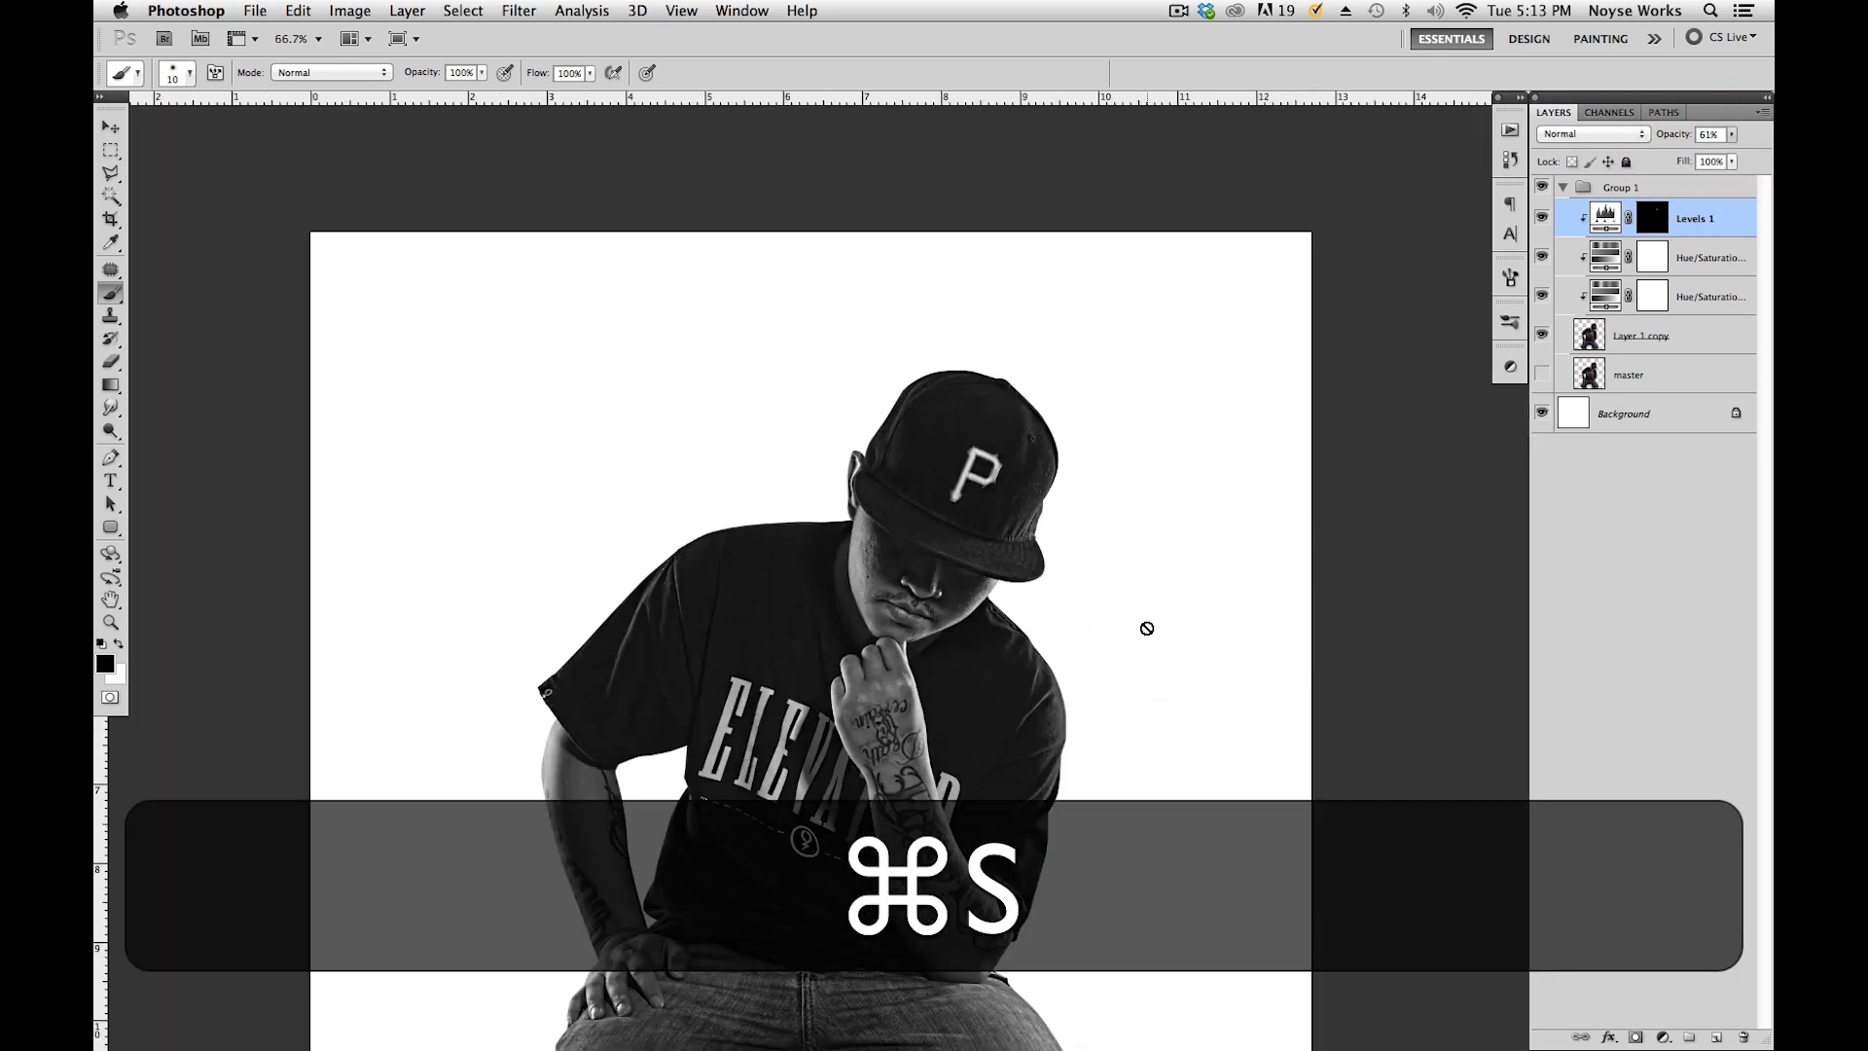
Hide the upper Hue/Saturation adjustment layer, directly below Levels 1.
{"action": "key", "text": "super+space"}
{"action": "left_click_drag", "start_coordinate": [1152, 543], "coordinate": [1173, 491]}
{"action": "left_click", "coordinate": [1542, 257]}
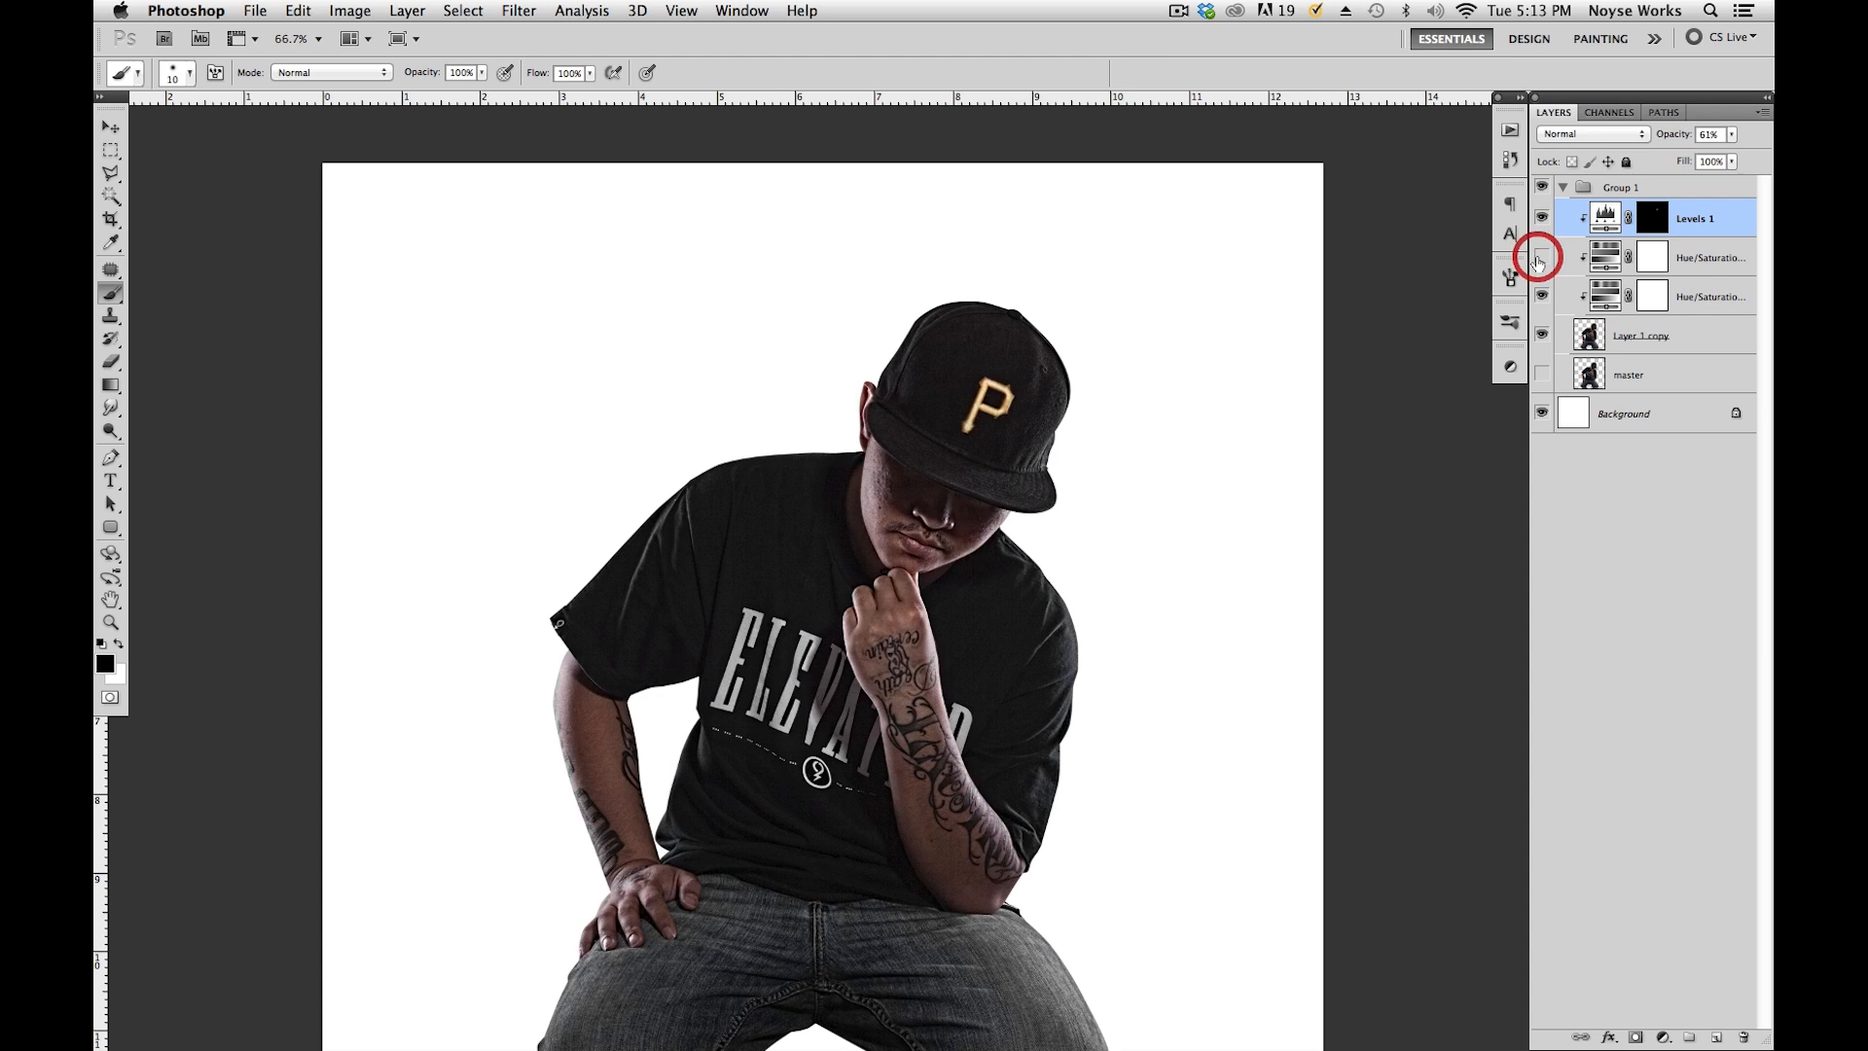
Delete the white layer mask from the upper Hue/Saturation adjustment layer and leave the layer visible.
{"action": "left_click", "coordinate": [1543, 259]}
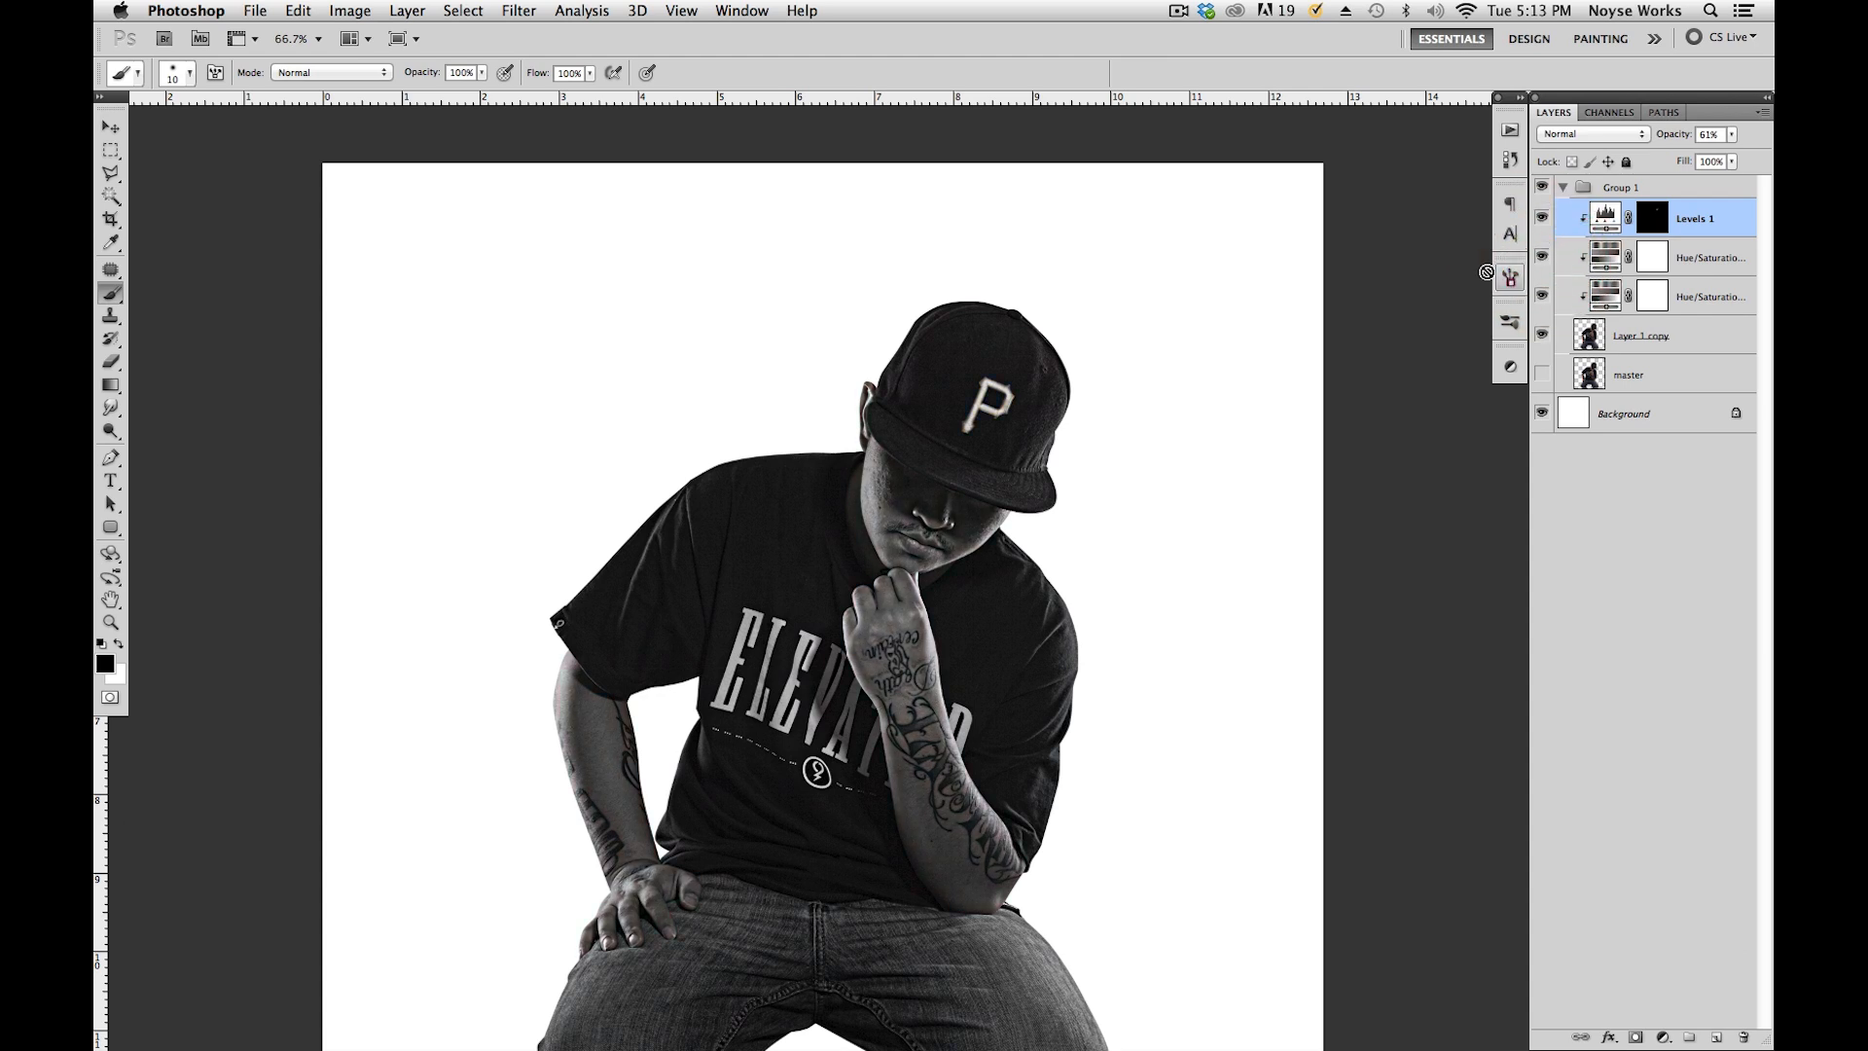
{"action": "key", "text": "x"}
{"action": "left_click", "coordinate": [1654, 261]}
{"action": "left_click", "coordinate": [1543, 257]}
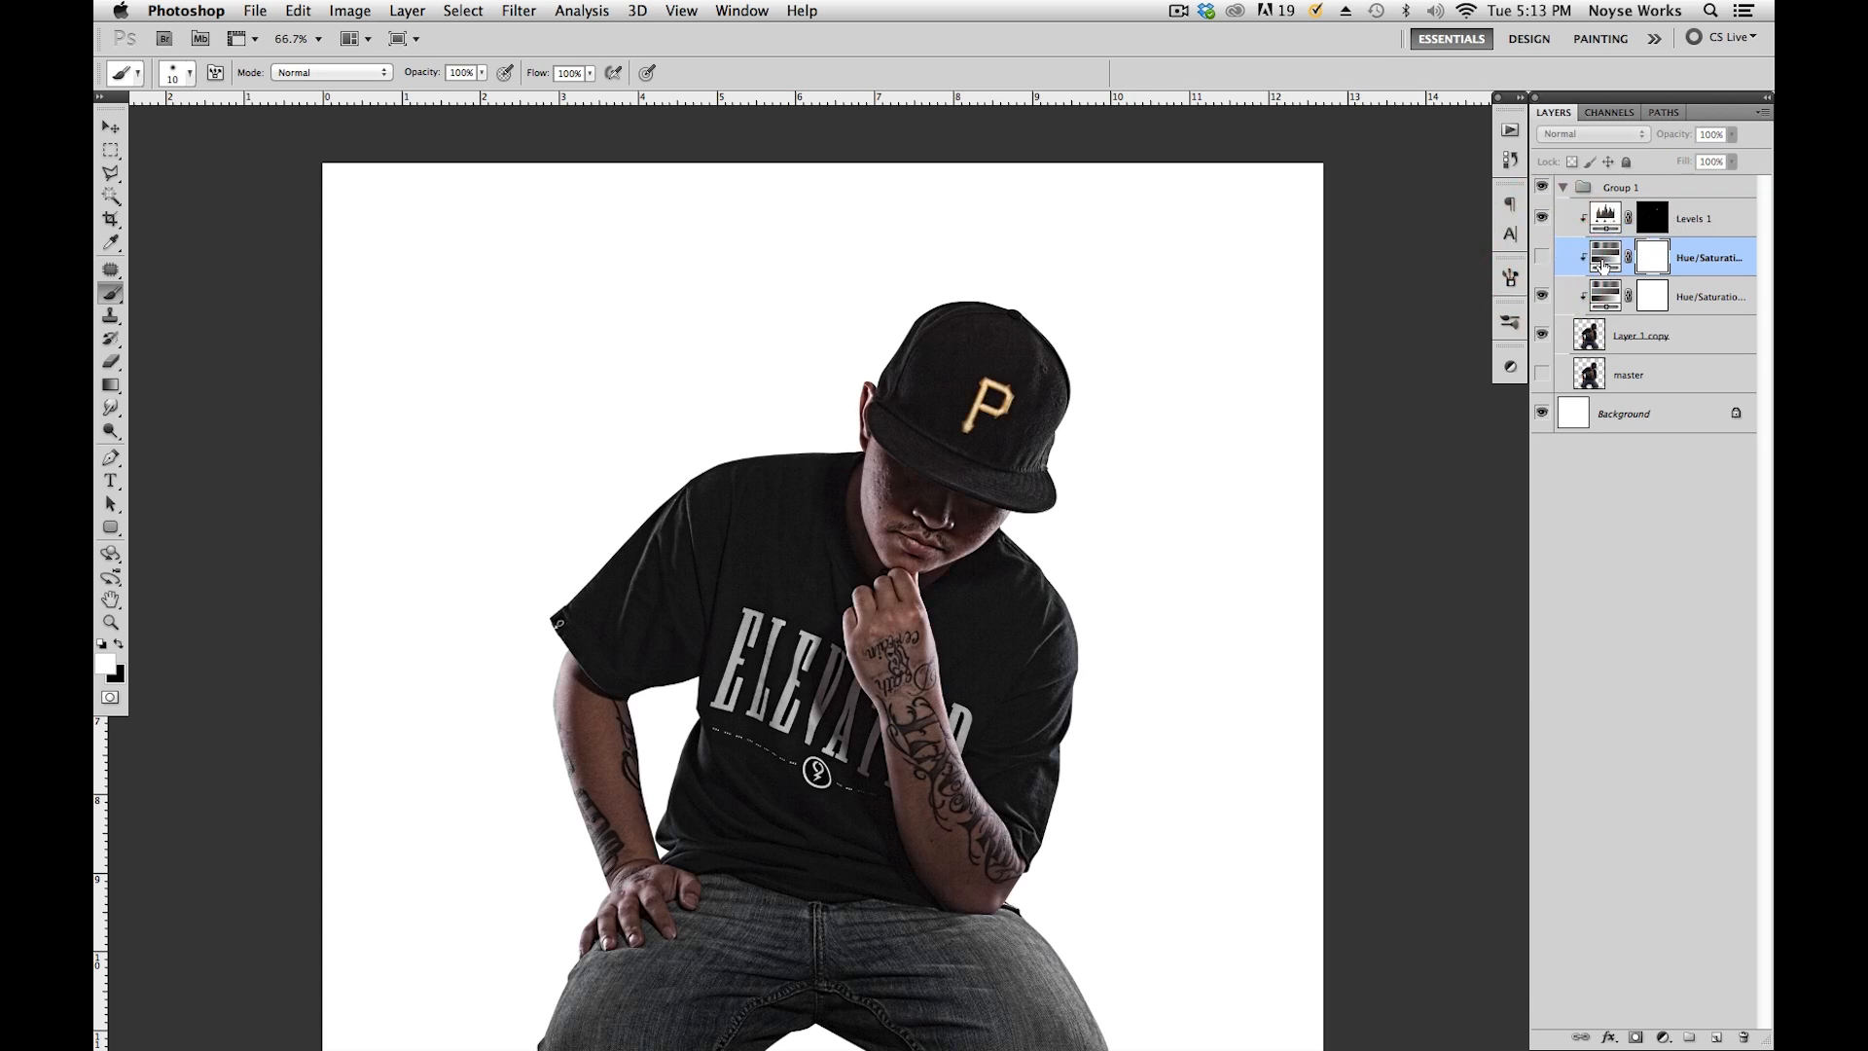
{"action": "left_click", "coordinate": [1652, 257], "text": "ctrl"}
{"action": "left_click", "coordinate": [1625, 299]}
{"action": "left_click", "coordinate": [1543, 256]}
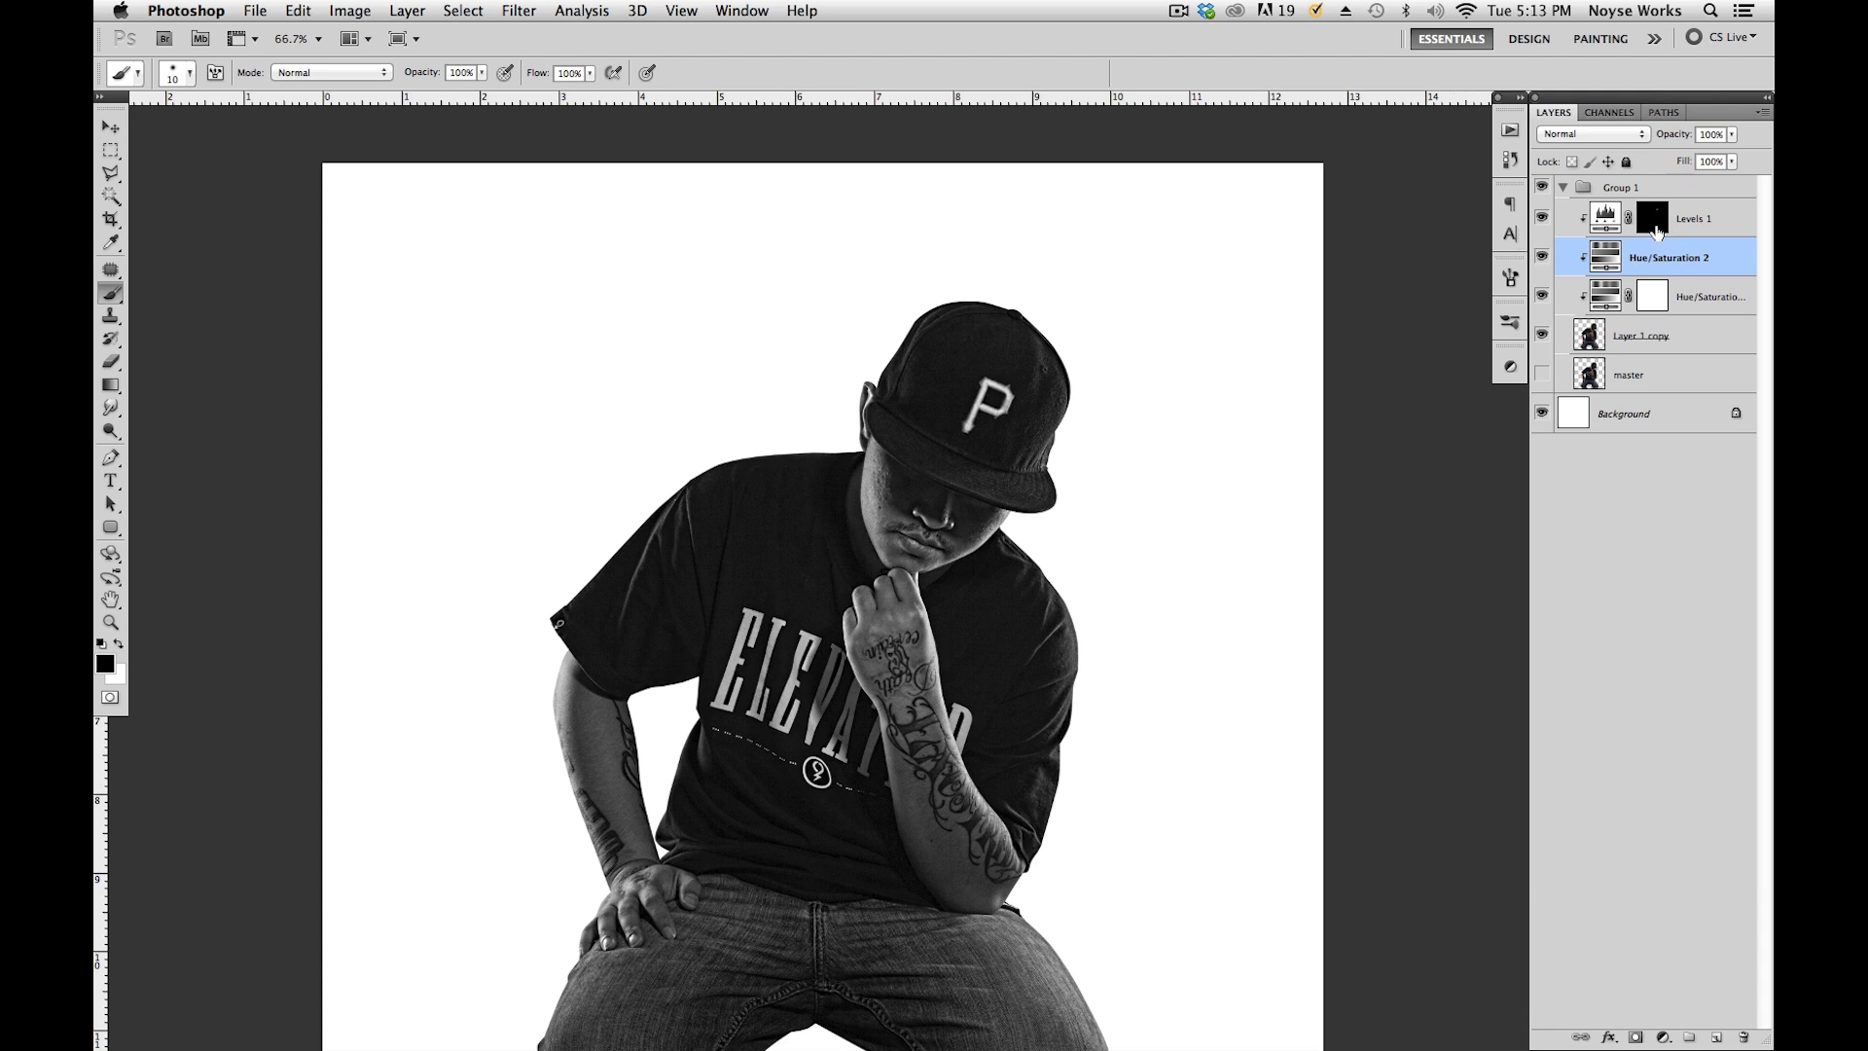
Load the Levels 1 mask as a selection and add it as a layer mask on the Hue/Saturation 2 layer.
{"action": "left_click", "coordinate": [1710, 218]}
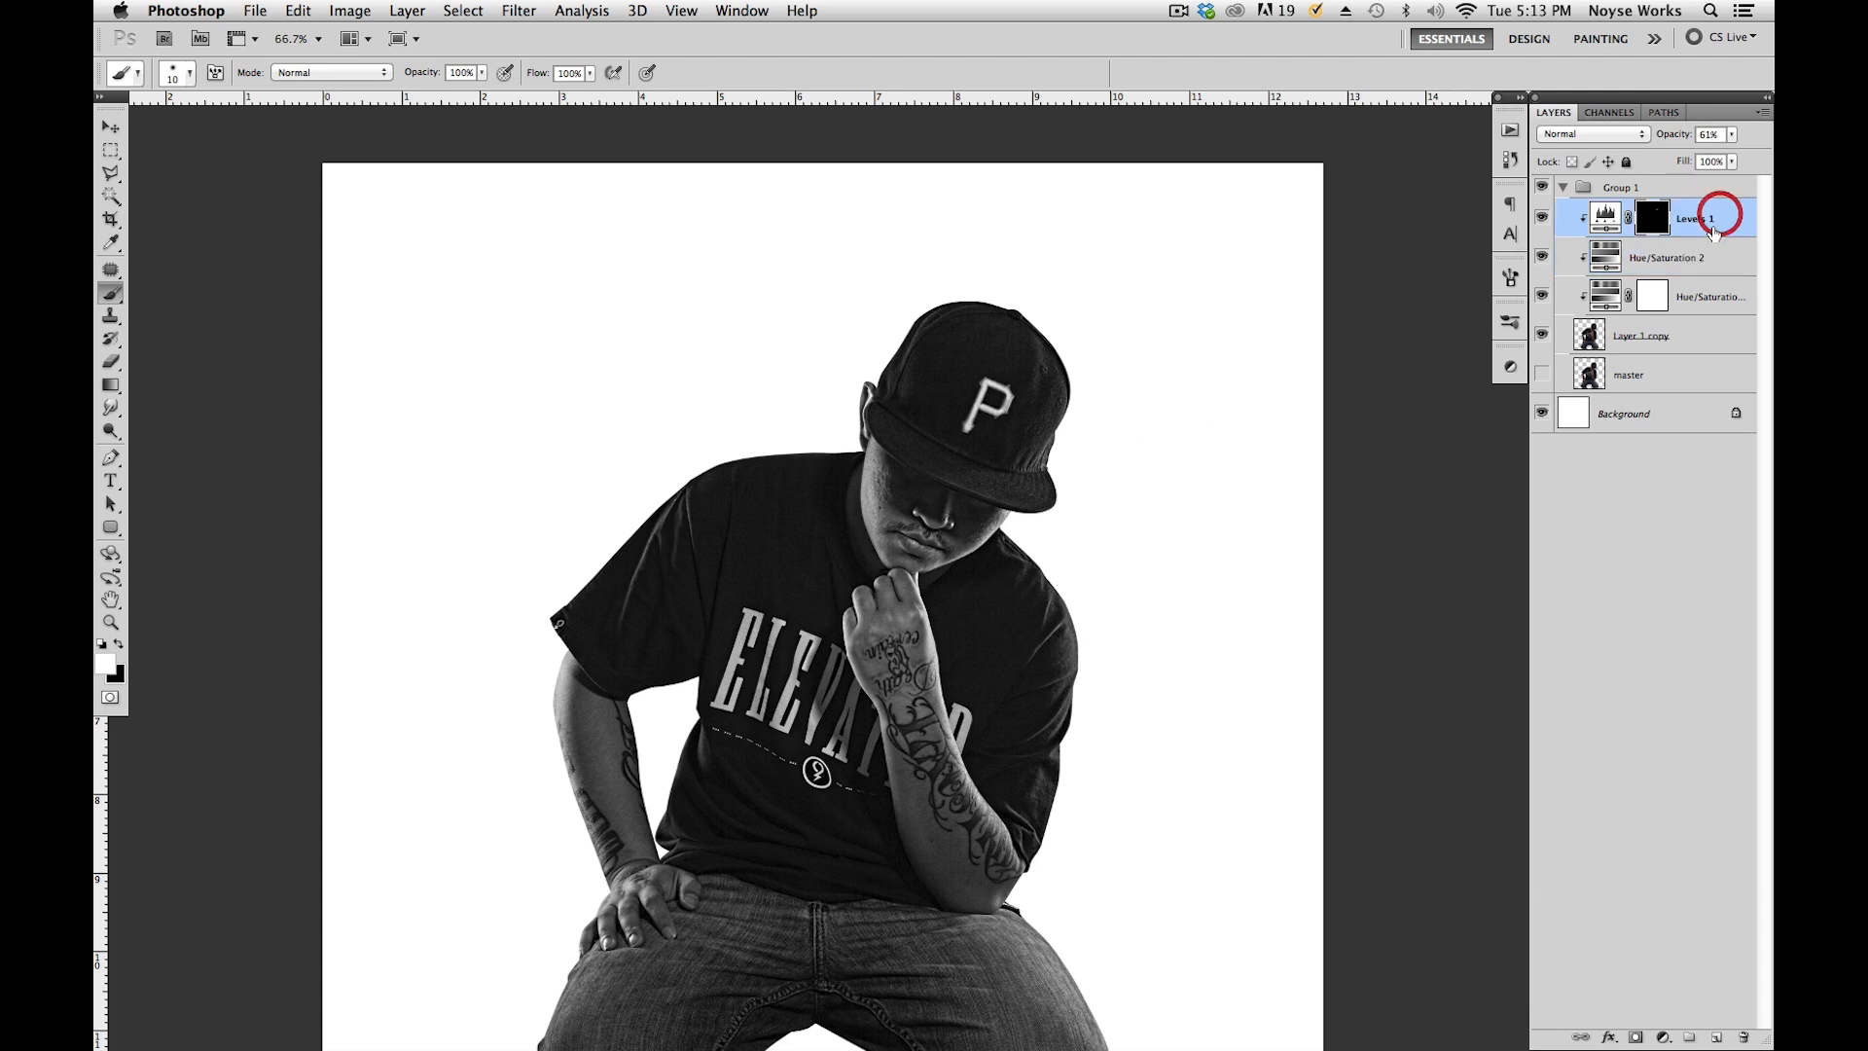
{"action": "left_click", "coordinate": [1651, 220], "text": "super"}
{"action": "left_click", "coordinate": [1691, 259]}
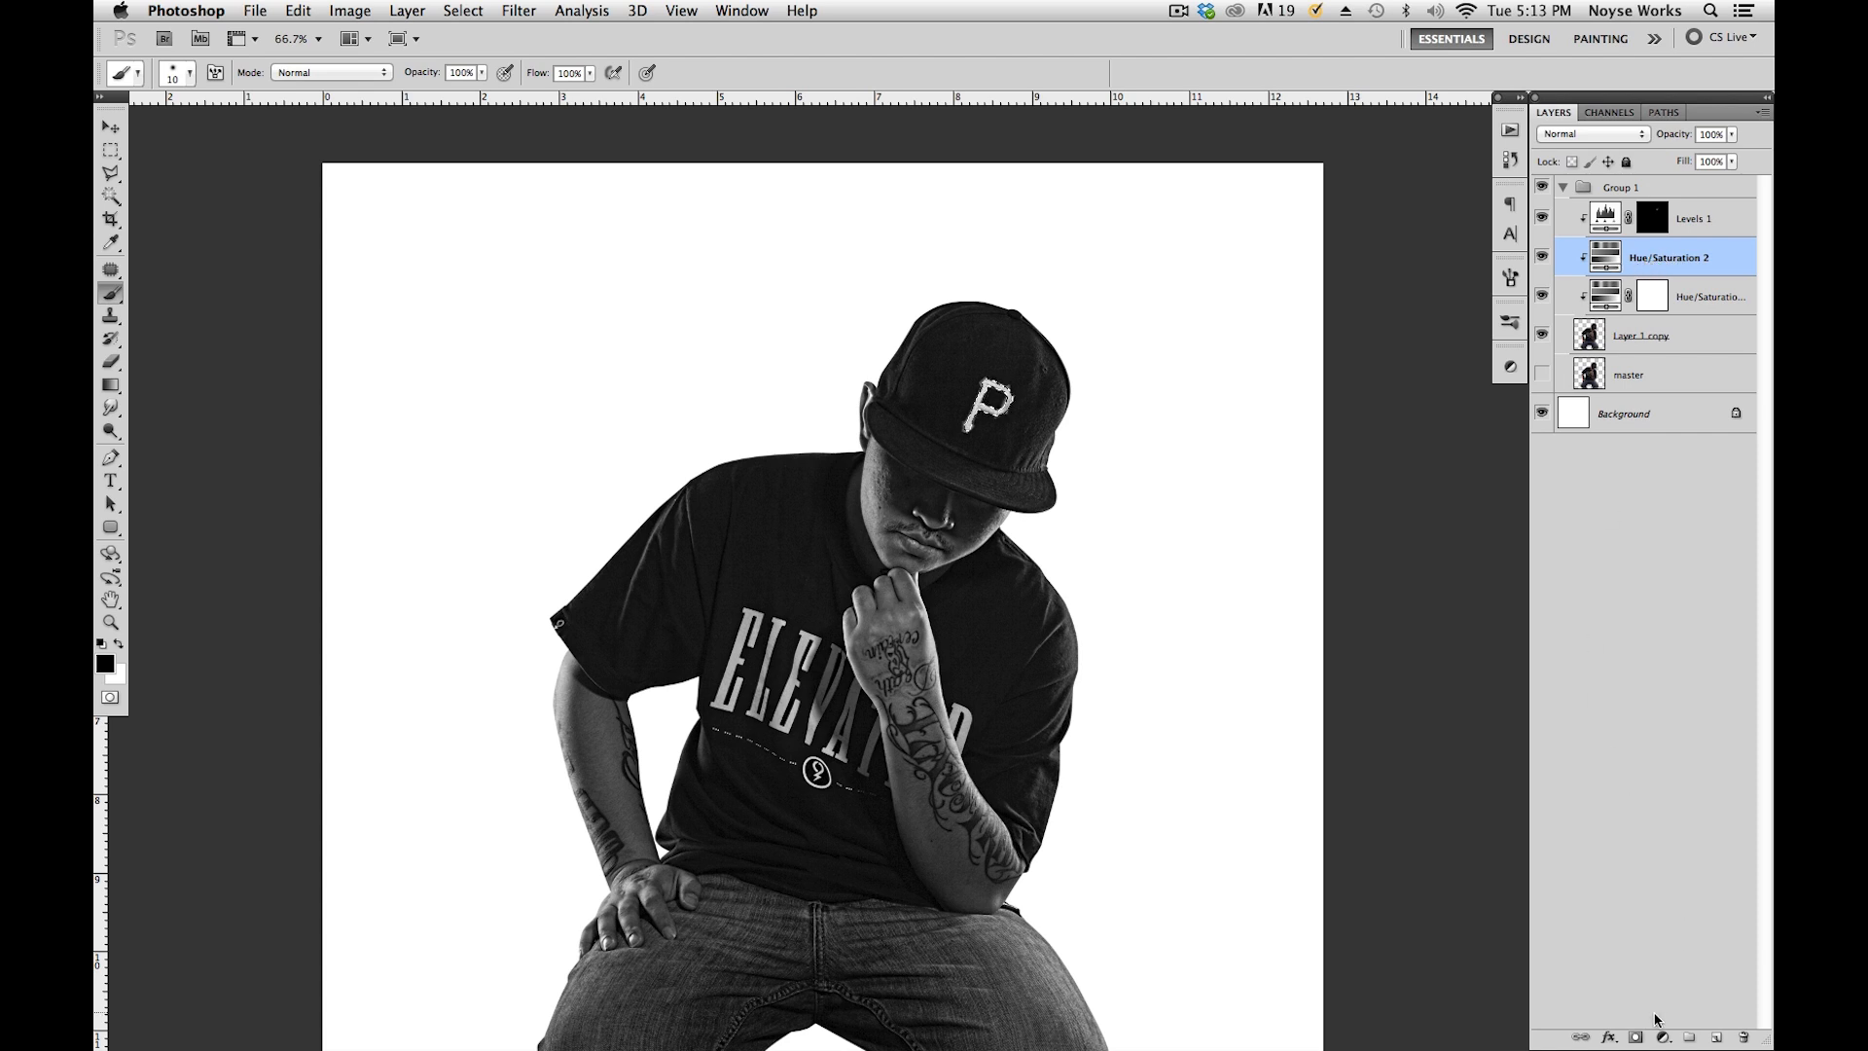
{"action": "left_click", "coordinate": [1637, 1037]}
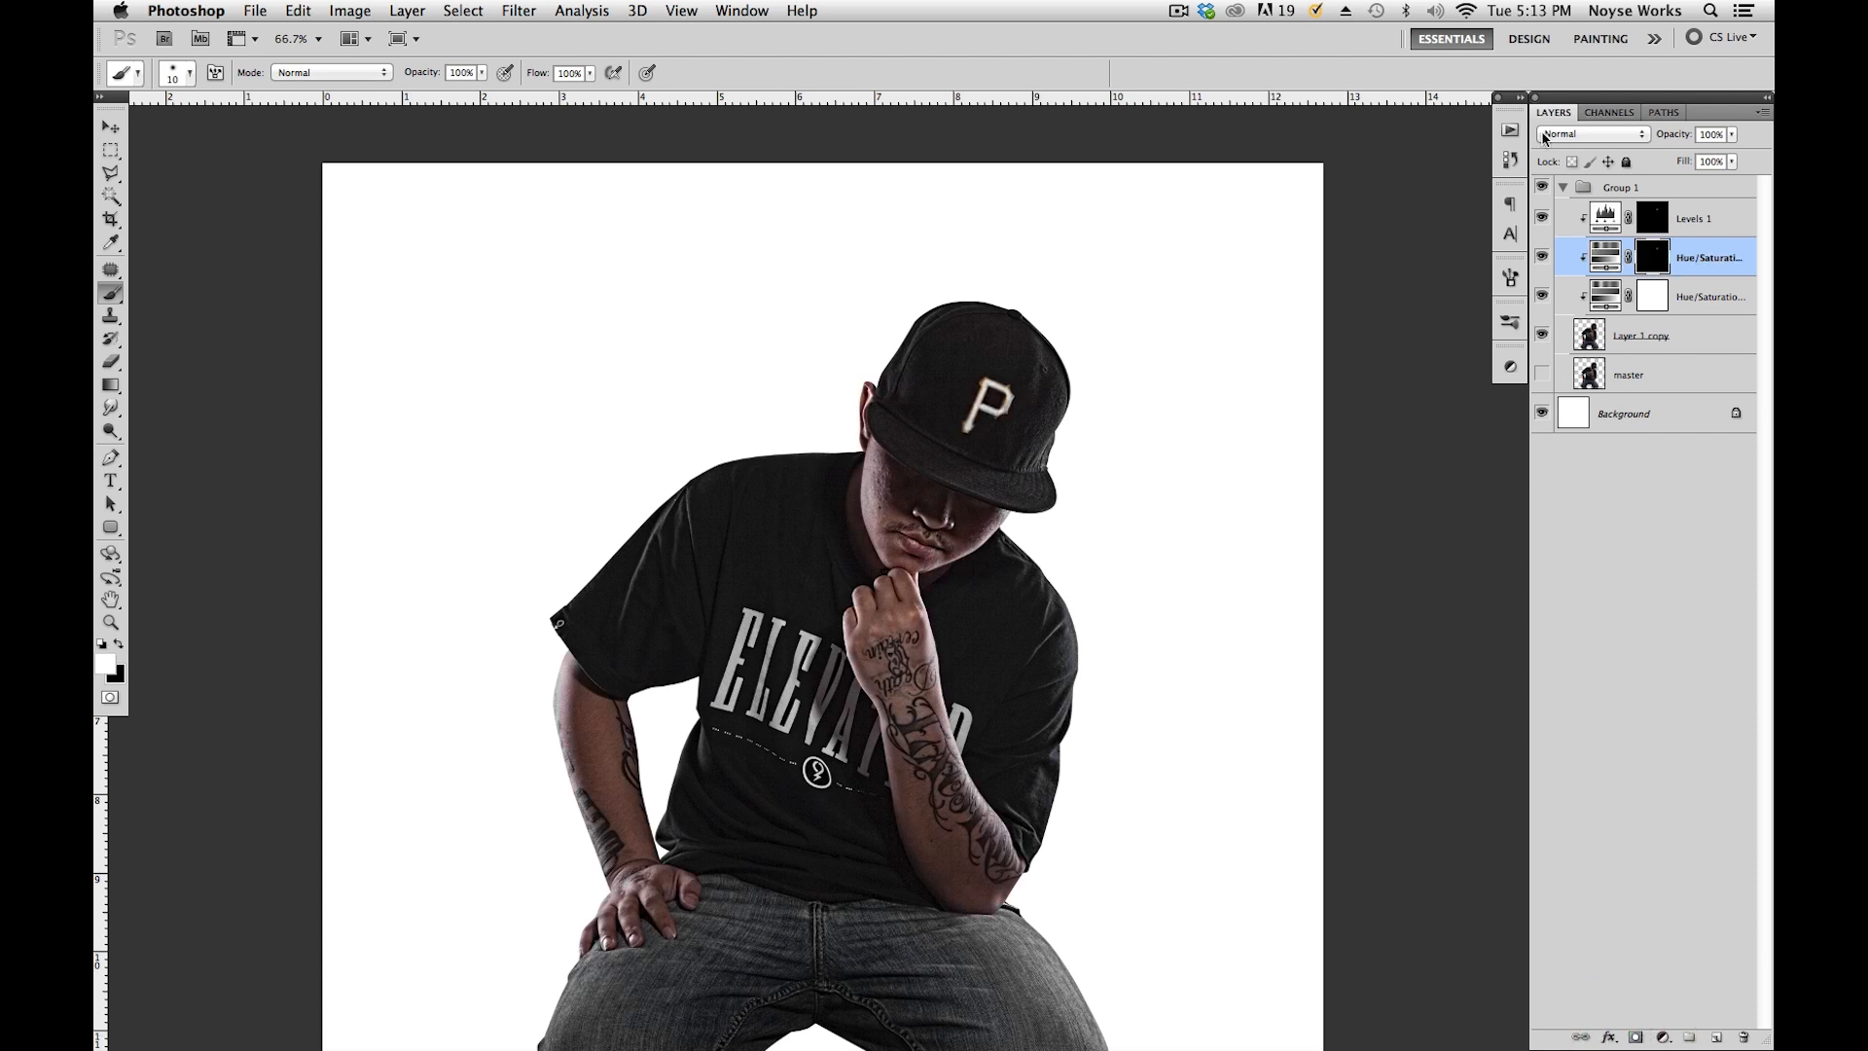
Paint white on the Hue/Saturation 2 mask around the cap's P logo to desaturate its gold outline.
{"action": "key", "text": "super"}
{"action": "key", "text": "super+equal"}
{"action": "key", "text": "super+equal"}
{"action": "key", "text": "super+equal"}
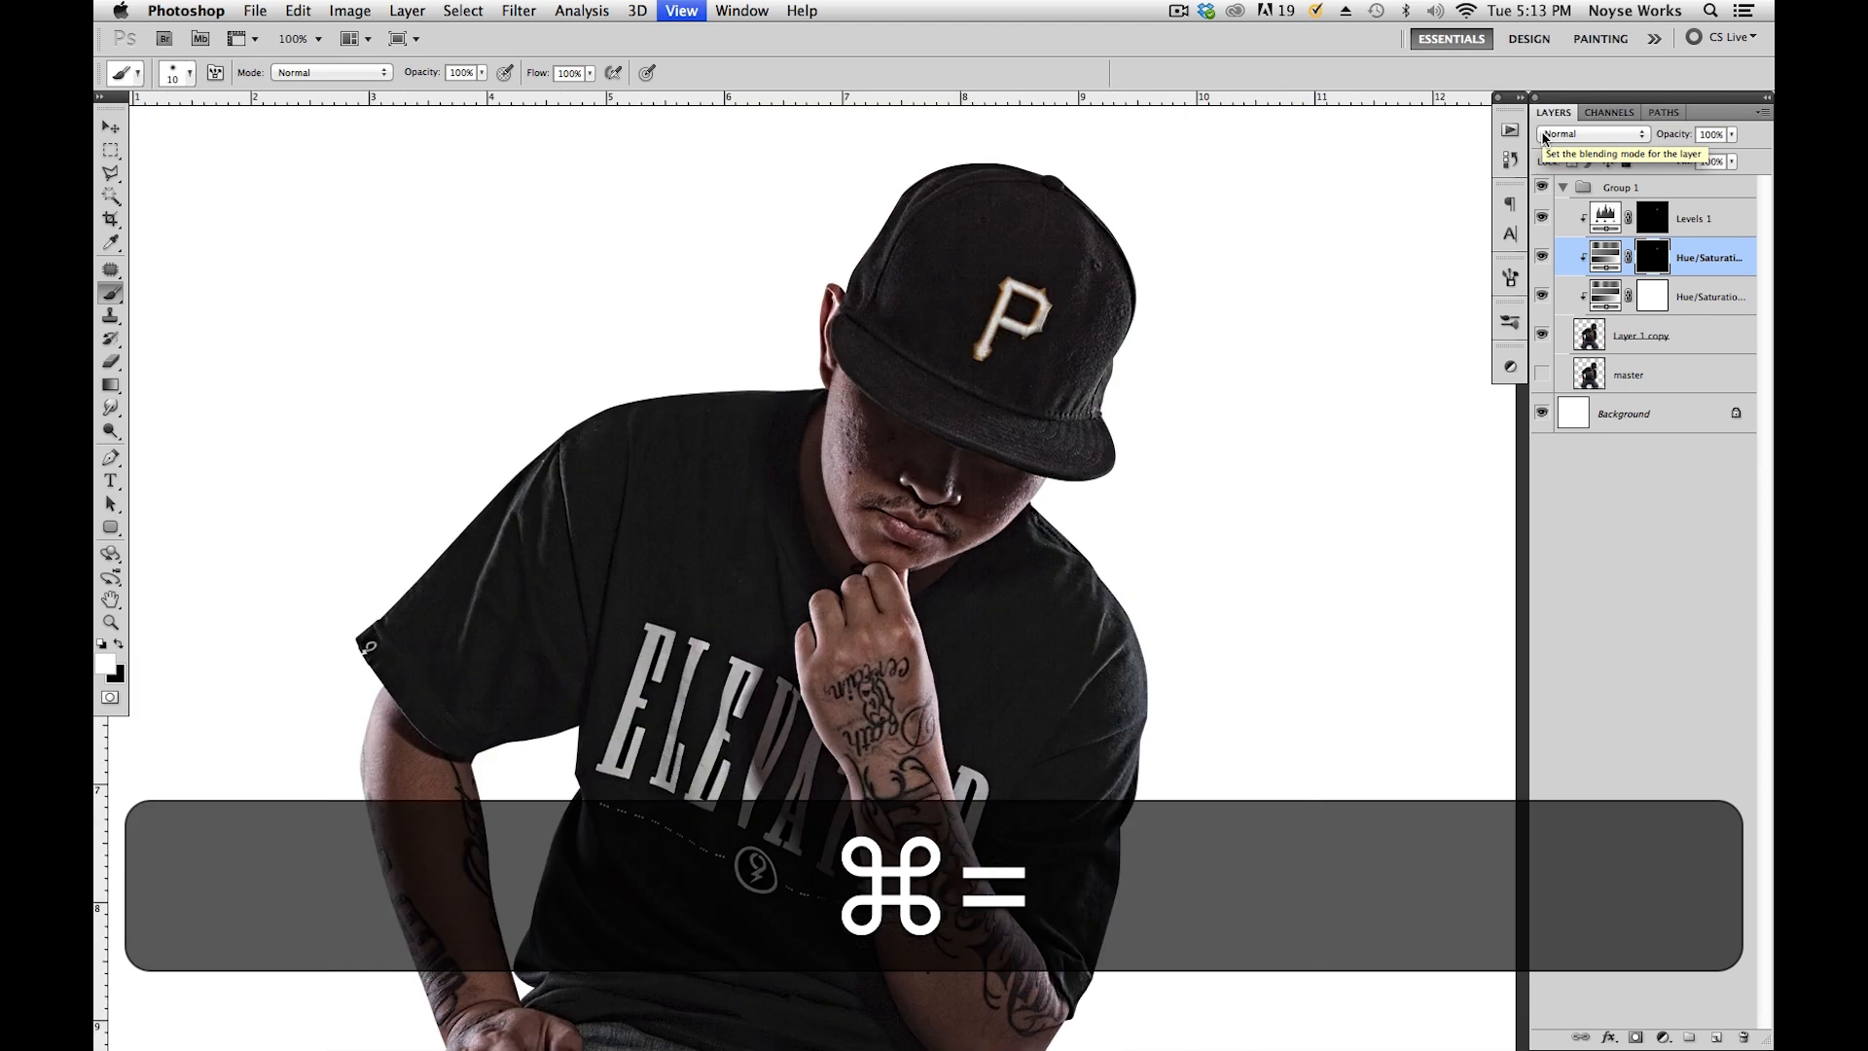
{"action": "key", "text": "super+space"}
{"action": "mouse_move", "coordinate": [1118, 619]}
{"action": "left_mouse_down"}
{"action": "mouse_move", "coordinate": [1291, 505]}
{"action": "mouse_move", "coordinate": [1355, 509]}
{"action": "left_mouse_up"}
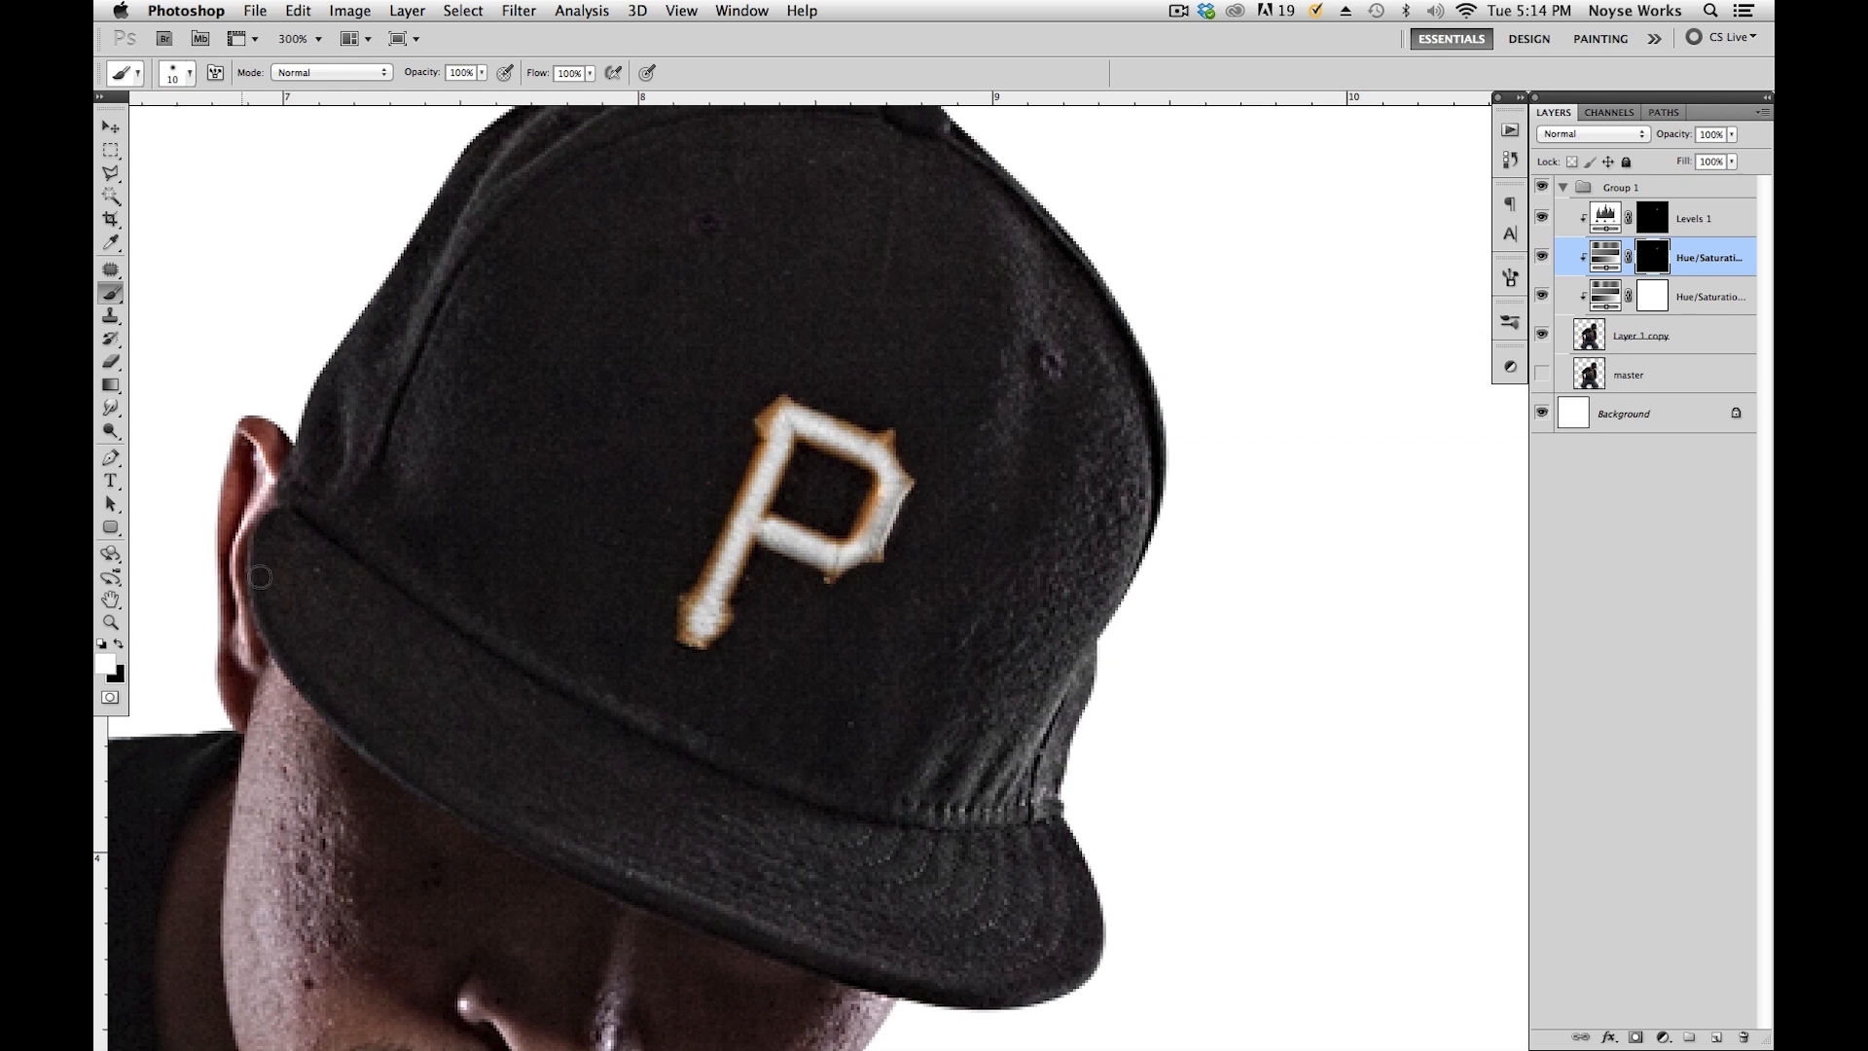
{"action": "mouse_move", "coordinate": [755, 481]}
{"action": "left_mouse_down"}
{"action": "mouse_move", "coordinate": [777, 405]}
{"action": "mouse_move", "coordinate": [886, 433]}
{"action": "mouse_move", "coordinate": [878, 551]}
{"action": "mouse_move", "coordinate": [835, 569]}
{"action": "mouse_move", "coordinate": [763, 545]}
{"action": "mouse_move", "coordinate": [719, 584]}
{"action": "mouse_move", "coordinate": [717, 629]}
{"action": "mouse_move", "coordinate": [677, 624]}
{"action": "mouse_move", "coordinate": [755, 471]}
{"action": "mouse_move", "coordinate": [766, 515]}
{"action": "mouse_move", "coordinate": [831, 527]}
{"action": "mouse_move", "coordinate": [867, 512]}
{"action": "mouse_move", "coordinate": [870, 476]}
{"action": "mouse_move", "coordinate": [815, 439]}
{"action": "left_mouse_up"}
{"action": "mouse_move", "coordinate": [910, 498]}
{"action": "left_mouse_down"}
{"action": "mouse_move", "coordinate": [784, 391]}
{"action": "mouse_move", "coordinate": [897, 482]}
{"action": "mouse_move", "coordinate": [844, 478]}
{"action": "mouse_move", "coordinate": [736, 528]}
{"action": "mouse_move", "coordinate": [717, 575]}
{"action": "left_mouse_up"}
{"action": "key", "text": "super+minus"}
{"action": "key", "text": "super+minus"}
{"action": "key", "text": "super+minus"}
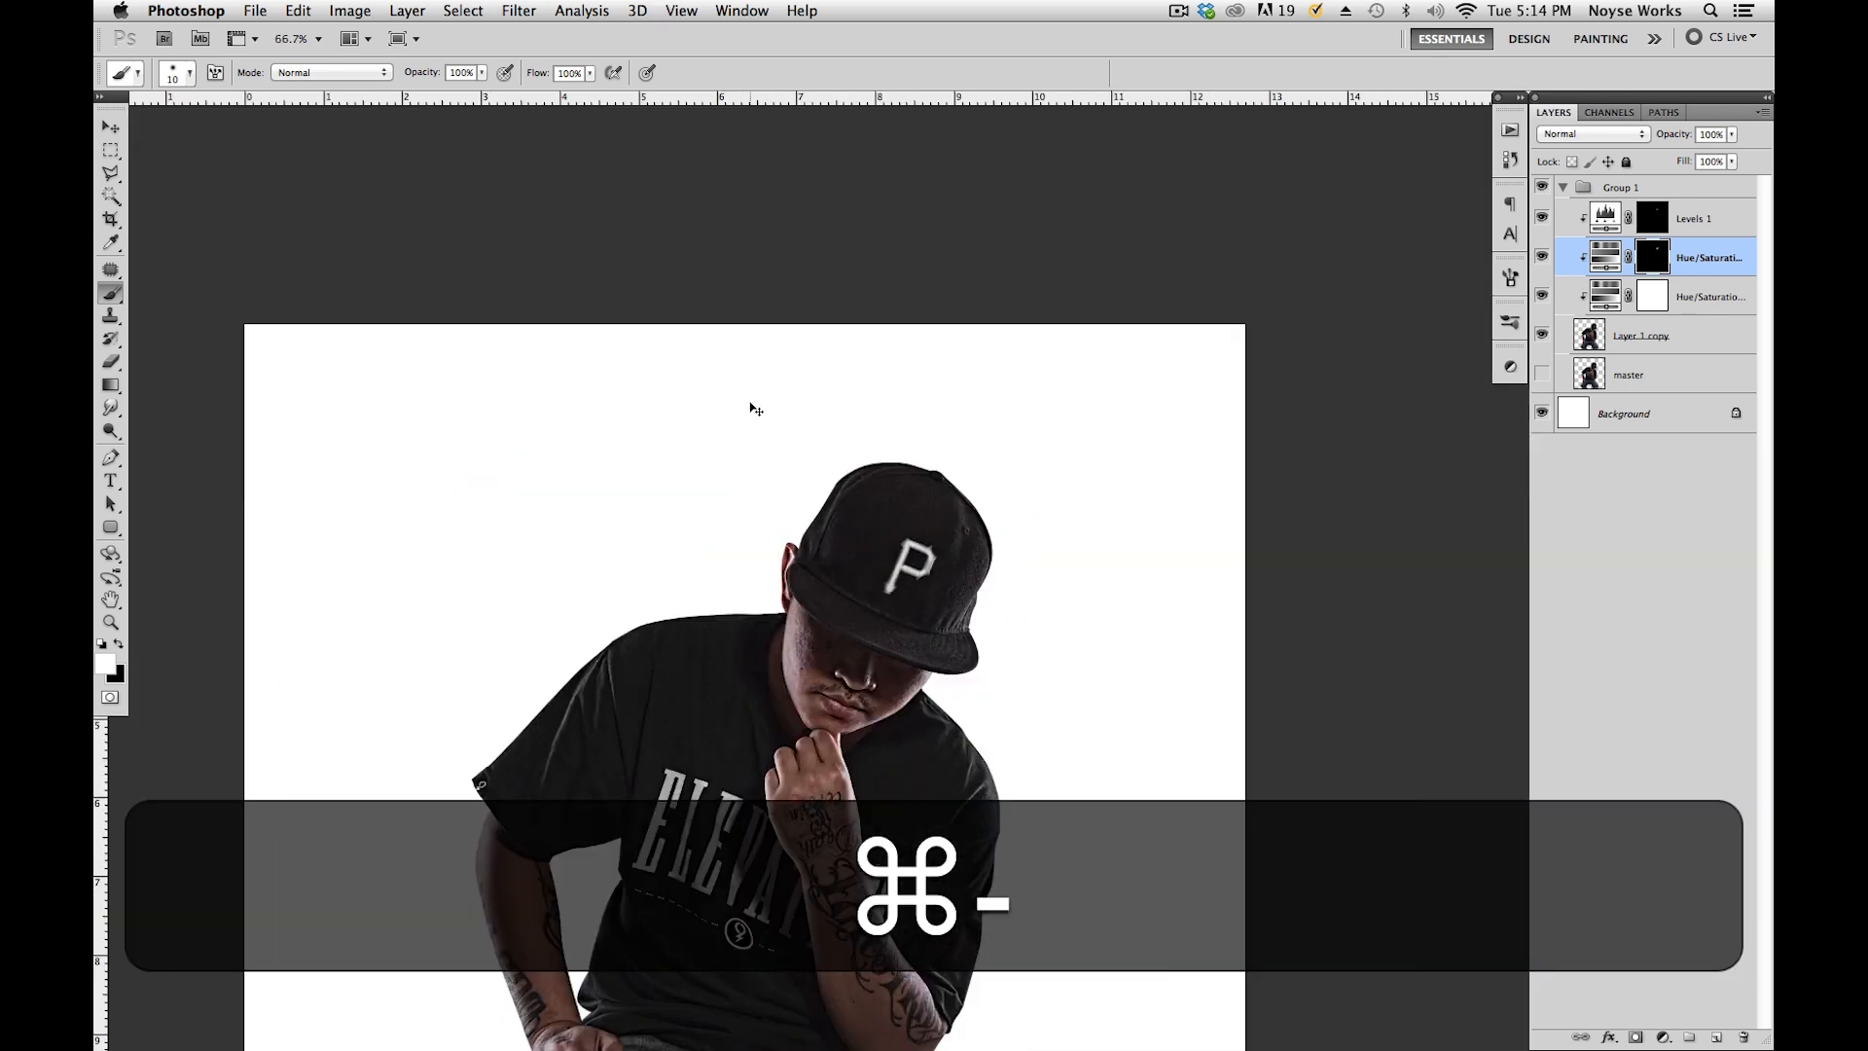
{"action": "key", "text": "super+minus"}
{"action": "key", "text": "super+equal"}
{"action": "key", "text": "super+minus"}
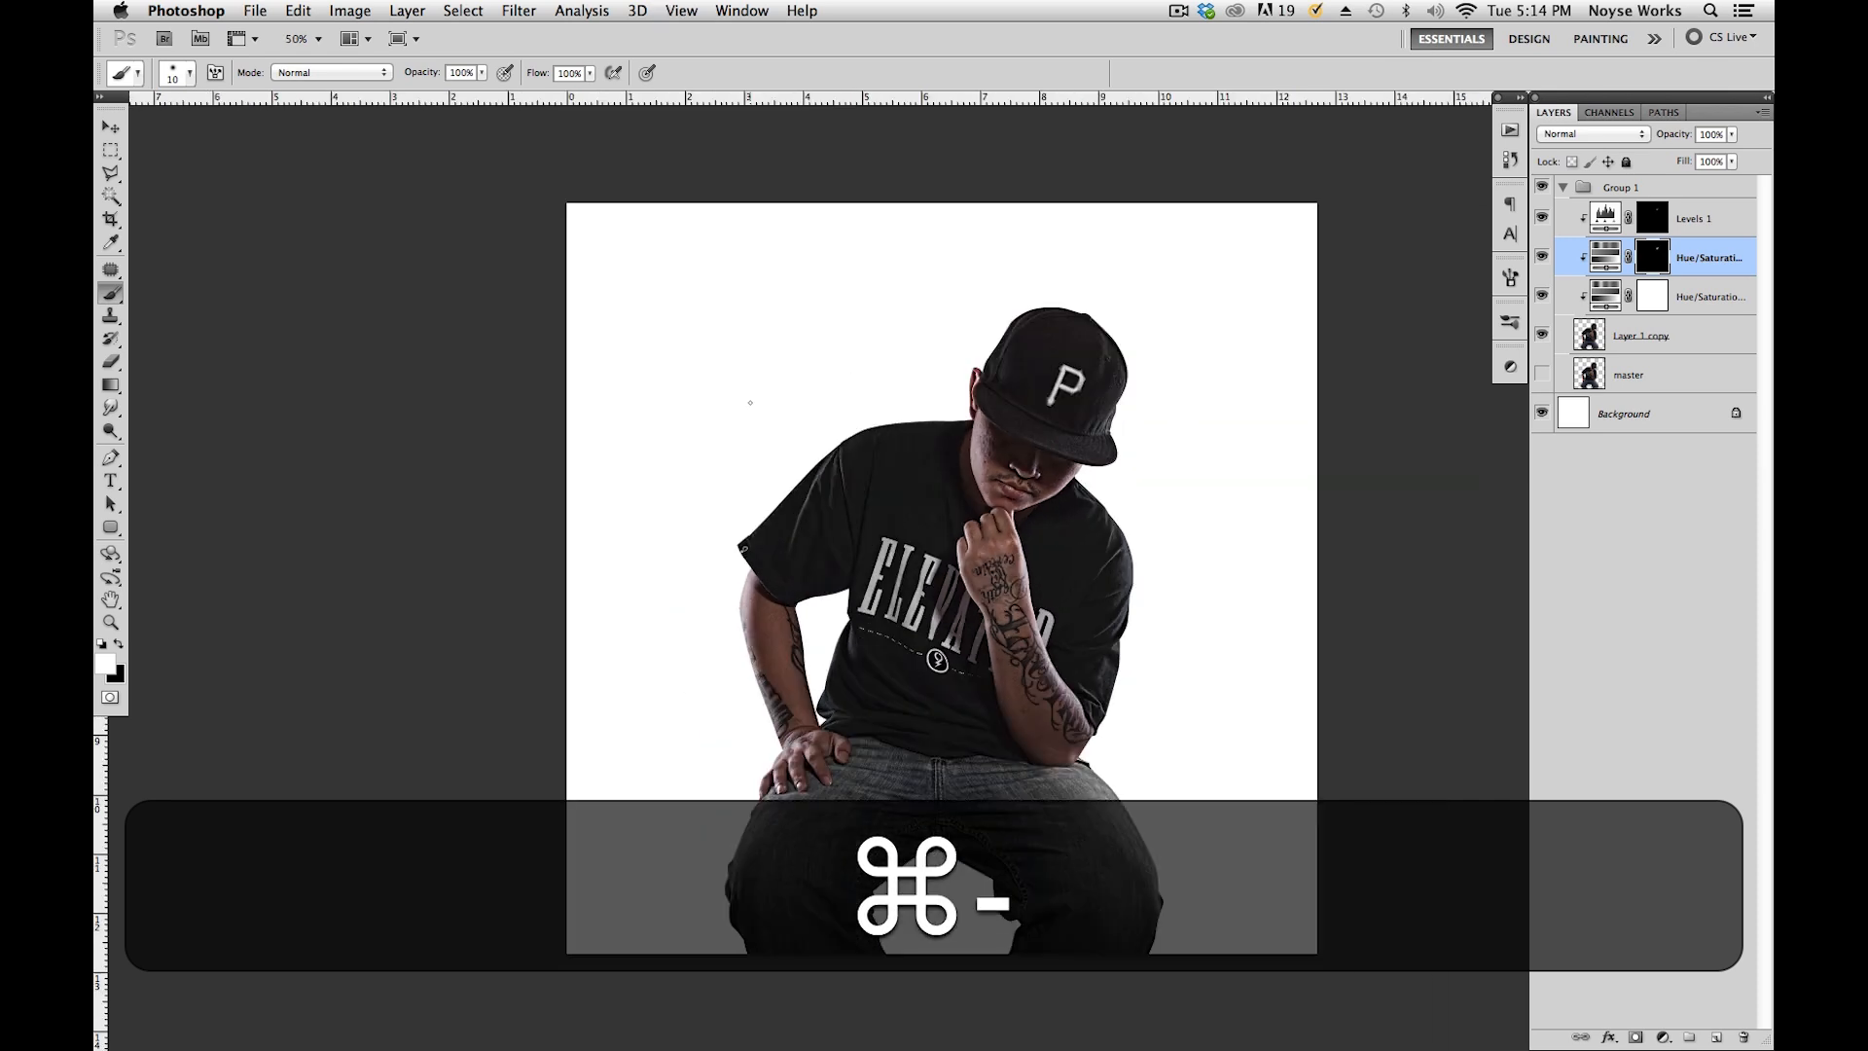
Compare the portrait with and without its three adjustment layers and save the cover document.
{"action": "left_click", "coordinate": [1541, 296]}
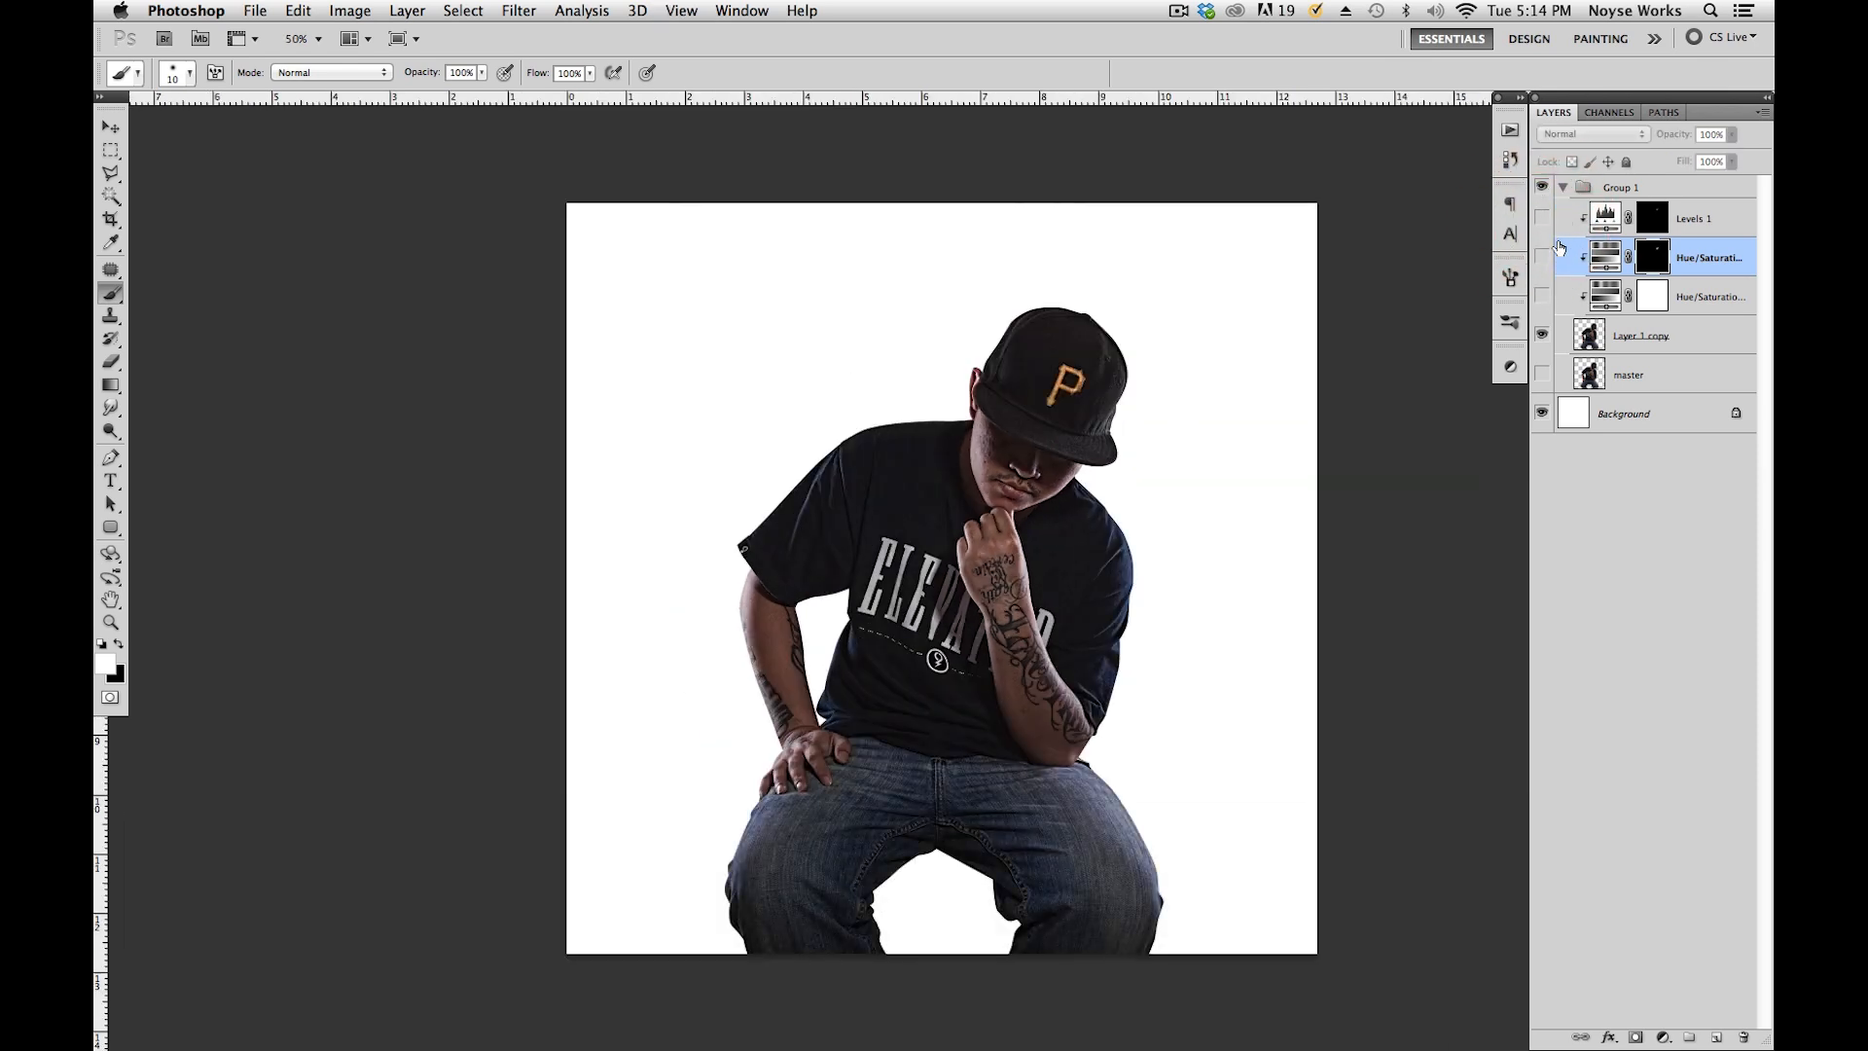
{"action": "left_click", "coordinate": [1541, 295]}
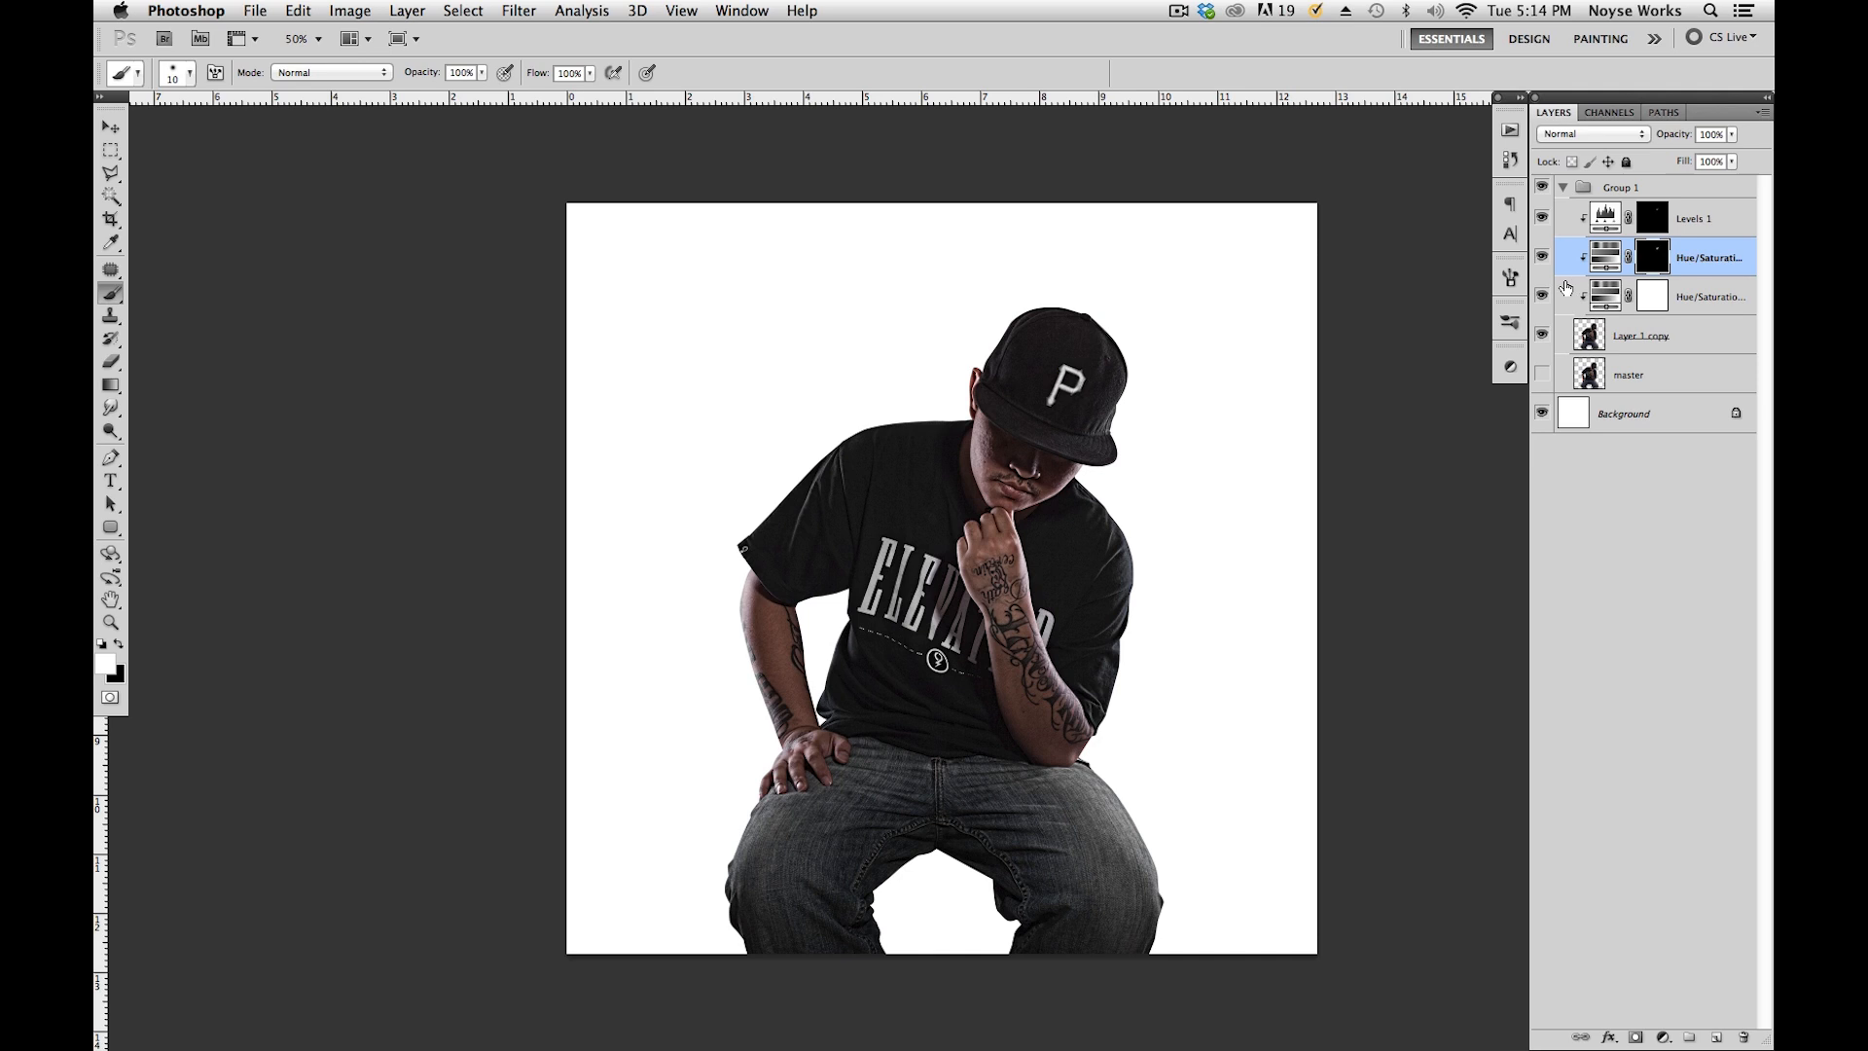
{"action": "key", "text": "super+s"}
{"action": "key", "text": "v"}
{"action": "key", "text": "space"}
{"action": "left_click_drag", "start_coordinate": [1146, 621], "coordinate": [1117, 588]}
{"action": "key", "text": "super+s"}
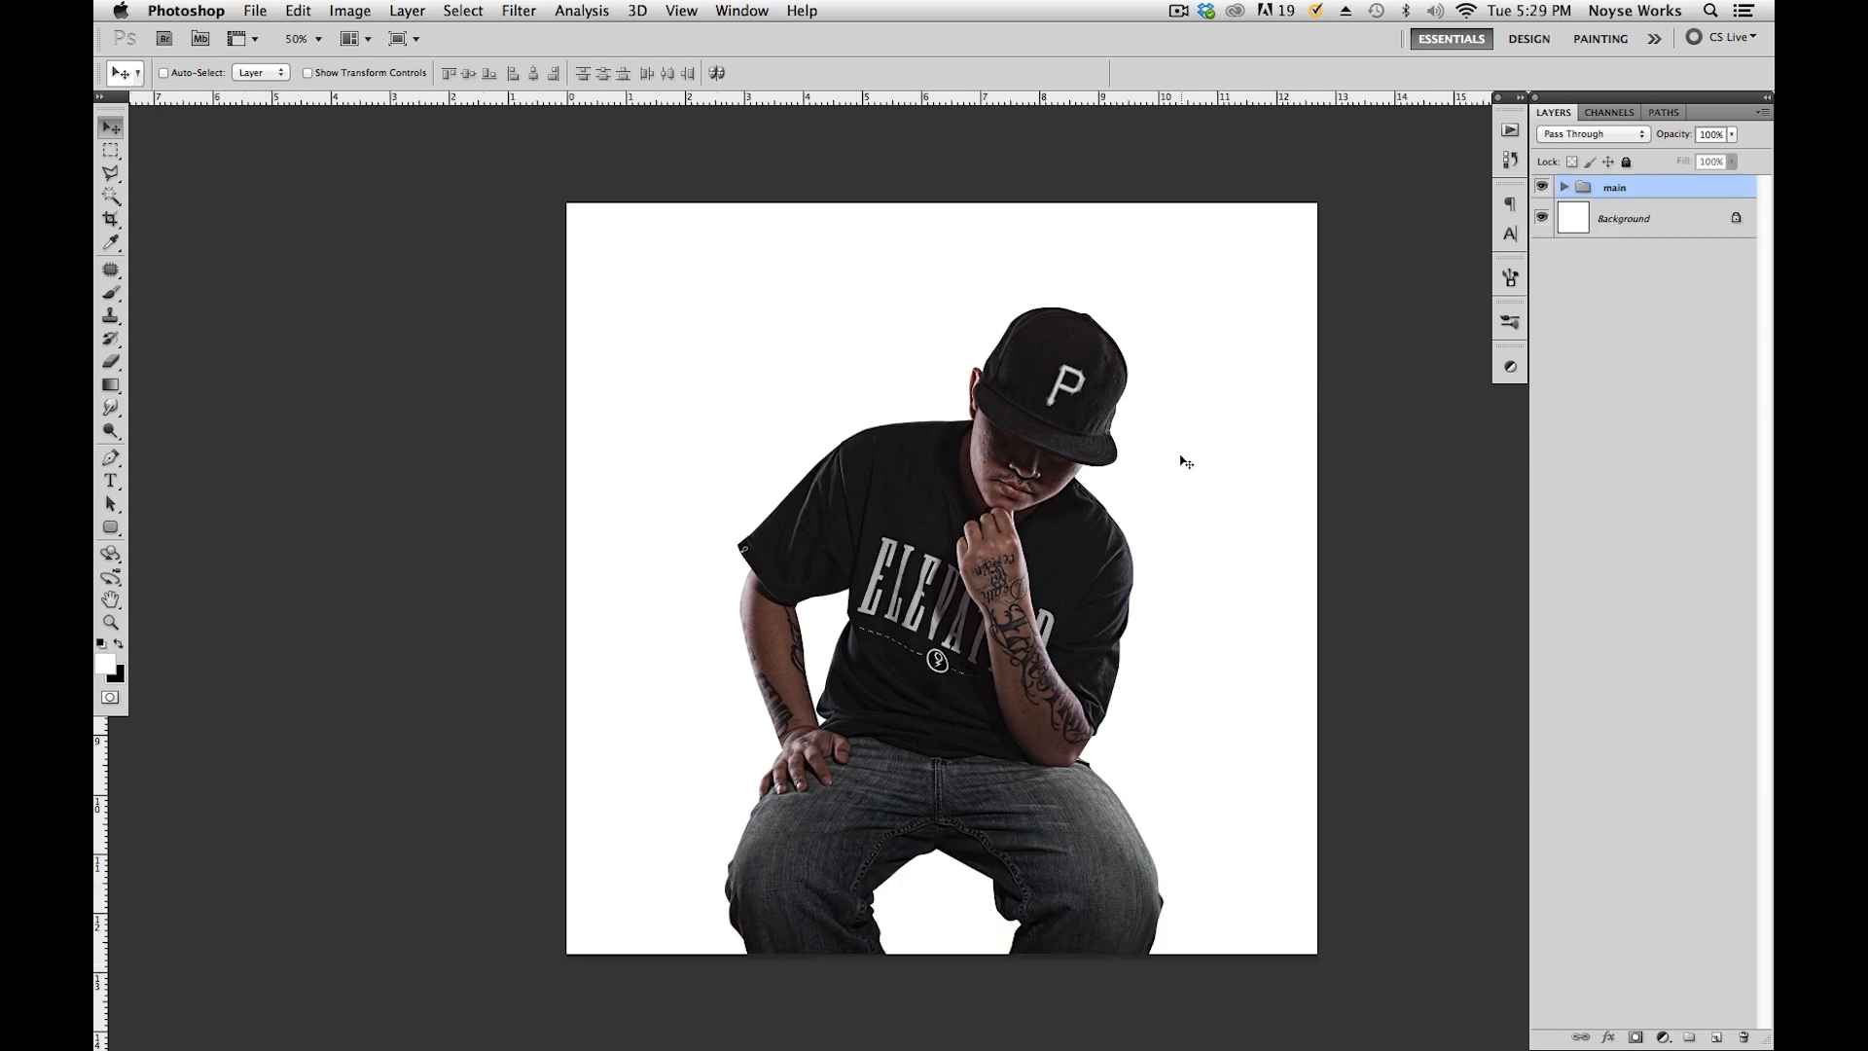
Switch to Adobe Bridge and open the ledge.png and city.jpg images in Photoshop.
{"action": "key", "text": "super+Tab"}
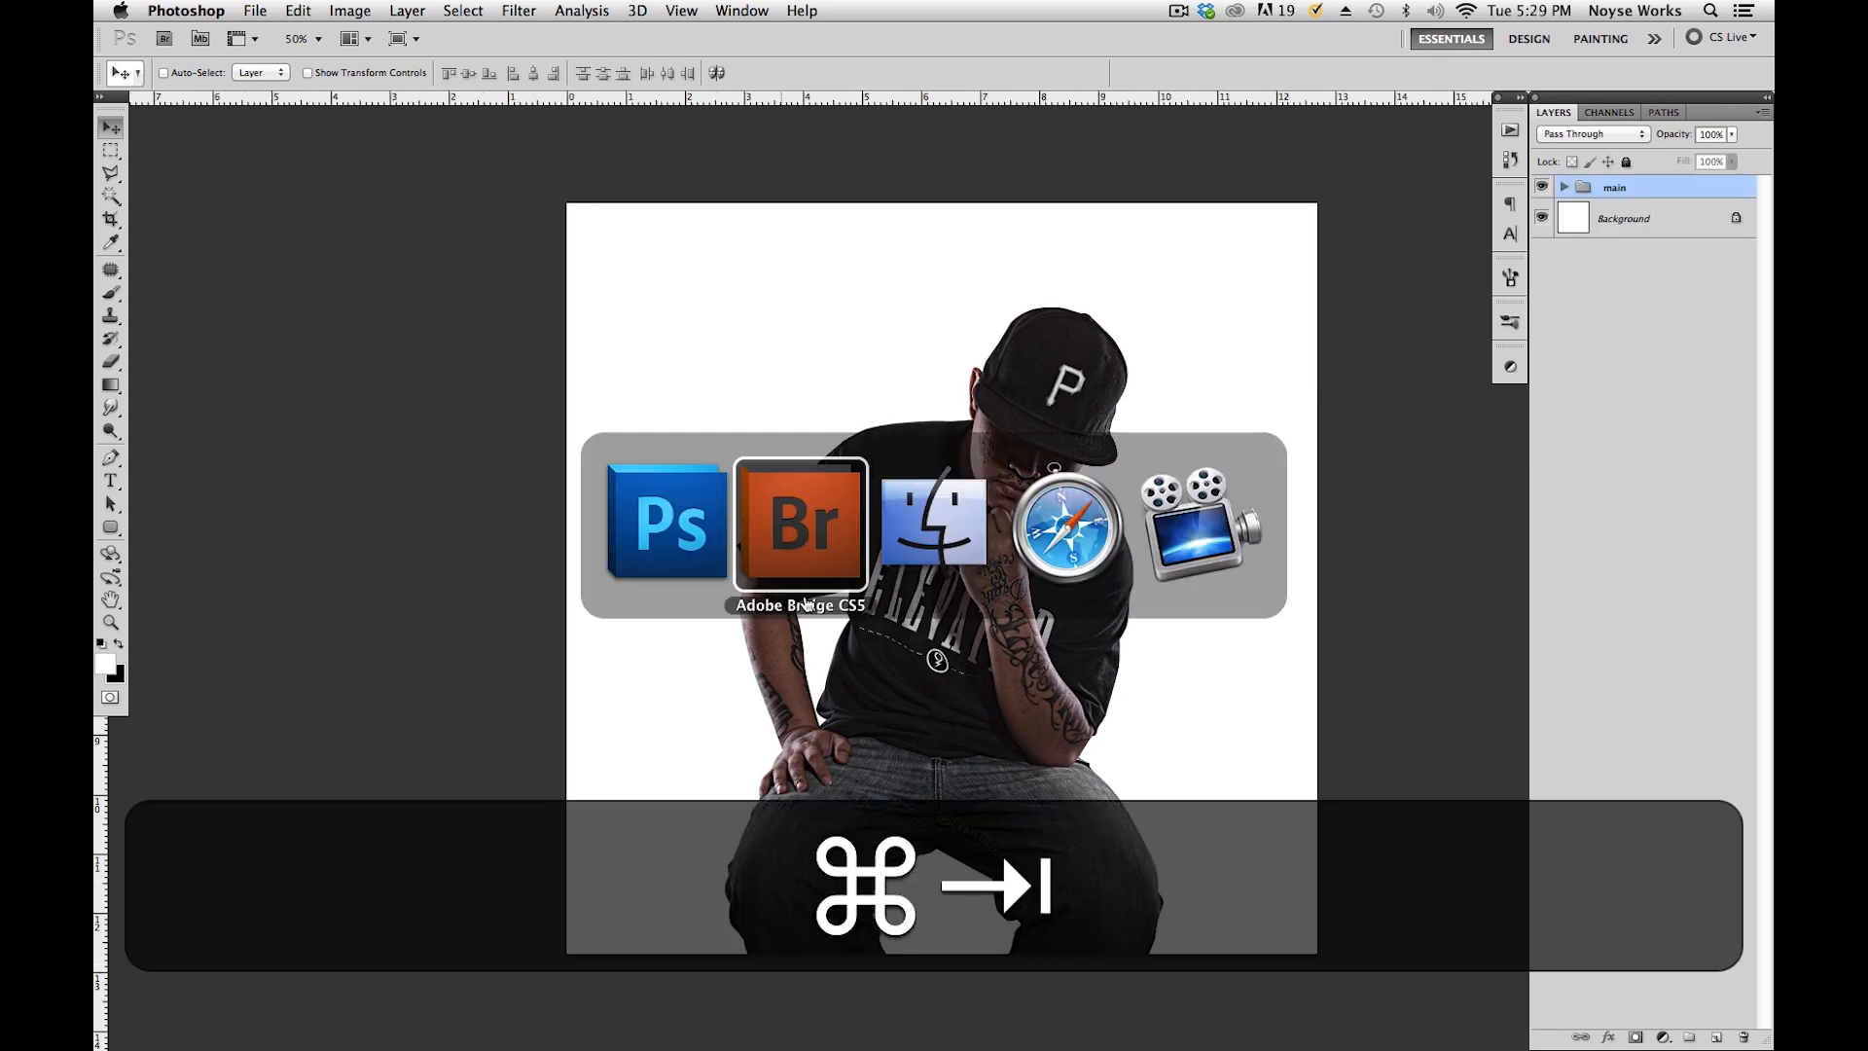
{"action": "left_click_drag", "start_coordinate": [571, 329], "coordinate": [667, 1012]}
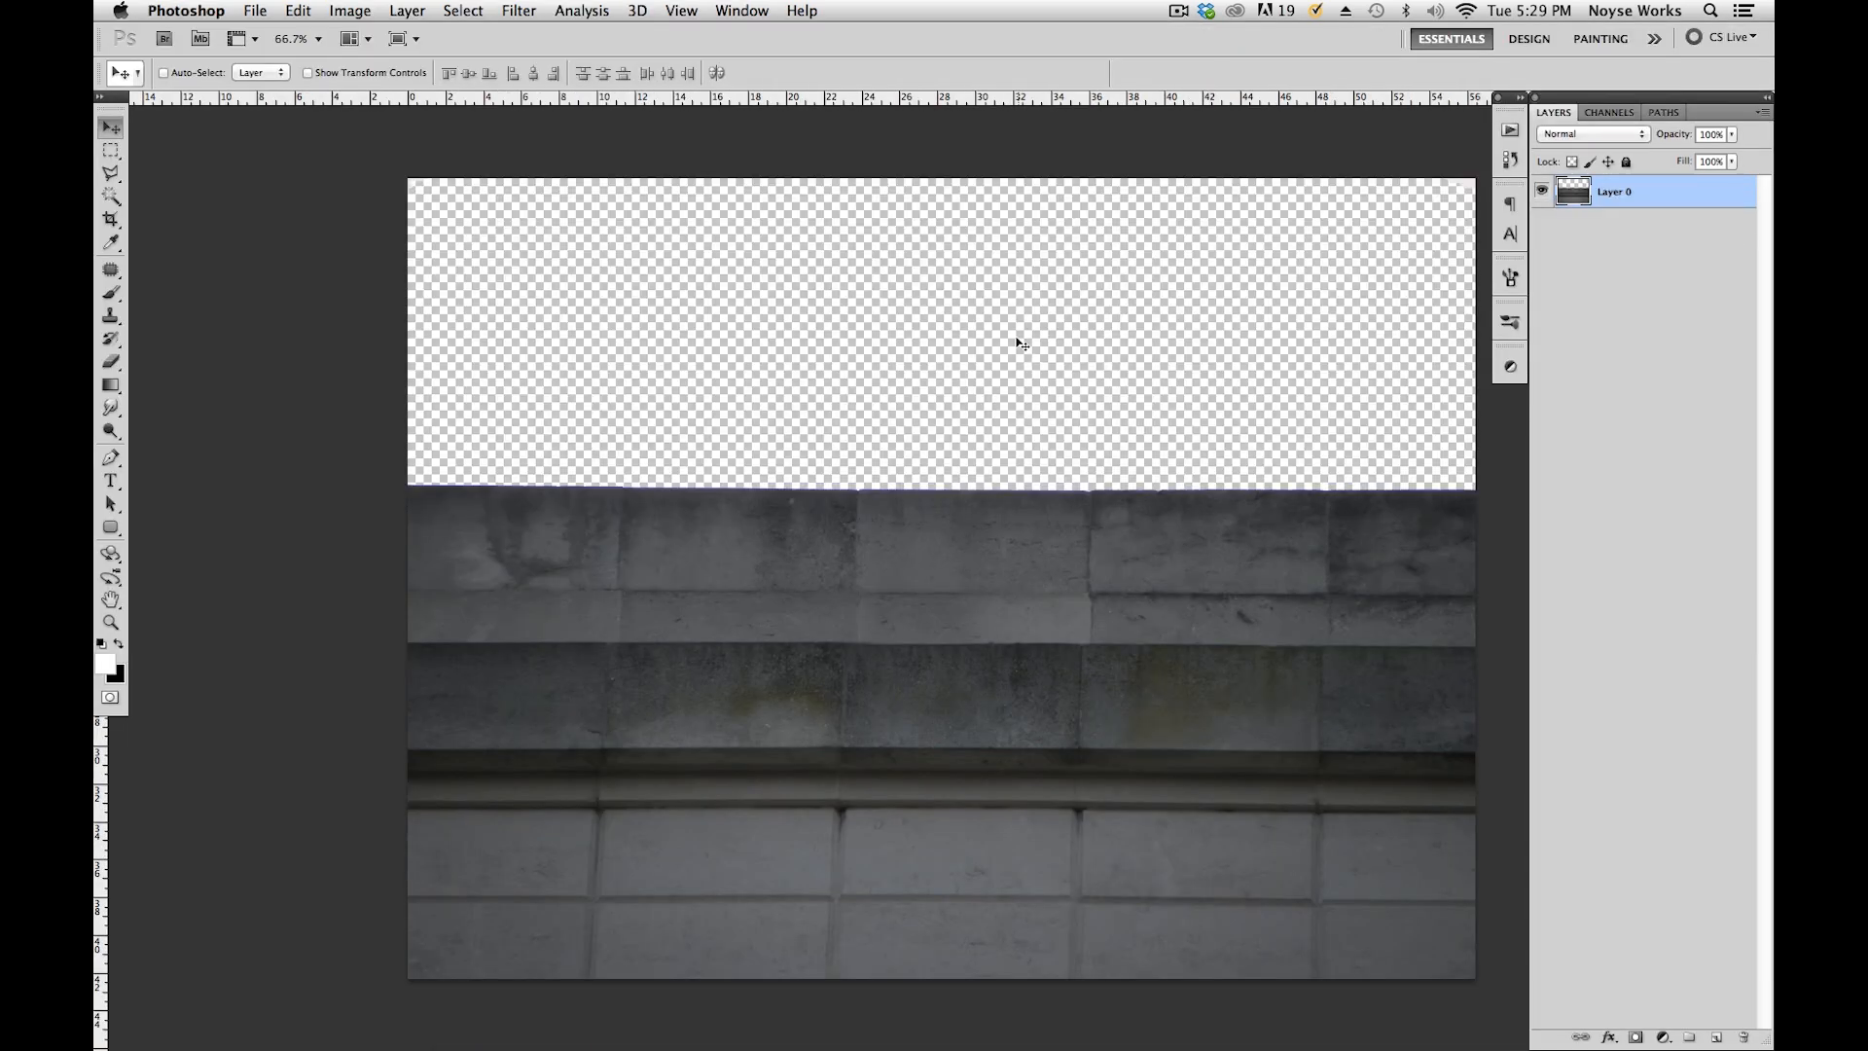
Duplicate the ledge layer into cover.psd as Layer 1 and close ledge.png.
{"action": "right_click", "coordinate": [1626, 190]}
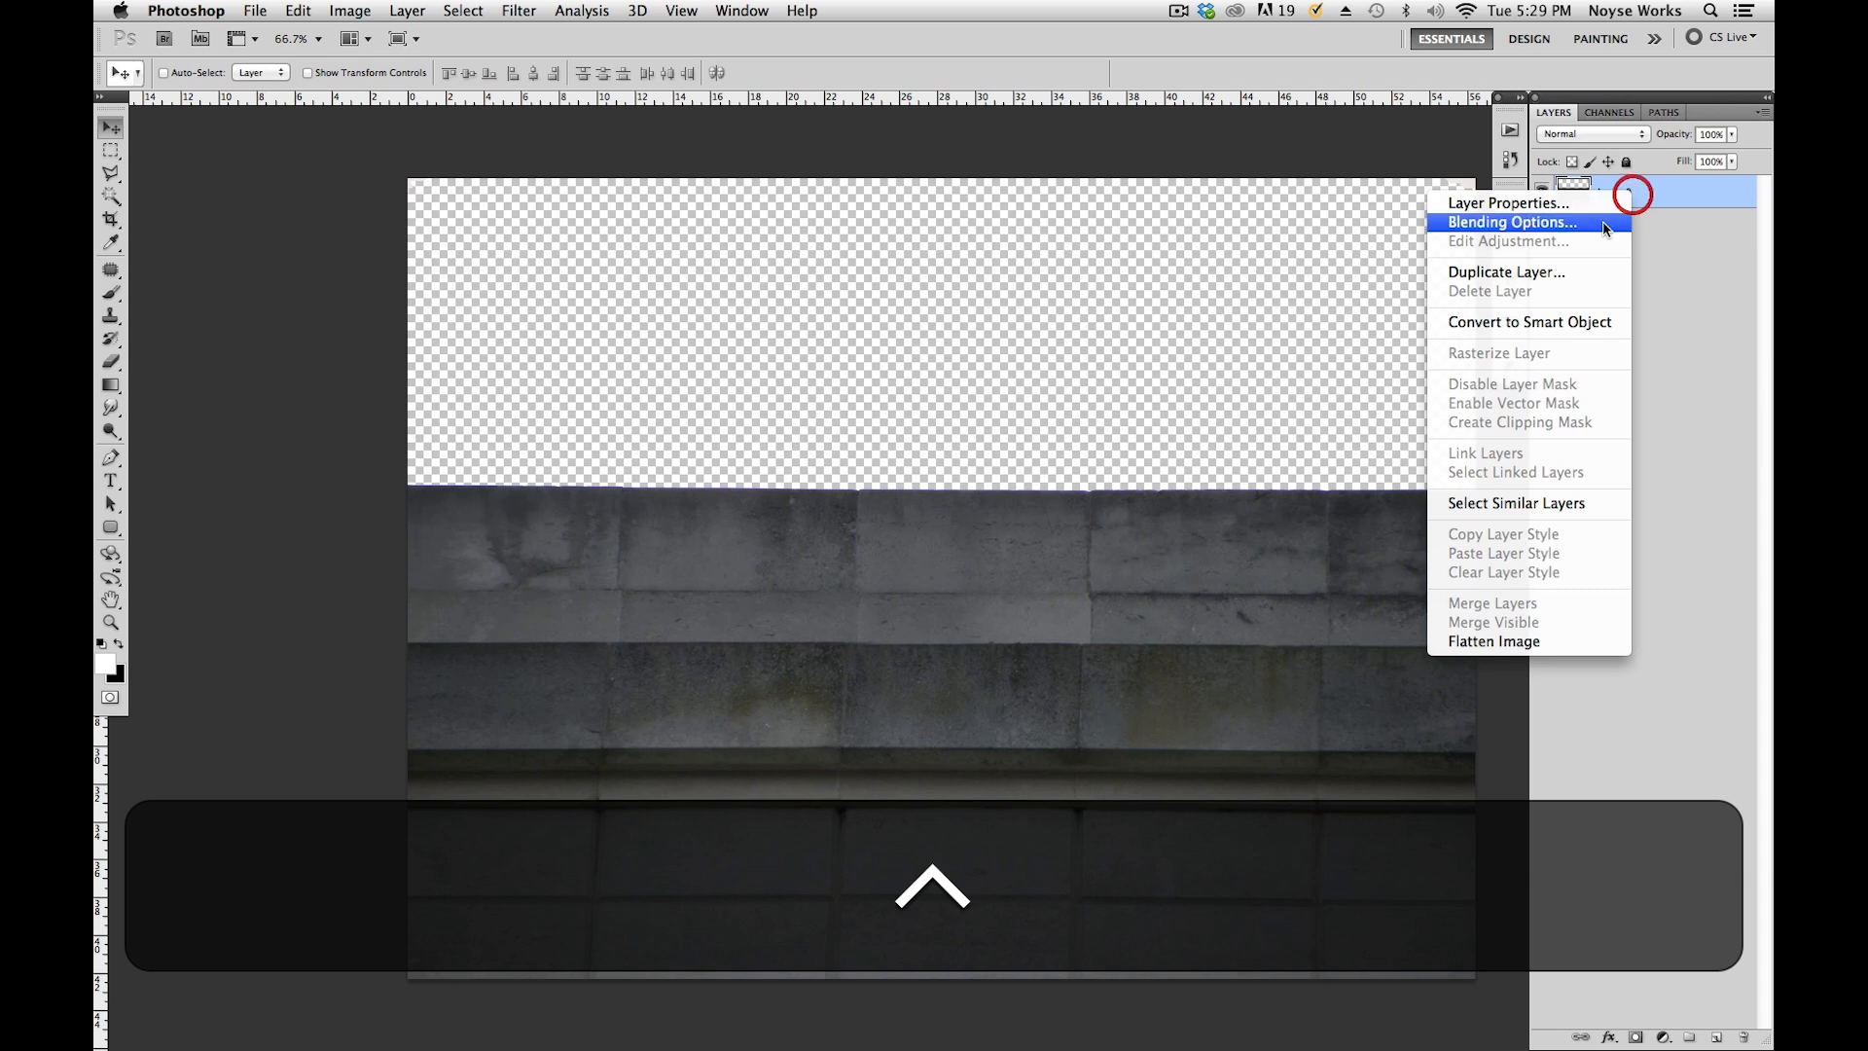
{"action": "left_click", "coordinate": [1572, 272]}
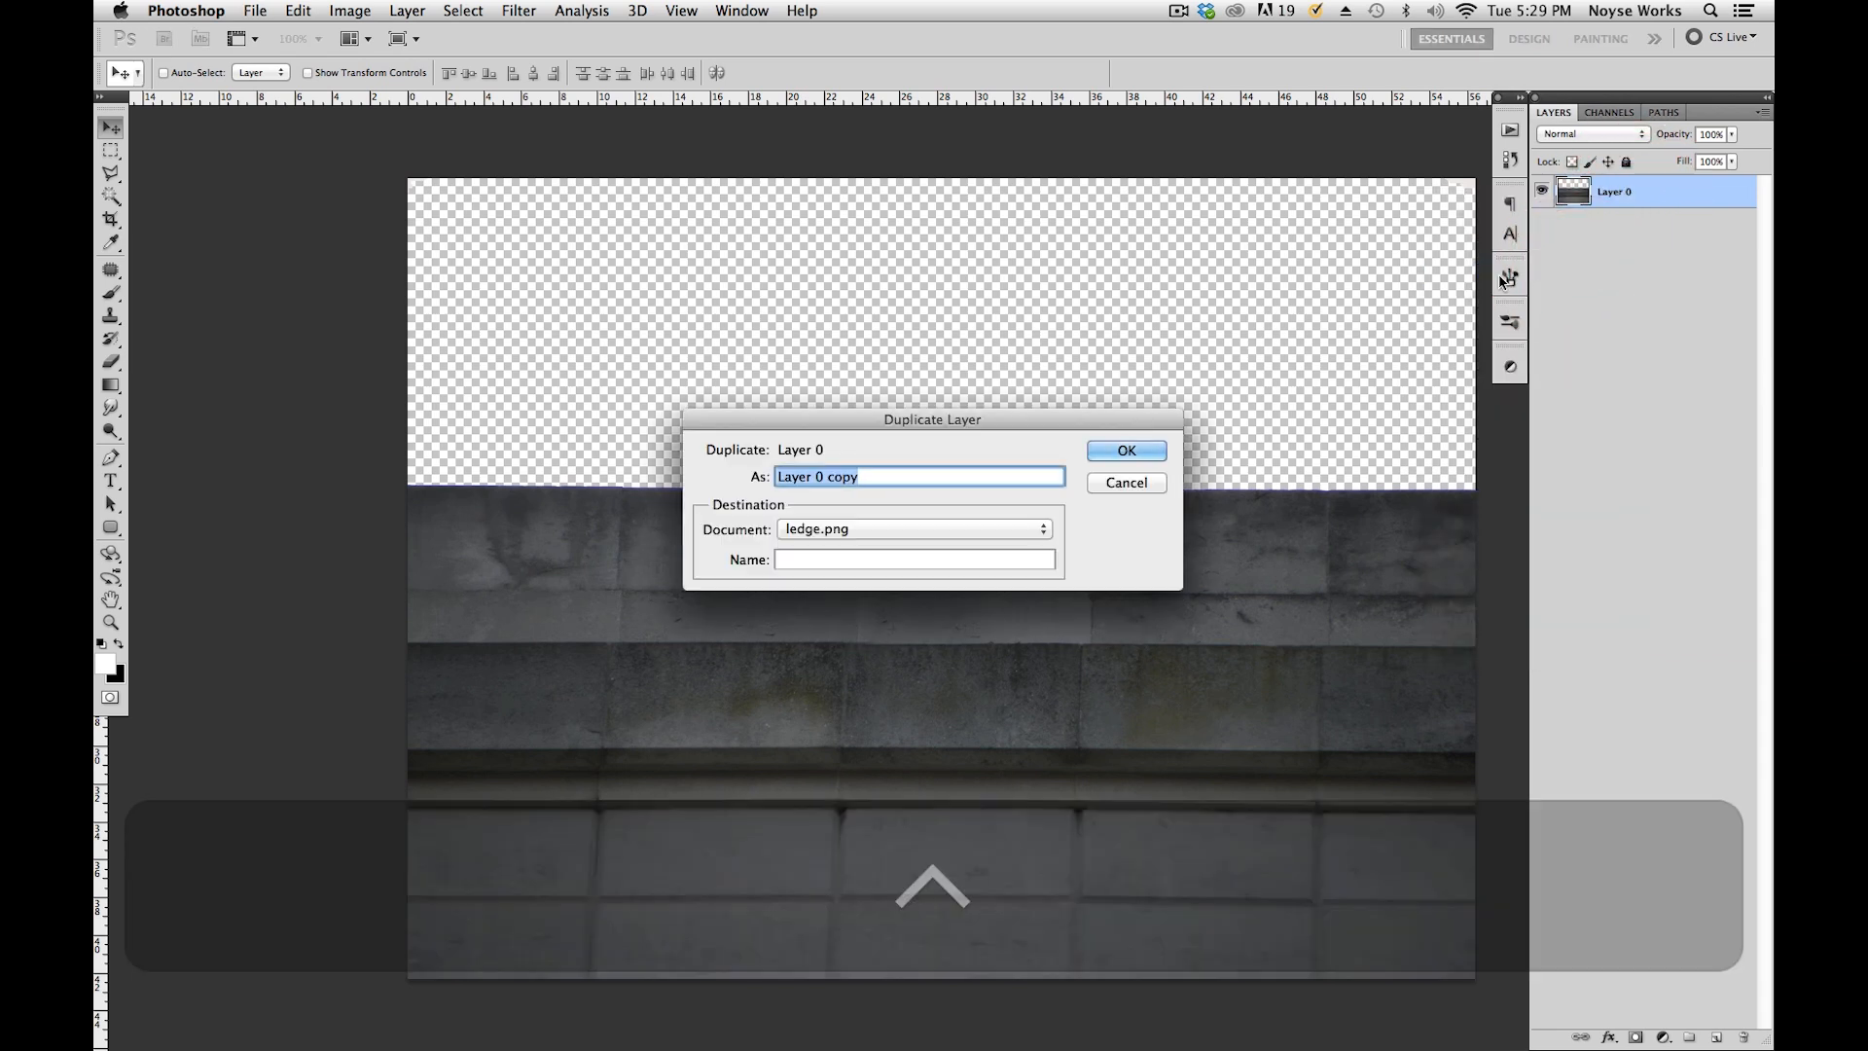
{"action": "left_click", "coordinate": [1012, 528]}
{"action": "left_click", "coordinate": [1000, 493]}
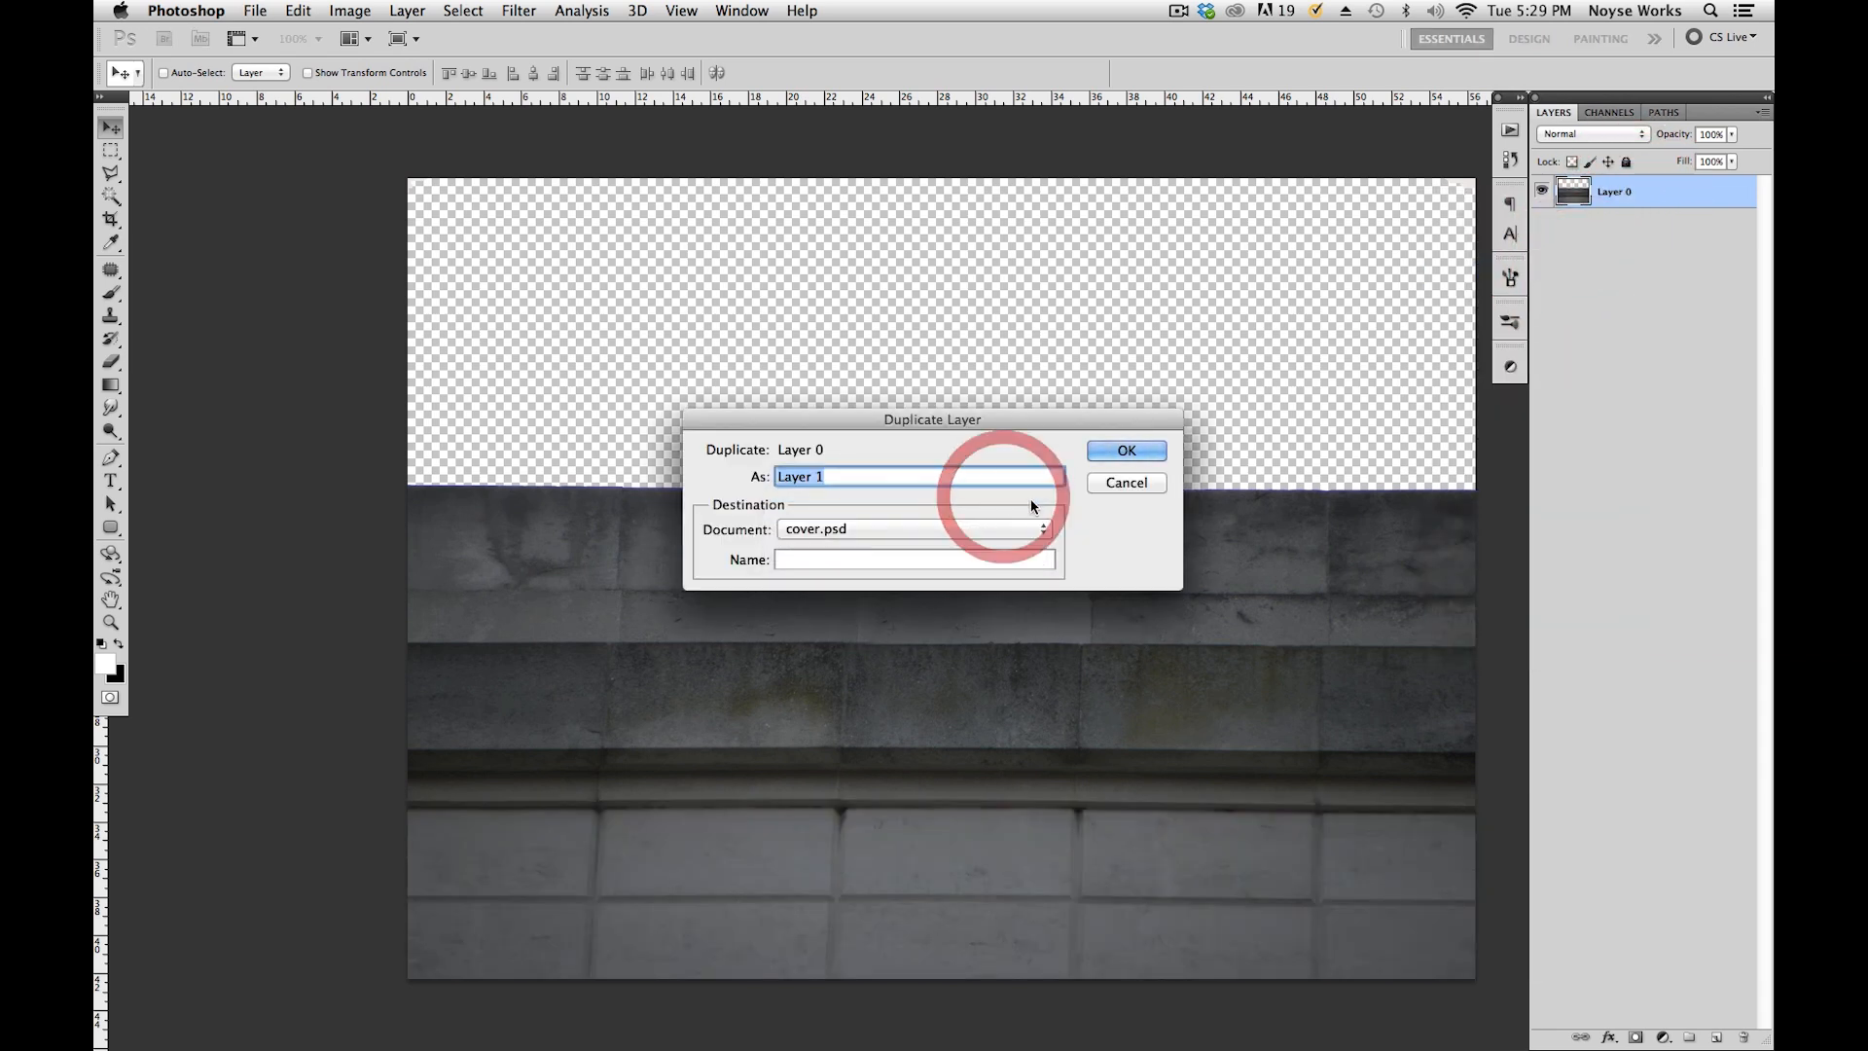
{"action": "left_click", "coordinate": [1126, 450]}
{"action": "key", "text": "super+w"}
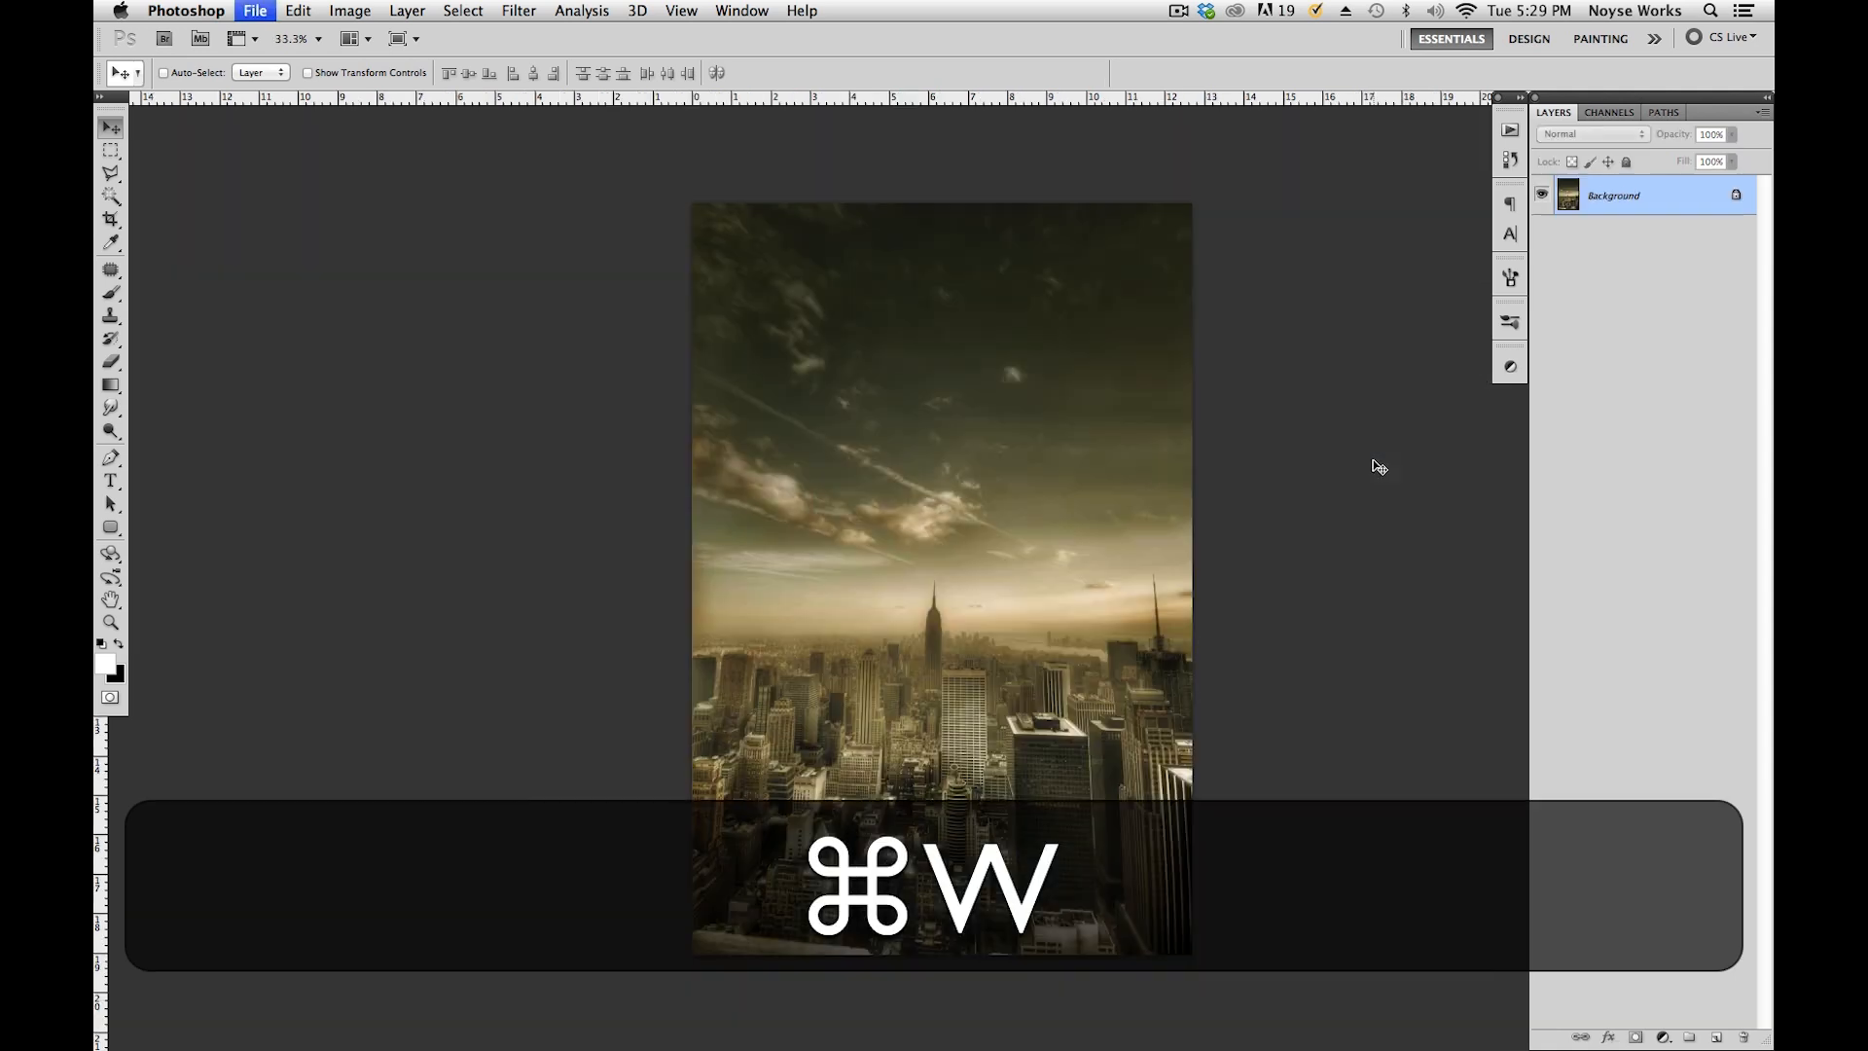
Duplicate the city image's Background layer into cover.psd and close city.jpg.
{"action": "right_click", "coordinate": [1623, 213]}
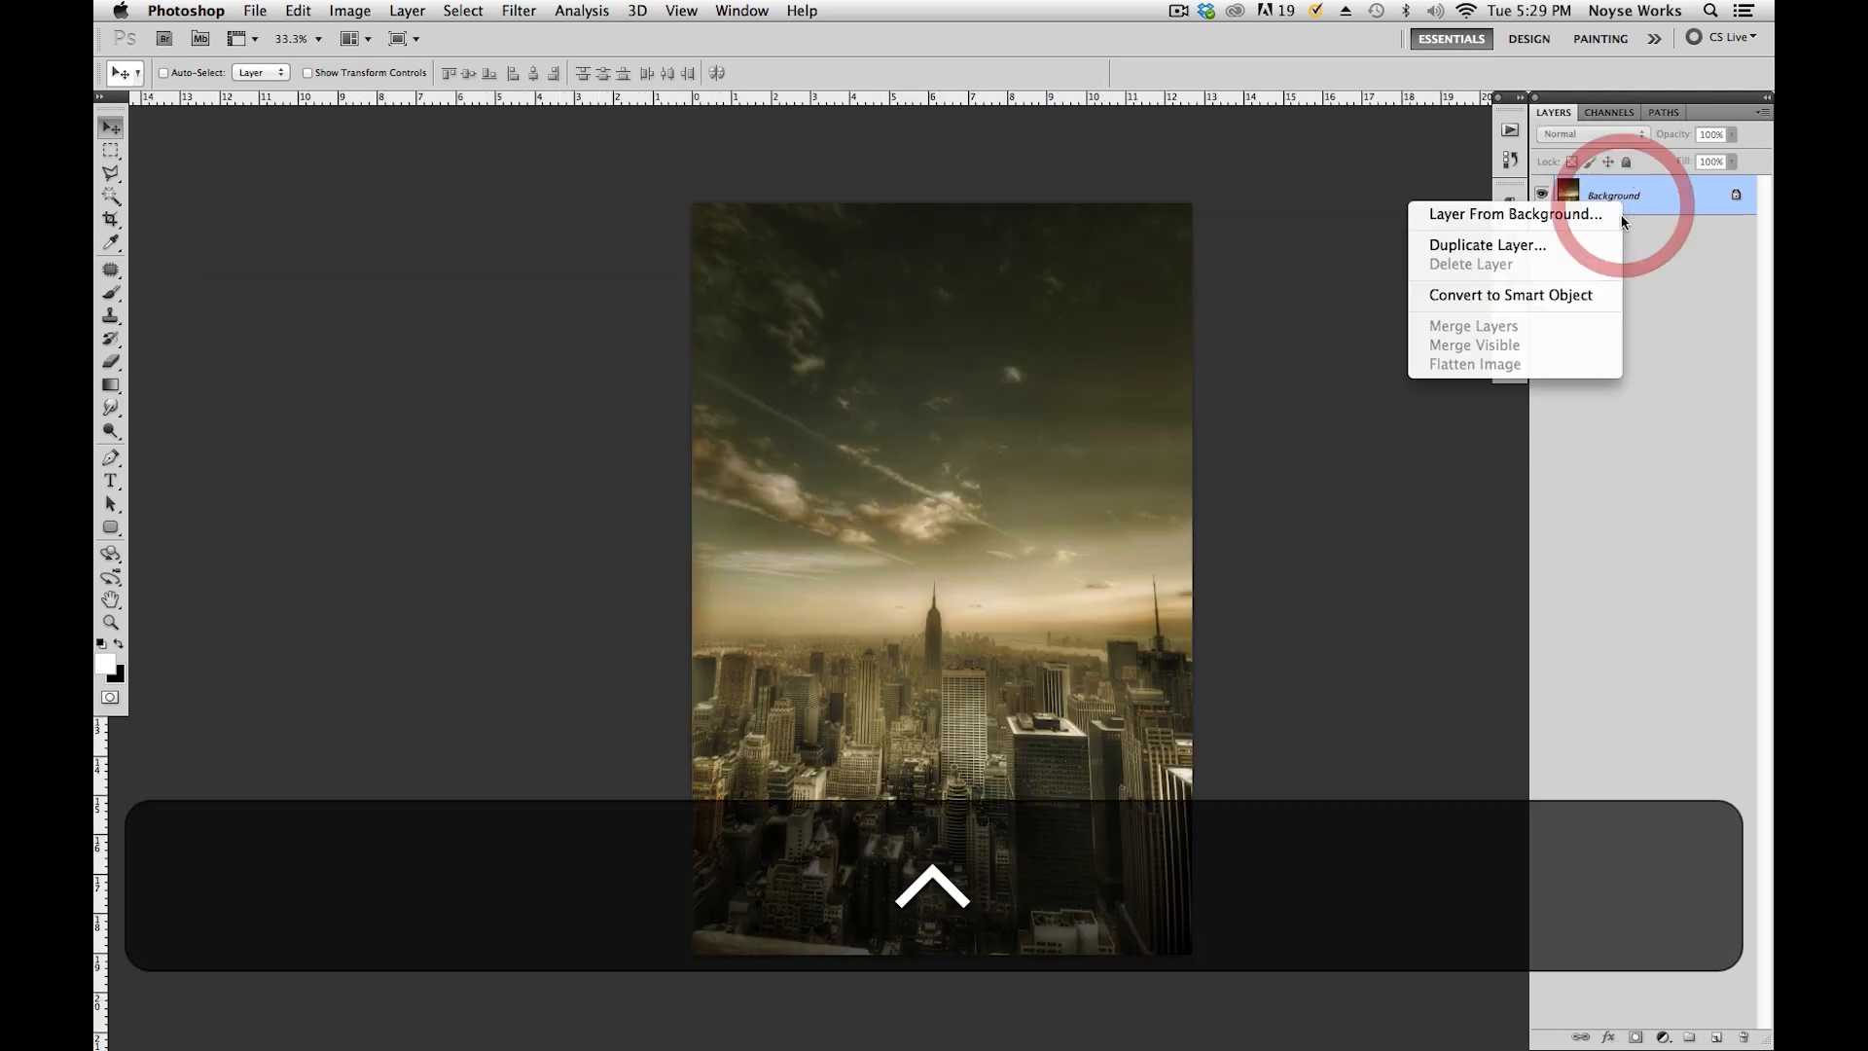
{"action": "left_click", "coordinate": [1489, 242]}
{"action": "left_click", "coordinate": [960, 525]}
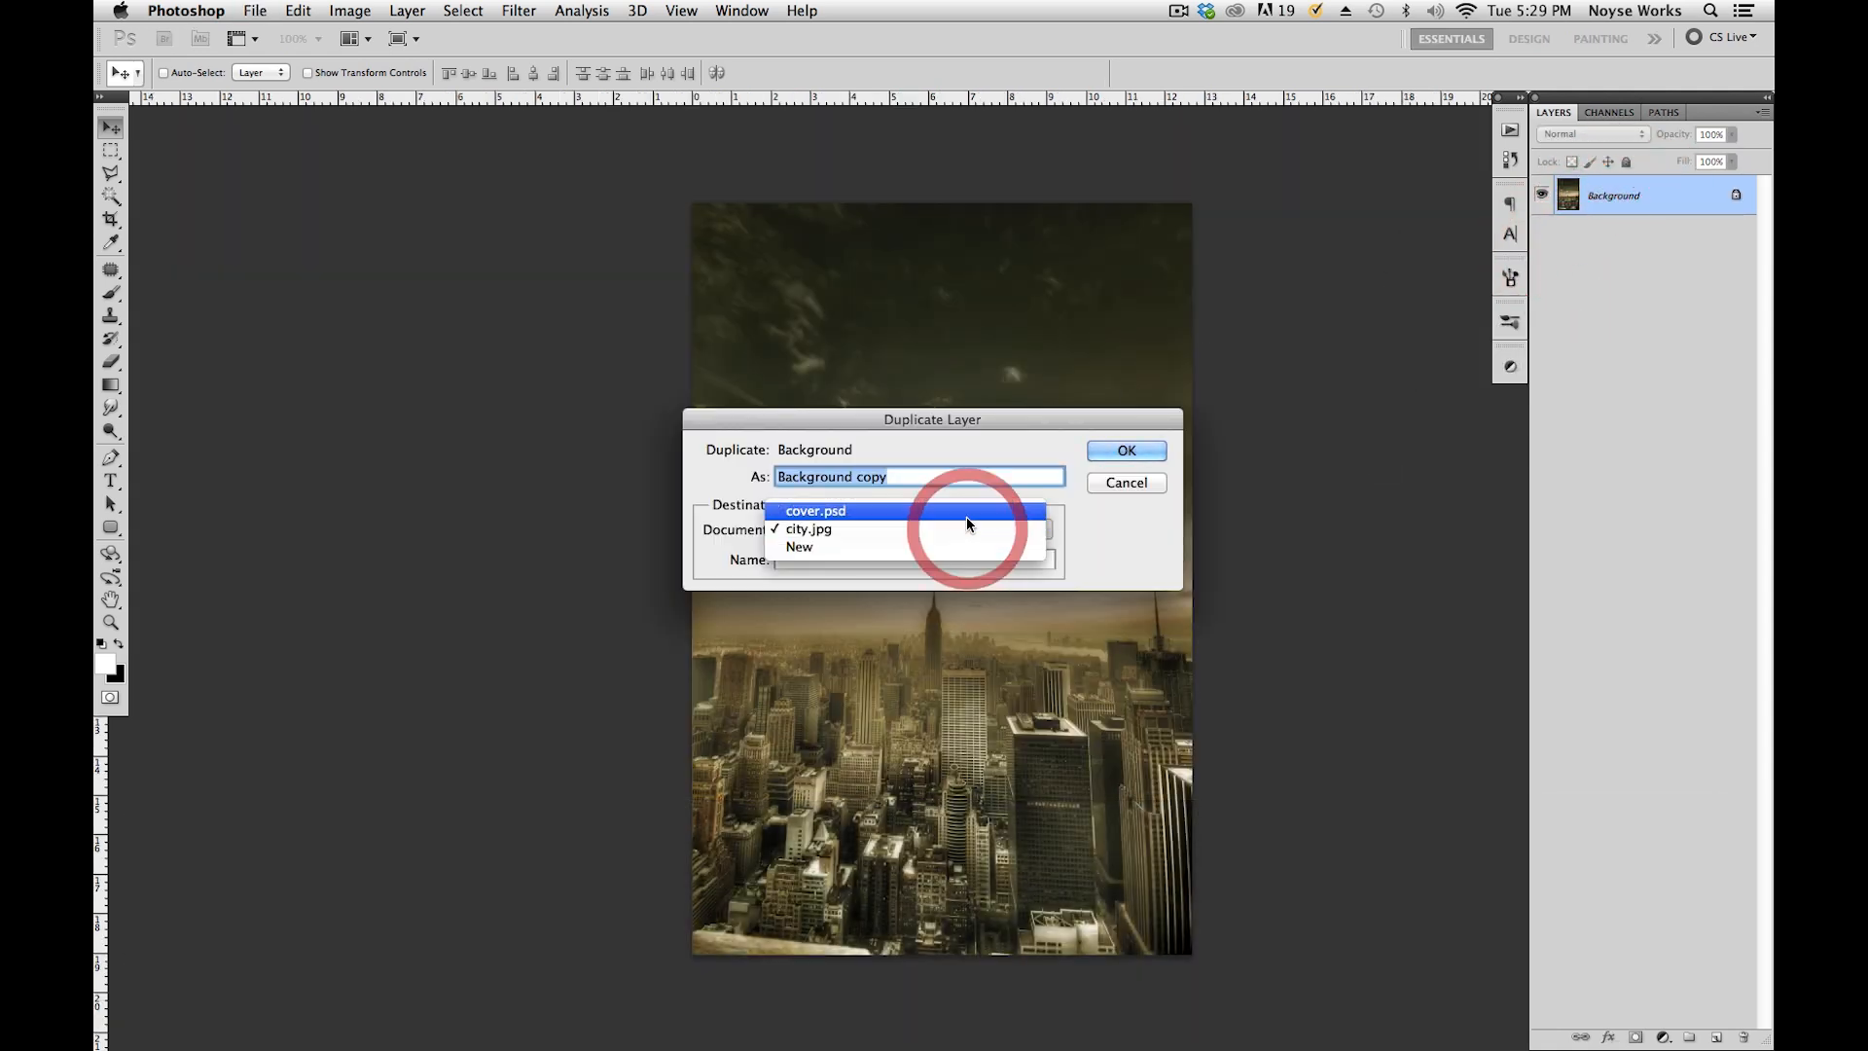
{"action": "left_click", "coordinate": [972, 513]}
{"action": "left_click", "coordinate": [1136, 451]}
{"action": "key", "text": "super+w"}
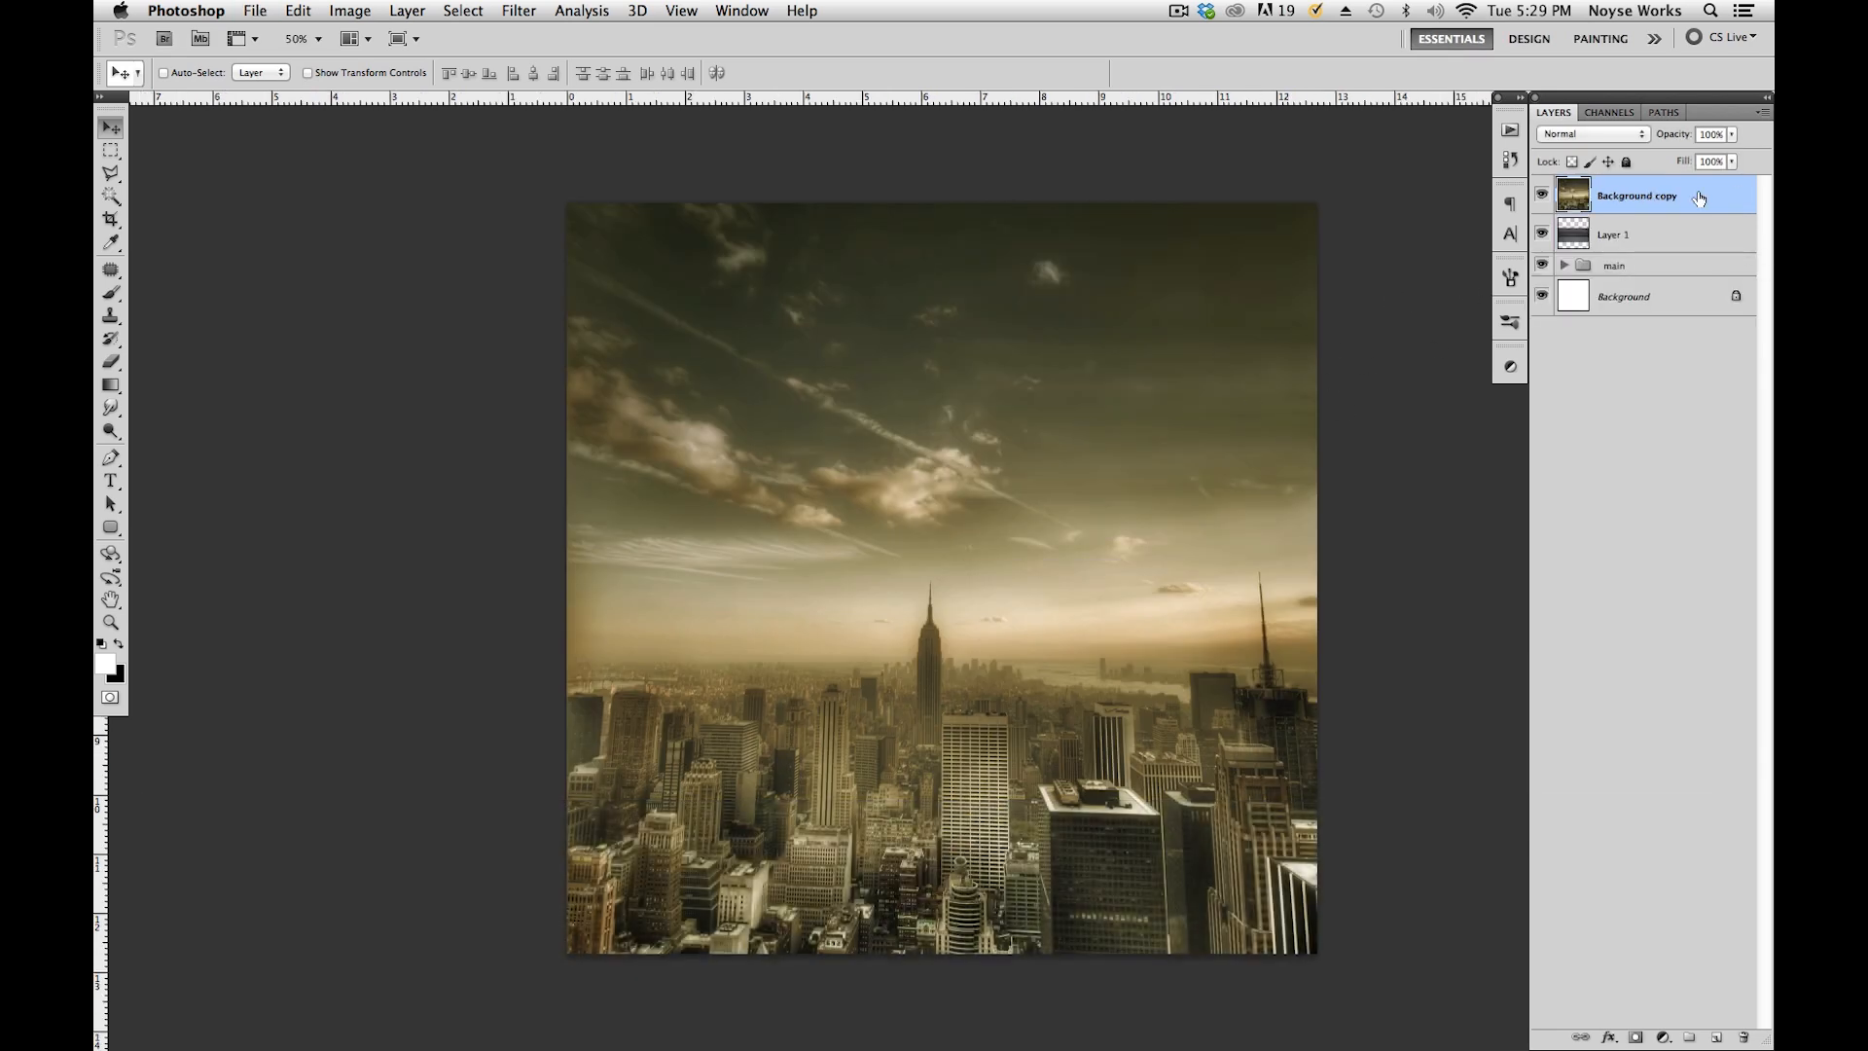
Group the city and ledge layers together and name the group bg.
{"action": "left_click", "coordinate": [1615, 236], "text": "shift"}
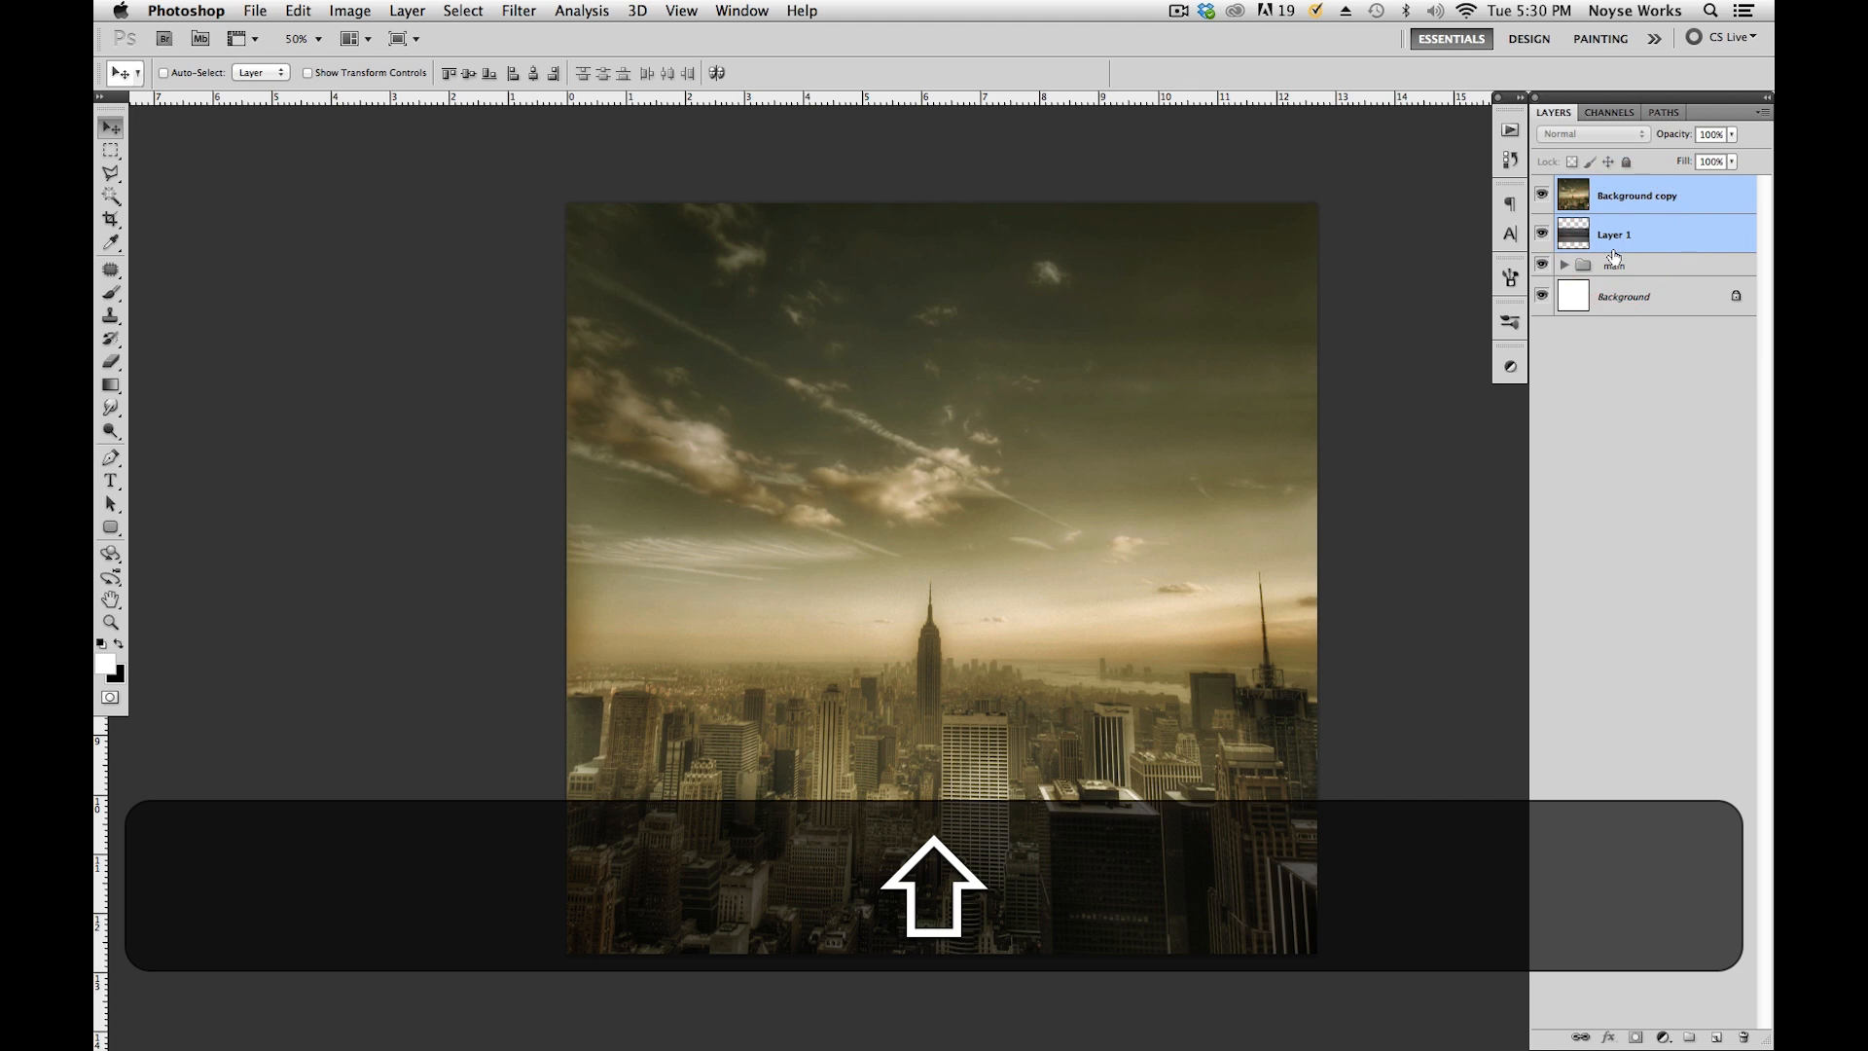
{"action": "key", "text": "super+g"}
{"action": "double_click", "coordinate": [1623, 187]}
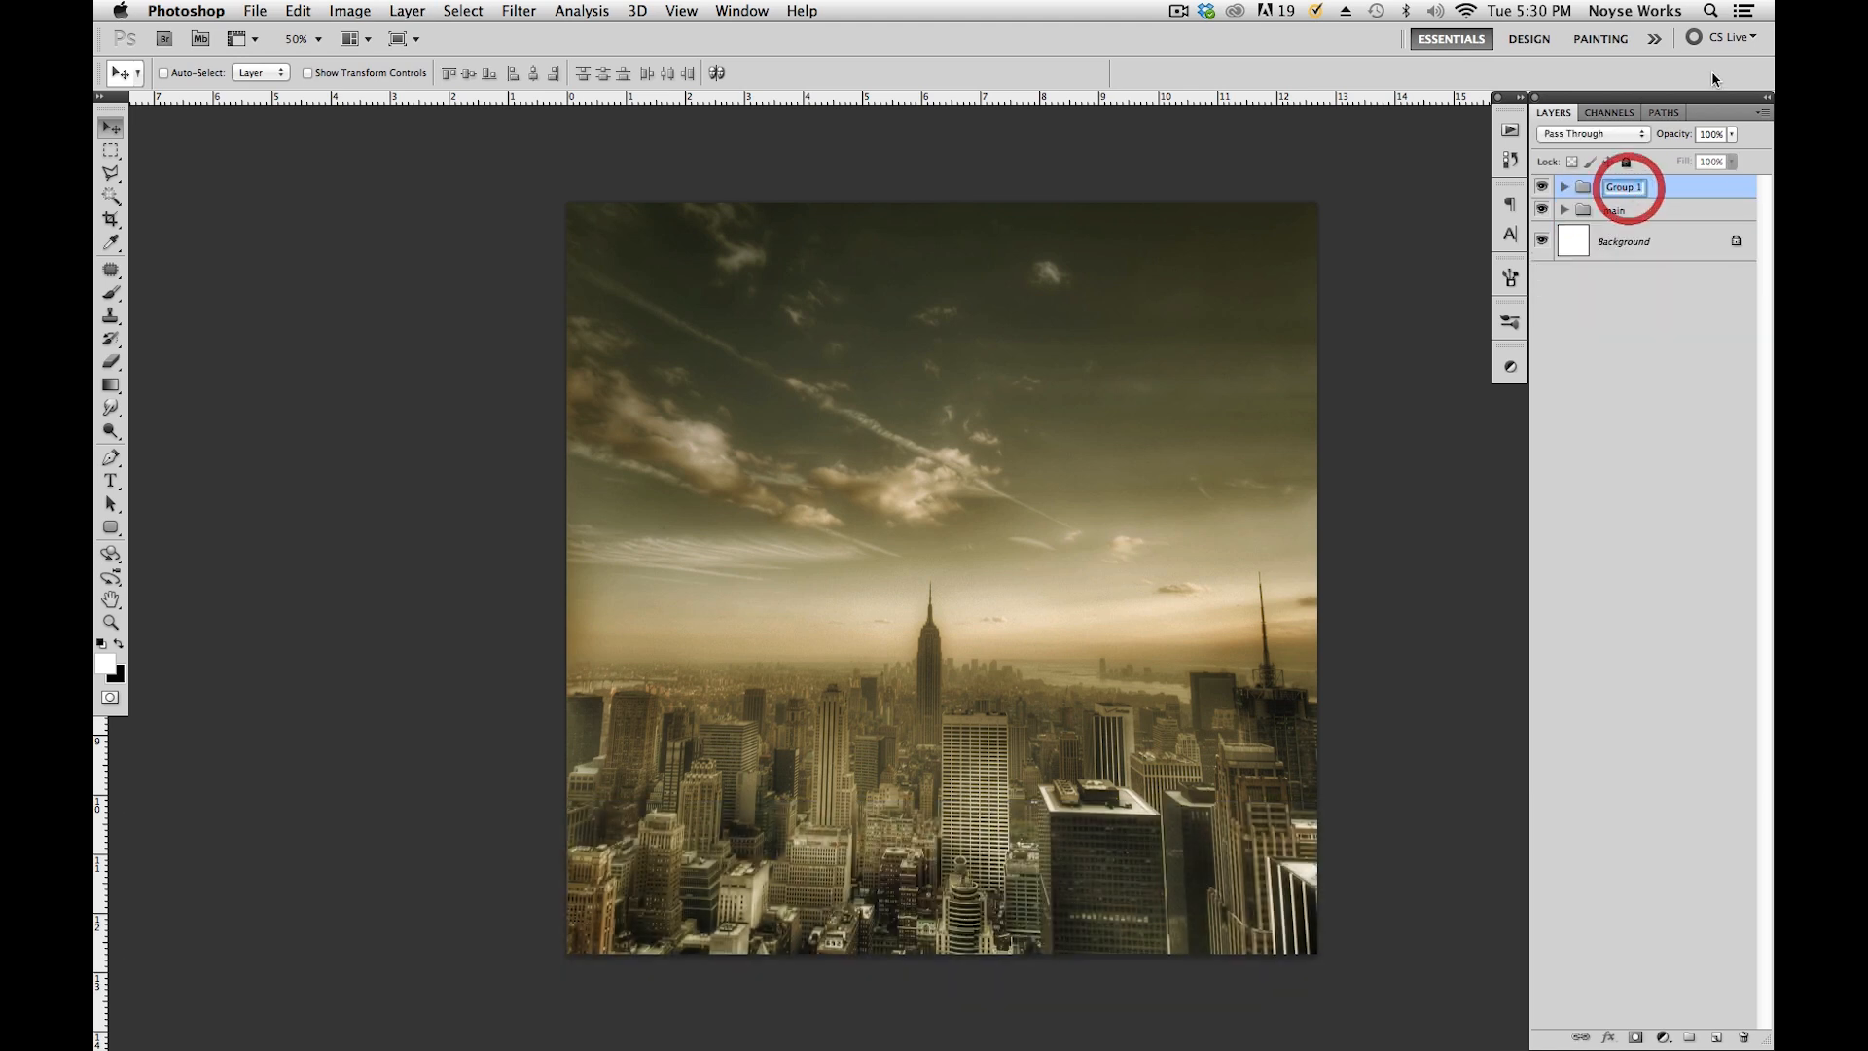
{"action": "type", "text": "bg"}
{"action": "key", "text": "Return"}
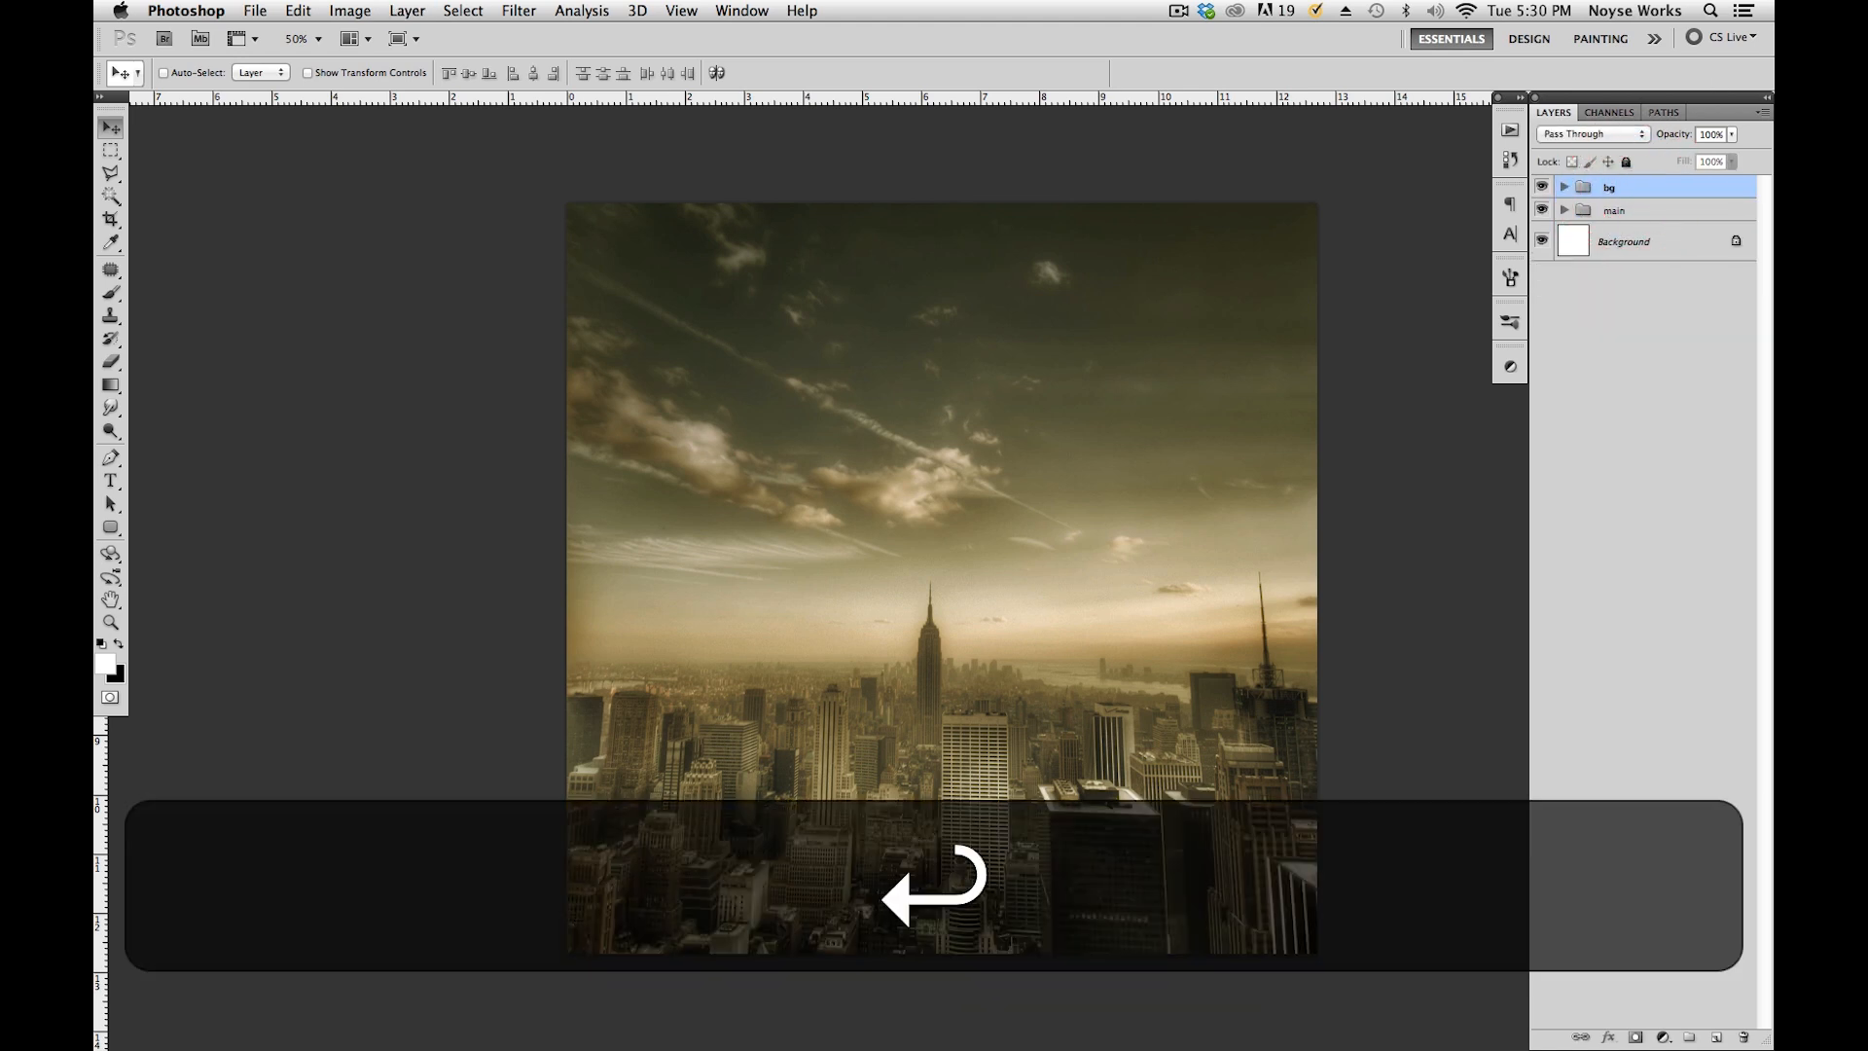
Move the bg group below the main group and expand the main group.
{"action": "mouse_move", "coordinate": [1640, 188]}
{"action": "left_mouse_down"}
{"action": "mouse_move", "coordinate": [1641, 229]}
{"action": "mouse_move", "coordinate": [1648, 216]}
{"action": "left_mouse_up"}
{"action": "left_click", "coordinate": [1638, 187]}
{"action": "left_click", "coordinate": [1563, 187]}
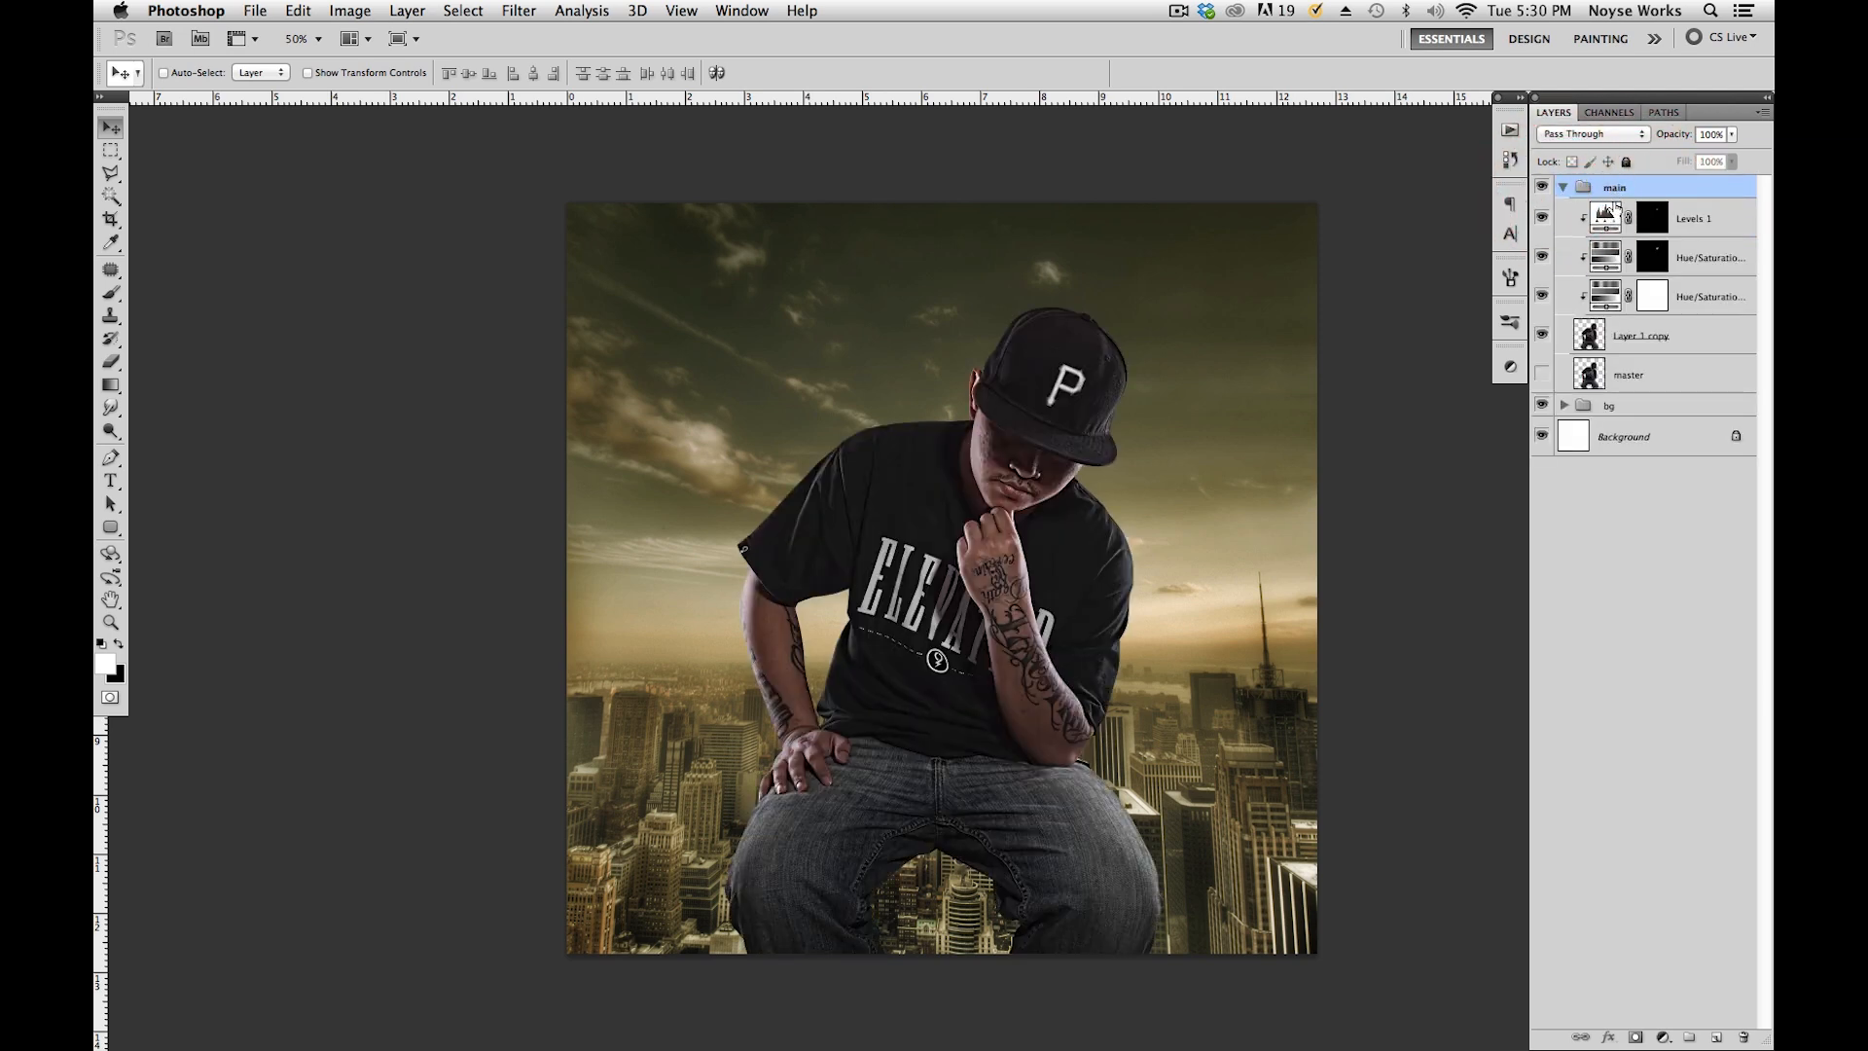
{"action": "left_click", "coordinate": [1563, 187]}
{"action": "left_click", "coordinate": [1563, 187]}
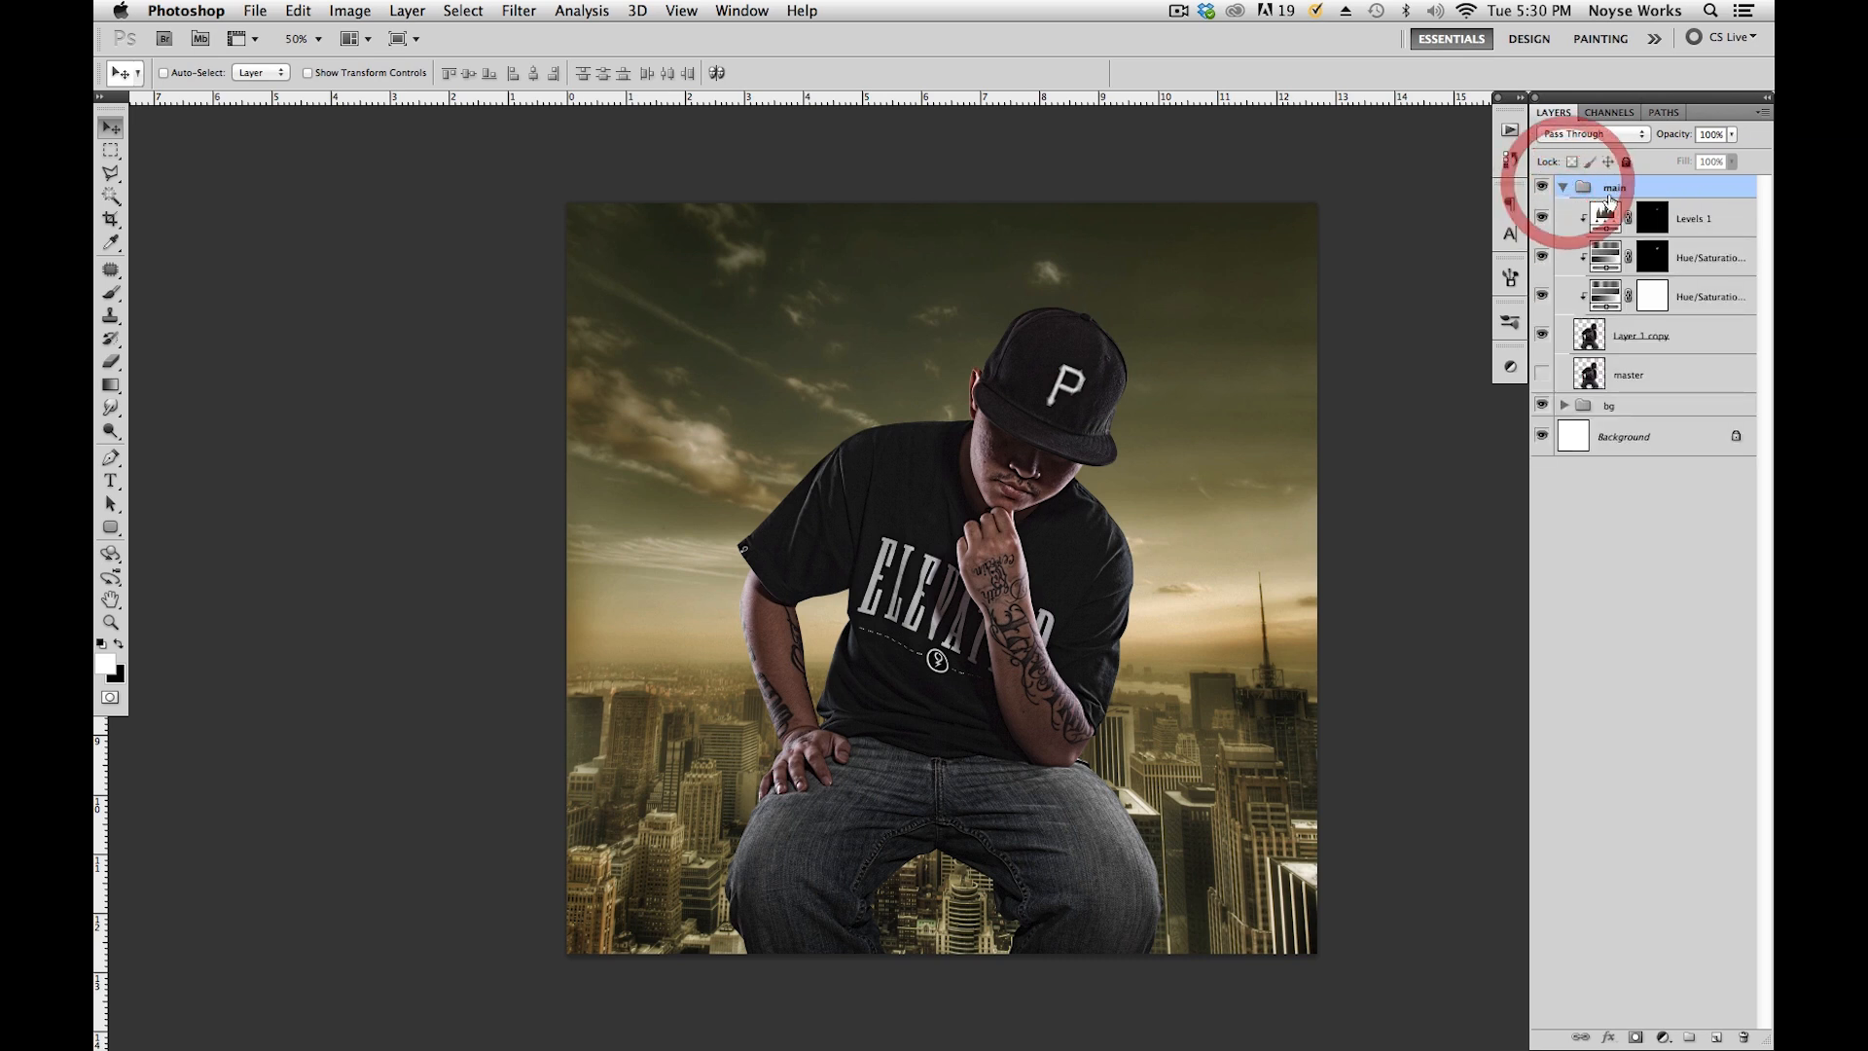
Merge Levels 1, both Hue/Saturation layers and Layer 1 copy in the main group into one layer.
{"action": "left_click", "coordinate": [1695, 224]}
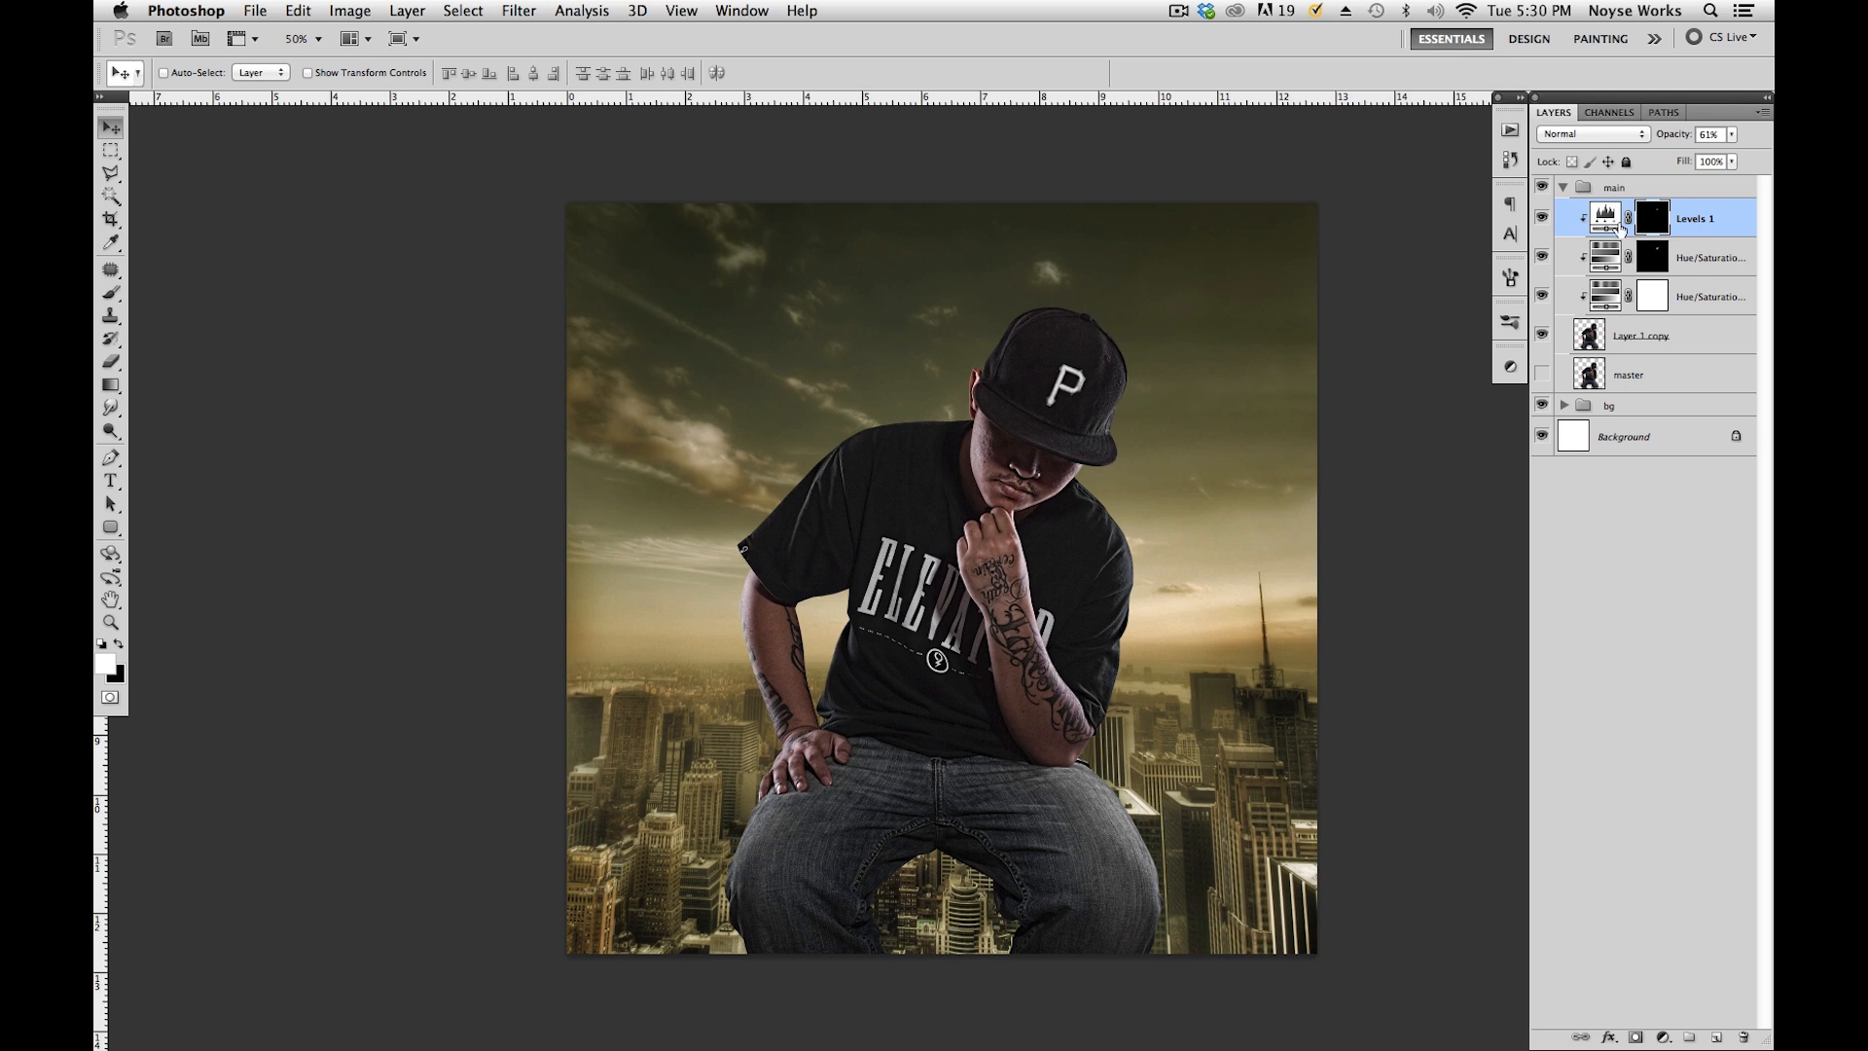
{"action": "left_click", "coordinate": [1634, 336], "text": "shift"}
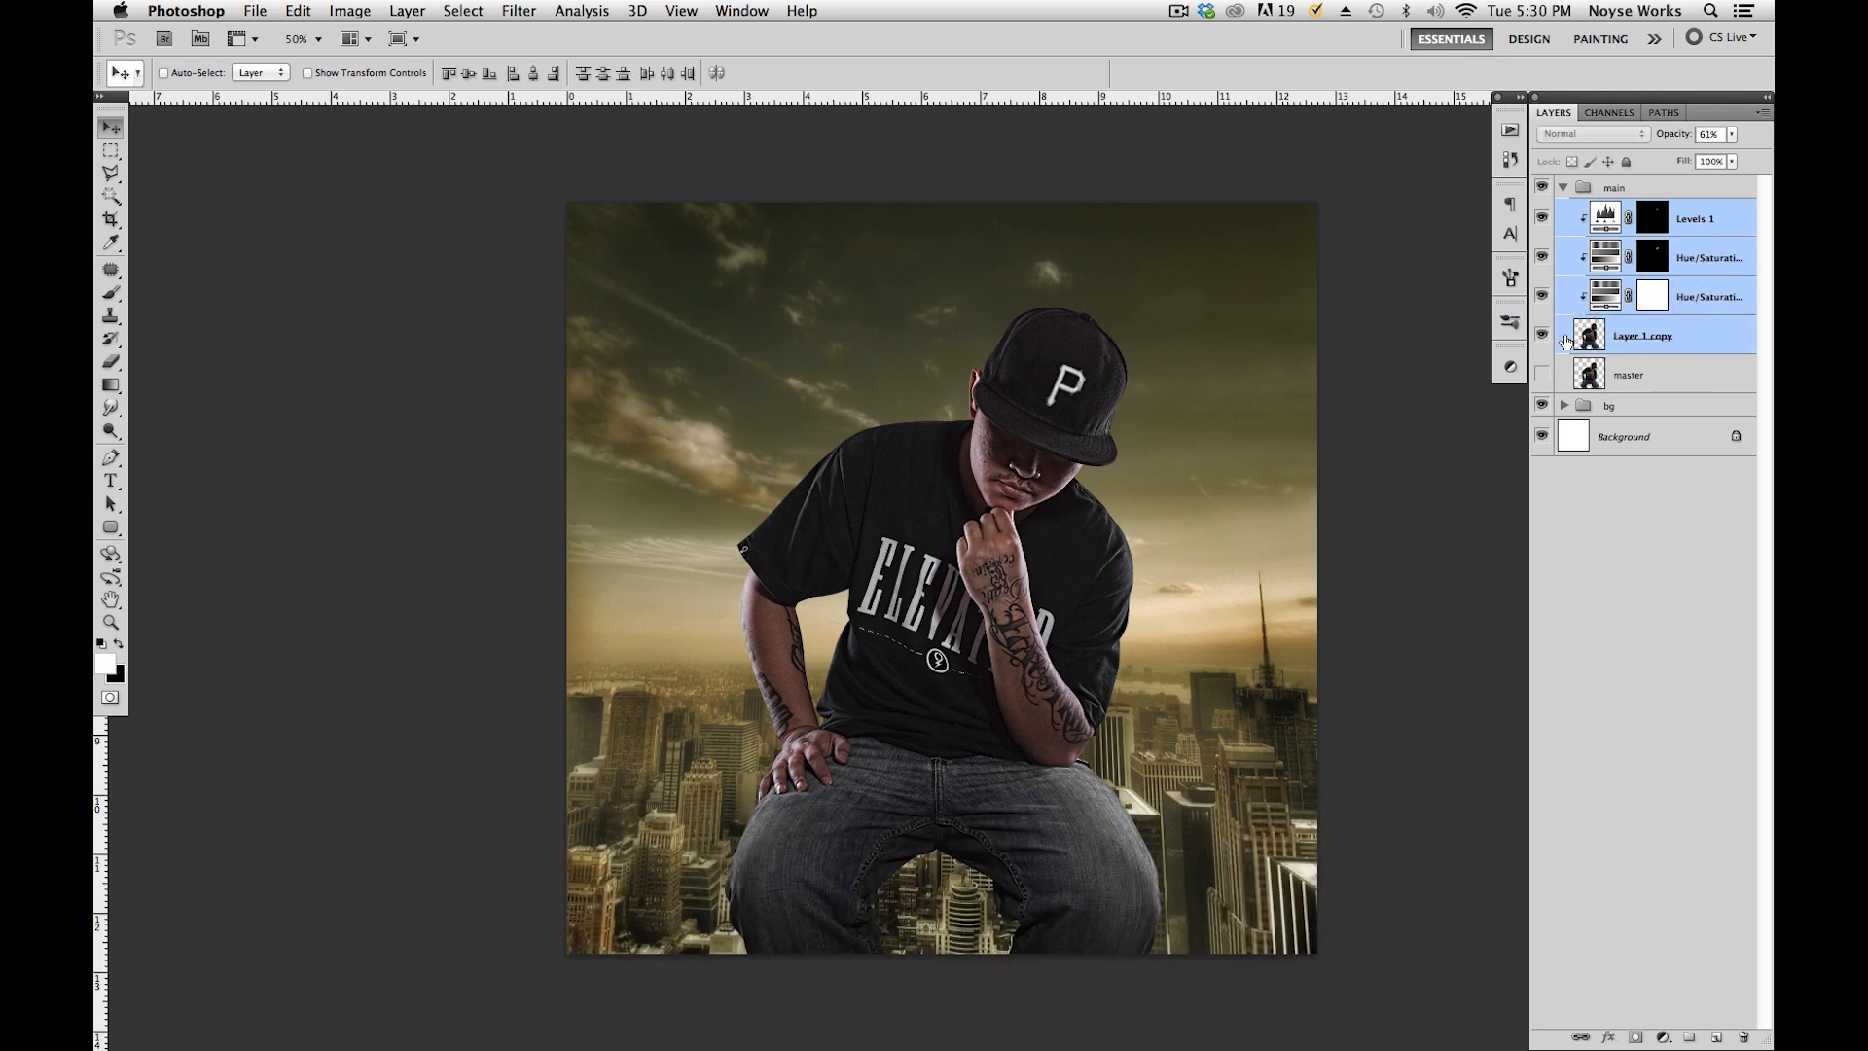
{"action": "left_click", "coordinate": [1630, 343], "text": "ctrl"}
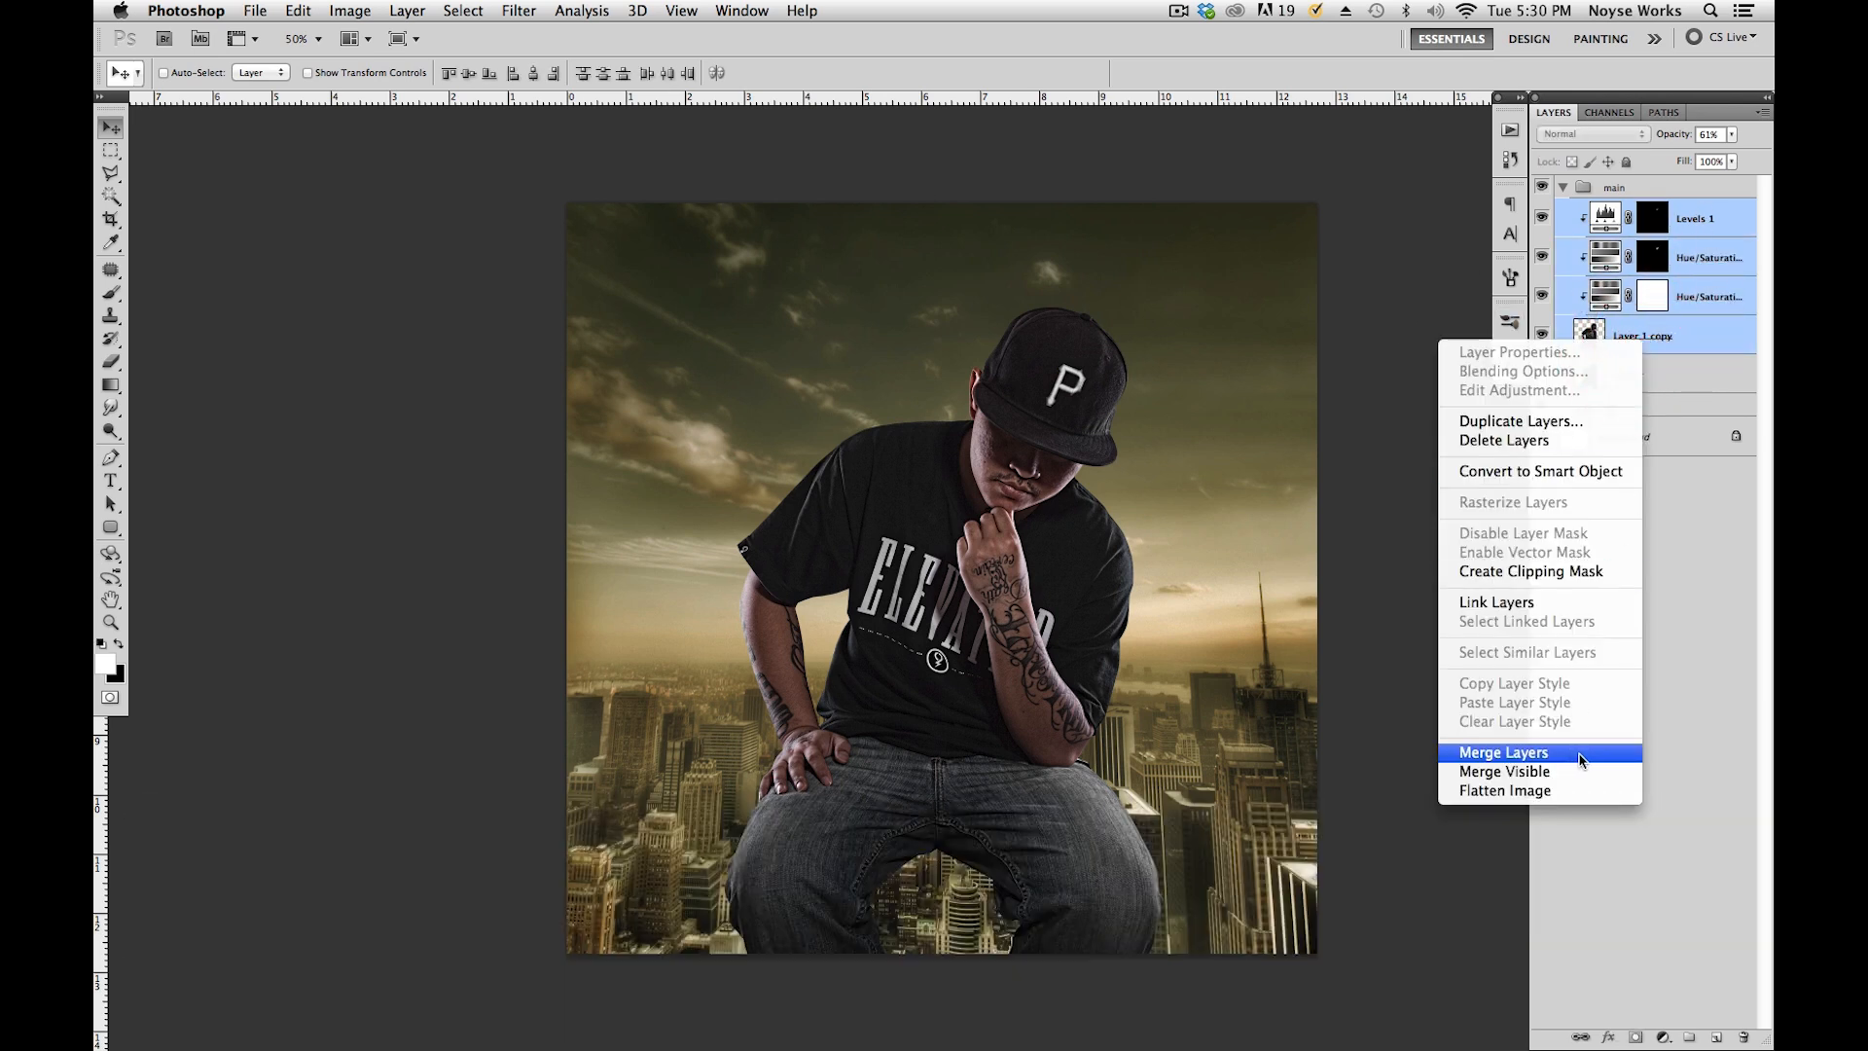
{"action": "left_click", "coordinate": [1580, 754]}
Toggle the merged portrait layer's visibility to check it and save the cover document.
{"action": "left_click", "coordinate": [1543, 219]}
{"action": "left_click", "coordinate": [1543, 219]}
{"action": "left_click", "coordinate": [1543, 219]}
{"action": "left_click", "coordinate": [1543, 219]}
{"action": "key", "text": "super+s"}
Collapse the main group, expand the bg group and move the ledge layer above the city layer.
{"action": "left_click", "coordinate": [1564, 187]}
{"action": "left_click", "coordinate": [1564, 211]}
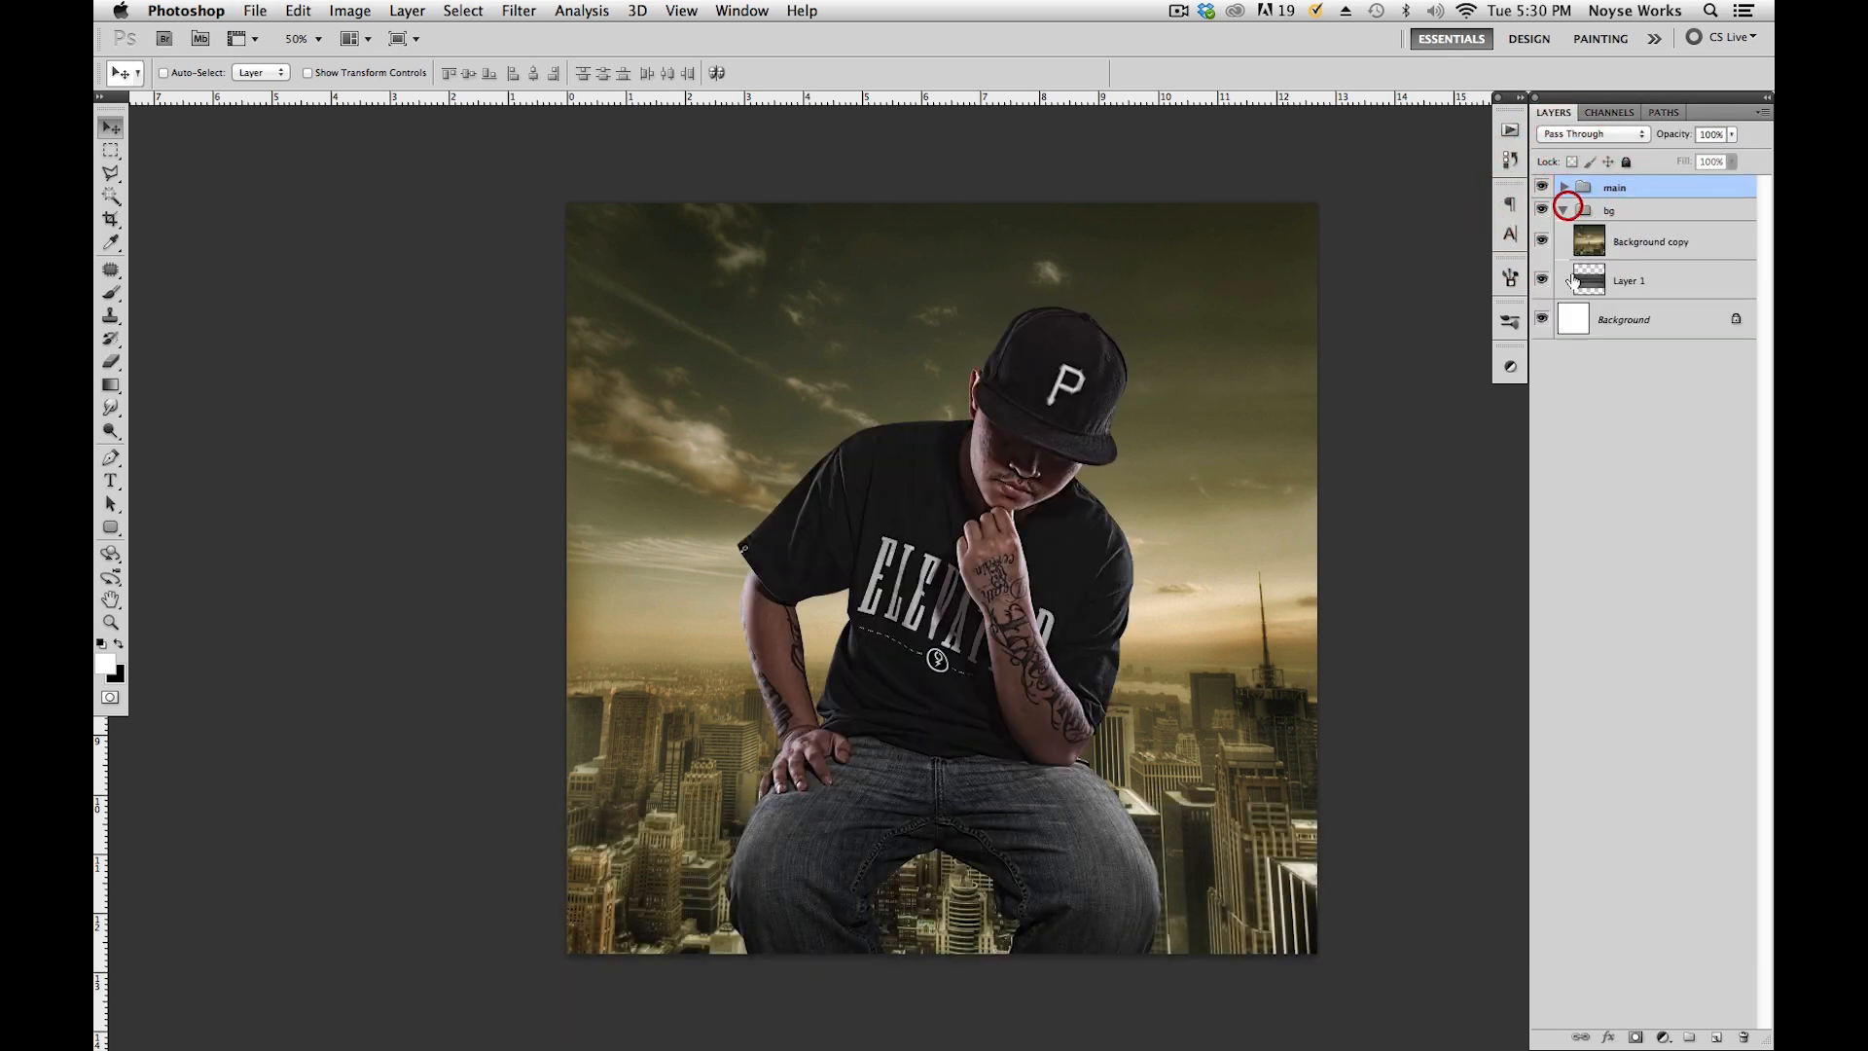
{"action": "left_click", "coordinate": [1675, 249]}
{"action": "left_click", "coordinate": [1674, 278]}
{"action": "left_click_drag", "start_coordinate": [1676, 275], "coordinate": [1681, 230]}
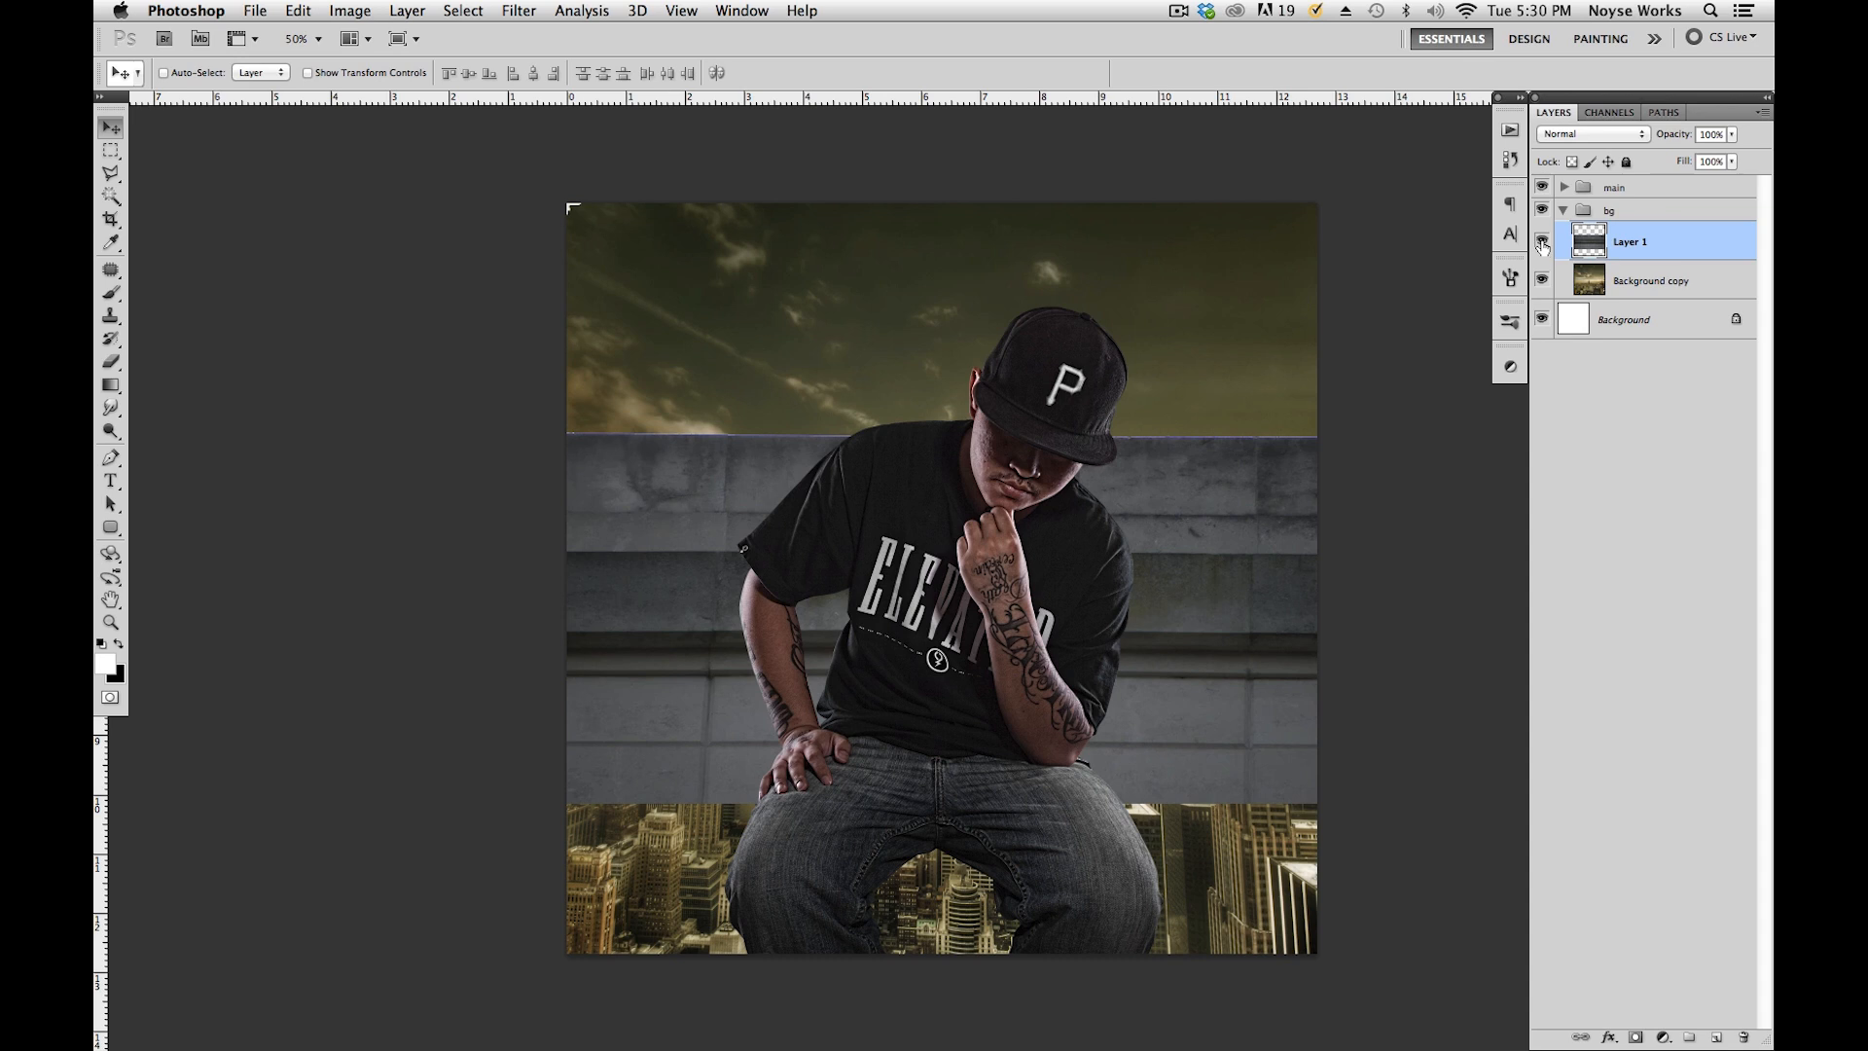
Move the ledge straight down to the bottom of the canvas so that the subject sits on it.
{"action": "left_click_drag", "start_coordinate": [1240, 530], "coordinate": [1203, 920]}
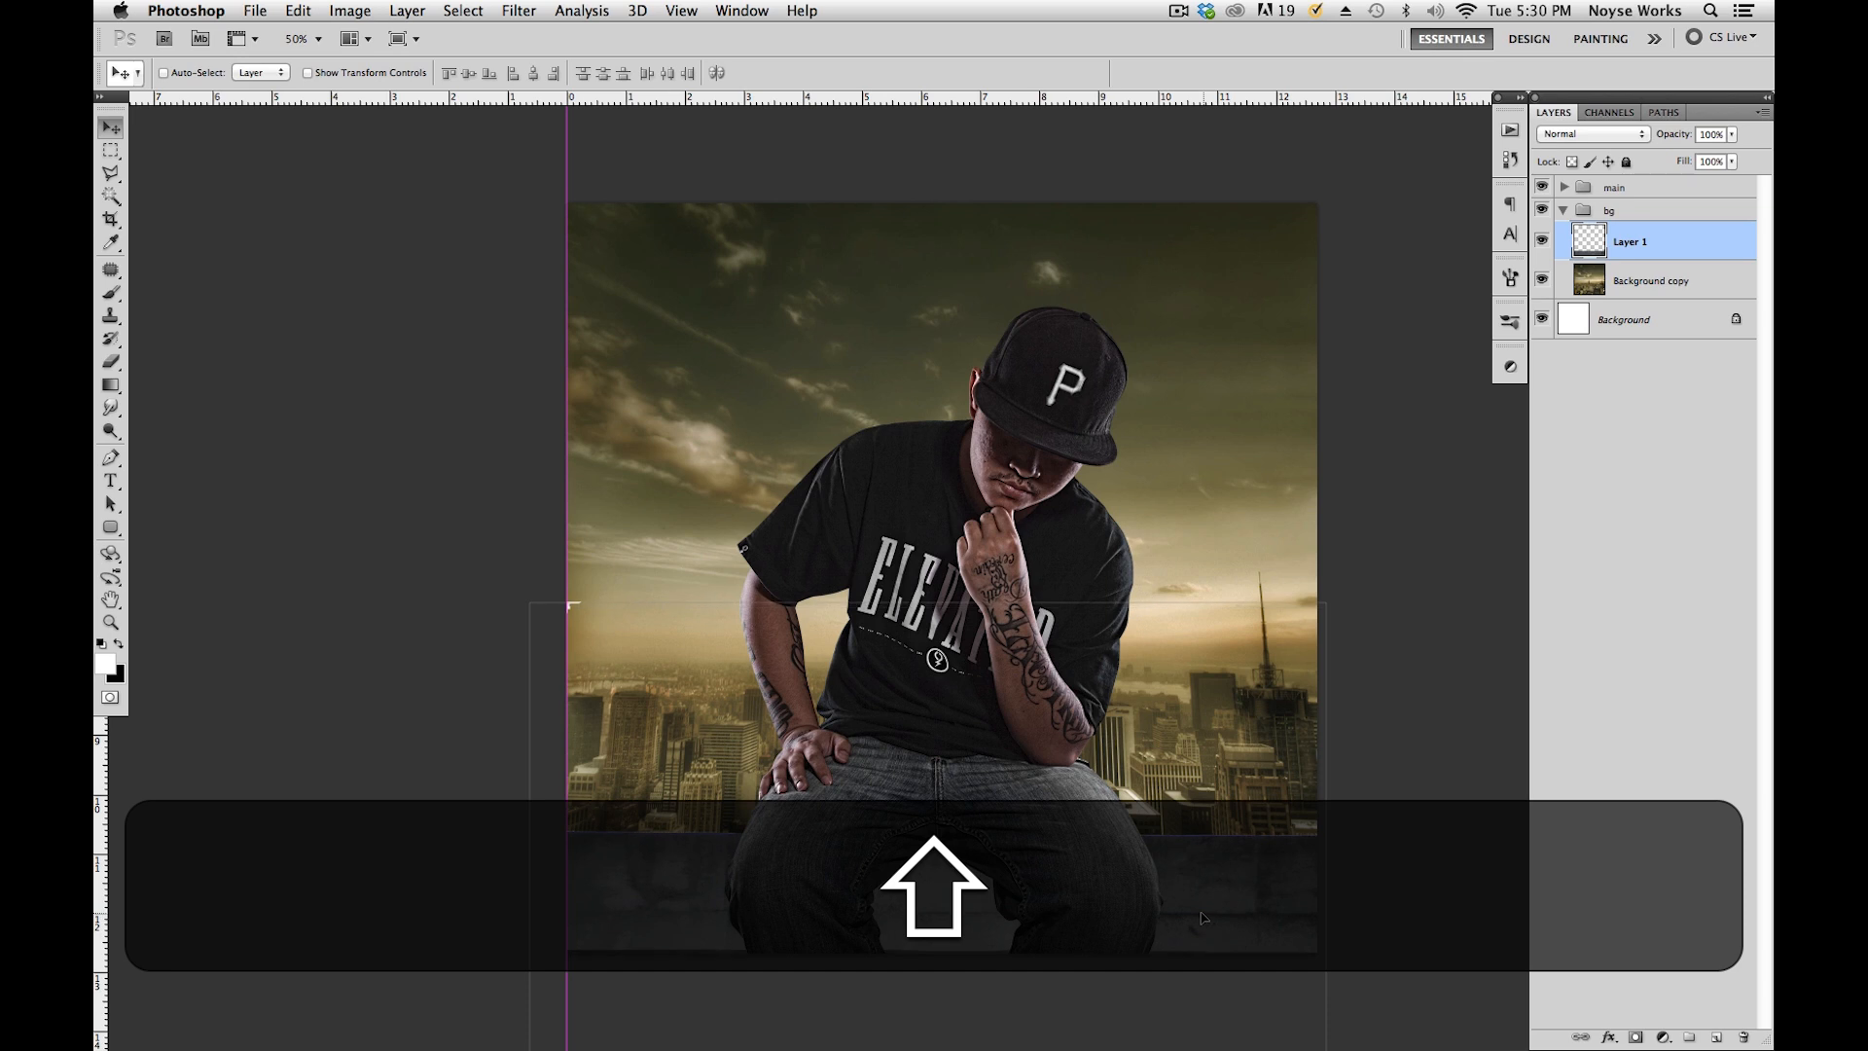
{"action": "key", "text": "space"}
{"action": "left_click_drag", "start_coordinate": [1242, 849], "coordinate": [1209, 784]}
{"action": "key", "text": "space"}
{"action": "key", "text": "space"}
{"action": "left_click_drag", "start_coordinate": [1256, 850], "coordinate": [1238, 797]}
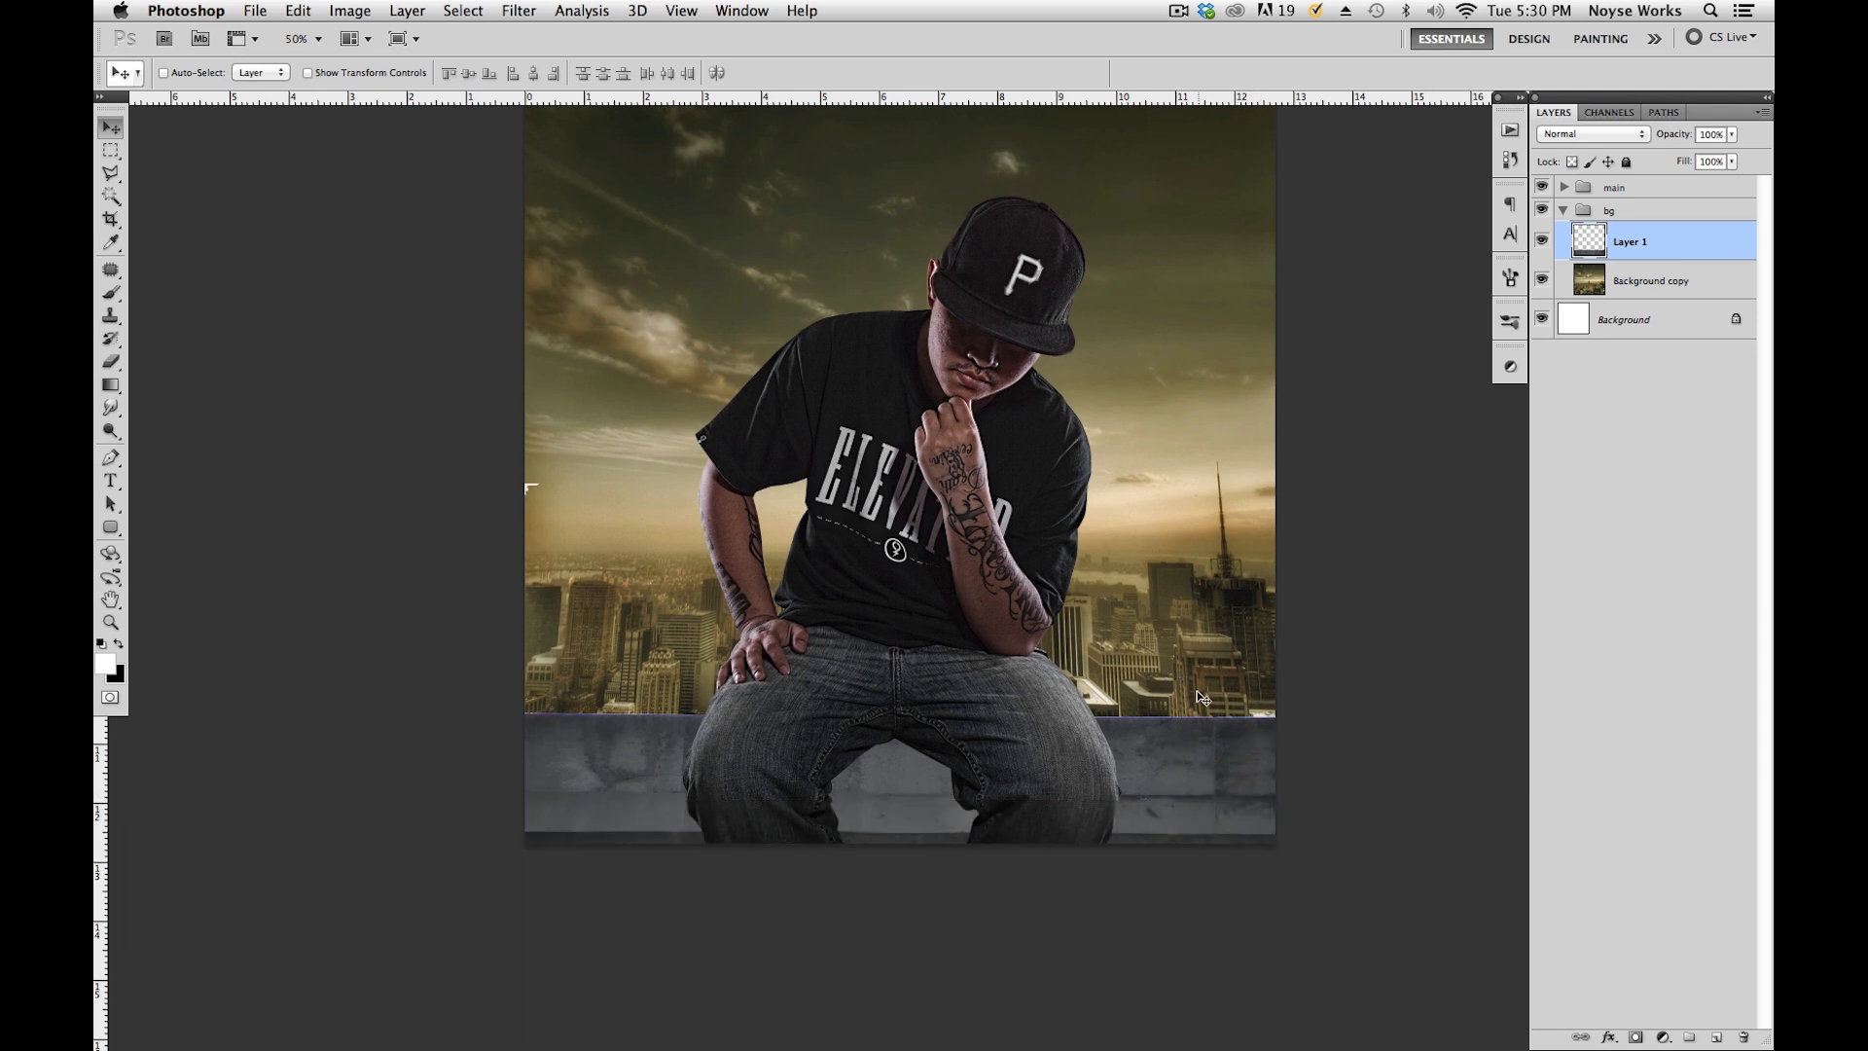
{"action": "key", "text": "space"}
{"action": "left_click_drag", "start_coordinate": [946, 683], "coordinate": [1002, 701]}
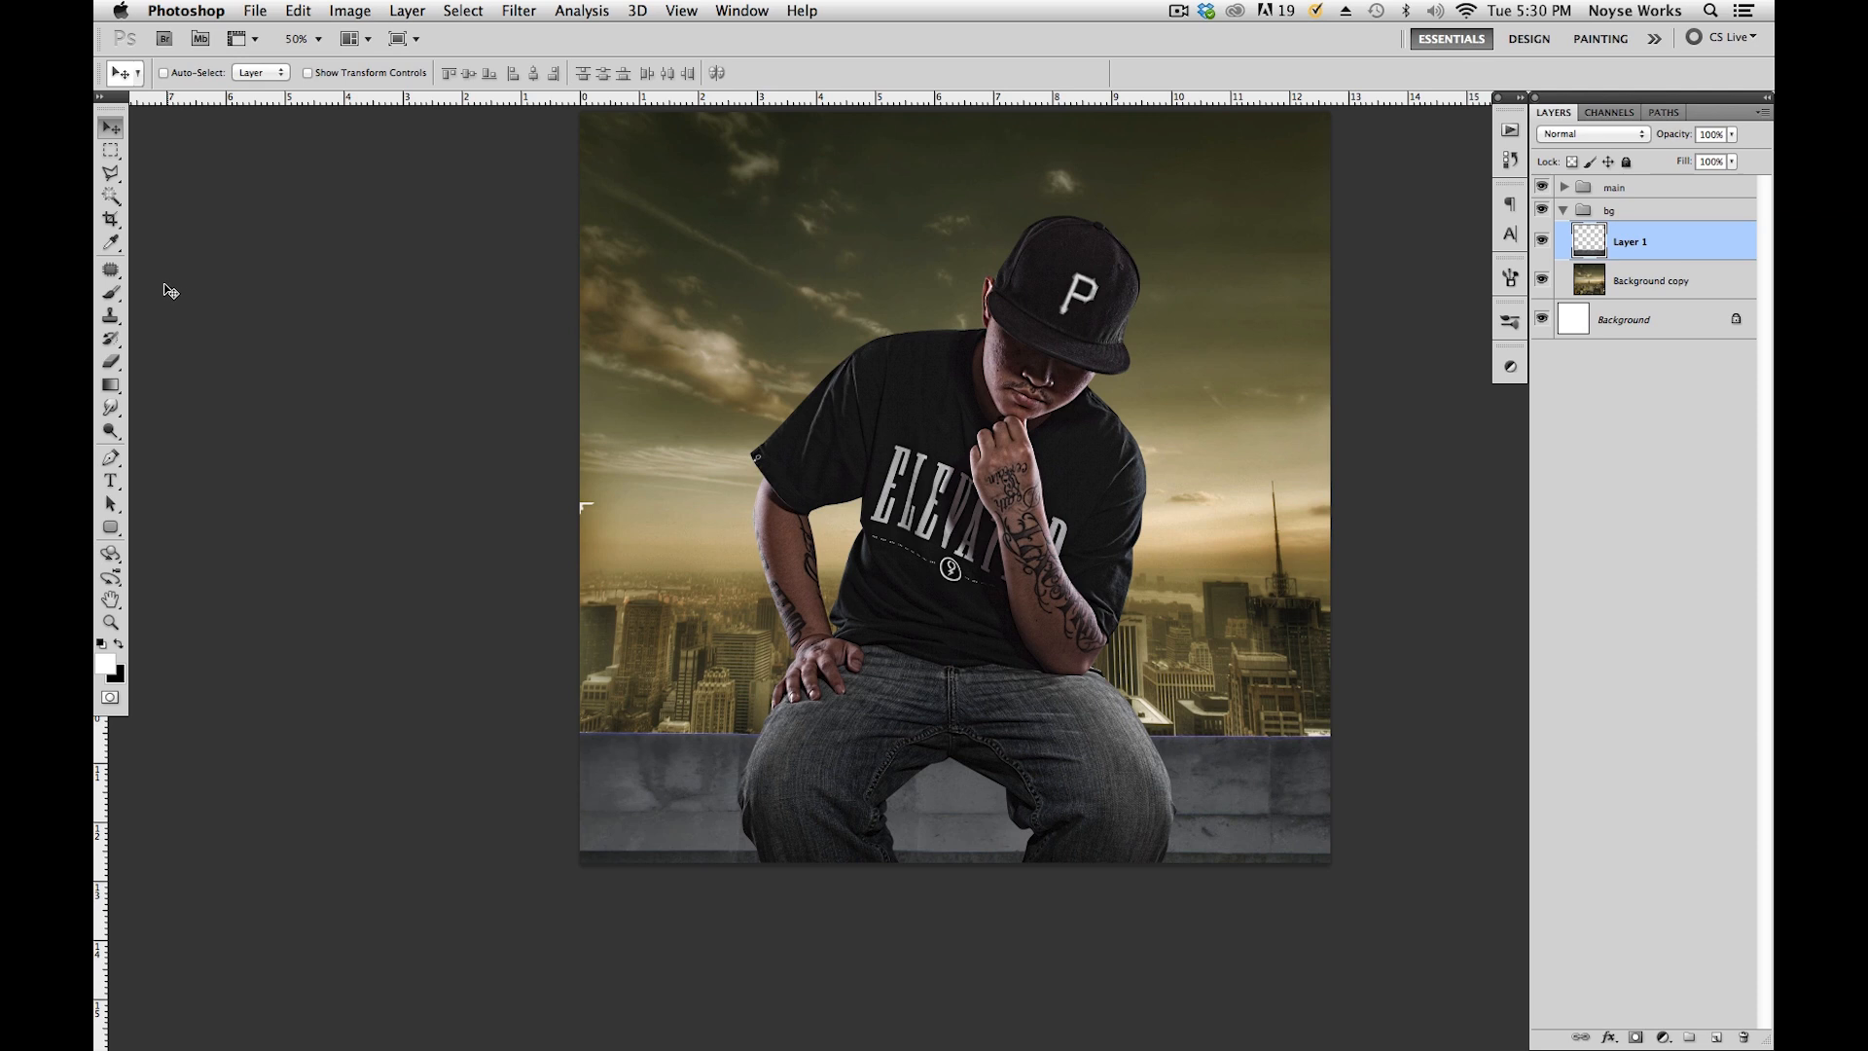
Load the ledge layer's outline as a selection and contract it by 1 pixel.
{"action": "left_click", "coordinate": [111, 361]}
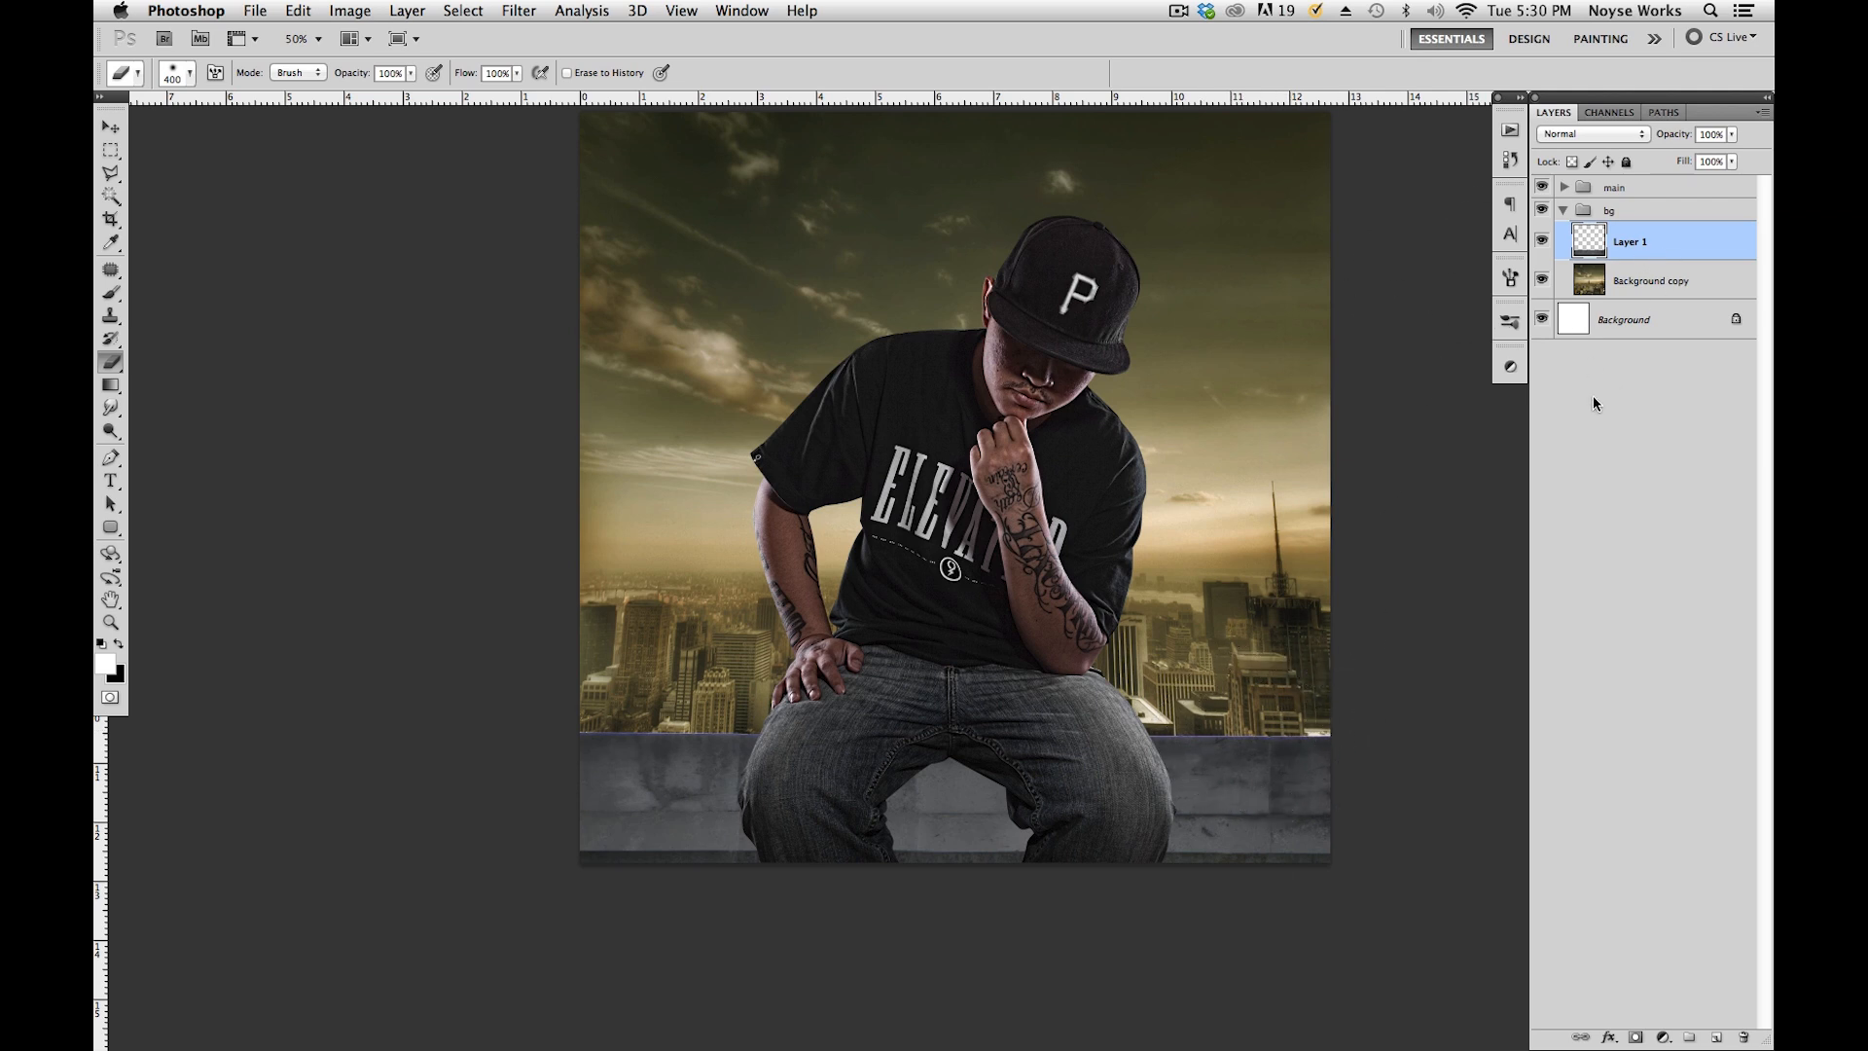
{"action": "key", "text": "super"}
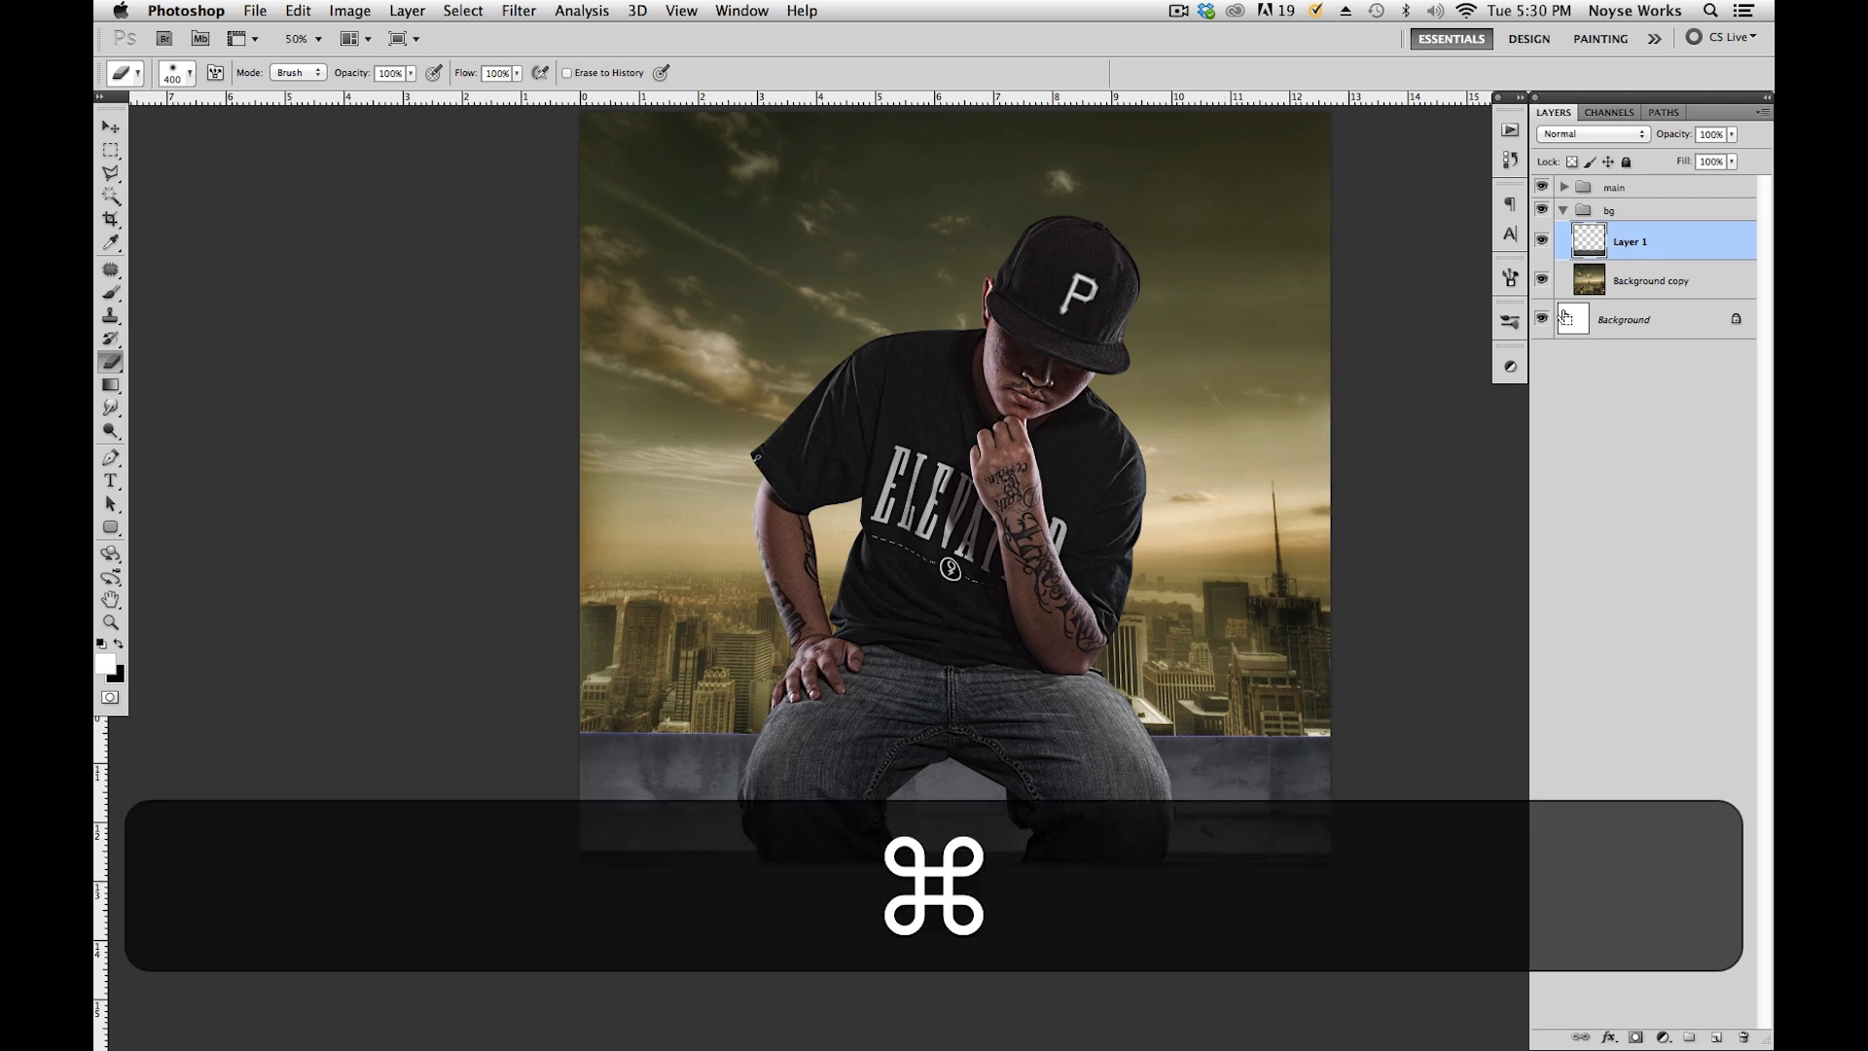
{"action": "left_click", "coordinate": [1592, 249], "text": "super"}
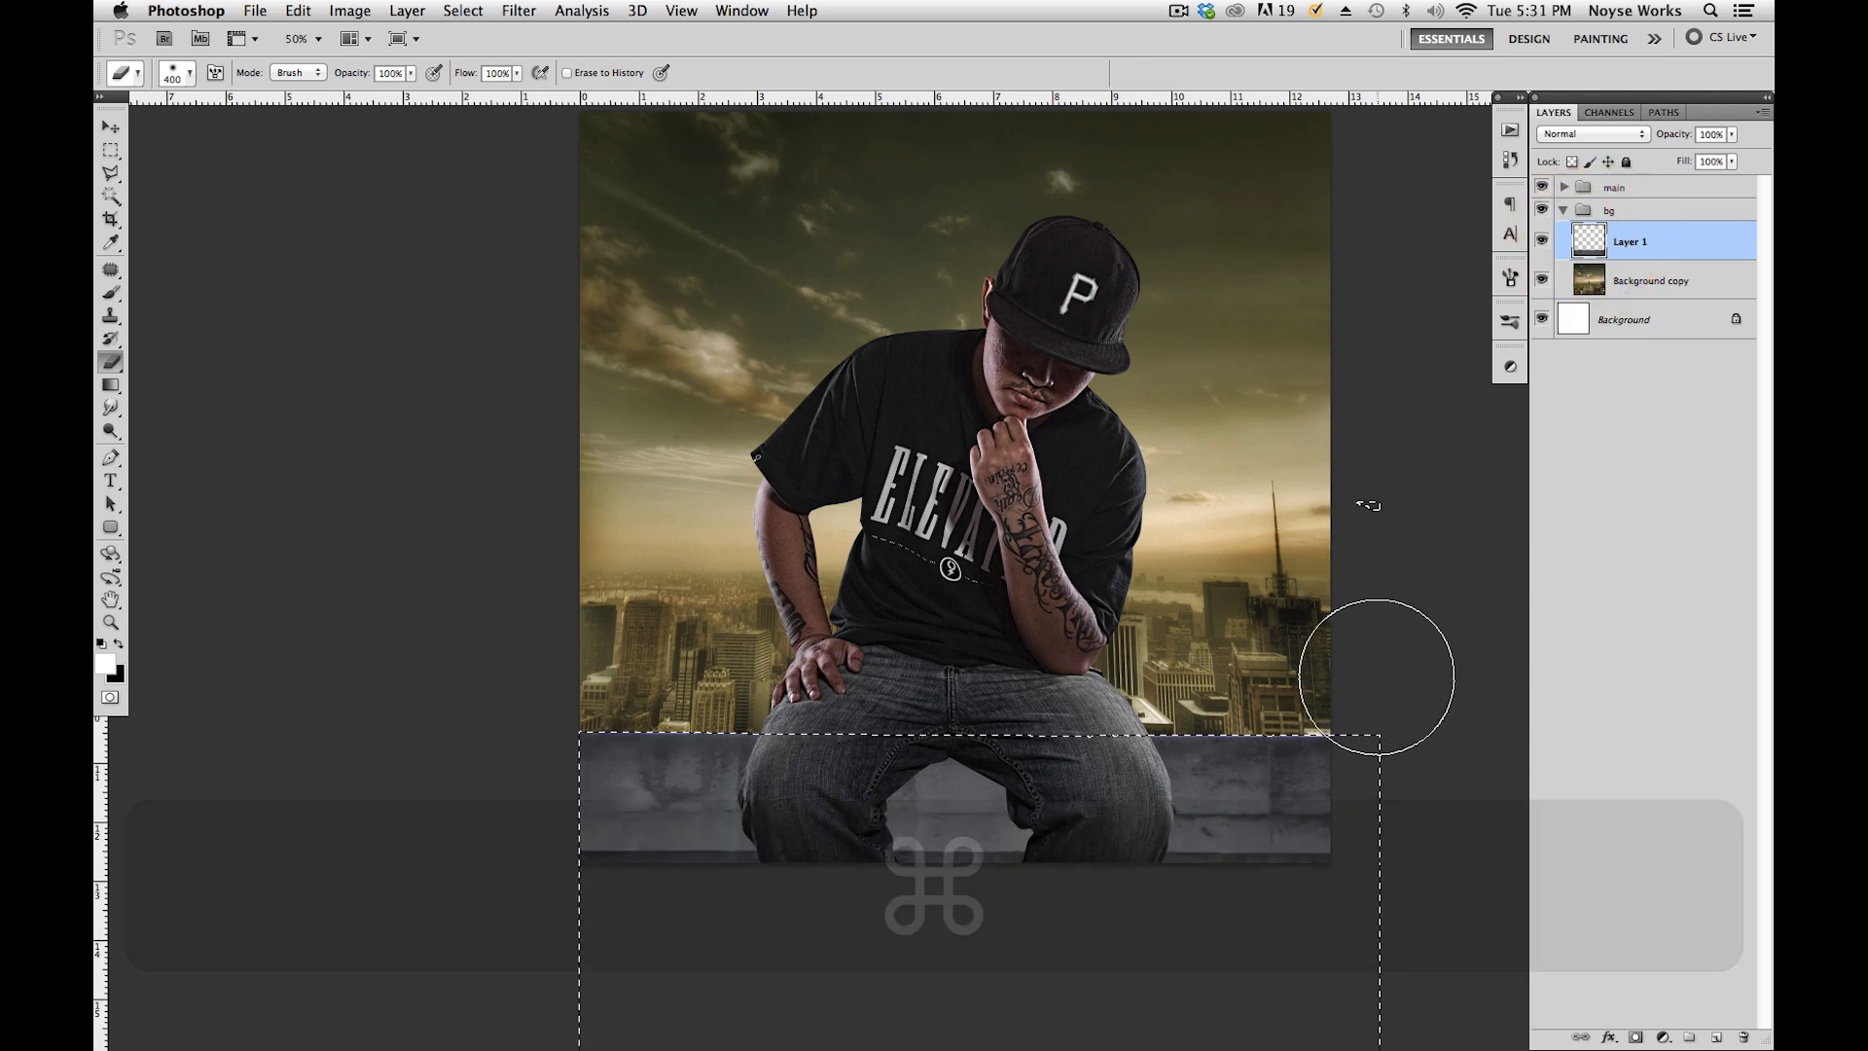
{"action": "left_click", "coordinate": [463, 12]}
{"action": "mouse_move", "coordinate": [525, 264]}
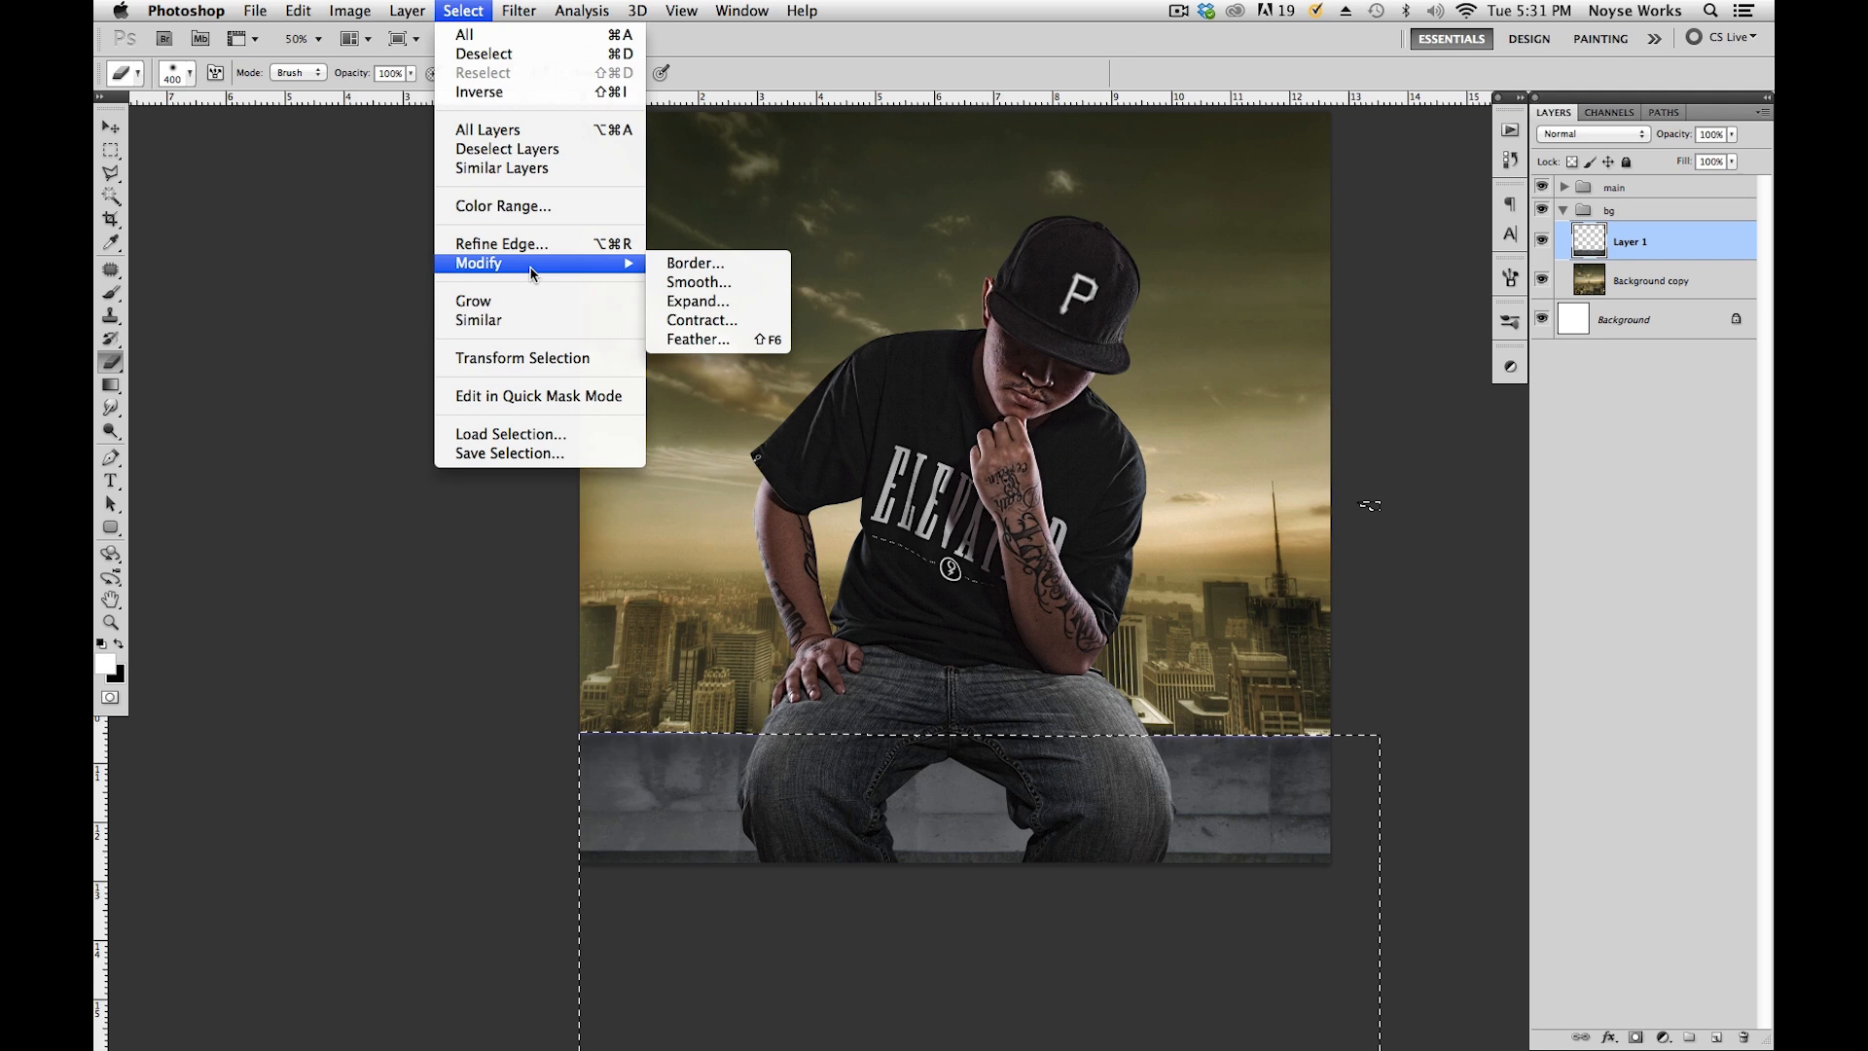
{"action": "left_click", "coordinate": [679, 325]}
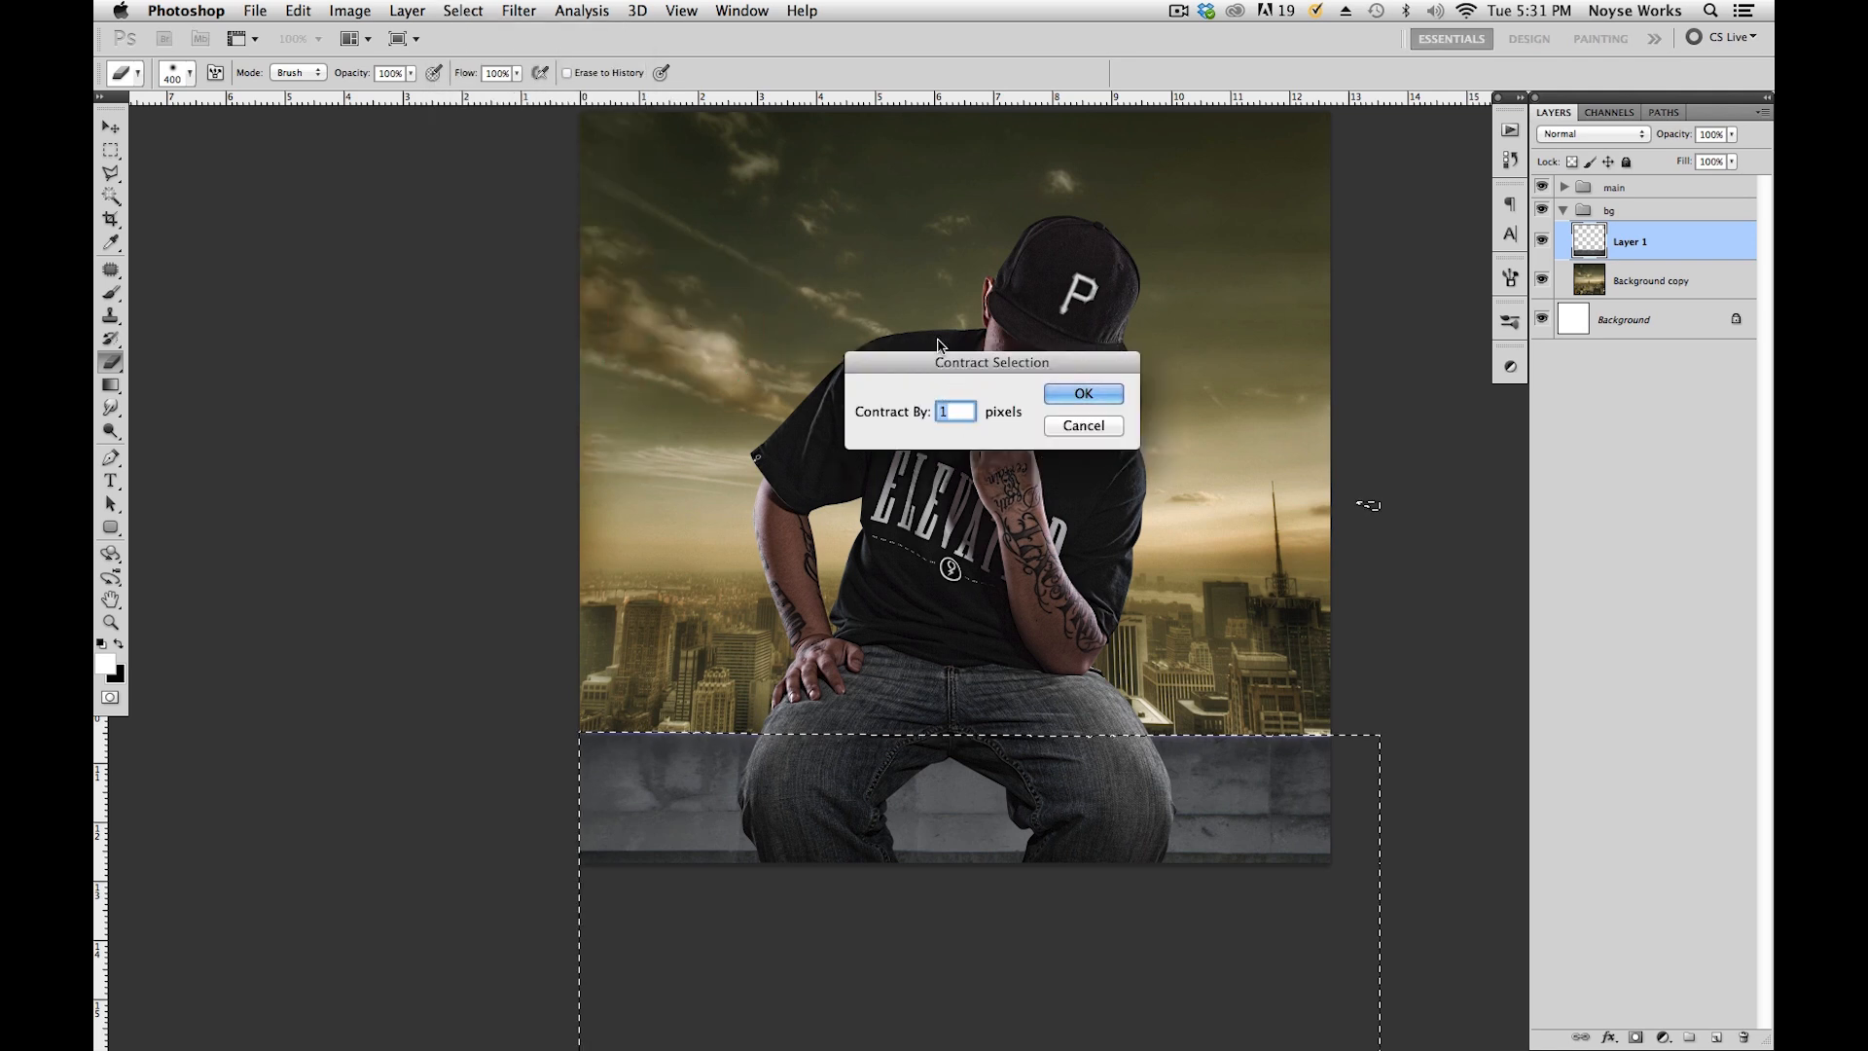
{"action": "key", "text": "Return"}
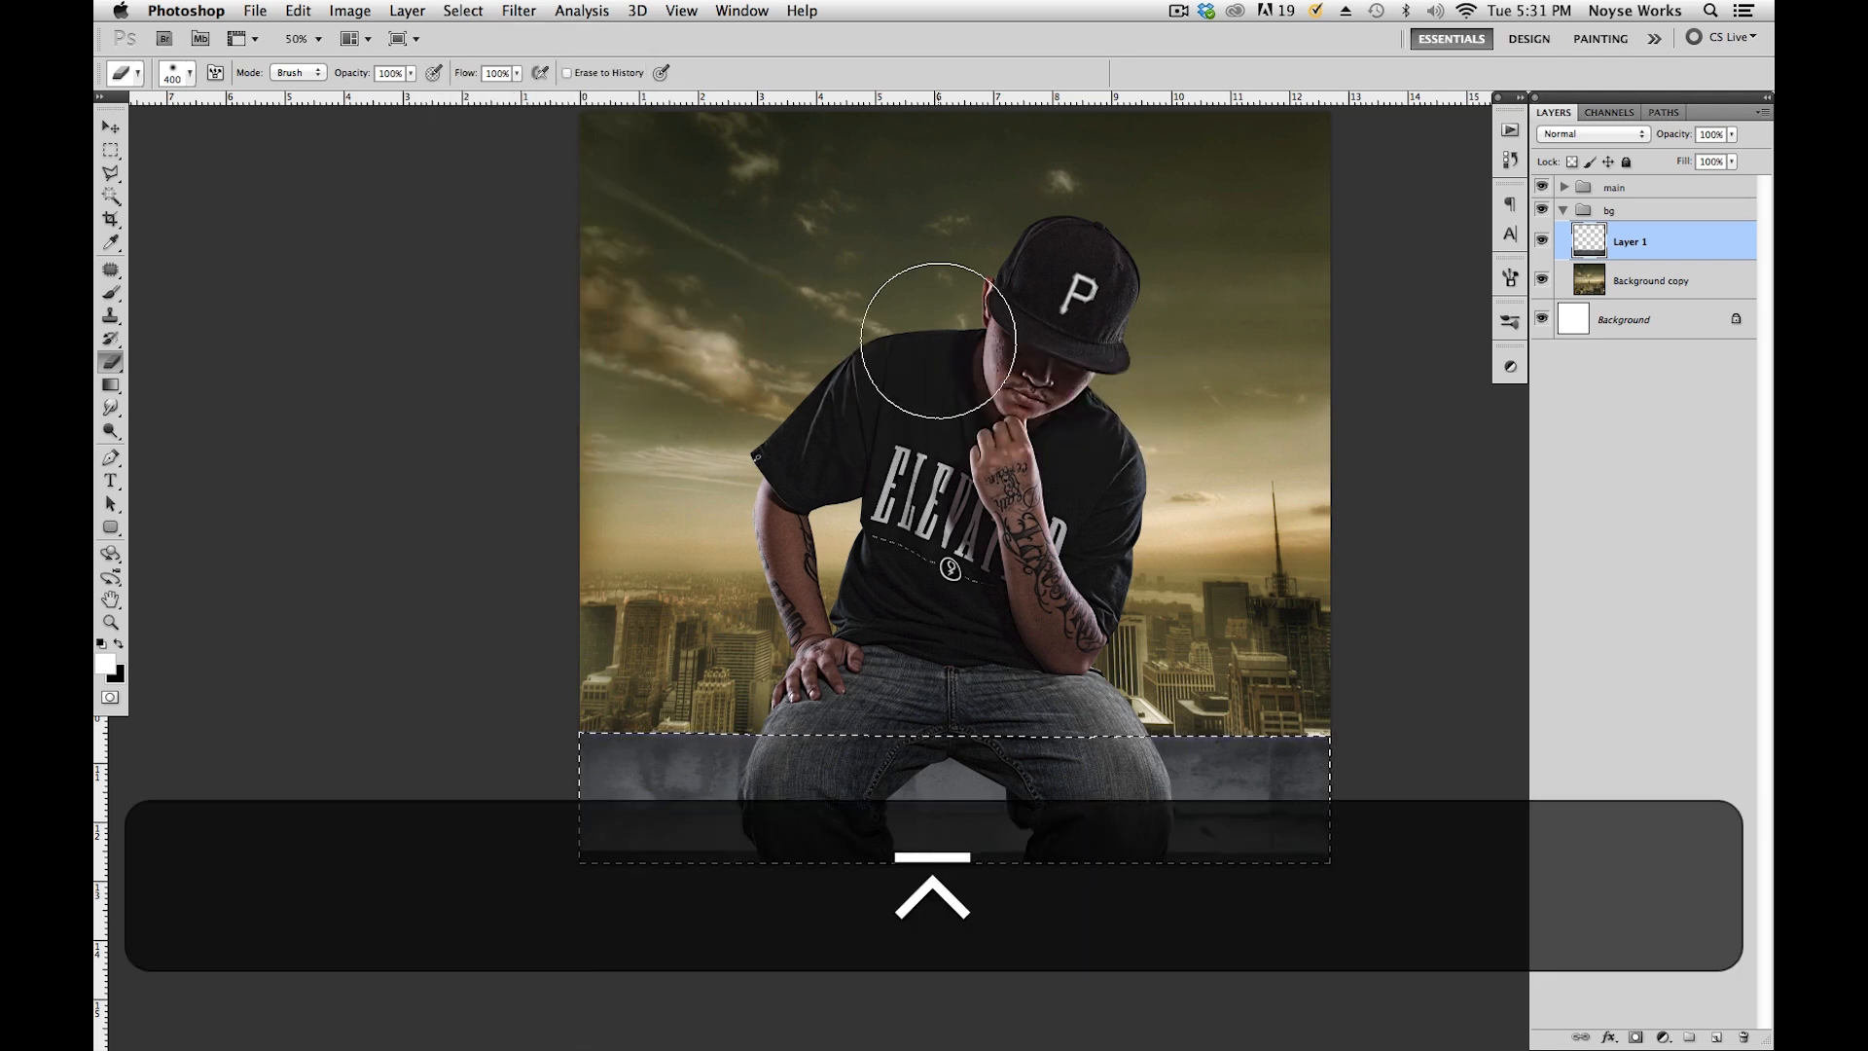
Invert the selection, delete the ledge's fringe outside its contracted outline, deselect and save the document.
{"action": "left_click", "coordinate": [372, 18]}
{"action": "mouse_move", "coordinate": [451, 13]}
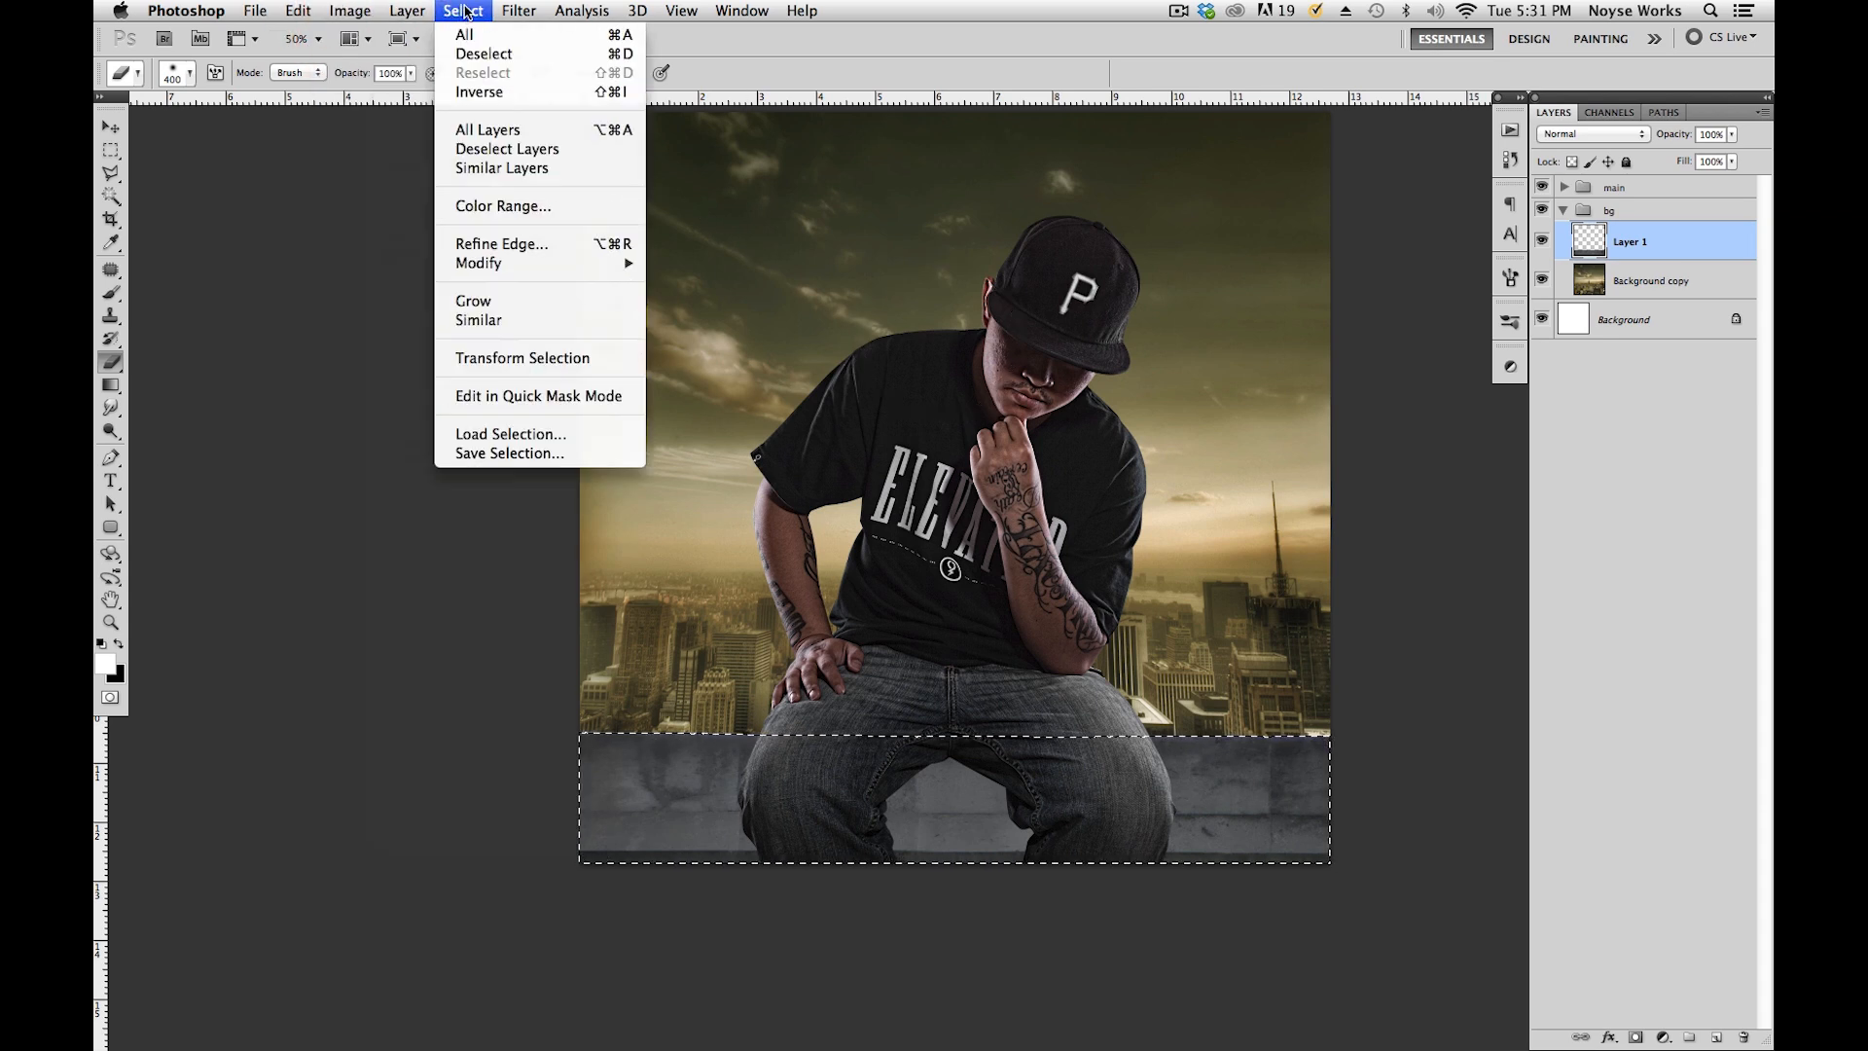
{"action": "left_click", "coordinate": [494, 89]}
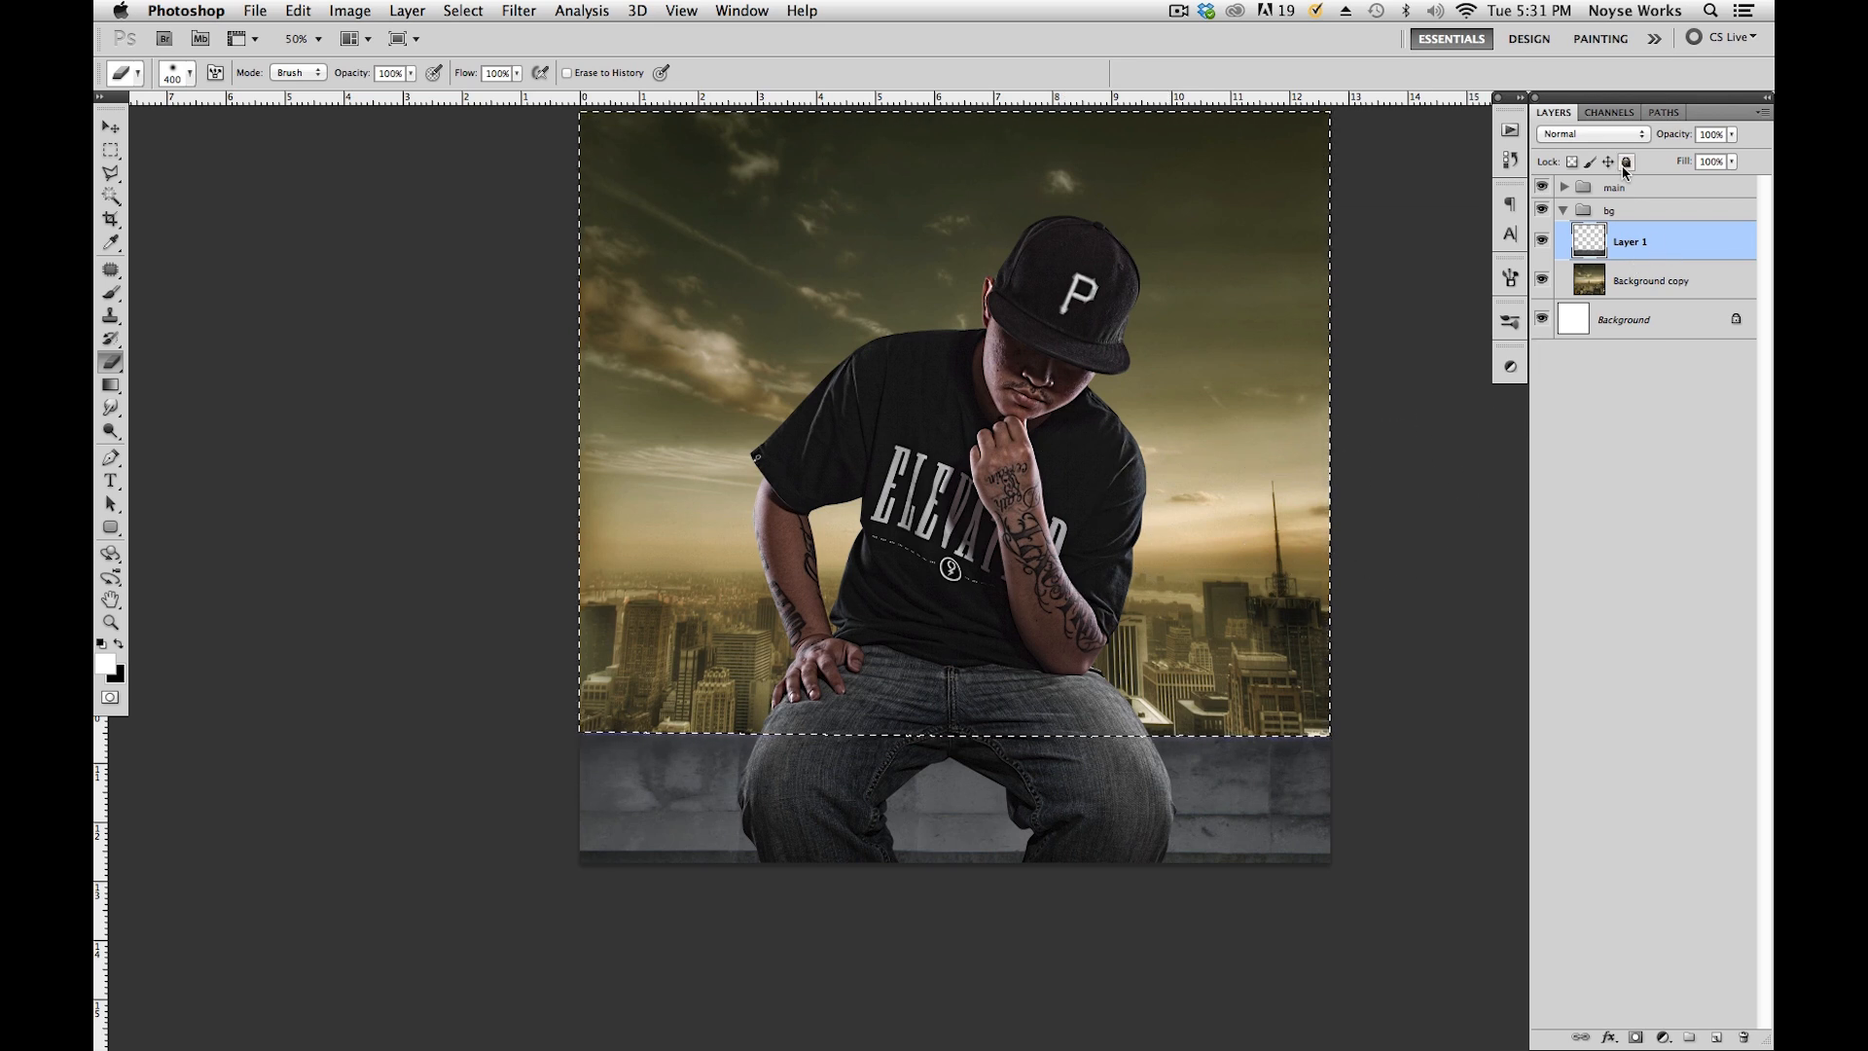
{"action": "key", "text": "BackSpace"}
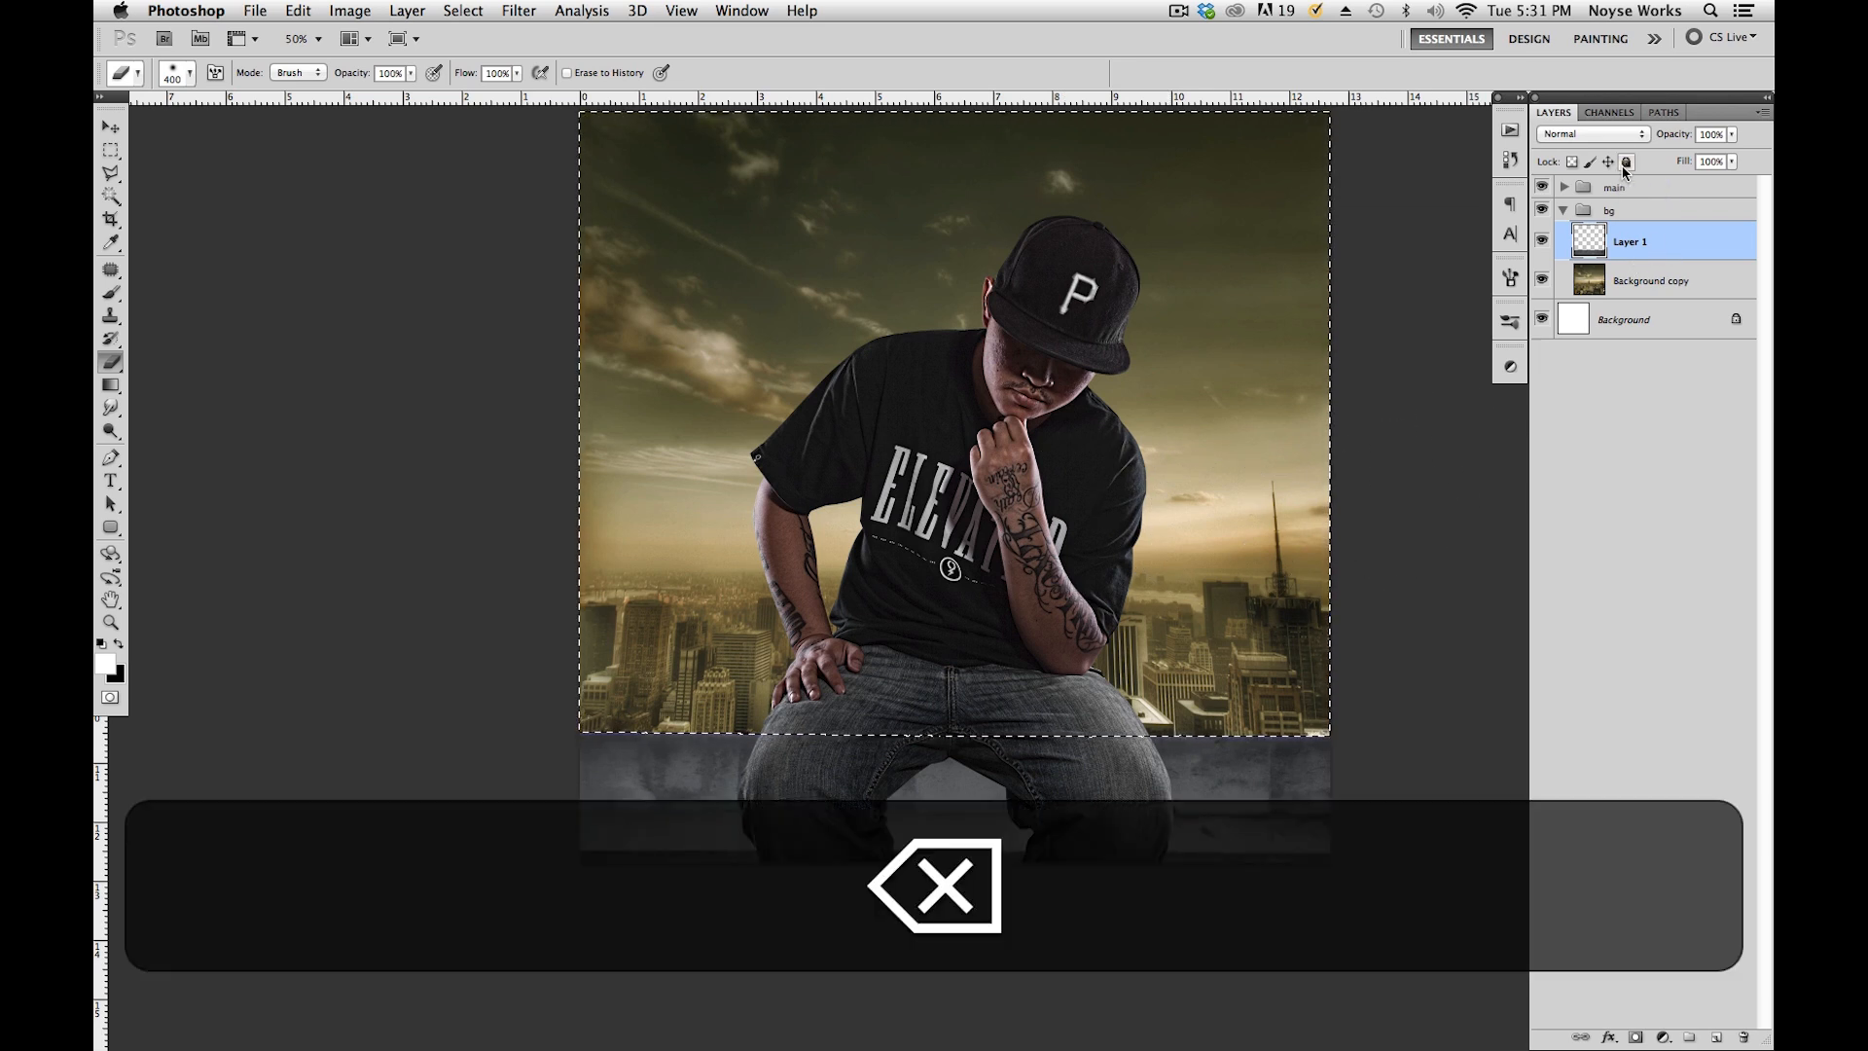
{"action": "key", "text": "super+d"}
{"action": "key", "text": "v"}
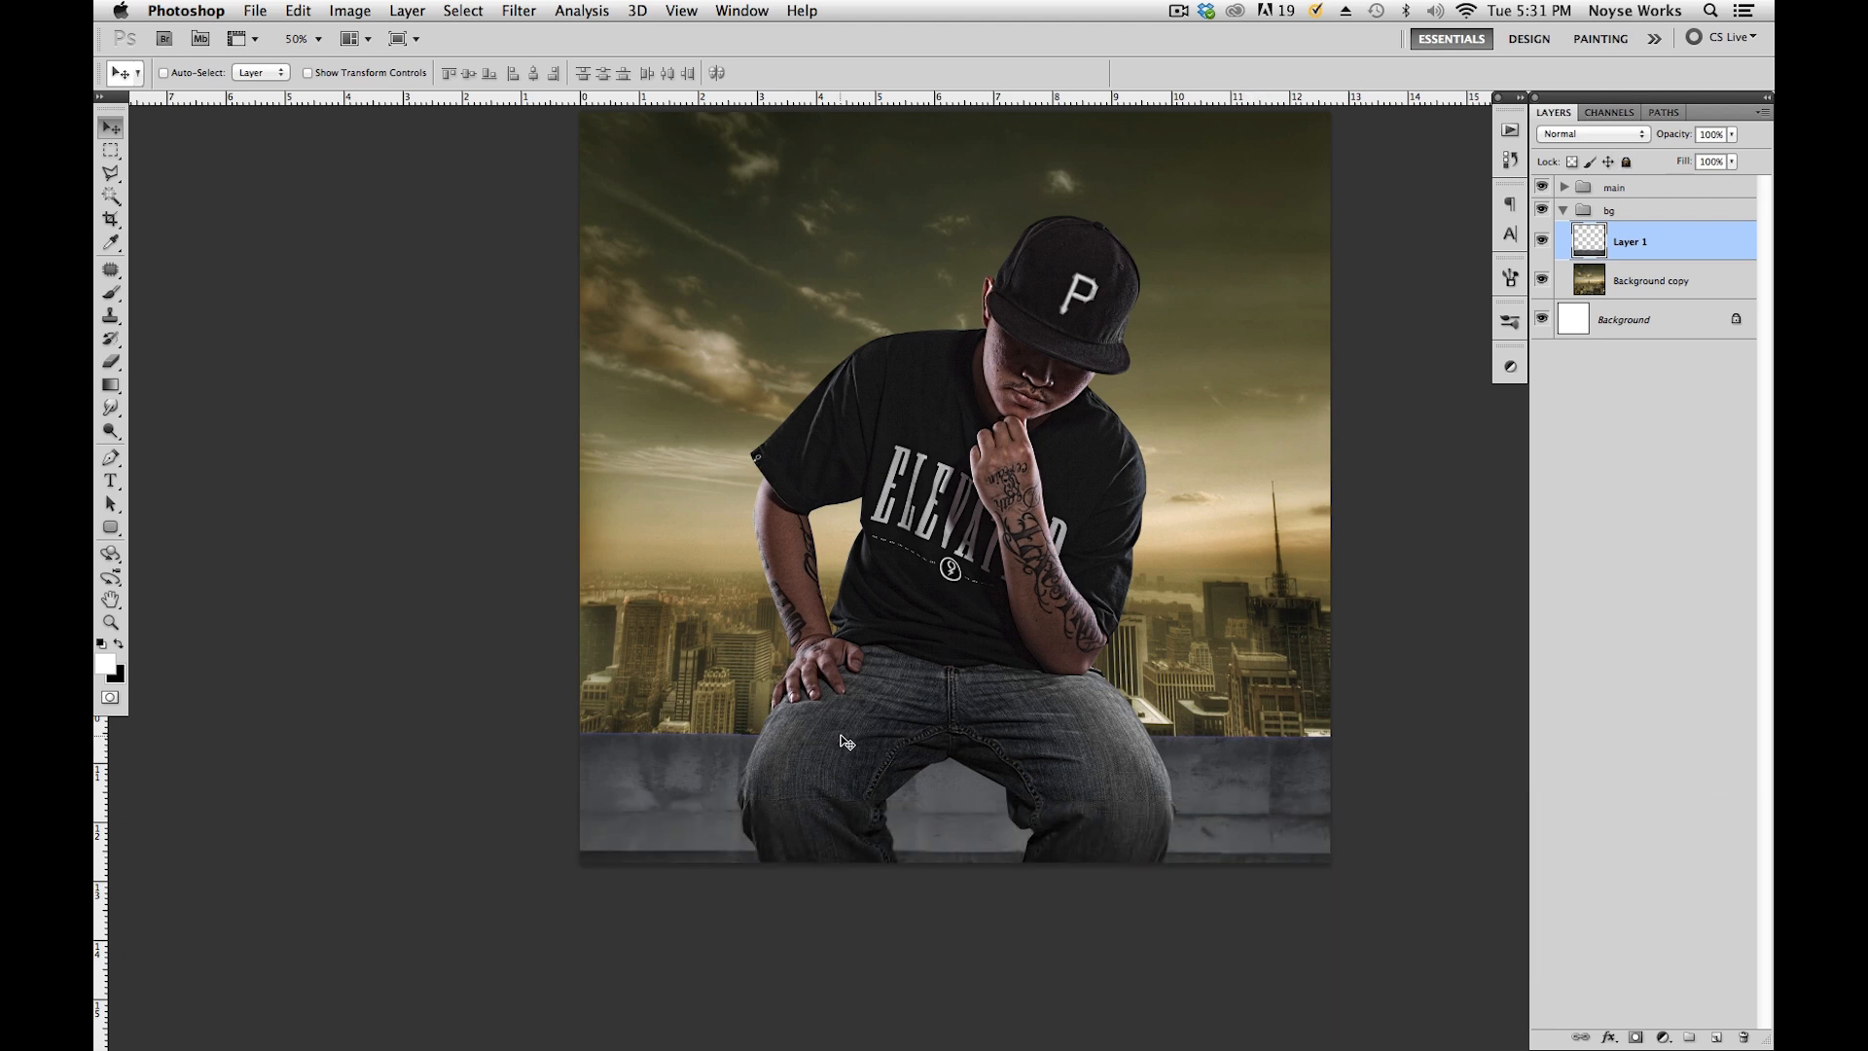
{"action": "key", "text": "super+s"}
Move the city layer up so that more of the buildings show above the ledge, and save the document.
{"action": "key", "text": "space"}
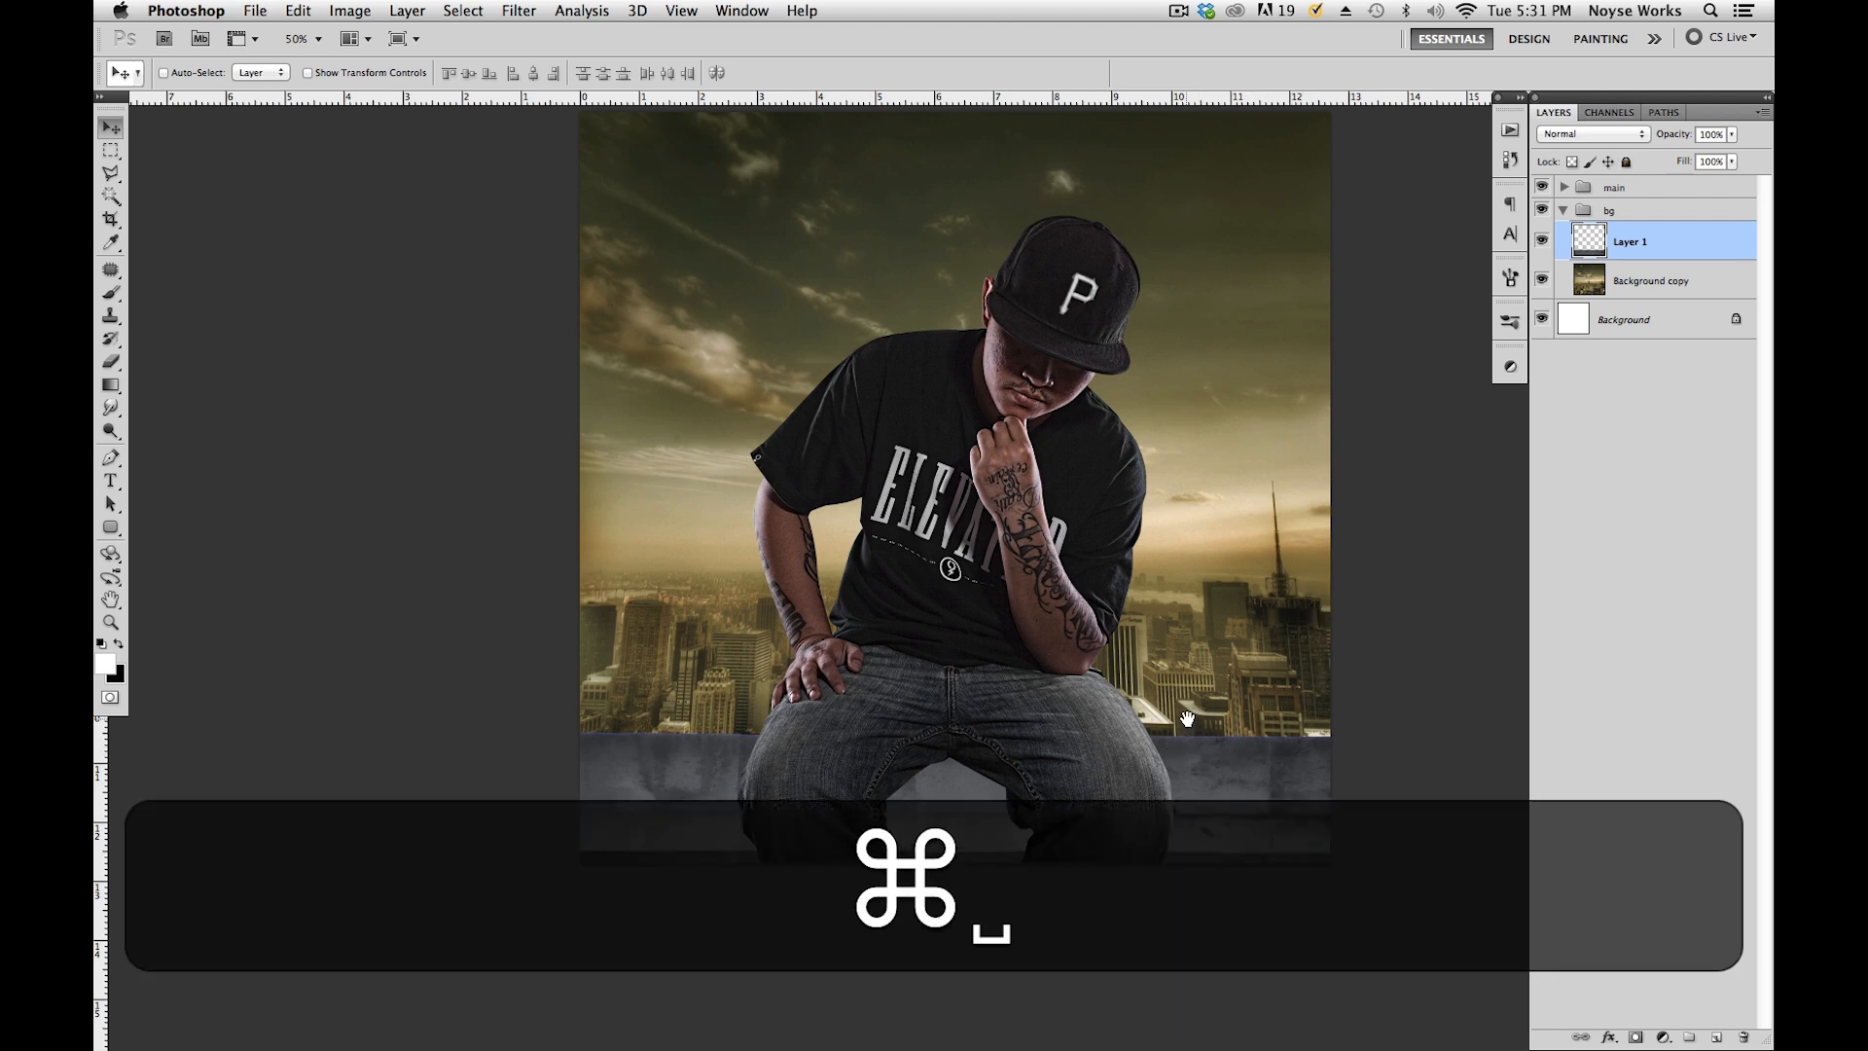
{"action": "key", "text": "space"}
{"action": "left_click_drag", "start_coordinate": [1238, 467], "coordinate": [1201, 579]}
{"action": "left_click", "coordinate": [1681, 279]}
{"action": "left_click_drag", "start_coordinate": [1142, 712], "coordinate": [1176, 558]}
{"action": "key", "text": "space"}
{"action": "key", "text": "super+s"}
{"action": "key", "text": "space"}
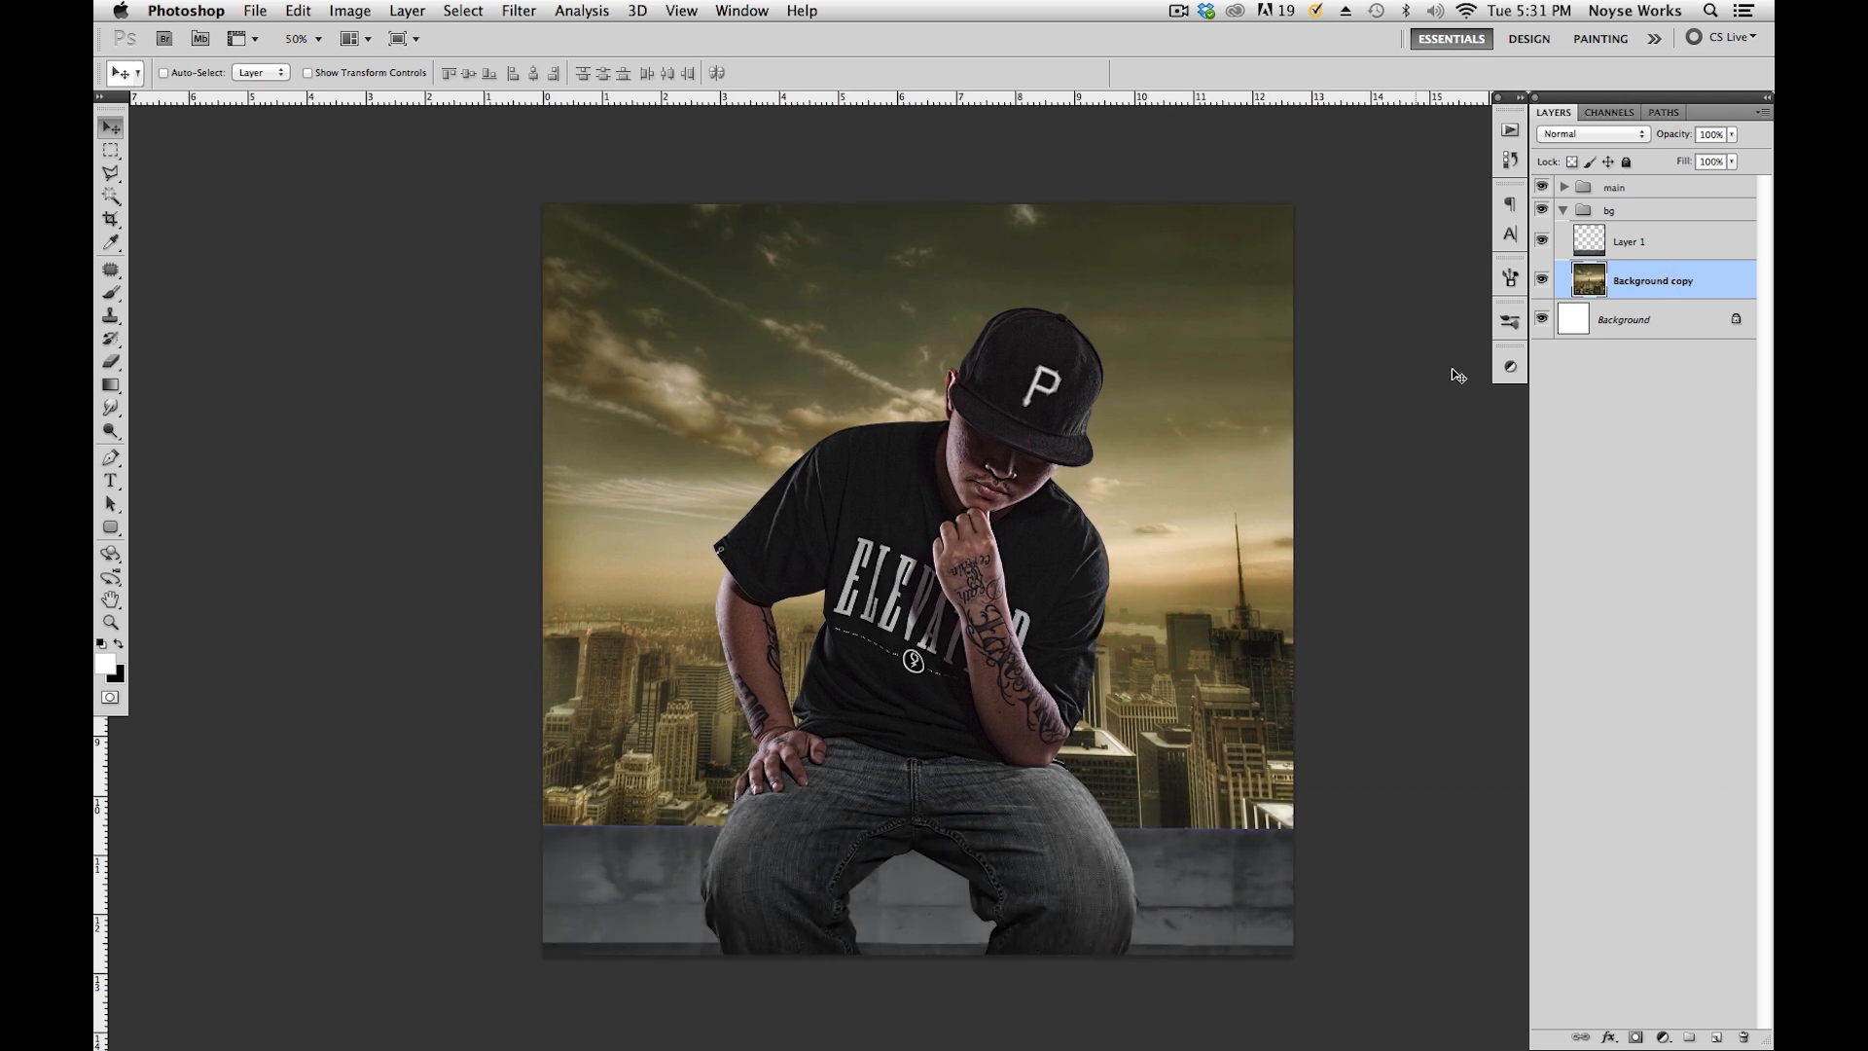
Make the ledge layer in the bg group the active layer.
{"action": "left_click", "coordinate": [1706, 244]}
{"action": "key", "text": "space"}
{"action": "left_click_drag", "start_coordinate": [1119, 561], "coordinate": [1189, 585]}
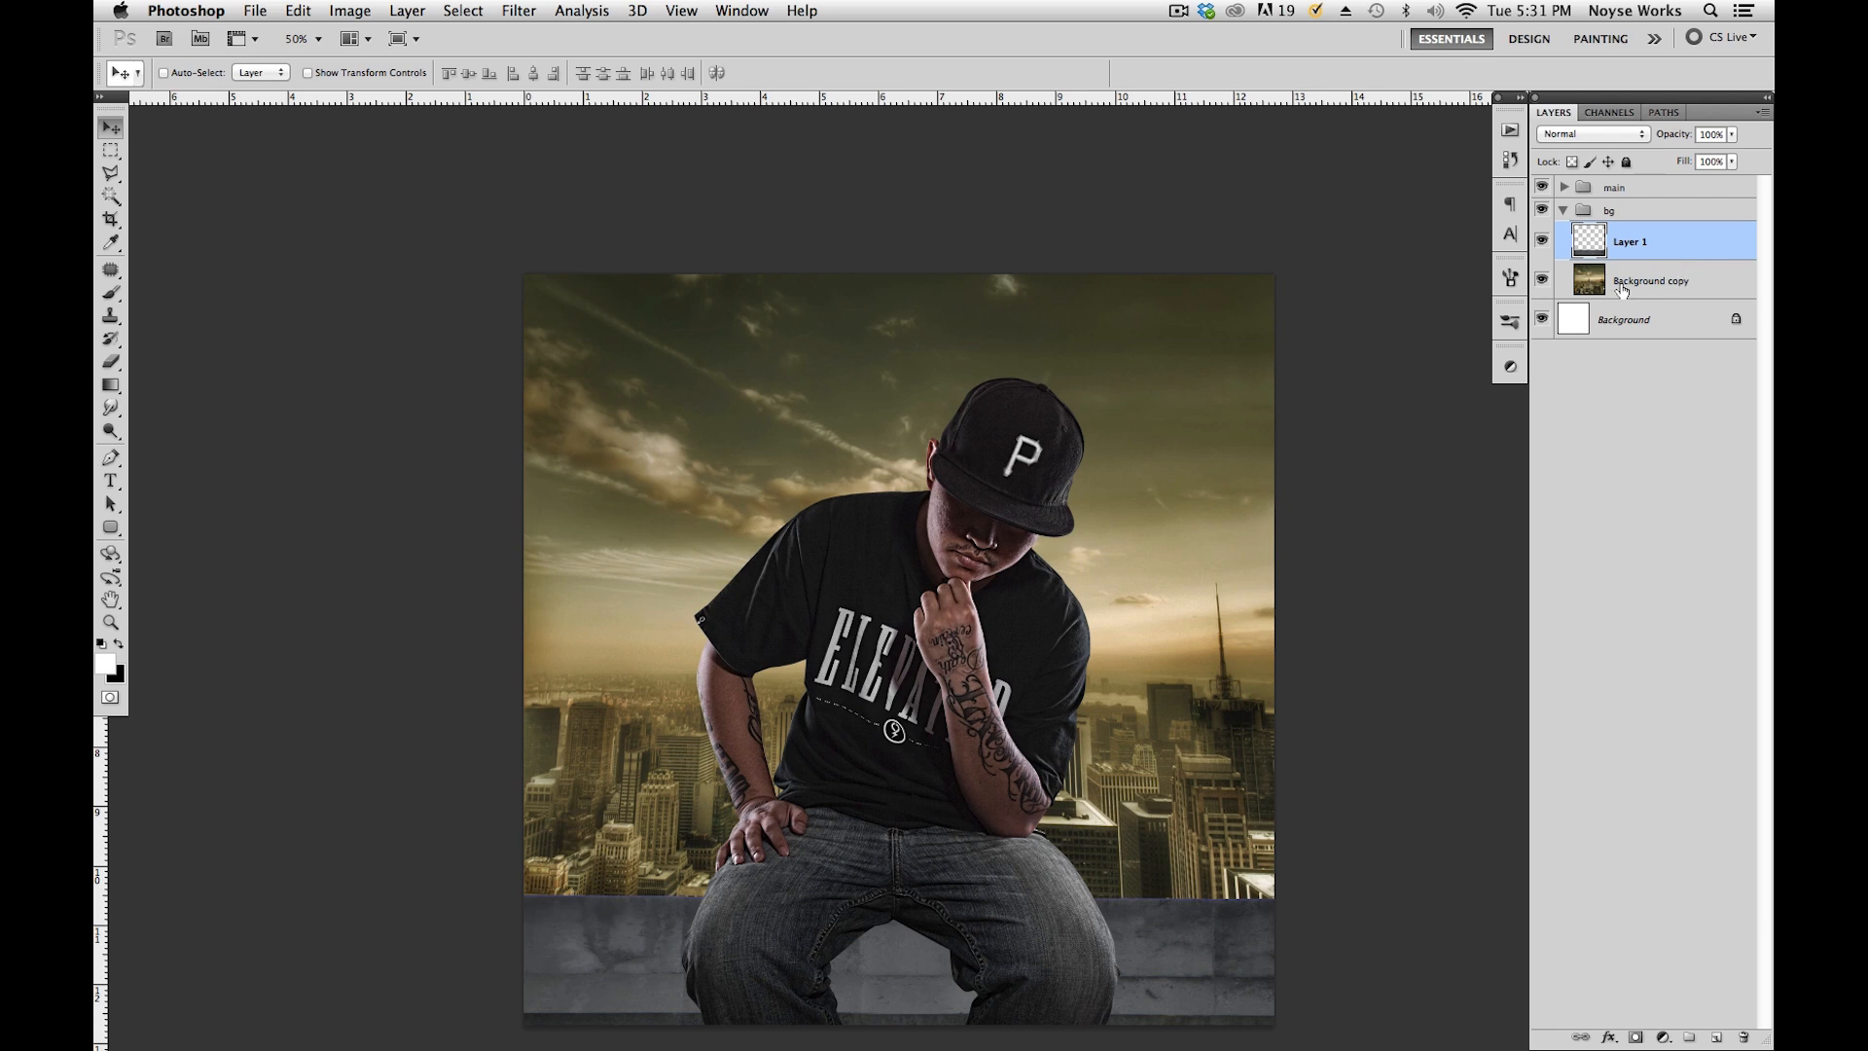
{"action": "key", "text": "super+m"}
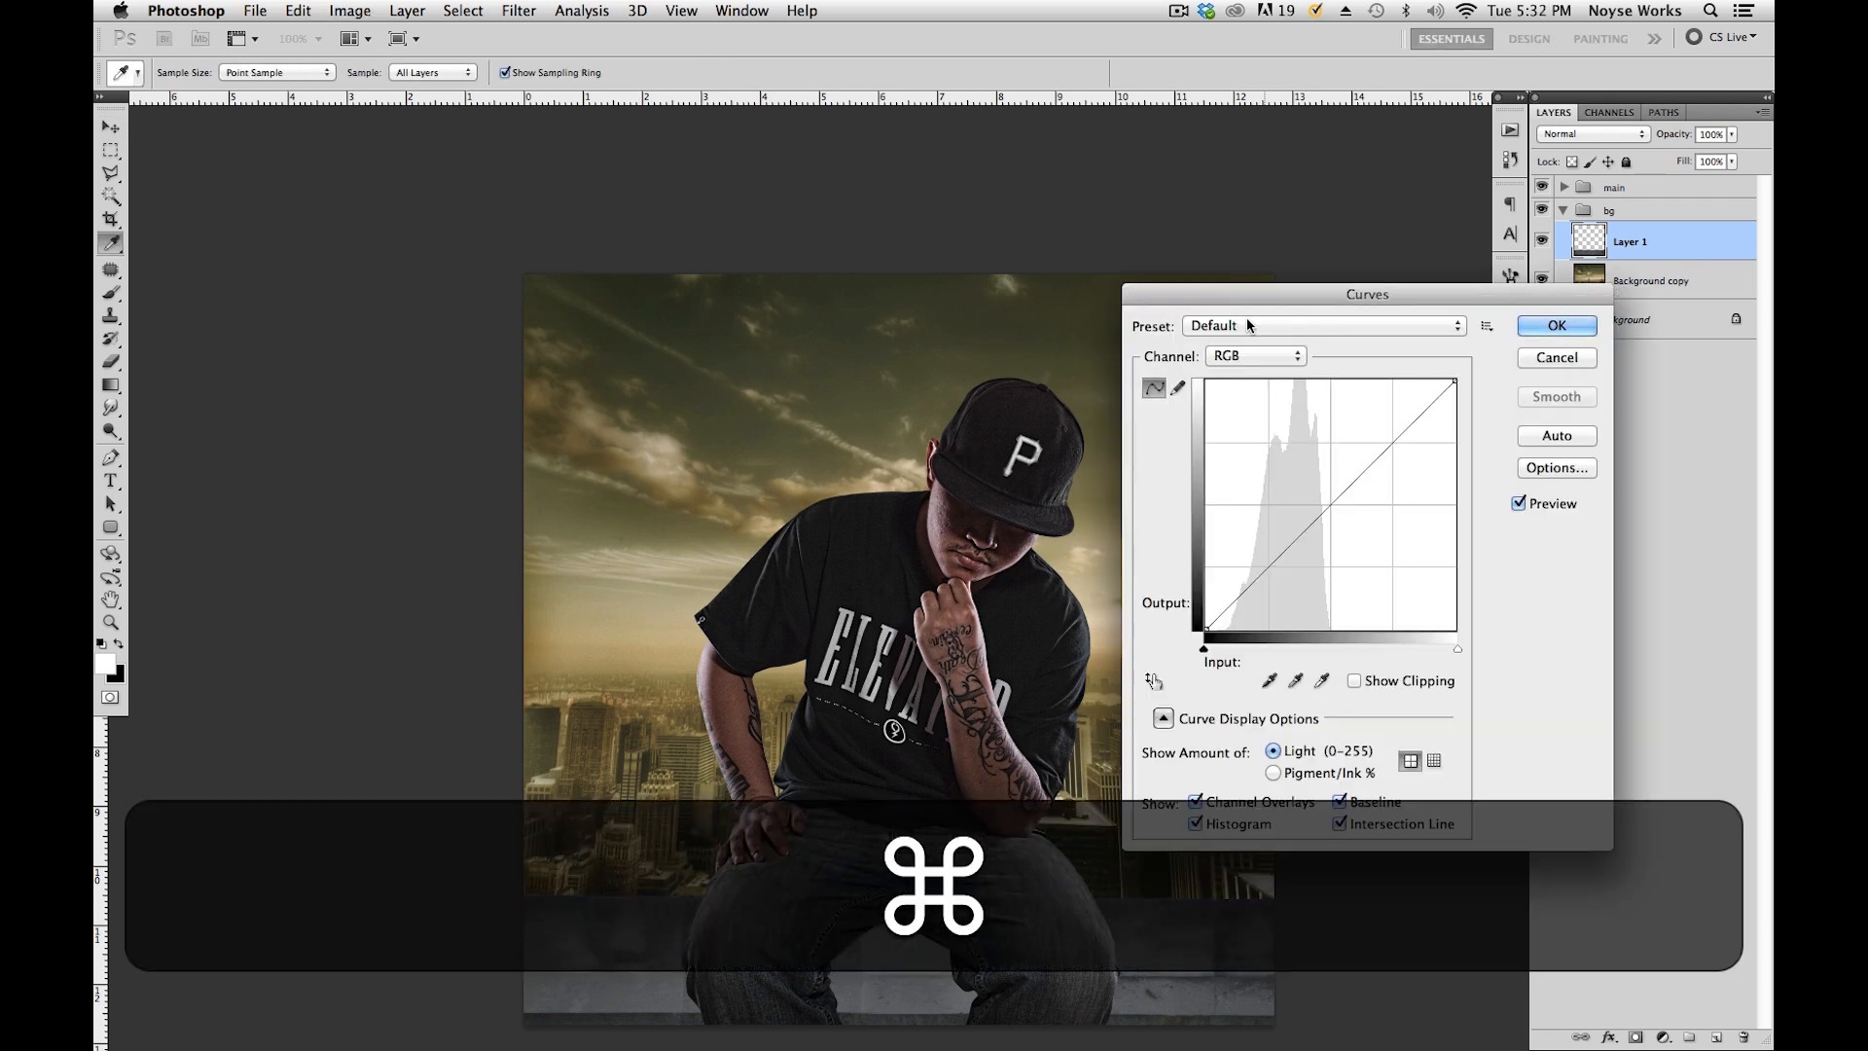
{"action": "left_click_drag", "start_coordinate": [1357, 304], "coordinate": [1321, 163]}
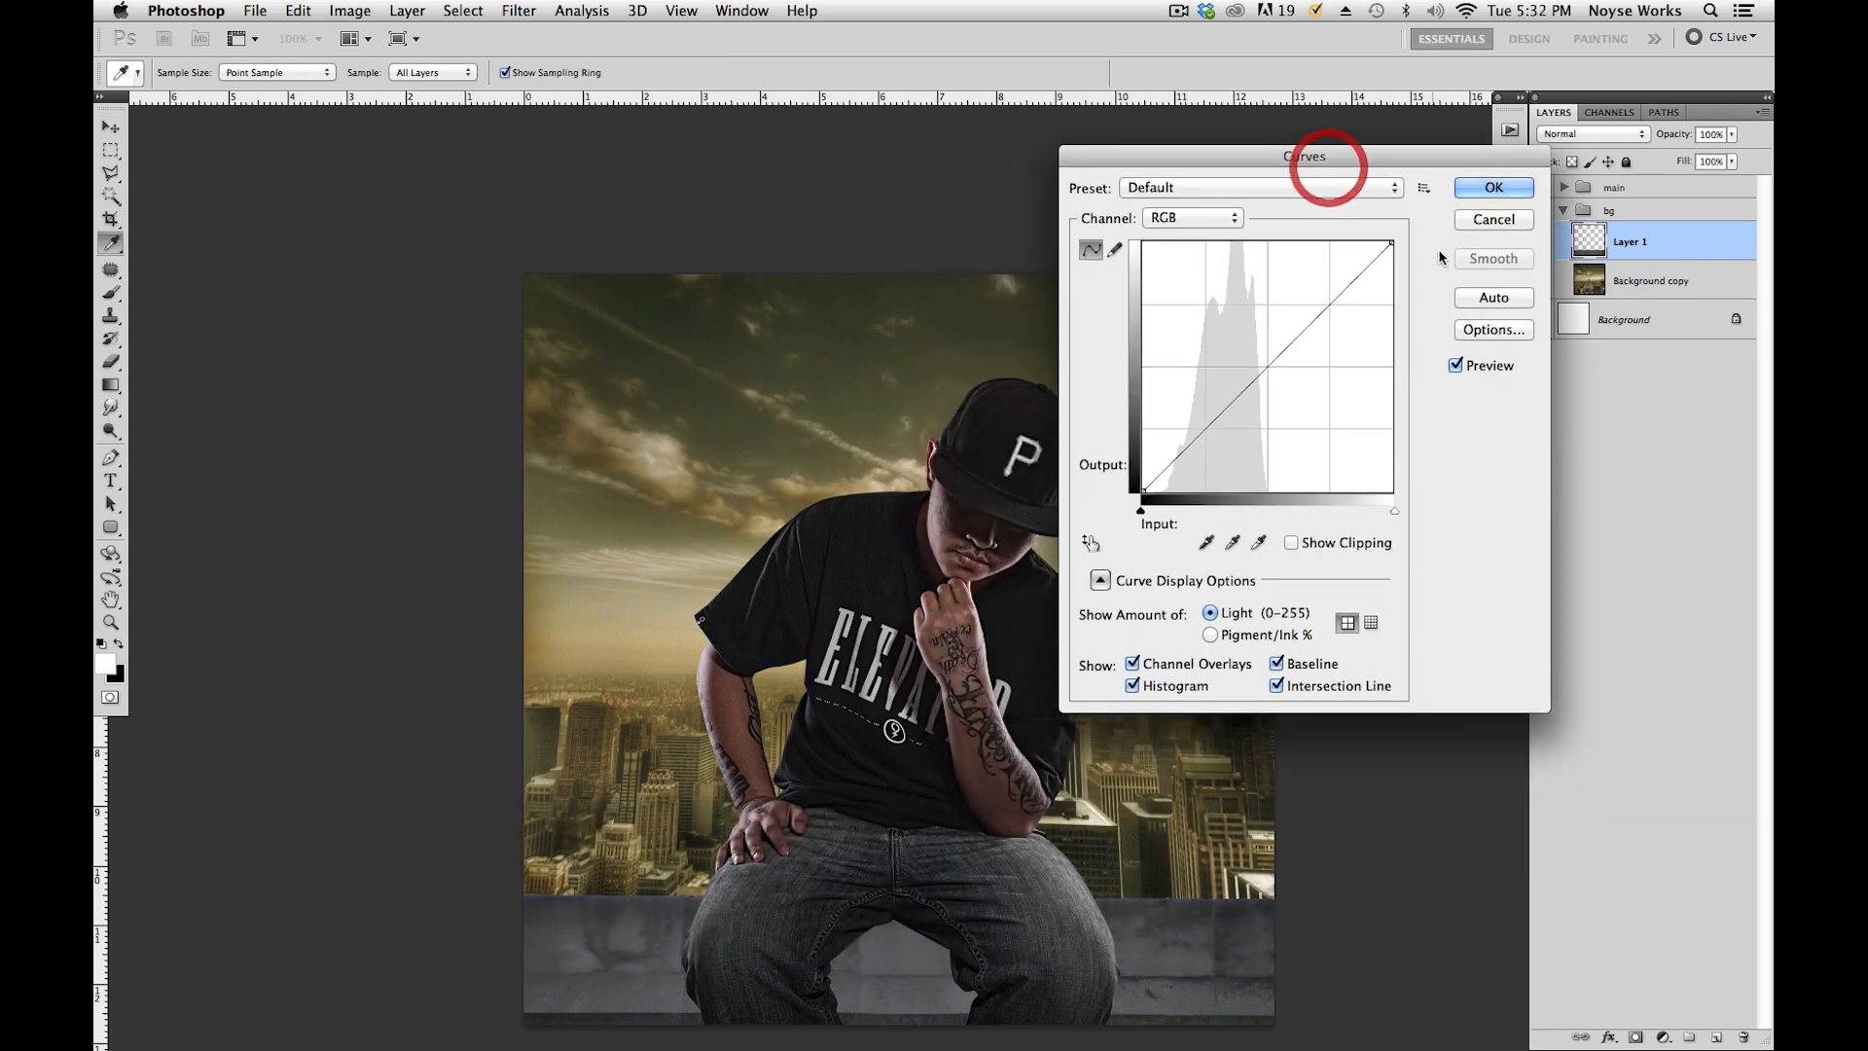
{"action": "left_click", "coordinate": [1486, 221]}
Try to tint the ledge with a Curves adjustment that raises the Red channel from input 102 to output 152.
{"action": "left_click", "coordinate": [350, 11]}
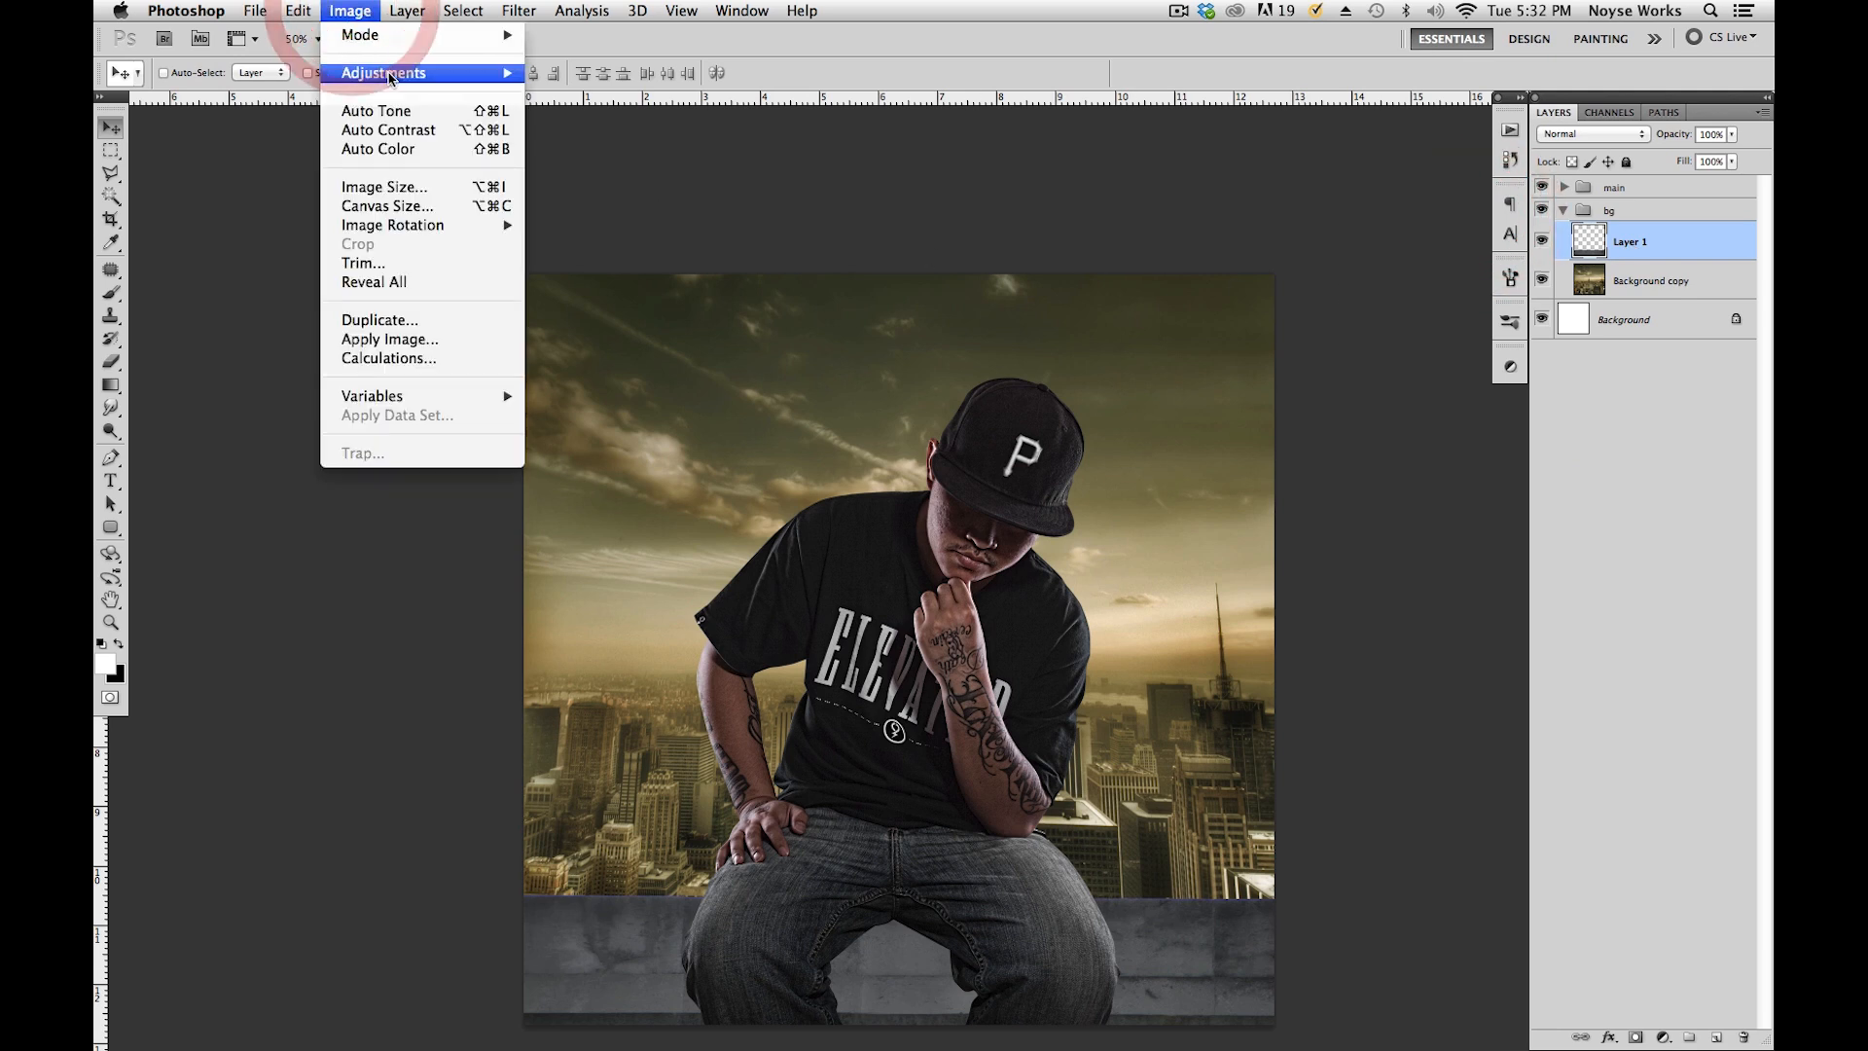
{"action": "mouse_move", "coordinate": [441, 75]}
{"action": "left_click", "coordinate": [613, 111]}
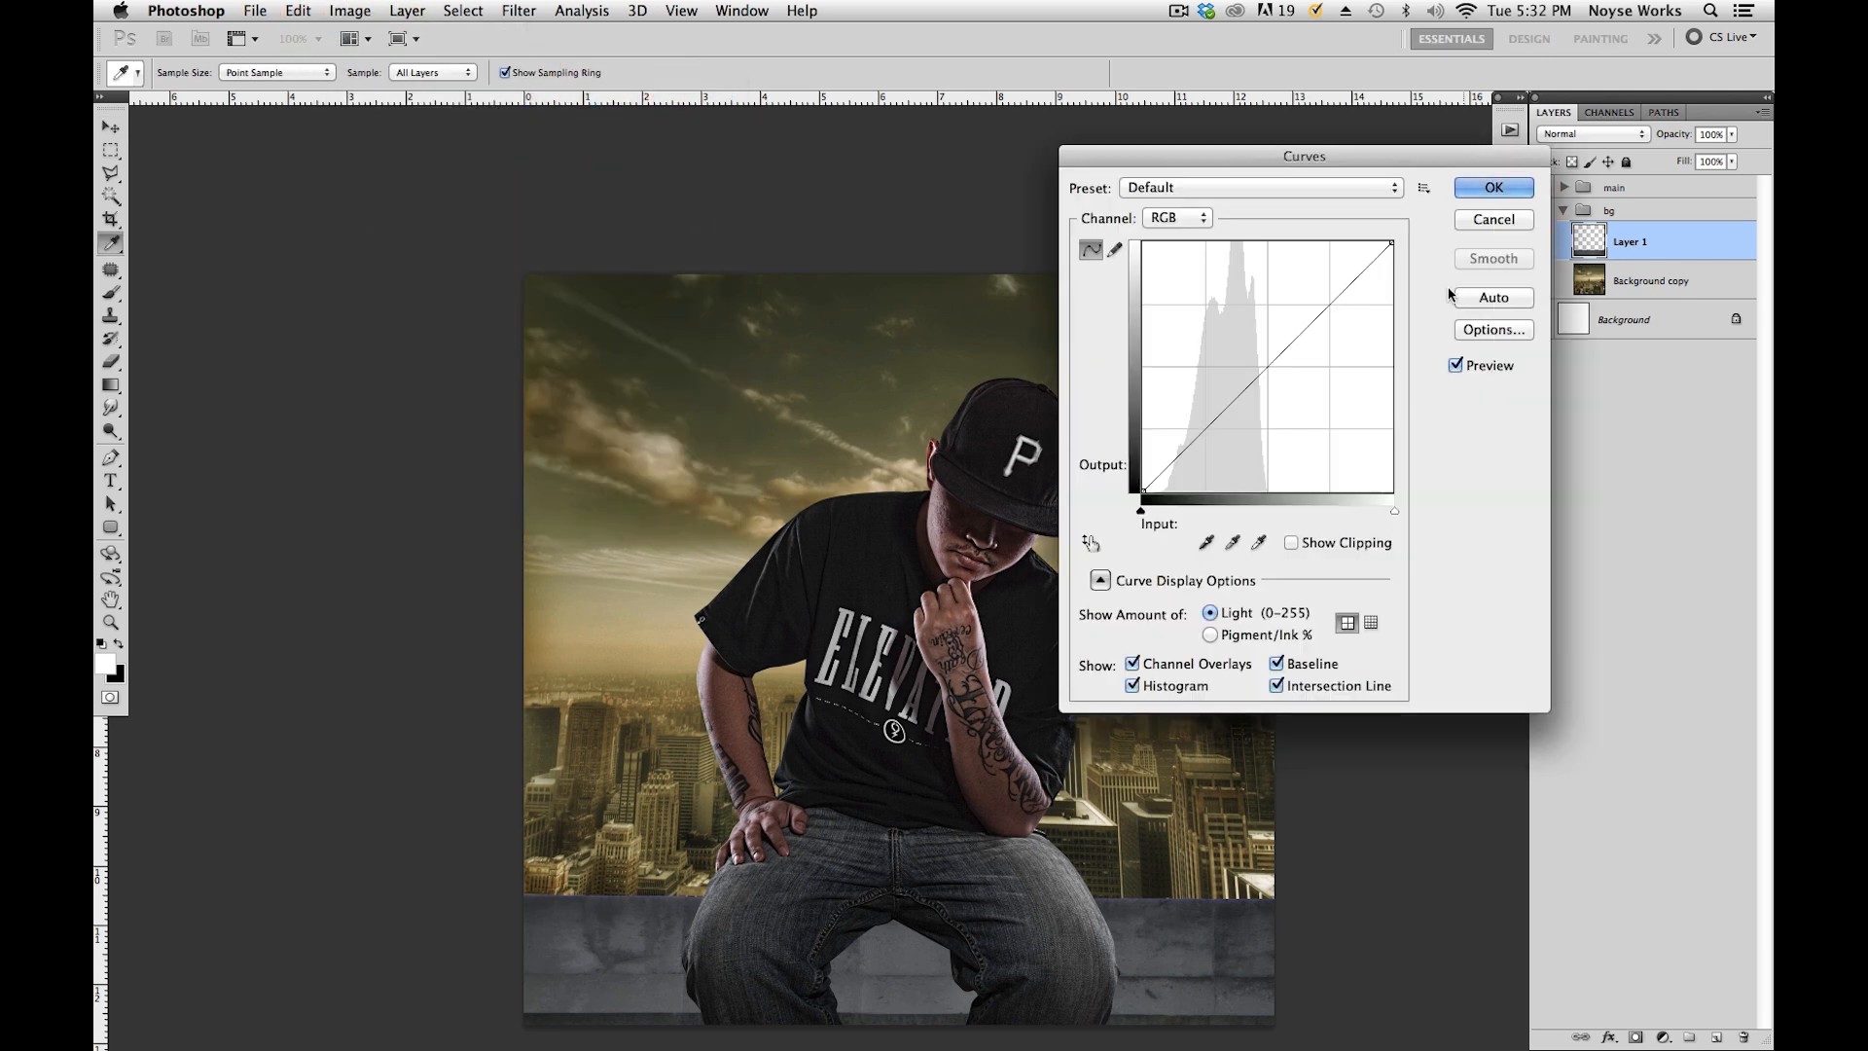
{"action": "key", "text": "space"}
{"action": "left_click_drag", "start_coordinate": [1053, 667], "coordinate": [788, 559]}
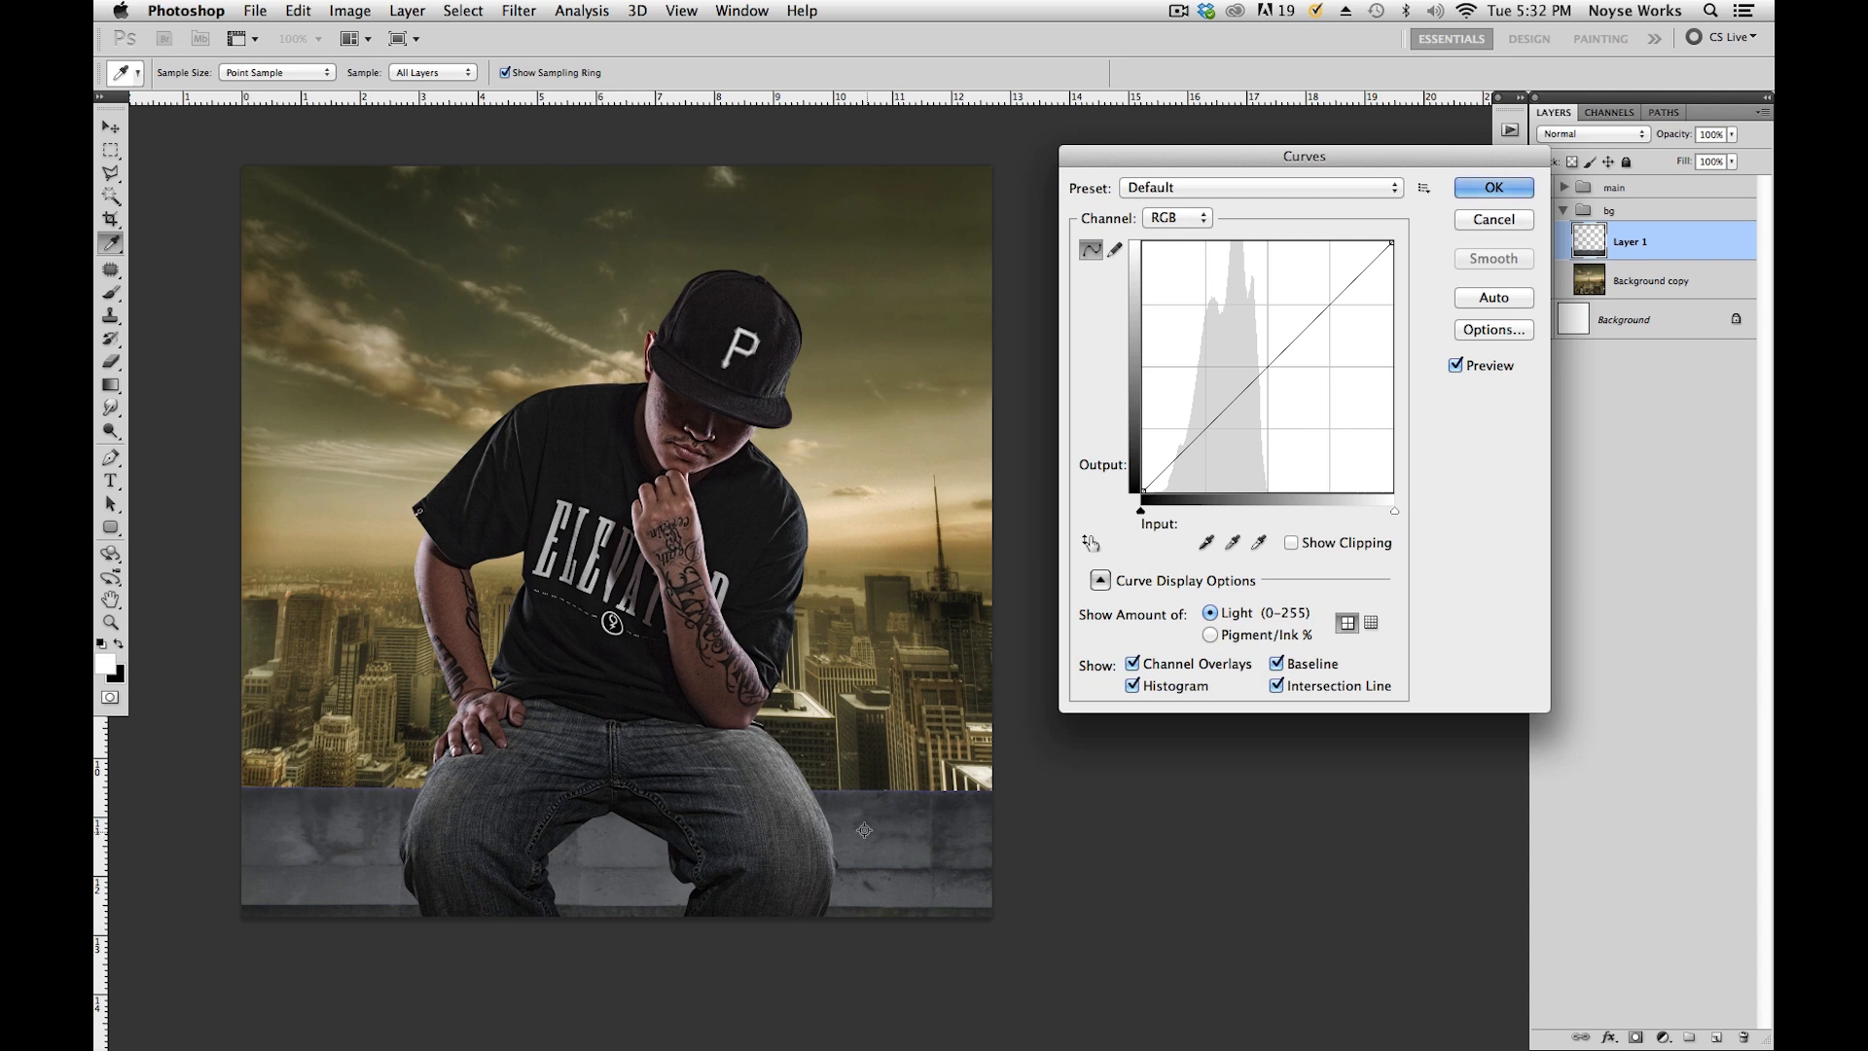
{"action": "left_click", "coordinate": [1178, 218]}
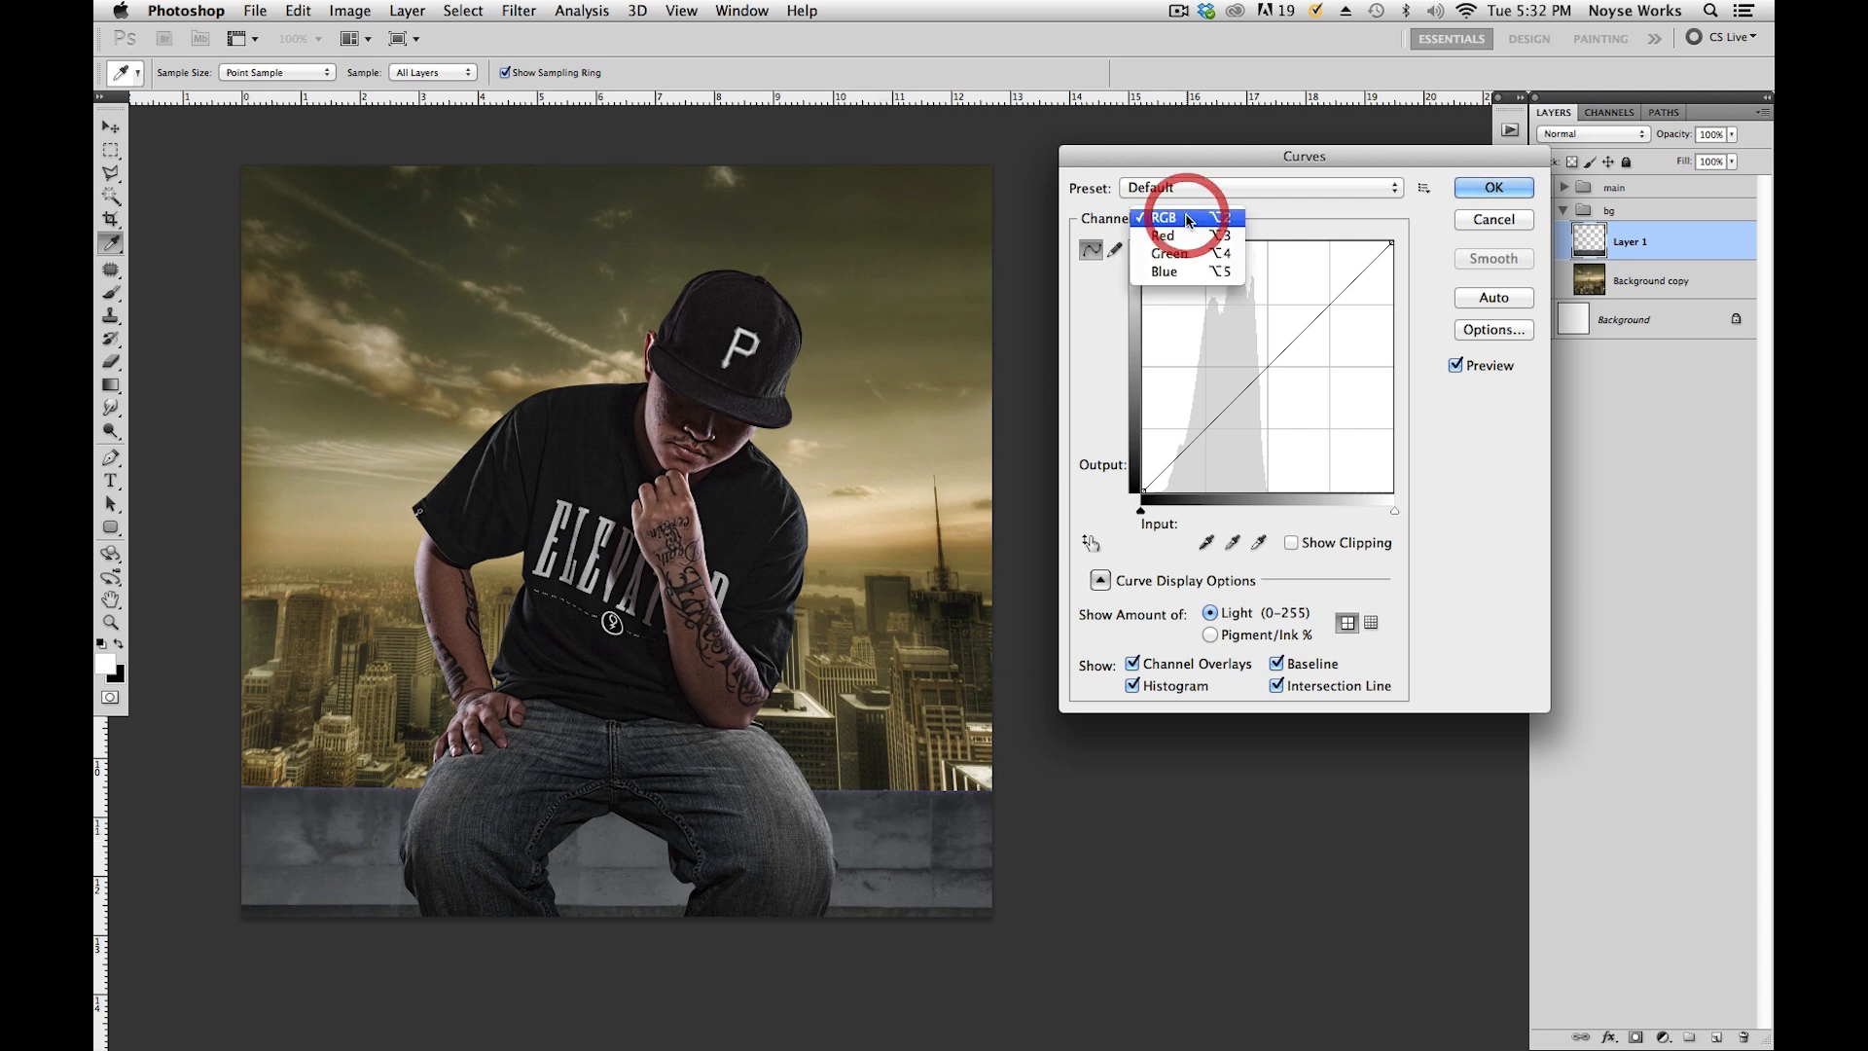
{"action": "left_click", "coordinate": [1199, 244]}
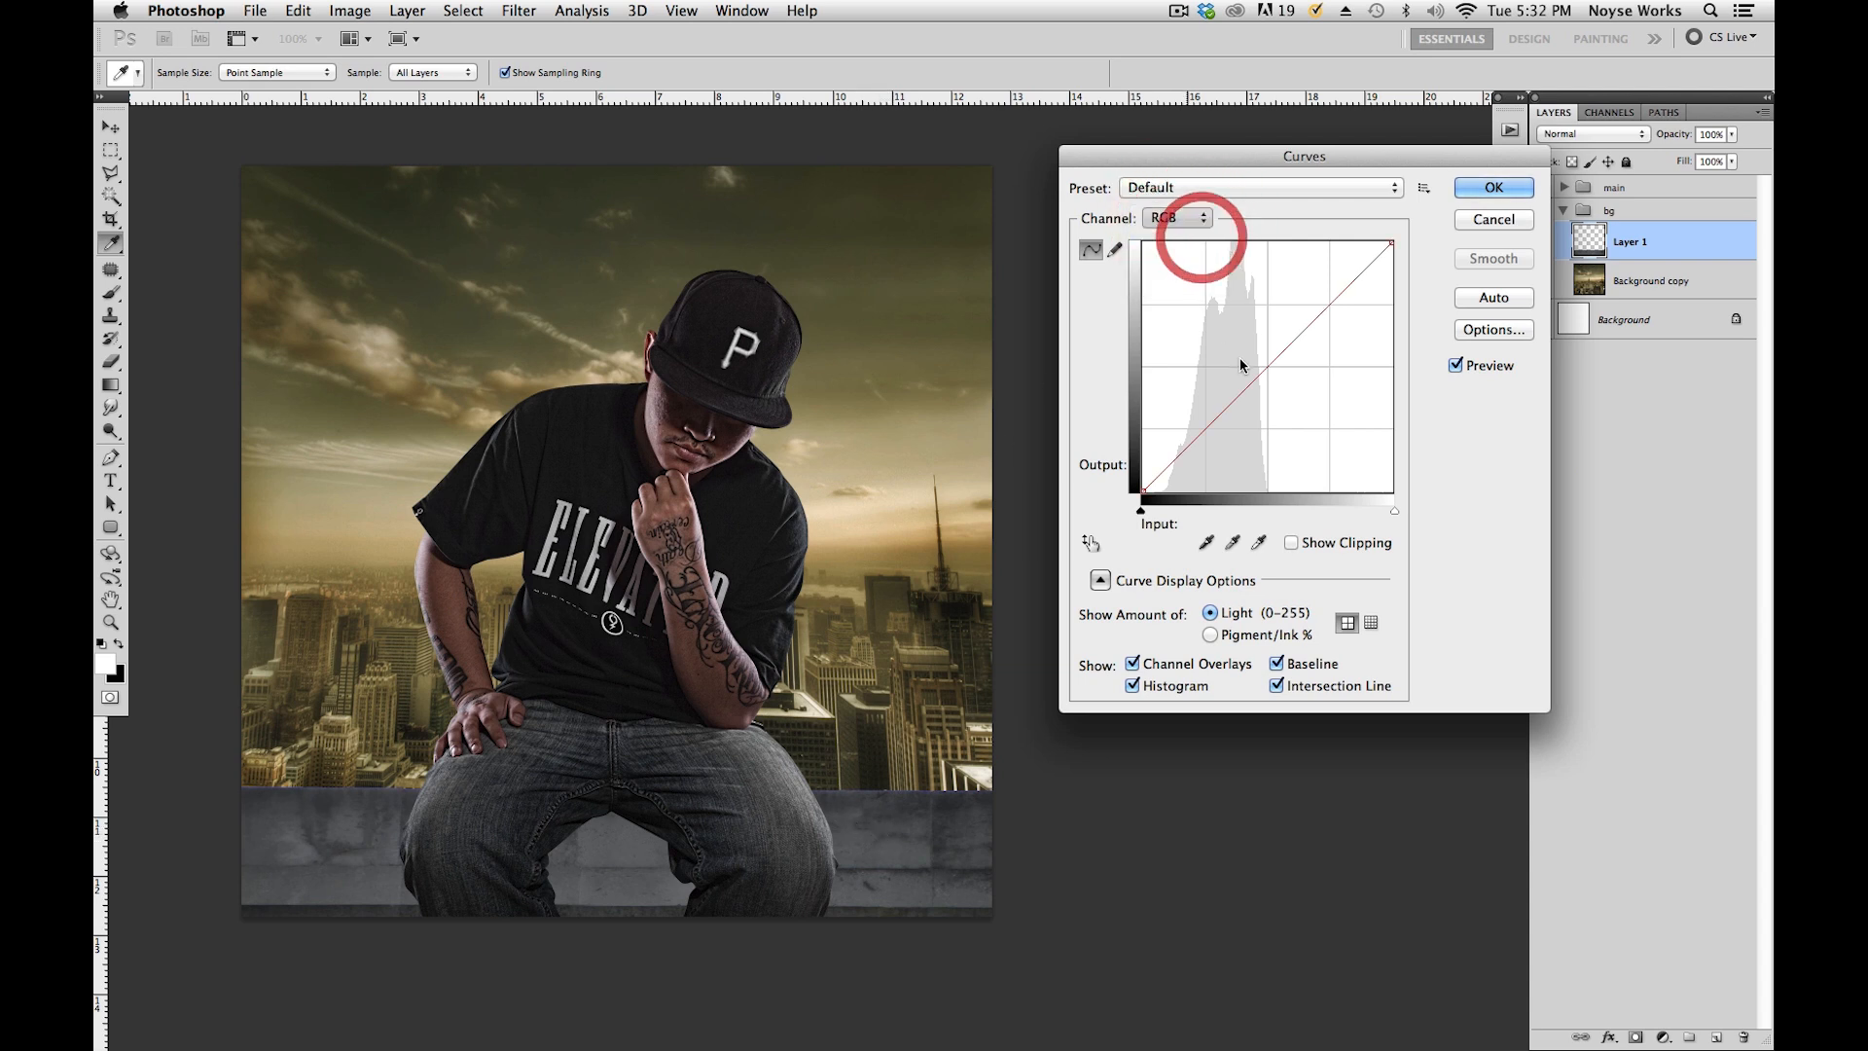
{"action": "left_click_drag", "start_coordinate": [1247, 387], "coordinate": [1256, 341]}
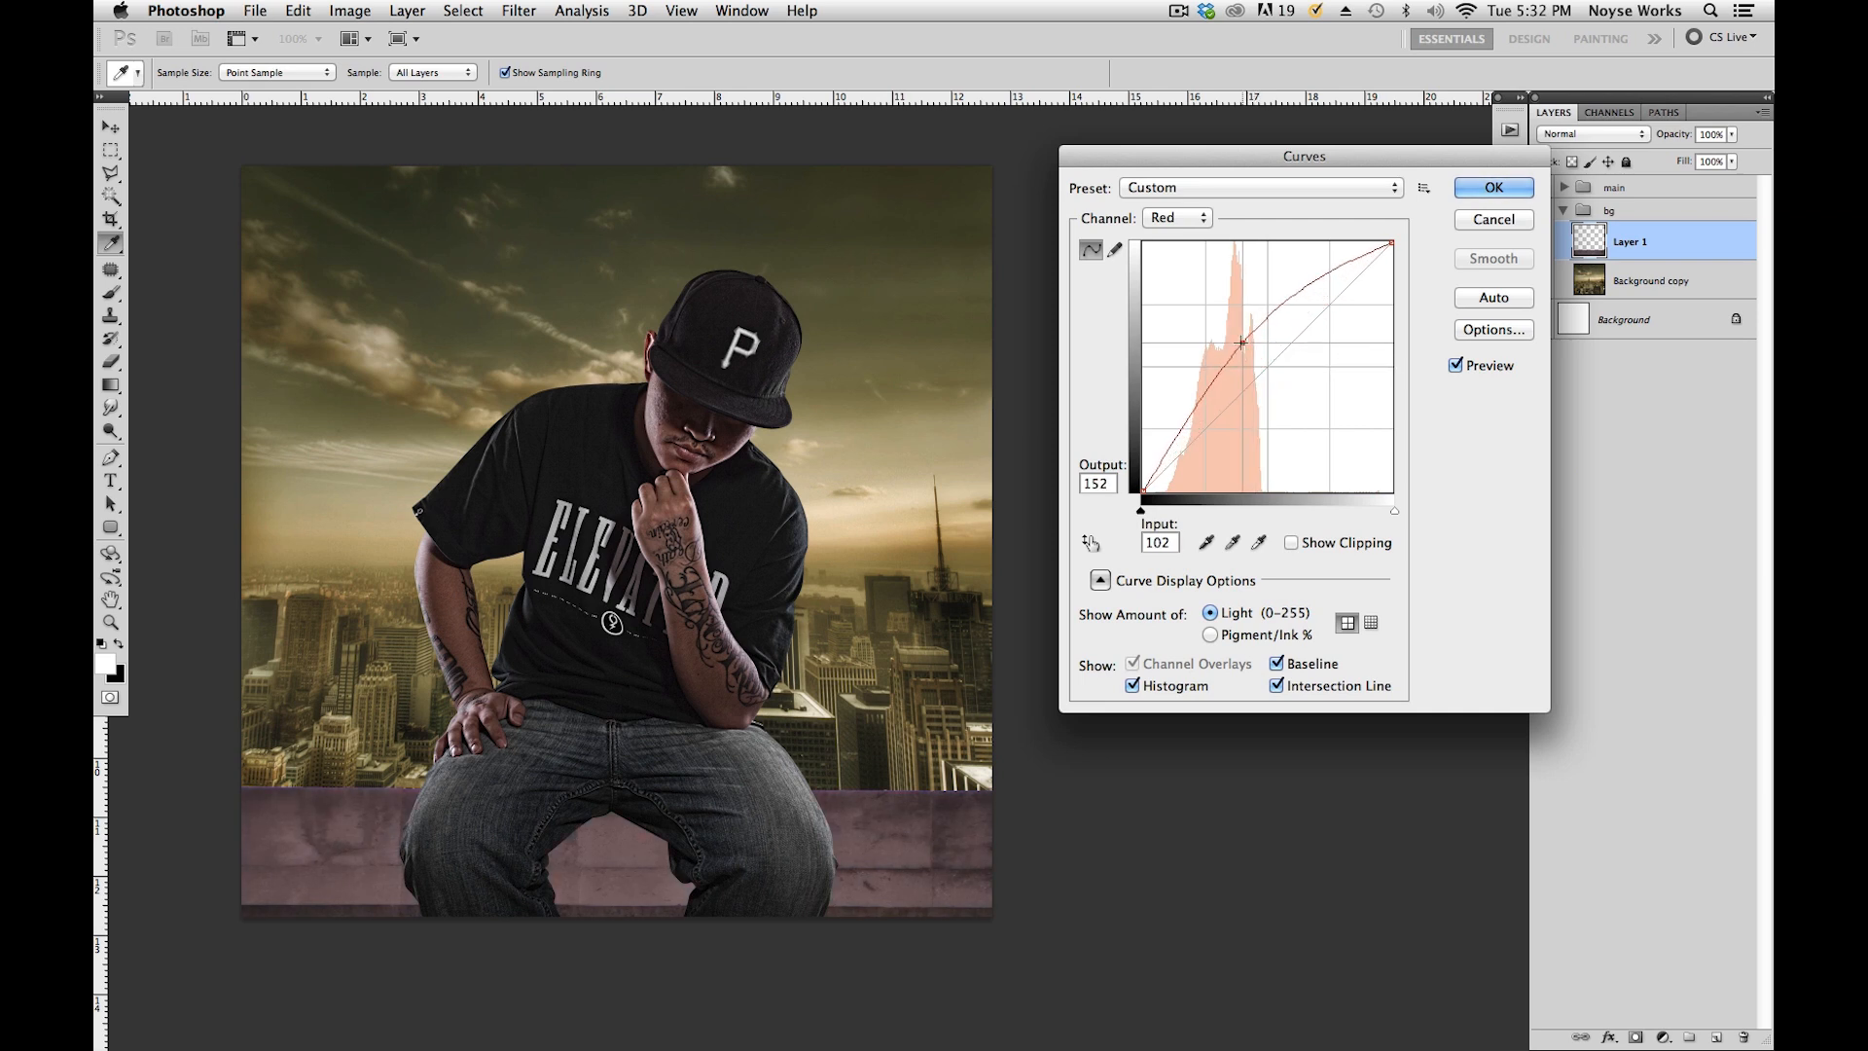
{"action": "left_click", "coordinate": [1493, 219]}
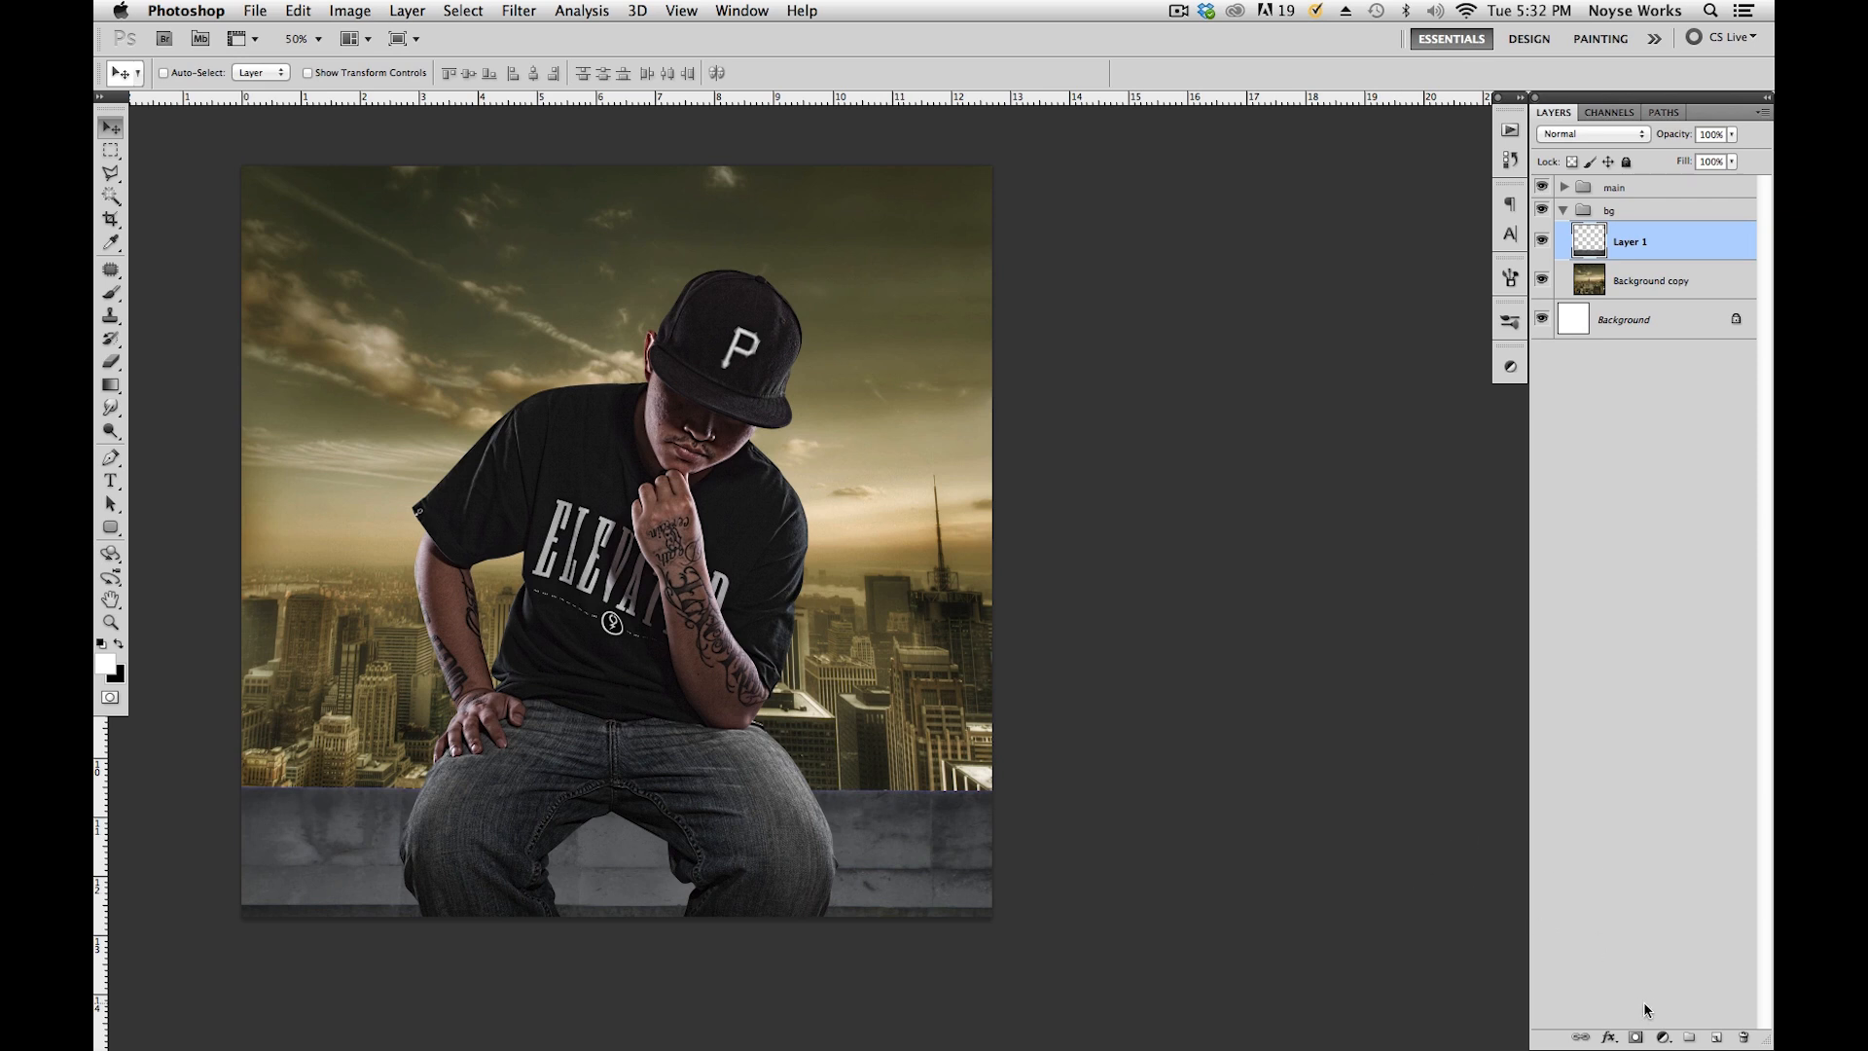
Add a Color Balance adjustment clipped to the ledge layer, with midtones at Cyan-Red +17 and Yellow-Blue -42.
{"action": "left_click", "coordinate": [1666, 1036]}
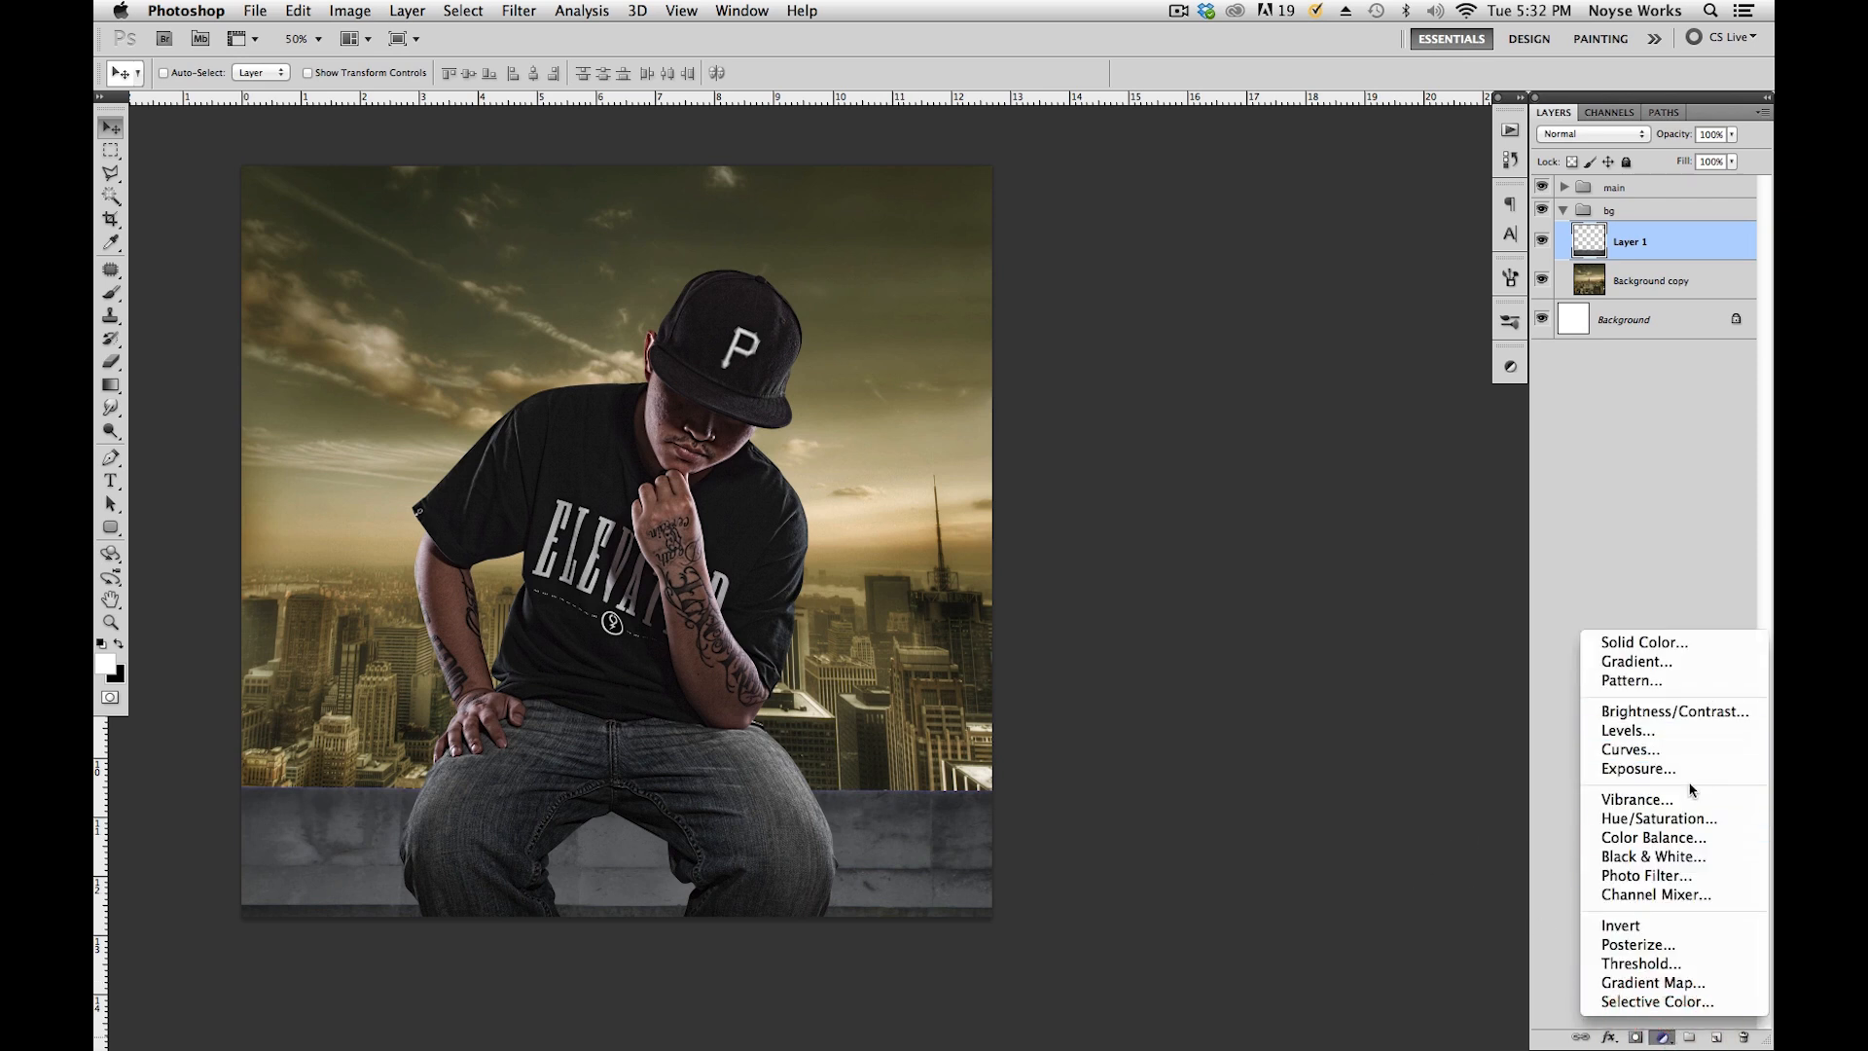
{"action": "left_click", "coordinate": [1702, 837]}
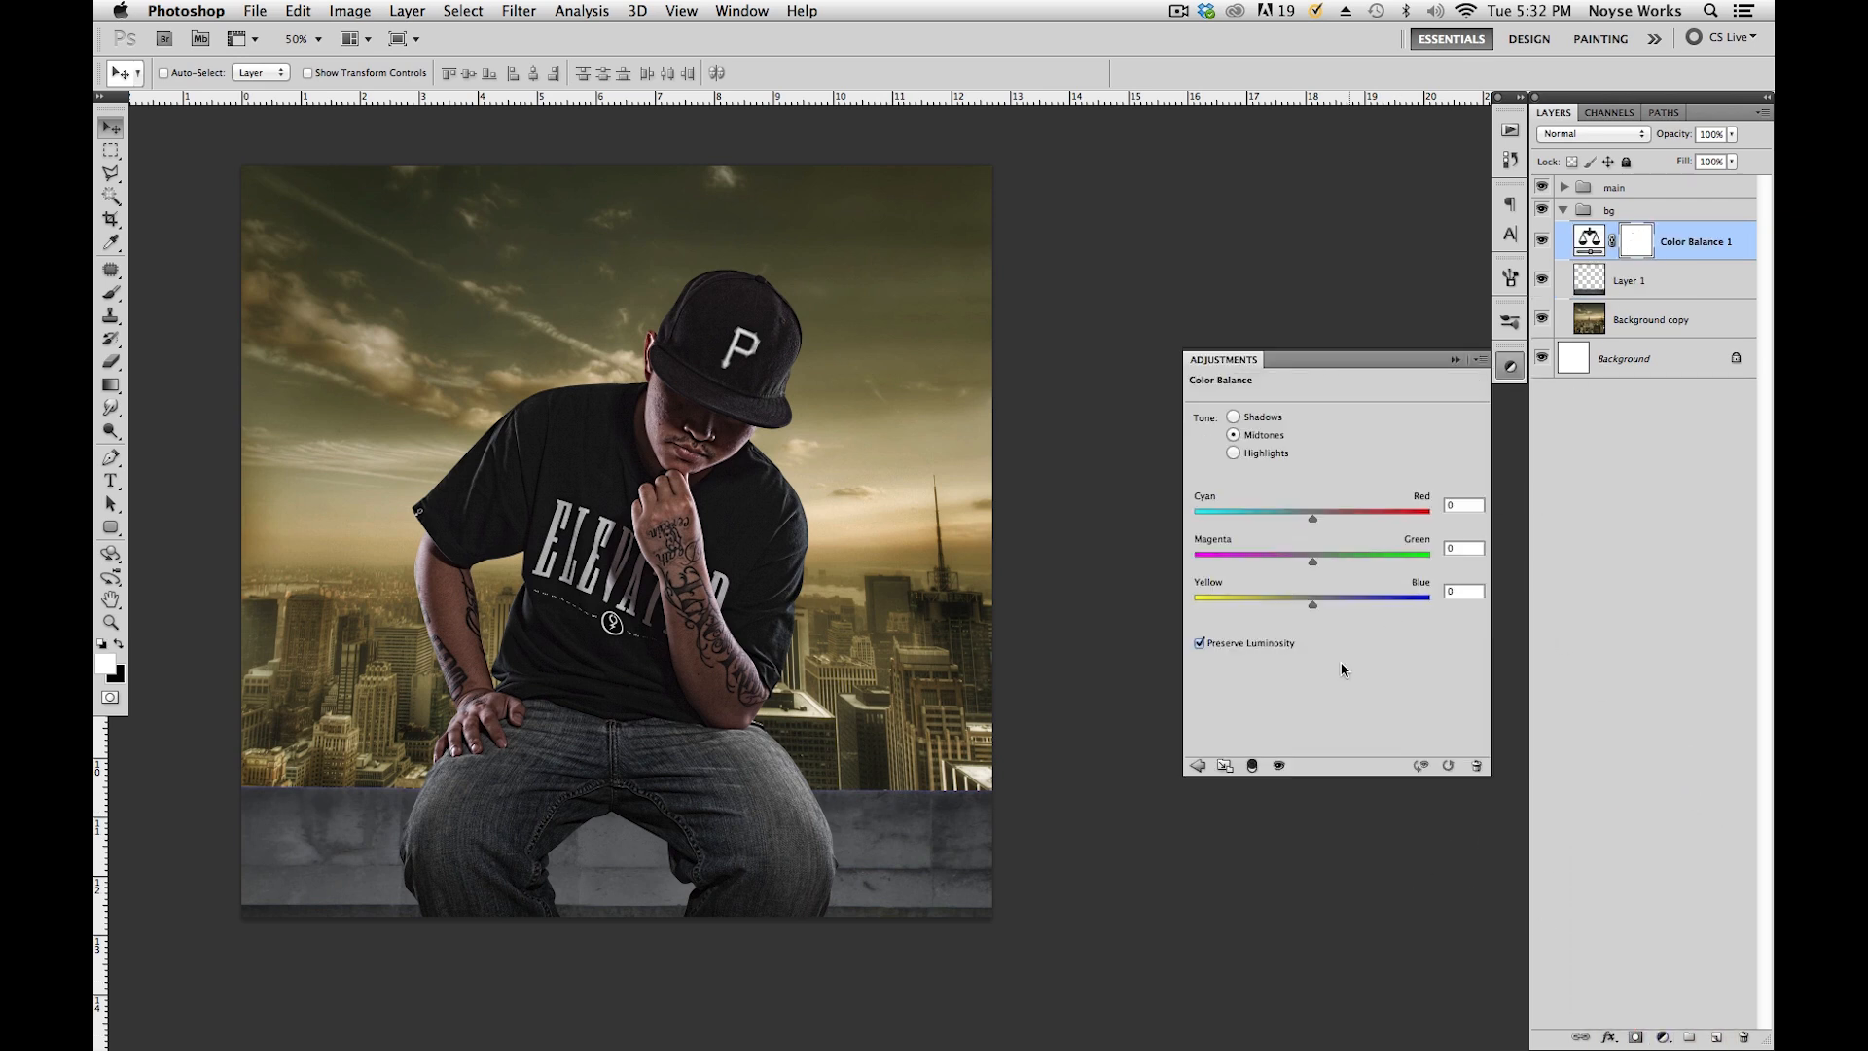
{"action": "left_click", "coordinate": [1253, 768]}
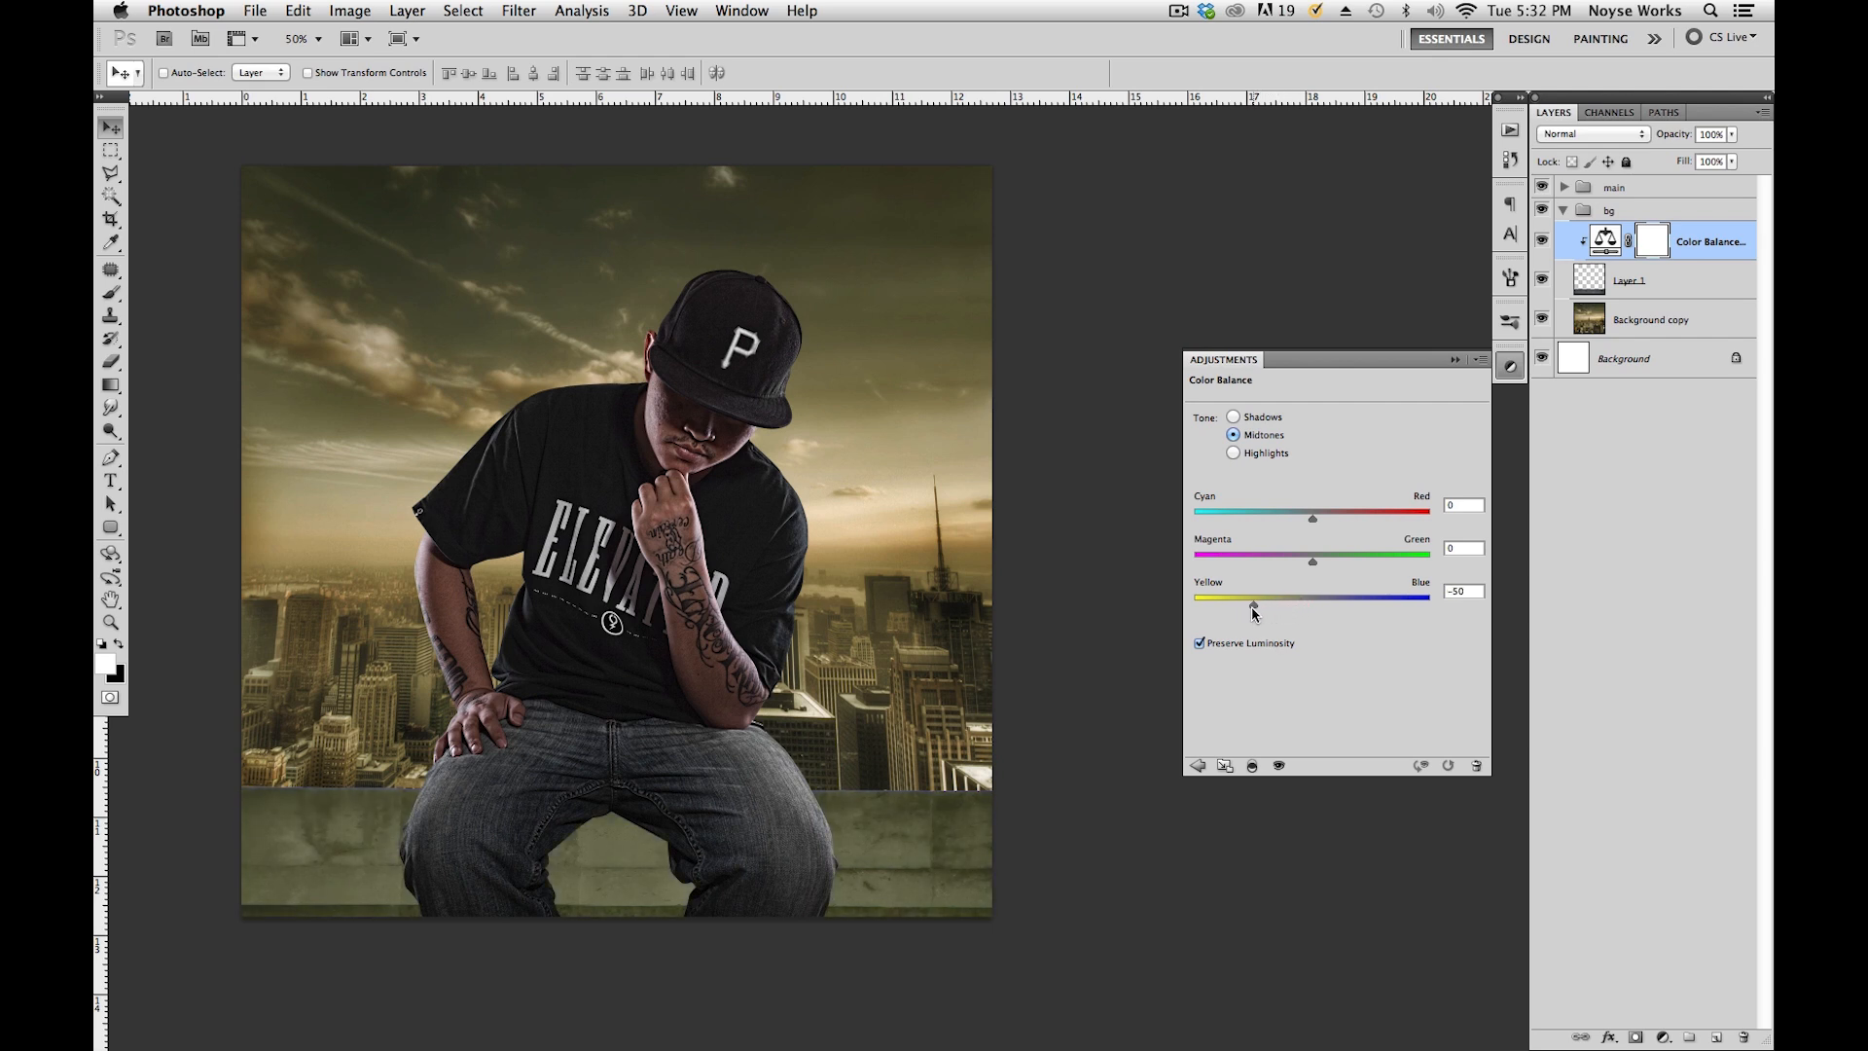
{"action": "left_click_drag", "start_coordinate": [1260, 608], "coordinate": [1261, 606]}
{"action": "left_click_drag", "start_coordinate": [1313, 517], "coordinate": [1320, 519]}
{"action": "left_click_drag", "start_coordinate": [1333, 521], "coordinate": [1332, 519]}
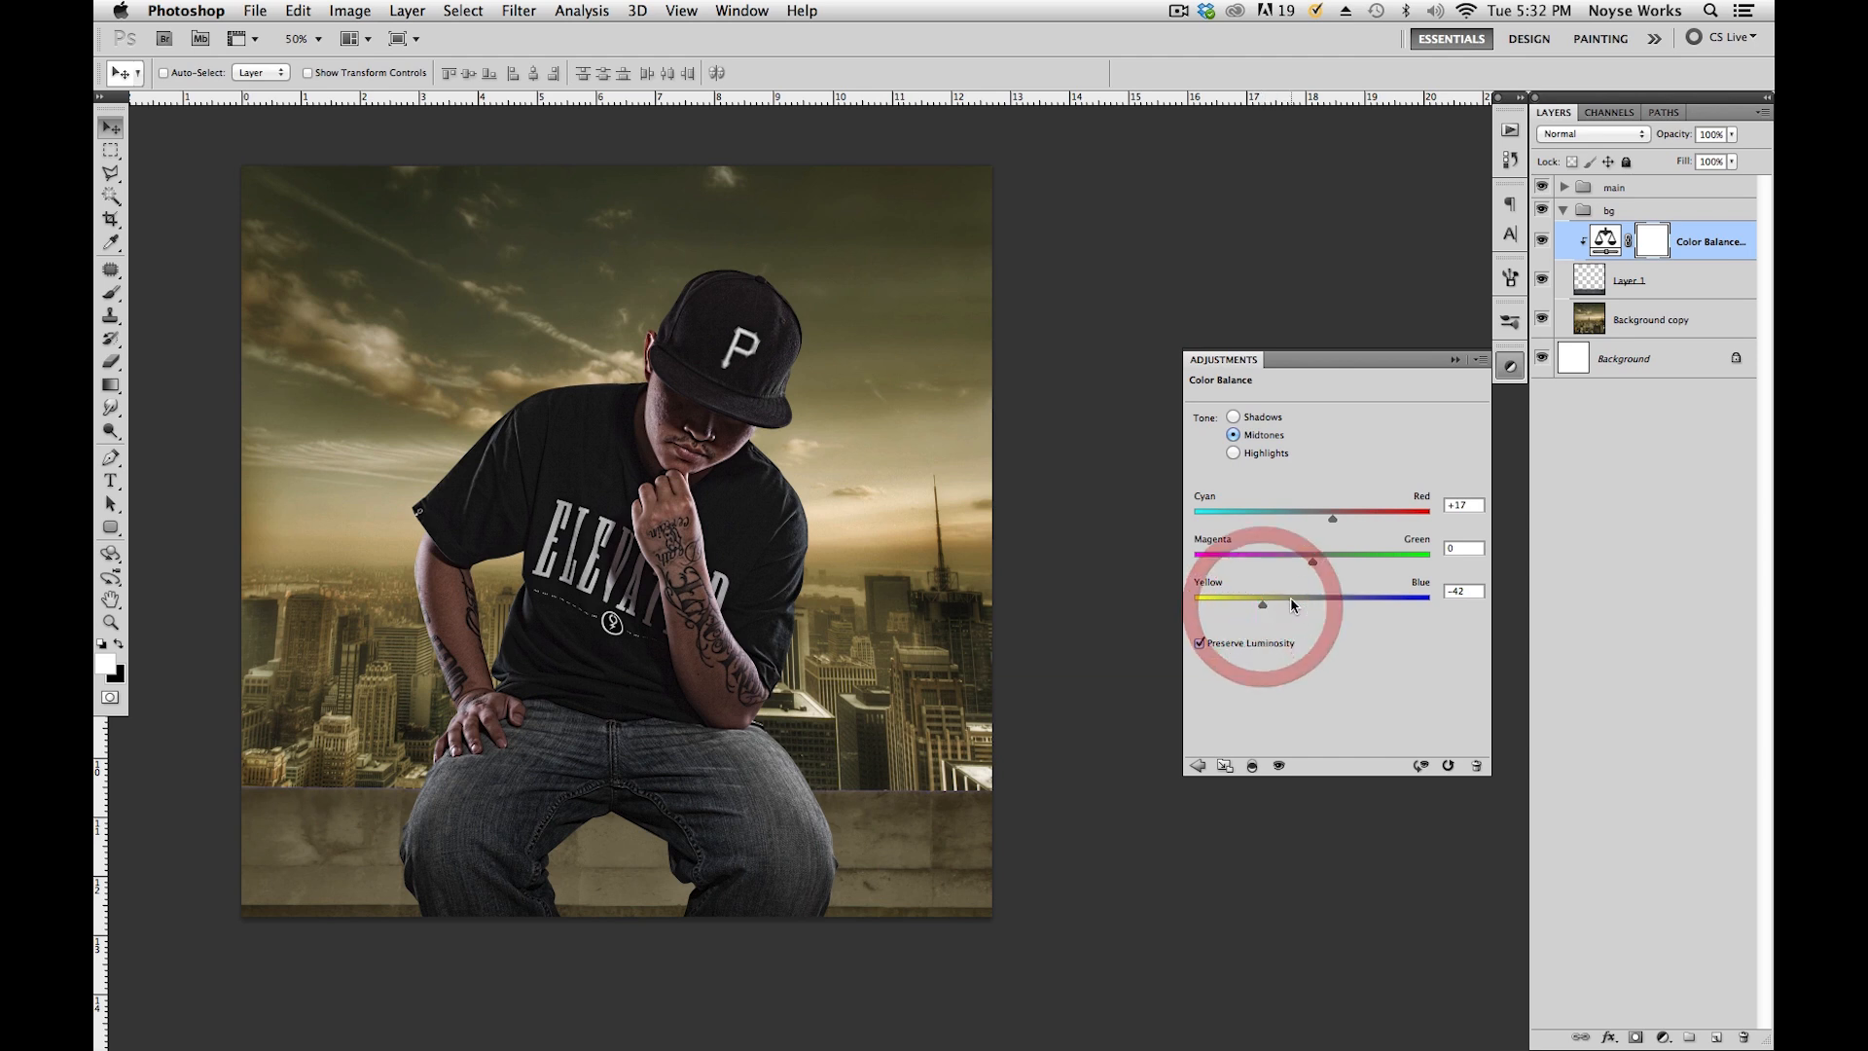
{"action": "left_click", "coordinate": [1510, 365]}
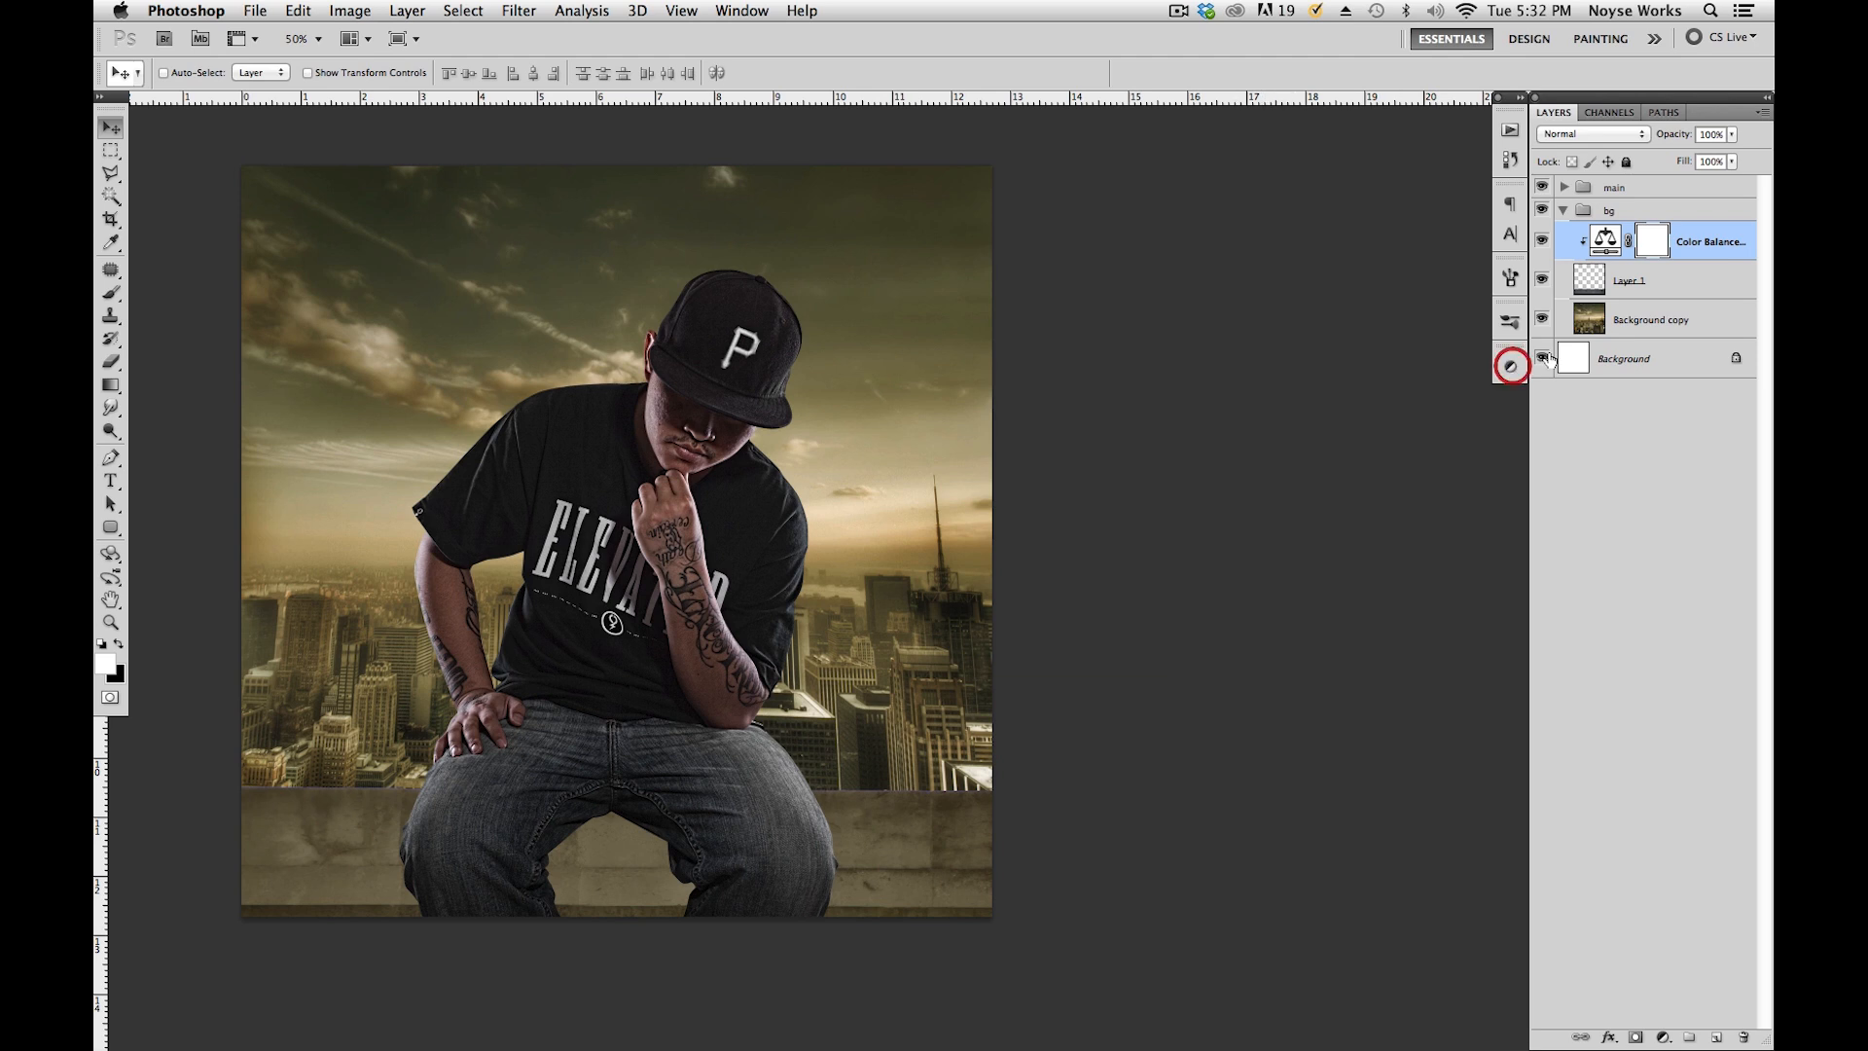
Toggle the Color Balance adjustment's visibility to compare the ledge's tint and save the document.
{"action": "double_click", "coordinate": [1551, 245]}
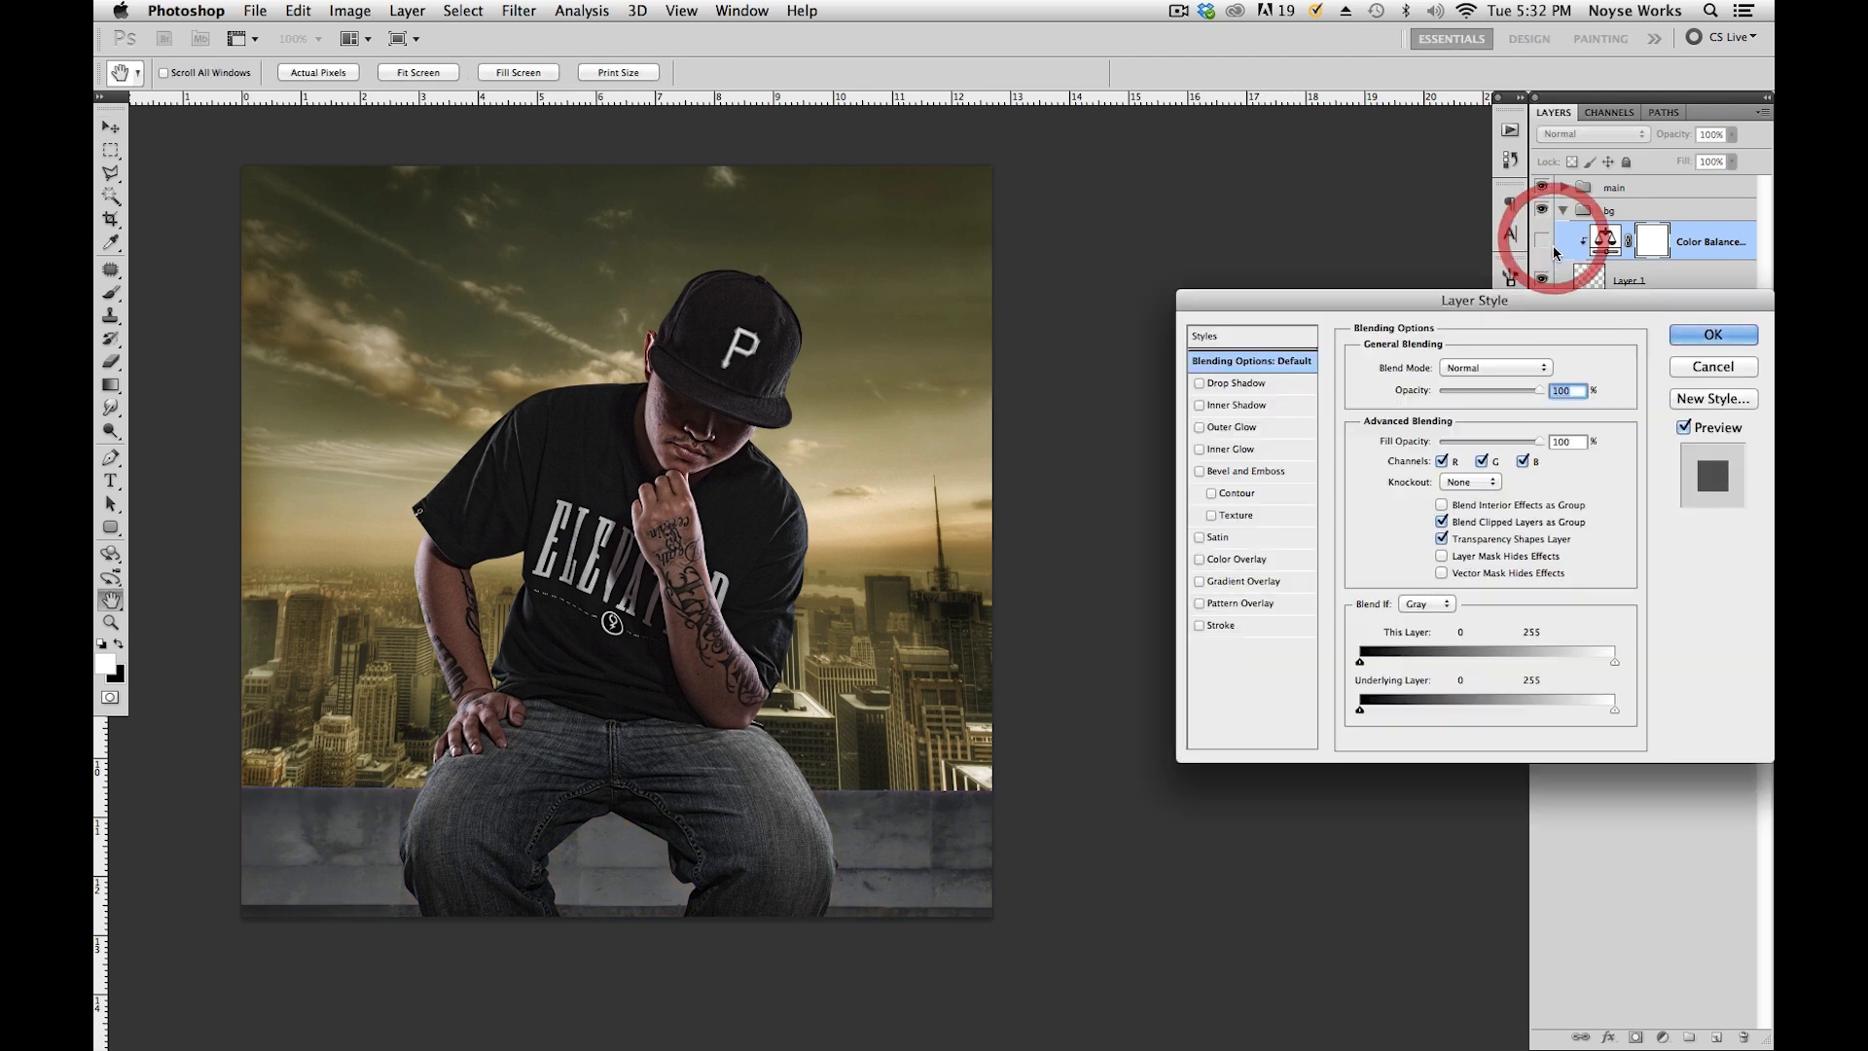
{"action": "left_click", "coordinate": [1675, 365]}
{"action": "left_click", "coordinate": [1544, 240]}
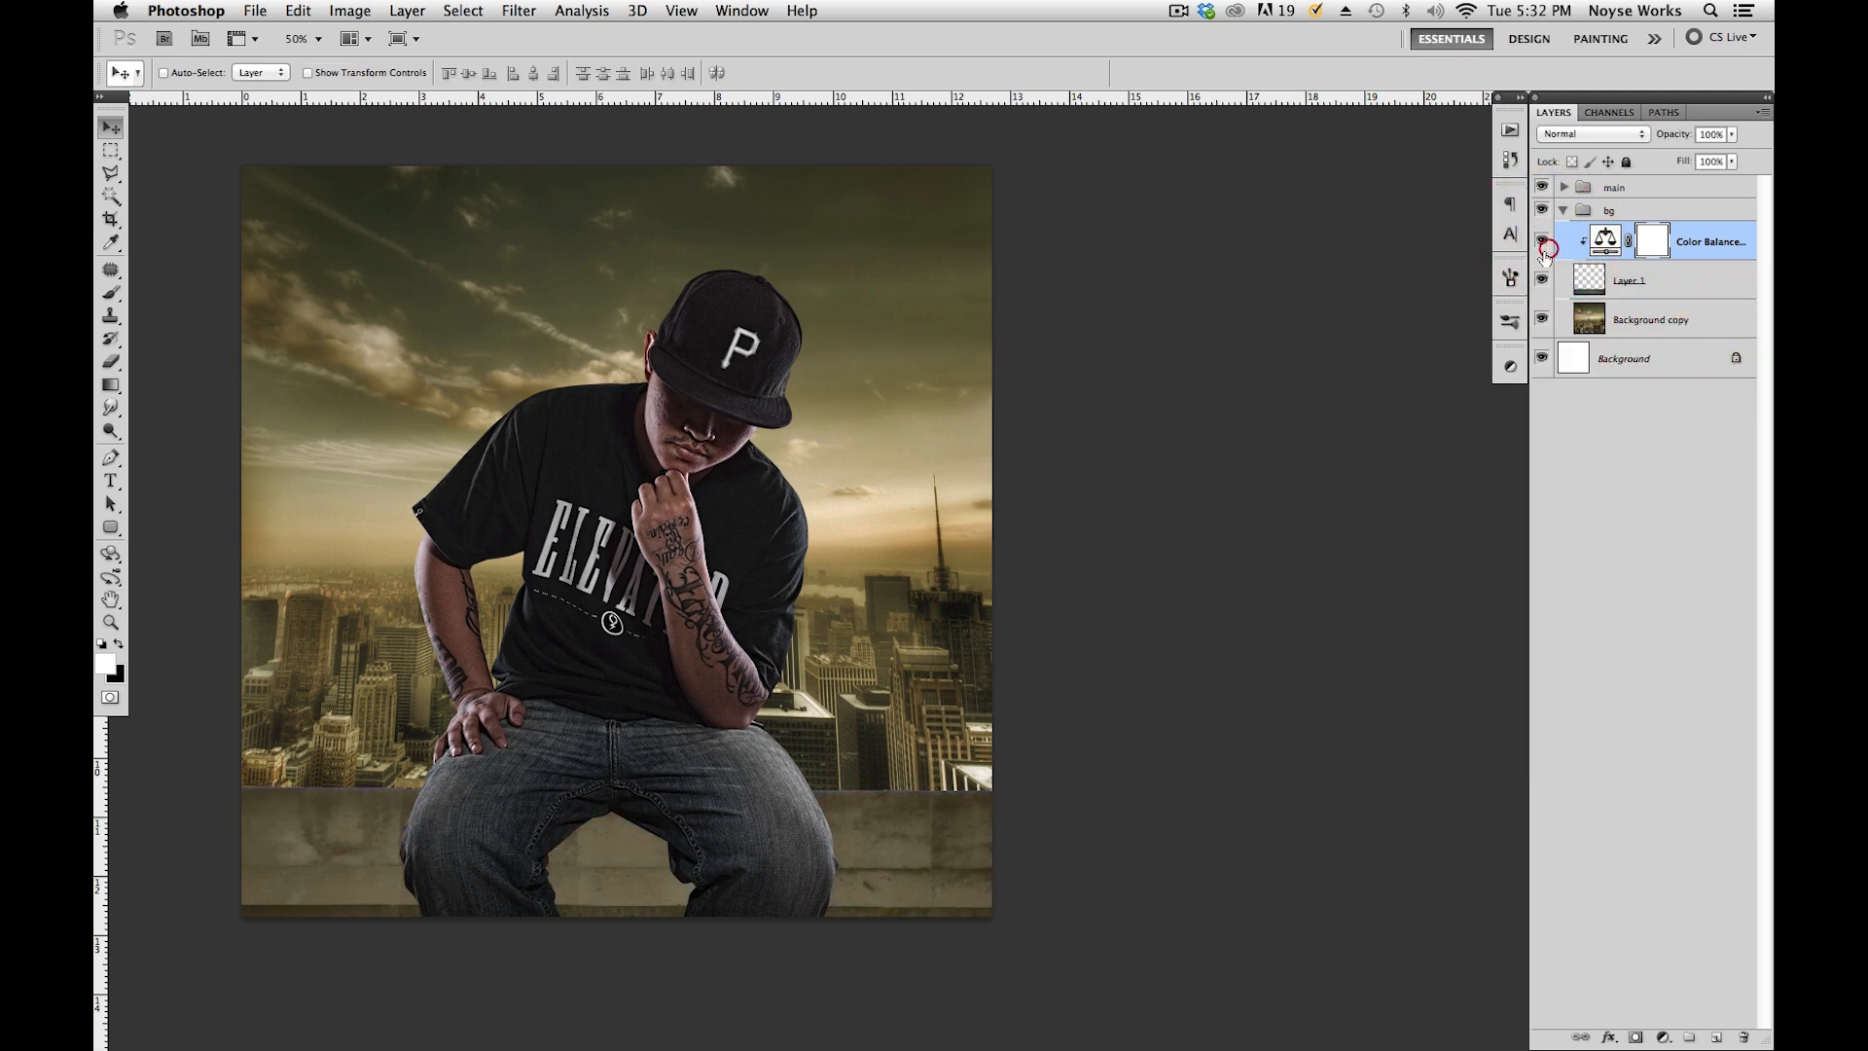
{"action": "key", "text": "super+s"}
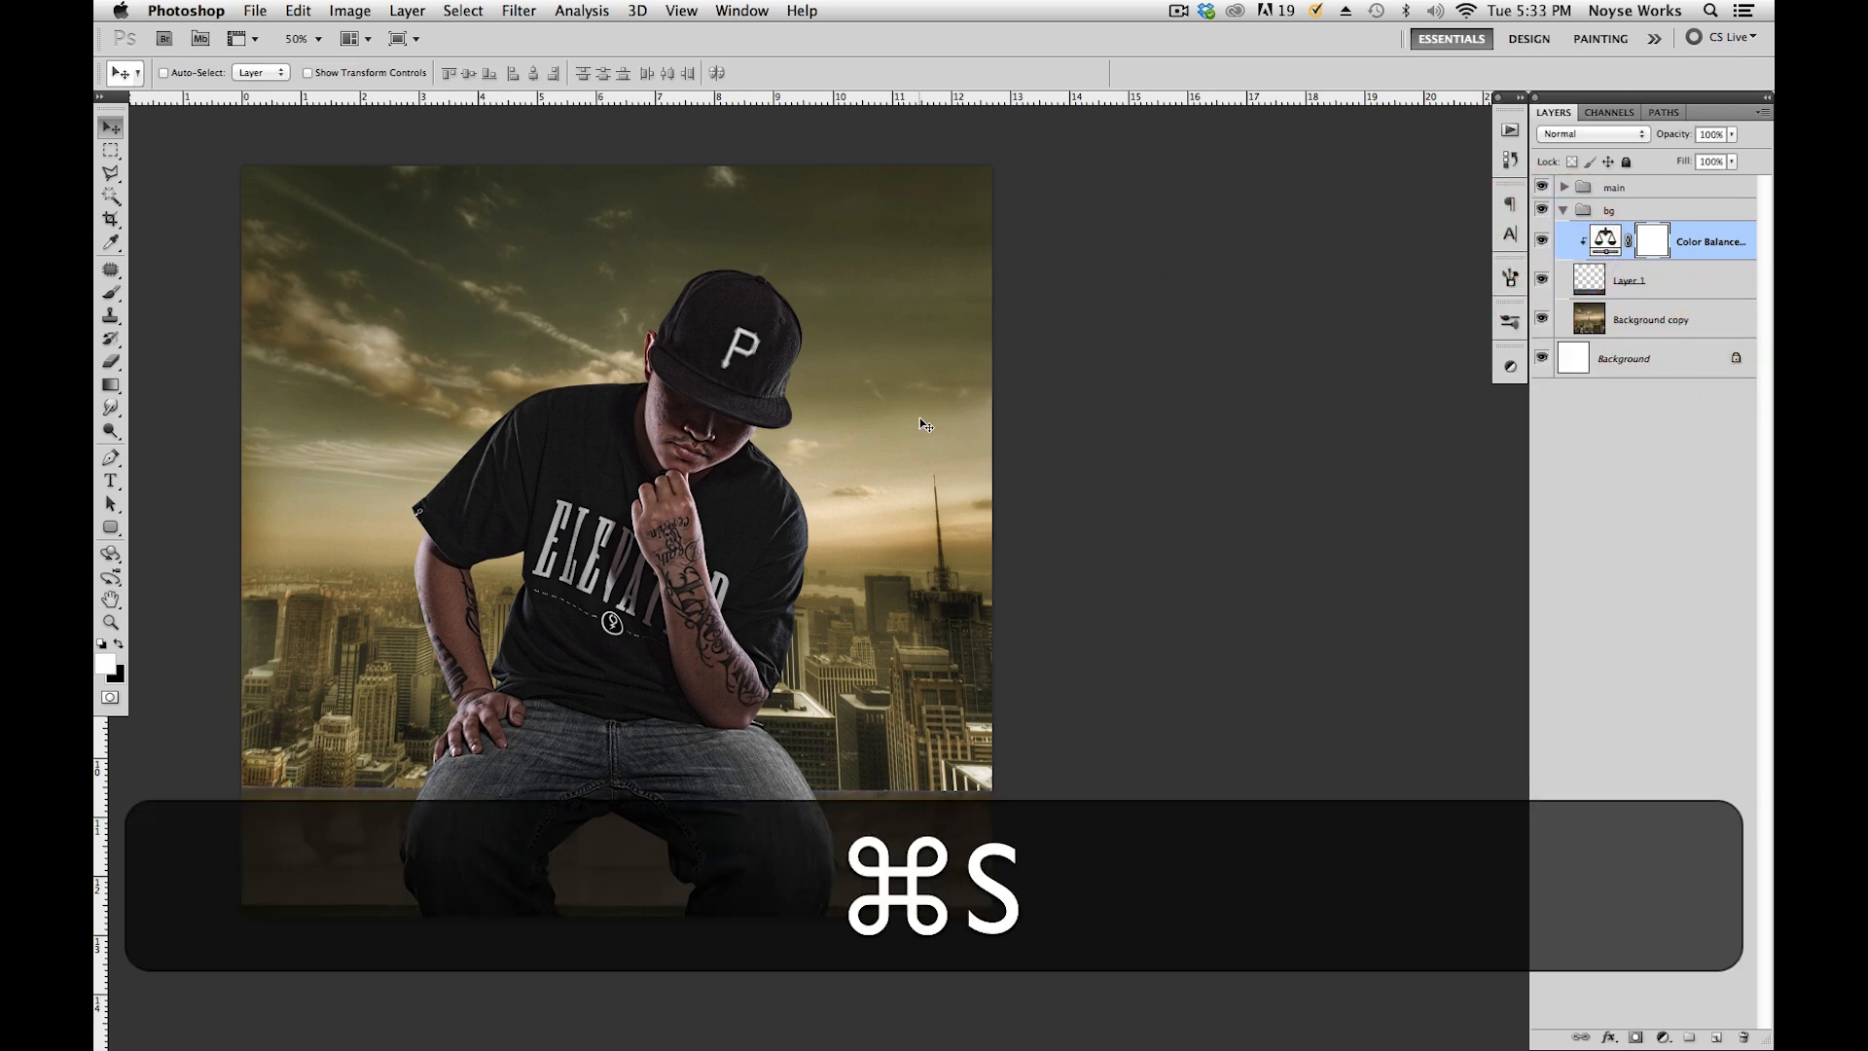
{"action": "key", "text": "space"}
{"action": "left_click_drag", "start_coordinate": [942, 467], "coordinate": [1017, 467]}
{"action": "left_click_drag", "start_coordinate": [1000, 551], "coordinate": [1106, 535]}
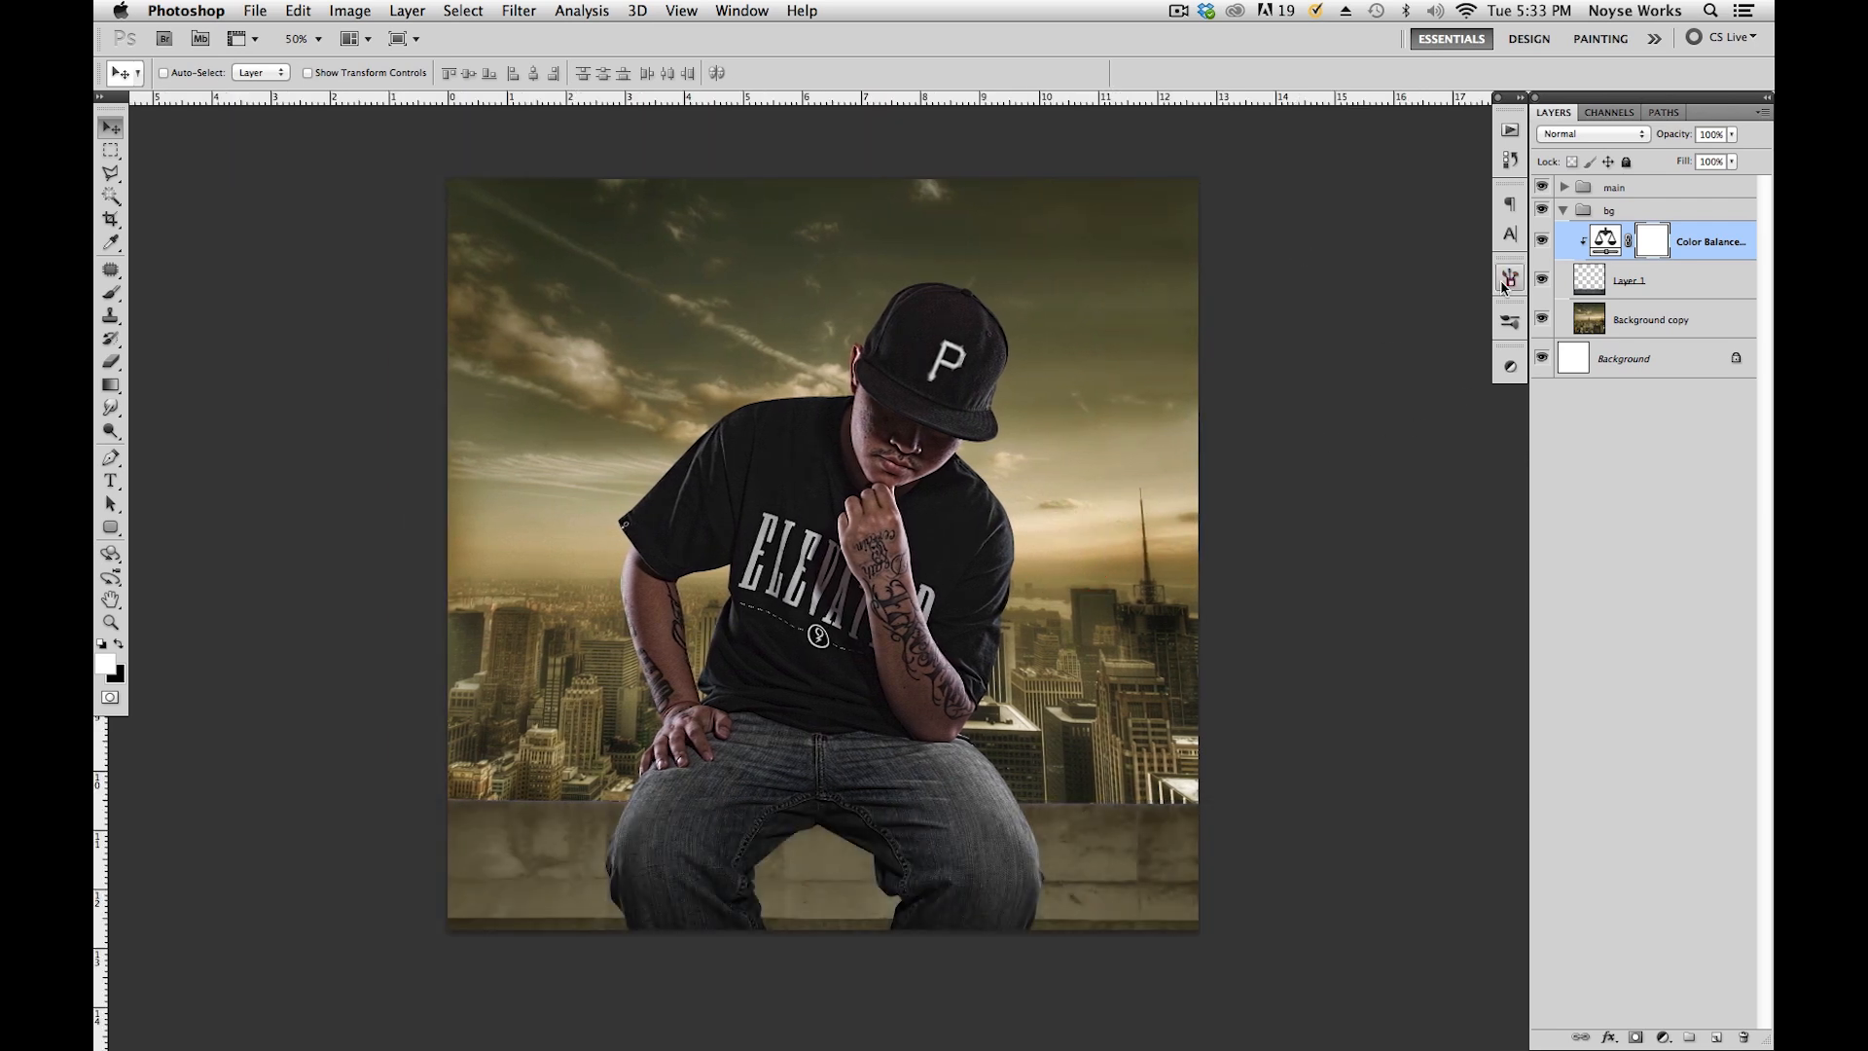
{"action": "scroll", "coordinate": [984, 504], "scroll_direction": "down", "scroll_amount": 2}
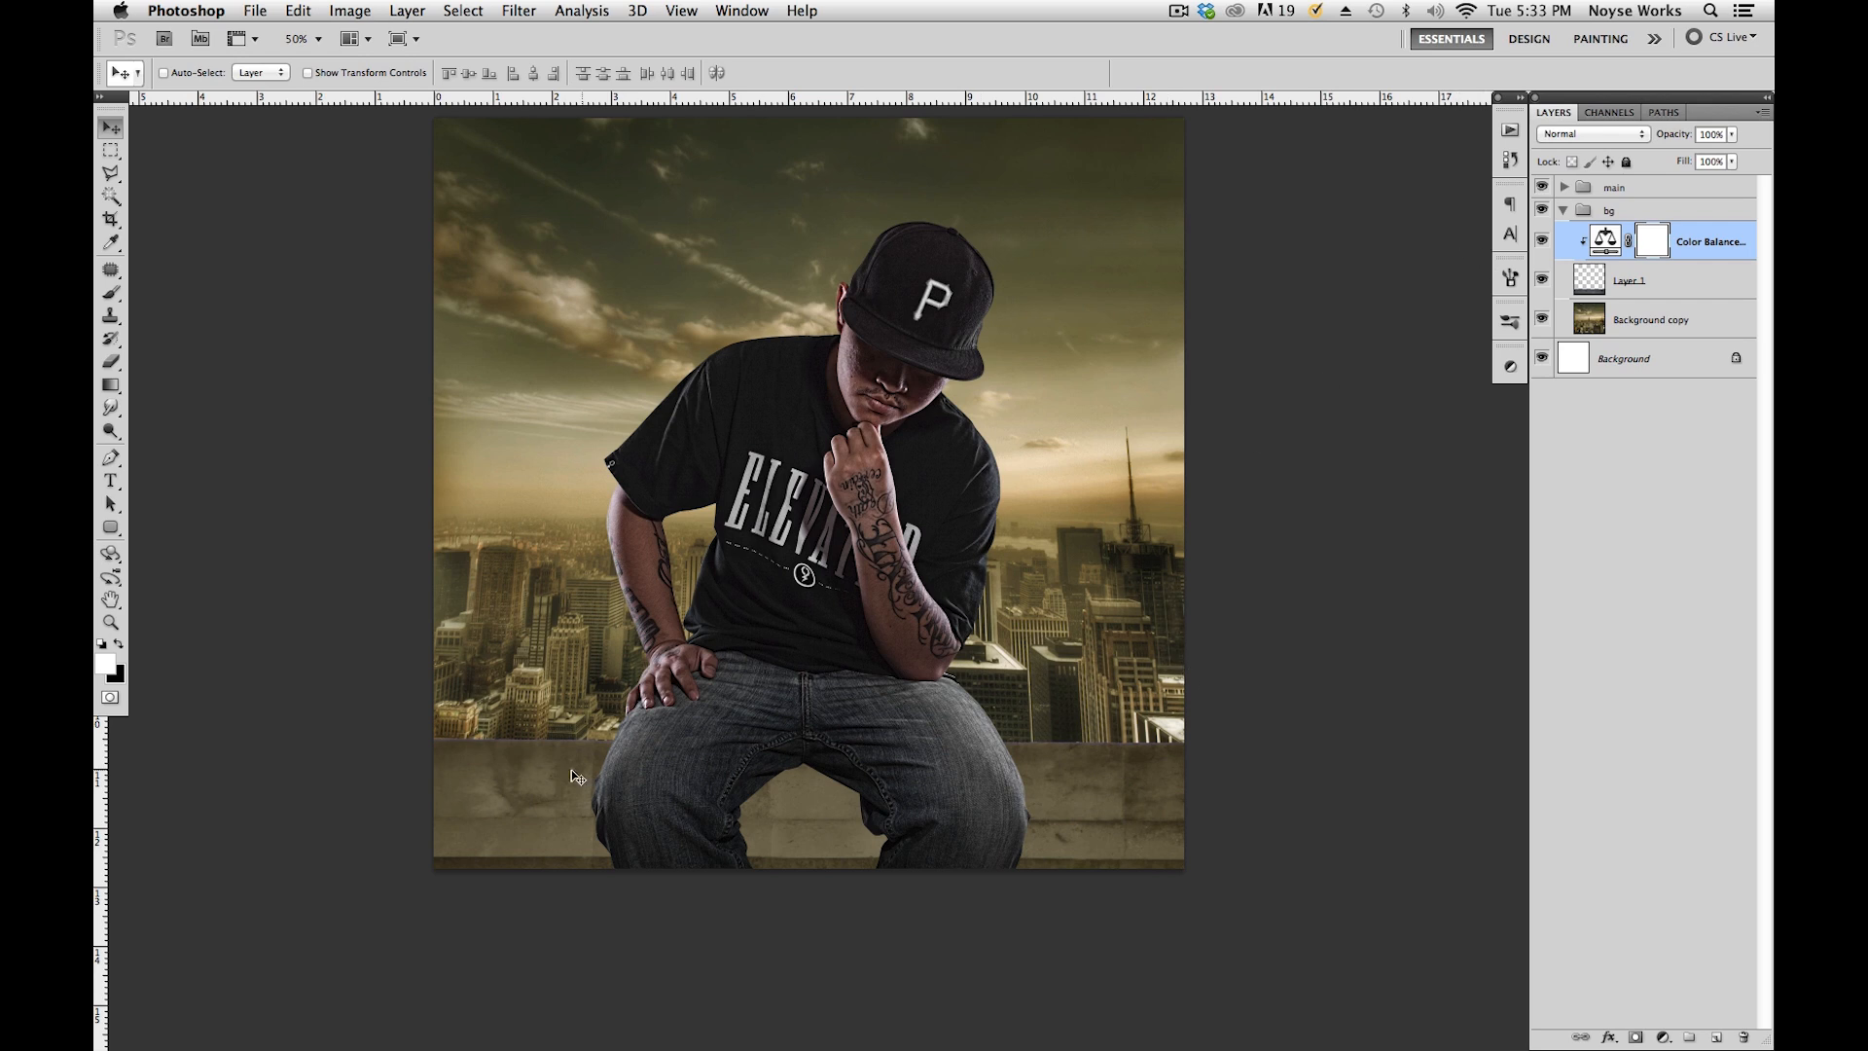
{"action": "left_click", "coordinate": [1638, 281]}
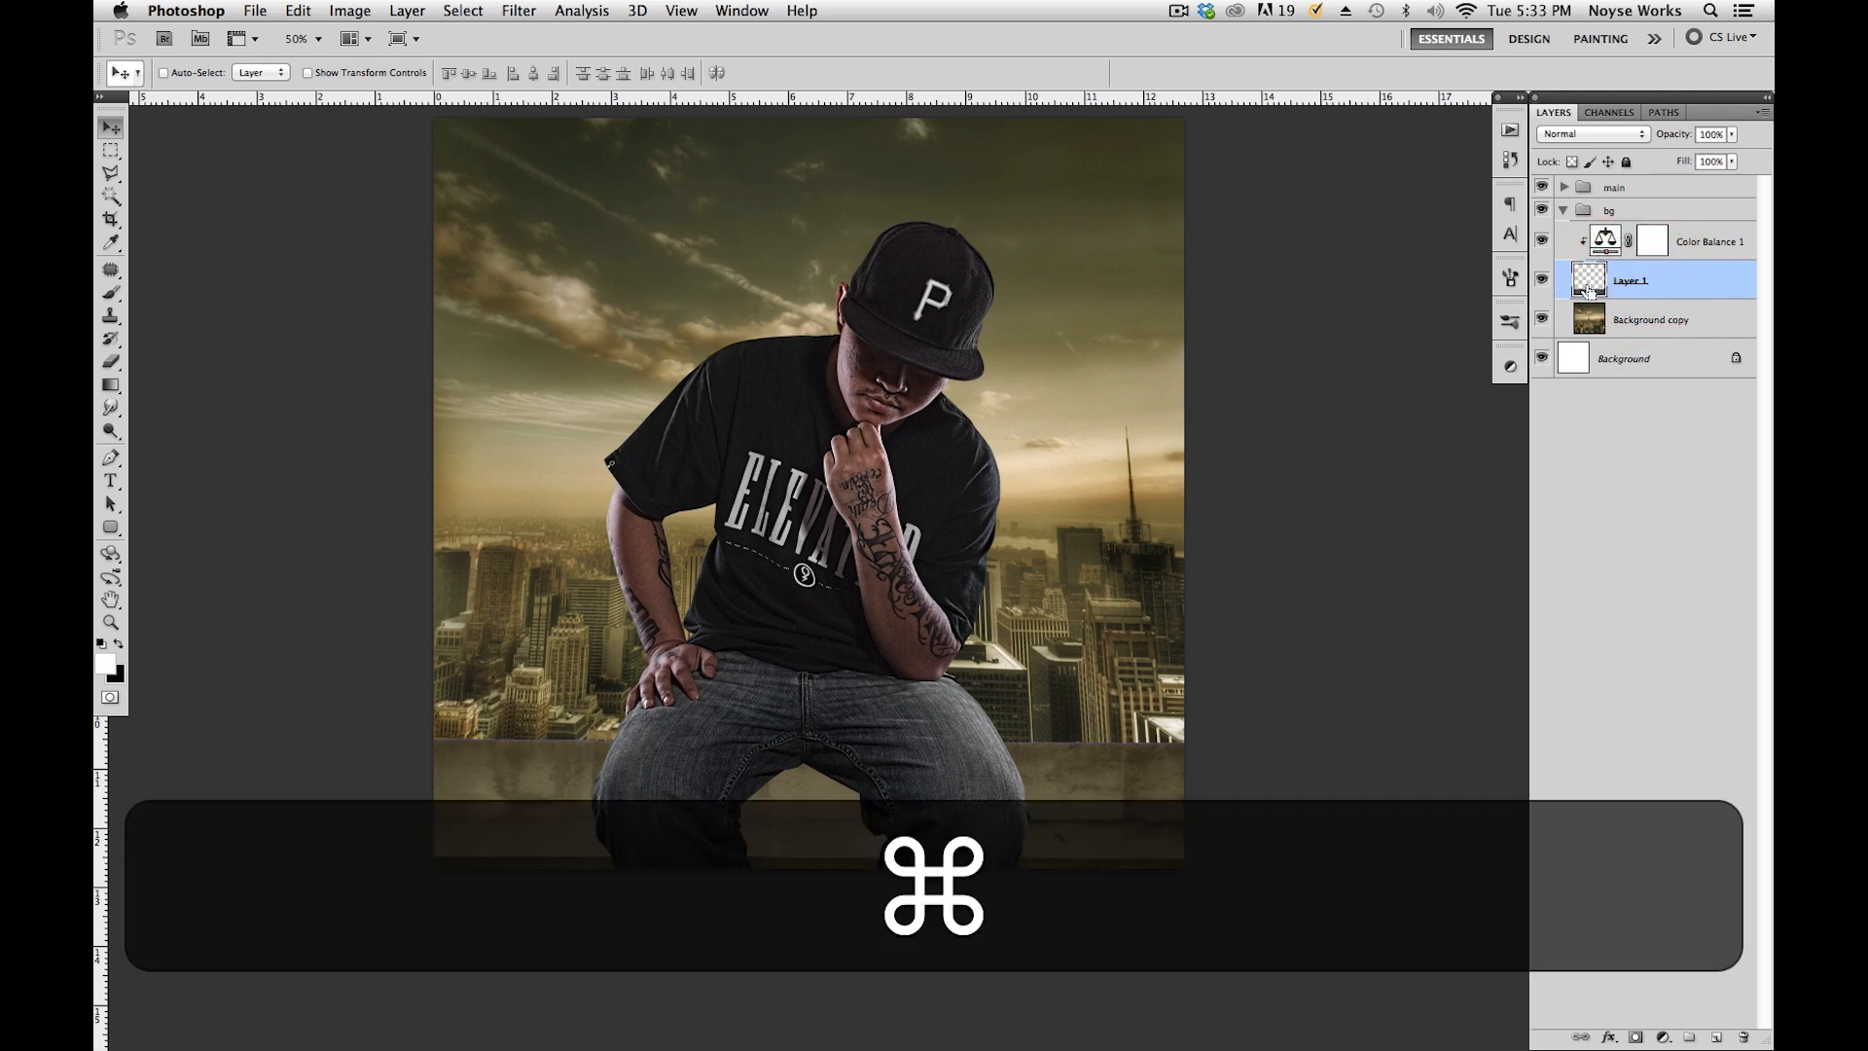
{"action": "left_click", "coordinate": [1586, 280], "text": "super"}
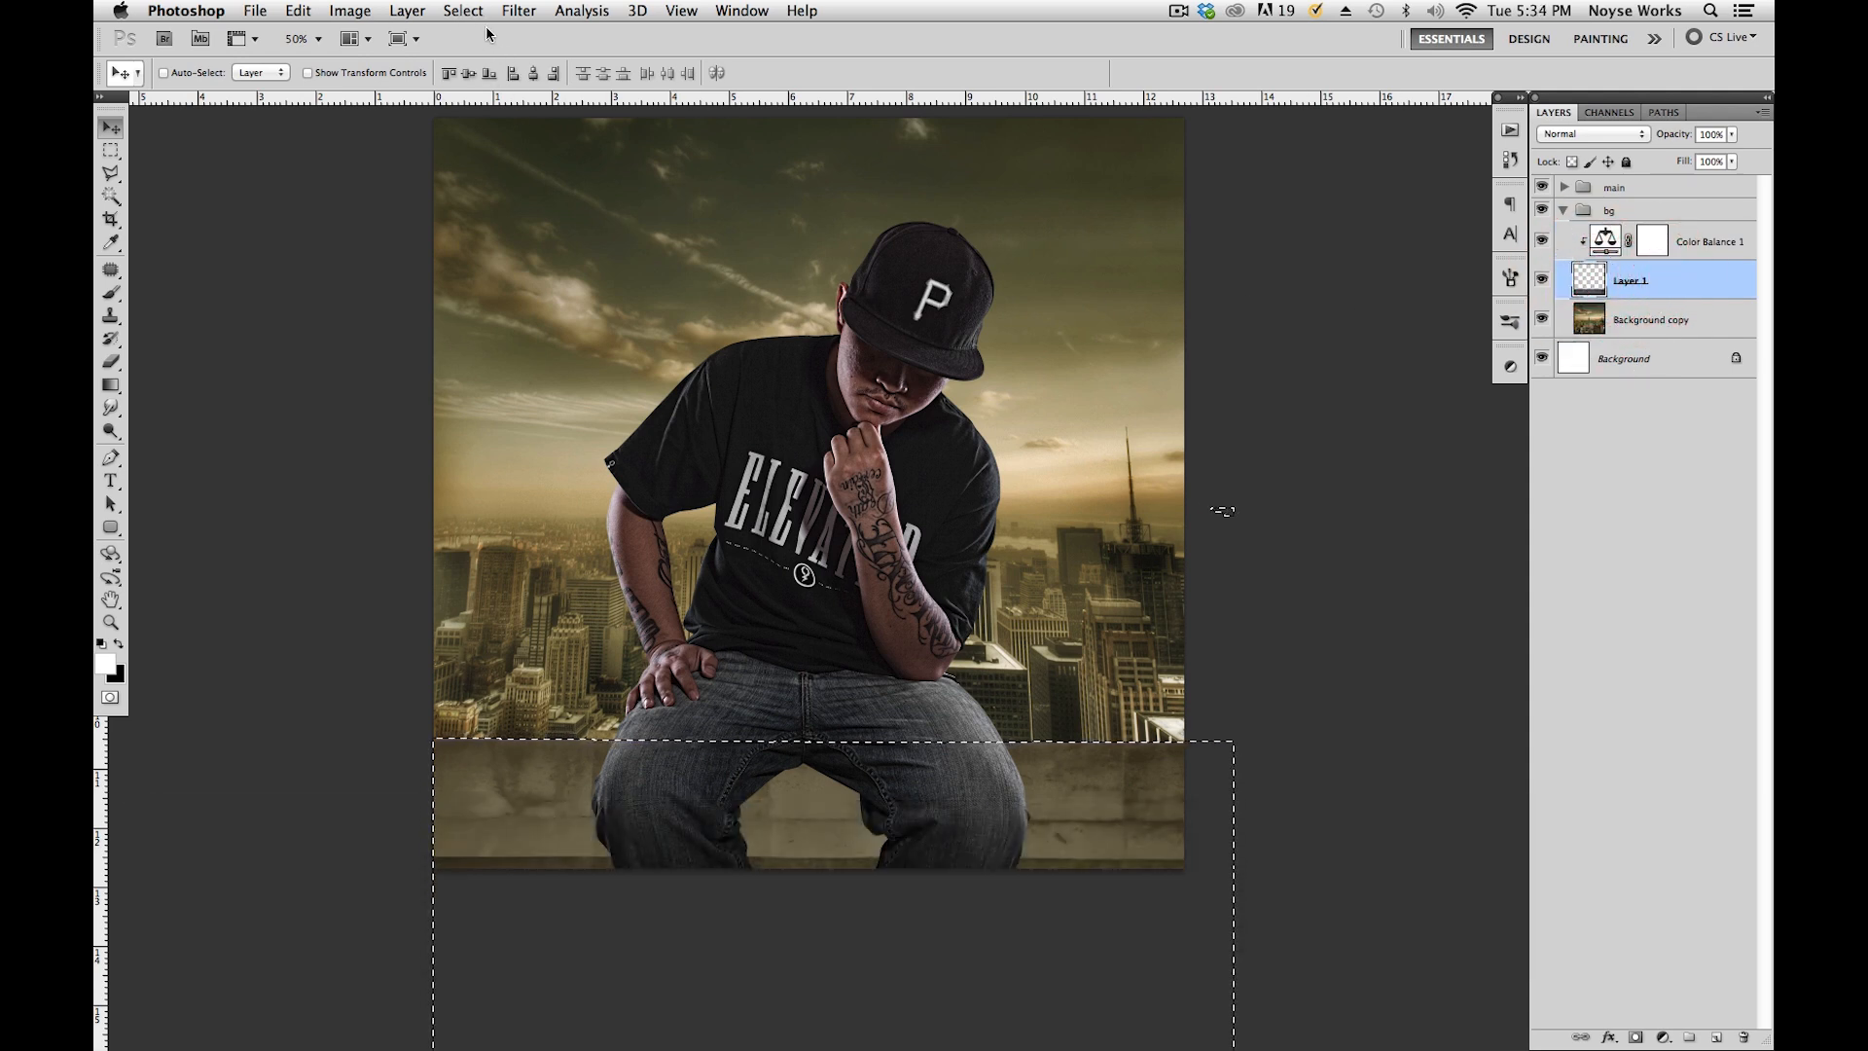
{"action": "key", "text": "super+d"}
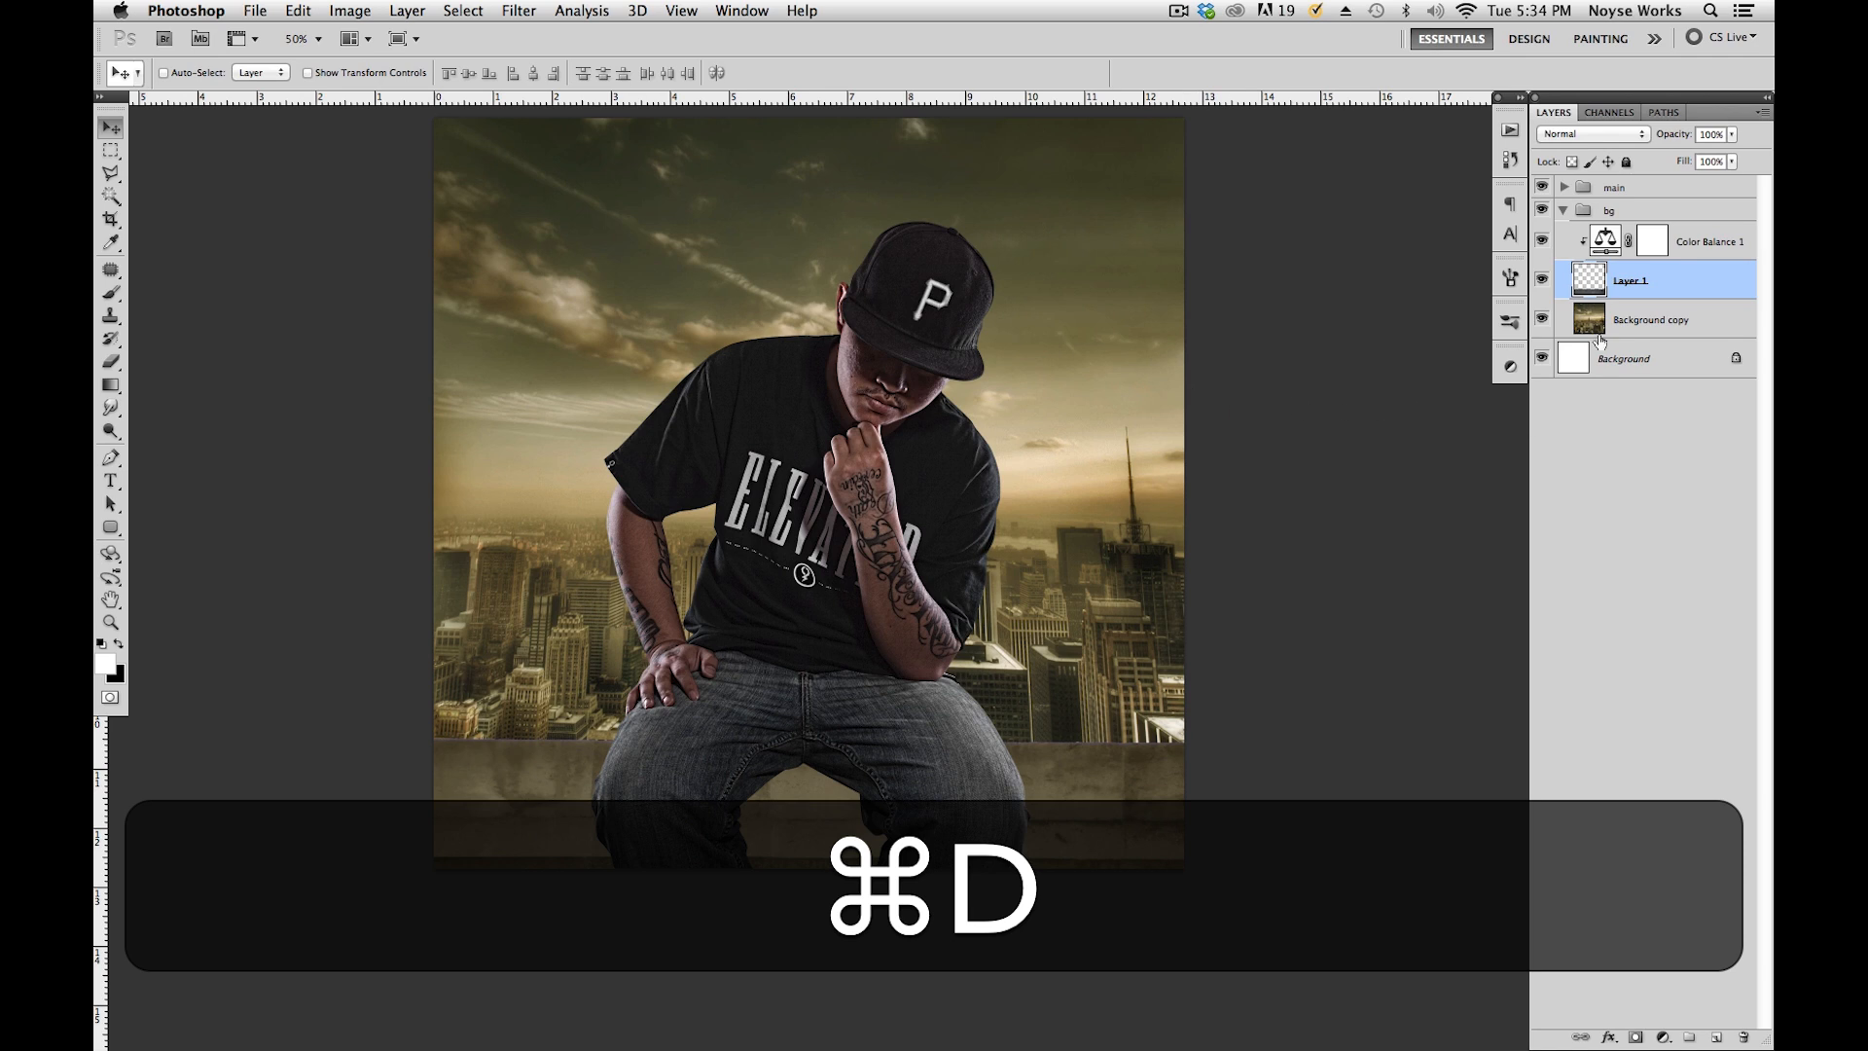
Load the ledge layer's outline as a selection and contract it by 1 pixel.
{"action": "left_click", "coordinate": [1586, 282], "text": "super"}
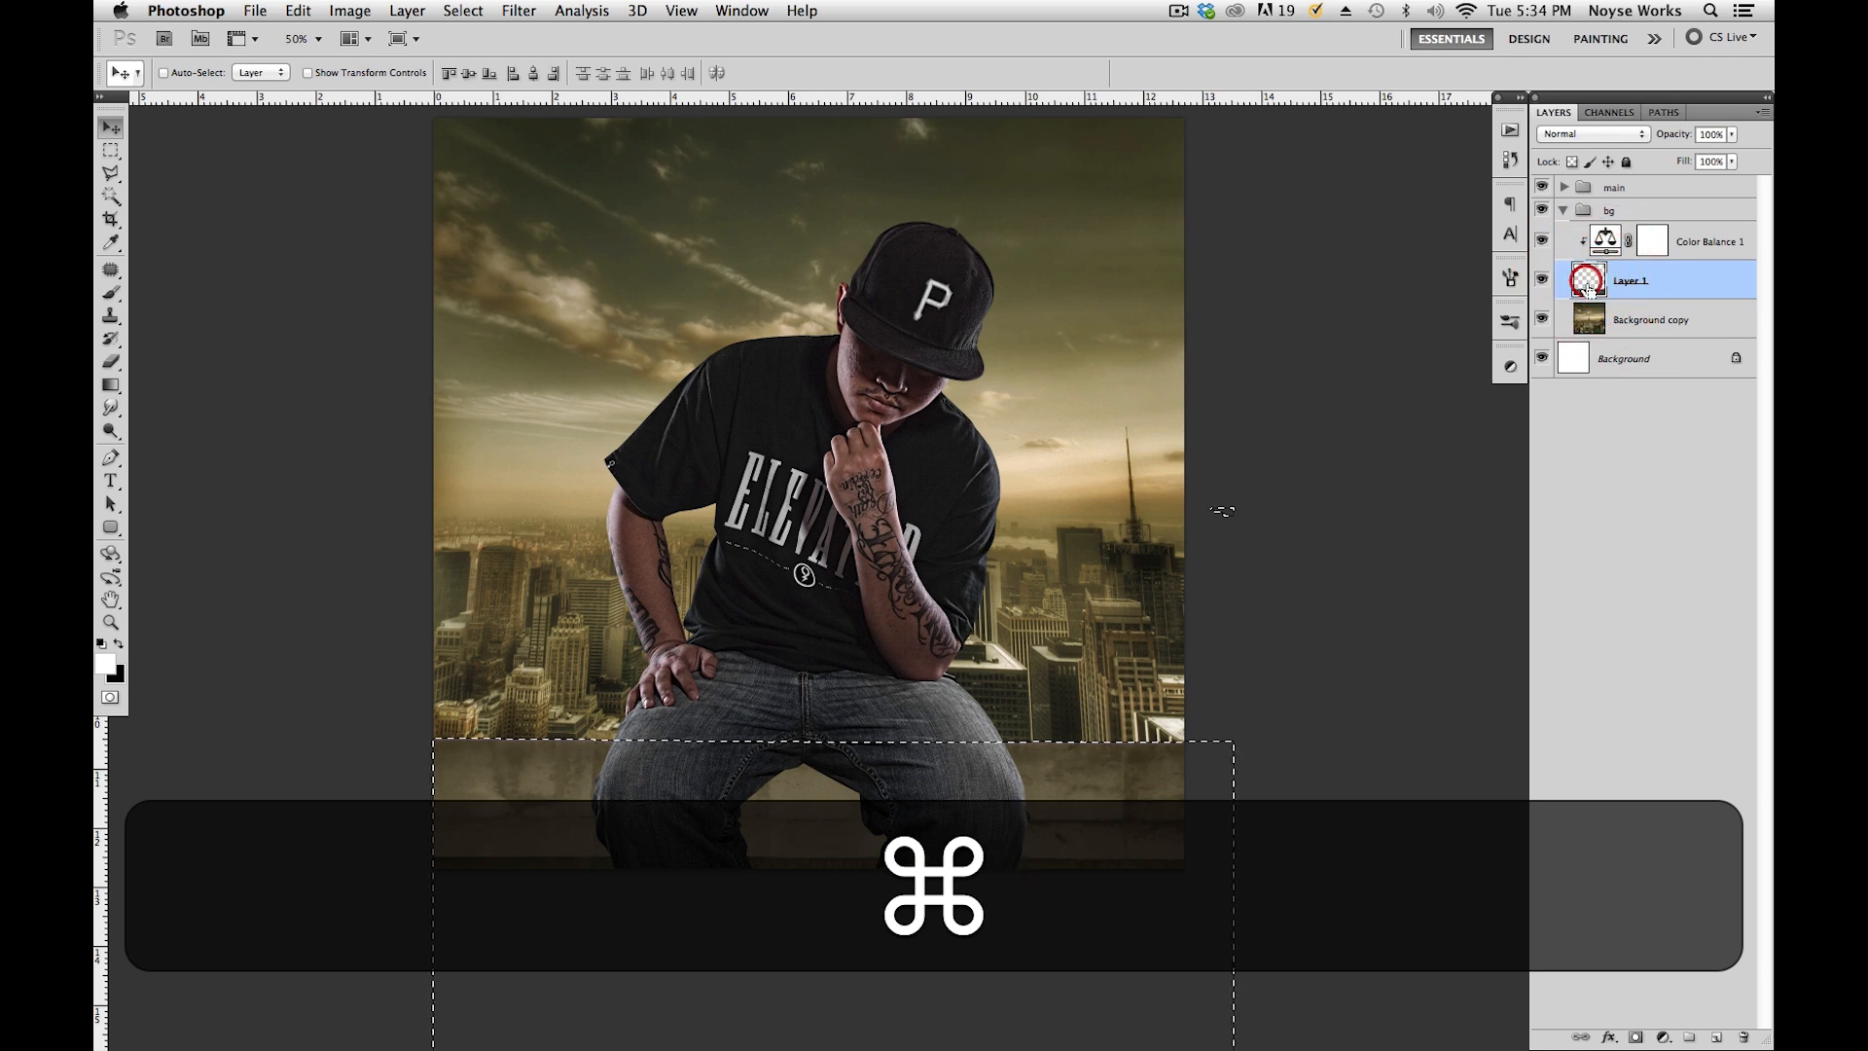
{"action": "left_click", "coordinate": [467, 11]}
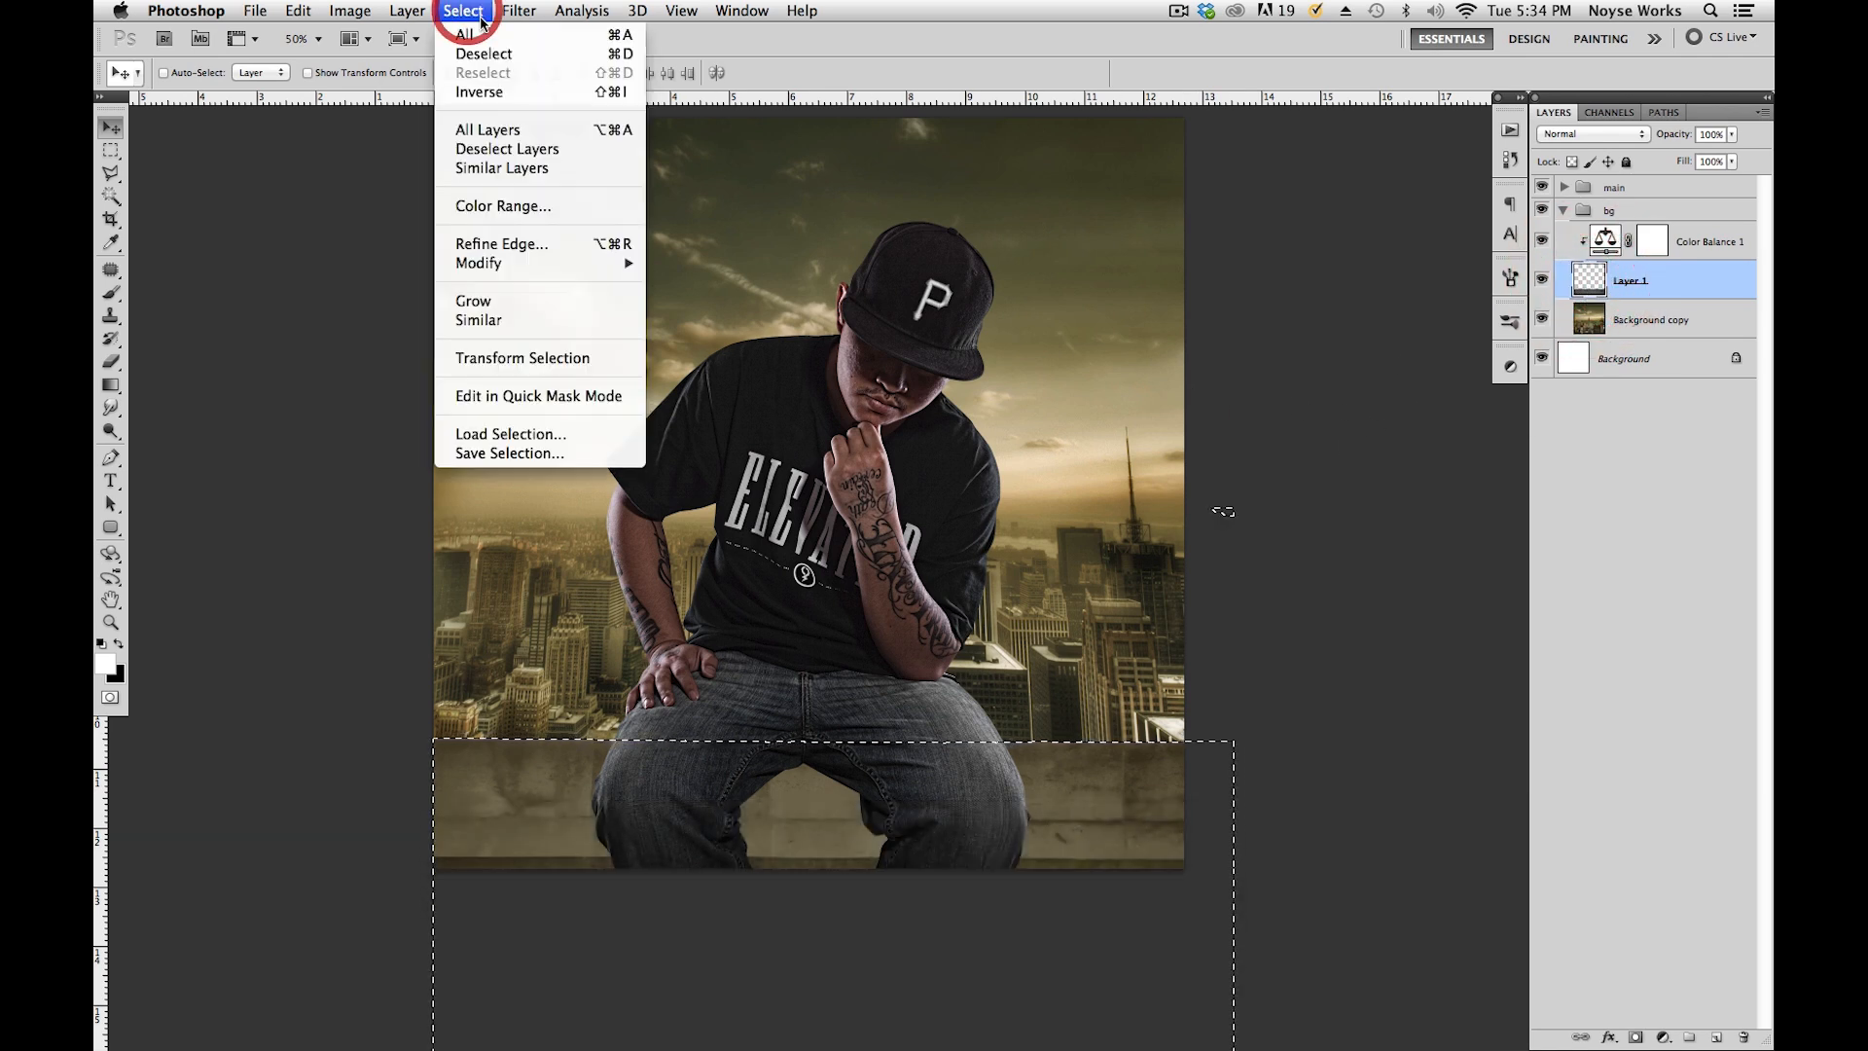
{"action": "mouse_move", "coordinate": [583, 265]}
{"action": "left_click", "coordinate": [712, 324]}
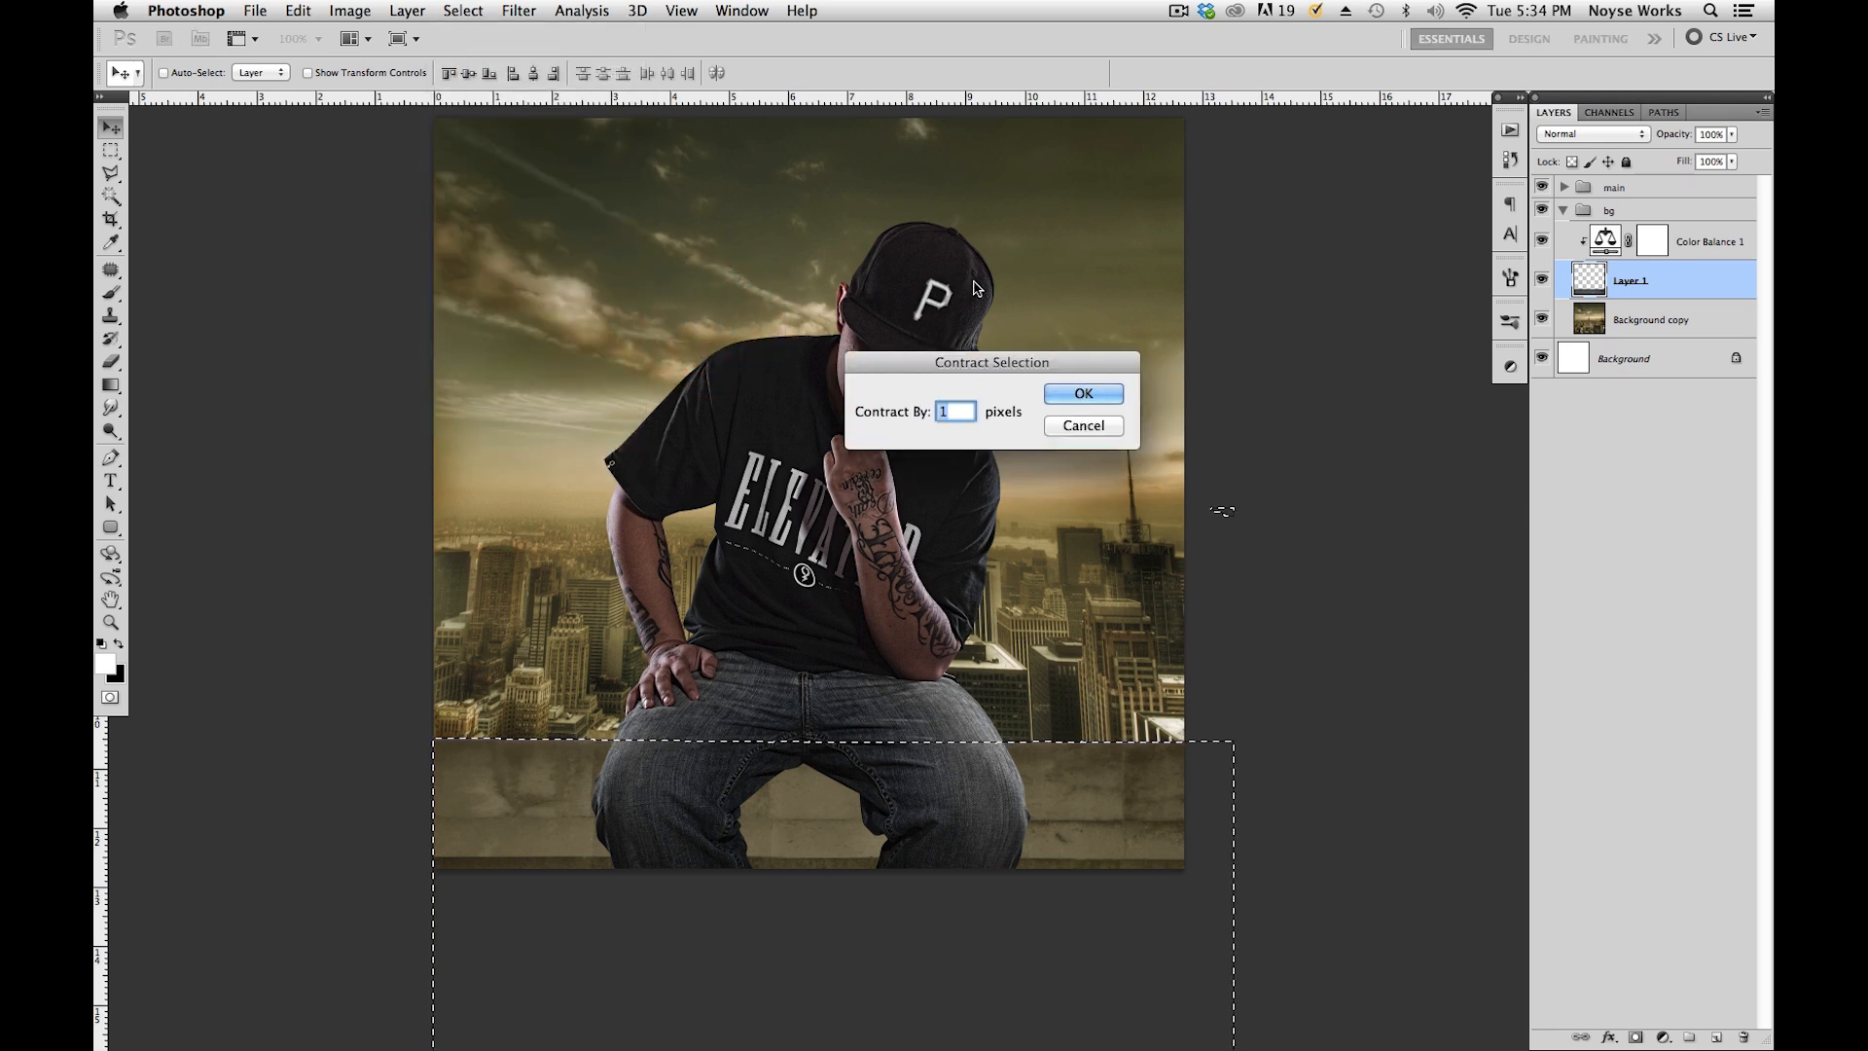
{"action": "left_click", "coordinate": [1078, 392]}
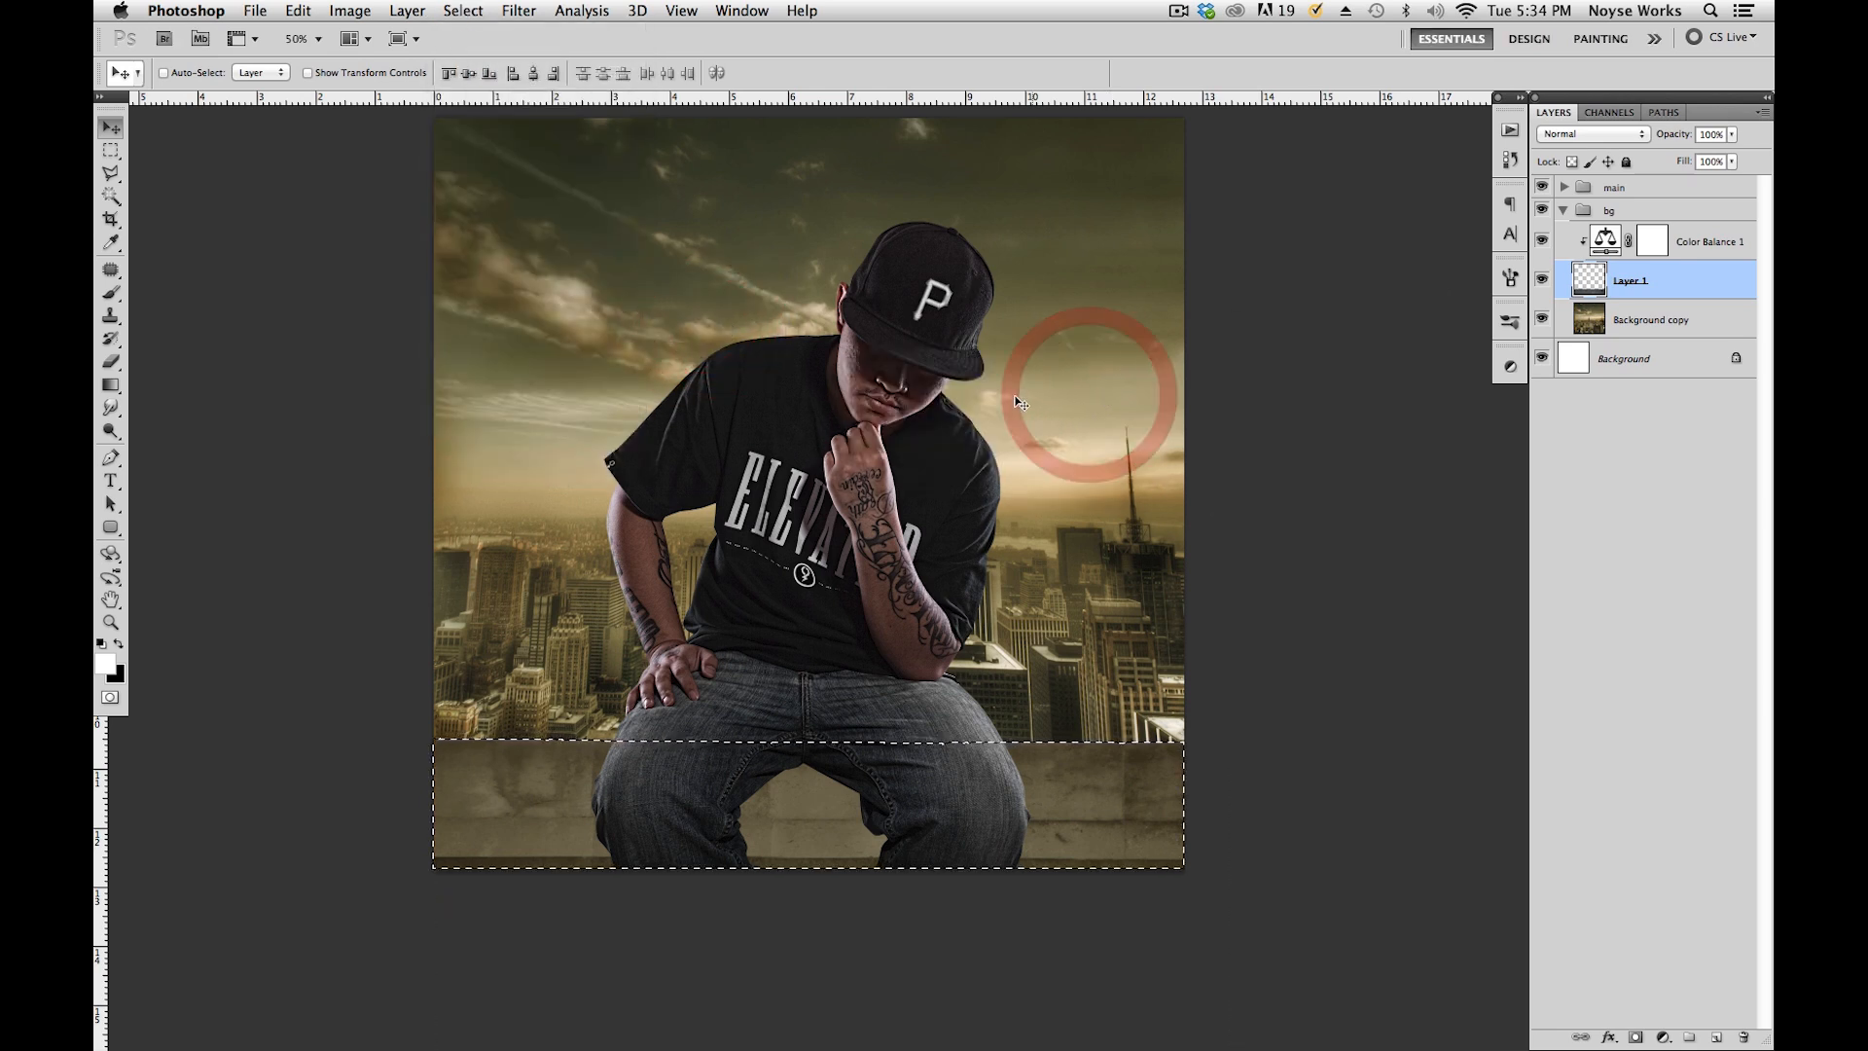
Invert the contracted selection, delete the ledge layer's edge pixels inside it, and deselect.
{"action": "left_click", "coordinate": [463, 11]}
{"action": "left_click", "coordinate": [511, 92]}
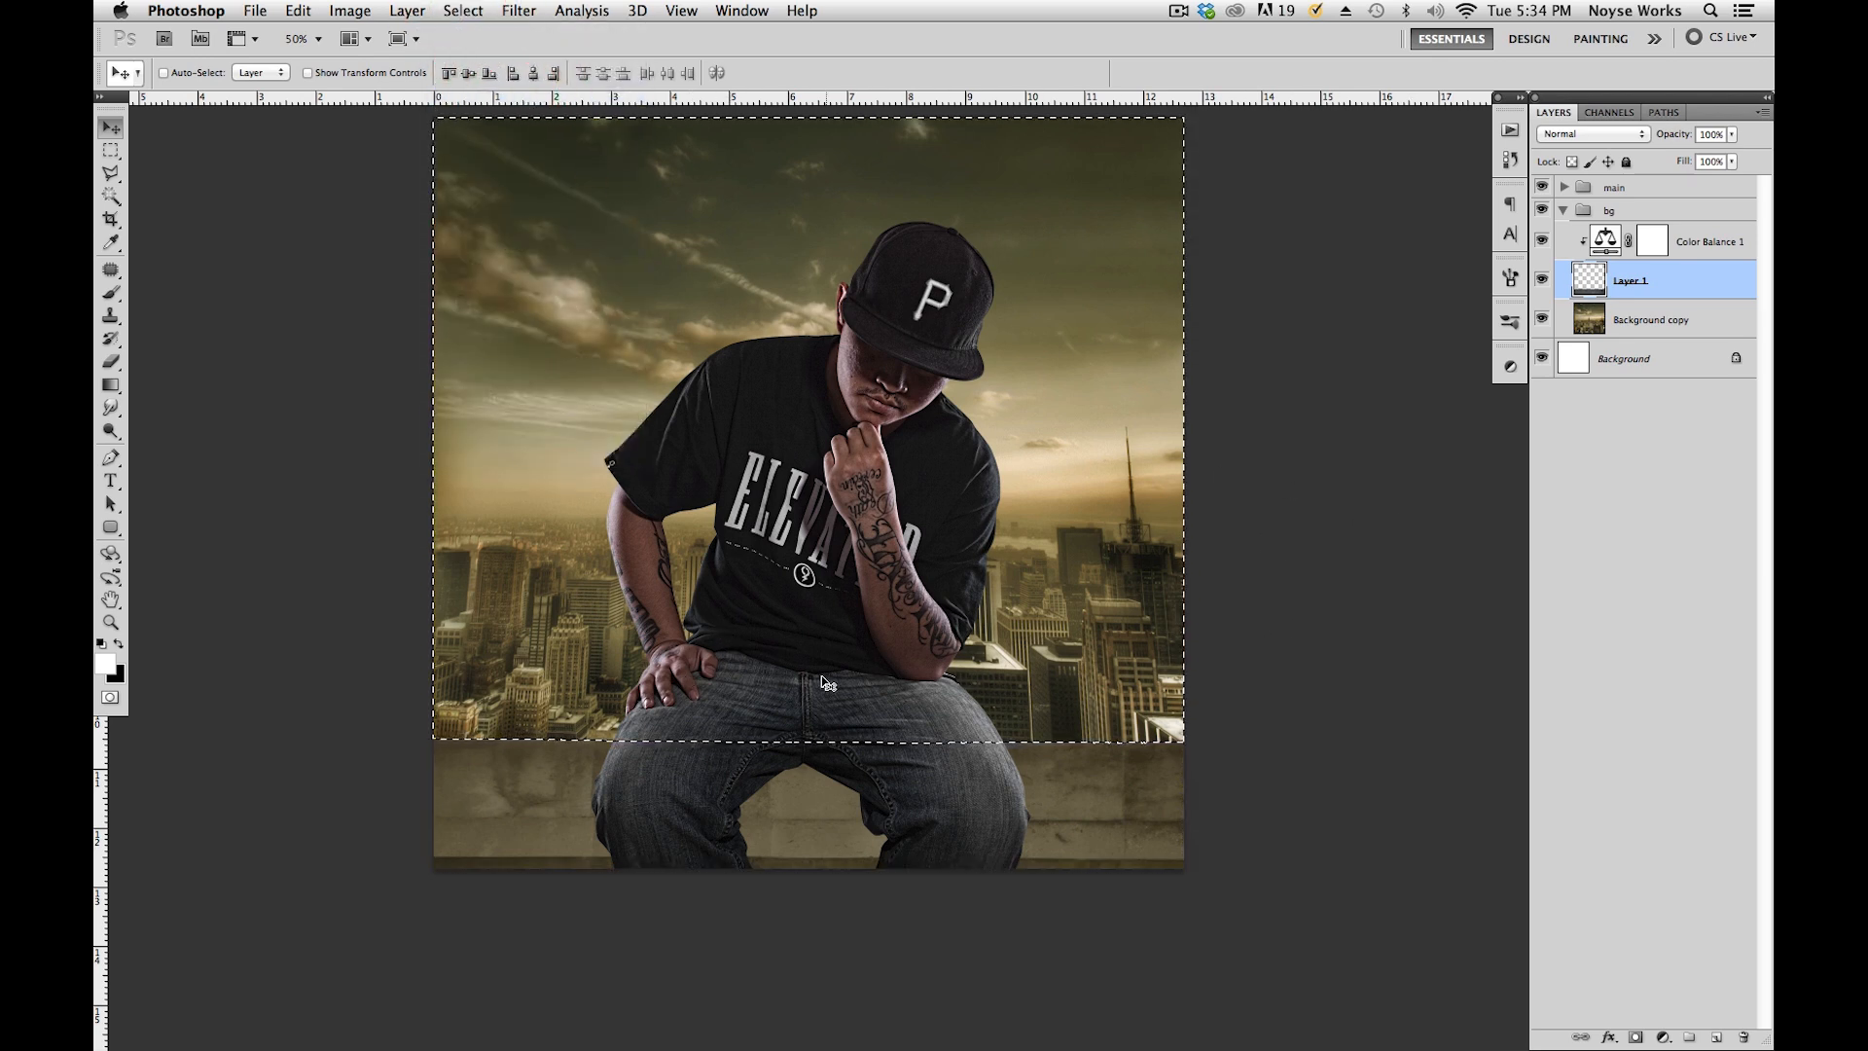
{"action": "left_click", "coordinate": [1664, 286]}
{"action": "left_click", "coordinate": [1662, 282]}
{"action": "key", "text": "Delete"}
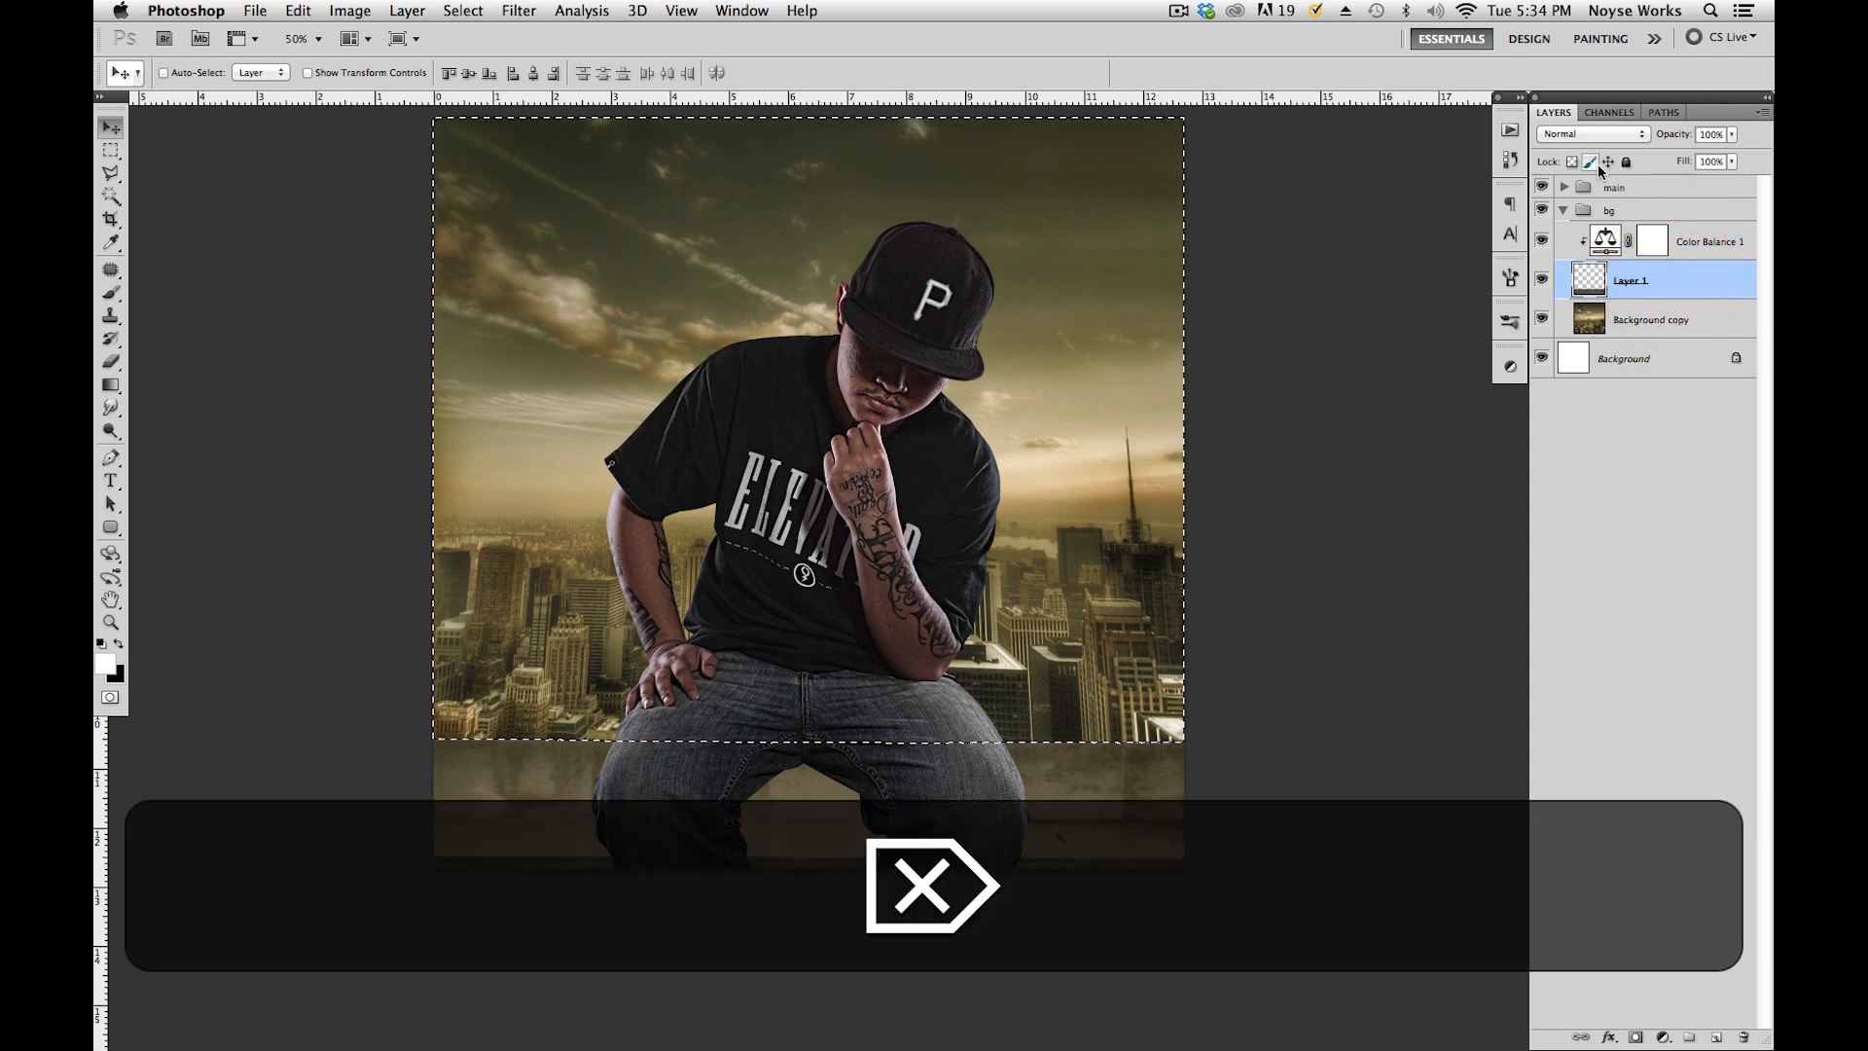
{"action": "key", "text": "super+d"}
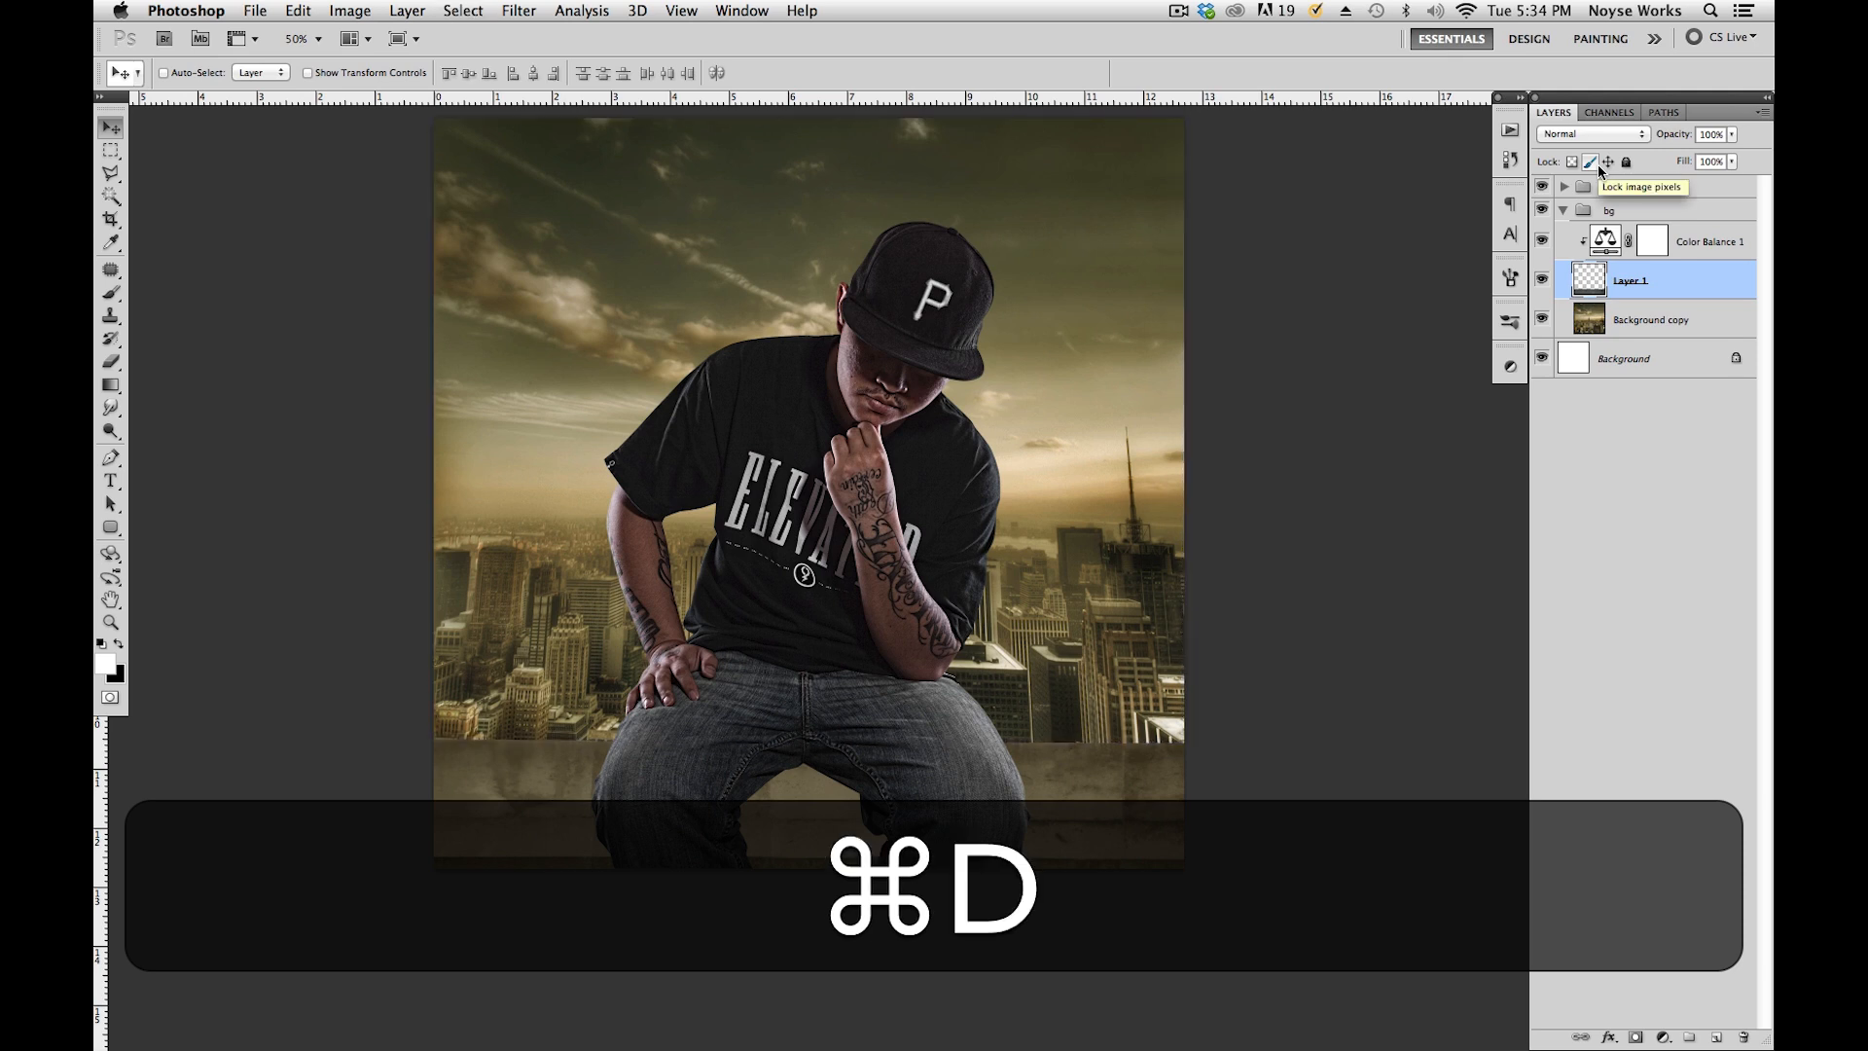
Reload the trimmed ledge's outline as a selection and contract it by another 1 pixel.
{"action": "key", "text": "super+equal"}
{"action": "key", "text": "super+equal"}
{"action": "key", "text": "super+equal"}
{"action": "key", "text": "super+minus"}
{"action": "key", "text": "super+minus"}
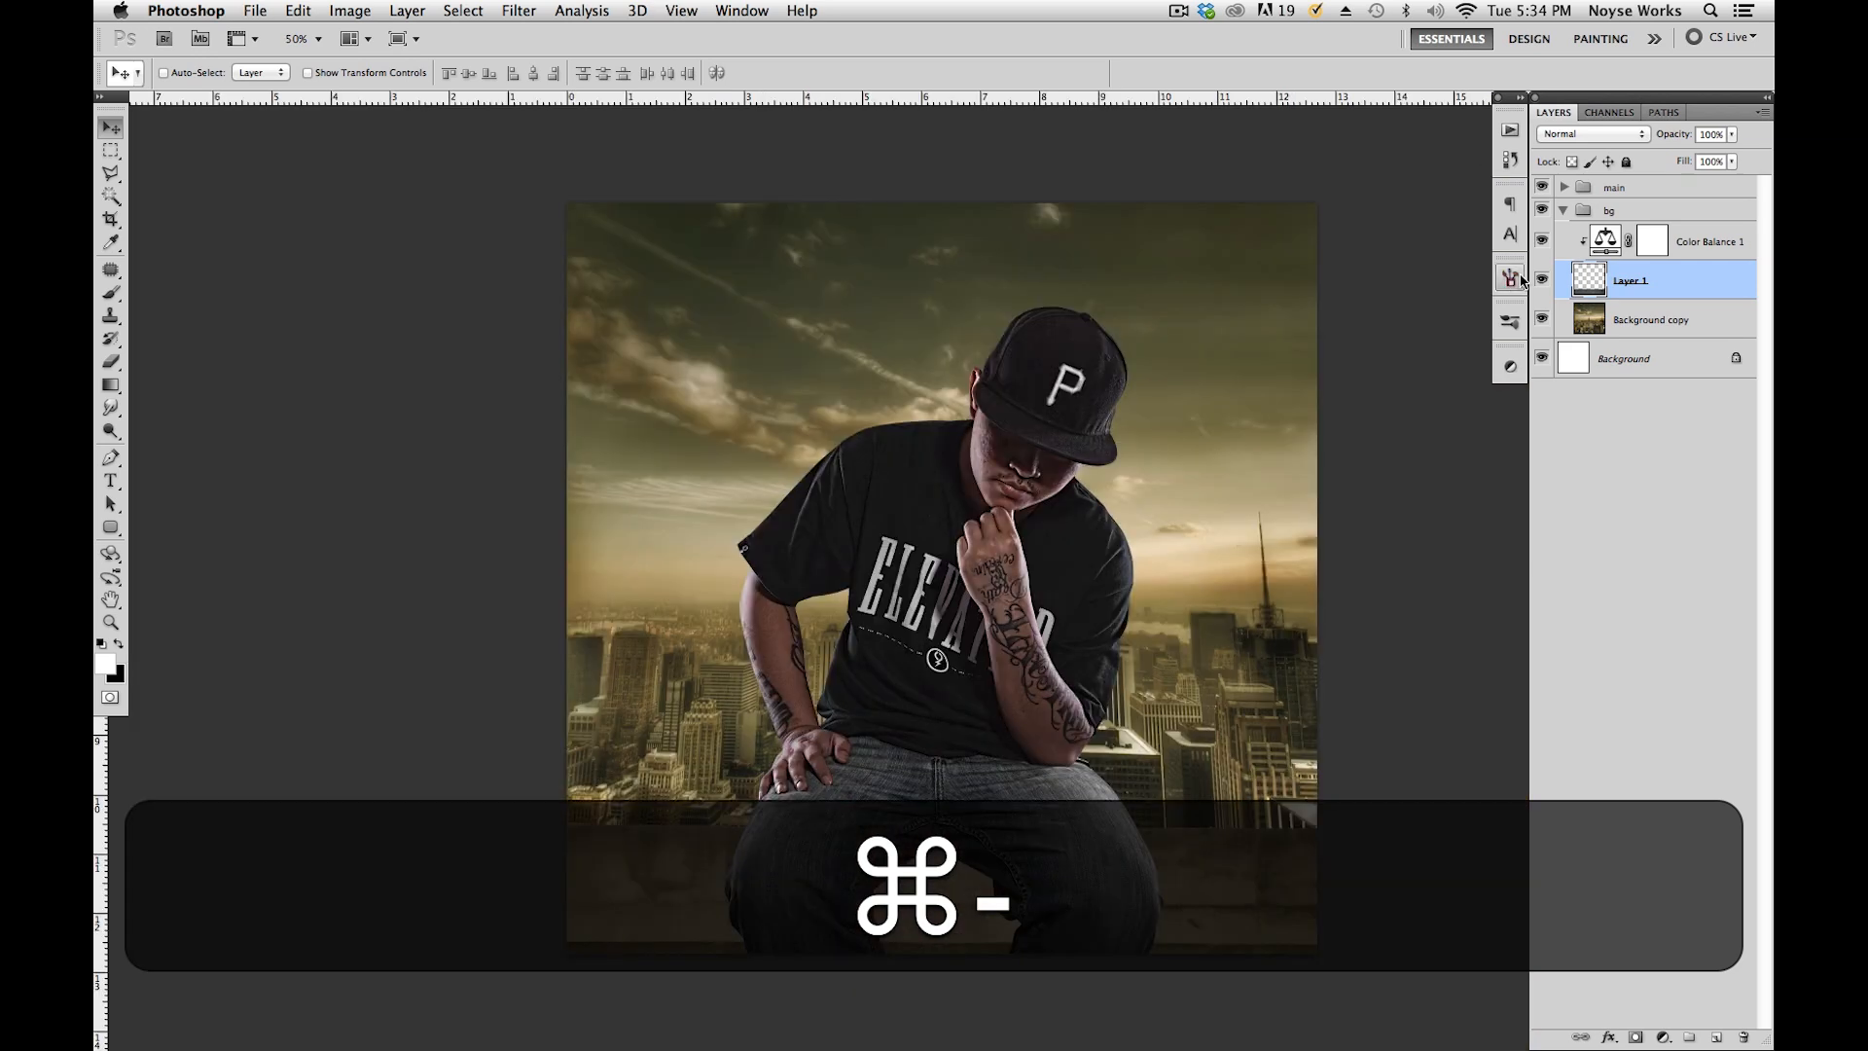
{"action": "left_click", "coordinate": [1568, 277], "text": "super"}
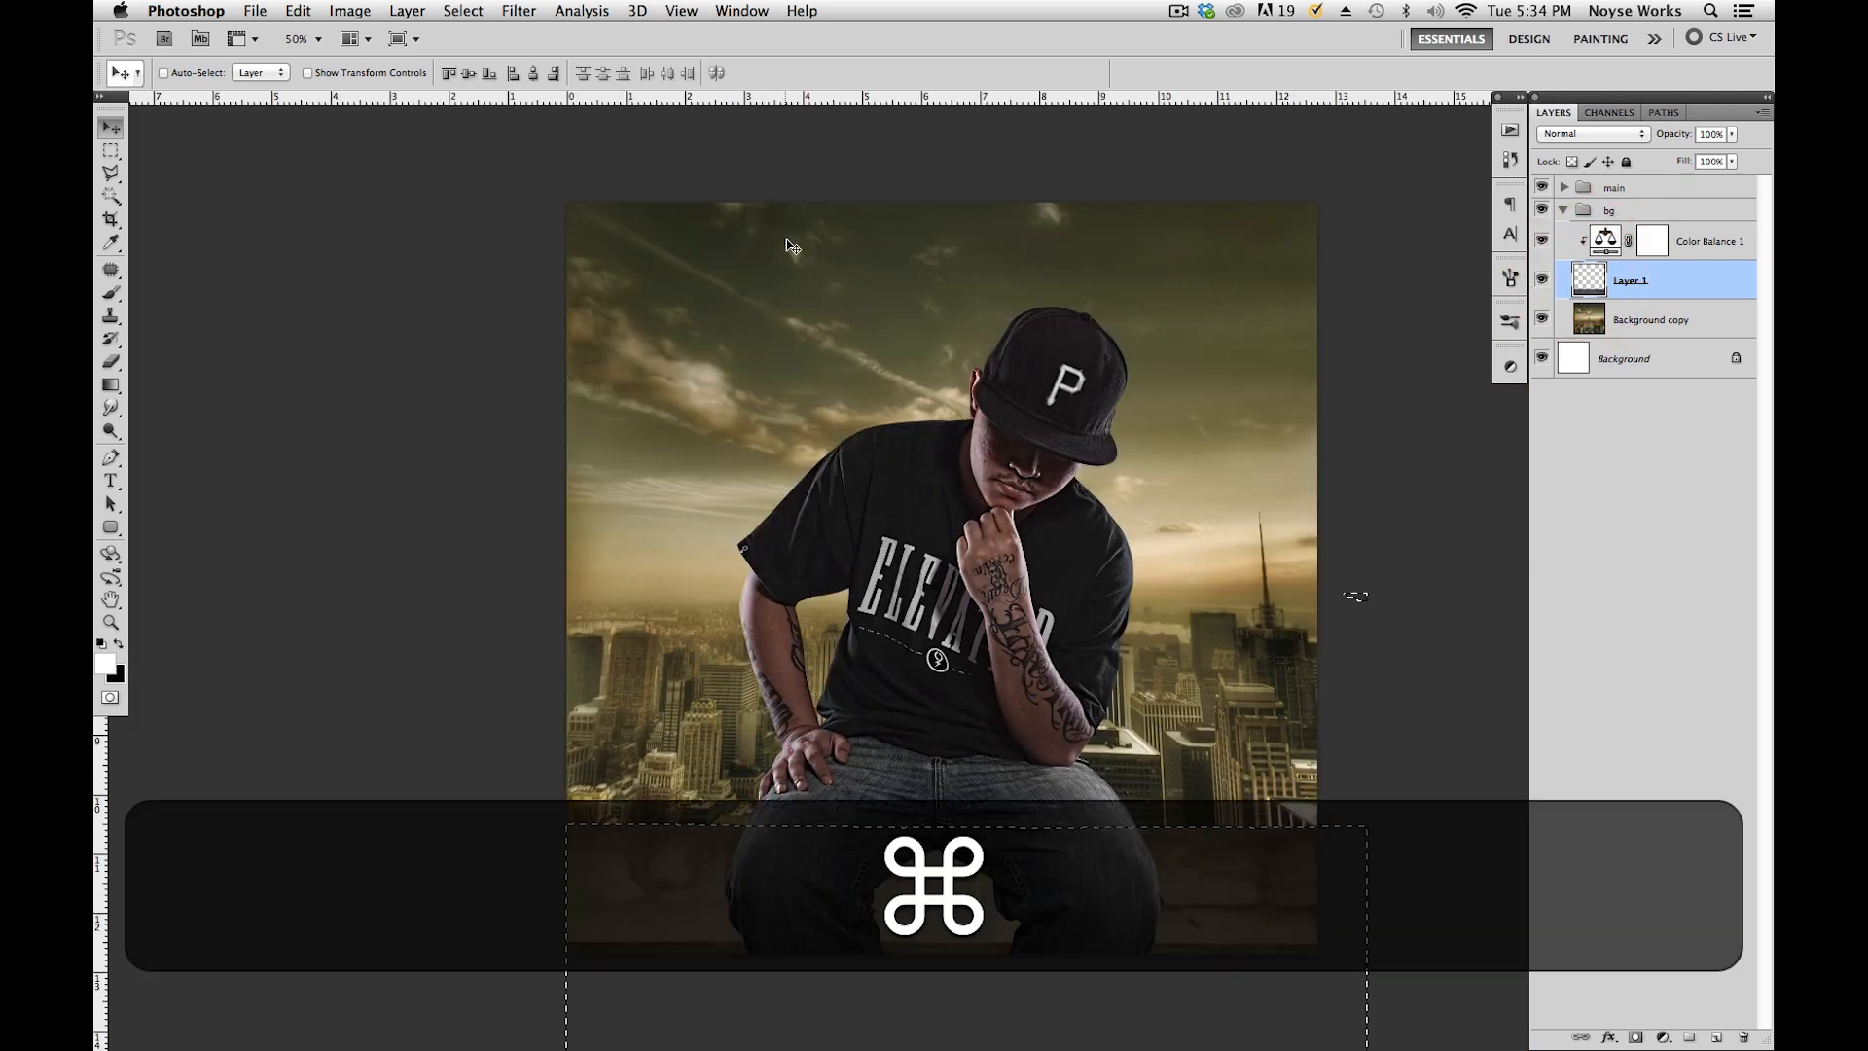
{"action": "left_click", "coordinate": [463, 11]}
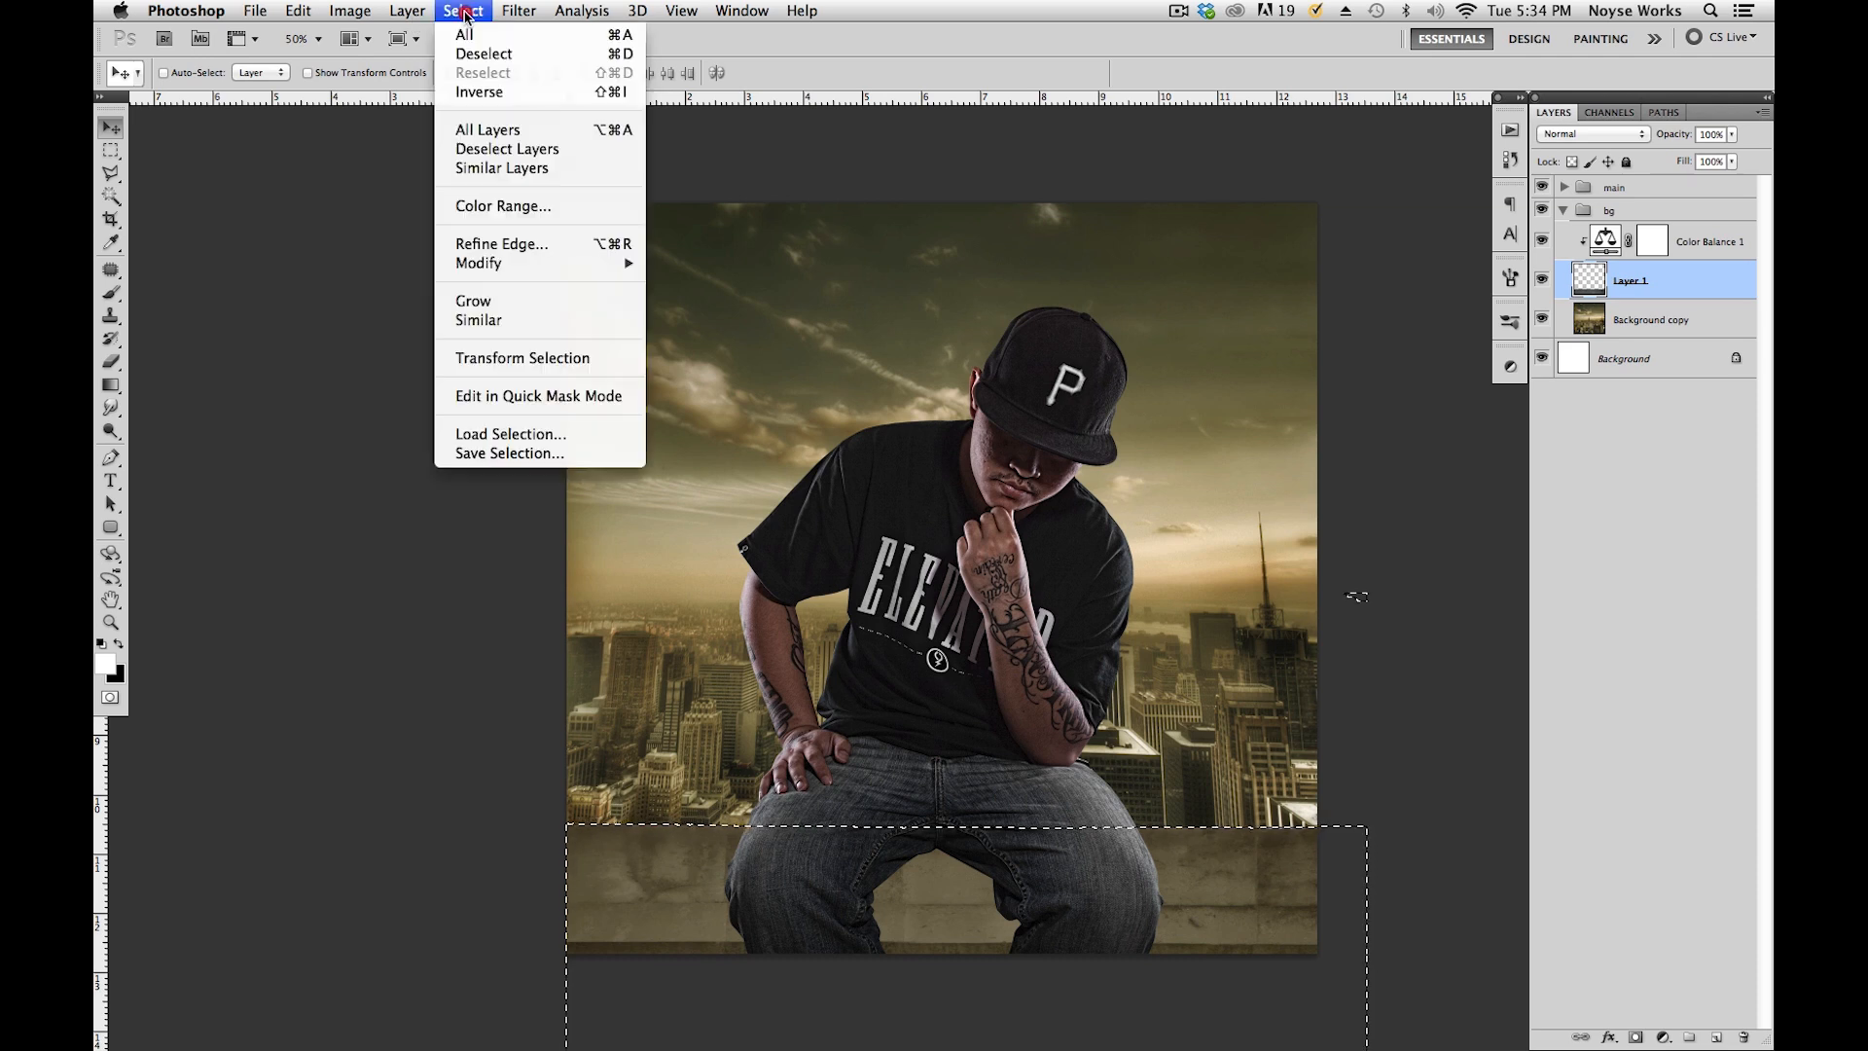
{"action": "mouse_move", "coordinate": [559, 265]}
{"action": "left_click", "coordinate": [735, 319]}
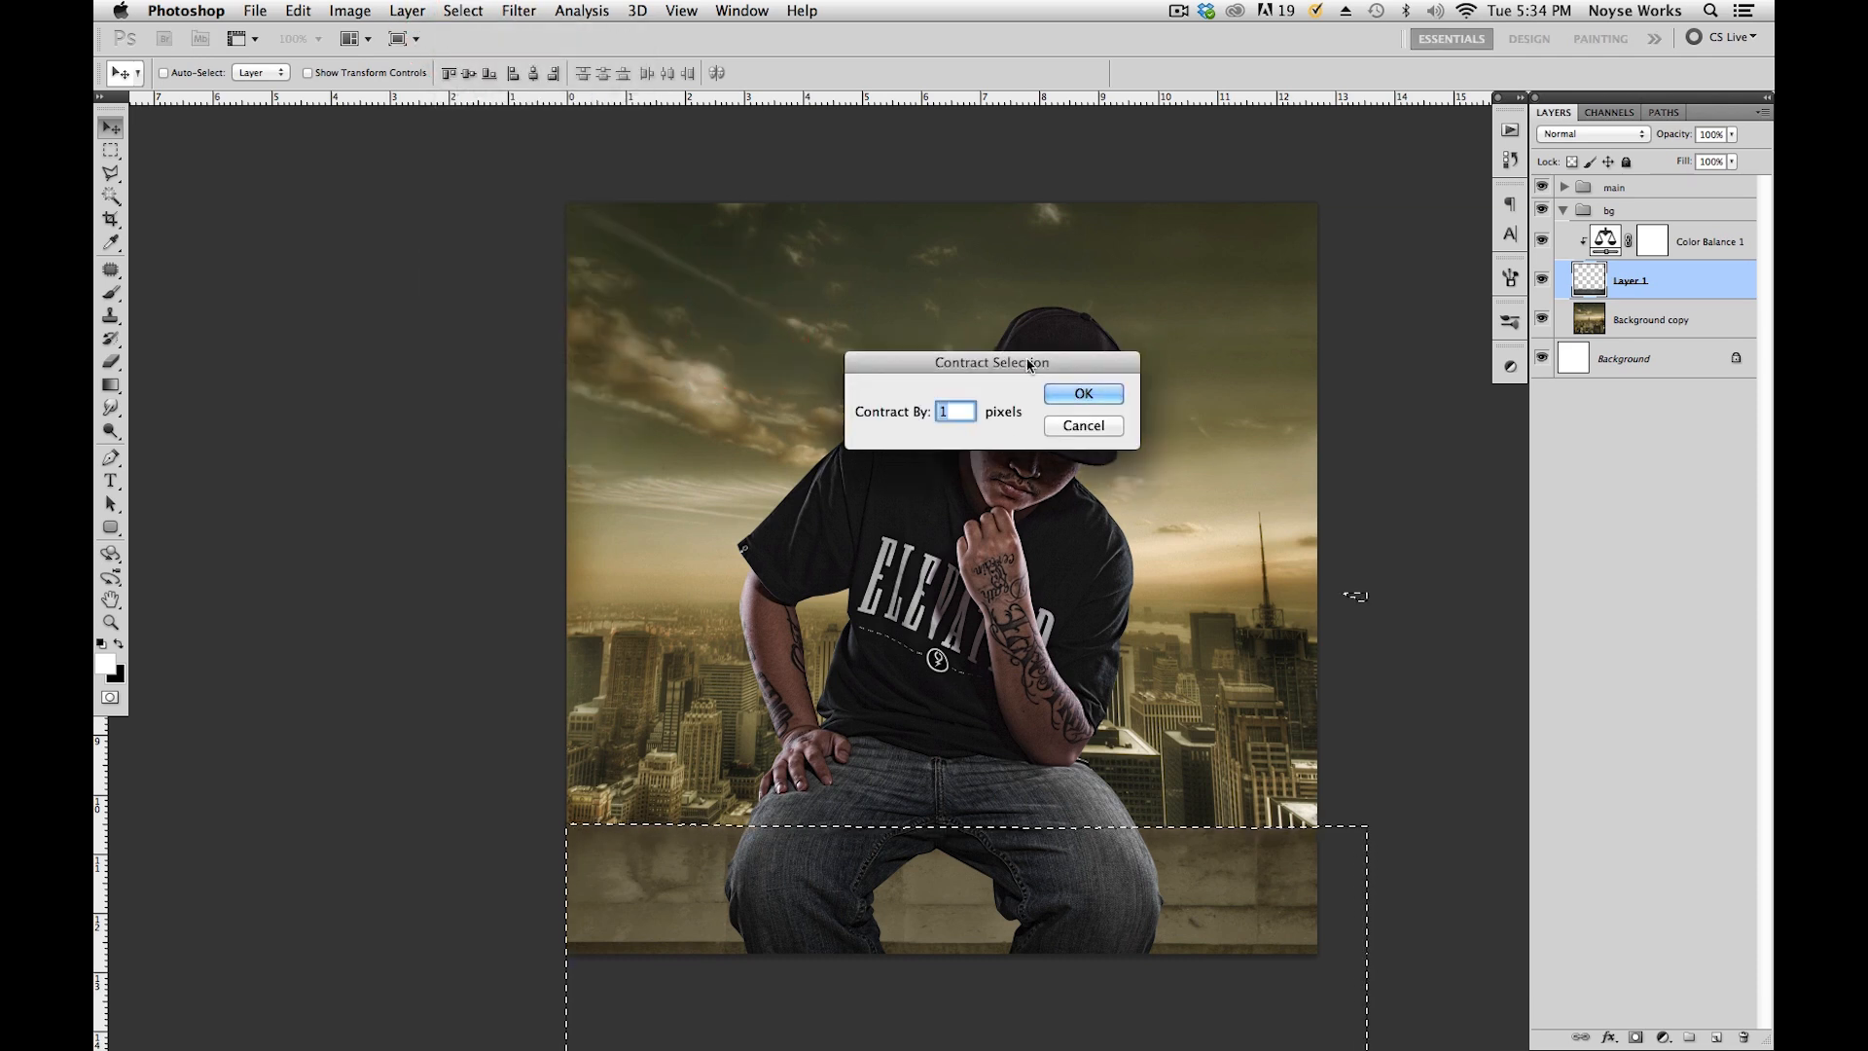
{"action": "left_click", "coordinate": [1083, 393]}
Invert the selection again to delete a second sliver of the ledge's edge, deselect, and save the document.
{"action": "left_click", "coordinate": [463, 11]}
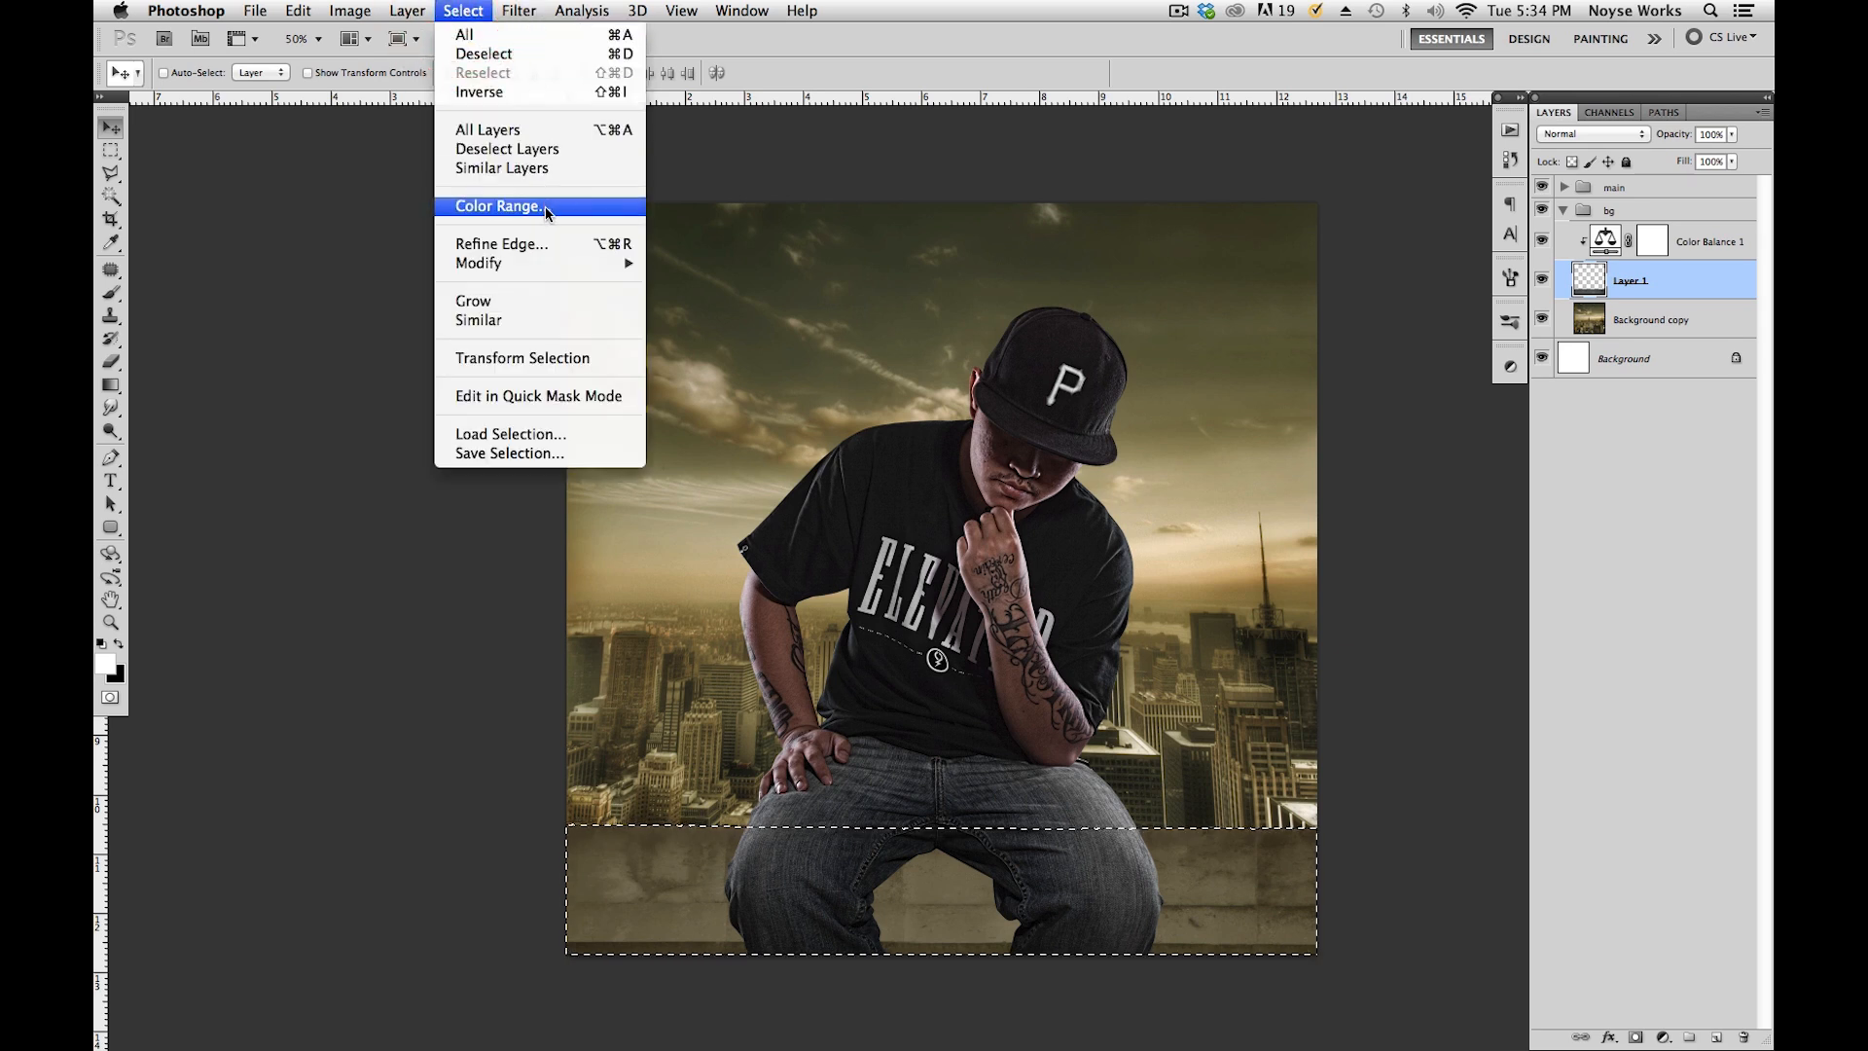
{"action": "left_click", "coordinate": [535, 93]}
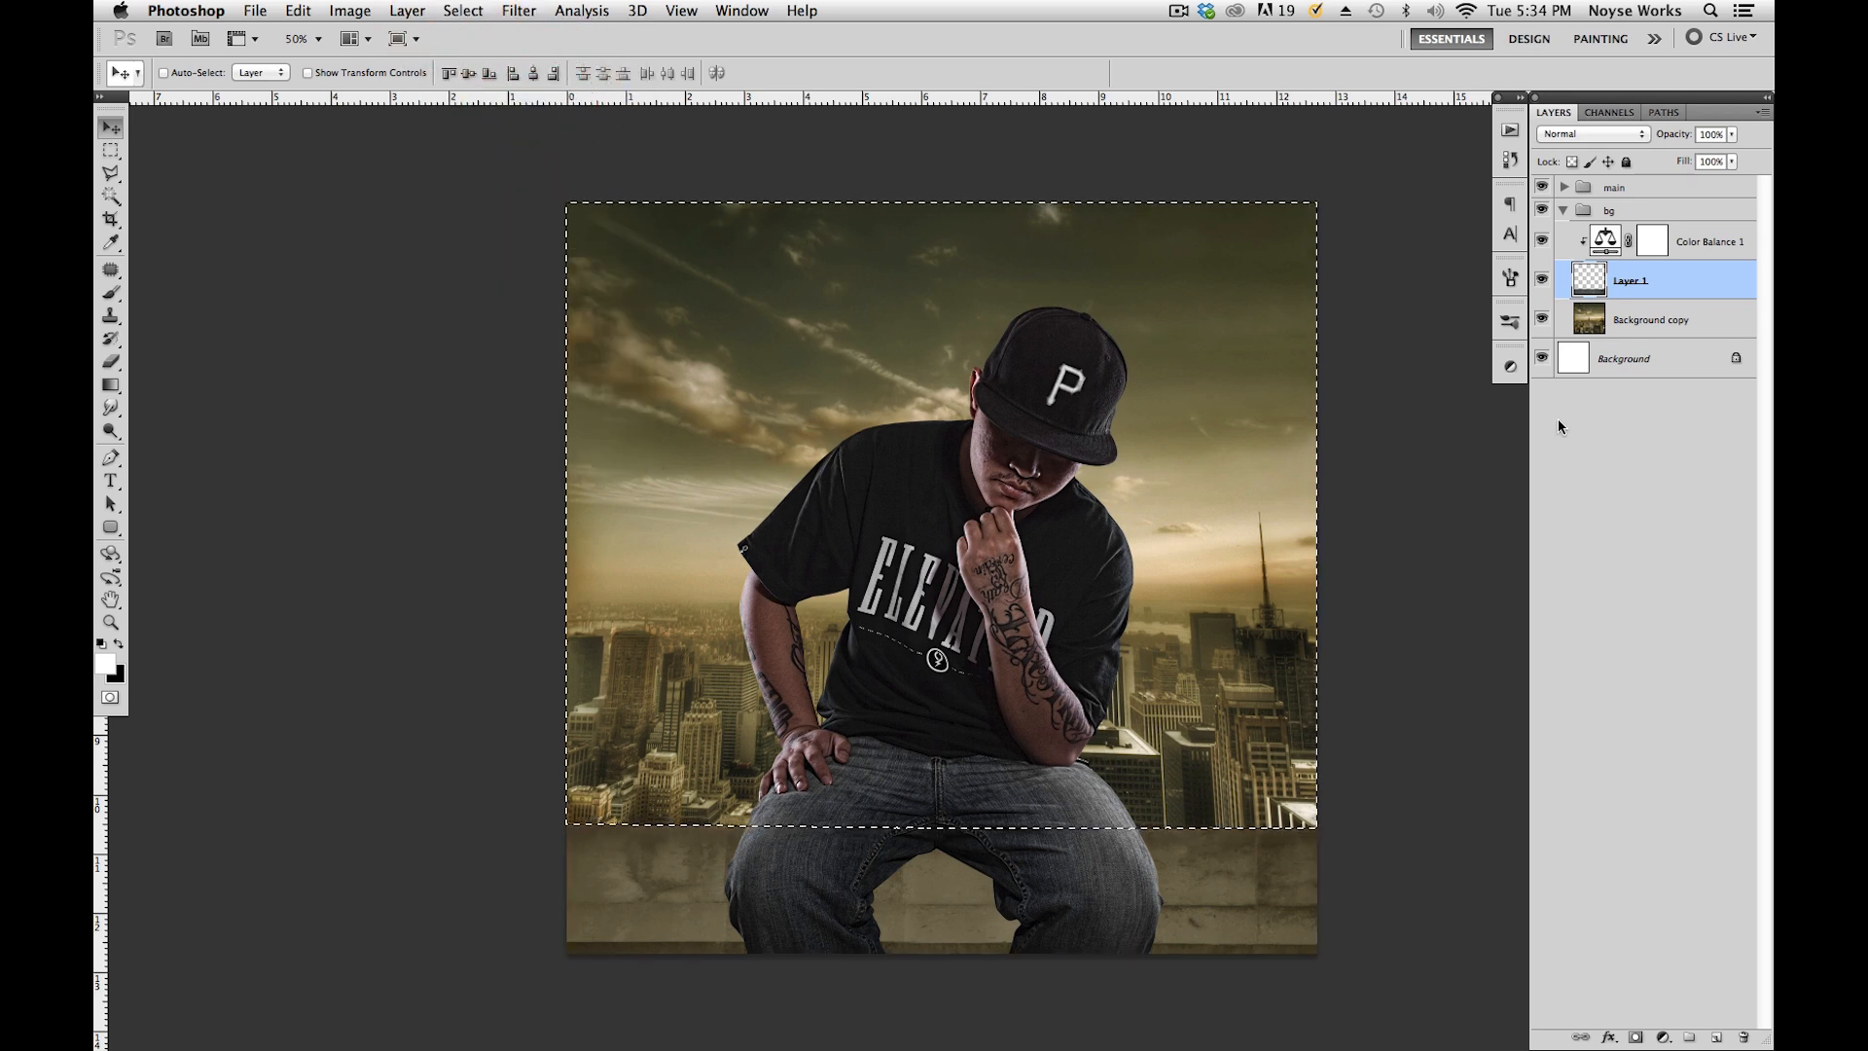
{"action": "key", "text": "Delete"}
{"action": "key", "text": "super+d"}
{"action": "key", "text": "super+s"}
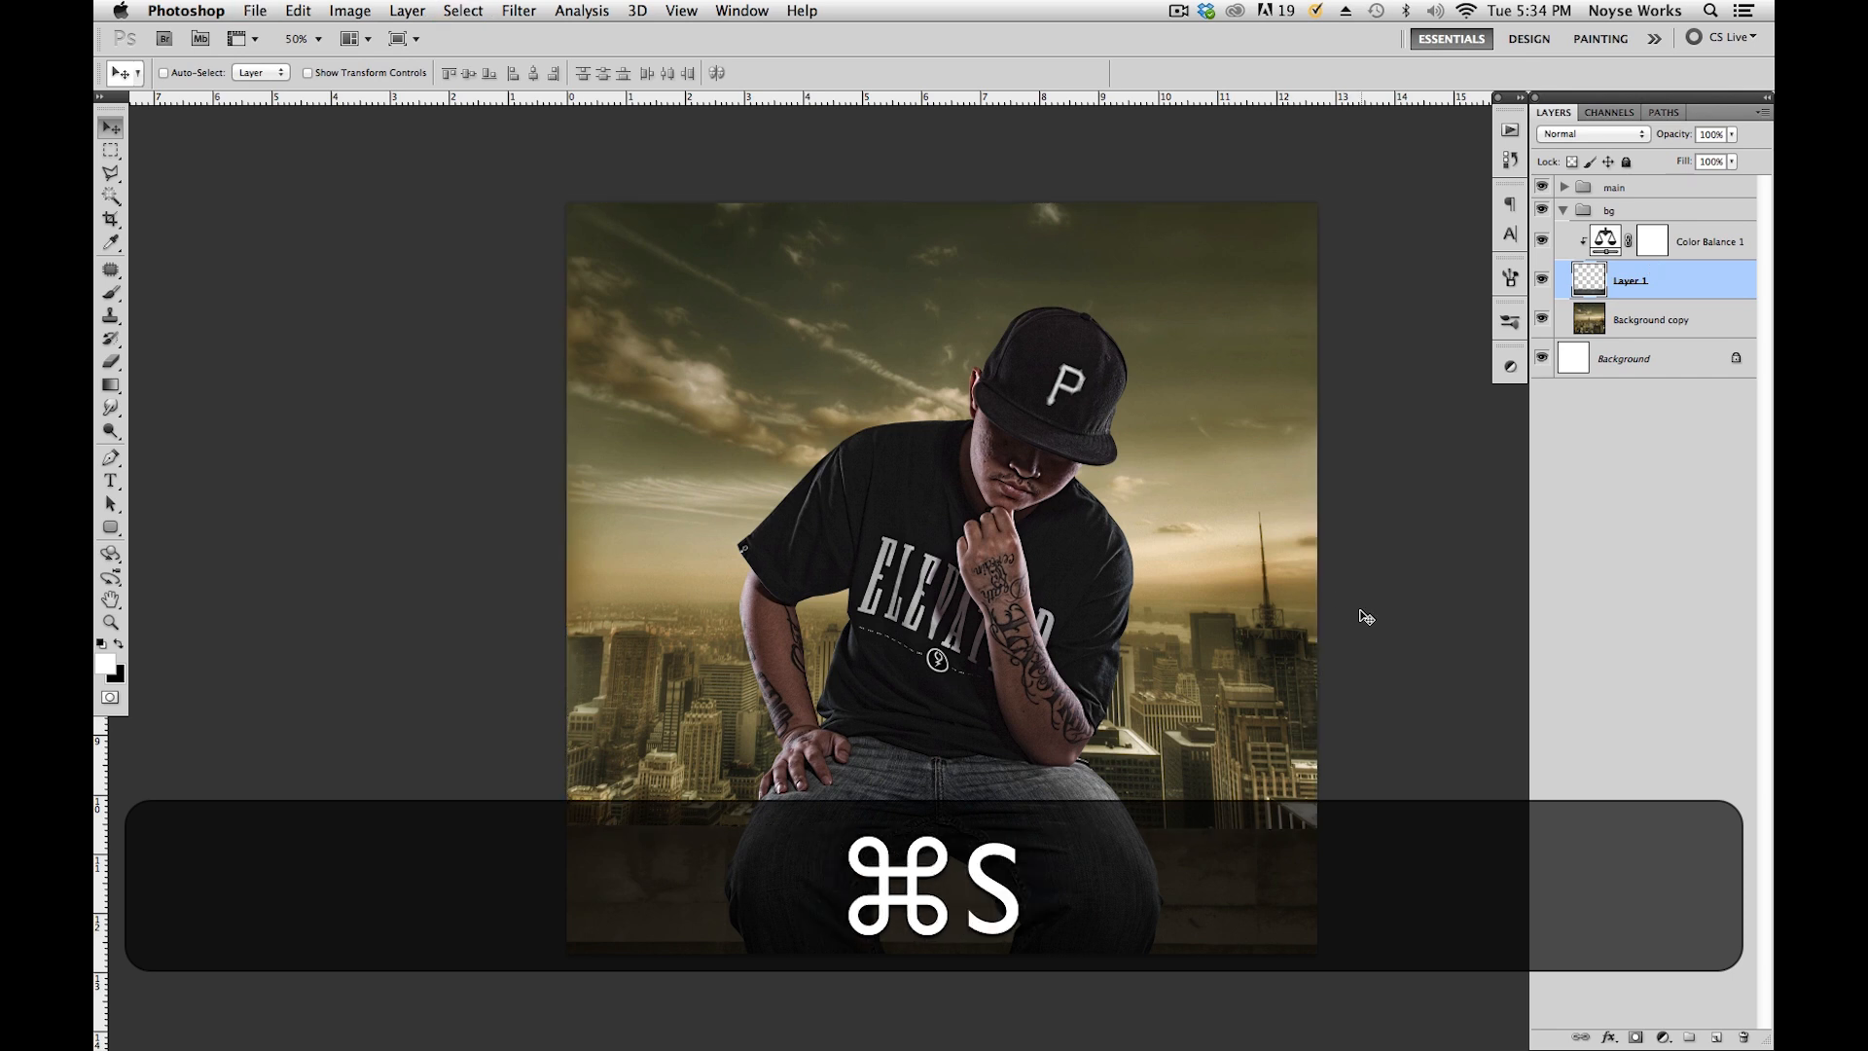
{"action": "left_click_drag", "start_coordinate": [1335, 687], "coordinate": [1303, 638]}
{"action": "key", "text": "super+s"}
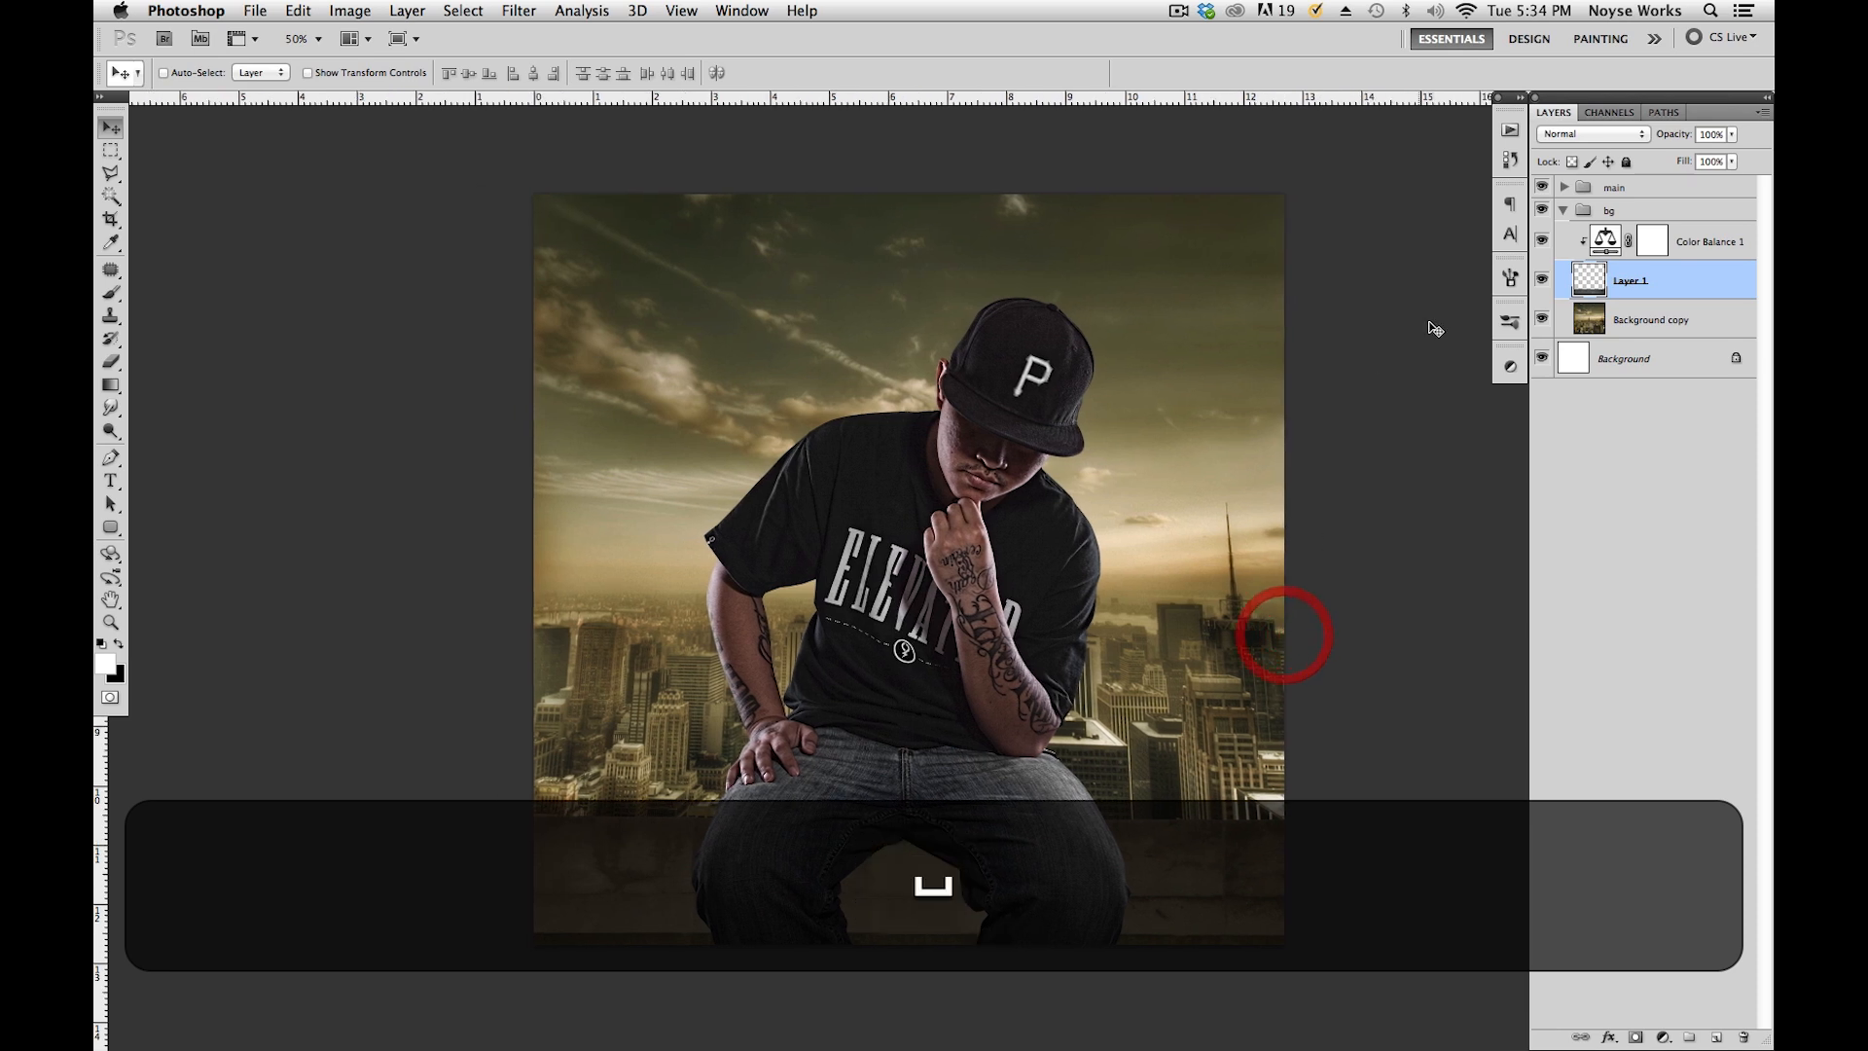
Duplicate the Levels 1 layer in the main group and rename the original layer "master 2".
{"action": "left_click", "coordinate": [1564, 210]}
{"action": "left_click", "coordinate": [1564, 187]}
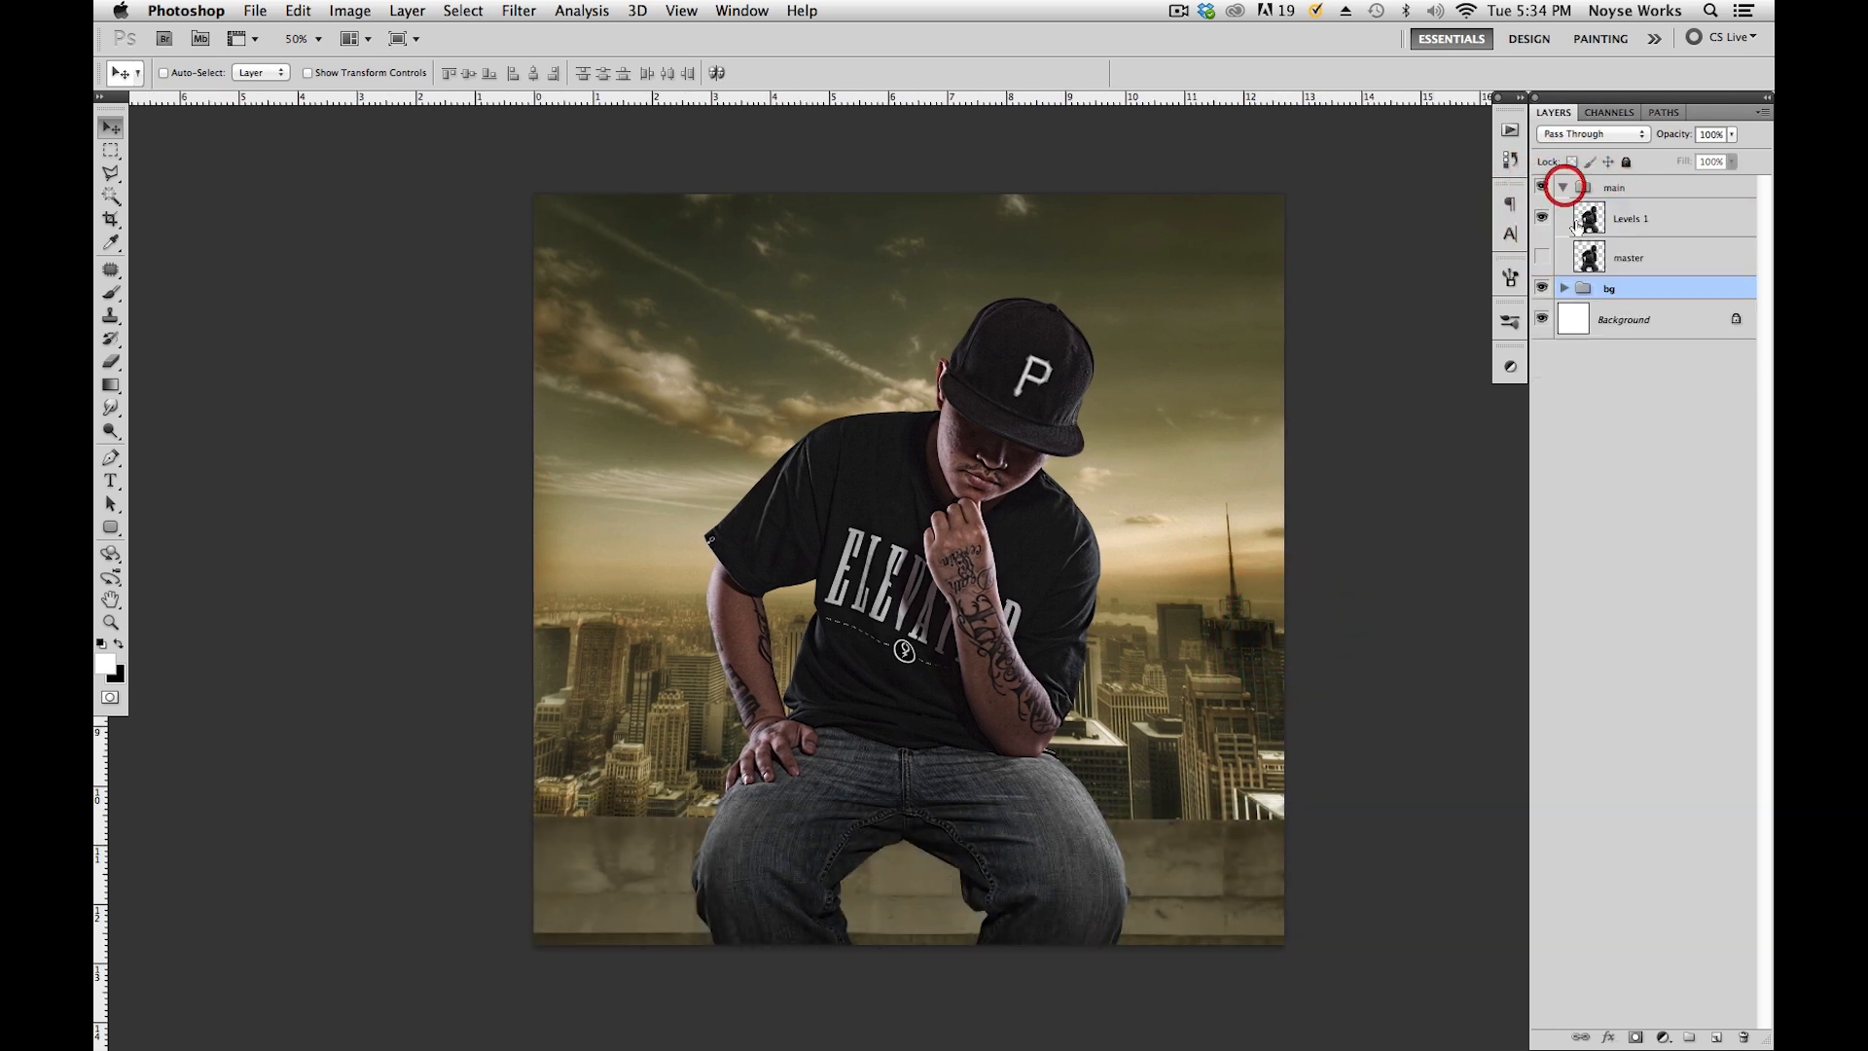
{"action": "left_click", "coordinate": [1669, 225]}
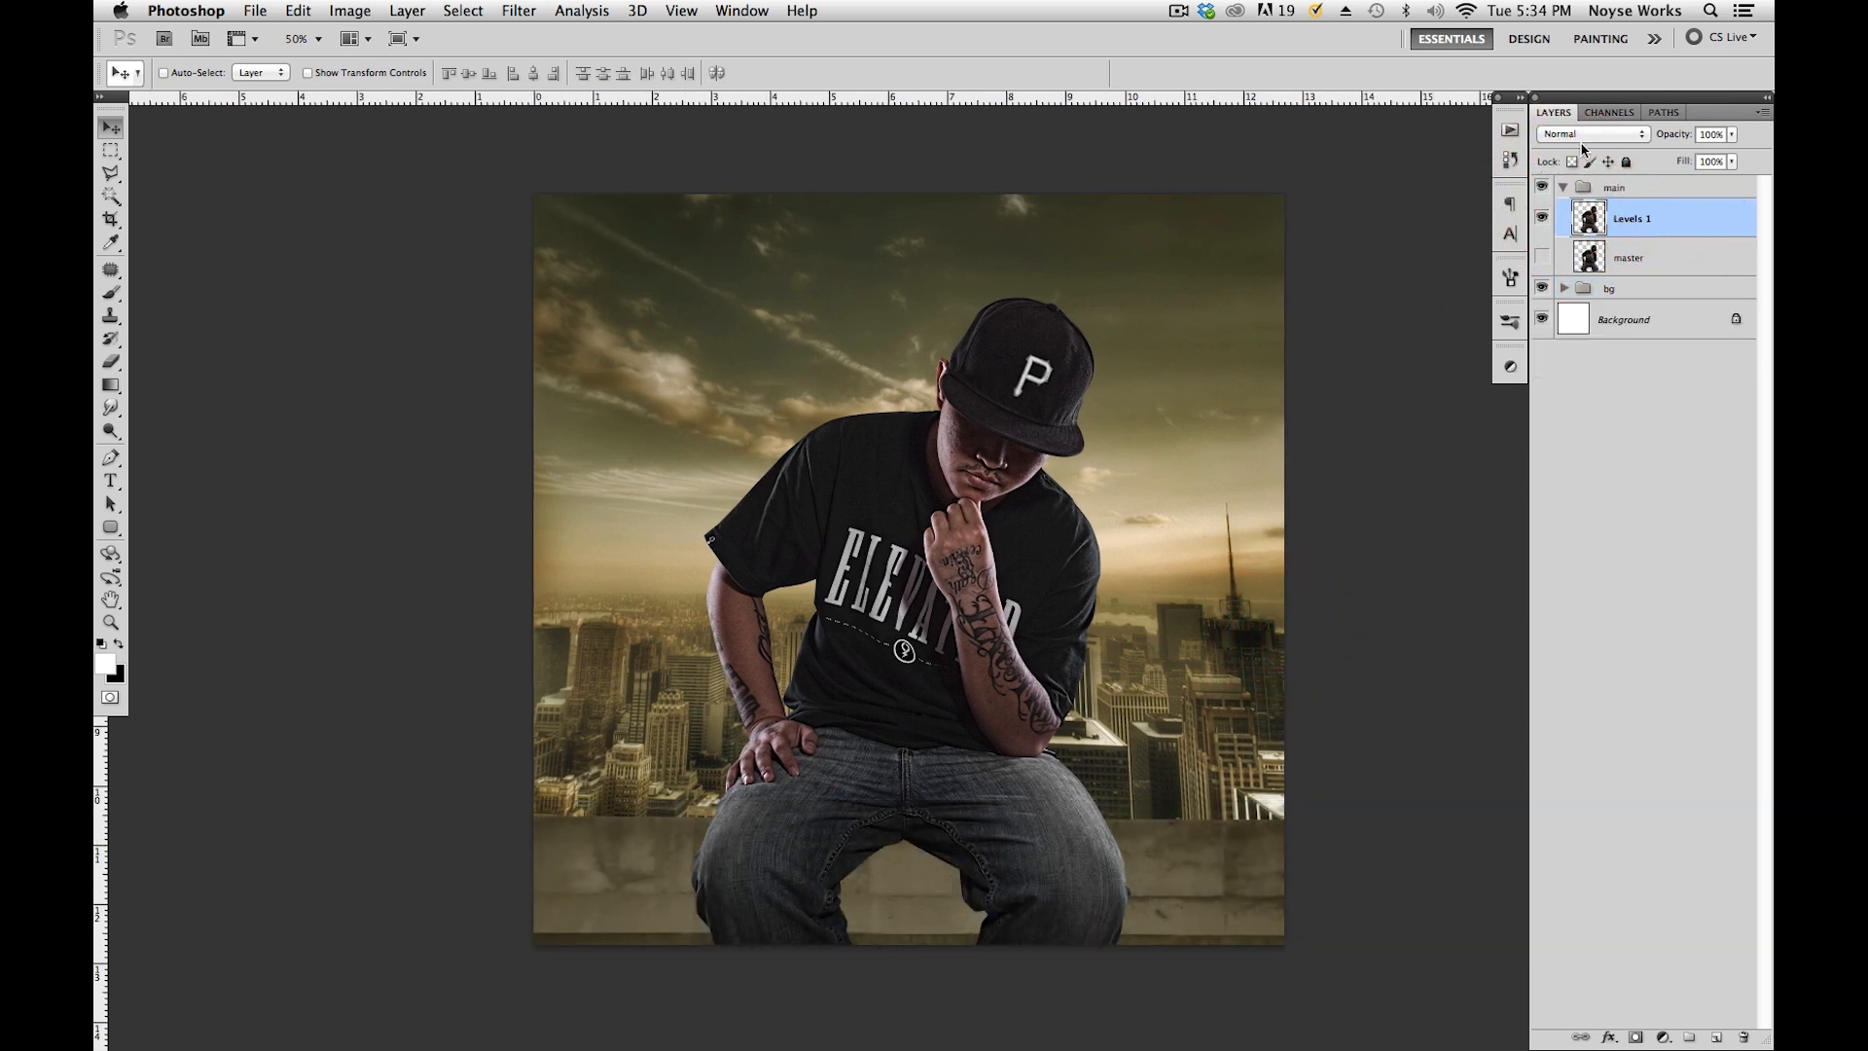
{"action": "key", "text": "super+j"}
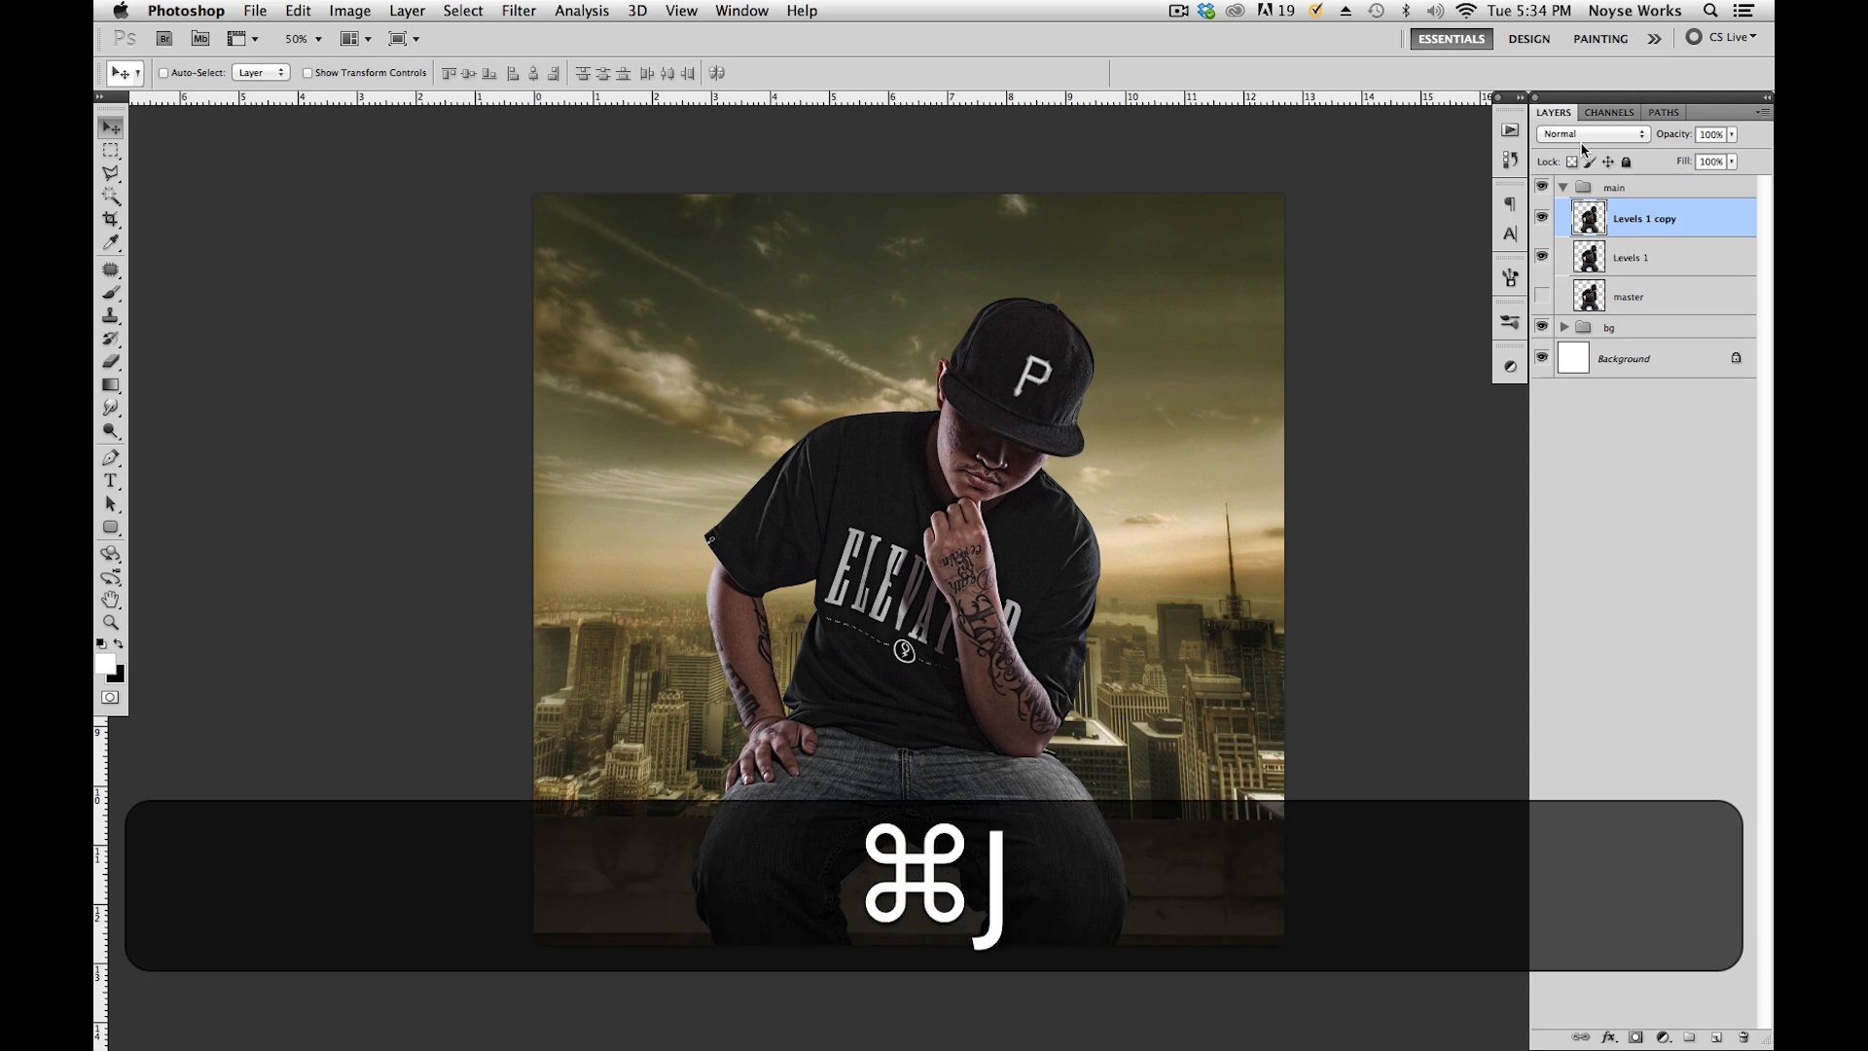
{"action": "double_click", "coordinate": [1634, 255]}
{"action": "type", "text": "master 2"}
{"action": "key", "text": "Return"}
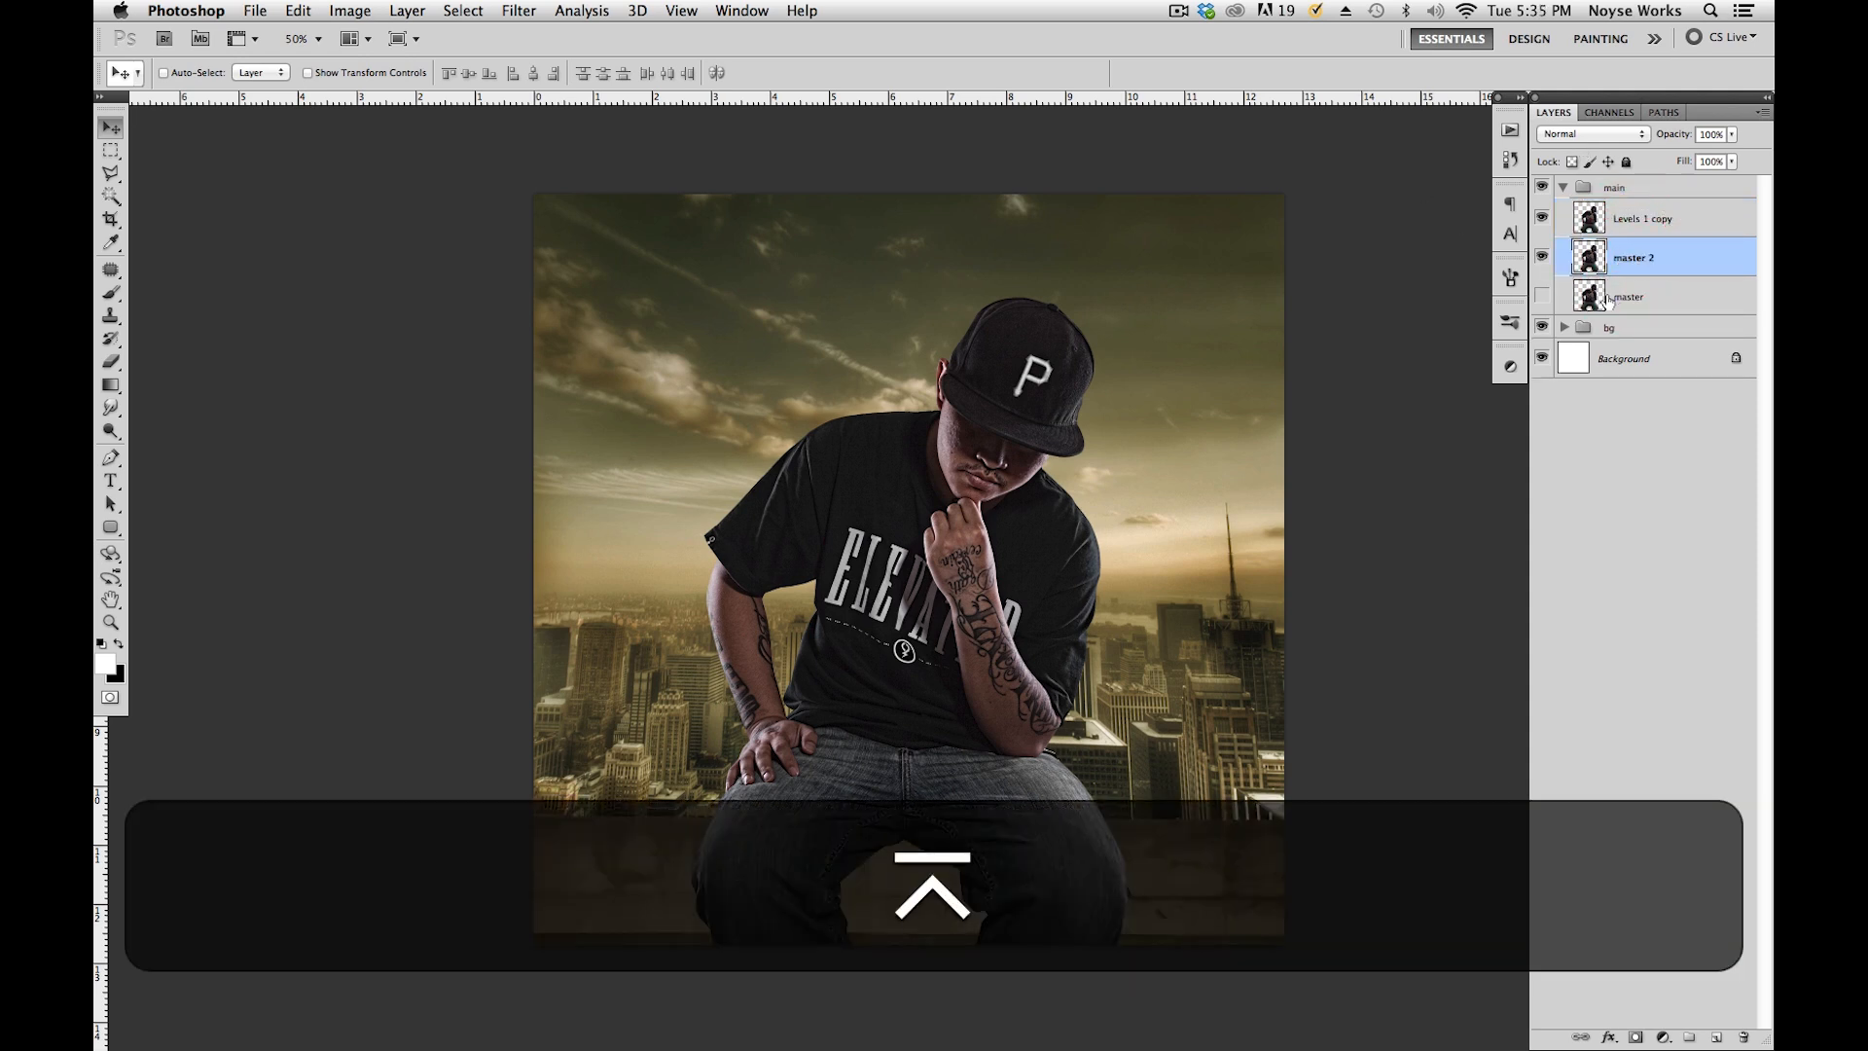
Hide the master 2 layer and open the Levels 1 copy layer in the Topaz Adjust 5 filter.
{"action": "left_click", "coordinate": [1542, 257]}
{"action": "left_click", "coordinate": [1668, 226]}
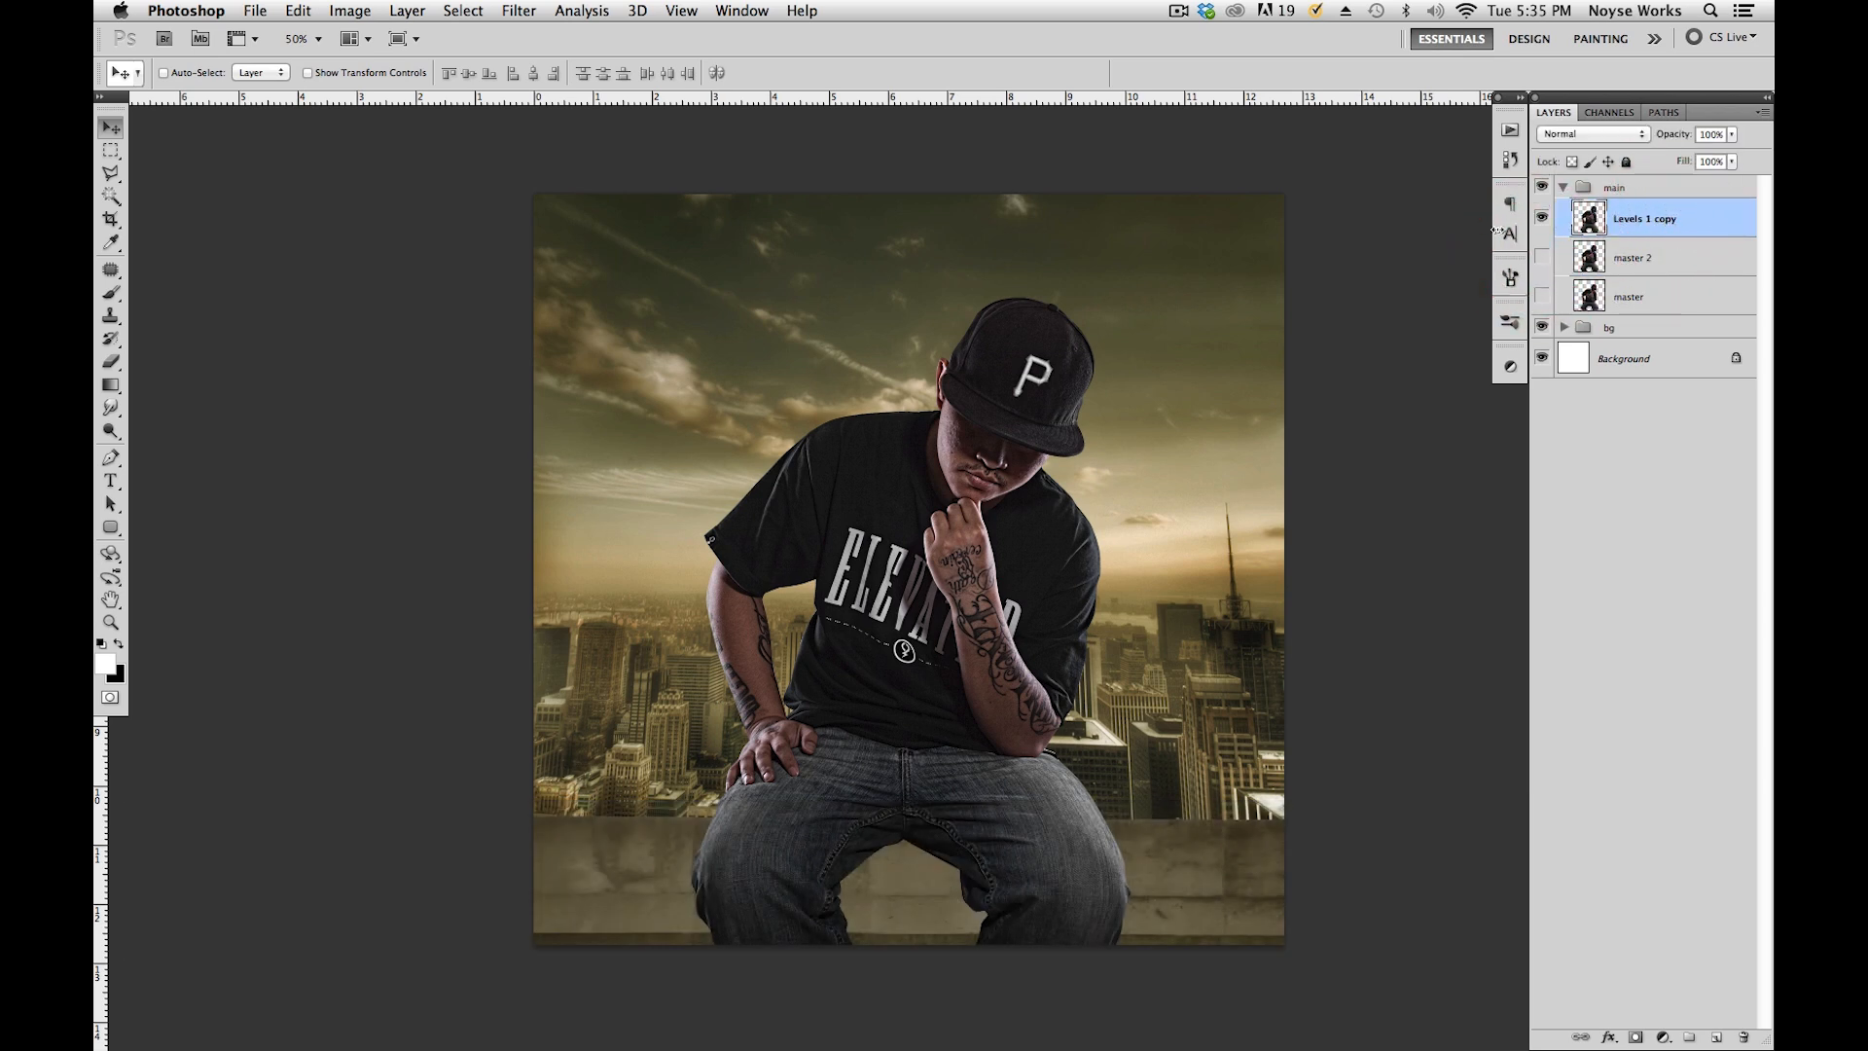
{"action": "left_click", "coordinate": [508, 20]}
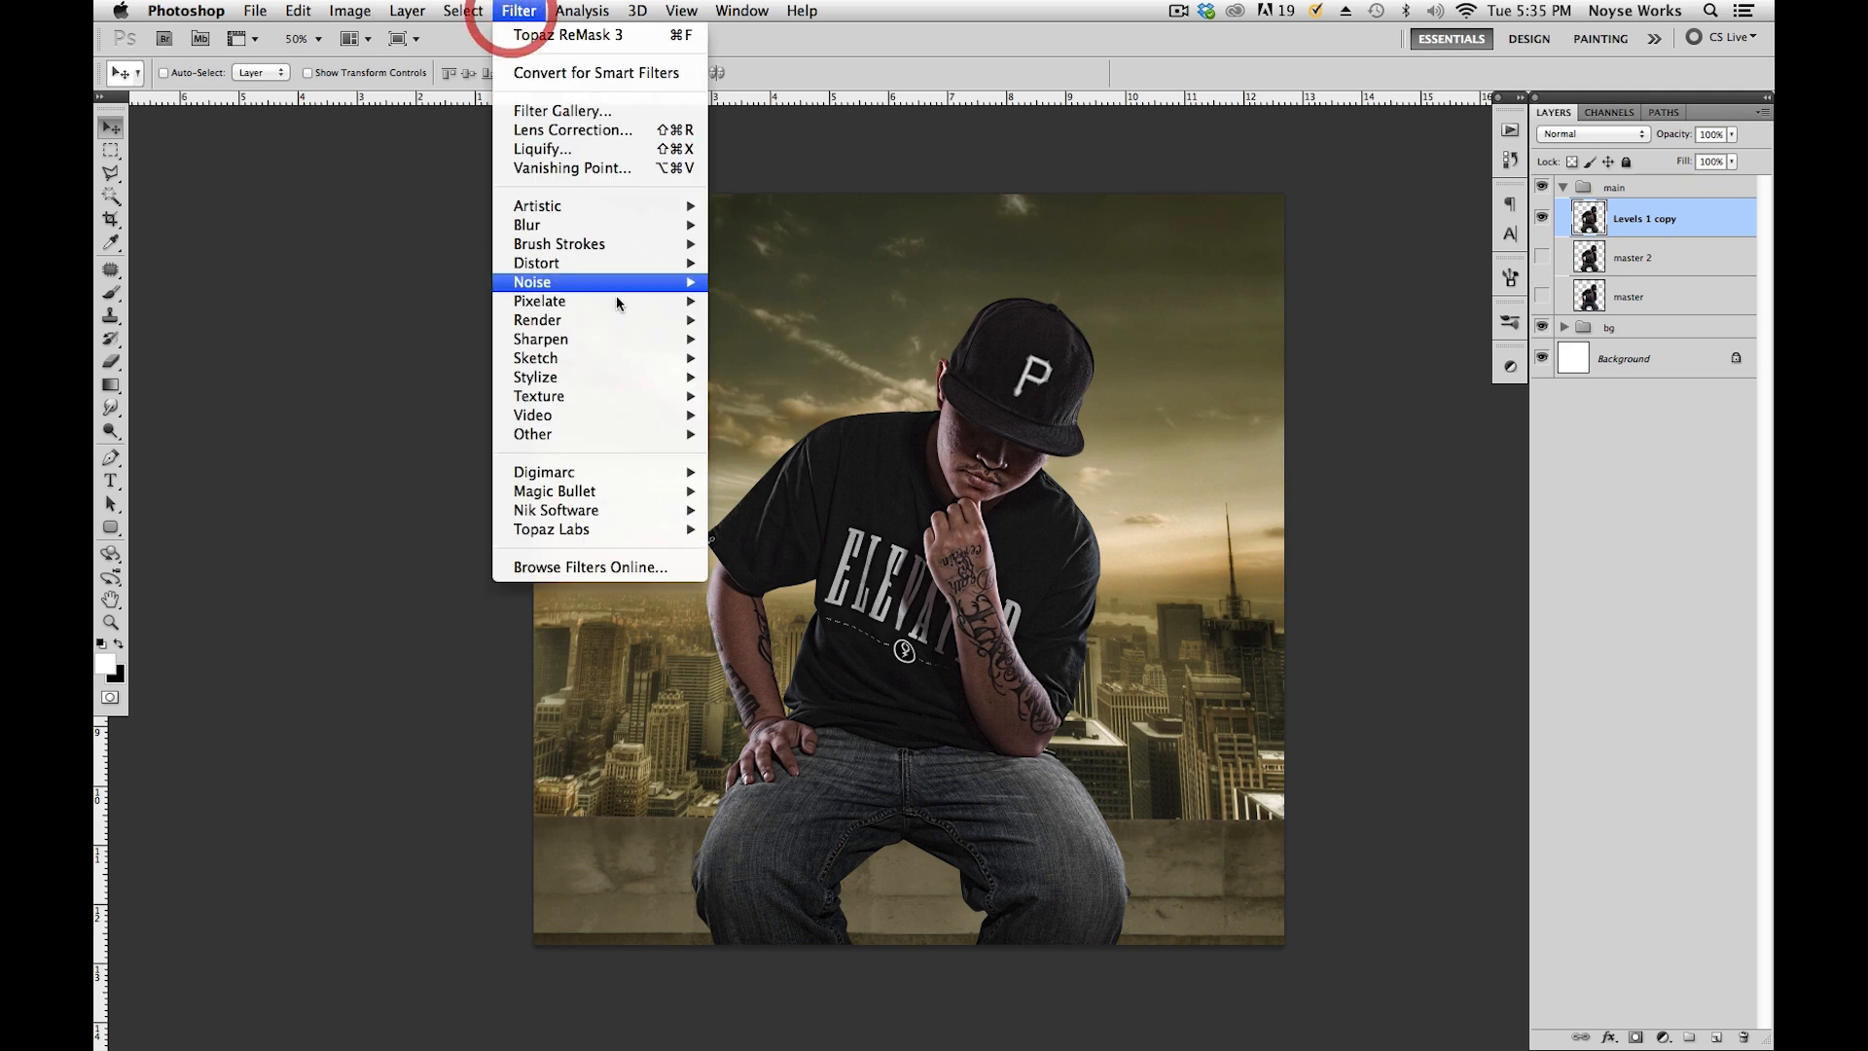
{"action": "mouse_move", "coordinate": [688, 530]}
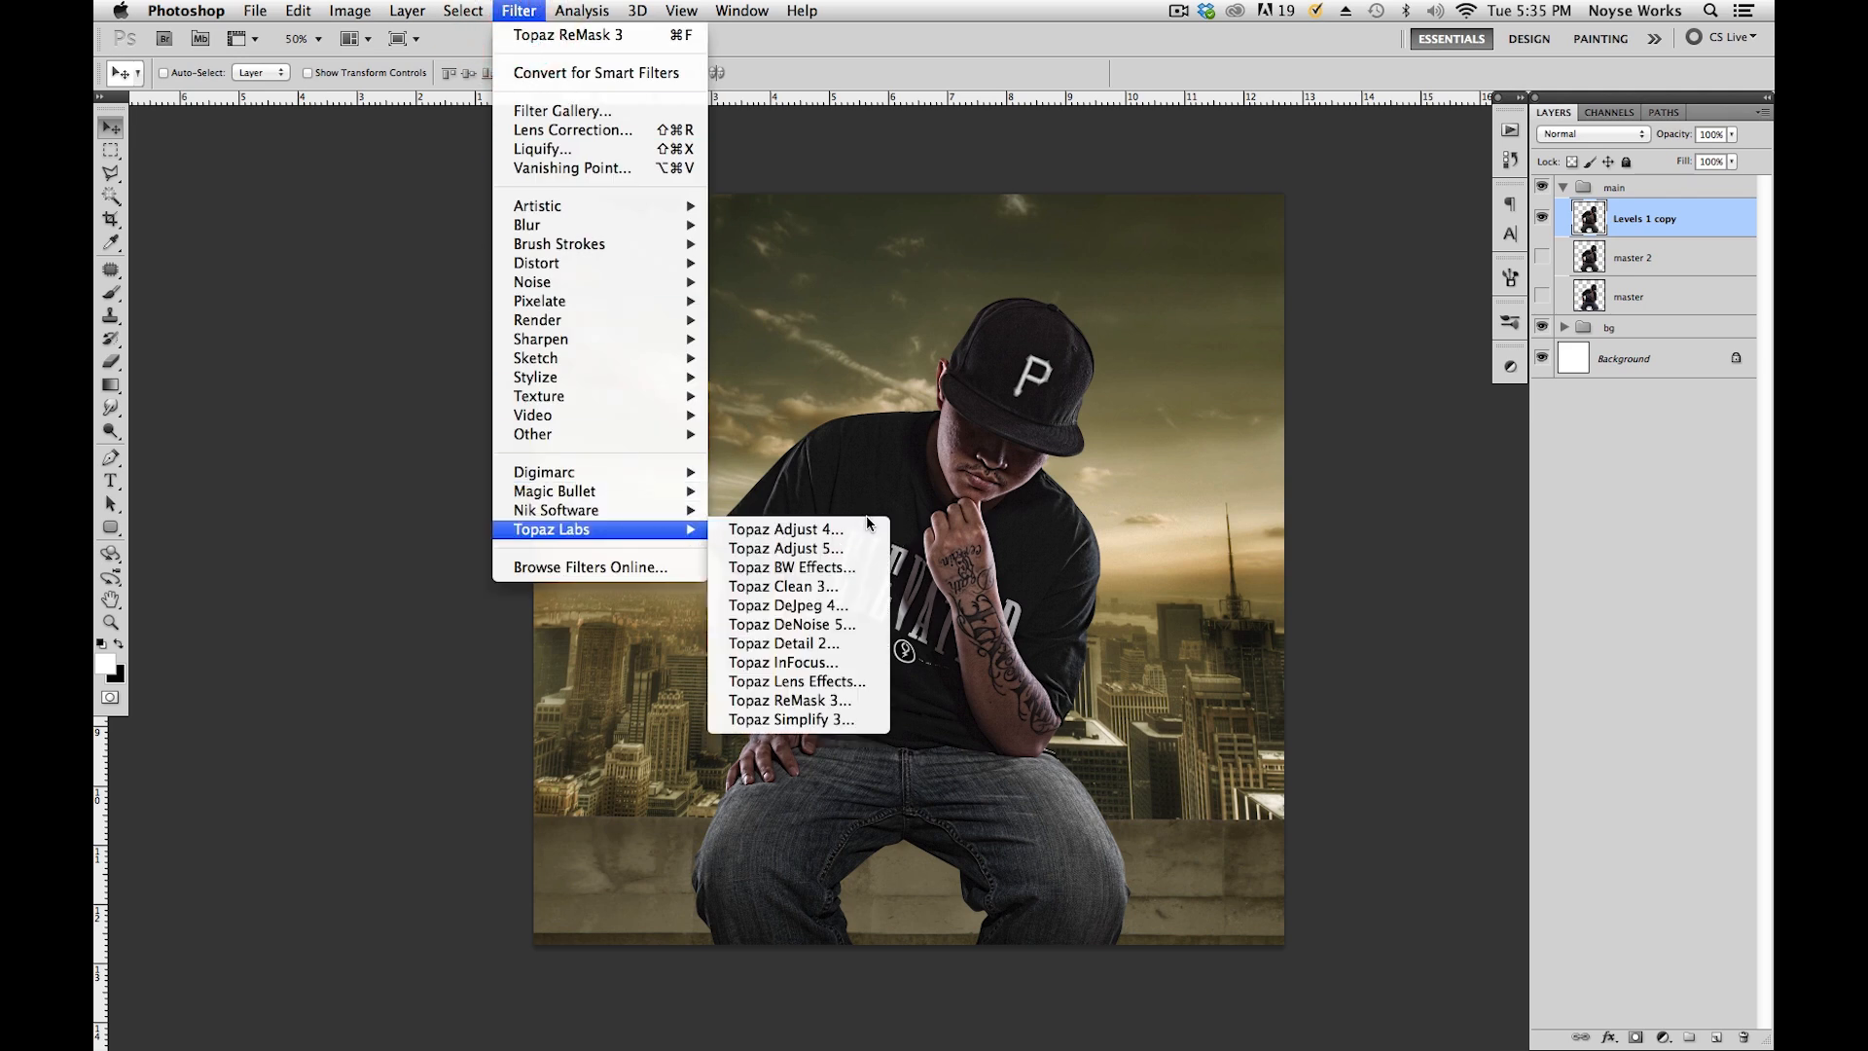
{"action": "left_click", "coordinate": [855, 551]}
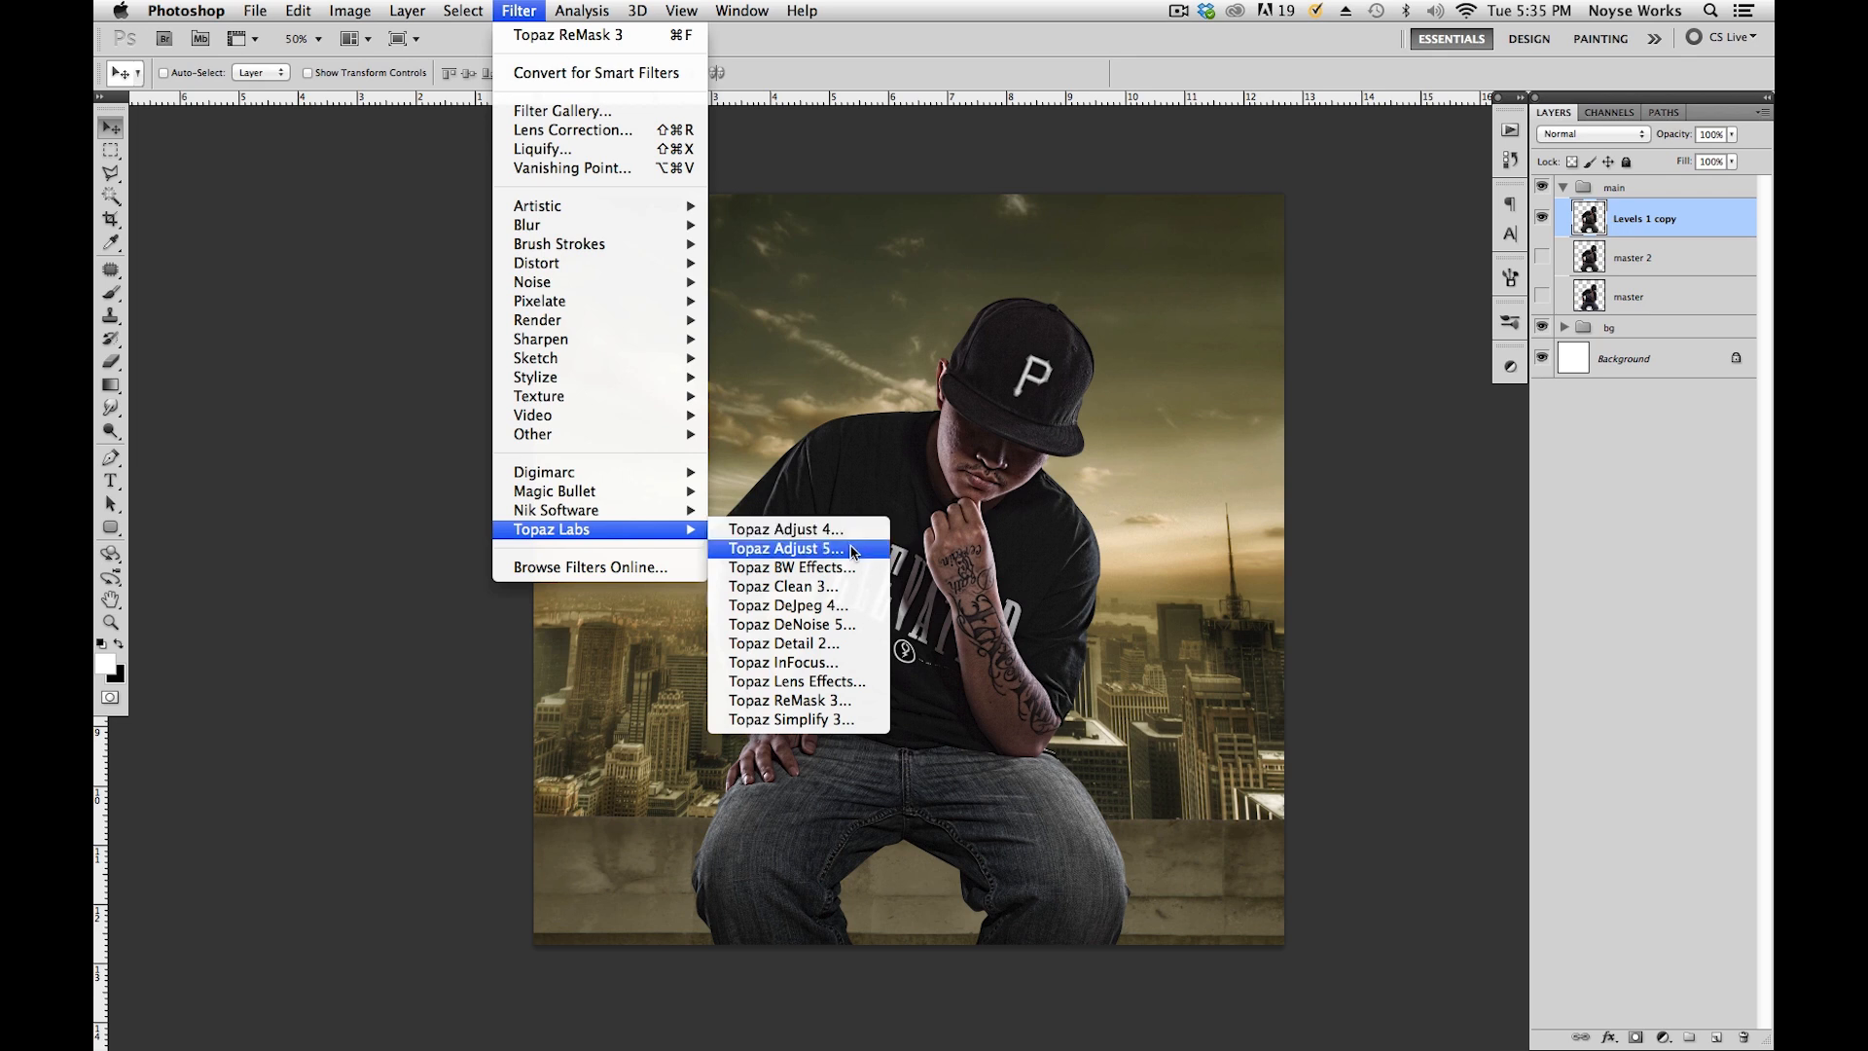
{"action": "left_click", "coordinate": [855, 551]}
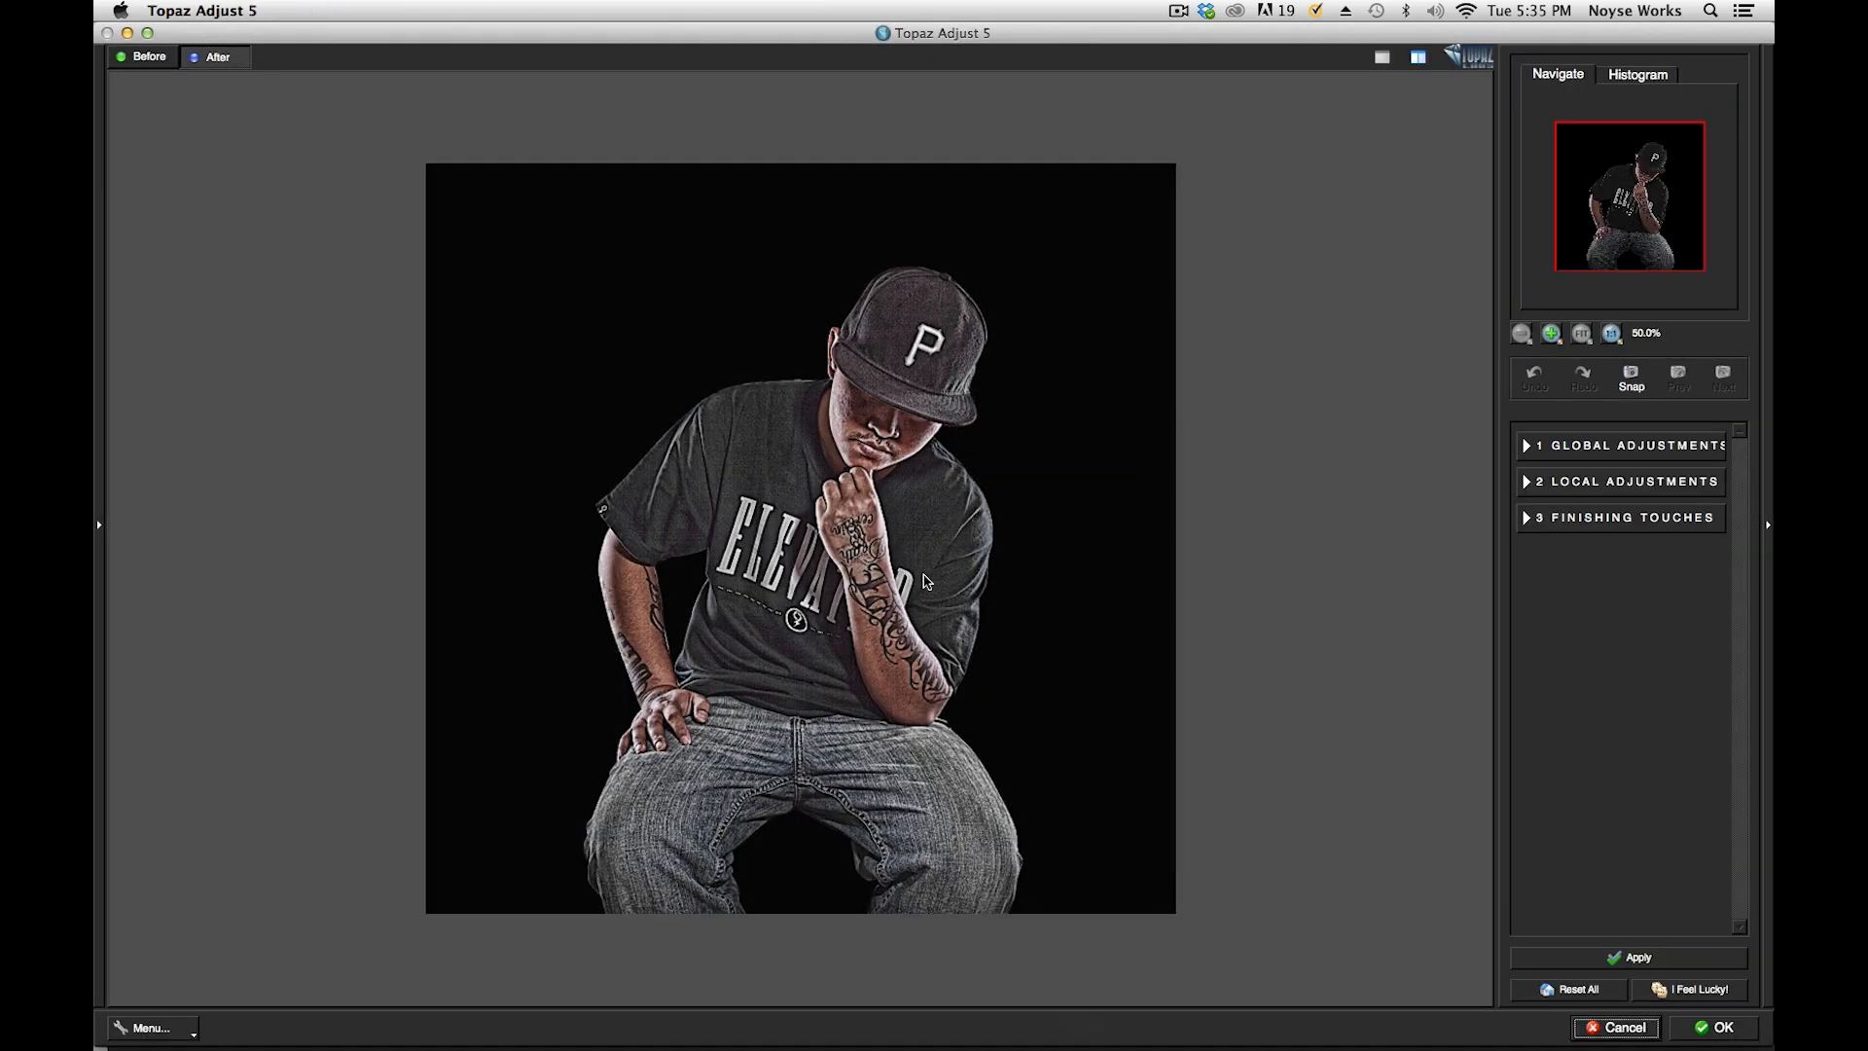
Choose the Dynamic Pop II preset from the HDR Collection for the subject.
{"action": "left_click", "coordinate": [100, 526]}
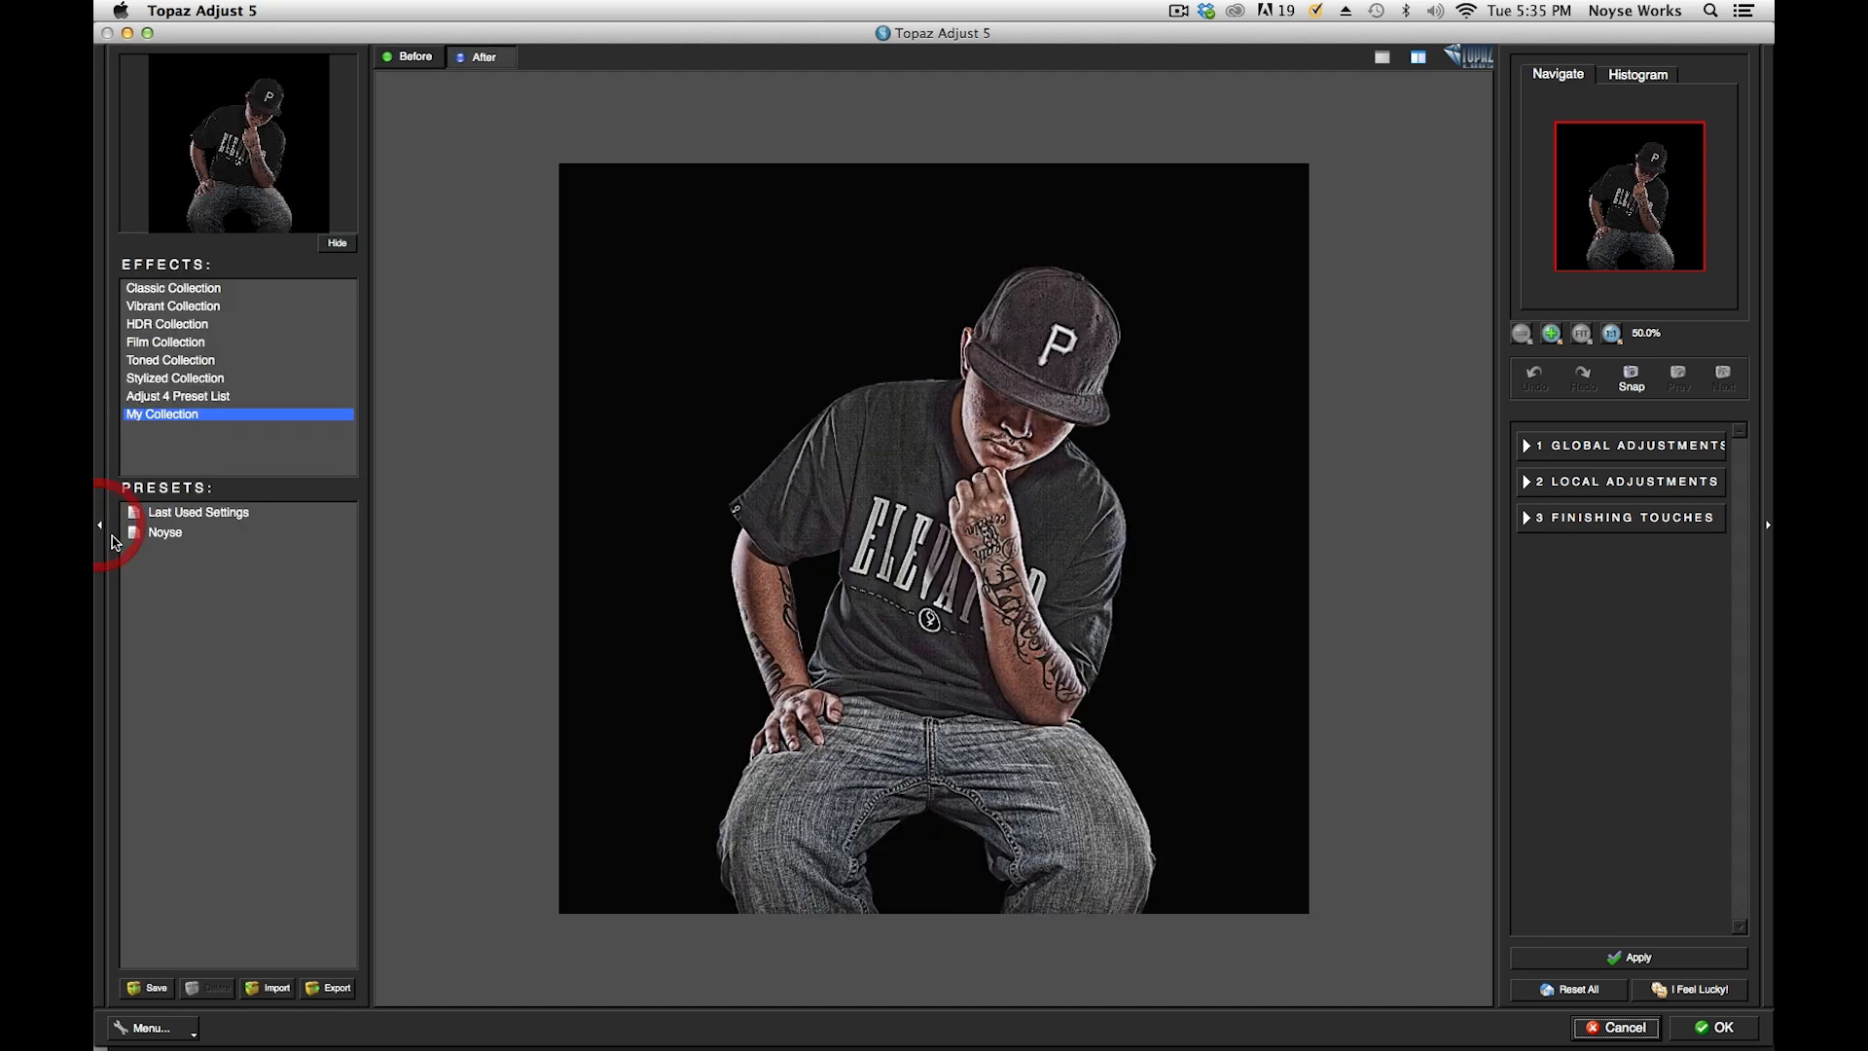
{"action": "left_click", "coordinate": [136, 532]}
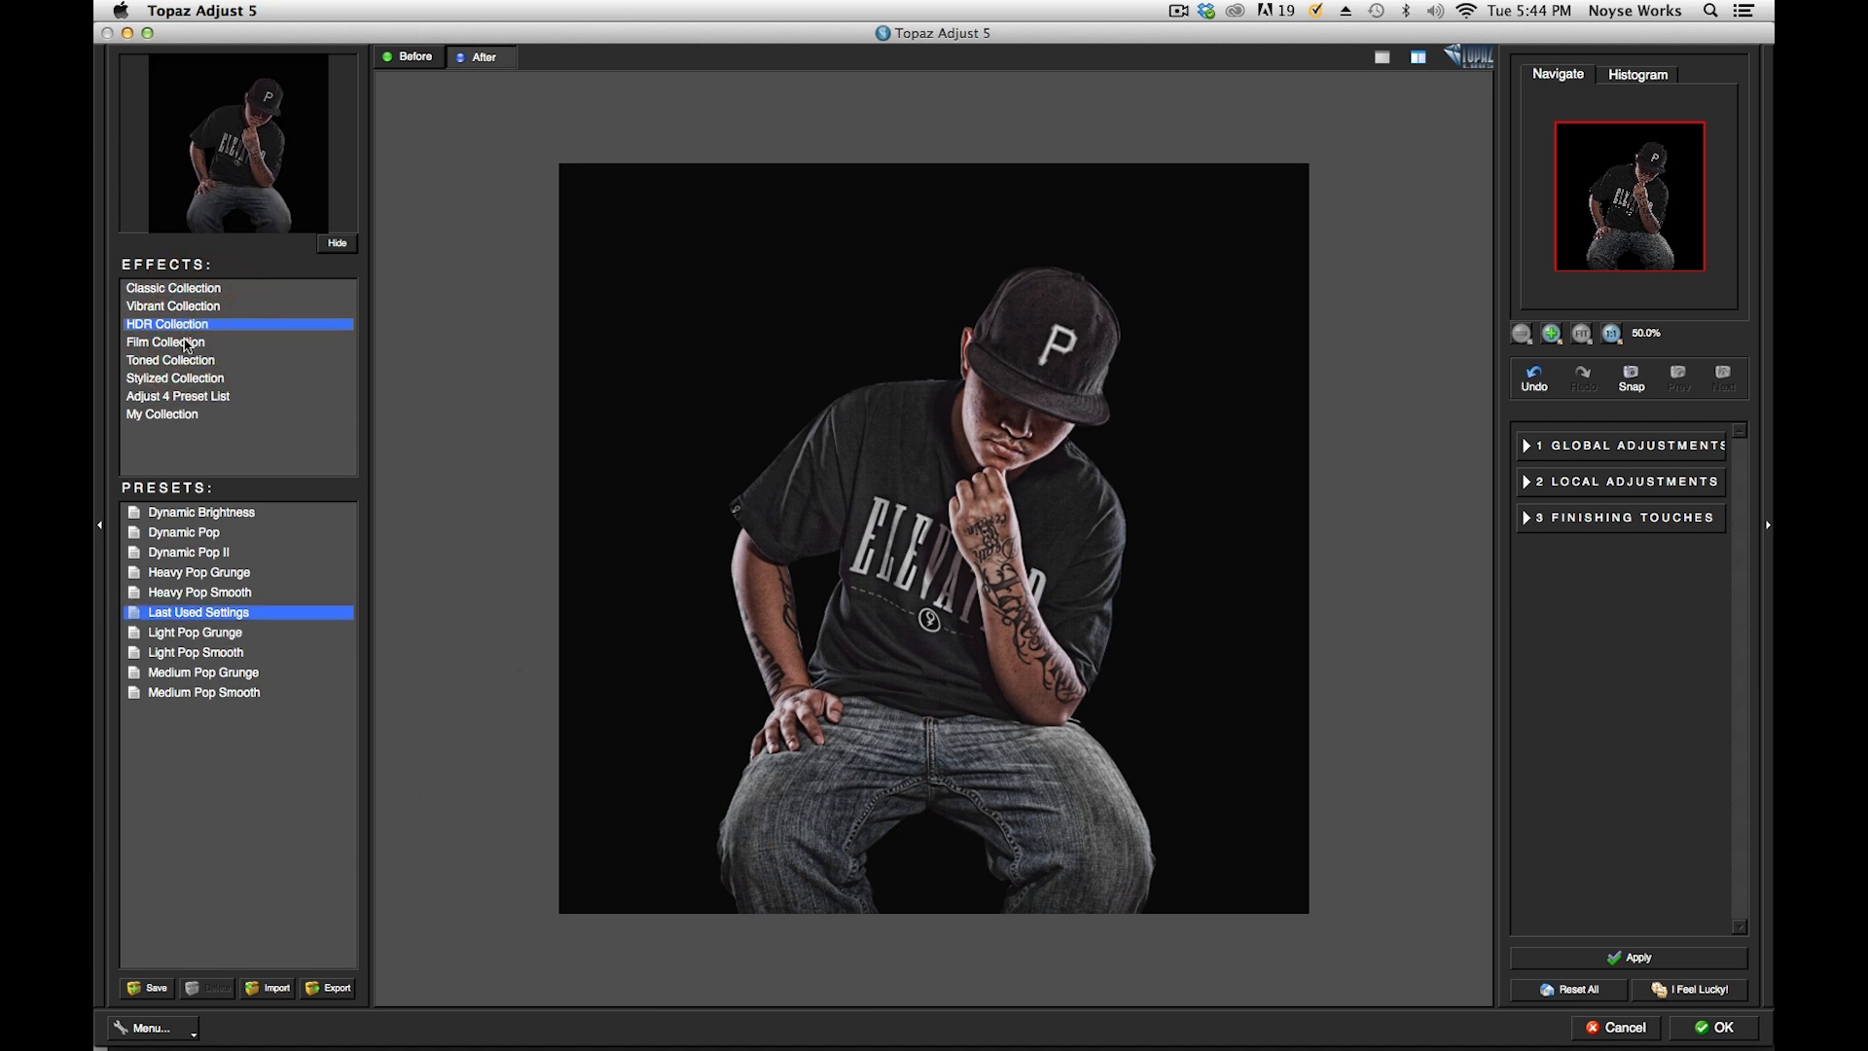
{"action": "left_click", "coordinate": [237, 553]}
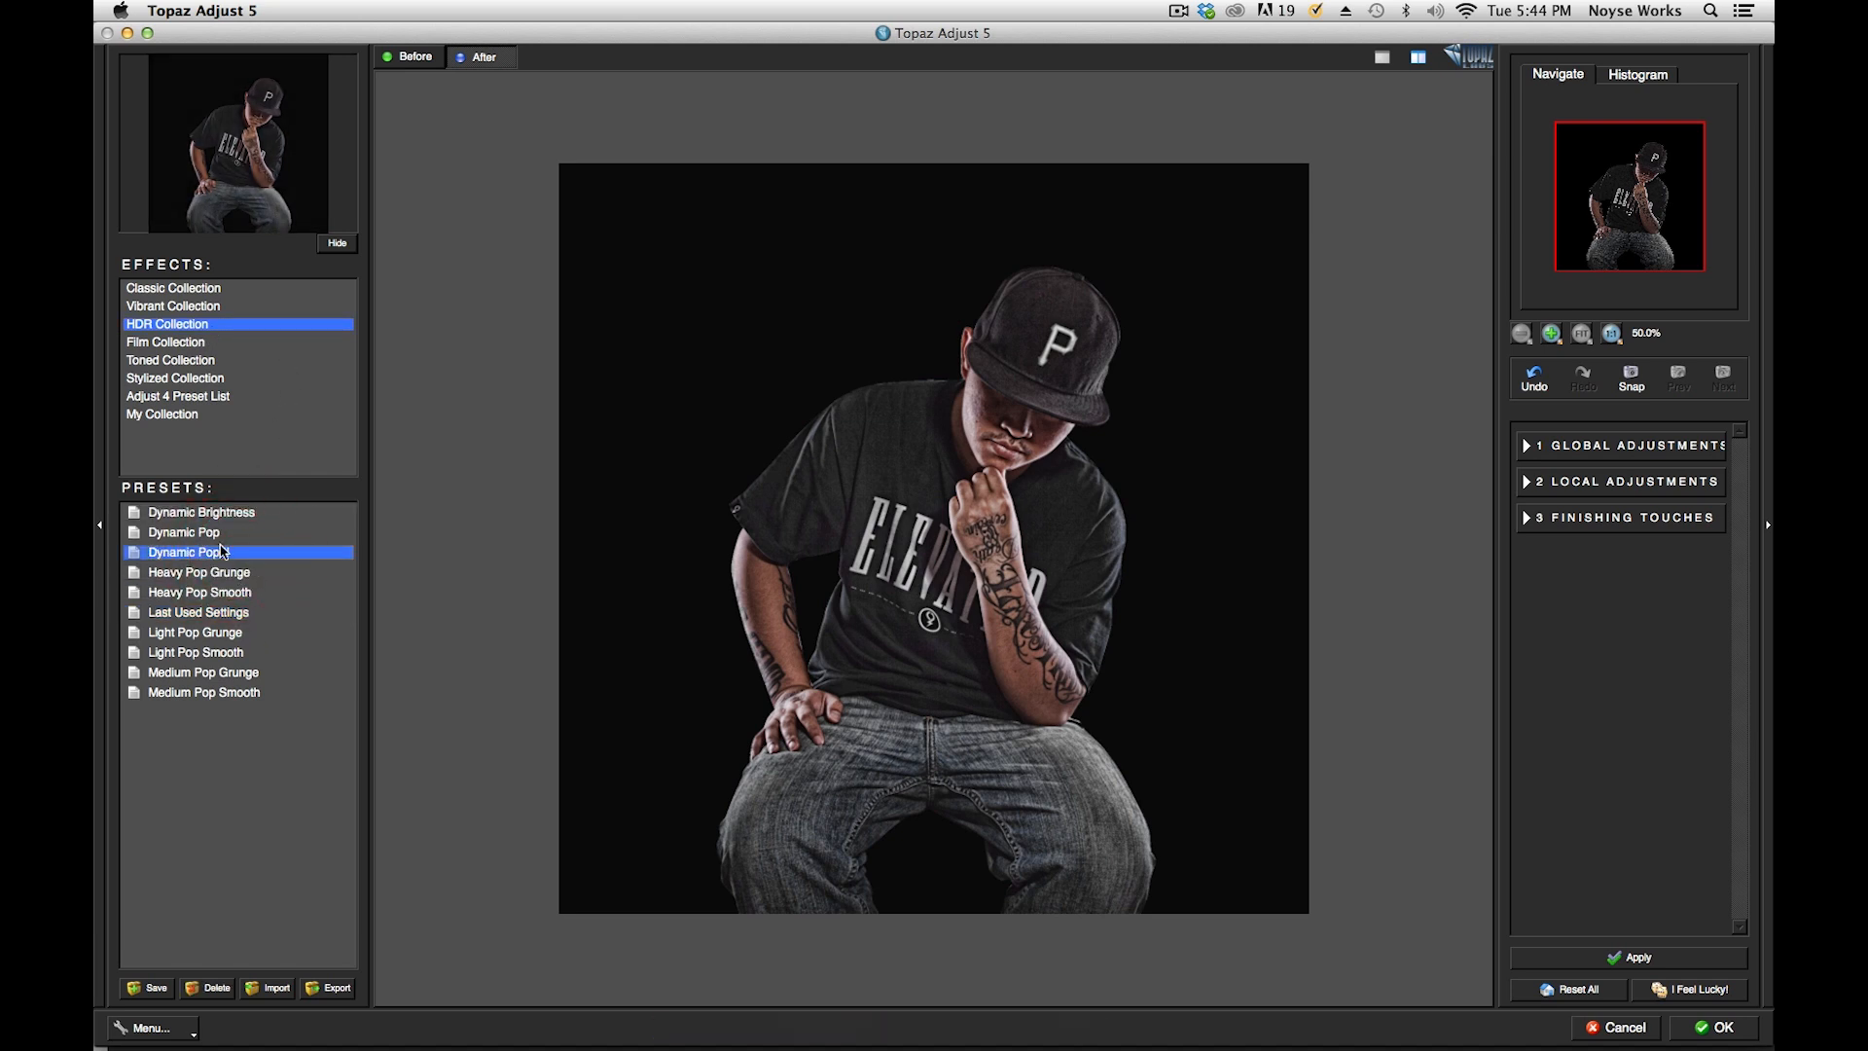
Compare the before and after previews of the subject and apply the Topaz Adjust effect to the layer.
{"action": "left_click", "coordinate": [413, 60]}
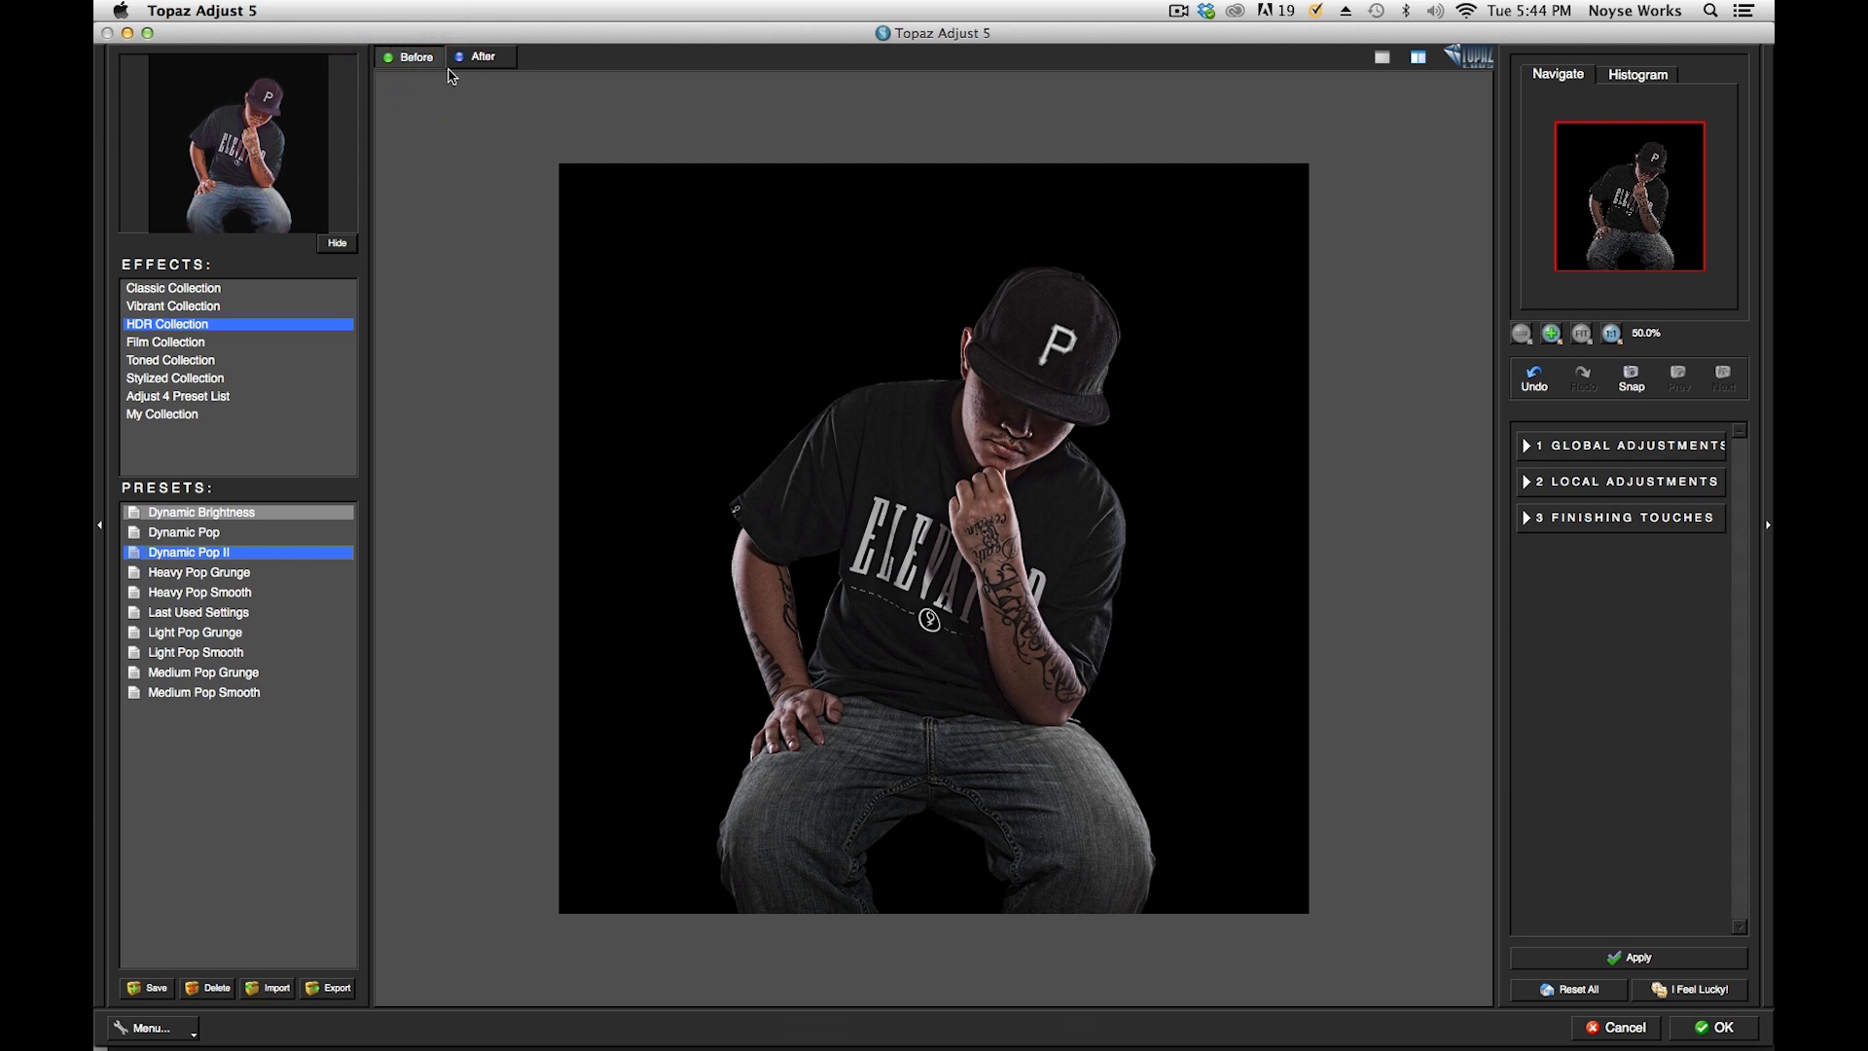
{"action": "left_click", "coordinate": [486, 60]}
{"action": "left_click", "coordinate": [414, 58]}
{"action": "left_click", "coordinate": [479, 62]}
{"action": "left_click", "coordinate": [415, 57]}
{"action": "left_click", "coordinate": [480, 60]}
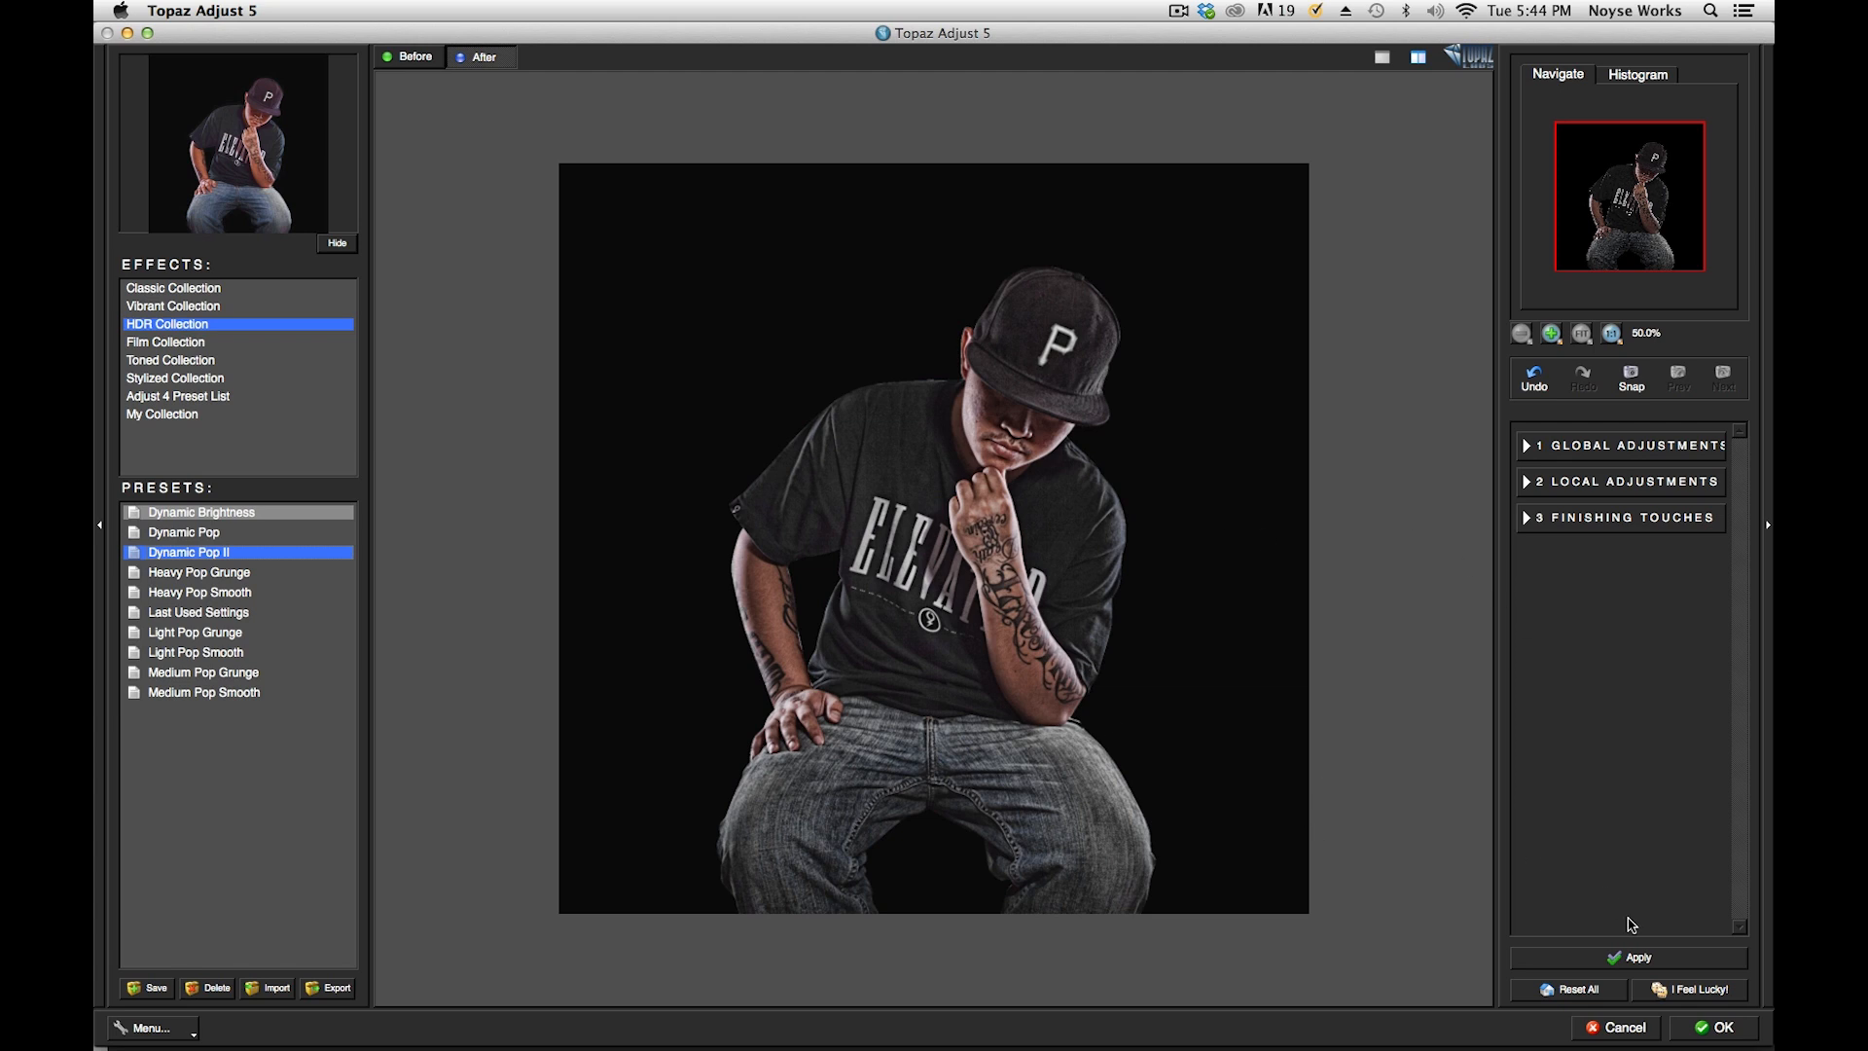
{"action": "left_click", "coordinate": [1699, 1032]}
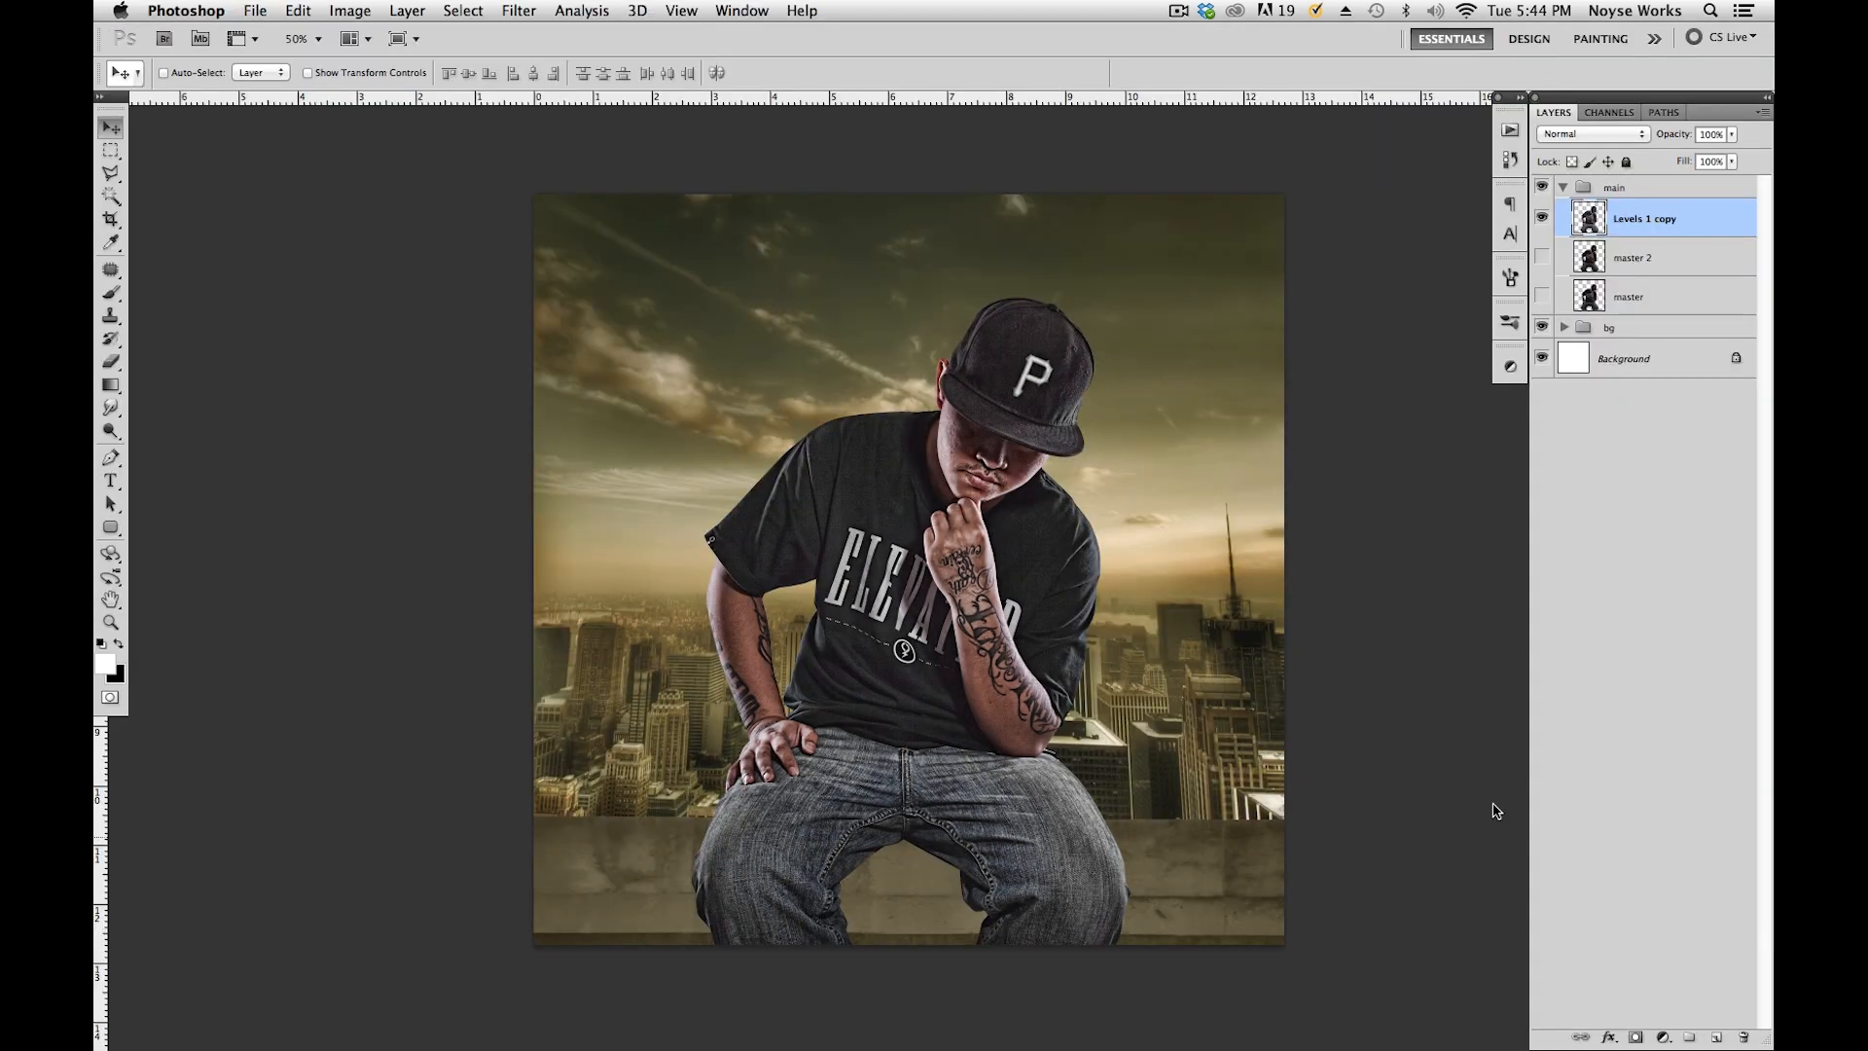
Toggle the Levels 1 copy layer's visibility to check the HDR effect on the subject, and save the document.
{"action": "left_click", "coordinate": [1542, 218]}
{"action": "left_click", "coordinate": [1542, 218]}
{"action": "left_click", "coordinate": [1542, 218]}
{"action": "left_click", "coordinate": [1542, 218]}
{"action": "left_click", "coordinate": [1542, 255]}
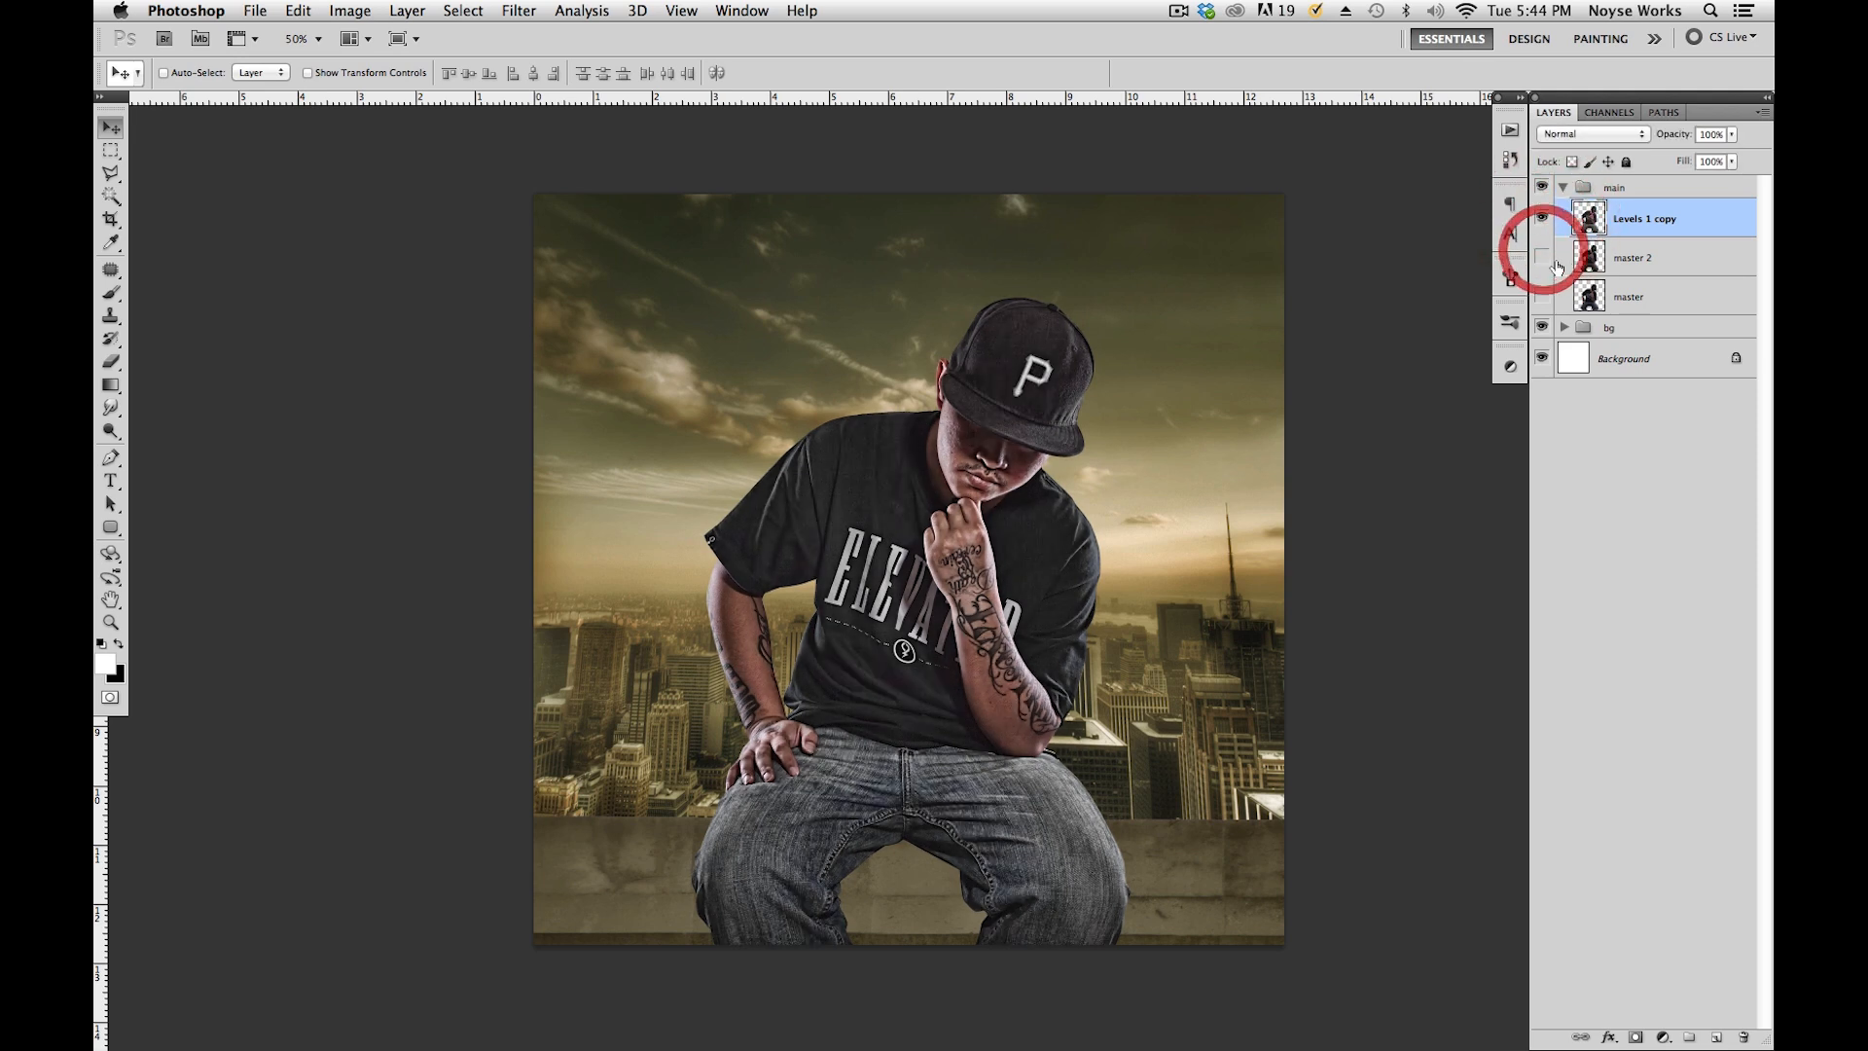
{"action": "key", "text": "super+s"}
{"action": "left_click_drag", "start_coordinate": [1193, 637], "coordinate": [1197, 575]}
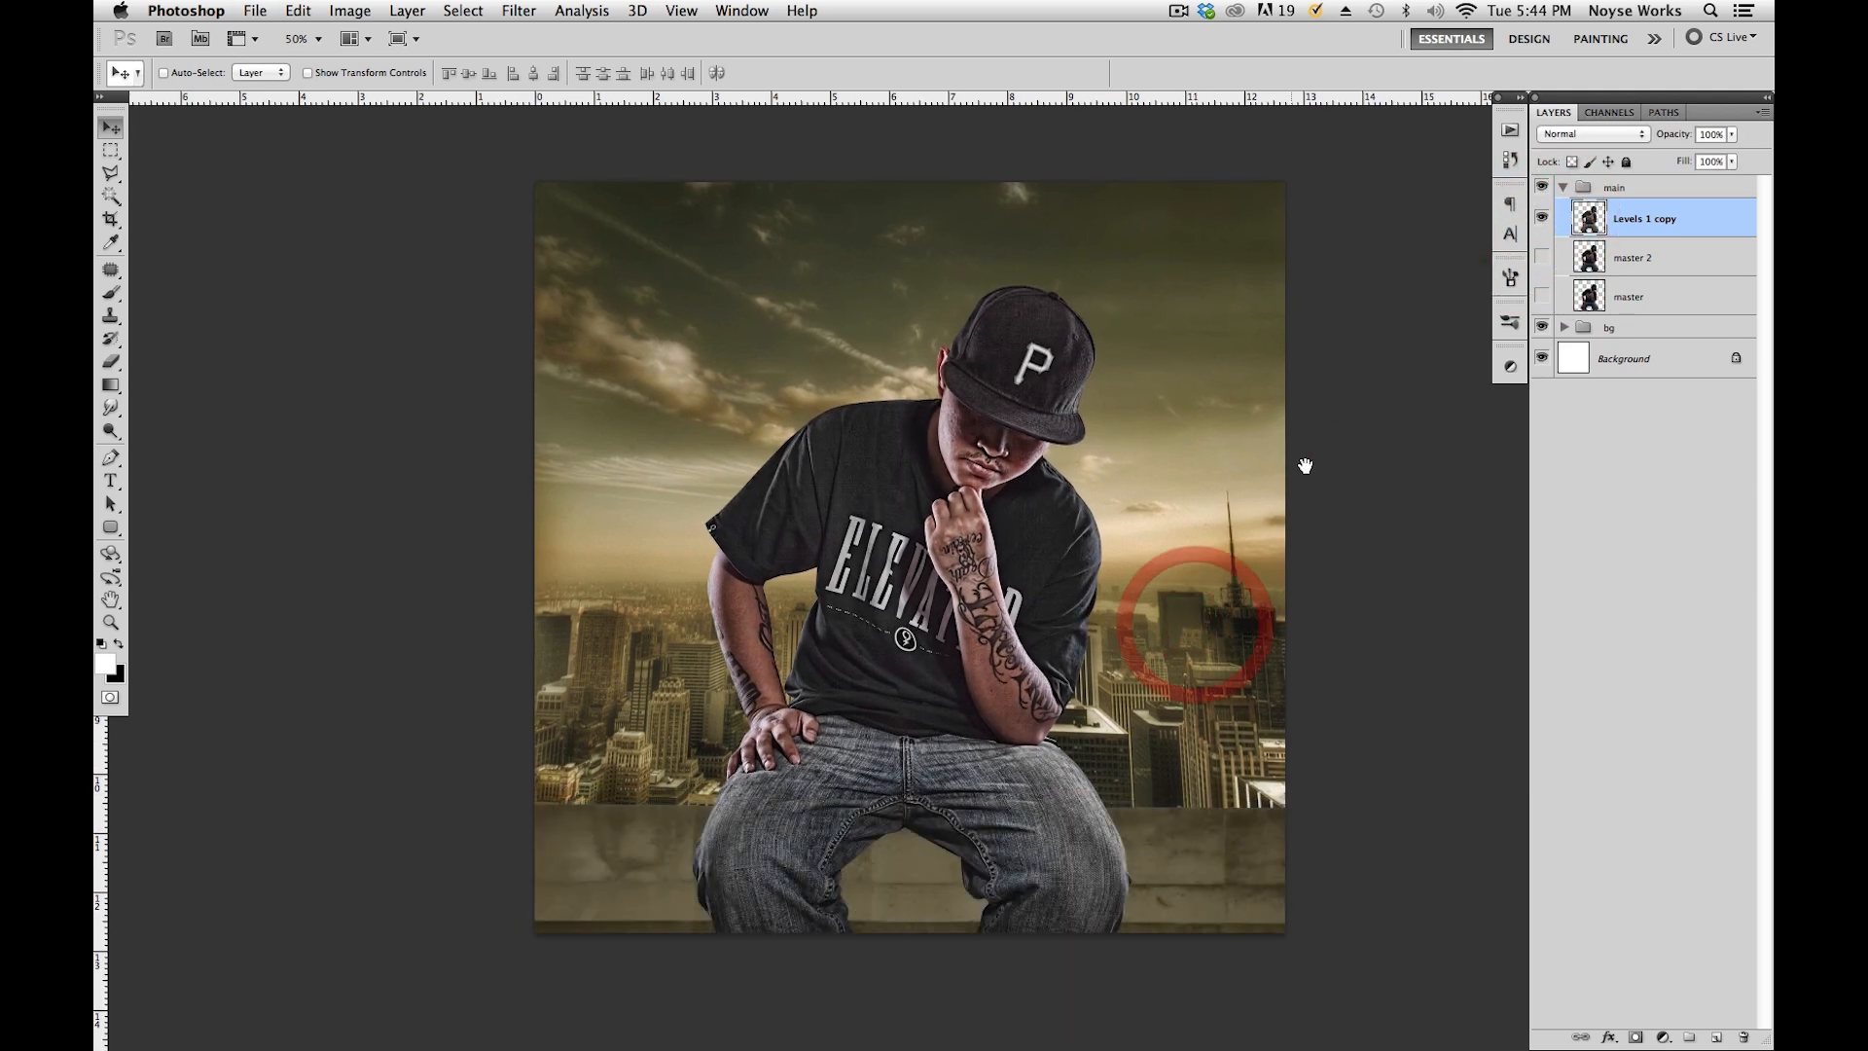
Merge the Color Balance adjustment with the ledge layer in the bg group.
{"action": "left_click", "coordinate": [1564, 187]}
{"action": "left_click", "coordinate": [1564, 210]}
{"action": "left_click", "coordinate": [1656, 282]}
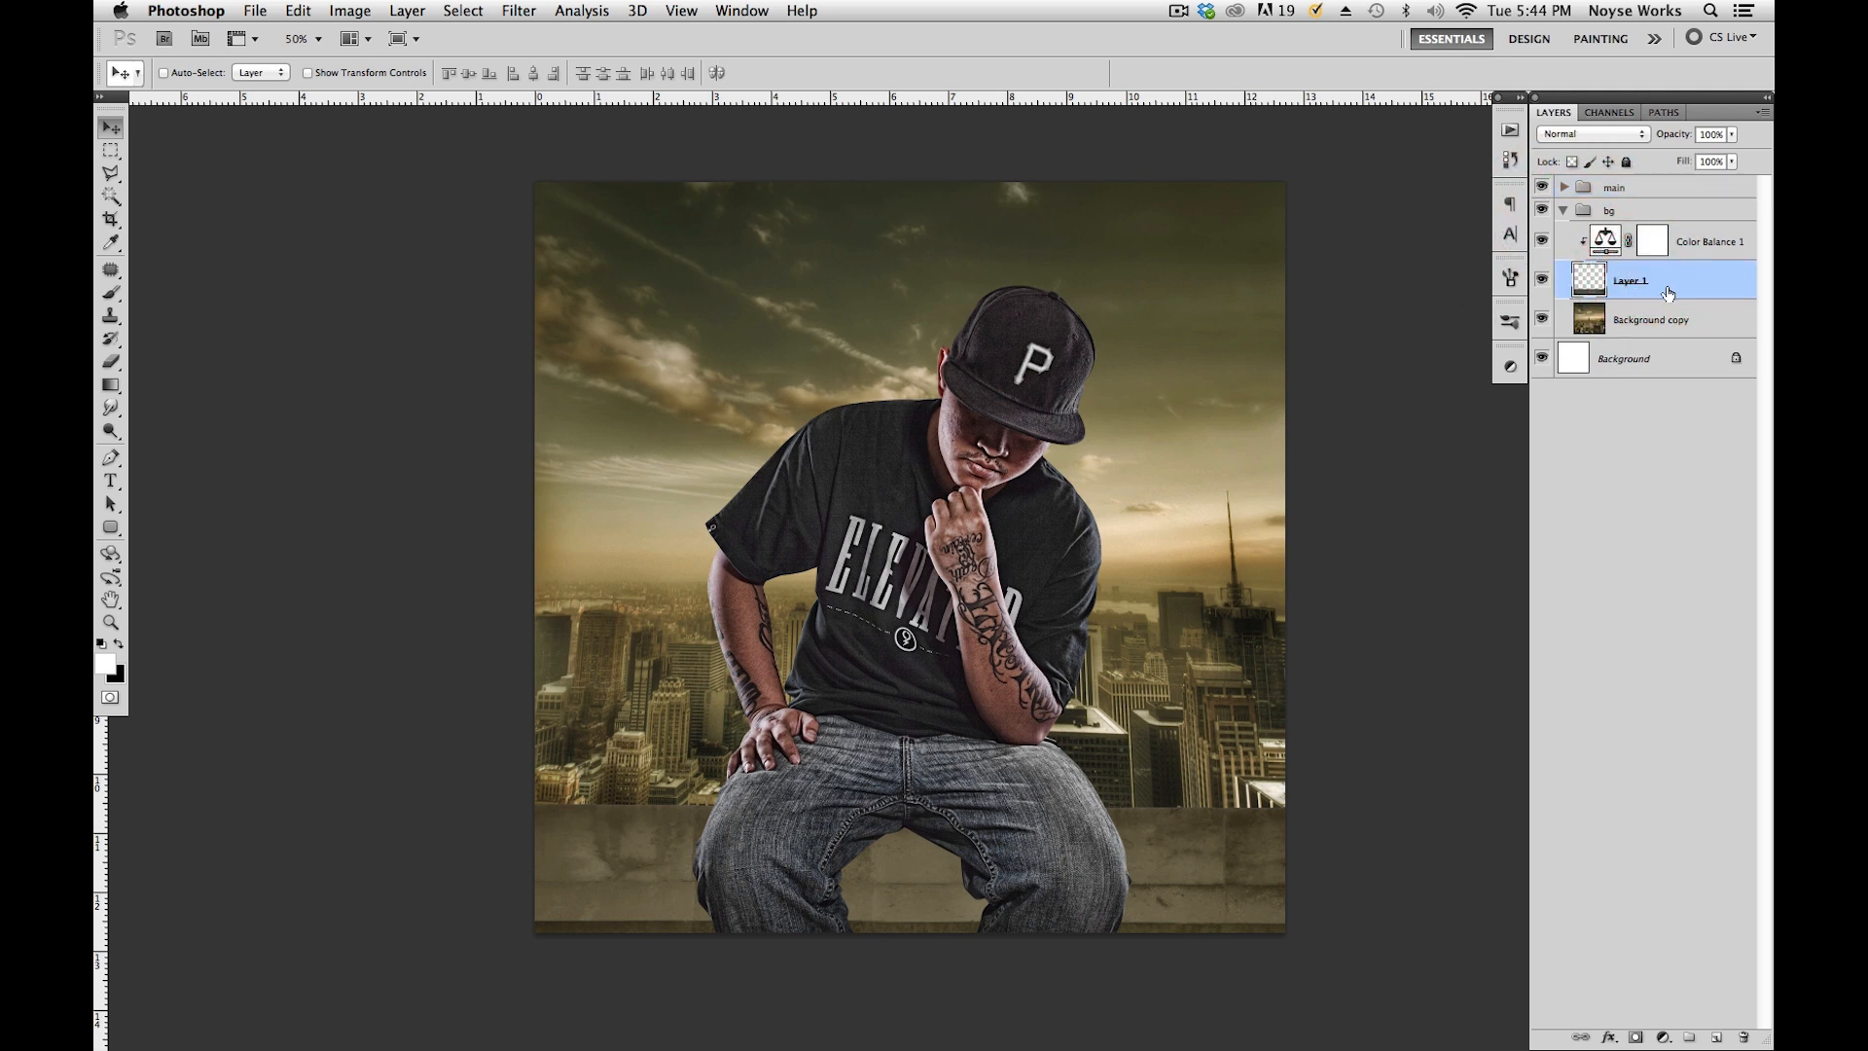
{"action": "left_click", "coordinate": [1702, 245], "text": "shift"}
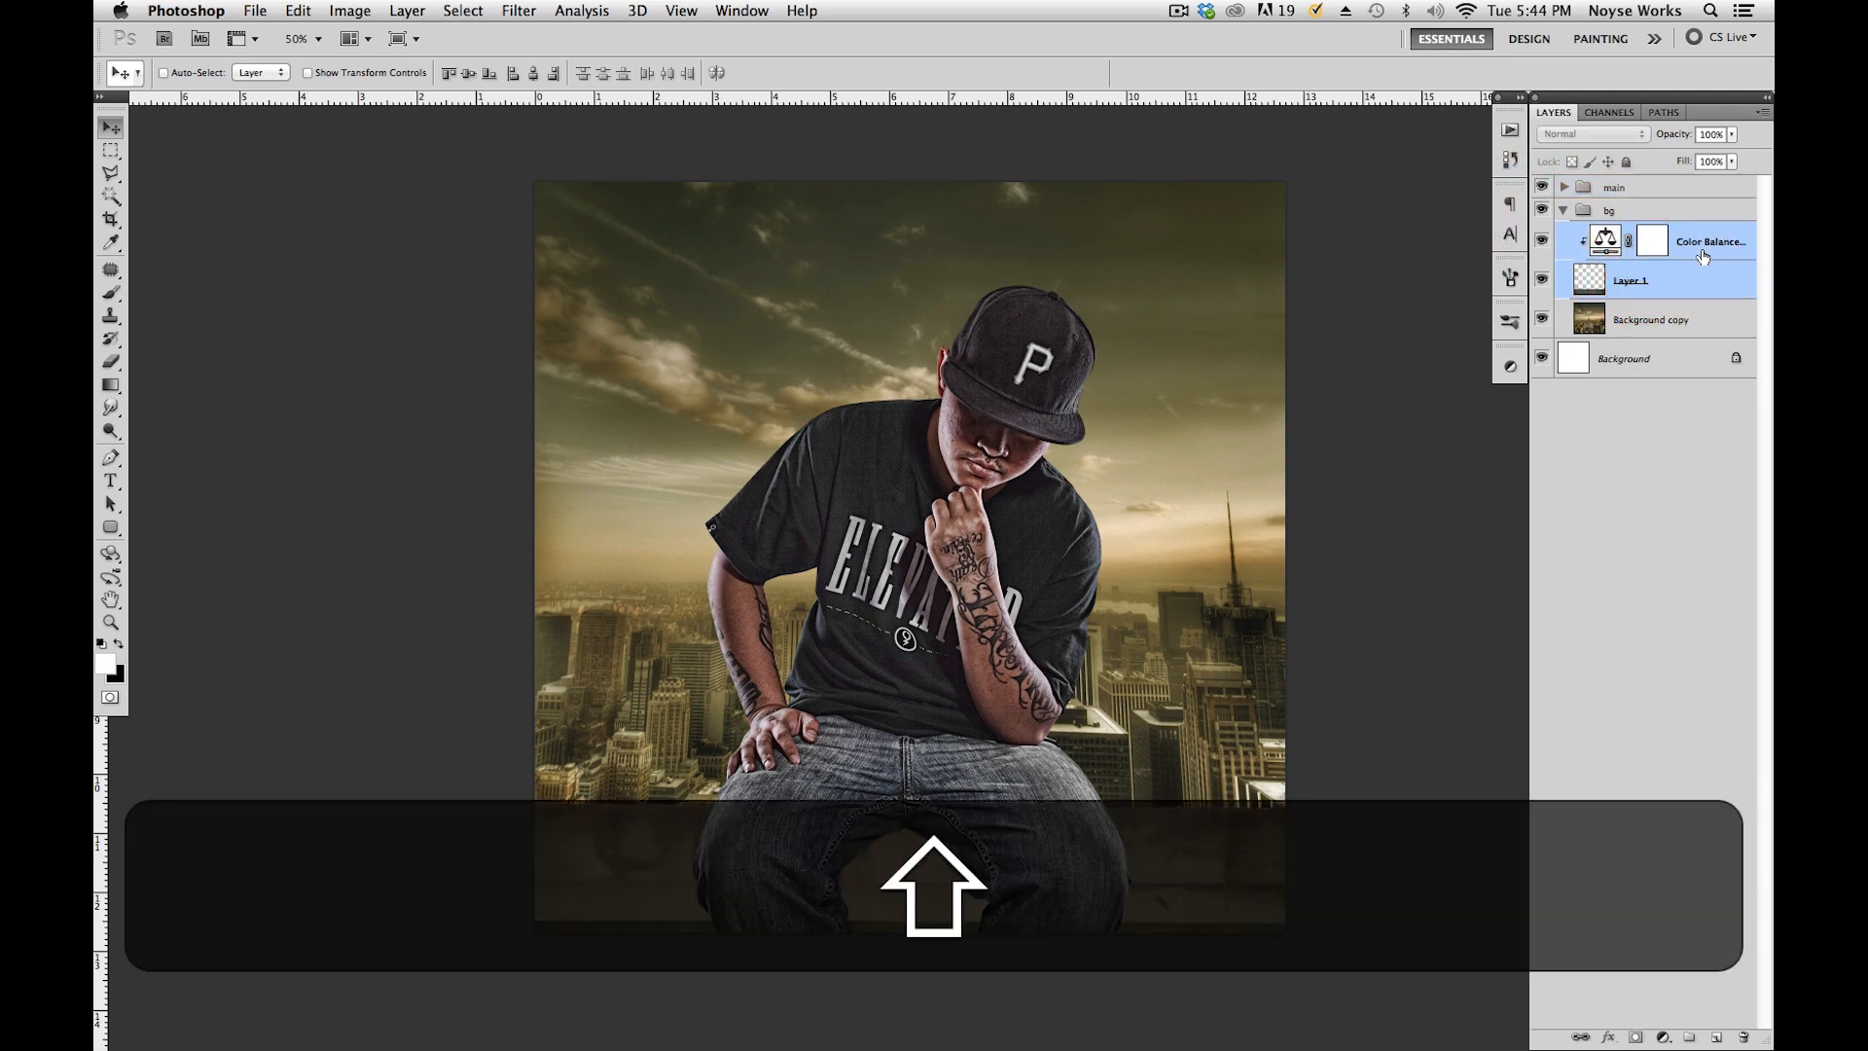
{"action": "left_click", "coordinate": [1702, 256], "text": "ctrl"}
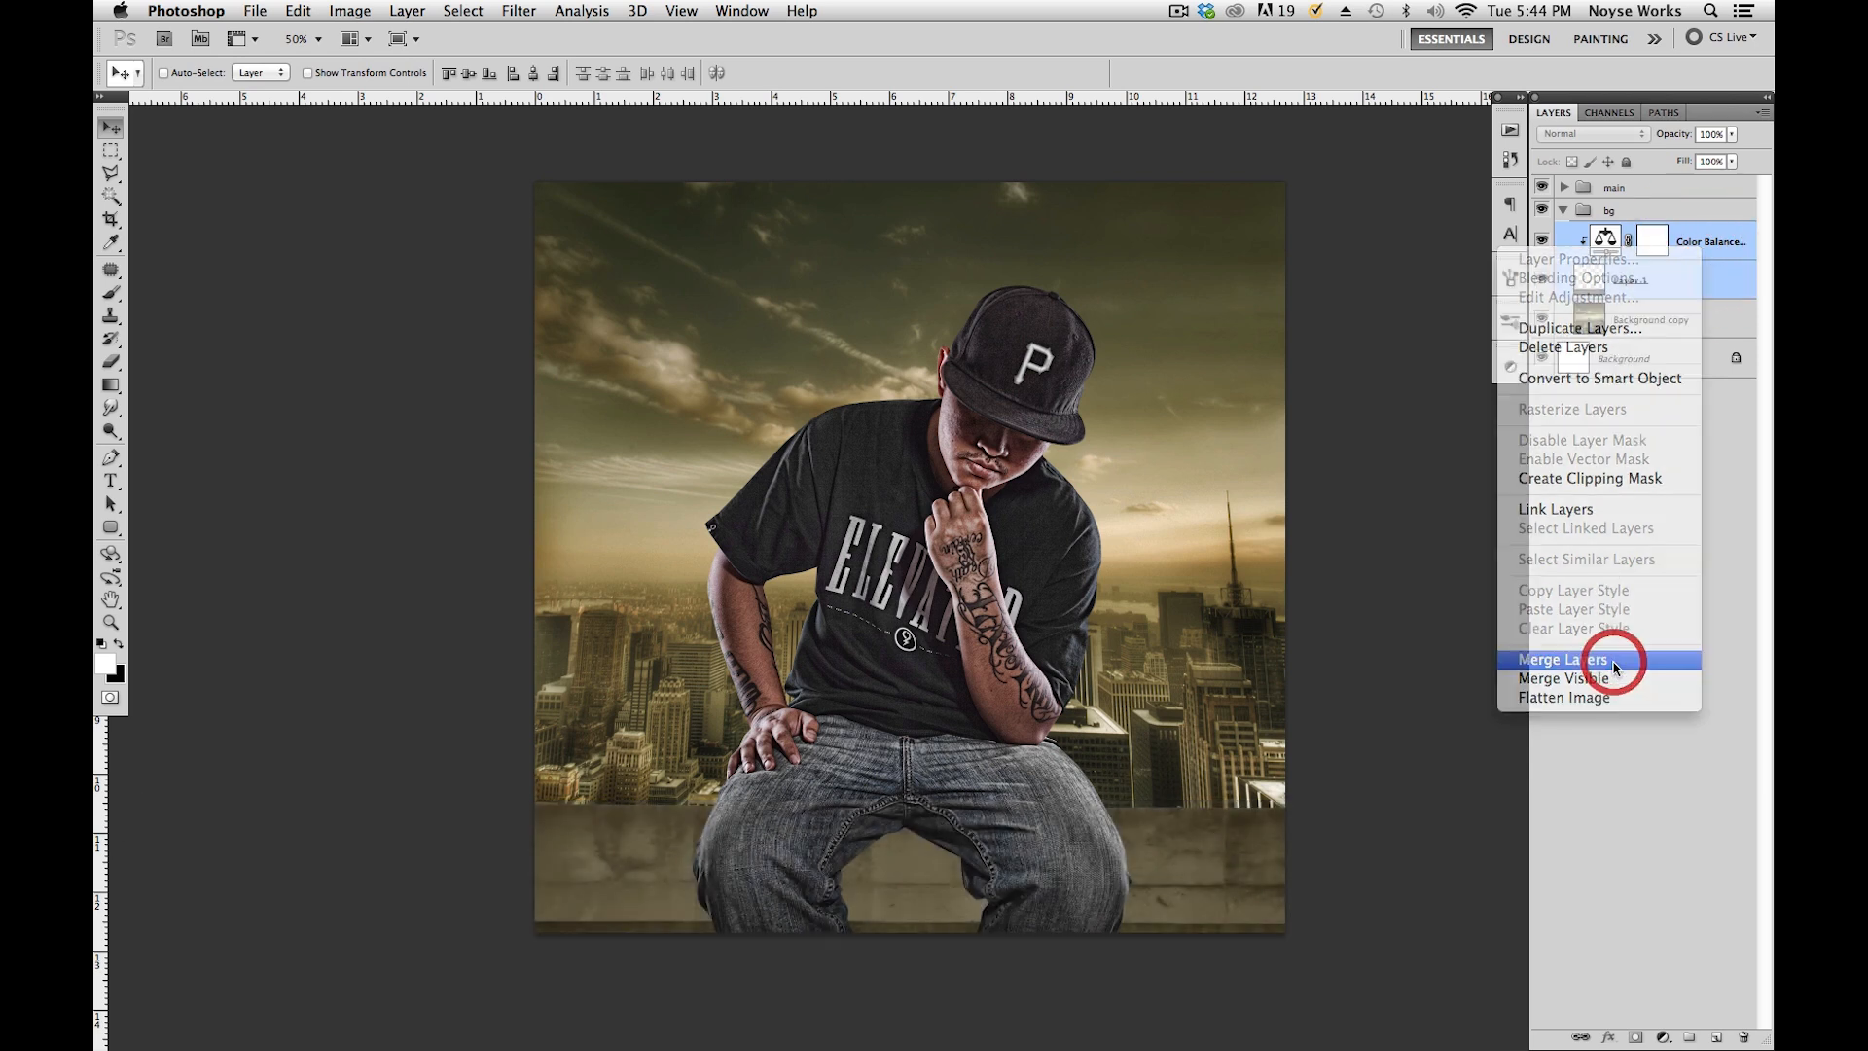
Merge the selected ledge layers in the bg group and reapply the Topaz Adjust 5 filter to the merged layer.
{"action": "left_click", "coordinate": [1618, 655]}
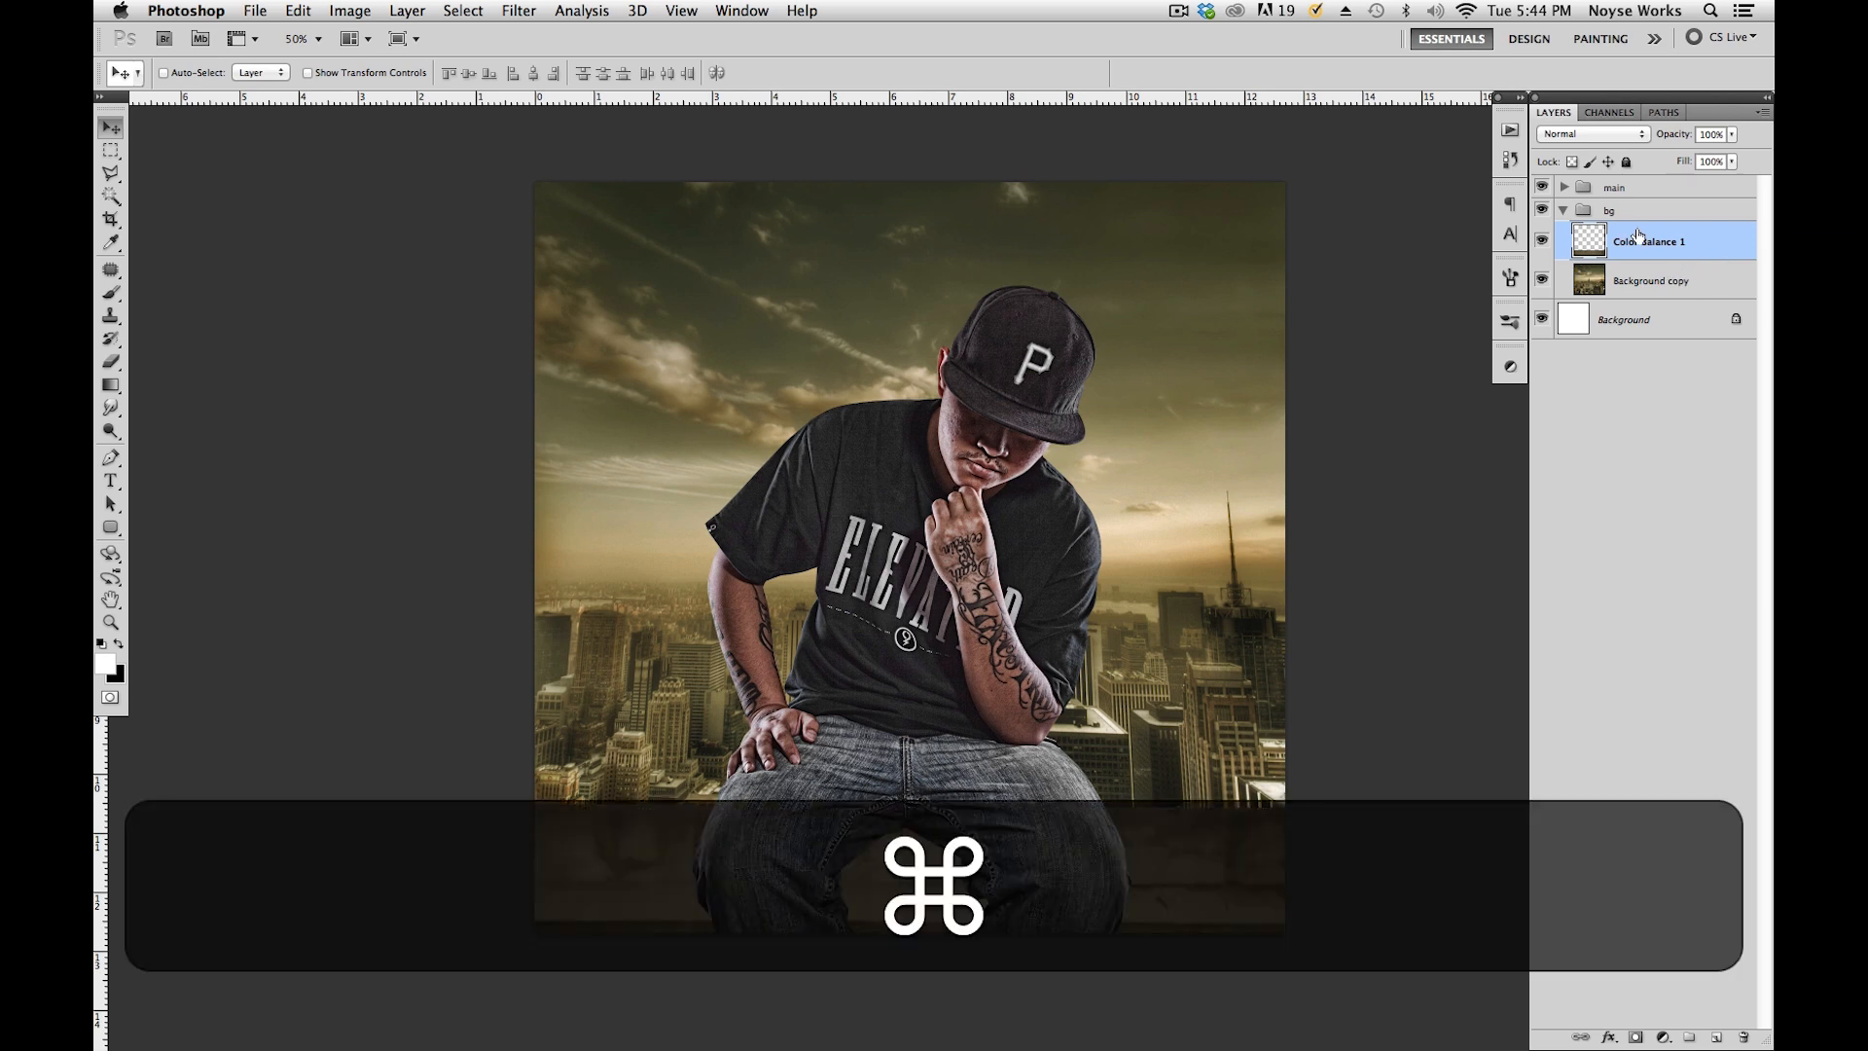
{"action": "key", "text": "super+f"}
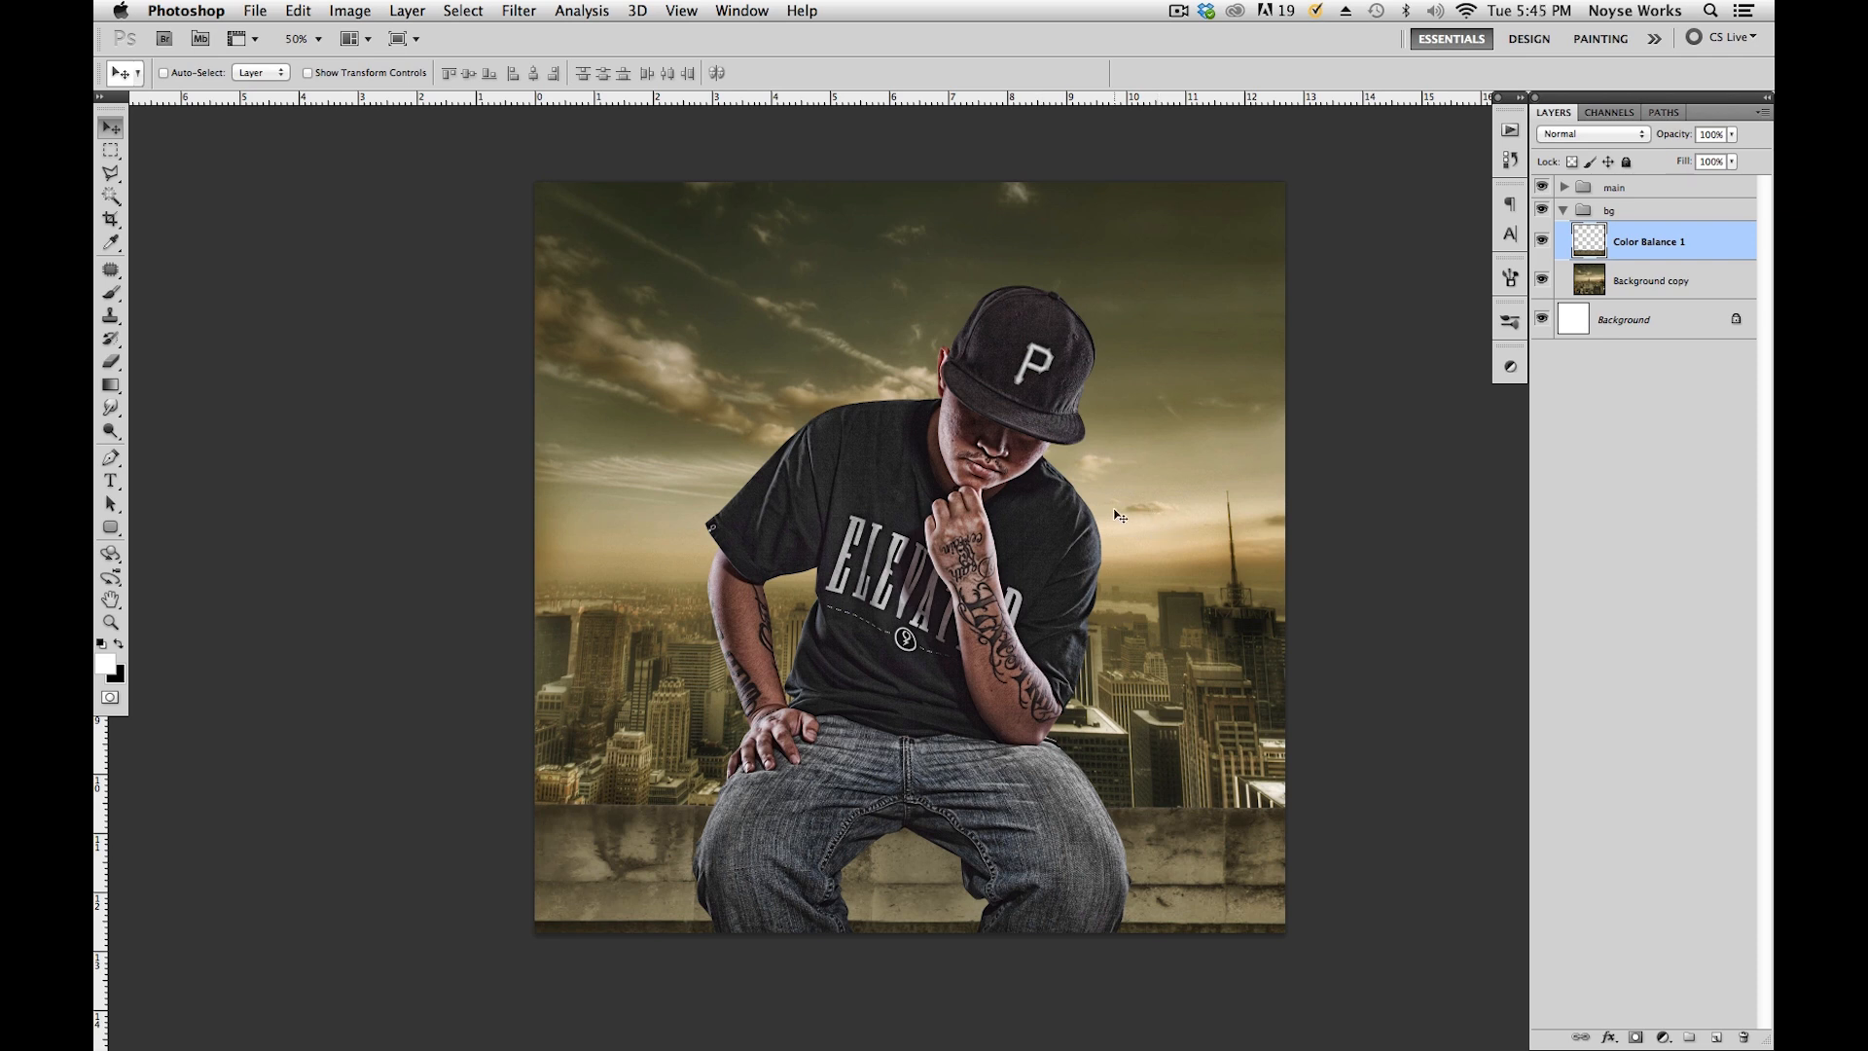
{"action": "left_click", "coordinate": [1563, 210]}
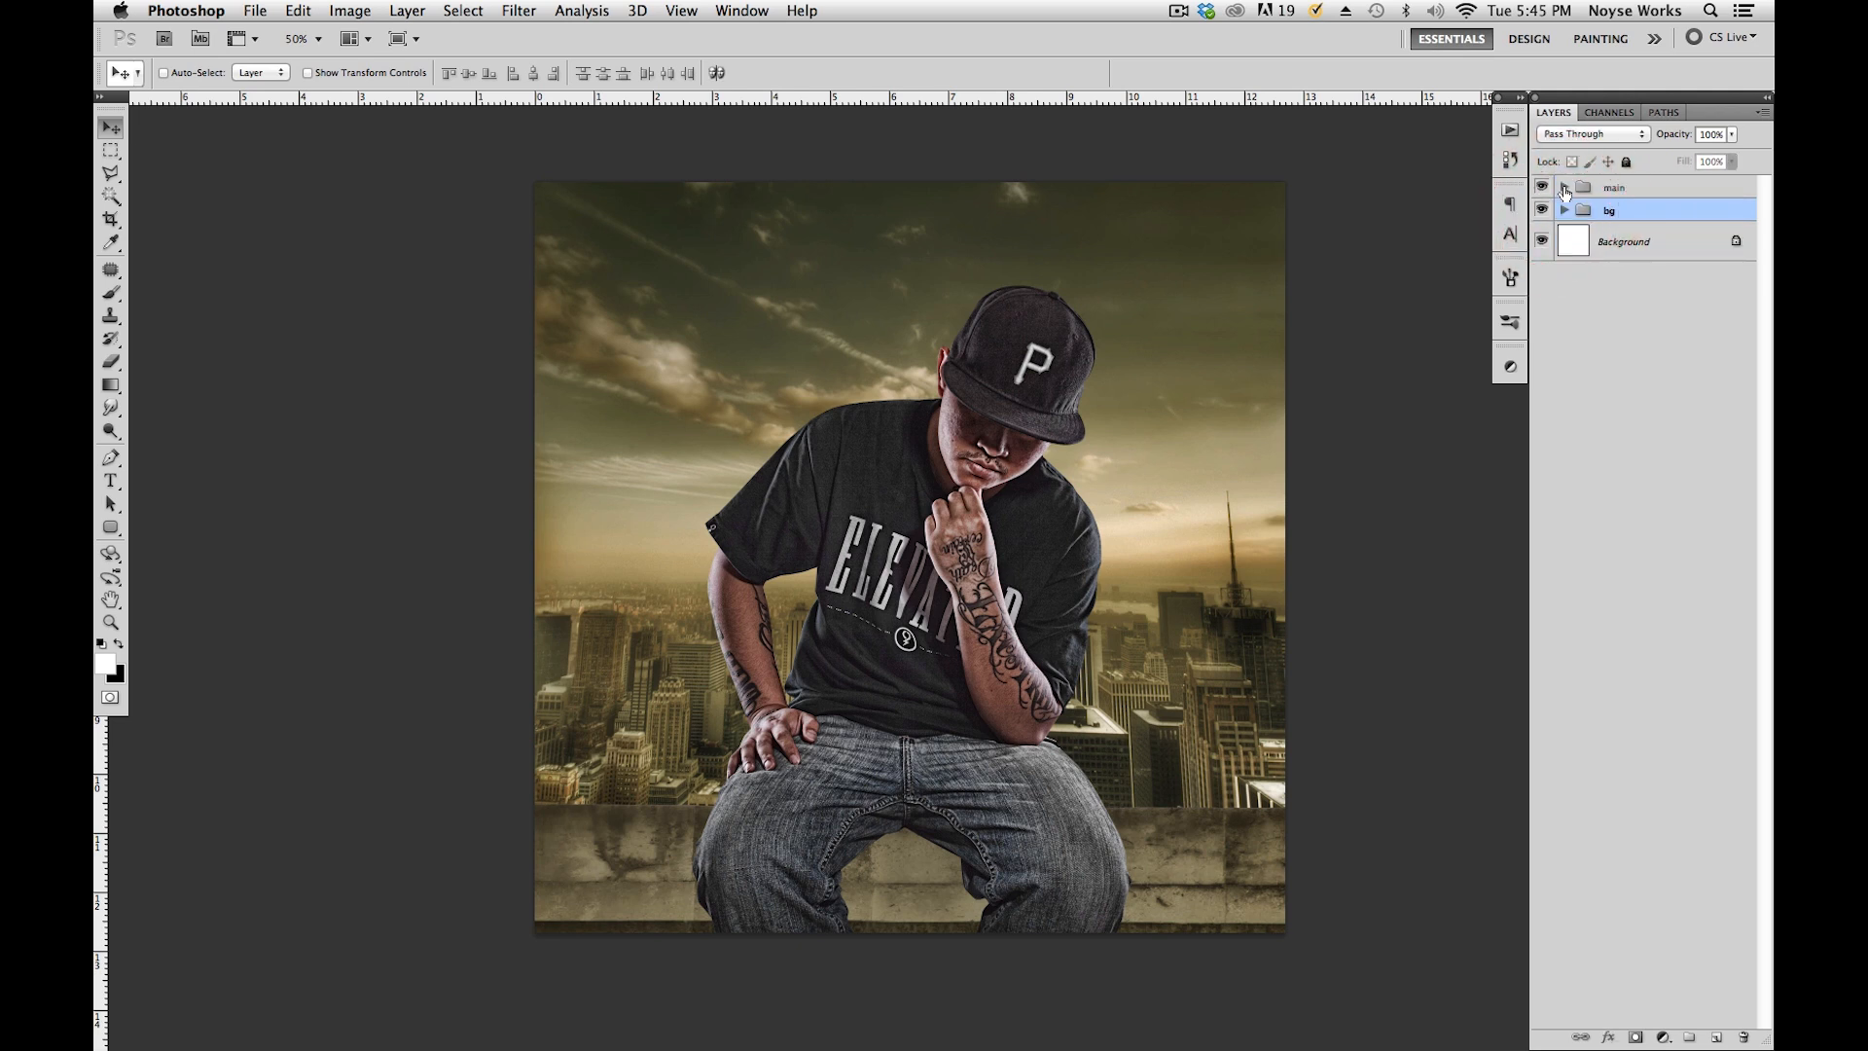
Try a Gaussian Blur with a 1.9-pixel radius on the Levels 1 copy layer in the main group.
{"action": "left_click", "coordinate": [1564, 186]}
{"action": "left_click", "coordinate": [1644, 226]}
{"action": "left_click", "coordinate": [519, 10]}
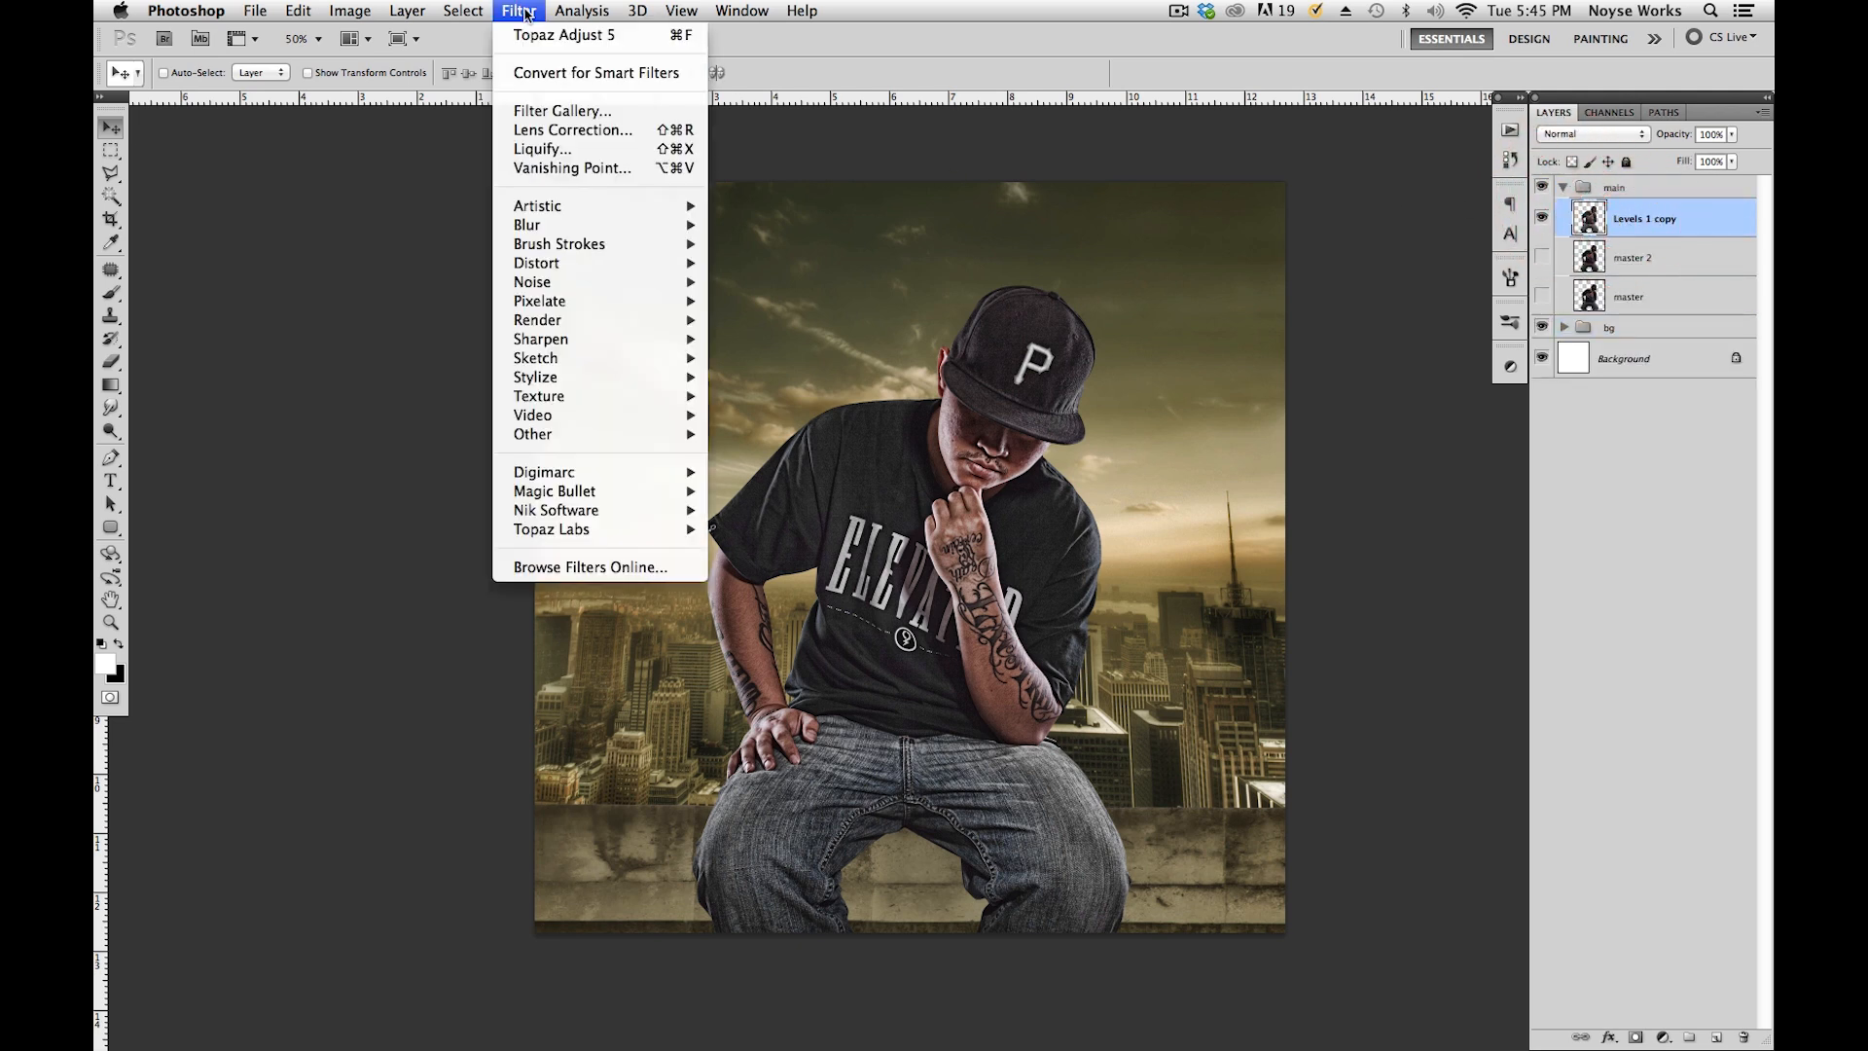
{"action": "mouse_move", "coordinate": [634, 229]}
{"action": "left_click", "coordinate": [778, 301]}
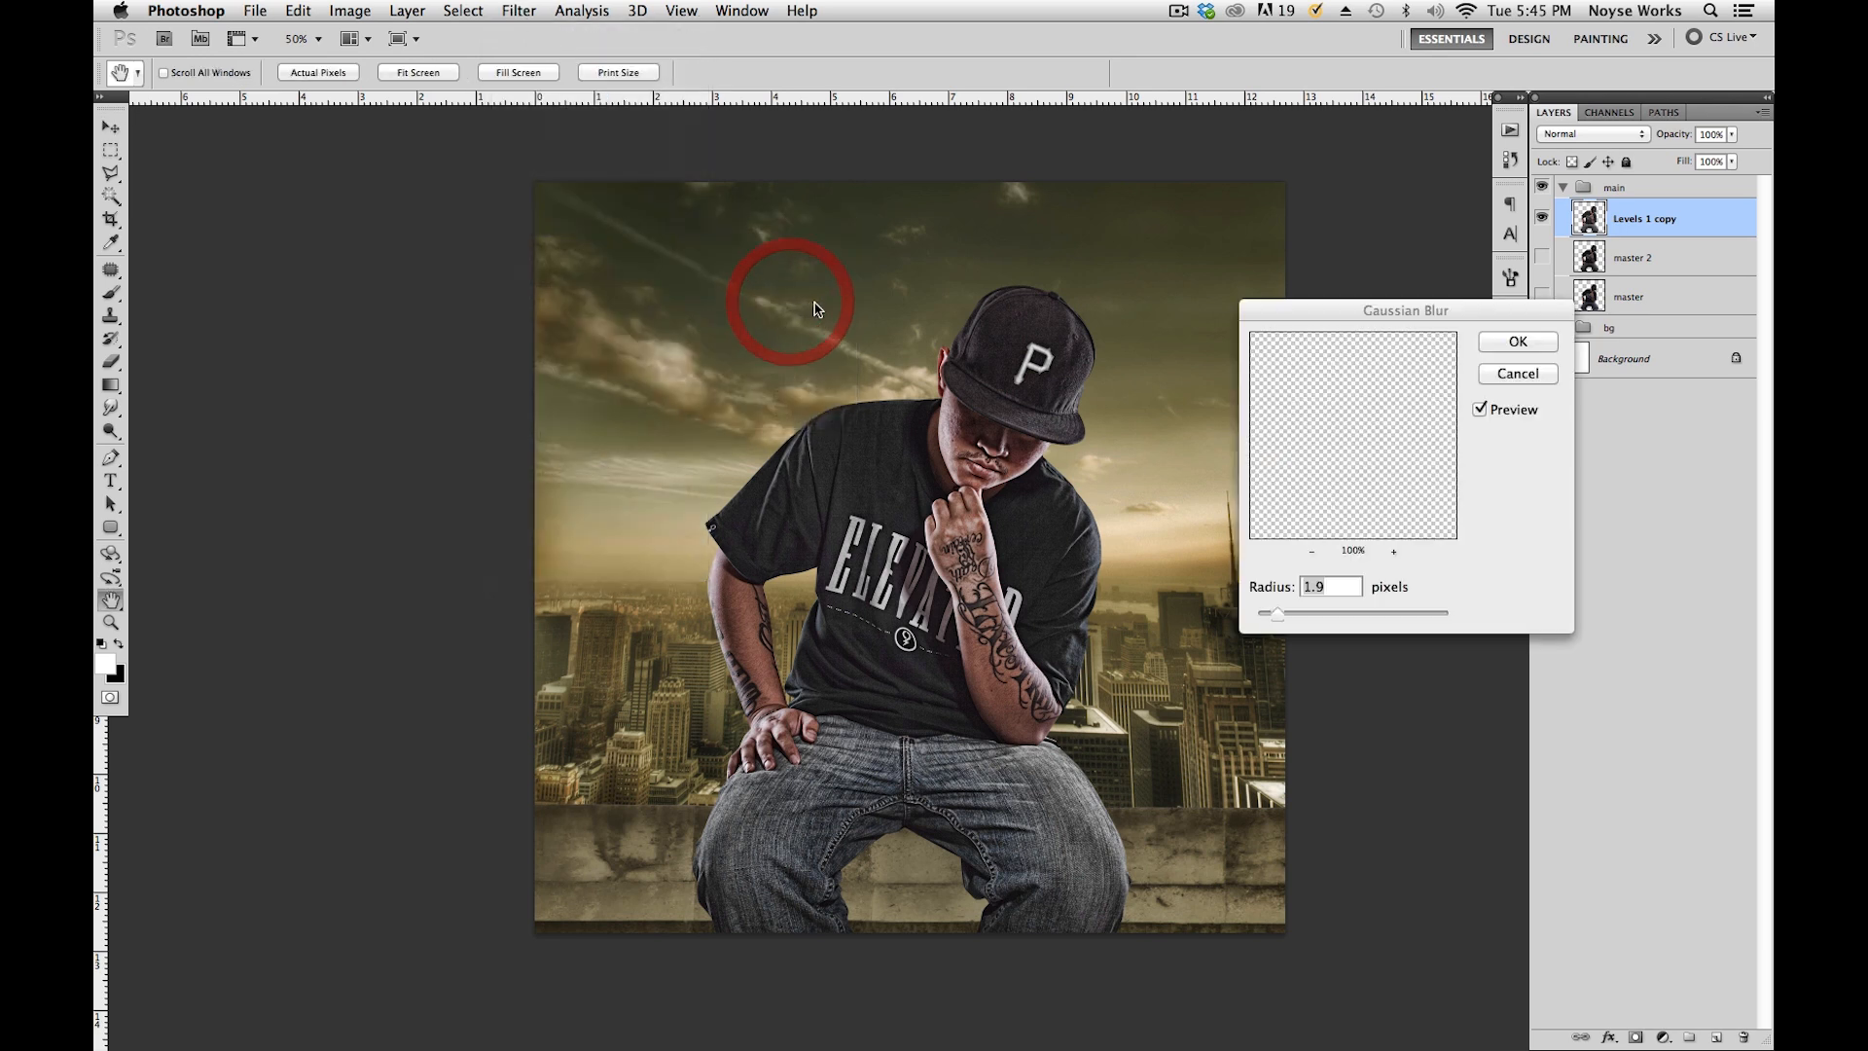
{"action": "left_click", "coordinate": [1506, 343]}
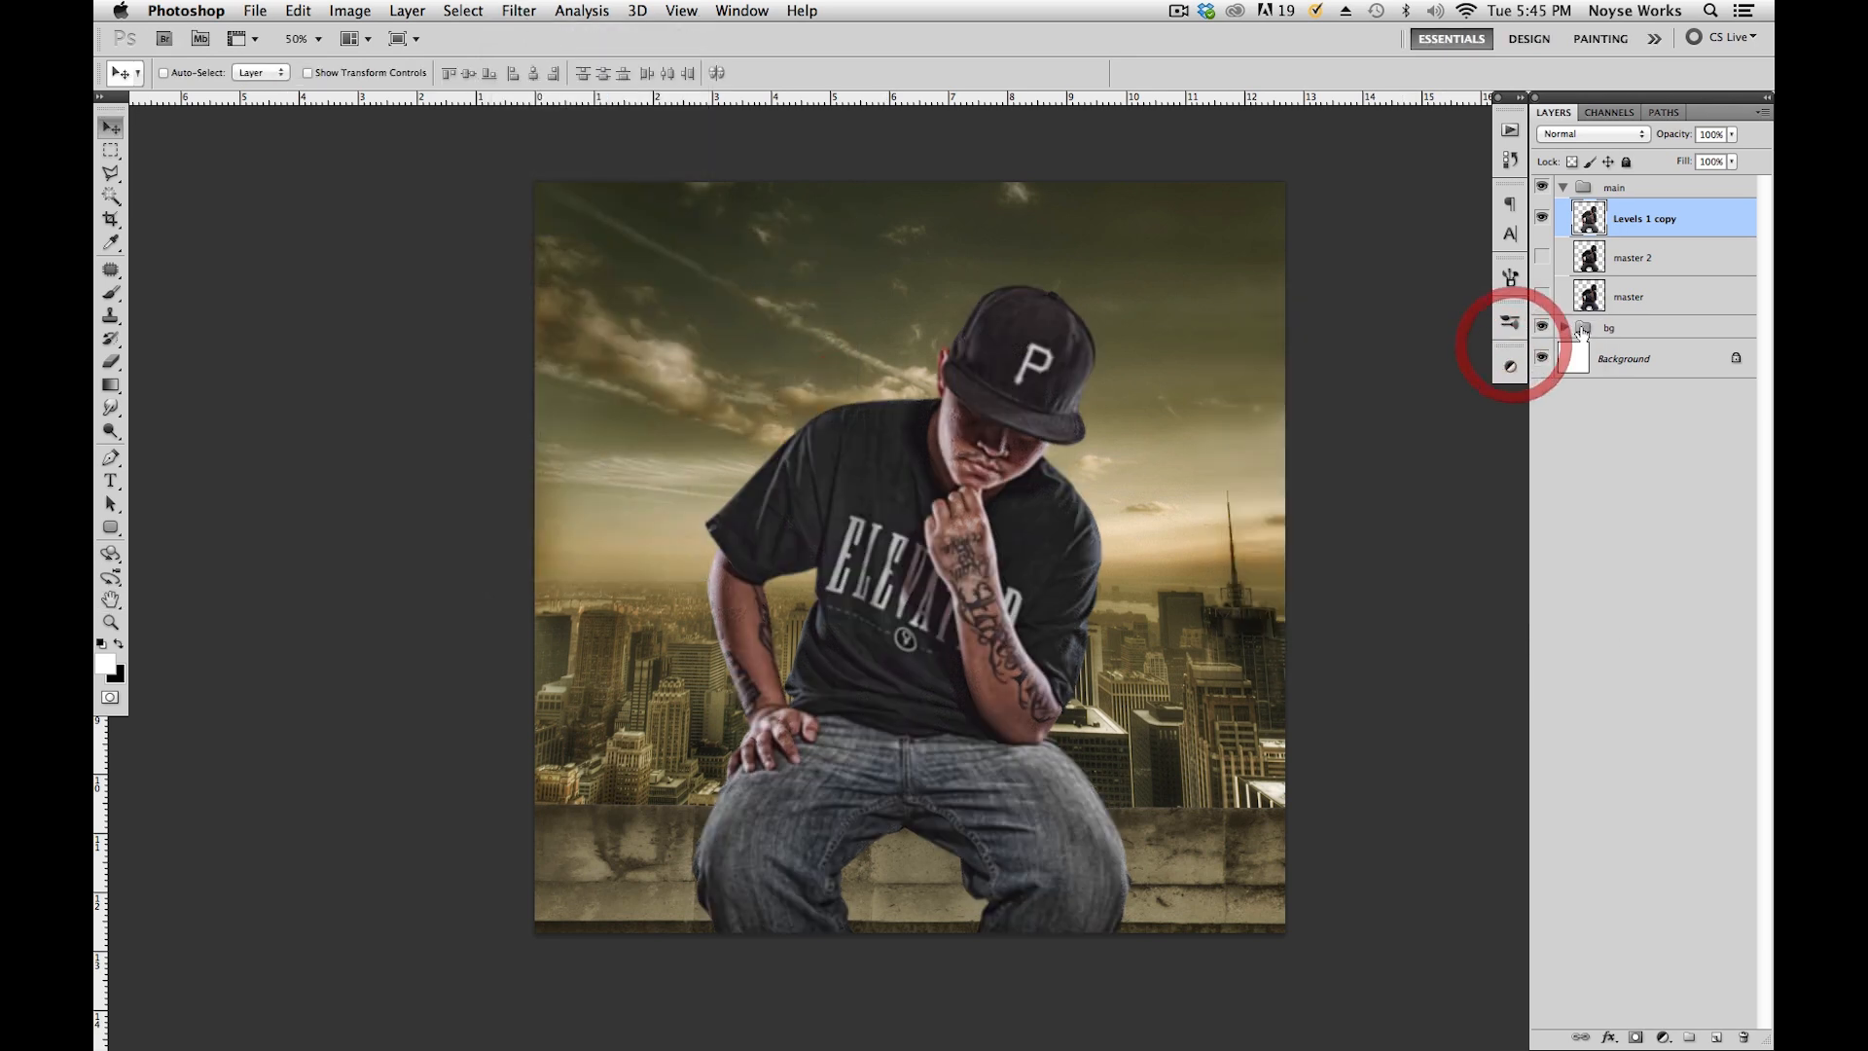
Try repeating the last blur on the Color Balance 1 ledge layer, and undo the blurring on both layers.
{"action": "left_click", "coordinate": [1564, 327]}
{"action": "left_click", "coordinate": [1643, 361]}
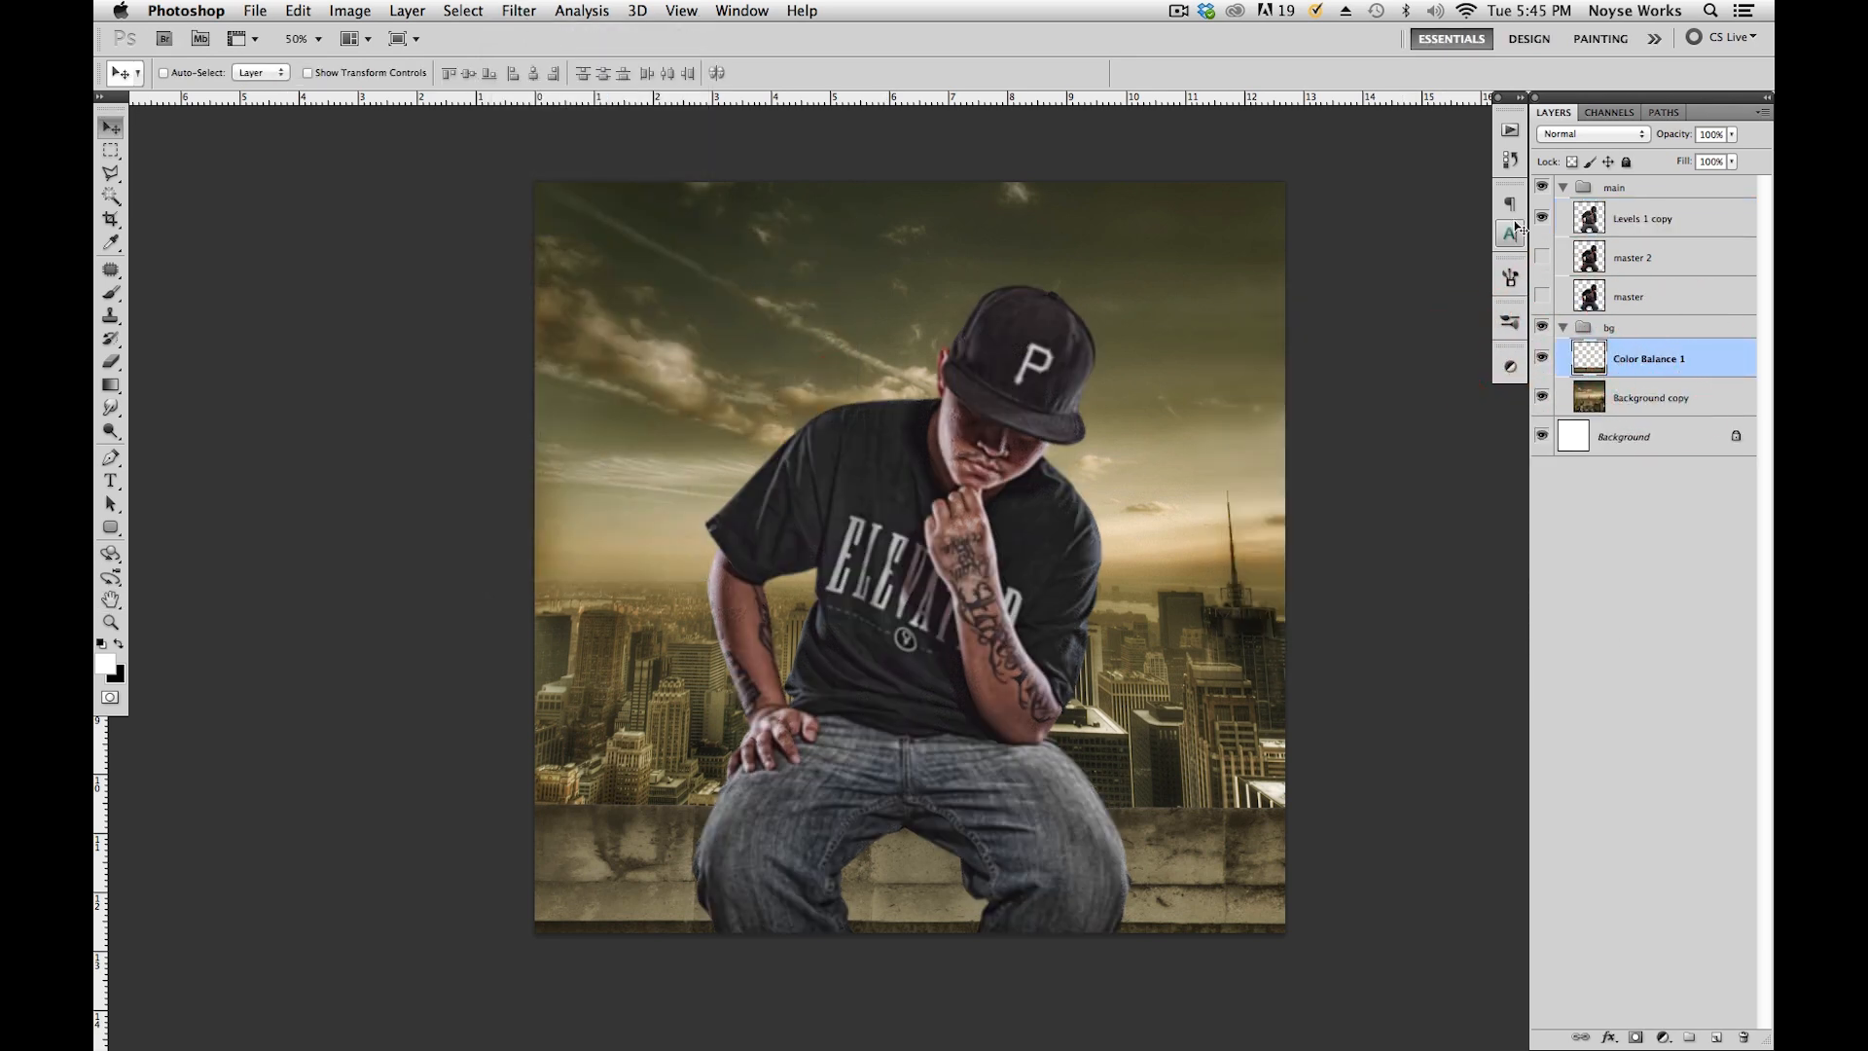
{"action": "key", "text": "super+f"}
{"action": "left_click", "coordinate": [1721, 363]}
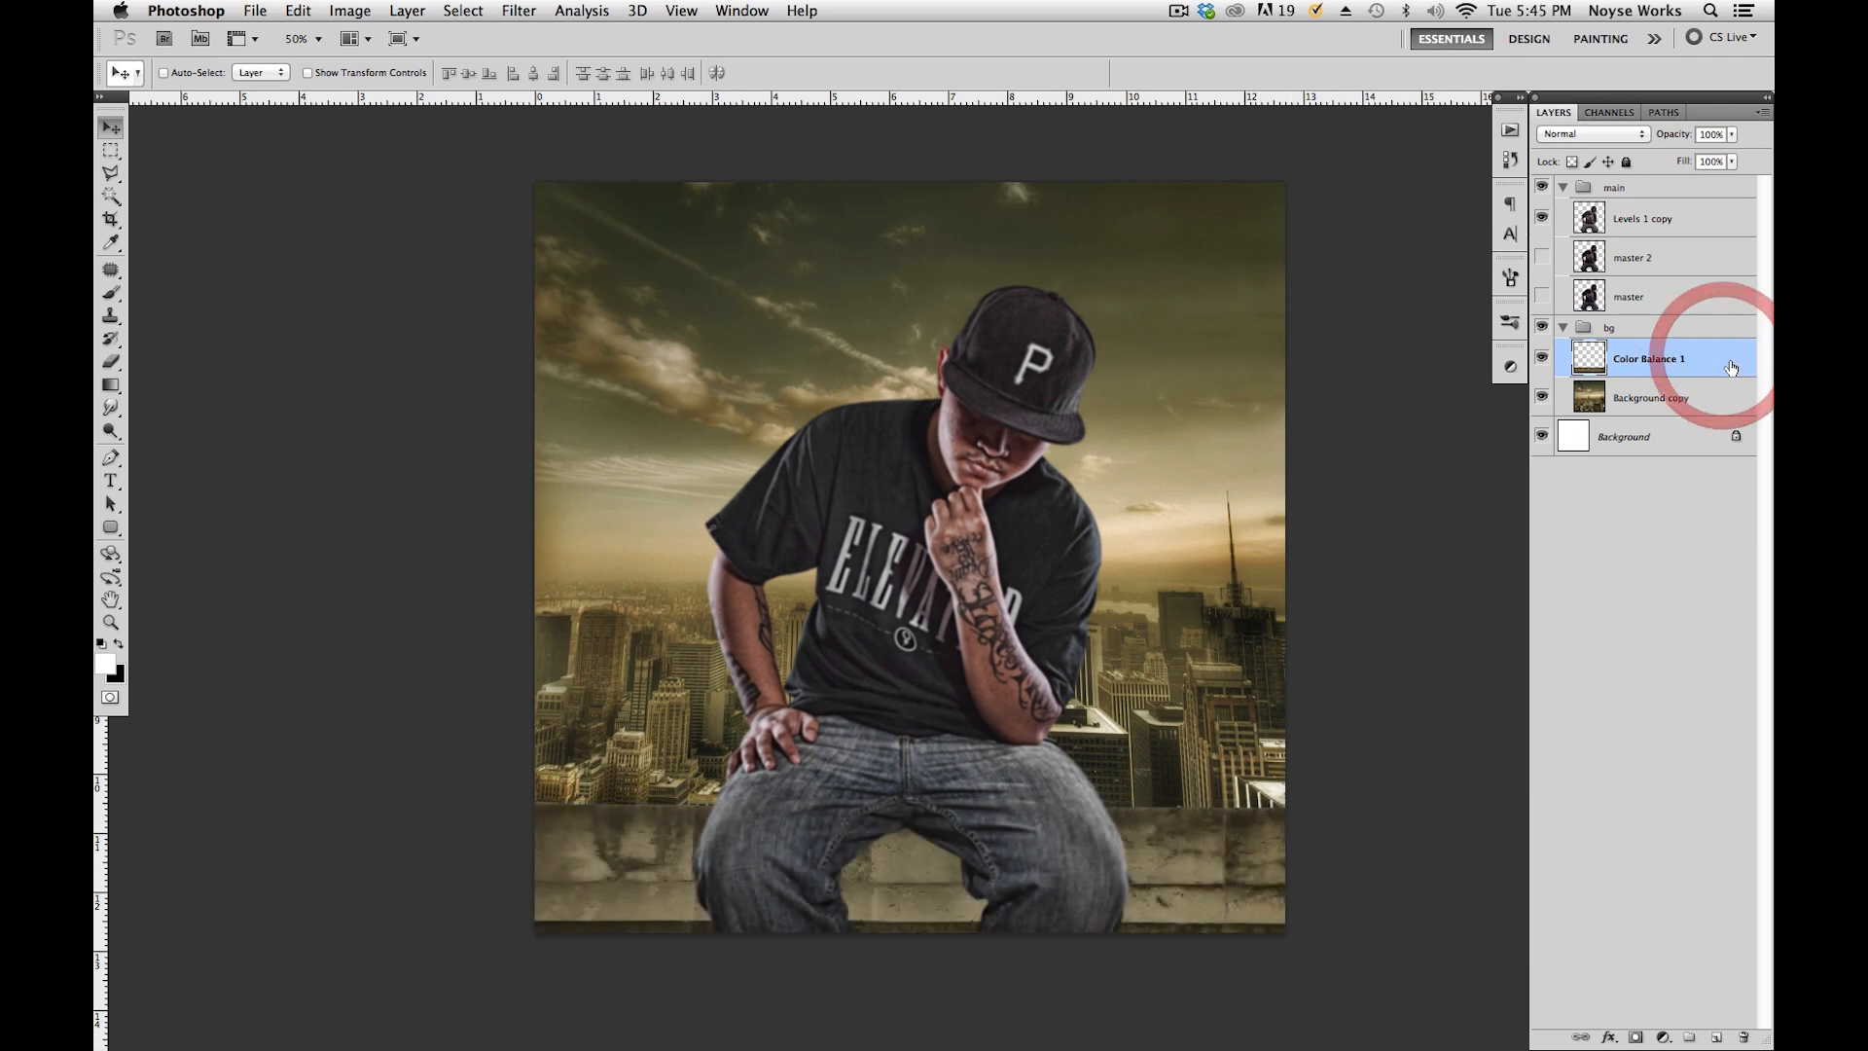
{"action": "key", "text": "super+f"}
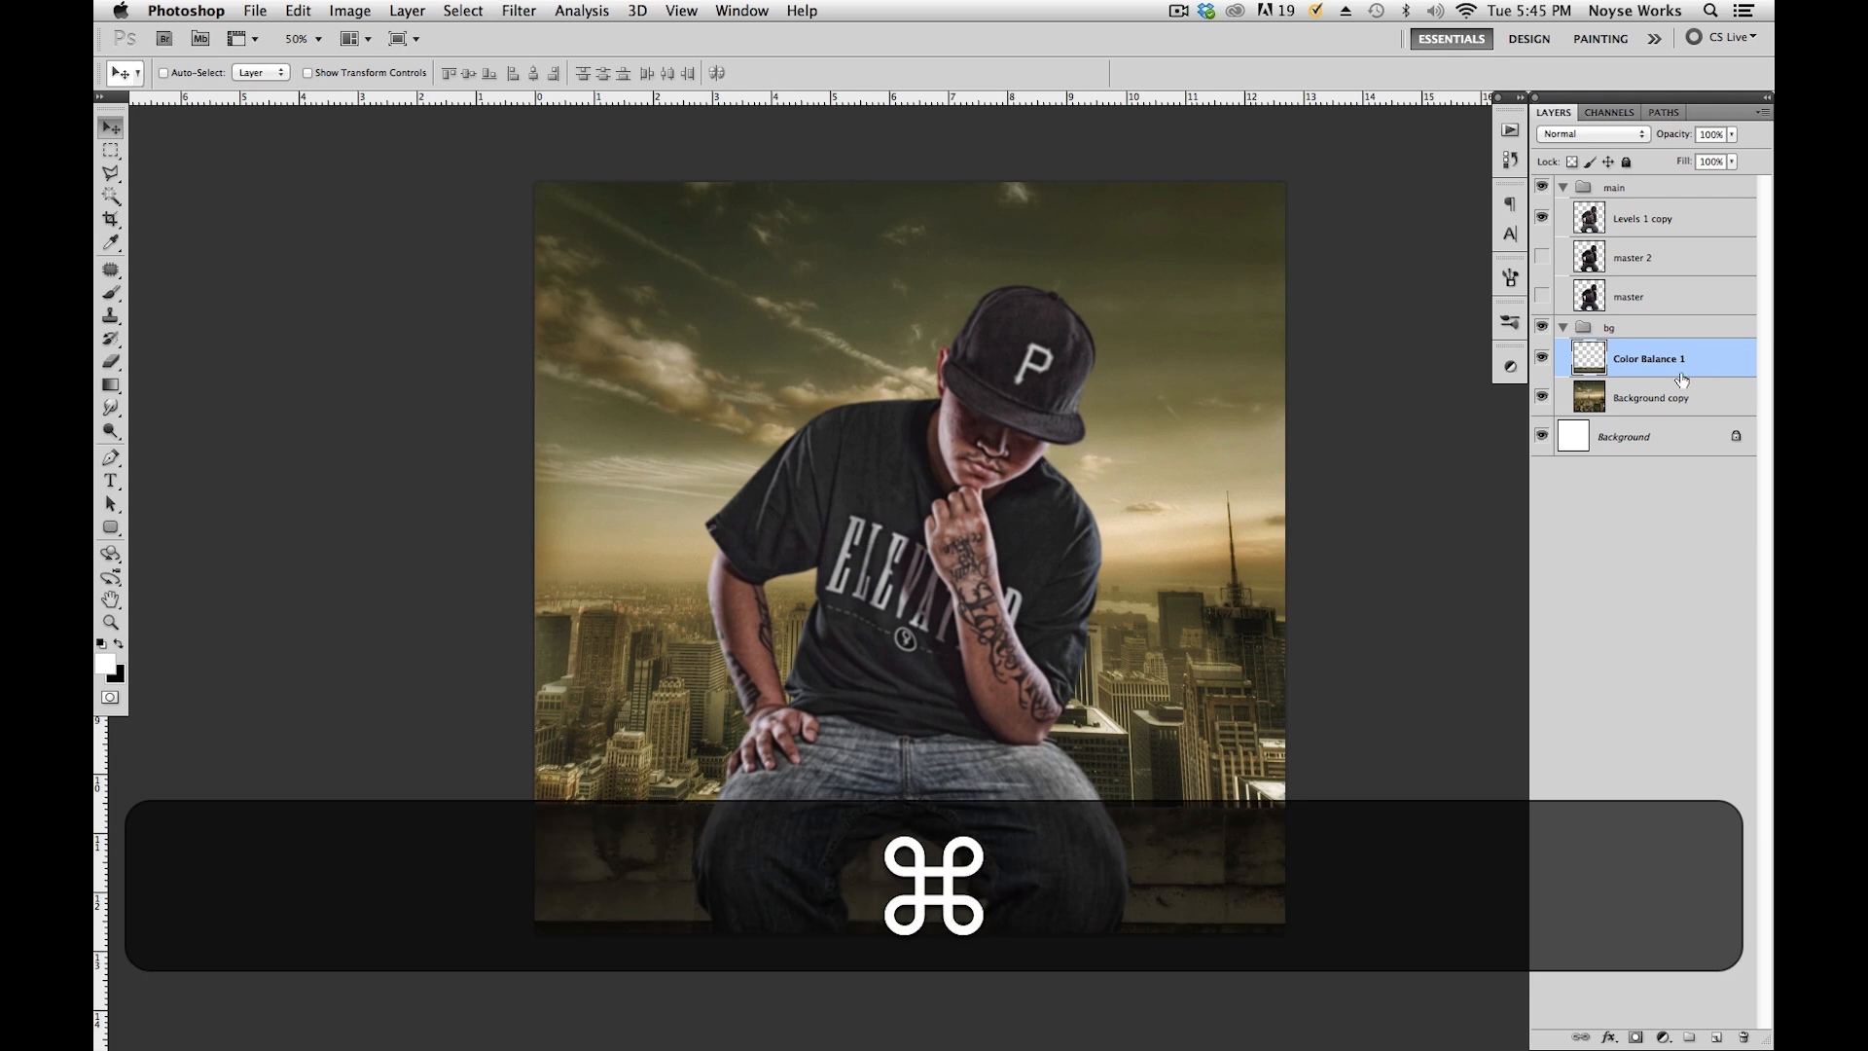
{"action": "key", "text": "alt+super+z"}
{"action": "key", "text": "alt+super+z"}
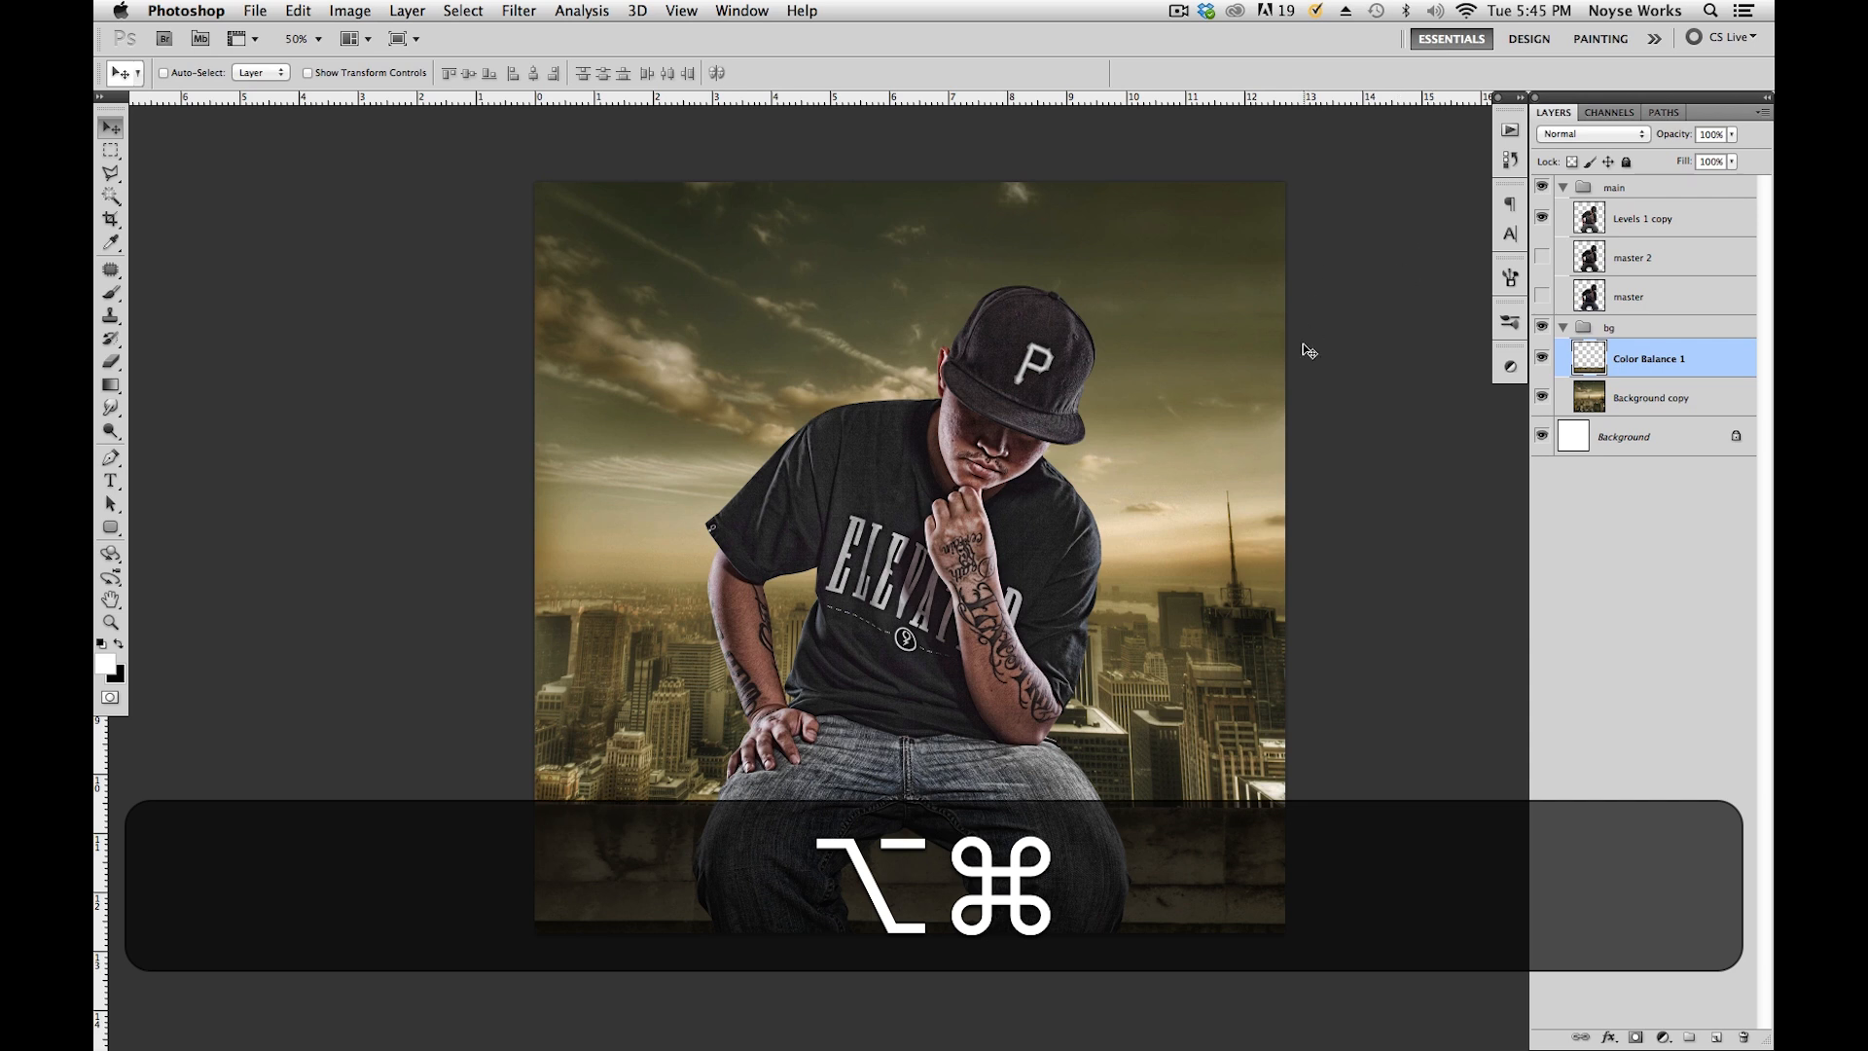
Collapse the bg and main groups and save the document.
{"action": "left_click", "coordinate": [1563, 327]}
{"action": "key", "text": "super+s"}
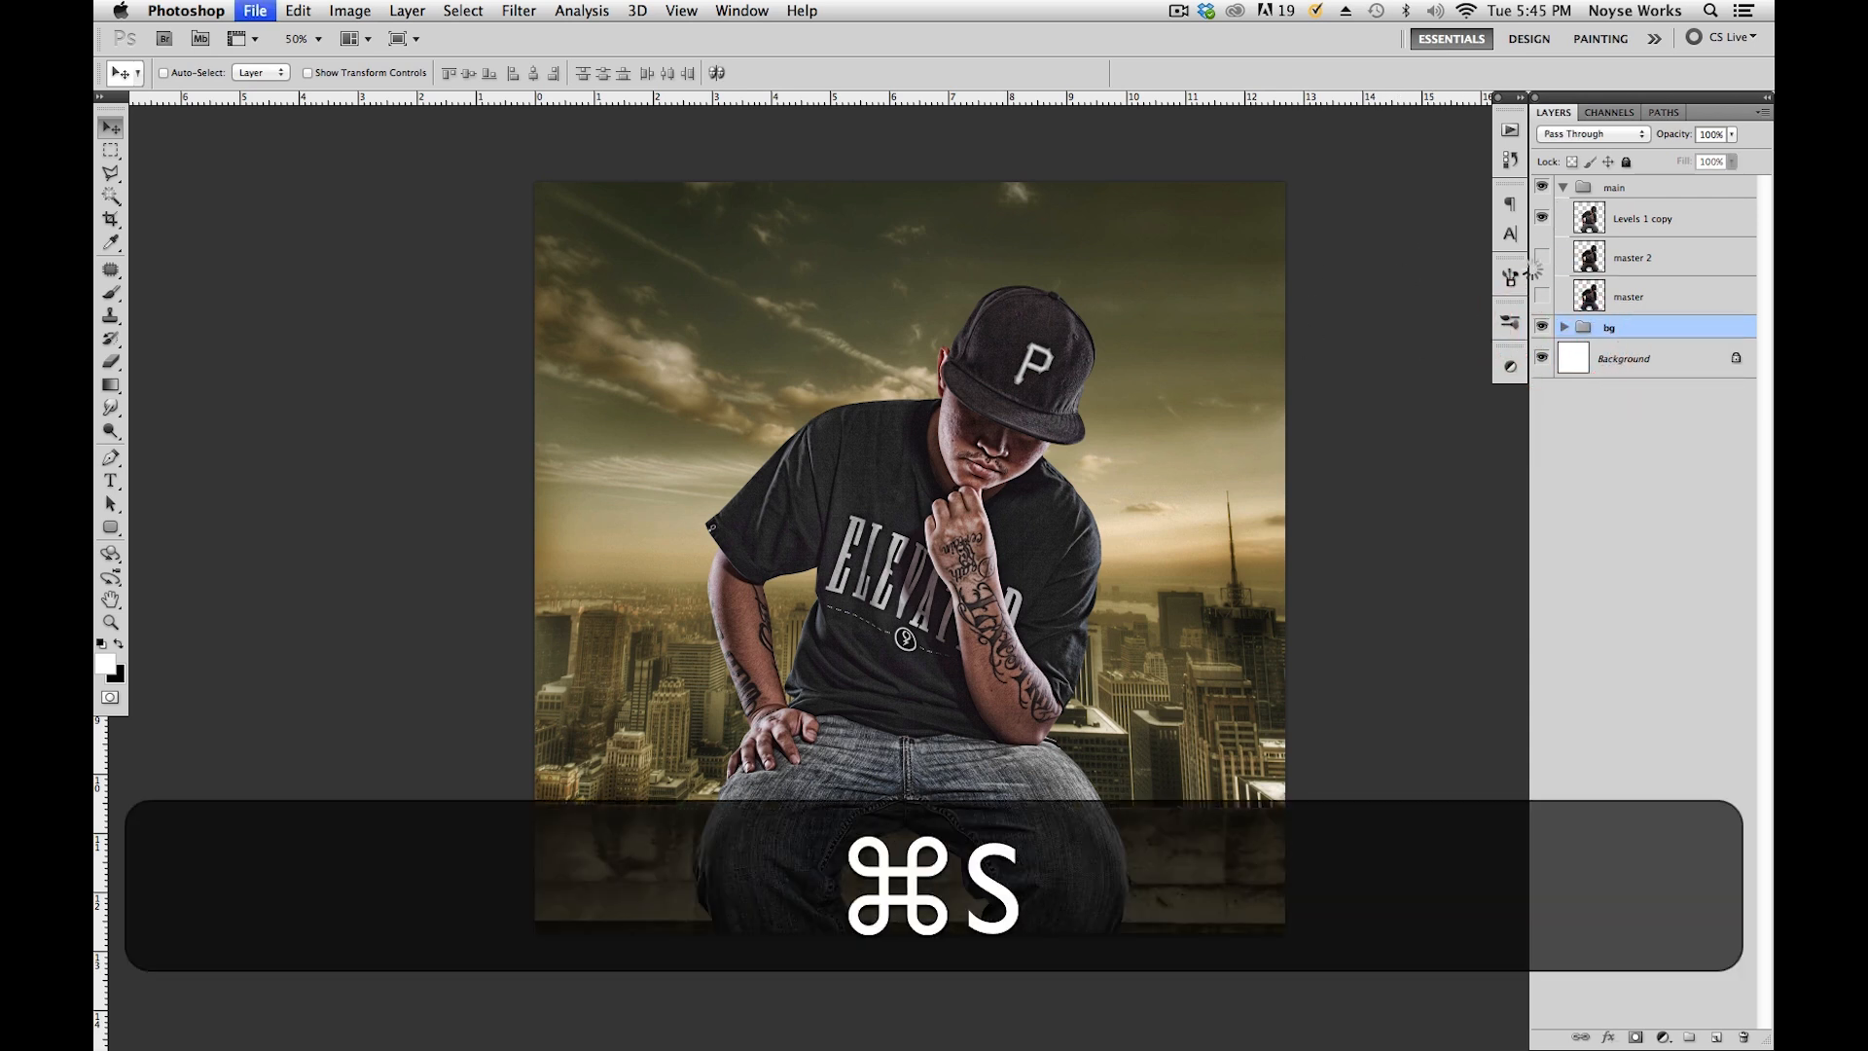
{"action": "key", "text": "space"}
{"action": "mouse_move", "coordinate": [1201, 500]}
{"action": "left_mouse_down"}
{"action": "mouse_move", "coordinate": [1219, 537]}
{"action": "mouse_move", "coordinate": [1215, 423]}
{"action": "mouse_move", "coordinate": [1230, 505]}
{"action": "left_mouse_up"}
{"action": "left_click", "coordinate": [1564, 187]}
{"action": "key", "text": "space"}
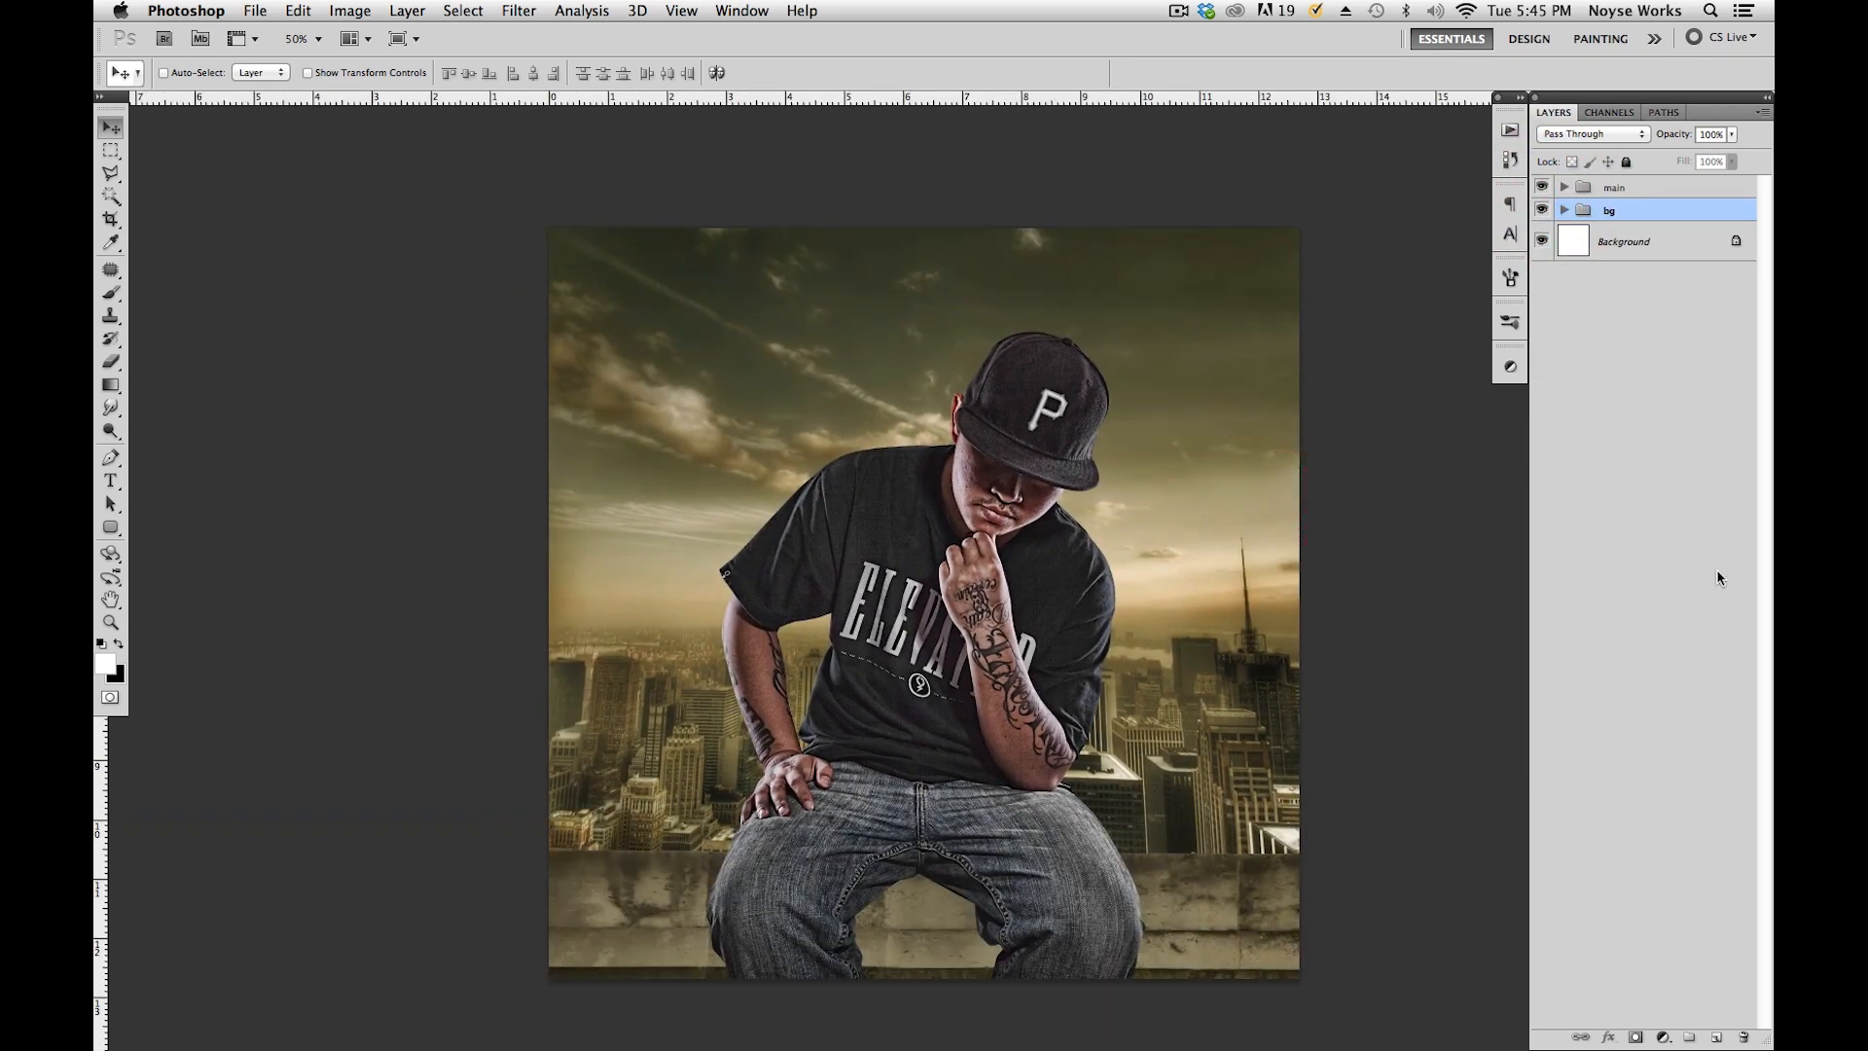
Add a Color Balance adjustment layer above the main group.
{"action": "left_click", "coordinate": [1688, 187]}
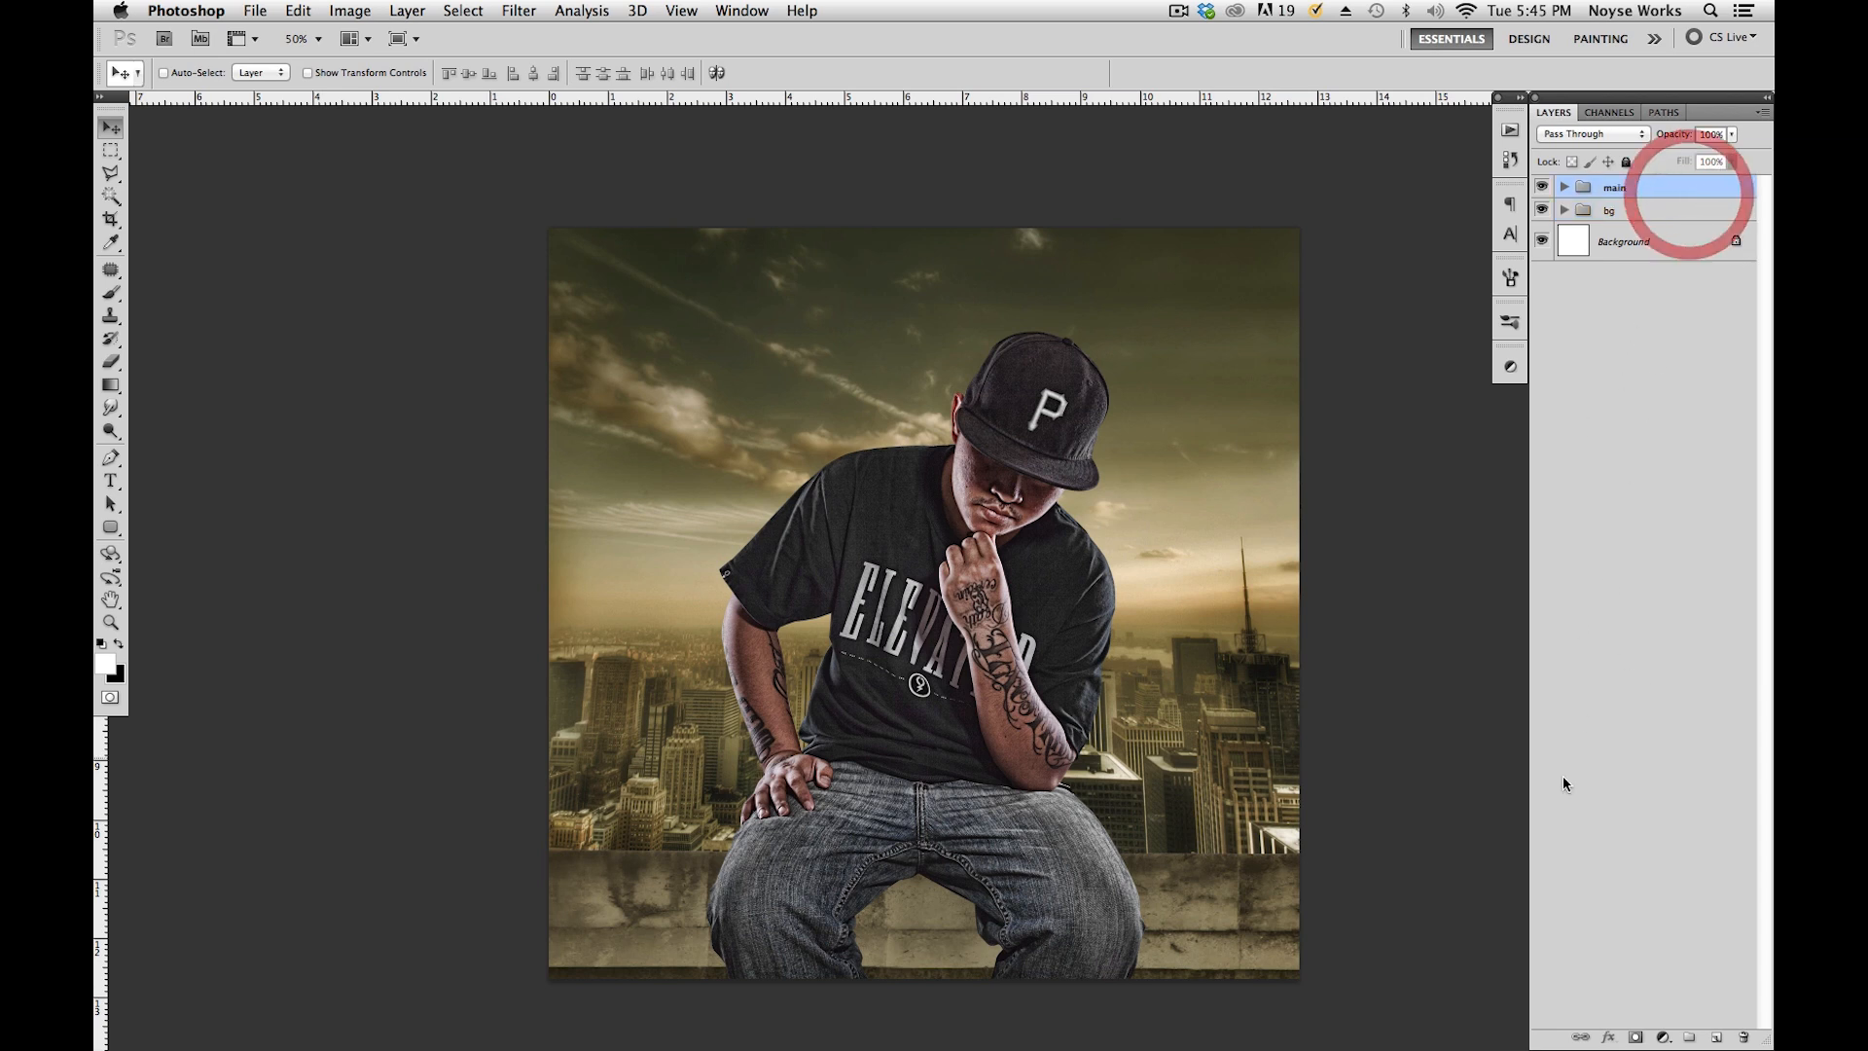
{"action": "left_click", "coordinate": [1663, 1037]}
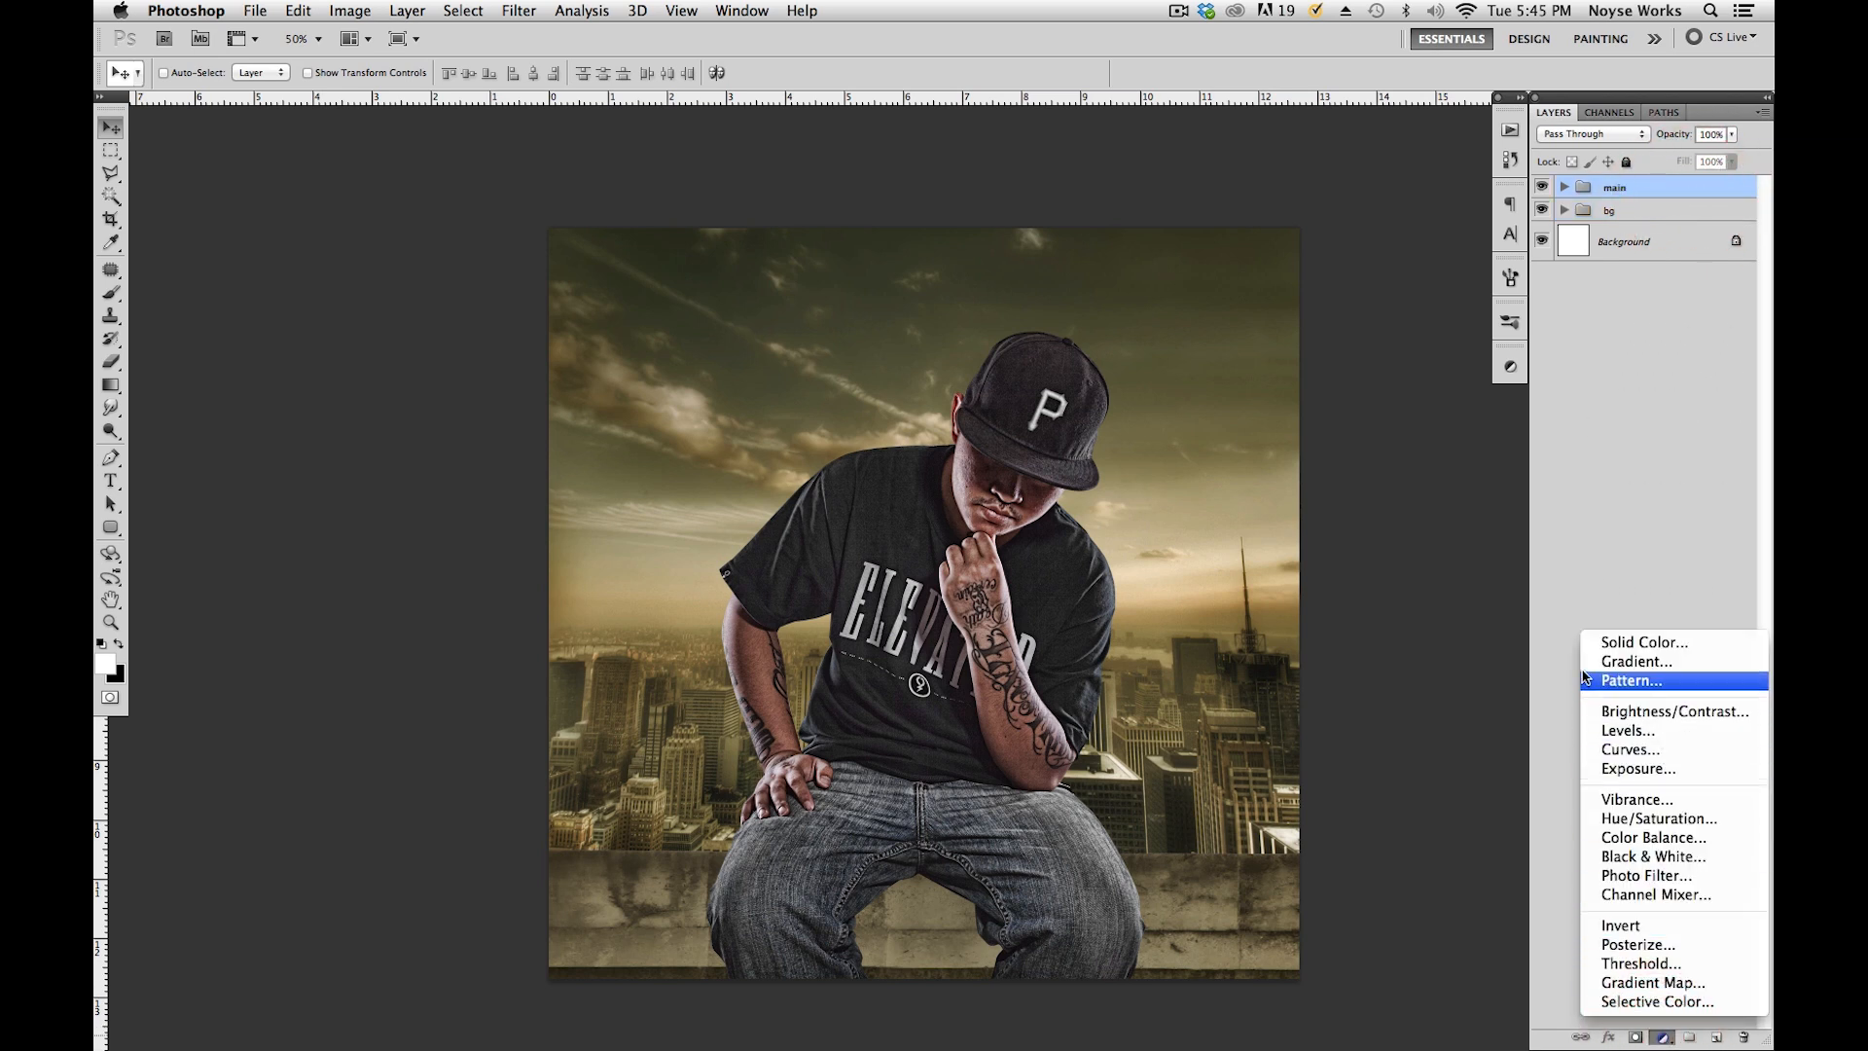
{"action": "left_click", "coordinate": [1655, 417]}
{"action": "left_click", "coordinate": [1661, 1040]}
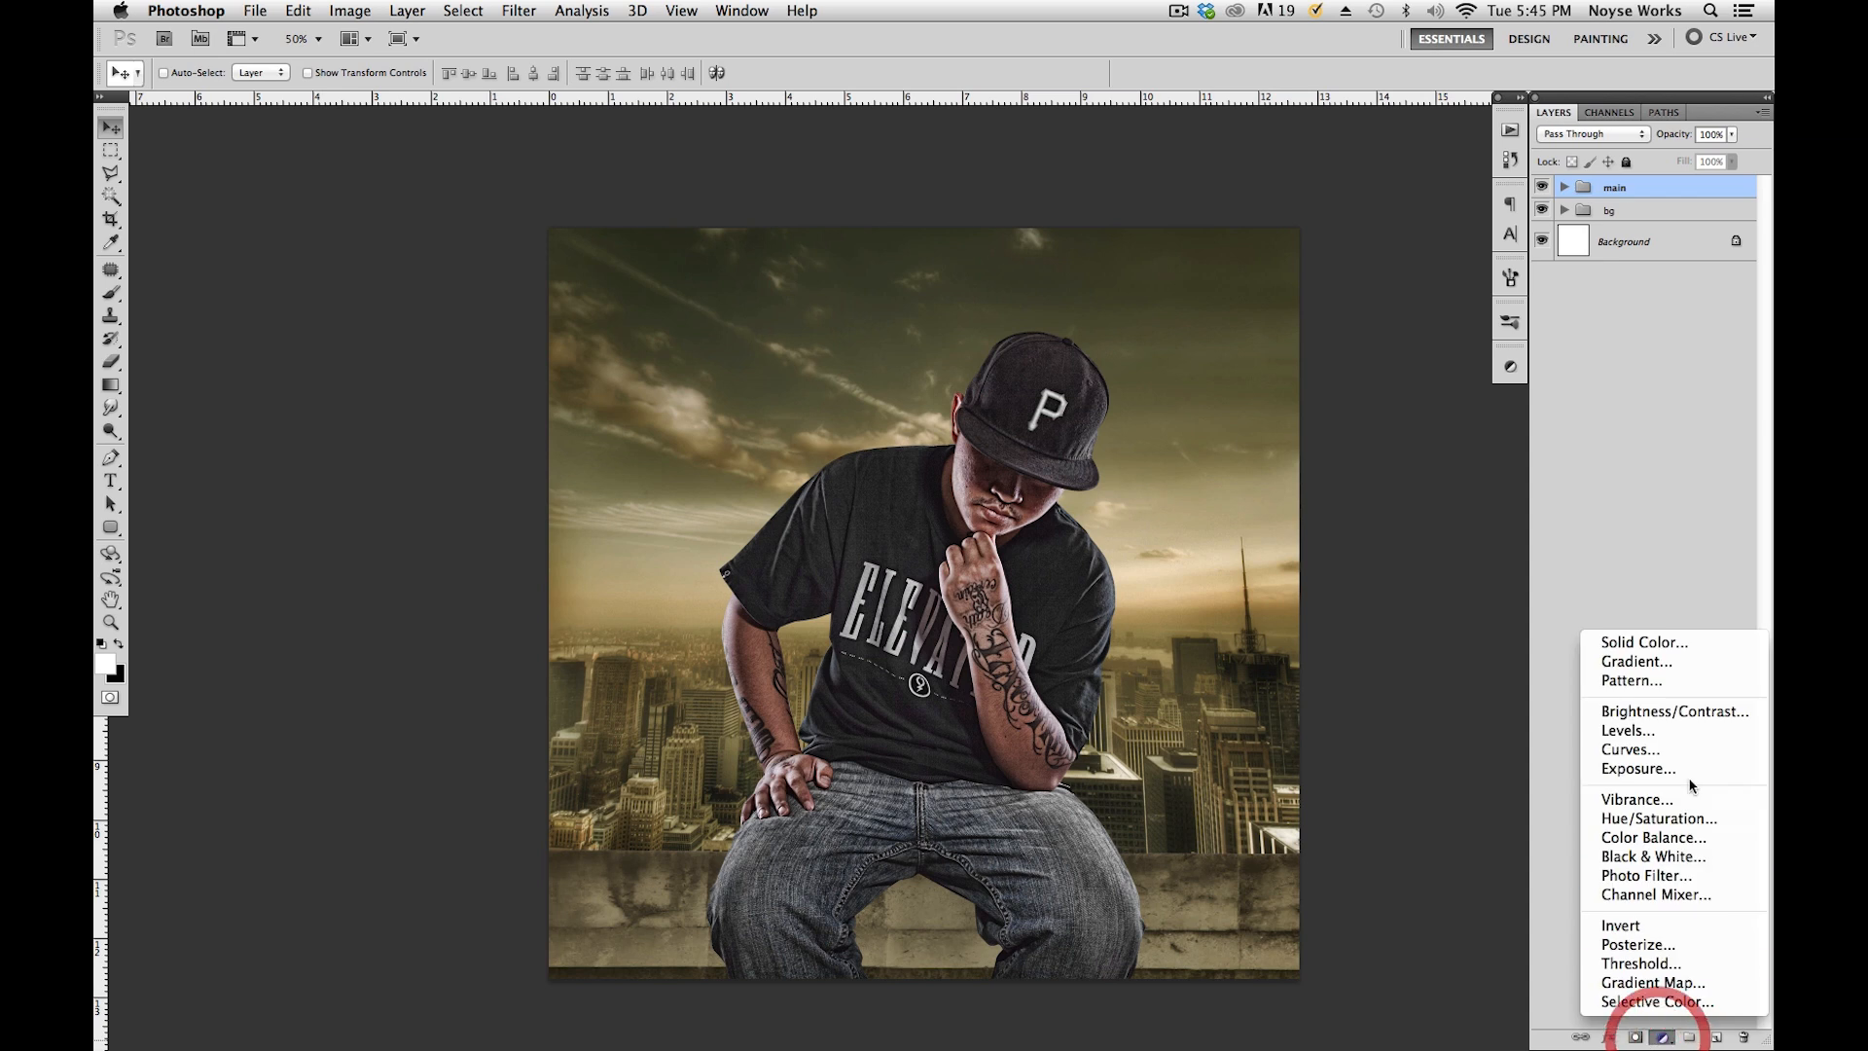
{"action": "left_click", "coordinate": [1689, 841]}
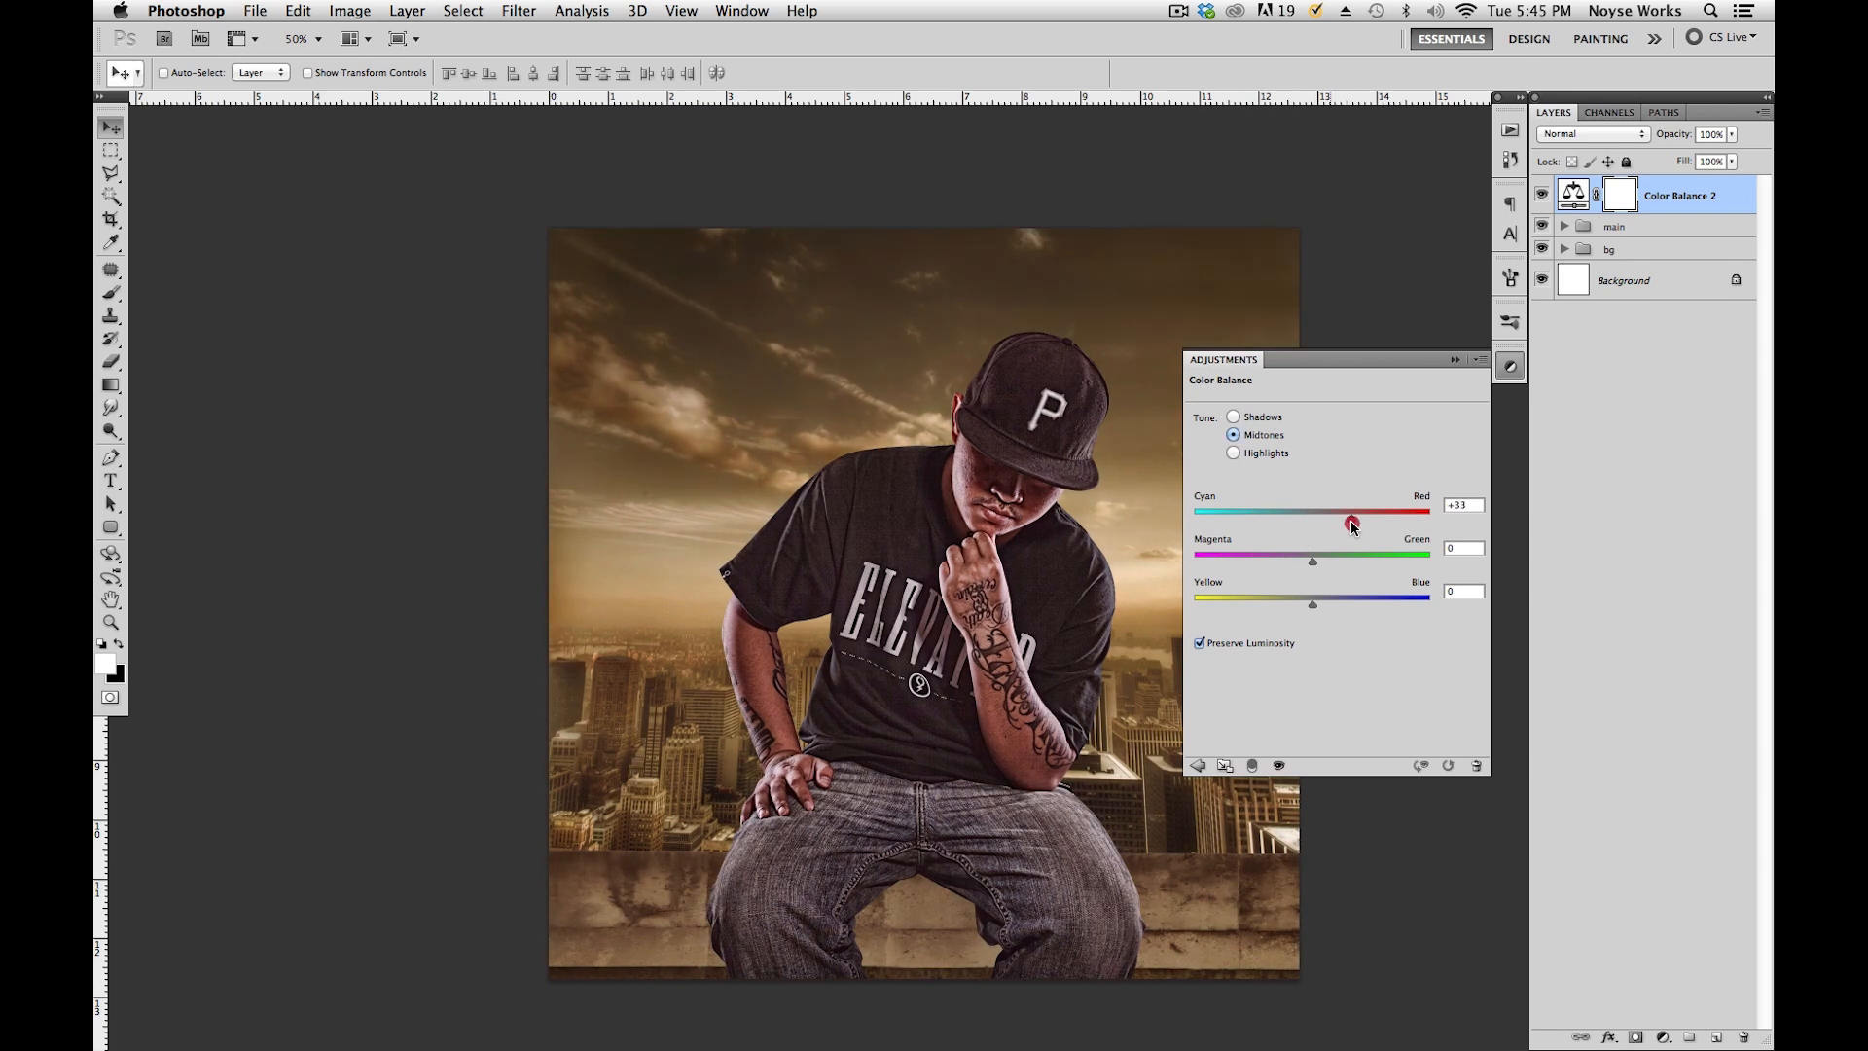
Try a strong orange tone by pushing the Color Balance midtones to +100 red and -97 toward yellow, and ease both back.
{"action": "left_click_drag", "start_coordinate": [1404, 527], "coordinate": [1451, 517]}
{"action": "left_click_drag", "start_coordinate": [1313, 605], "coordinate": [1203, 608]}
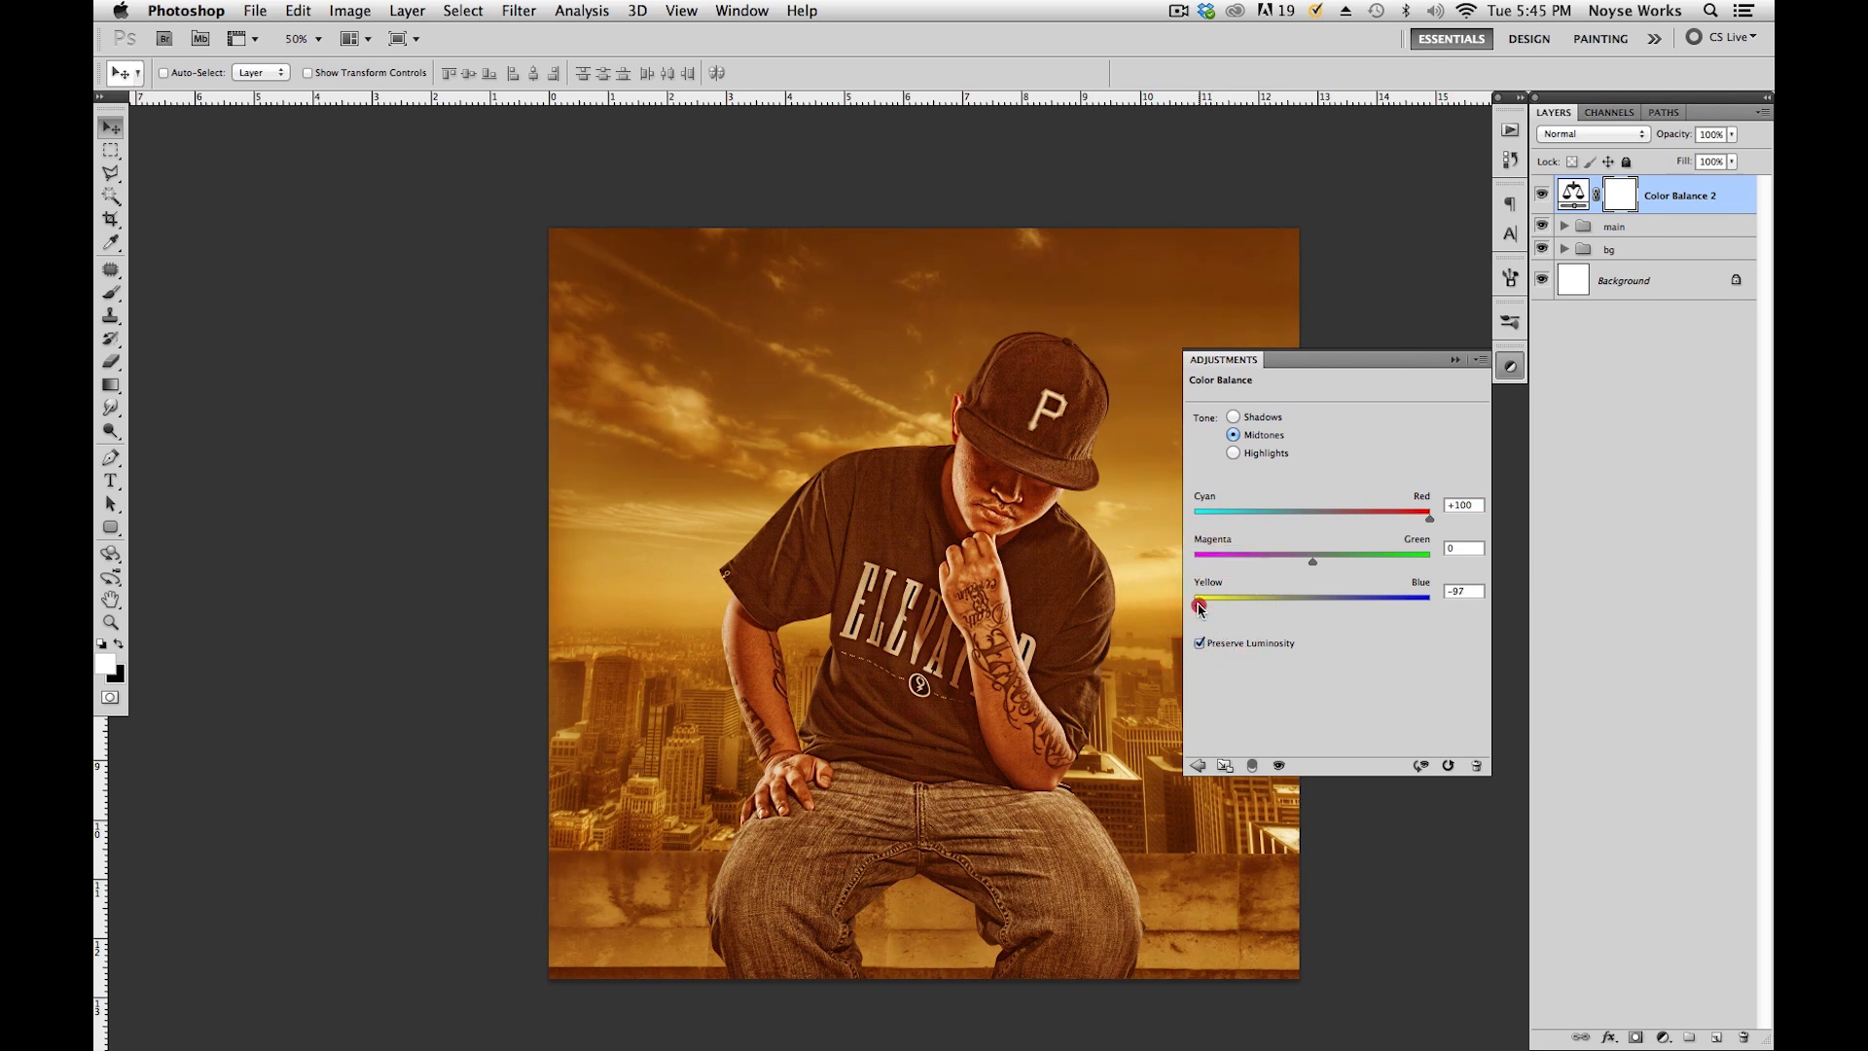
{"action": "left_click_drag", "start_coordinate": [1201, 607], "coordinate": [1211, 605]}
{"action": "left_click_drag", "start_coordinate": [1430, 519], "coordinate": [1385, 519]}
{"action": "left_click_drag", "start_coordinate": [1211, 605], "coordinate": [1221, 605]}
Try a green tone with the Color Balance midtones at -100 toward cyan and -100 toward yellow.
{"action": "left_click_drag", "start_coordinate": [1381, 529], "coordinate": [1159, 521]}
{"action": "left_click_drag", "start_coordinate": [1348, 601], "coordinate": [1197, 598]}
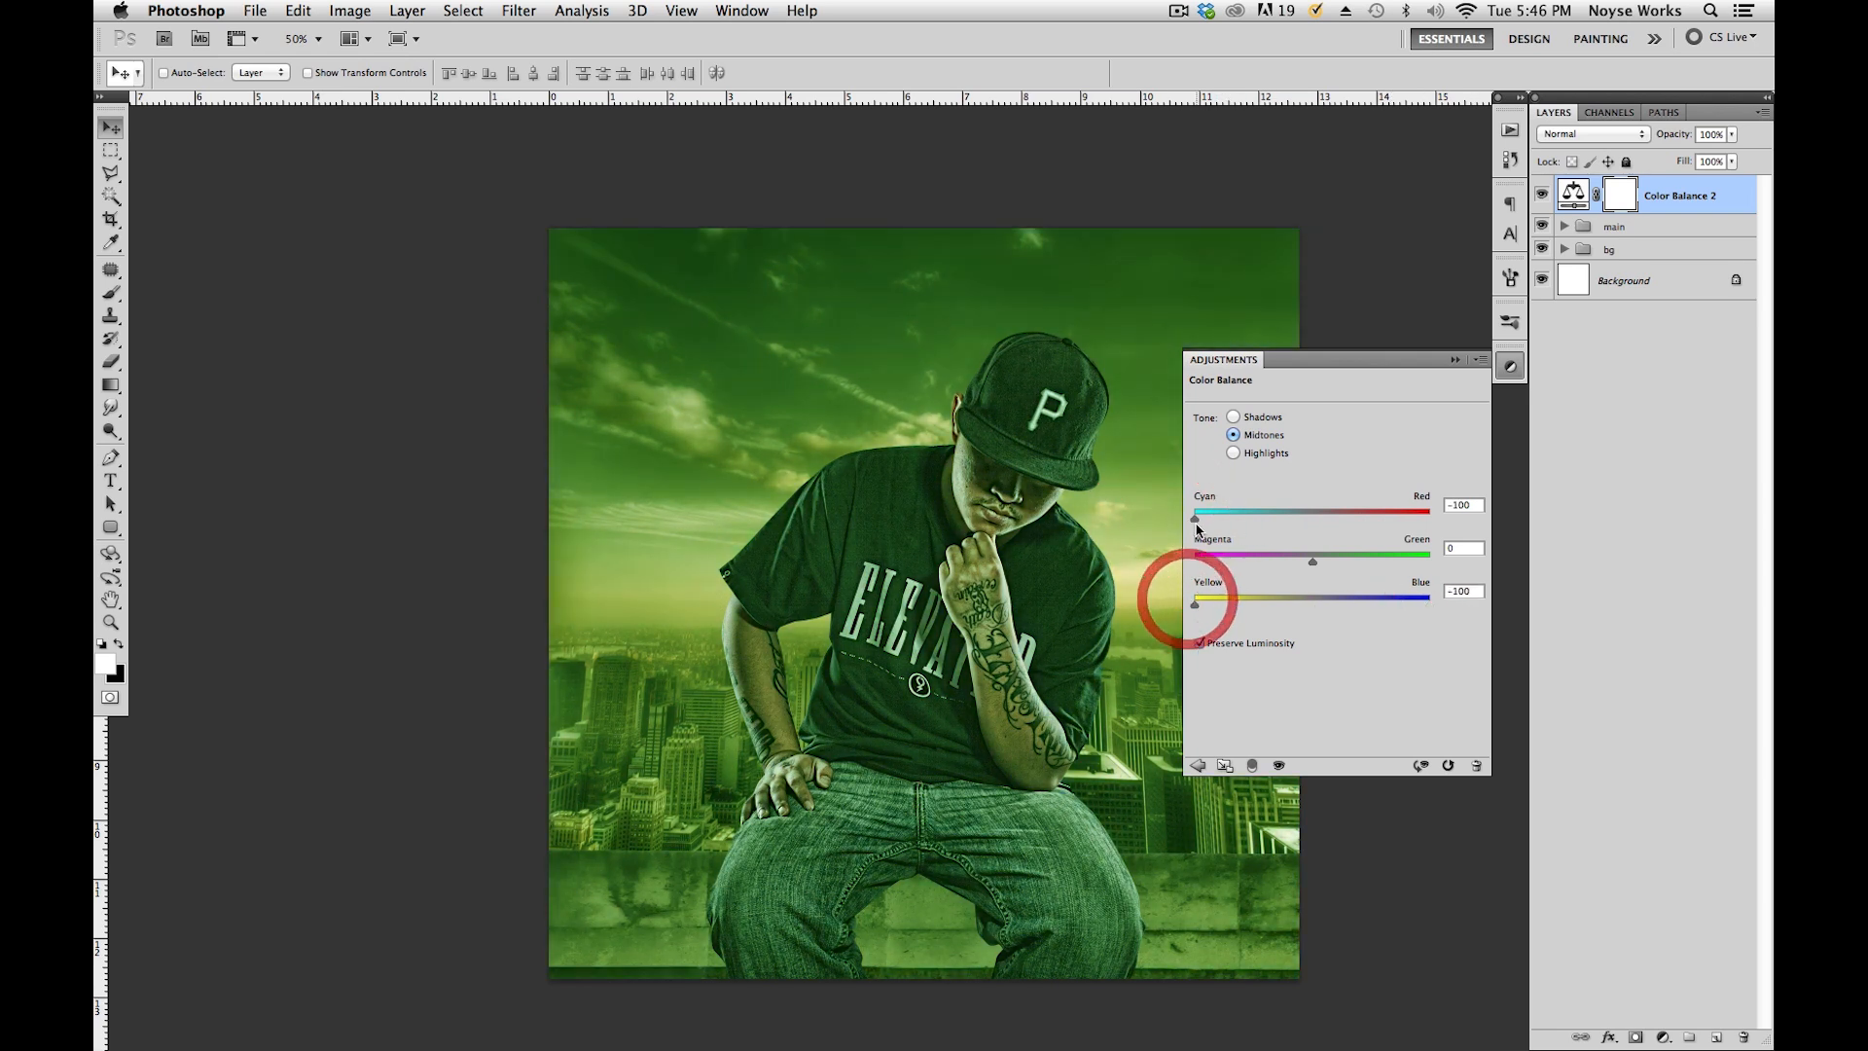
{"action": "key", "text": "space"}
{"action": "left_click", "coordinate": [1013, 634]}
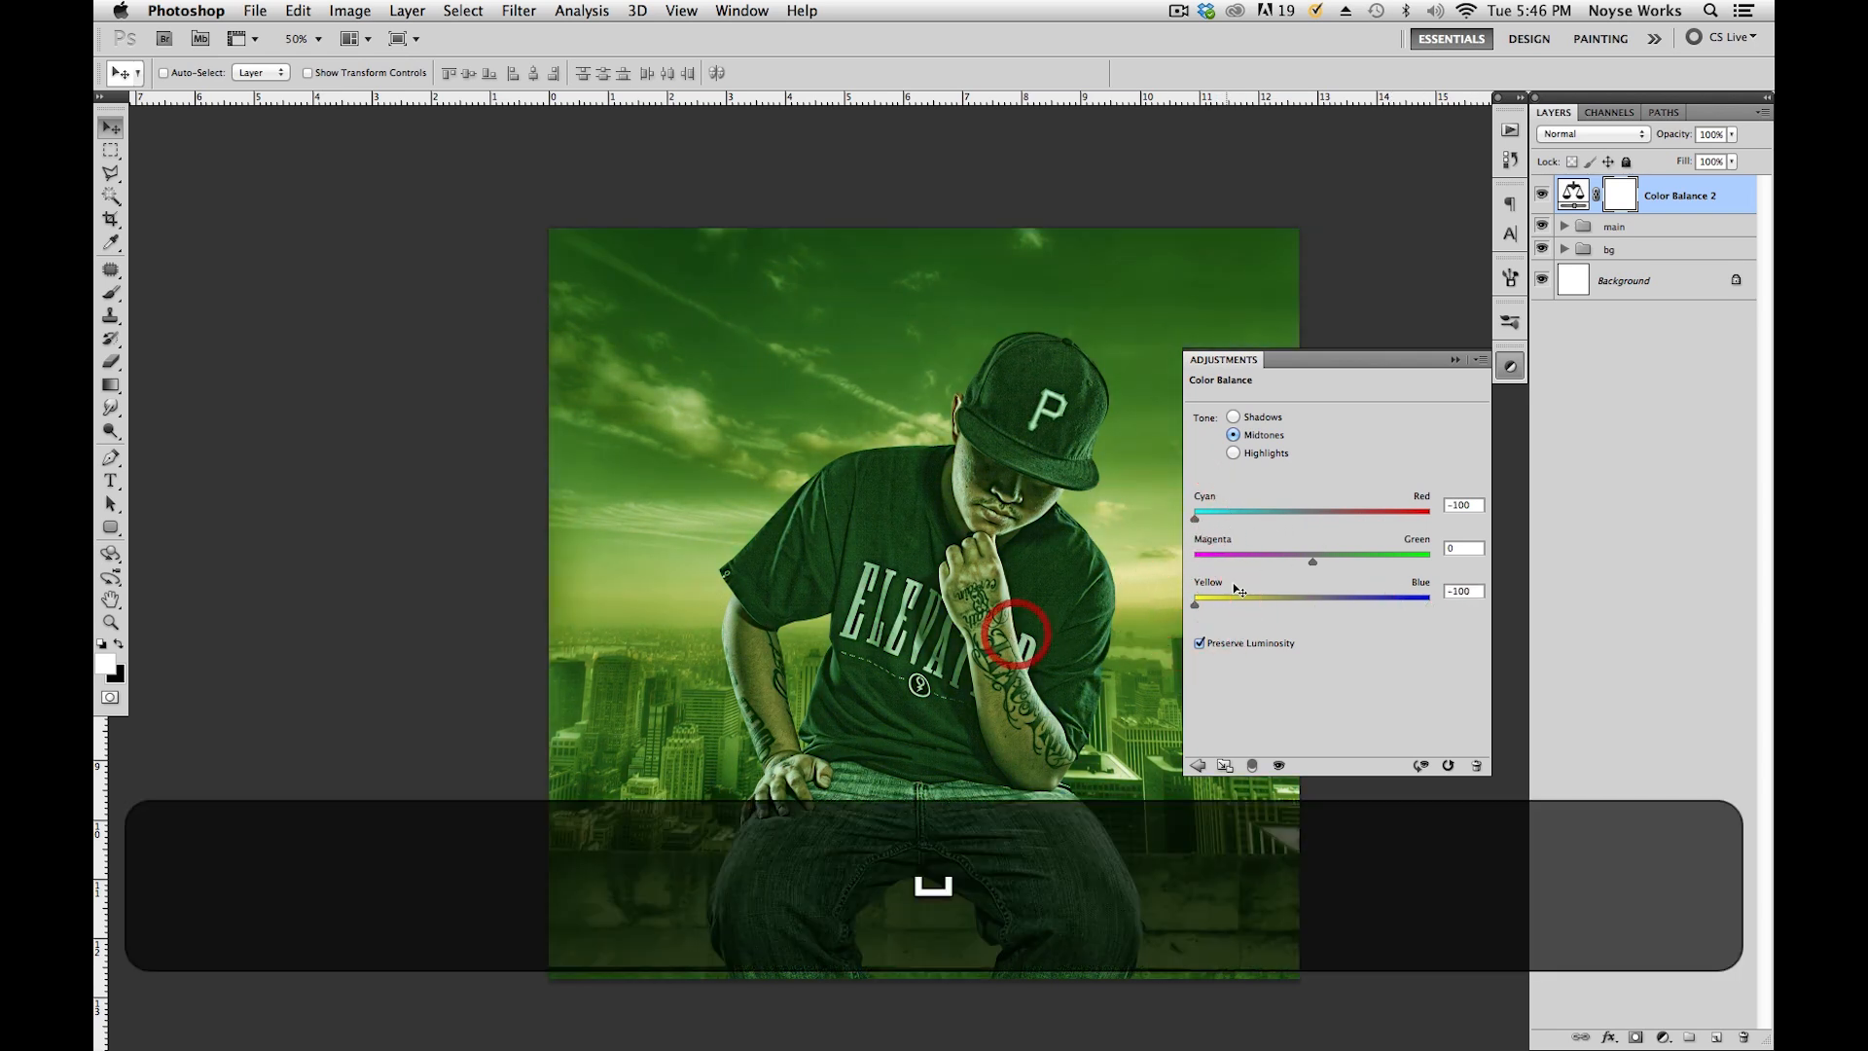
Set the Color Balance 2 midtones to +52 toward red and -72 toward yellow for a golden tone.
{"action": "left_click", "coordinate": [1296, 523]}
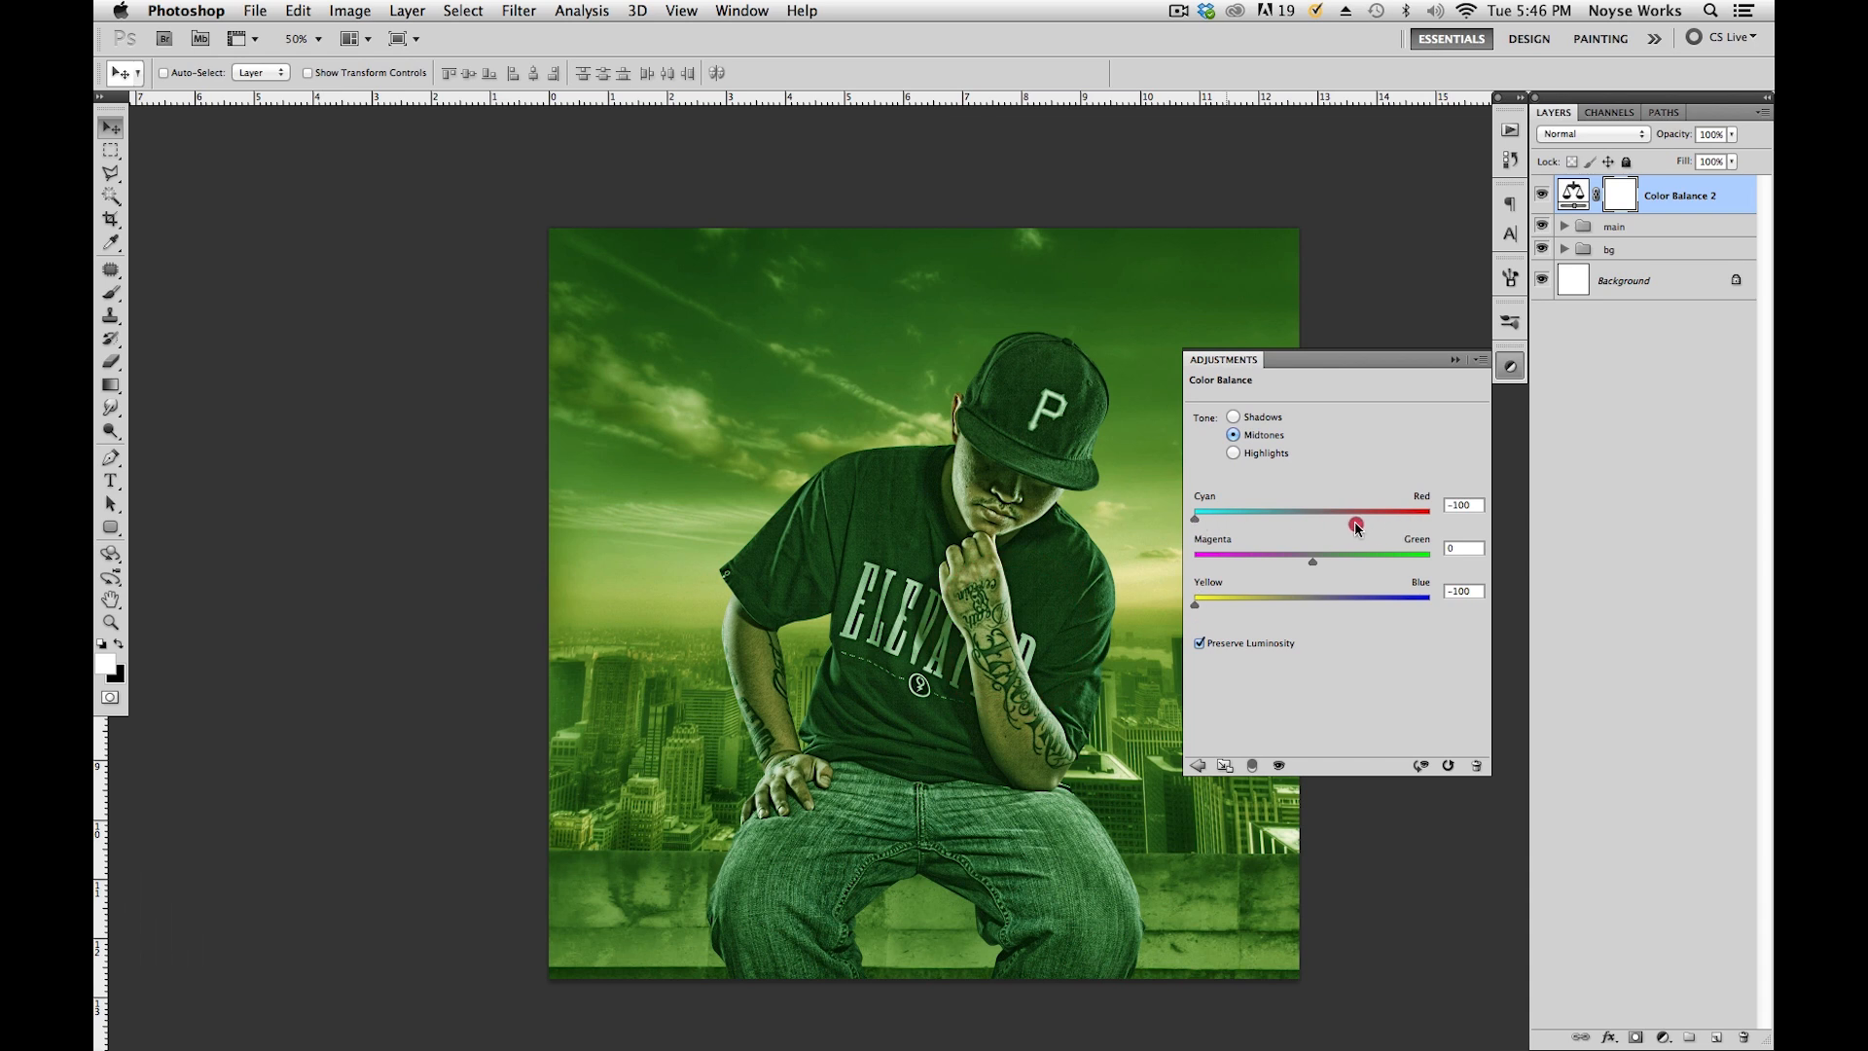
{"action": "left_click_drag", "start_coordinate": [1195, 602], "coordinate": [1228, 603]}
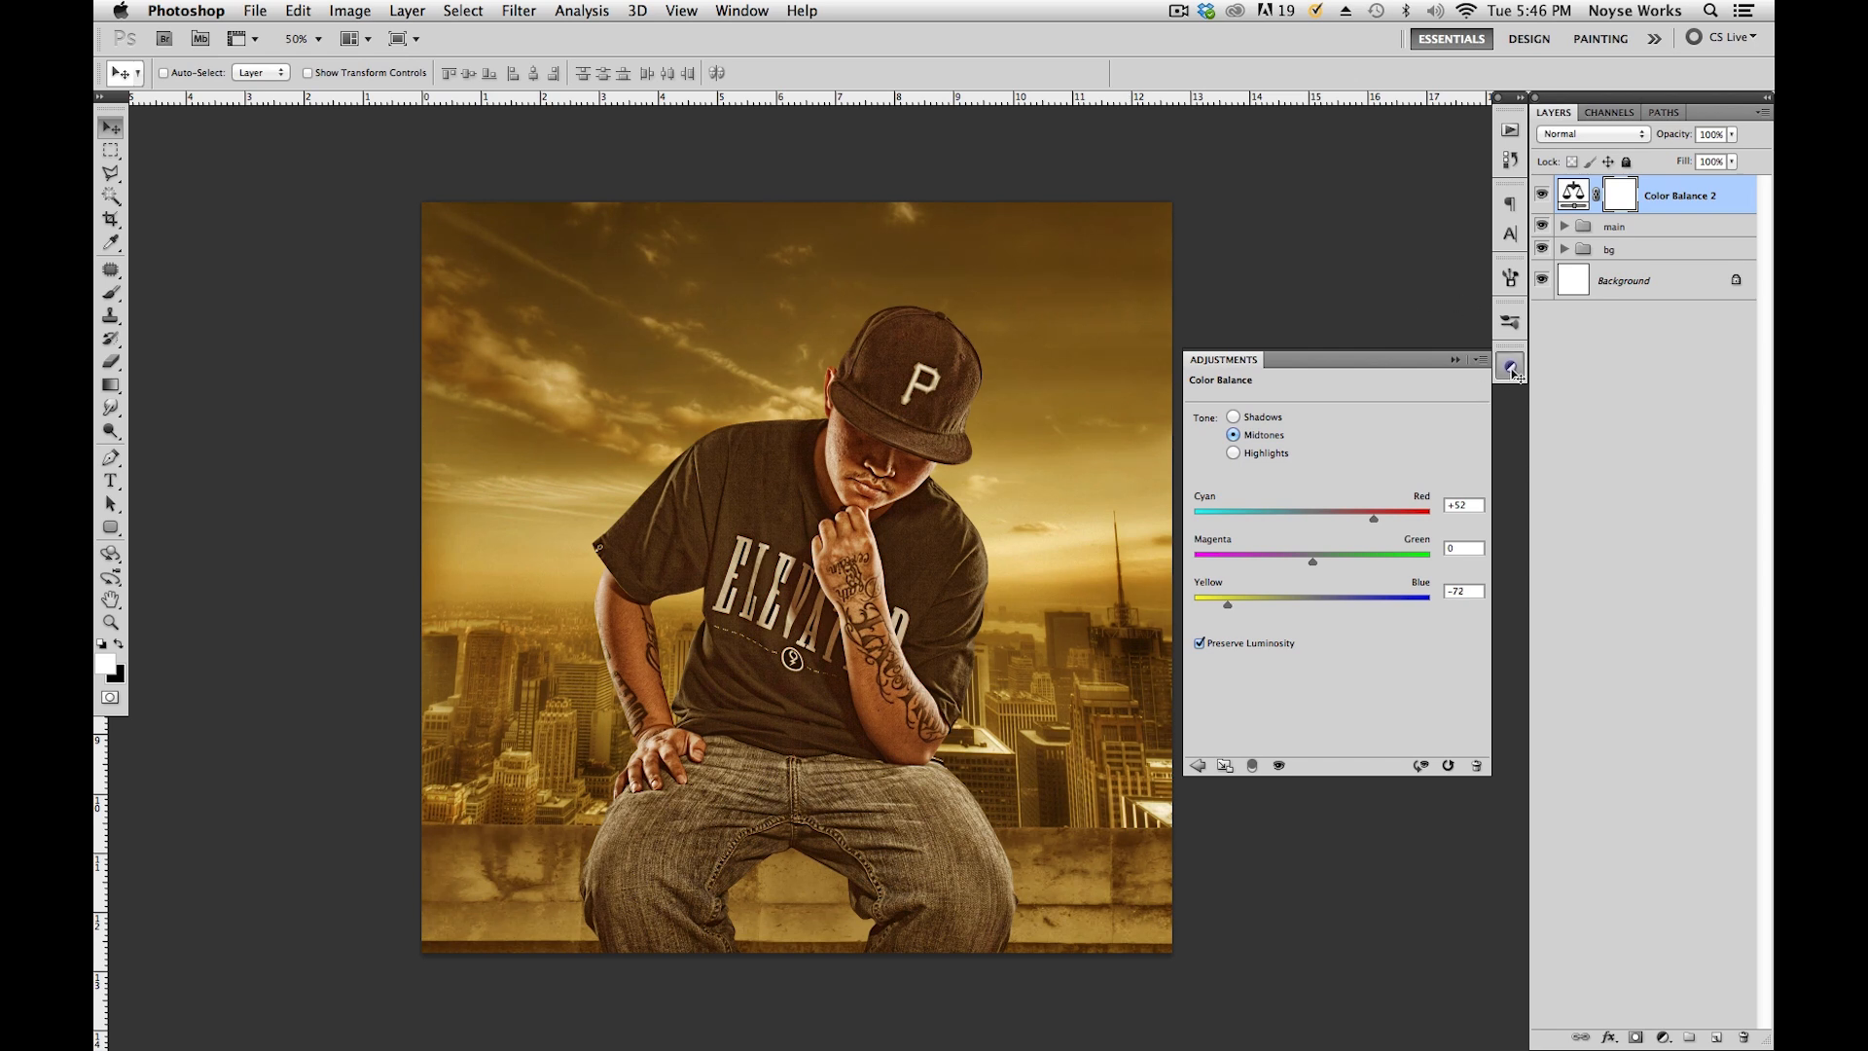
{"action": "left_click", "coordinate": [1510, 366]}
Toggle the Color Balance 2 layer's visibility to compare the toning, and save the document.
{"action": "left_click", "coordinate": [1542, 195]}
{"action": "left_click", "coordinate": [1542, 195]}
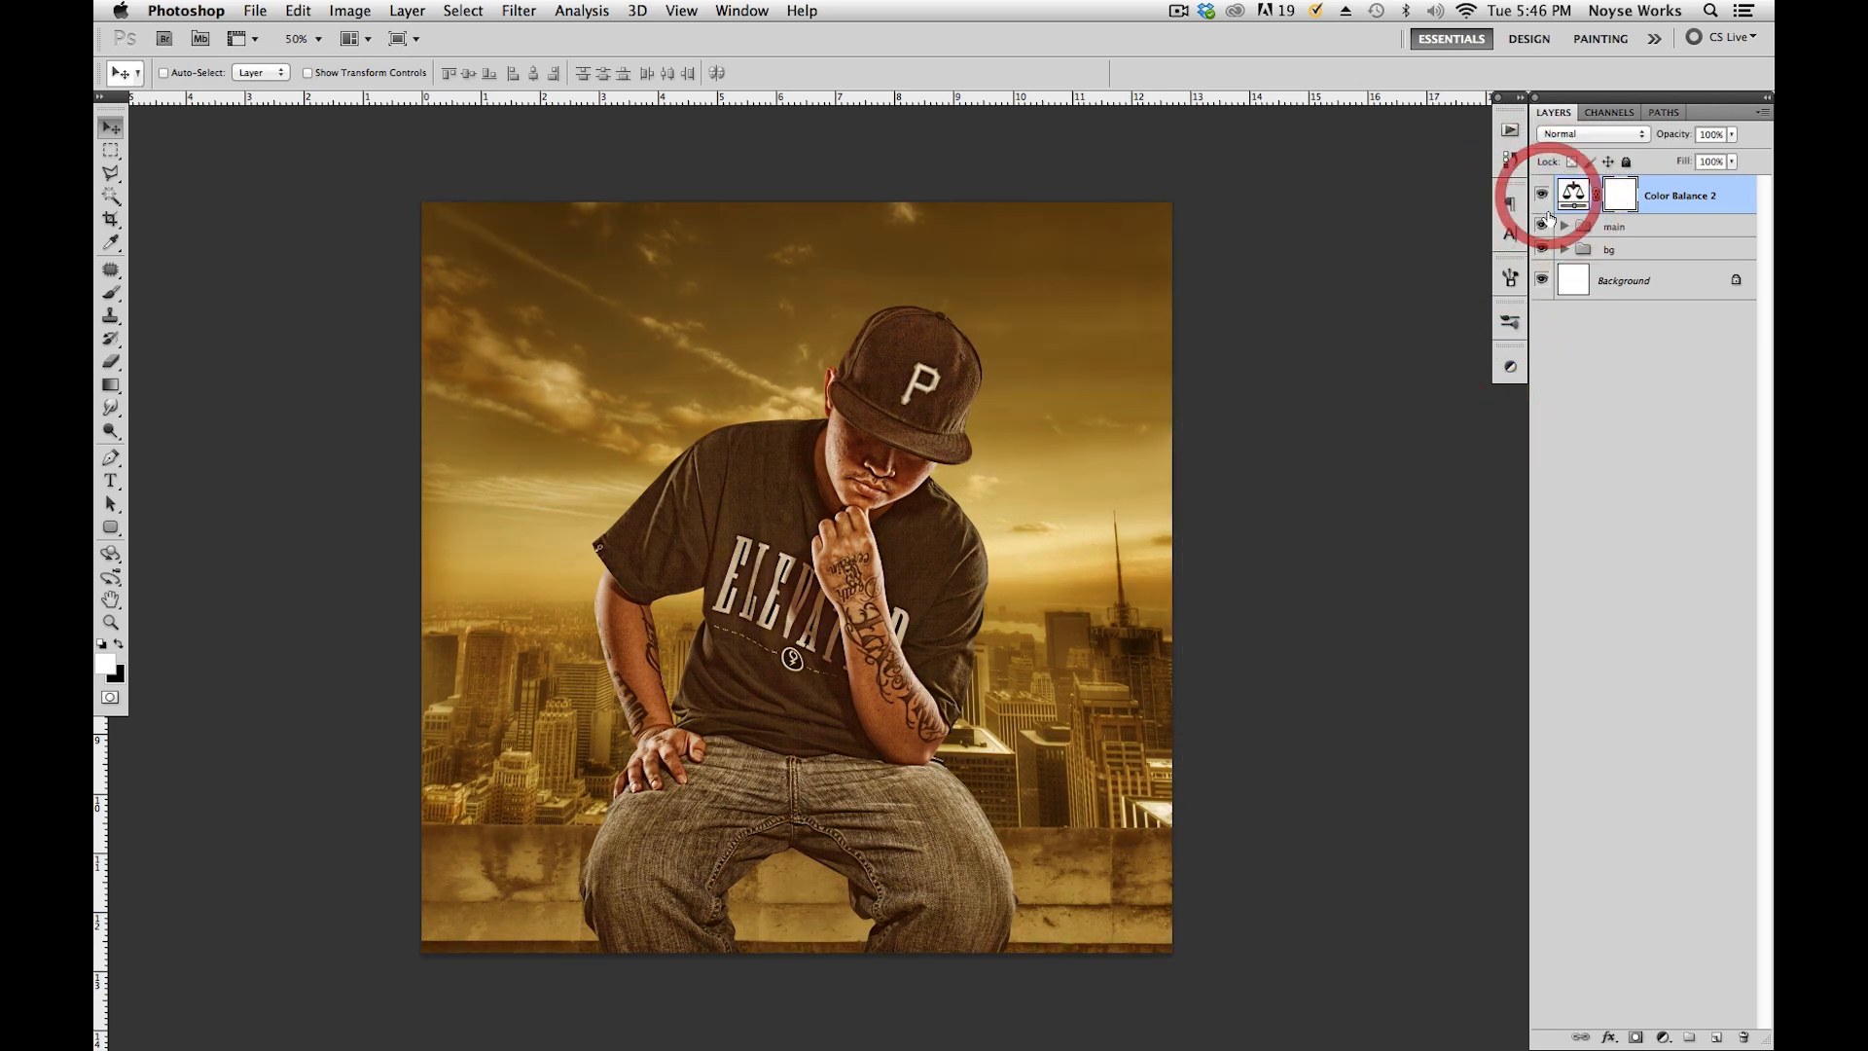
{"action": "key", "text": "super+s"}
{"action": "key", "text": "super+space"}
{"action": "left_click_drag", "start_coordinate": [1048, 662], "coordinate": [1111, 652]}
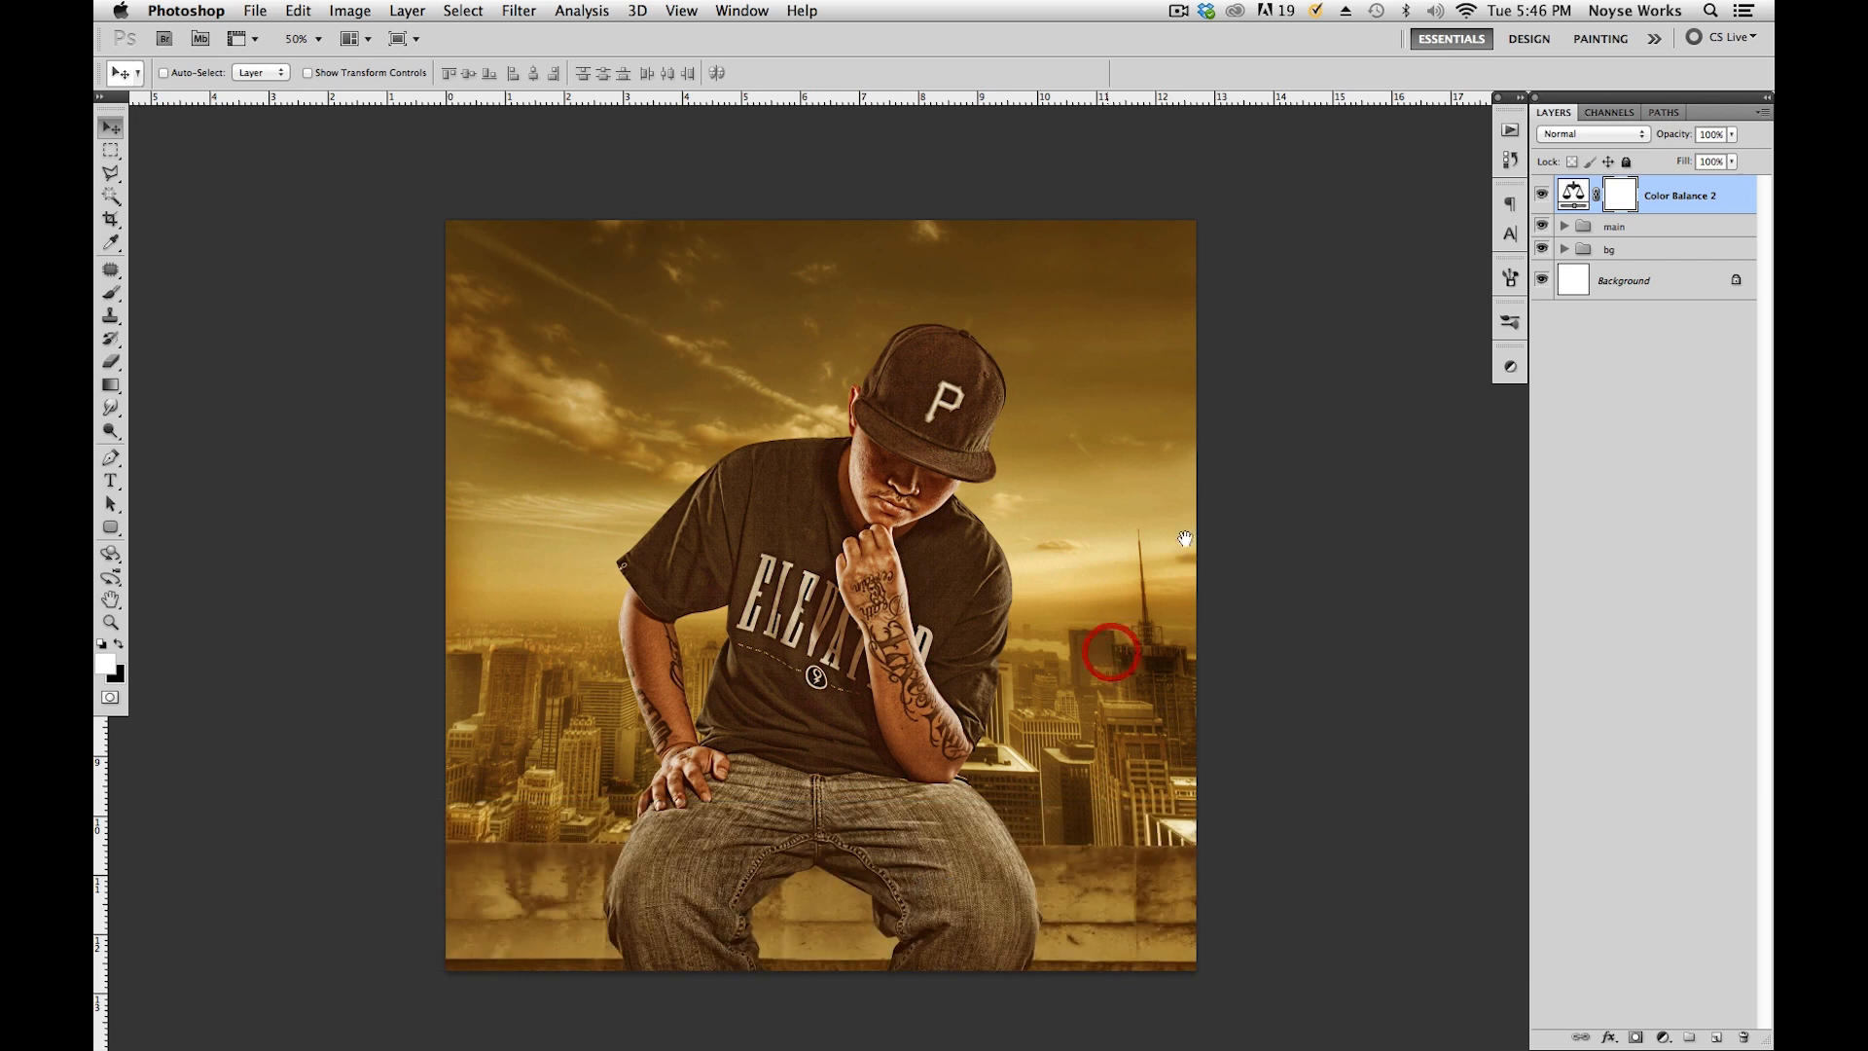
Open the Background copy skyline layer from the bg group in Topaz Adjust 5 and show the effect presets.
{"action": "left_click", "coordinate": [1563, 249]}
{"action": "left_click", "coordinate": [1693, 321]}
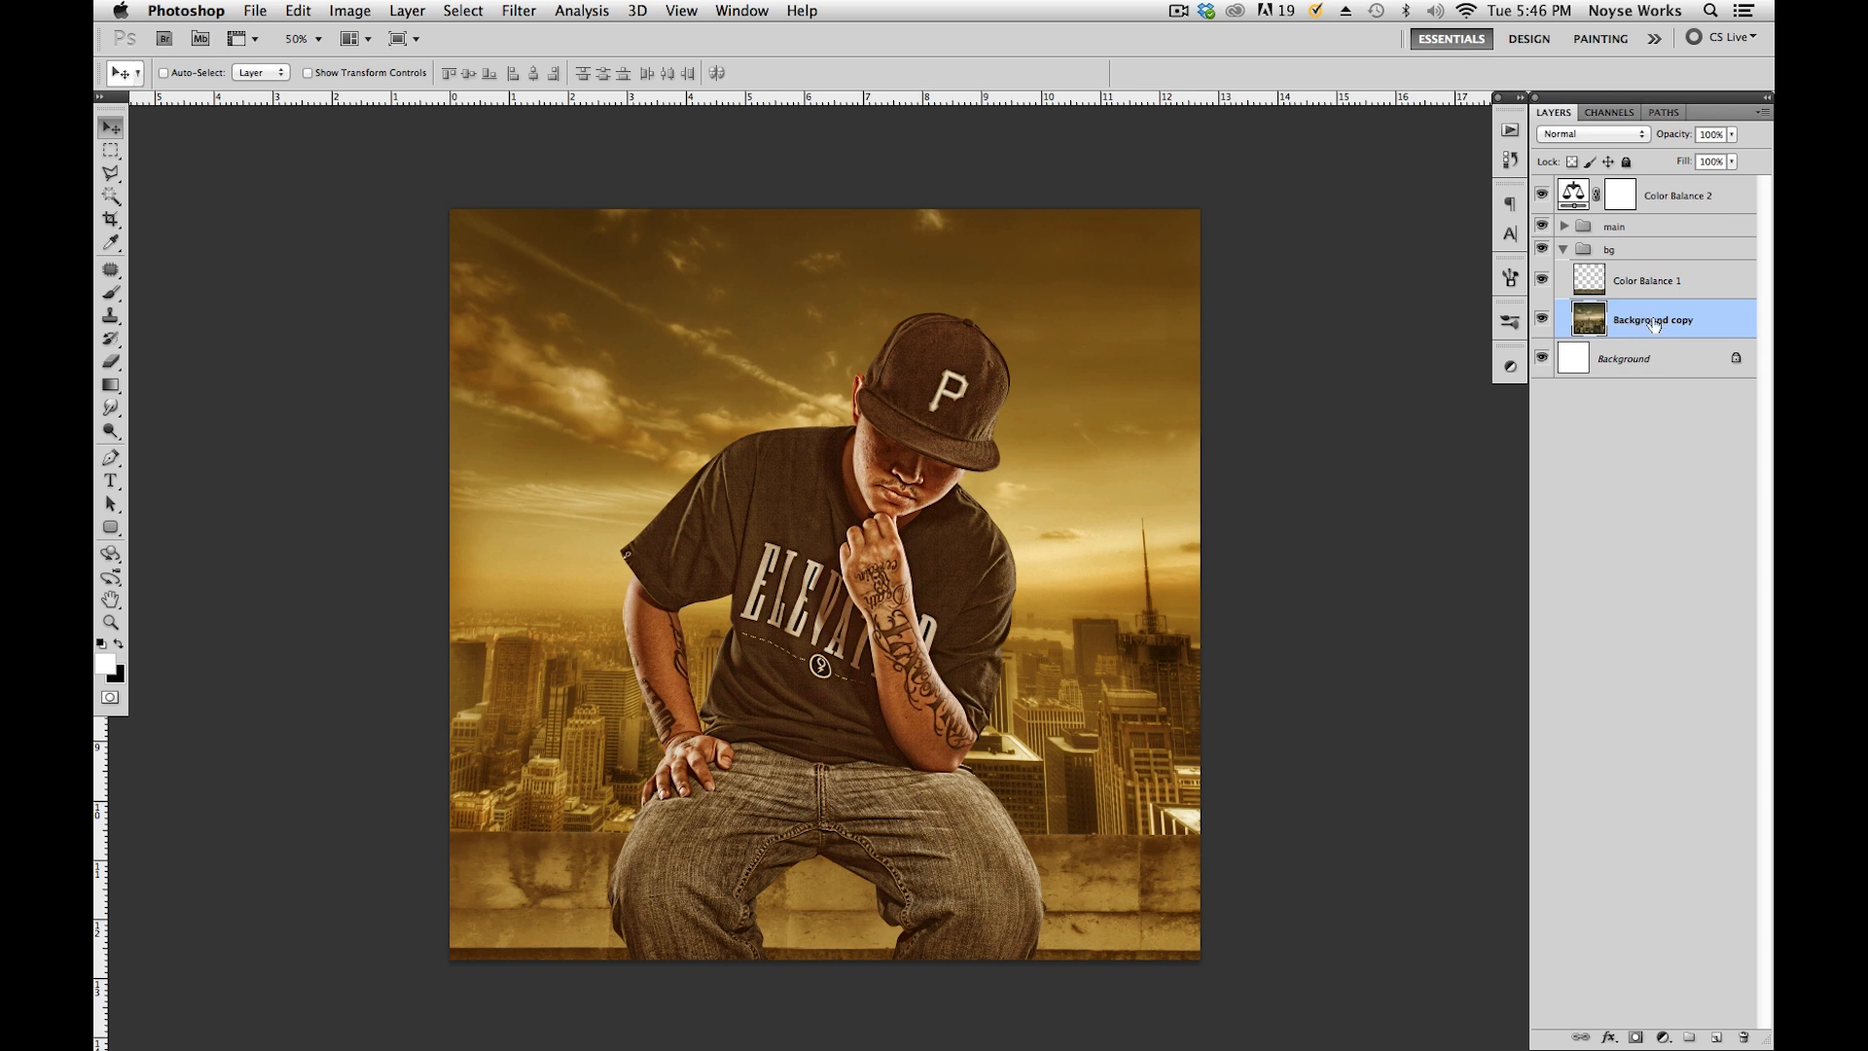
{"action": "left_click", "coordinate": [514, 13]}
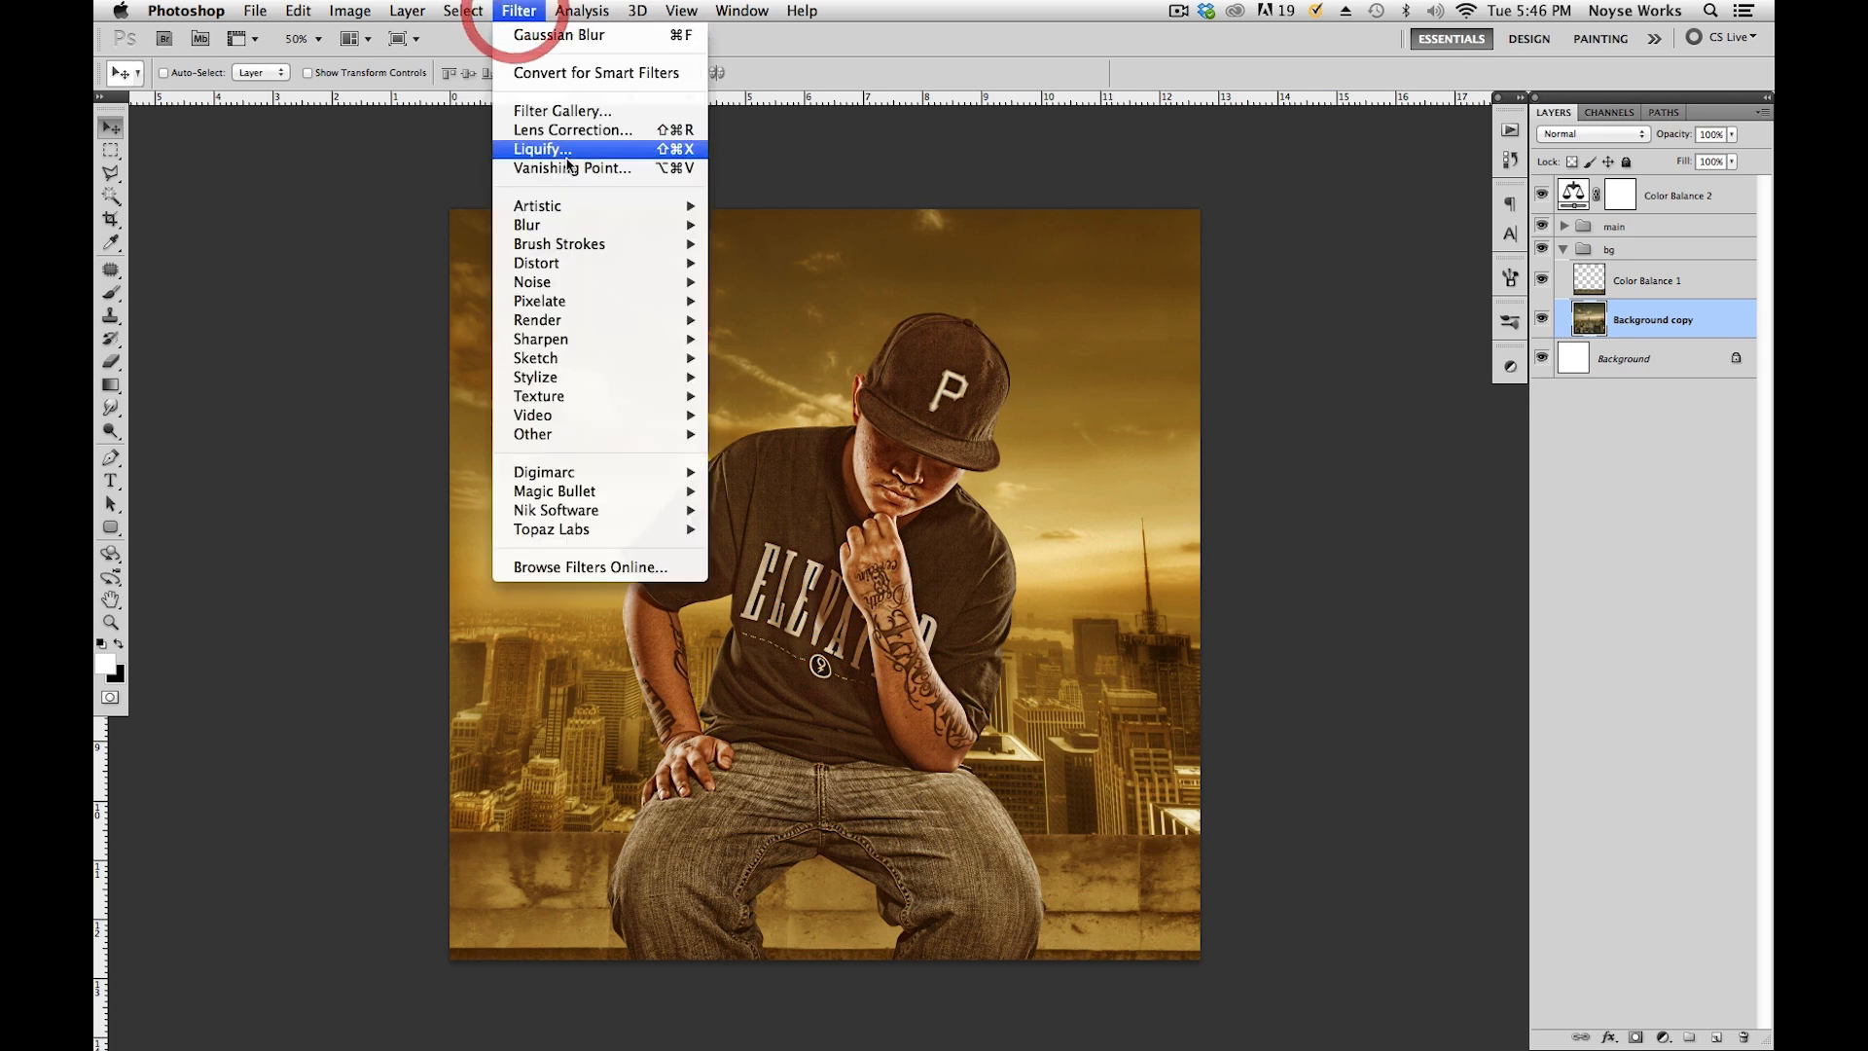
{"action": "mouse_move", "coordinate": [613, 533]}
{"action": "left_click", "coordinate": [846, 550]}
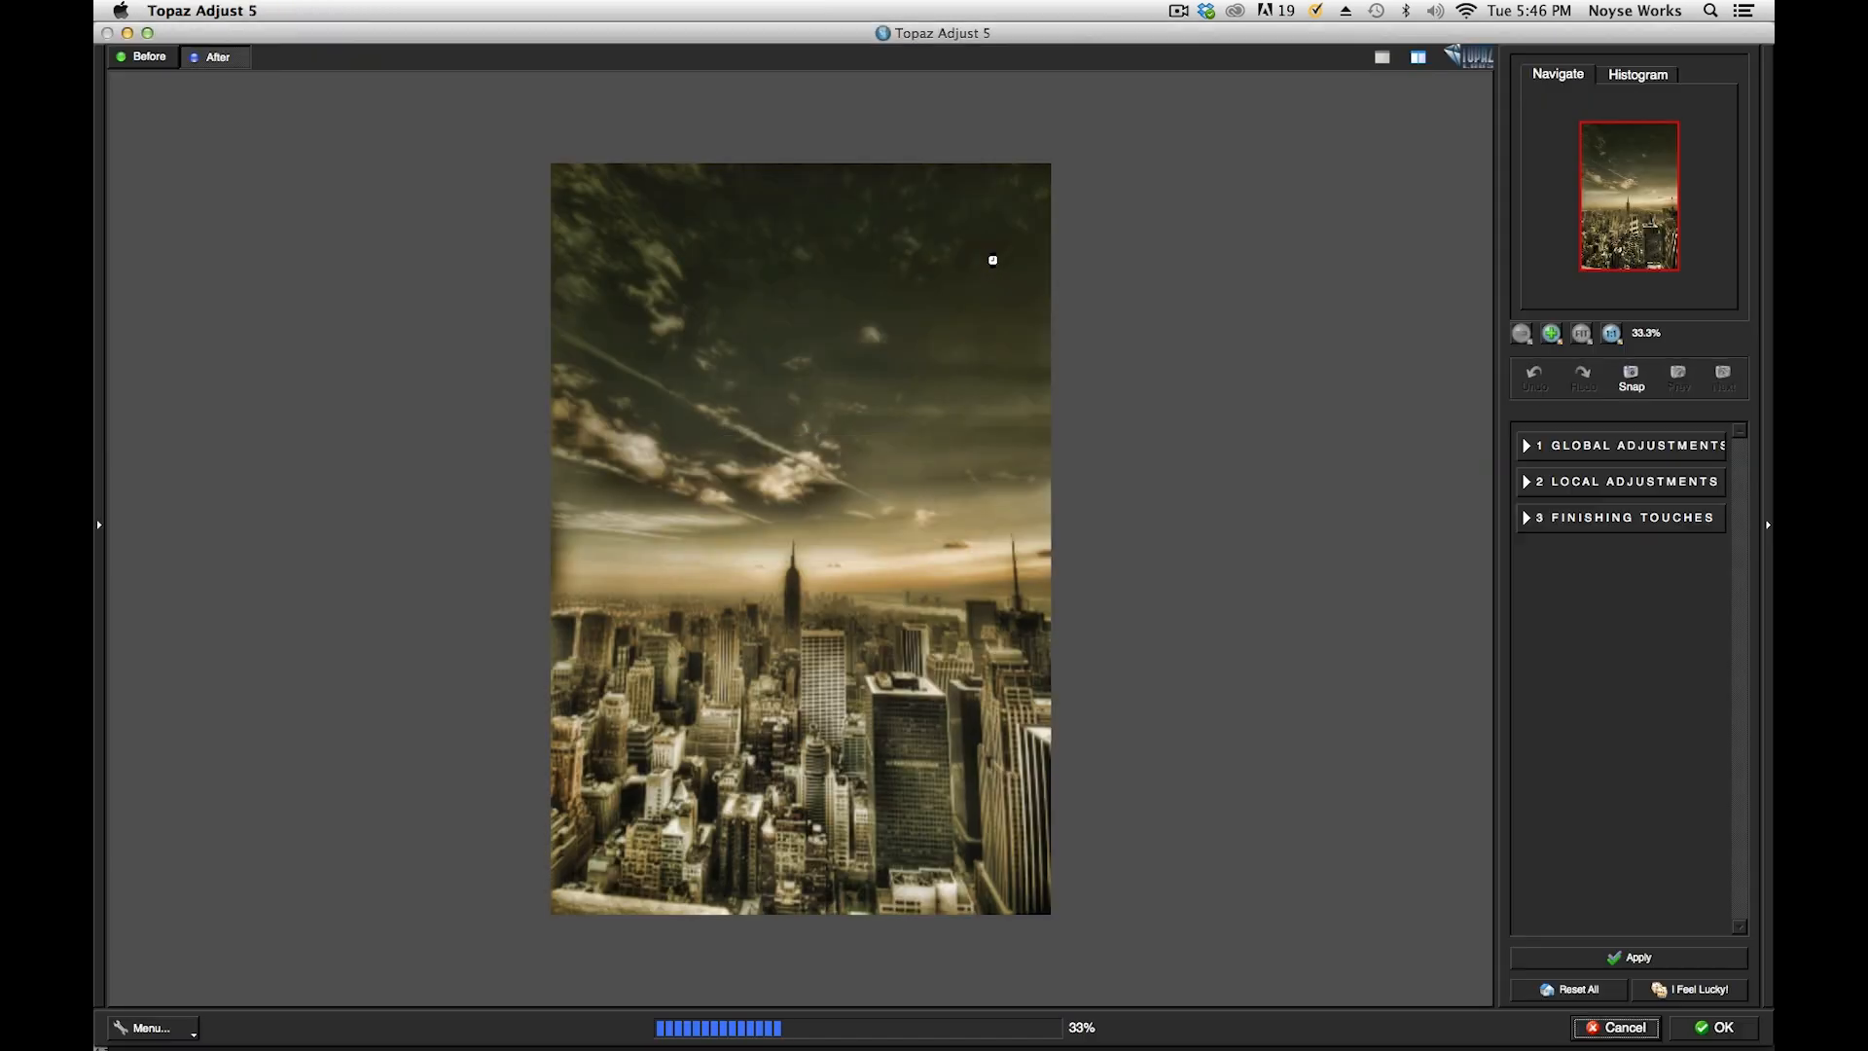
{"action": "left_click", "coordinate": [100, 526]}
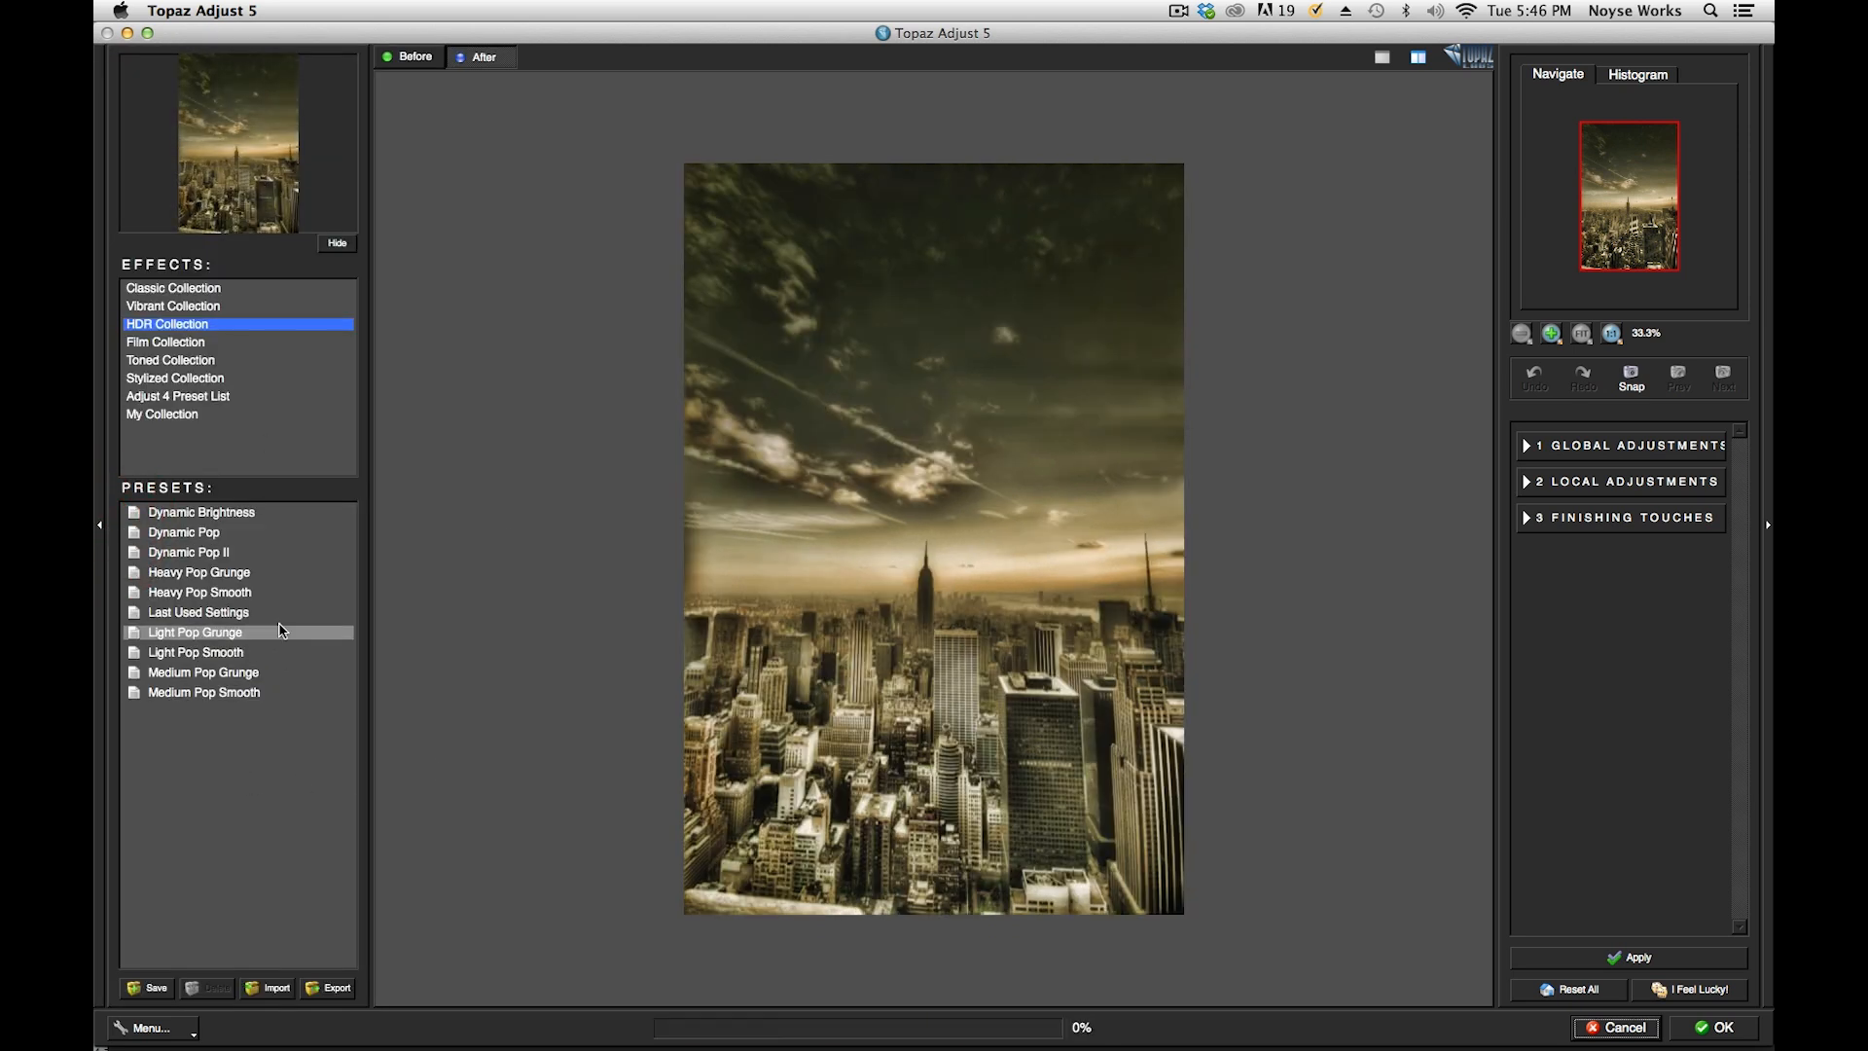
Compare the Dynamic Pop and Dynamic Pop II presets, apply Dynamic Pop II to the skyline, and save the document.
{"action": "left_click", "coordinate": [260, 554]}
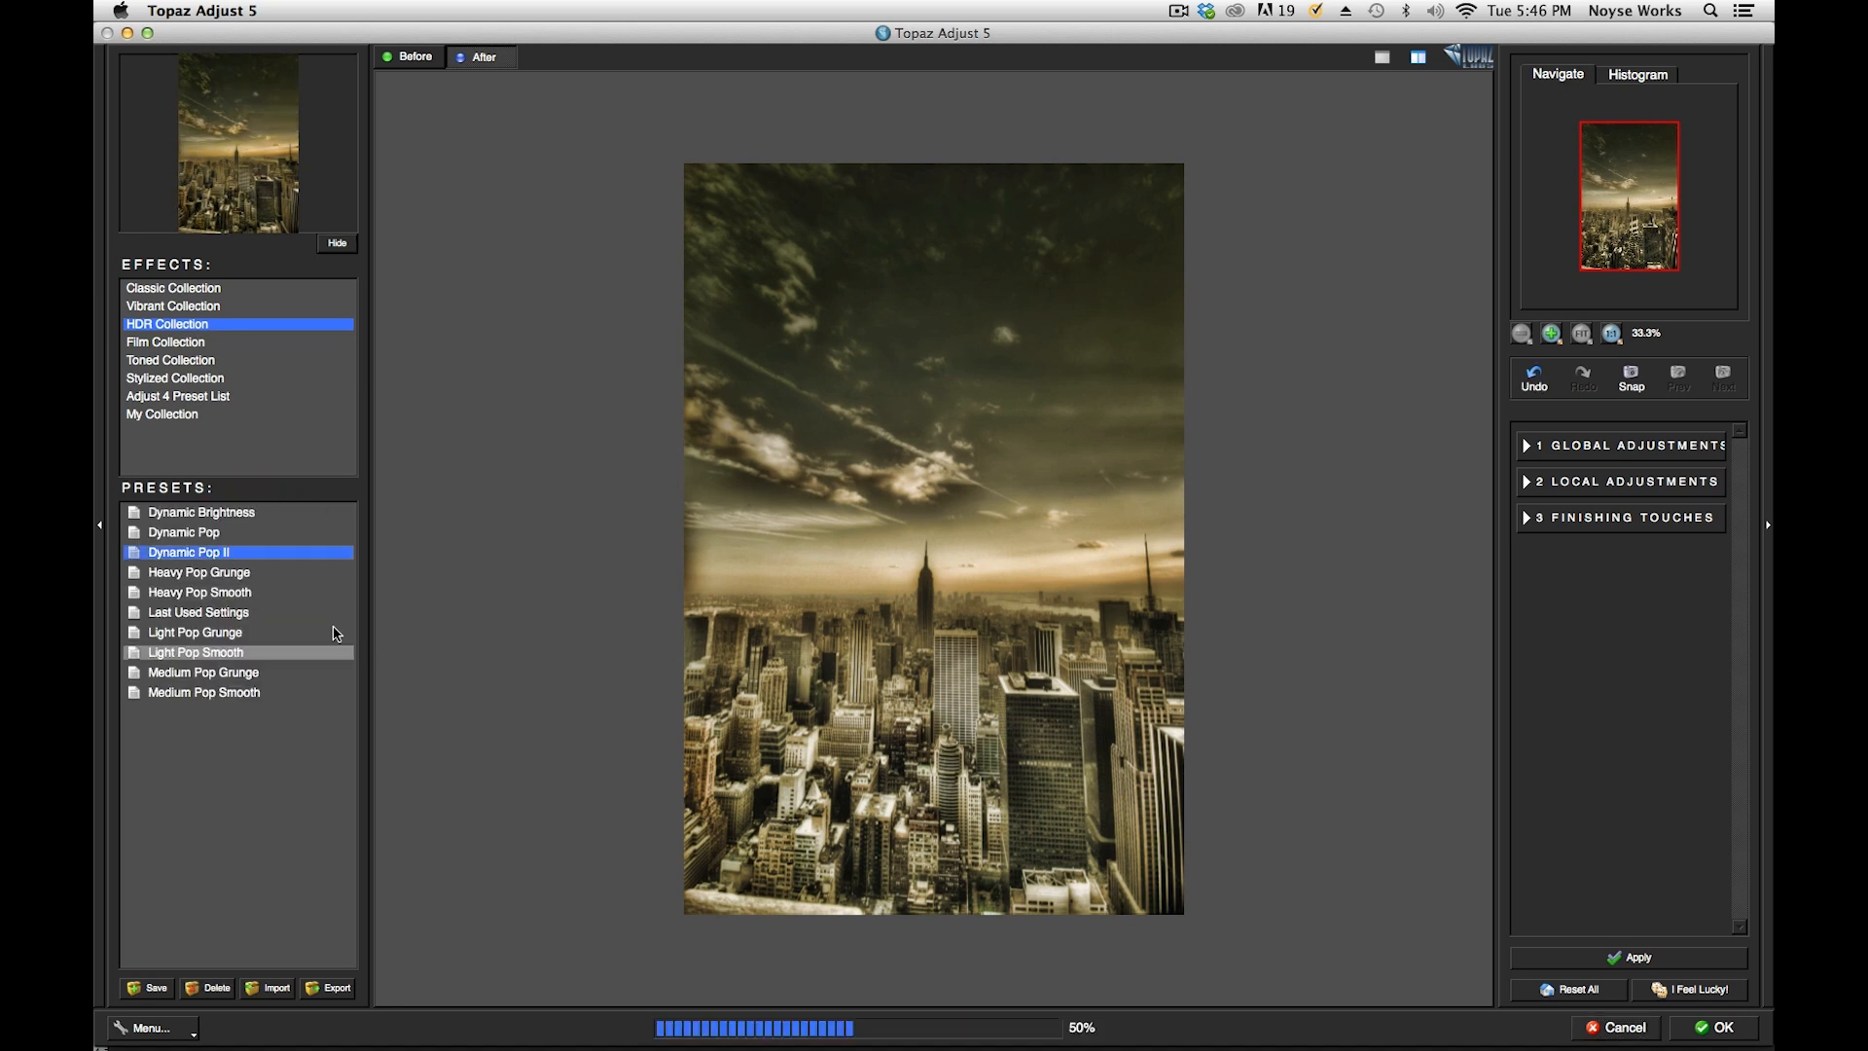
{"action": "left_click", "coordinate": [266, 533]}
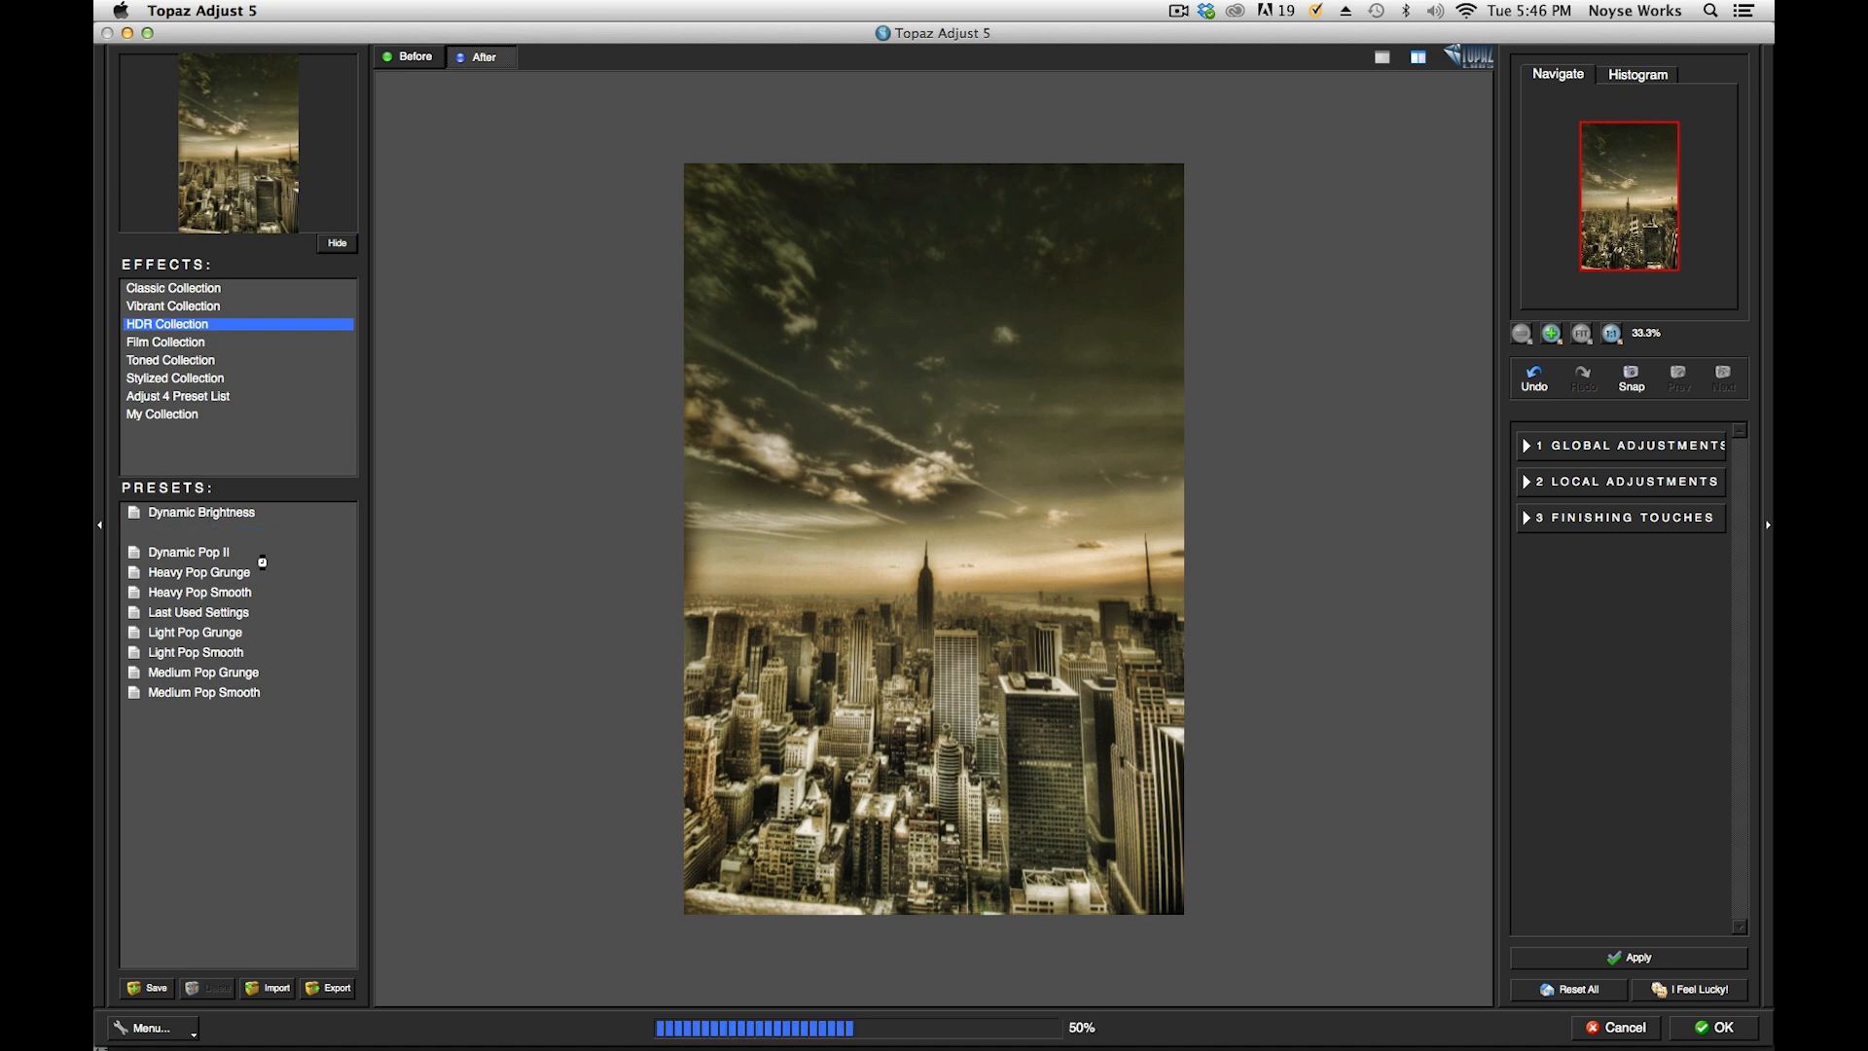
{"action": "left_click", "coordinate": [260, 551]}
{"action": "left_click", "coordinate": [261, 535]}
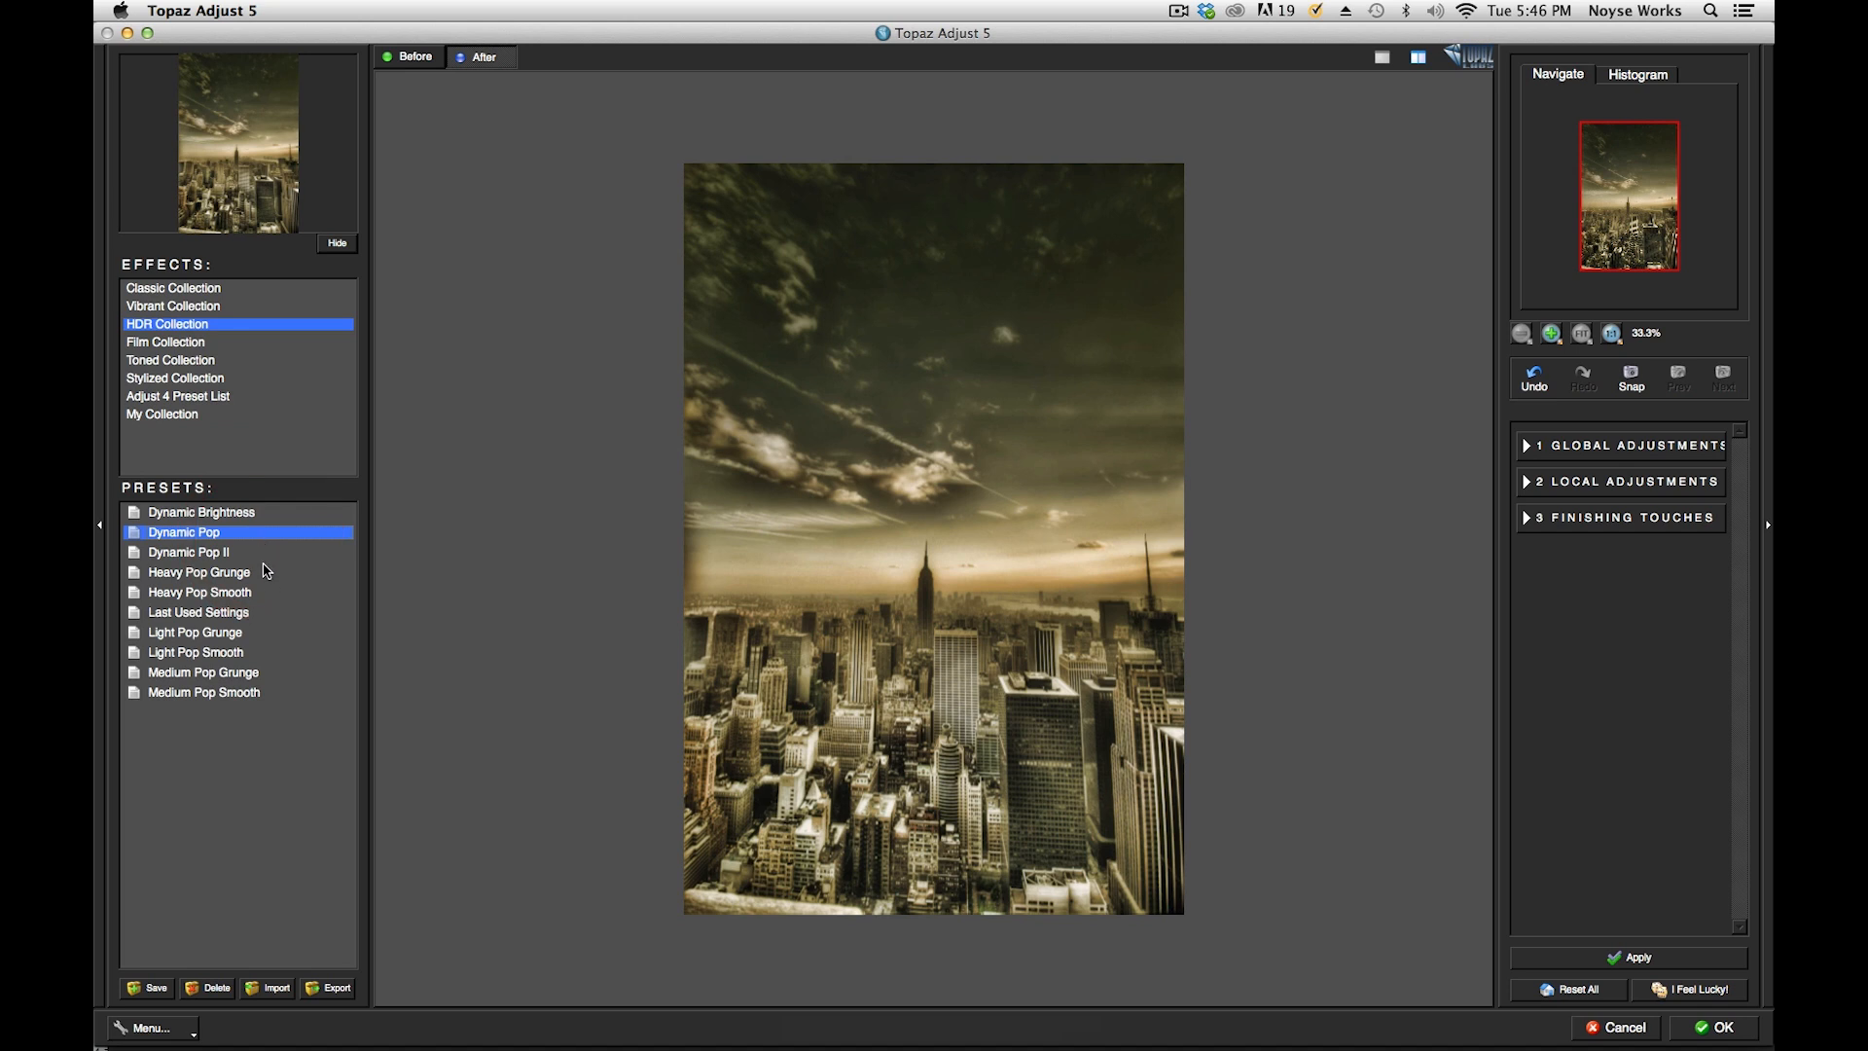
{"action": "left_click", "coordinate": [255, 554]}
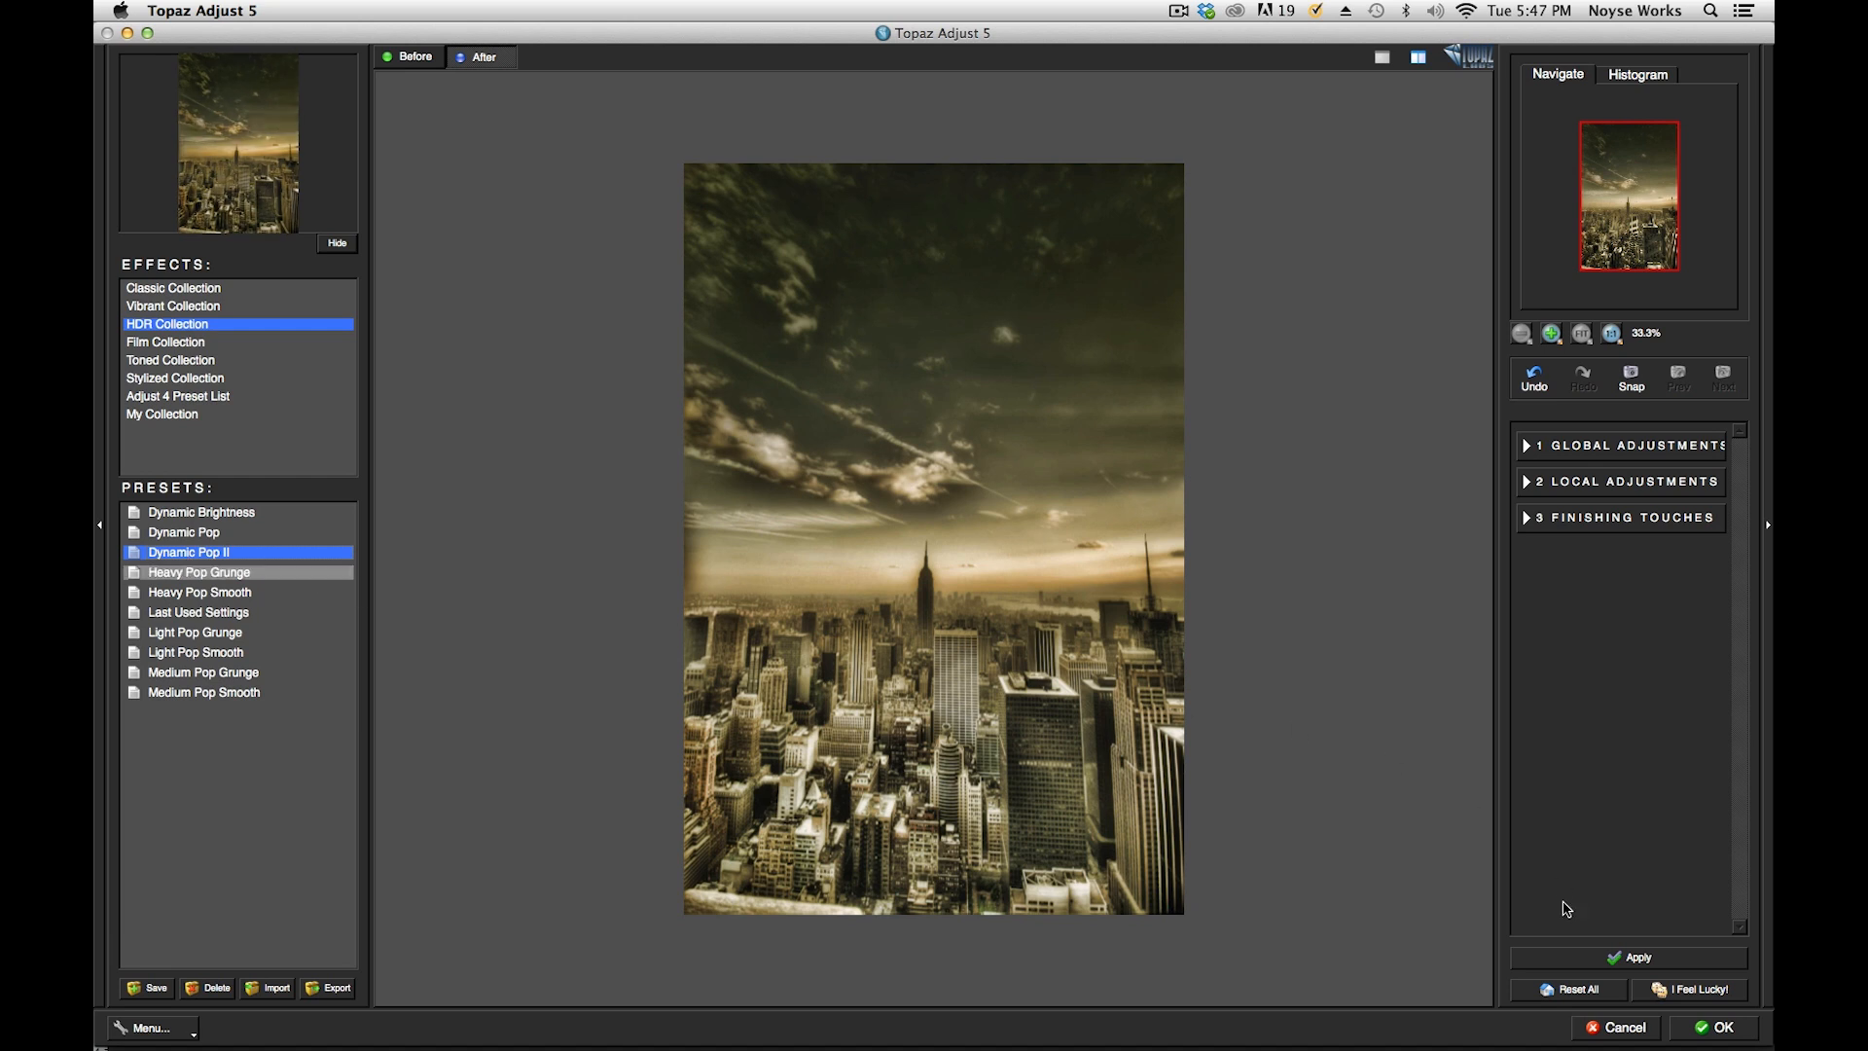
{"action": "left_click", "coordinate": [1717, 1028]}
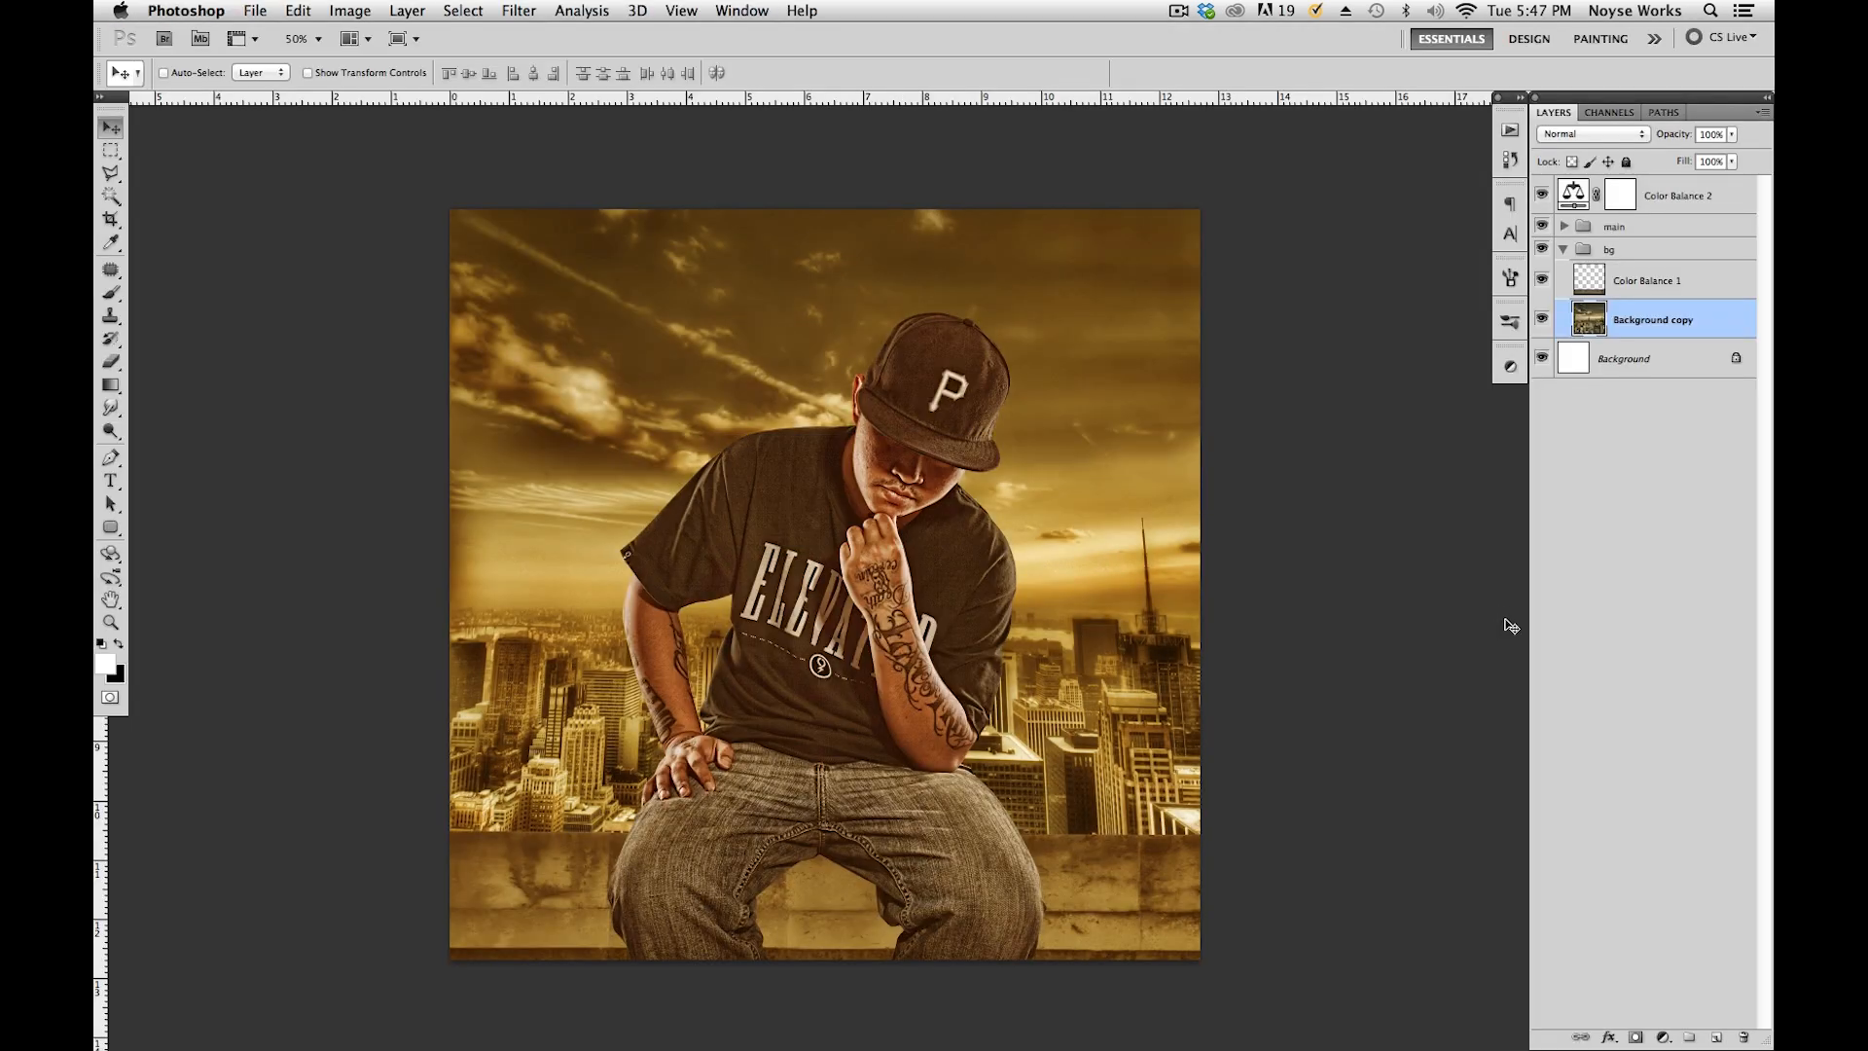
{"action": "key", "text": "super+s"}
Place the Color Balance 2 layer in a new group named adj and save the document.
{"action": "left_click", "coordinate": [1564, 250]}
{"action": "key", "text": "alt+bracketright"}
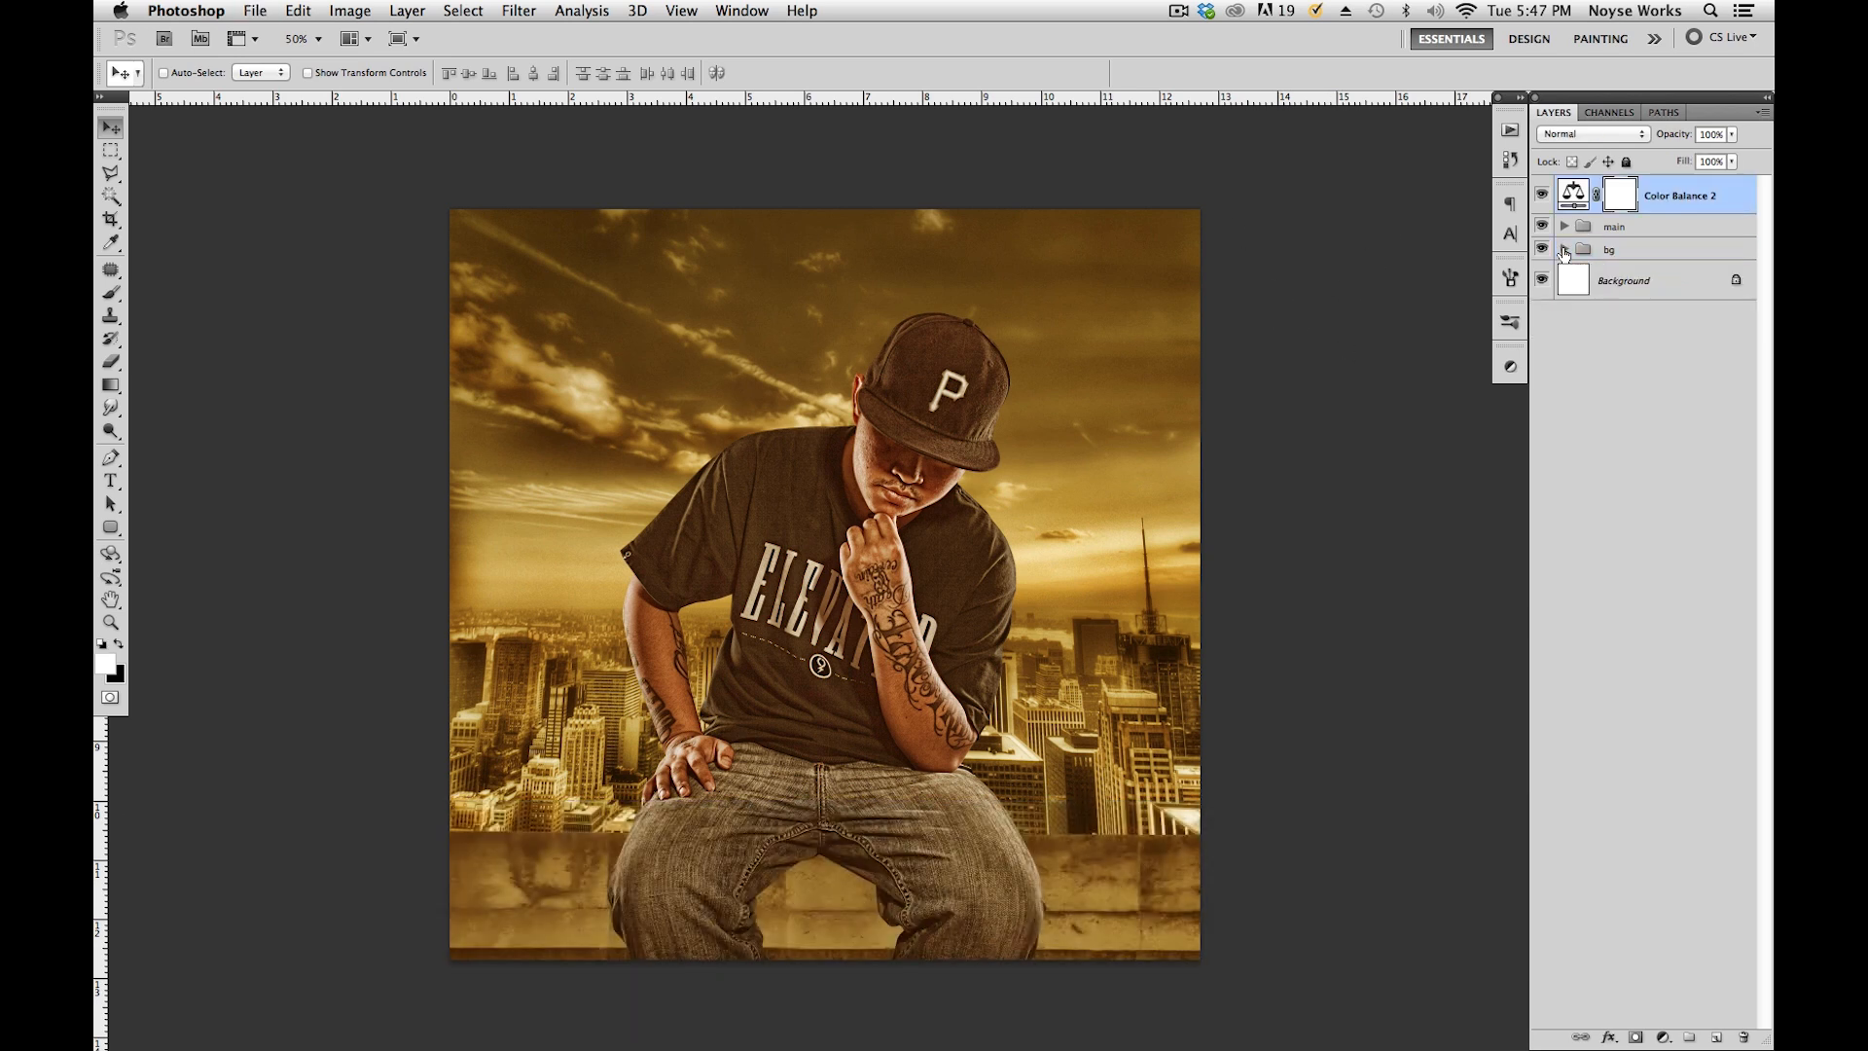
{"action": "key", "text": "super+g"}
{"action": "type", "text": "adj"}
{"action": "key", "text": "Return"}
{"action": "key", "text": "super+s"}
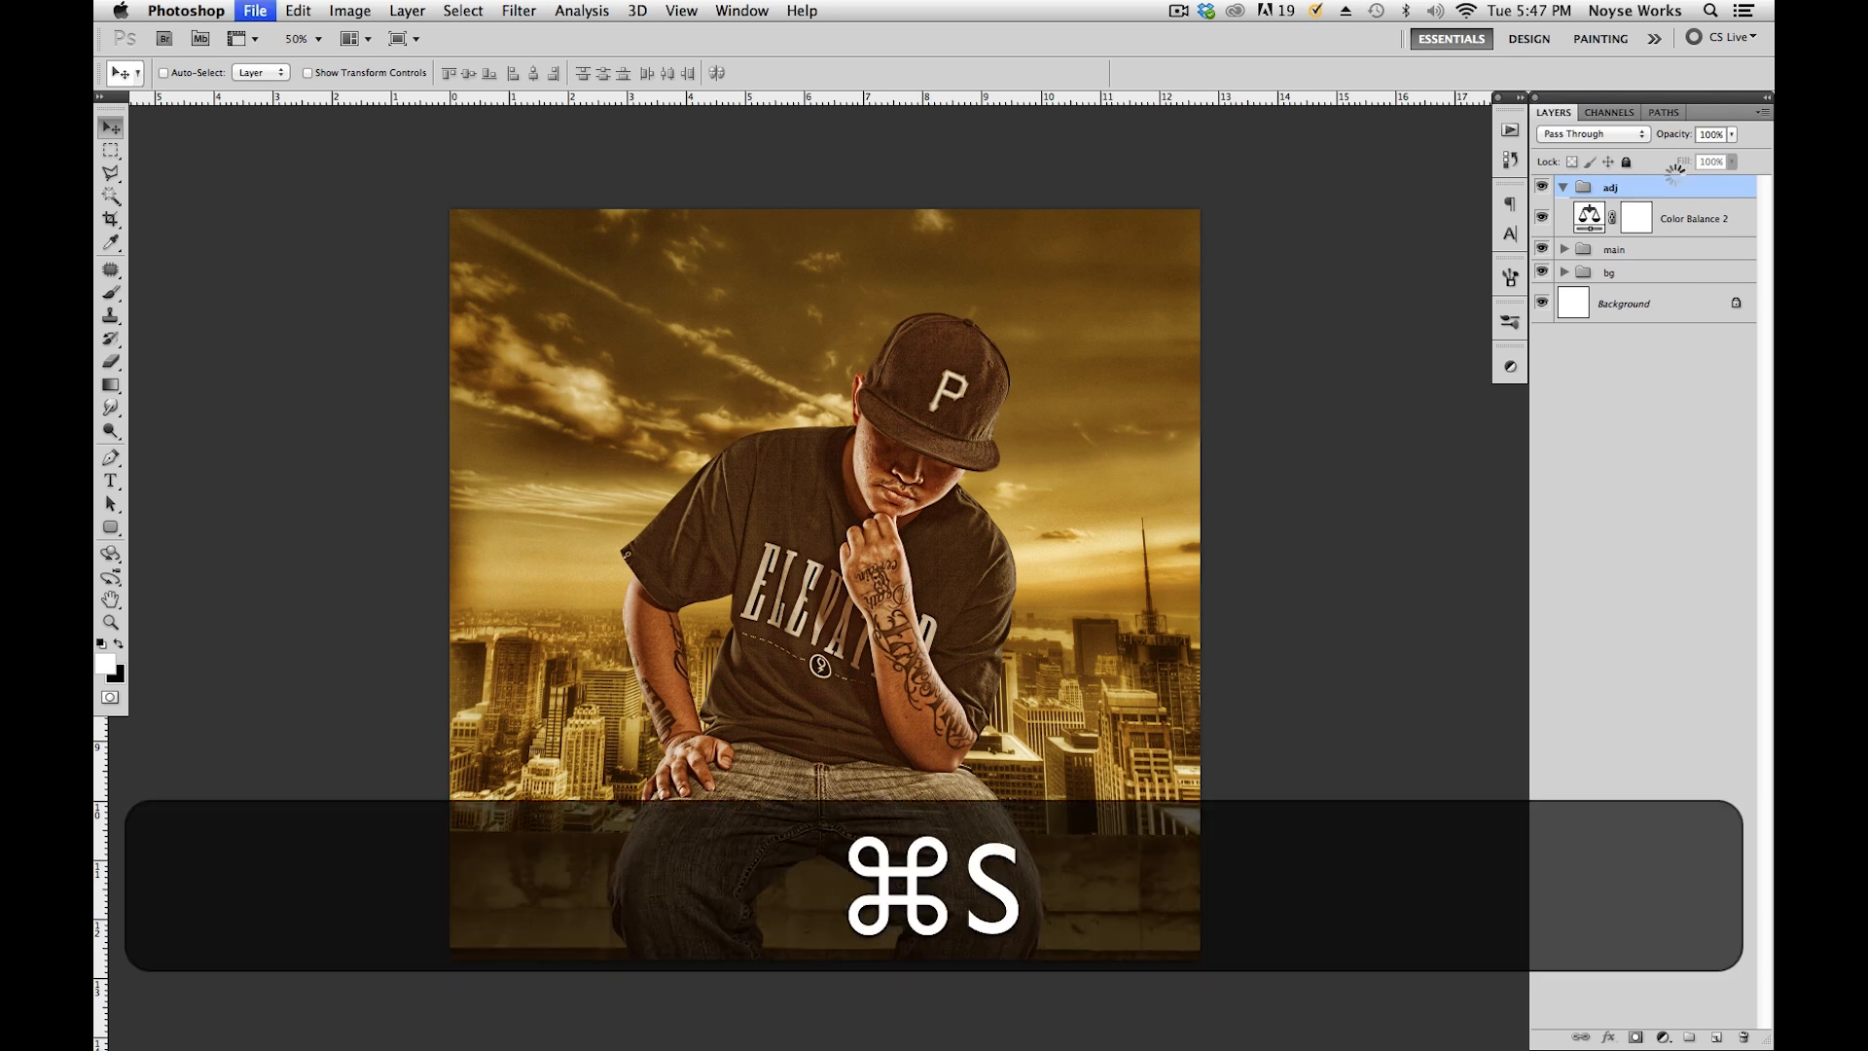
{"action": "left_click", "coordinate": [1644, 208]}
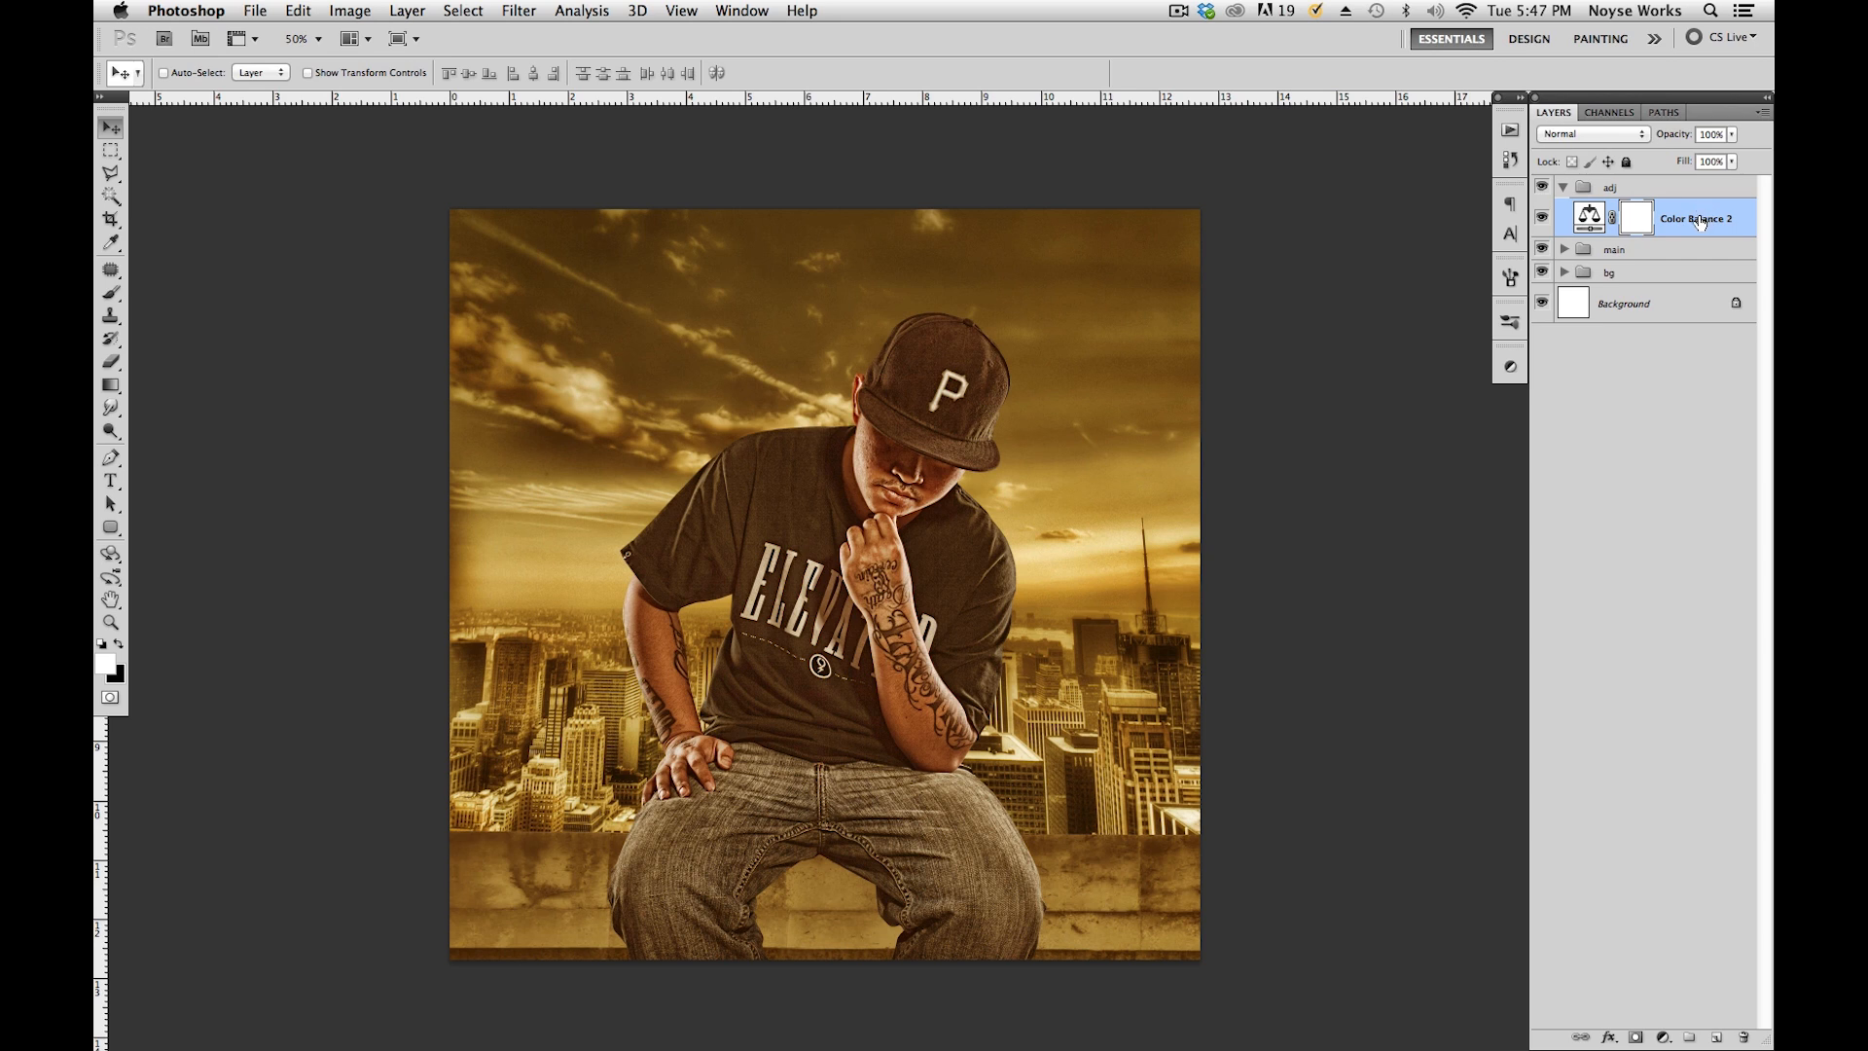
Try the Soft Light blend mode on the Color Balance 2 layer, and undo the change.
{"action": "left_click", "coordinate": [1620, 135]}
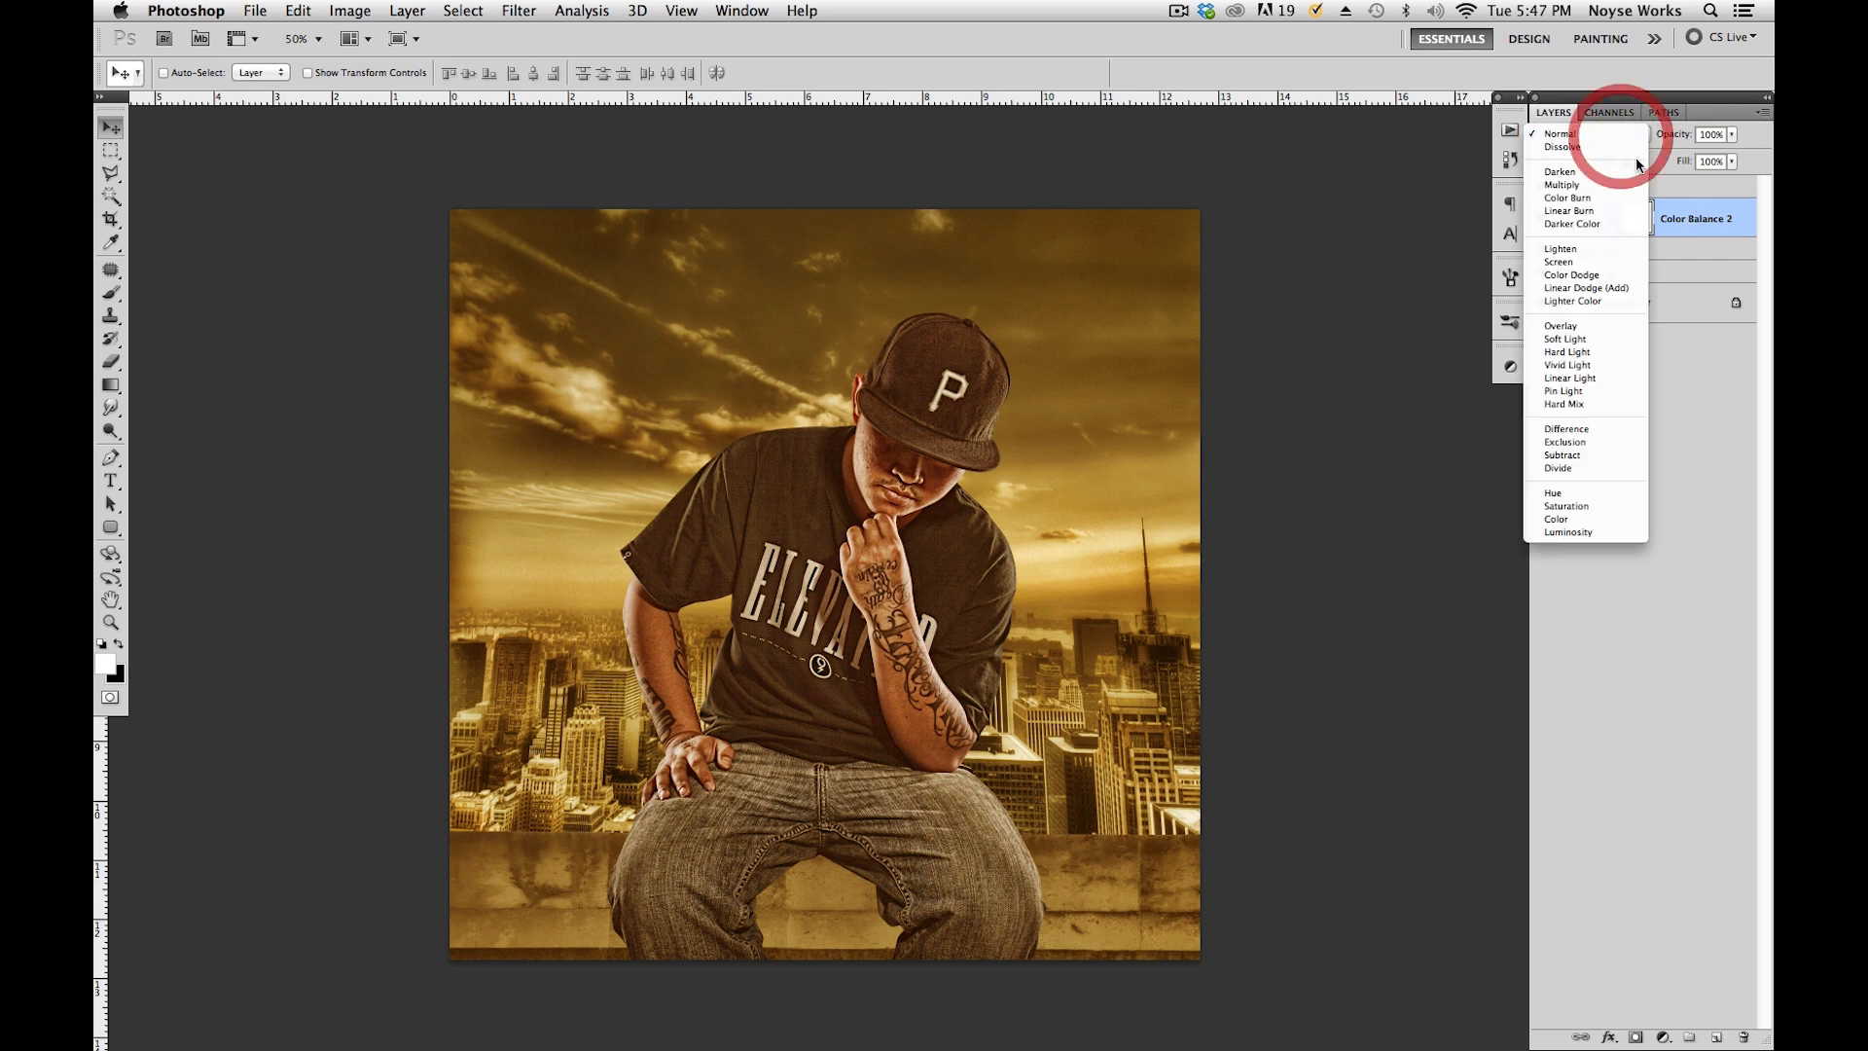
{"action": "left_click", "coordinate": [1586, 339]}
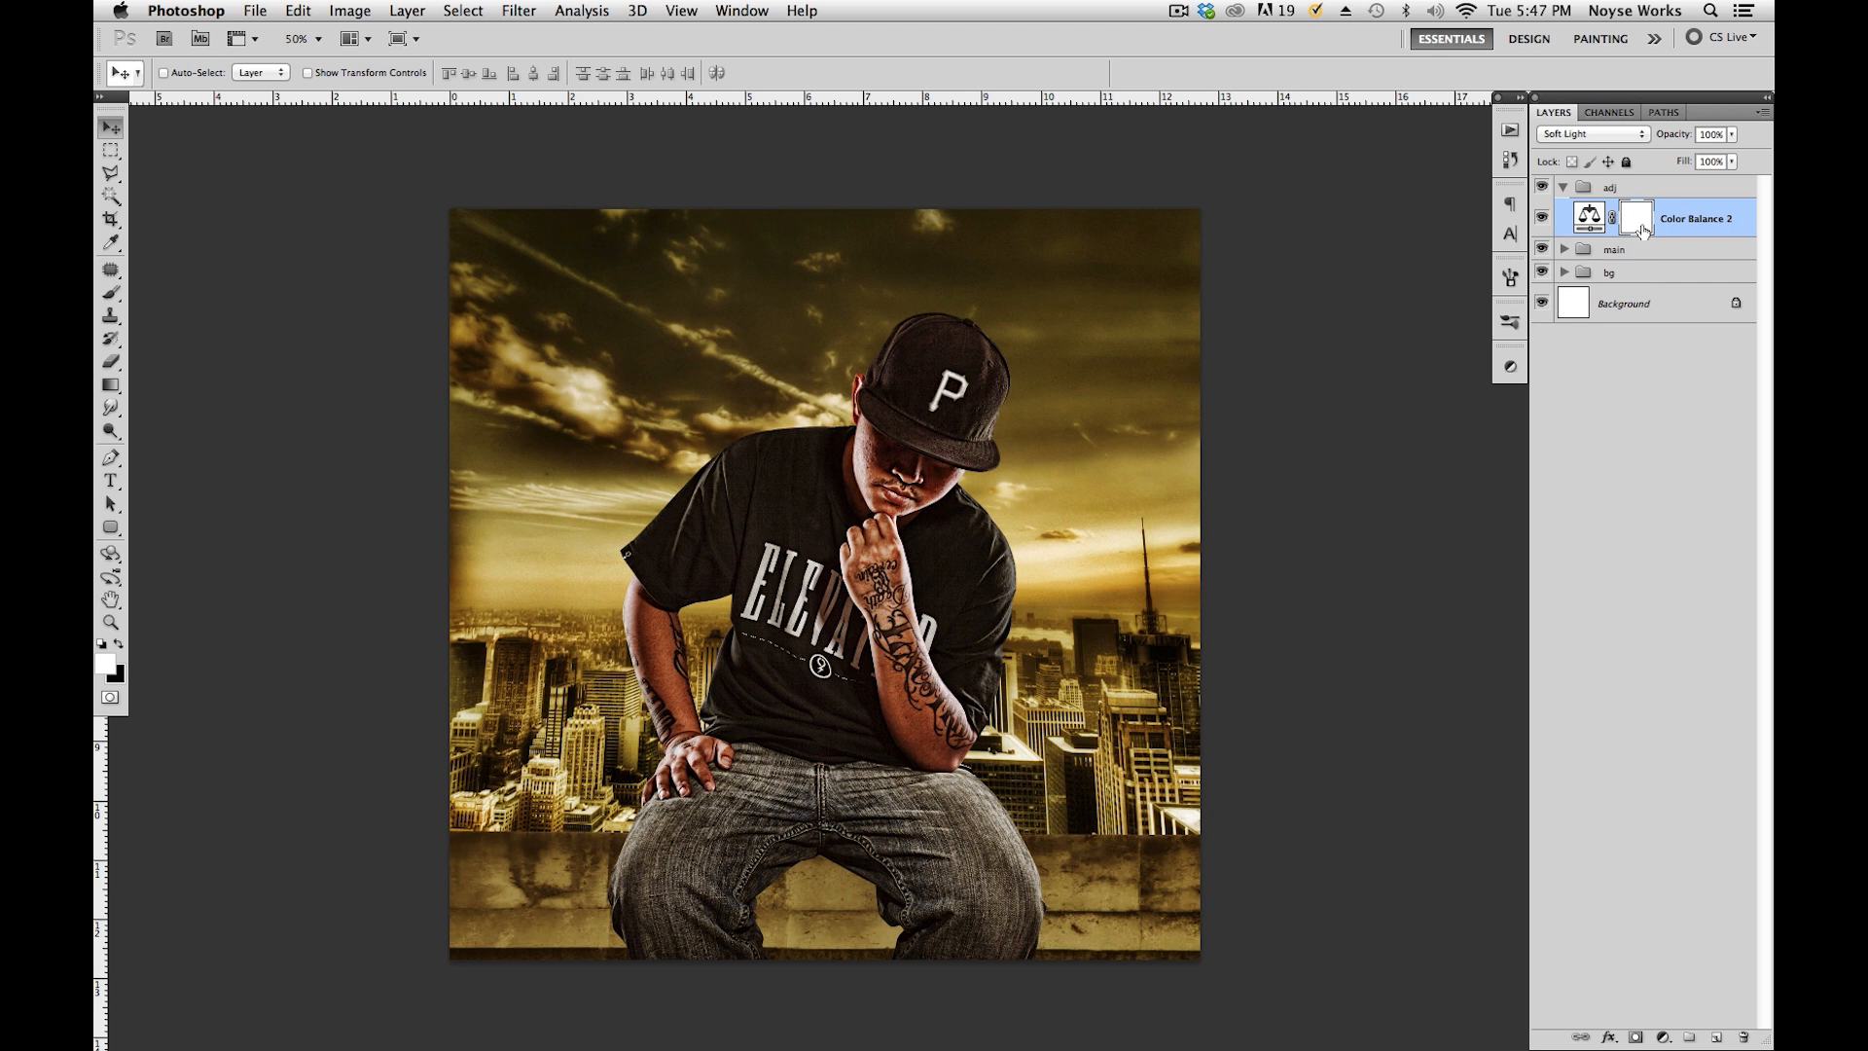
{"action": "key", "text": "alt+super+z"}
{"action": "key", "text": "alt+super+s"}
{"action": "key", "text": "space"}
{"action": "left_click_drag", "start_coordinate": [1153, 590], "coordinate": [1359, 447]}
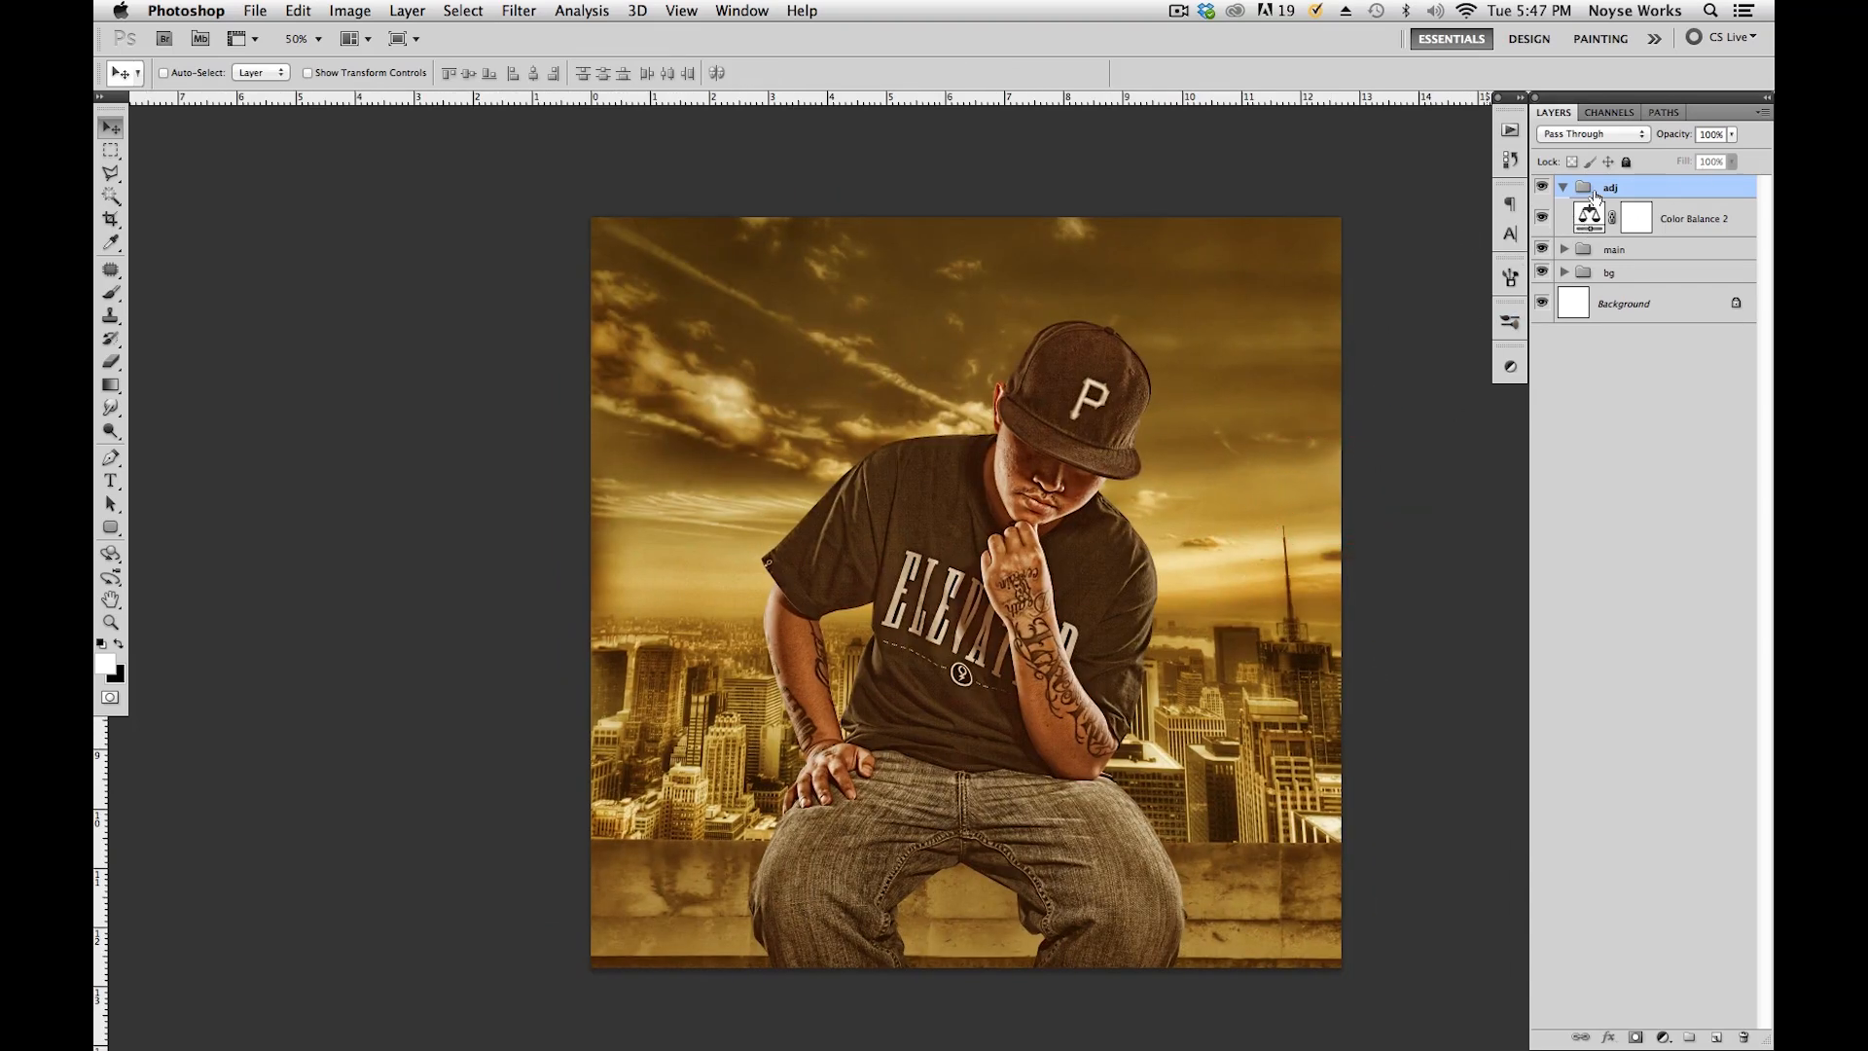
Create a new empty layer directly above the main group, outside the adj group.
{"action": "key", "text": "space"}
{"action": "left_click", "coordinate": [1296, 558]}
{"action": "left_click", "coordinate": [1566, 191]}
{"action": "left_click", "coordinate": [1654, 248]}
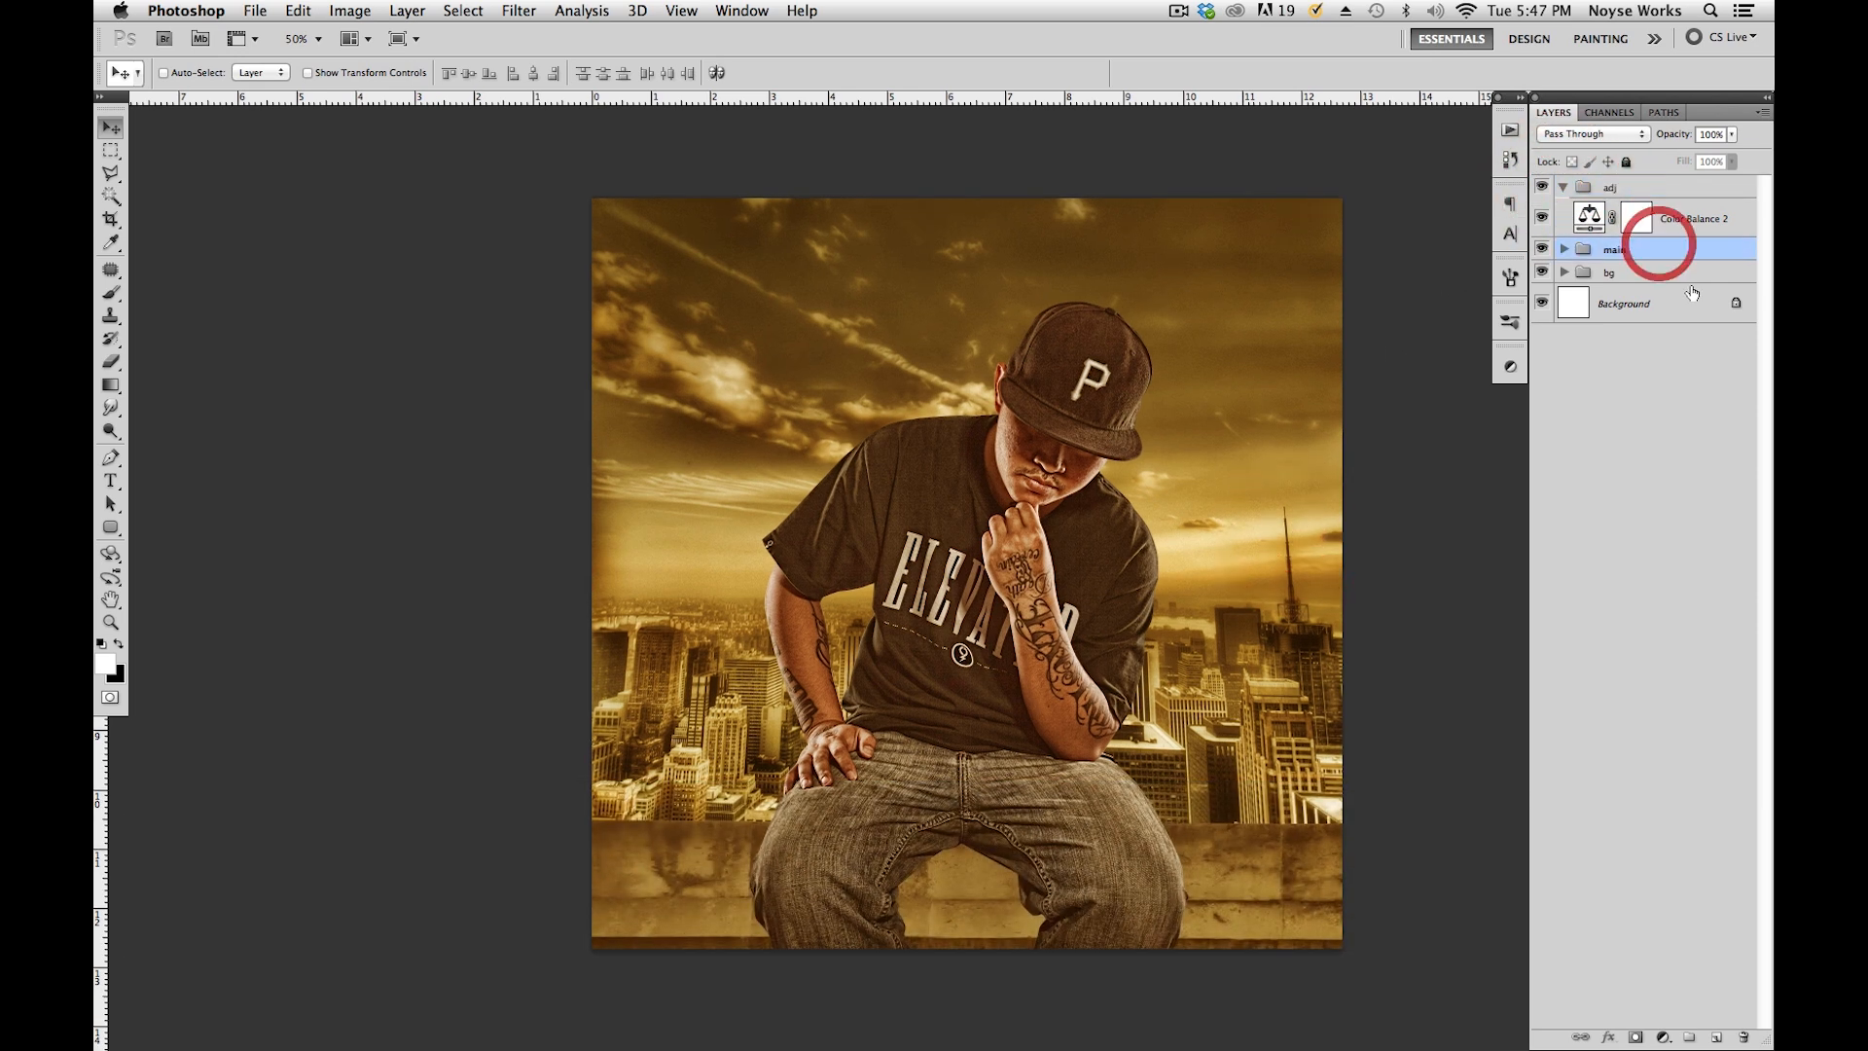
{"action": "left_click", "coordinate": [1715, 1038]}
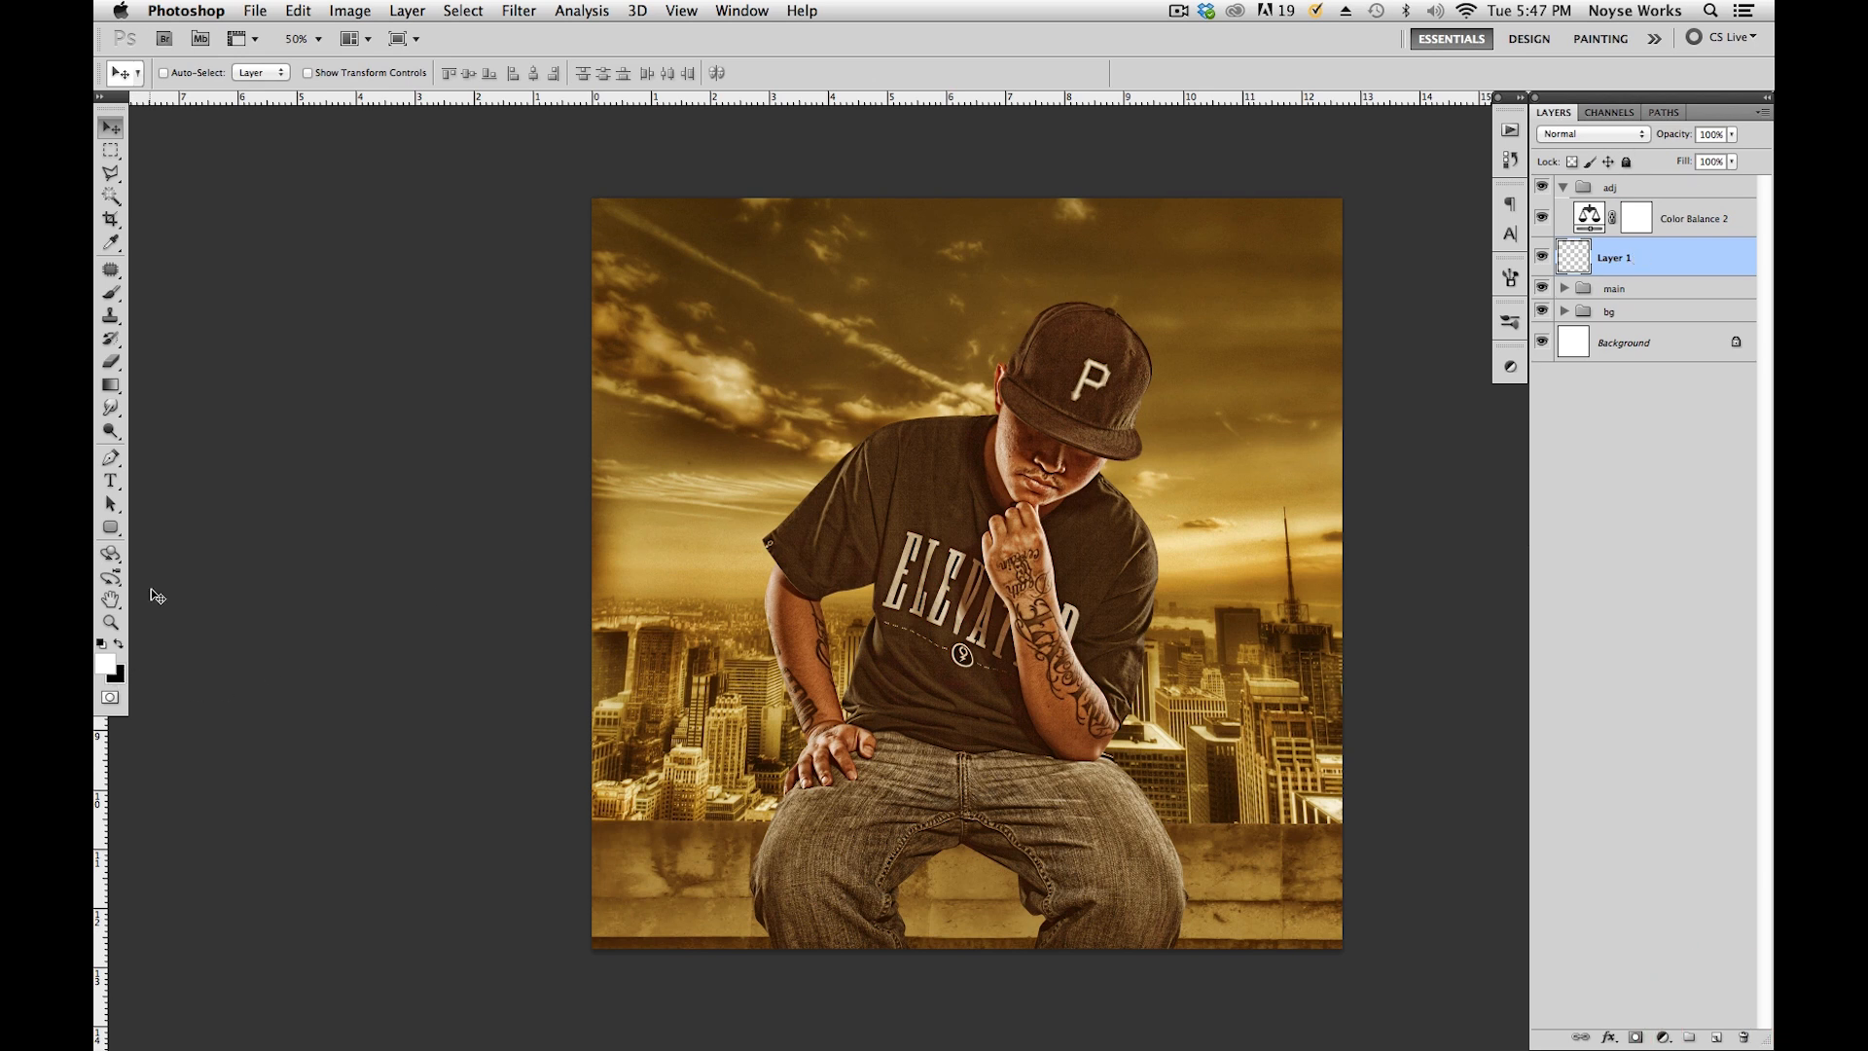
Set the foreground color to black and the background color to white.
{"action": "left_click", "coordinate": [106, 666]}
{"action": "left_click", "coordinate": [1160, 839]}
{"action": "left_click", "coordinate": [1685, 513]}
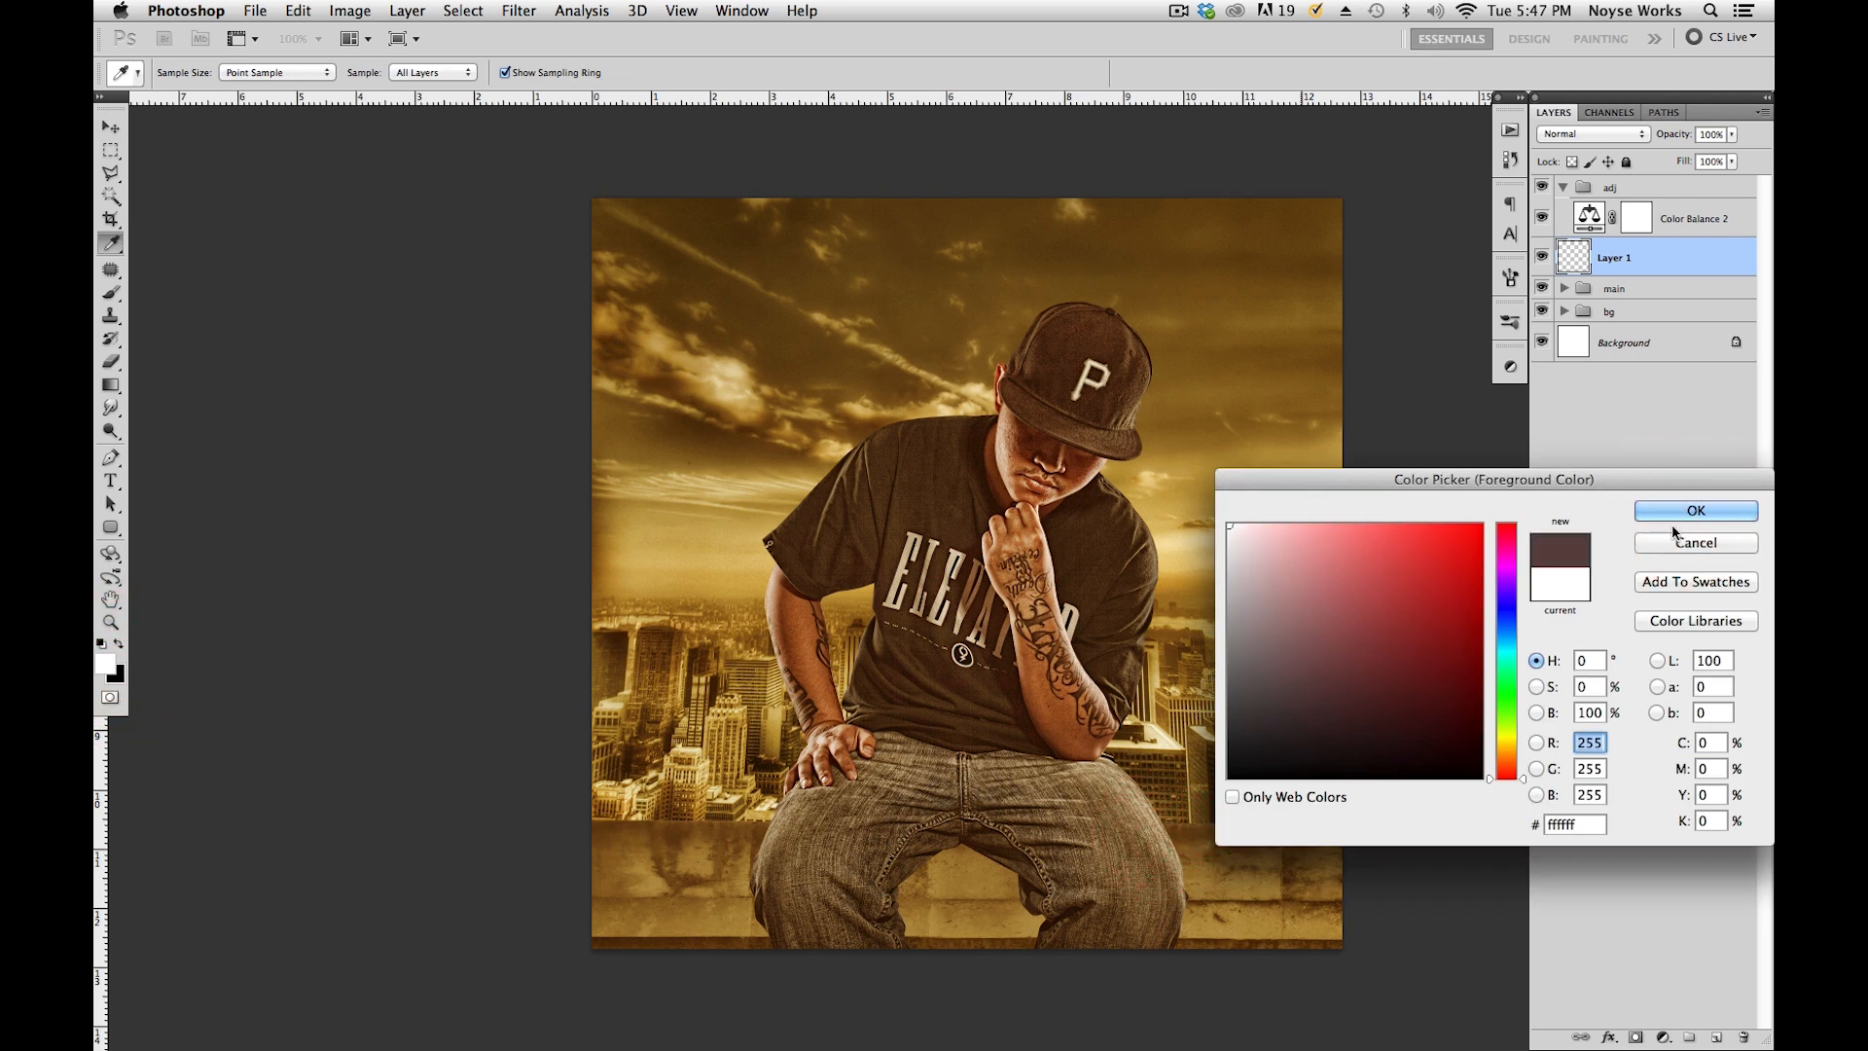
{"action": "key", "text": "d"}
{"action": "key", "text": "x"}
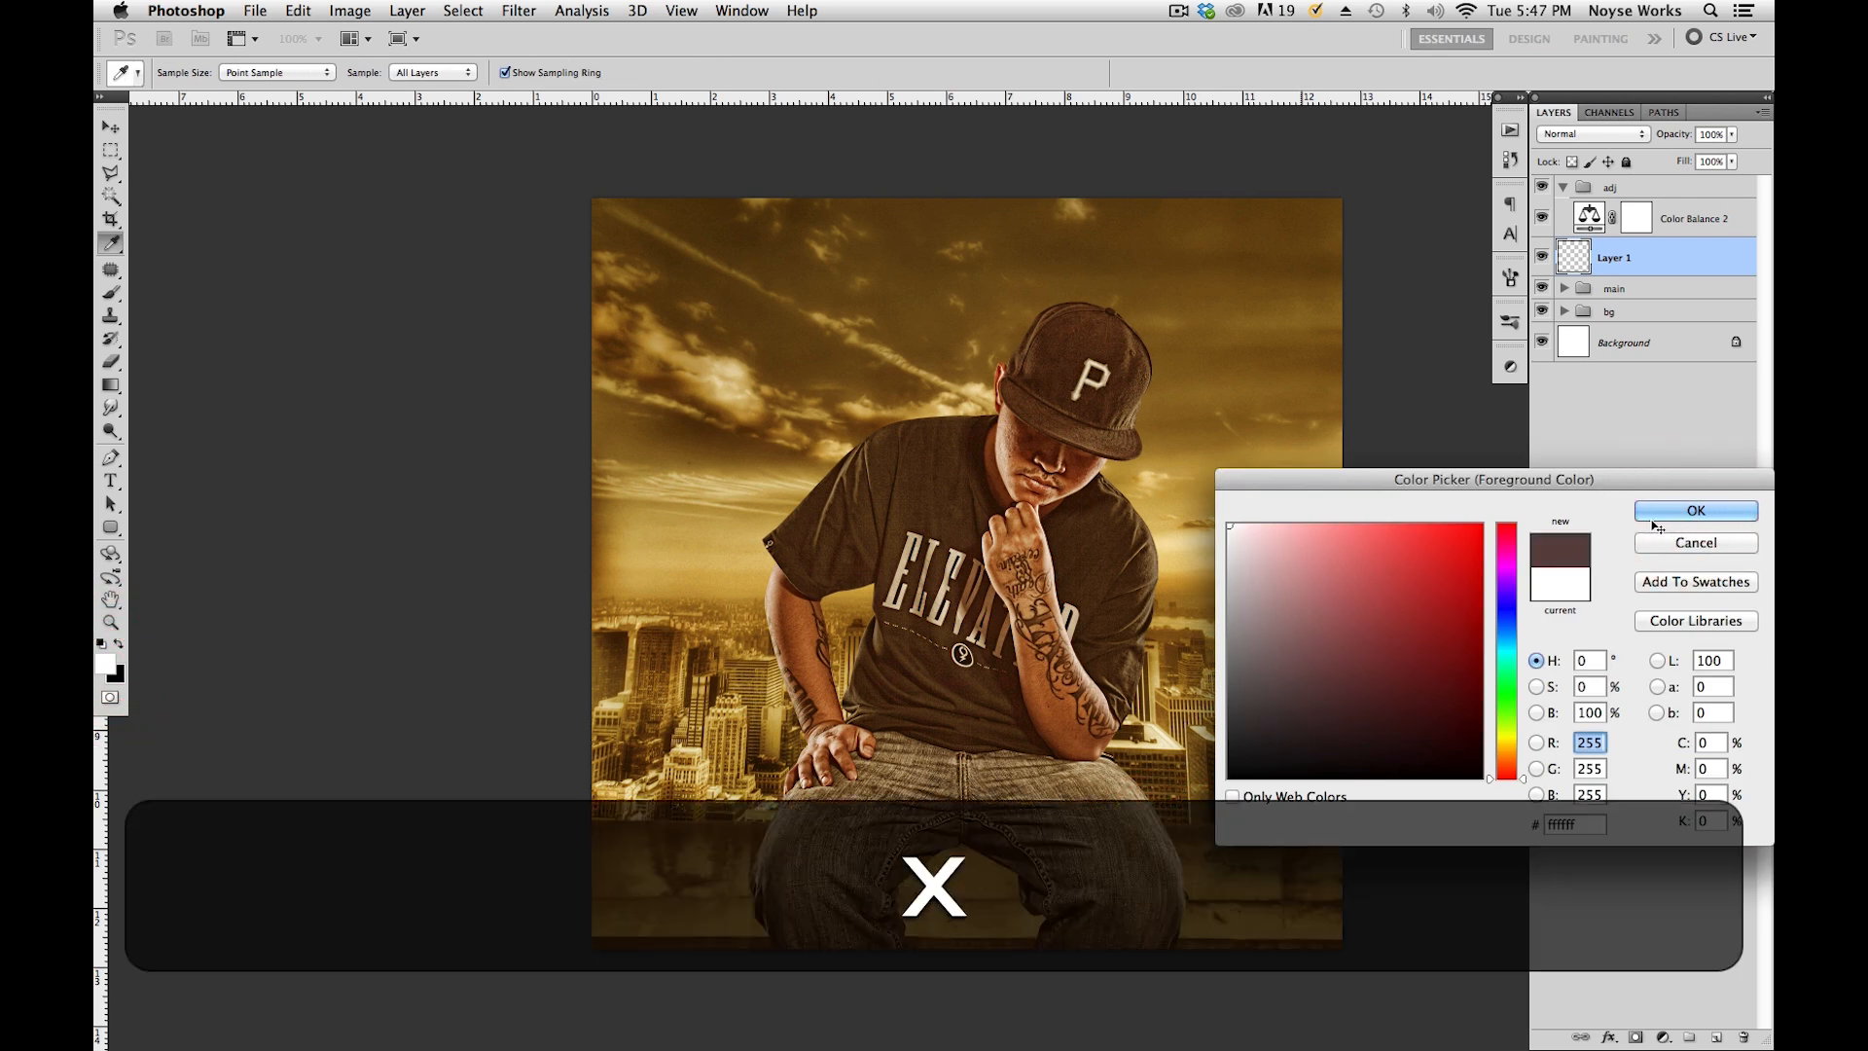
{"action": "key", "text": "x"}
{"action": "key", "text": "x"}
{"action": "key", "text": "x"}
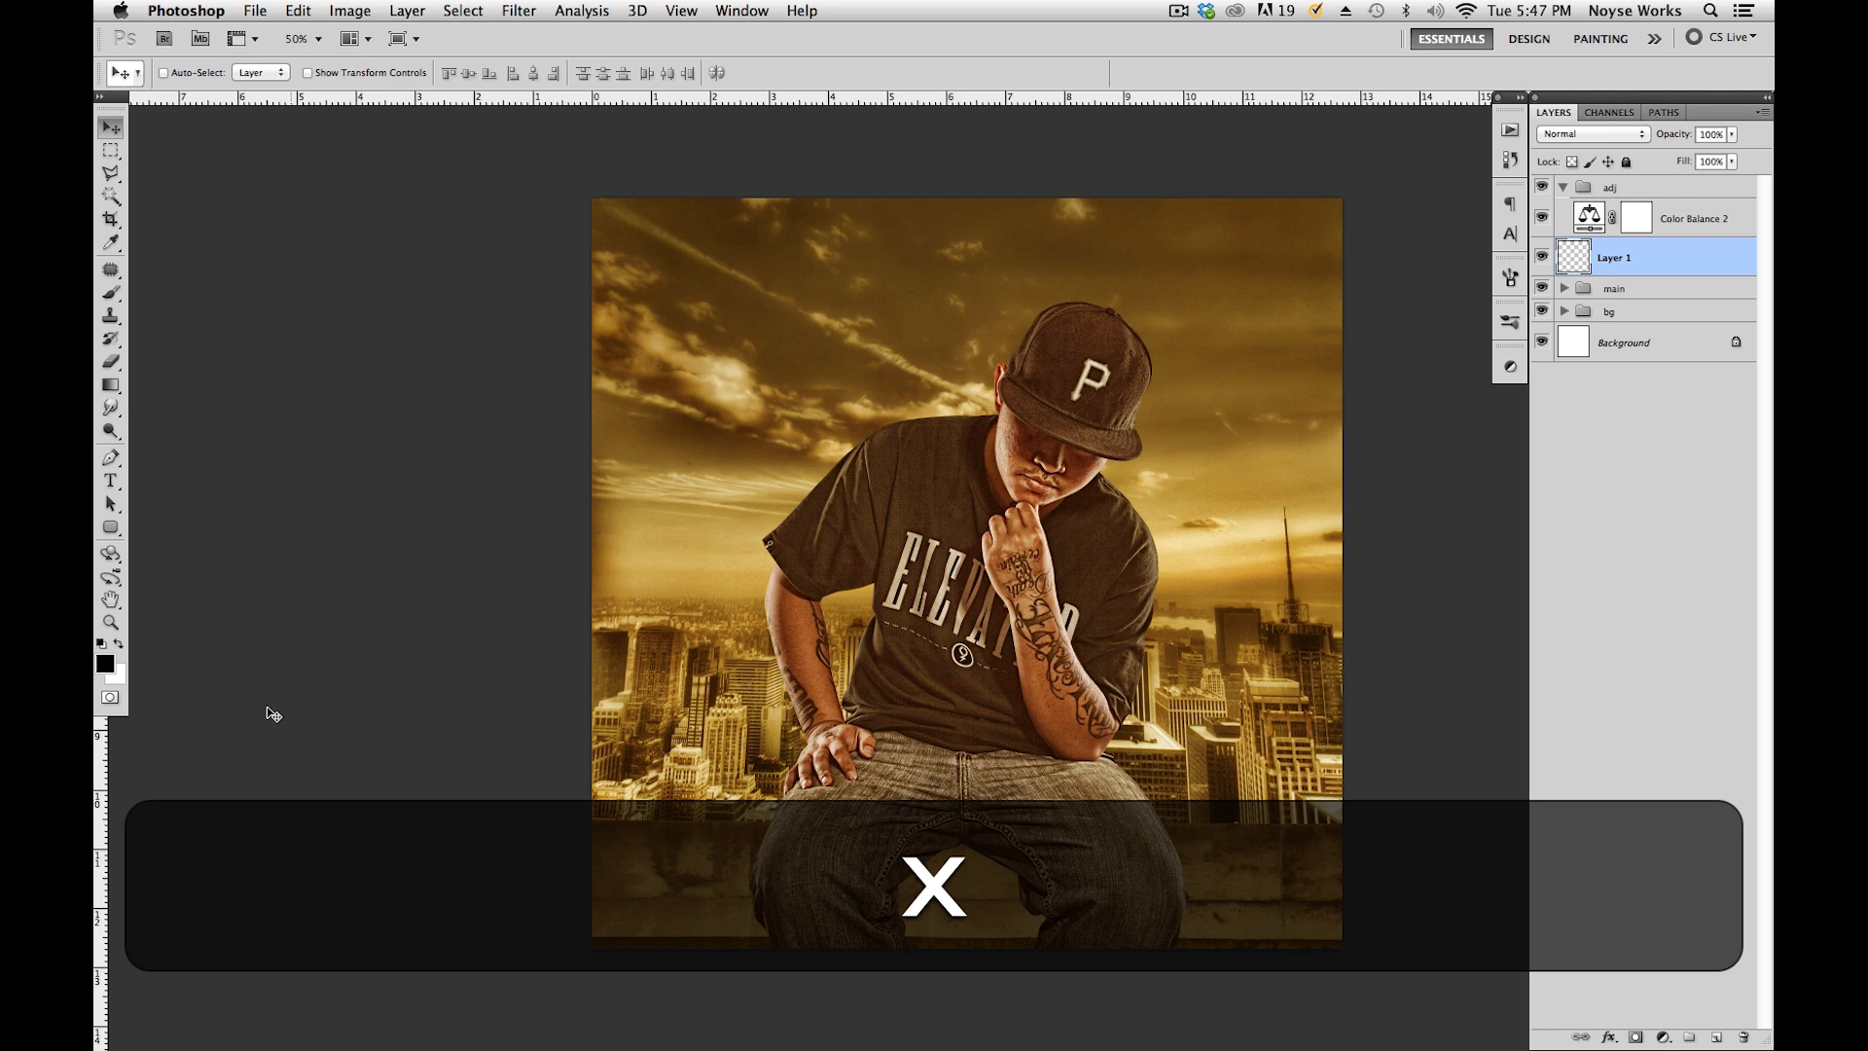
Fill the new Layer 1 completely with black using the Paint Bucket.
{"action": "left_click", "coordinate": [111, 386]}
{"action": "left_click_drag", "start_coordinate": [113, 389], "coordinate": [187, 407]}
{"action": "left_click", "coordinate": [775, 482]}
{"action": "left_click", "coordinate": [1682, 263]}
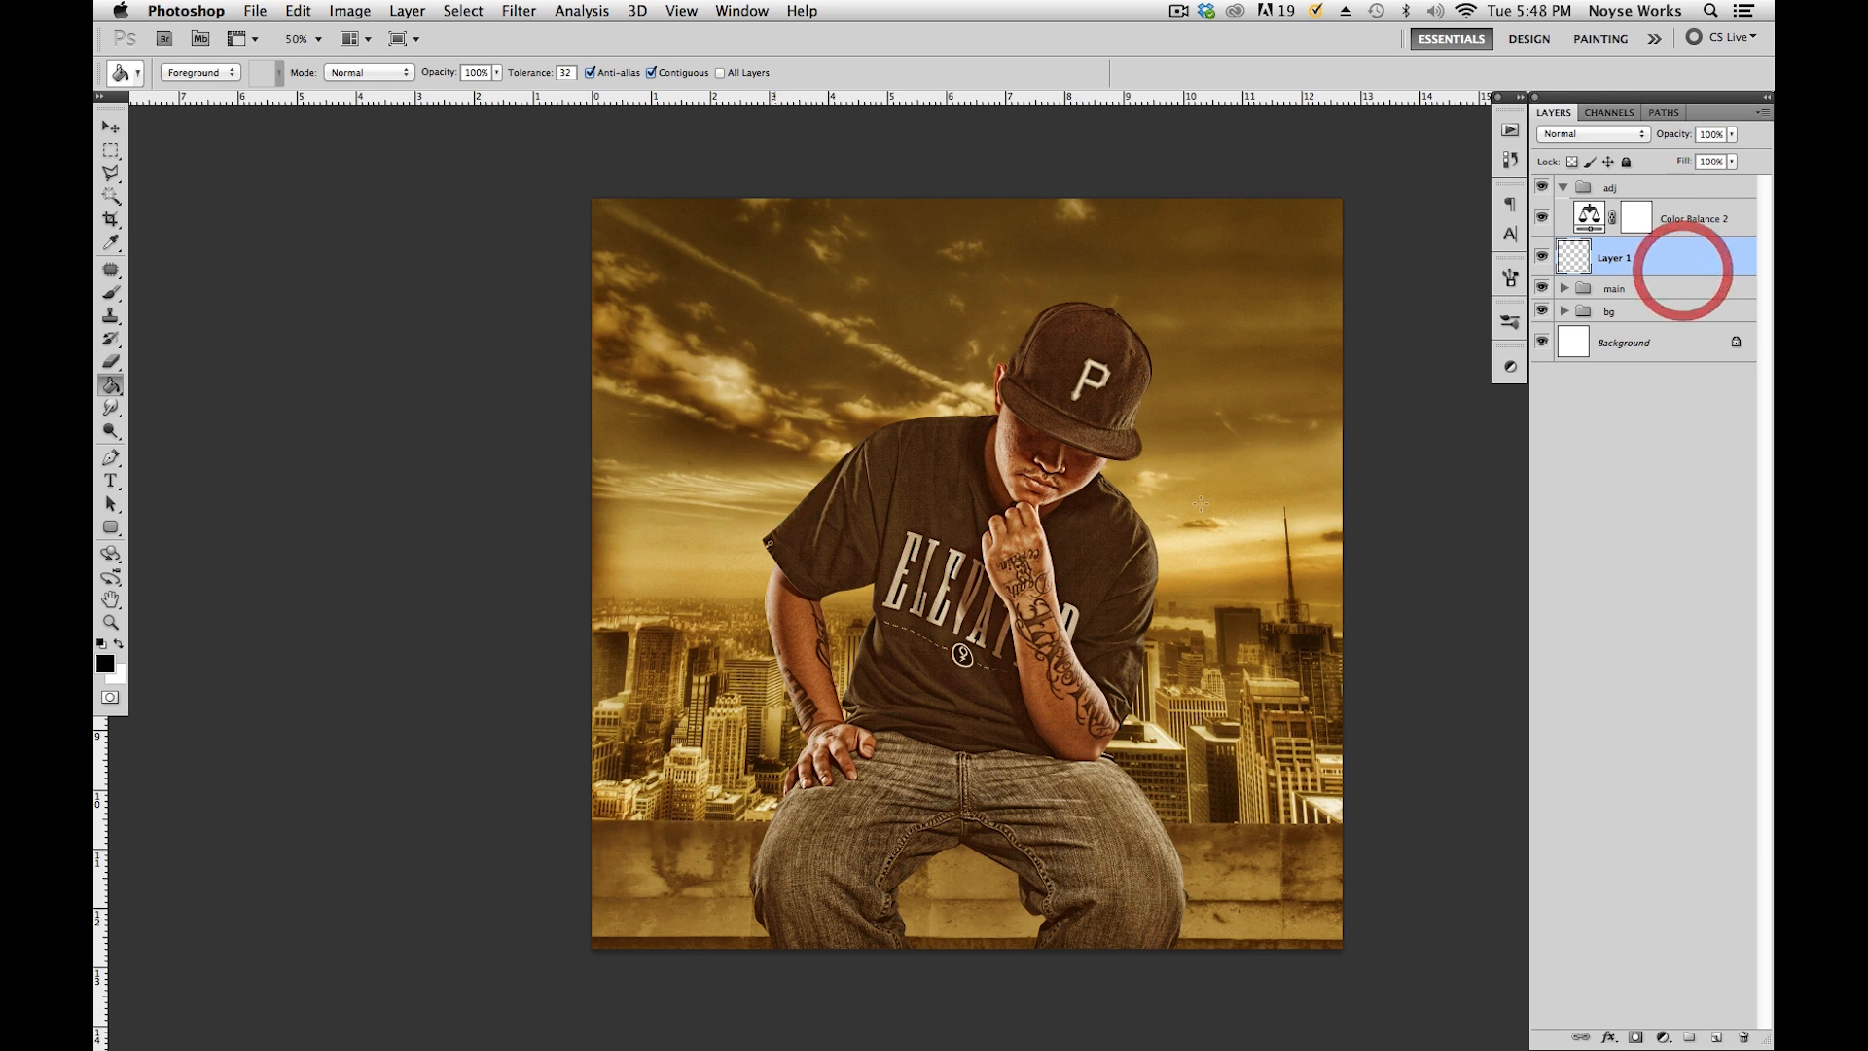
{"action": "left_click", "coordinate": [1191, 560]}
{"action": "key", "text": "alt+super+z"}
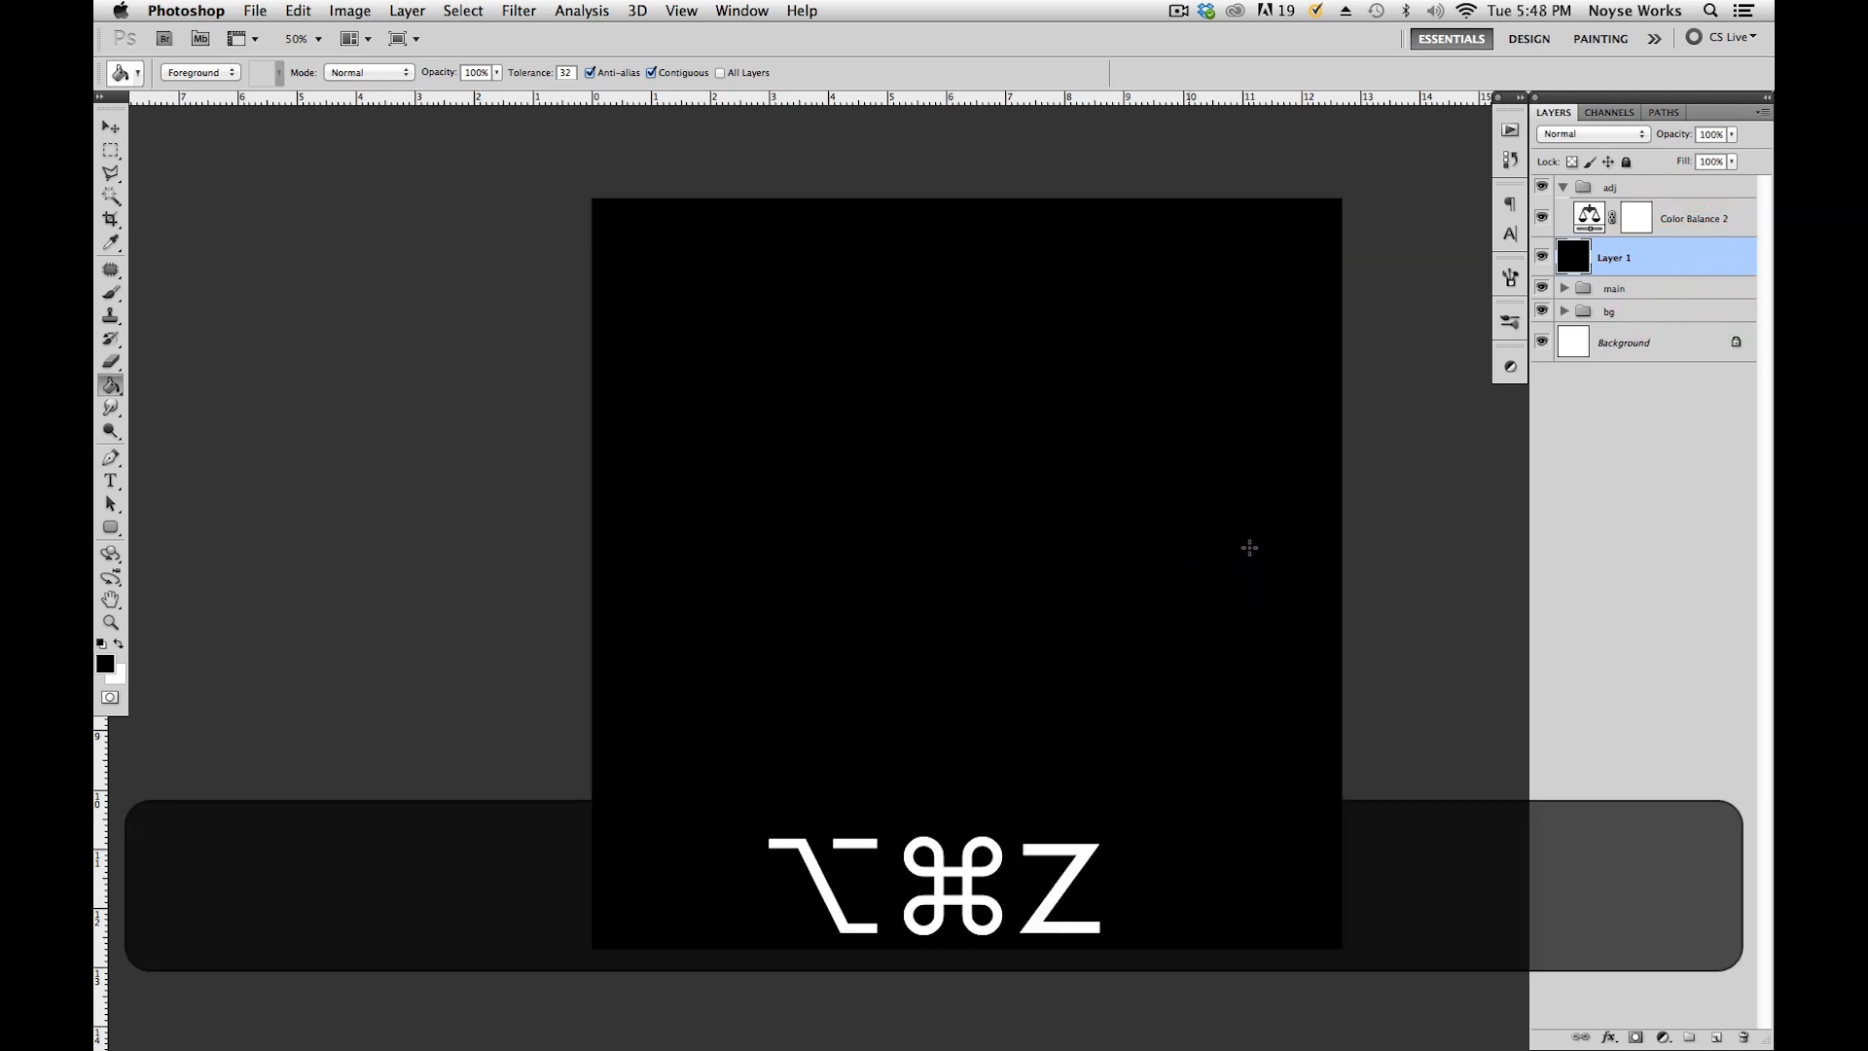
{"action": "key", "text": "alt+super+z"}
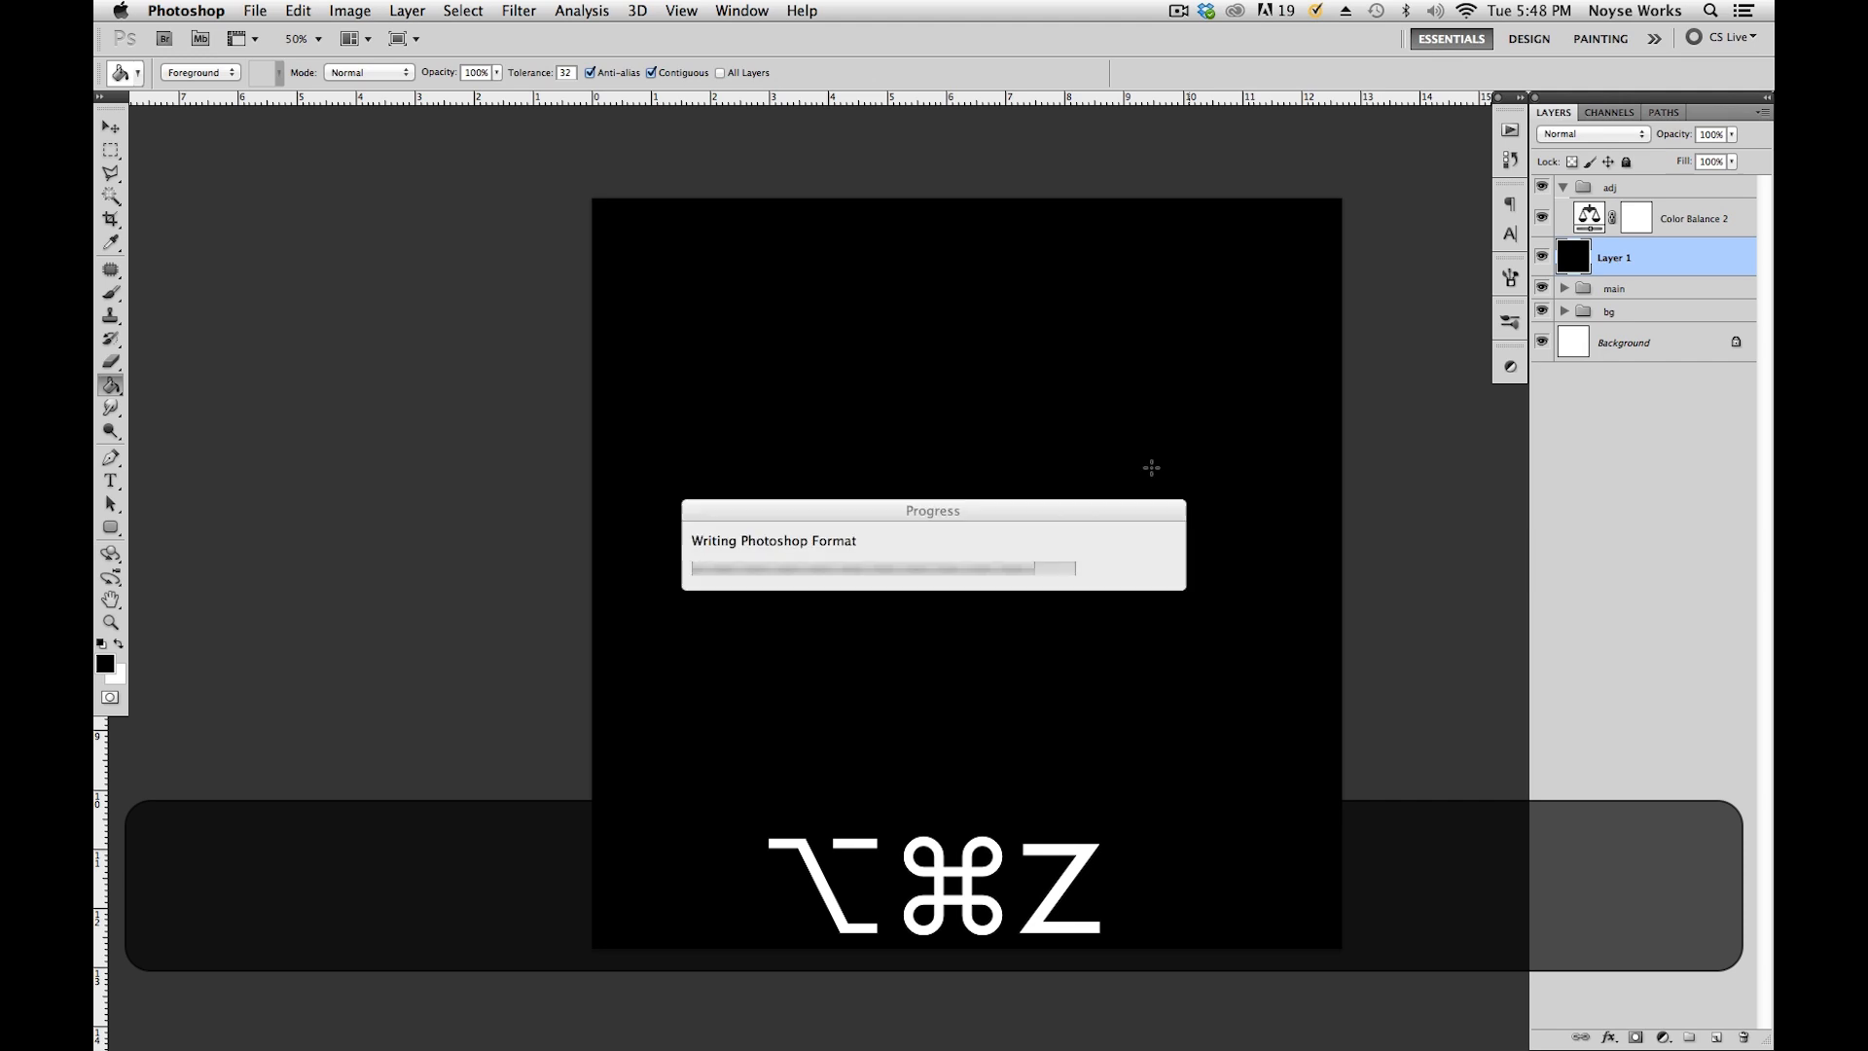
{"action": "key", "text": "alt+super+z"}
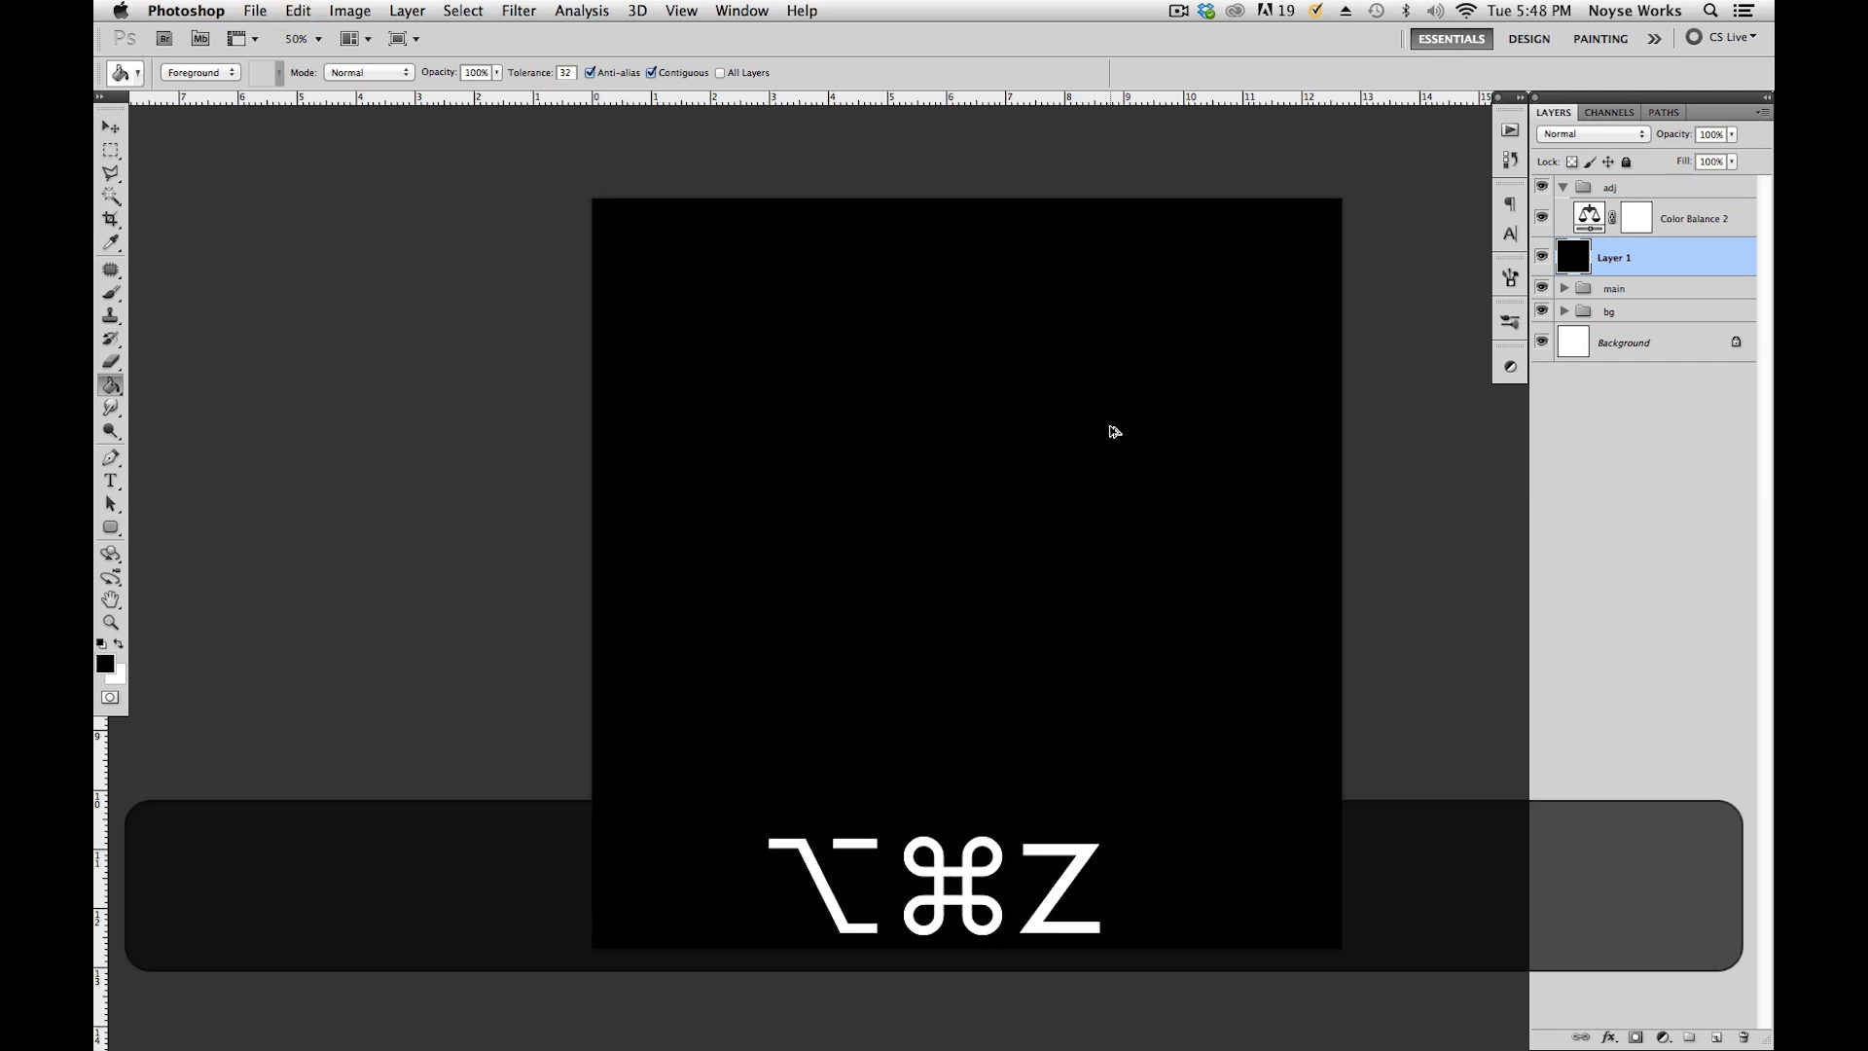
{"action": "key", "text": "alt+super+z"}
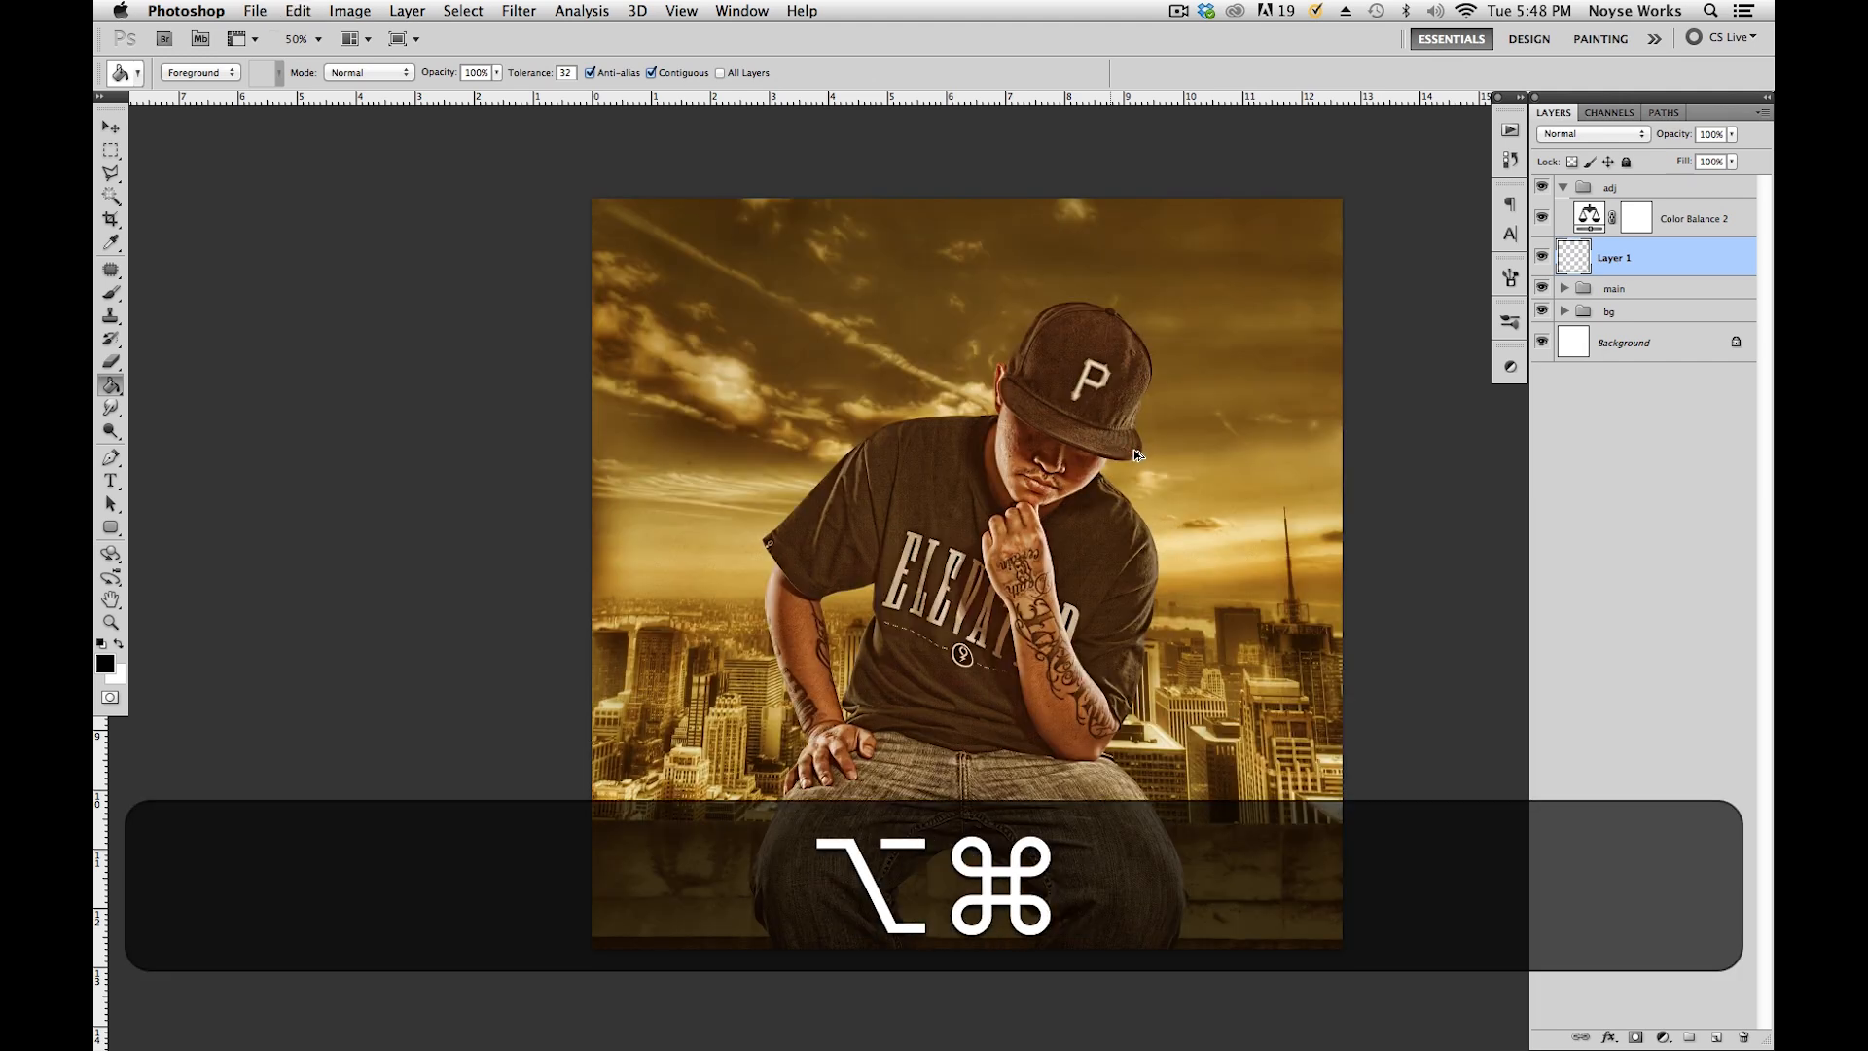
{"action": "left_click", "coordinate": [1175, 493]}
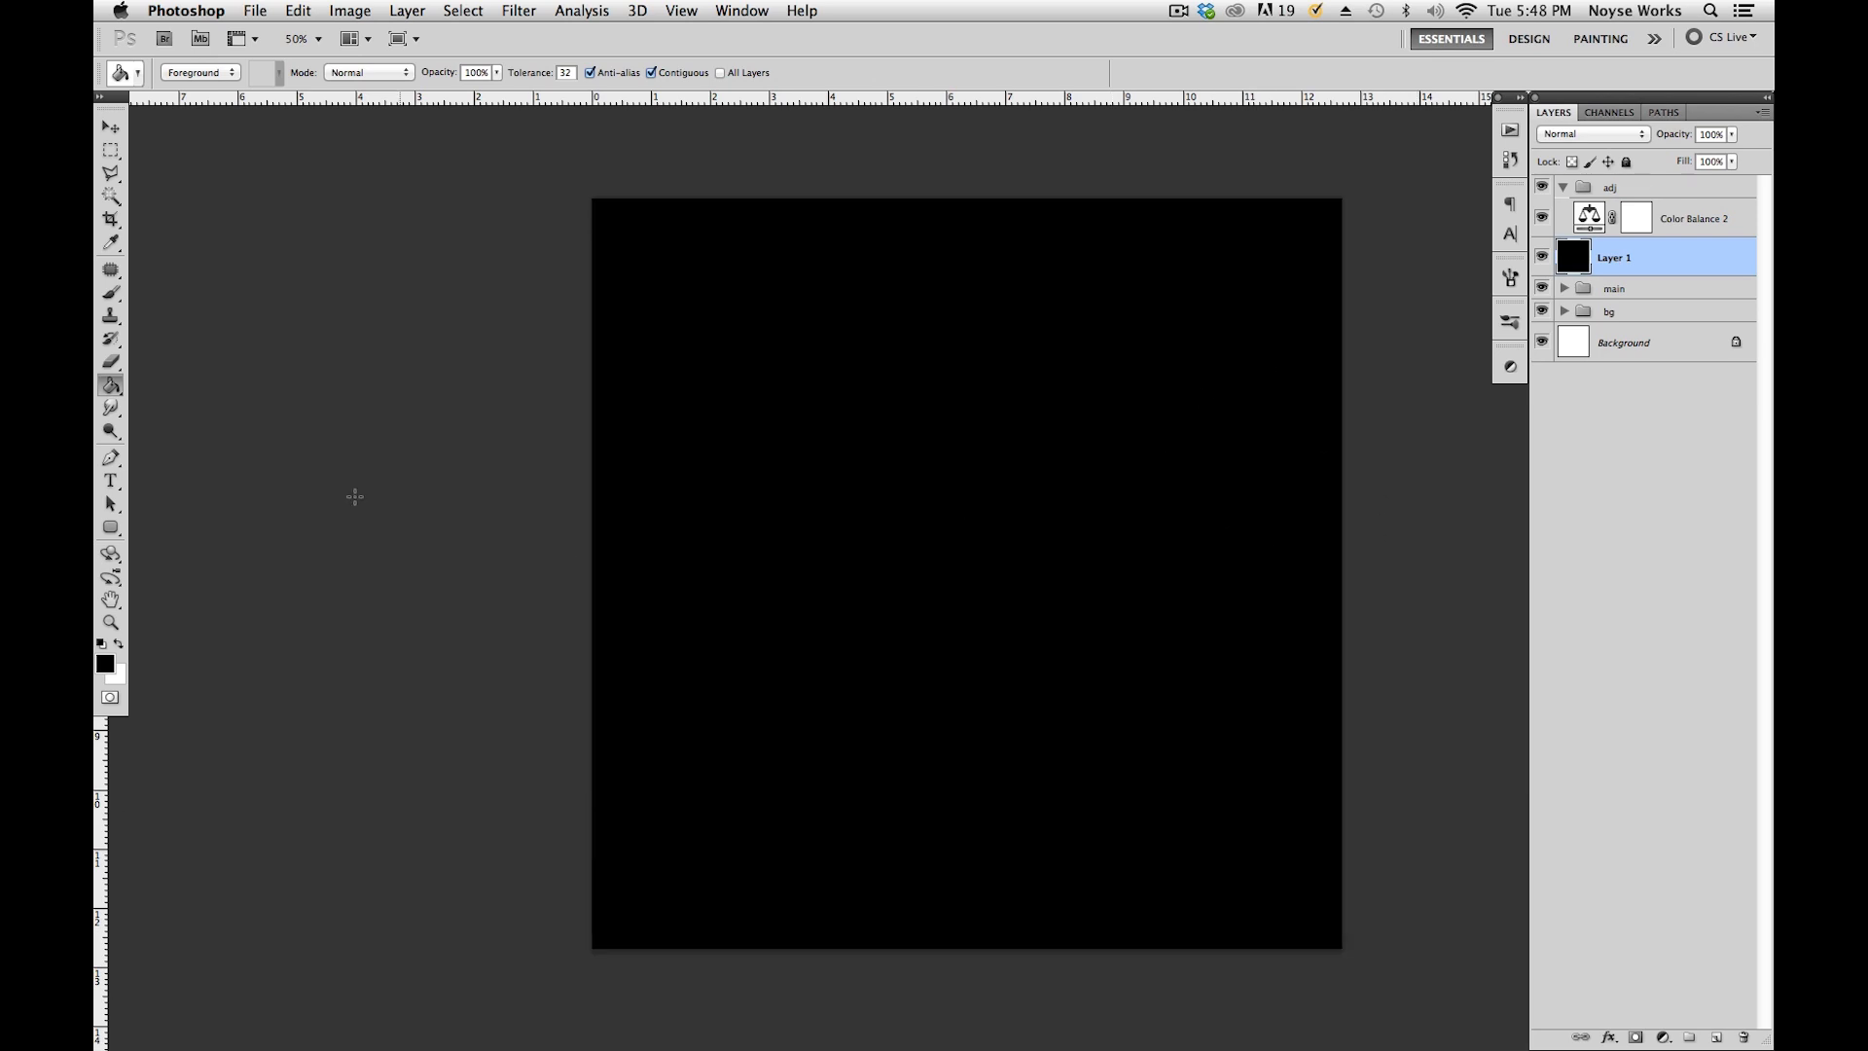
Erase the middle of the black layer with a soft 1700 px eraser, leaving a dark vignette around the edges.
{"action": "left_click", "coordinate": [111, 361]}
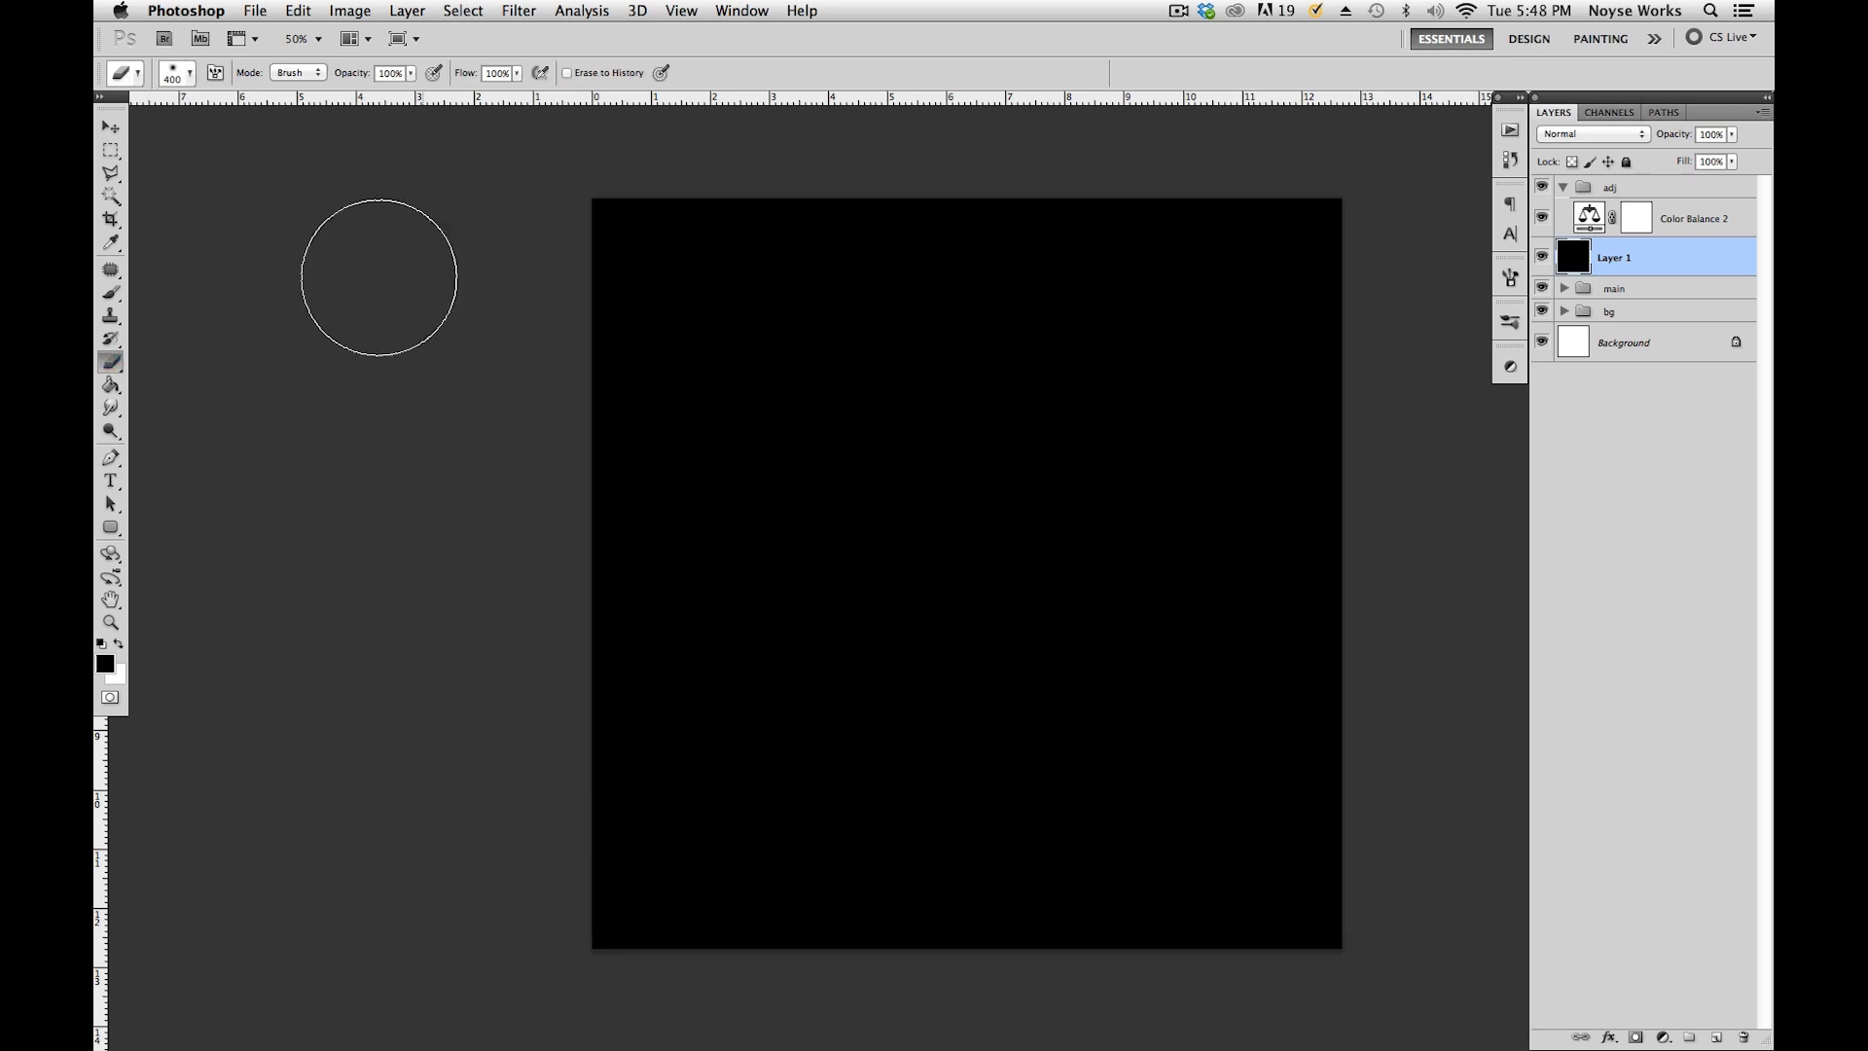
{"action": "left_click", "coordinate": [190, 74]}
{"action": "left_click_drag", "start_coordinate": [283, 133], "coordinate": [302, 128]}
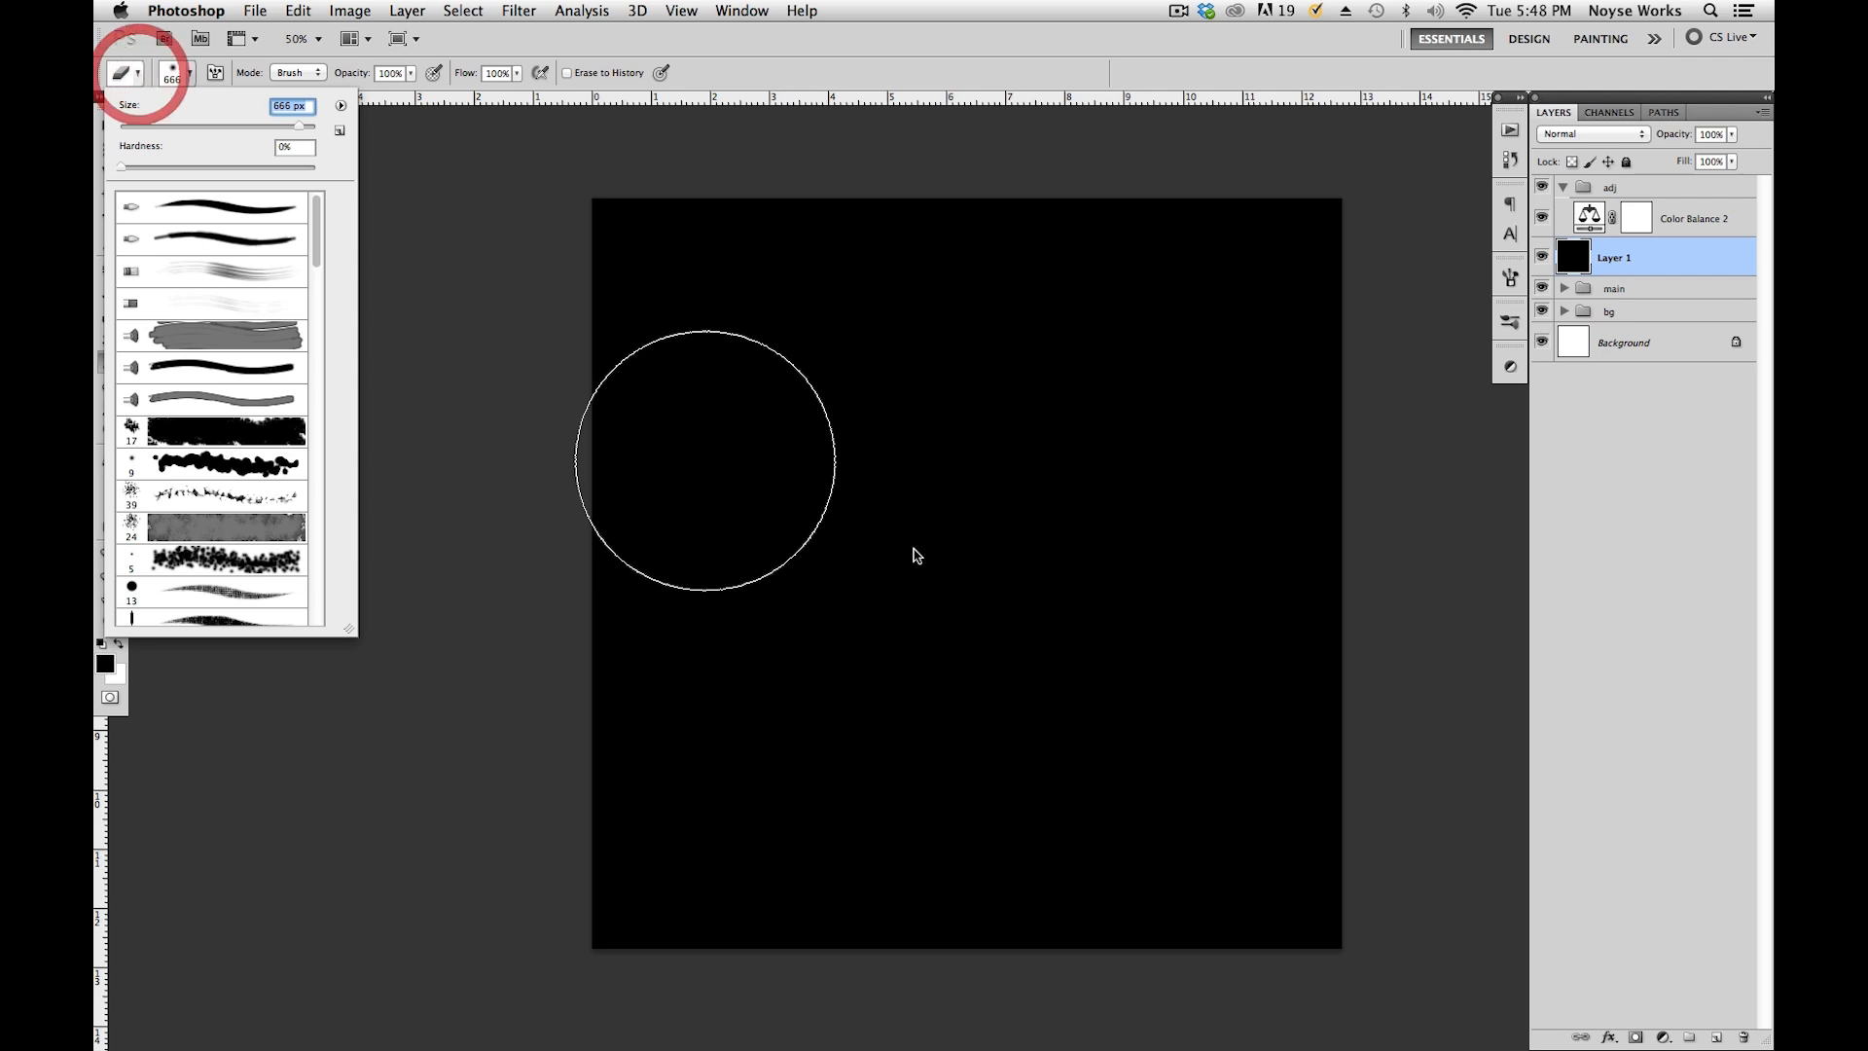
{"action": "left_click", "coordinate": [577, 429]}
{"action": "key", "text": "e"}
{"action": "key", "text": "bracketright"}
{"action": "key", "text": "bracketright"}
{"action": "key", "text": "bracketright"}
{"action": "key", "text": "bracketright"}
{"action": "key", "text": "bracketright"}
{"action": "key", "text": "bracketright"}
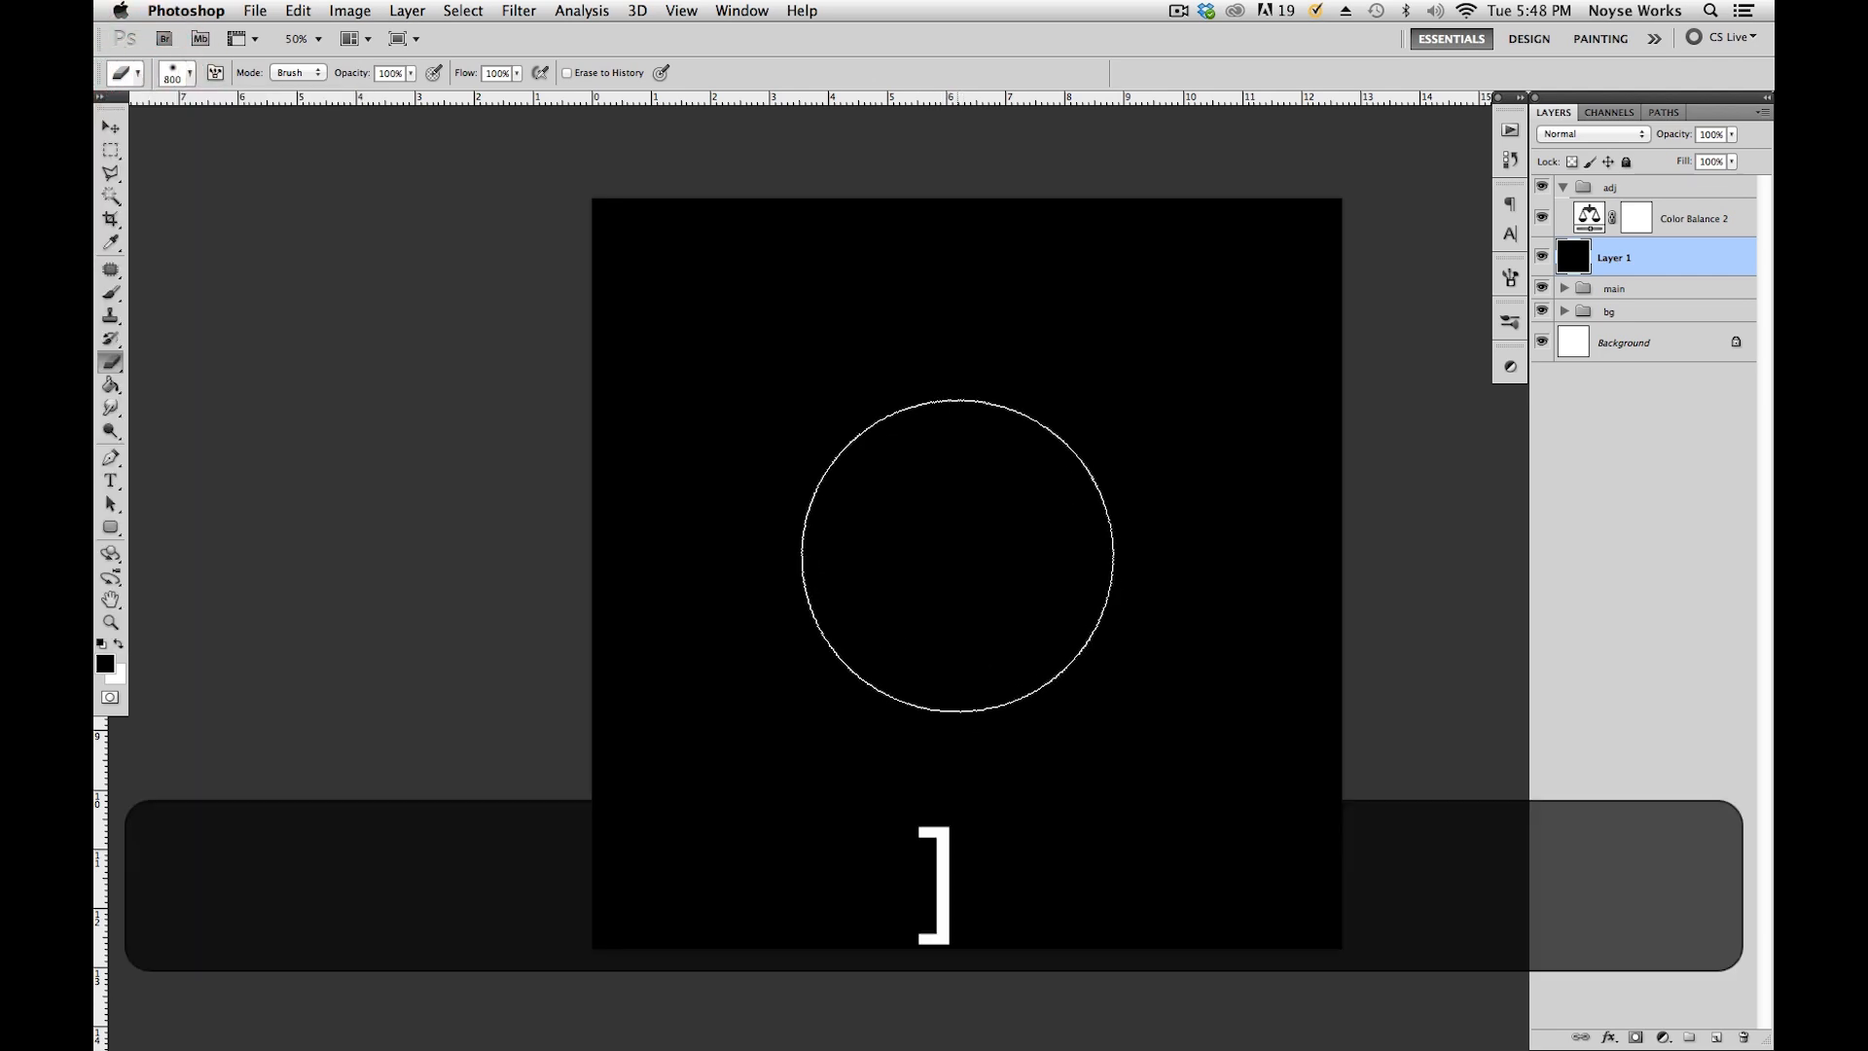
{"action": "key", "text": "bracketright"}
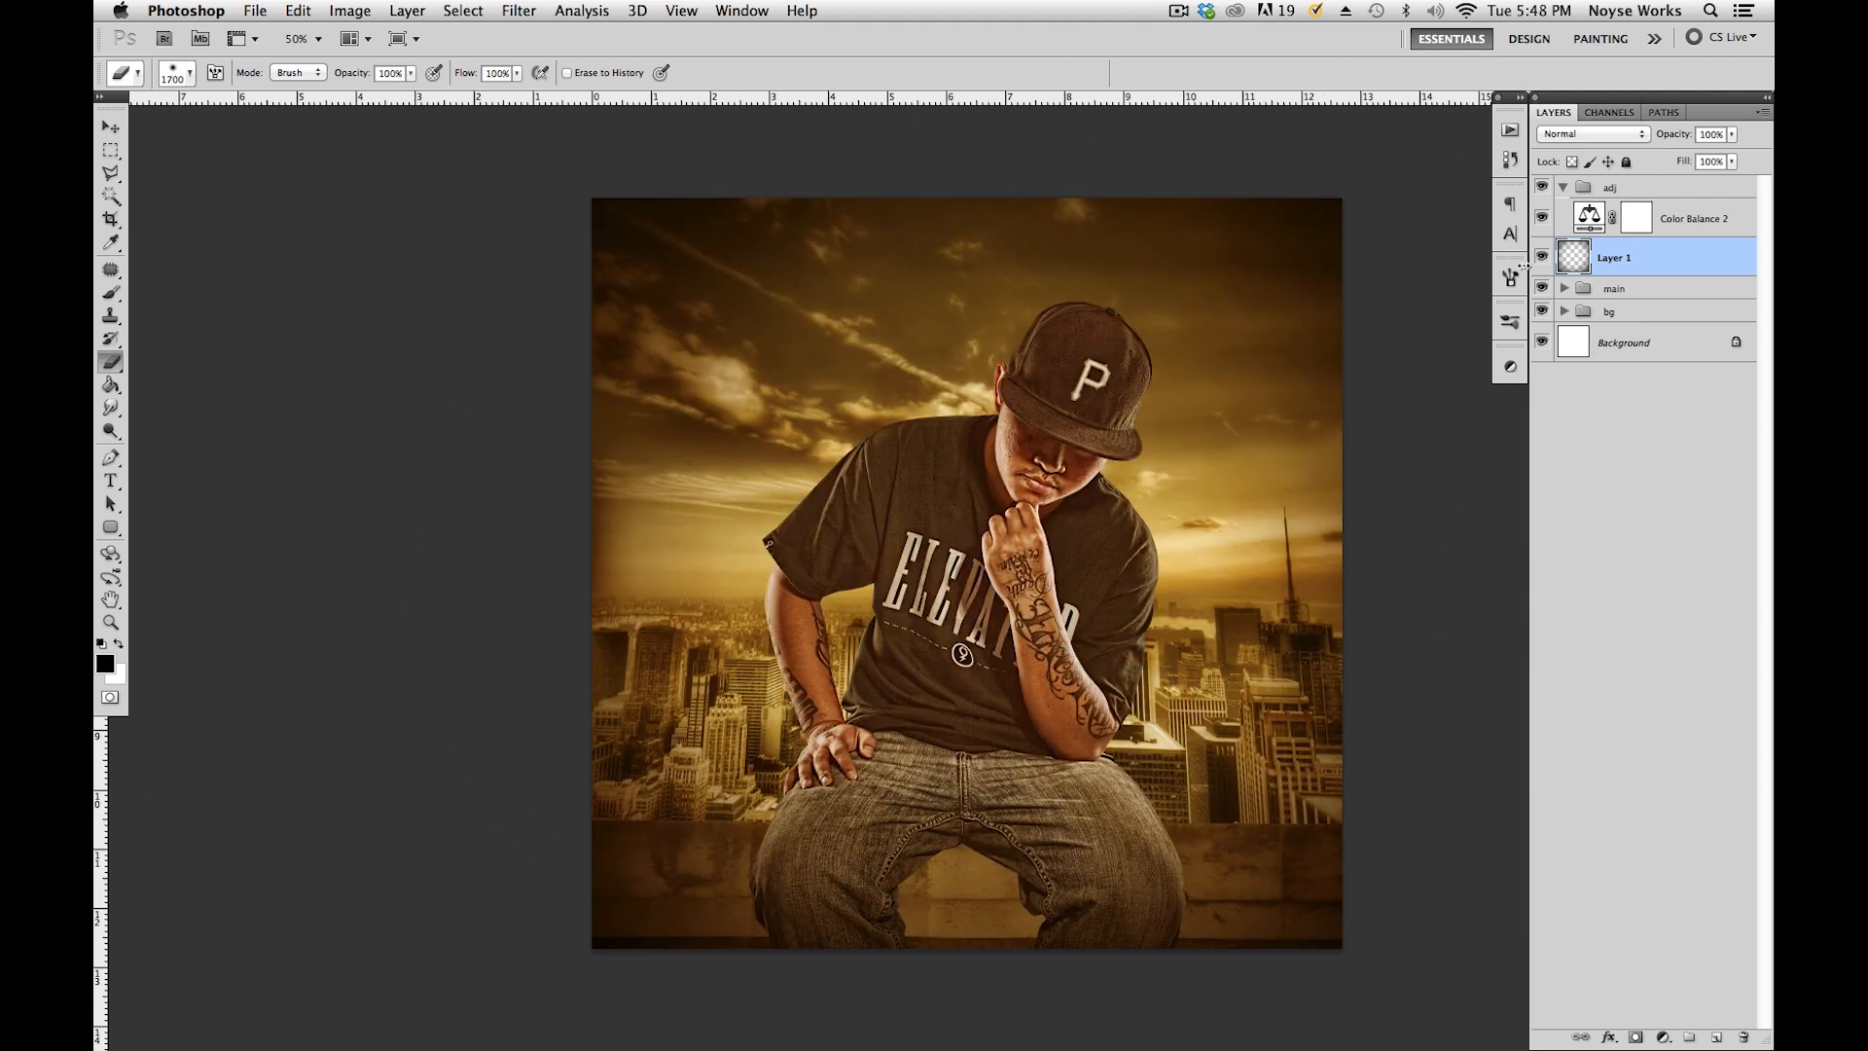
Toggle the vignette layer's visibility to compare the effect, and set its blend mode to Soft Light.
{"action": "left_click", "coordinate": [1544, 258]}
{"action": "left_click", "coordinate": [1543, 257]}
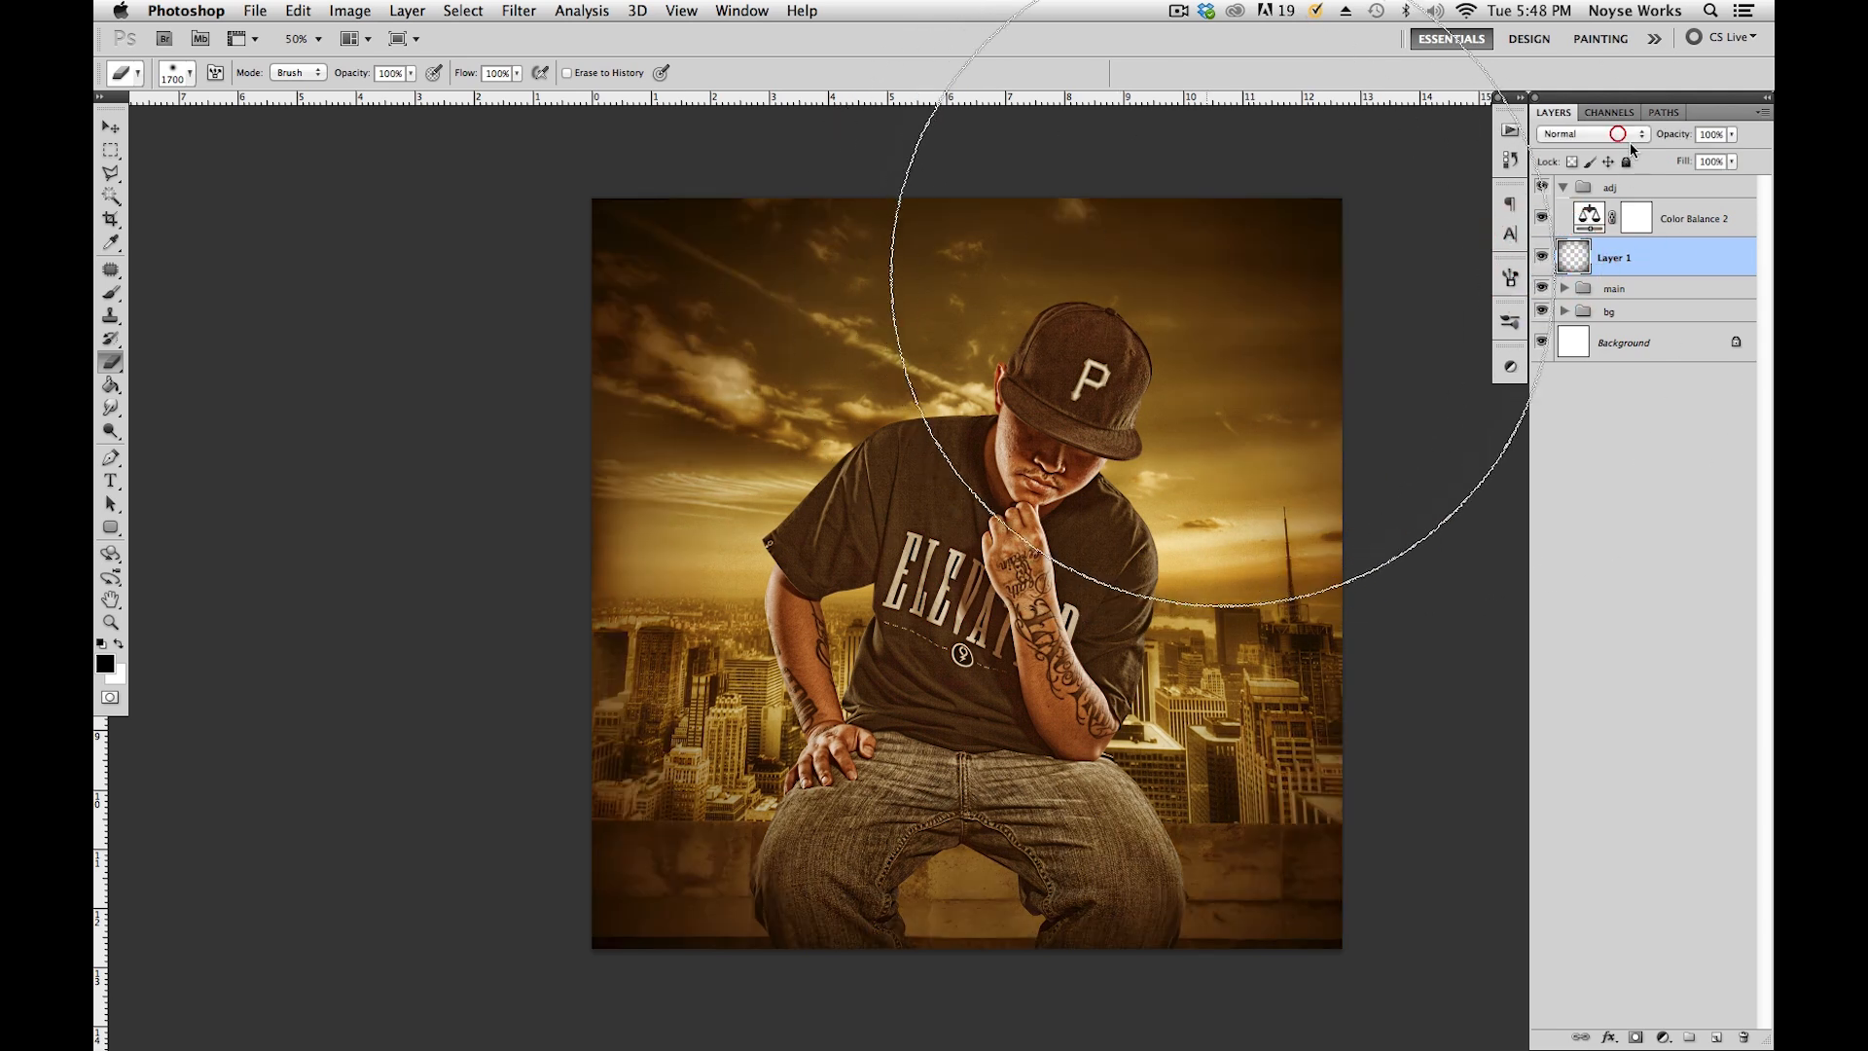
{"action": "key", "text": "shift+alt+f"}
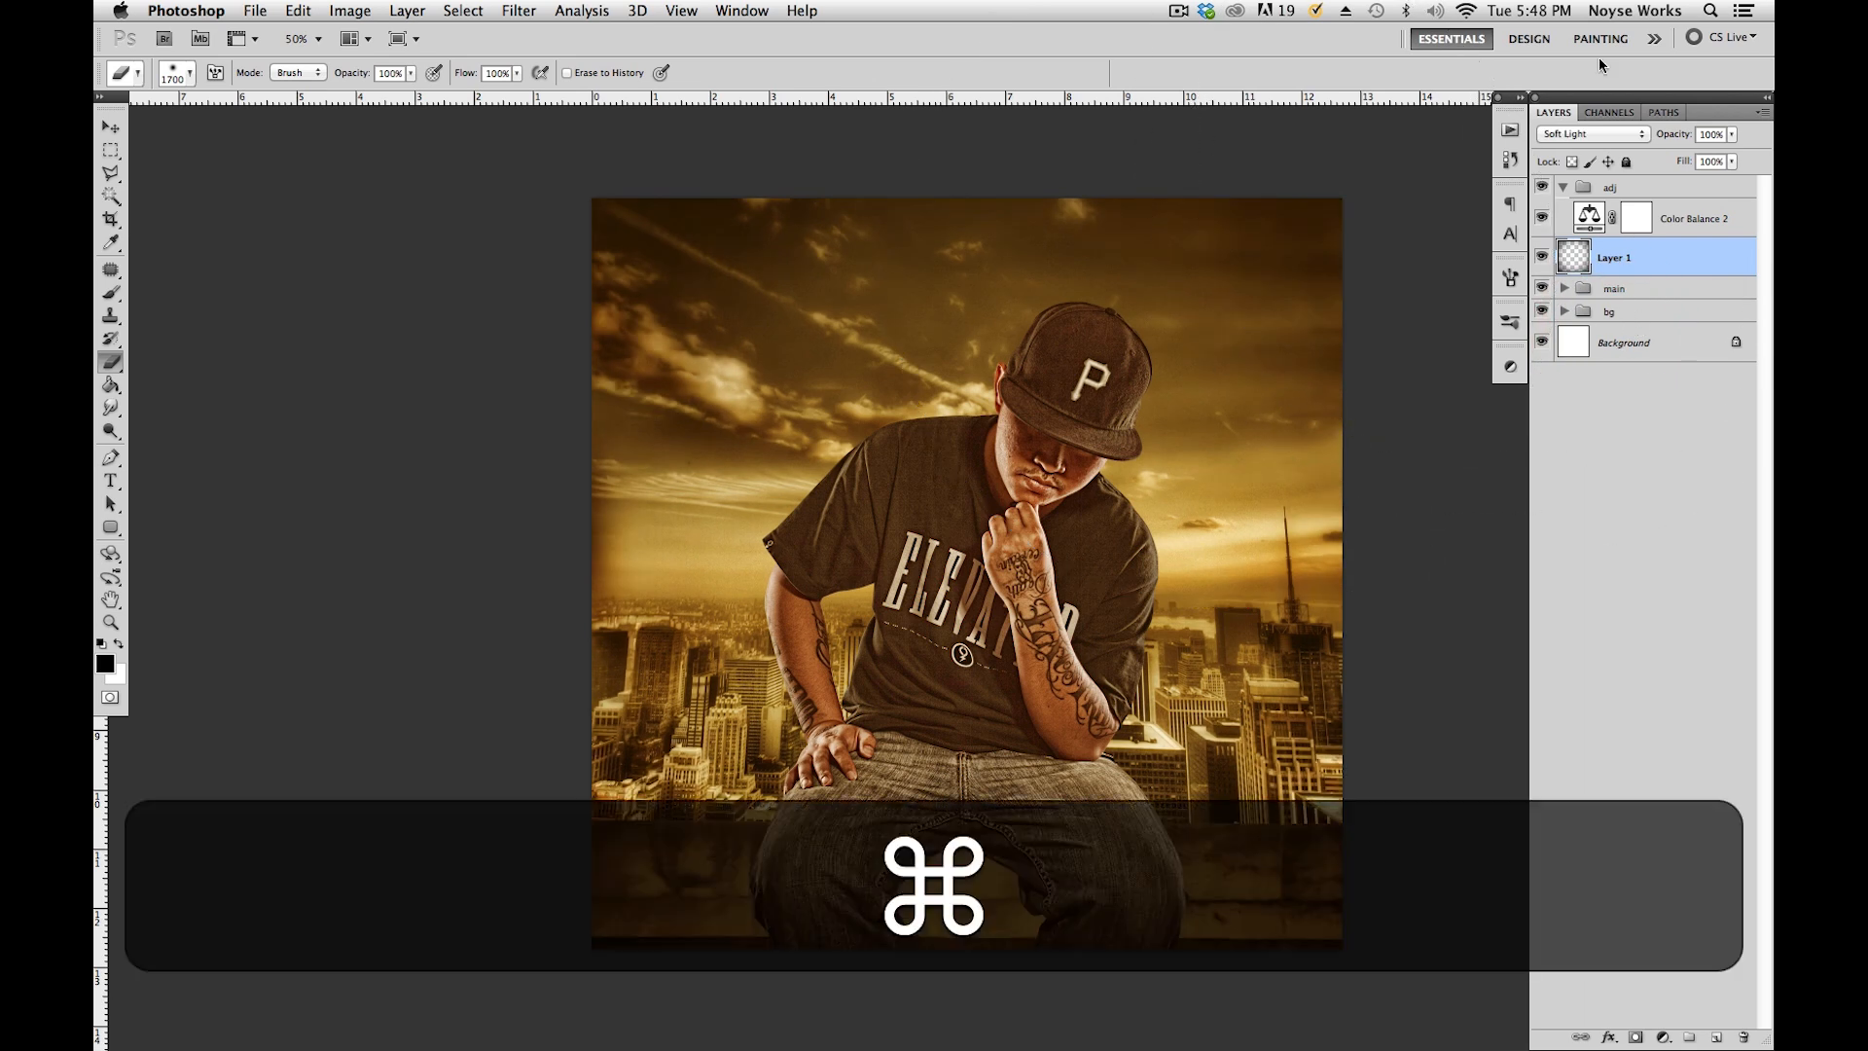
Duplicate the Soft Light vignette layer to strengthen the dark edges, and save the document.
{"action": "key", "text": "super+j"}
{"action": "key", "text": "v"}
{"action": "left_click_drag", "start_coordinate": [1146, 603], "coordinate": [1030, 511]}
{"action": "key", "text": "super+s"}
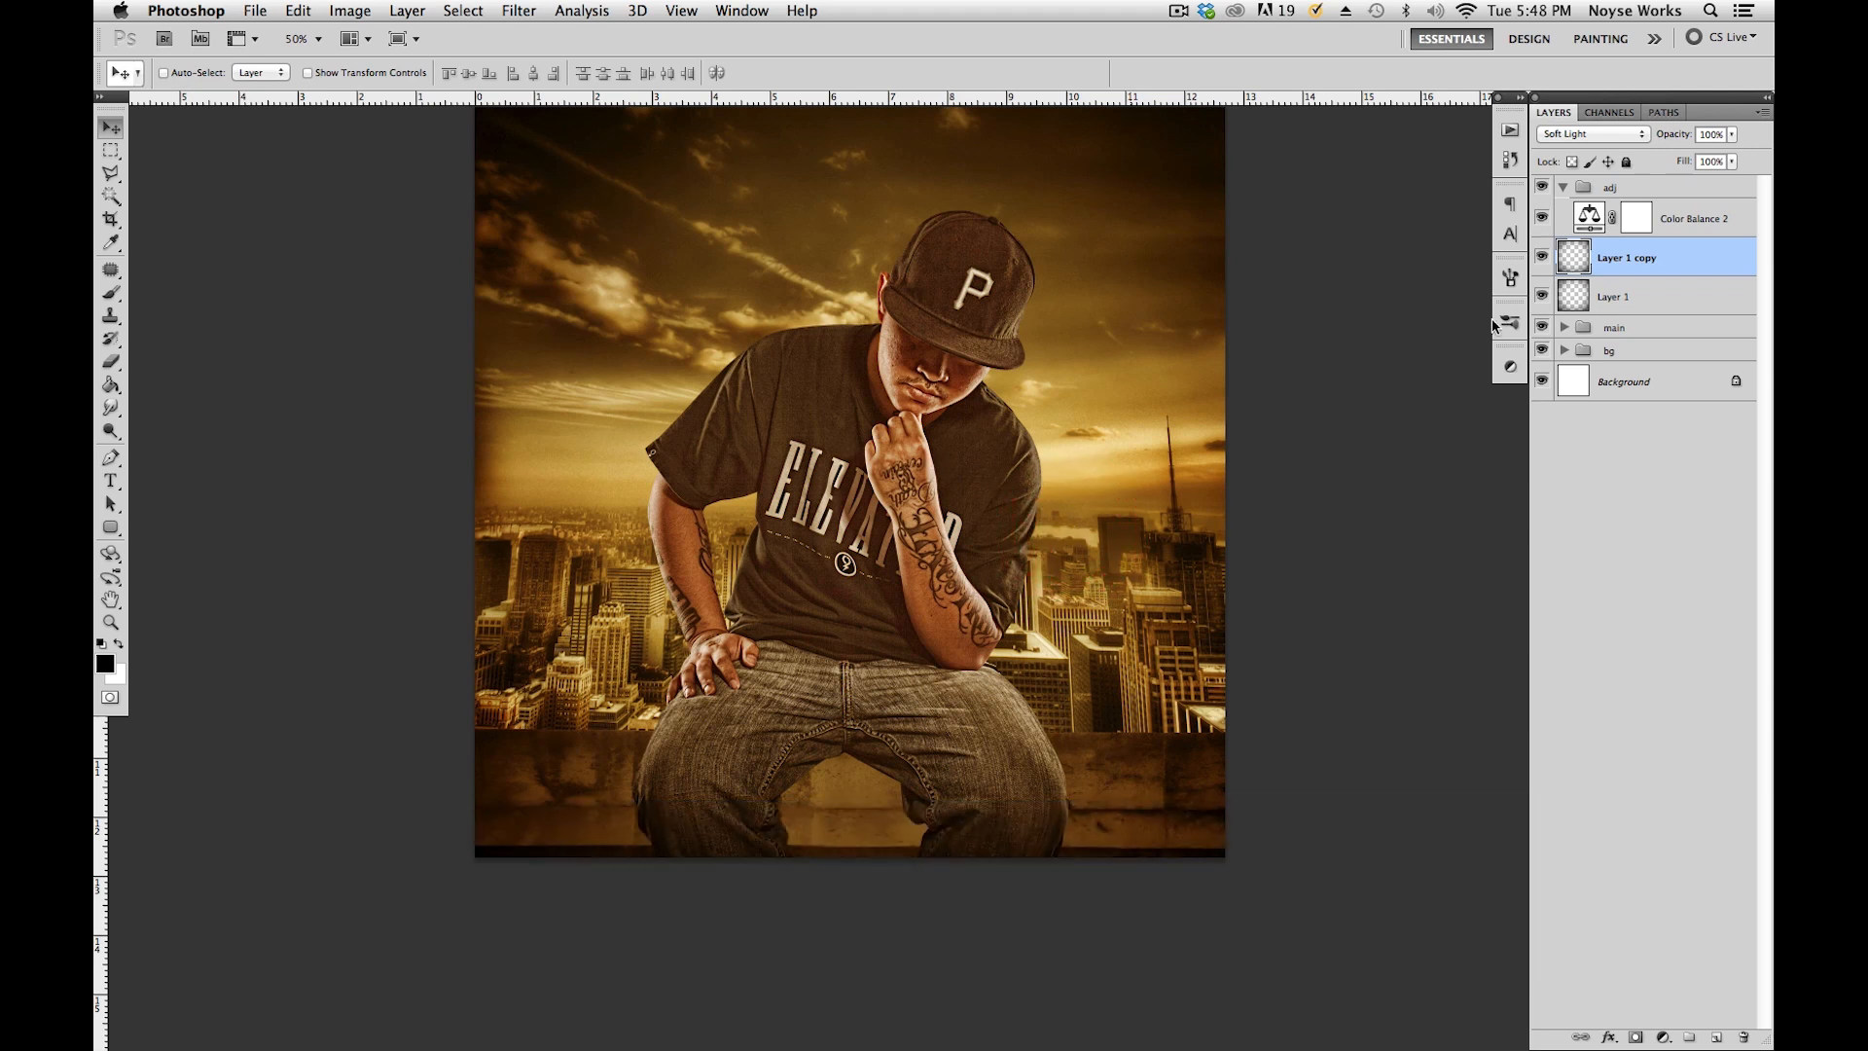
Add a Levels adjustment above Color Balance 2, adjusting the midtones and raising the black output level to 19.
{"action": "key", "text": "space"}
{"action": "left_click", "coordinate": [1714, 232]}
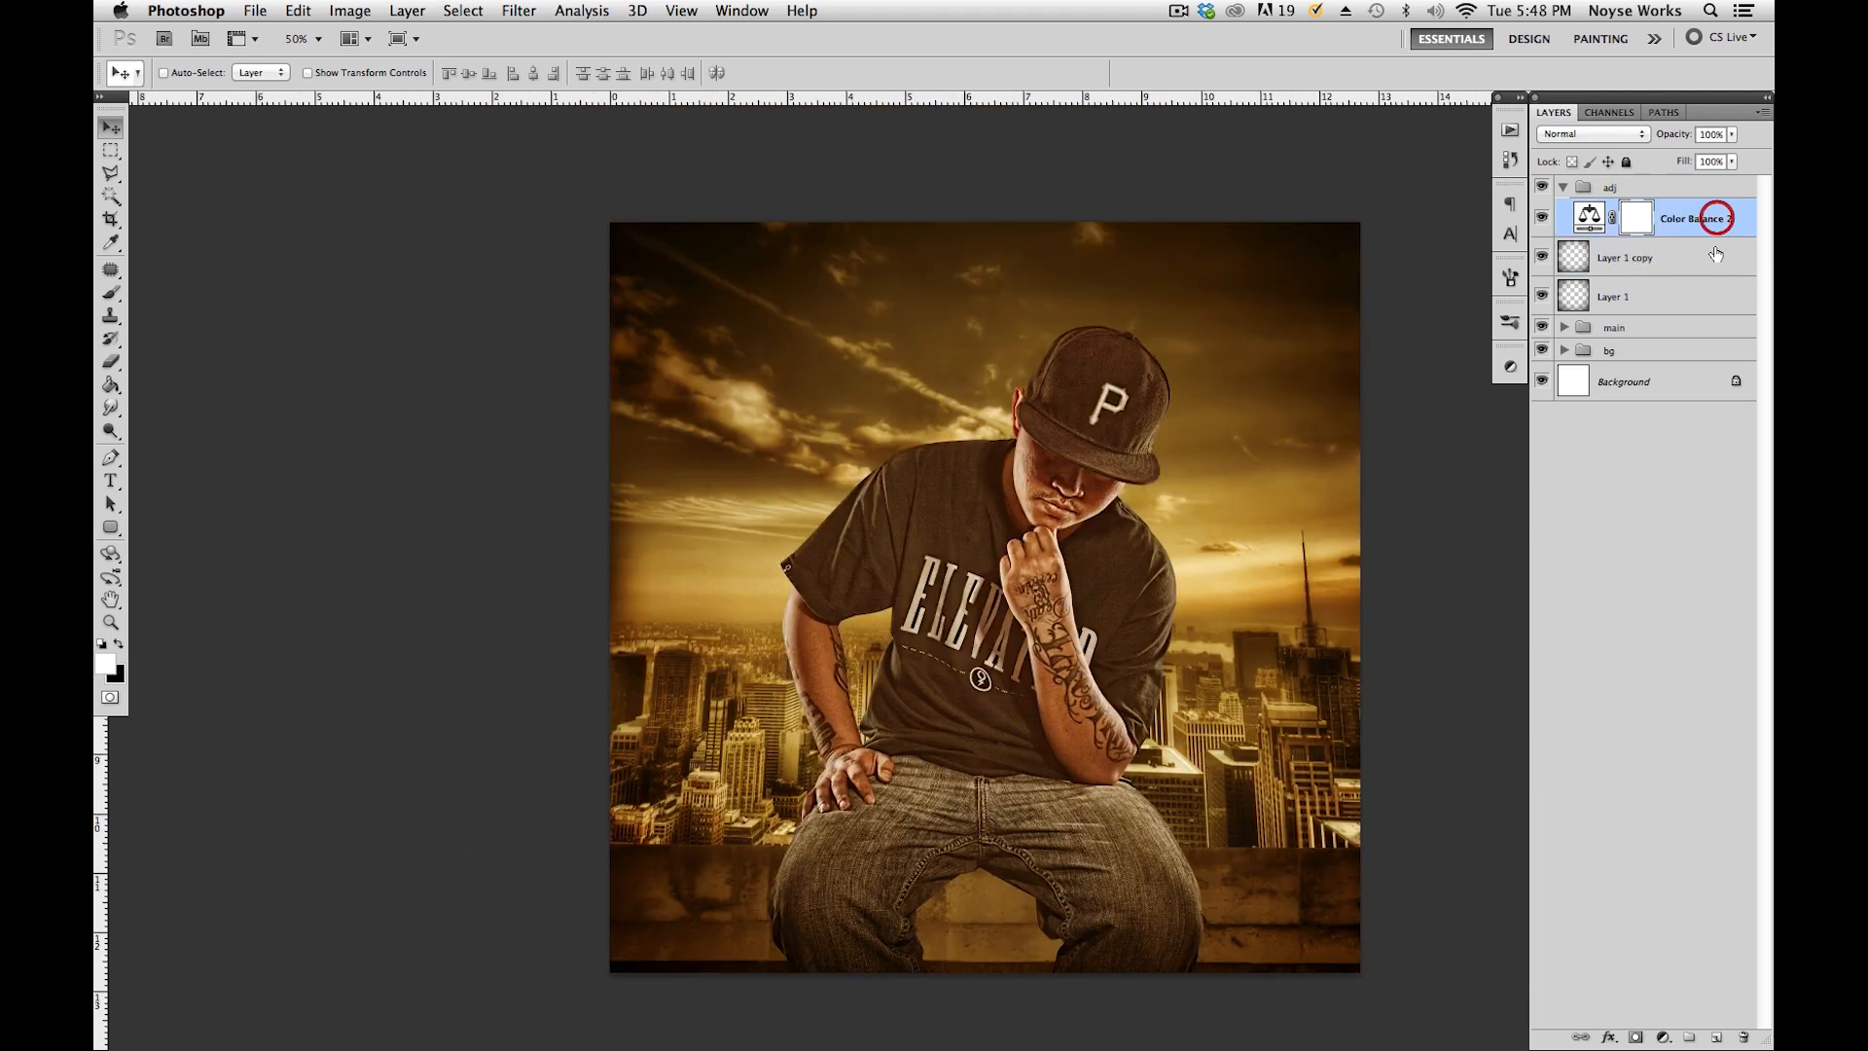
{"action": "left_click", "coordinate": [1662, 1038]}
{"action": "left_click", "coordinate": [1654, 718]}
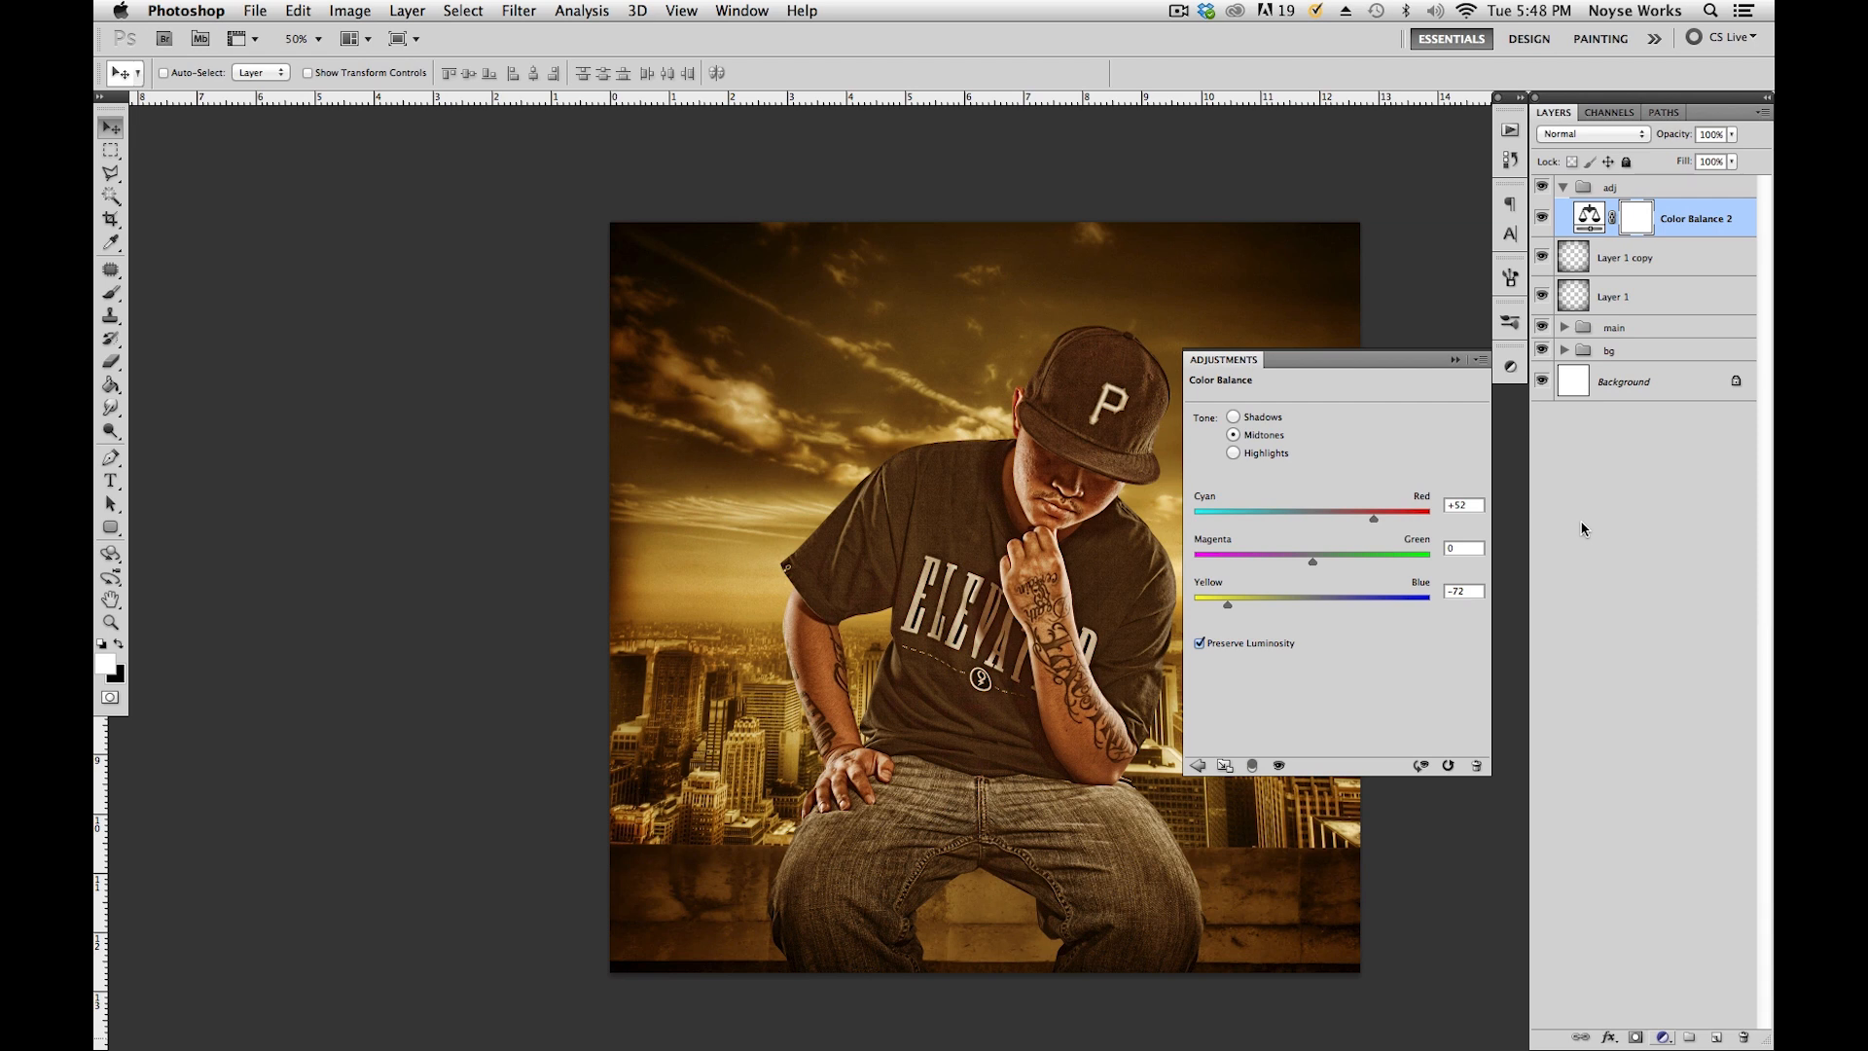
{"action": "left_click_drag", "start_coordinate": [1346, 553], "coordinate": [1388, 546]}
{"action": "key", "text": "space"}
{"action": "left_click_drag", "start_coordinate": [1019, 732], "coordinate": [885, 699]}
{"action": "left_click_drag", "start_coordinate": [1227, 609], "coordinate": [1242, 611]}
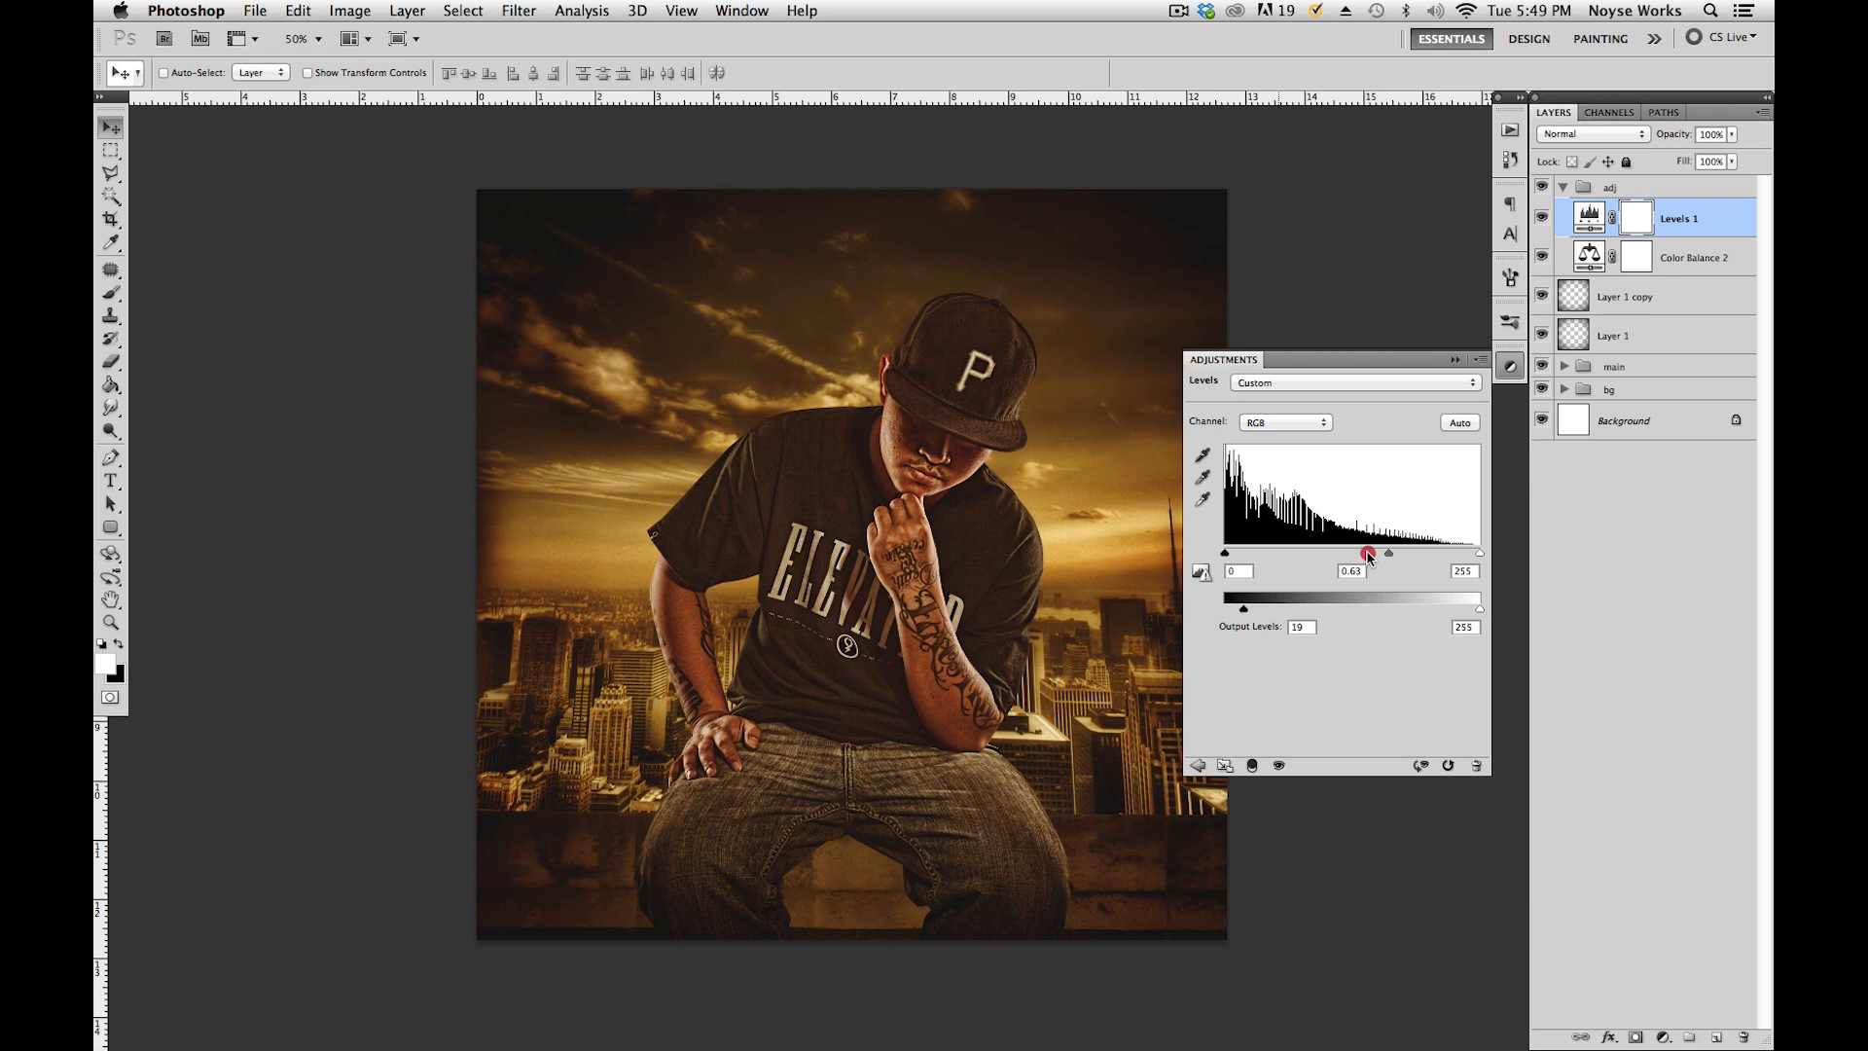
{"action": "left_click", "coordinate": [1510, 366]}
Toggle the Levels 1 layer's visibility to compare the adjustment, and save the document.
{"action": "key", "text": "space"}
{"action": "left_click_drag", "start_coordinate": [1156, 634], "coordinate": [1202, 650]}
{"action": "left_click", "coordinate": [1541, 218]}
{"action": "left_click", "coordinate": [1541, 218]}
{"action": "left_click", "coordinate": [1541, 218]}
{"action": "left_click", "coordinate": [1541, 218]}
{"action": "key", "text": "super+s"}
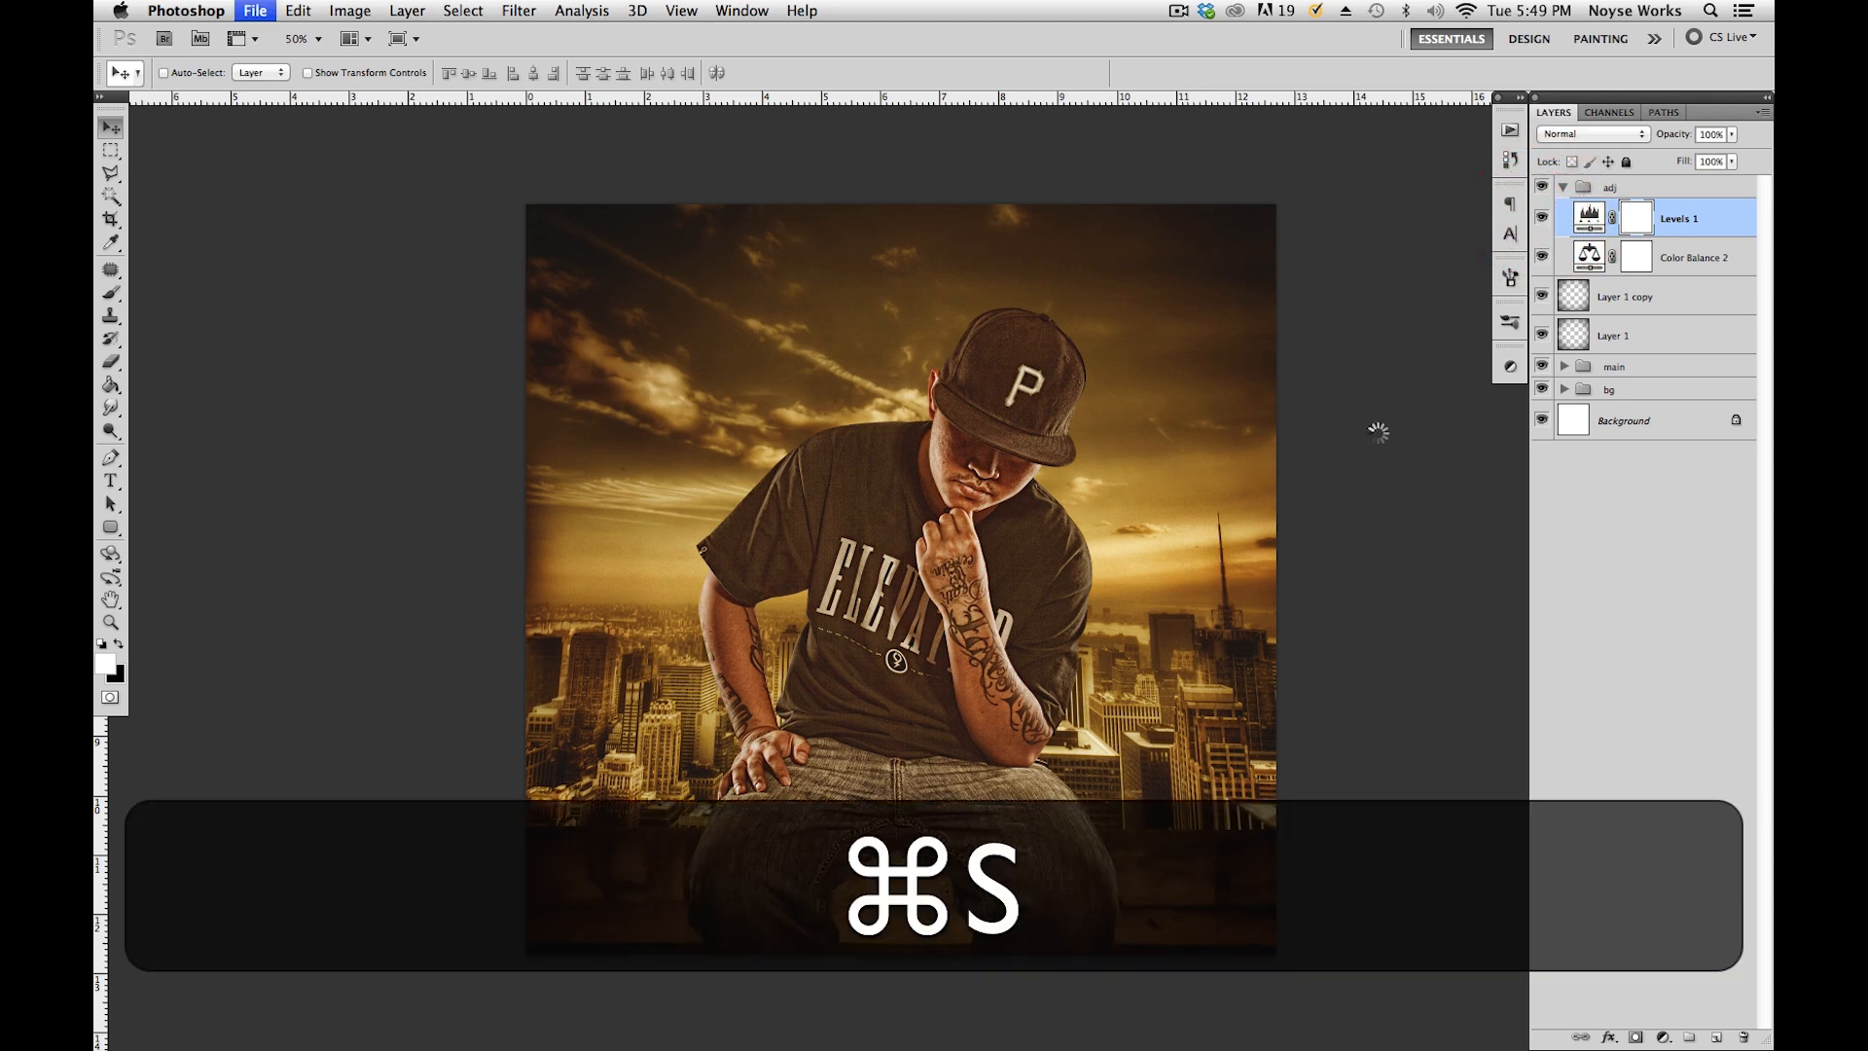
Move Layer 1 and Layer 1 copy into the adj group, collapse the group, and save the document.
{"action": "key", "text": "v"}
{"action": "key", "text": "space"}
{"action": "left_click_drag", "start_coordinate": [1251, 838], "coordinate": [1259, 617]}
{"action": "left_click", "coordinate": [1567, 186]}
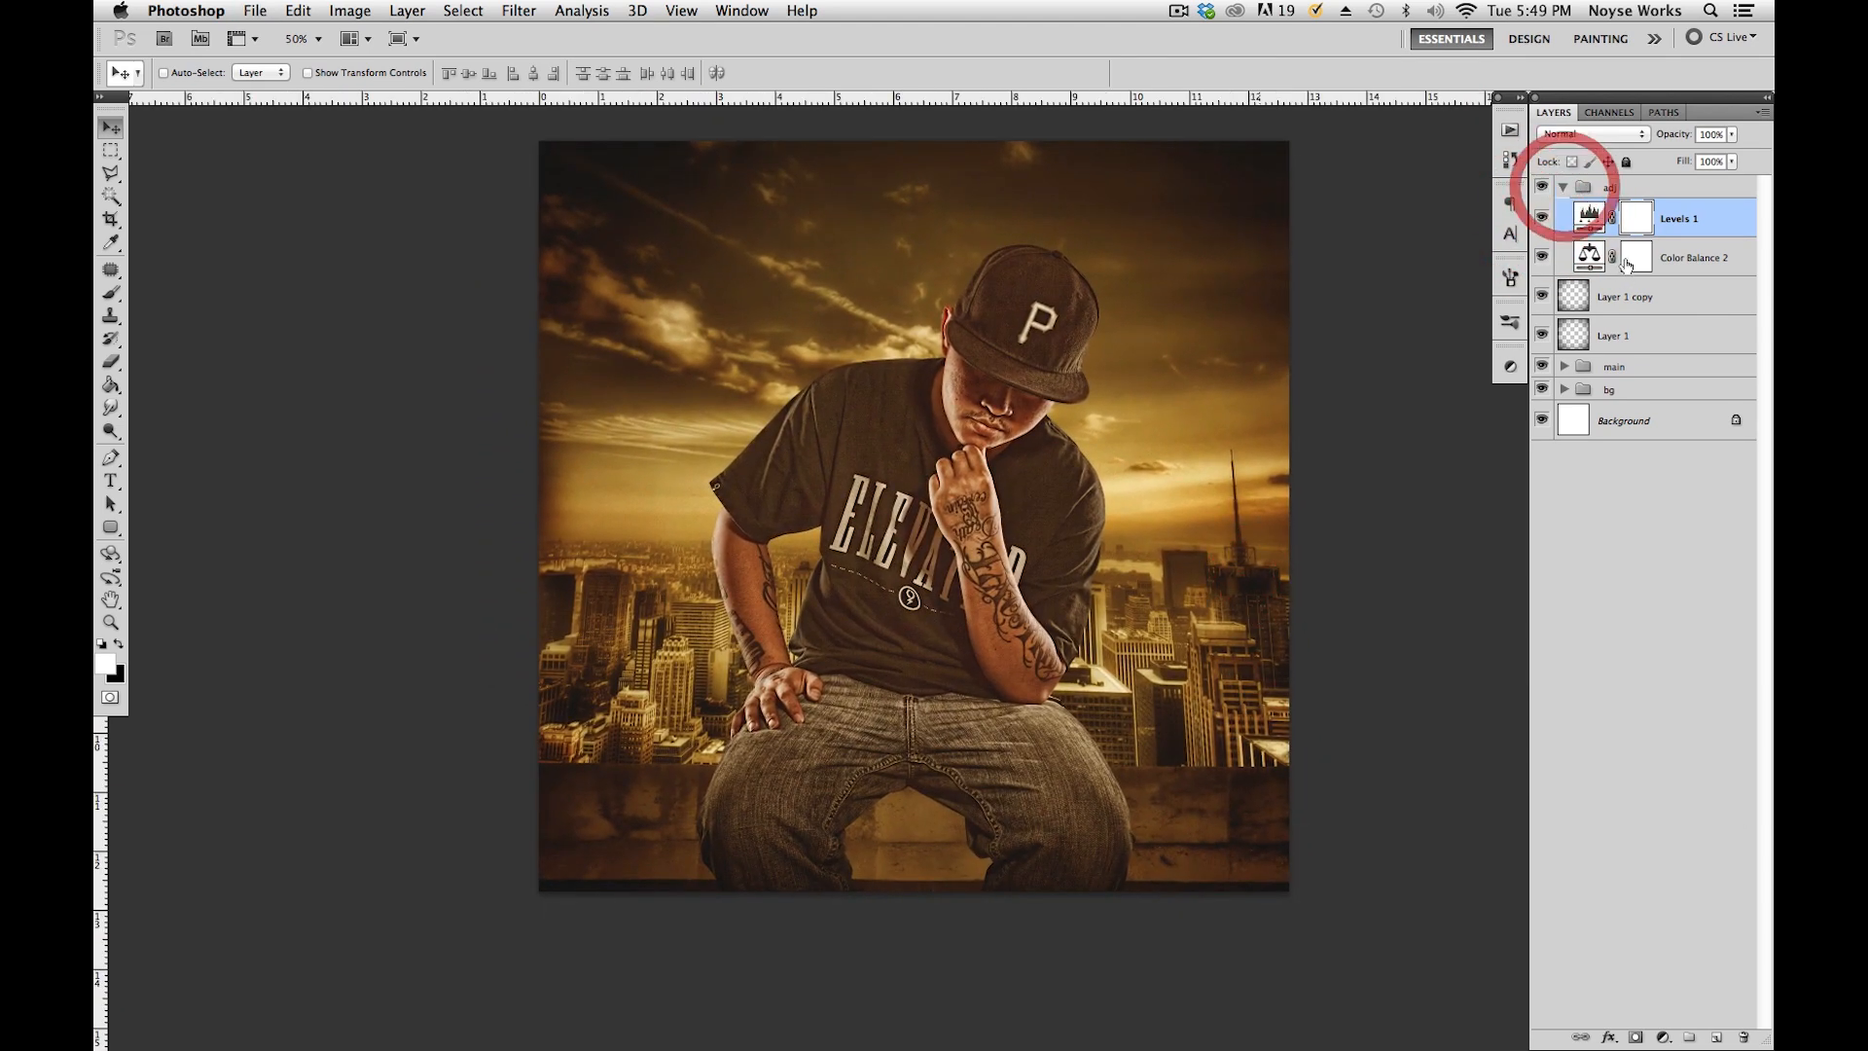
{"action": "left_click", "coordinate": [1632, 220], "text": "shift"}
{"action": "left_click", "coordinate": [1649, 217], "text": "shift"}
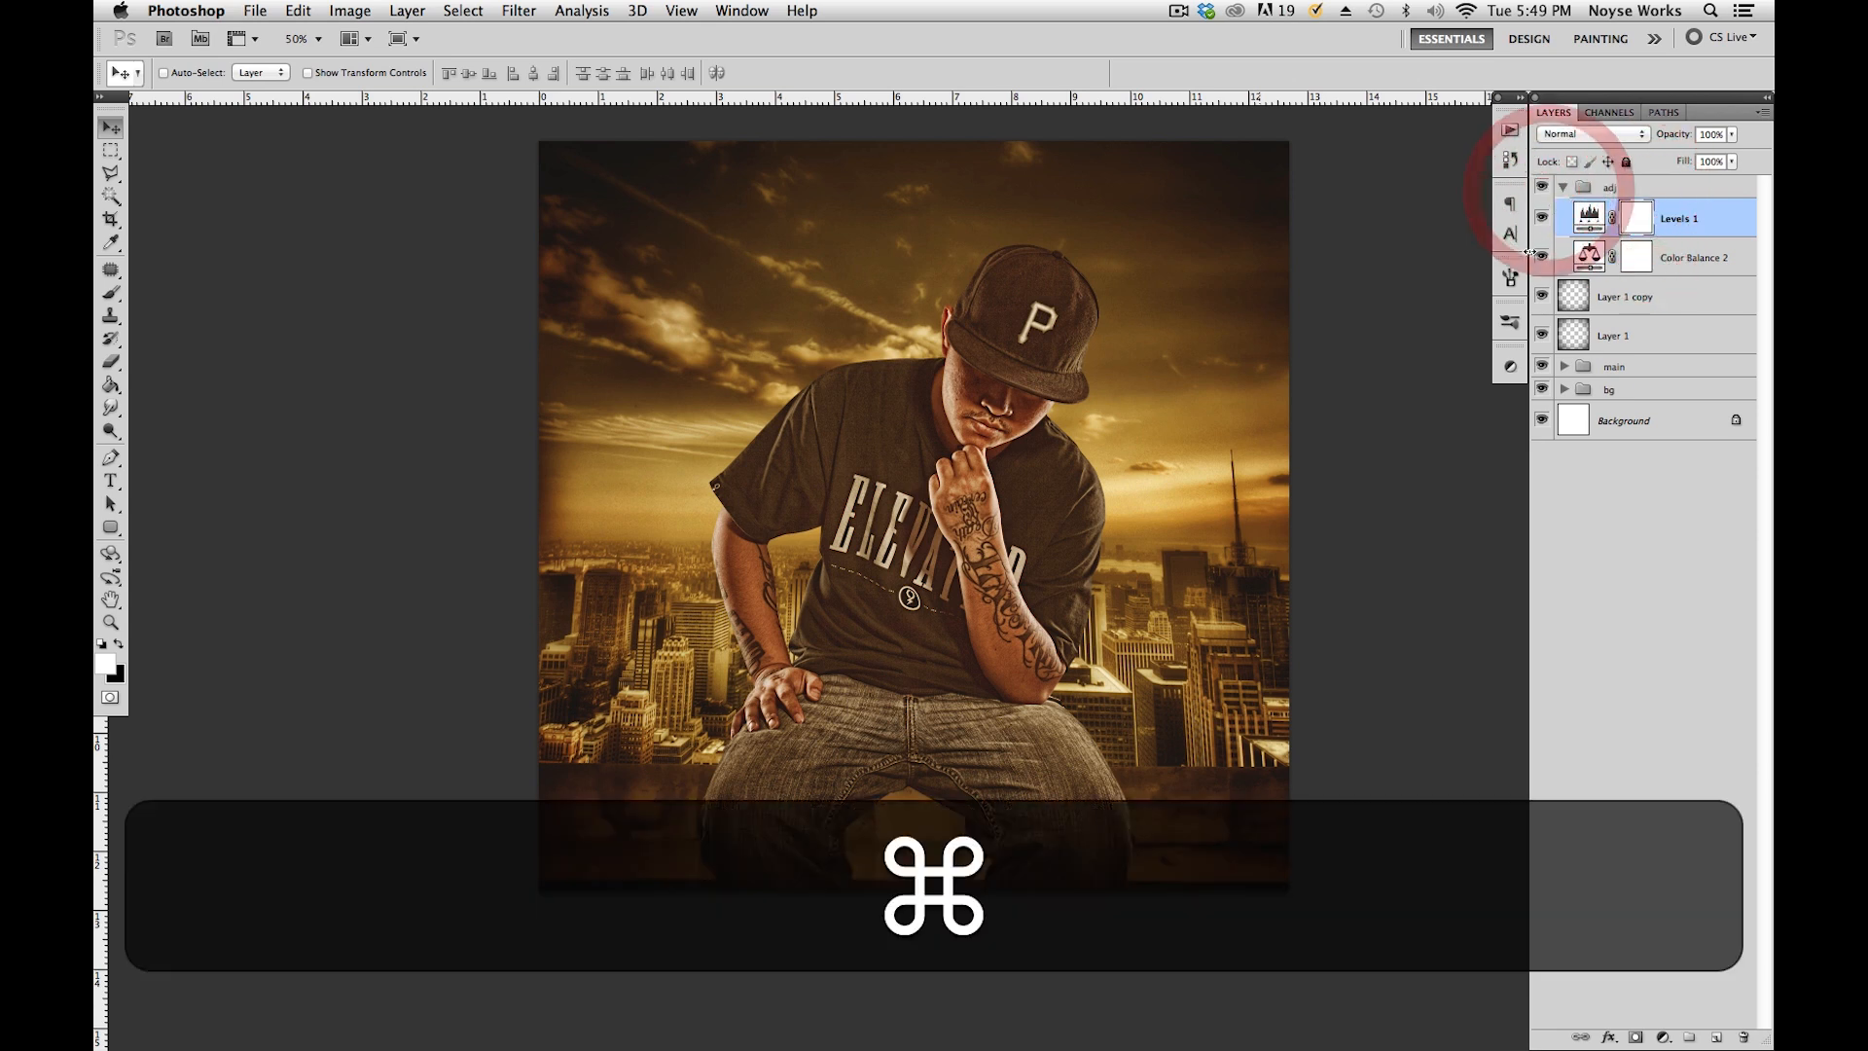
{"action": "key", "text": "super+s"}
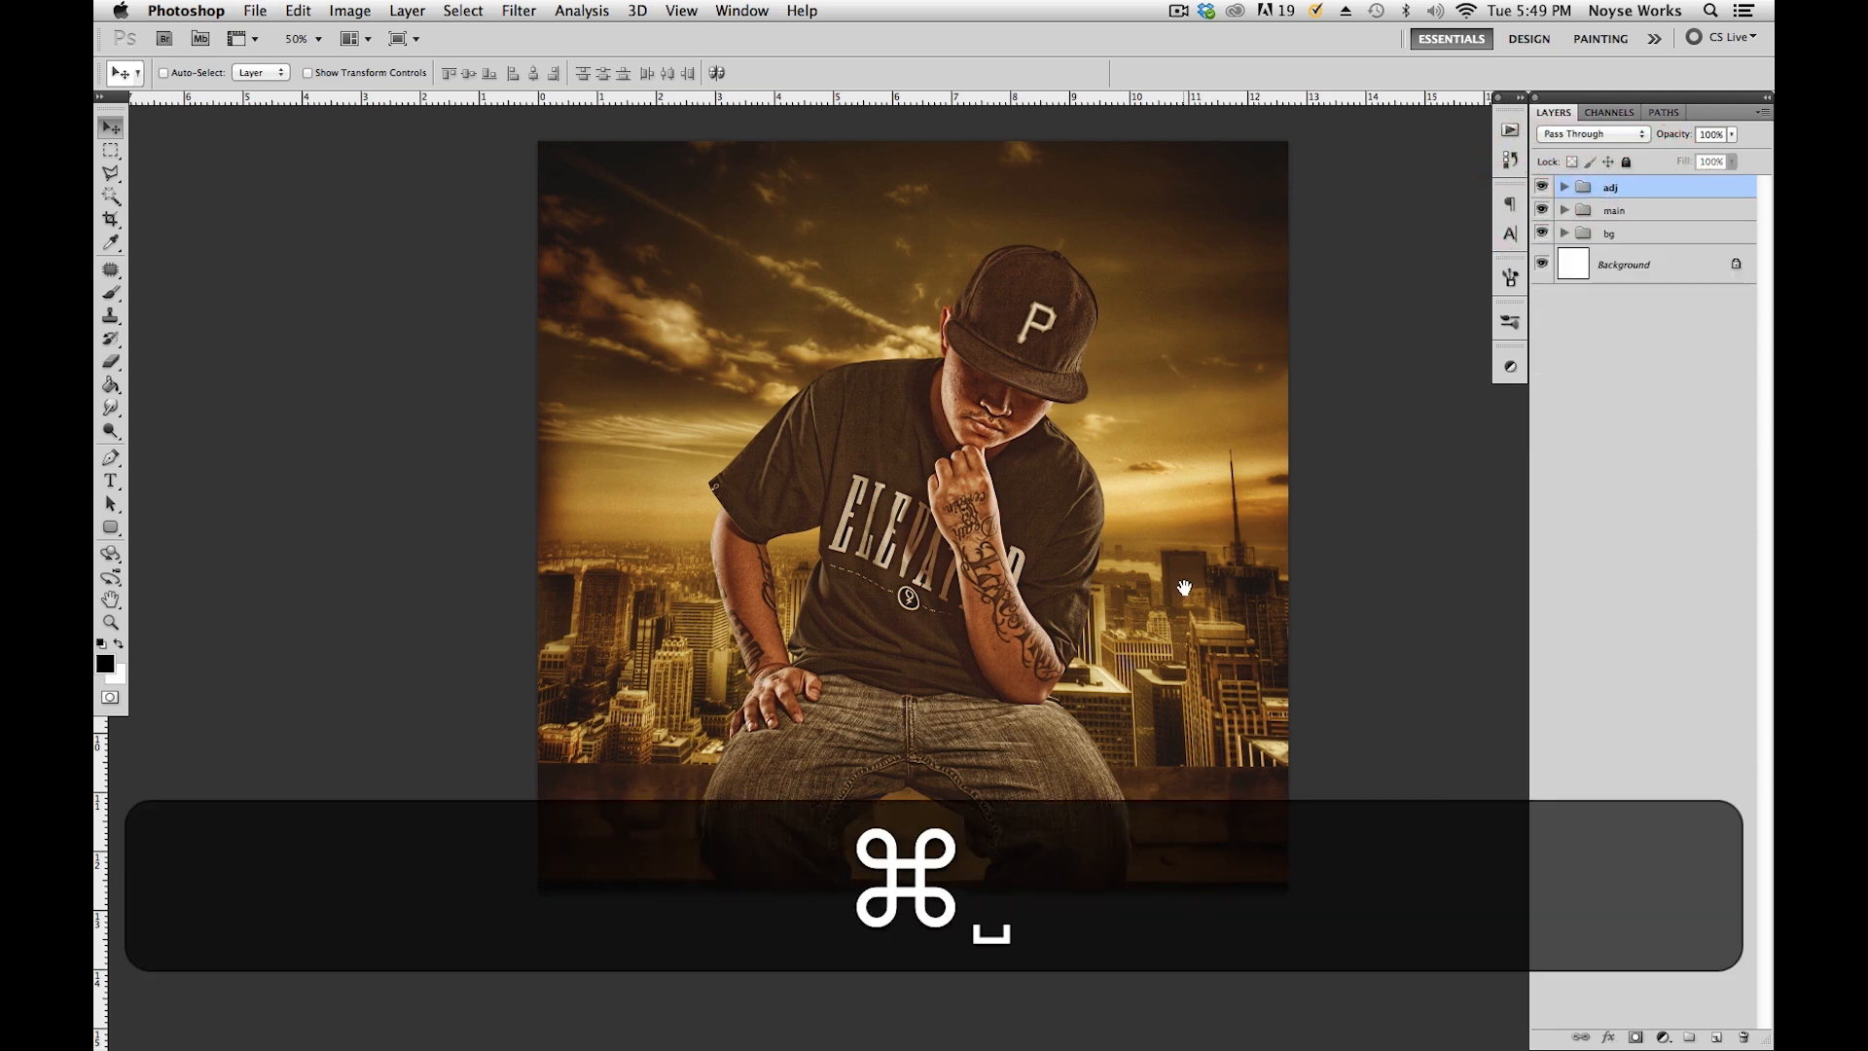
Add a new layer above Color Balance 1 in the bg group and mask it to the outline of the ledge.
{"action": "left_click_drag", "start_coordinate": [1180, 585], "coordinate": [1181, 633]}
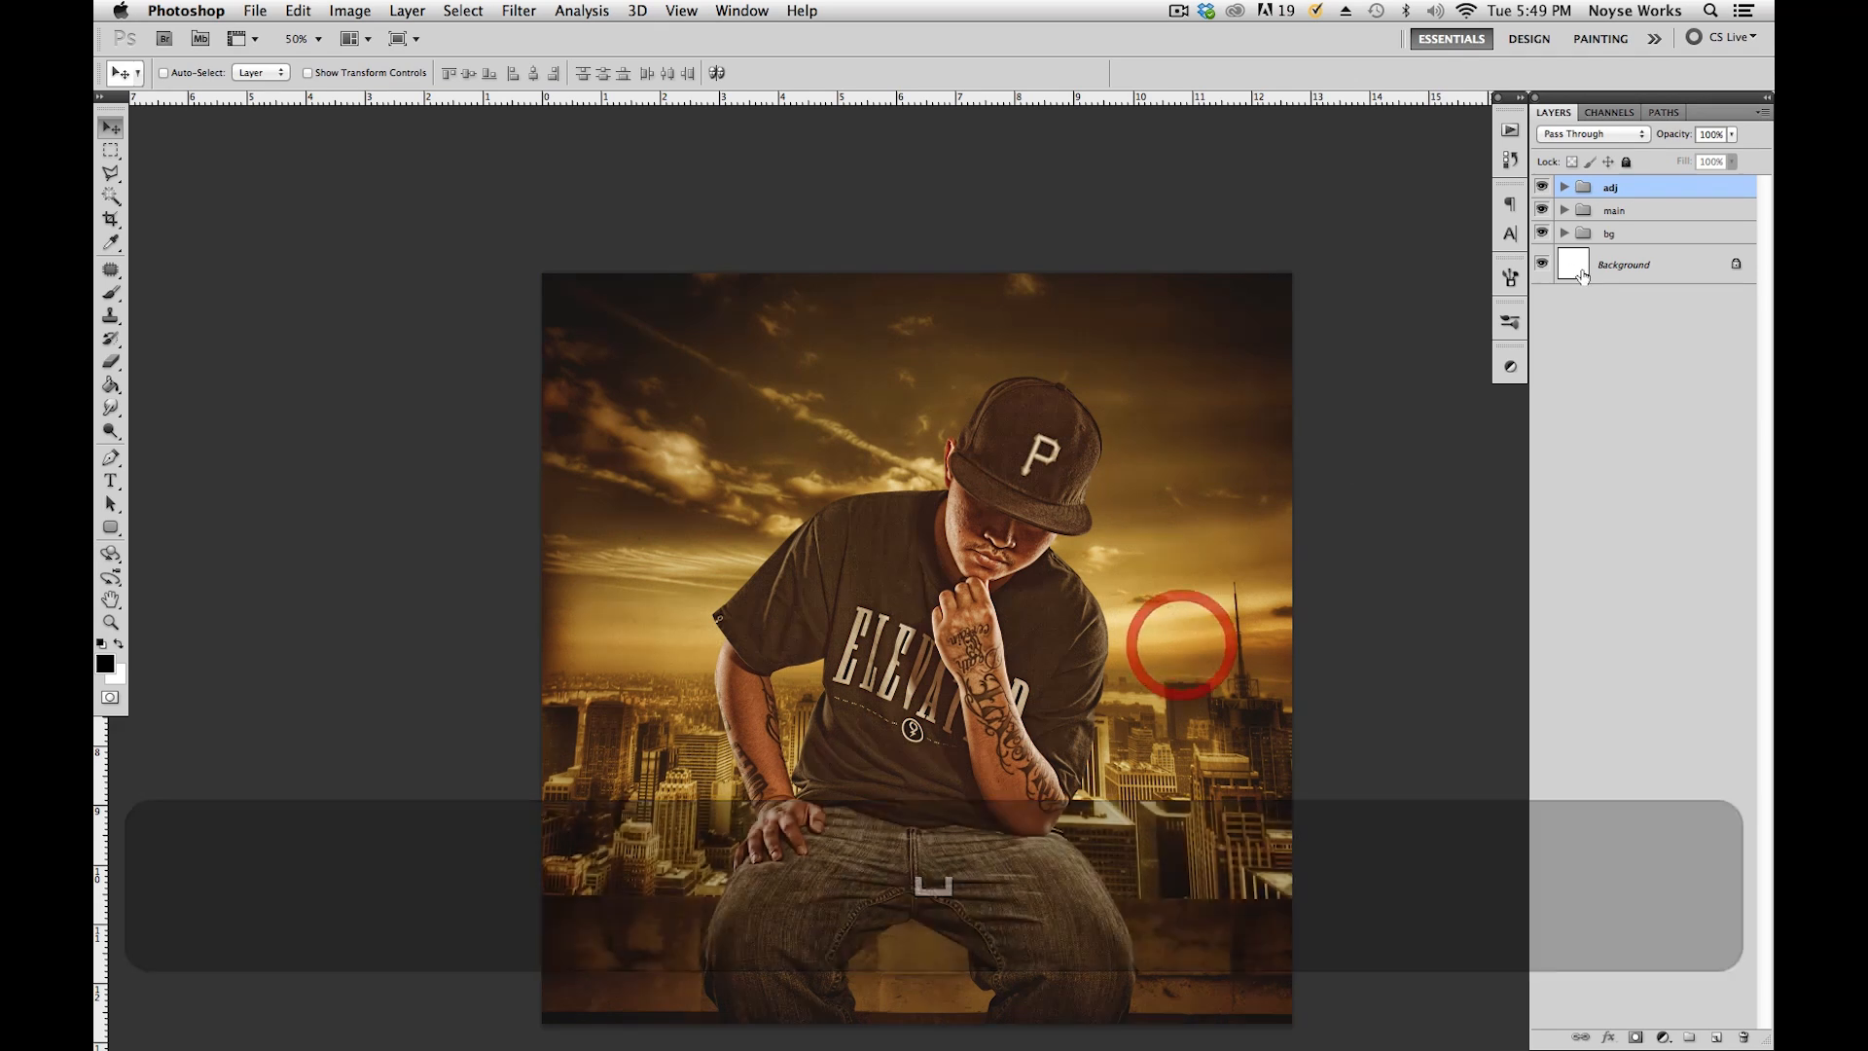
{"action": "left_click_drag", "start_coordinate": [1262, 788], "coordinate": [1313, 793]}
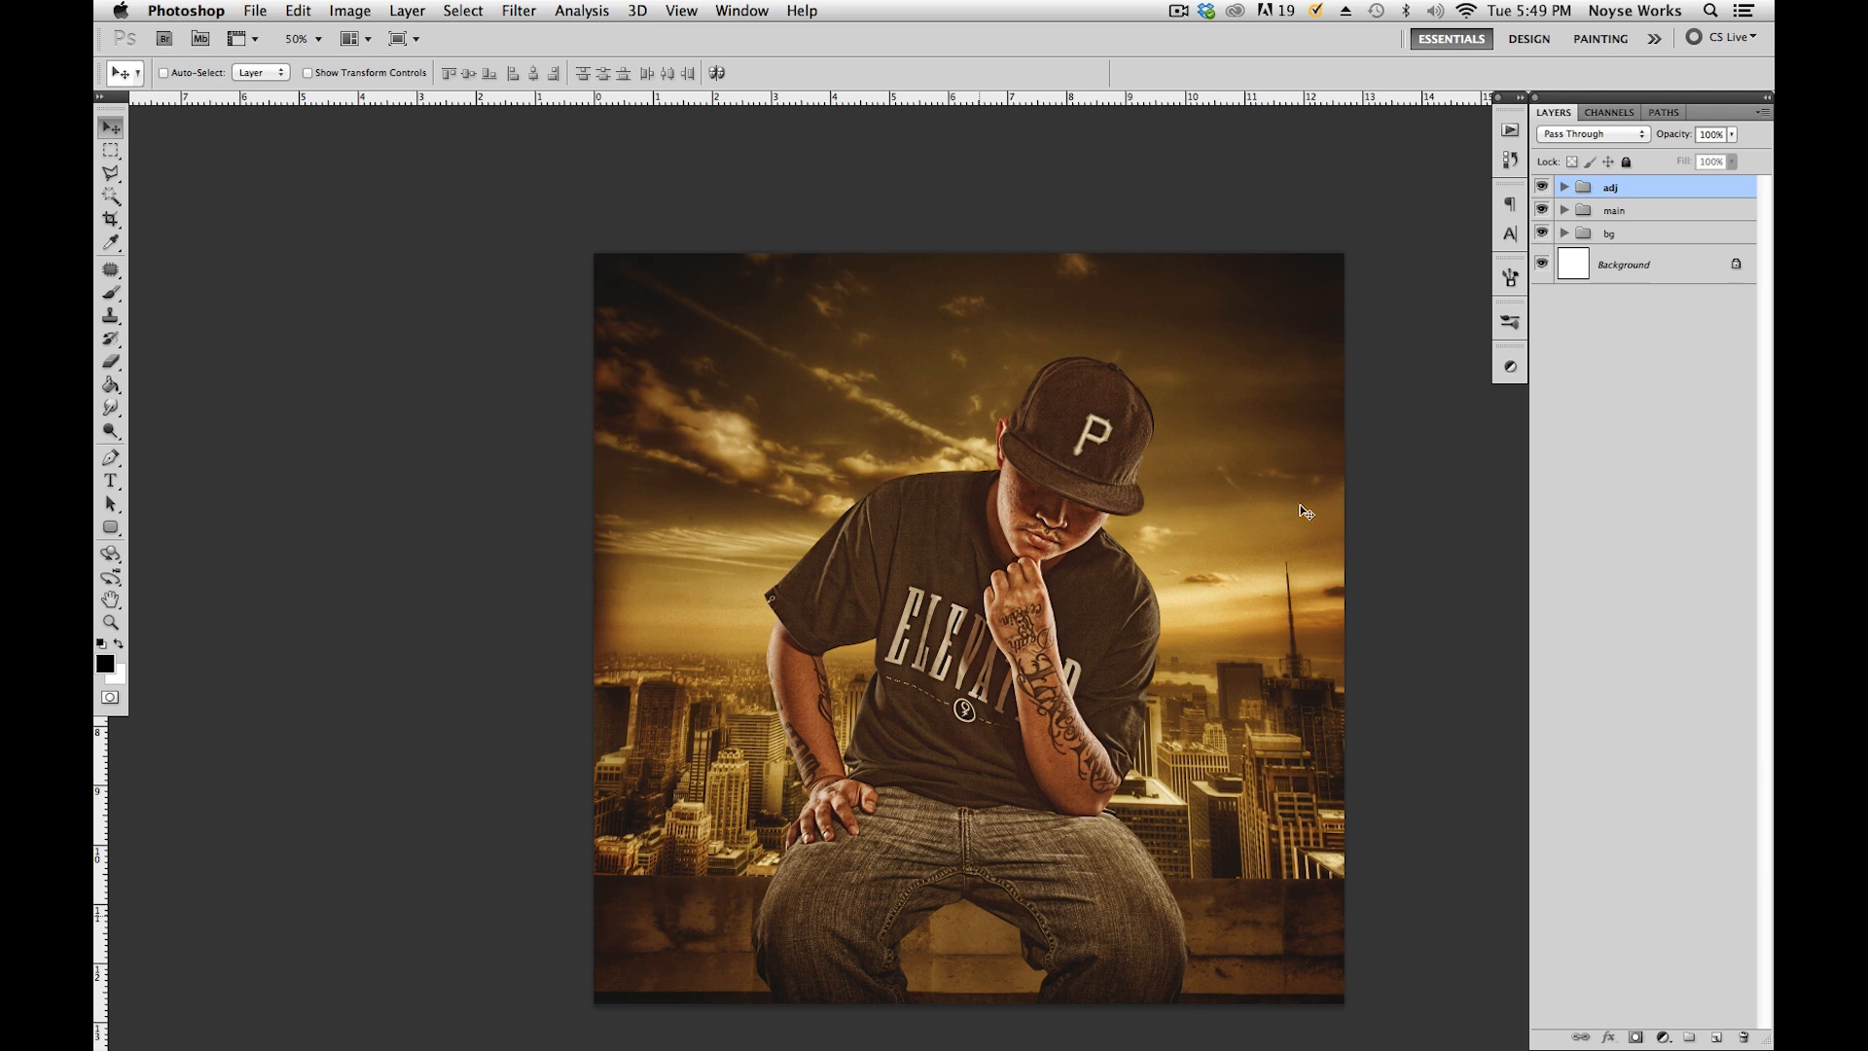
{"action": "left_click", "coordinate": [1563, 232]}
{"action": "left_click", "coordinate": [1655, 255]}
{"action": "left_click", "coordinate": [1717, 1037]}
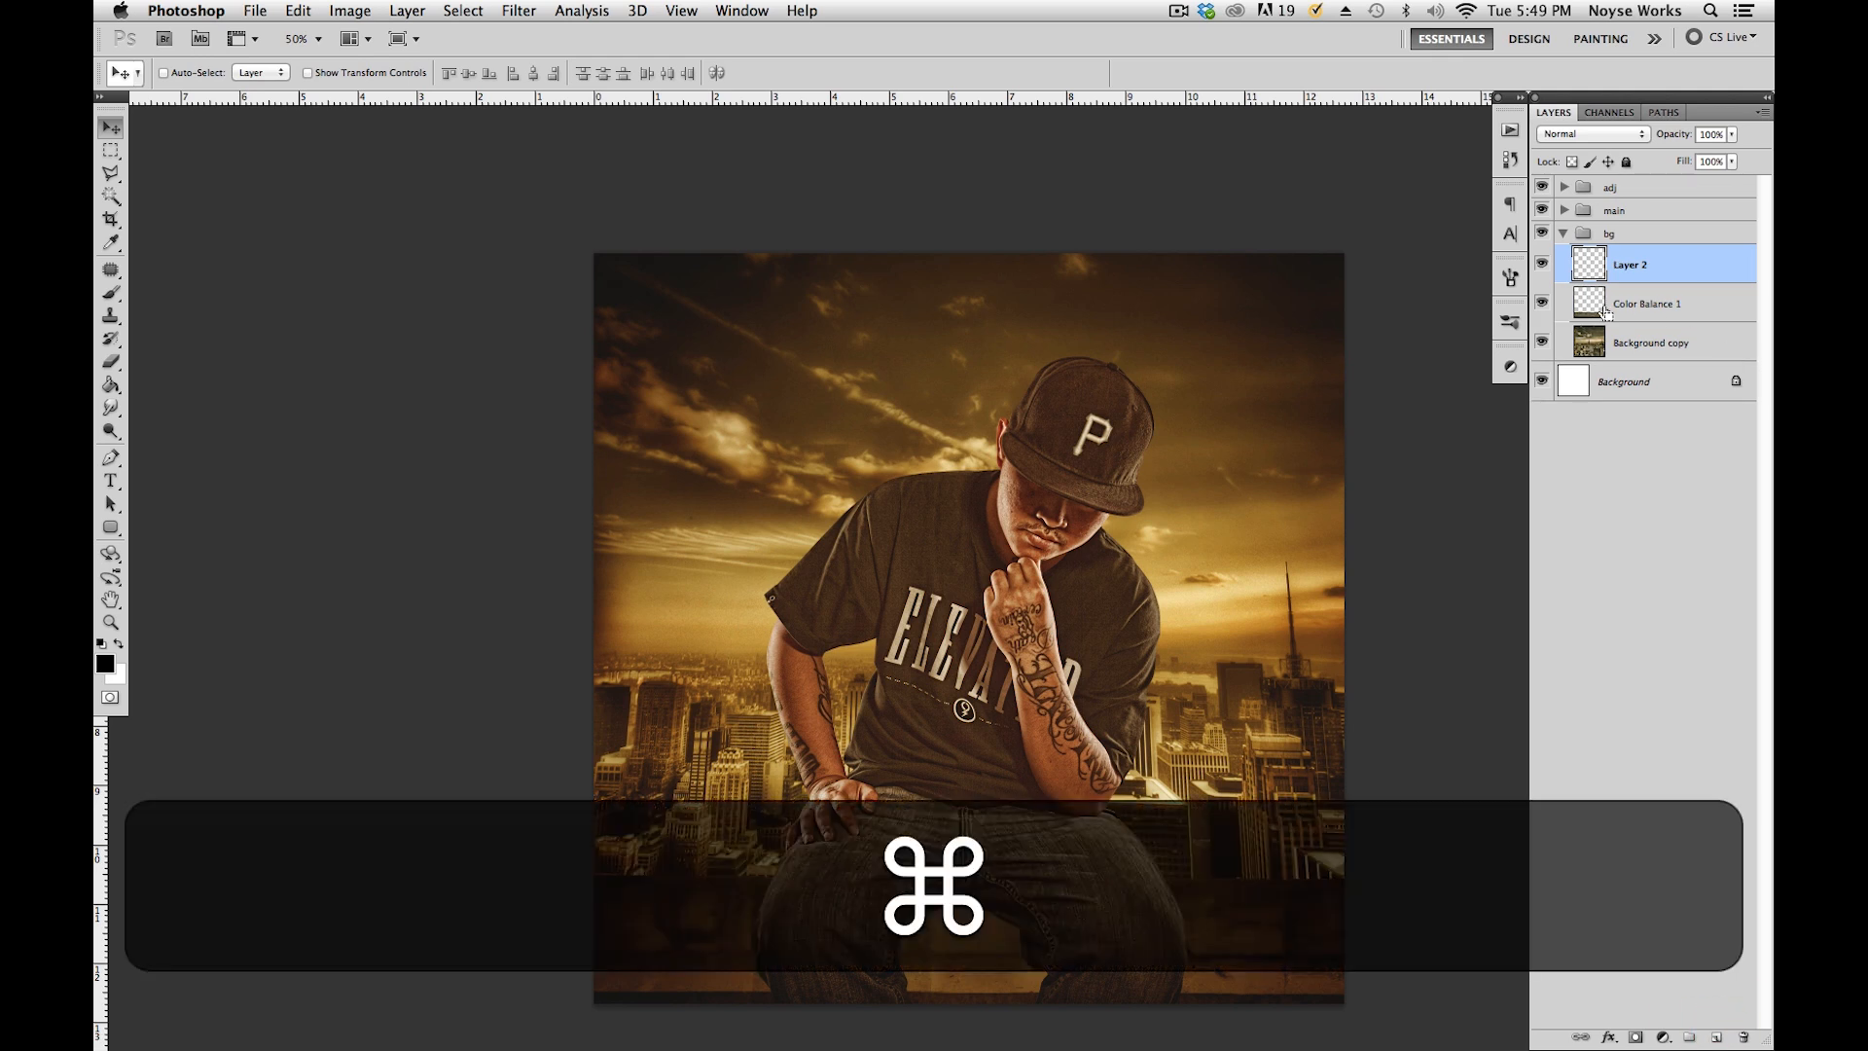
{"action": "left_click", "coordinate": [1589, 304], "text": "super"}
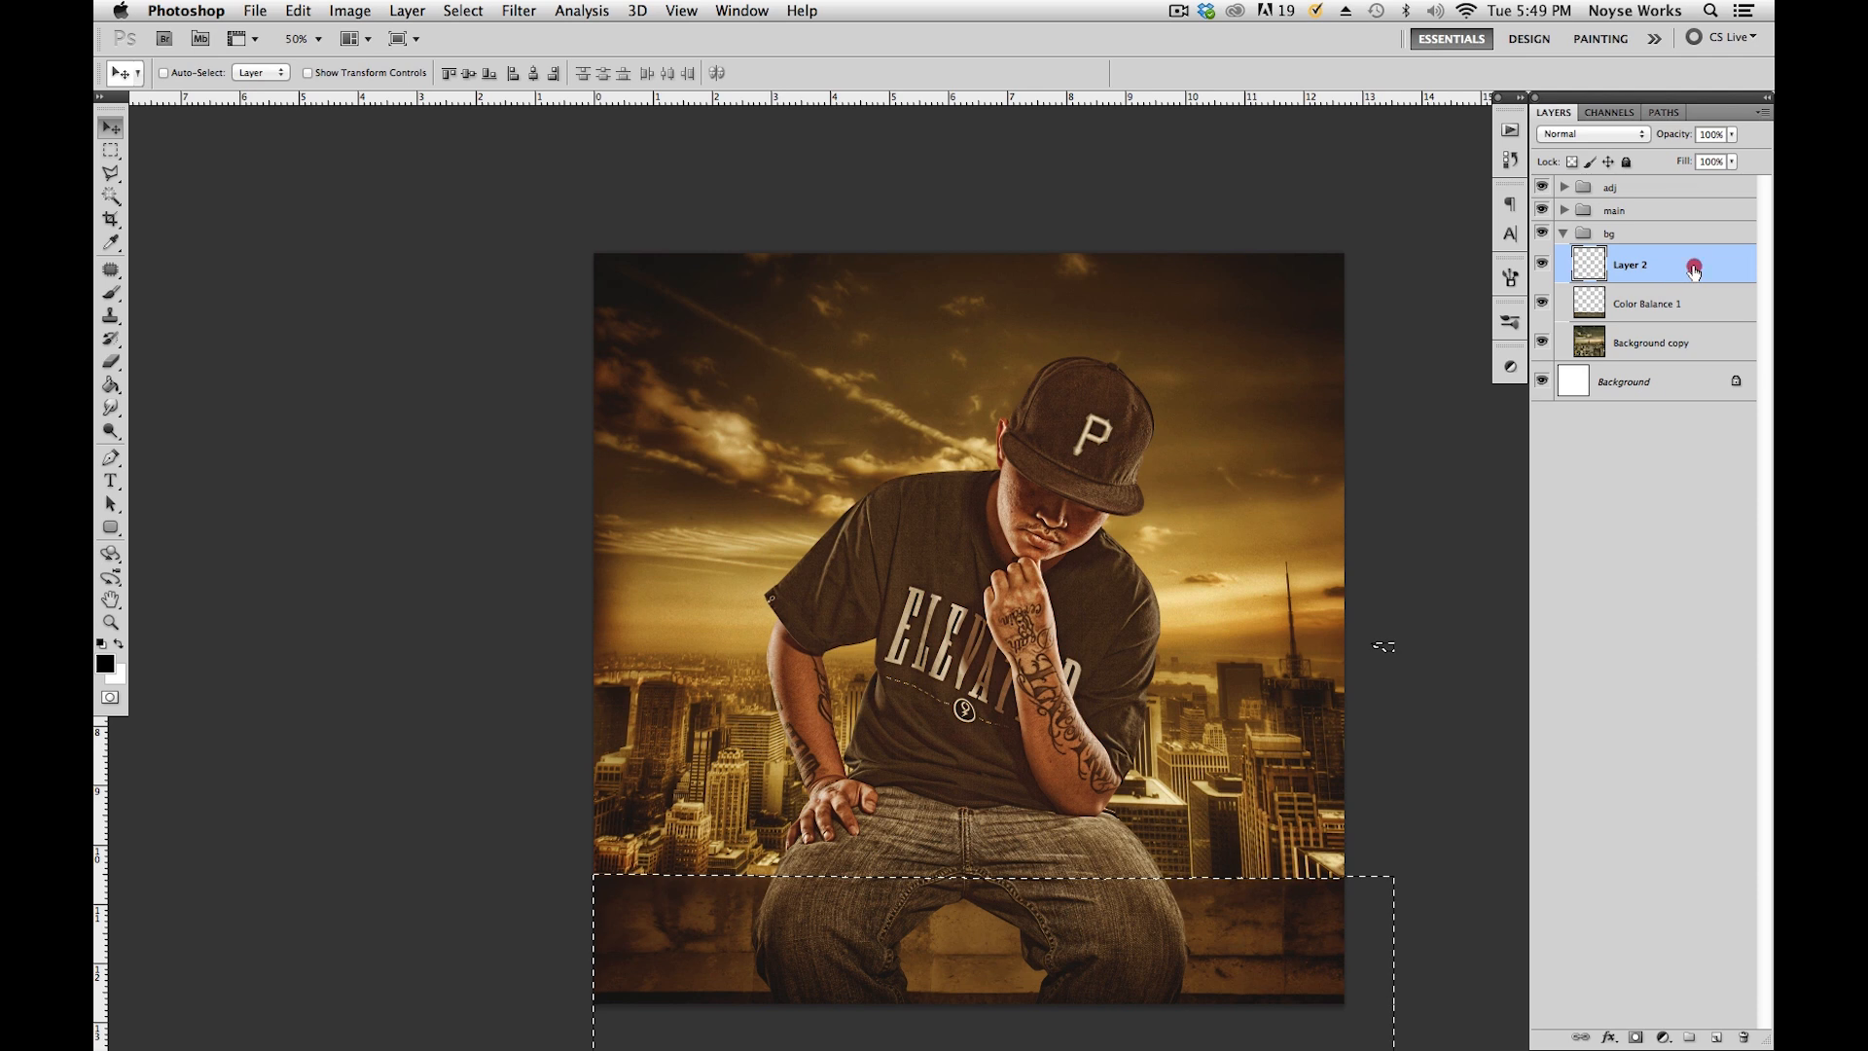
{"action": "left_click", "coordinate": [1637, 1037]}
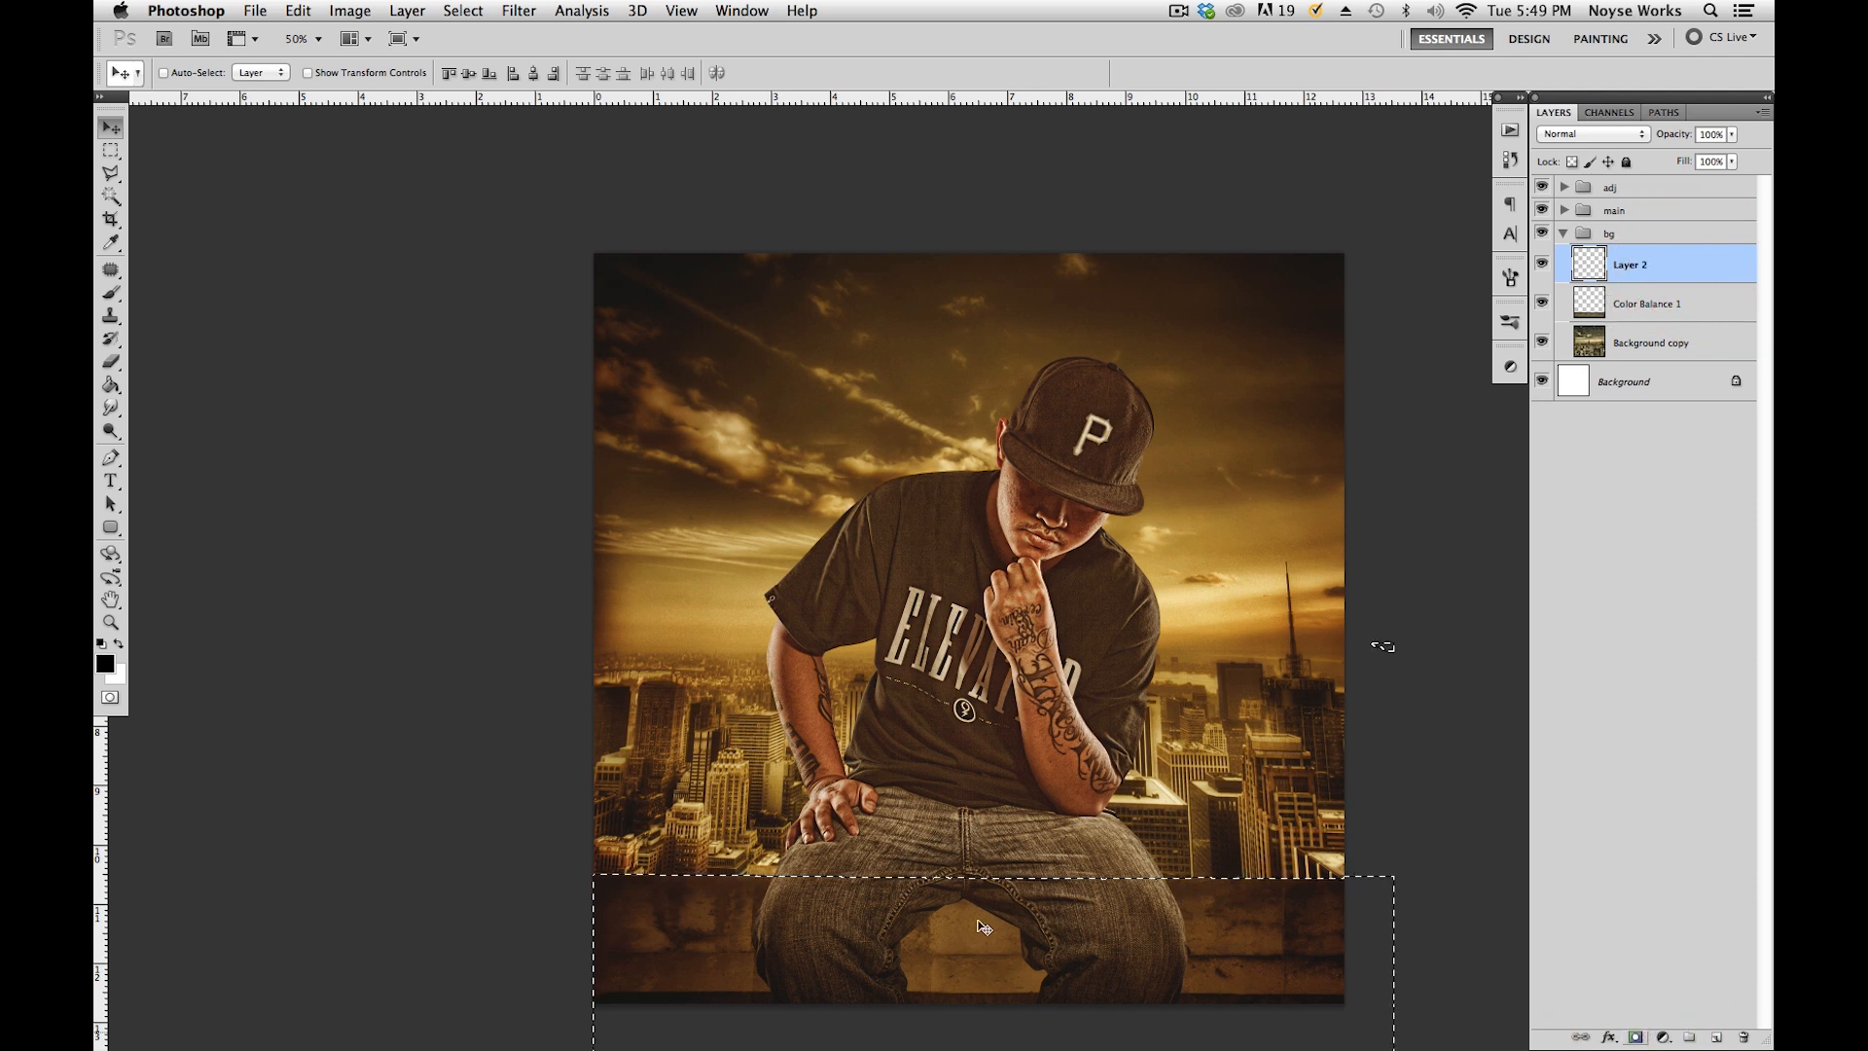
Rename the masked layer above the ledge as shadow, keeping its pixel content rather than the mask active.
{"action": "left_click", "coordinate": [1588, 264]}
{"action": "double_click", "coordinate": [1680, 268]}
{"action": "type", "text": "shadow"}
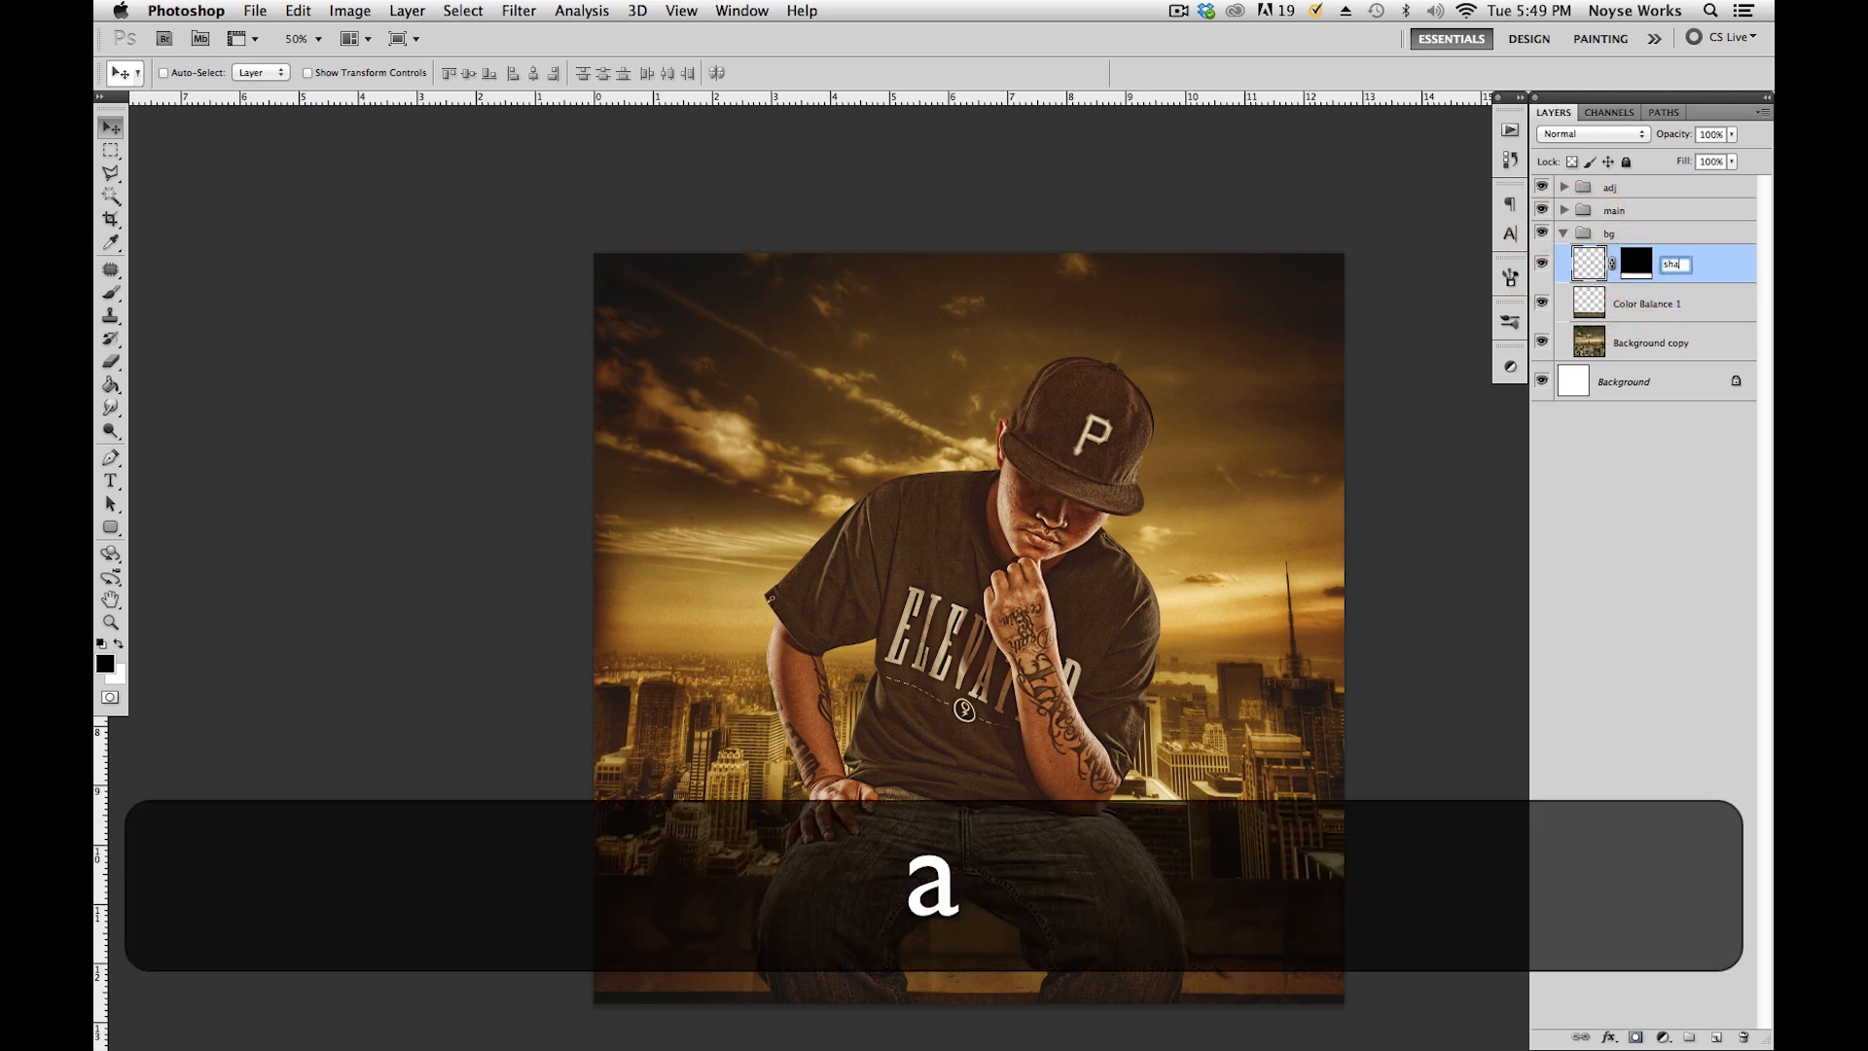
{"action": "key", "text": "Return"}
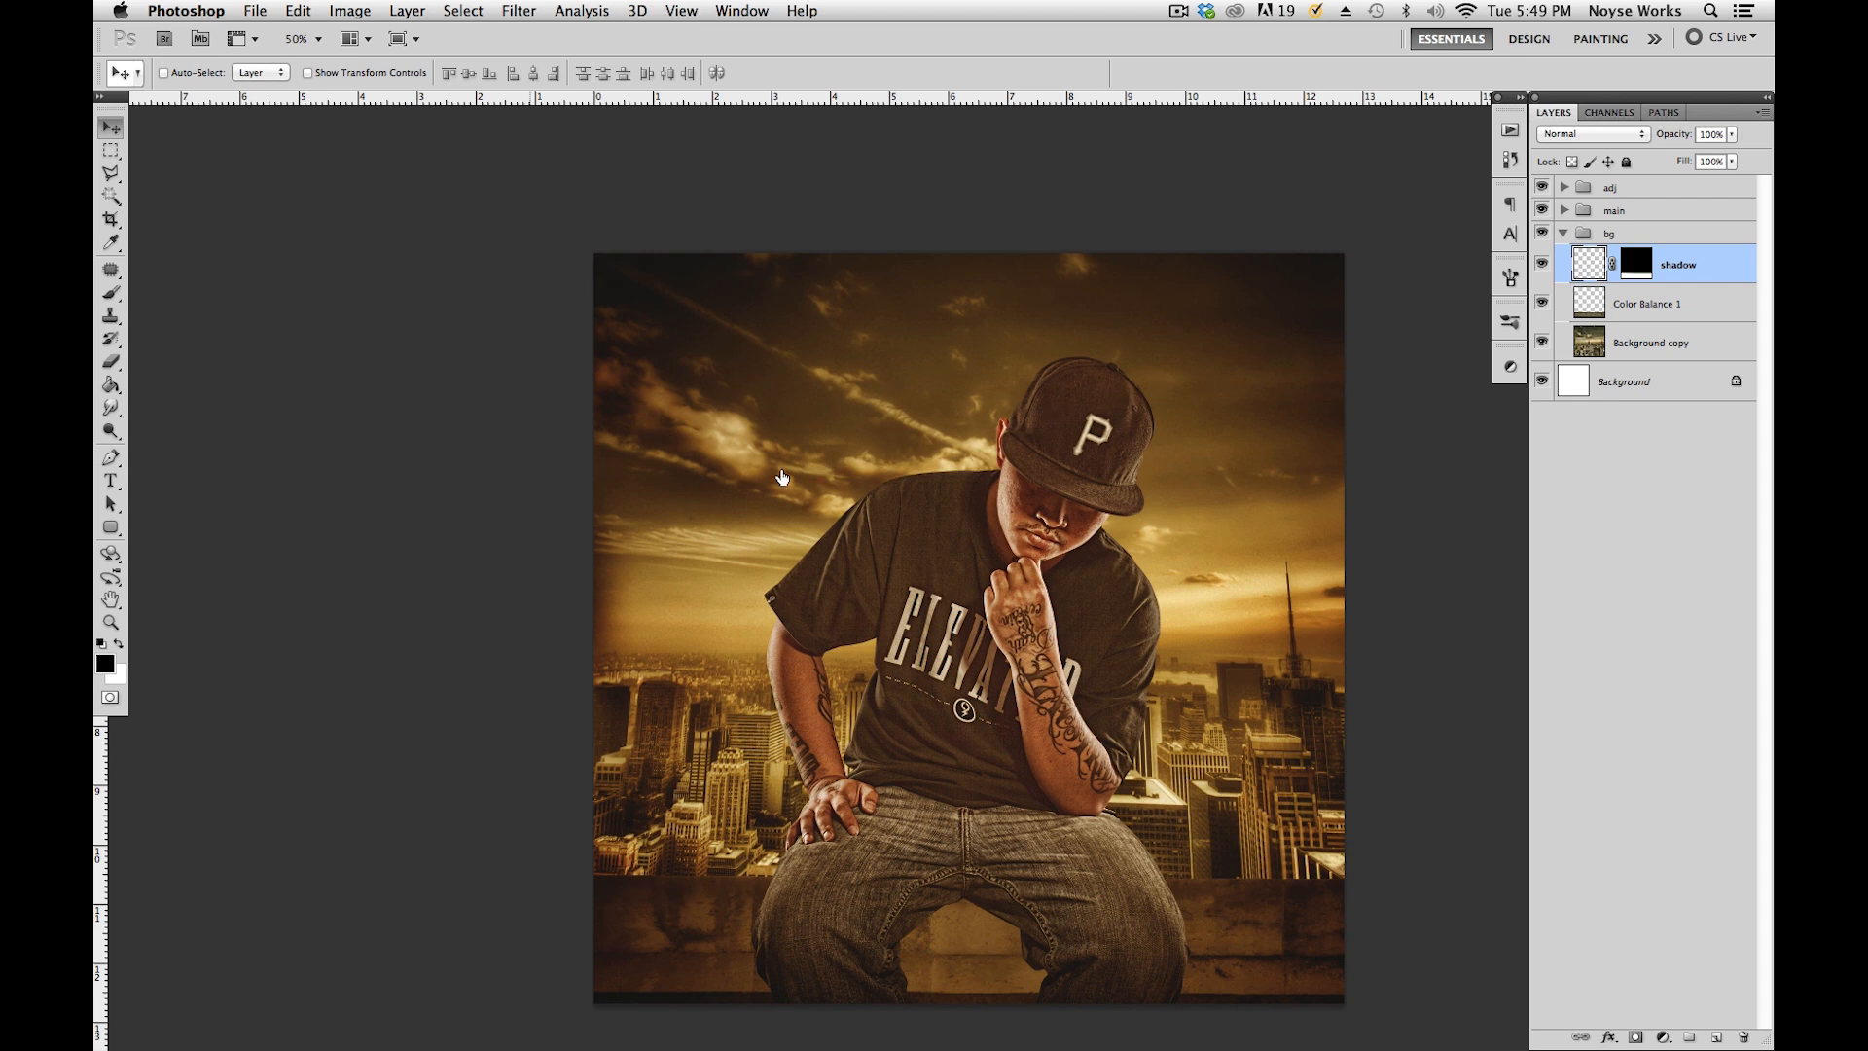
Paint black shadows on the ledge around the legs on the shadow layer with a soft 100 px brush at 0% hardness.
{"action": "key", "text": "b"}
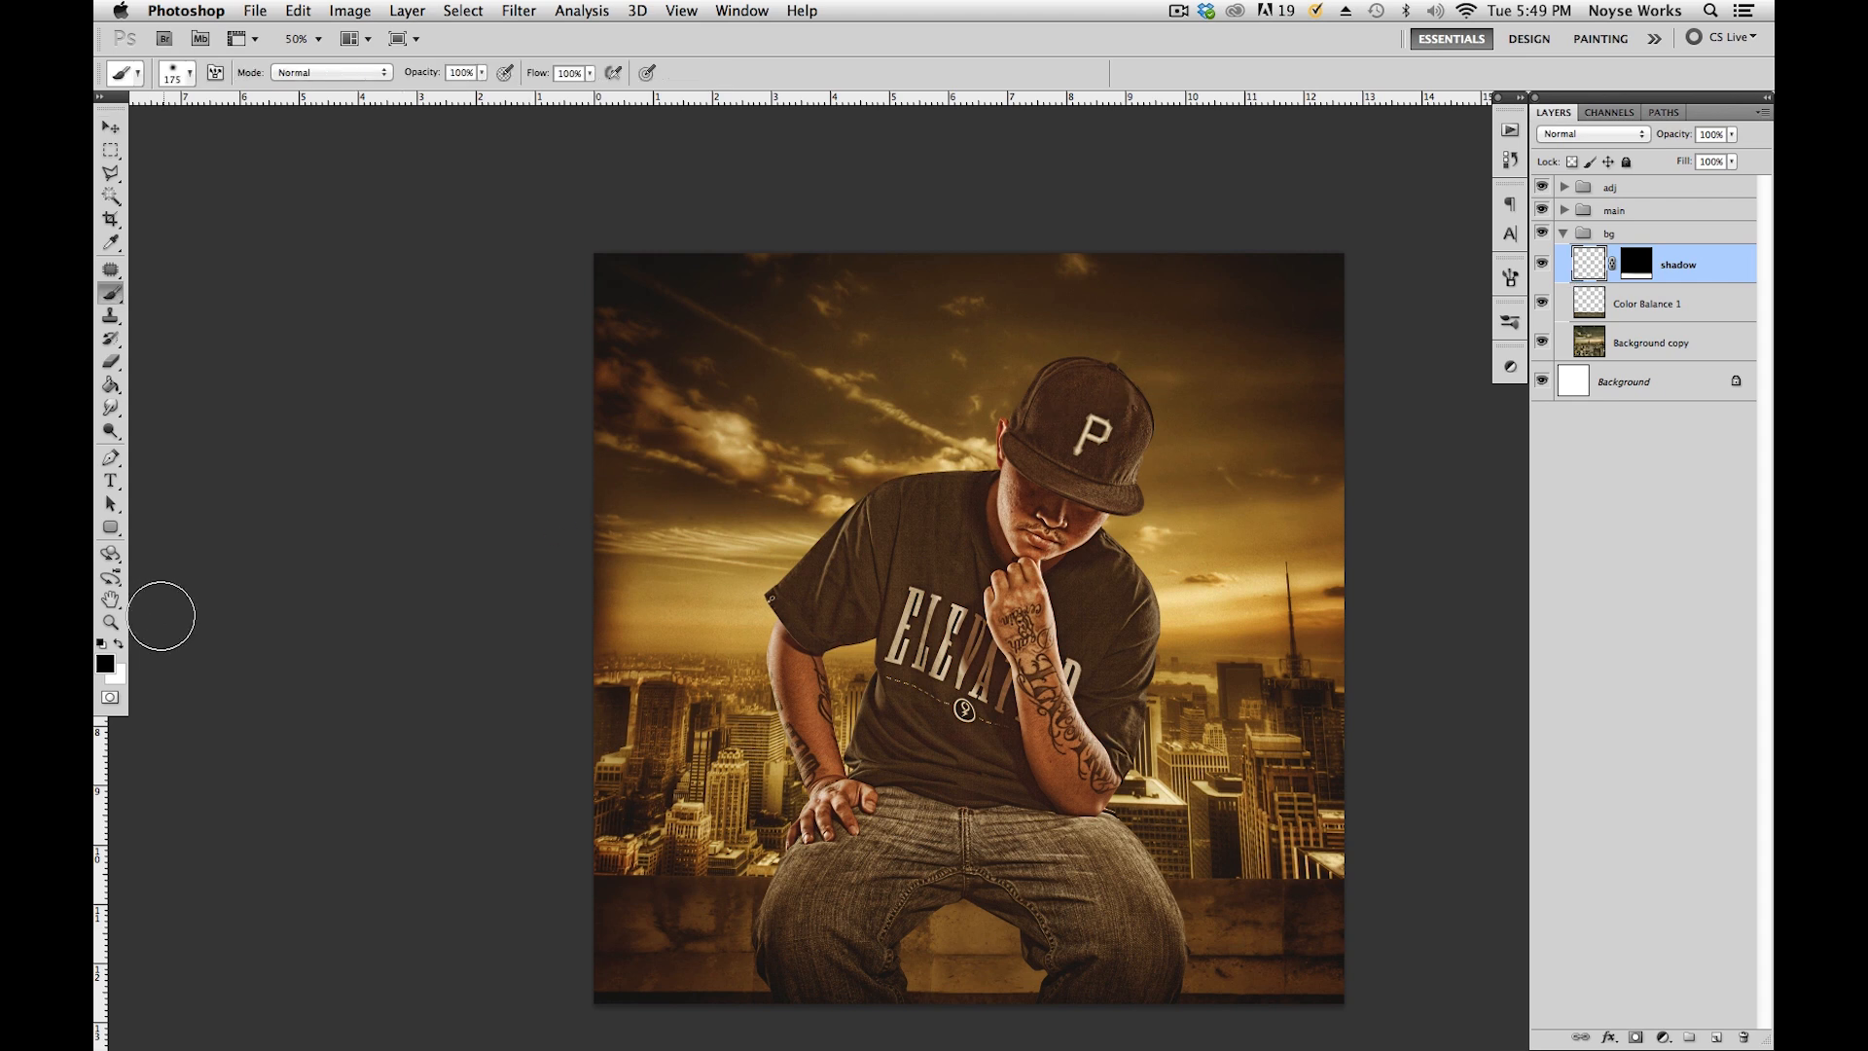
{"action": "key", "text": "bracketleft"}
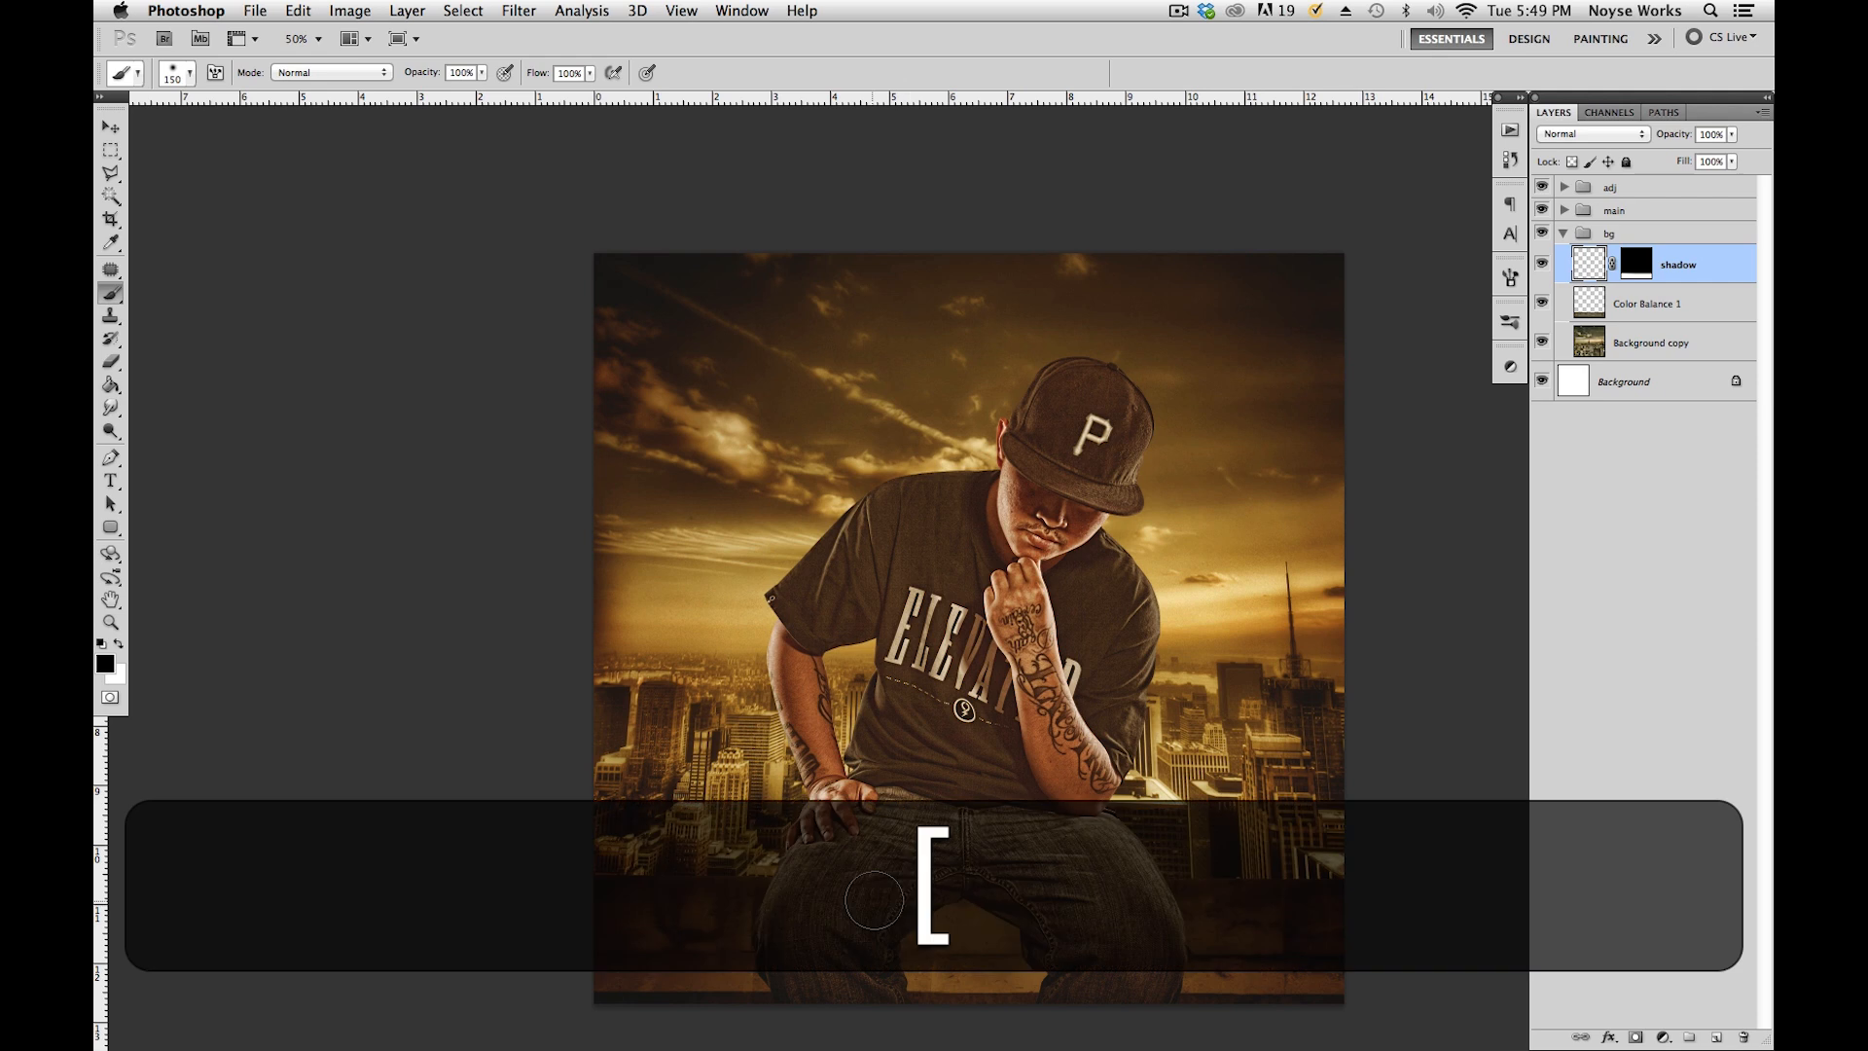
{"action": "left_click", "coordinate": [1638, 267]}
{"action": "key", "text": "x"}
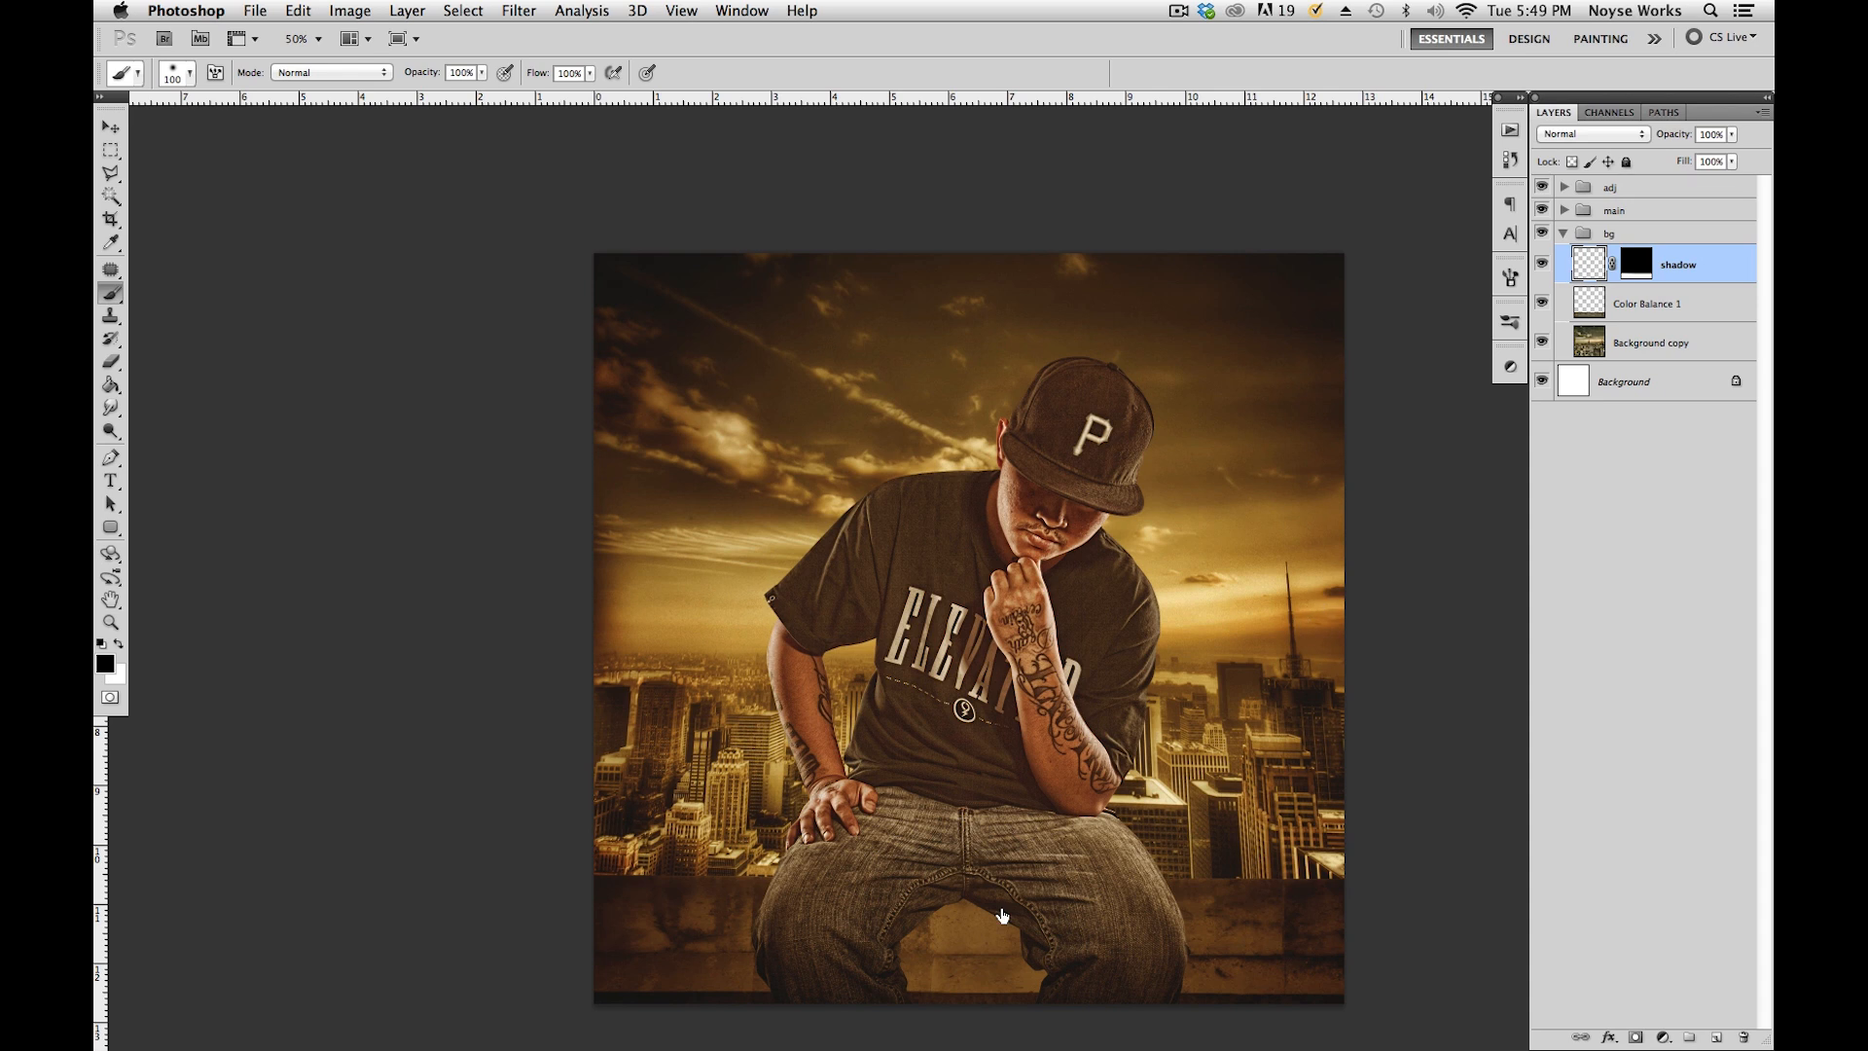
{"action": "mouse_move", "coordinate": [1002, 915]}
{"action": "left_mouse_down"}
{"action": "mouse_move", "coordinate": [1038, 985]}
{"action": "mouse_move", "coordinate": [913, 1004]}
{"action": "mouse_move", "coordinate": [796, 905]}
{"action": "mouse_move", "coordinate": [773, 923]}
{"action": "mouse_move", "coordinate": [753, 890]}
{"action": "mouse_move", "coordinate": [800, 981]}
{"action": "left_mouse_up"}
{"action": "mouse_move", "coordinate": [1148, 908]}
{"action": "left_mouse_down"}
{"action": "mouse_move", "coordinate": [1161, 994]}
{"action": "mouse_move", "coordinate": [1173, 869]}
{"action": "mouse_move", "coordinate": [1172, 954]}
{"action": "mouse_move", "coordinate": [1170, 937]}
{"action": "mouse_move", "coordinate": [1100, 1009]}
{"action": "left_mouse_up"}
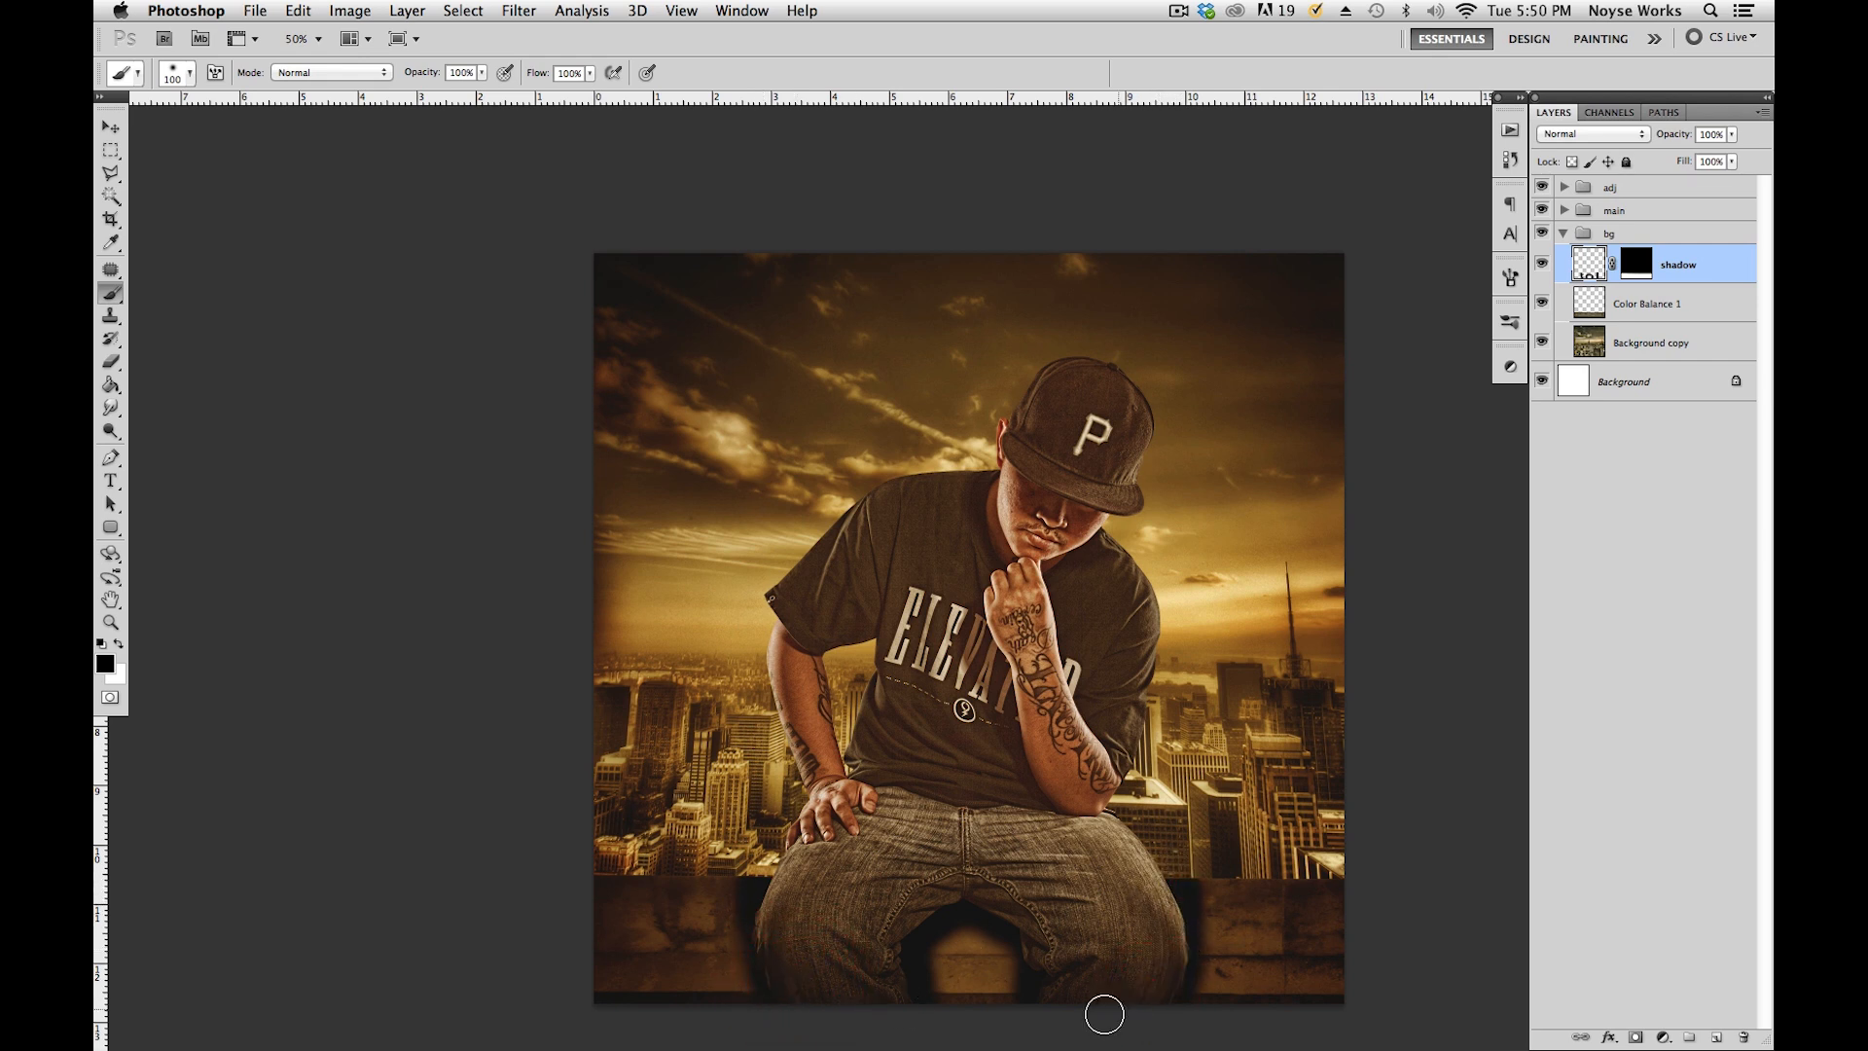
{"action": "left_click", "coordinate": [186, 78]}
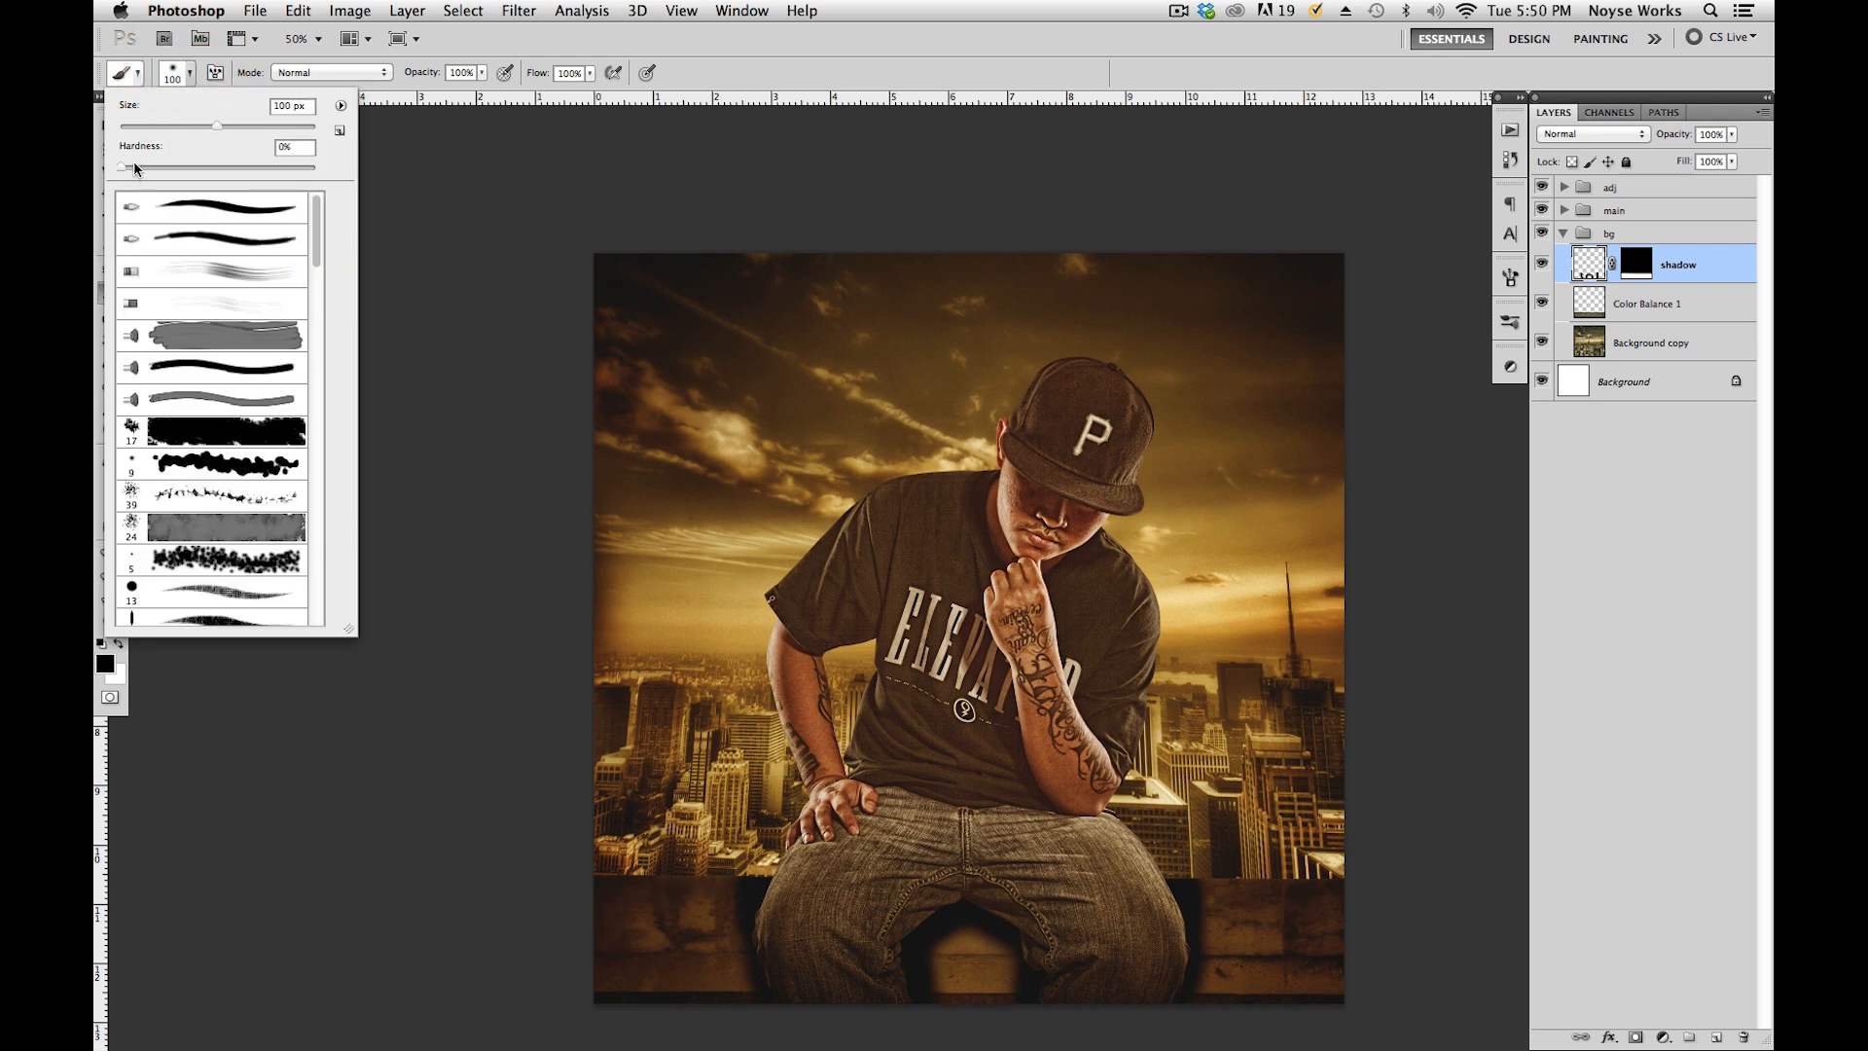
{"action": "left_click", "coordinate": [190, 79]}
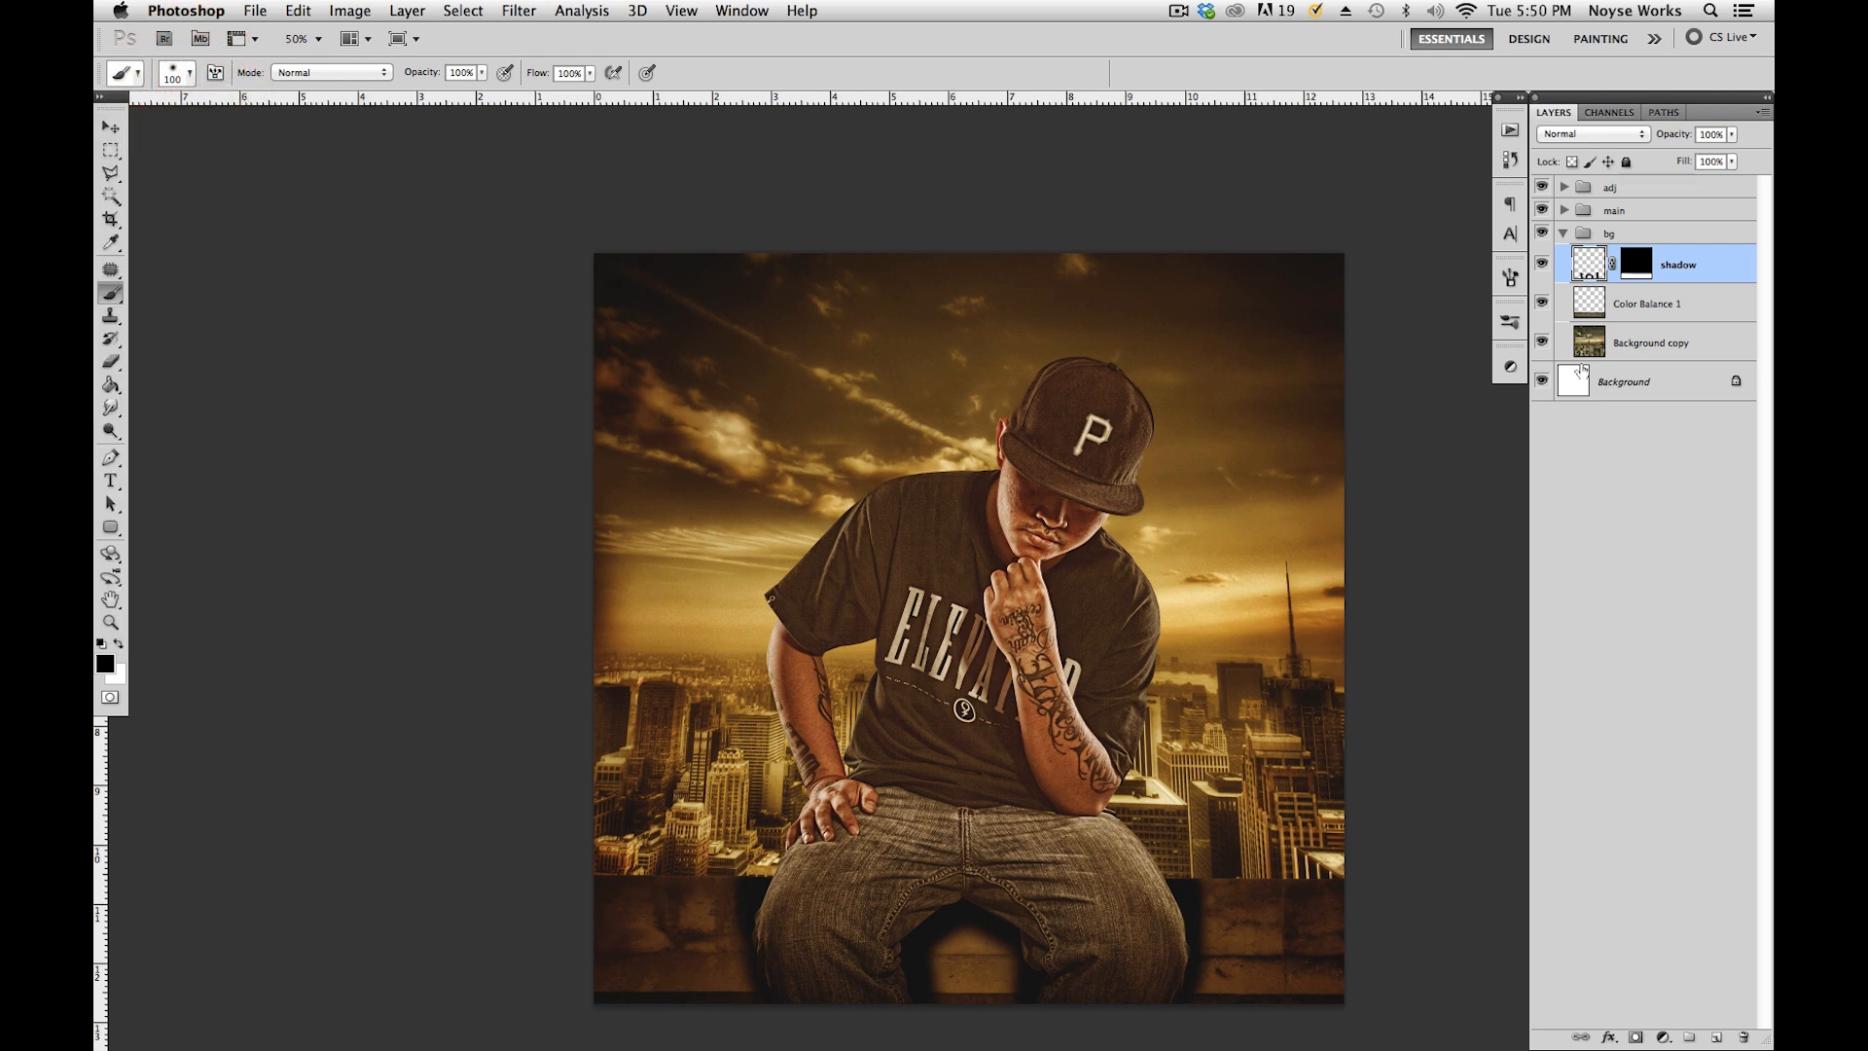
Set the shadow layer's opacity to 52% and duplicate the layer.
{"action": "left_click", "coordinate": [1731, 134]}
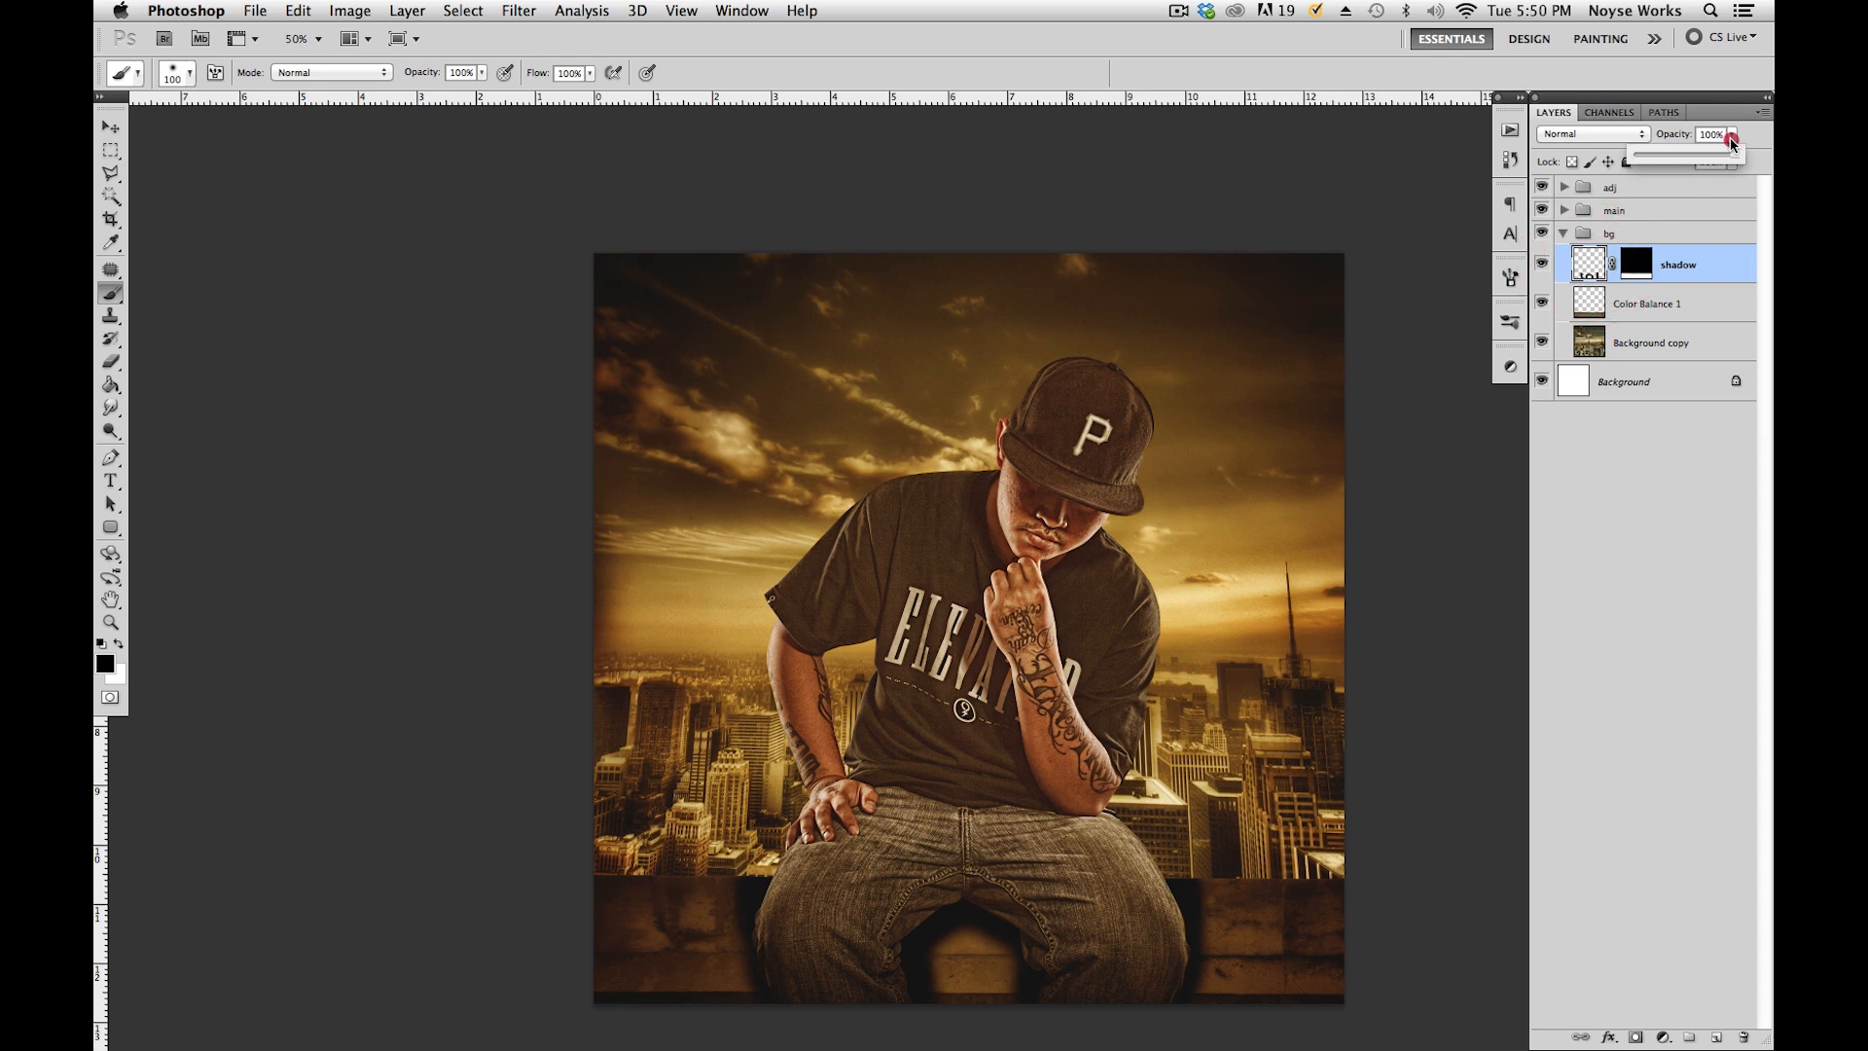
{"action": "left_click_drag", "start_coordinate": [1738, 155], "coordinate": [1685, 157]}
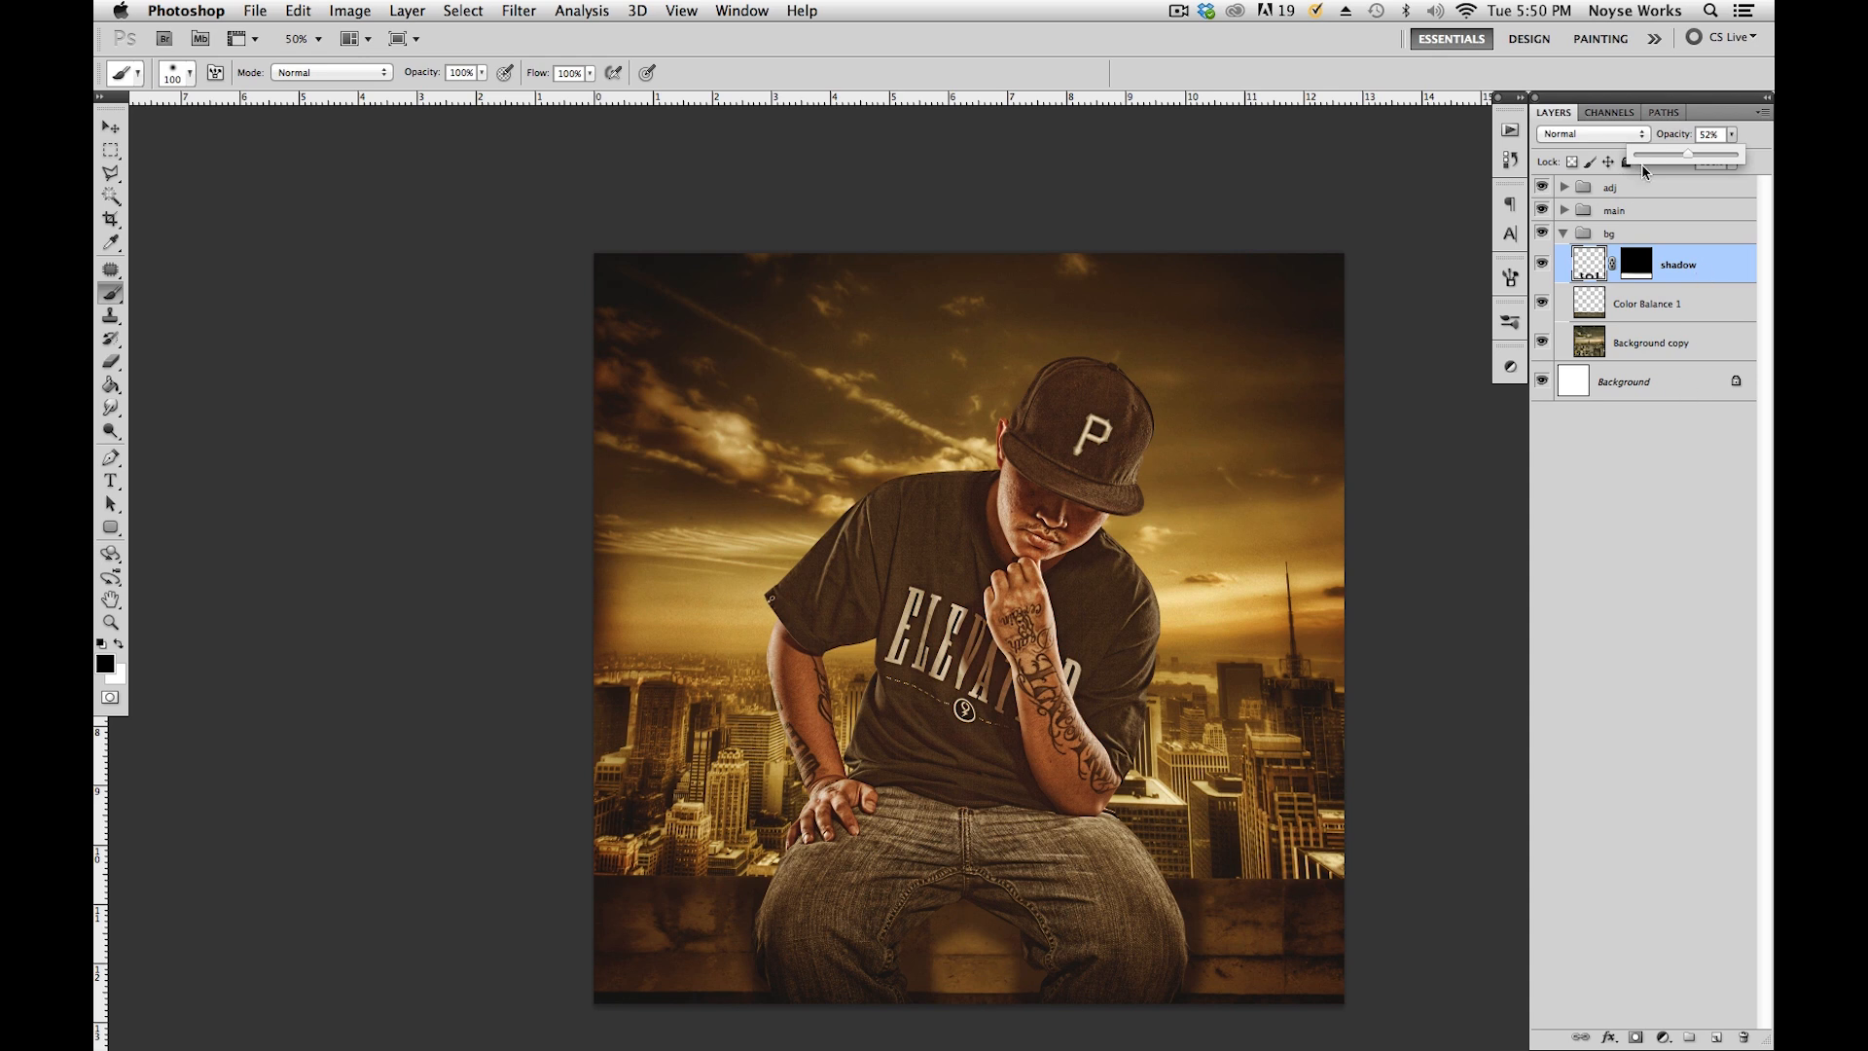
{"action": "key", "text": "super+j"}
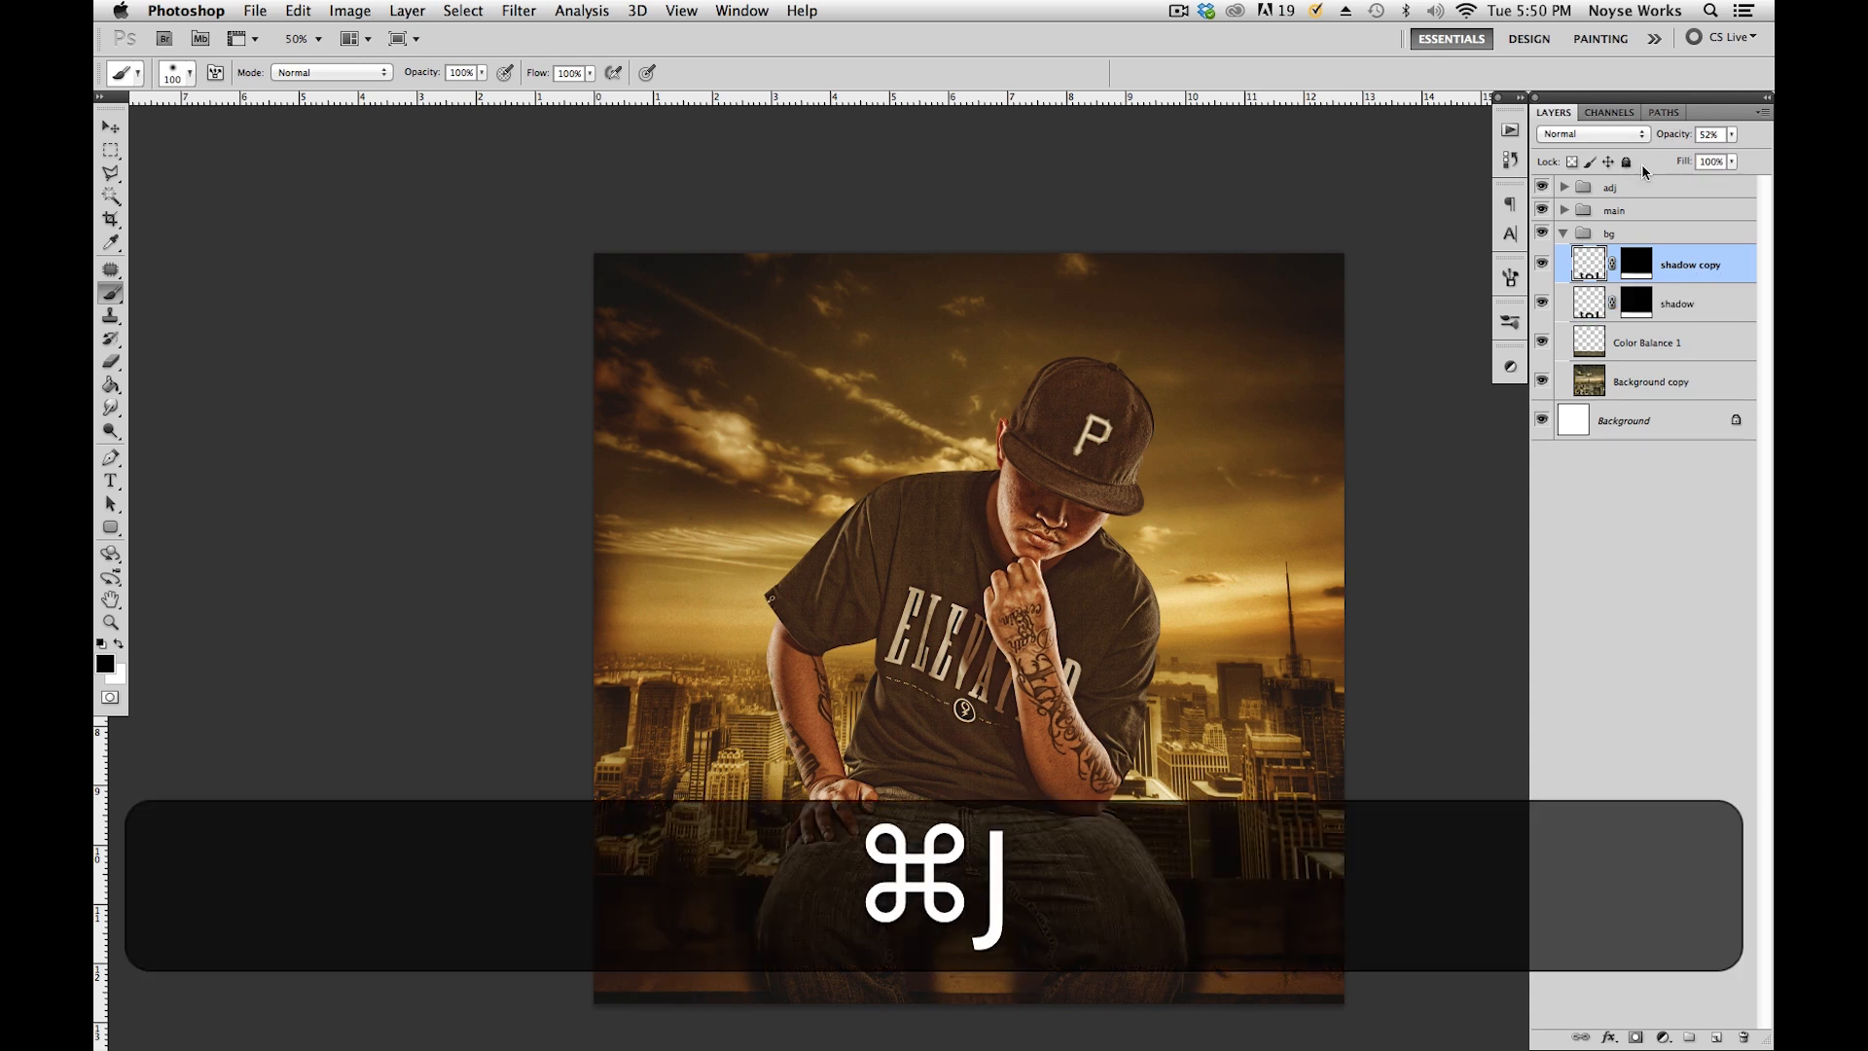
Set the duplicated shadow layer's opacity to 100% and unlink its mask from the pixel content.
{"action": "left_click", "coordinate": [1593, 260]}
{"action": "left_click_drag", "start_coordinate": [1731, 134], "coordinate": [1755, 154]}
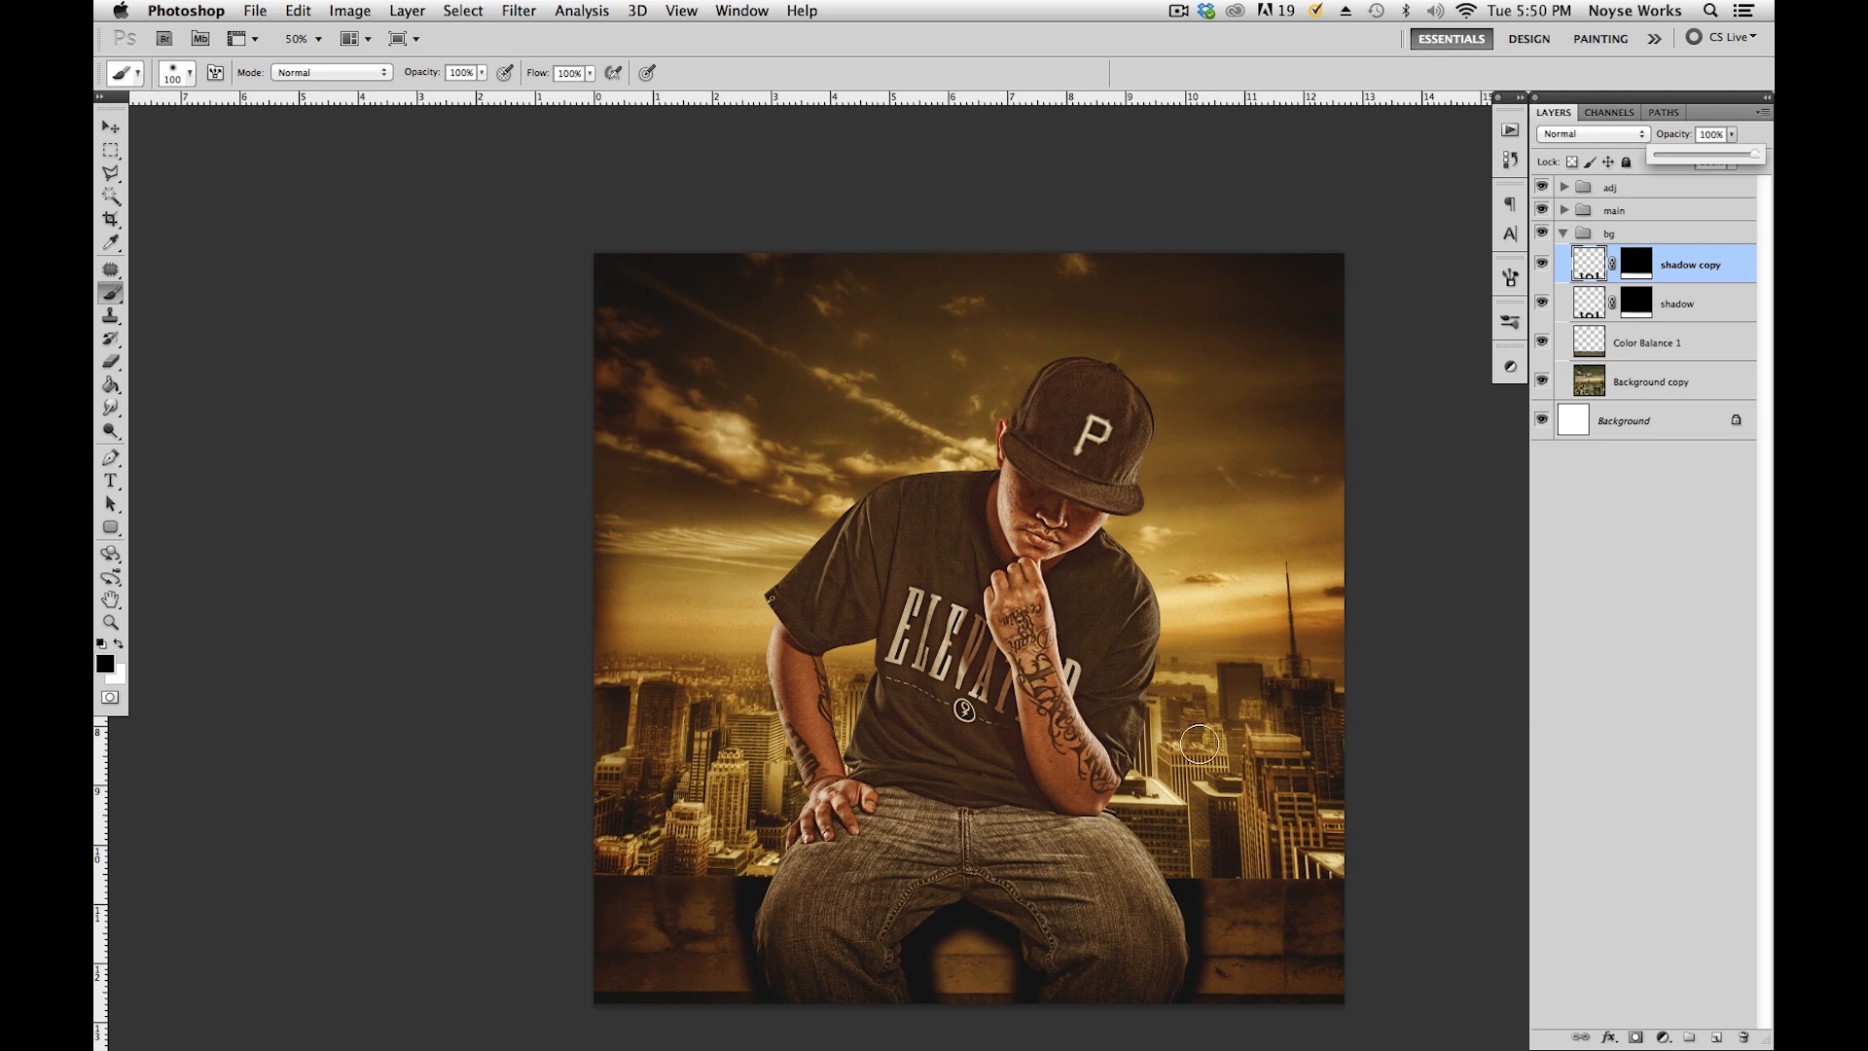
{"action": "left_click", "coordinate": [1611, 263]}
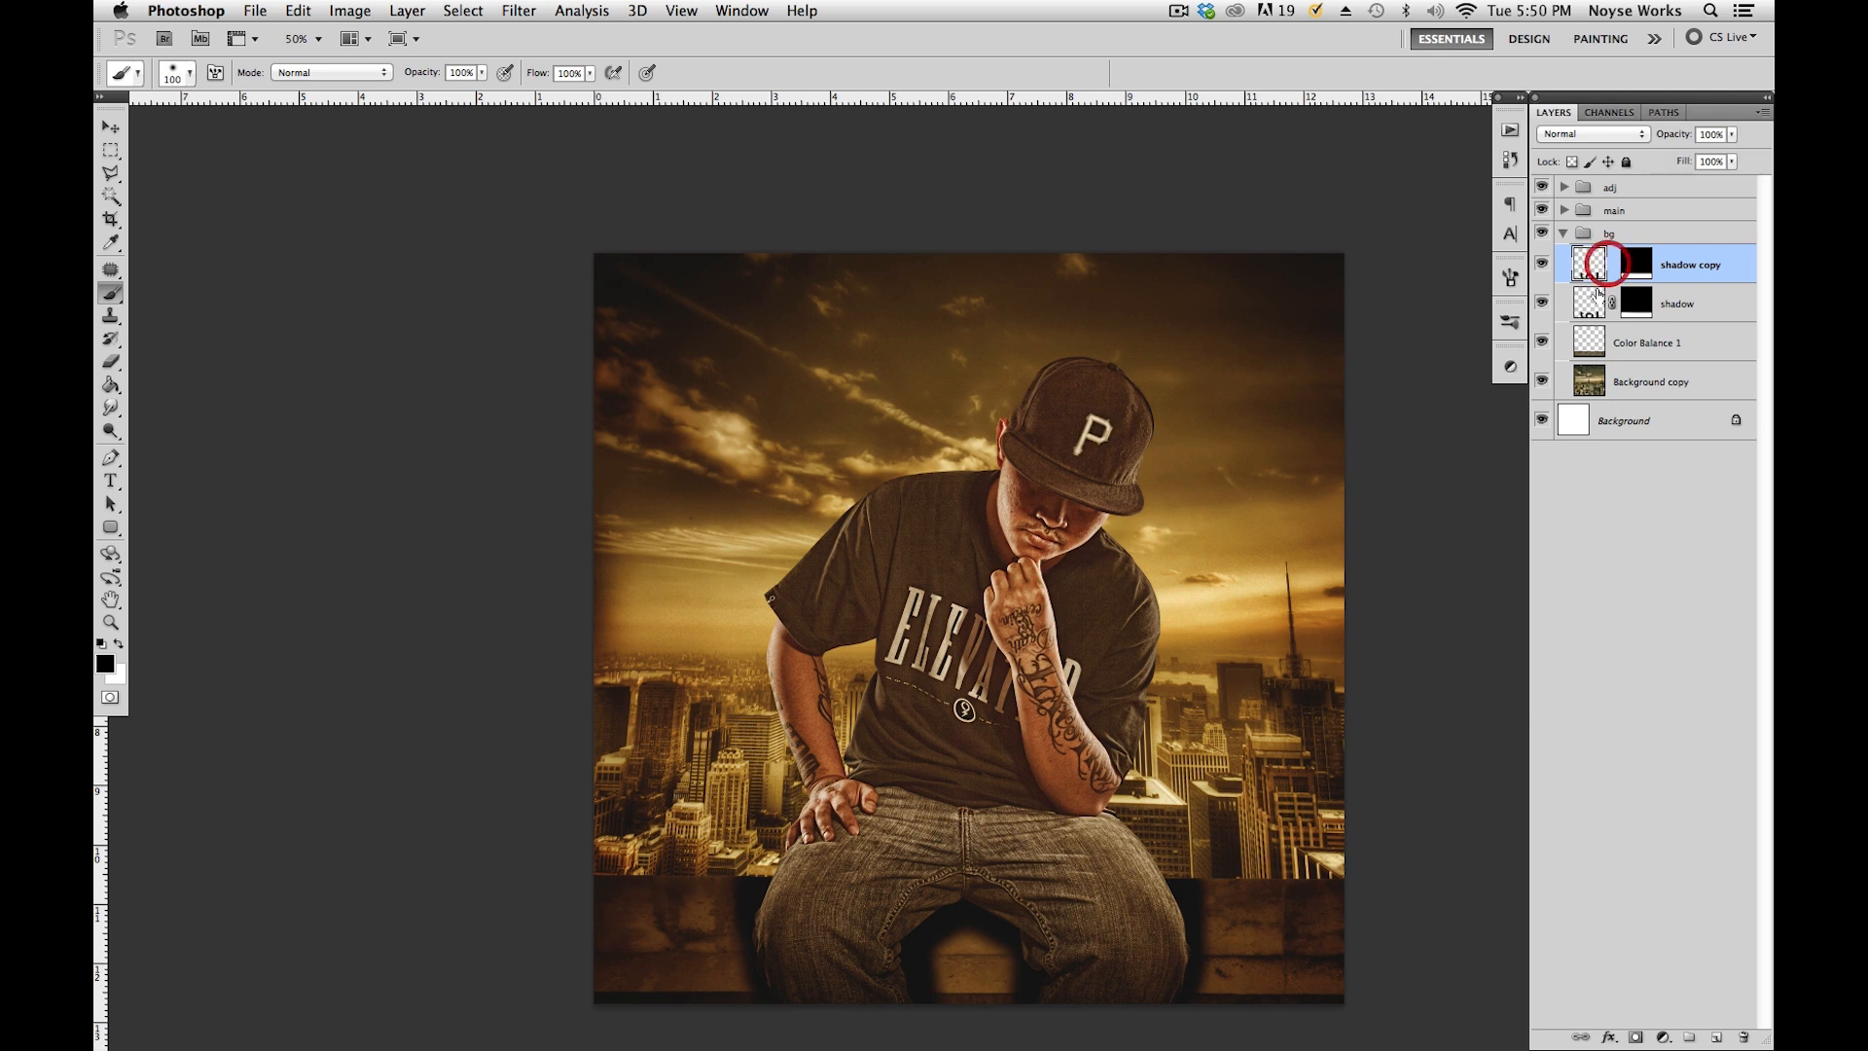
Erase the outer parts of the shadow copy layer's painted shadows around the legs with a 125 px eraser.
{"action": "left_click", "coordinate": [1593, 270]}
{"action": "key", "text": "e"}
{"action": "key", "text": "bracketleft"}
{"action": "key", "text": "bracketleft"}
{"action": "key", "text": "bracketleft"}
{"action": "key", "text": "bracketleft"}
{"action": "key", "text": "bracketleft"}
{"action": "key", "text": "bracketleft"}
{"action": "key", "text": "bracketleft"}
{"action": "key", "text": "bracketleft"}
{"action": "key", "text": "bracketleft"}
{"action": "key", "text": "bracketleft"}
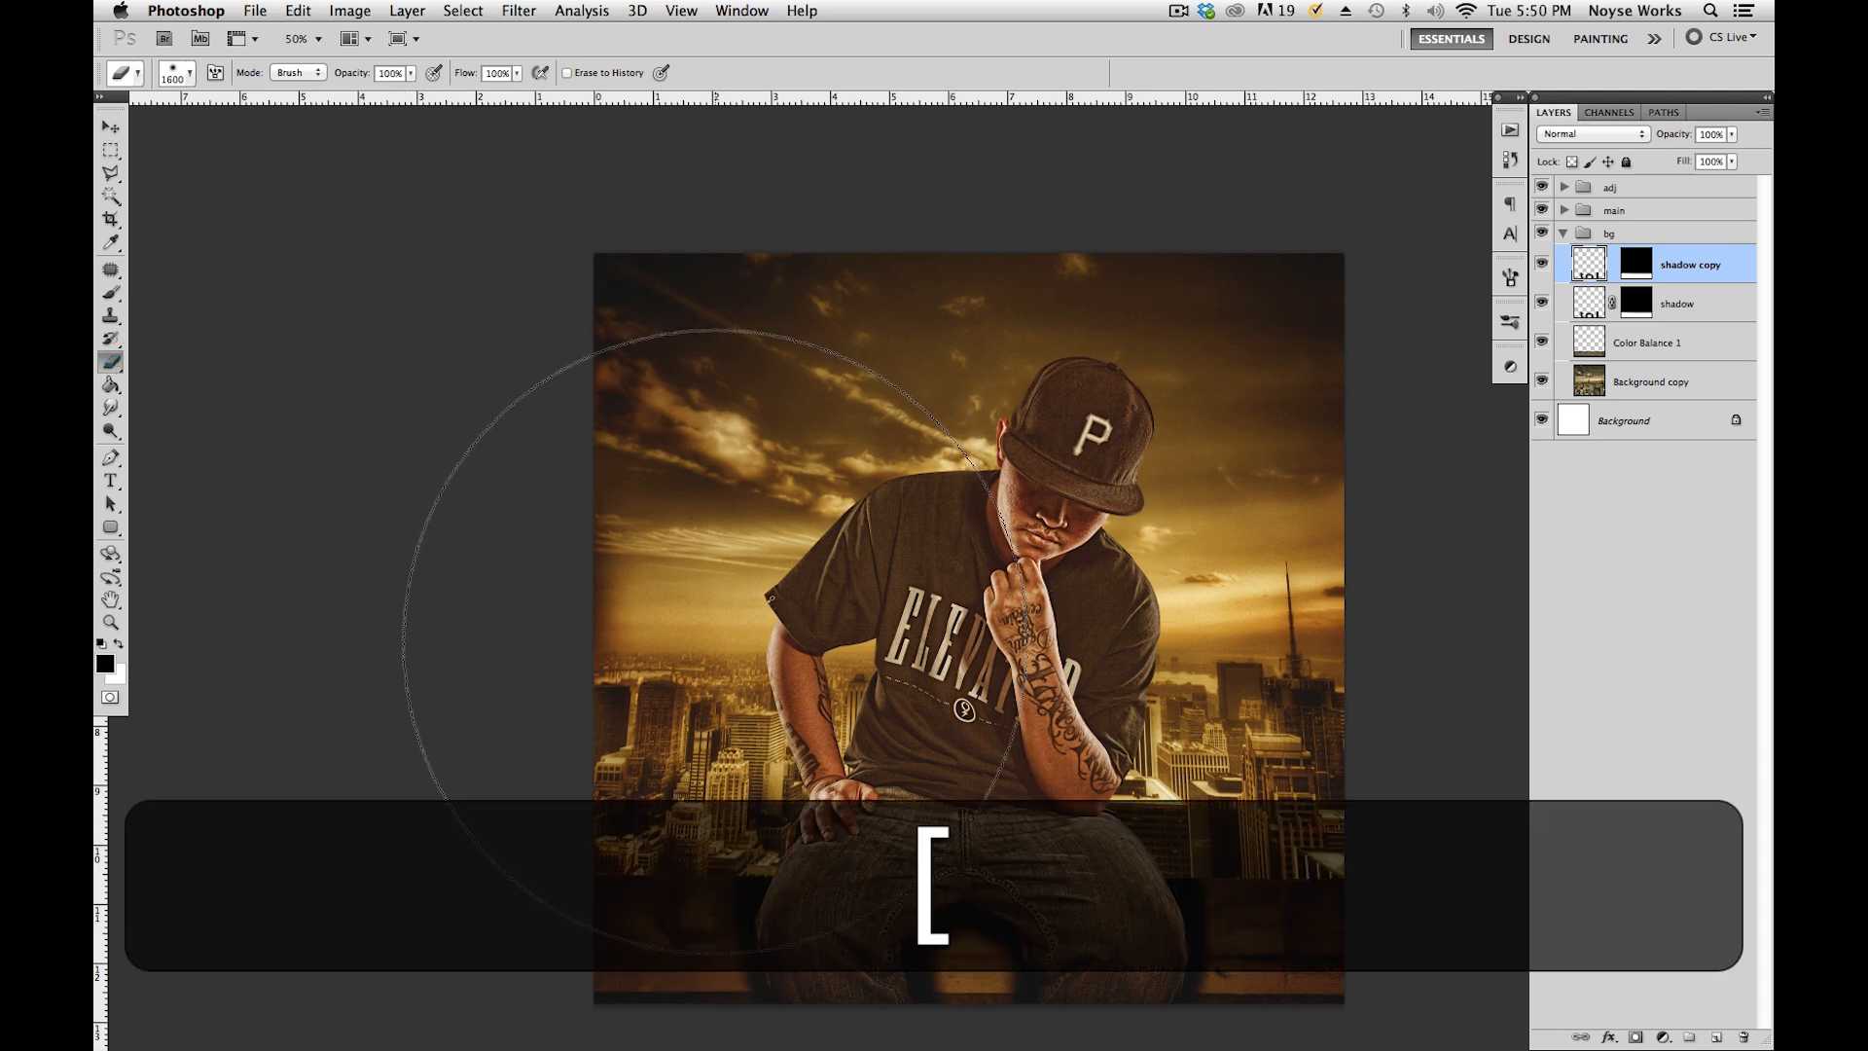
{"action": "key", "text": "bracketleft"}
{"action": "key", "text": "bracketleft"}
{"action": "key", "text": "bracketleft"}
{"action": "key", "text": "bracketleft"}
{"action": "key", "text": "bracketleft"}
{"action": "key", "text": "bracketleft"}
{"action": "key", "text": "bracketleft"}
{"action": "key", "text": "bracketleft"}
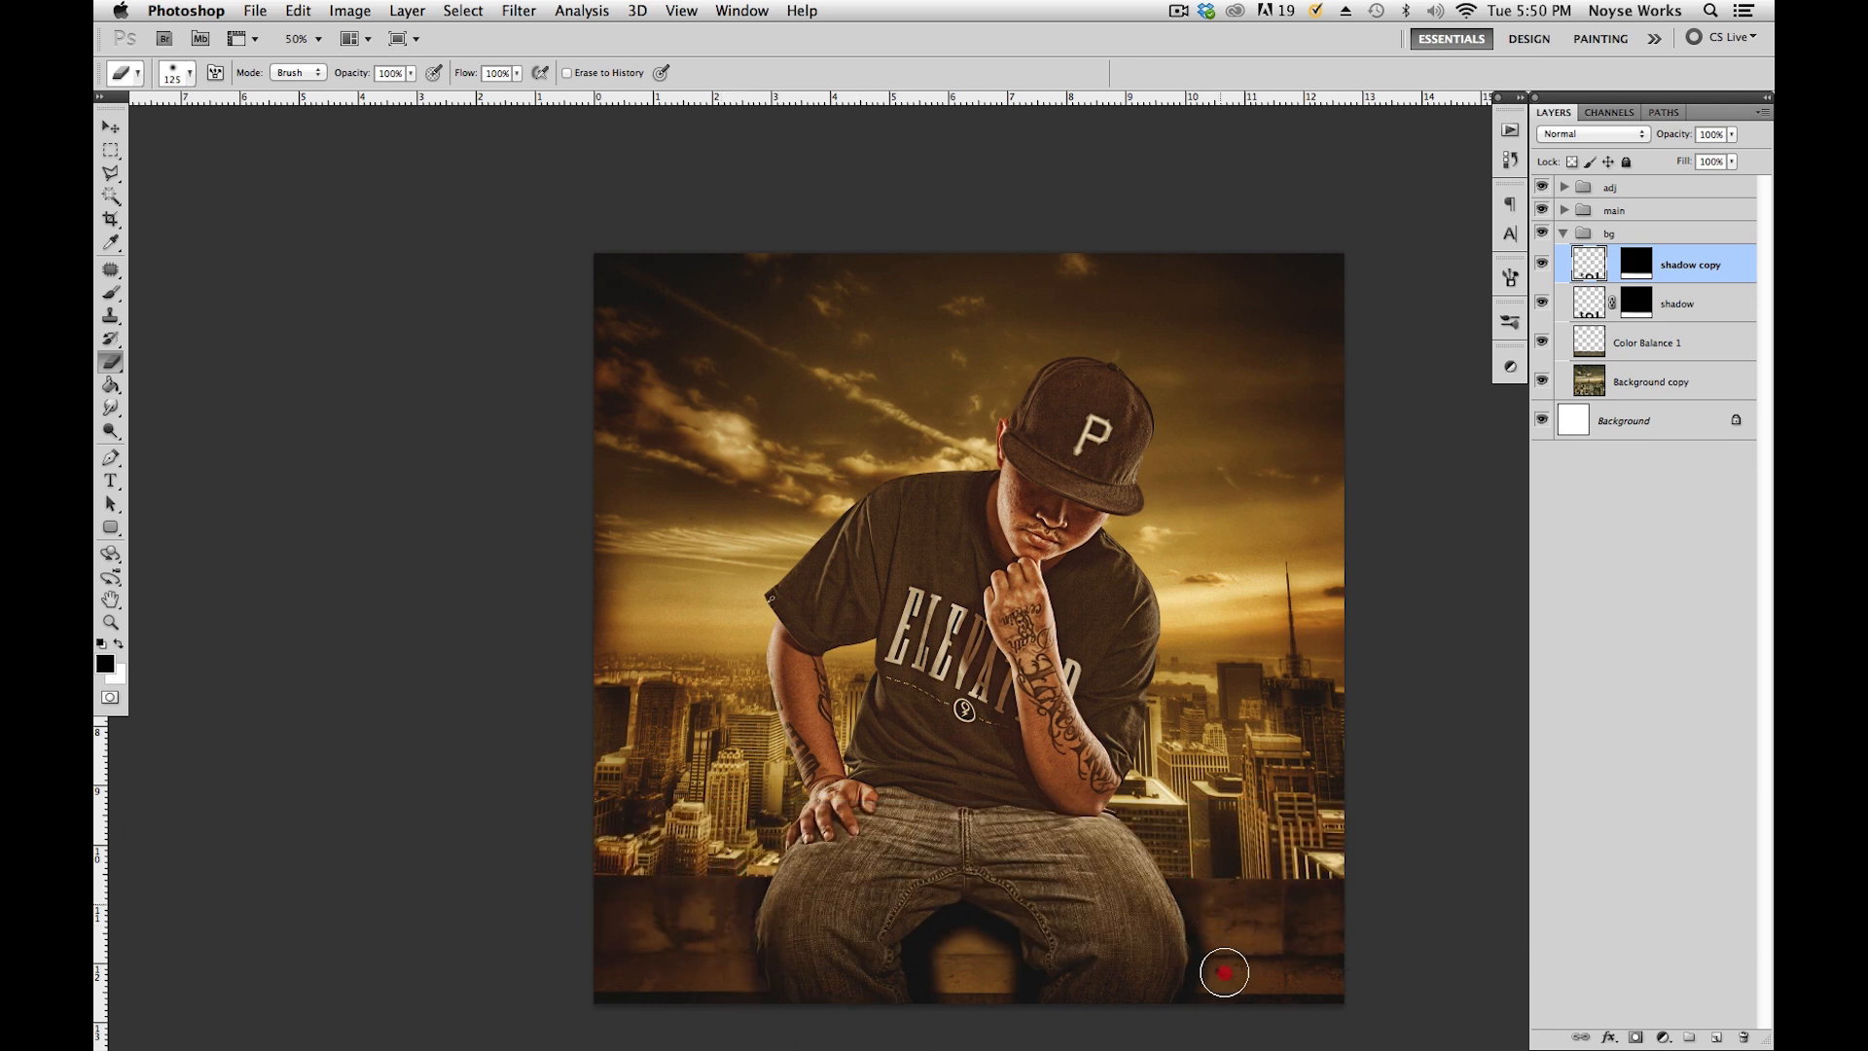
{"action": "mouse_move", "coordinate": [929, 991]}
{"action": "left_mouse_down"}
{"action": "mouse_move", "coordinate": [1034, 972]}
{"action": "mouse_move", "coordinate": [950, 963]}
{"action": "mouse_move", "coordinate": [1051, 979]}
{"action": "mouse_move", "coordinate": [1079, 1027]}
{"action": "left_mouse_up"}
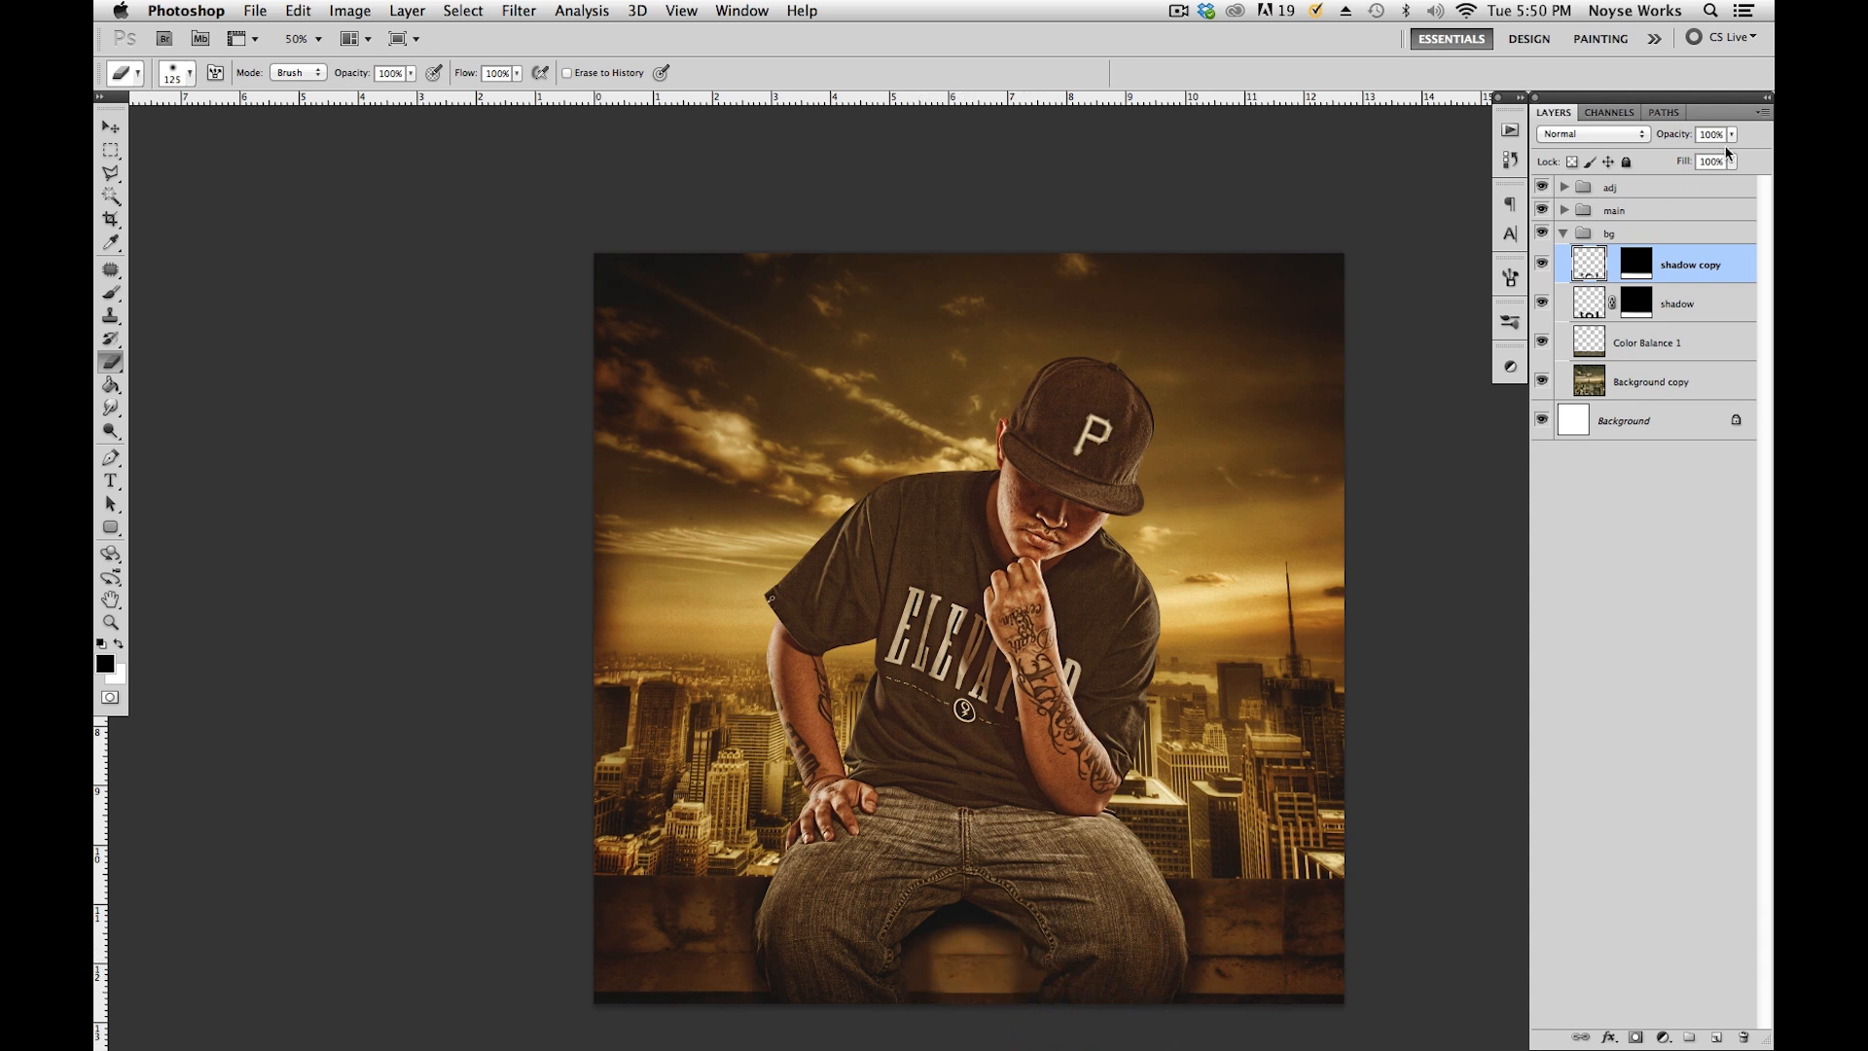
Set the shadow copy layer's opacity to 83% and save the document.
{"action": "left_click_drag", "start_coordinate": [1731, 134], "coordinate": [1720, 158]}
{"action": "left_click", "coordinate": [1756, 129]}
{"action": "key", "text": "v"}
{"action": "key", "text": "super+s"}
{"action": "key", "text": "super+space"}
{"action": "left_click_drag", "start_coordinate": [1203, 762], "coordinate": [1269, 701]}
{"action": "key", "text": "space"}
{"action": "key", "text": "super+s"}
{"action": "key", "text": "super+space"}
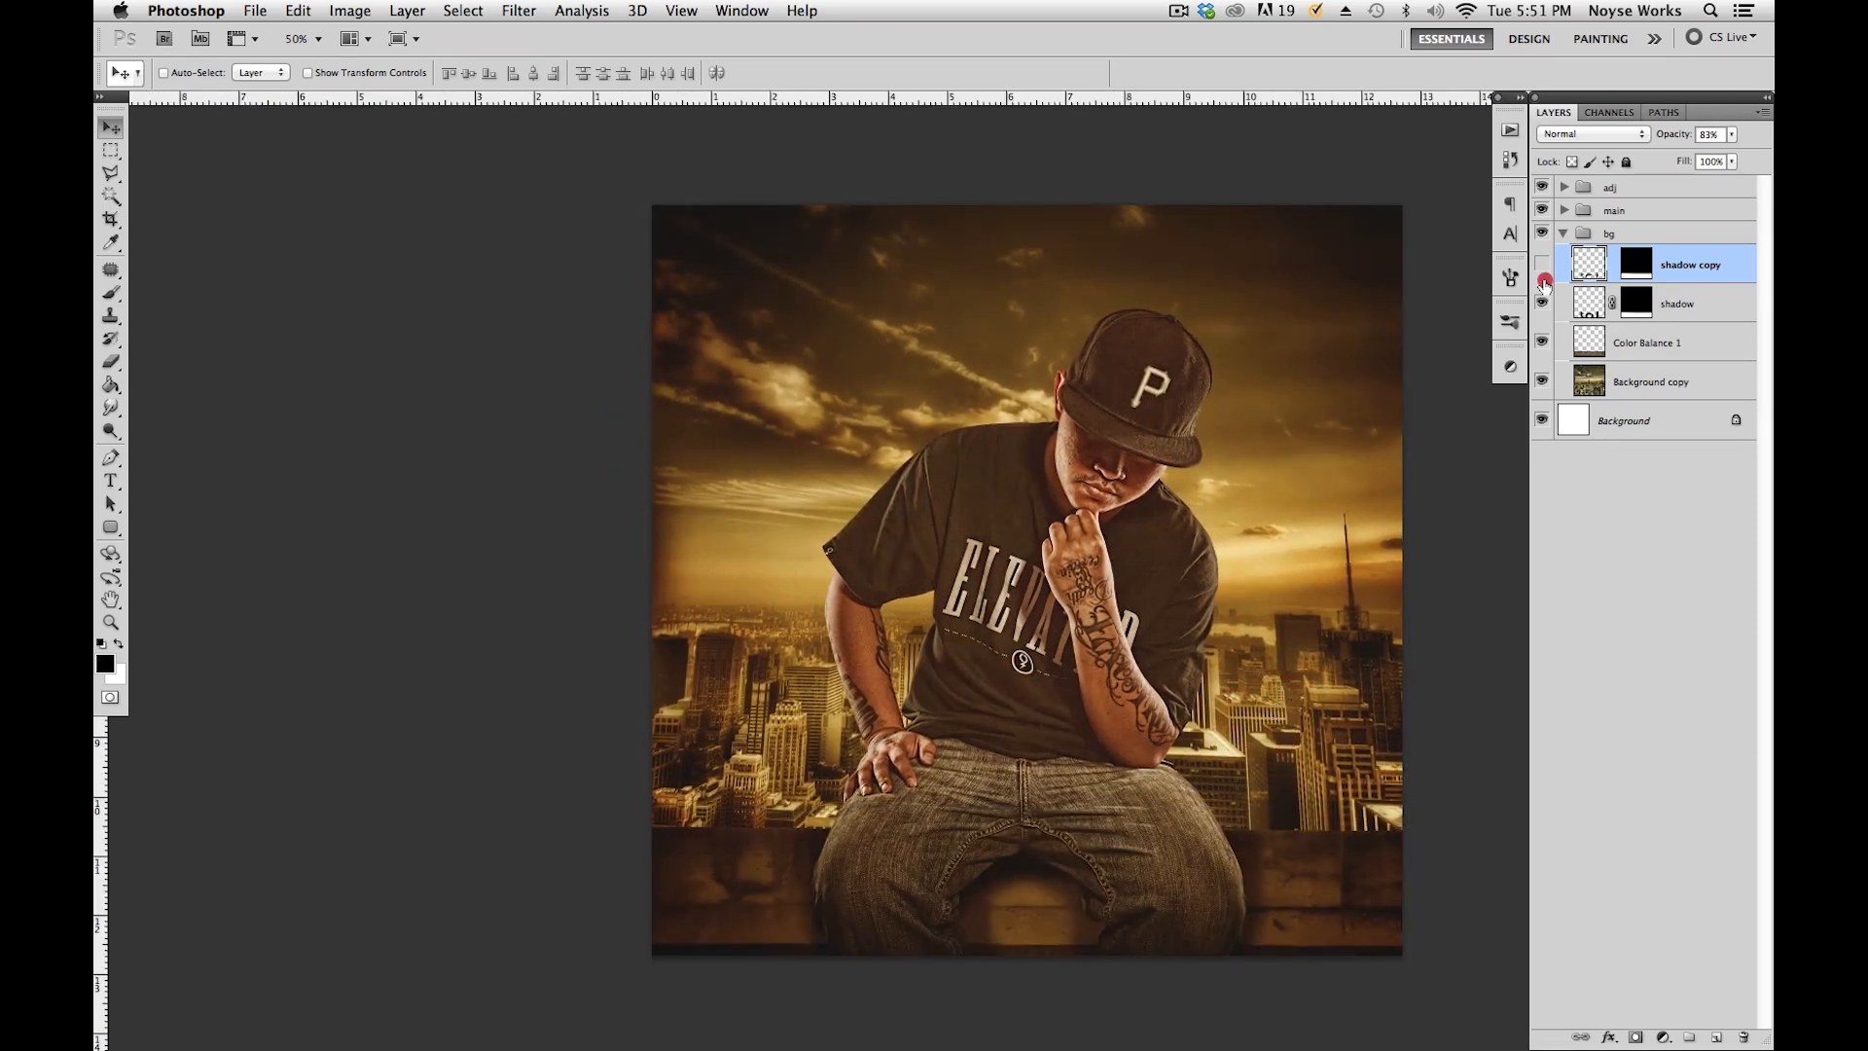
Toggle the visibility of the shadow copy and shadow layers to compare the ledge shading, and save the document.
{"action": "left_click_drag", "start_coordinate": [1542, 273], "coordinate": [1542, 304]}
{"action": "left_click", "coordinate": [1542, 303]}
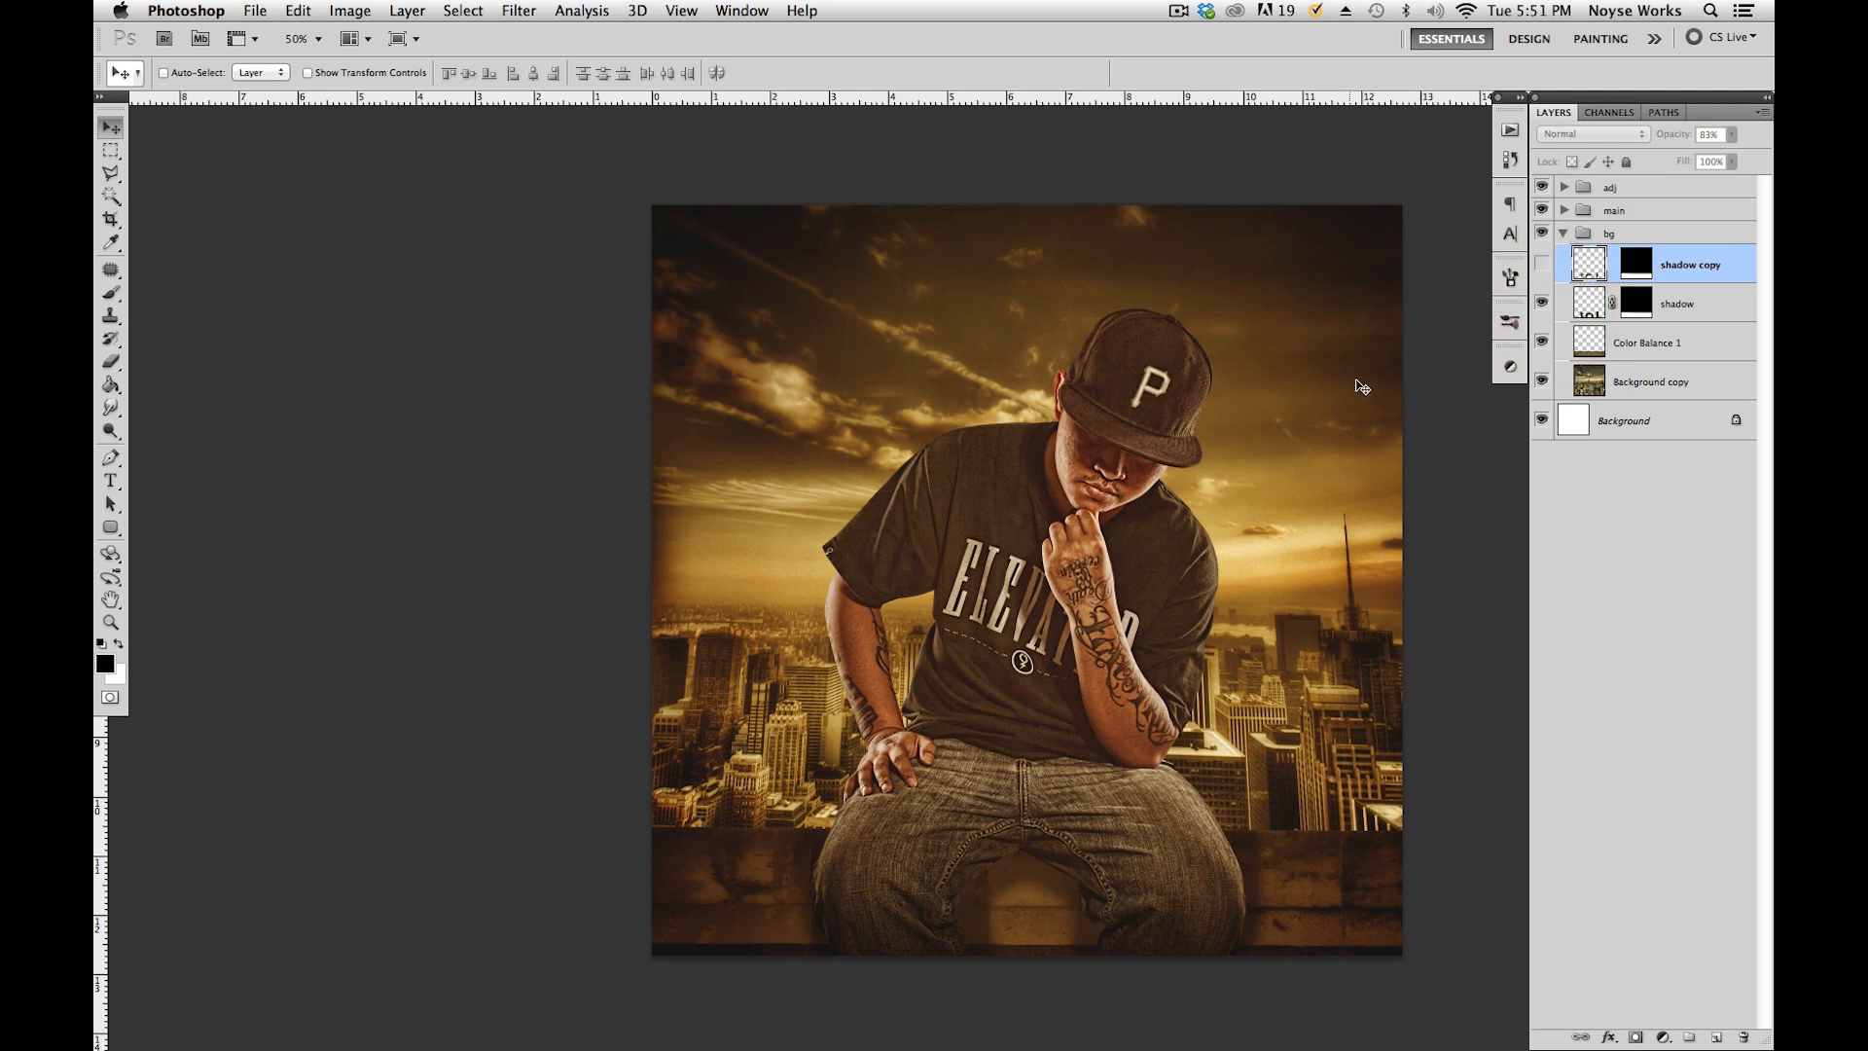
{"action": "left_click", "coordinate": [1542, 264]}
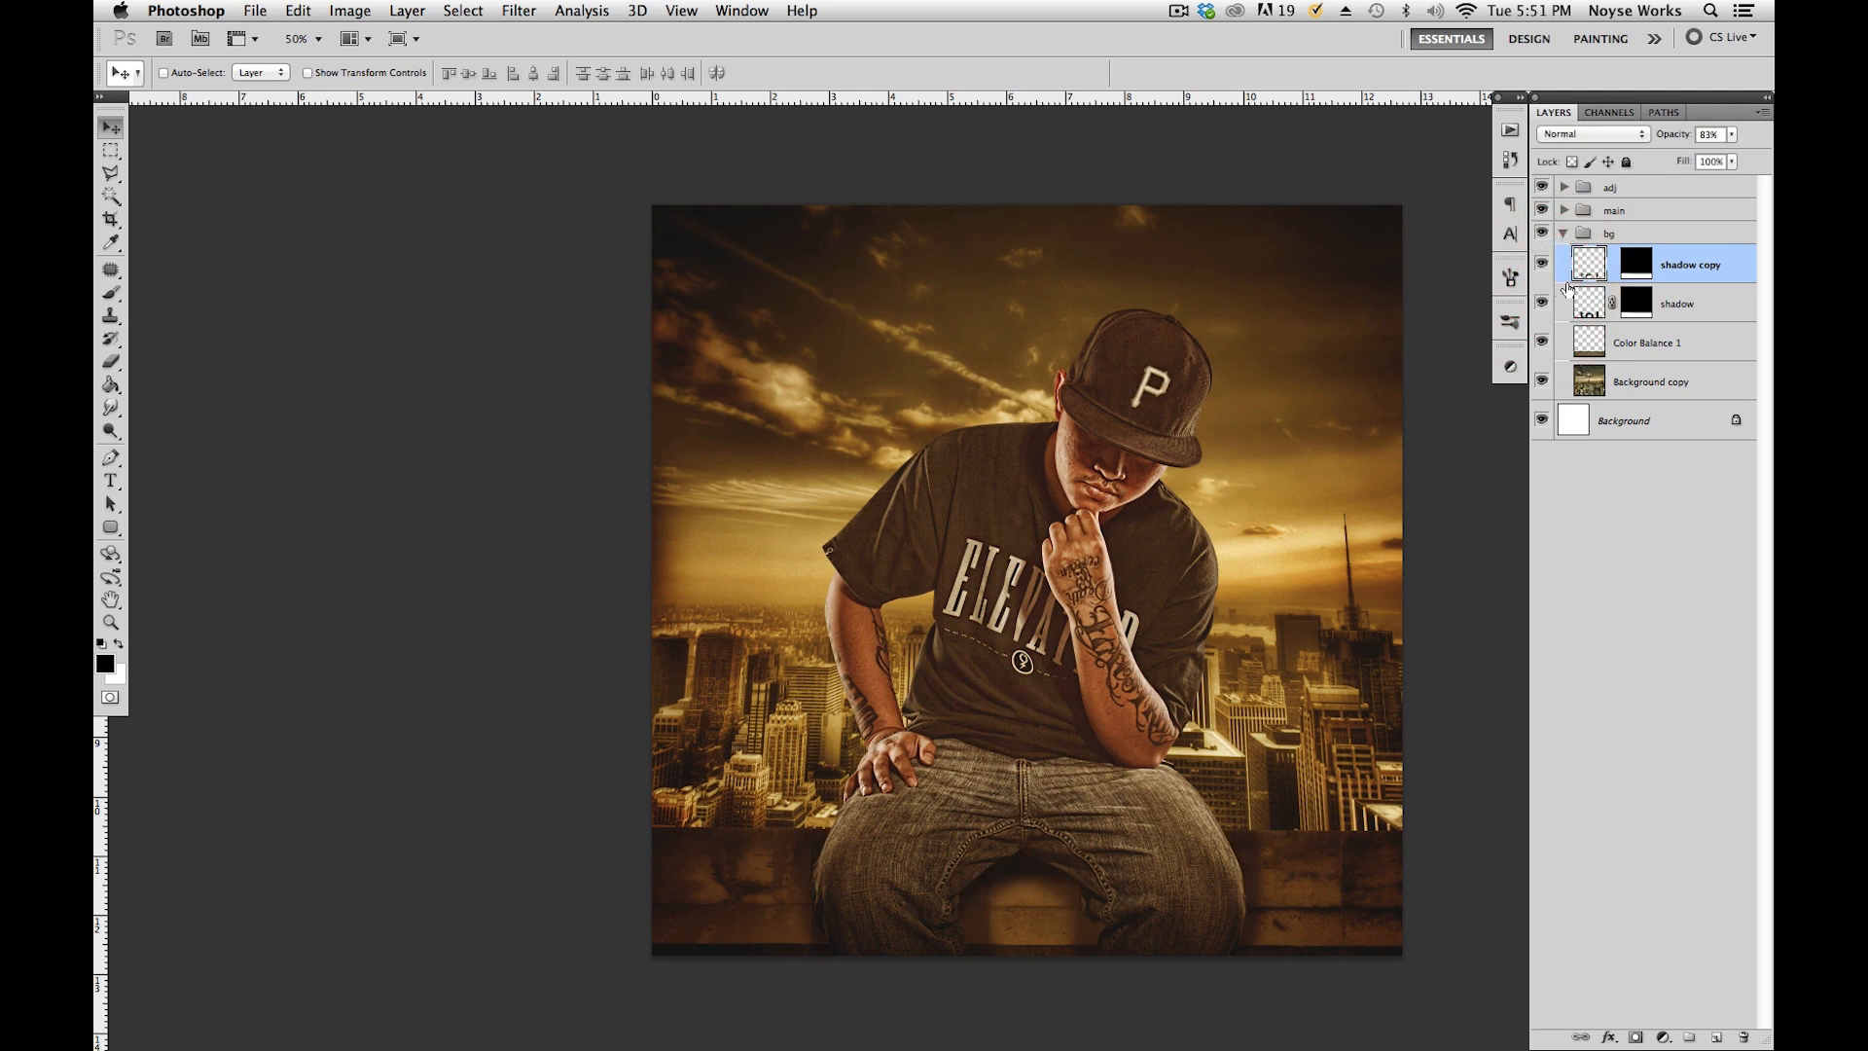
{"action": "key", "text": "super+s"}
{"action": "left_click_drag", "start_coordinate": [1242, 680], "coordinate": [1238, 676]}
{"action": "key", "text": "space"}
{"action": "left_click_drag", "start_coordinate": [1307, 564], "coordinate": [1255, 594]}
Set the shadow copy layer's opacity to 69% and save the document.
{"action": "left_click", "coordinate": [1589, 280]}
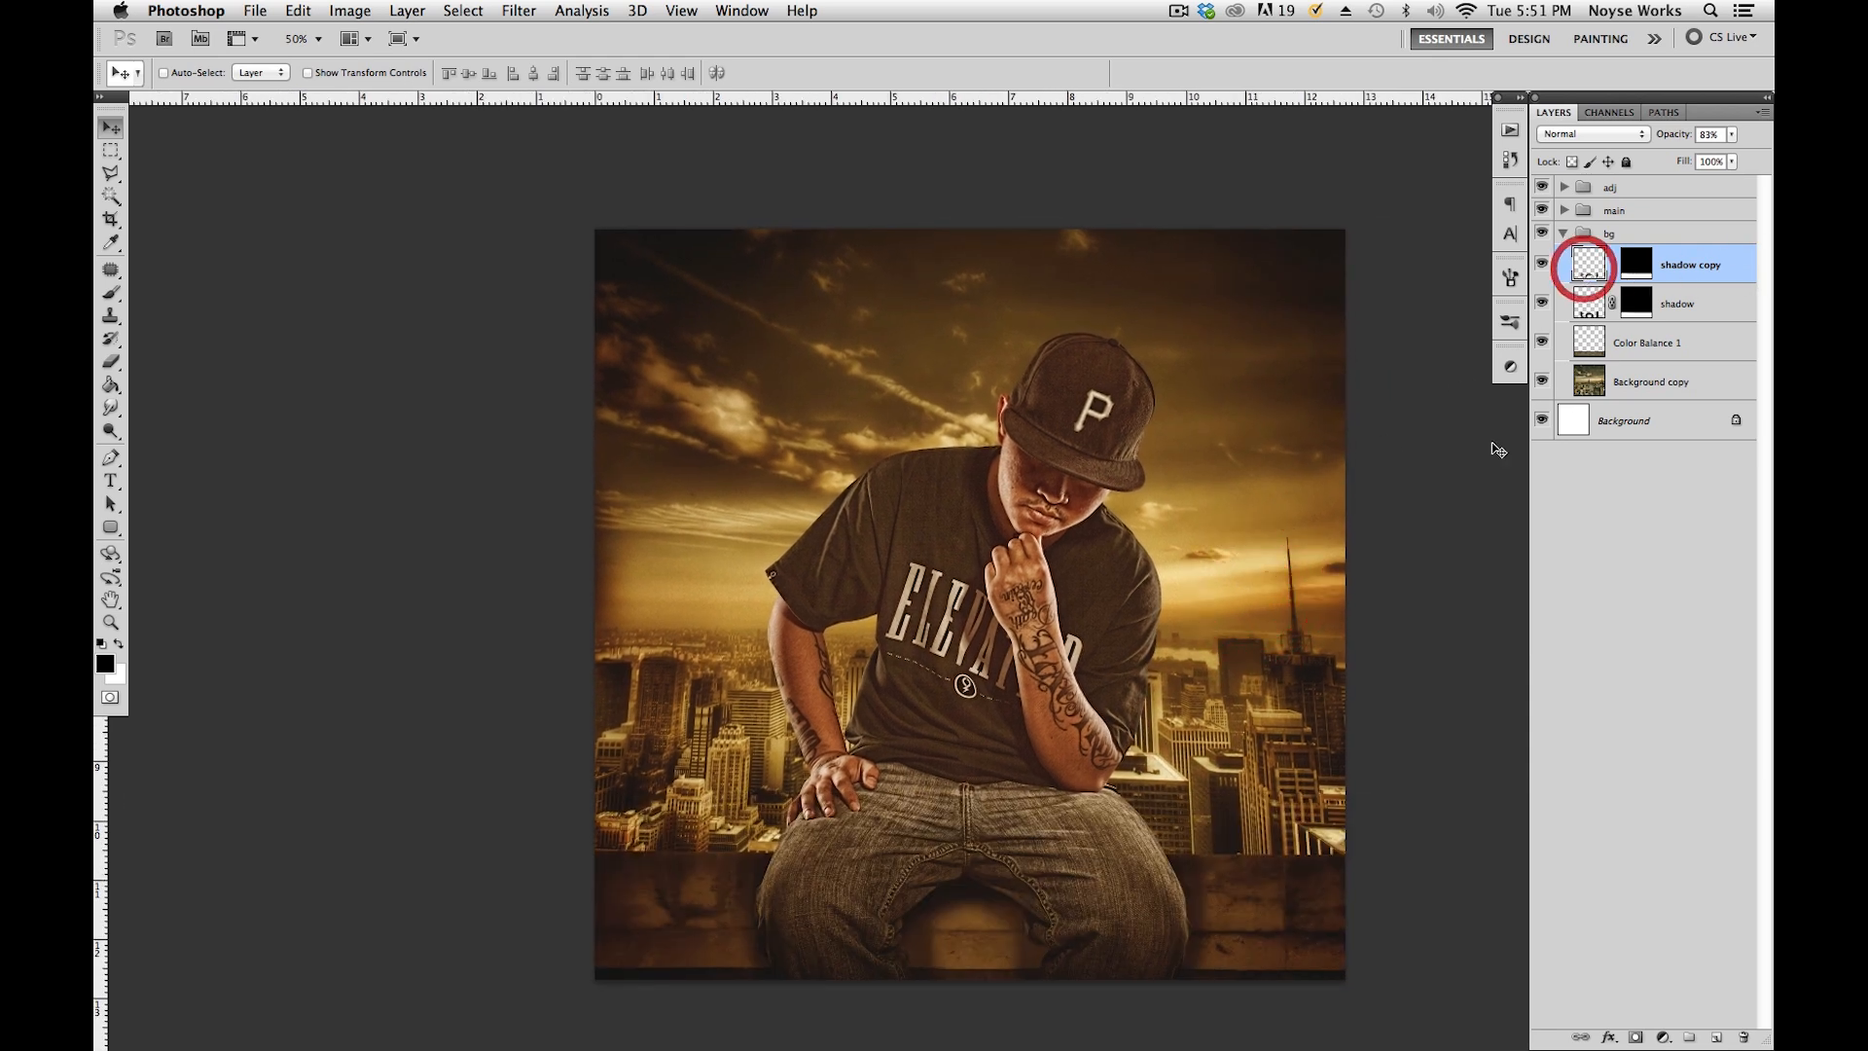
{"action": "left_click", "coordinate": [1541, 266]}
{"action": "left_click", "coordinate": [1733, 138]}
{"action": "left_click_drag", "start_coordinate": [1736, 156], "coordinate": [1726, 156]}
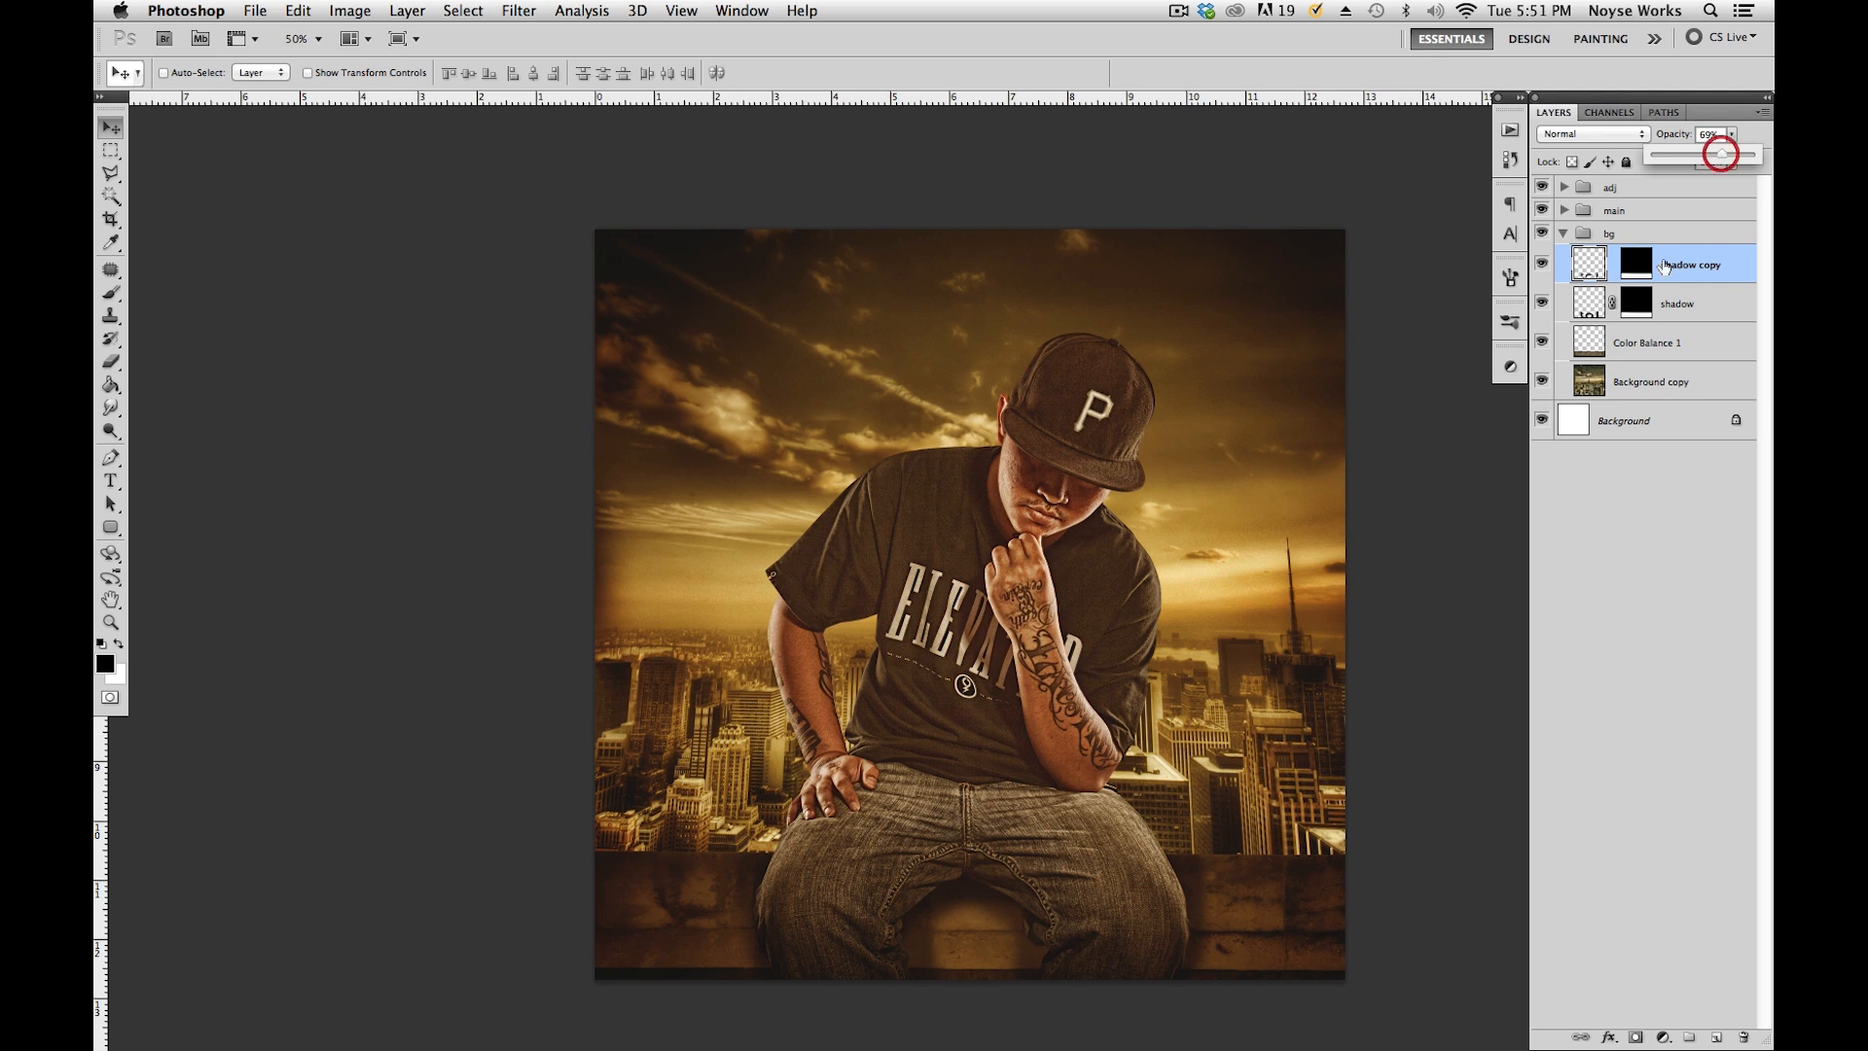
{"action": "key", "text": "space"}
{"action": "left_click_drag", "start_coordinate": [1236, 683], "coordinate": [1293, 676]}
{"action": "key", "text": "super+s"}
{"action": "key", "text": "space"}
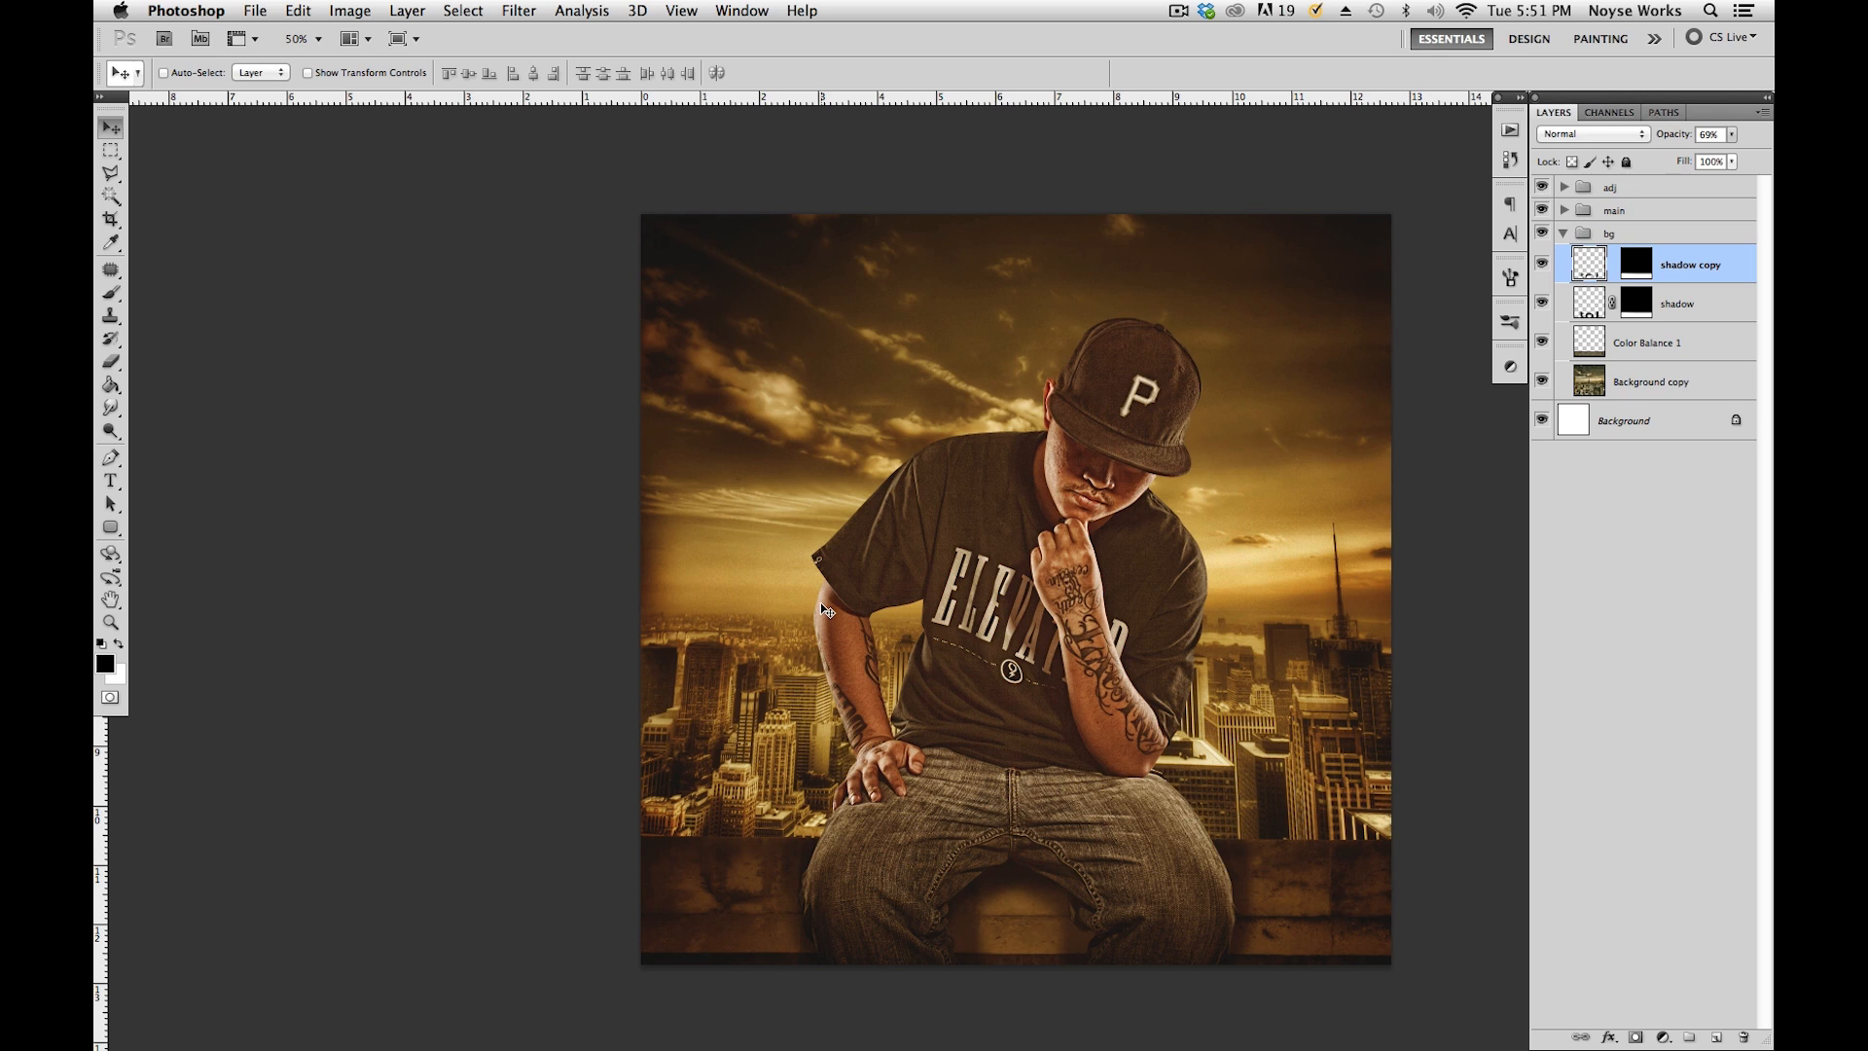
Collapse the bg group, toggle the adj group's visibility to compare the toning, and save the document.
{"action": "left_click", "coordinate": [1563, 233]}
{"action": "left_click", "coordinate": [1542, 187]}
{"action": "left_click", "coordinate": [1542, 187]}
{"action": "key", "text": "super+s"}
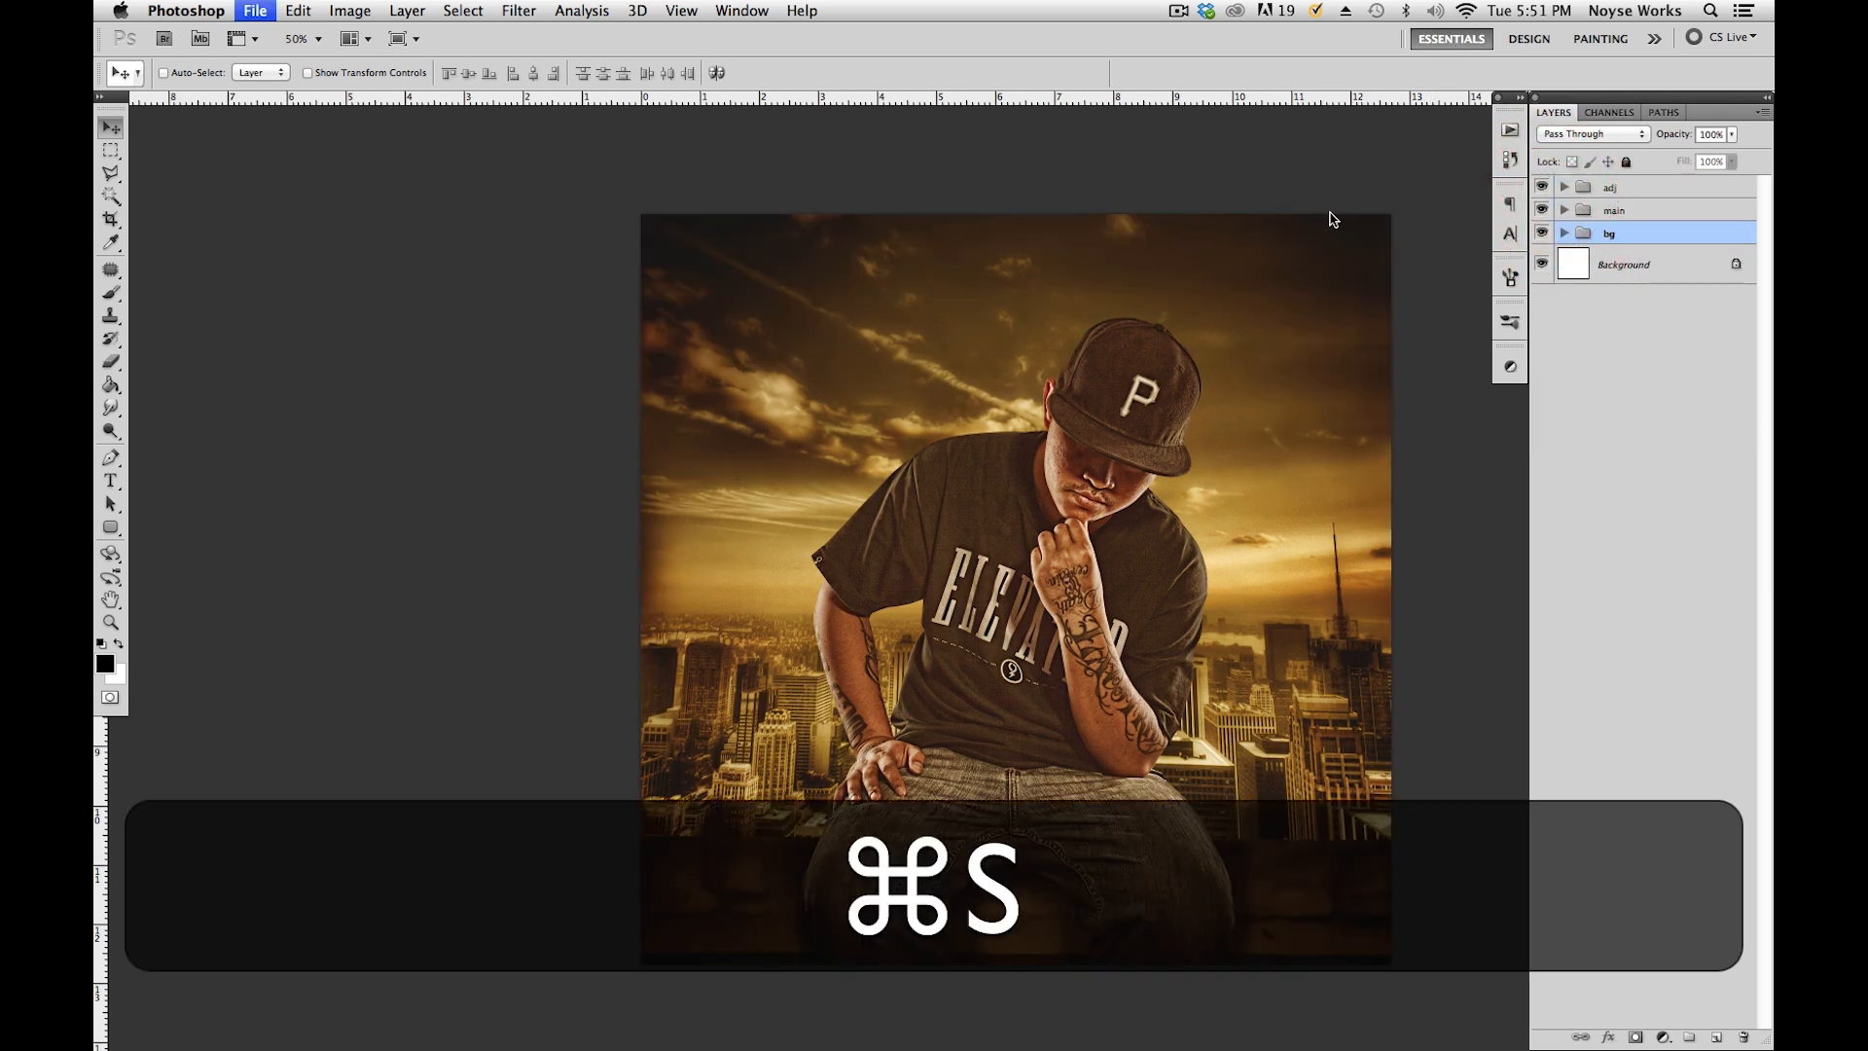
{"action": "key", "text": "space"}
{"action": "left_click_drag", "start_coordinate": [1240, 592], "coordinate": [1197, 485]}
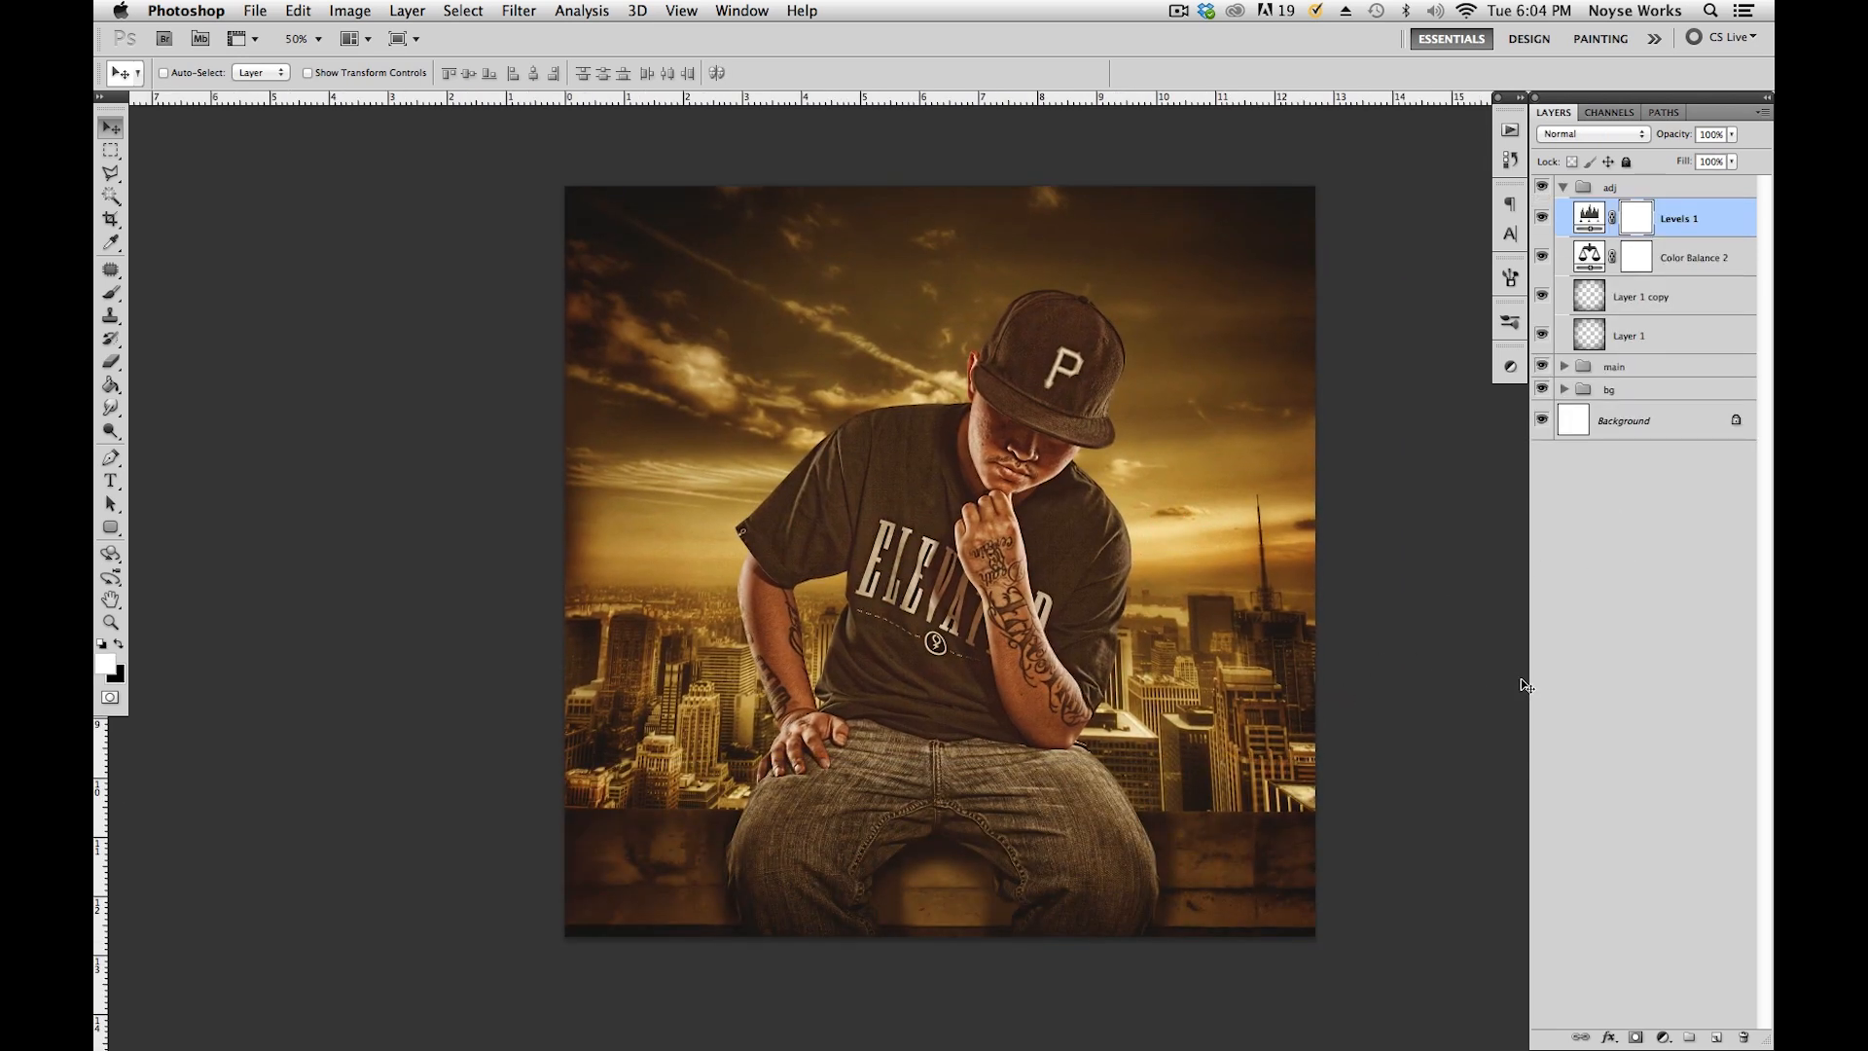
Add a Color Balance adjustment above Levels 1 in the adj group with midtones Cyan–Red at -100.
{"action": "left_click", "coordinate": [1664, 1037]}
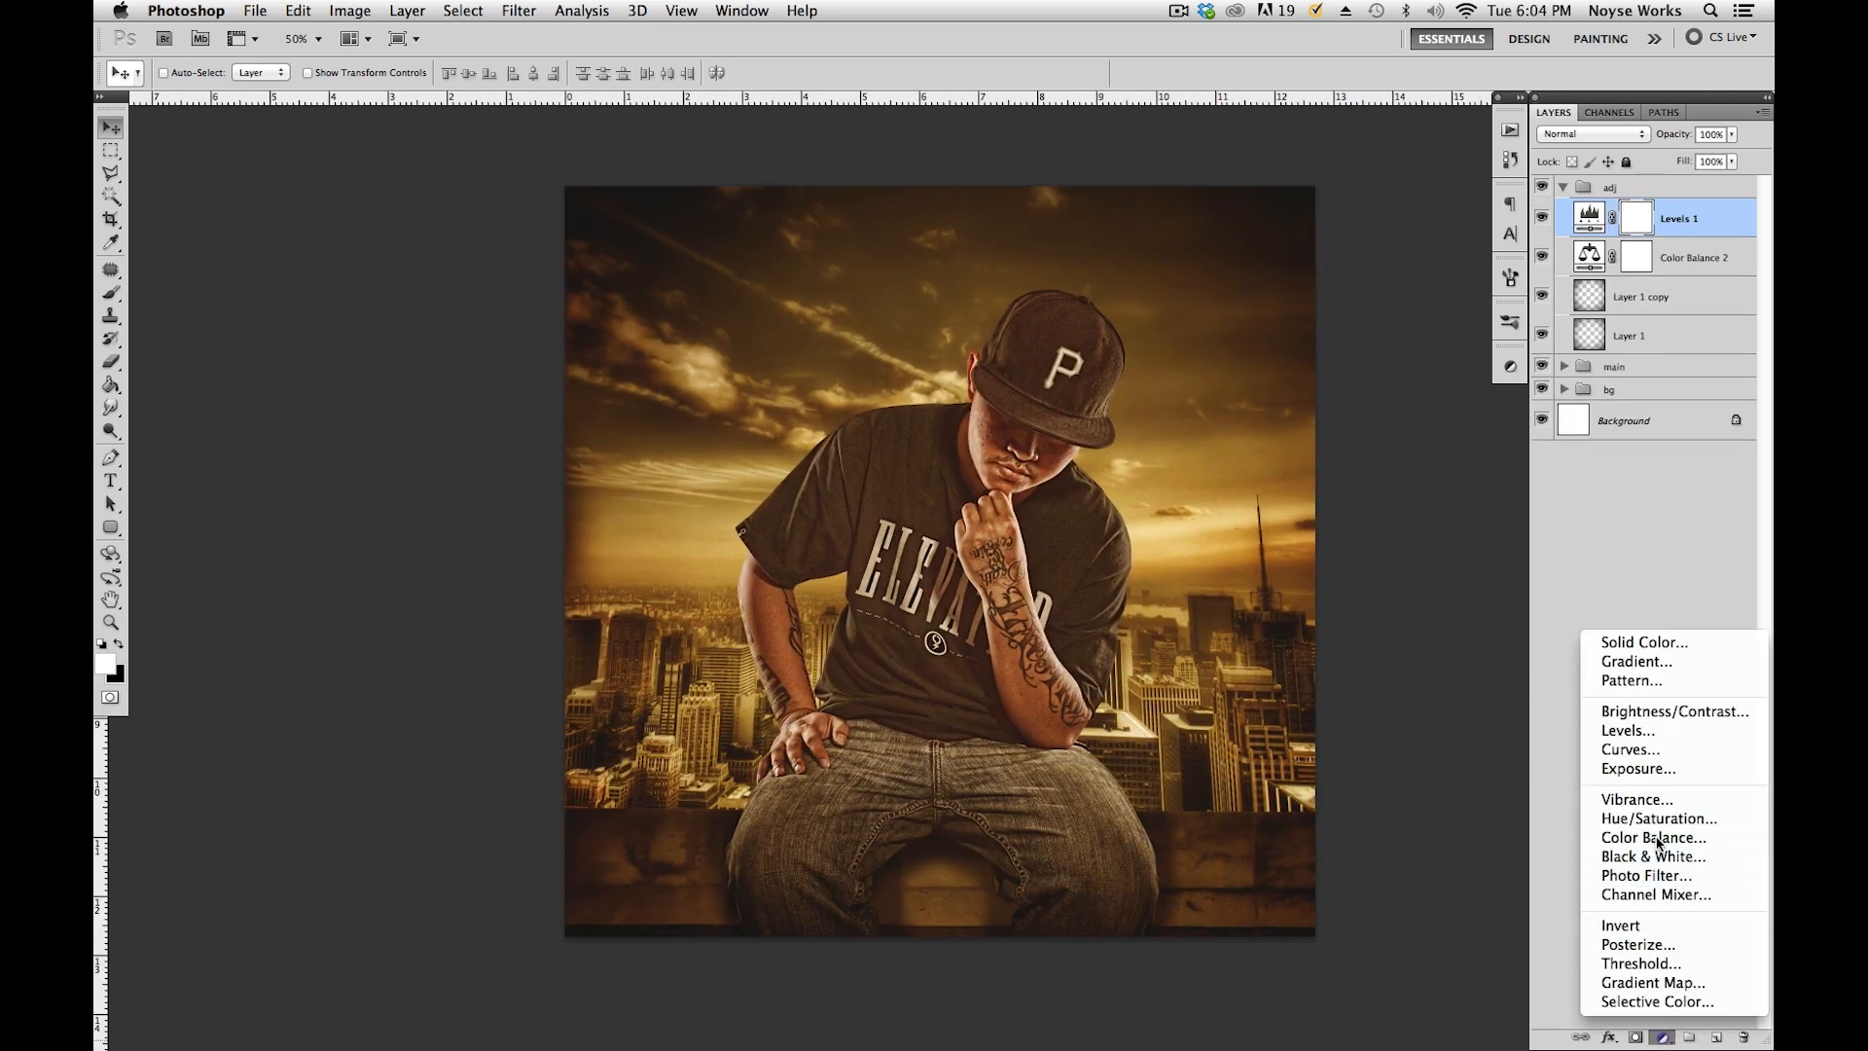
{"action": "left_click", "coordinate": [1620, 835]}
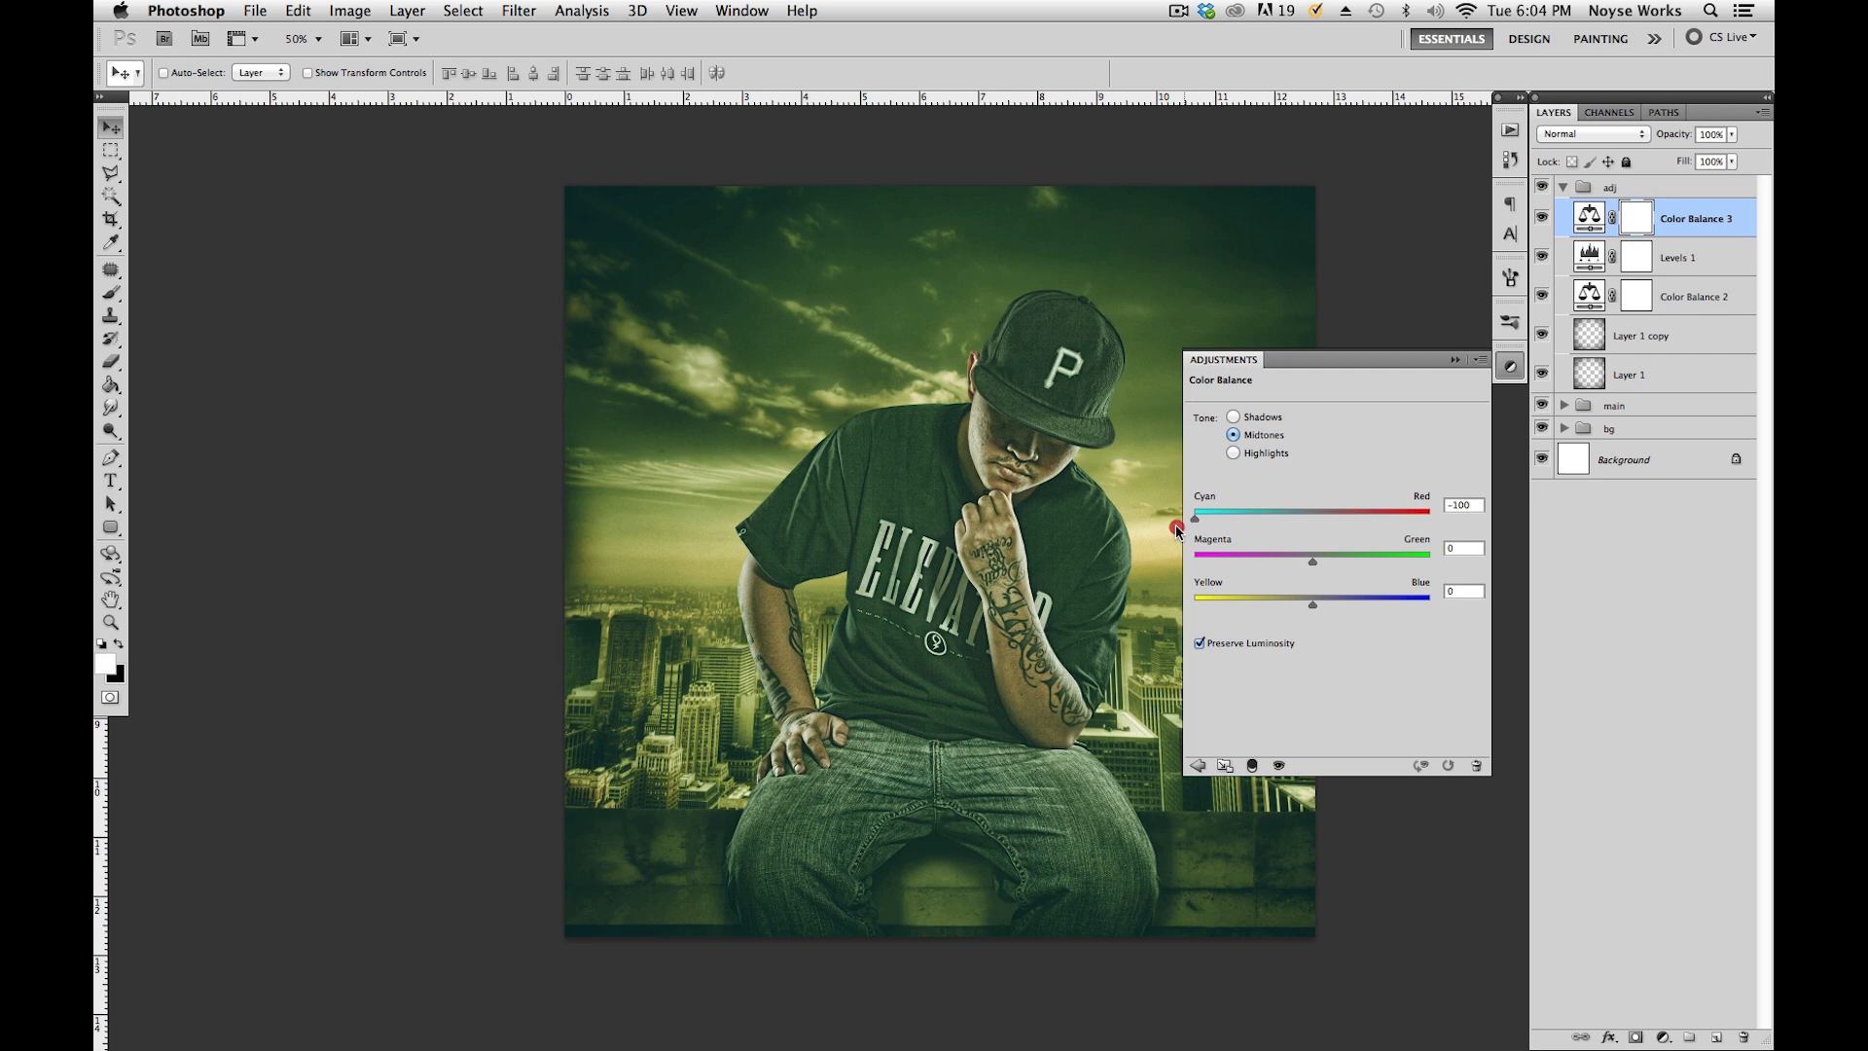
{"action": "left_click", "coordinate": [1513, 375]}
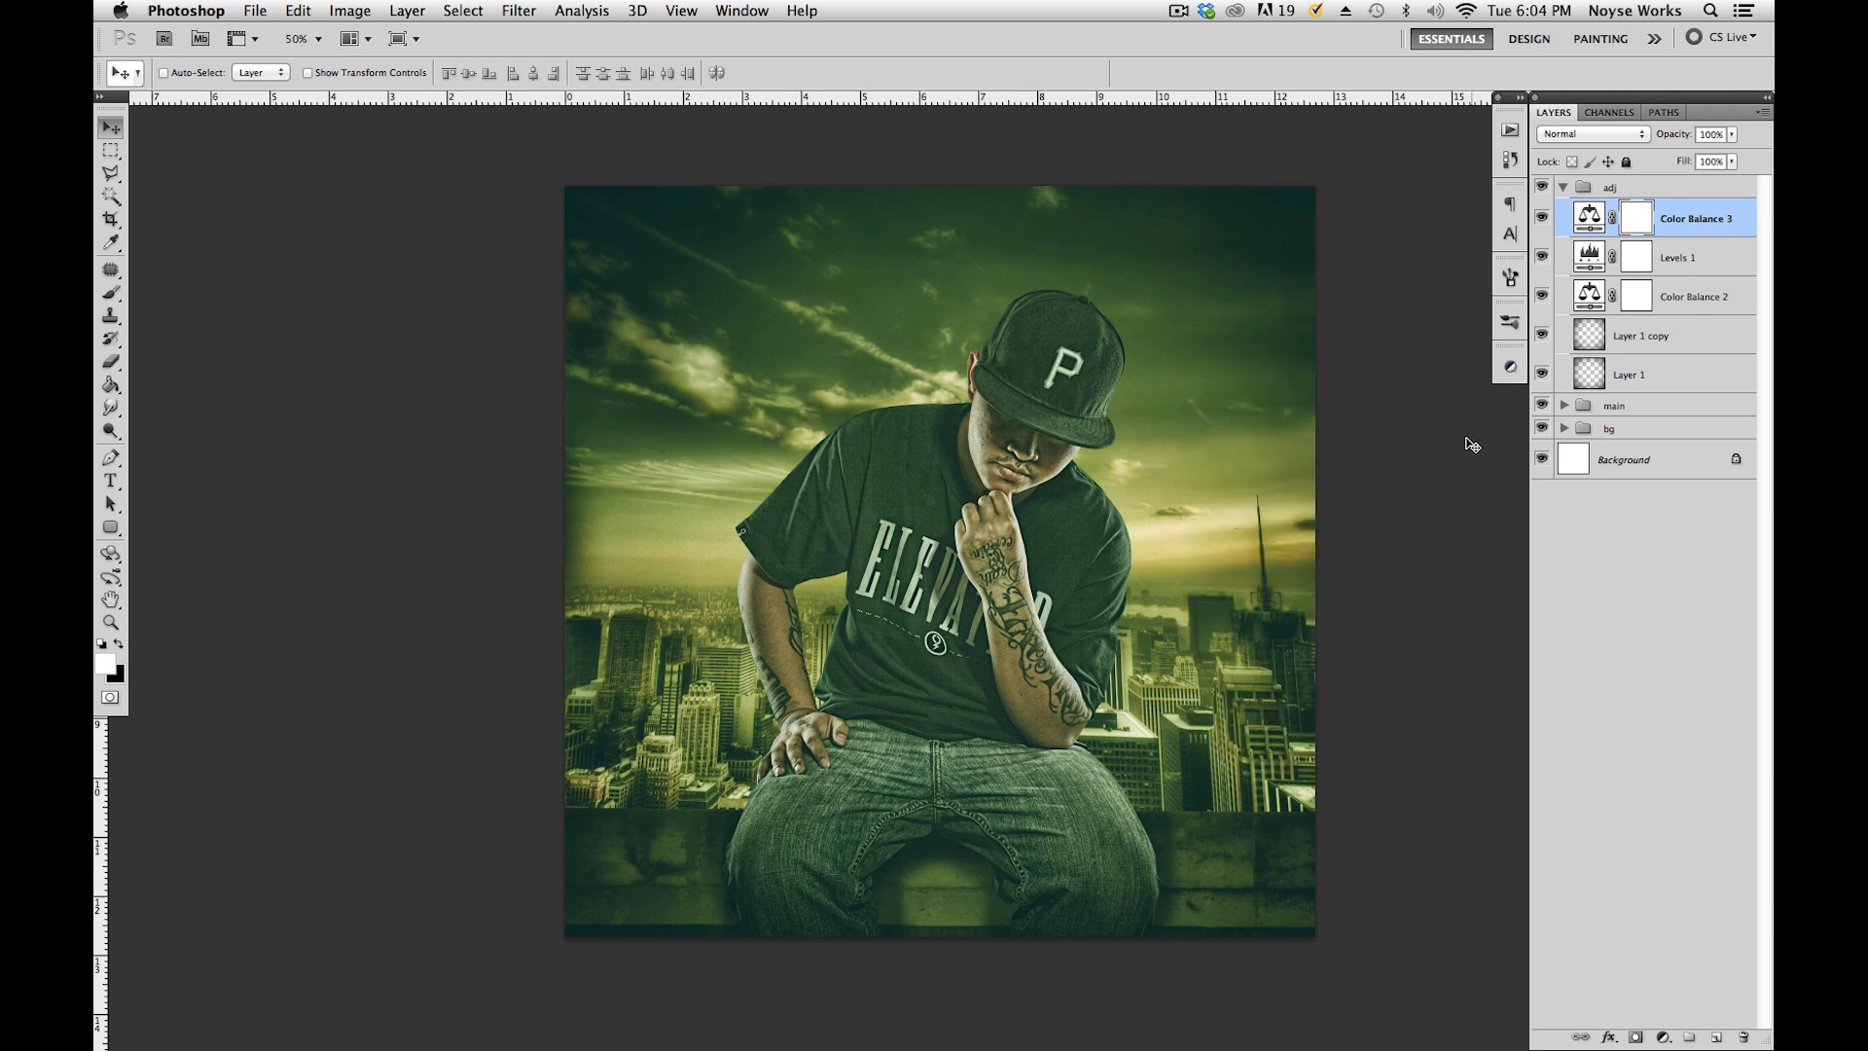
Set the new Color Balance layer's opacity to 45% and save the document.
{"action": "left_click", "coordinate": [1732, 135]}
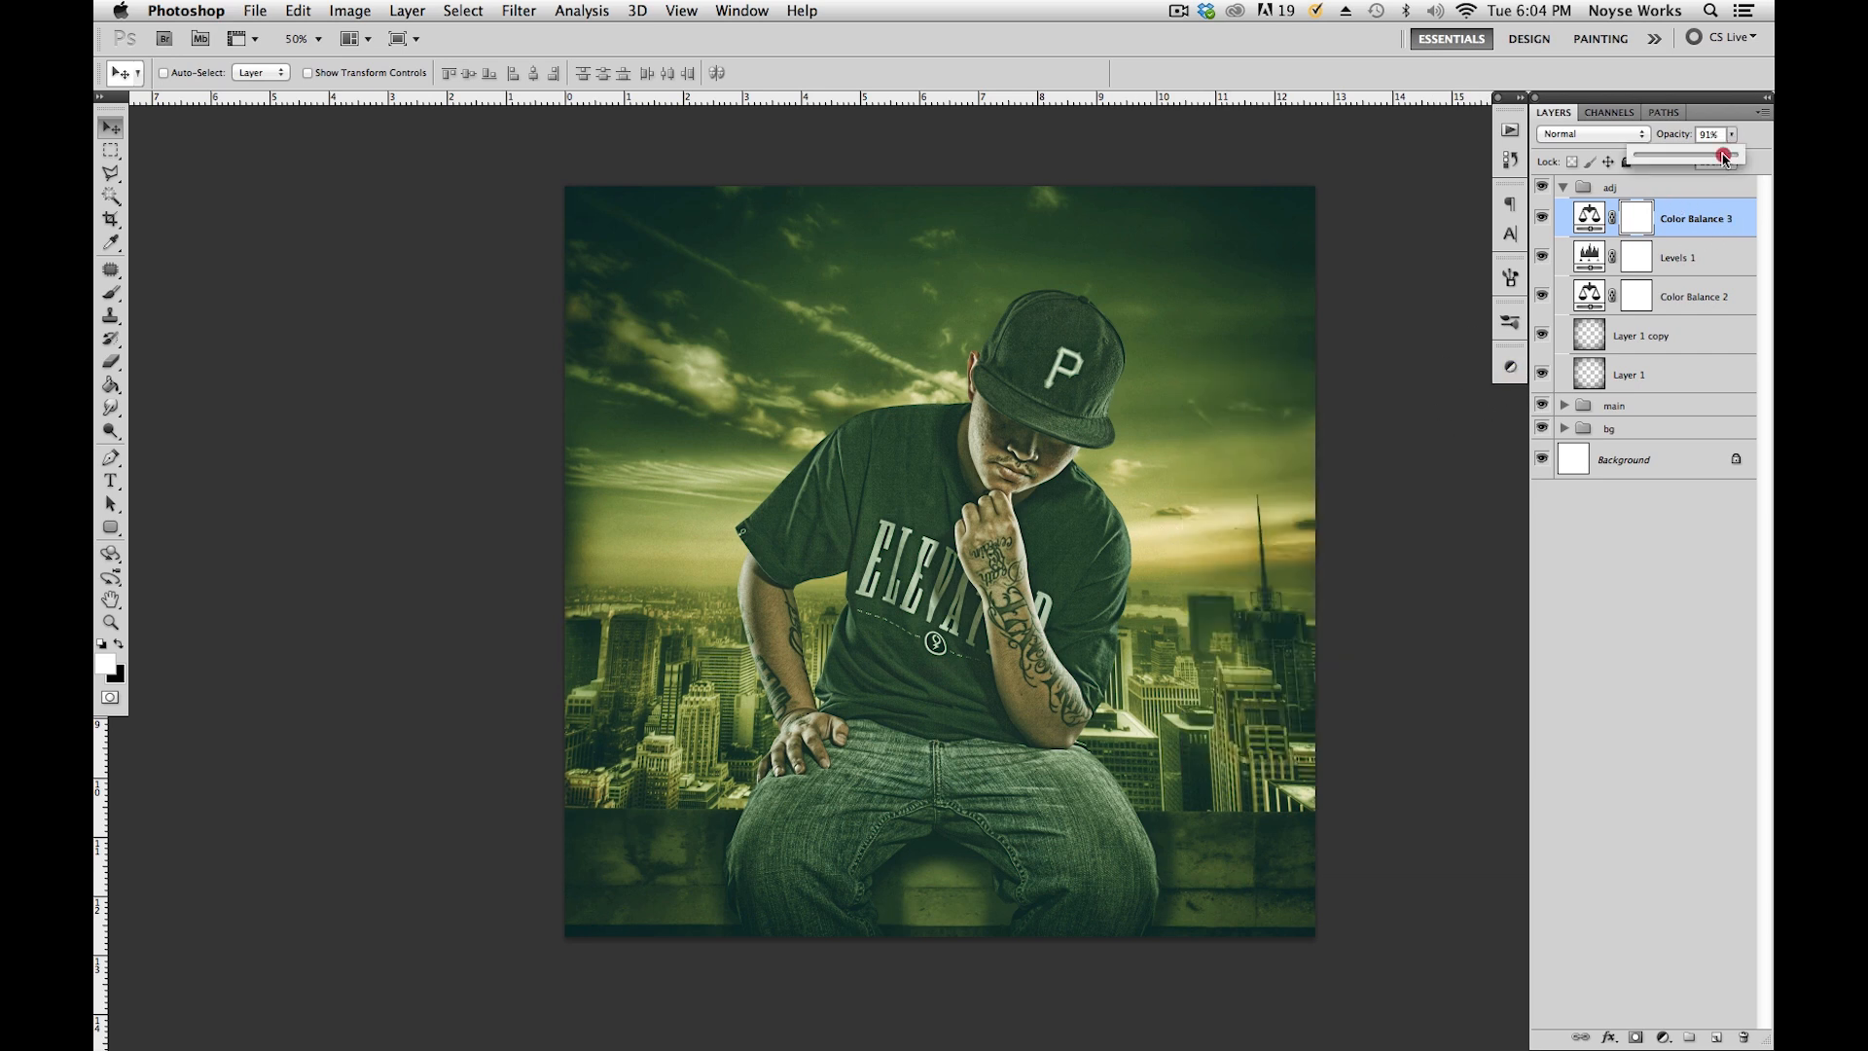
{"action": "left_click_drag", "start_coordinate": [1651, 164], "coordinate": [1659, 167]}
{"action": "left_click", "coordinate": [1625, 603]}
{"action": "key", "text": "super+s"}
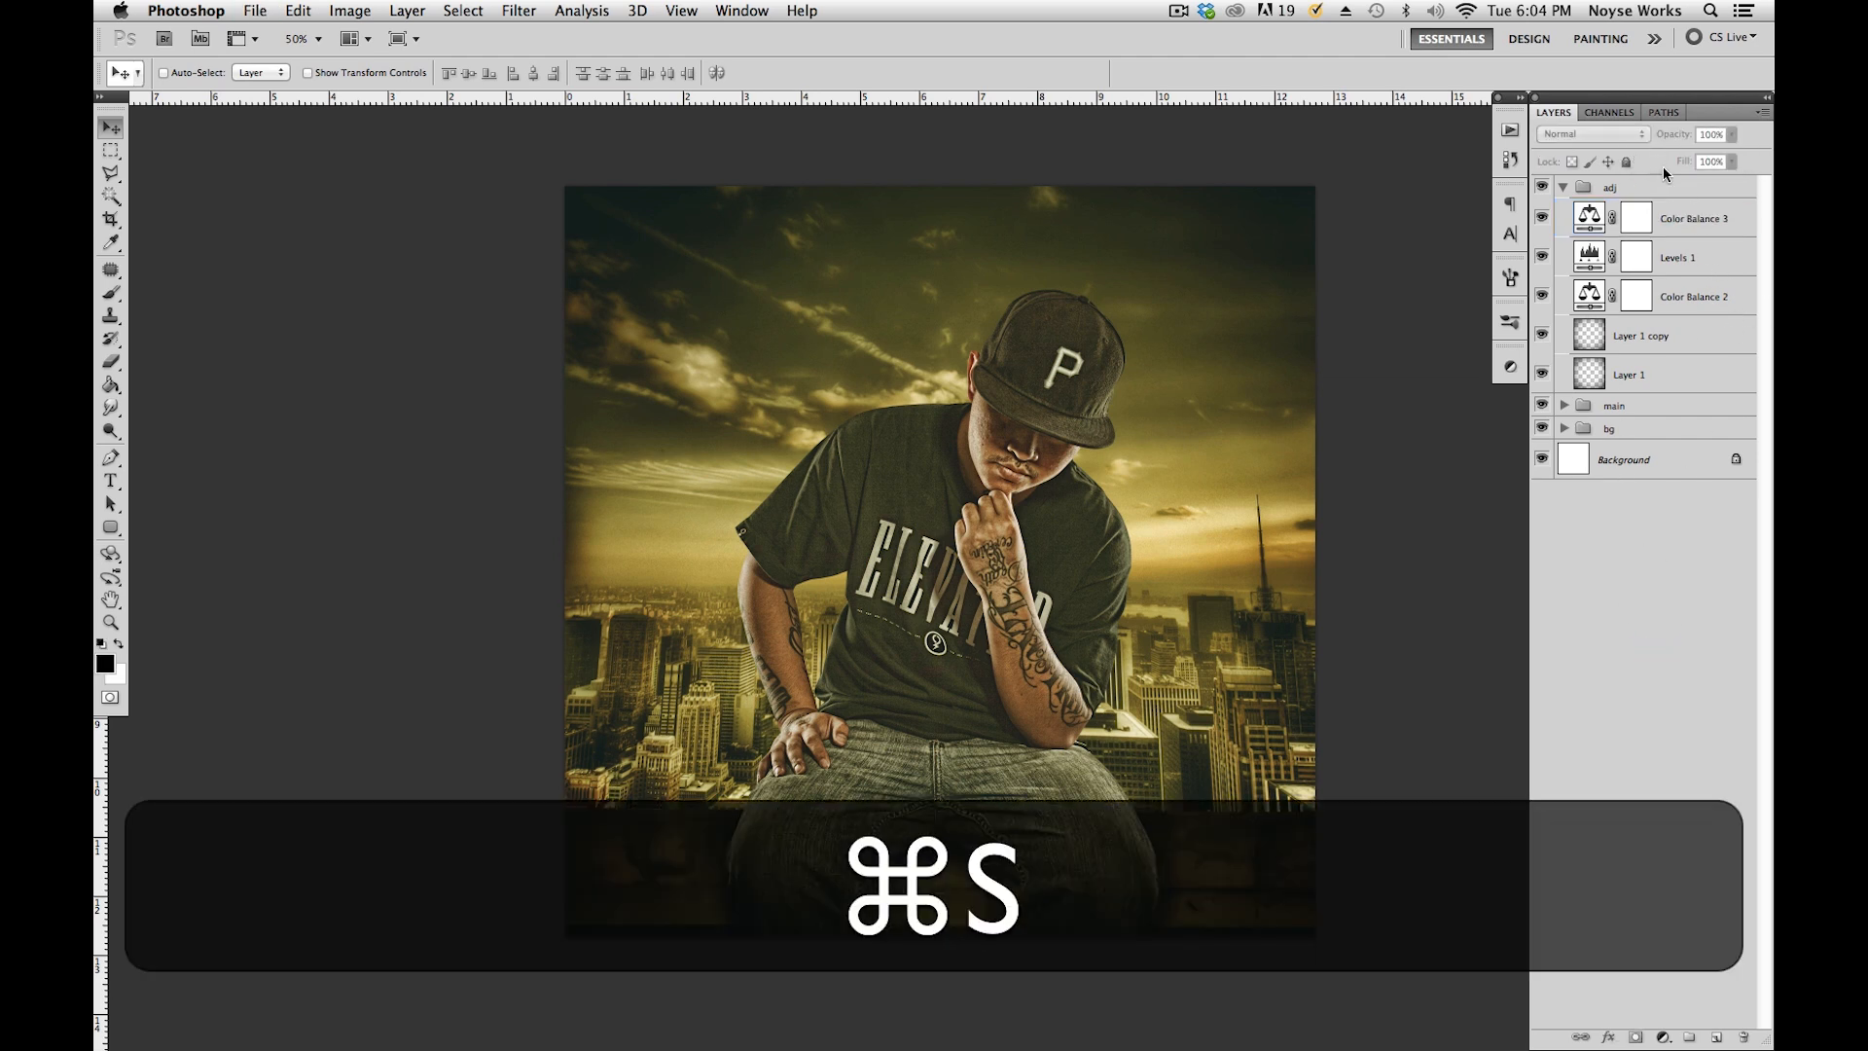
Toggle the visibility of Color Balance 3 and Color Balance 2 to compare their effect on the image's toning.
{"action": "left_click", "coordinate": [1637, 218]}
{"action": "left_click", "coordinate": [1542, 218]}
{"action": "left_click", "coordinate": [1542, 296]}
{"action": "left_click", "coordinate": [1543, 296]}
{"action": "left_click", "coordinate": [1543, 219]}
{"action": "left_click", "coordinate": [1543, 296]}
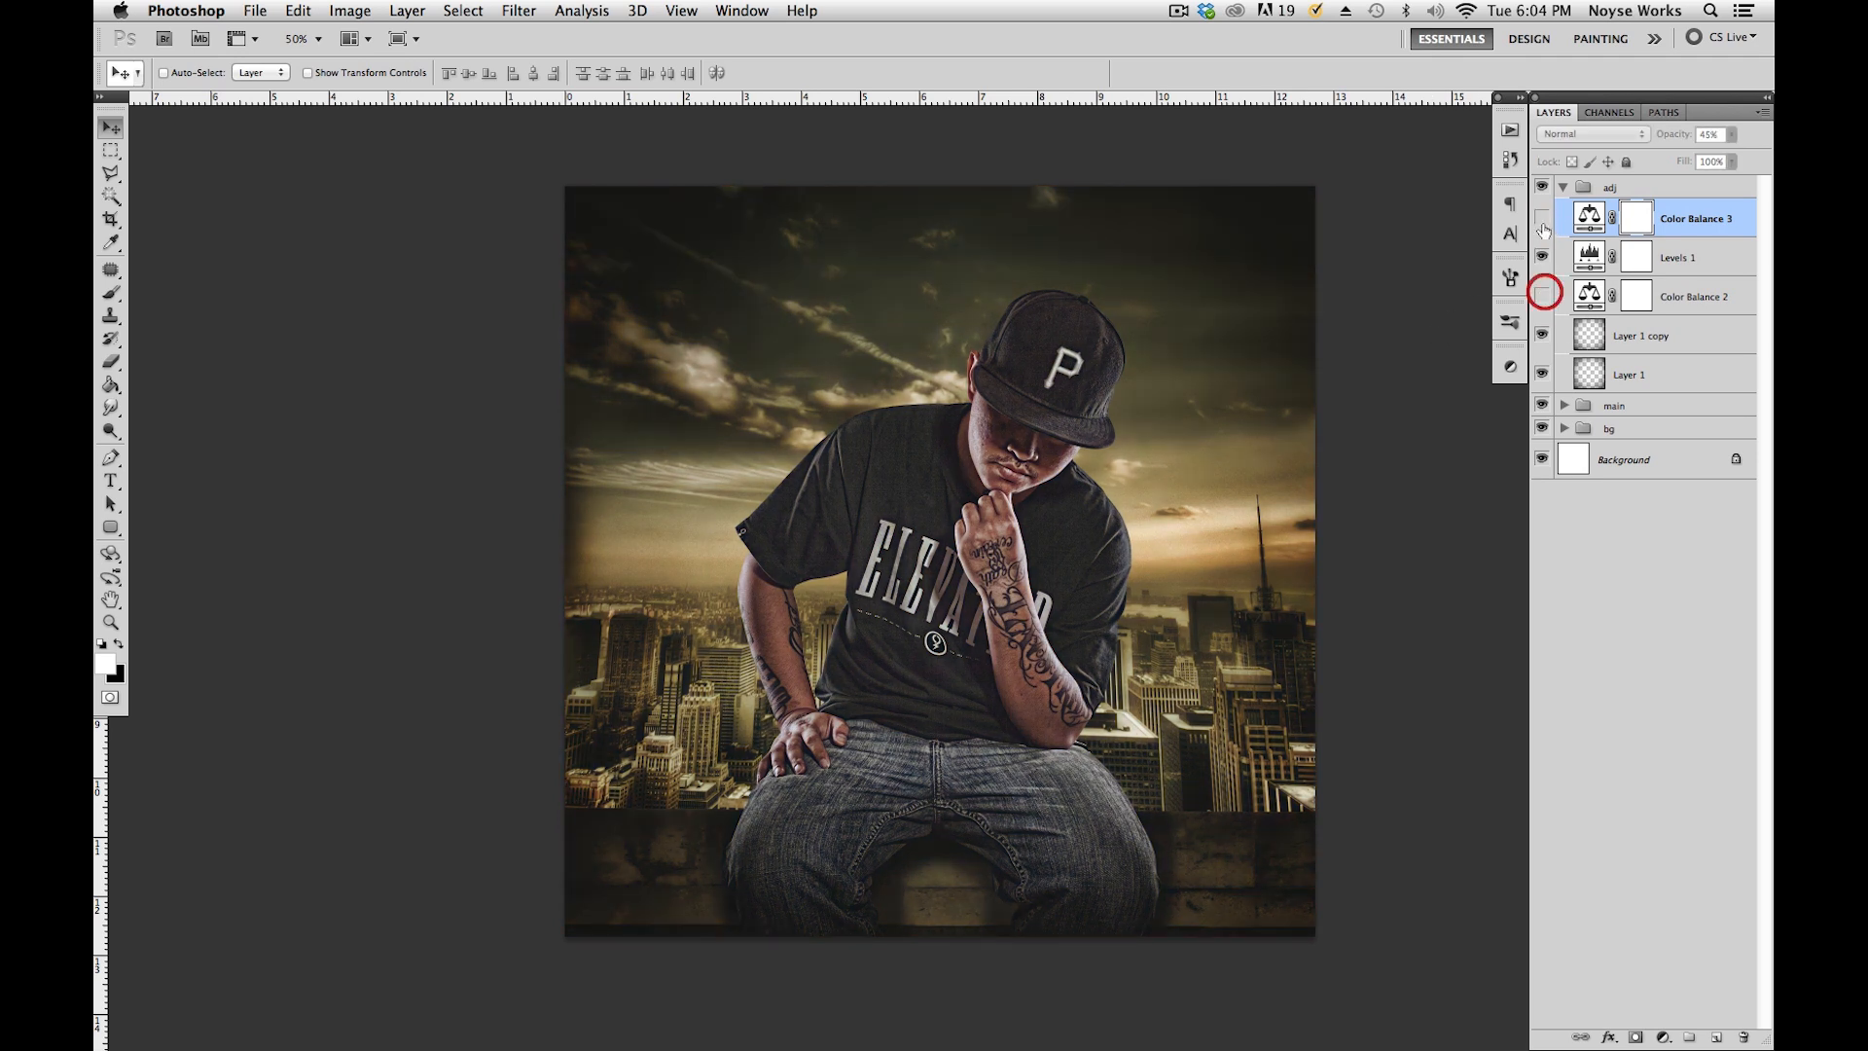